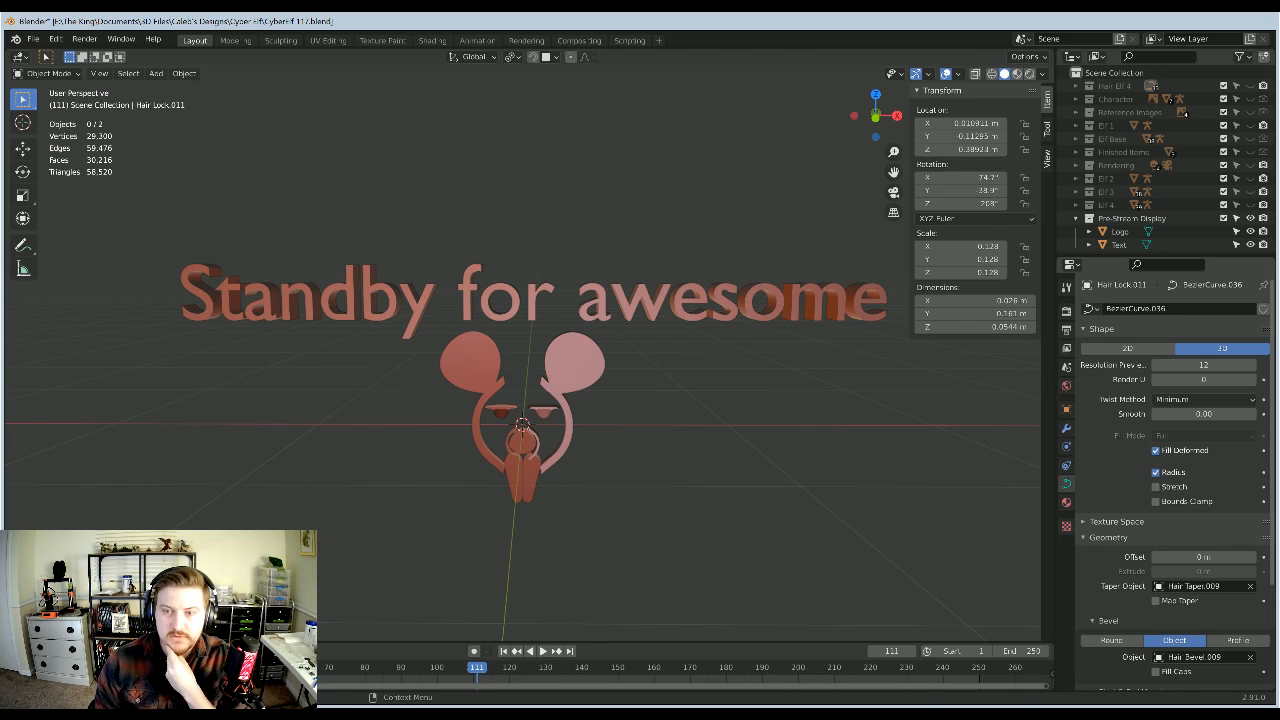
# Step: Hide the Pre-Stream Display collection and show the Hair Elf 4 and Elf 4 collections in the viewport
pyautogui.moveTo(768, 378); pyautogui.dragTo(735, 382, button='middle')
pyautogui.keyDown('shift'); pyautogui.moveTo(737, 431); pyautogui.dragTo(766, 470, button='middle'); pyautogui.keyUp('shift')
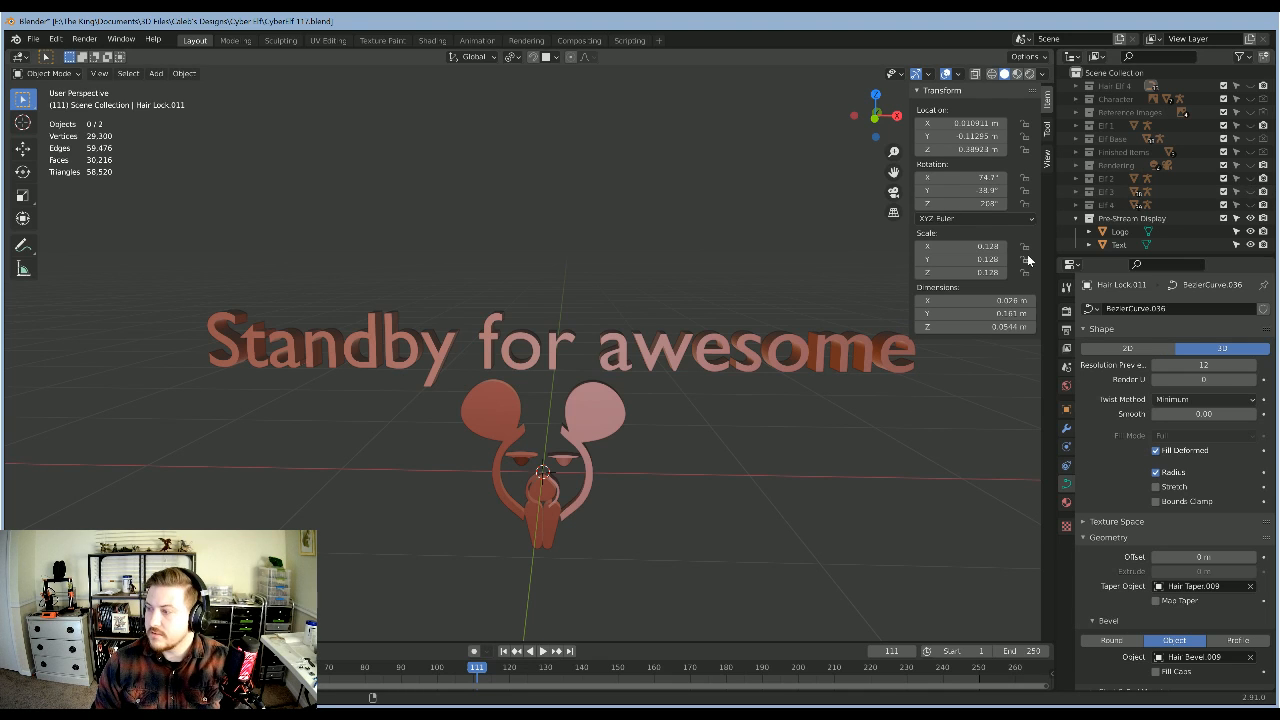
pyautogui.click(1251, 219)
pyautogui.click(1250, 87)
pyautogui.click(1250, 205)
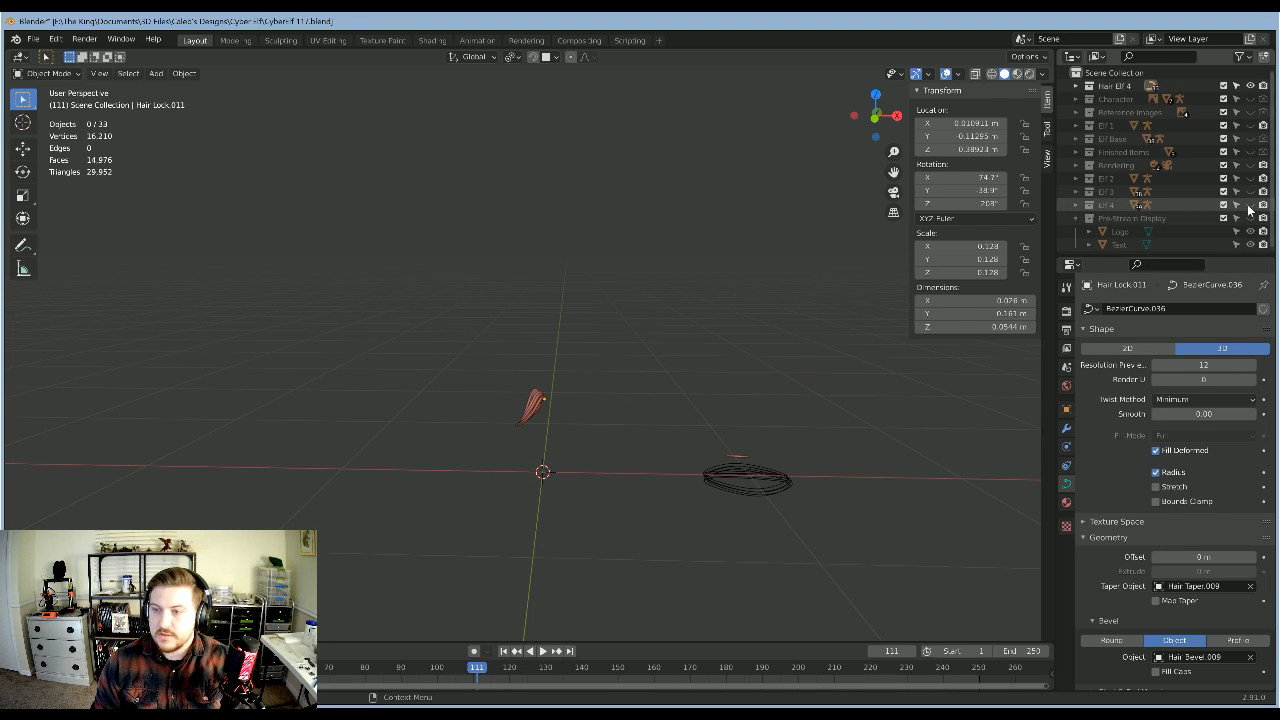
pyautogui.scroll(5, 723, 340)
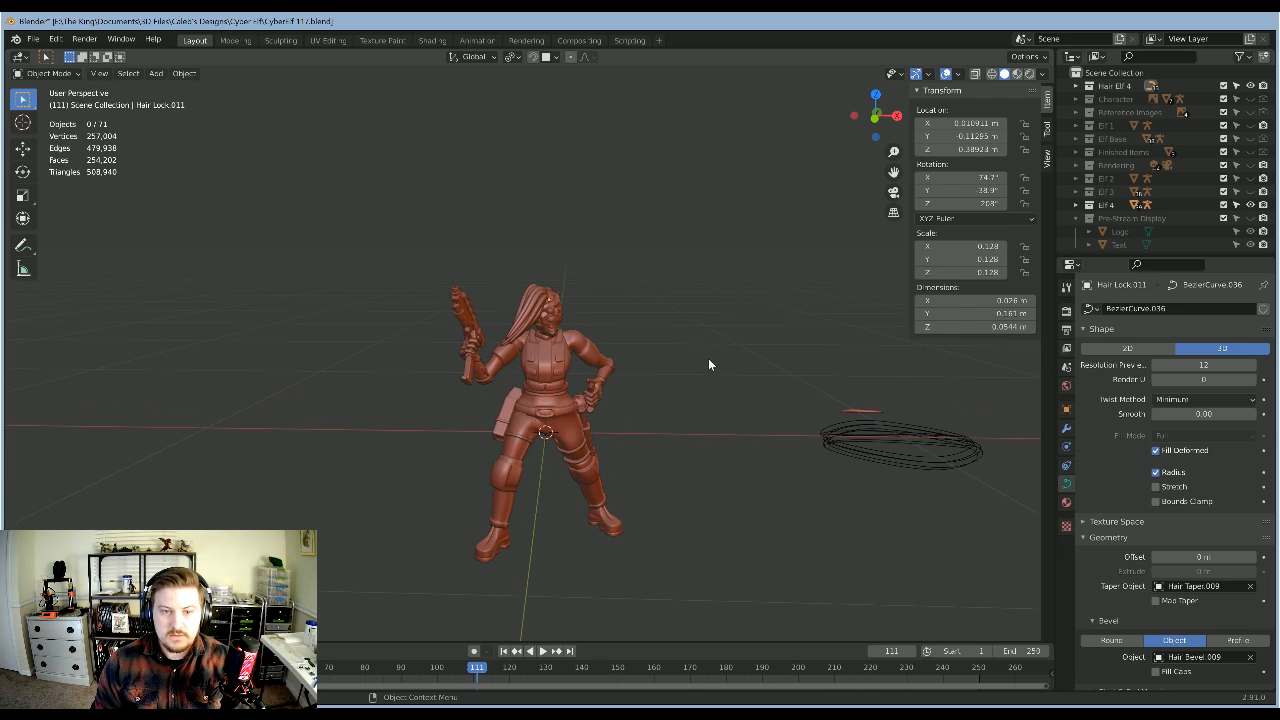
# Step: Examine the posed elf figure from the front, back and sides
pyautogui.moveTo(735, 352); pyautogui.dragTo(779, 378, button='middle')
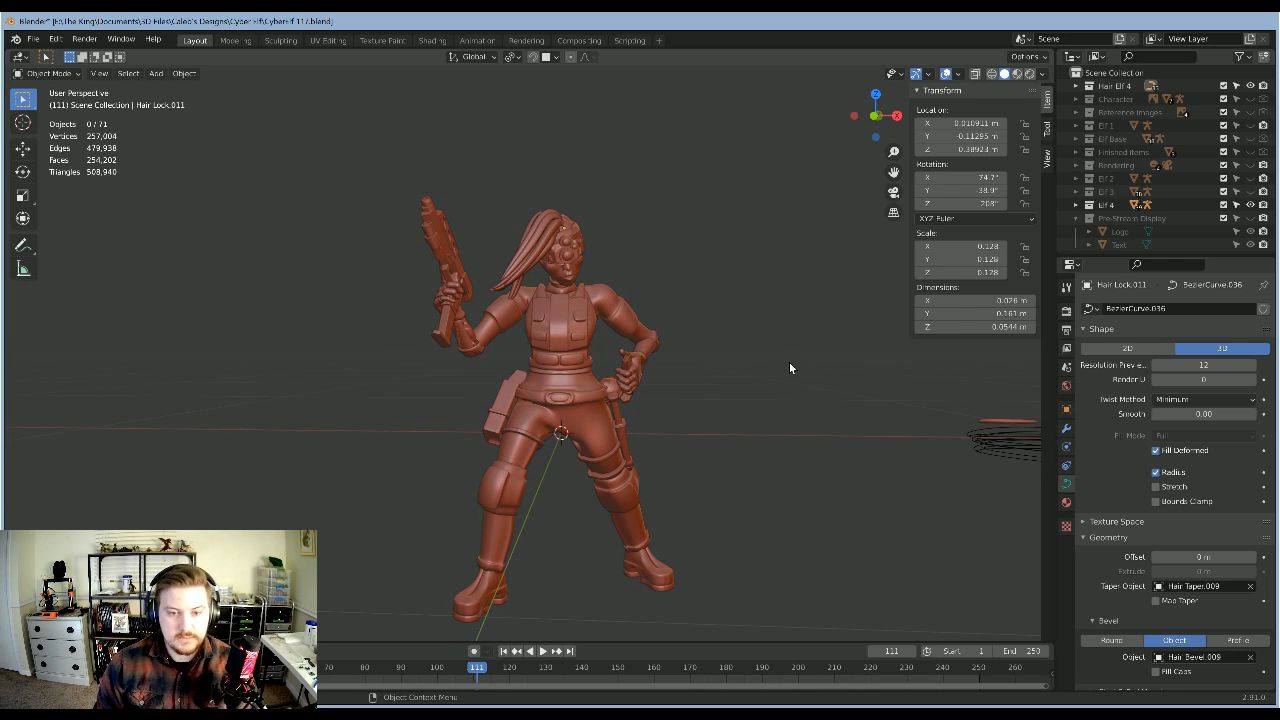
pyautogui.moveTo(730, 404); pyautogui.dragTo(759, 352, button='middle')
pyautogui.scroll(4, 732, 401)
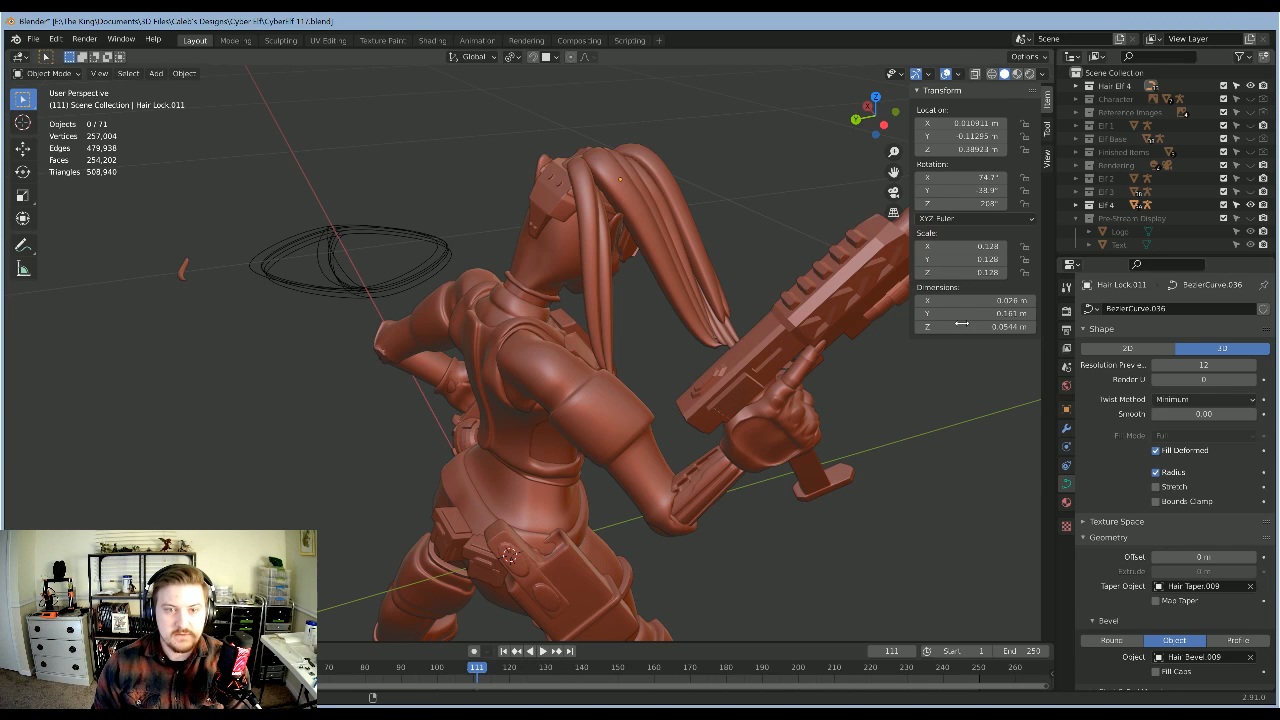
pyautogui.moveTo(756, 269); pyautogui.dragTo(892, 216, button='middle')
pyautogui.scroll(-4, 649, 224)
pyautogui.moveTo(656, 238); pyautogui.dragTo(705, 296, button='middle')
pyautogui.moveTo(608, 307); pyautogui.dragTo(733, 306, button='middle')
pyautogui.scroll(1, 696, 370)
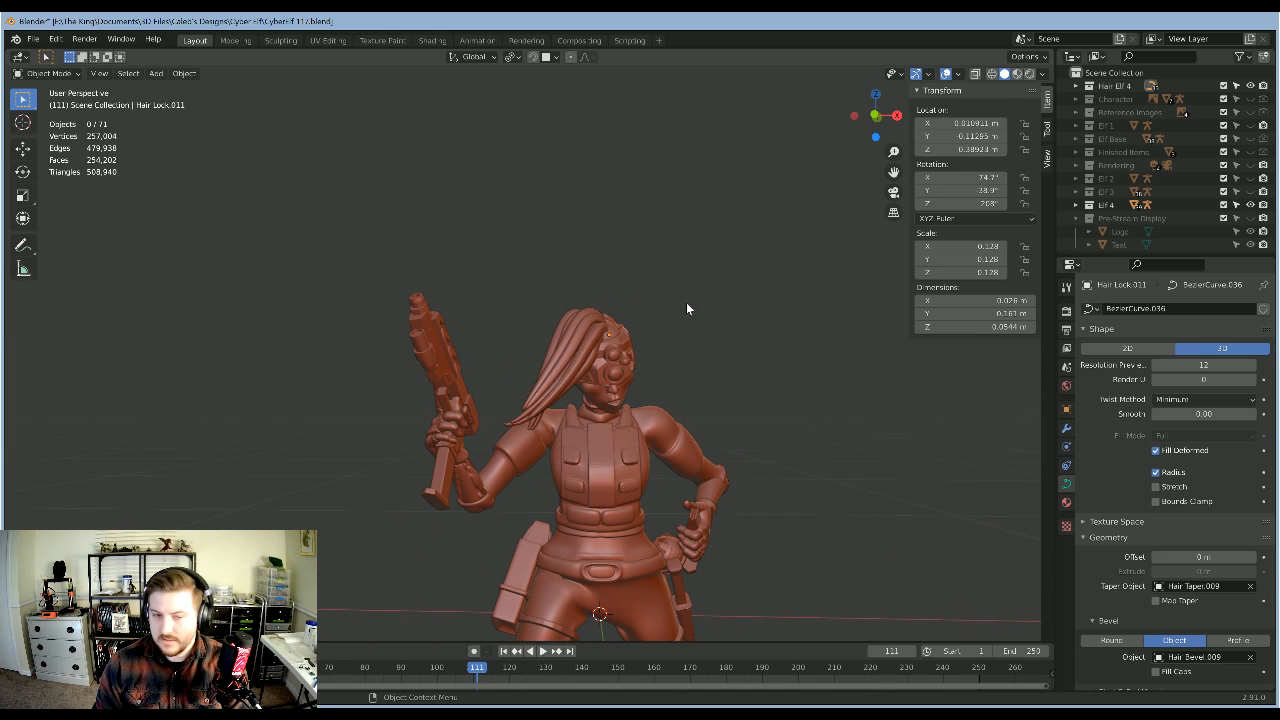
# Step: Examine up close how the hair locks fall around the head, shoulder and gun, from front and angled views
pyautogui.scroll(5, 686, 302)
pyautogui.moveTo(712, 368); pyautogui.dragTo(643, 300, button='middle')
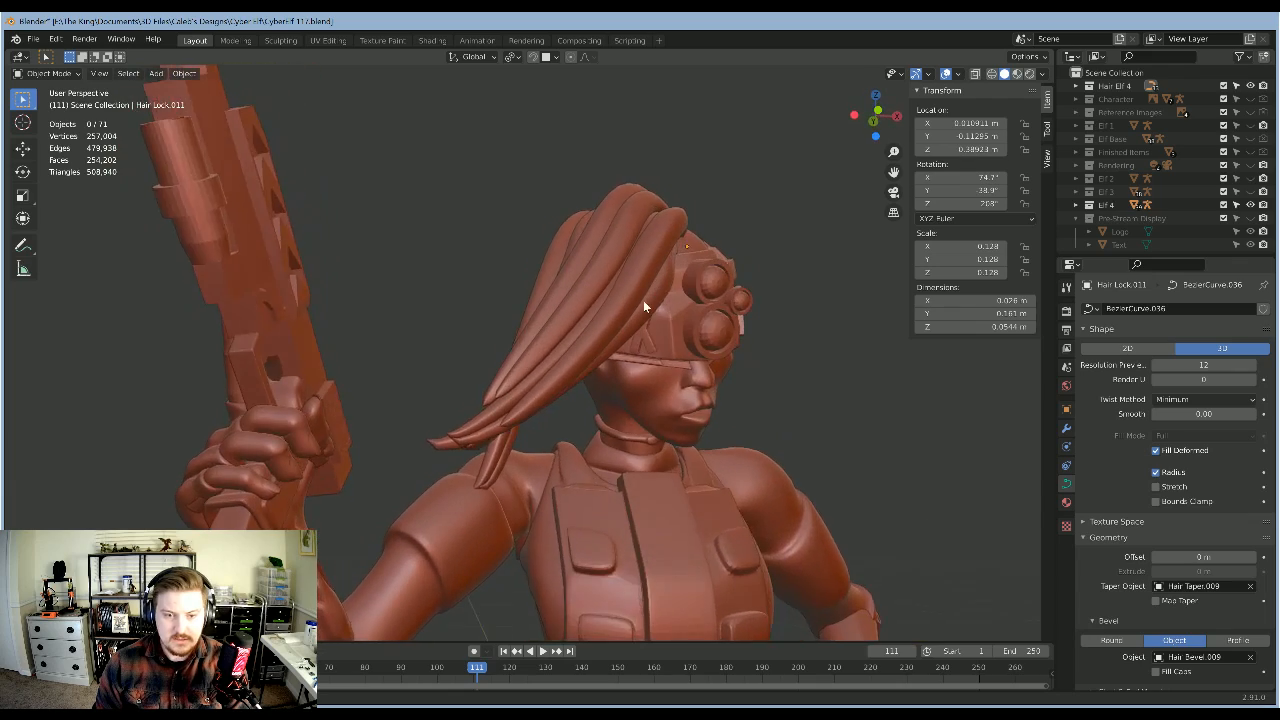
pyautogui.press('KP_1')
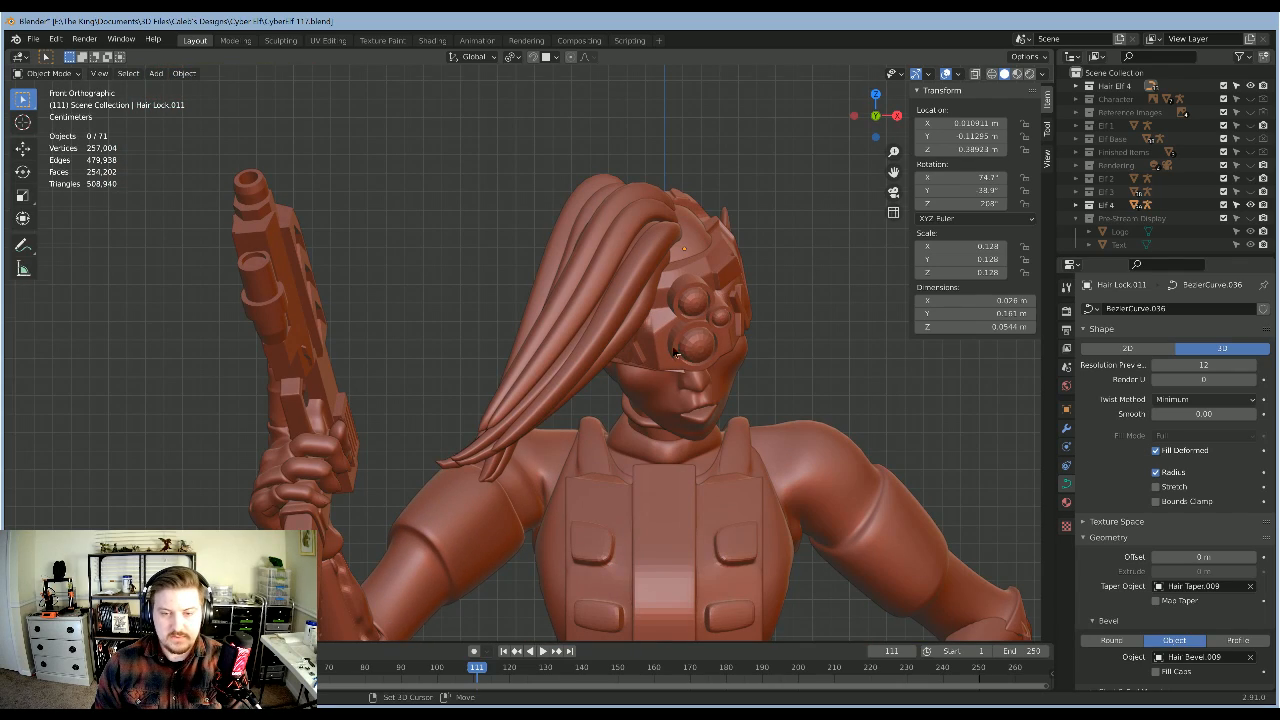
pyautogui.keyDown('shift'); pyautogui.moveTo(673, 348); pyautogui.dragTo(665, 304, button='middle'); pyautogui.keyUp('shift')
pyautogui.moveTo(645, 373); pyautogui.dragTo(530, 328, button='middle')
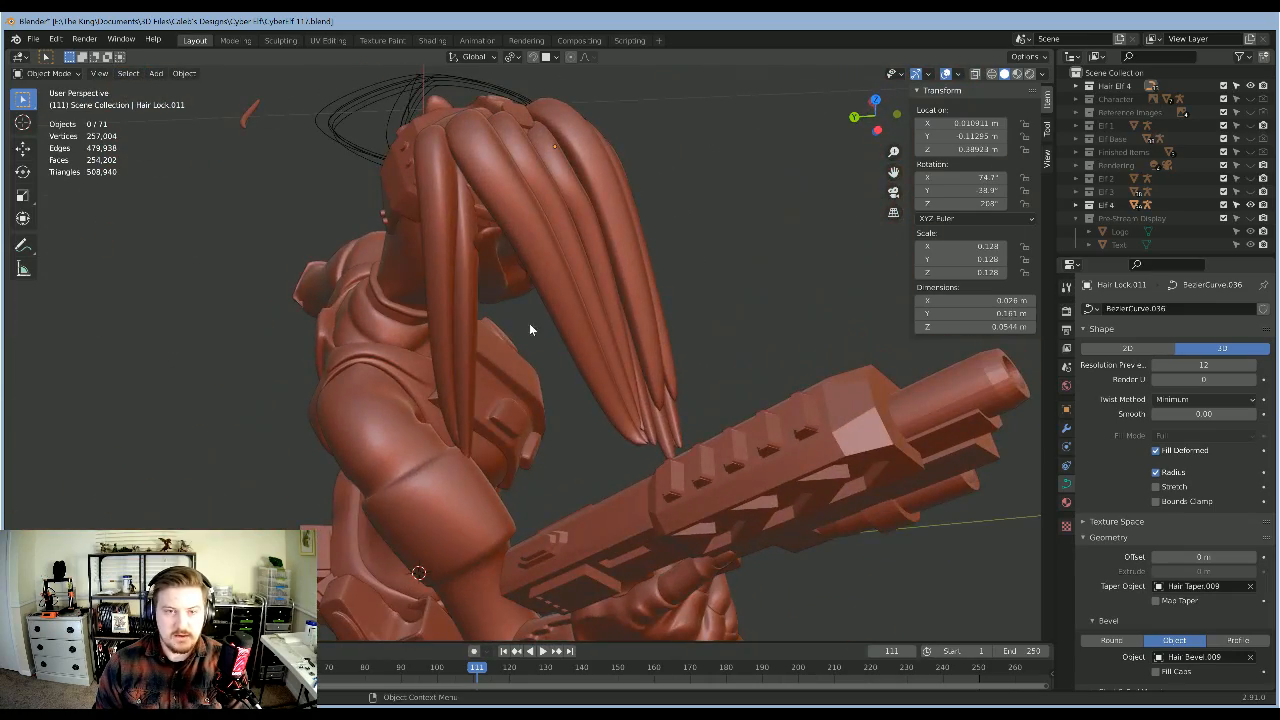
pyautogui.moveTo(602, 350); pyautogui.dragTo(446, 269, button='middle')
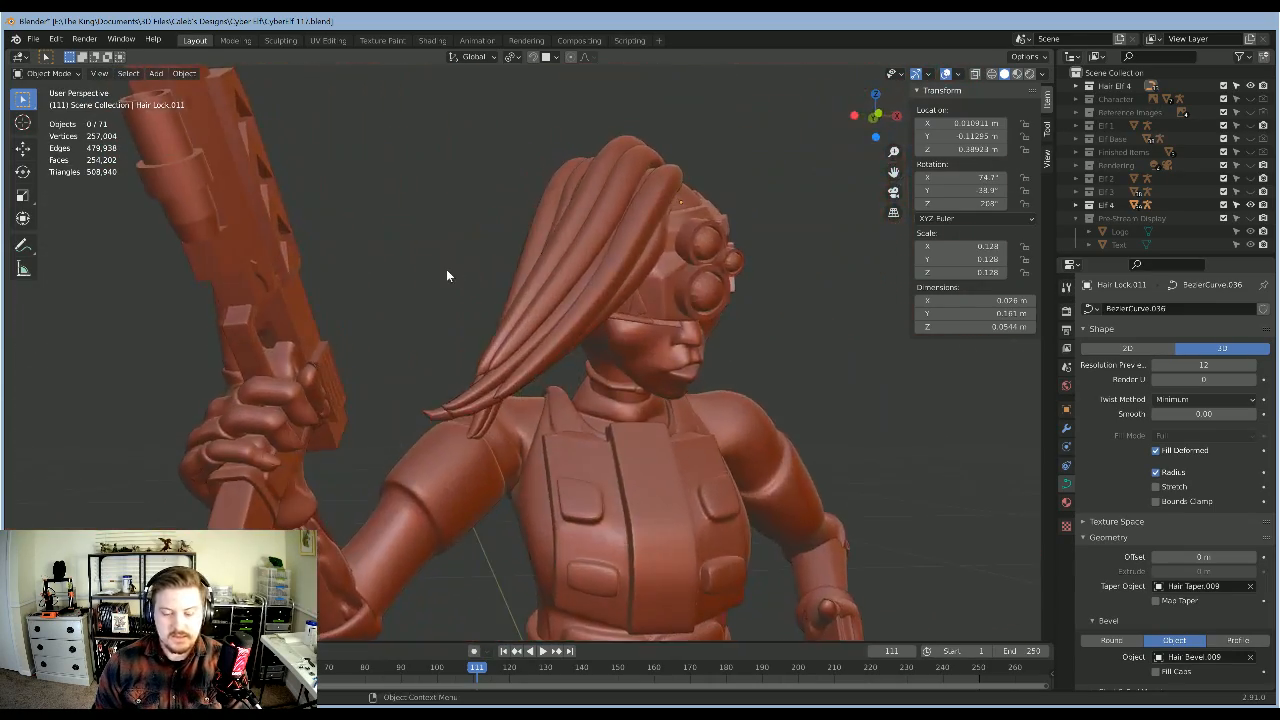
pyautogui.press('KP_1')
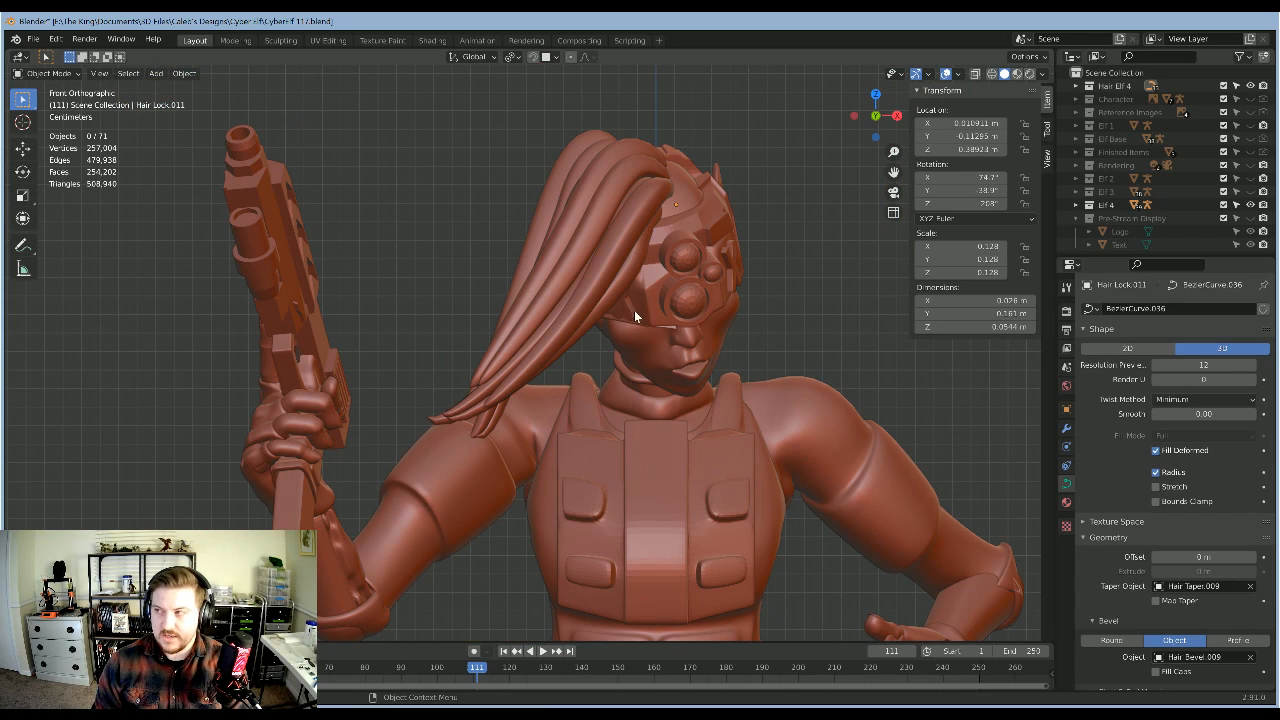
pyautogui.moveTo(669, 327); pyautogui.dragTo(498, 371, button='middle')
pyautogui.moveTo(553, 429); pyautogui.dragTo(437, 390, button='middle')
pyautogui.moveTo(525, 354); pyautogui.dragTo(472, 485, button='middle')
pyautogui.press('KP_1')
pyautogui.scroll(5, 593, 361)
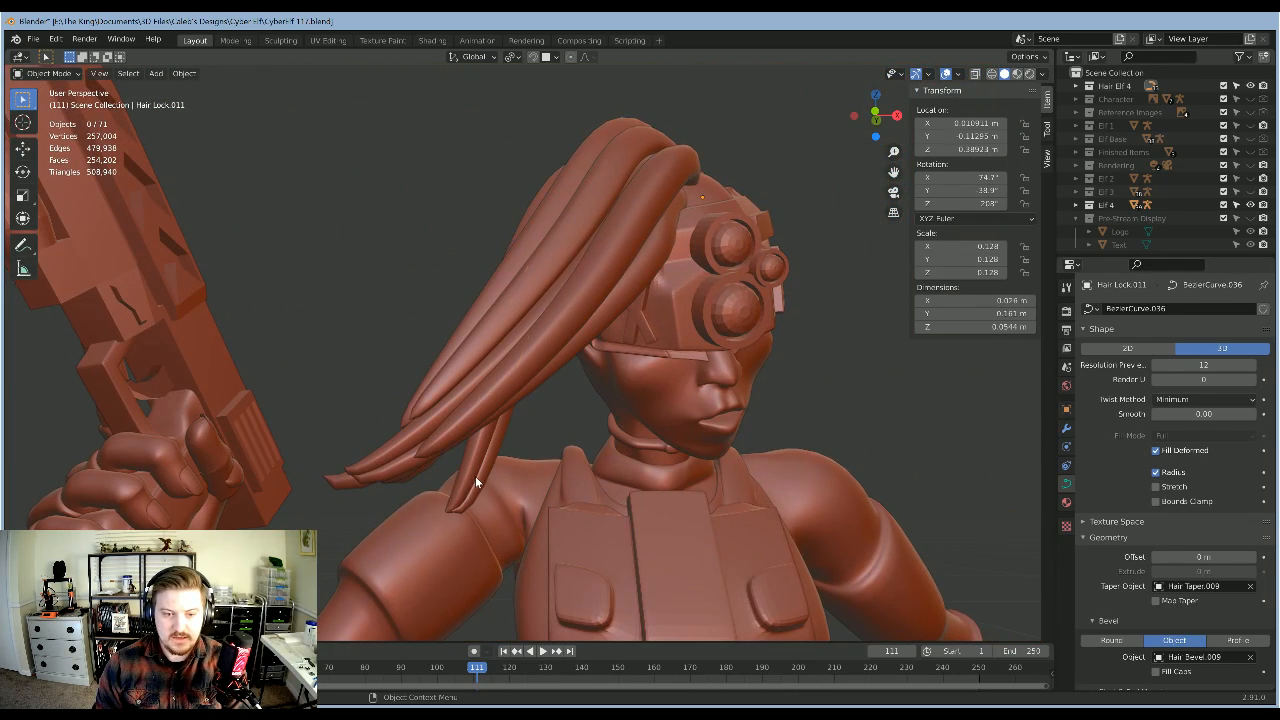
# Step: In the front view, move the tip control point of Hair Lock.005 about 0.02 m up and outward, toward the other lock tips
pyautogui.click(478, 481)
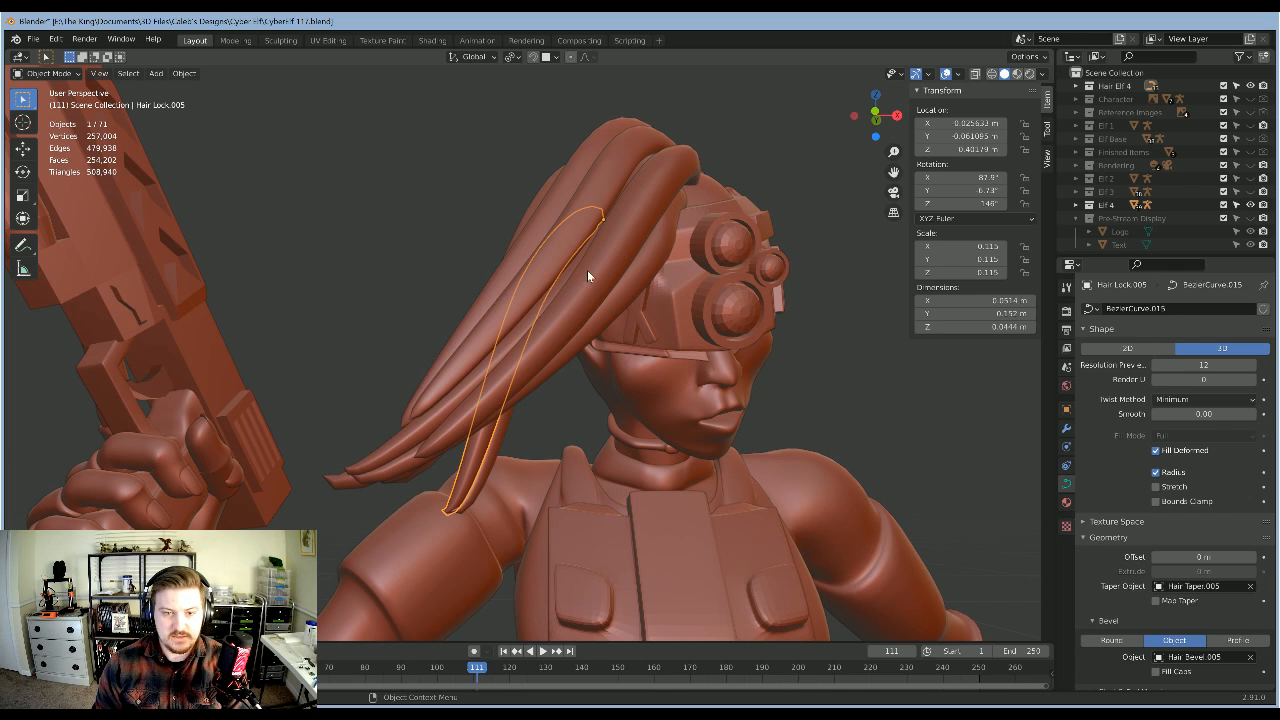
pyautogui.scroll(-1, 746, 392)
pyautogui.keyDown('shift'); pyautogui.moveTo(585, 482); pyautogui.dragTo(771, 432, button='middle'); pyautogui.keyUp('shift')
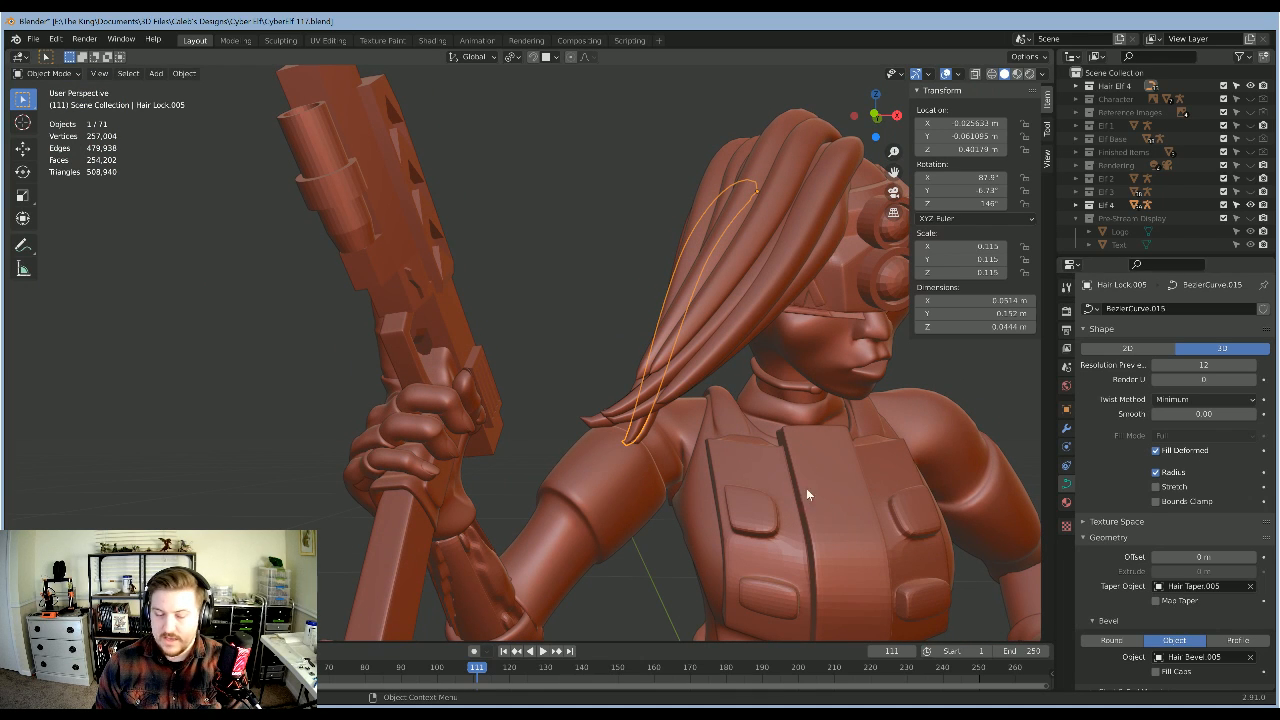
pyautogui.press('KP_1')
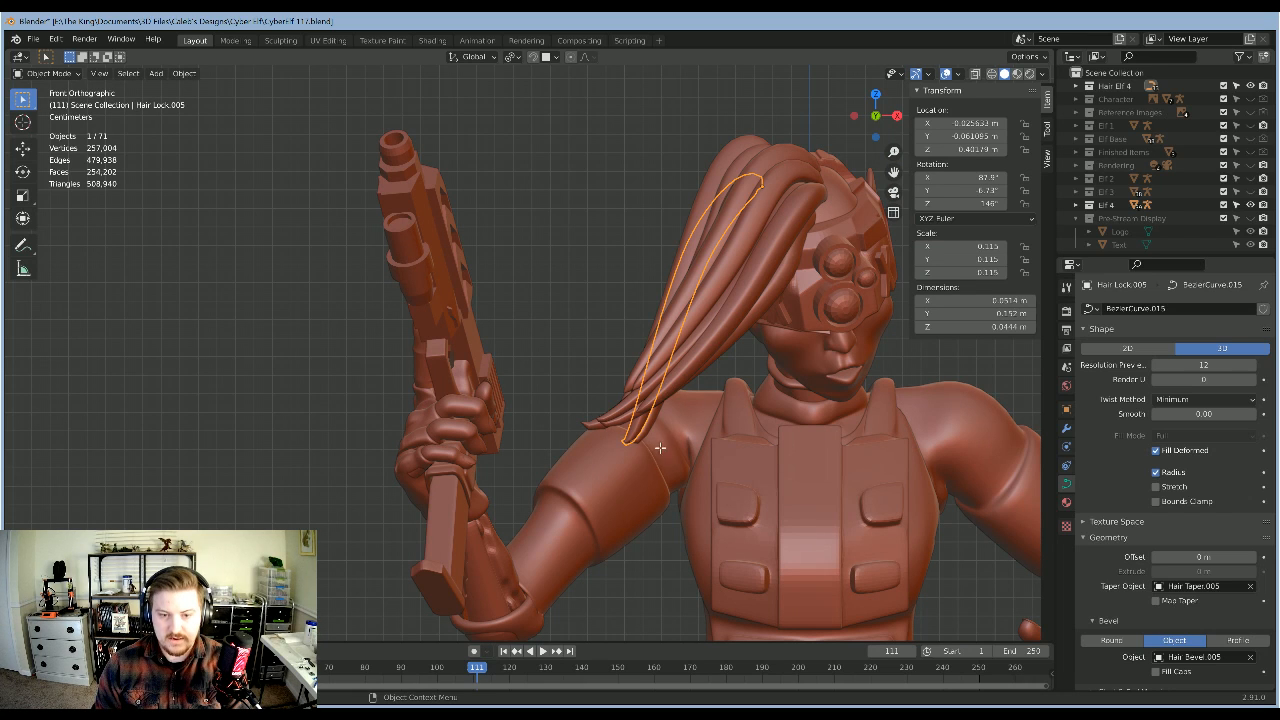
pyautogui.press('Tab')
pyautogui.scroll(5, 660, 448)
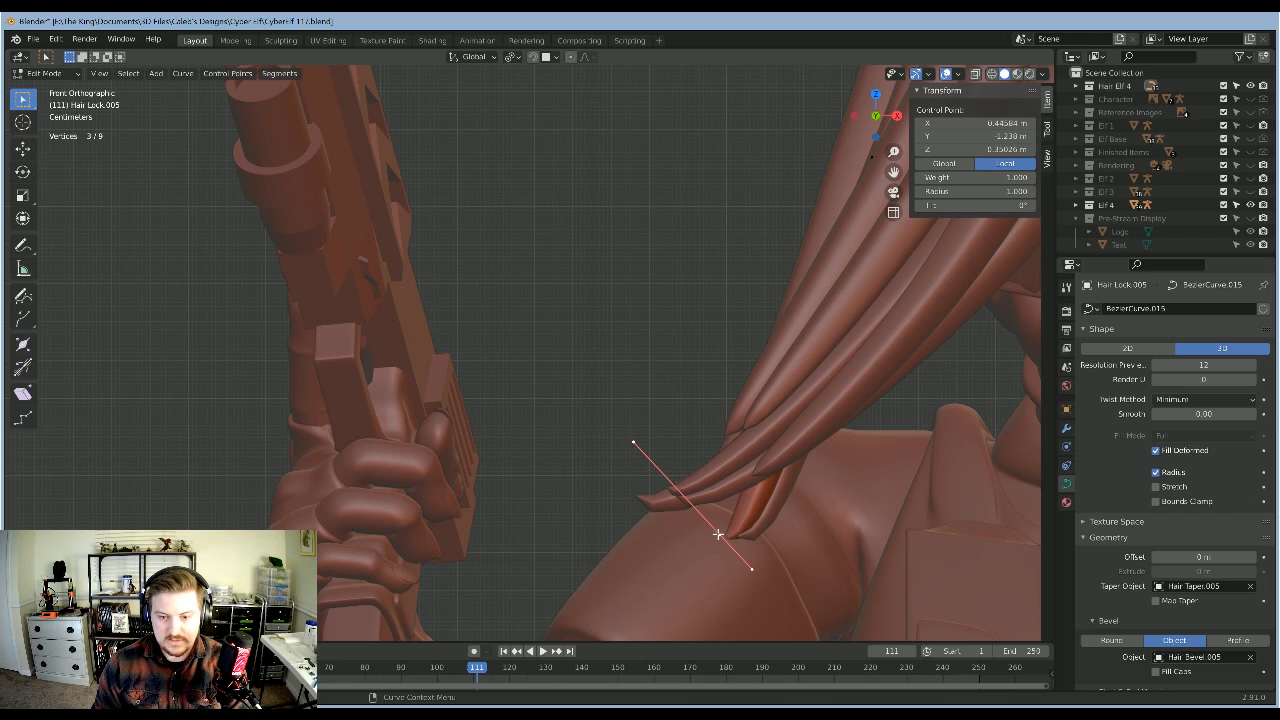
pyautogui.press('g')
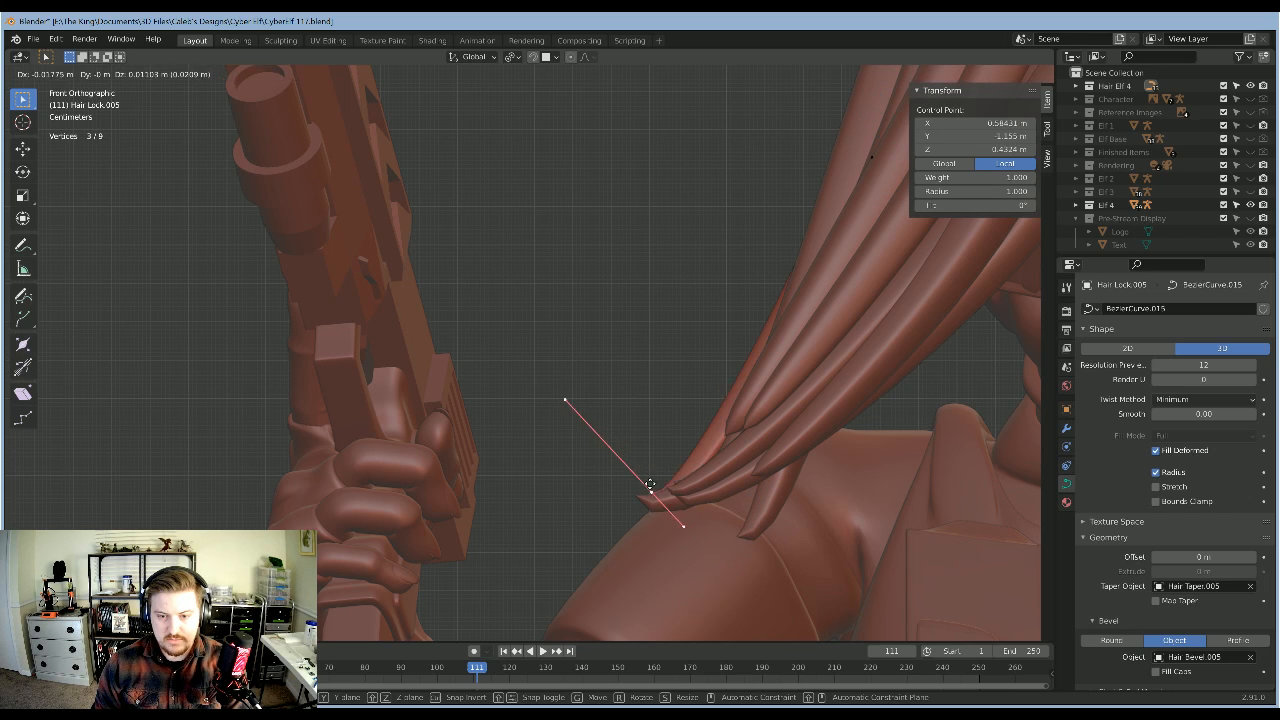
pyautogui.click(642, 478)
pyautogui.press('Tab')
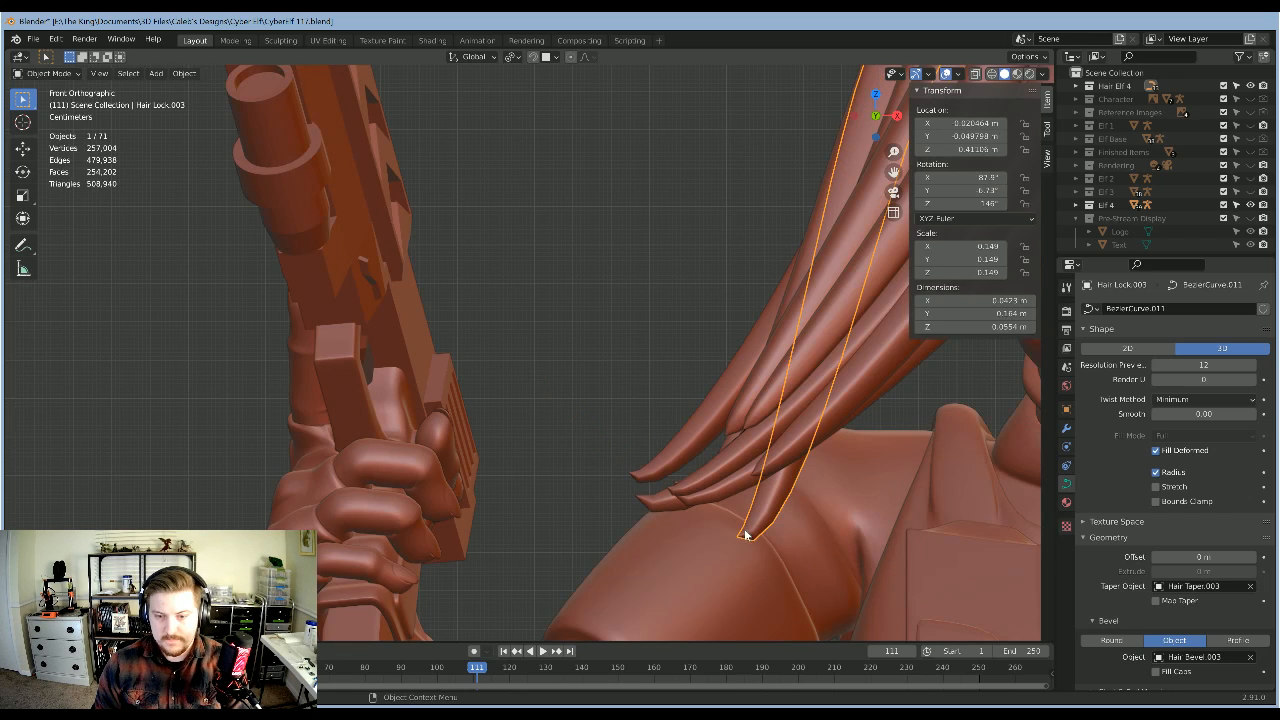
# Step: Move the tip control point of Hair Lock.003 about 0.02 m off the shoulder to join the gathered lock tips
pyautogui.press('Tab')
pyautogui.press('g')
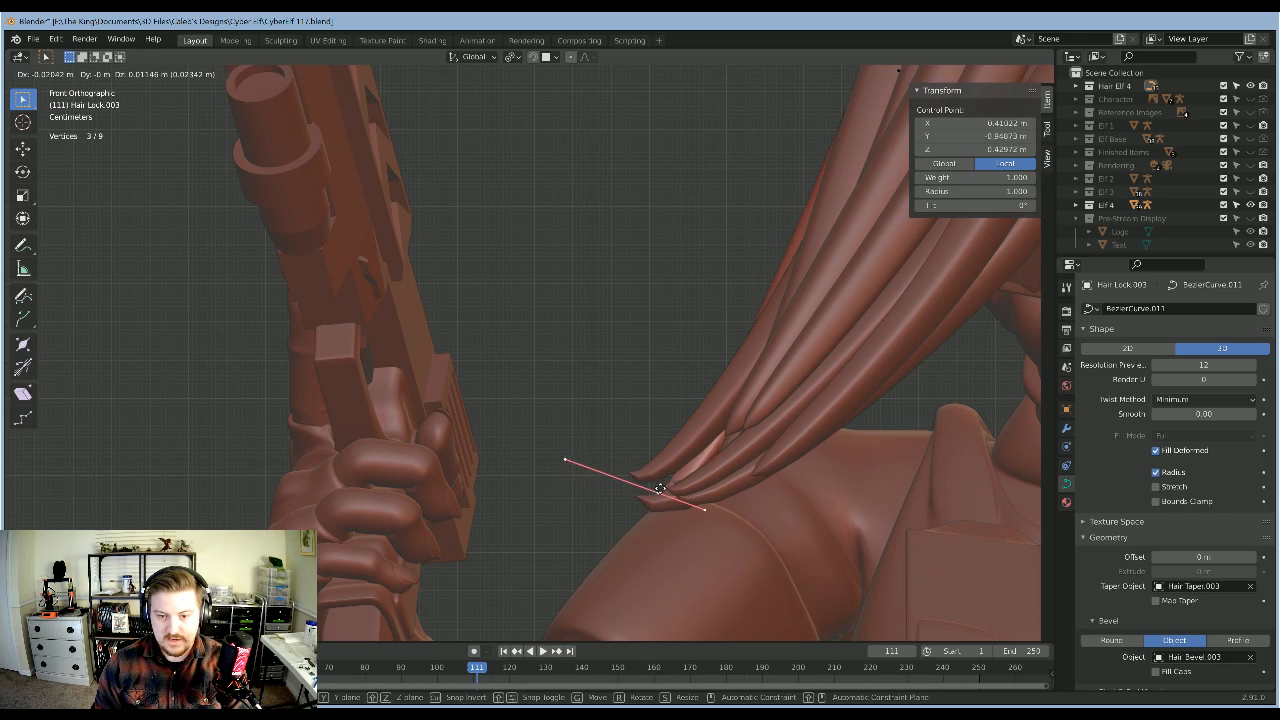
pyautogui.click(663, 474)
pyautogui.moveTo(663, 474); pyautogui.dragTo(715, 447, button='middle')
pyautogui.press('Tab')
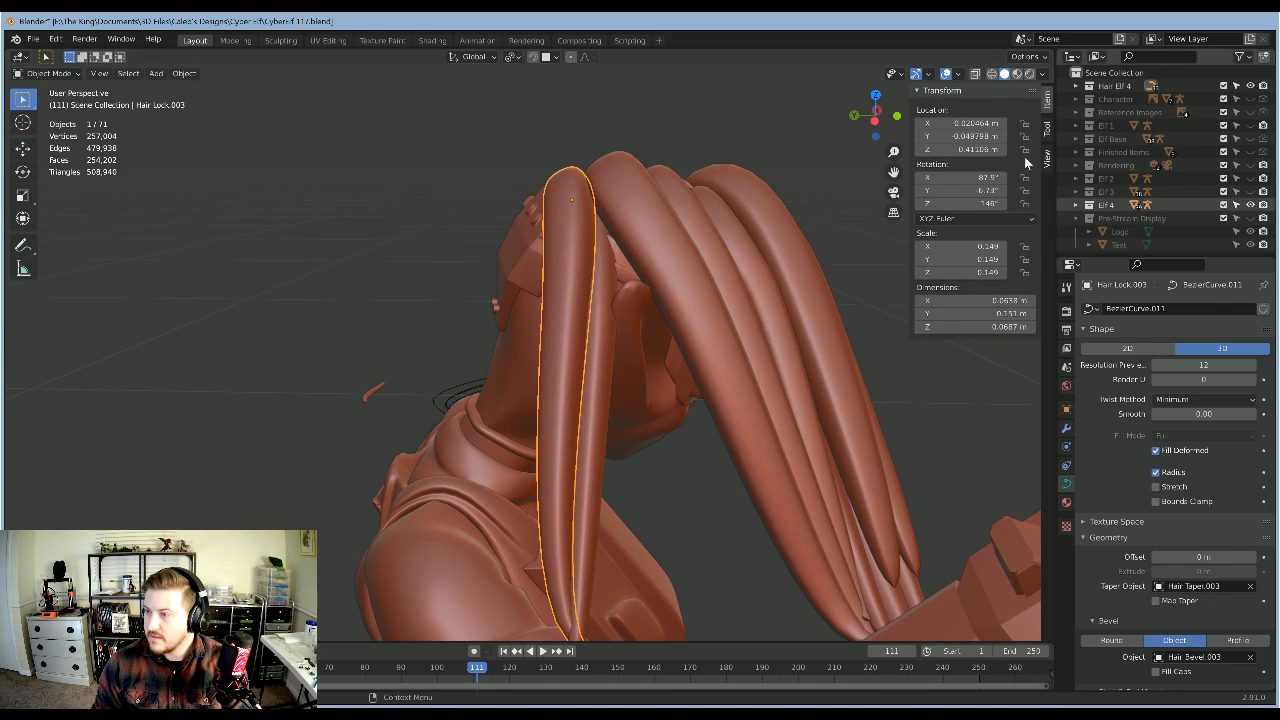
# Step: Examine the two repositioned rear hair locks from behind and from directly above
pyautogui.moveTo(875, 298); pyautogui.dragTo(747, 336, button='middle')
pyautogui.scroll(4, 690, 305)
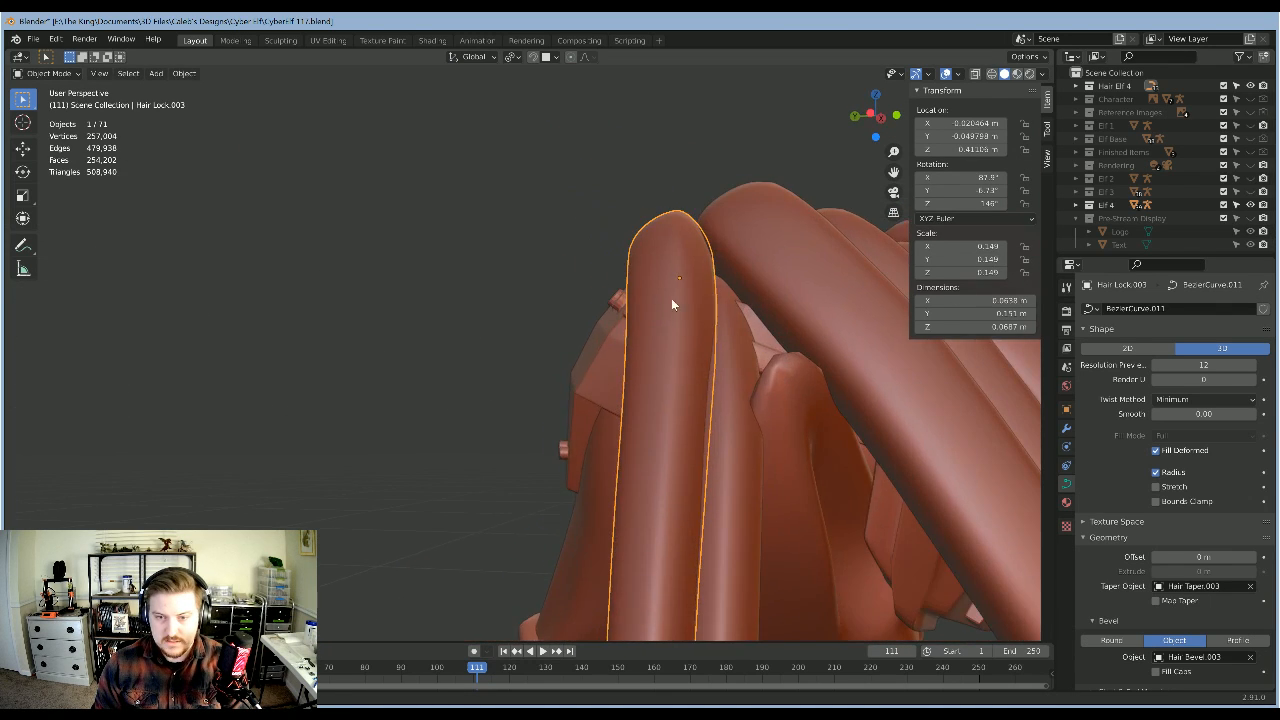
pyautogui.keyDown('shift'); pyautogui.moveTo(671, 298); pyautogui.dragTo(850, 385, button='middle'); pyautogui.keyUp('shift')
pyautogui.click(885, 477)
pyautogui.scroll(-8, 820, 470)
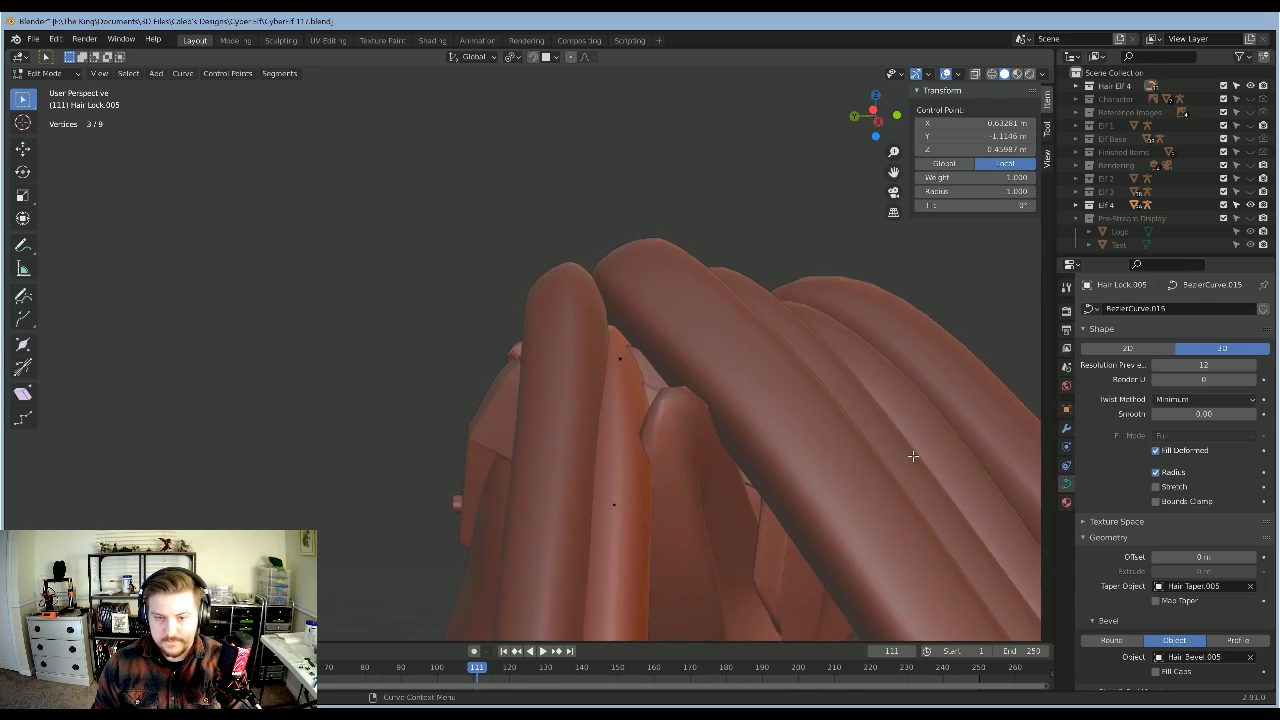
pyautogui.moveTo(720, 398); pyautogui.dragTo(583, 500, button='middle')
pyautogui.click(728, 400)
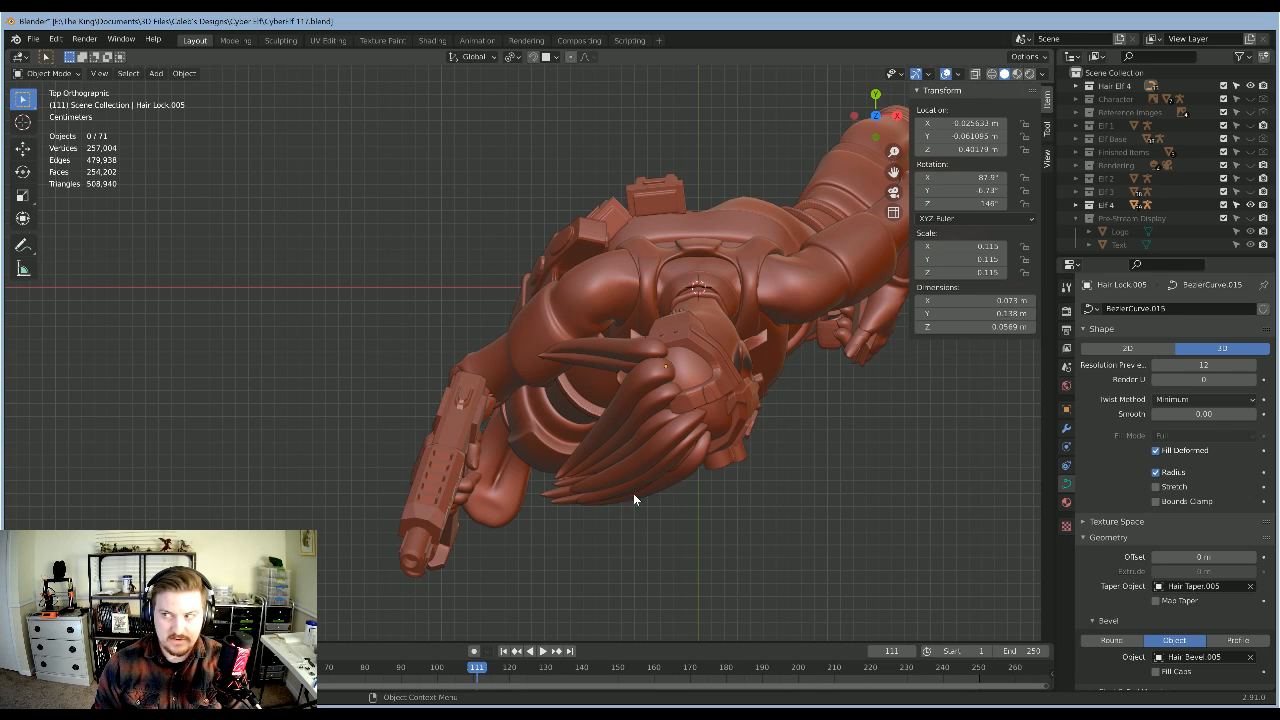
pyautogui.keyDown('shift'); pyautogui.moveTo(636, 475); pyautogui.dragTo(655, 448, button='middle'); pyautogui.keyUp('shift')
pyautogui.scroll(4, 668, 292)
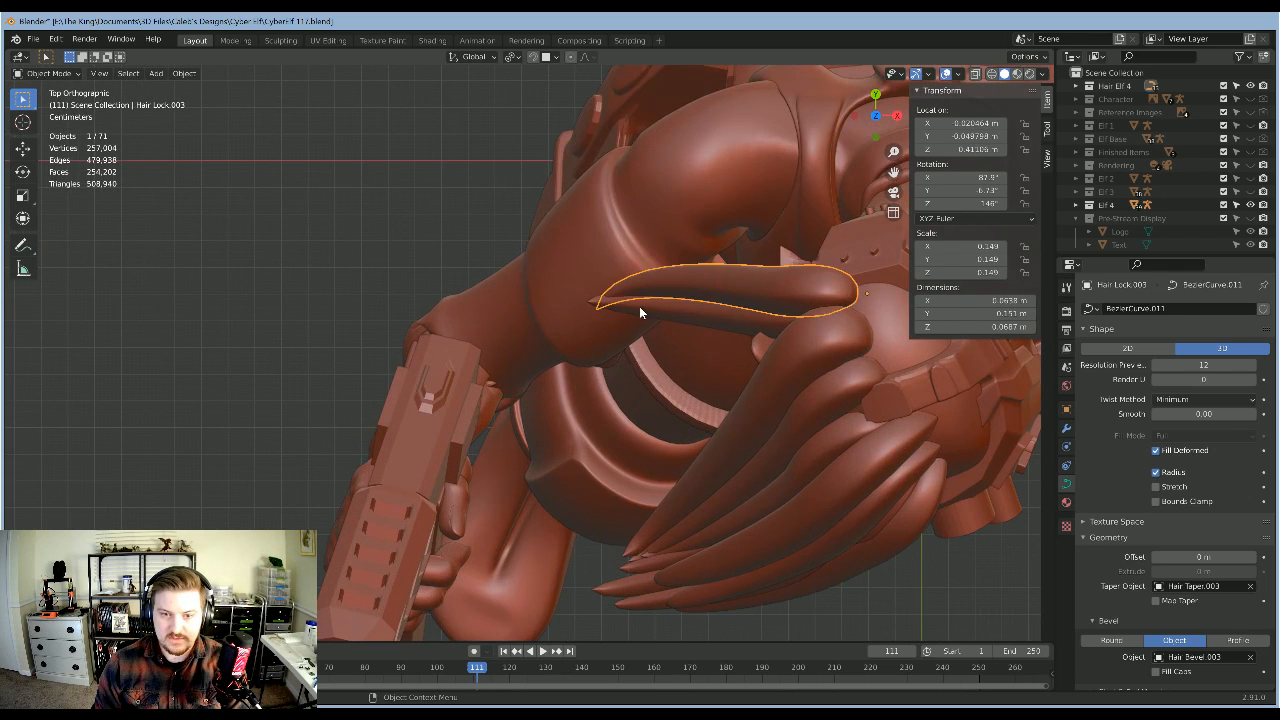
# Step: In the top view, move the tip of Hair Lock.005 along global Y toward the front locks and rotate it to follow the lock's curve
pyautogui.press('Tab')
pyautogui.press('Tab')
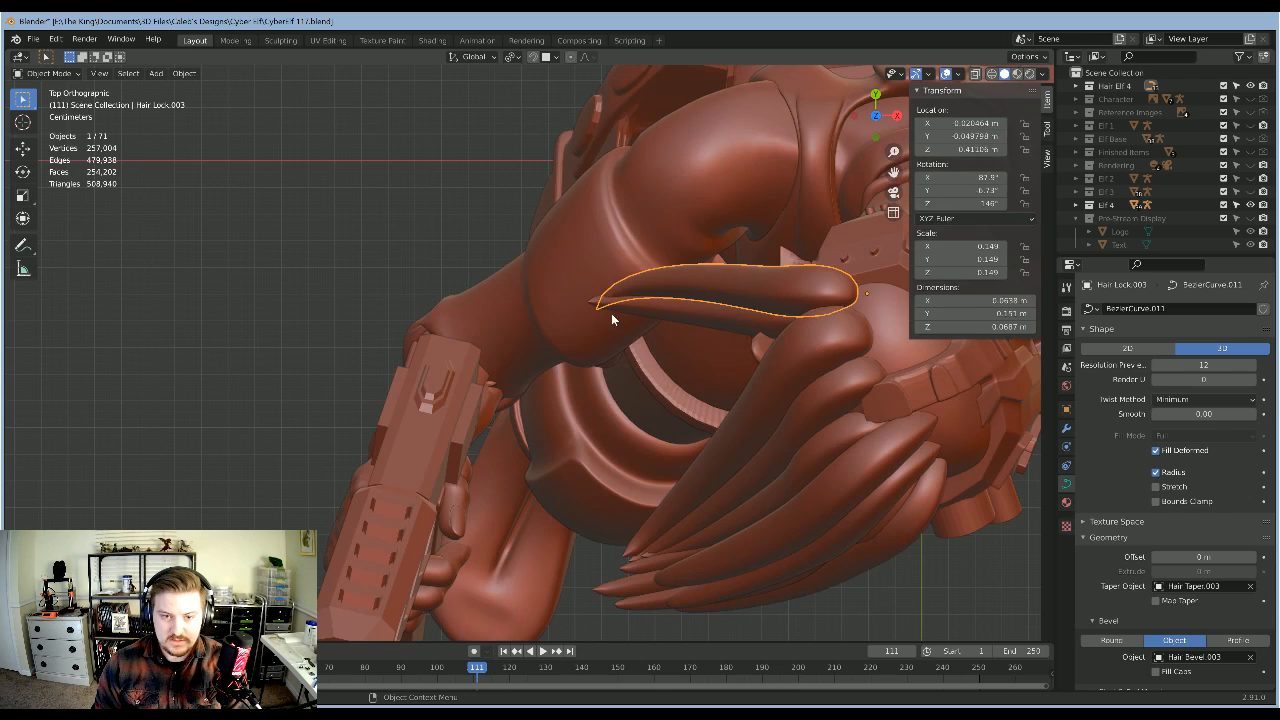
pyautogui.click(600, 306)
pyautogui.press('Tab')
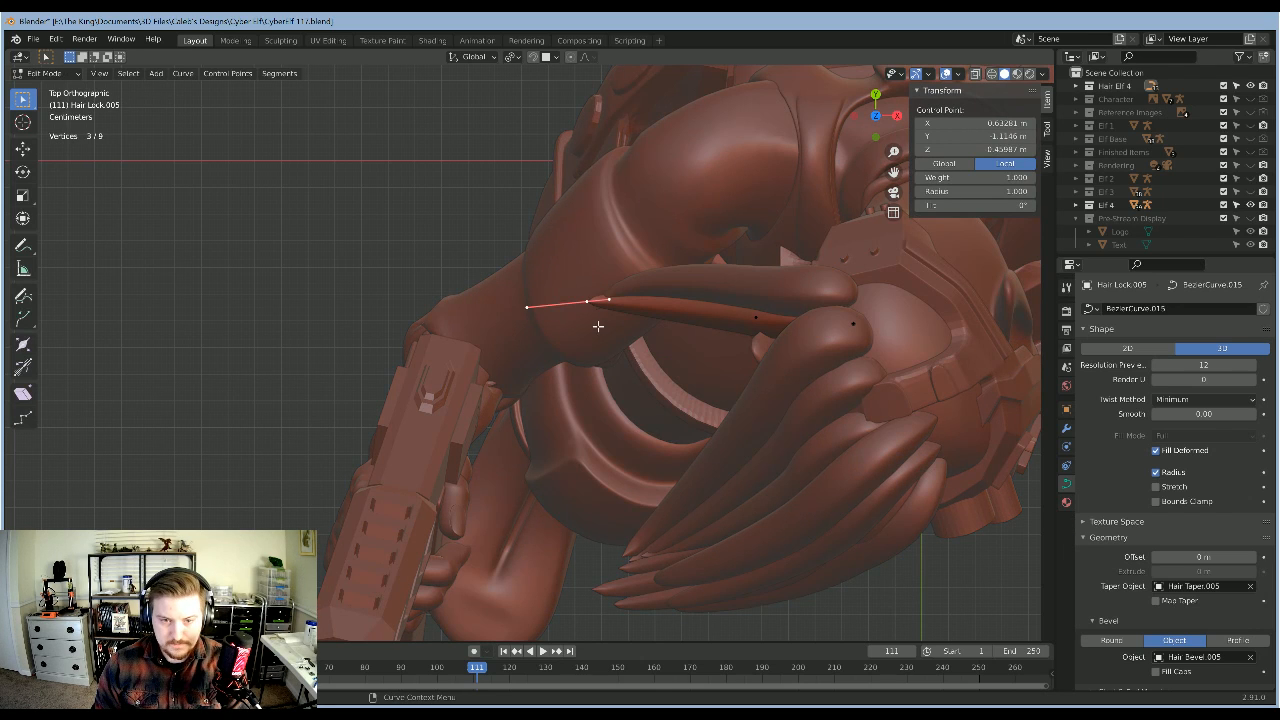
pyautogui.press('g')
pyautogui.press('y')
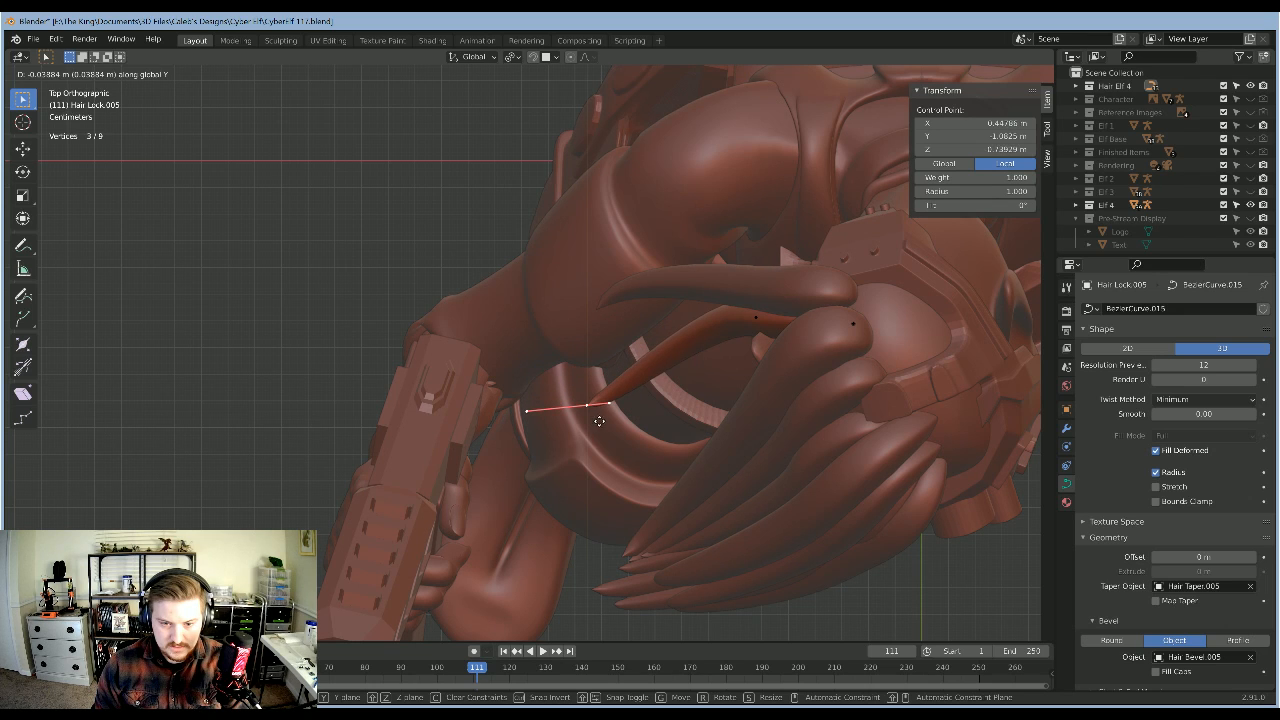
pyautogui.click(601, 415)
pyautogui.press('r')
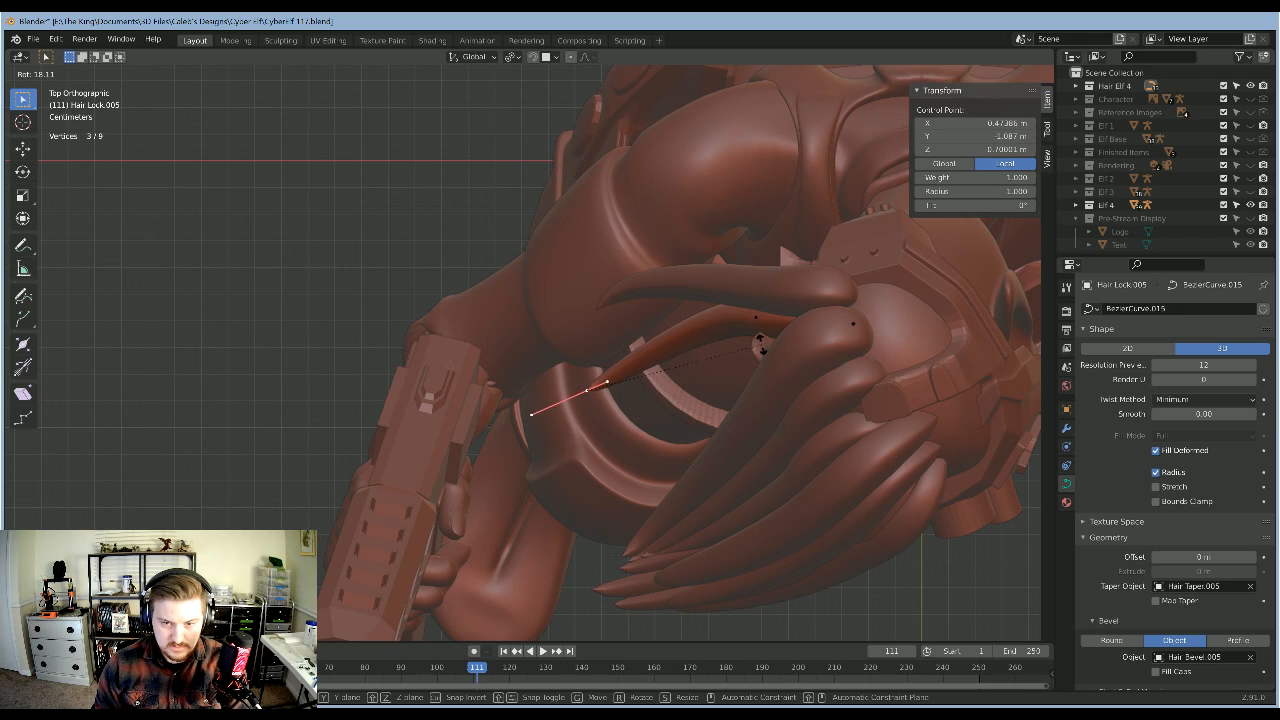
pyautogui.click(744, 320)
pyautogui.press('Tab')
# Step: Move the tip control point of Hair Lock.003 about 0.03 m in the top view to meet the tip of Hair Lock.005
pyautogui.click(652, 282)
pyautogui.press('Tab')
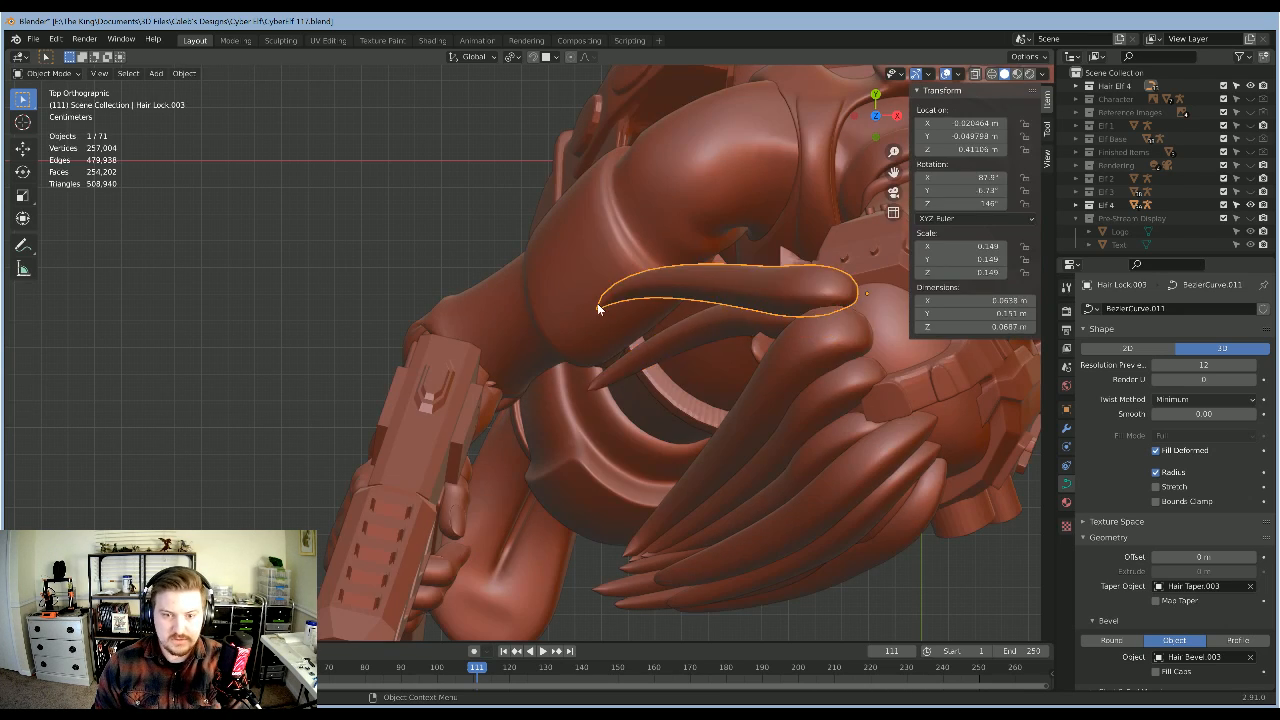
pyautogui.press('g')
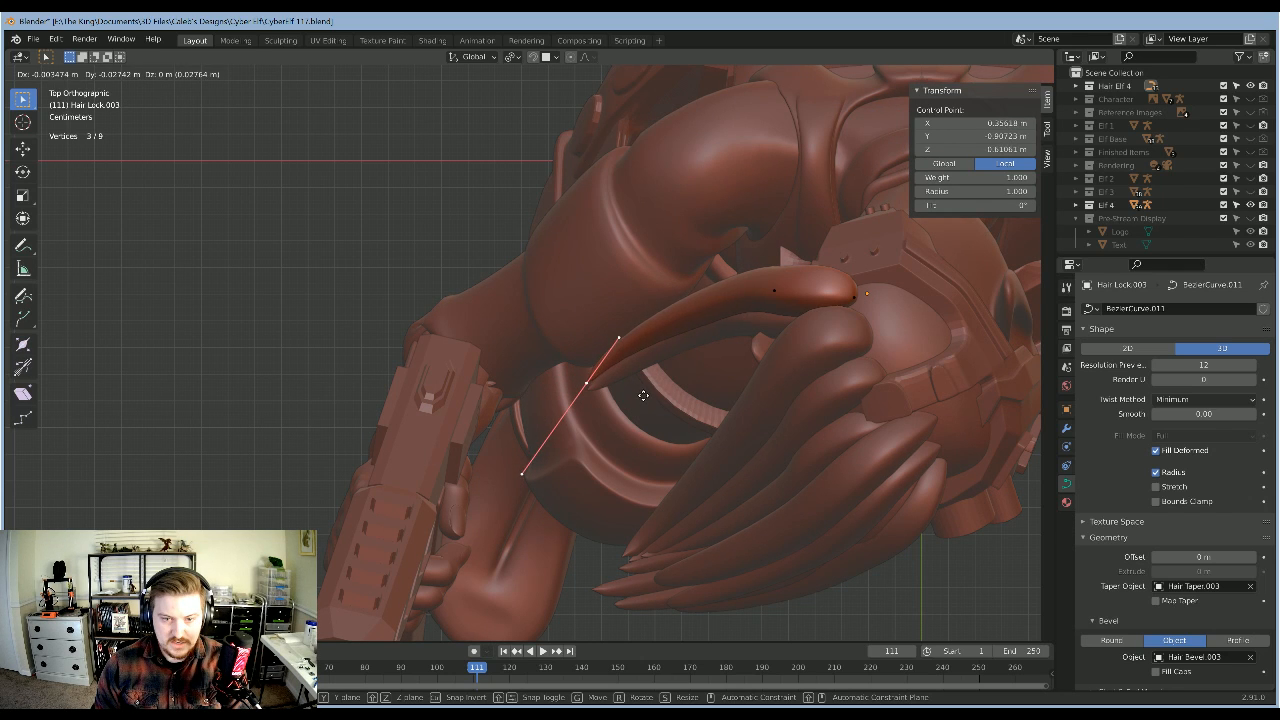
pyautogui.click(650, 400)
pyautogui.press('Tab')
# Step: Examine the reshaped hair from the front, side, below and above, checking how the rear locks sit against the others
pyautogui.moveTo(655, 404); pyautogui.dragTo(755, 443, button='middle')
pyautogui.click(736, 440)
pyautogui.scroll(-4, 738, 440)
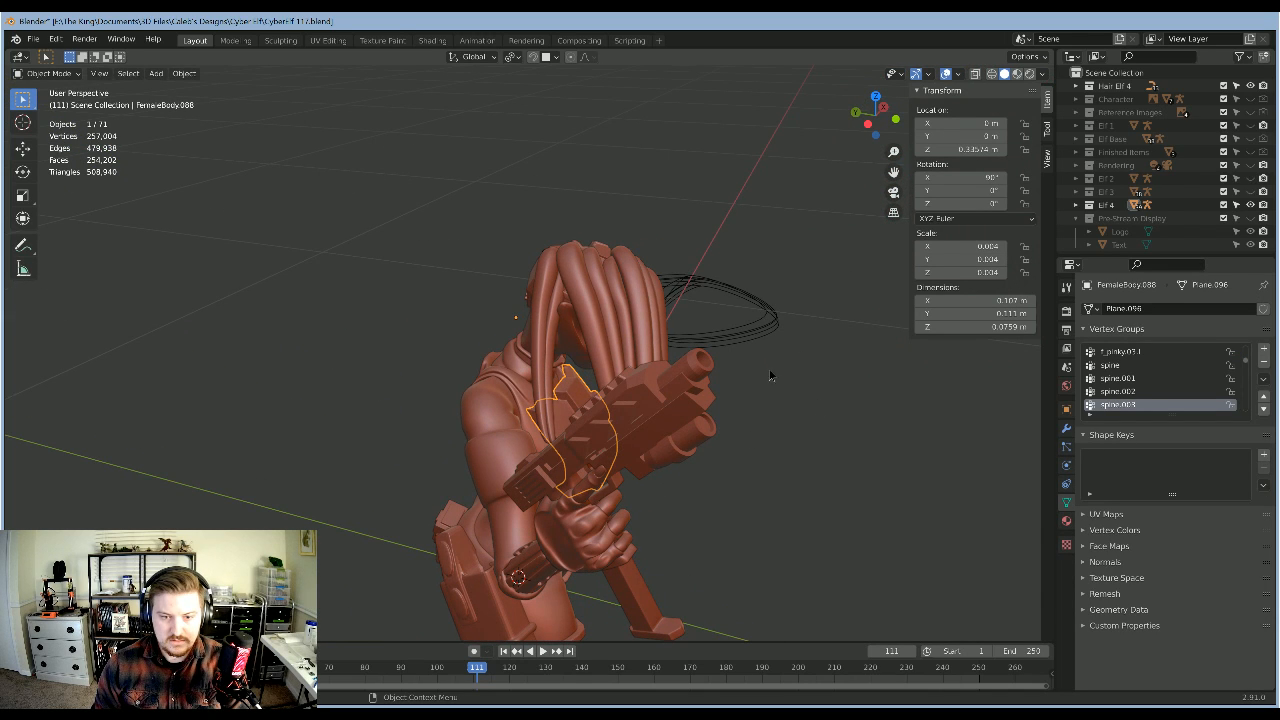
pyautogui.moveTo(770, 375); pyautogui.dragTo(880, 449, button='middle')
pyautogui.click(646, 398)
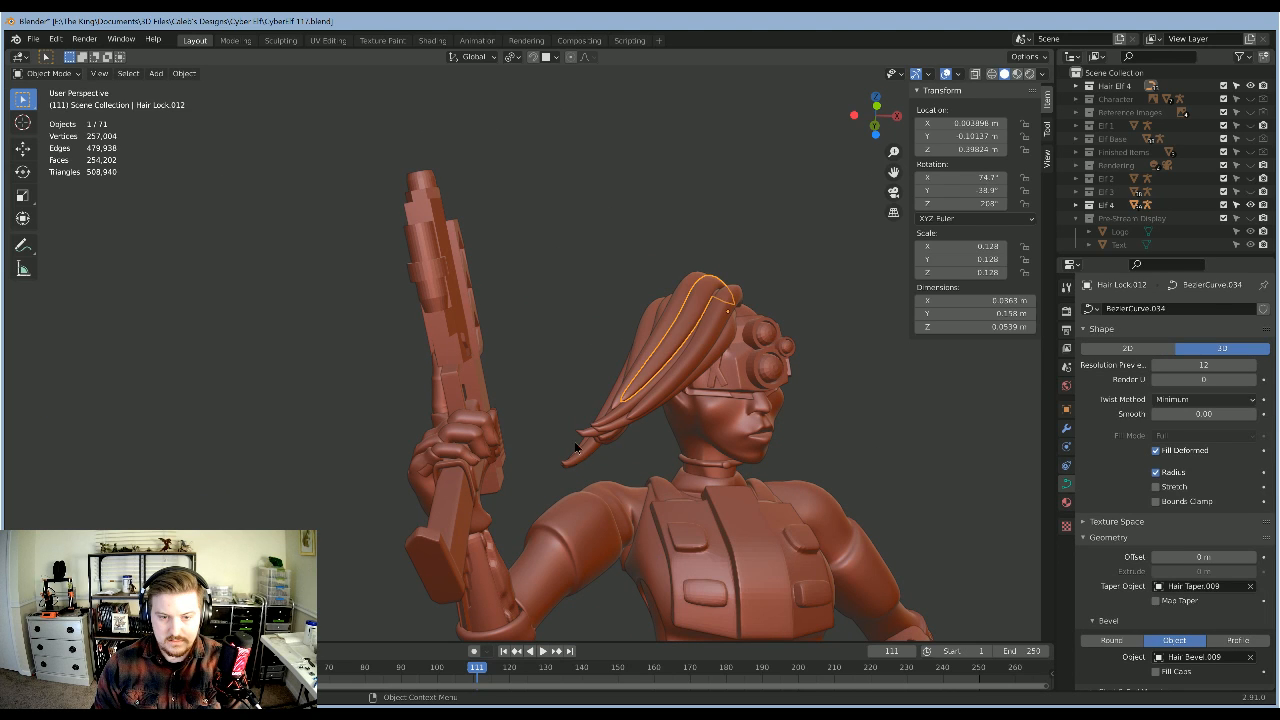
pyautogui.moveTo(575, 361); pyautogui.dragTo(561, 318, button='middle')
pyautogui.scroll(5, 563, 382)
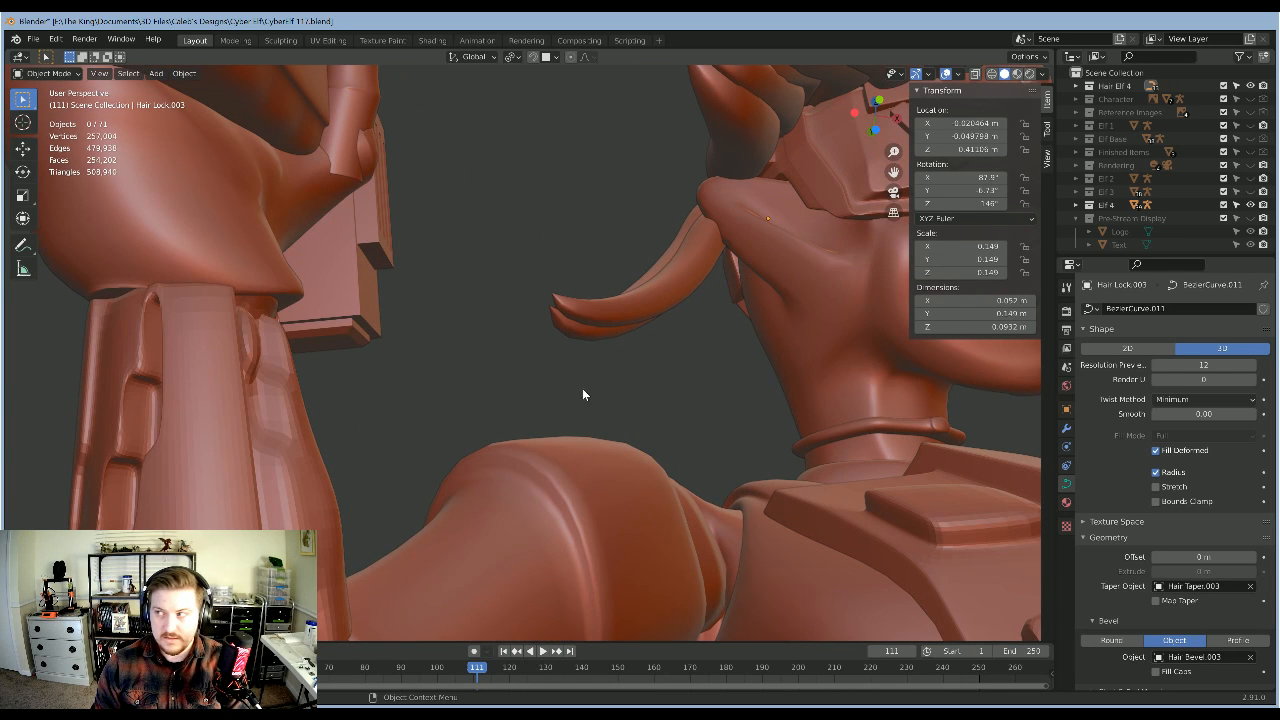
pyautogui.moveTo(583, 394); pyautogui.dragTo(565, 220, button='middle')
pyautogui.scroll(-5, 733, 316)
pyautogui.scroll(3, 617, 380)
pyautogui.moveTo(725, 370); pyautogui.dragTo(439, 503, button='middle')
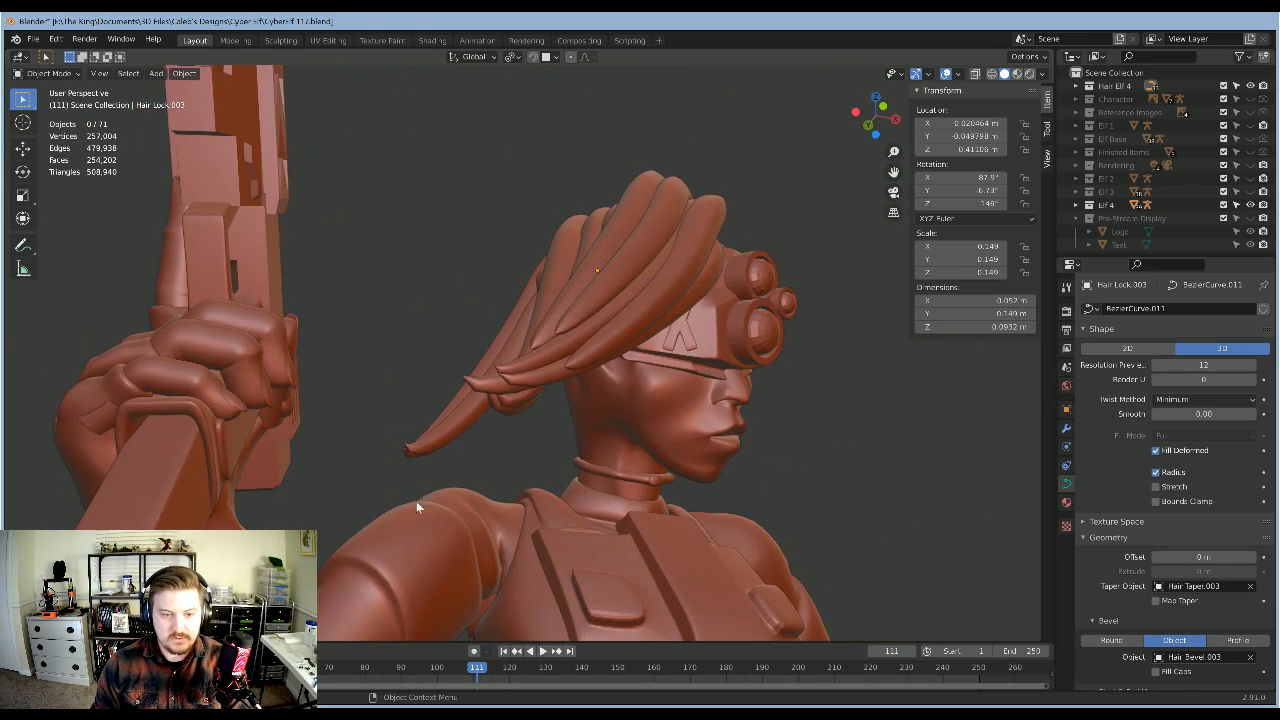
pyautogui.moveTo(406, 322); pyautogui.dragTo(540, 338, button='middle')
pyautogui.moveTo(658, 381); pyautogui.dragTo(619, 414, button='middle')
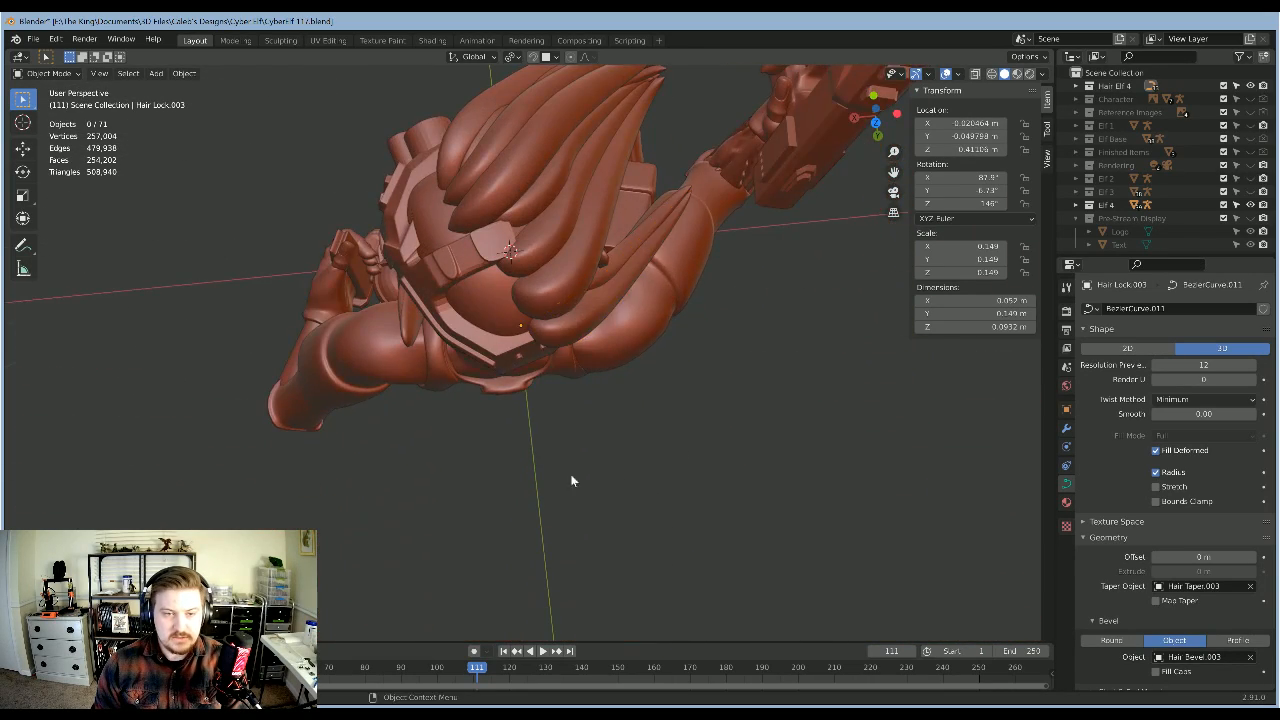
# Step: Duplicate three adjacent front hair locks, including Hair Lock.012 and Hair Lock.010, and move the copies about 0.046 m along global Y toward the rear
pyautogui.moveTo(571, 481); pyautogui.dragTo(767, 404, button='middle')
pyautogui.click(601, 363)
pyautogui.moveTo(677, 320); pyautogui.dragTo(675, 404, button='middle')
pyautogui.scroll(2, 679, 400)
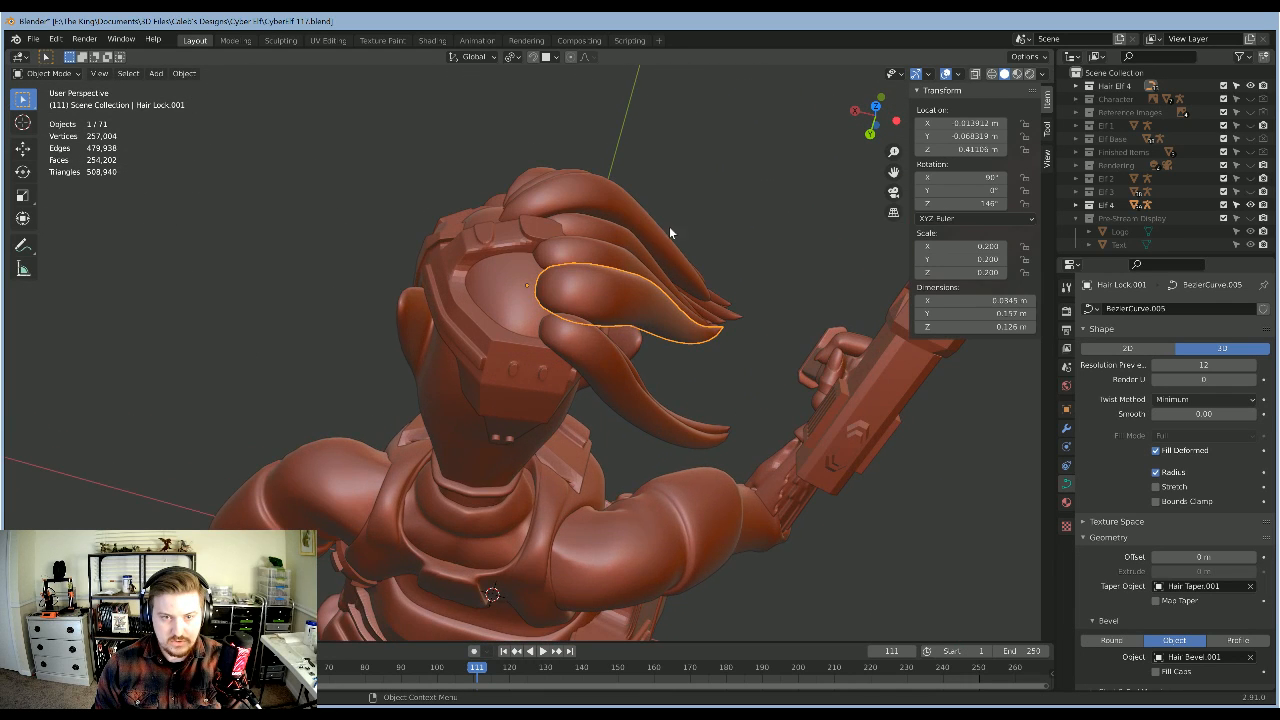
pyautogui.moveTo(669, 232); pyautogui.dragTo(509, 92, button='middle')
pyautogui.keyDown('shift'); pyautogui.click(529, 128); pyautogui.keyUp('shift')
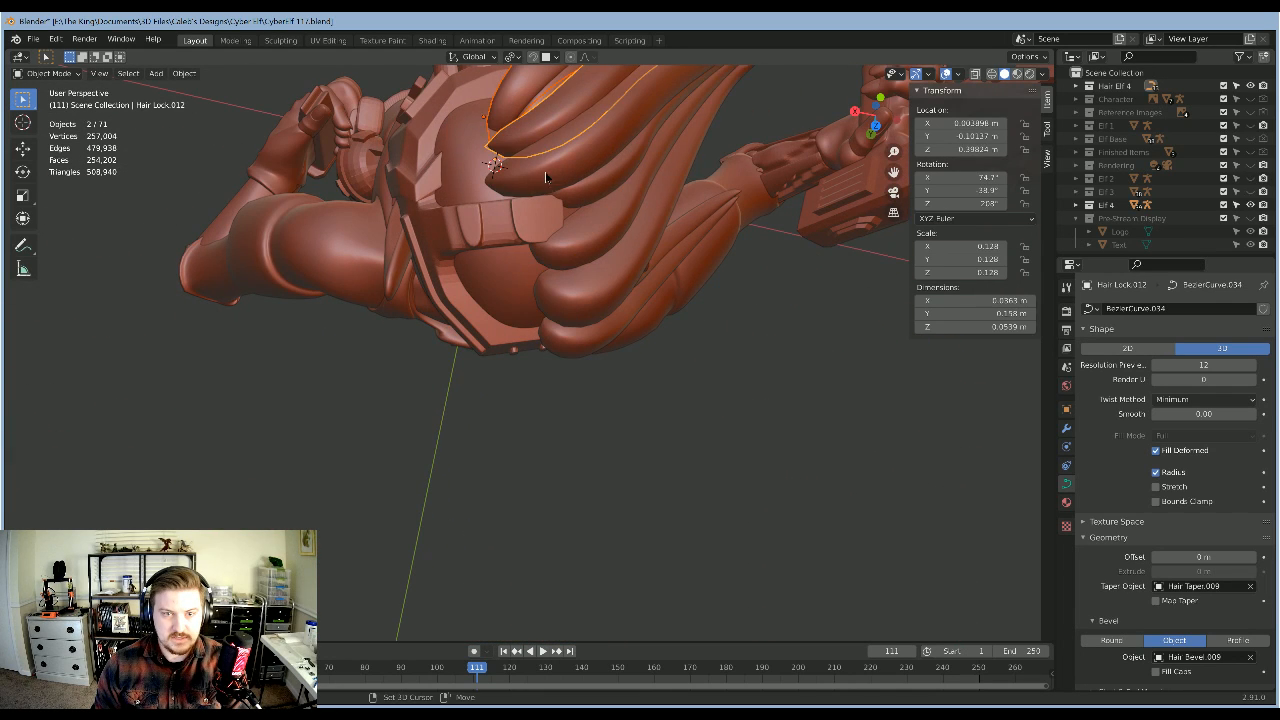
pyautogui.moveTo(581, 218); pyautogui.dragTo(573, 177, button='middle')
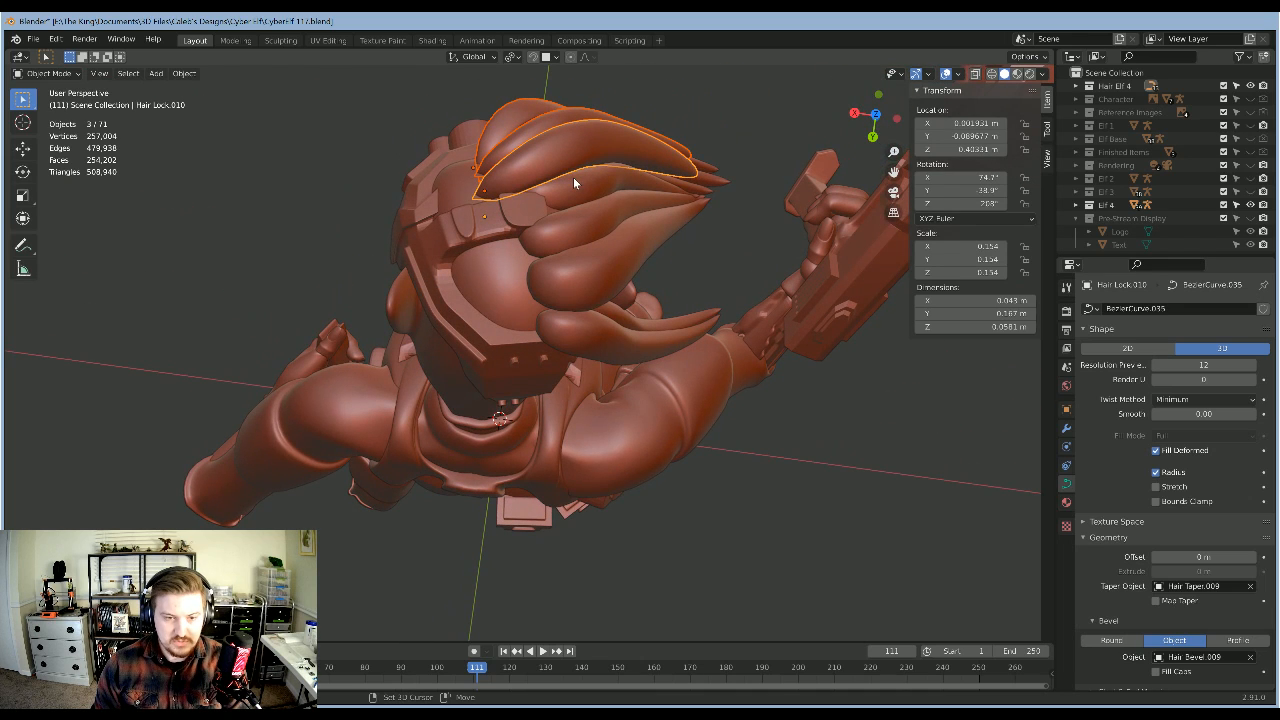
pyautogui.hotkey('shift', 'd')
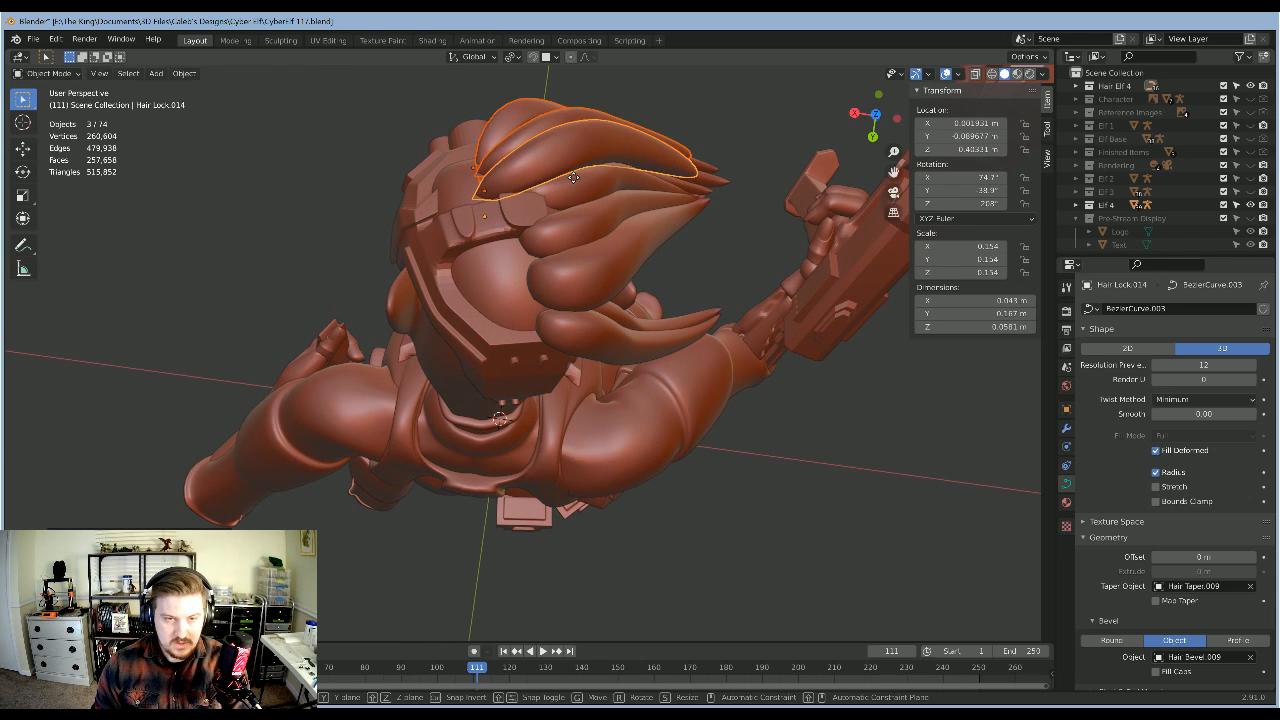
pyautogui.press('y')
pyautogui.click(580, 293)
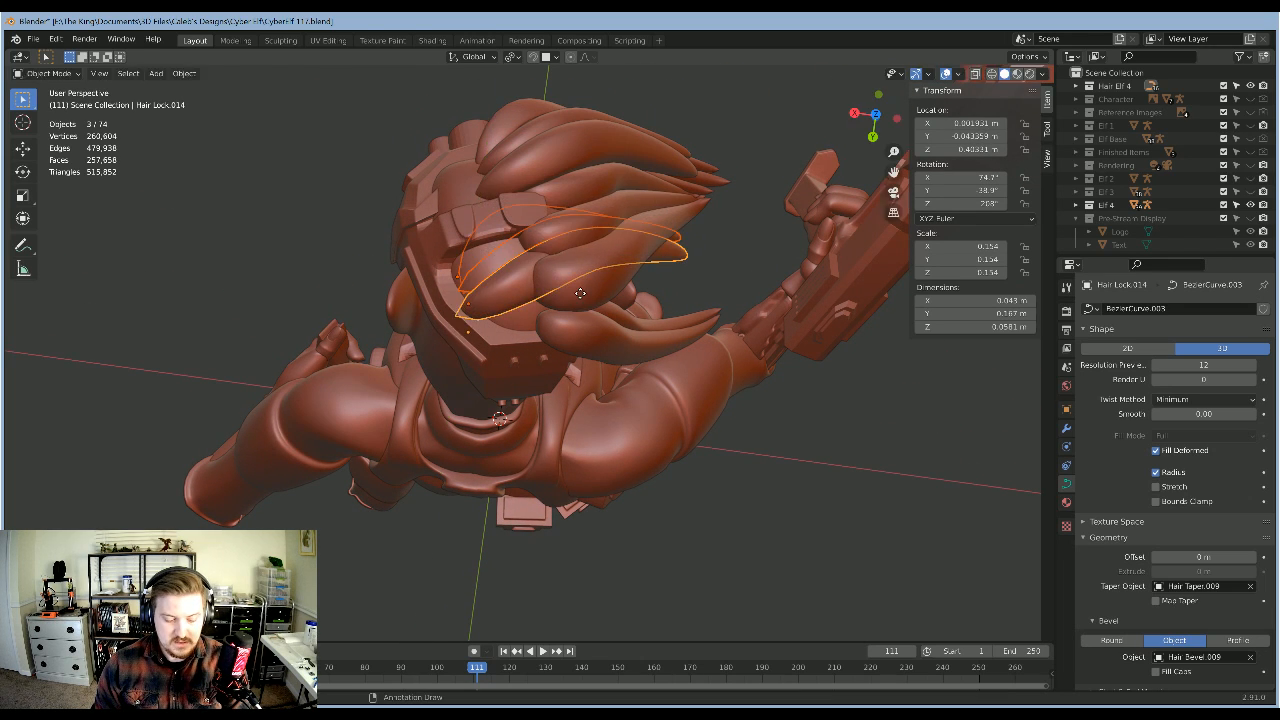
# Step: Shift the three copied locks sideways about 0.013 m over the rear gap and raise them about 0.022 m along global Z
pyautogui.press('g')
pyautogui.click(636, 328)
pyautogui.moveTo(636, 328); pyautogui.dragTo(706, 379, button='middle')
pyautogui.press('g')
pyautogui.press('z')
pyautogui.click(698, 292)
pyautogui.press('KP_3')
pyautogui.press('r')
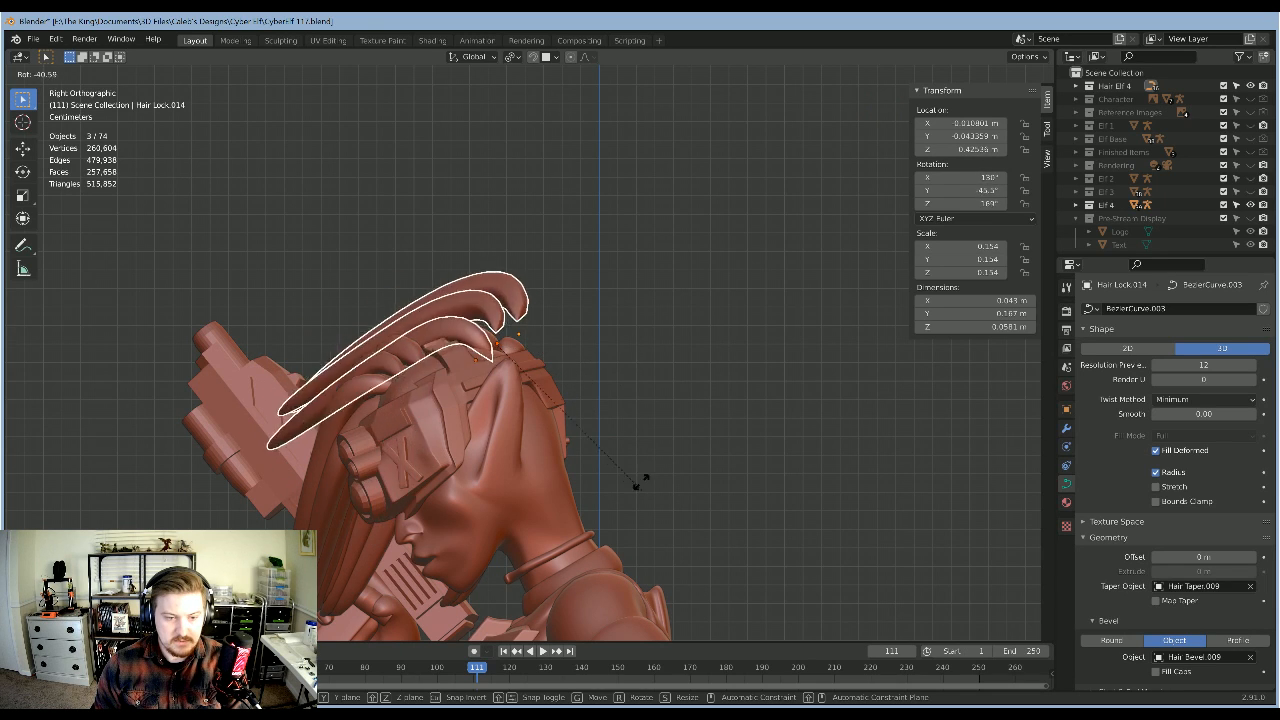
pyautogui.click(666, 403)
# Step: In the front view, lower the copied Hair Lock.013 about 0.0075 m along global Z onto the neighbouring locks
pyautogui.moveTo(666, 403); pyautogui.dragTo(518, 307, button='middle')
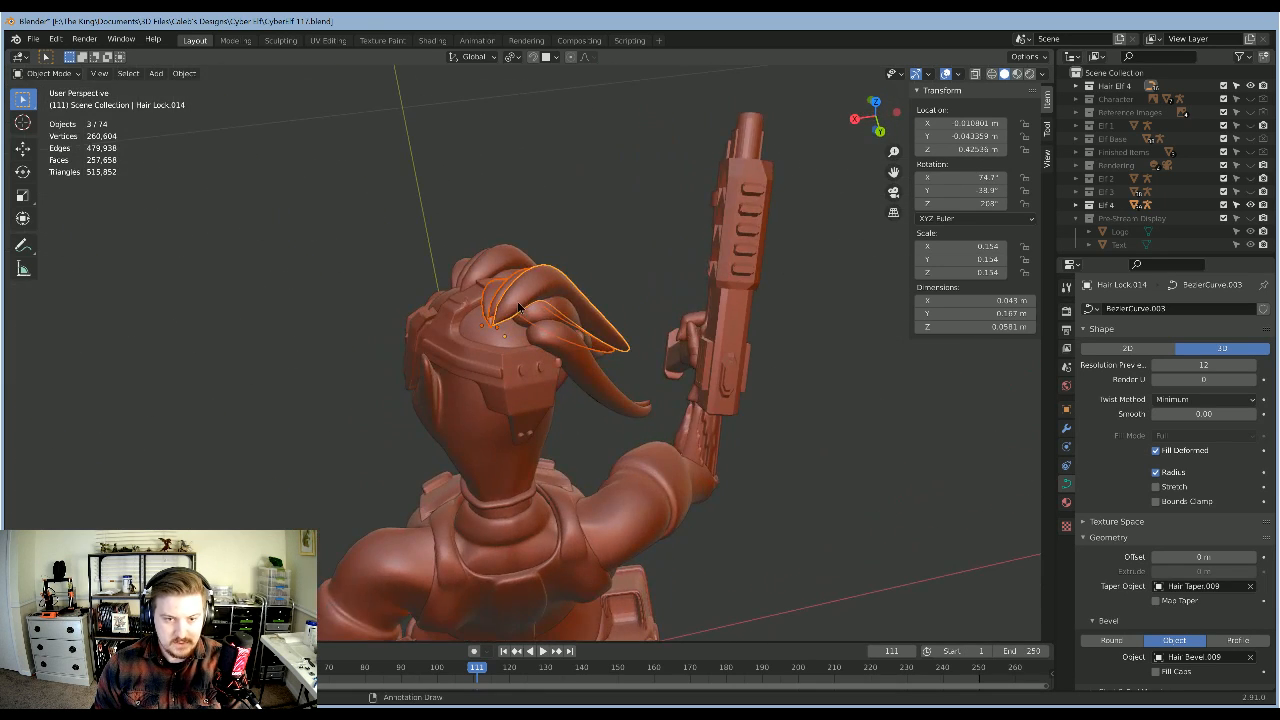
pyautogui.scroll(4, 604, 317)
pyautogui.press('KP_1')
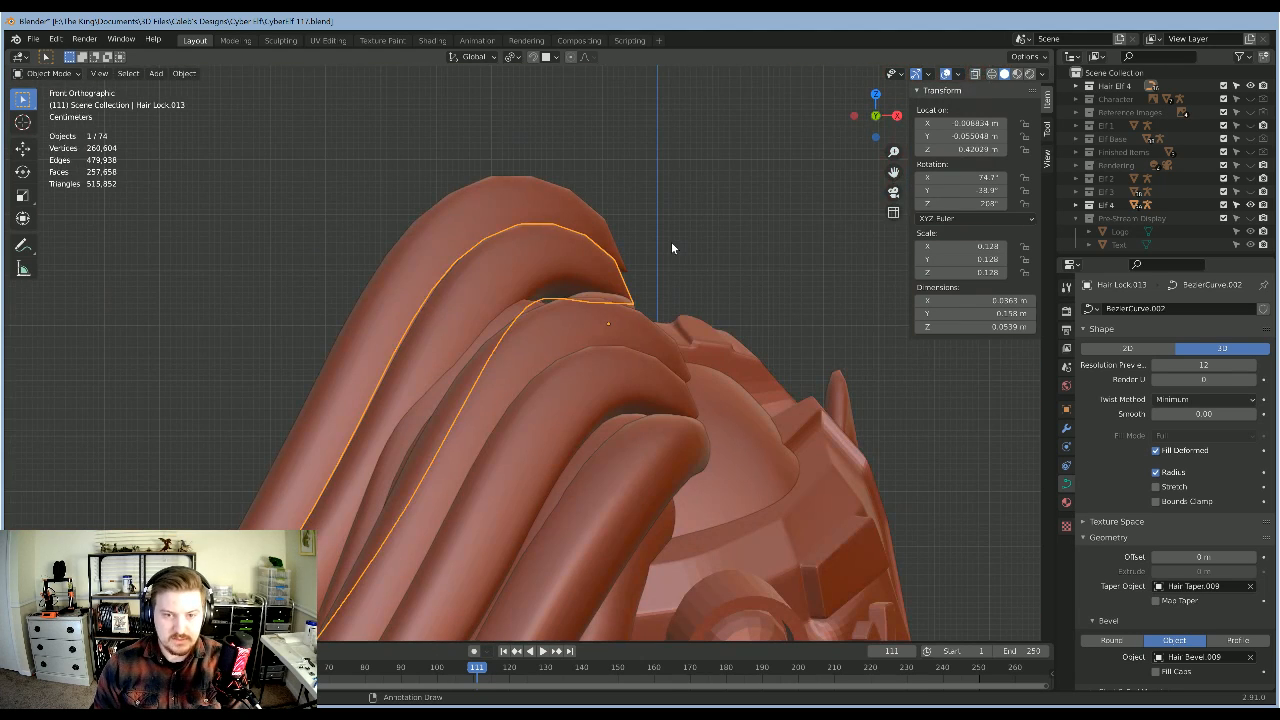
pyautogui.press('g')
pyautogui.press('z')
pyautogui.click(667, 285)
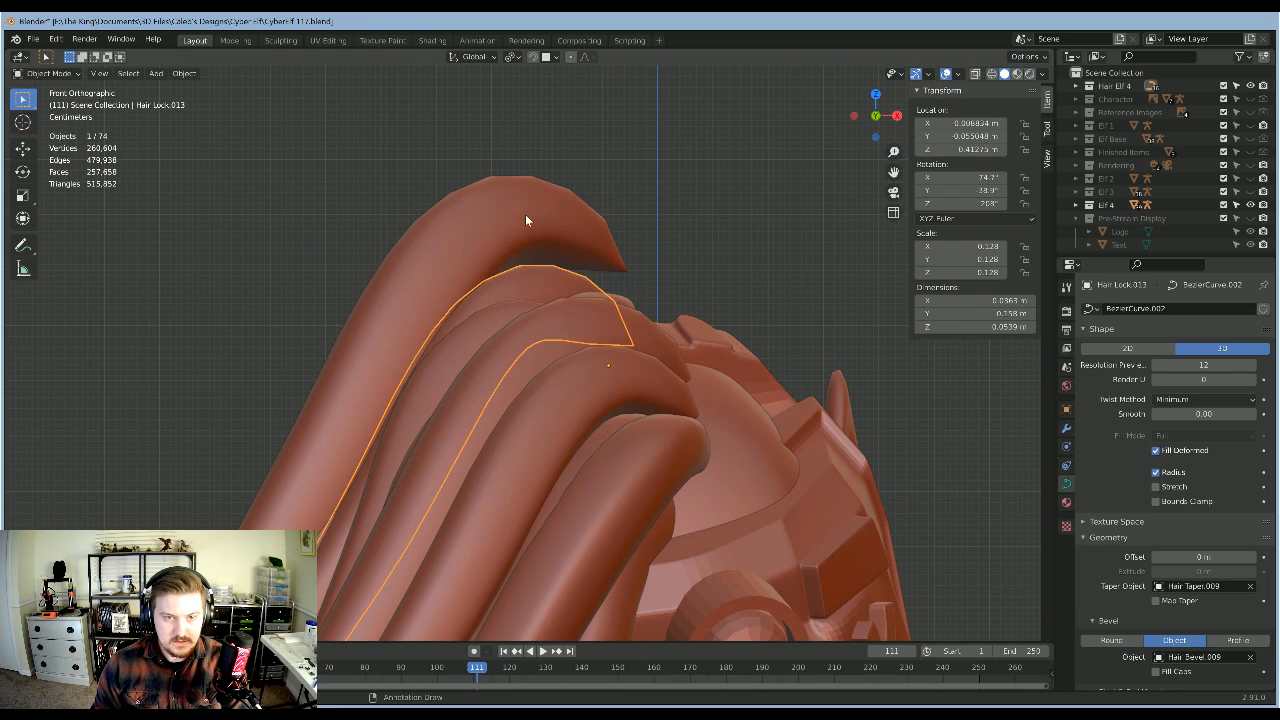
# Step: Lower the copied Hair Lock.014 about 0.013 m along global Z in the front view
pyautogui.click(526, 220)
pyautogui.press('g')
pyautogui.press('z')
pyautogui.click(615, 258)
pyautogui.moveTo(615, 258); pyautogui.dragTo(850, 369, button='middle')
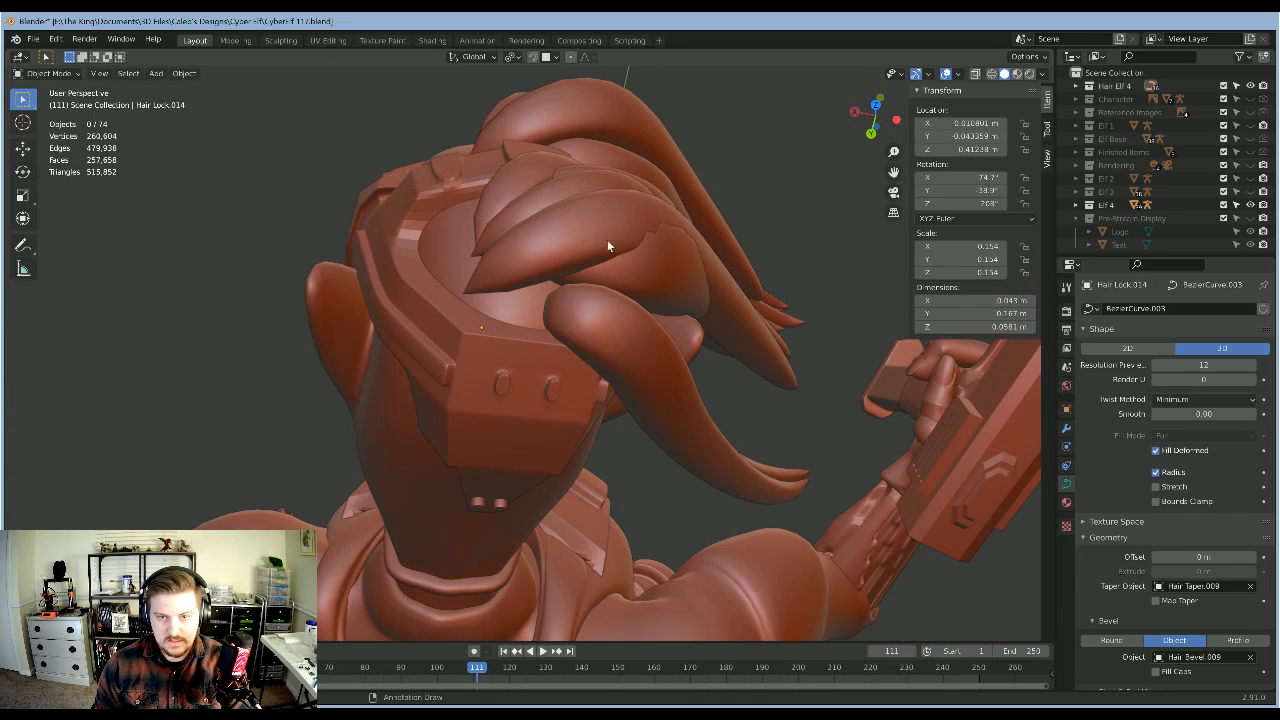
# Step: Edit Hair Lock.014 and lower its root control point along global Z onto the head
pyautogui.moveTo(670, 245); pyautogui.dragTo(650, 287, button='middle')
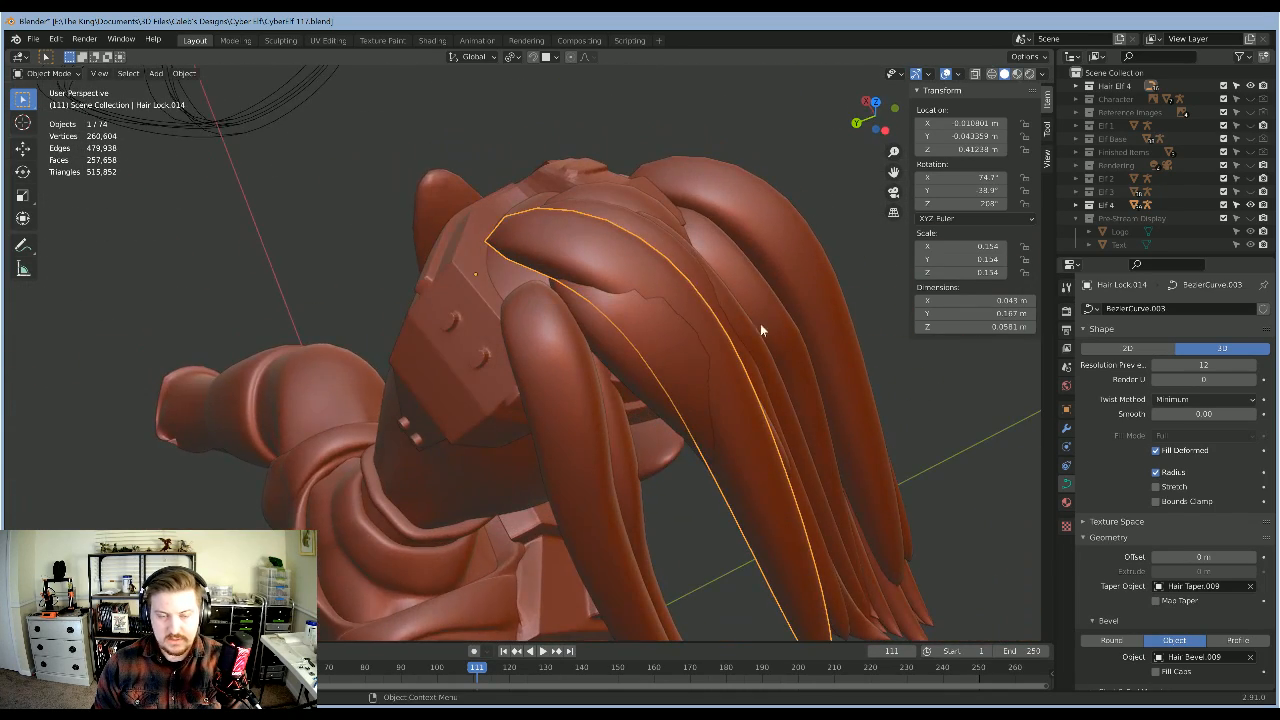
pyautogui.moveTo(760, 330); pyautogui.dragTo(655, 413, button='middle')
pyautogui.press('Tab')
pyautogui.click(620, 423)
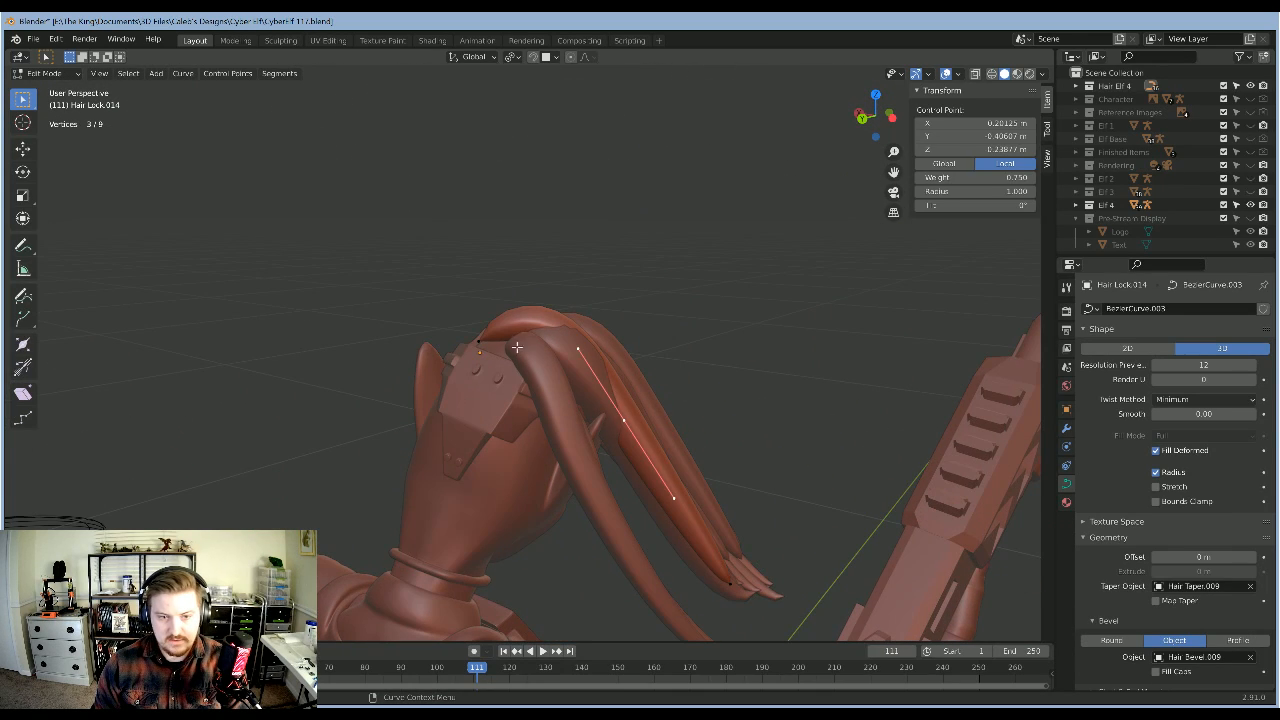
pyautogui.scroll(5, 427, 355)
pyautogui.moveTo(421, 323); pyautogui.dragTo(500, 328, button='middle')
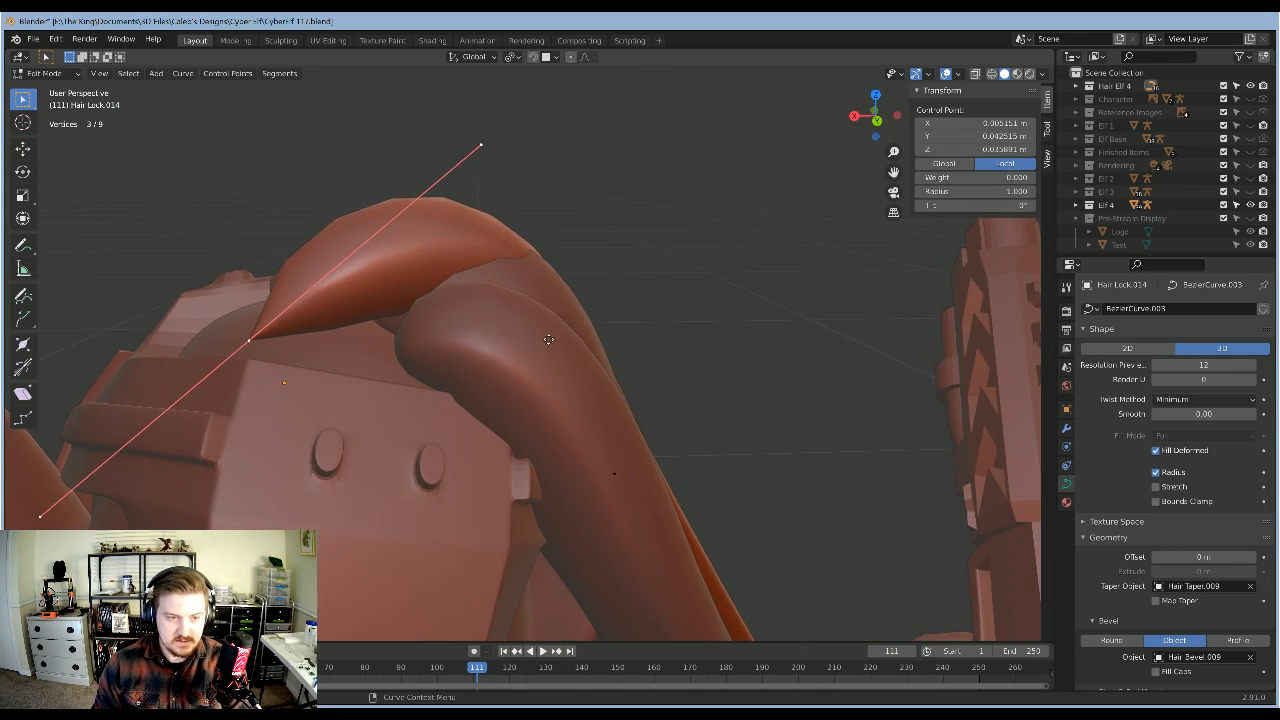
pyautogui.press('g')
pyautogui.press('z')
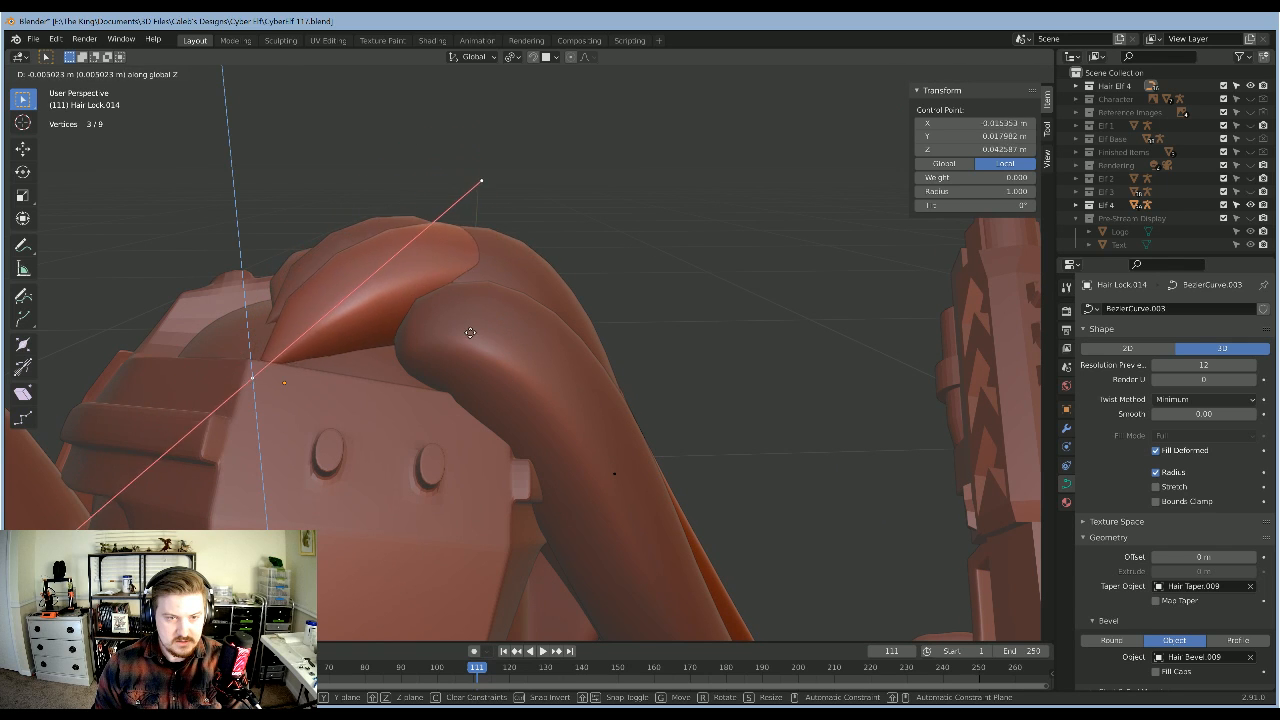
pyautogui.click(517, 398)
# Step: Raise the middle control point of Hair Lock.014 along global Z, shift it toward the head, and rotate it to follow the hair's flow
pyautogui.moveTo(517, 398); pyautogui.dragTo(856, 597, button='middle')
pyautogui.press('g')
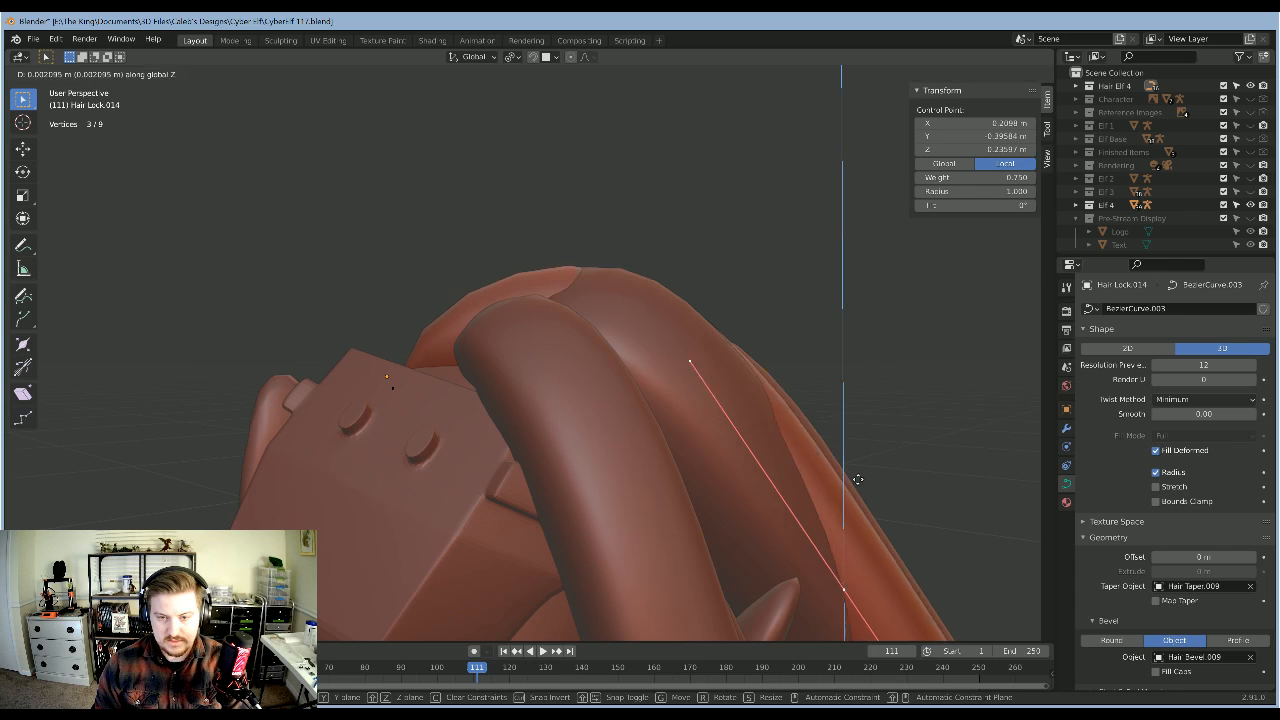
pyautogui.click(838, 410)
pyautogui.press('g')
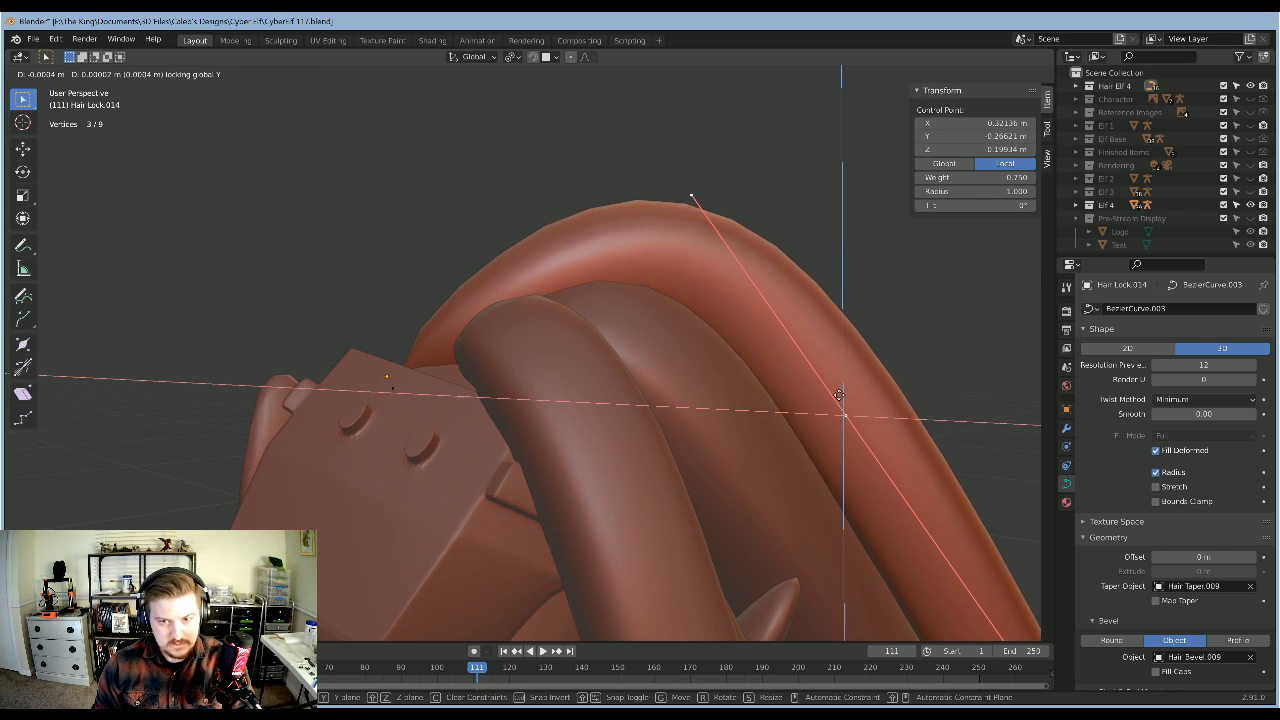
pyautogui.click(883, 428)
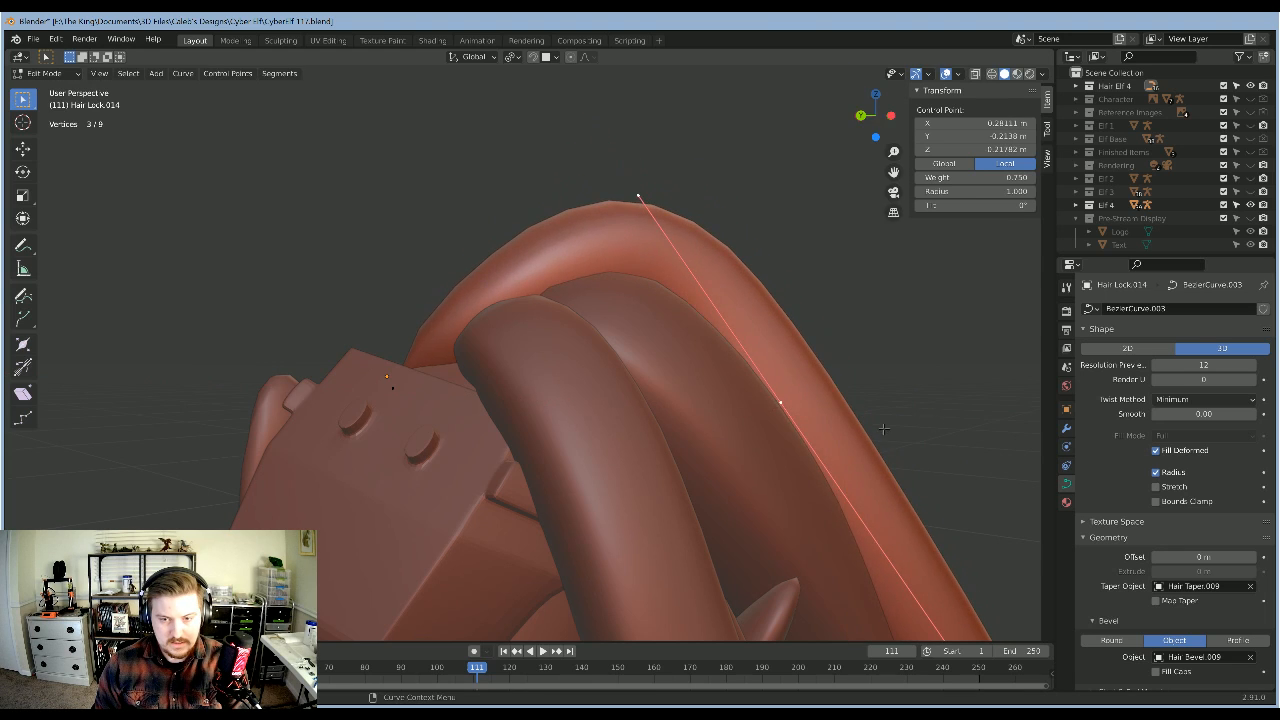
pyautogui.moveTo(883, 428); pyautogui.dragTo(809, 410, button='middle')
pyautogui.press('r')
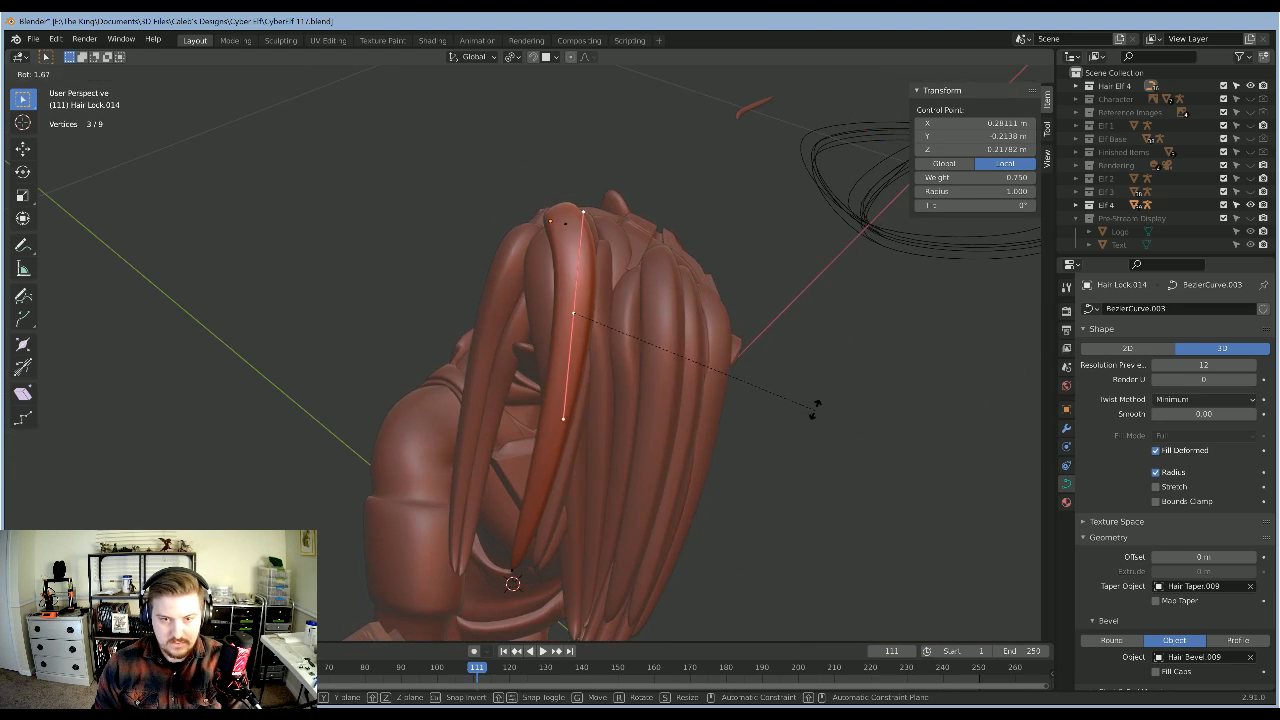
pyautogui.click(817, 370)
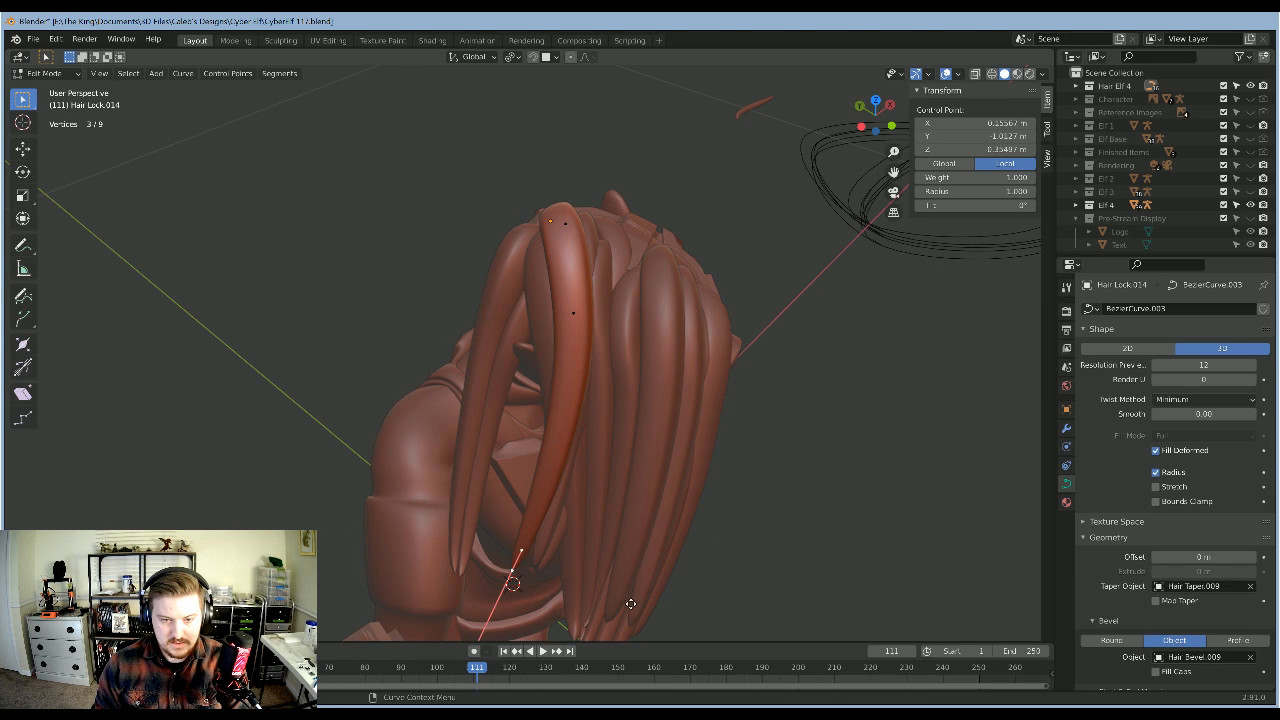
# Step: Move the tip control point of Hair Lock.014 toward the other lock tips and rotate it to line up with them
pyautogui.press('g')
pyautogui.click(680, 615)
pyautogui.press('r')
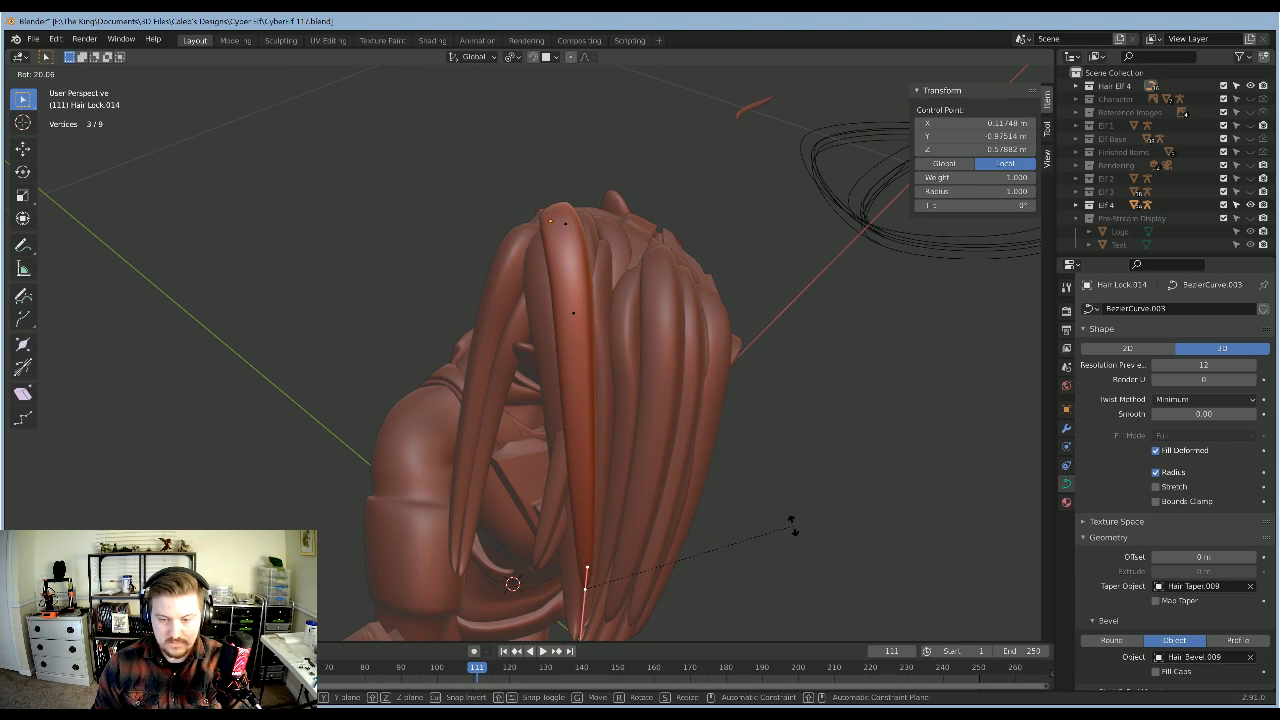
pyautogui.click(727, 569)
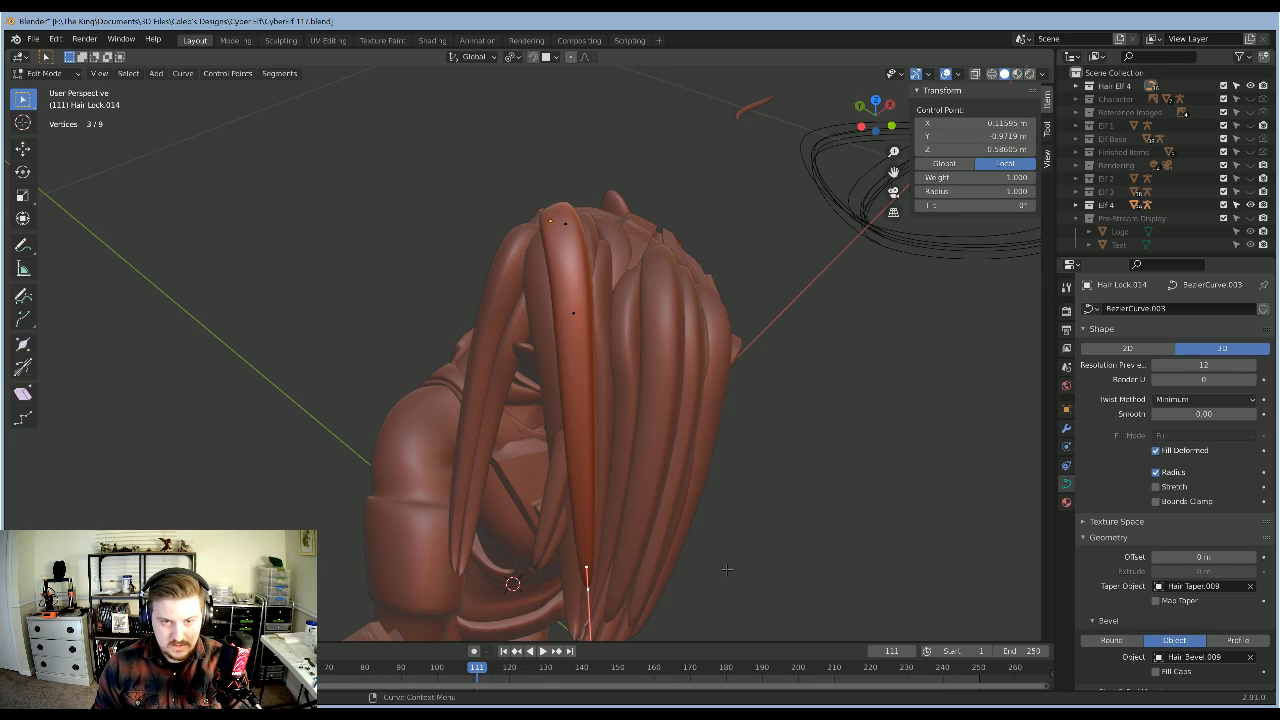
pyautogui.moveTo(749, 525); pyautogui.dragTo(771, 224, button='middle')
pyautogui.press('Tab')
# Step: Delete the two other copied locks beside Hair Lock.014, including Hair Lock.013
pyautogui.moveTo(704, 378); pyautogui.dragTo(575, 471, button='middle')
pyautogui.keyDown('shift'); pyautogui.click(587, 540); pyautogui.keyUp('shift')
pyautogui.moveTo(664, 566); pyautogui.dragTo(697, 219, button='middle')
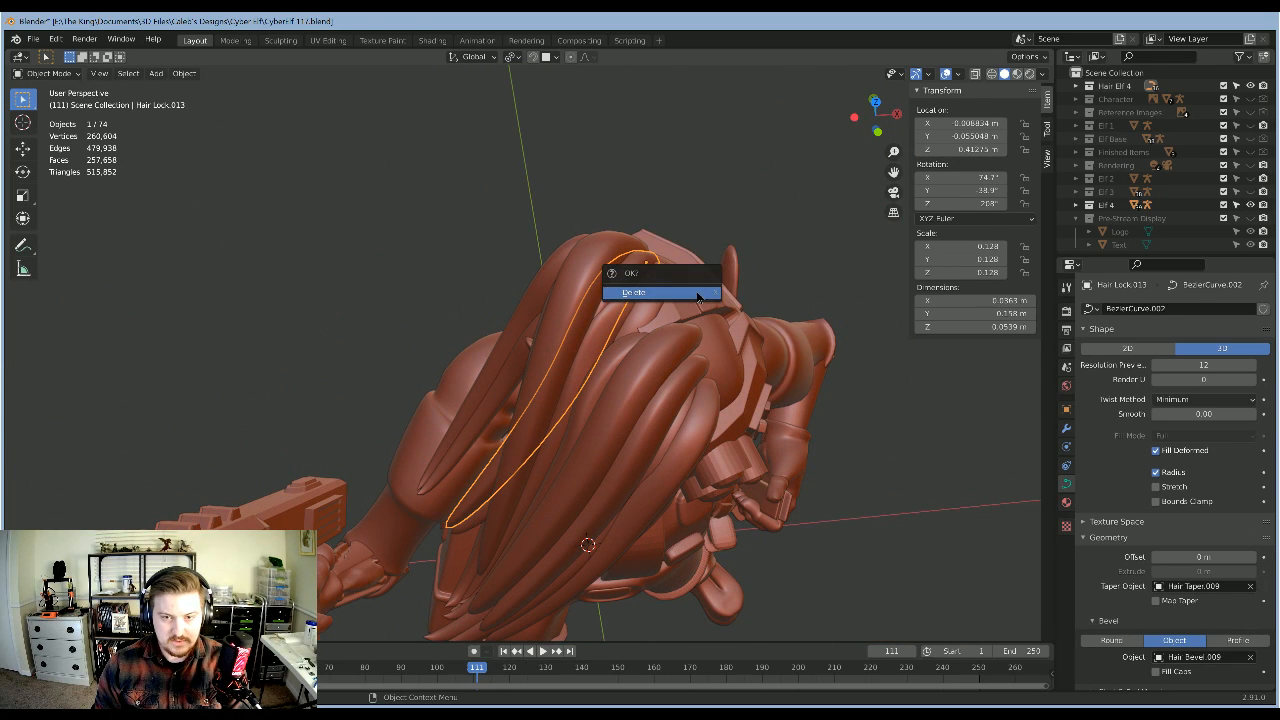
pyautogui.click(698, 295)
pyautogui.moveTo(689, 337); pyautogui.dragTo(716, 386, button='middle')
pyautogui.click(634, 367)
pyautogui.press('x')
pyautogui.click(568, 411)
# Step: Duplicate the reshaped Hair Lock.014, move the copy about 0.018 m along global Y toward the front, and adjust its position in the horizontal plane
pyautogui.click(535, 355)
pyautogui.hotkey('shift', 'd')
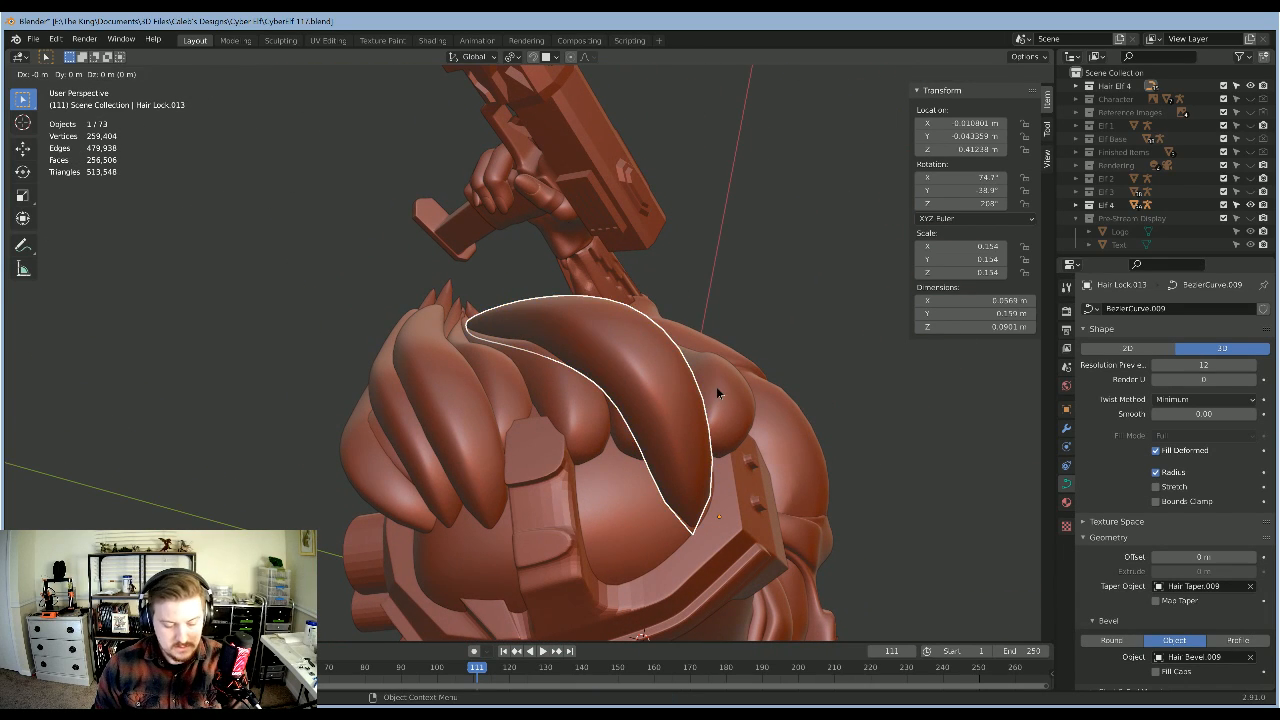
pyautogui.press('y')
pyautogui.click(654, 402)
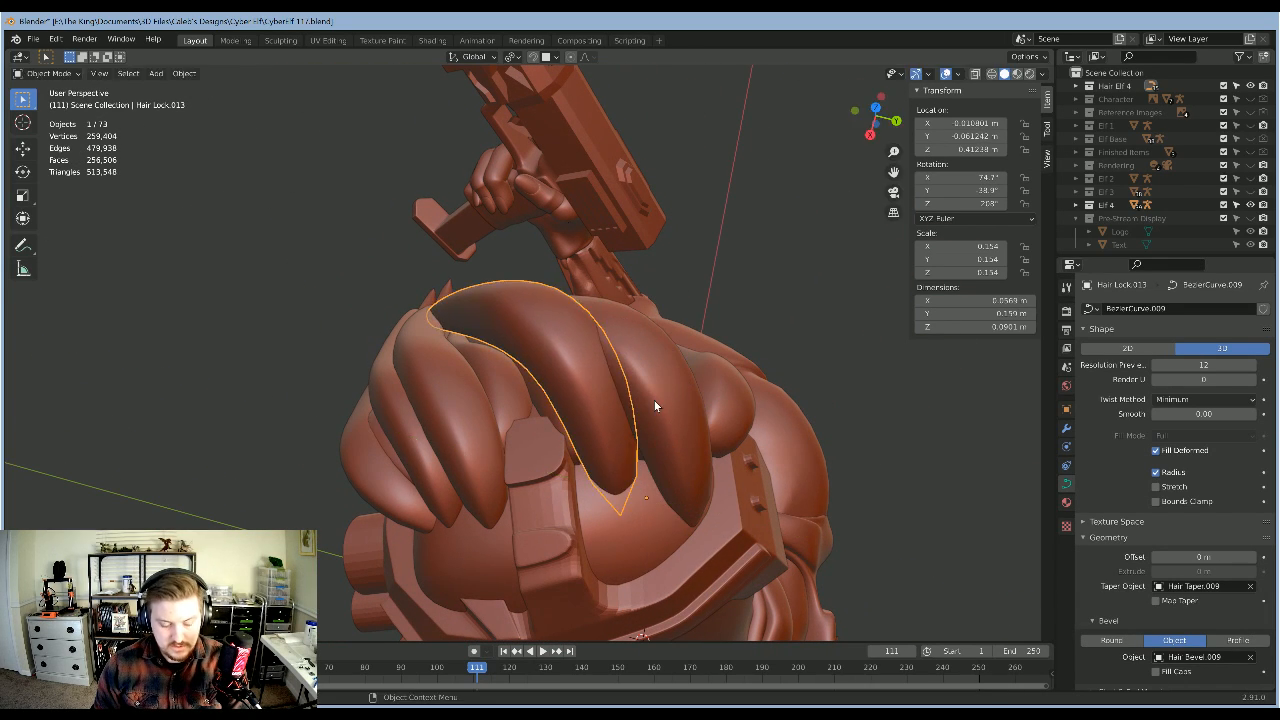
pyautogui.press('g')
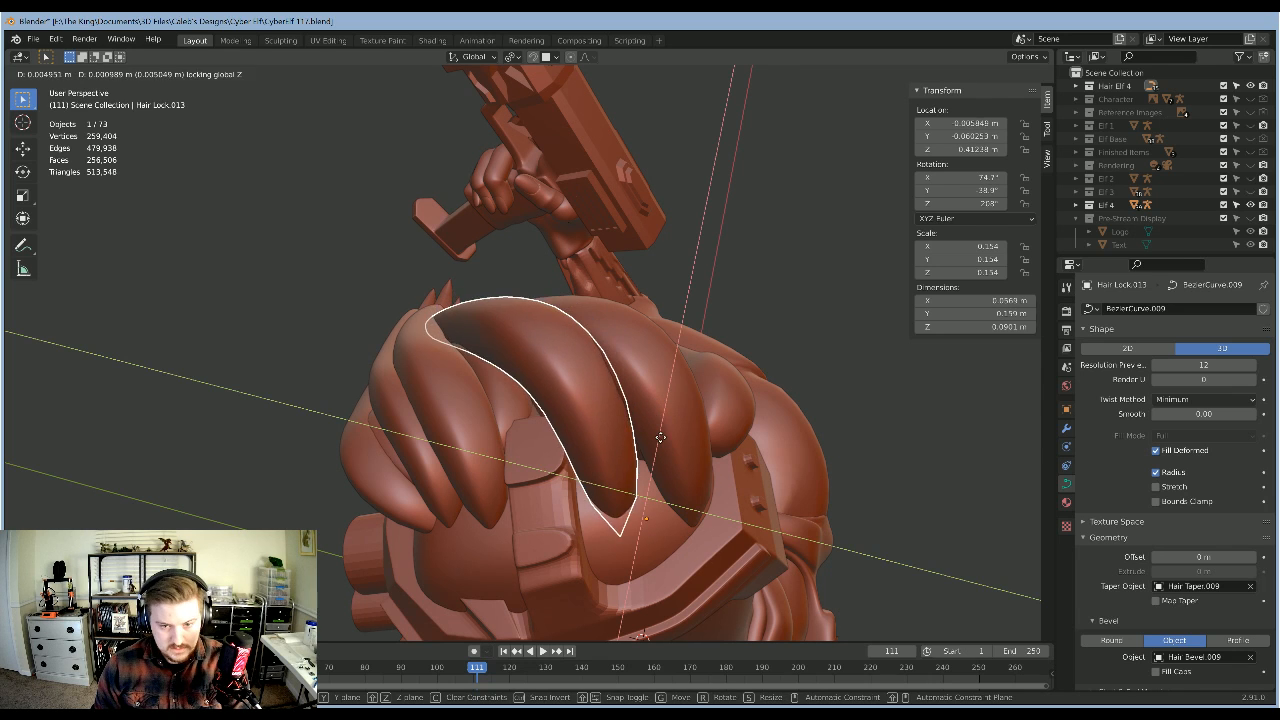
pyautogui.click(667, 438)
# Step: Move the new copy's tip control point toward the neighbouring lock tips and rotate it to match their direction
pyautogui.moveTo(720, 434); pyautogui.dragTo(612, 490, button='middle')
pyautogui.press('Tab')
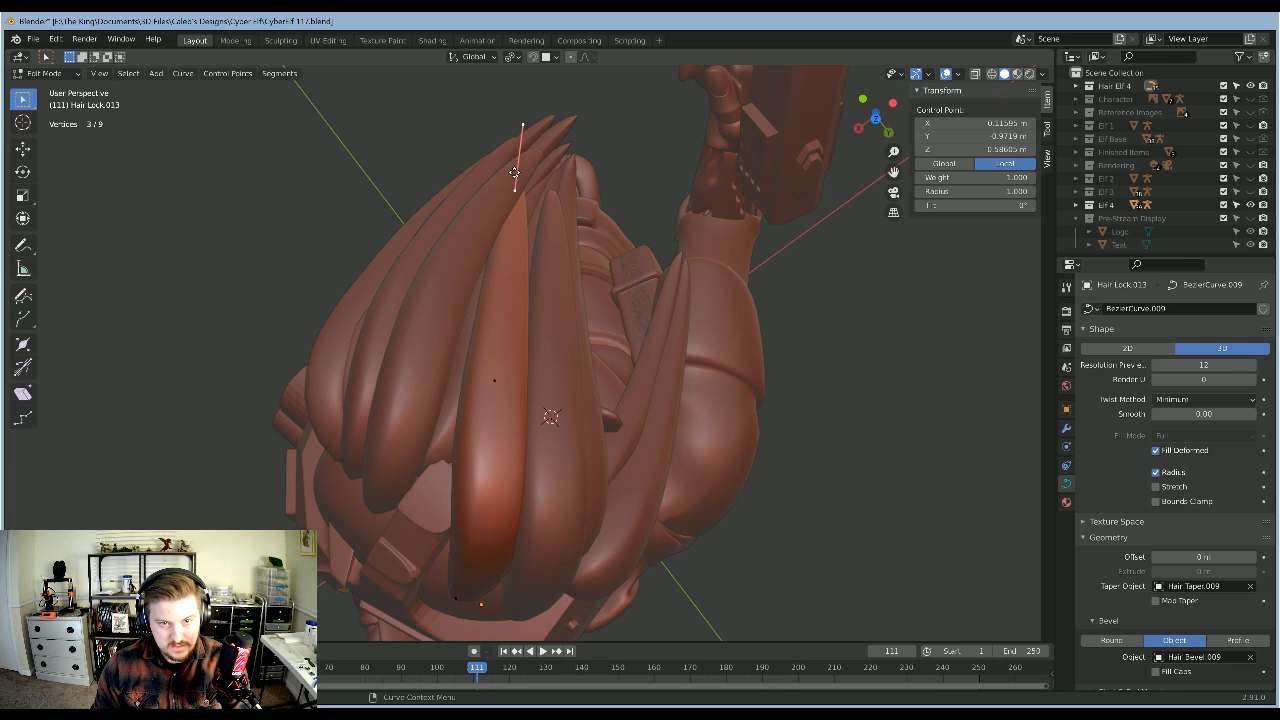
pyautogui.press('g')
pyautogui.press('r')
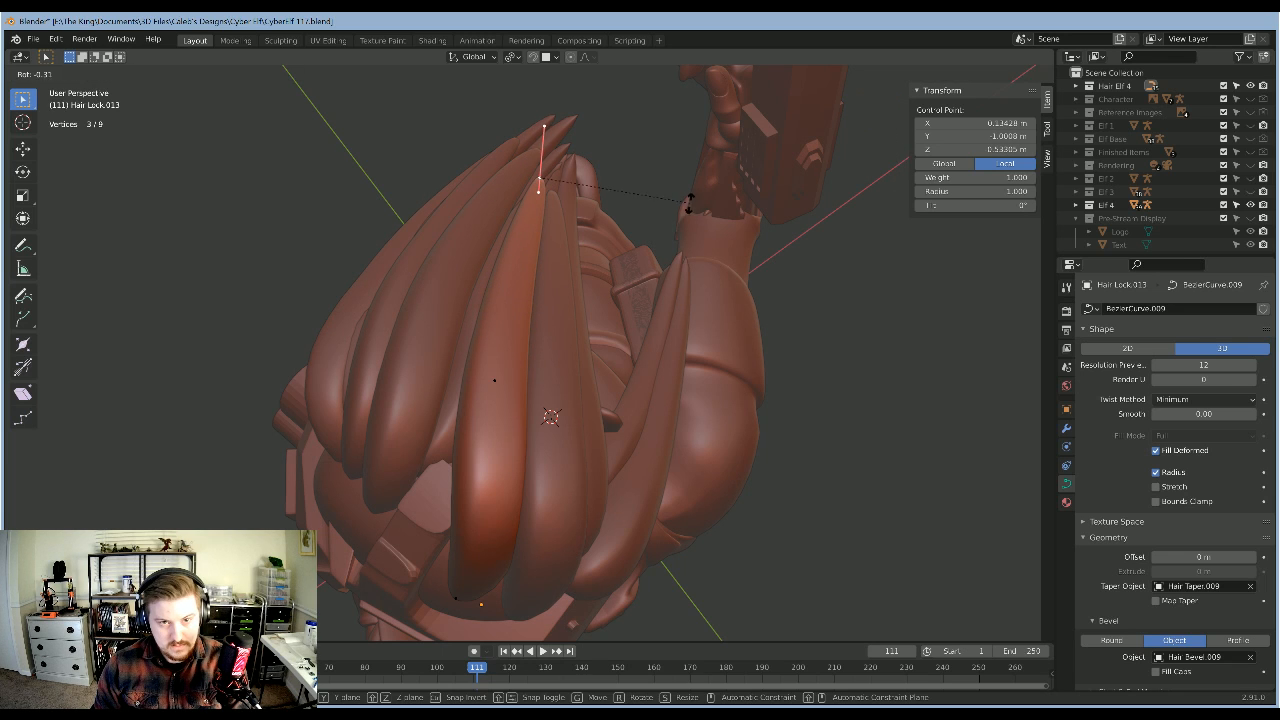
pyautogui.click(680, 250)
pyautogui.moveTo(671, 446); pyautogui.dragTo(654, 401, button='middle')
pyautogui.press('Tab')
# Step: Examine the filled-in hair from behind, the front and above, checking the spacing and flow between the locks
pyautogui.scroll(-3, 654, 401)
pyautogui.click(762, 395)
pyautogui.moveTo(751, 437); pyautogui.dragTo(354, 492, button='middle')
pyautogui.scroll(4, 440, 383)
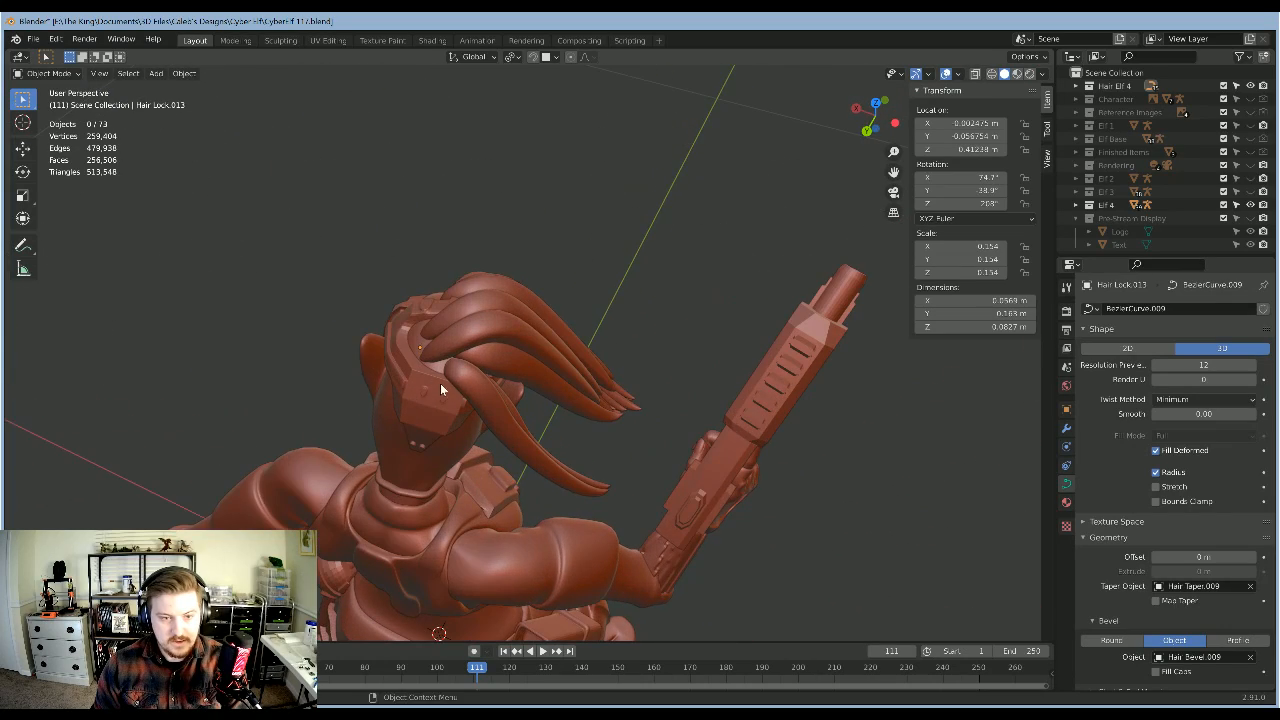
pyautogui.keyDown('shift'); pyautogui.moveTo(440, 383); pyautogui.dragTo(468, 415, button='middle'); pyautogui.keyUp('shift')
pyautogui.moveTo(470, 290); pyautogui.dragTo(606, 375, button='middle')
pyautogui.moveTo(571, 319); pyautogui.dragTo(565, 353, button='middle')
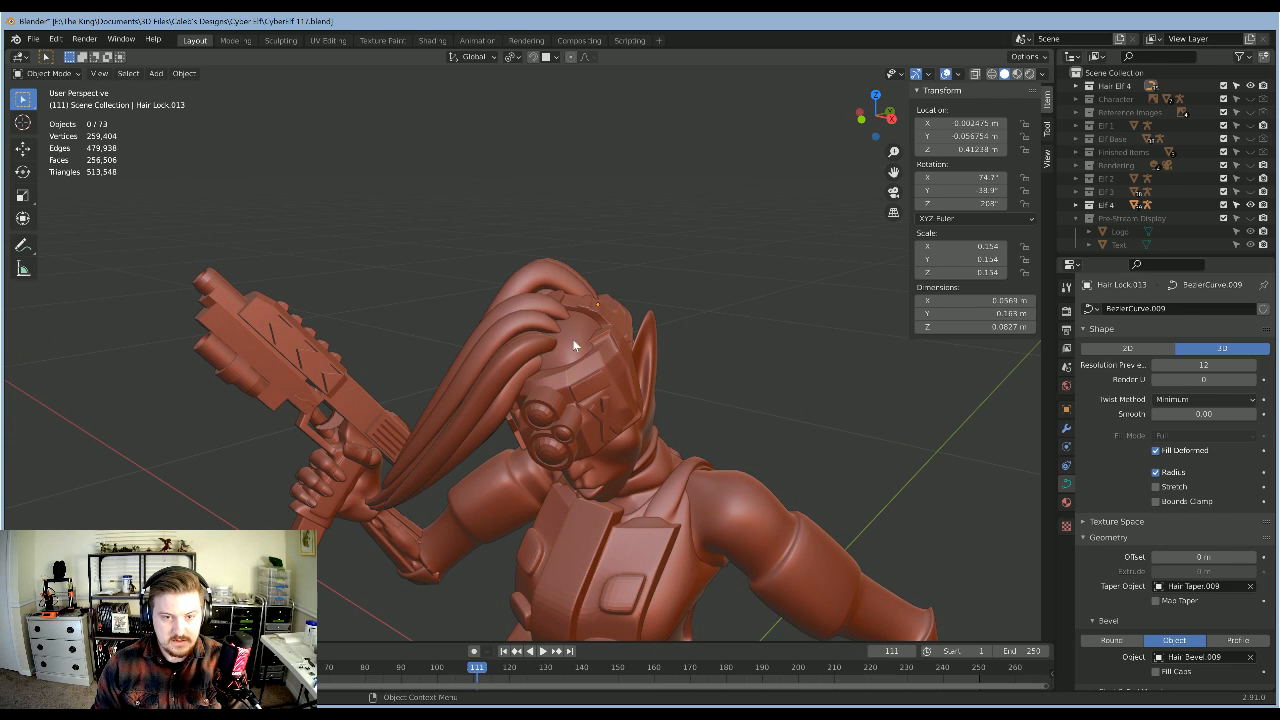
pyautogui.moveTo(666, 400); pyautogui.dragTo(571, 267, button='middle')
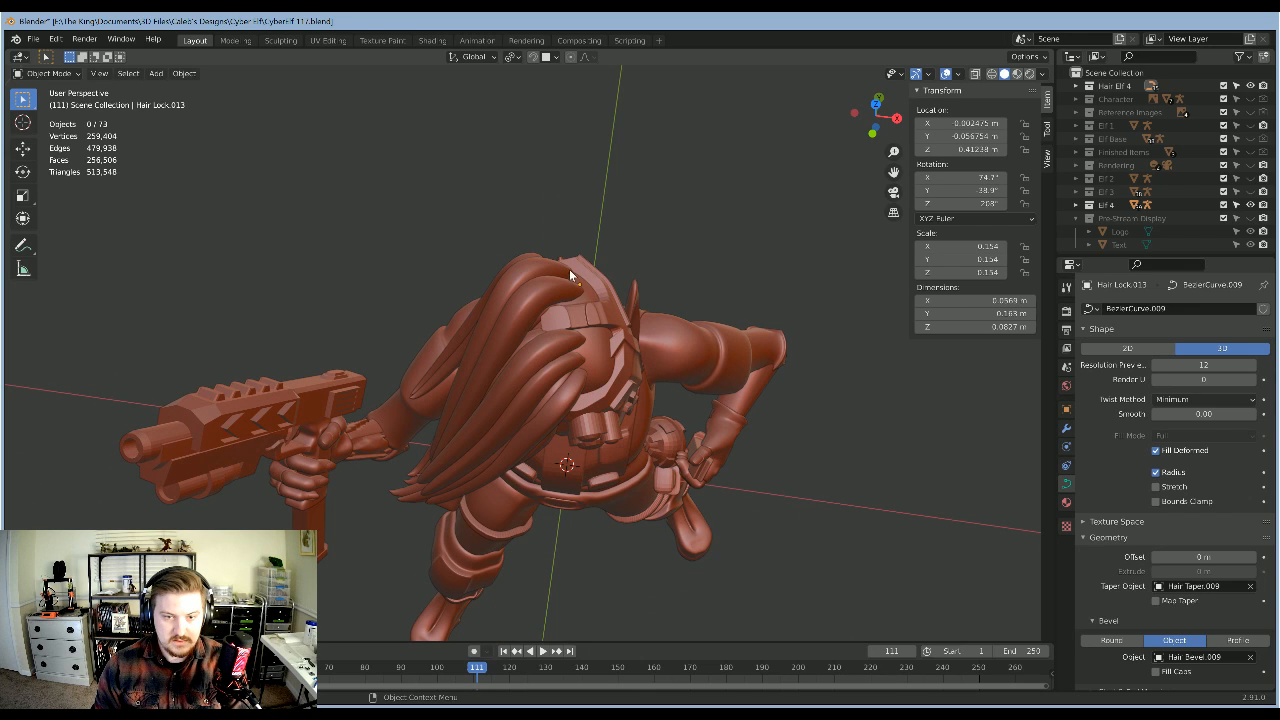
pyautogui.moveTo(604, 384); pyautogui.dragTo(581, 284, button='middle')
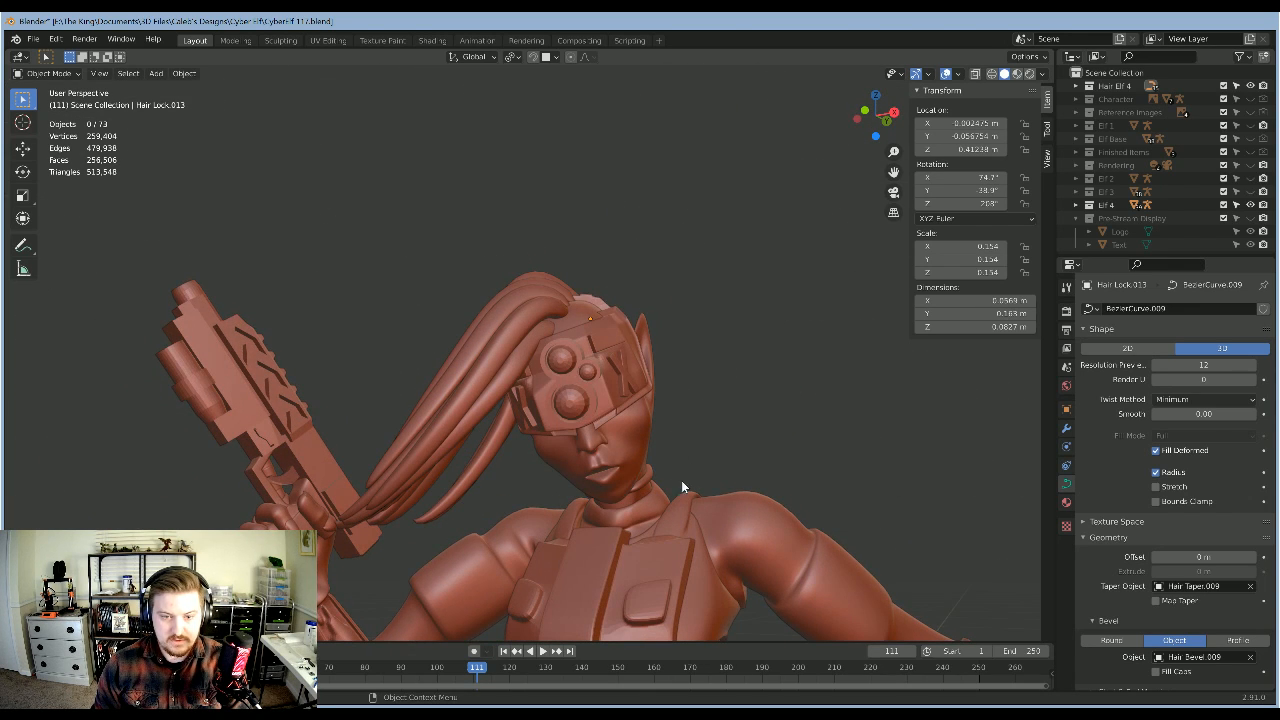
pyautogui.moveTo(661, 411); pyautogui.dragTo(557, 333, button='middle')
pyautogui.moveTo(637, 312); pyautogui.dragTo(565, 336, button='middle')
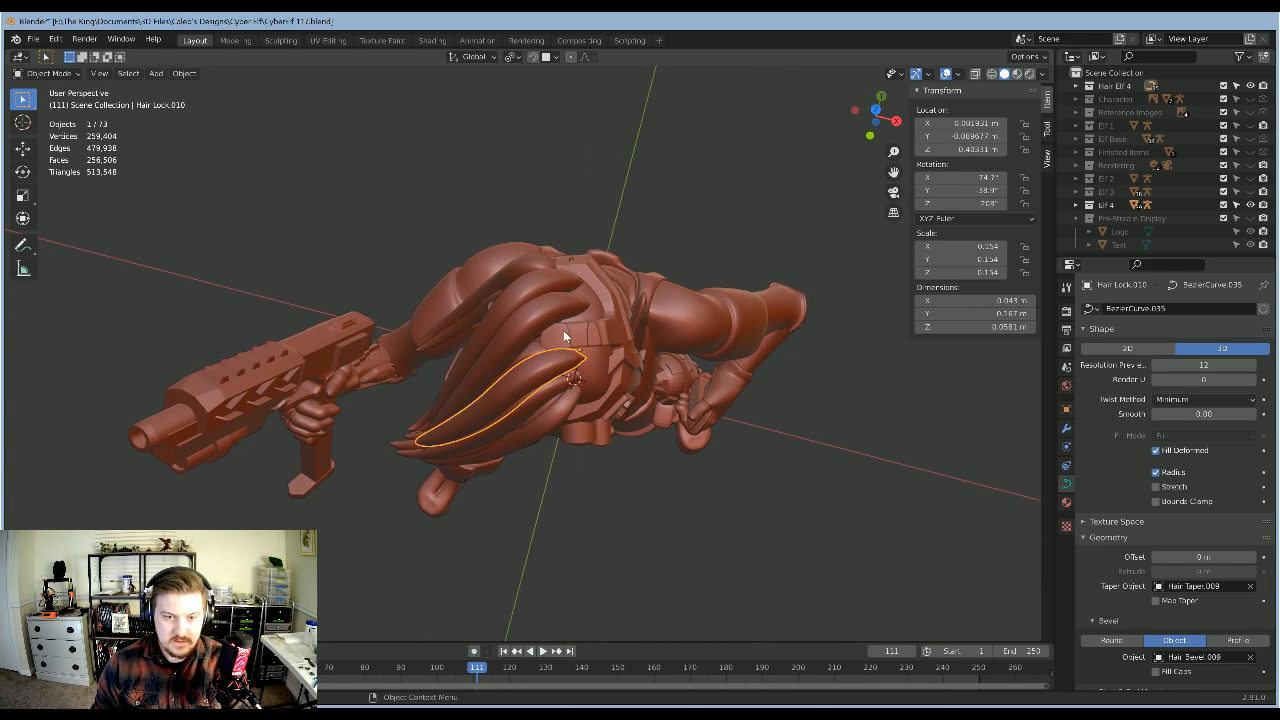
pyautogui.moveTo(593, 290); pyautogui.dragTo(553, 364, button='middle')
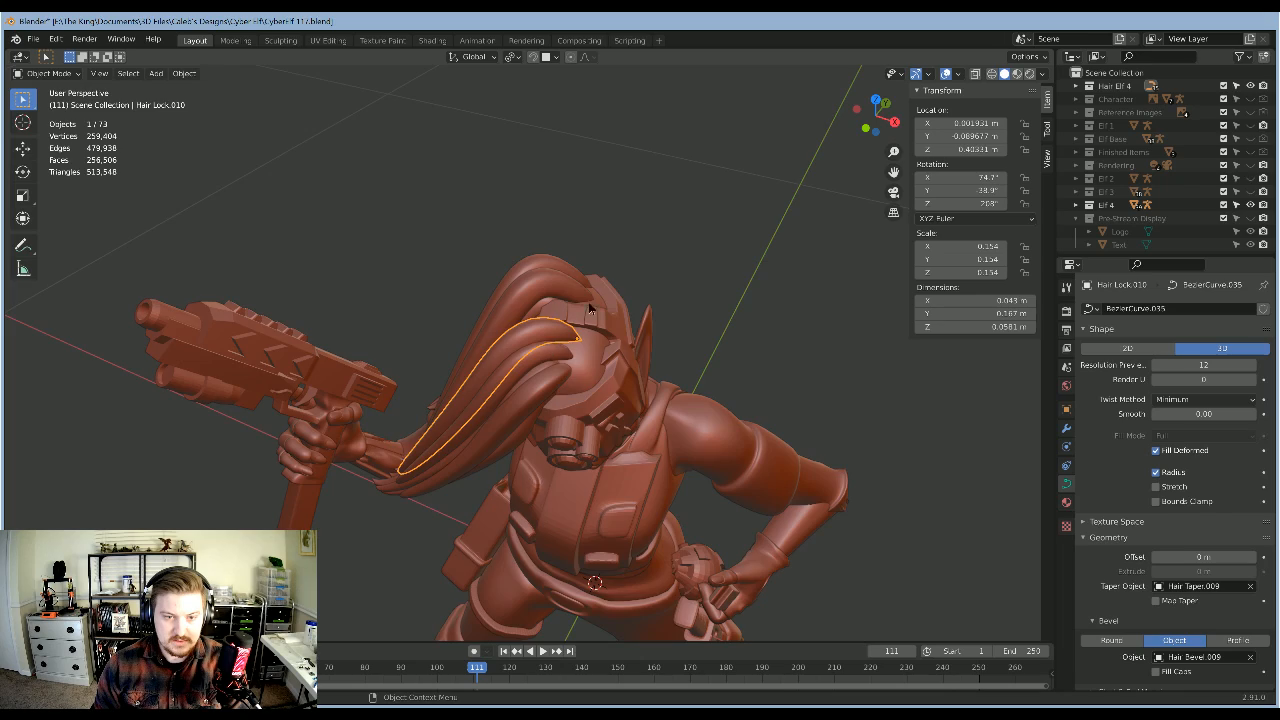
pyautogui.moveTo(588, 301); pyautogui.dragTo(529, 350, button='middle')
# Step: Duplicate Hair Lock.010 and rotate the copy about its root so it sweeps over the opposite side of the head
pyautogui.click(547, 336)
pyautogui.click(541, 284)
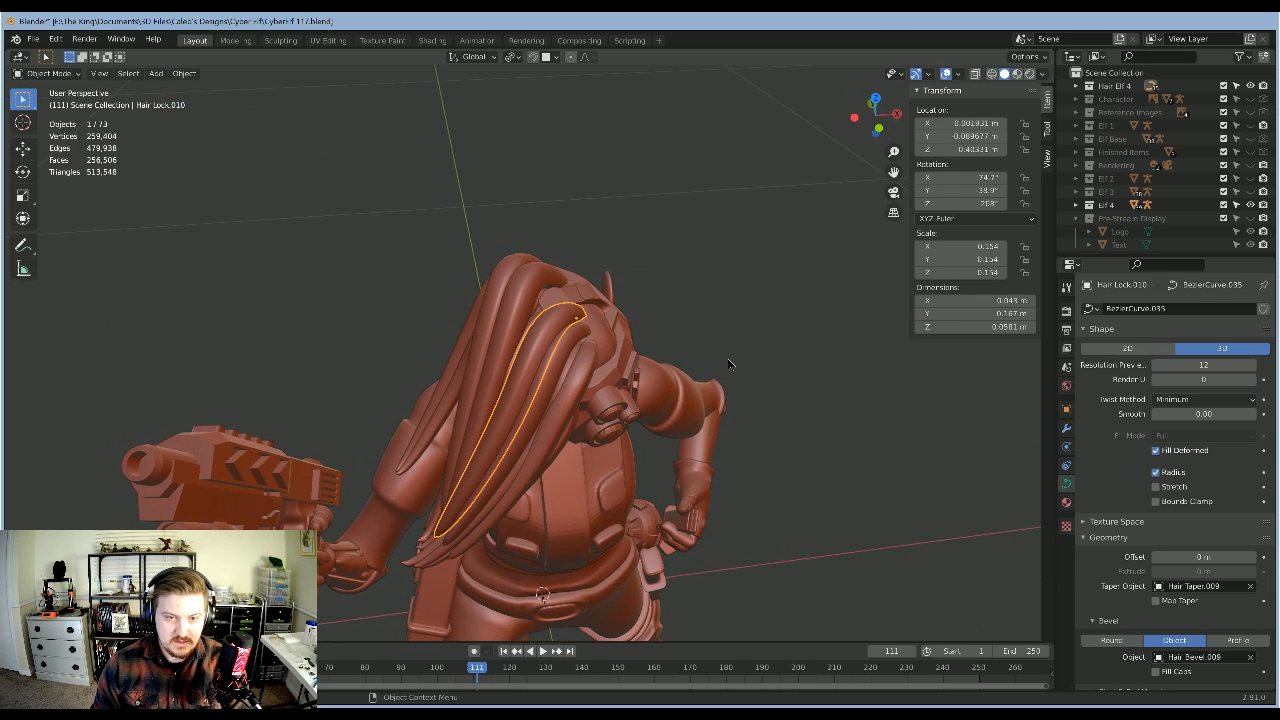
pyautogui.moveTo(729, 364); pyautogui.dragTo(686, 377, button='middle')
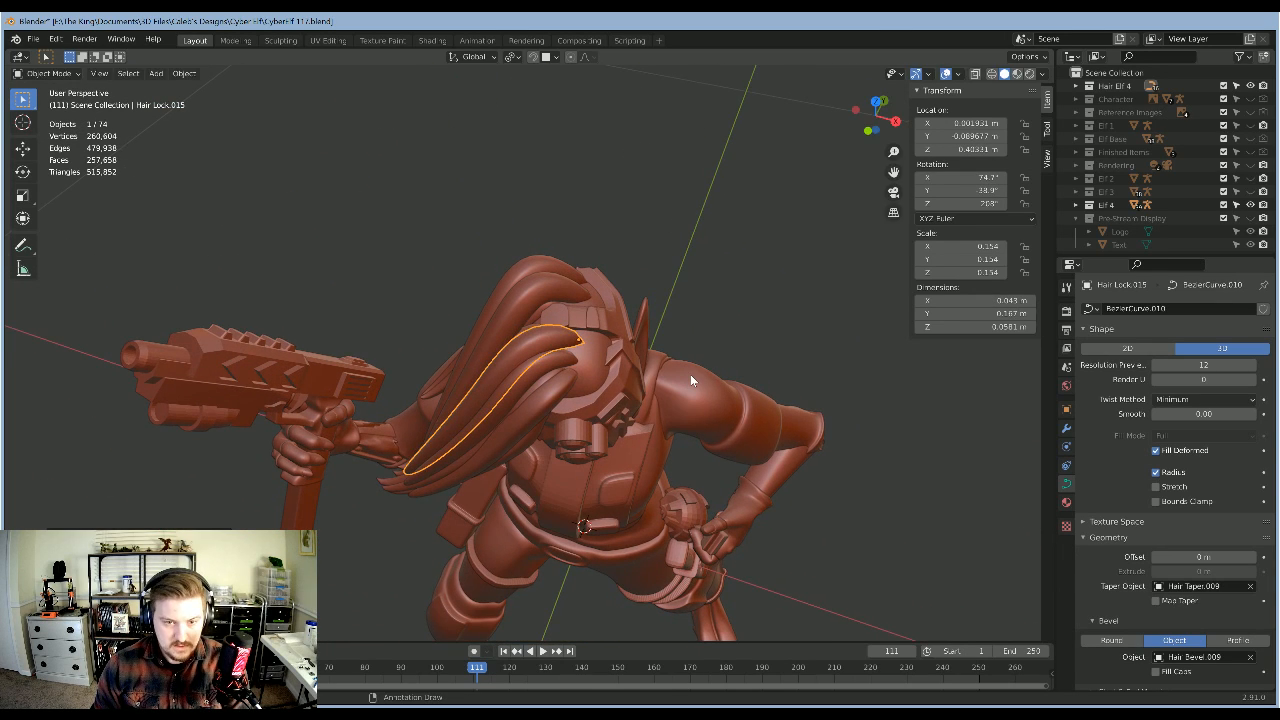
pyautogui.press('r')
pyautogui.click(690, 374)
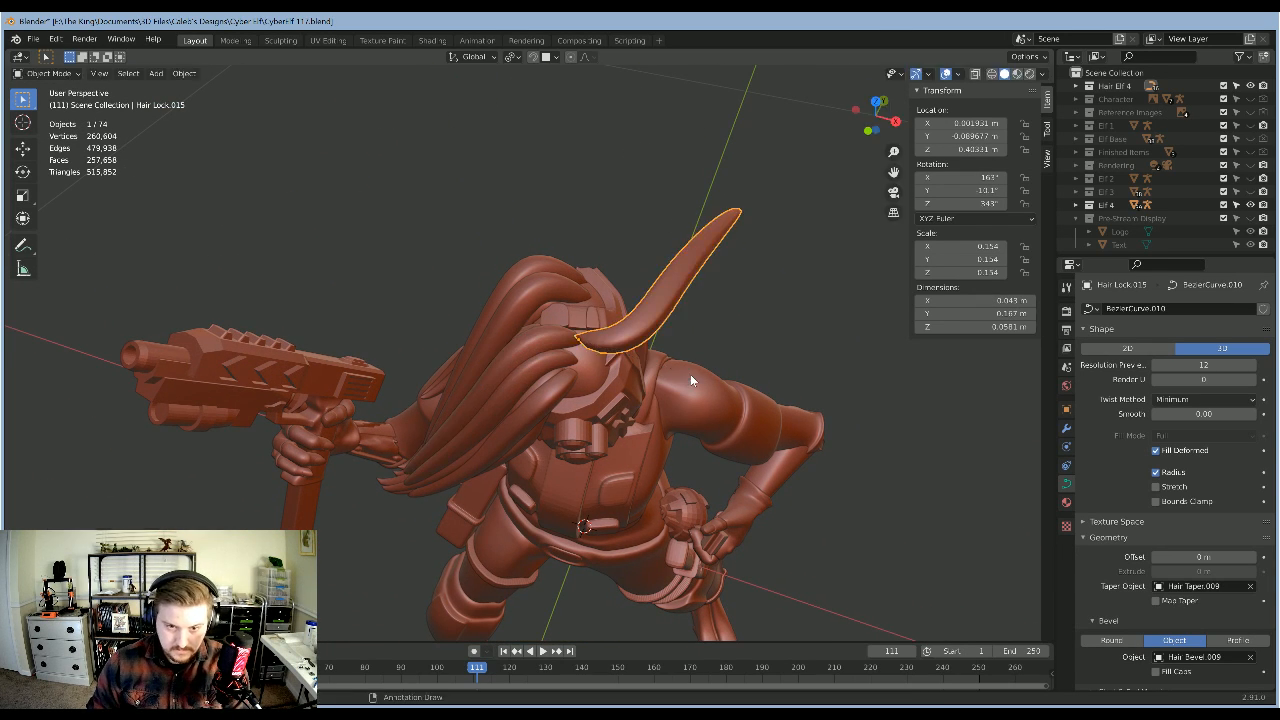
pyautogui.press('KP_1')
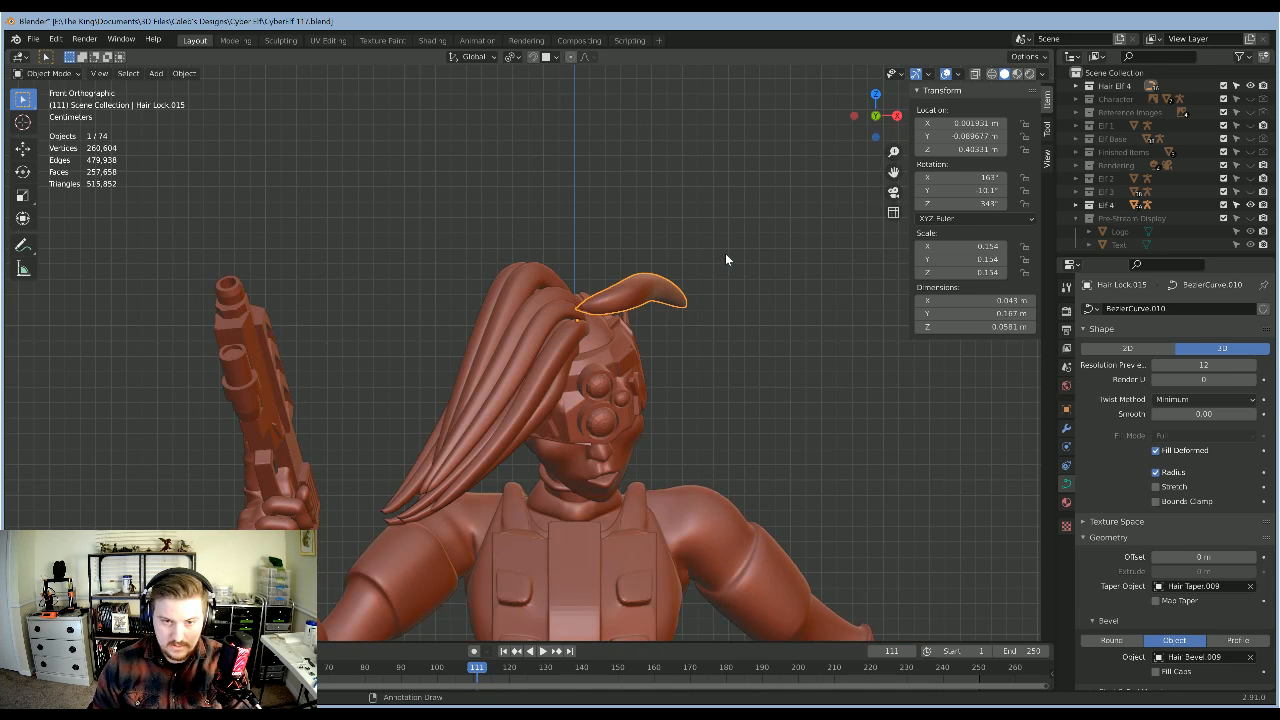
pyautogui.press('r')
pyautogui.click(780, 363)
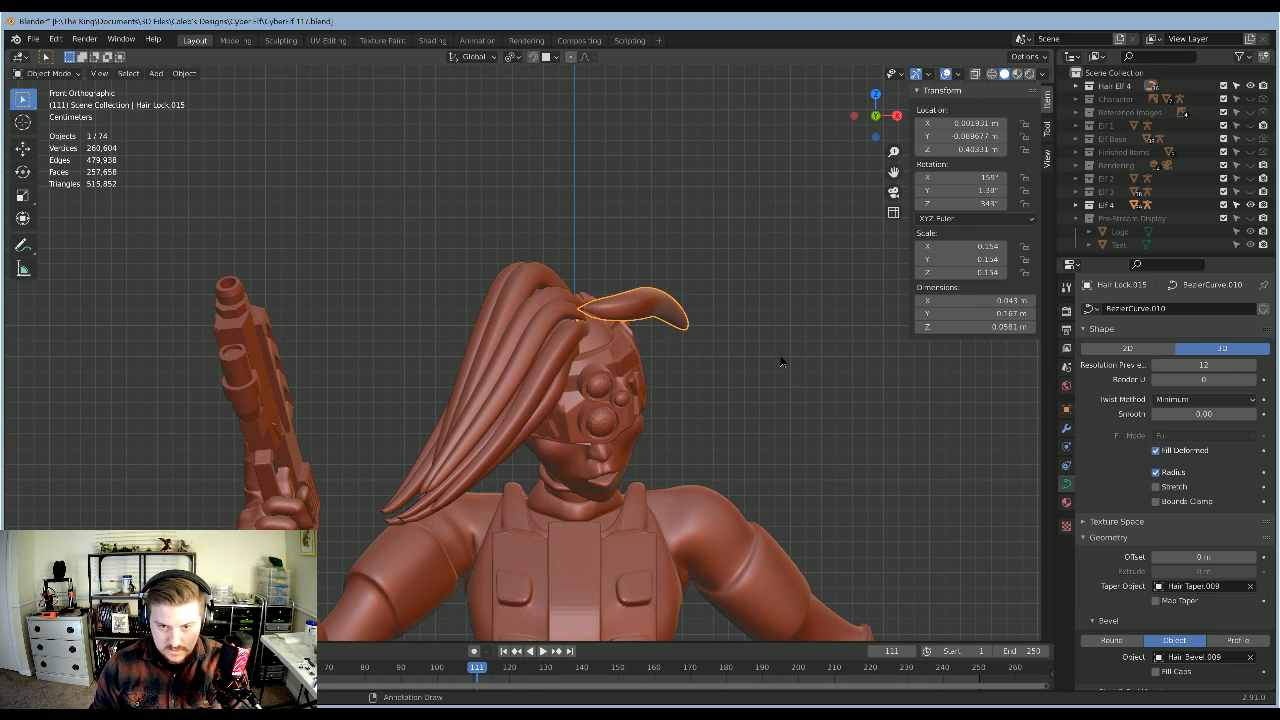
# Step: Dissolve the middle control point of the Hair Lock.015 curve
pyautogui.press('Tab')
pyautogui.moveTo(780, 363); pyautogui.dragTo(730, 372, button='middle')
pyautogui.click(815, 365)
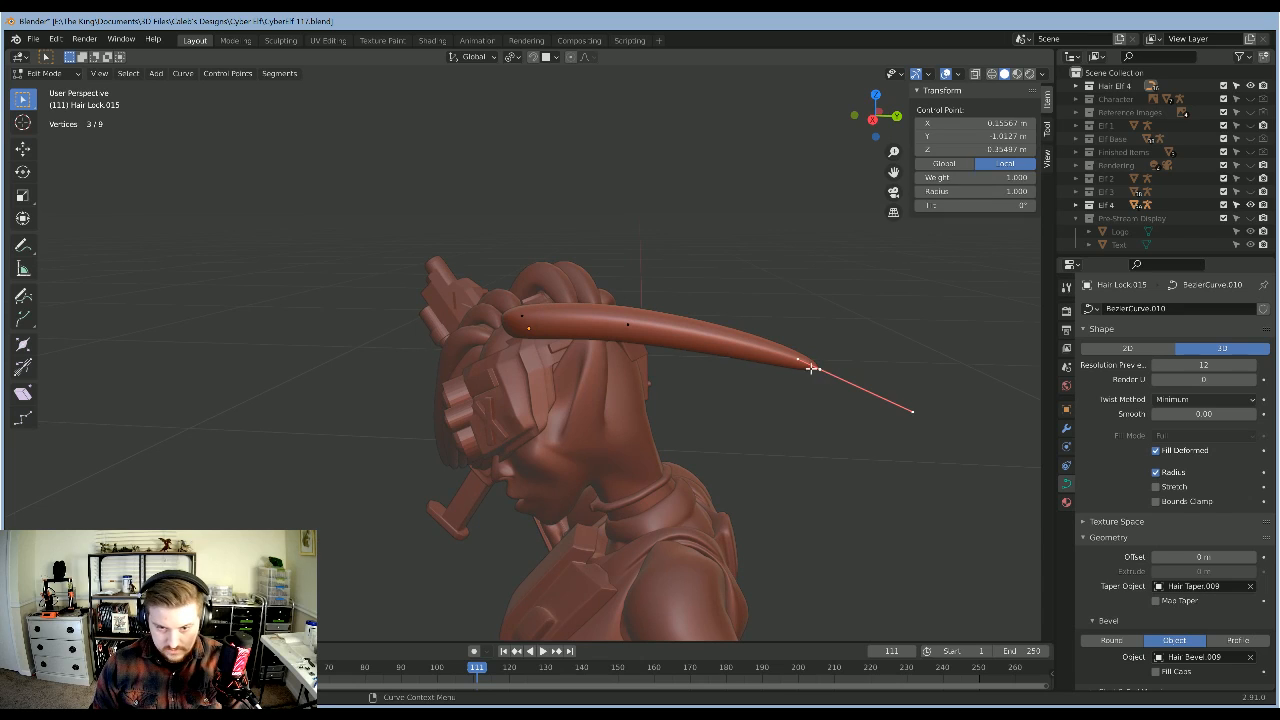
pyautogui.rightClick(628, 332)
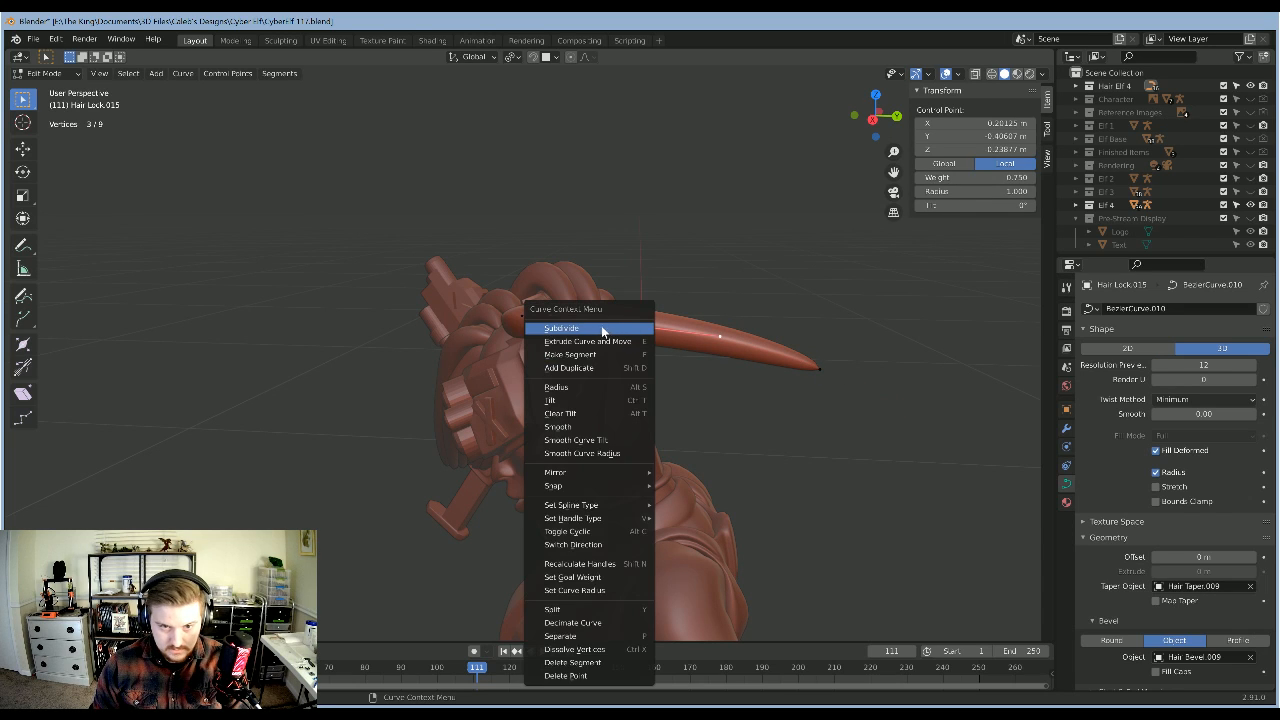
pyautogui.click(575, 650)
# Step: Move the lock's tip control point down beside the neck and rotate it so the end hangs downward
pyautogui.click(829, 367)
pyautogui.press('g')
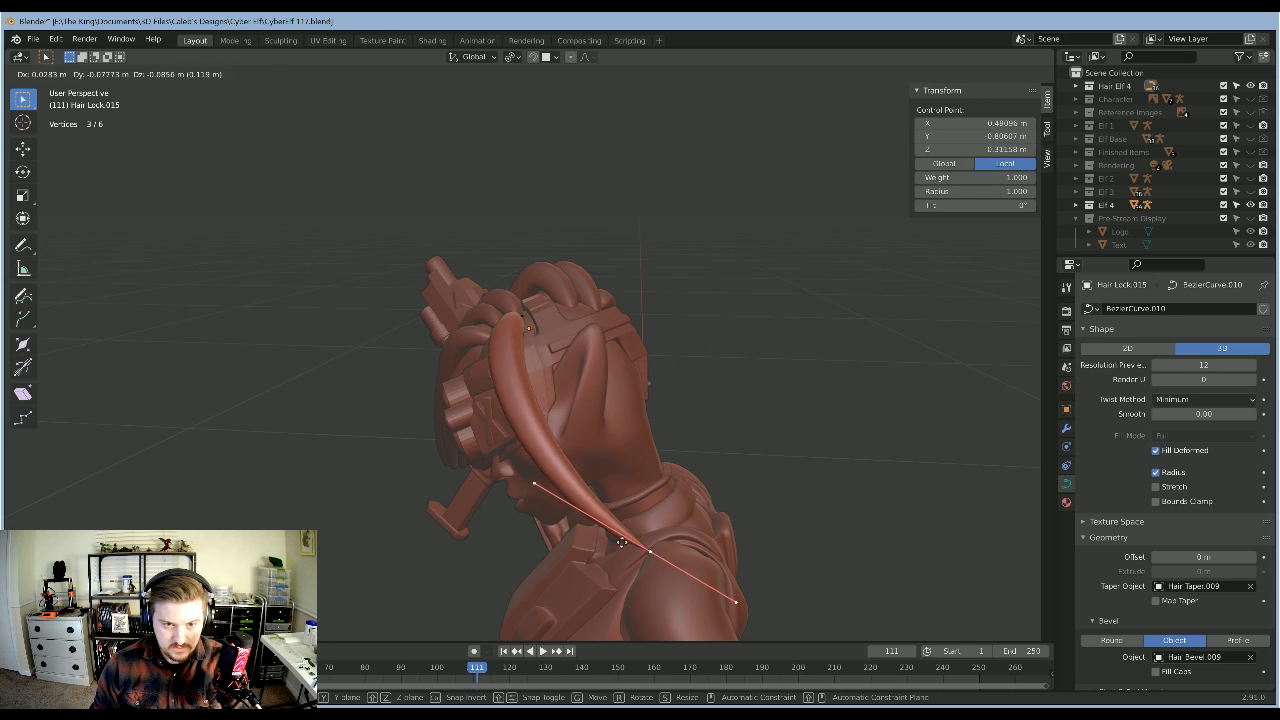
pyautogui.click(581, 531)
pyautogui.press('r')
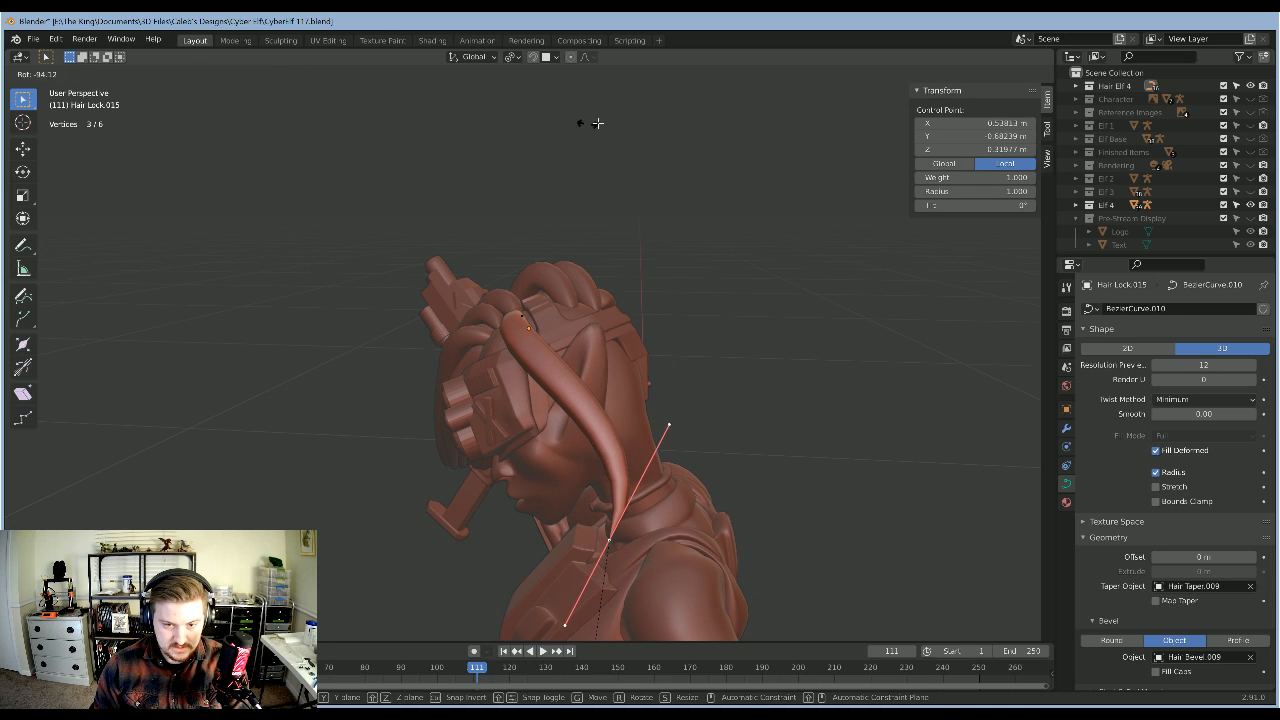
pyautogui.click(591, 124)
# Step: Bring the lock's tip closer to the face and position it above the shoulder as seen from the front
pyautogui.moveTo(632, 368); pyautogui.dragTo(837, 357, button='middle')
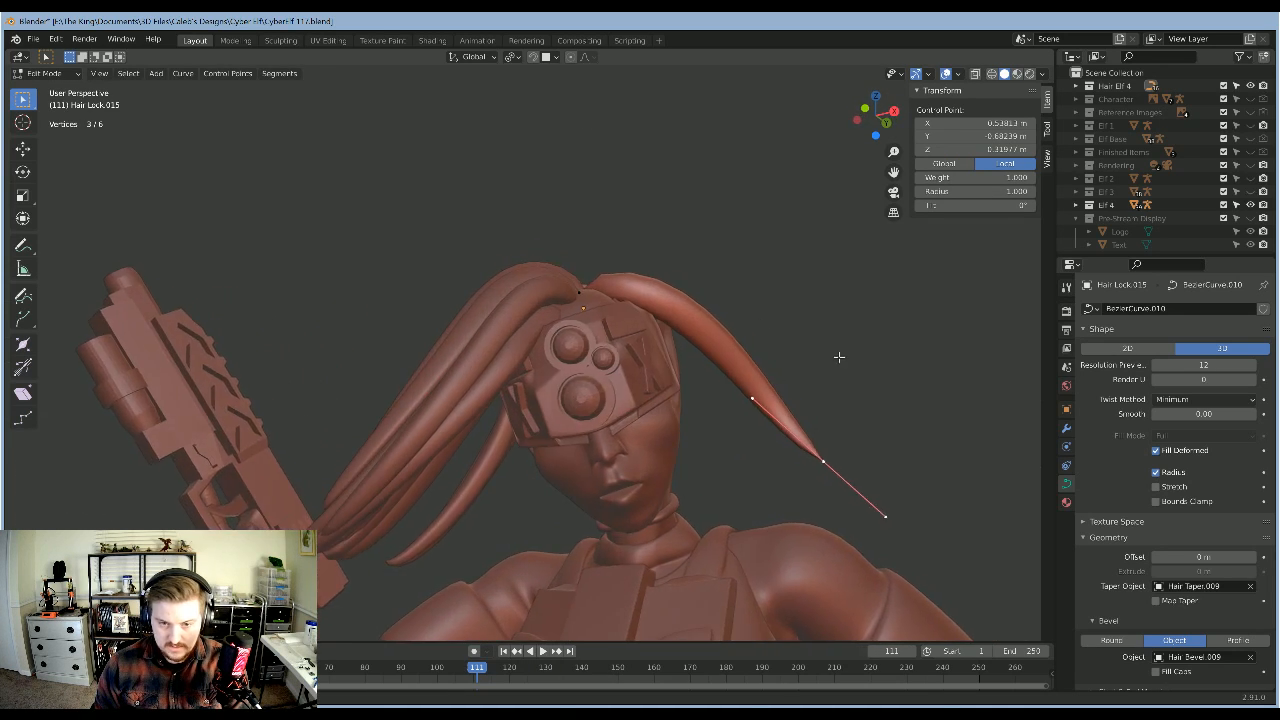
pyautogui.press('g')
pyautogui.click(757, 466)
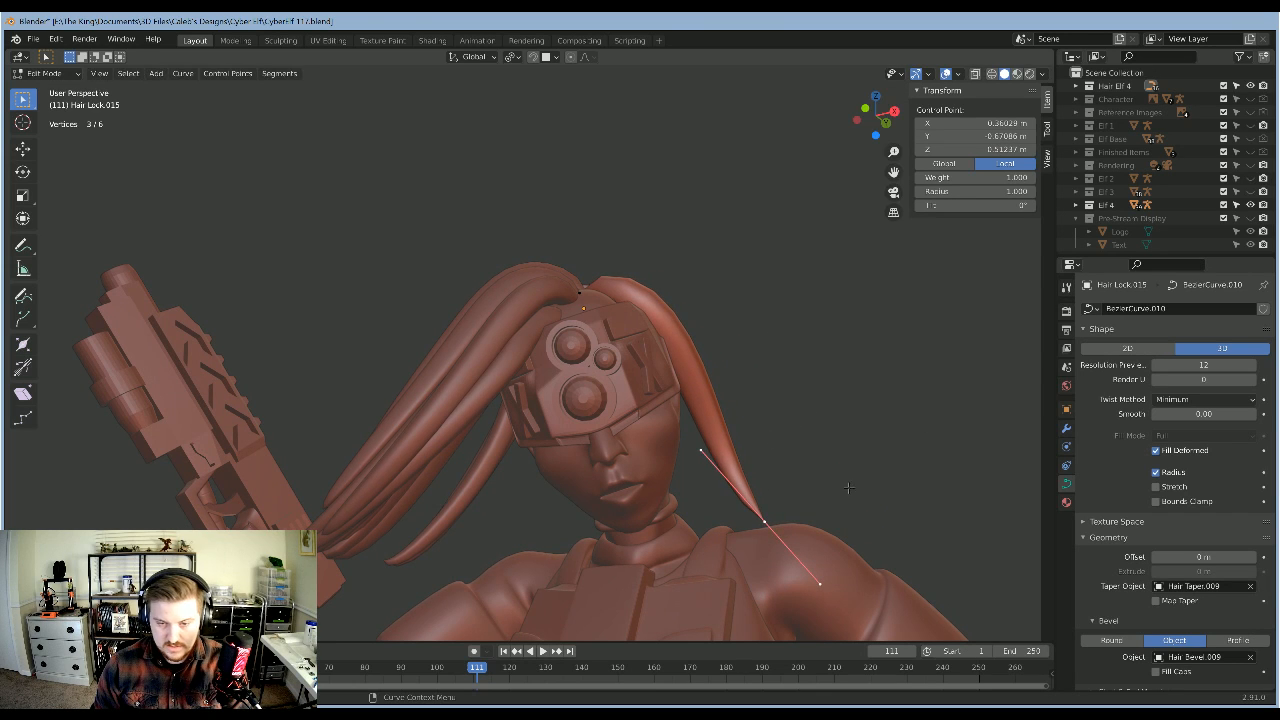
pyautogui.moveTo(848, 488); pyautogui.dragTo(826, 509, button='middle')
pyautogui.press('g')
pyautogui.click(667, 491)
# Step: Rotate the tip control point so the lock curls inward and move it in front of the chest, finishing the curve edit
pyautogui.press('r')
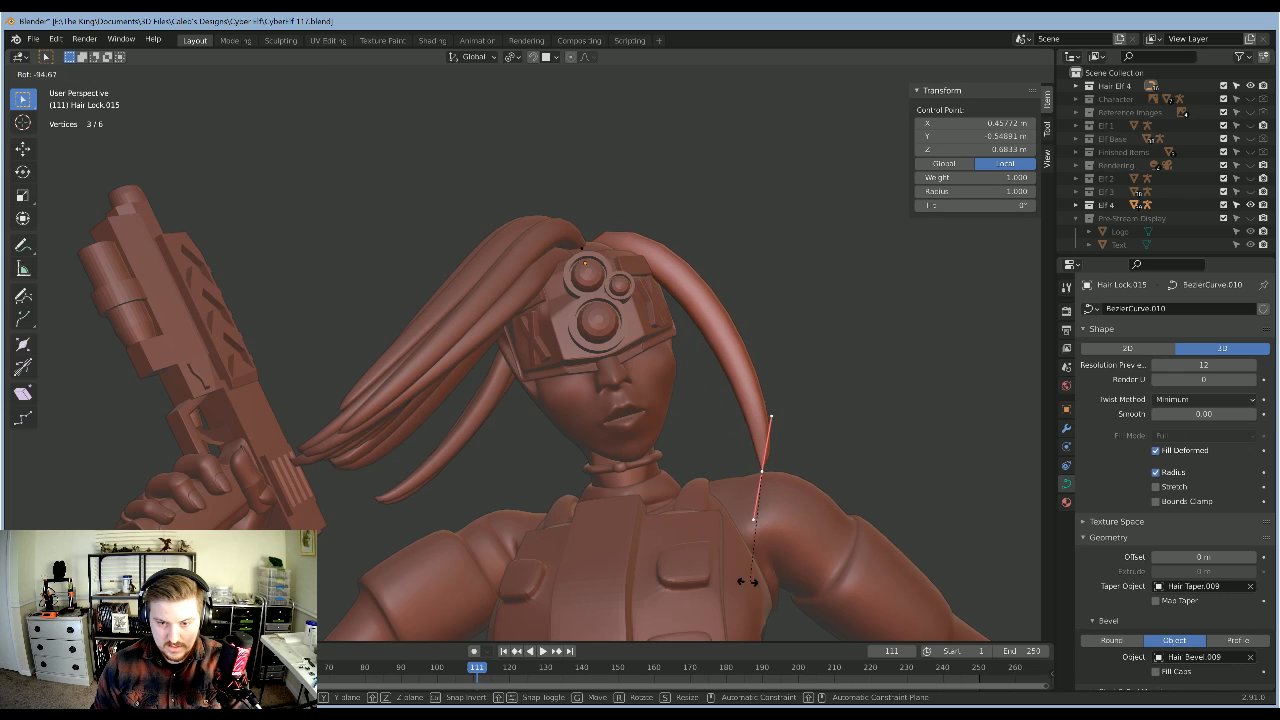
pyautogui.click(724, 575)
pyautogui.press('g')
pyautogui.click(818, 419)
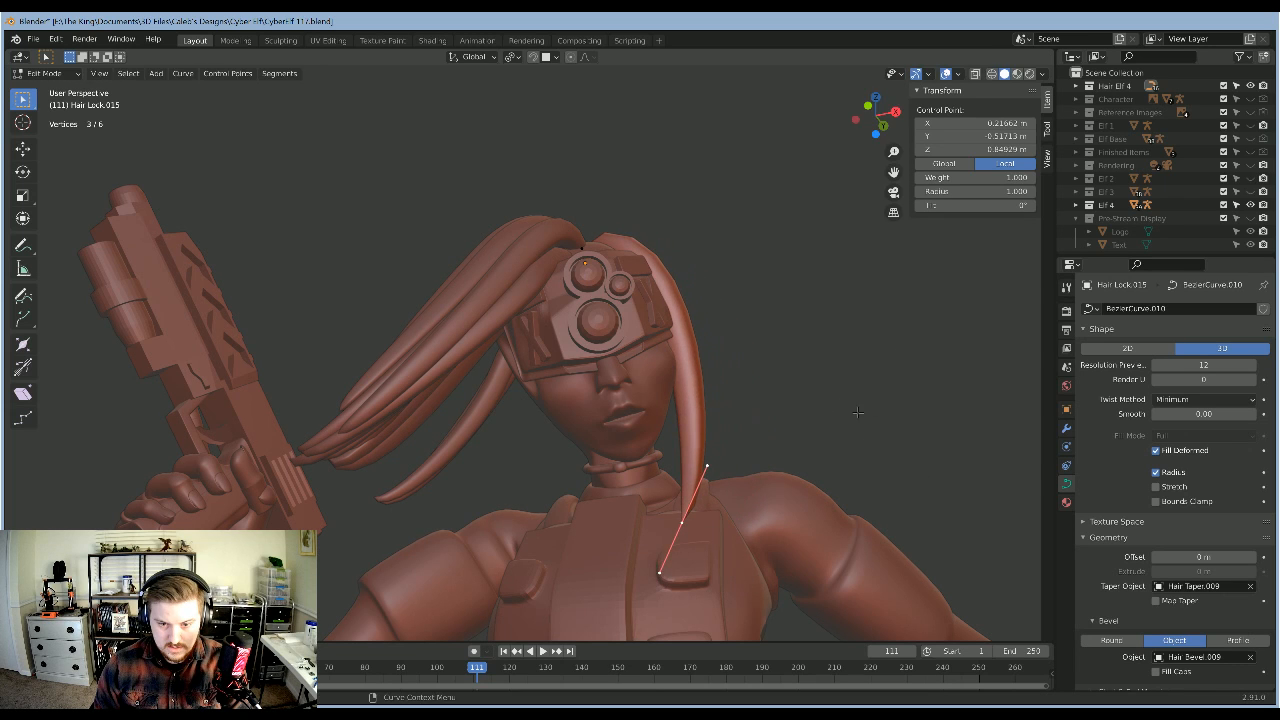
pyautogui.moveTo(857, 412); pyautogui.dragTo(652, 313, button='middle')
pyautogui.click(797, 337)
pyautogui.press('Tab')
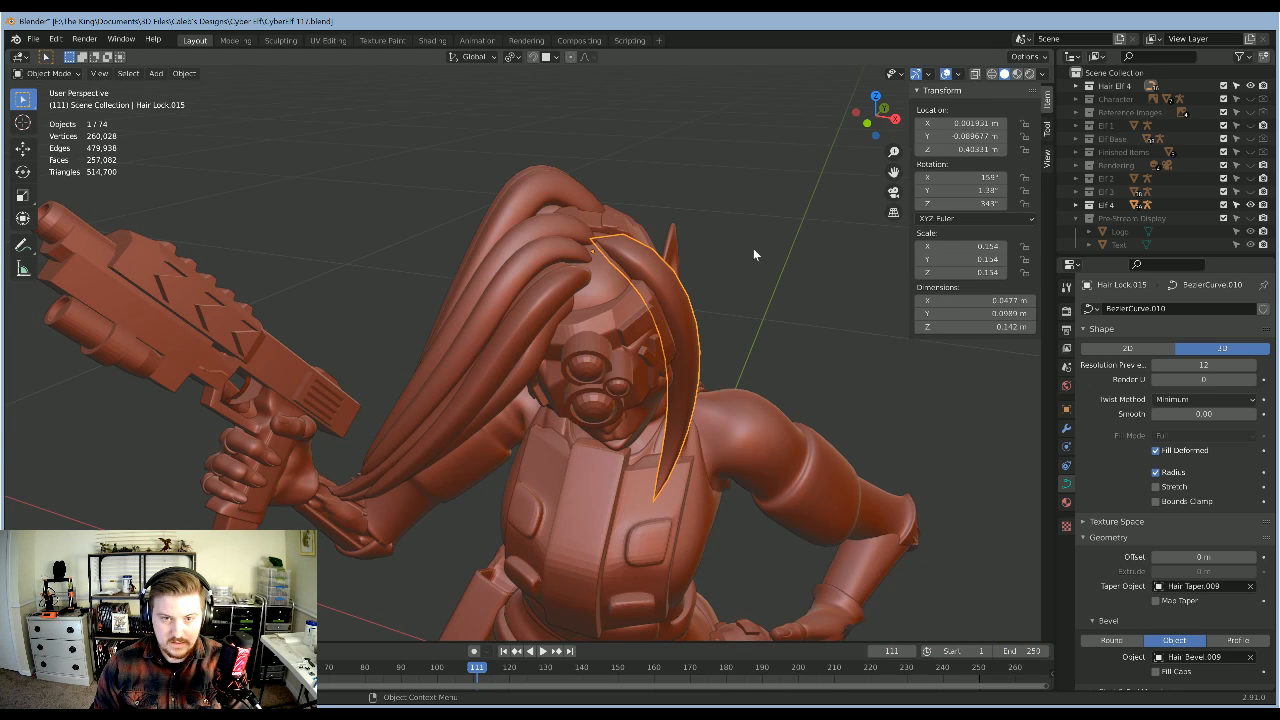
# Step: Scale Hair Lock.015 up to about 0.161 and shift the whole lock about 0.003 m at the crown
pyautogui.moveTo(753, 248); pyautogui.dragTo(637, 372, button='middle')
pyautogui.press('s')
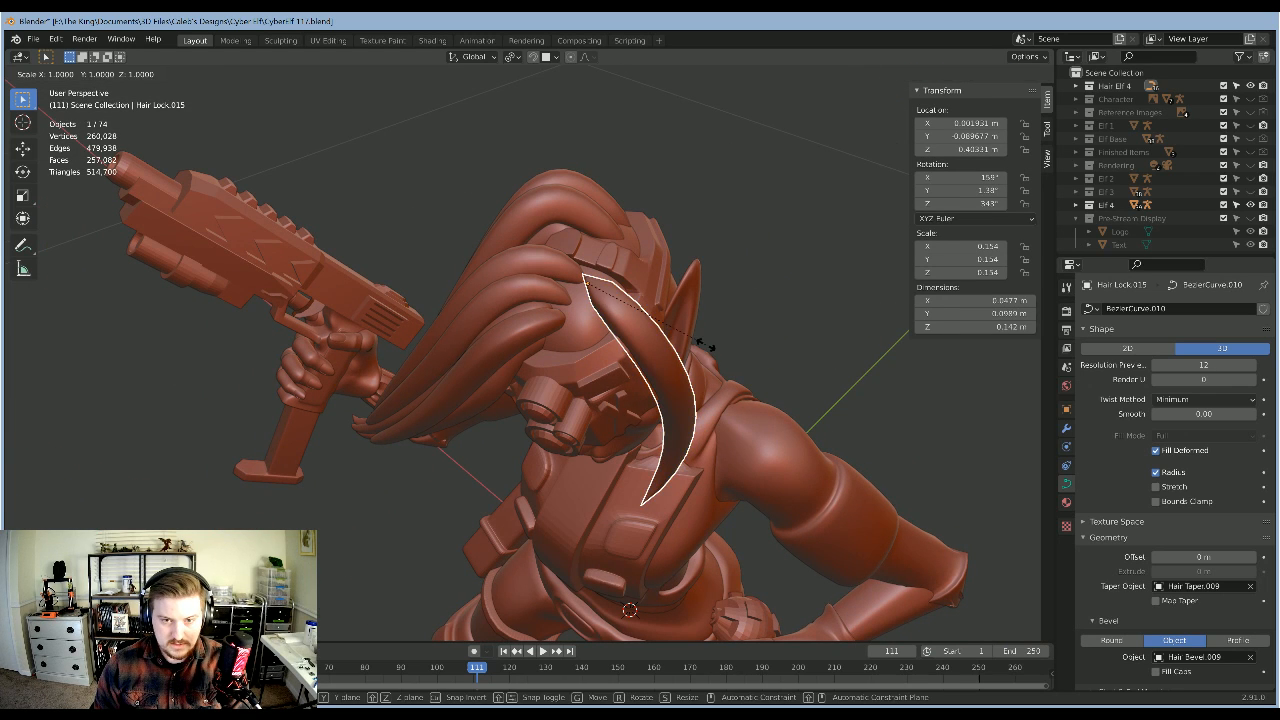
pyautogui.rightClick(717, 337)
pyautogui.moveTo(746, 323); pyautogui.dragTo(739, 358, button='middle')
pyautogui.press('g')
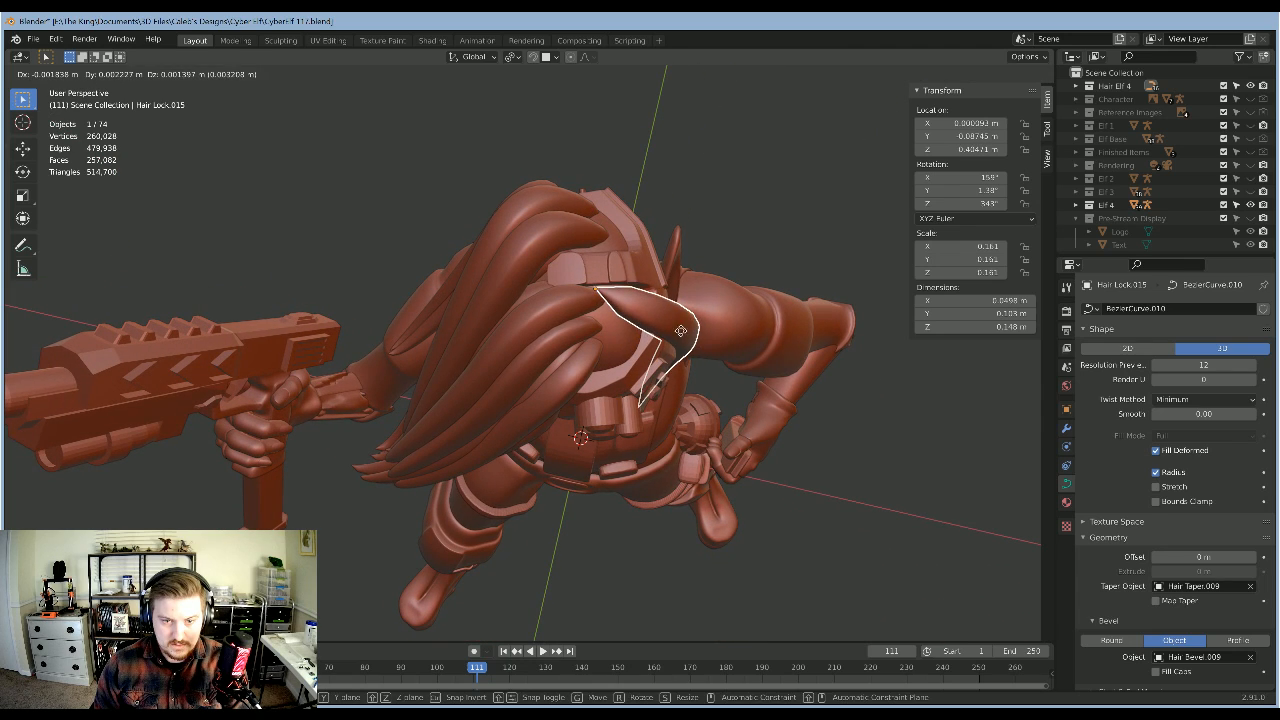
pyautogui.click(681, 331)
# Step: Adjust the lock's root control point along global Z and rotate it slightly so it meets the hair at the parting
pyautogui.moveTo(683, 326); pyautogui.dragTo(566, 461, button='middle')
pyautogui.scroll(3, 749, 317)
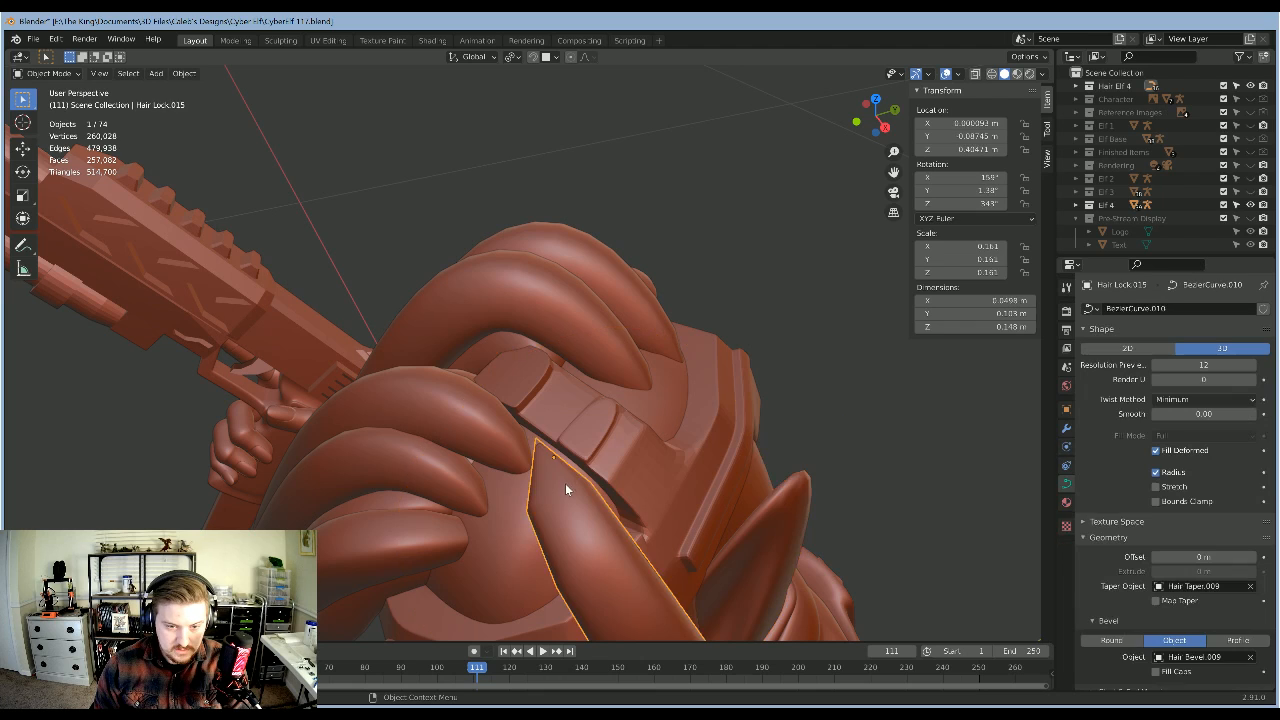
pyautogui.press('Tab')
pyautogui.click(553, 448)
pyautogui.moveTo(709, 400); pyautogui.dragTo(718, 393, button='middle')
pyautogui.press('g')
pyautogui.press('z')
pyautogui.press('r')
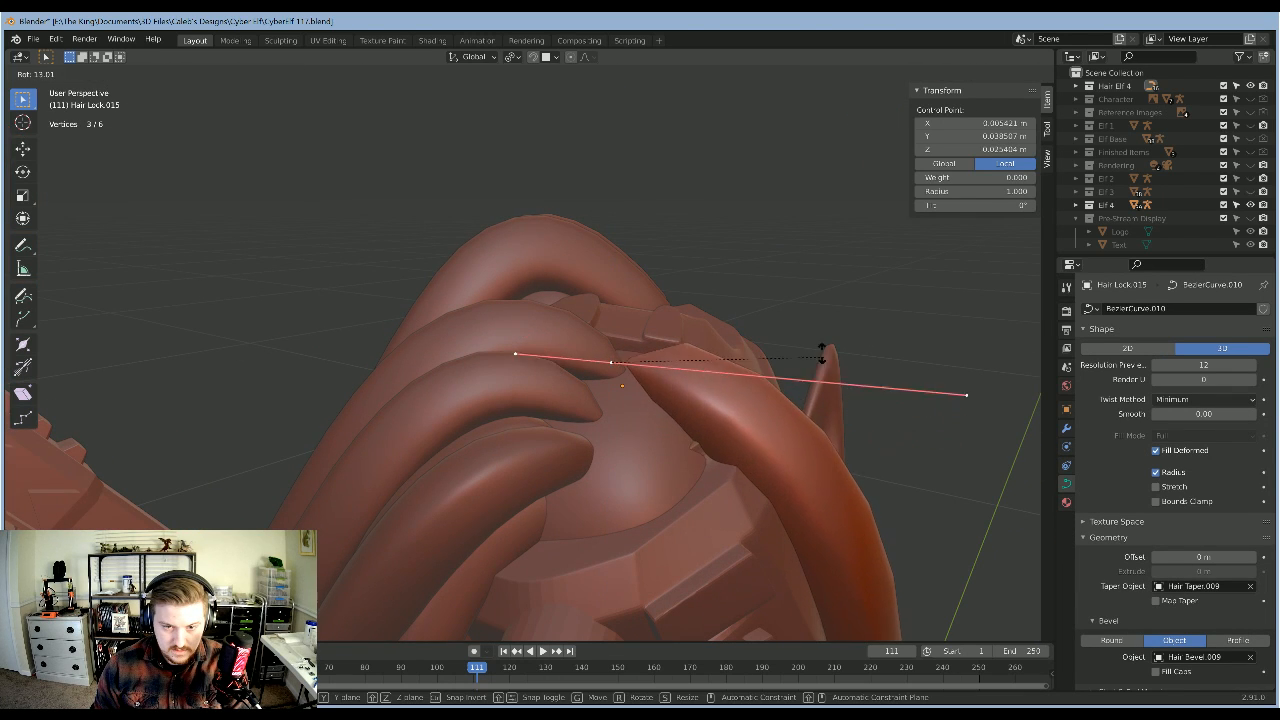
pyautogui.click(810, 358)
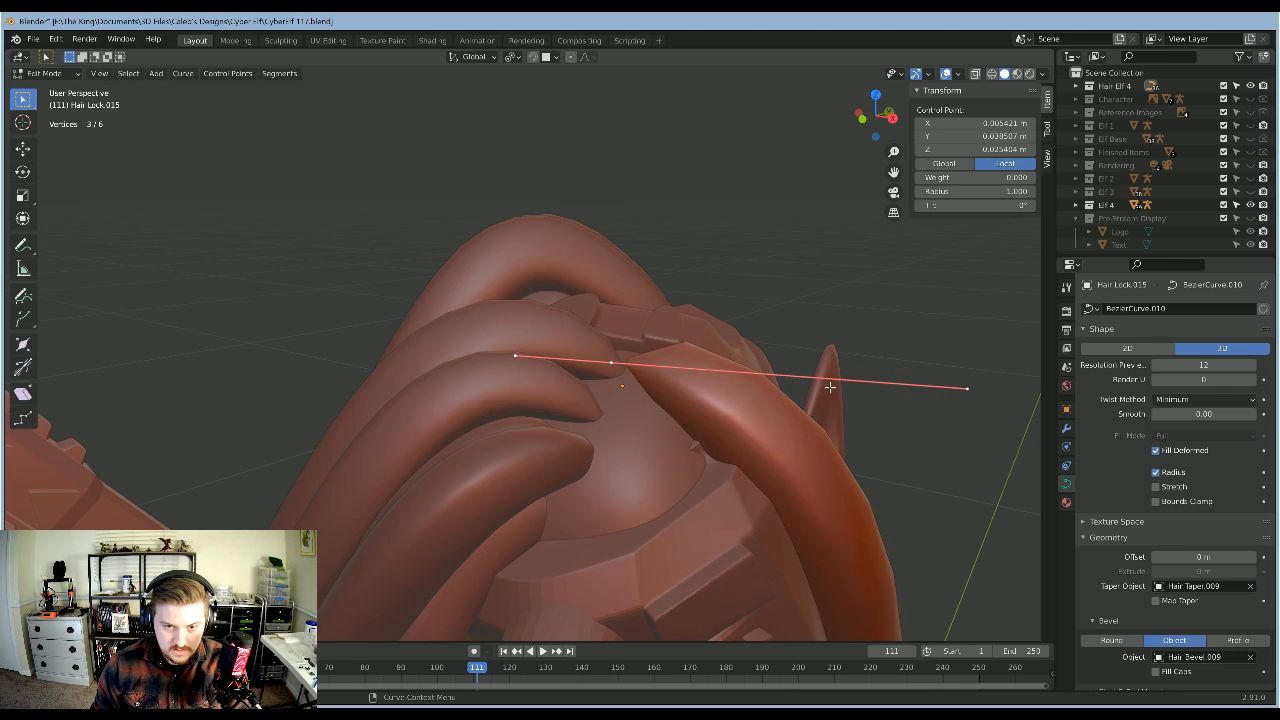
pyautogui.press('Tab')
# Step: Examine how the new side lock frames the face from the front, above and the side
pyautogui.scroll(-5, 889, 449)
pyautogui.moveTo(829, 276)
pyautogui.mouseDown(button='middle')
pyautogui.moveTo(797, 295)
pyautogui.moveTo(816, 282)
pyautogui.mouseUp(button='middle')
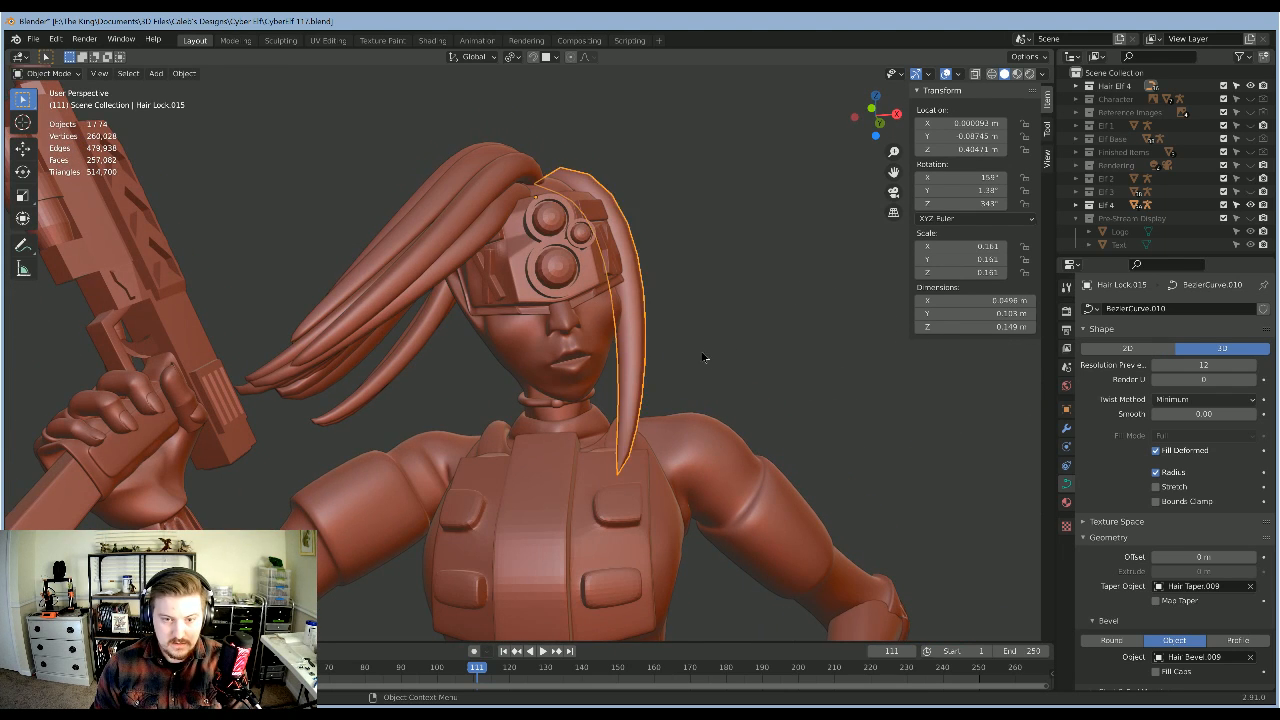
pyautogui.moveTo(703, 357)
pyautogui.mouseDown(button='middle')
pyautogui.moveTo(646, 375)
pyautogui.moveTo(643, 402)
pyautogui.moveTo(662, 410)
pyautogui.moveTo(647, 458)
pyautogui.moveTo(596, 456)
pyautogui.moveTo(691, 388)
pyautogui.moveTo(690, 342)
pyautogui.mouseUp(button='middle')
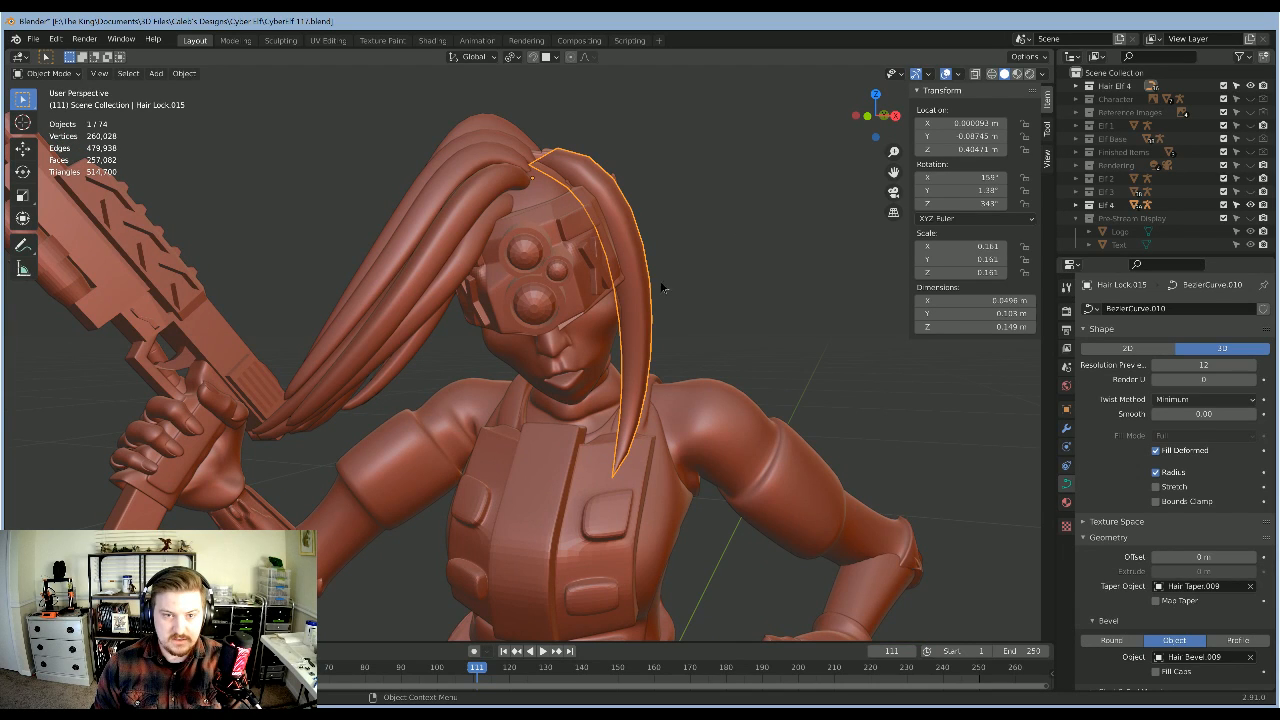
pyautogui.moveTo(661, 287); pyautogui.dragTo(491, 213, button='middle')
pyautogui.moveTo(615, 224); pyautogui.dragTo(567, 193, button='middle')
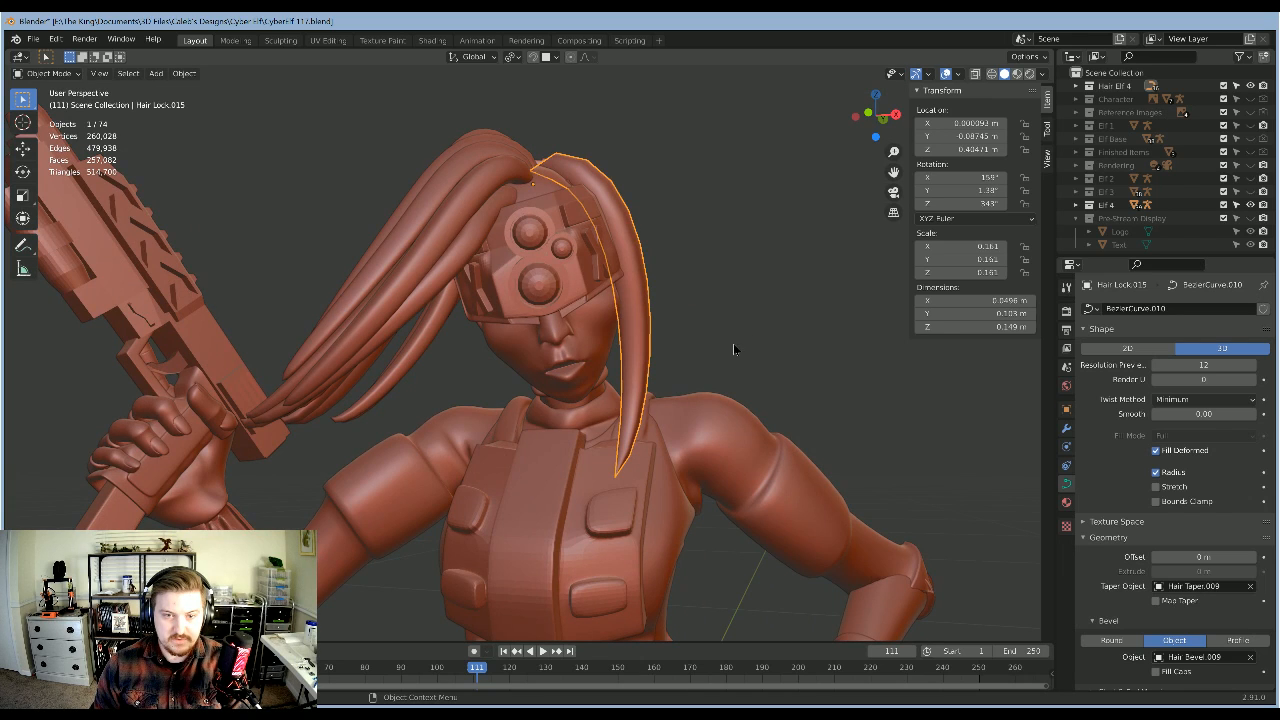
pyautogui.moveTo(737, 349); pyautogui.dragTo(612, 438, button='middle')
pyautogui.moveTo(690, 265); pyautogui.dragTo(488, 197, button='middle')
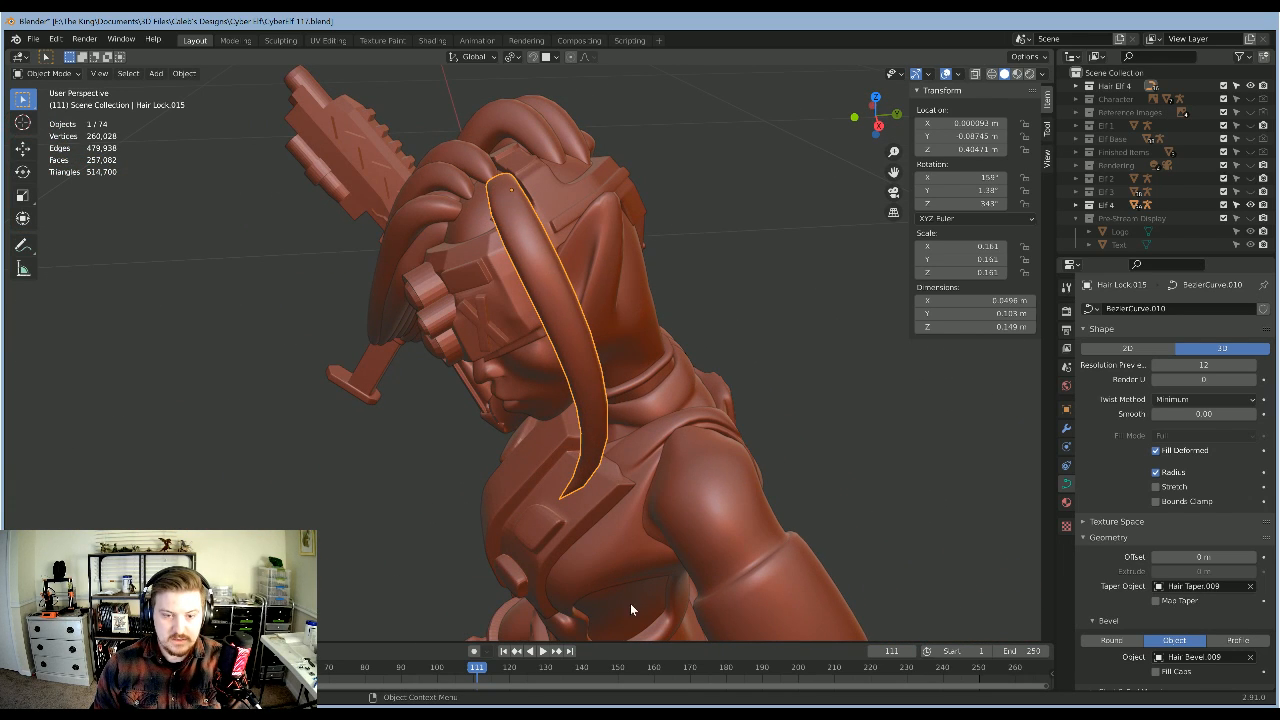
# Step: Try to reposition the lock's tip control point up and toward the back of the head in the right side view
pyautogui.press('Tab')
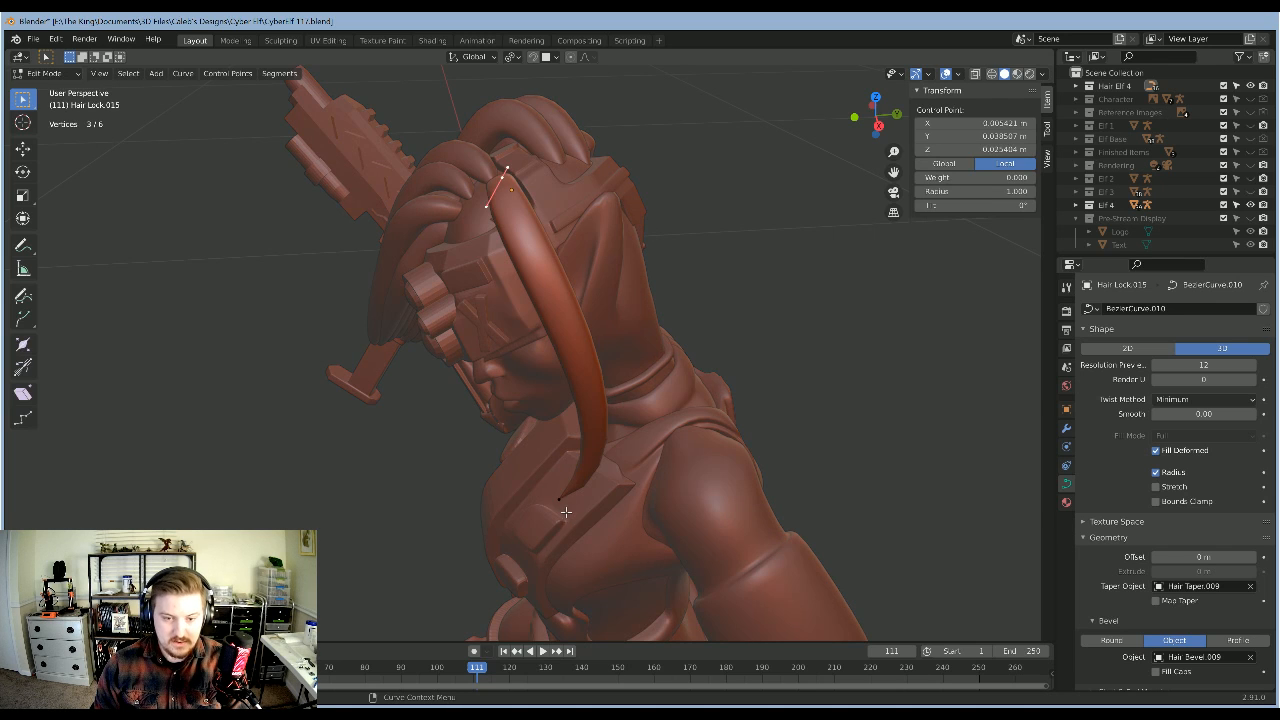
pyautogui.click(560, 498)
pyautogui.moveTo(686, 436); pyautogui.dragTo(682, 404, button='middle')
pyautogui.press('KP_3')
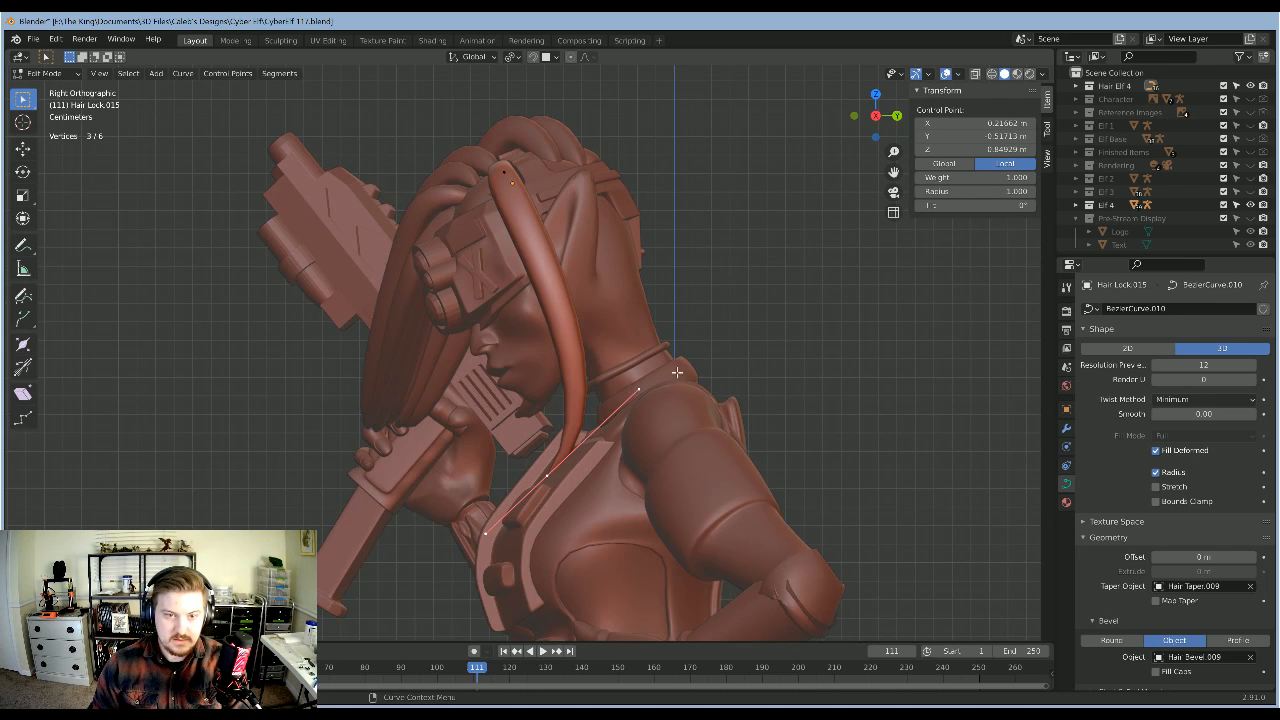
pyautogui.keyDown('shift'); pyautogui.moveTo(681, 352); pyautogui.dragTo(683, 444, button='middle'); pyautogui.keyUp('shift')
pyautogui.press('g')
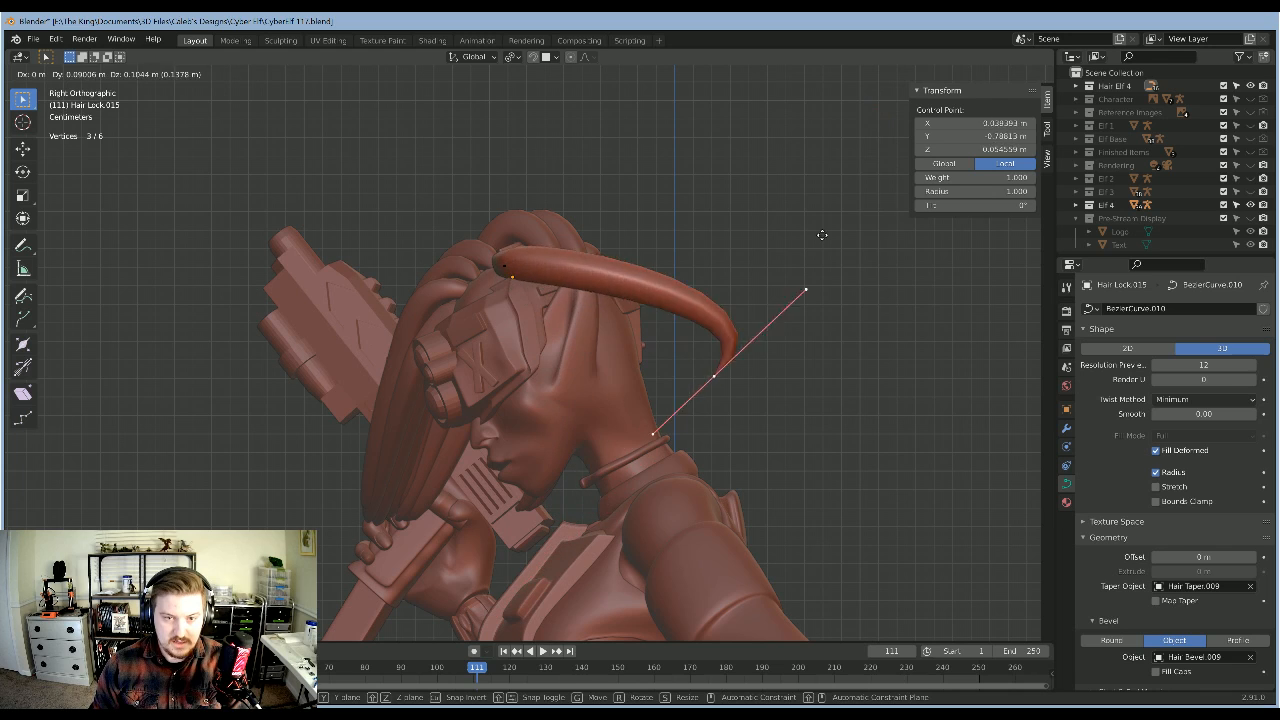
pyautogui.click(584, 531)
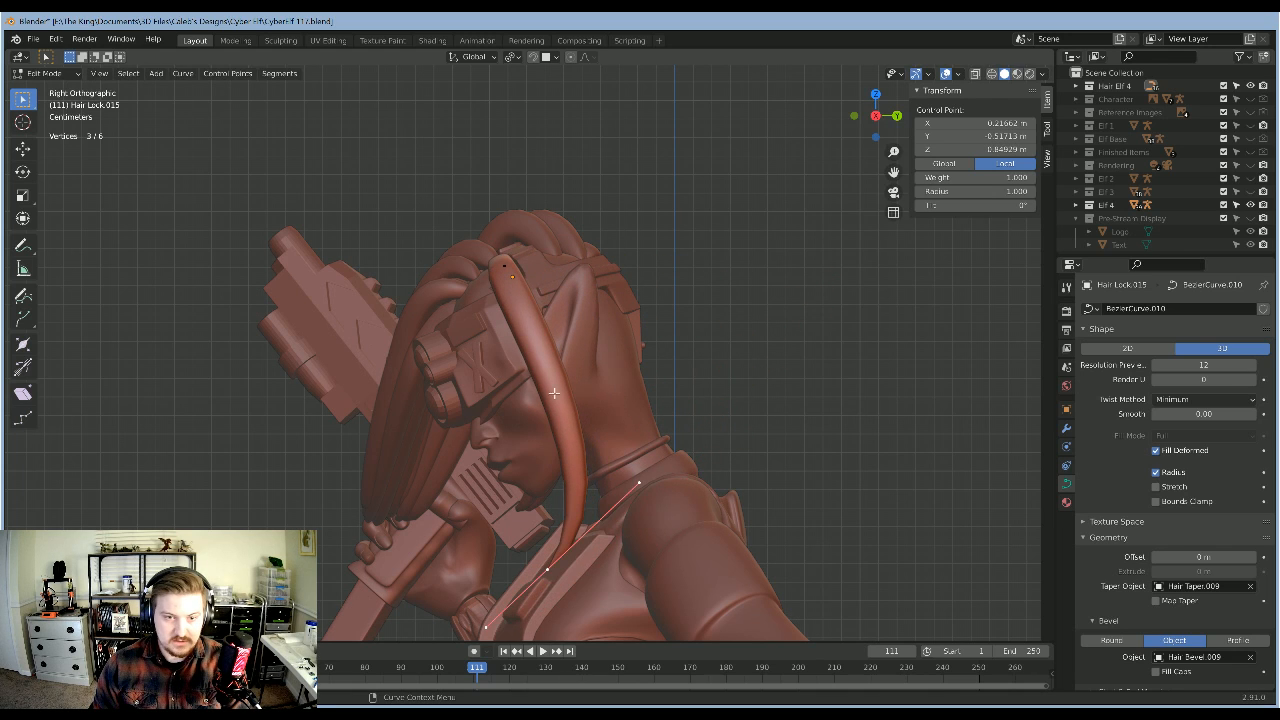
# Step: Subdivide the whole Hair Lock.015 curve and move its new middle control point up and back to arc the lock behind the ear
pyautogui.press('a')
pyautogui.rightClick(548, 367)
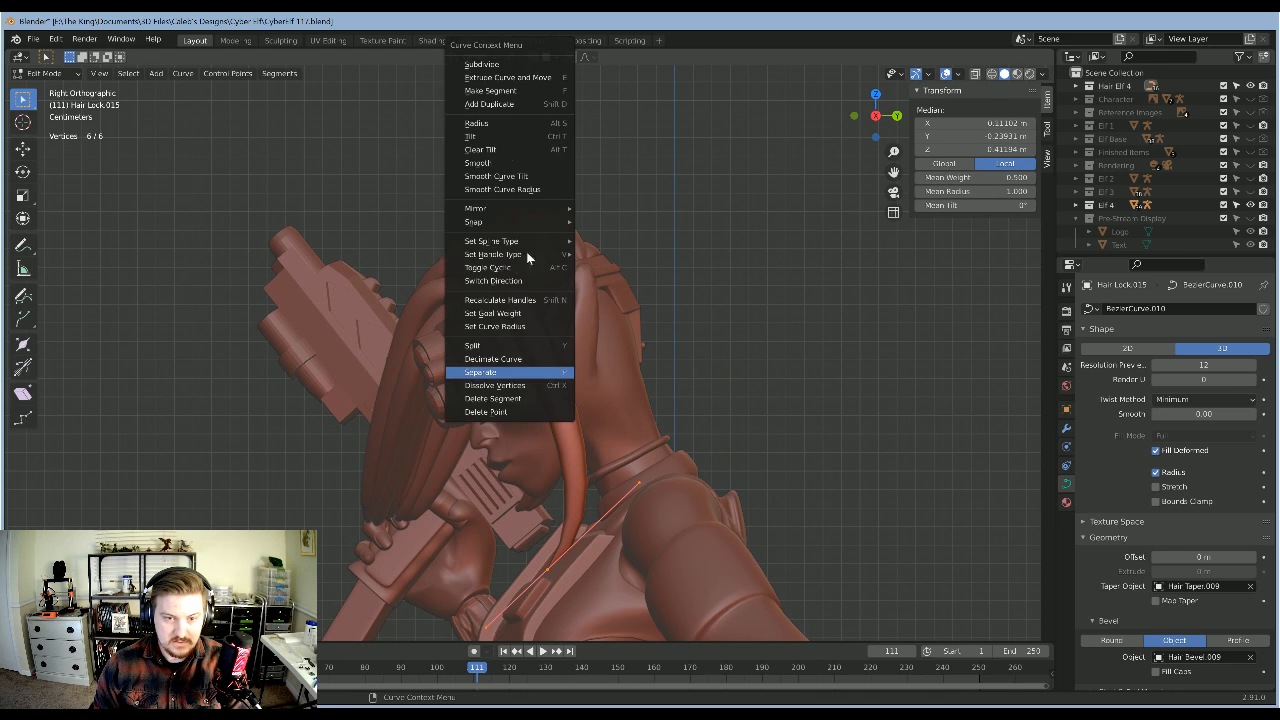
pyautogui.click(486, 65)
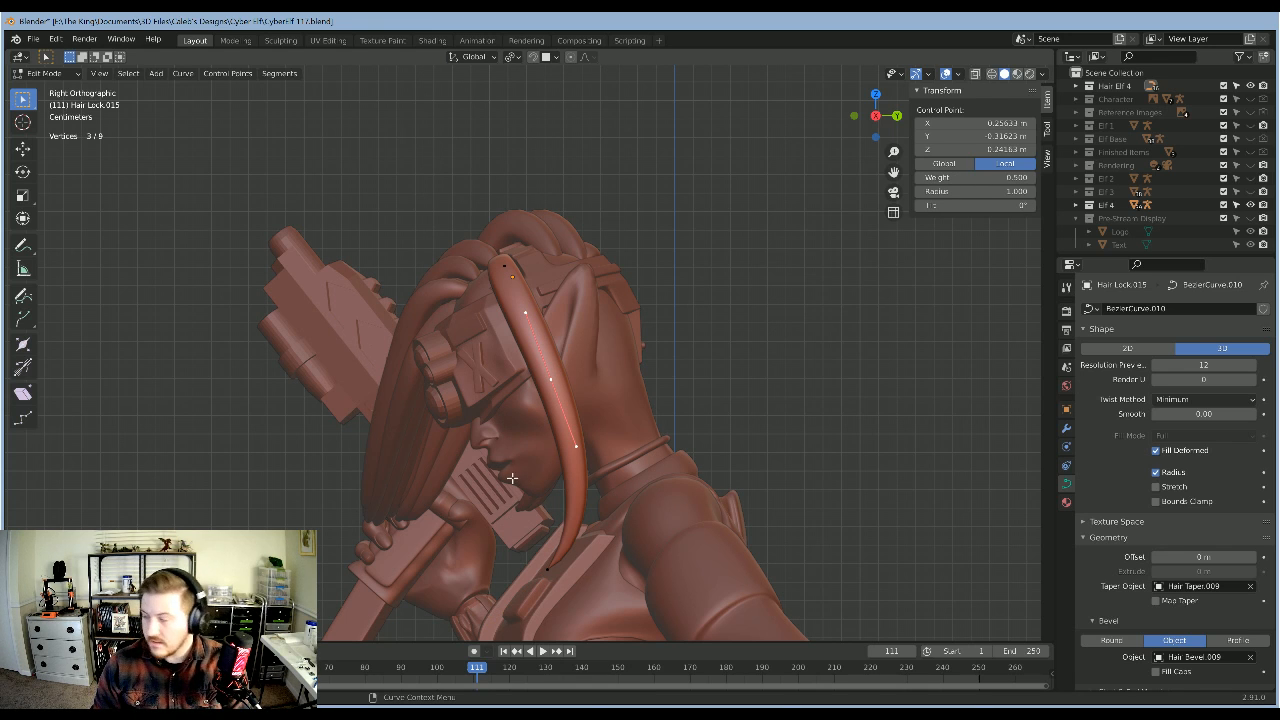
pyautogui.press('g')
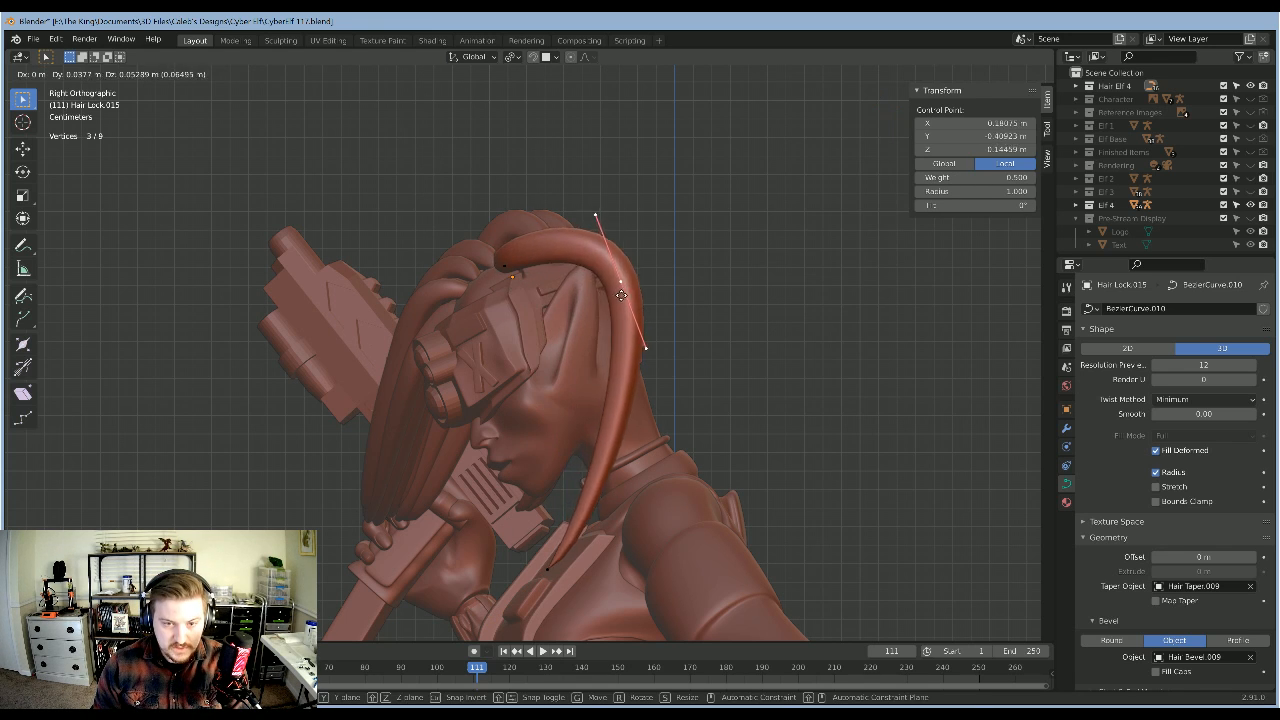
pyautogui.click(666, 343)
# Step: Examine the arched lock on the whole figure from the front and behind, checking its silhouette against the swept hair
pyautogui.moveTo(666, 343); pyautogui.dragTo(797, 362, button='middle')
pyautogui.scroll(-5, 654, 371)
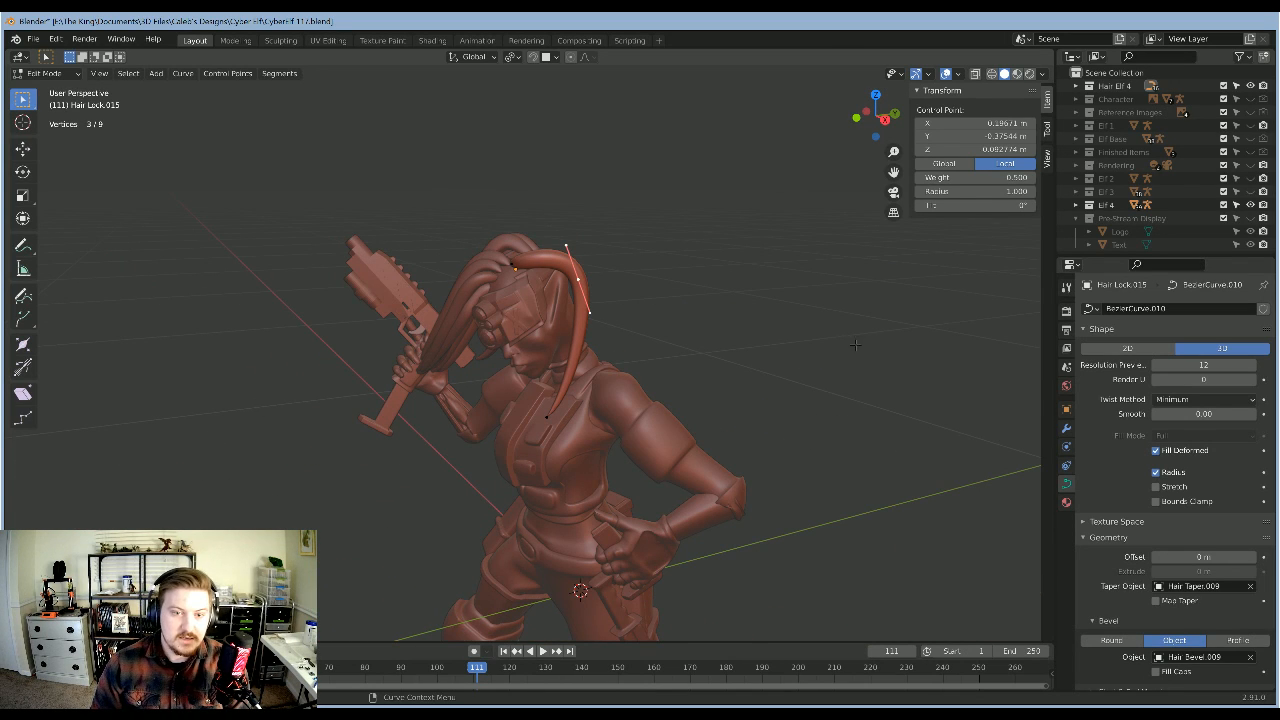
pyautogui.moveTo(855, 345); pyautogui.dragTo(605, 275, button='middle')
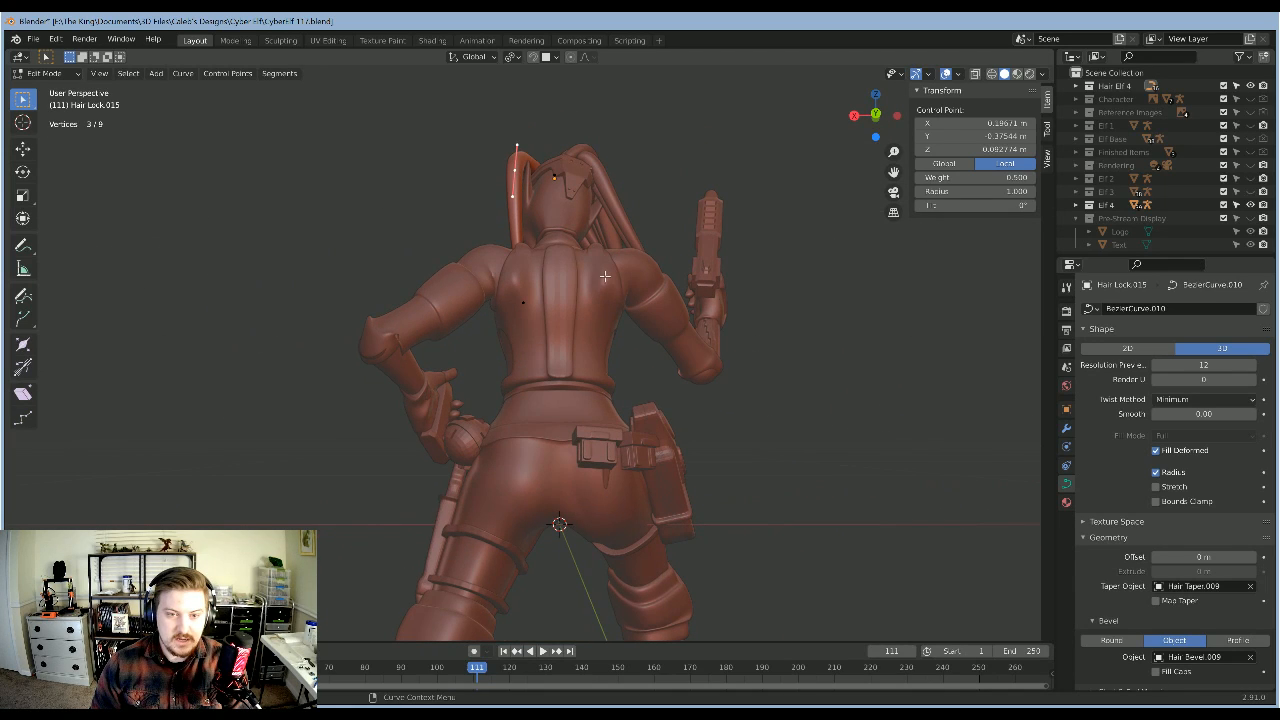
pyautogui.moveTo(490, 469); pyautogui.dragTo(616, 396, button='middle')
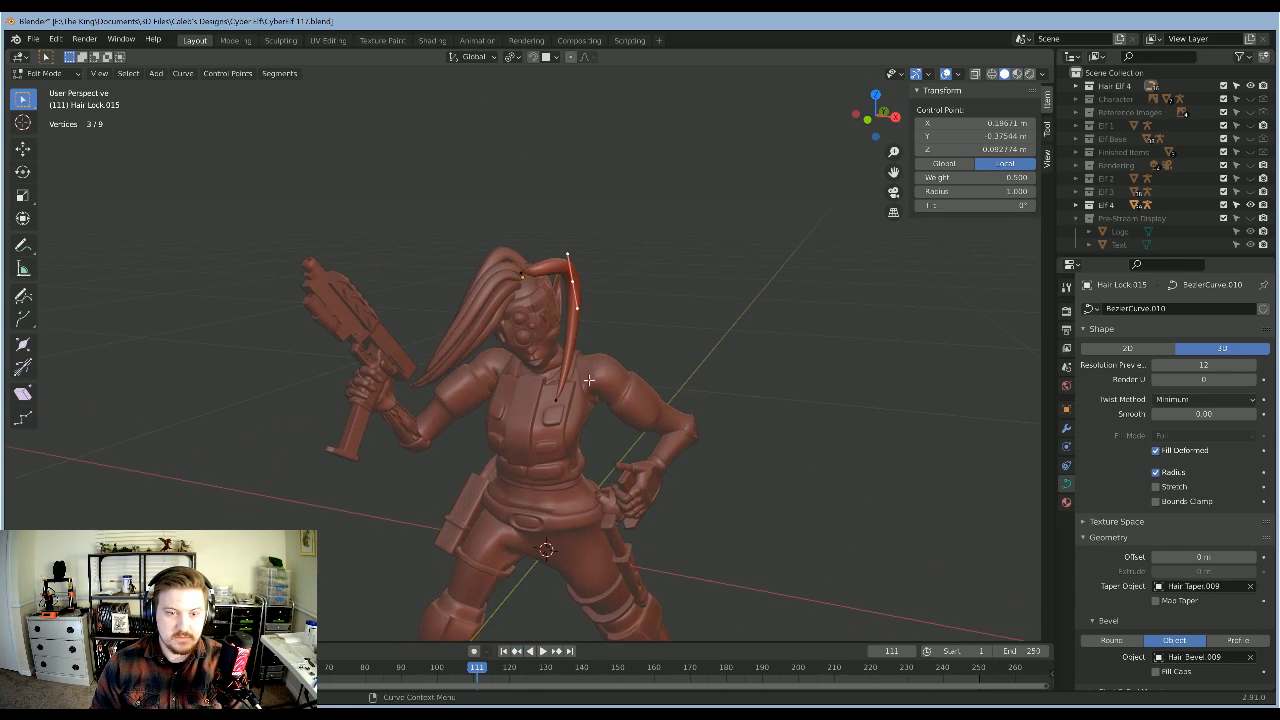
pyautogui.scroll(2, 616, 396)
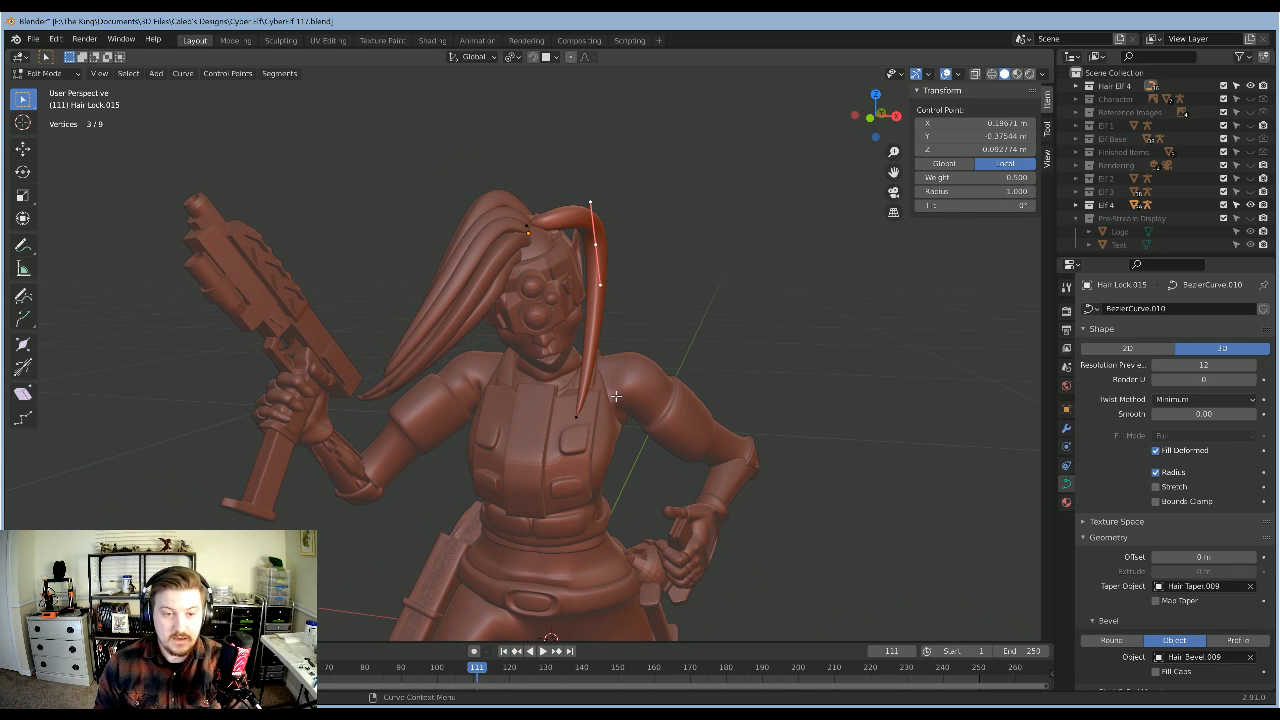
pyautogui.moveTo(578, 340); pyautogui.dragTo(574, 386, button='middle')
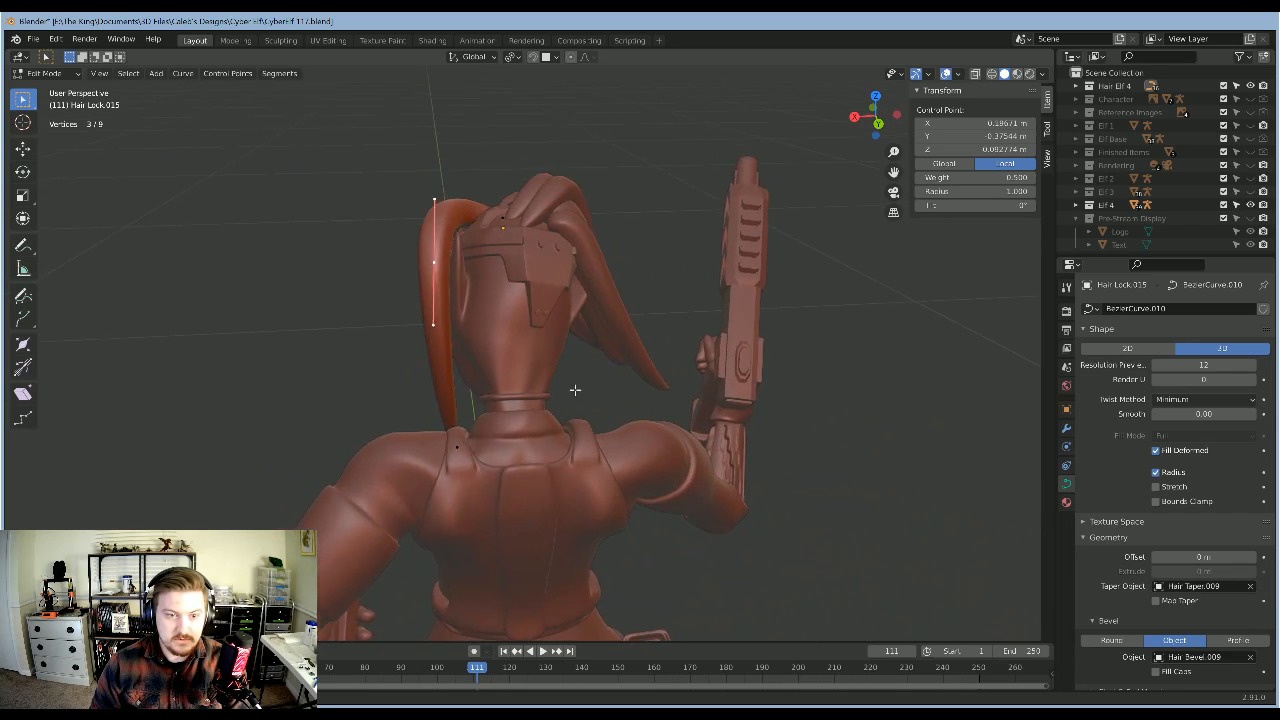
# Step: Move the middle control point of Hair Lock.015 inward from a rear view so the lock sits closer to the head
pyautogui.scroll(2, 574, 386)
pyautogui.moveTo(559, 330); pyautogui.dragTo(585, 266, button='middle')
pyautogui.press('g')
pyautogui.click(590, 303)
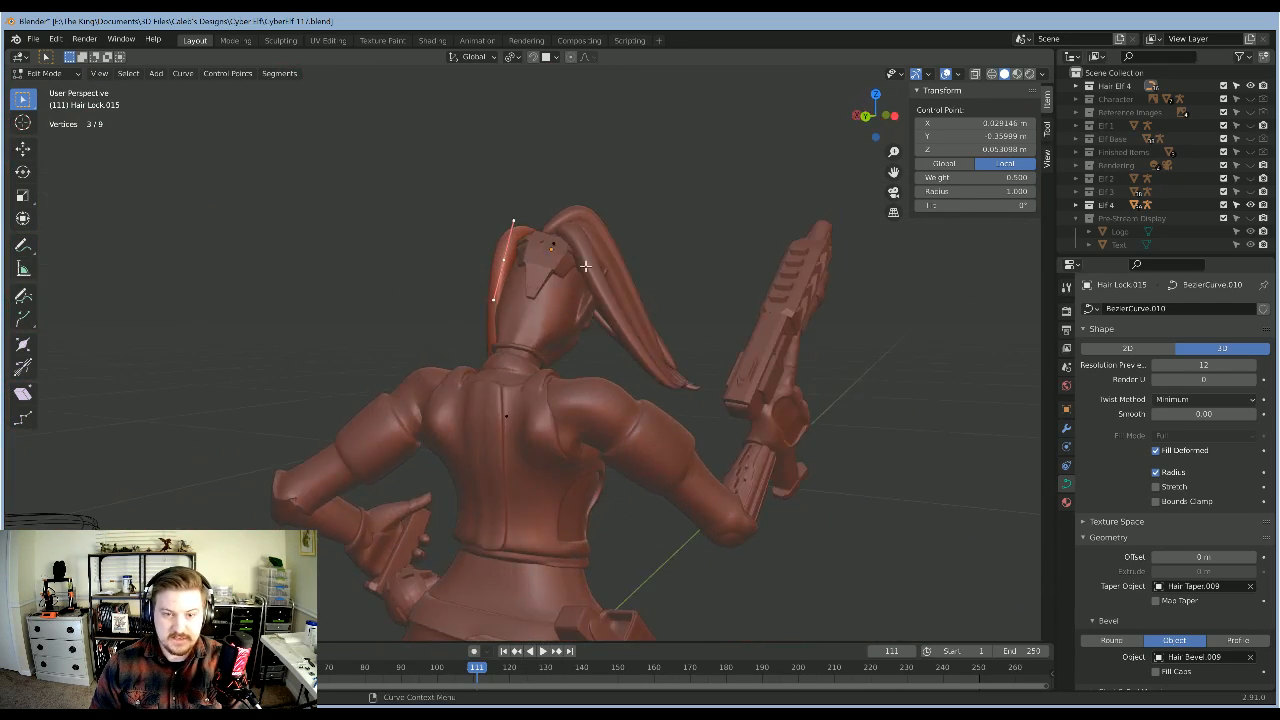
# Step: Examine the tightened side lock from behind, beside and in front, checking how it passes behind the ear and over the chest
pyautogui.moveTo(685, 348); pyautogui.dragTo(548, 235, button='middle')
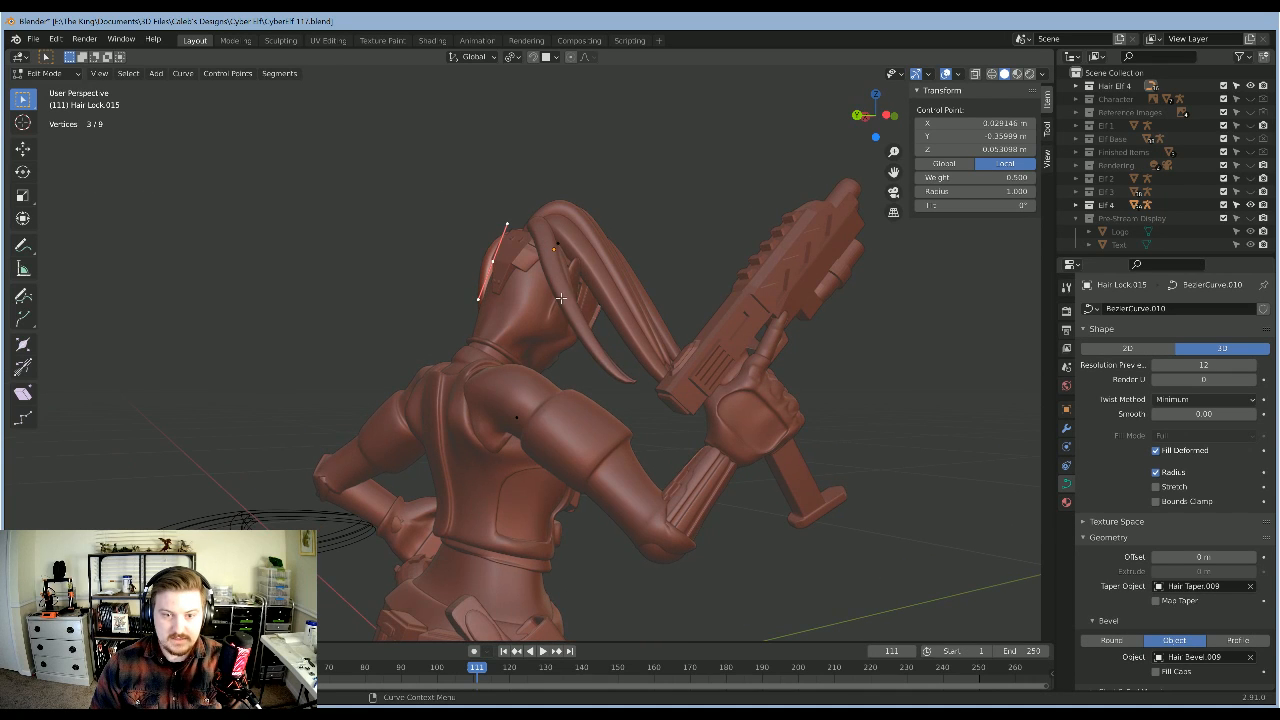
pyautogui.moveTo(624, 380); pyautogui.dragTo(675, 345, button='middle')
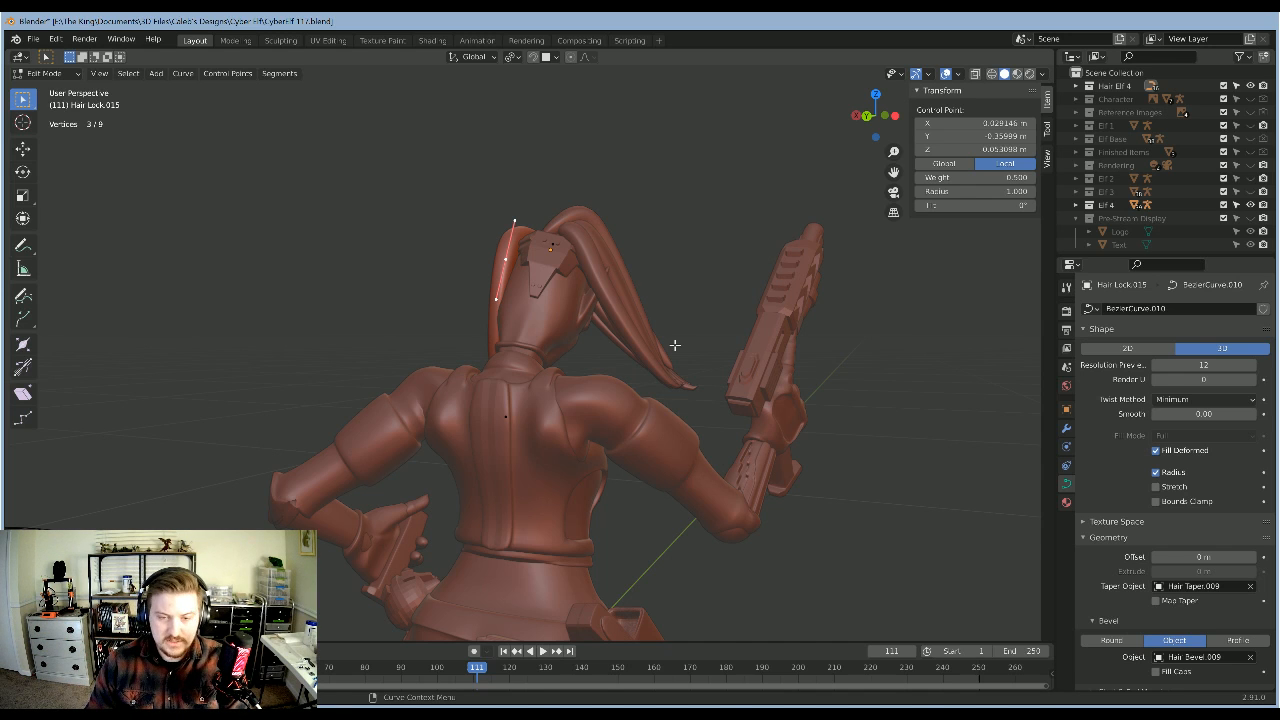
pyautogui.scroll(2, 680, 343)
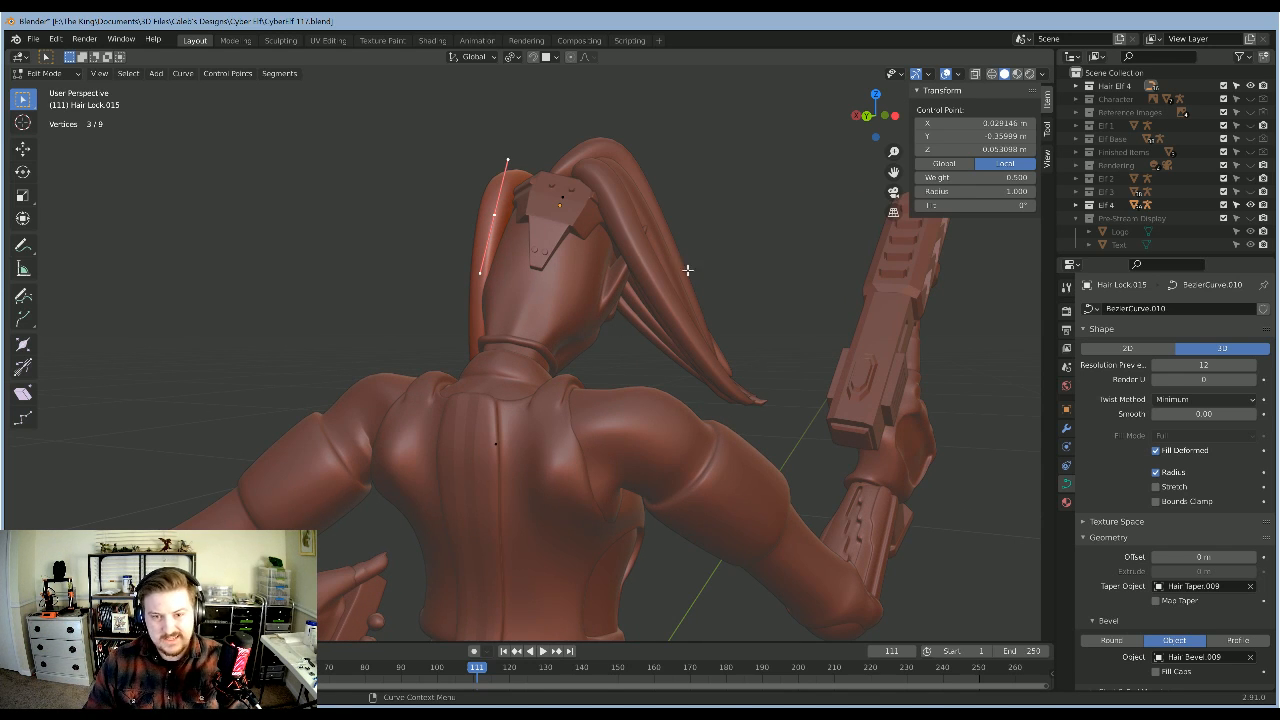
pyautogui.moveTo(732, 237); pyautogui.dragTo(606, 232, button='middle')
pyautogui.keyDown('shift'); pyautogui.moveTo(546, 318); pyautogui.dragTo(668, 271, button='middle'); pyautogui.keyUp('shift')
pyautogui.scroll(2, 433, 380)
pyautogui.scroll(1, 433, 380)
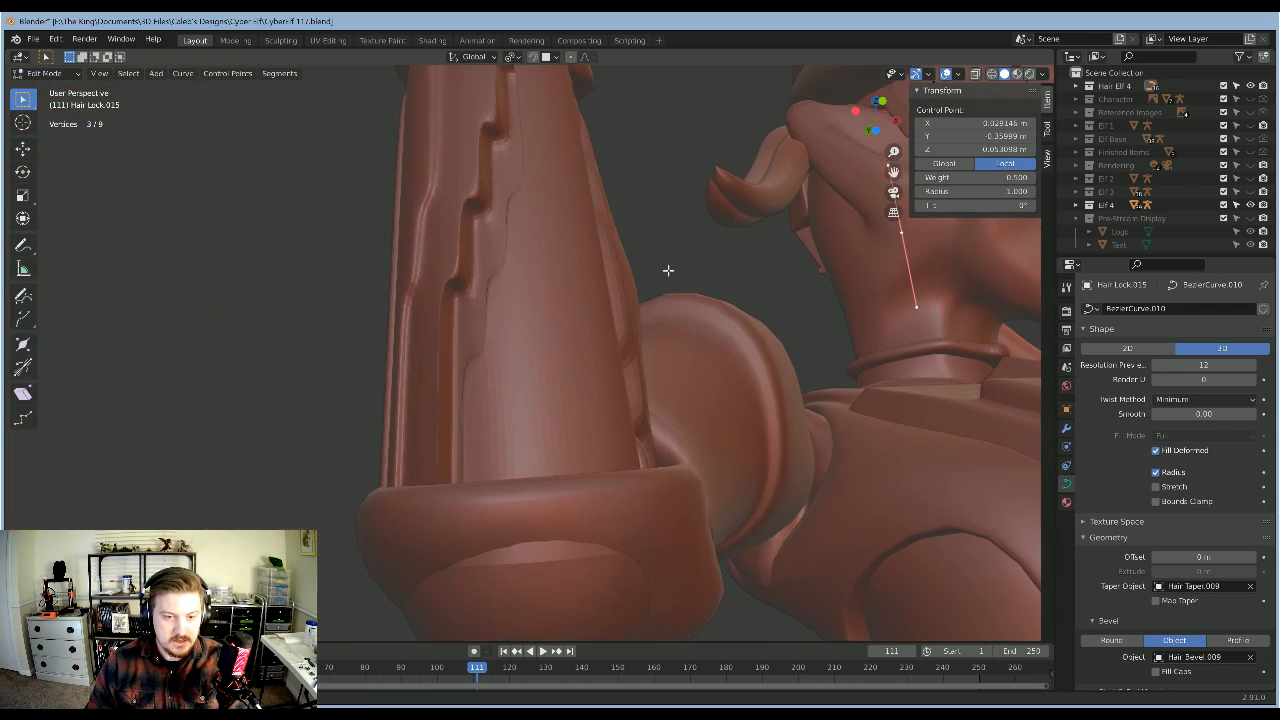
pyautogui.keyDown('shift'); pyautogui.moveTo(695, 230); pyautogui.dragTo(615, 271, button='middle'); pyautogui.keyUp('shift')
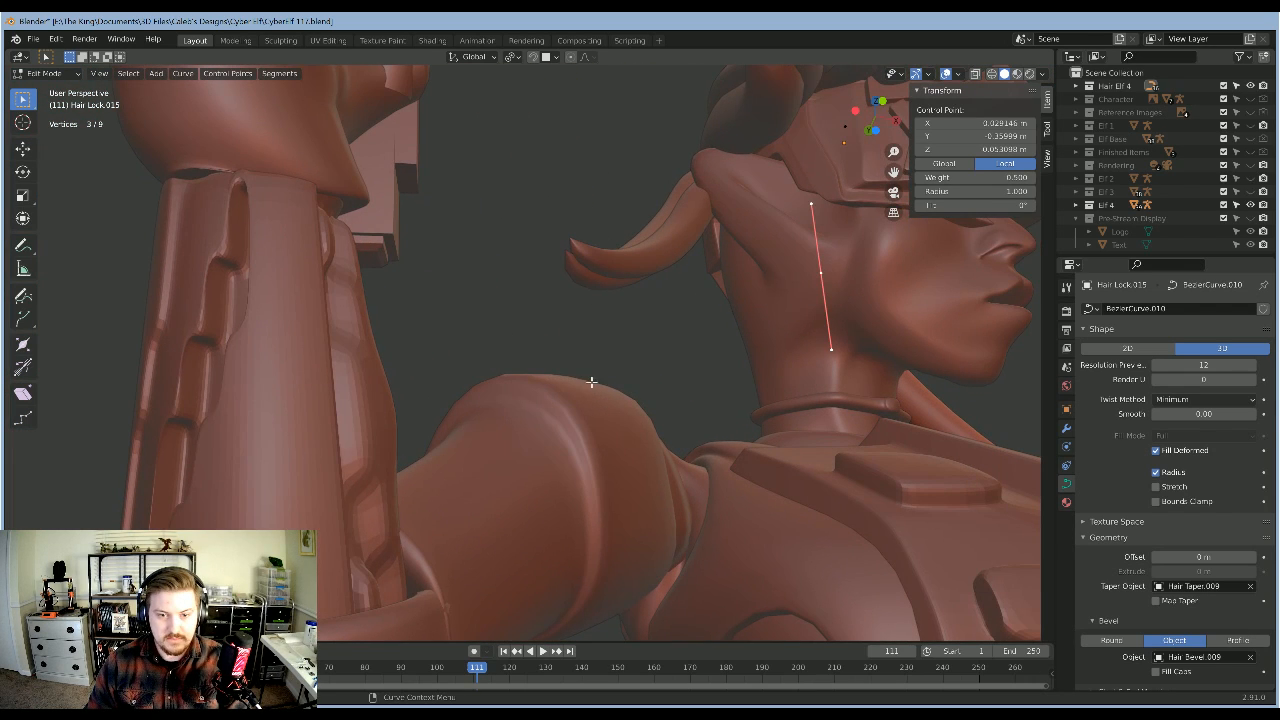
pyautogui.scroll(-6, 688, 324)
pyautogui.moveTo(700, 334)
pyautogui.mouseDown(button='middle')
pyautogui.moveTo(743, 363)
pyautogui.moveTo(629, 403)
pyautogui.moveTo(696, 404)
pyautogui.moveTo(709, 423)
pyautogui.moveTo(860, 362)
pyautogui.moveTo(691, 329)
pyautogui.mouseUp(button='middle')
pyautogui.scroll(3, 748, 399)
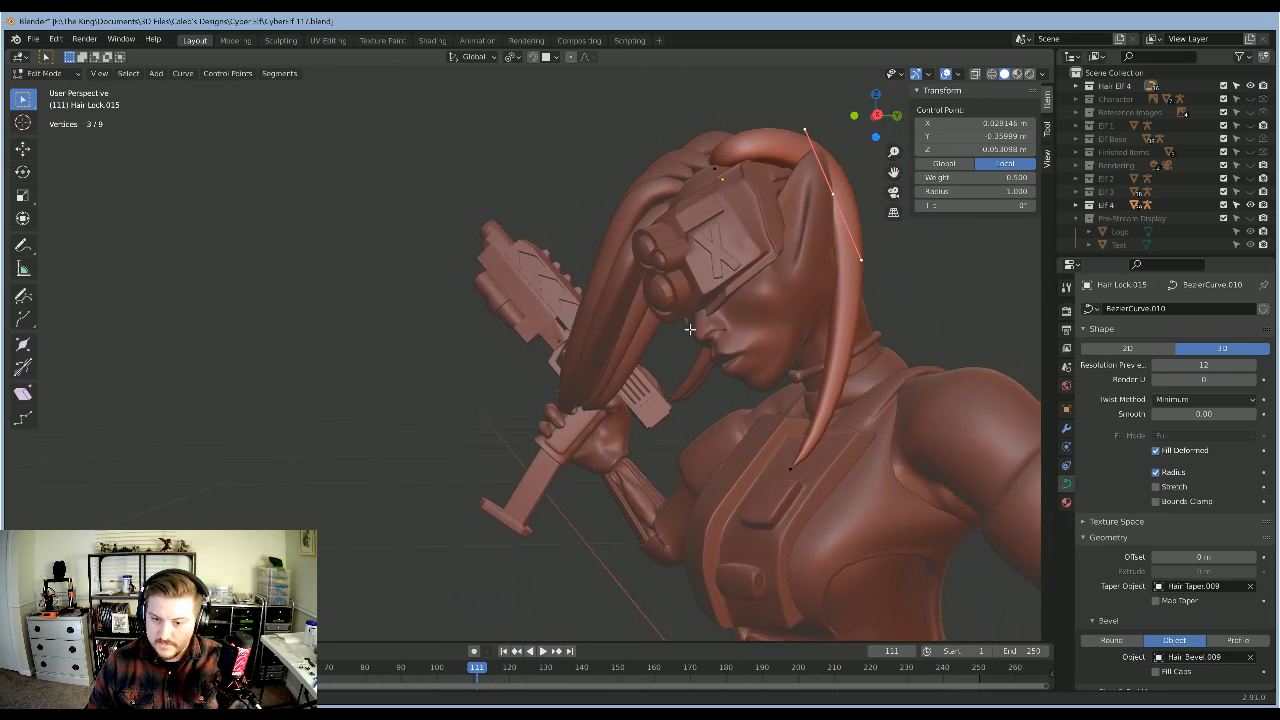
# Step: Shift the tip control point of Hair Lock.015 slightly over the chest plate
pyautogui.scroll(2, 838, 510)
pyautogui.press('g')
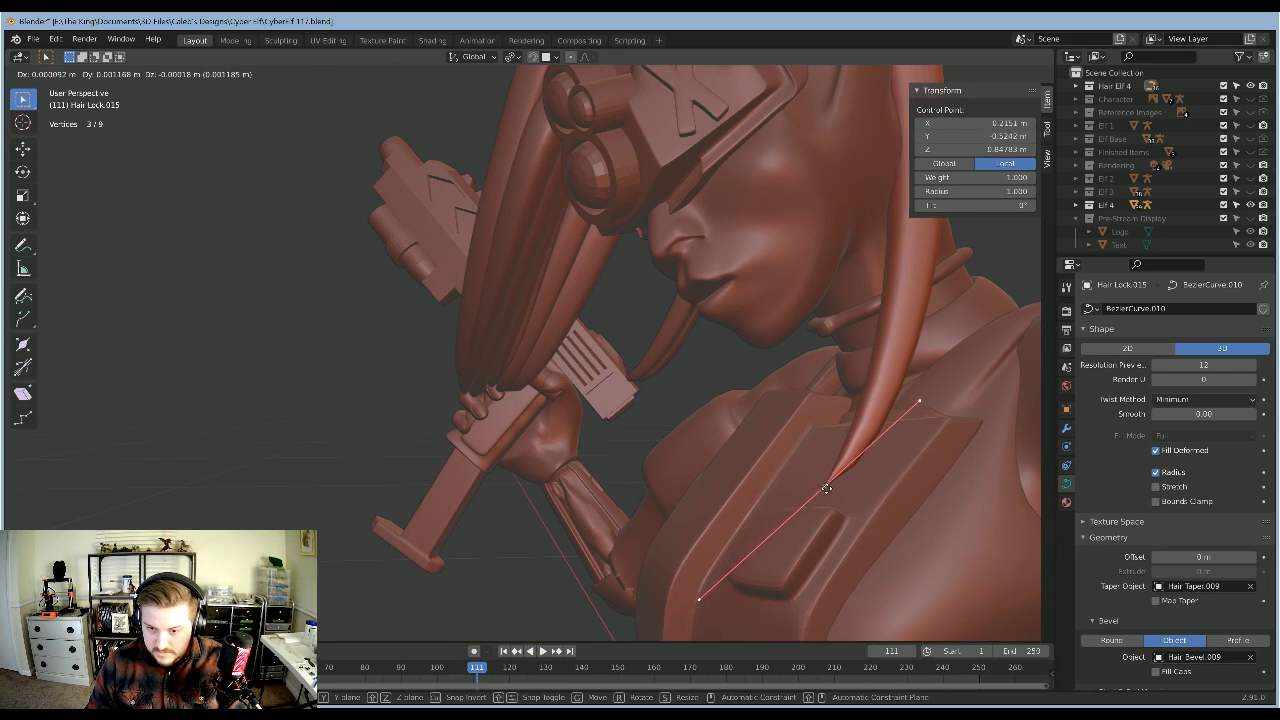
pyautogui.click(827, 489)
pyautogui.scroll(-4, 847, 362)
pyautogui.moveTo(847, 362); pyautogui.dragTo(581, 193, button='middle')
pyautogui.moveTo(563, 401); pyautogui.dragTo(587, 270, button='middle')
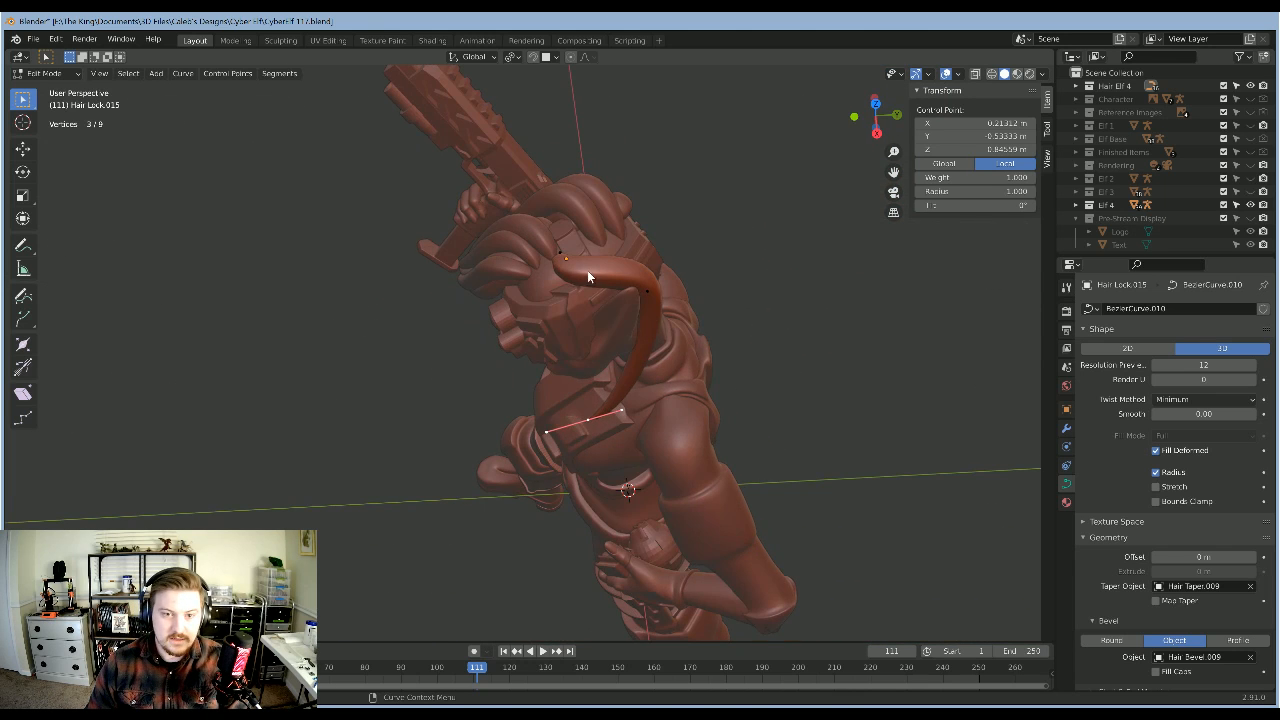
# Step: Duplicate Hair Lock.015 and place the copy behind it, offset along the global Y and Z axes
pyautogui.press('Tab')
pyautogui.click(628, 313)
pyautogui.click(605, 277)
pyautogui.moveTo(714, 301); pyautogui.dragTo(684, 322, button='middle')
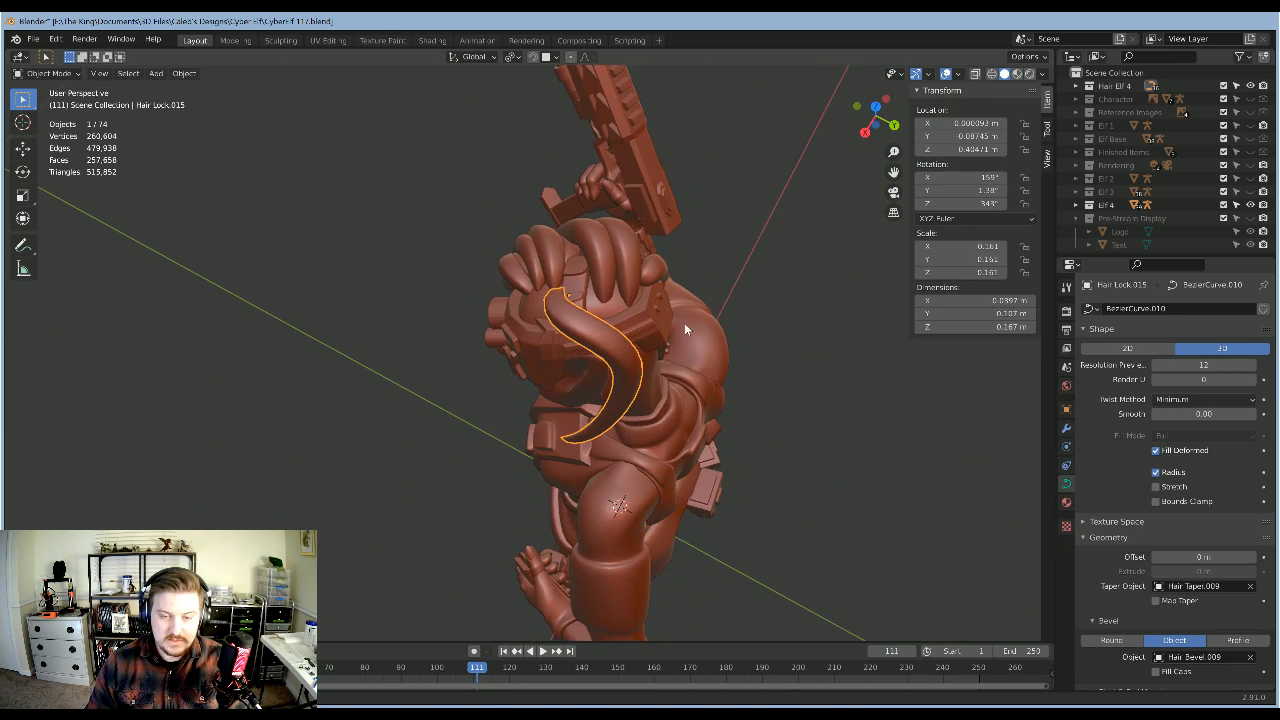
pyautogui.scroll(4, 675, 345)
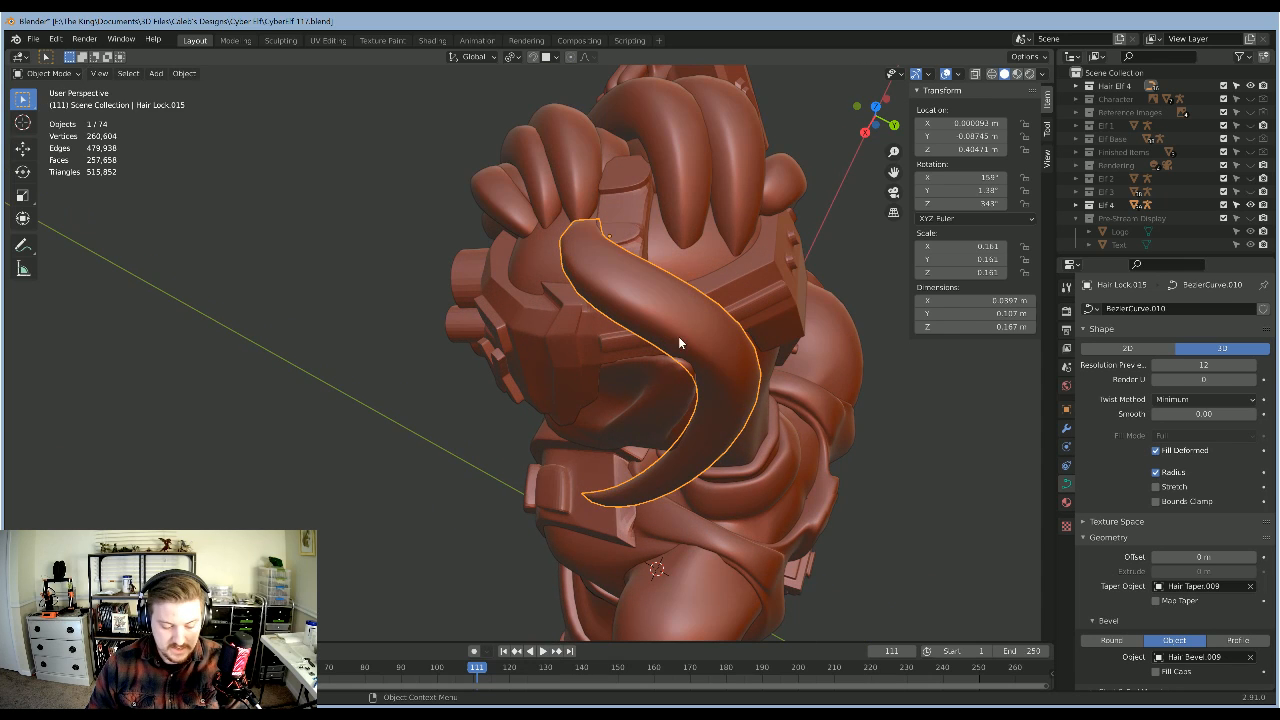
pyautogui.click(679, 339)
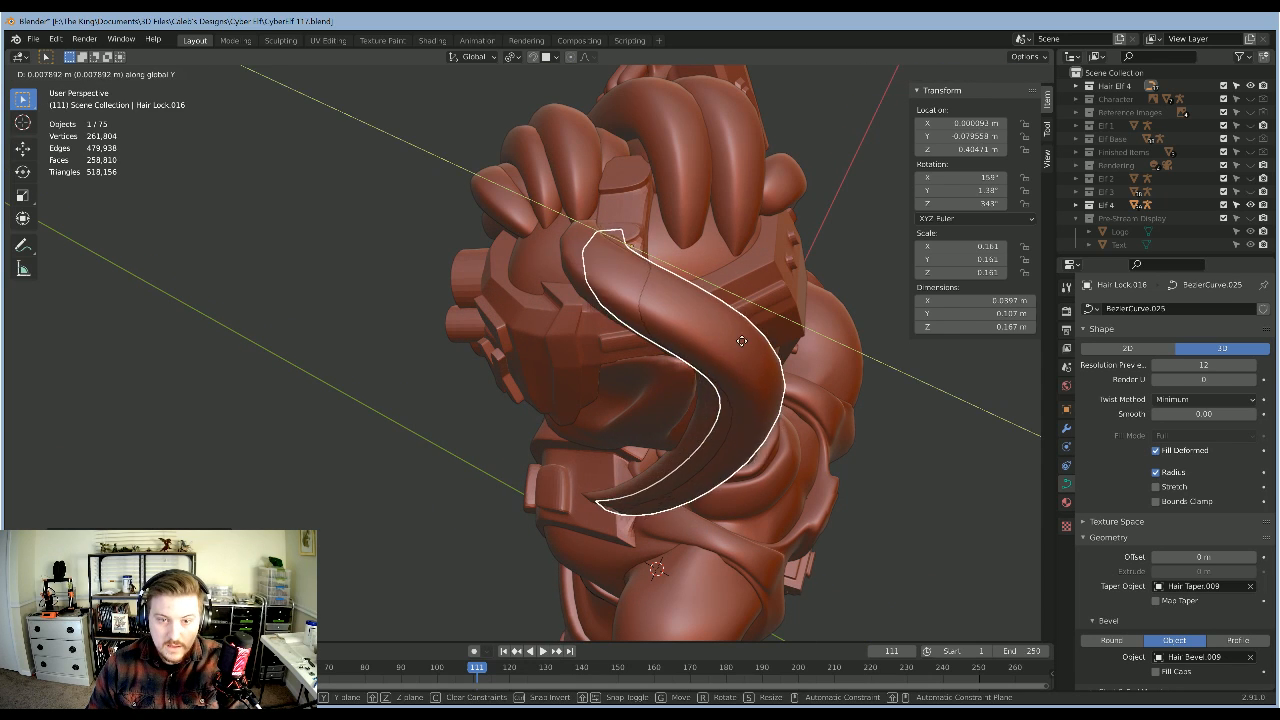
pyautogui.press('z')
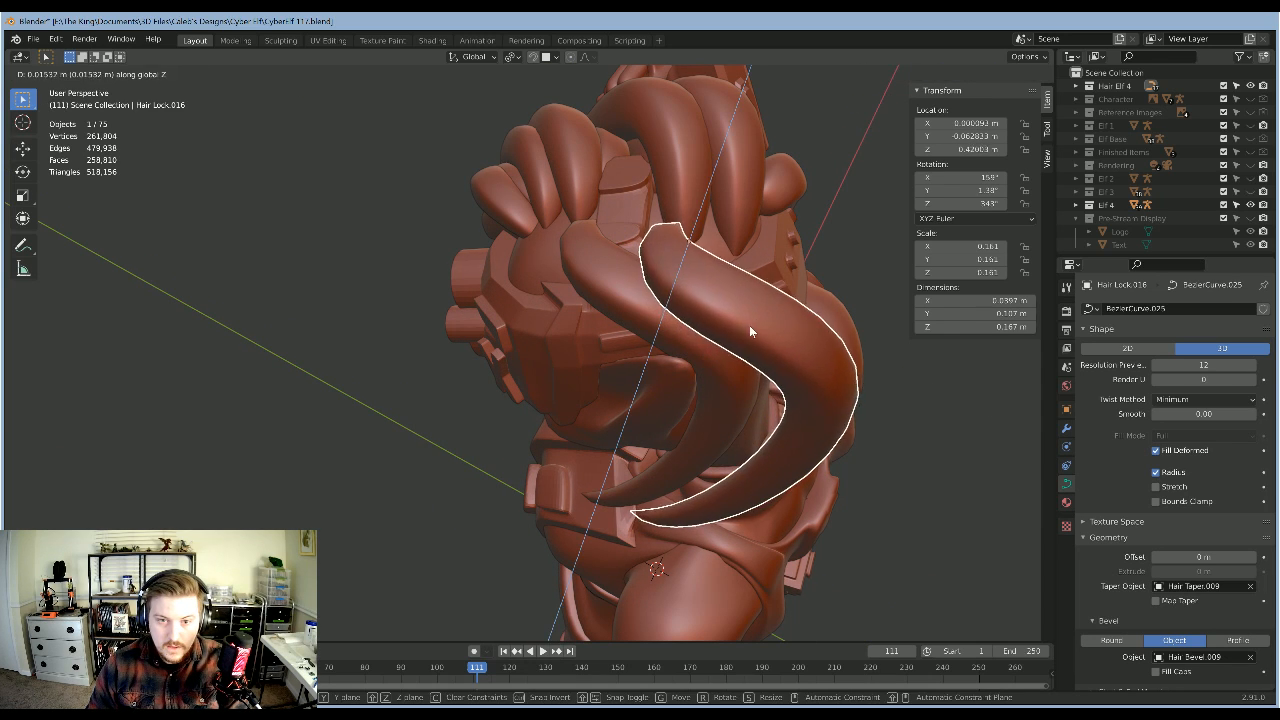
pyautogui.click(750, 324)
# Step: Try nesting the duplicated lock against the original in the right side view and enlarging it by a factor of about 1.05
pyautogui.moveTo(871, 286); pyautogui.dragTo(858, 261, button='middle')
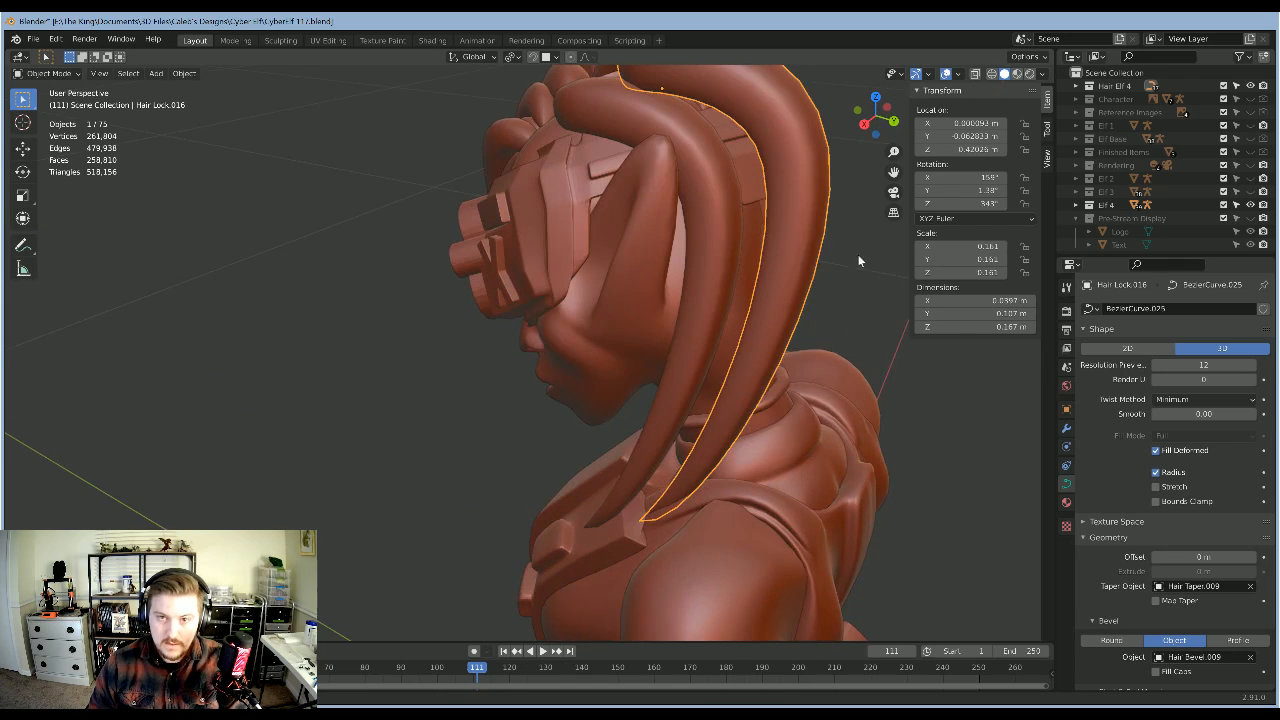
pyautogui.rightClick(793, 201)
pyautogui.press('KP_3')
pyautogui.keyDown('shift'); pyautogui.moveTo(765, 224); pyautogui.dragTo(662, 370, button='middle'); pyautogui.keyUp('shift')
pyautogui.keyDown('ctrl'); pyautogui.moveTo(662, 370); pyautogui.dragTo(786, 159, button='middle'); pyautogui.keyUp('ctrl')
pyautogui.press('g')
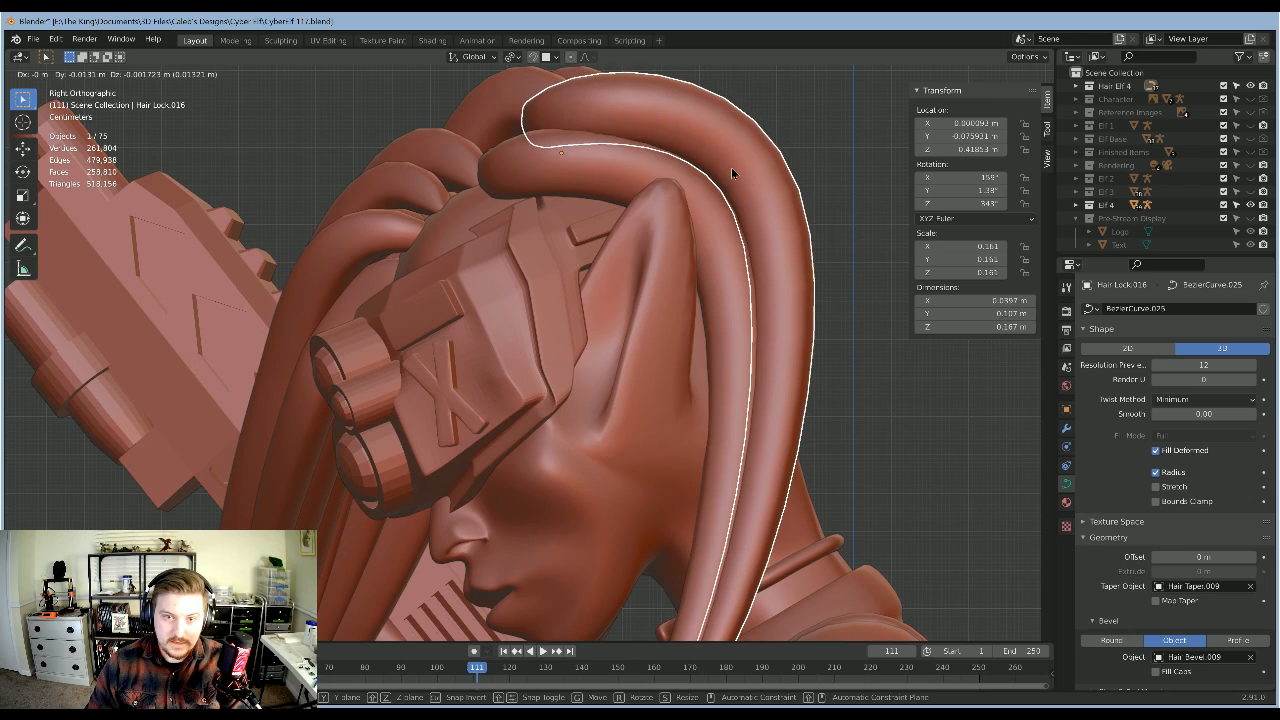
pyautogui.click(731, 167)
pyautogui.press('s')
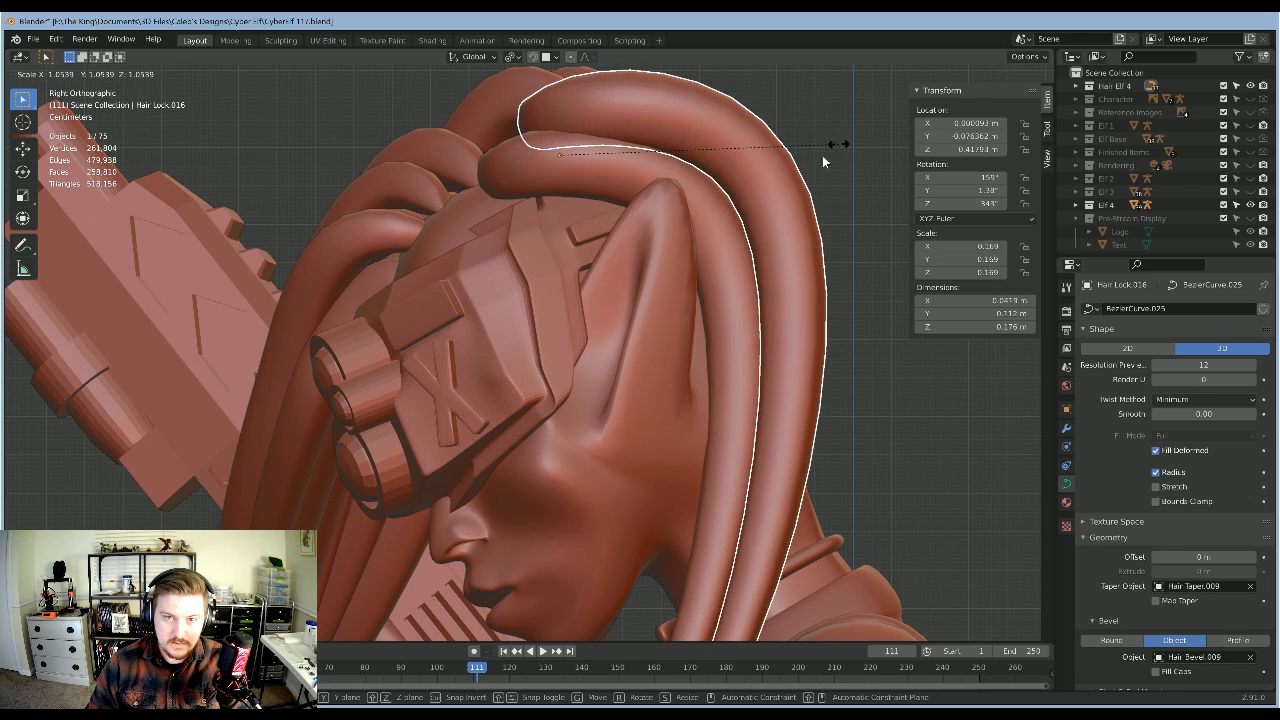
pyautogui.click(822, 155)
# Step: Move the duplicated lock toward the back of the head in the right side view and shrink it to a scale of 0.145
pyautogui.scroll(-5, 771, 231)
pyautogui.moveTo(771, 231); pyautogui.dragTo(689, 275, button='middle')
pyautogui.scroll(2, 700, 290)
pyautogui.keyDown('shift'); pyautogui.moveTo(720, 317); pyautogui.dragTo(722, 395, button='middle'); pyautogui.keyUp('shift')
pyautogui.moveTo(670, 210); pyautogui.dragTo(505, 217, button='middle')
pyautogui.press('KP_3')
pyautogui.press('g')
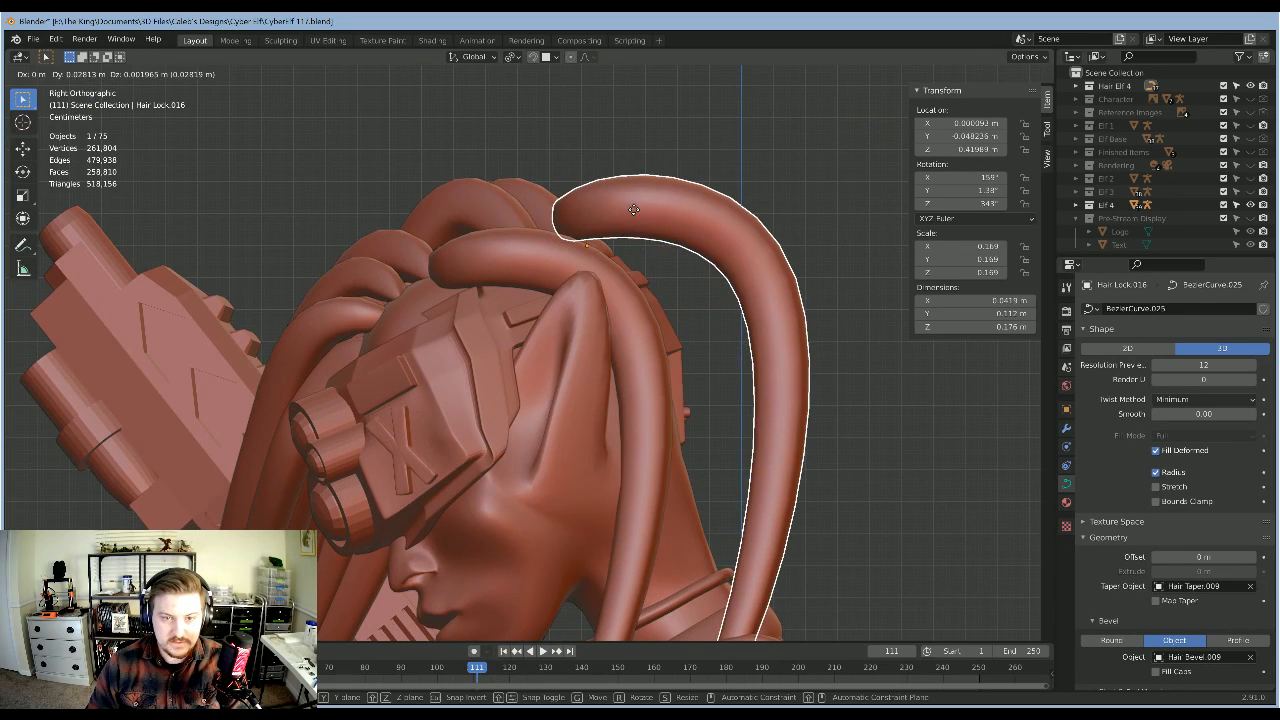
pyautogui.click(784, 240)
pyautogui.press('s')
pyautogui.click(834, 240)
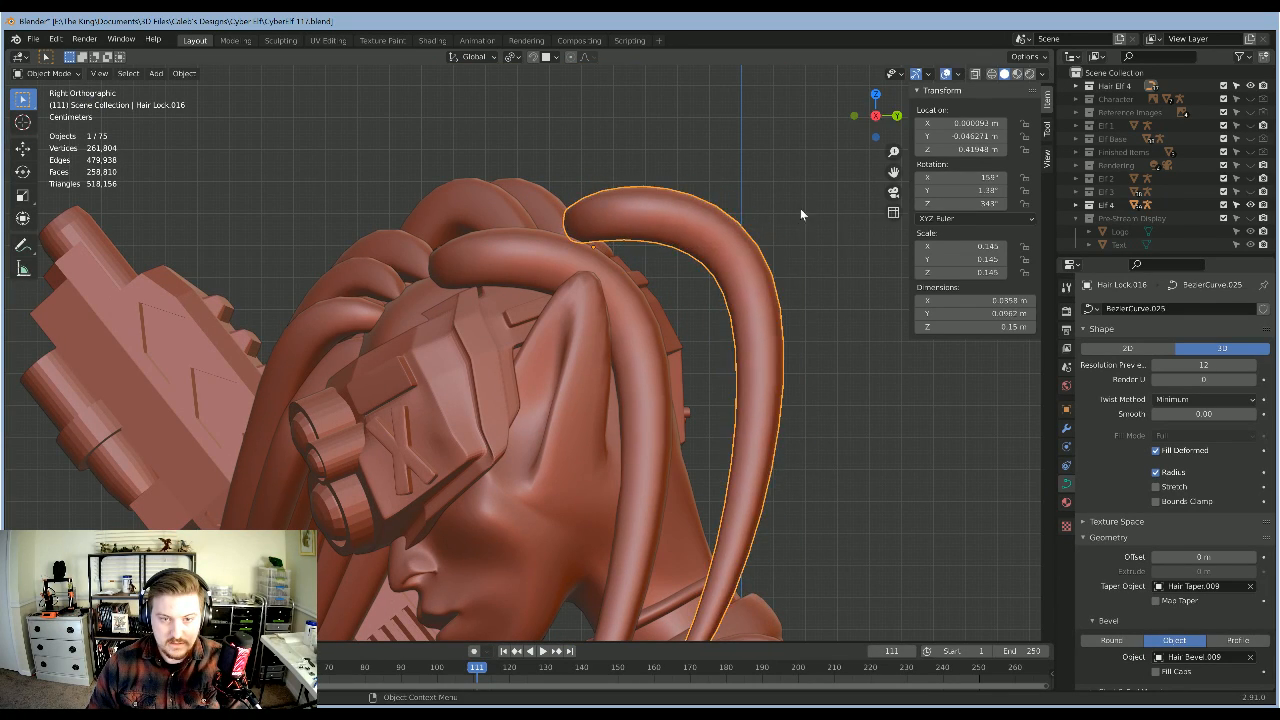
# Step: Lower the duplicated lock and nudge it forward so its root rests on the crown beside the original
pyautogui.moveTo(834, 240); pyautogui.dragTo(780, 249, button='middle')
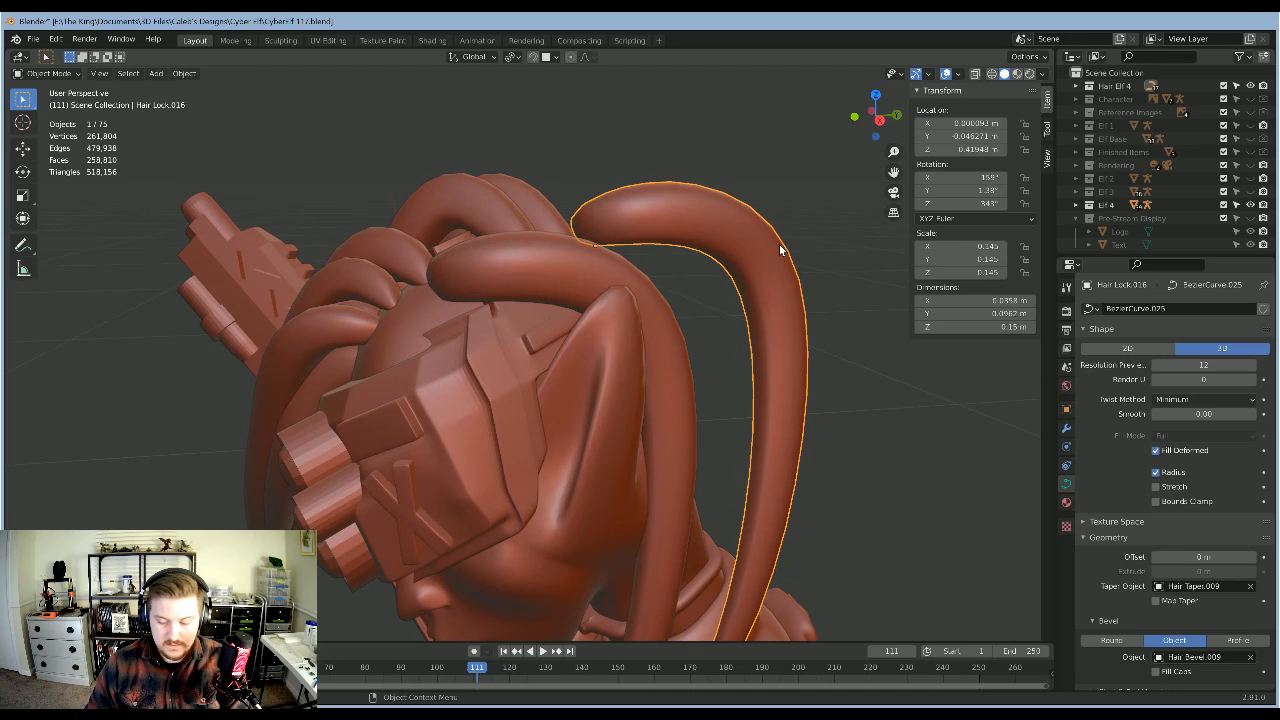
pyautogui.press('KP_3')
pyautogui.press('g')
pyautogui.click(603, 273)
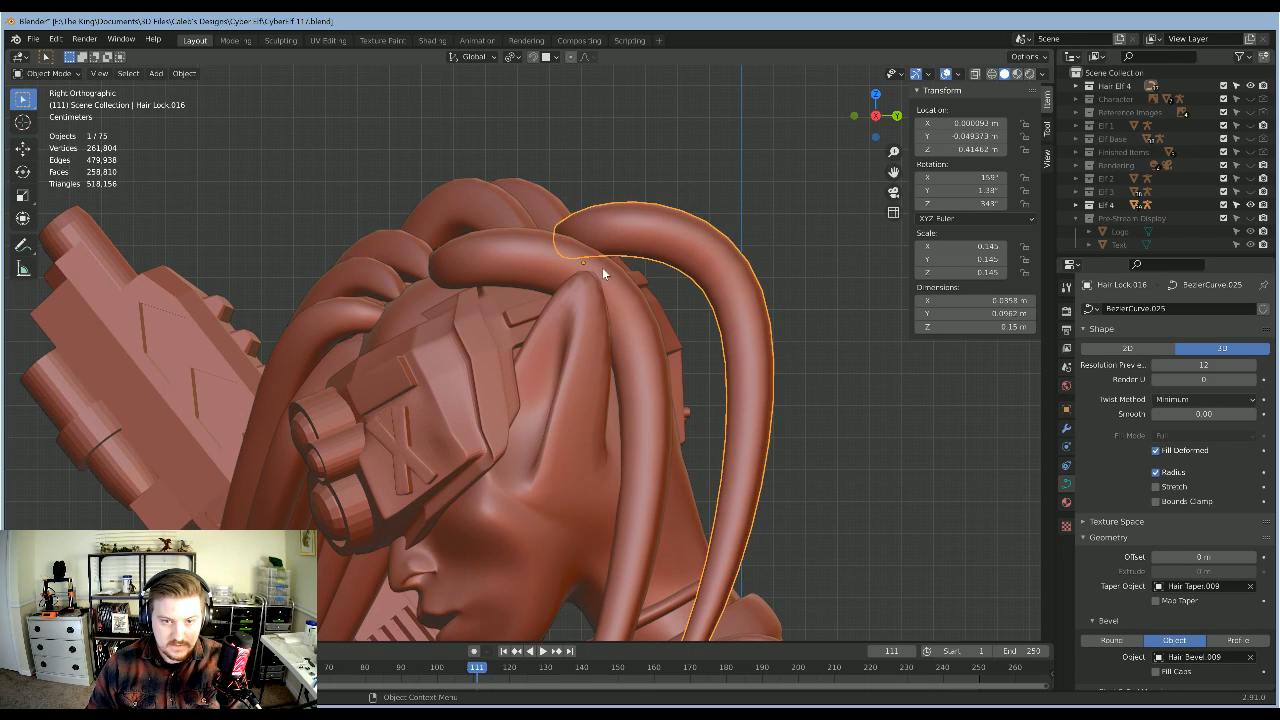
# Step: Scale Hair Lock.015 down by a factor of about 0.91 and move its tip control point back and down over the chest
pyautogui.press('s')
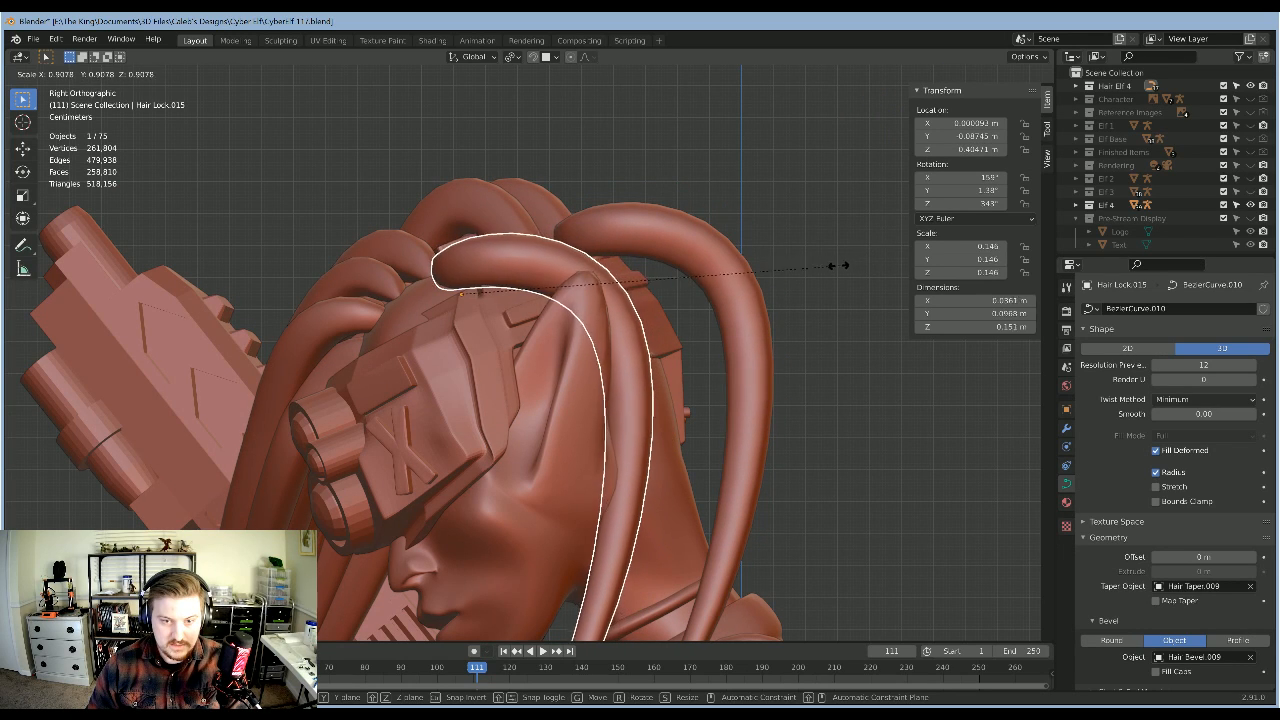
pyautogui.click(827, 272)
pyautogui.scroll(-1, 720, 488)
pyautogui.keyDown('shift'); pyautogui.moveTo(717, 496); pyautogui.dragTo(722, 370, button='middle'); pyautogui.keyUp('shift')
pyautogui.press('Tab')
pyautogui.press('g')
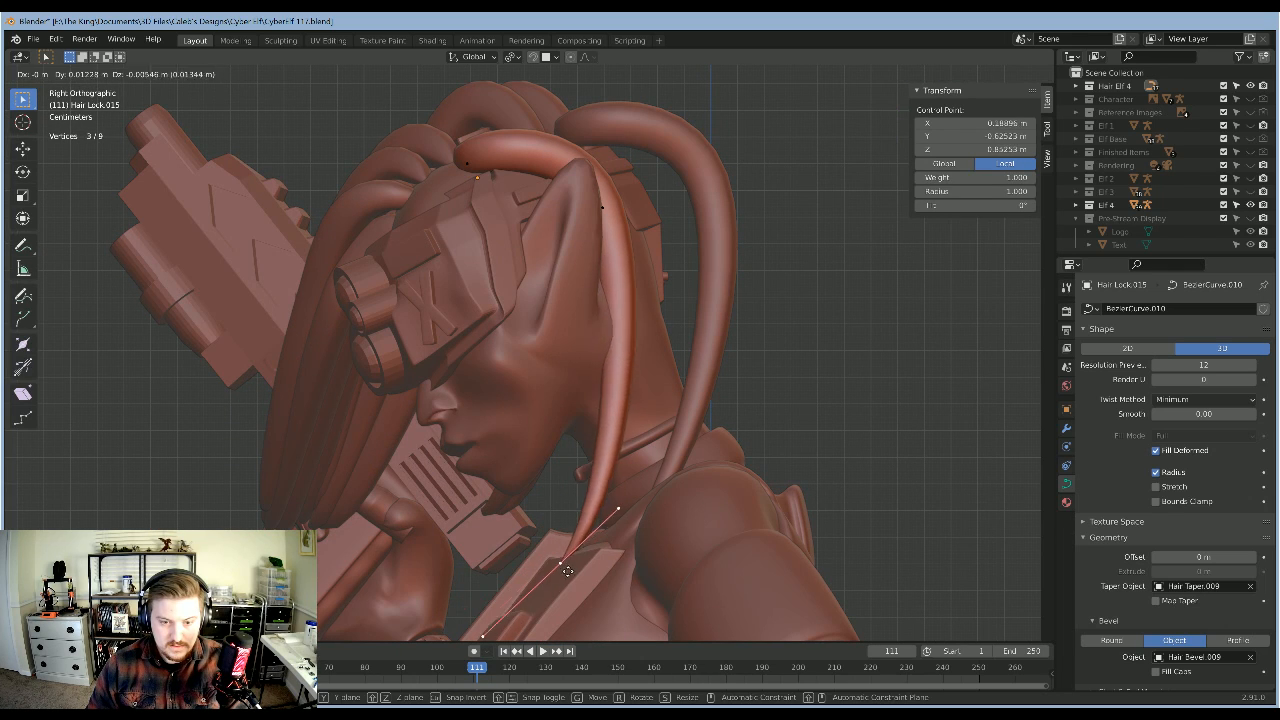
pyautogui.click(706, 537)
# Step: Select the duplicated lock behind it, Hair Lock.016, and move it sideways across the back of the head from a rear view
pyautogui.moveTo(700, 160); pyautogui.dragTo(751, 256, button='middle')
pyautogui.click(622, 120)
pyautogui.press('Tab')
pyautogui.click(720, 305)
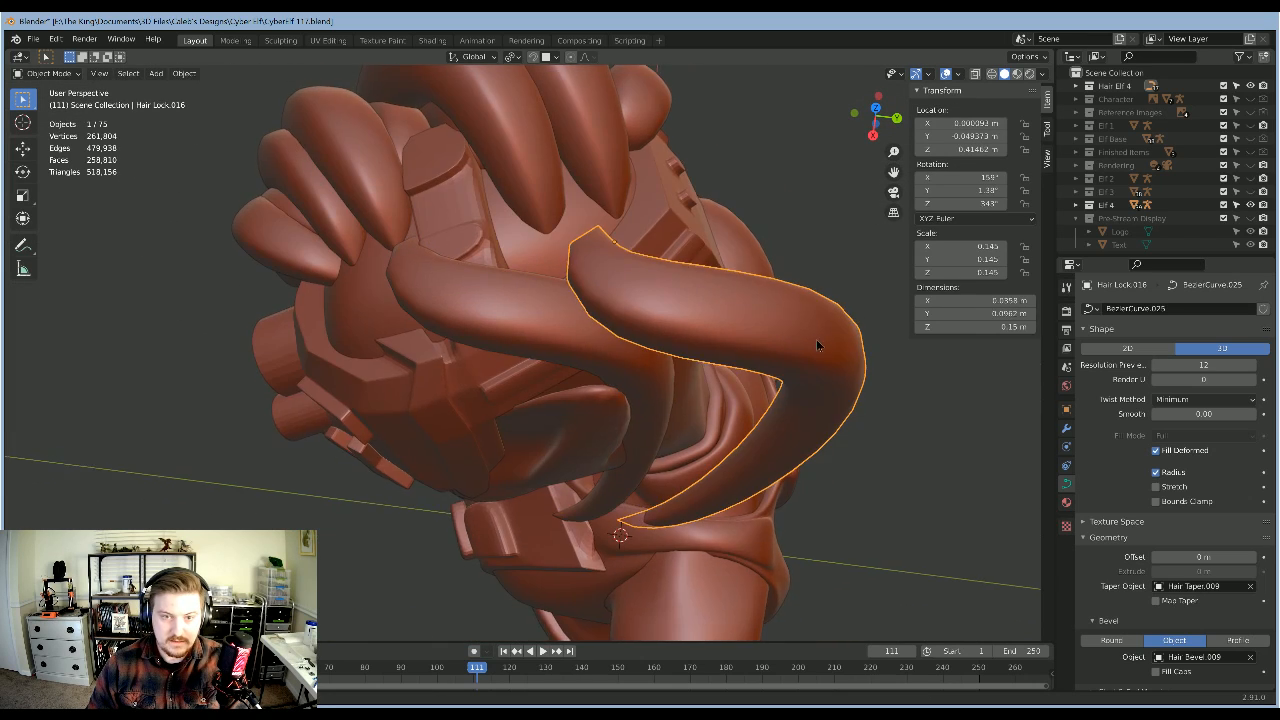
pyautogui.moveTo(817, 345); pyautogui.dragTo(639, 213, button='middle')
pyautogui.press('g')
pyautogui.click(539, 428)
# Step: Reposition the root control point of Hair Lock.016 at the crown and rotate its handle about -27°, tucking the root under the neighbouring locks
pyautogui.press('Tab')
pyautogui.press('g')
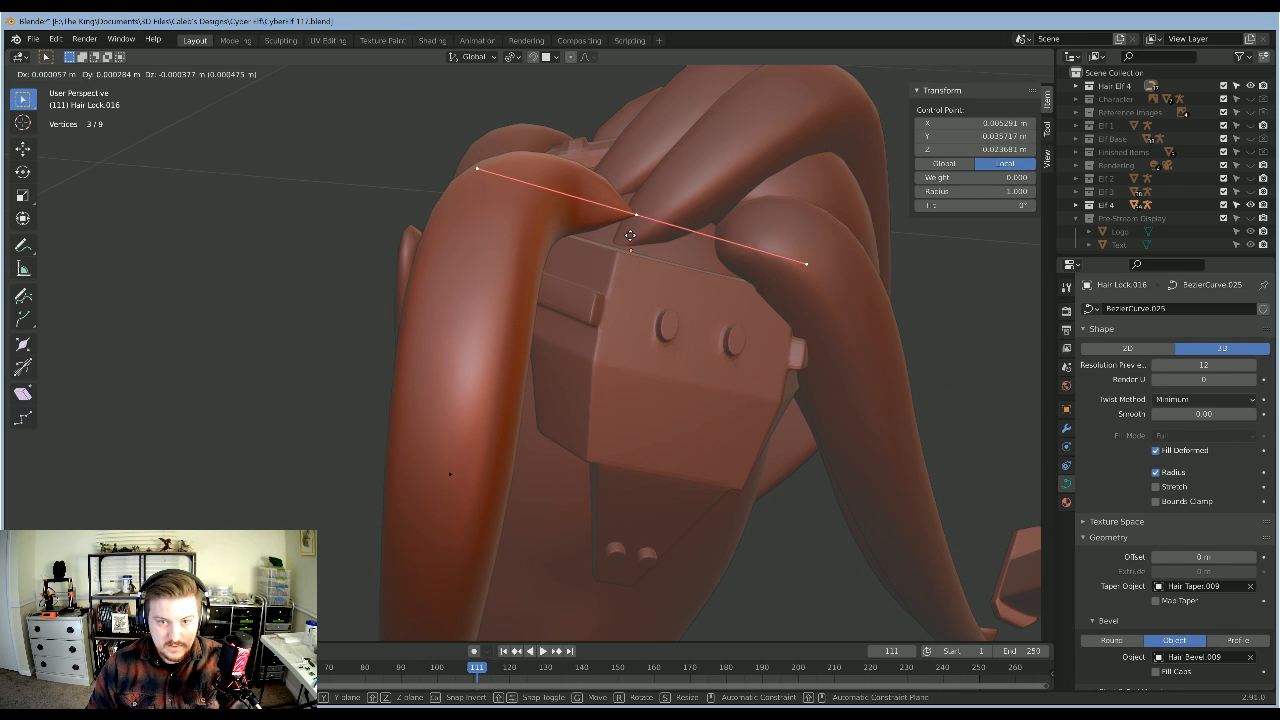
pyautogui.click(632, 245)
pyautogui.press('r')
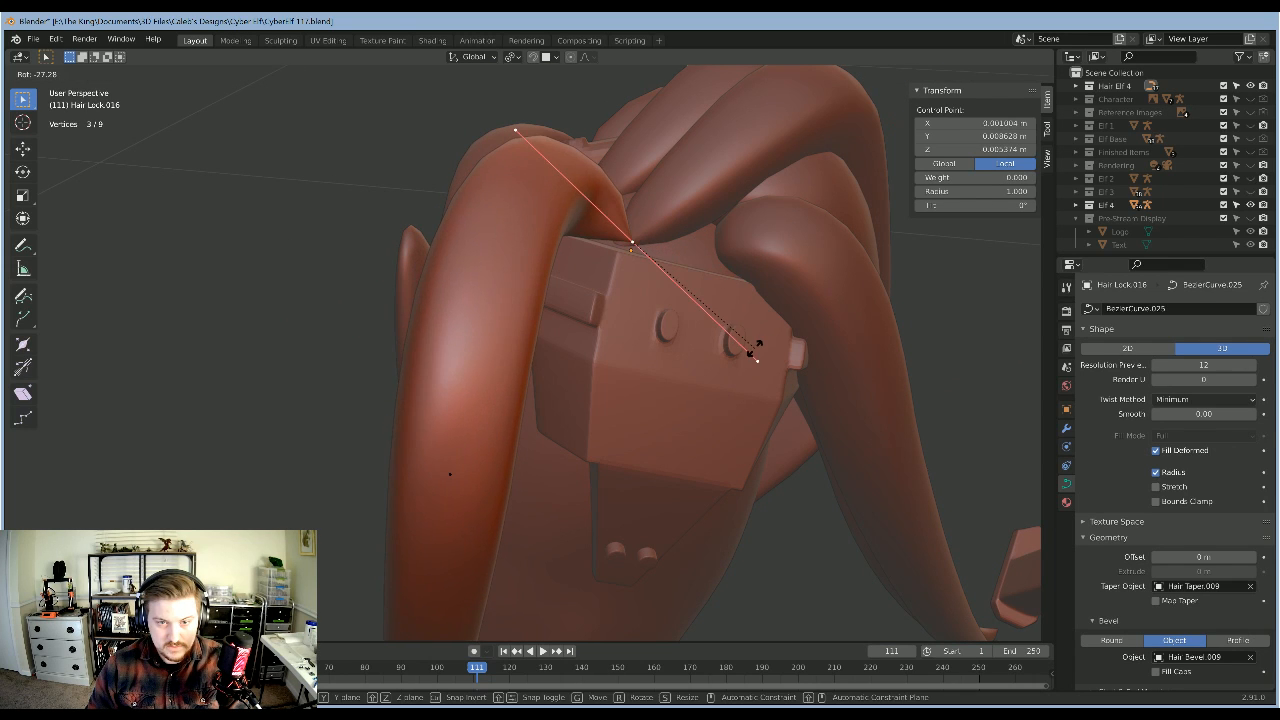
pyautogui.click(755, 352)
pyautogui.moveTo(755, 352); pyautogui.dragTo(720, 390, button='middle')
pyautogui.press('g')
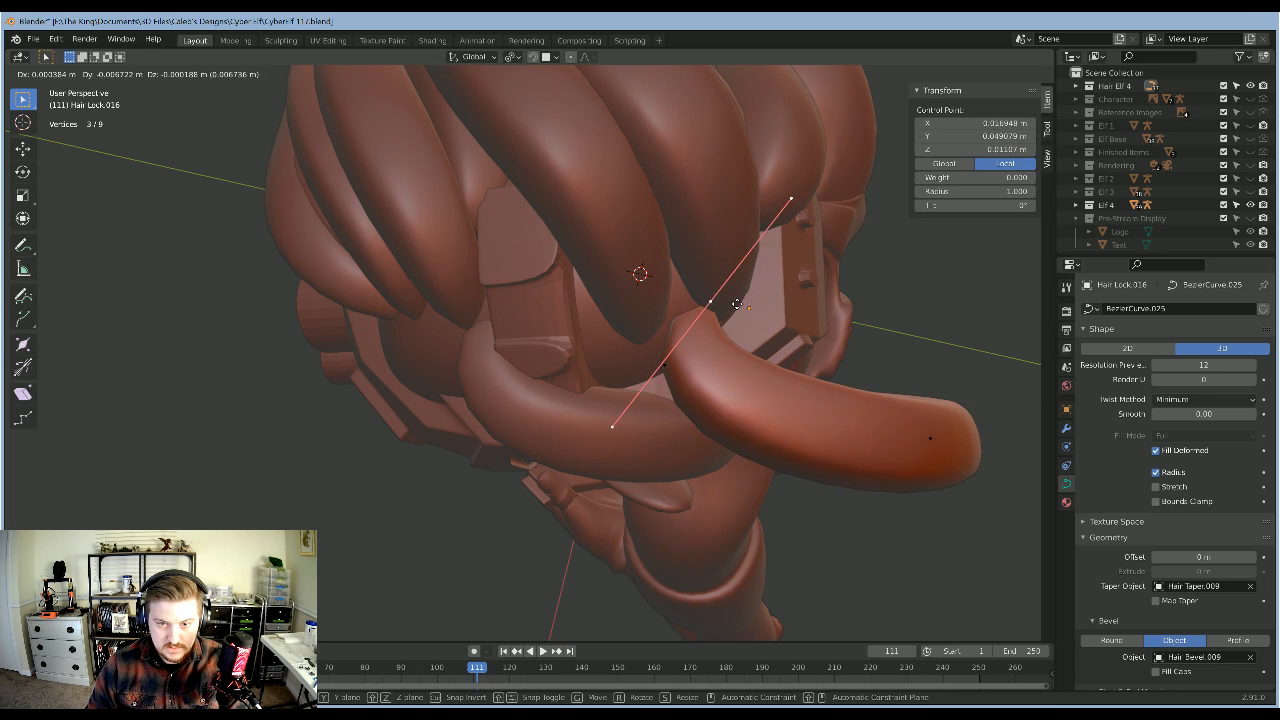
pyautogui.click(730, 300)
# Step: Move the middle control point of Hair Lock.016 forward and down in the right side view, closer to the back of the head
pyautogui.moveTo(850, 325); pyautogui.dragTo(843, 261, button='middle')
pyautogui.moveTo(855, 308); pyautogui.dragTo(831, 286, button='middle')
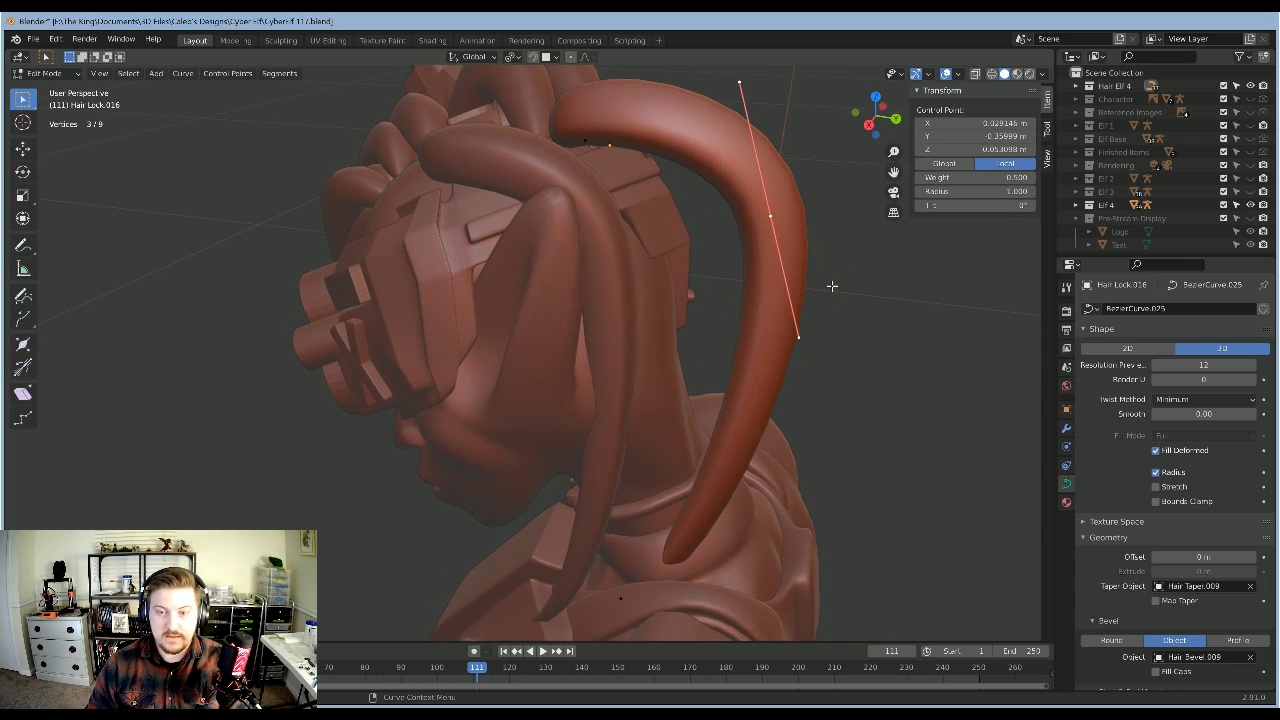
pyautogui.press('KP_3')
pyautogui.keyDown('shift'); pyautogui.moveTo(818, 212); pyautogui.dragTo(793, 337, button='middle'); pyautogui.keyUp('shift')
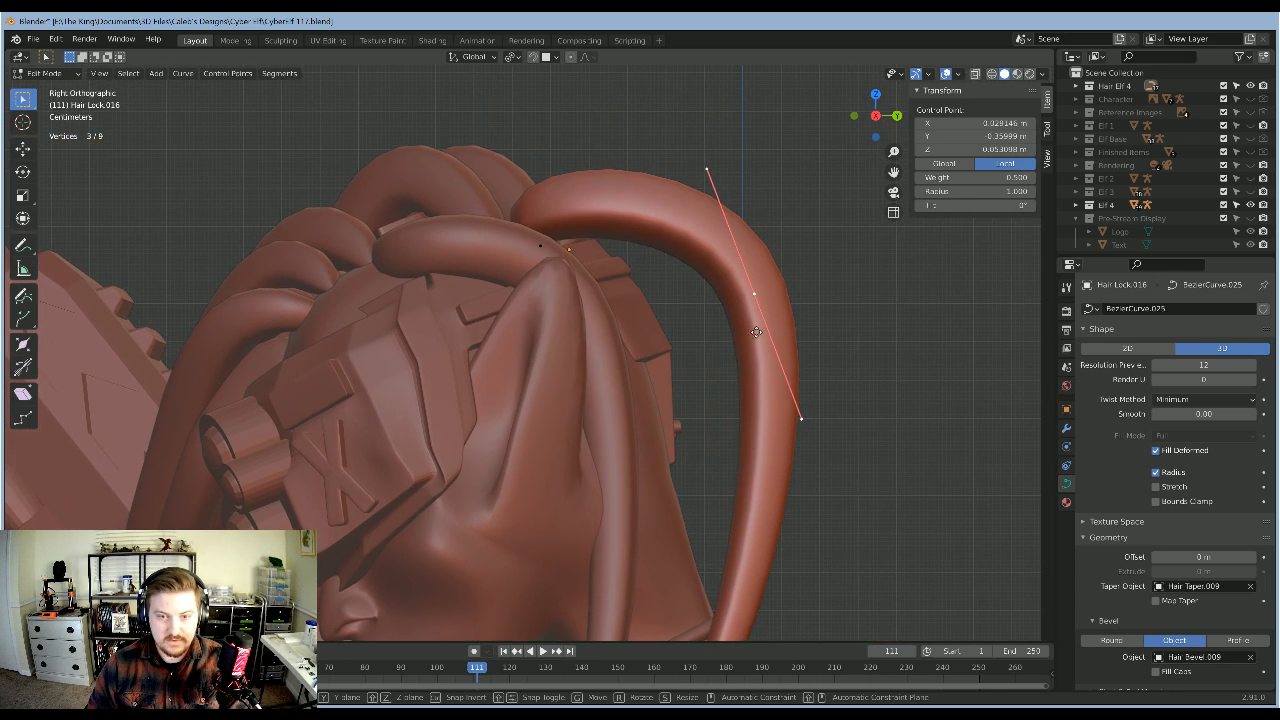
pyautogui.click(698, 369)
pyautogui.keyDown('shift'); pyautogui.moveTo(712, 560); pyautogui.dragTo(710, 409, button='middle'); pyautogui.keyUp('shift')
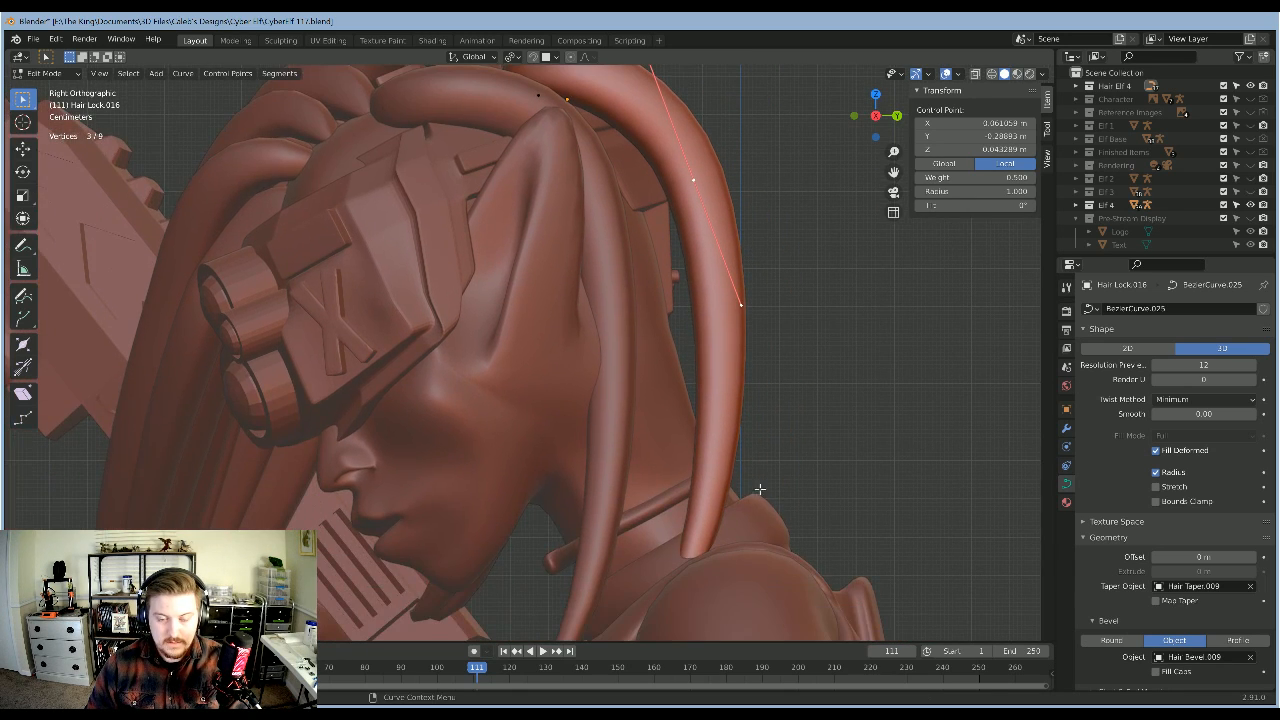
# Step: Move the tip control point of Hair Lock.016 forward and down over the chest, toward the neighbouring lock's tip
pyautogui.scroll(-3, 760, 489)
pyautogui.keyDown('shift'); pyautogui.moveTo(593, 541); pyautogui.dragTo(604, 482, button='middle'); pyautogui.keyUp('shift')
pyautogui.press('g')
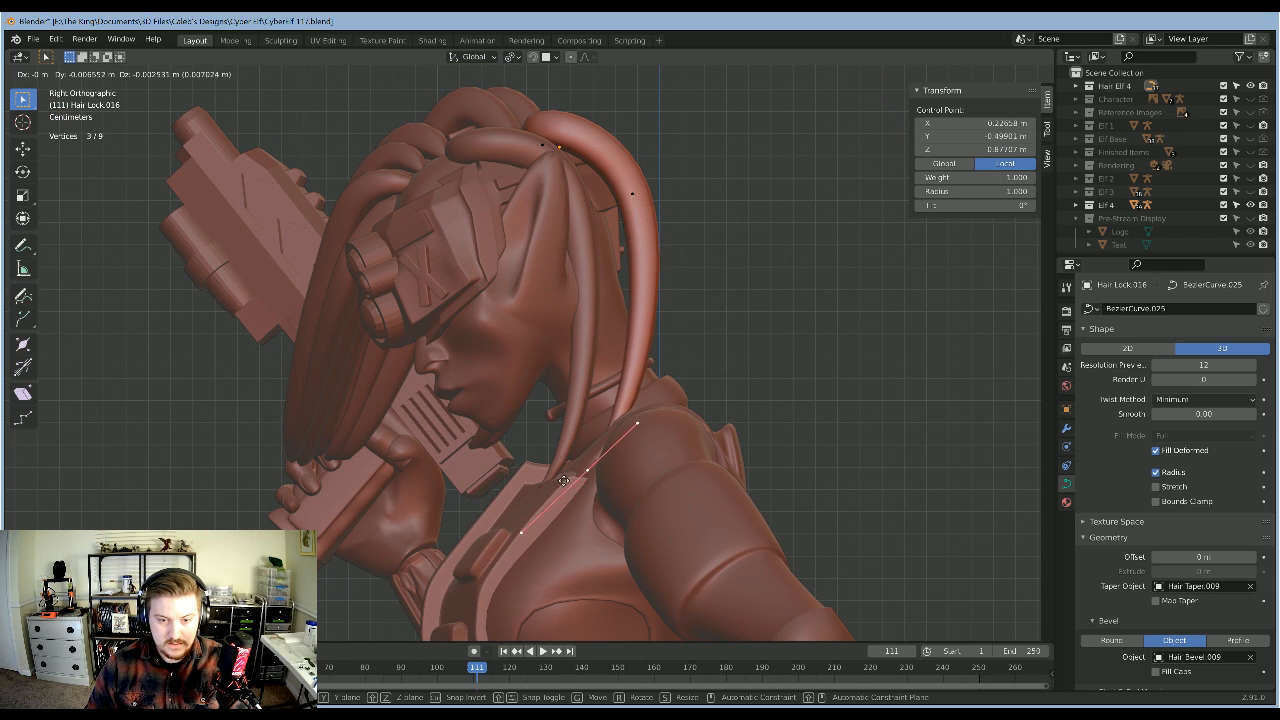
pyautogui.click(537, 500)
# Step: Angle the tip handle of Hair Lock.016 flatter, nudge the tip beside the neighbouring lock's end, and finish editing the curve
pyautogui.moveTo(537, 500); pyautogui.dragTo(622, 502, button='middle')
pyautogui.click(707, 501)
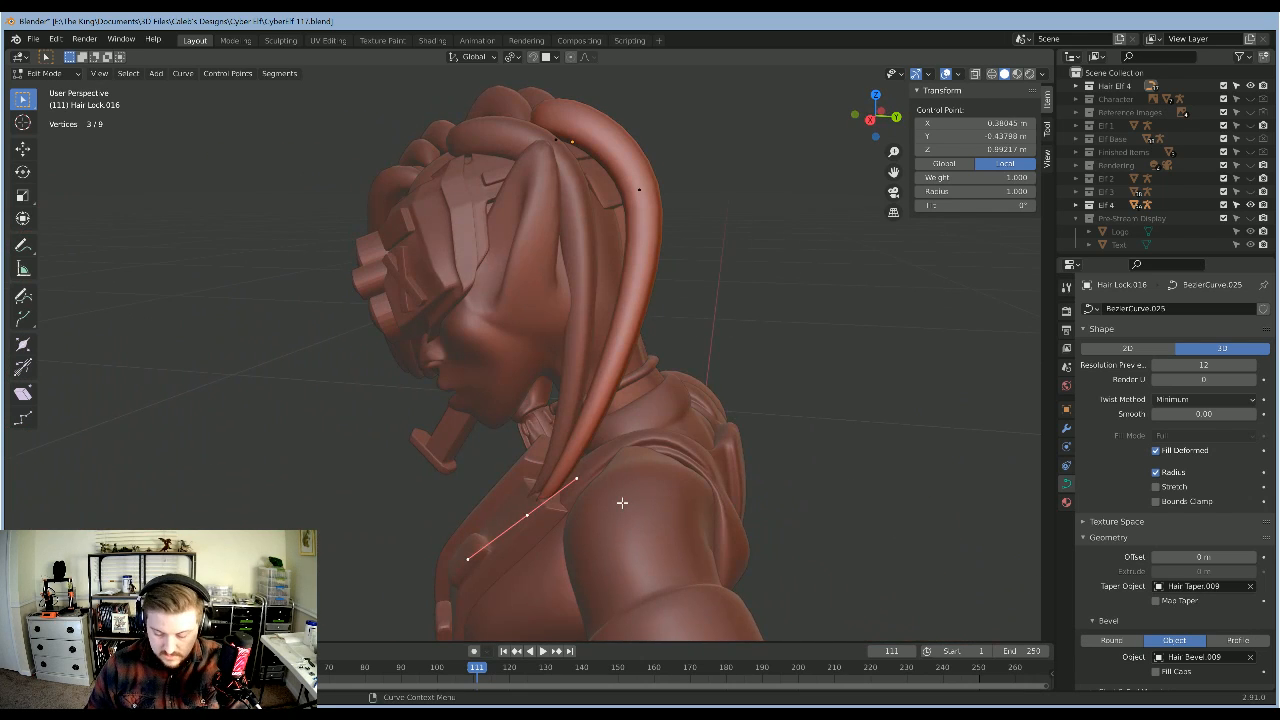
pyautogui.press('KP_3')
pyautogui.press('g')
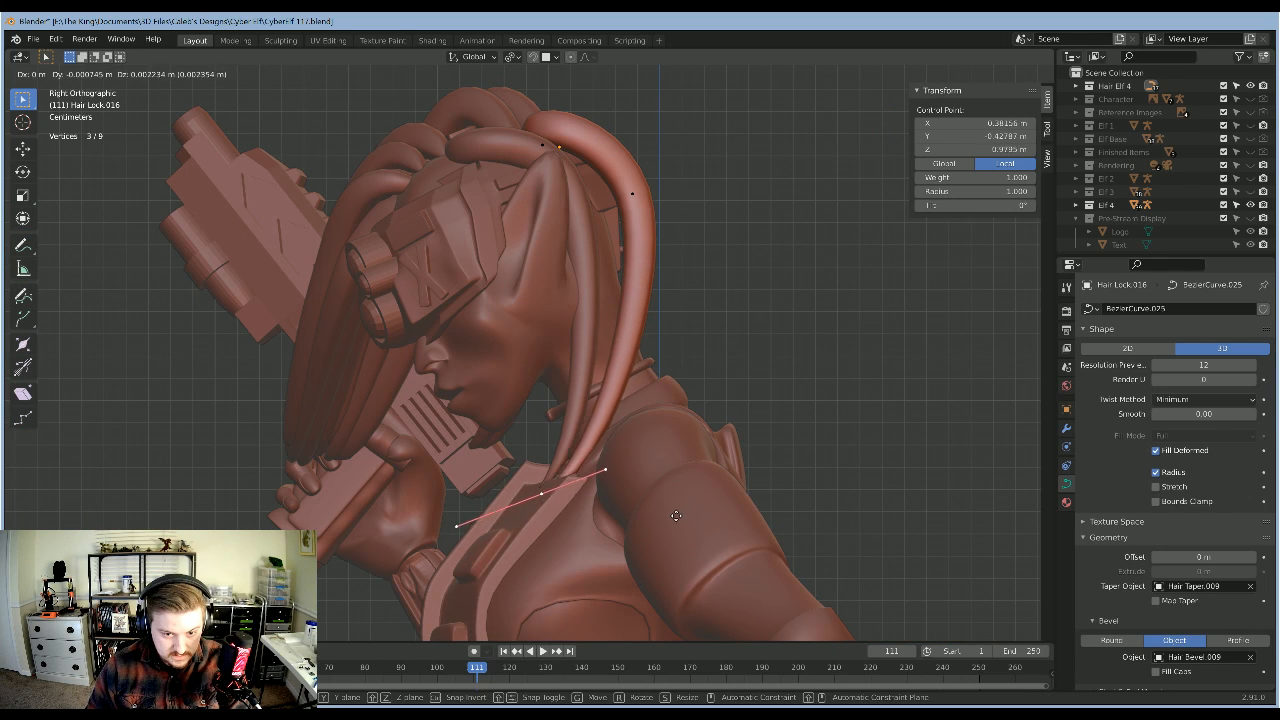
pyautogui.click(680, 513)
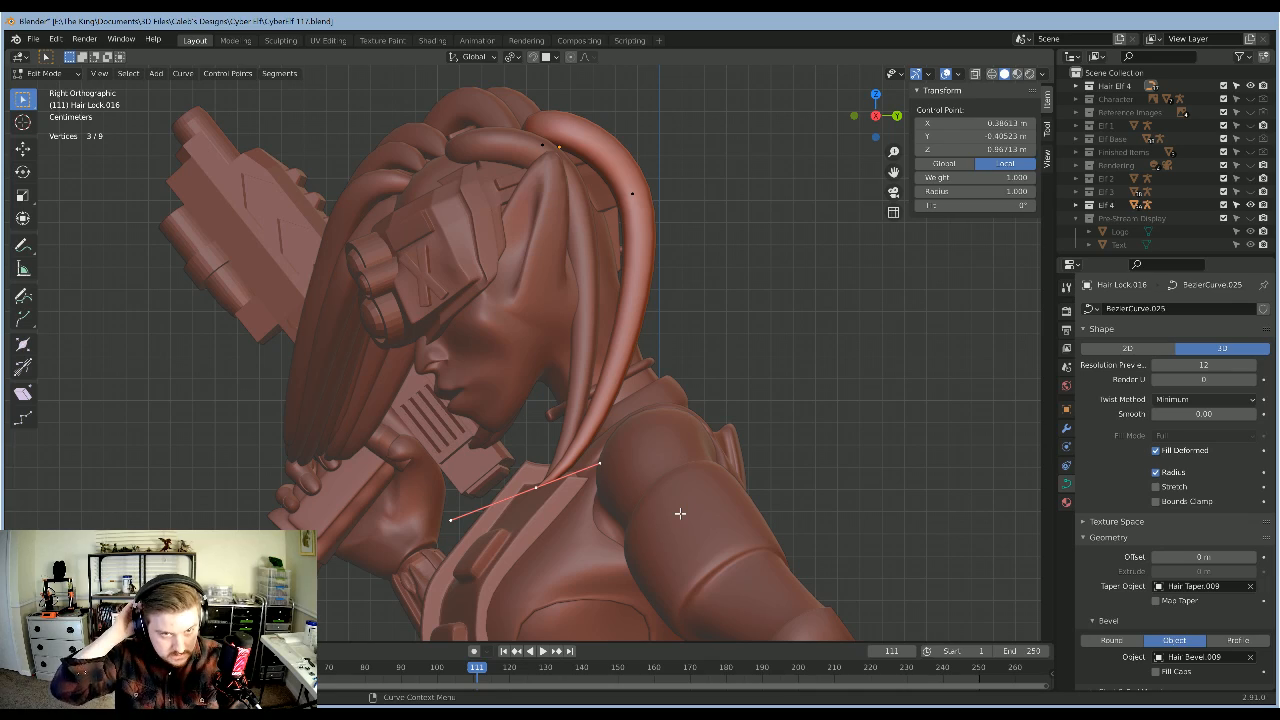
pyautogui.scroll(3, 680, 513)
pyautogui.moveTo(715, 505); pyautogui.dragTo(866, 421, button='middle')
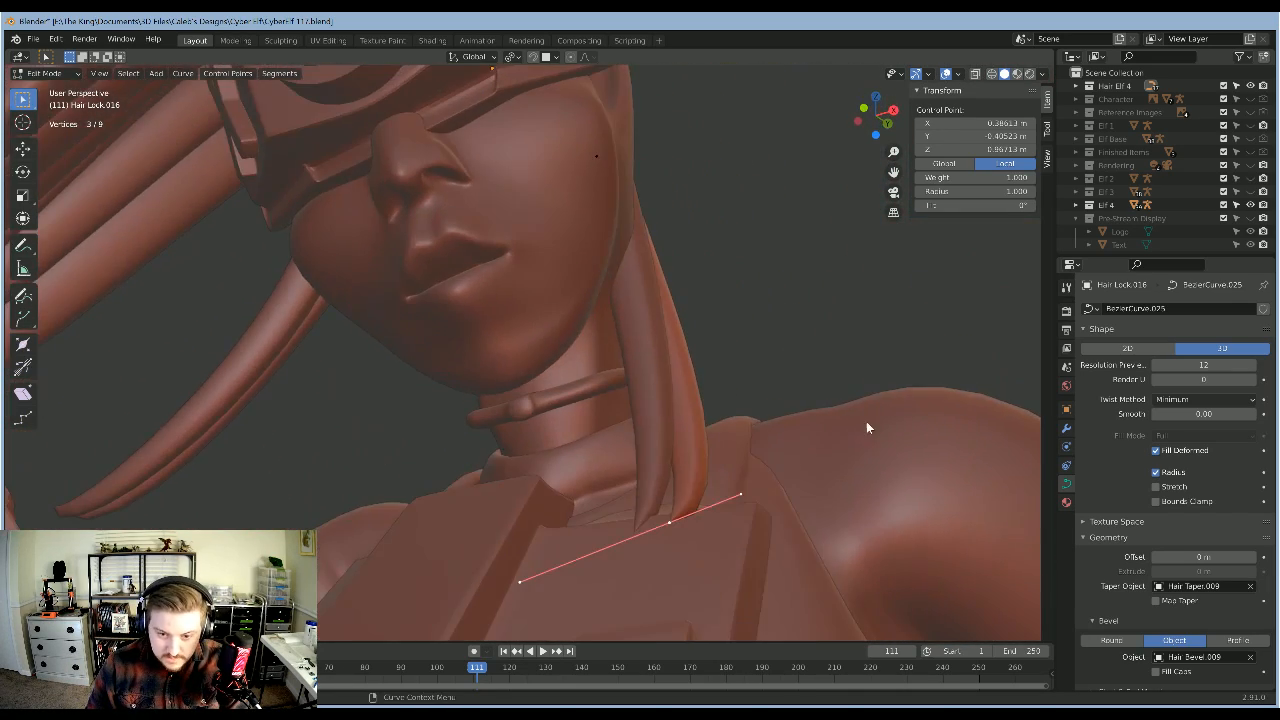
pyautogui.press('Tab')
pyautogui.scroll(-5, 785, 341)
pyautogui.moveTo(733, 360); pyautogui.dragTo(677, 380, button='middle')
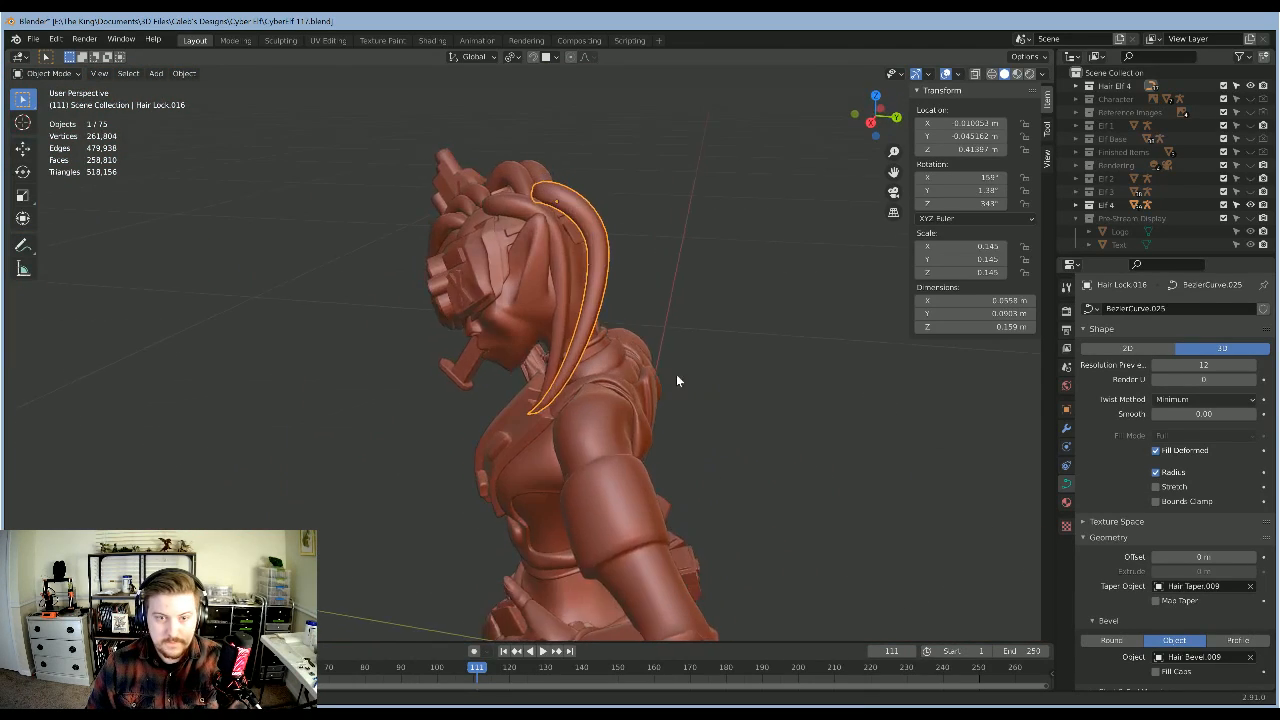
# Step: Scale Hair Lock.016 up to 0.159 while viewing the elf from the right side
pyautogui.moveTo(700, 280); pyautogui.dragTo(603, 294, button='middle')
pyautogui.click(604, 299)
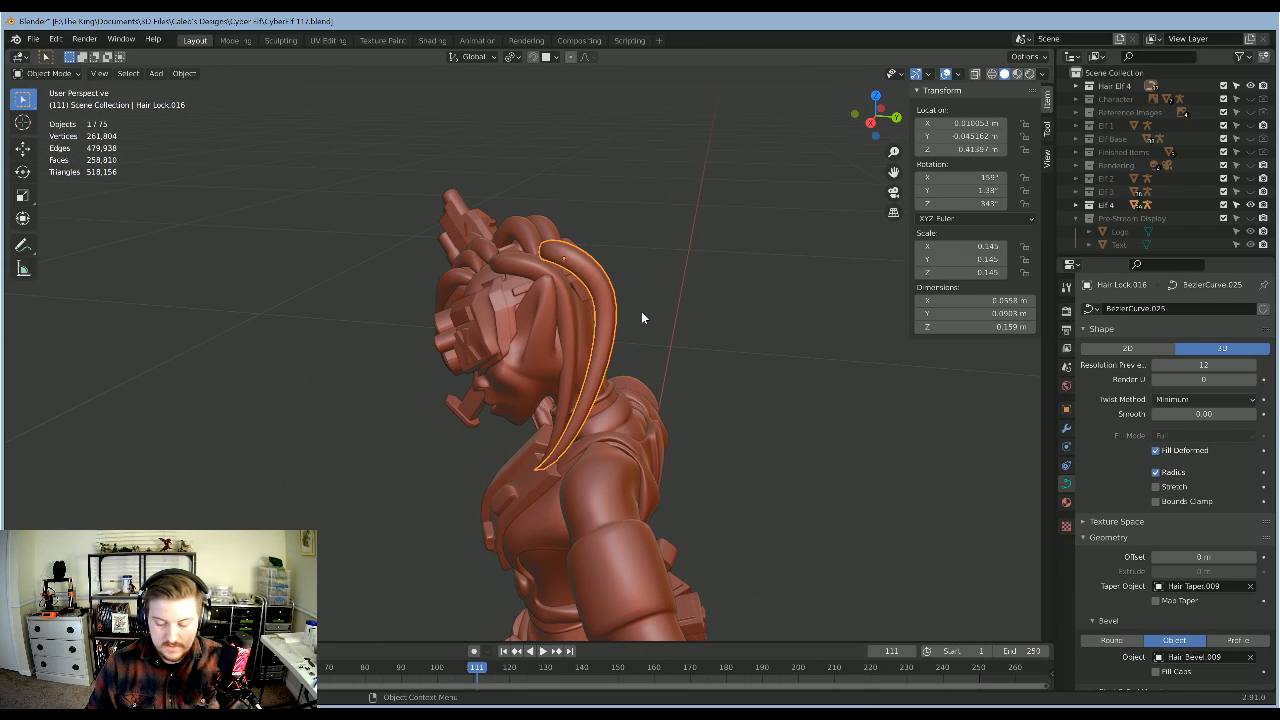
pyautogui.press('KP_3')
pyautogui.scroll(2, 690, 258)
pyautogui.press('s')
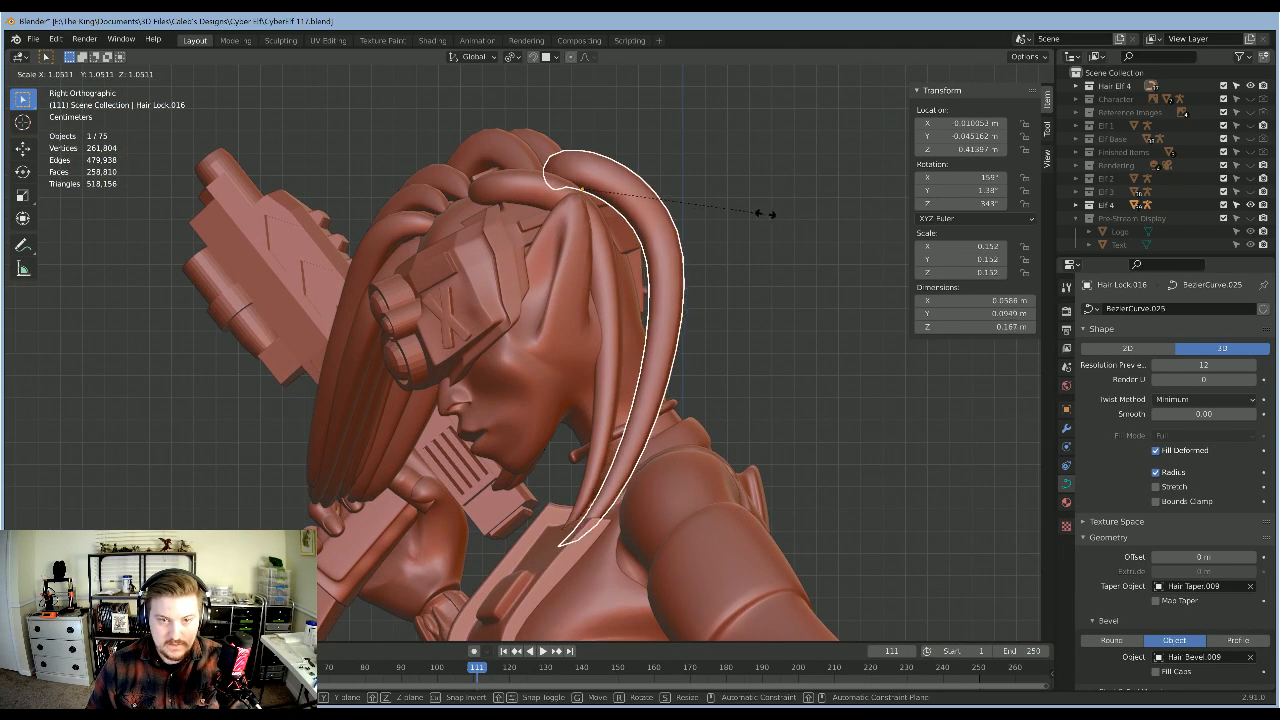
pyautogui.click(772, 215)
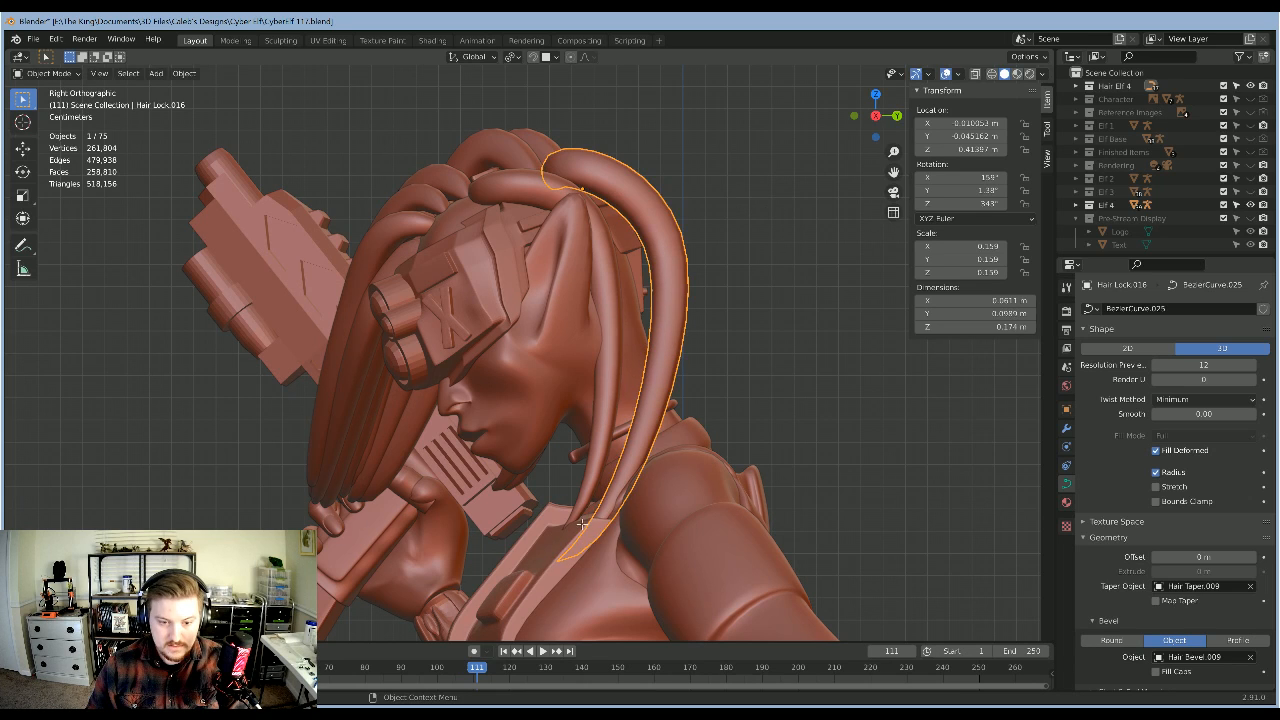
# Step: Move the tip control point of Hair Lock.016 up toward the neighbouring lock's tip on the chest and finish editing the curve
pyautogui.press('Tab')
pyautogui.click(558, 565)
pyautogui.press('g')
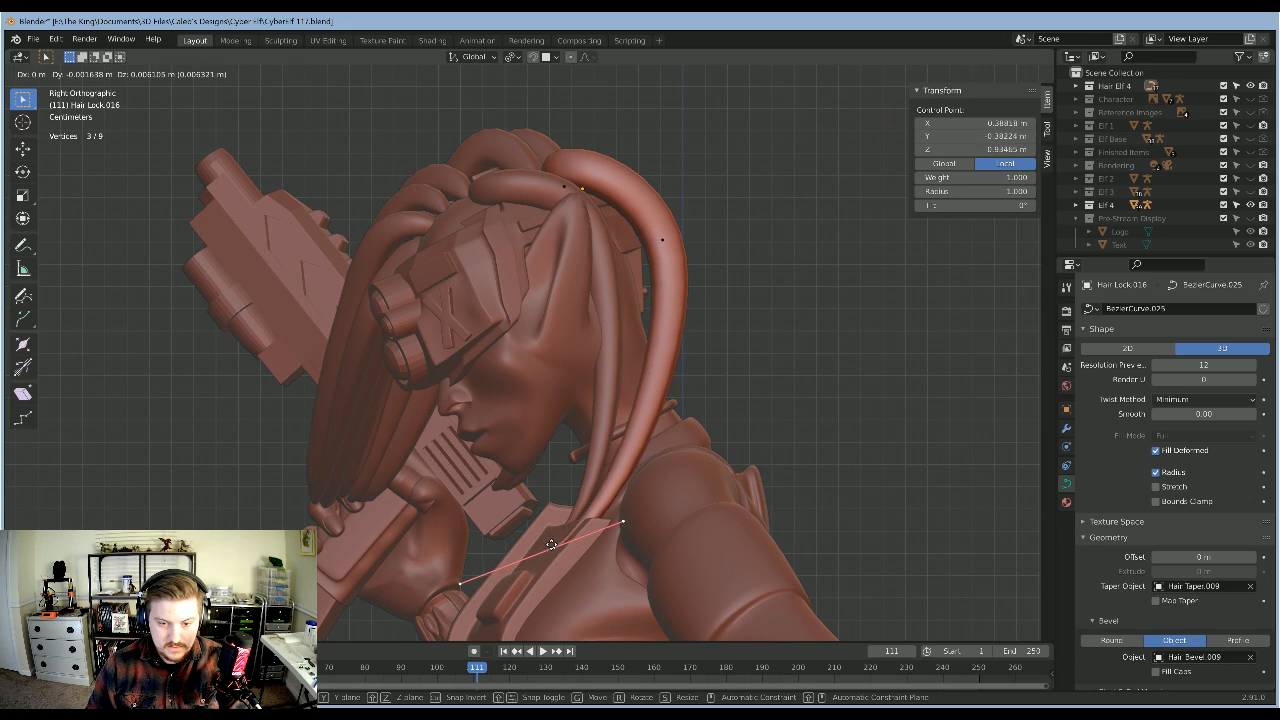
pyautogui.click(614, 509)
pyautogui.press('Tab')
# Step: Duplicate Hair Lock.016, place the copy slightly forward between the ear lock and the original, and scale it to 0.149
pyautogui.keyDown('shift'); pyautogui.moveTo(713, 334); pyautogui.dragTo(679, 414, button='middle'); pyautogui.keyUp('shift')
pyautogui.hotkey('shift', 'd')
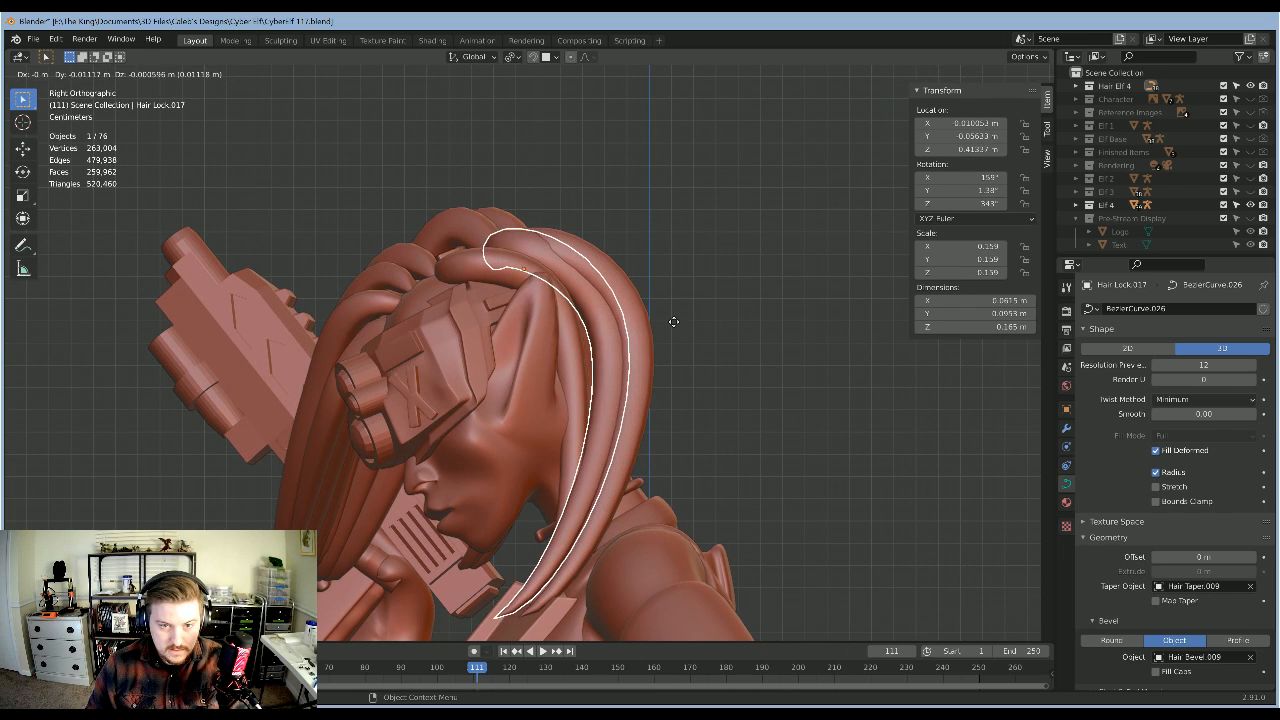
pyautogui.click(674, 321)
pyautogui.moveTo(717, 346); pyautogui.dragTo(484, 495, button='middle')
pyautogui.press('s')
pyautogui.click(741, 343)
# Step: Move the tip control point of Hair Lock.017 to lie with the neighbouring tips on the chest, finish editing and deselect it
pyautogui.press('Tab')
pyautogui.press('g')
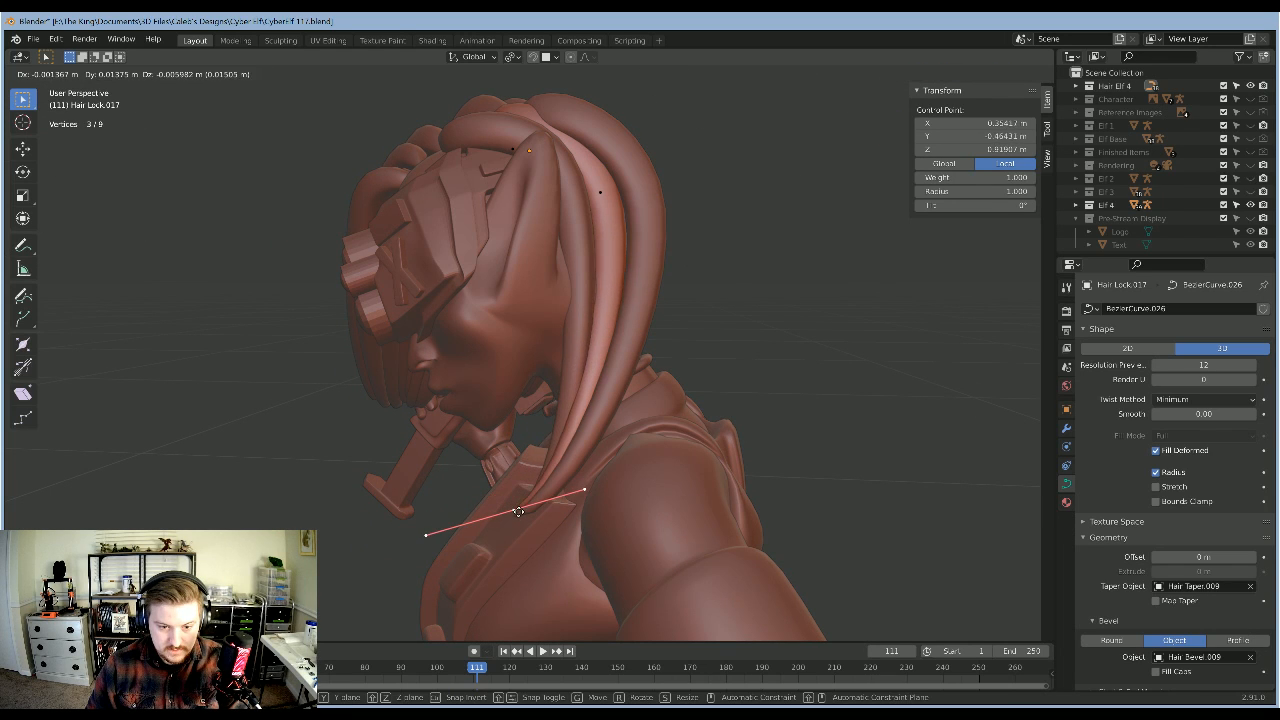
pyautogui.click(516, 509)
pyautogui.press('Tab')
pyautogui.moveTo(776, 333); pyautogui.dragTo(642, 333, button='middle')
pyautogui.click(744, 319)
# Step: Rotate the root handle of Hair Lock.016 to follow the hair's flow and move the root under the locks at the crown
pyautogui.scroll(3, 610, 338)
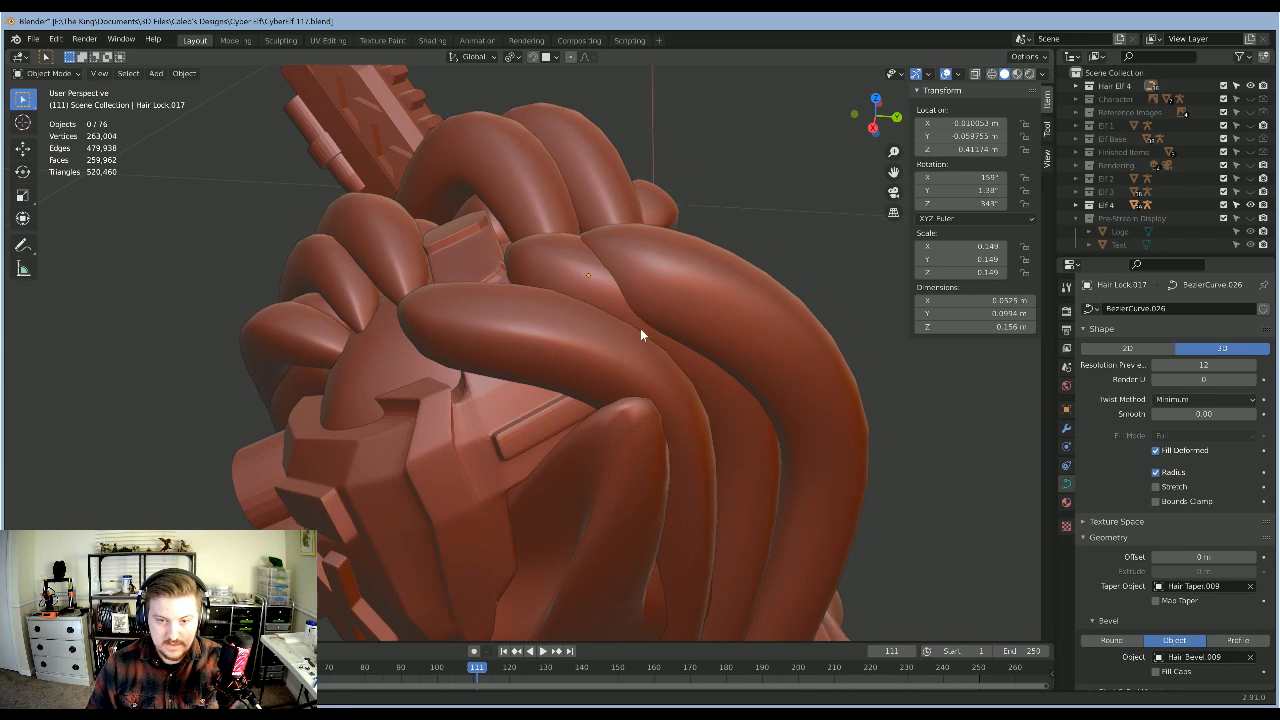
pyautogui.scroll(-3, 643, 334)
pyautogui.moveTo(691, 431); pyautogui.dragTo(490, 379, button='middle')
pyautogui.scroll(-7, 700, 388)
pyautogui.scroll(6, 577, 380)
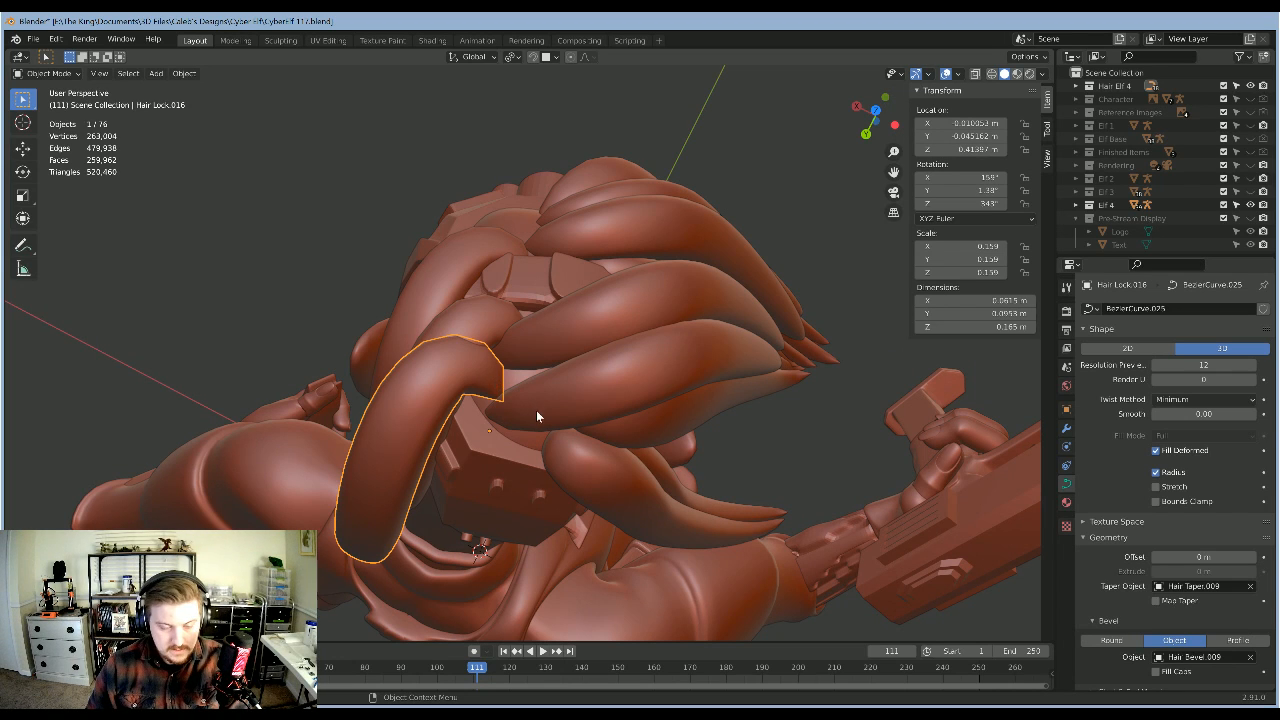
pyautogui.press('Tab')
pyautogui.press('r')
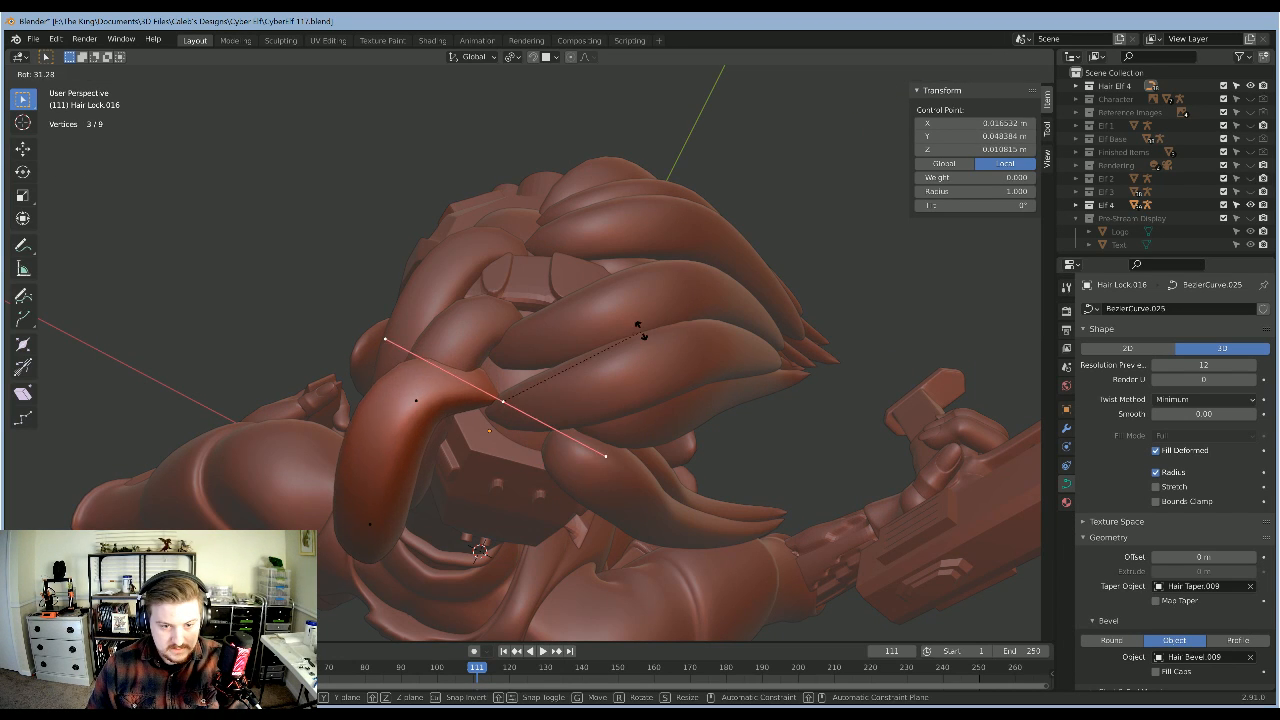
pyautogui.click(446, 201)
pyautogui.press('g')
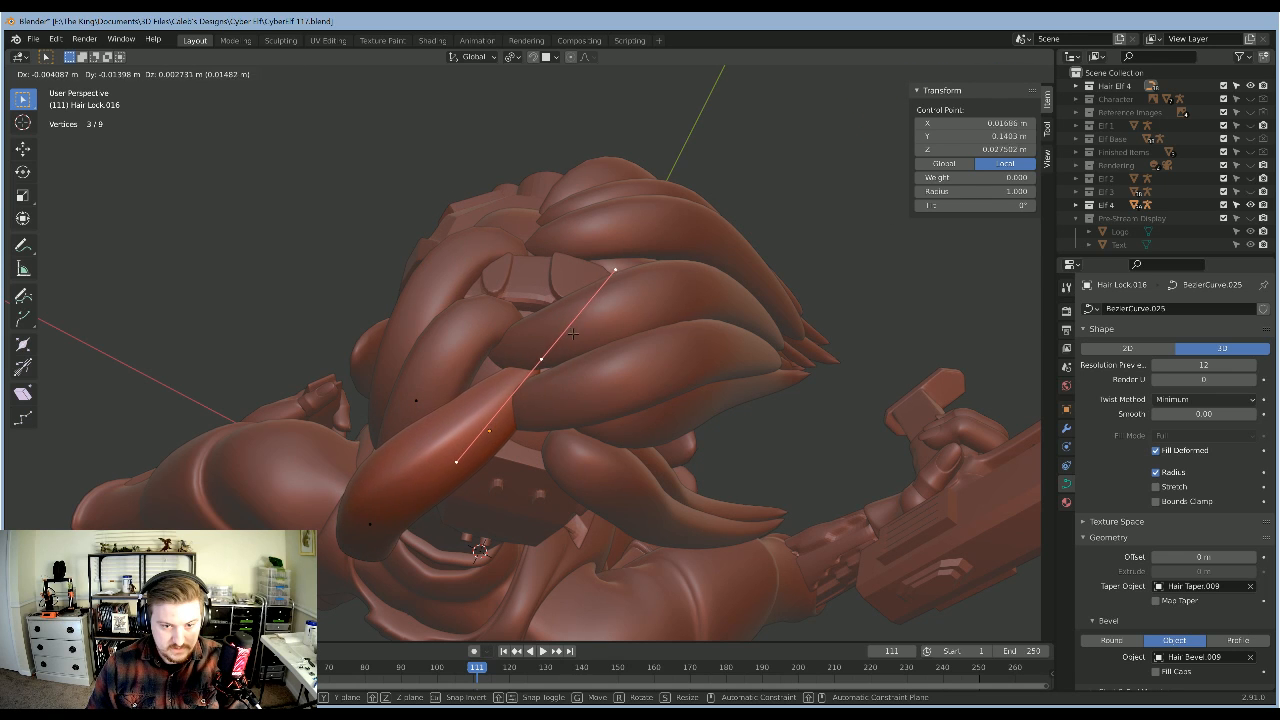
pyautogui.click(573, 334)
# Step: Move the middle control point of Hair Lock.016 upward and inward, closer to the back of the head, and finish editing
pyautogui.moveTo(573, 334); pyautogui.dragTo(392, 340, button='middle')
pyautogui.moveTo(470, 360); pyautogui.dragTo(334, 318, button='middle')
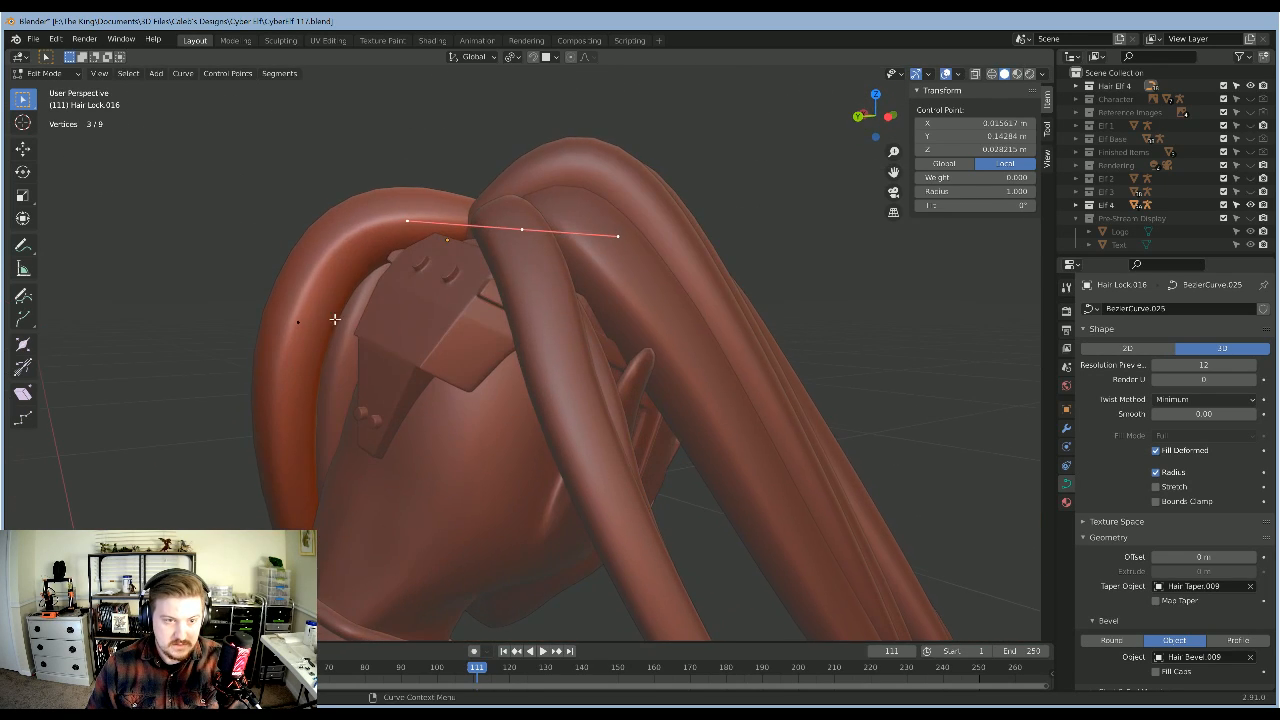
pyautogui.press('g')
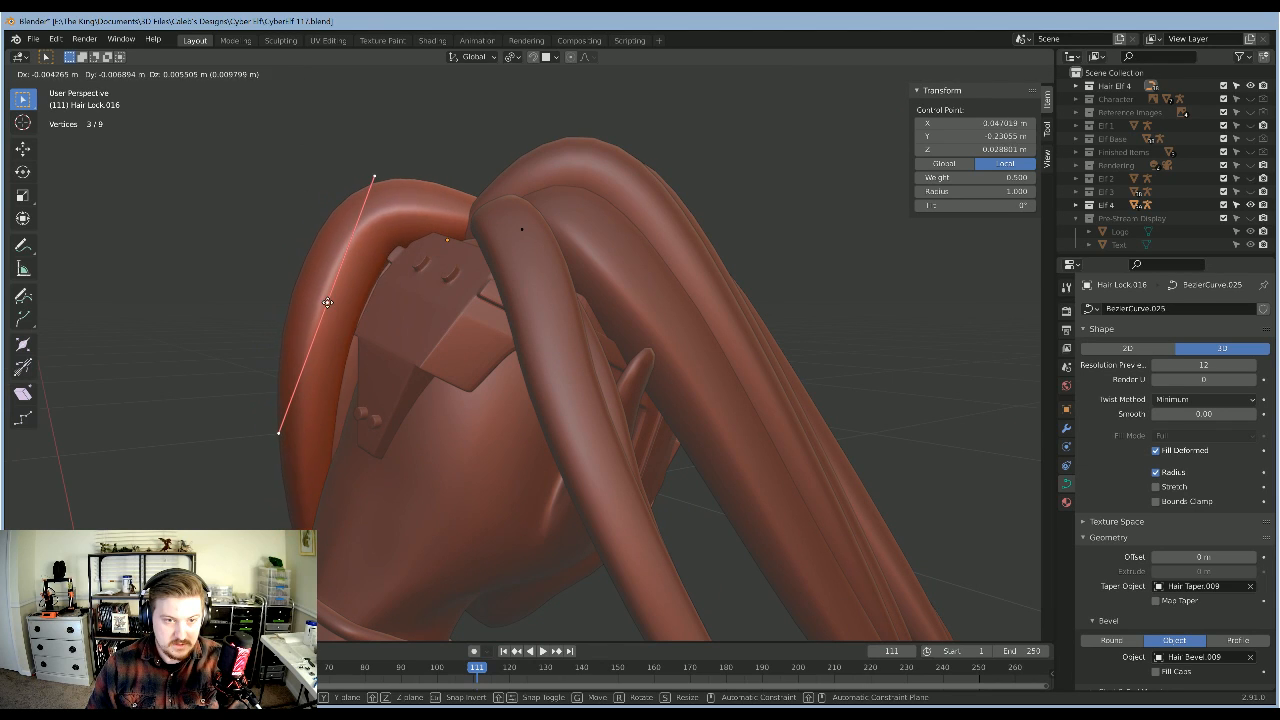
pyautogui.click(327, 307)
pyautogui.moveTo(327, 307); pyautogui.dragTo(592, 303, button='middle')
pyautogui.press('Tab')
# Step: Move the root control point of Hair Lock.003 about 0.009 m across the back of the head toward Hair Lock.016's root
pyautogui.scroll(-5, 592, 303)
pyautogui.scroll(7, 481, 374)
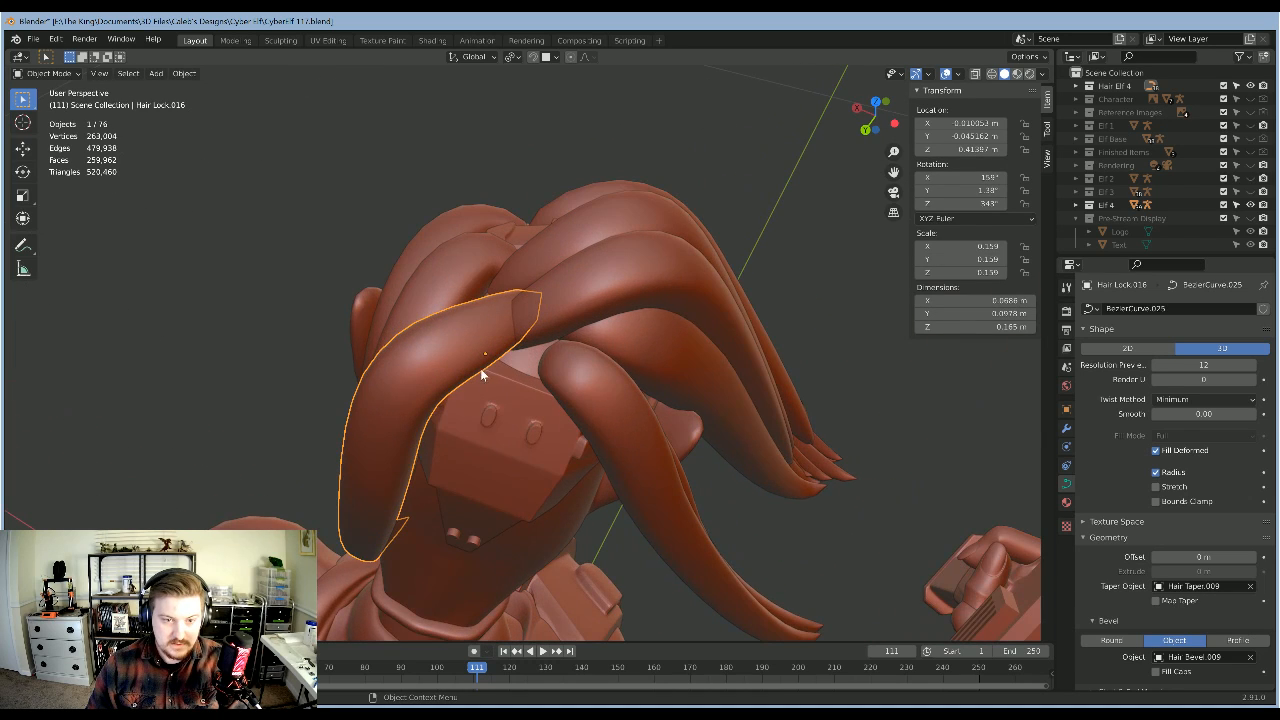
pyautogui.moveTo(453, 357); pyautogui.dragTo(558, 320, button='middle')
pyautogui.click(558, 320)
pyautogui.press('Tab')
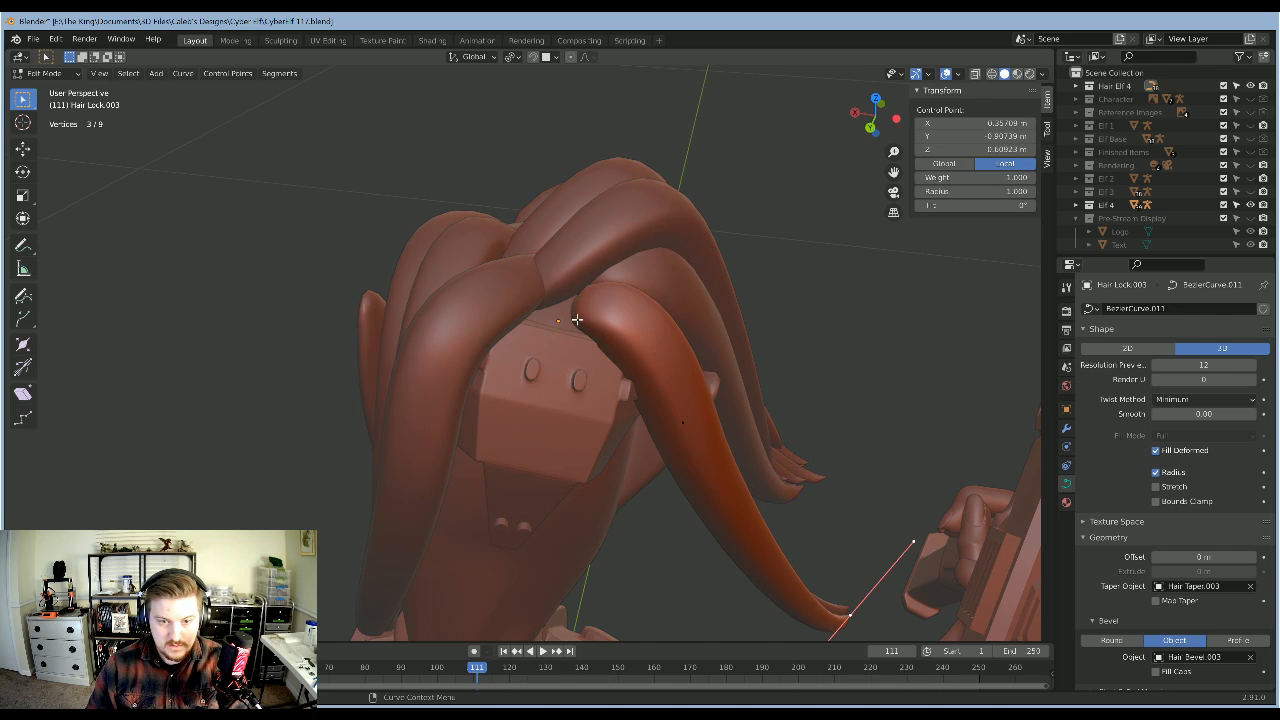
pyautogui.click(567, 318)
pyautogui.press('g')
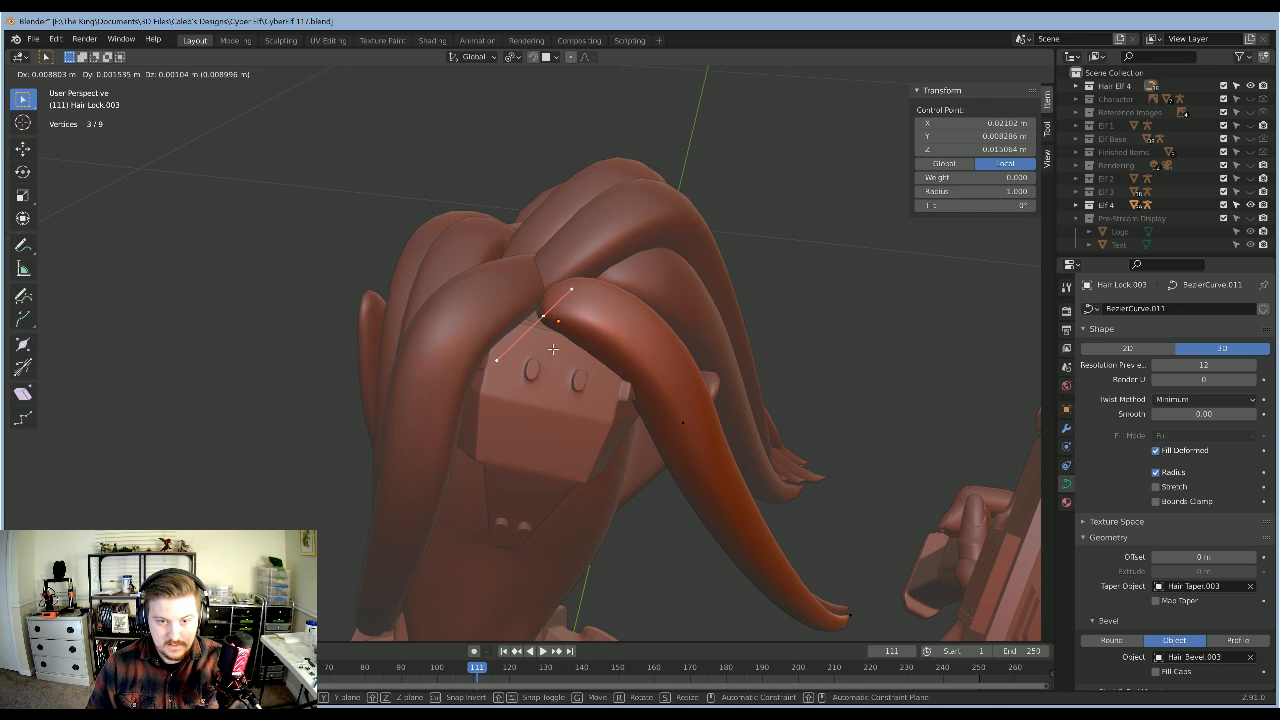
pyautogui.click(553, 349)
pyautogui.moveTo(553, 349); pyautogui.dragTo(543, 530, button='middle')
pyautogui.press('Tab')
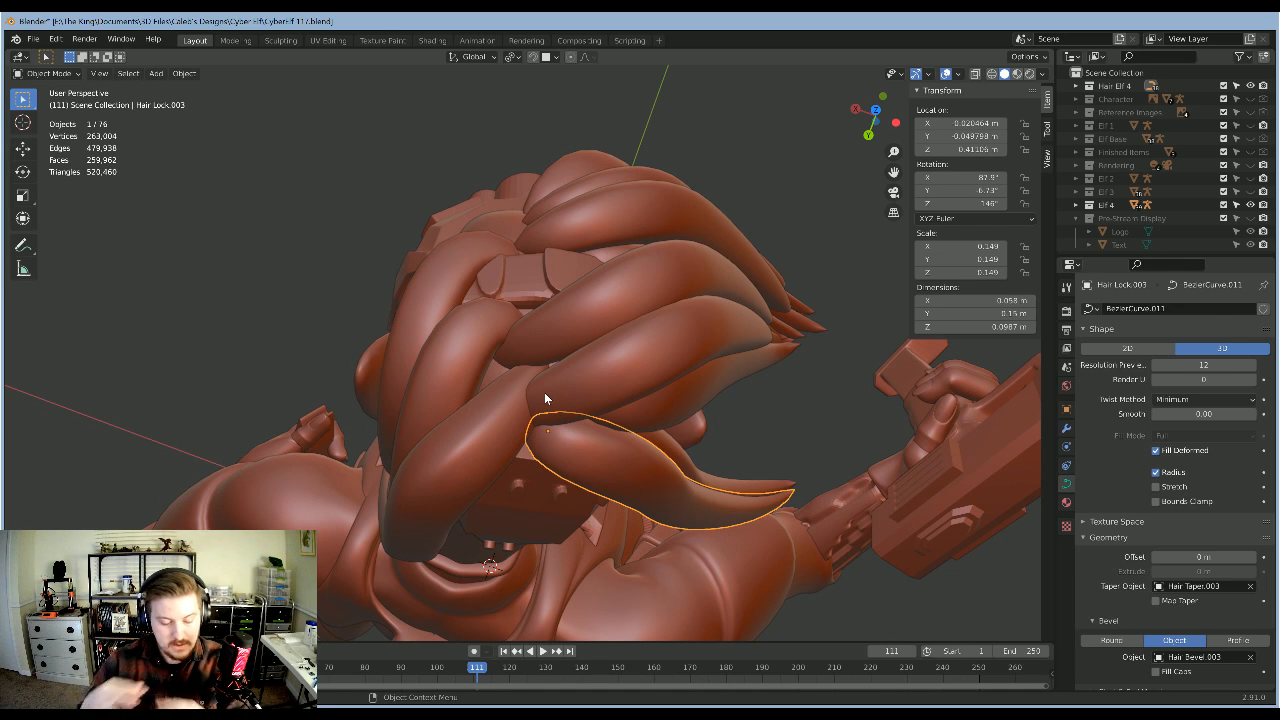
# Step: Examine the lock roots at the crown and the overall hairstyle from above, the front and the side for remaining gaps
pyautogui.moveTo(544, 395); pyautogui.dragTo(580, 350, button='middle')
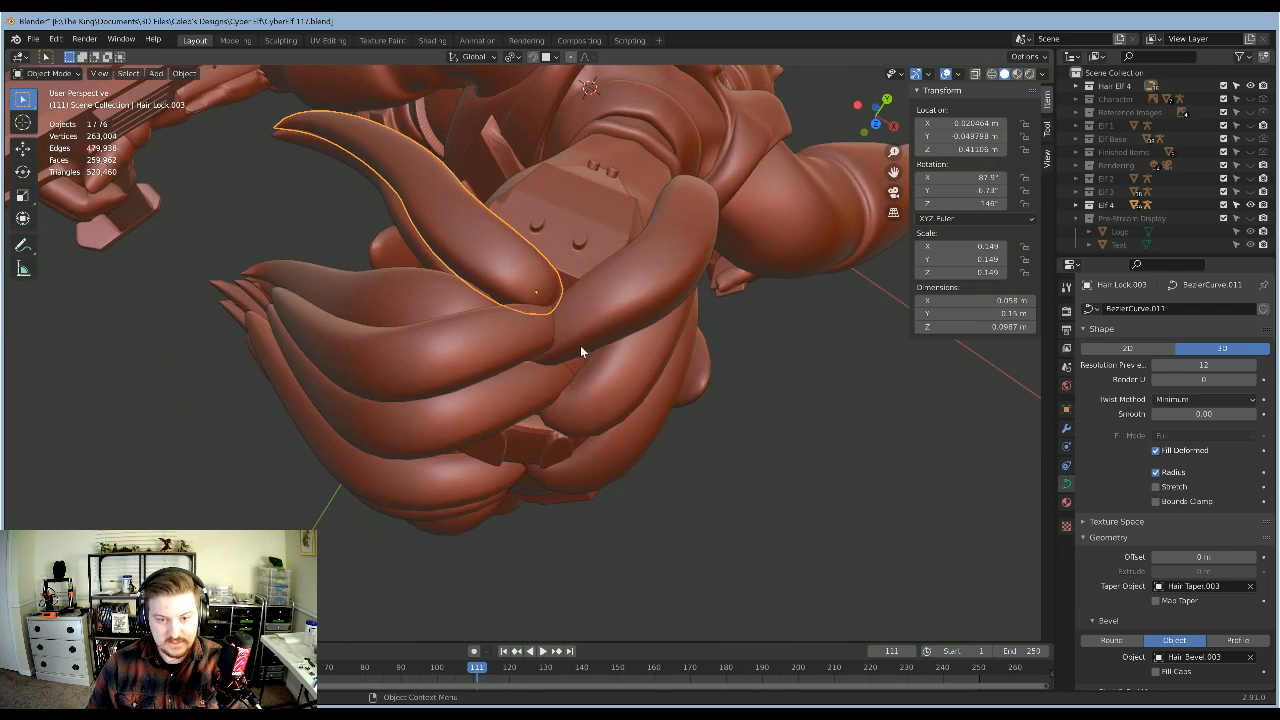
pyautogui.scroll(3, 660, 372)
pyautogui.moveTo(663, 373); pyautogui.dragTo(624, 265, button='middle')
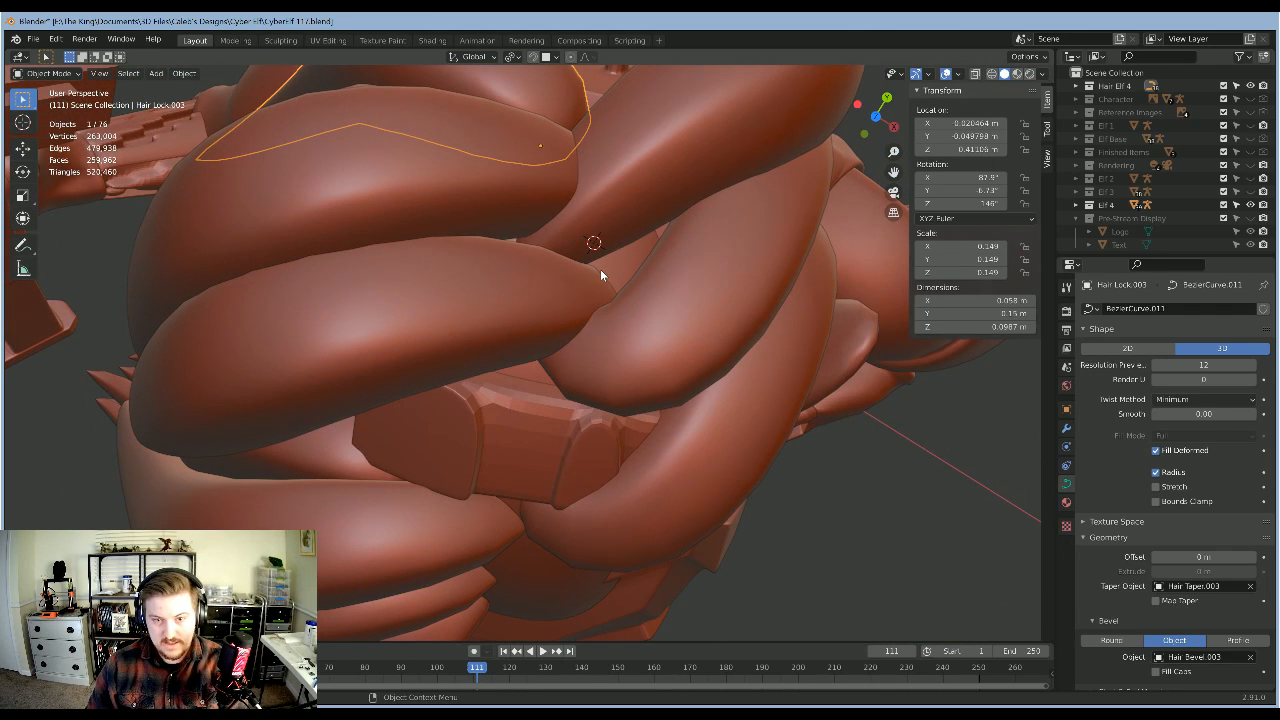
pyautogui.scroll(-2, 675, 424)
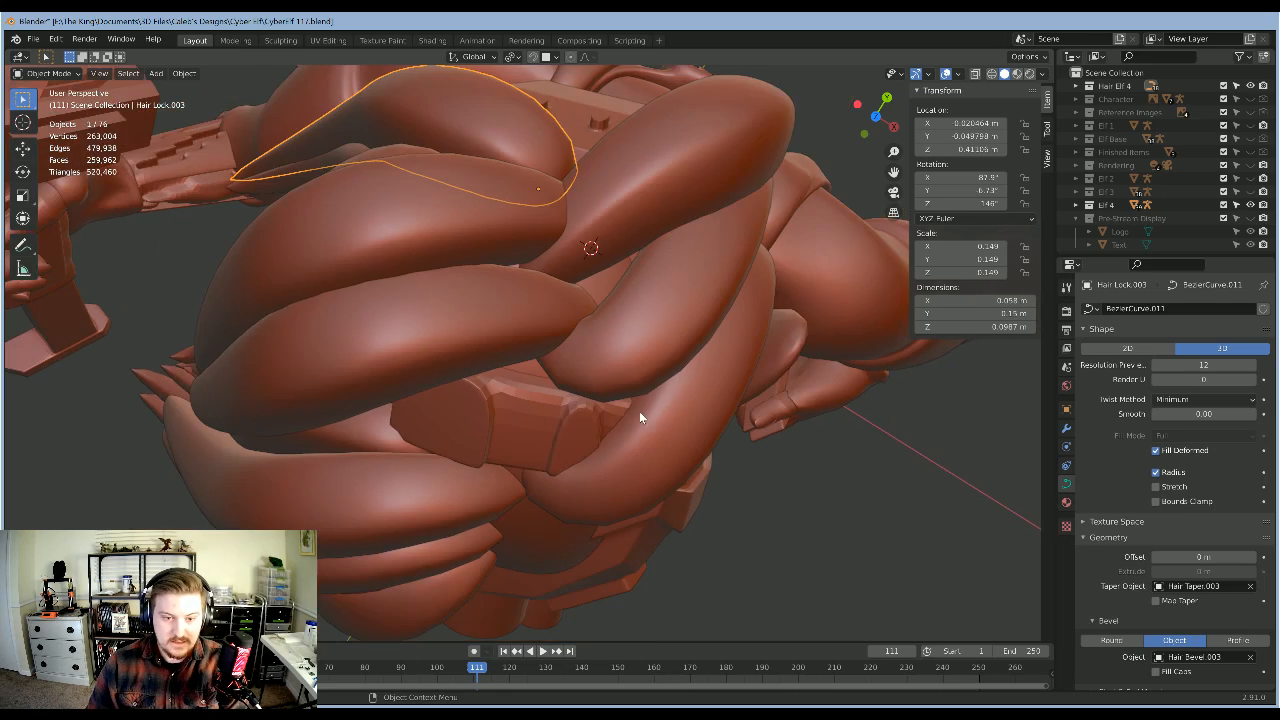
pyautogui.moveTo(639, 413); pyautogui.dragTo(659, 324, button='middle')
pyautogui.scroll(-5, 657, 355)
pyautogui.scroll(-8, 629, 374)
pyautogui.click(658, 324)
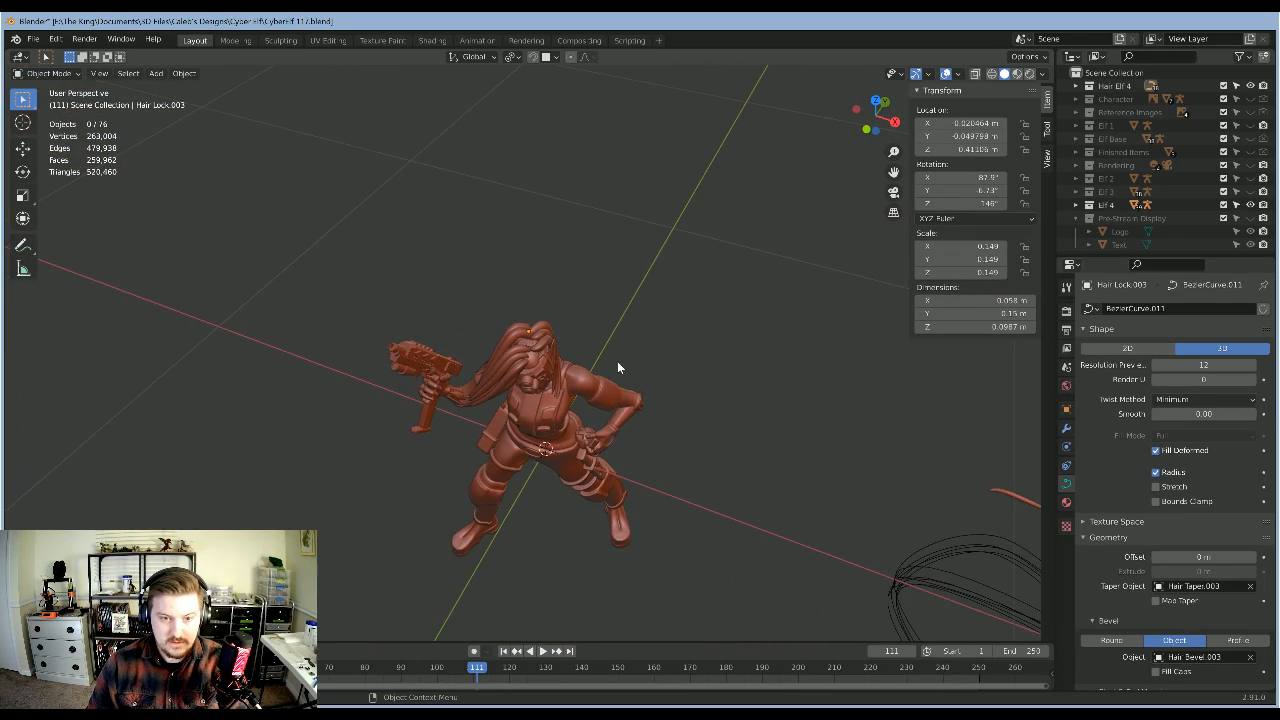
pyautogui.scroll(4, 617, 362)
pyautogui.moveTo(617, 362); pyautogui.dragTo(622, 262, button='middle')
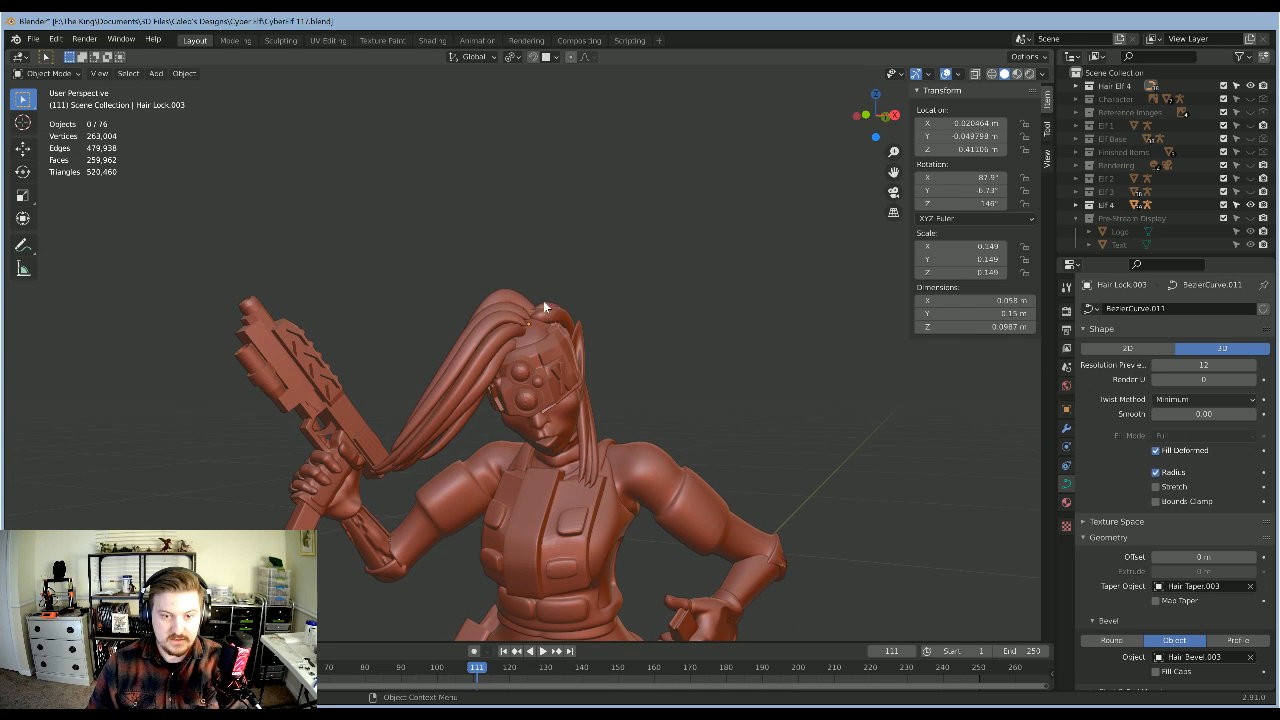
pyautogui.moveTo(508, 293); pyautogui.dragTo(706, 410, button='middle')
pyautogui.scroll(5, 680, 377)
pyautogui.scroll(-3, 686, 378)
pyautogui.scroll(-3, 520, 326)
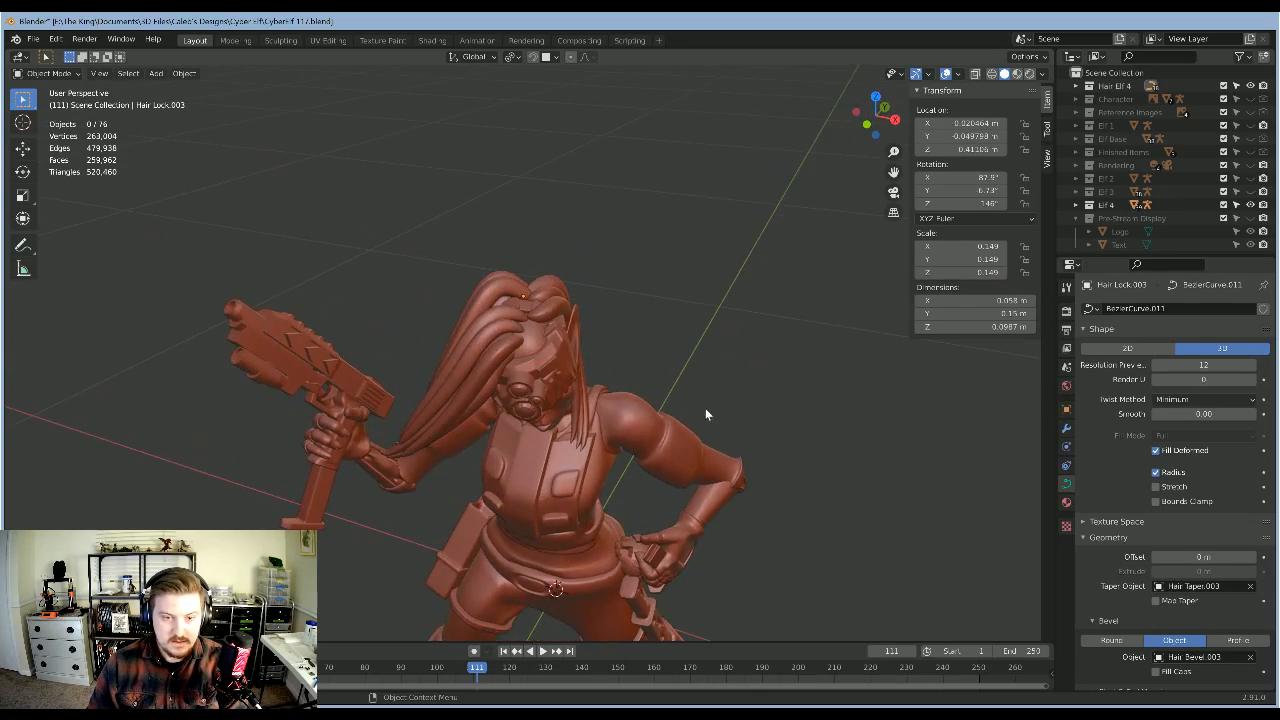
pyautogui.scroll(3, 542, 342)
pyautogui.moveTo(542, 342); pyautogui.dragTo(583, 334, button='middle')
pyautogui.moveTo(677, 357); pyautogui.dragTo(523, 325, button='middle')
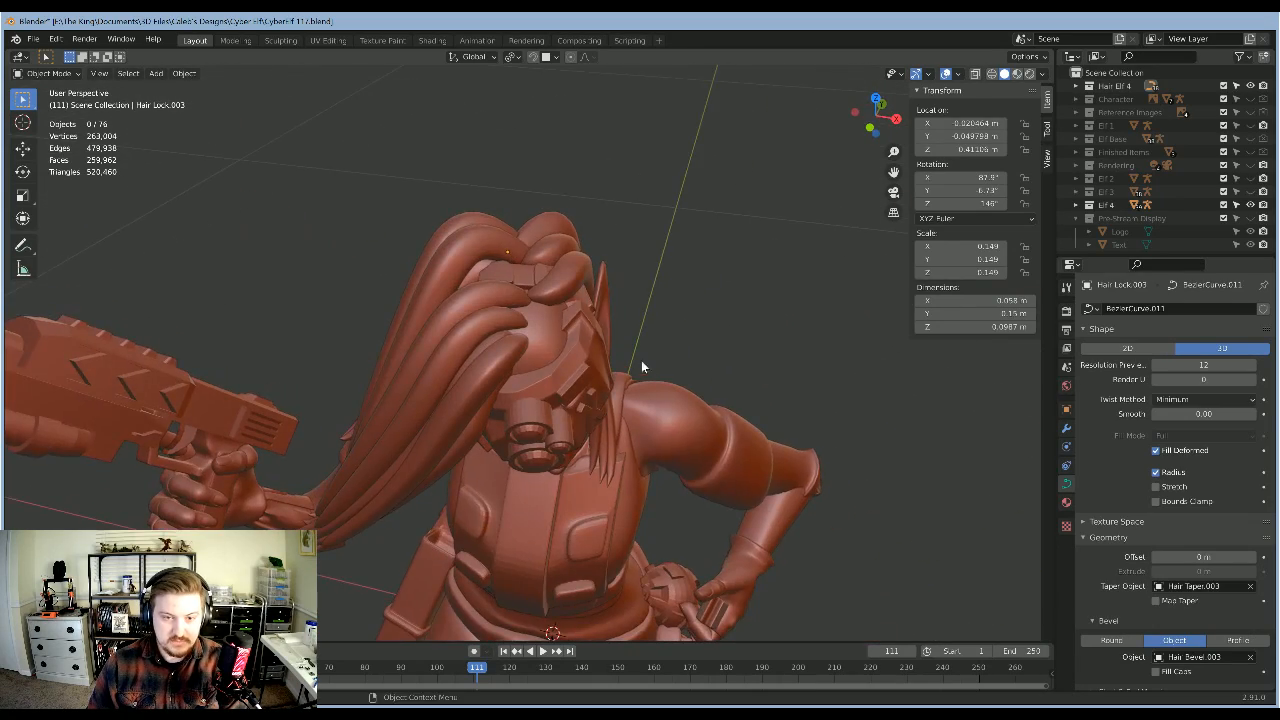
pyautogui.moveTo(642, 366); pyautogui.dragTo(503, 294, button='middle')
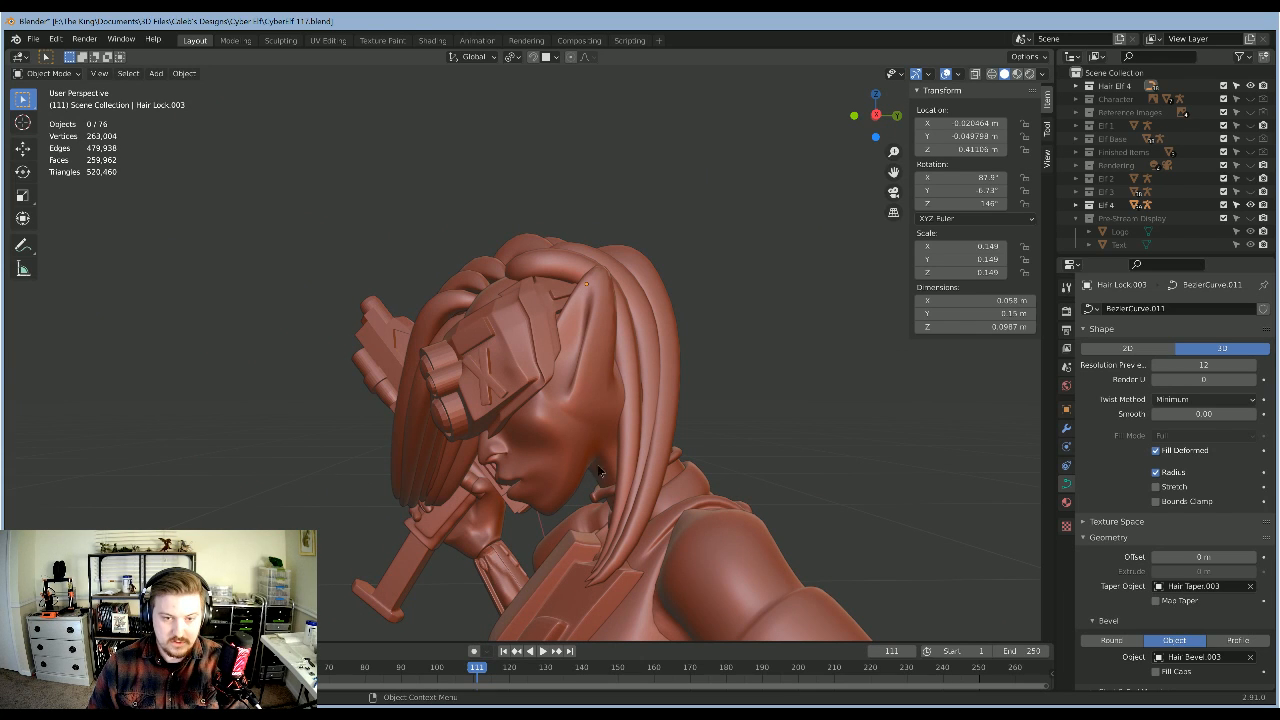
pyautogui.moveTo(600, 471); pyautogui.dragTo(574, 281, button='middle')
# Step: Duplicate Hair Lock.015 and place the copy in front of it, with its root above the visor
pyautogui.click(634, 379)
pyautogui.moveTo(634, 379); pyautogui.dragTo(590, 333, button='middle')
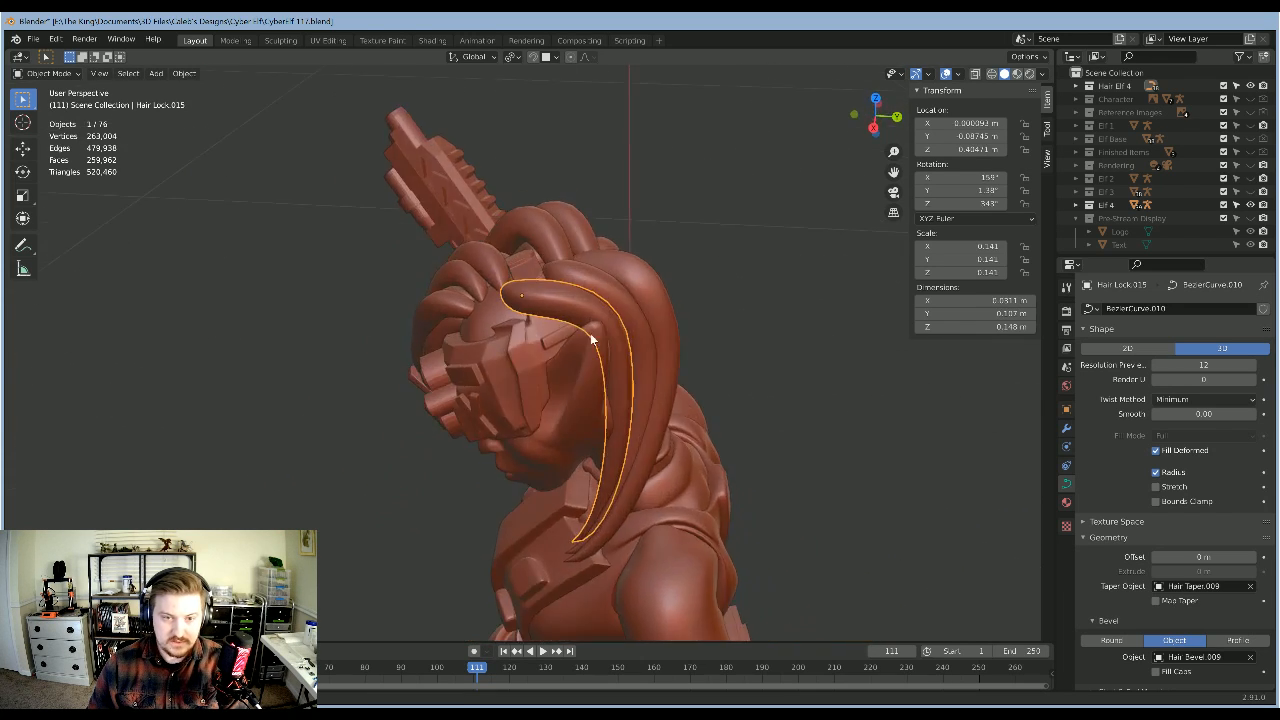
pyautogui.press('KP_3')
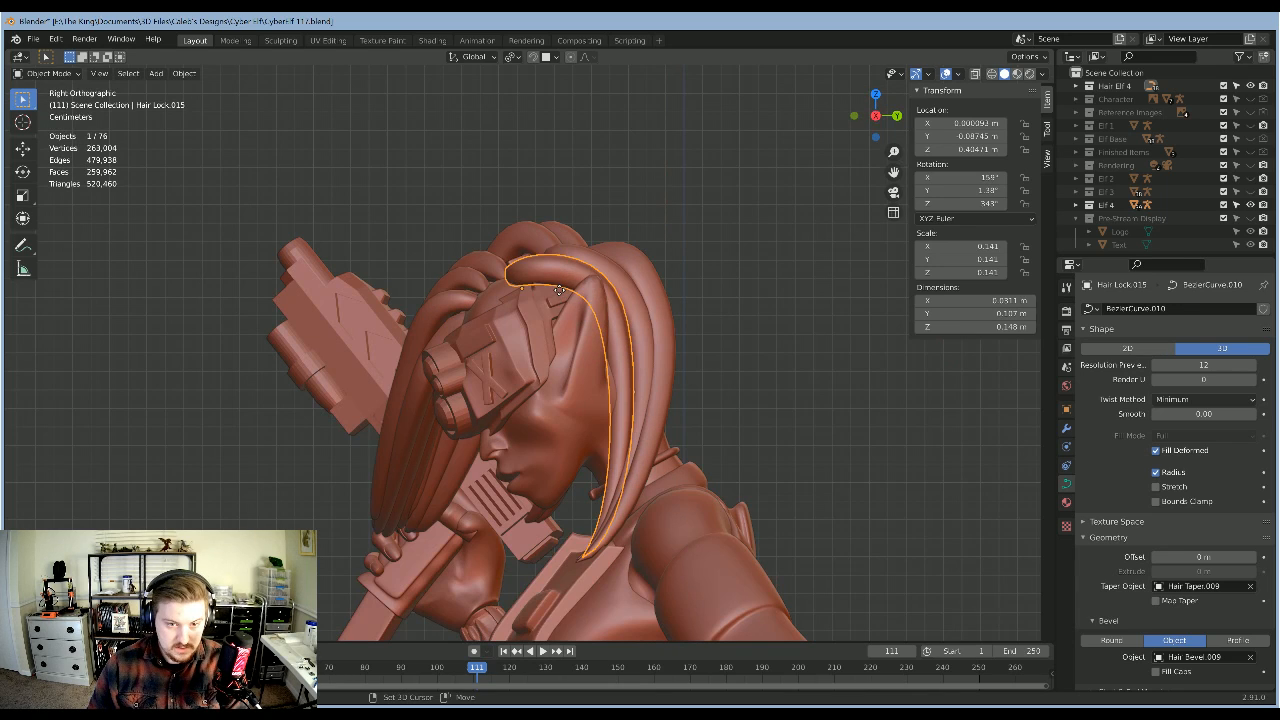
pyautogui.hotkey('shift', 'd')
pyautogui.click(534, 309)
pyautogui.moveTo(534, 309); pyautogui.dragTo(557, 343, button='middle')
pyautogui.press('g')
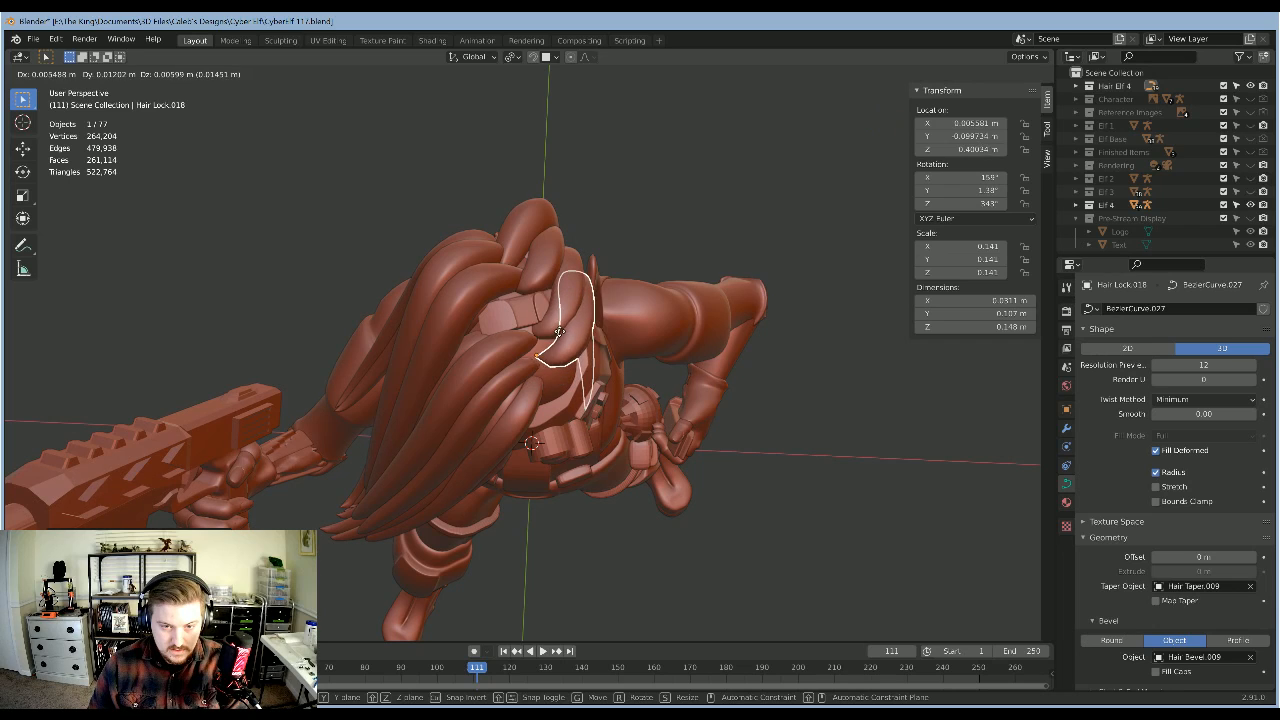
pyautogui.click(562, 336)
# Step: Move the middle control point of Hair Lock.018 forward and down in front of the ear in the right side view
pyautogui.moveTo(562, 336); pyautogui.dragTo(592, 320, button='middle')
pyautogui.press('Tab')
pyautogui.click(606, 318)
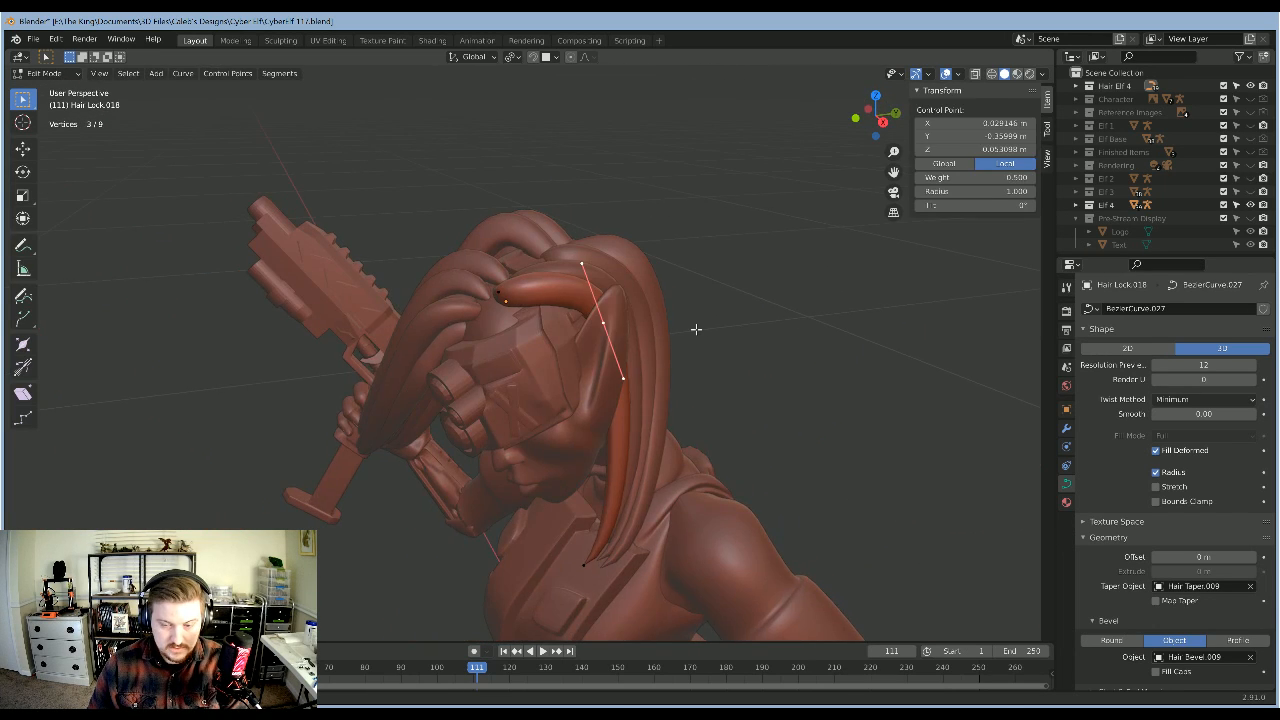
pyautogui.press('KP_3')
pyautogui.press('g')
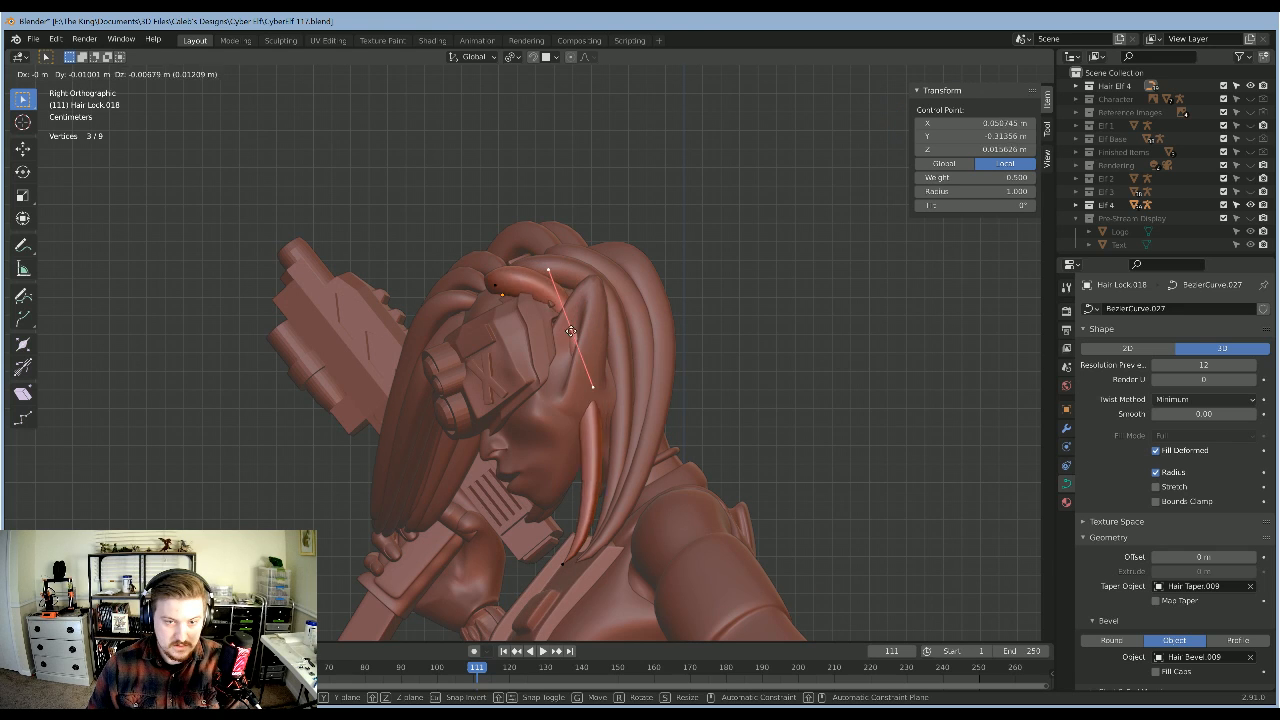
pyautogui.click(559, 341)
# Step: Dissolve the middle control point of Hair Lock.018 and save the scene as CyberElf 118.blend
pyautogui.rightClick(511, 341)
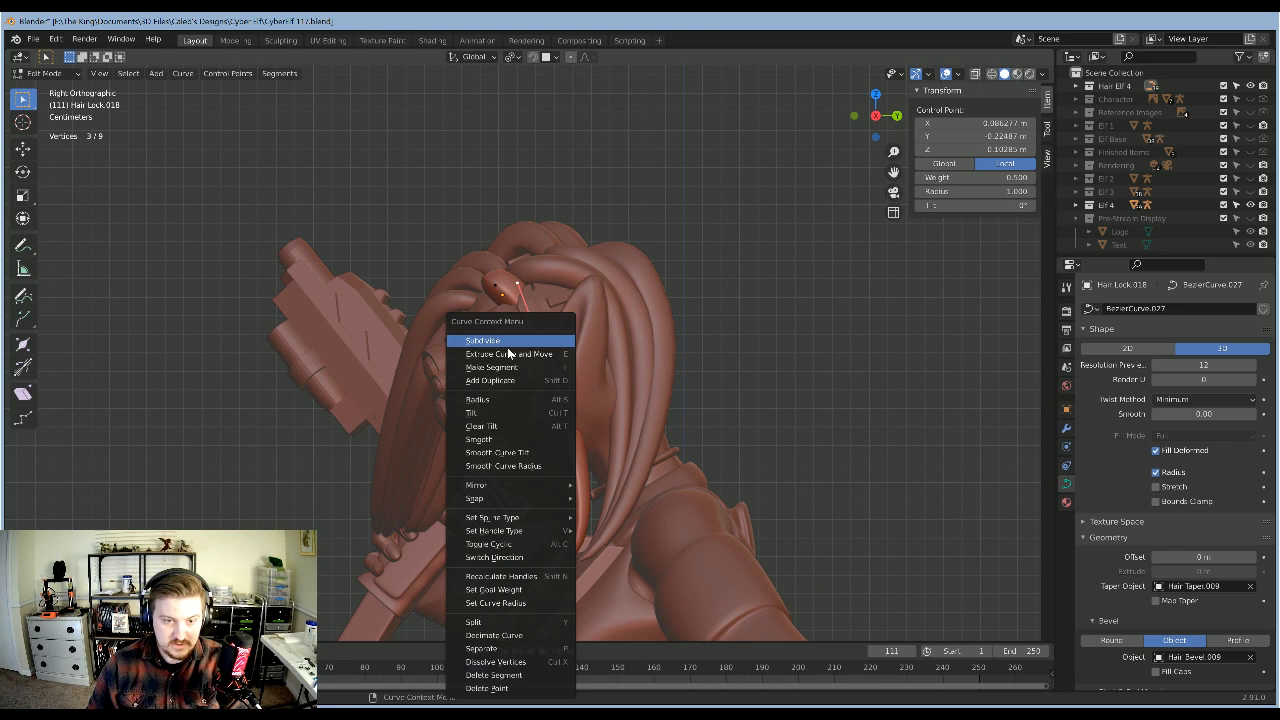
pyautogui.click(497, 675)
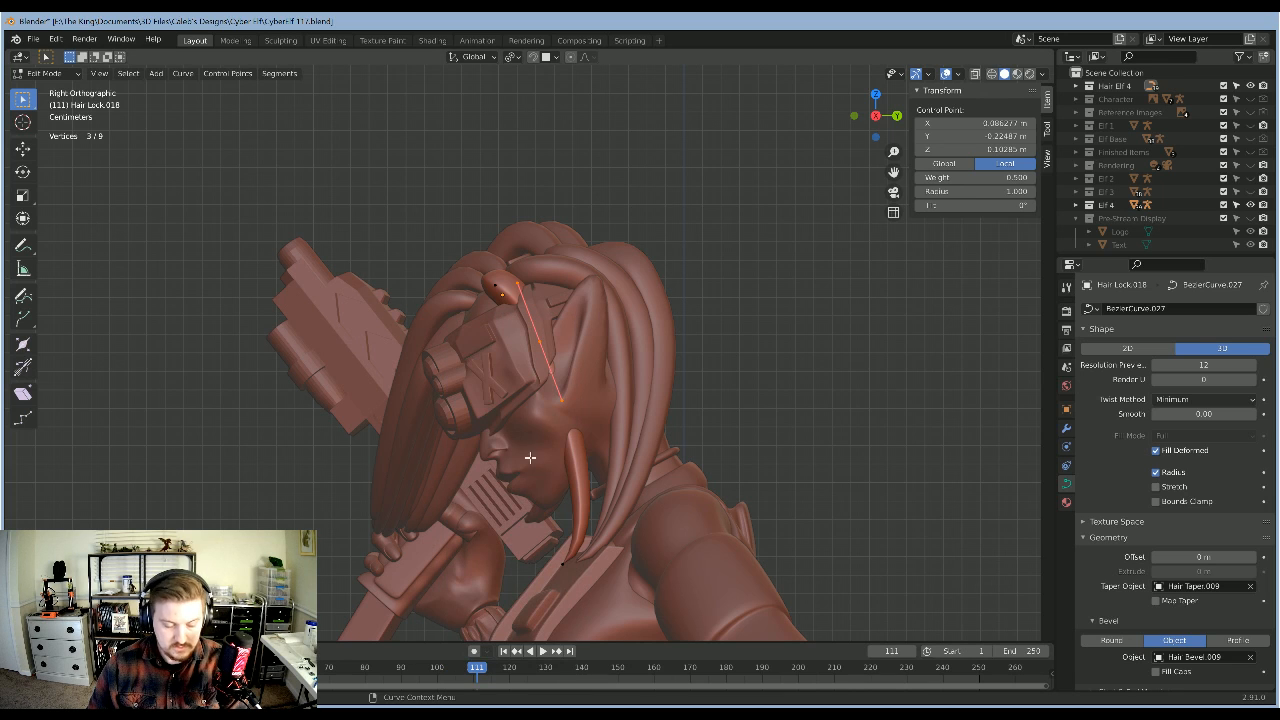
pyautogui.rightClick(543, 348)
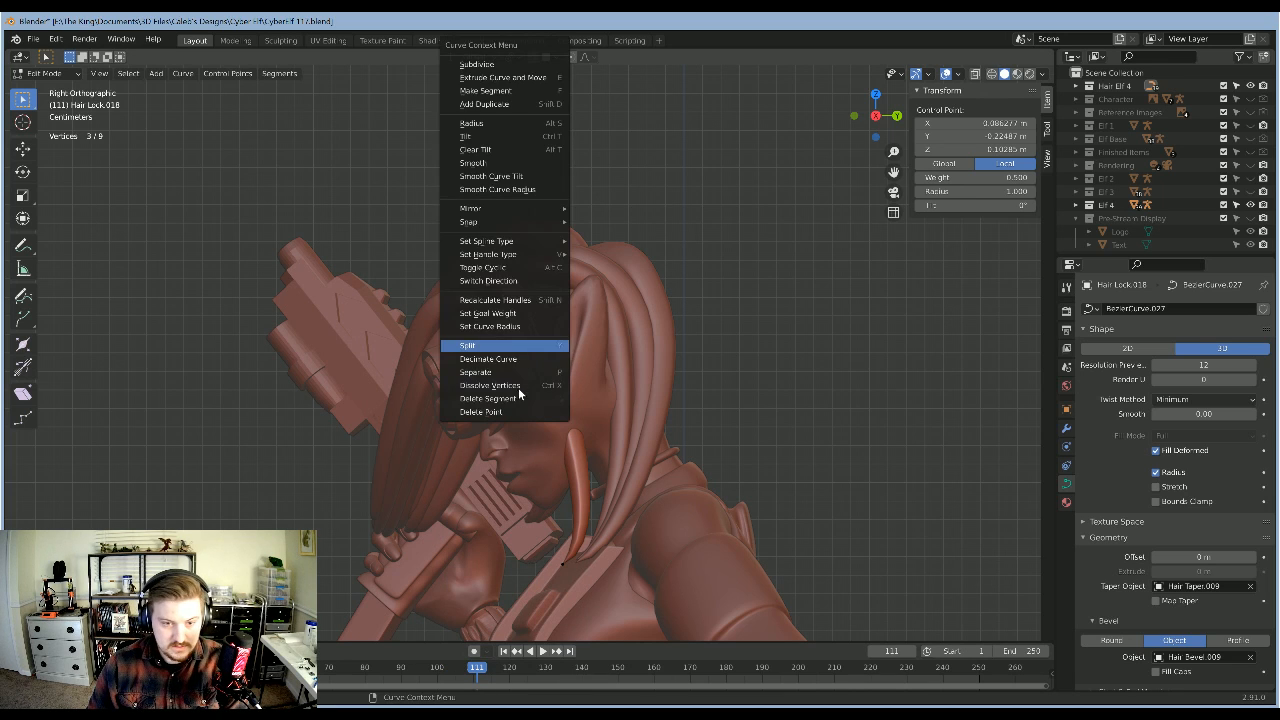
pyautogui.click(530, 385)
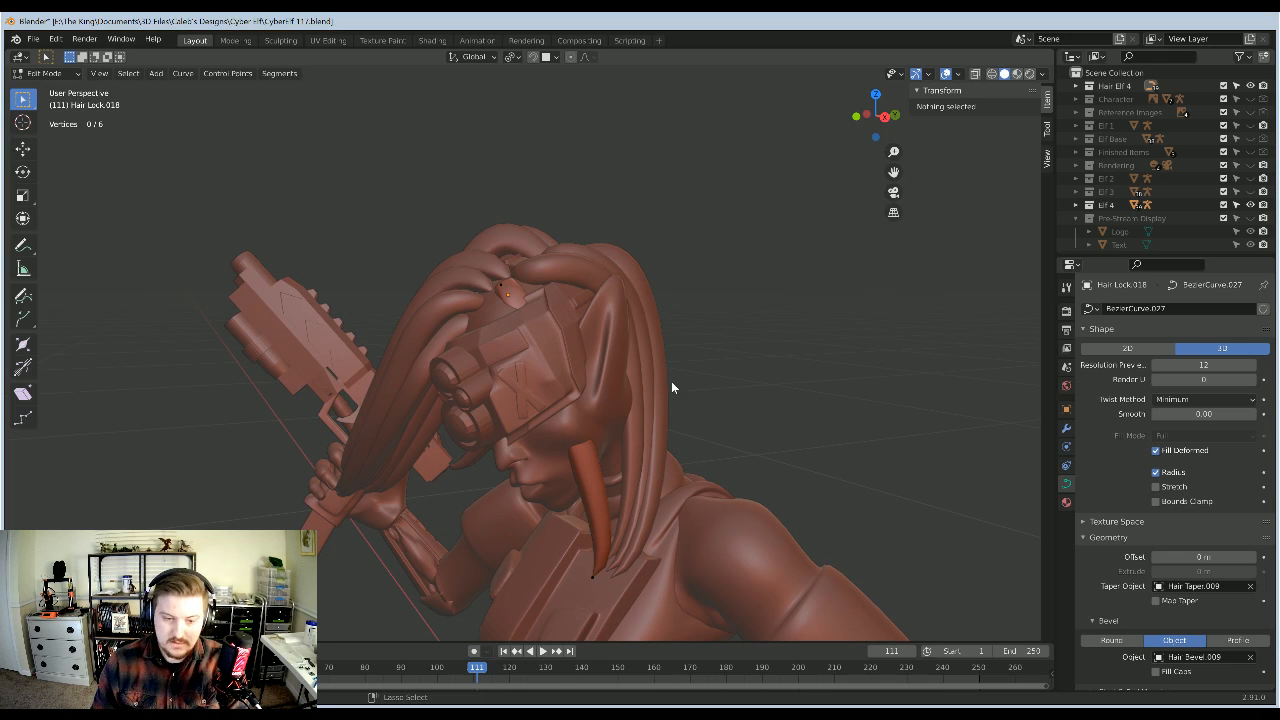
pyautogui.moveTo(667, 378); pyautogui.dragTo(766, 387, button='middle')
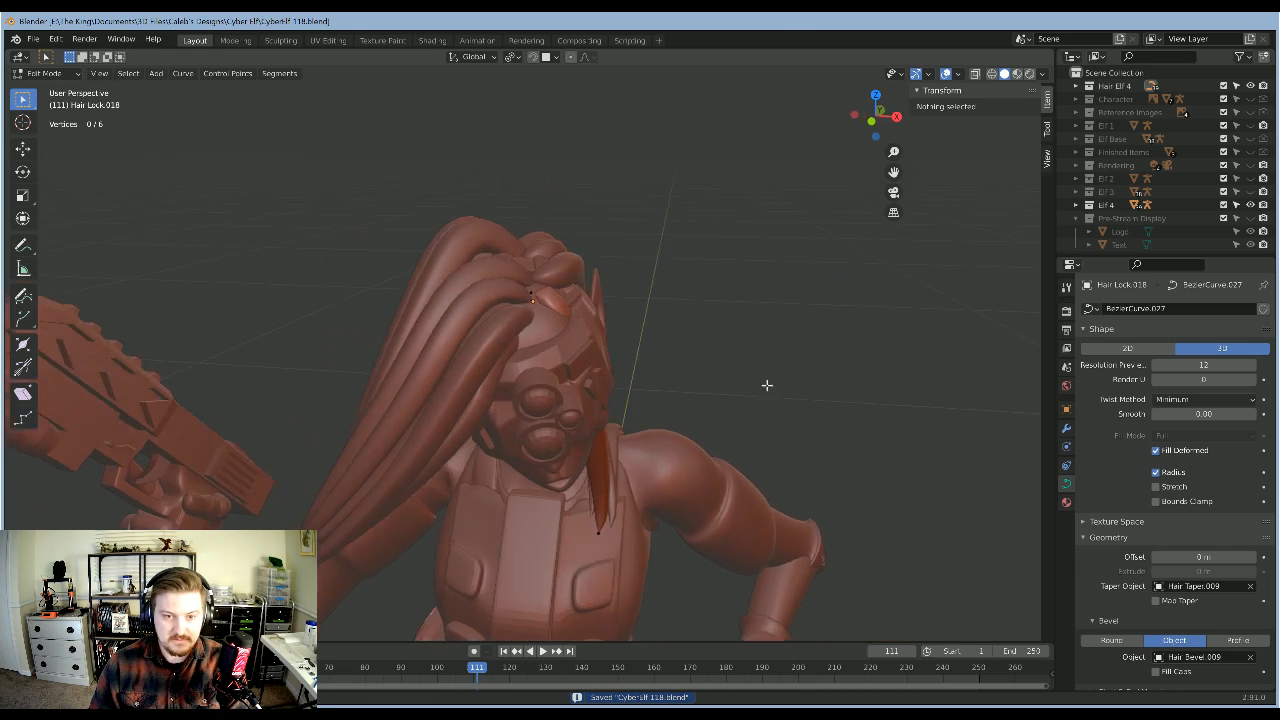
pyautogui.press('Tab')
pyautogui.press('Tab')
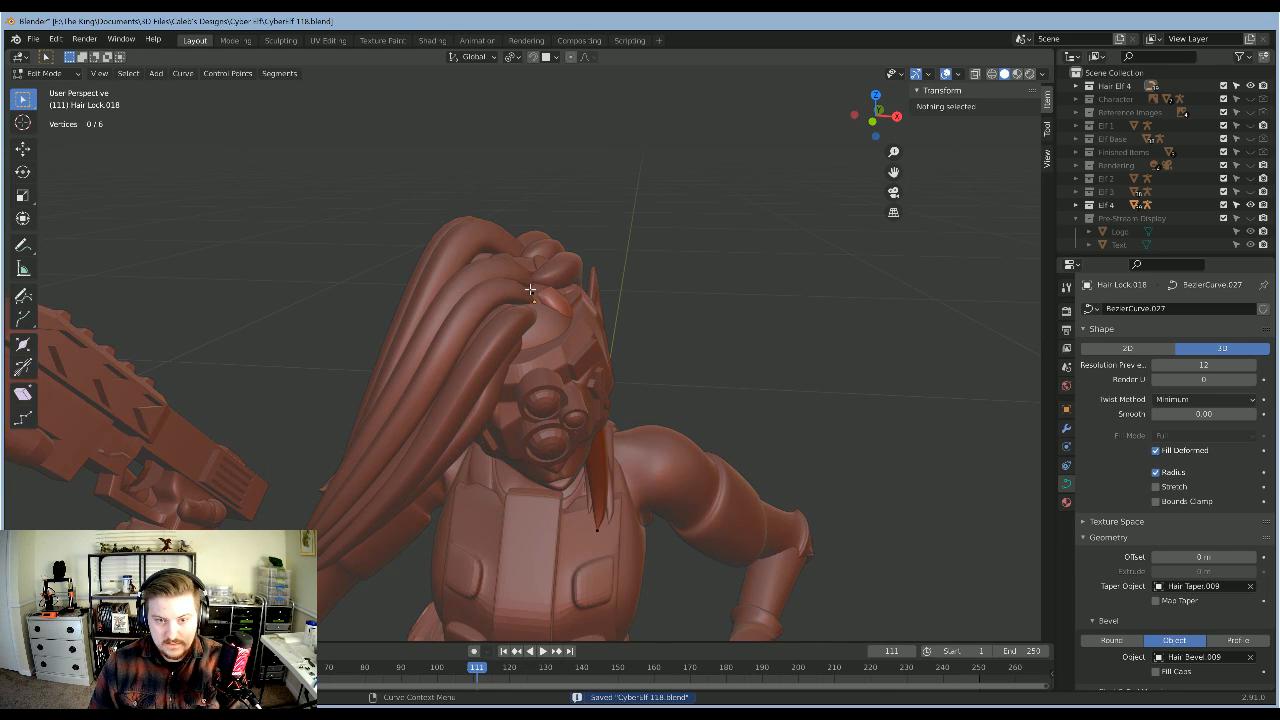
# Step: Subdivide the whole curve of Hair Lock.018 to add a control point midway between its root and tip
pyautogui.click(531, 292)
pyautogui.moveTo(674, 380); pyautogui.dragTo(675, 493, button='middle')
pyautogui.moveTo(463, 432); pyautogui.dragTo(608, 438, button='middle')
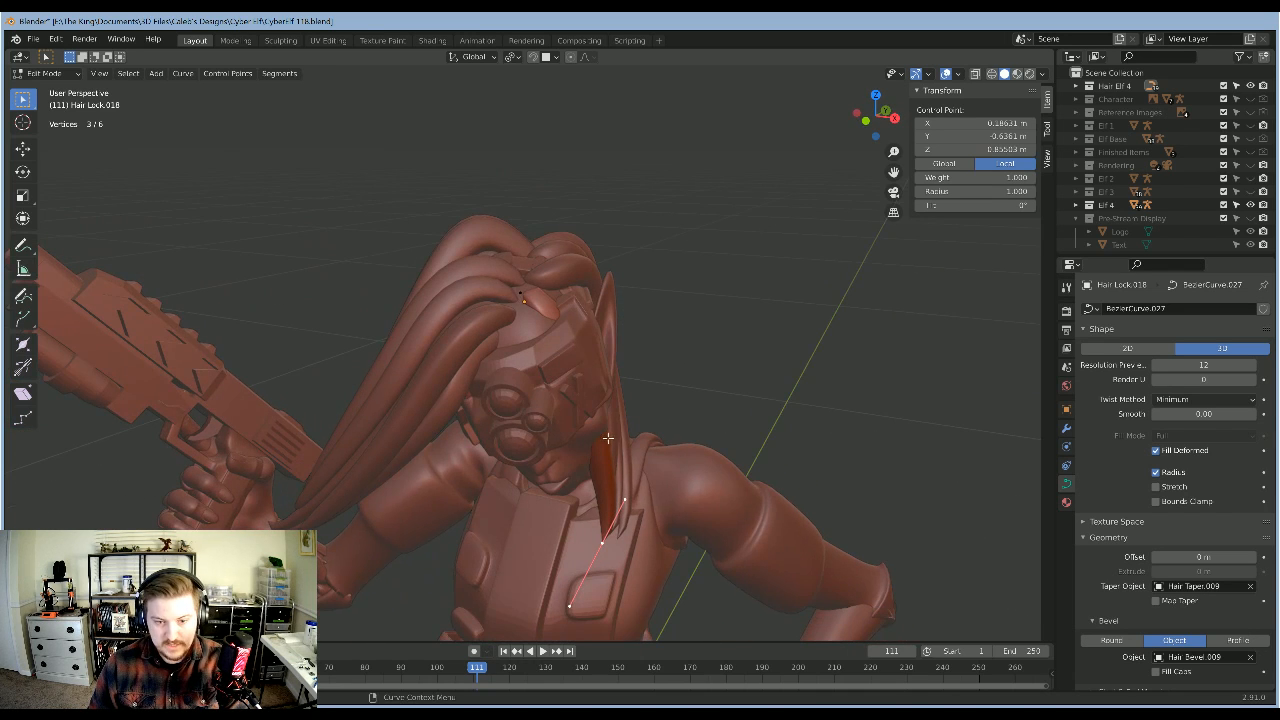
pyautogui.rightClick(552, 326)
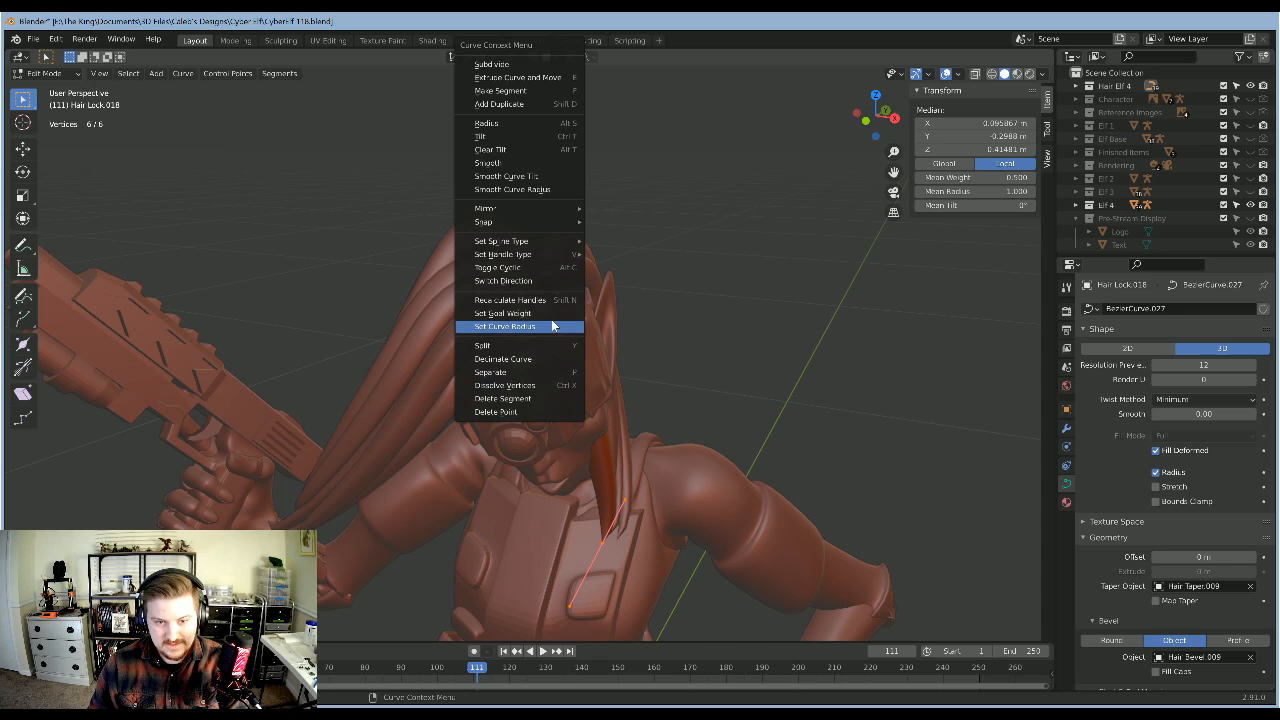
pyautogui.click(506, 65)
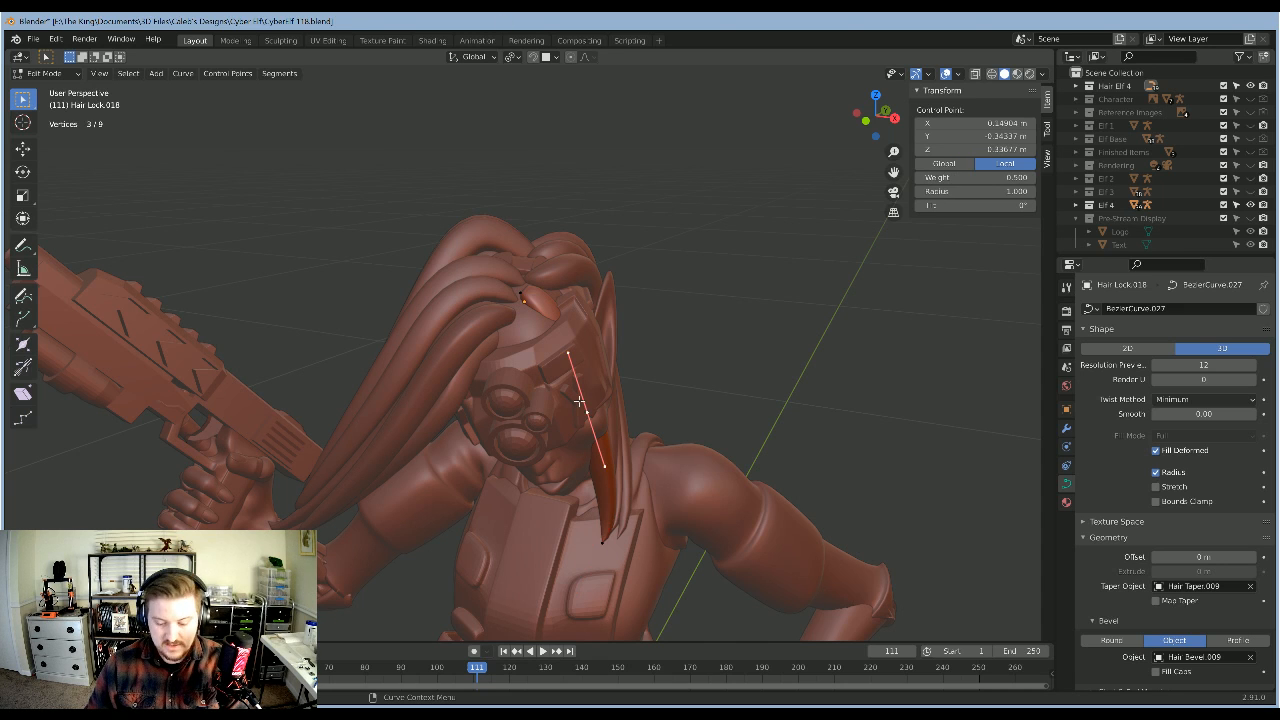
# Step: Move the new middle control point of Hair Lock.018 beside the visor in the front view and rotate it slightly
pyautogui.press('KP_1')
pyautogui.press('g')
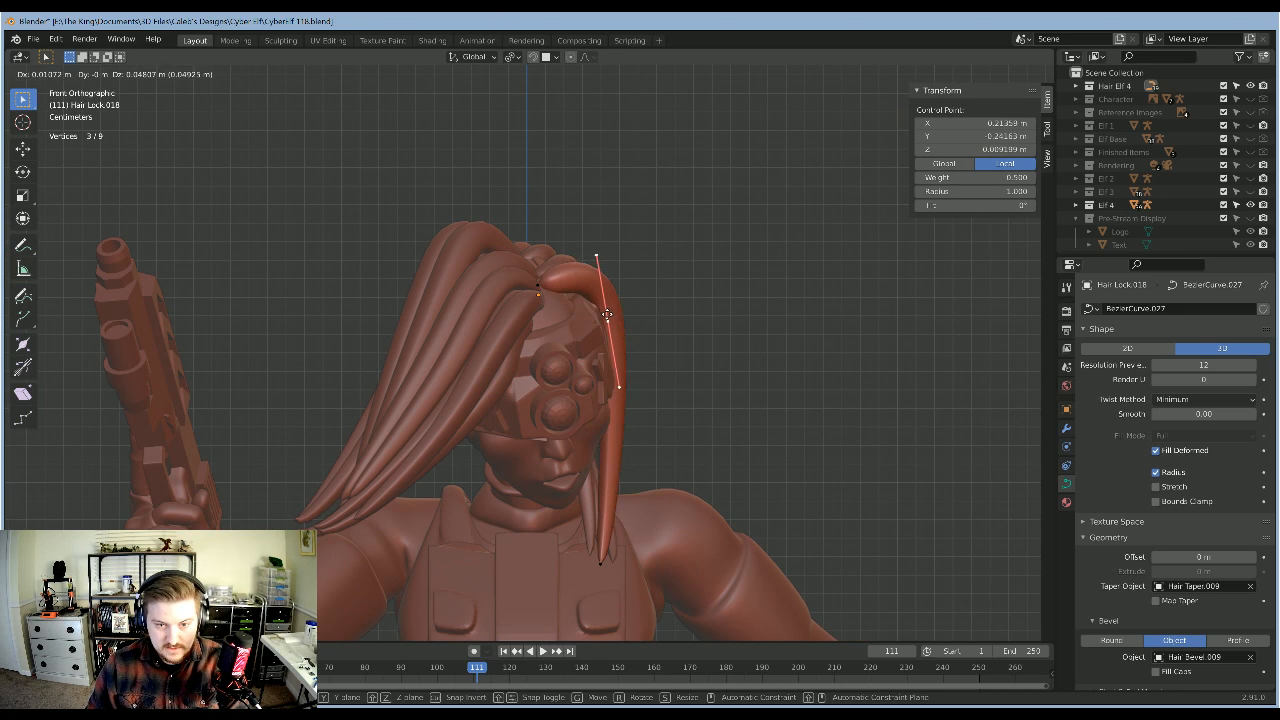
pyautogui.click(602, 331)
pyautogui.press('r')
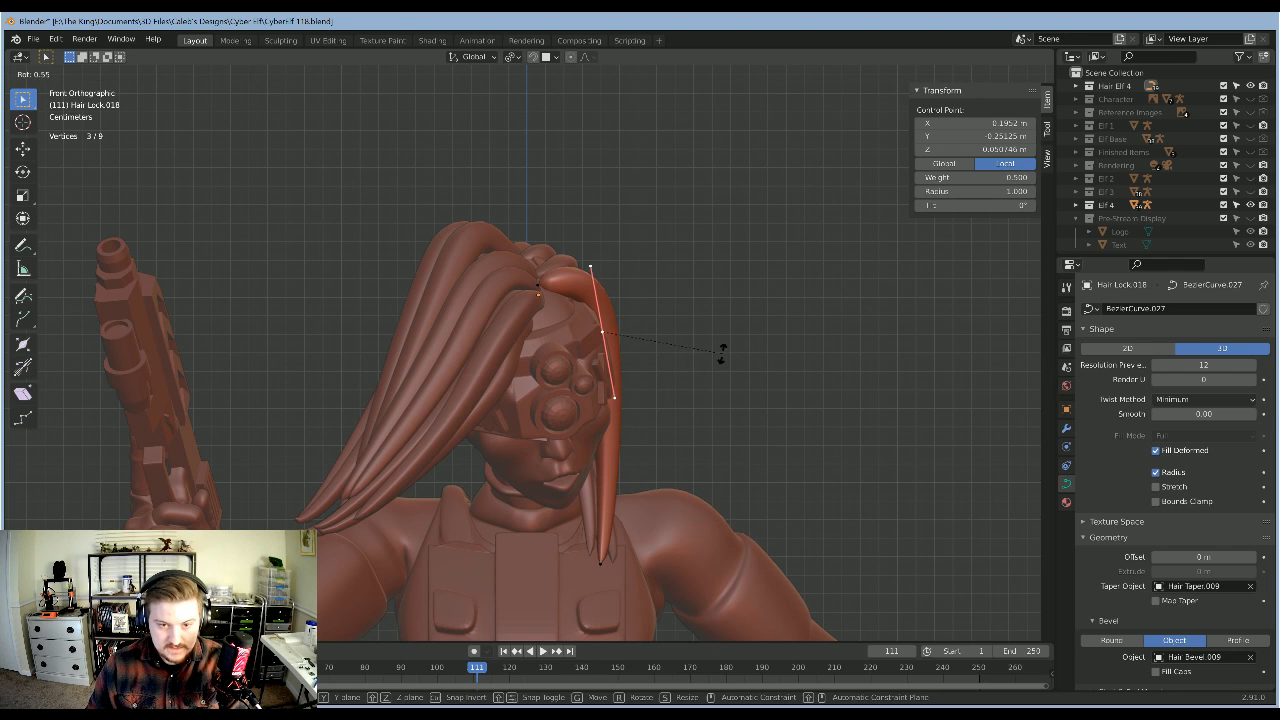
pyautogui.click(725, 341)
pyautogui.moveTo(725, 341); pyautogui.dragTo(624, 376, button='middle')
# Step: Scale the whole Hair Lock.018 object up slightly to a scale of about 0.144
pyautogui.press('Tab')
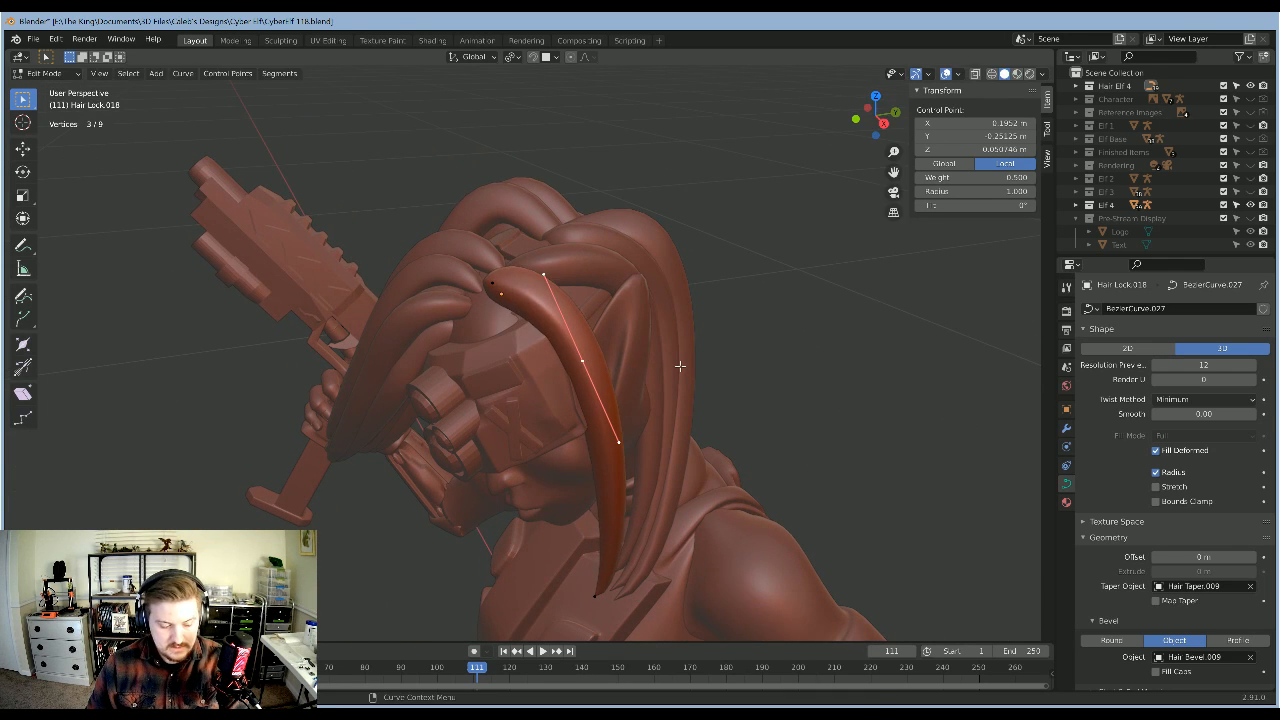
pyautogui.press('s')
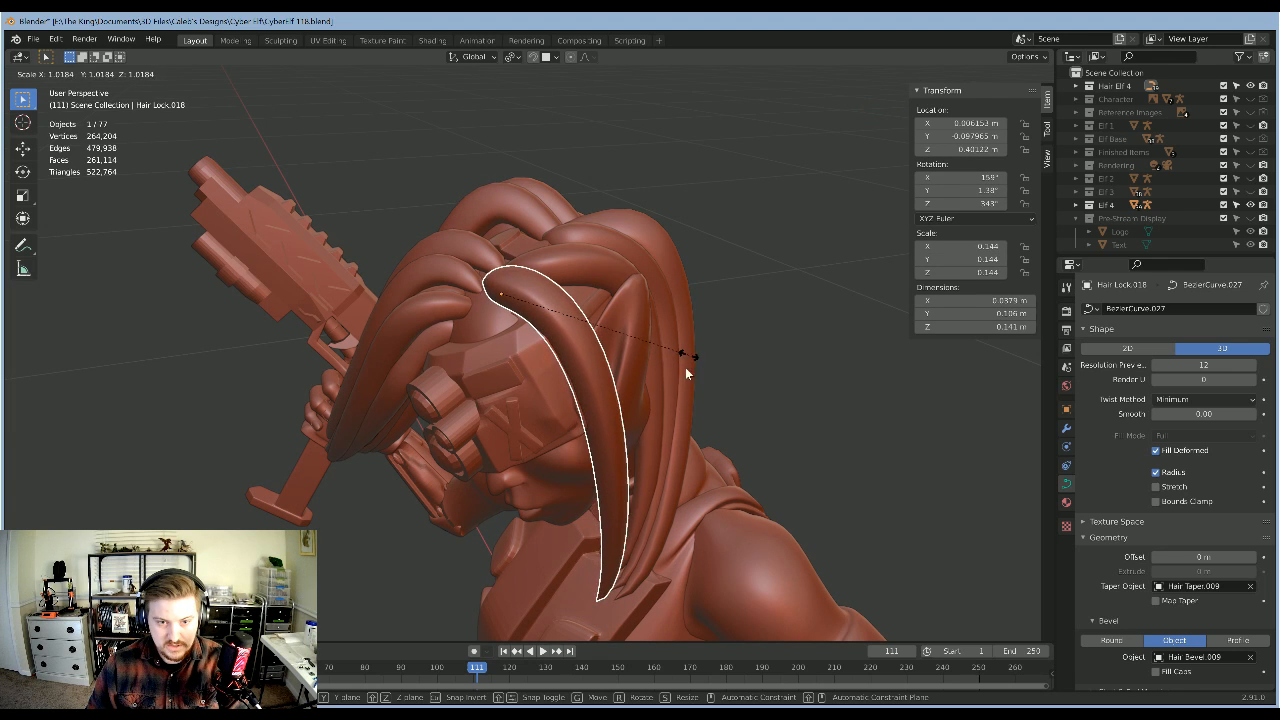
pyautogui.click(685, 367)
pyautogui.moveTo(685, 367); pyautogui.dragTo(658, 380, button='middle')
# Step: Rotate the tip control point of Hair Lock.018 and move it inward over the middle of the chest
pyautogui.press('Tab')
pyautogui.scroll(5, 658, 380)
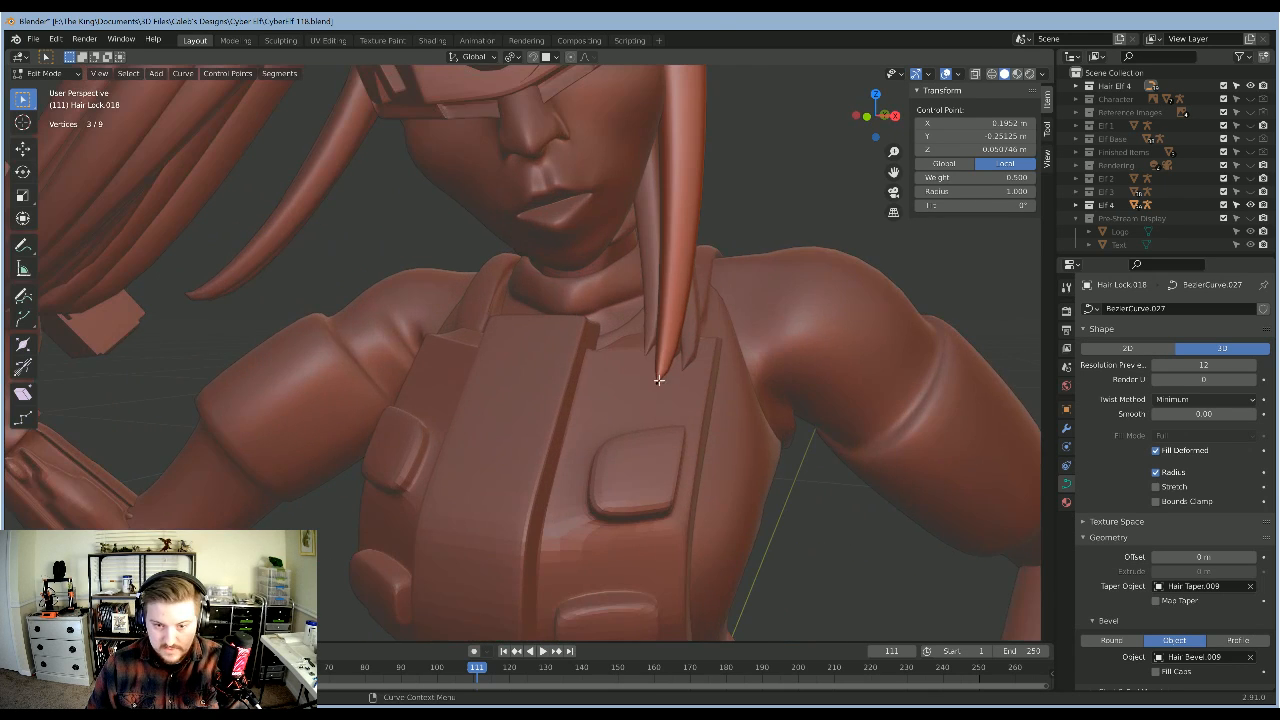
pyautogui.scroll(-6, 748, 379)
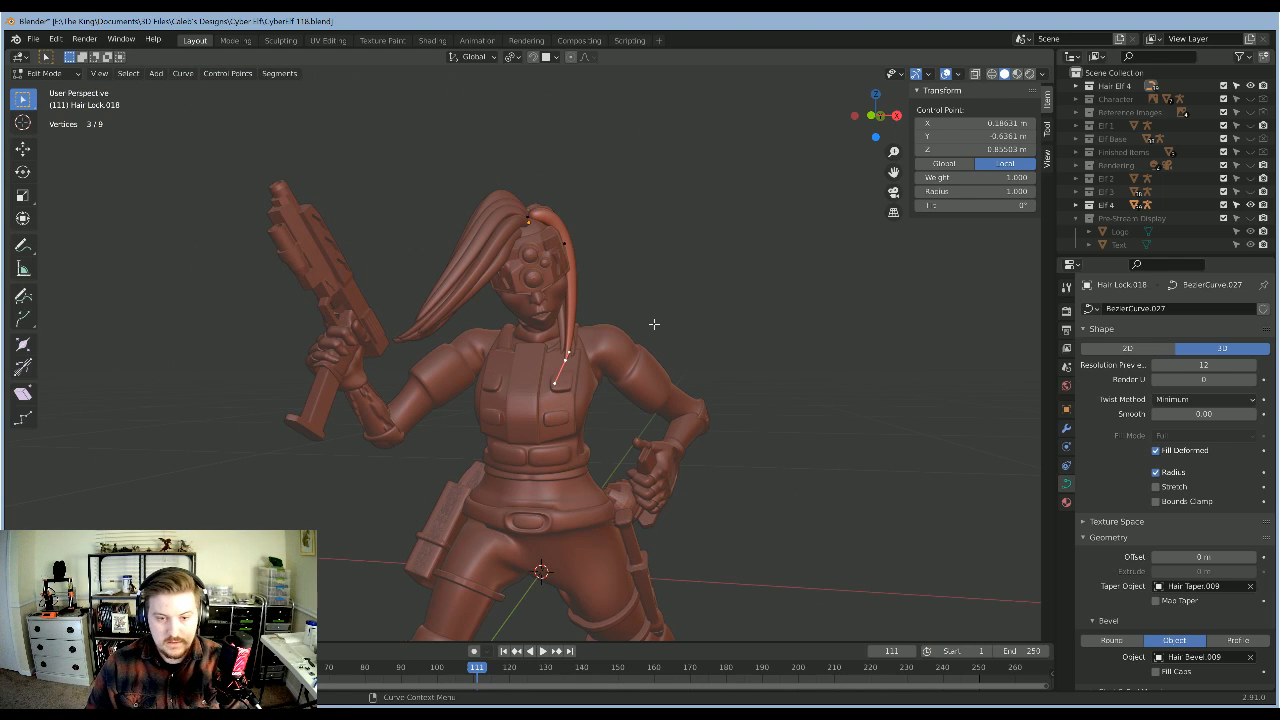
pyautogui.scroll(3, 654, 324)
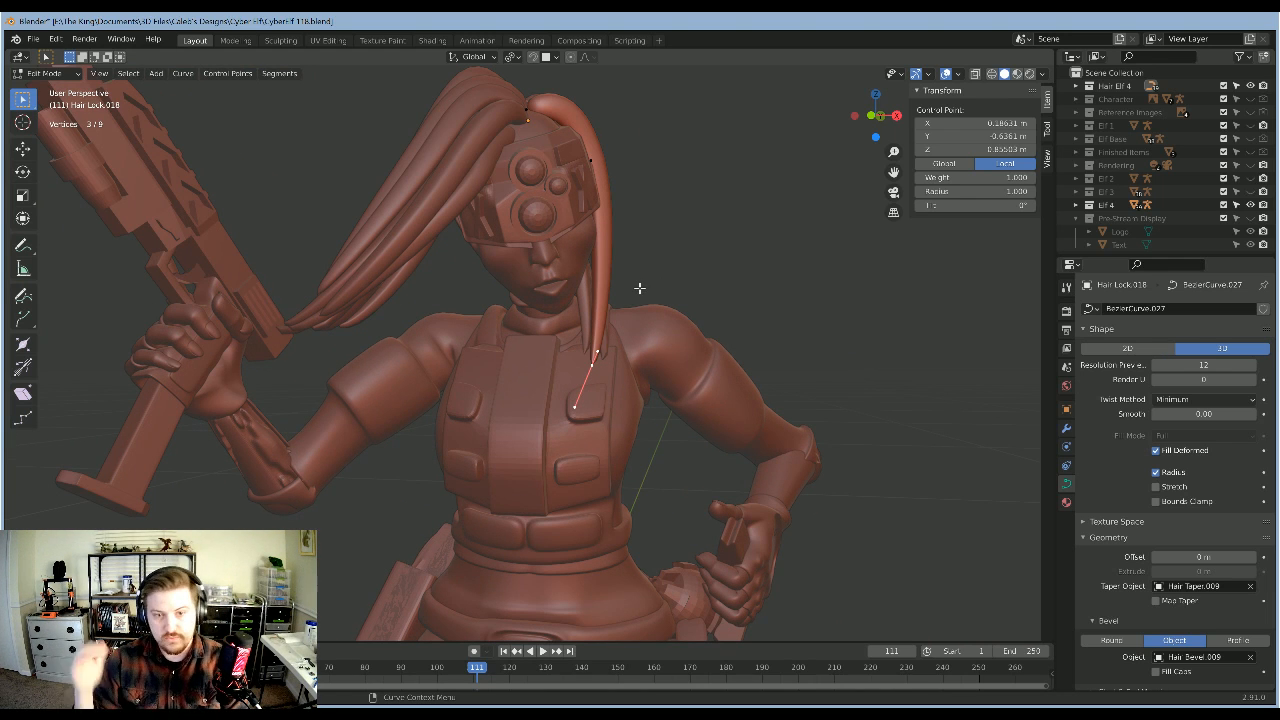
pyautogui.press('r')
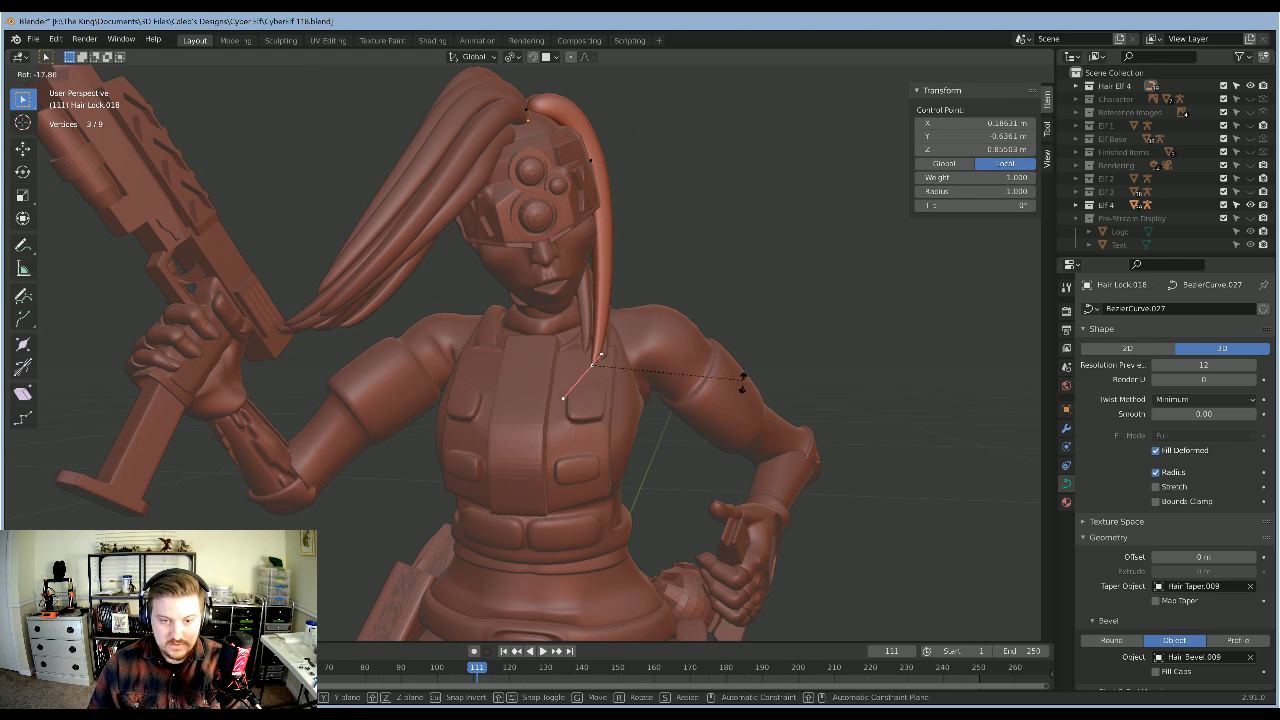
pyautogui.click(718, 448)
pyautogui.press('g')
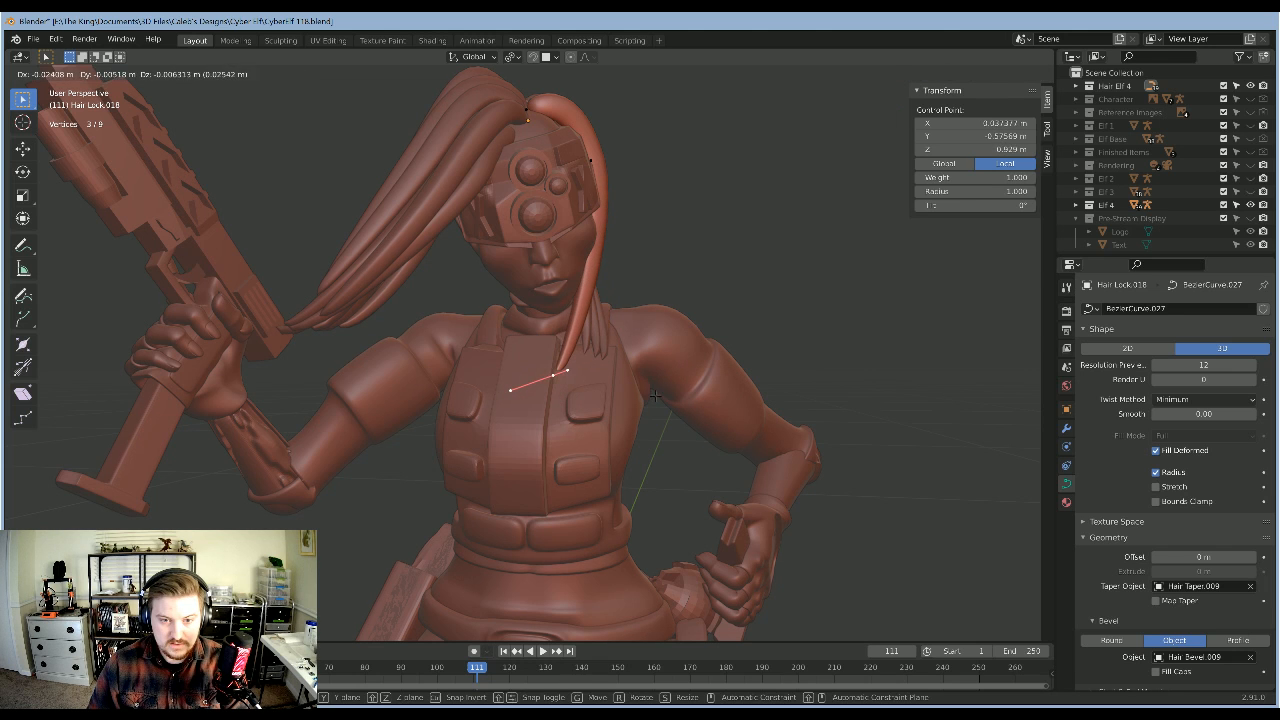
pyautogui.click(657, 394)
# Step: Adjust the tip of Hair Lock.018 along the Y and X axes to set its distance from the chest armour
pyautogui.moveTo(605, 394); pyautogui.dragTo(746, 306, button='middle')
pyautogui.scroll(4, 568, 396)
pyautogui.press('g')
pyautogui.press('y')
pyautogui.click(517, 408)
pyautogui.press('g')
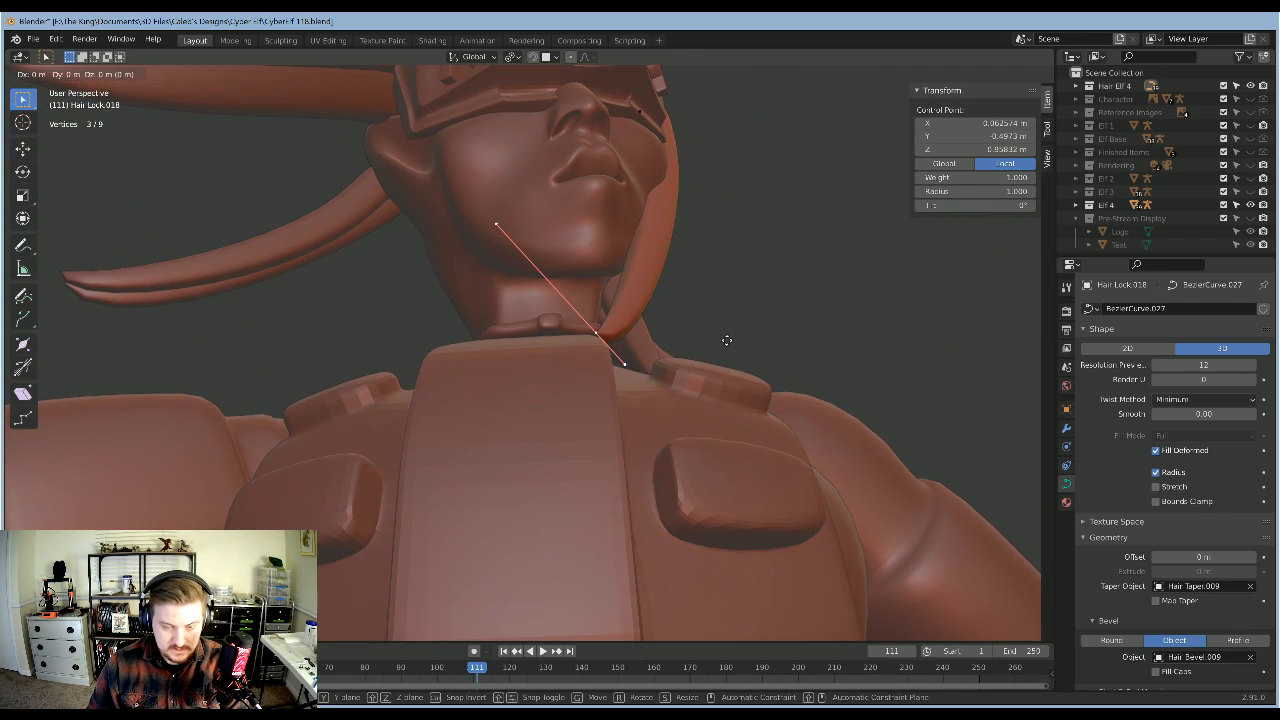
pyautogui.press('x')
pyautogui.click(706, 343)
pyautogui.press('Tab')
pyautogui.moveTo(760, 331); pyautogui.dragTo(752, 347, button='middle')
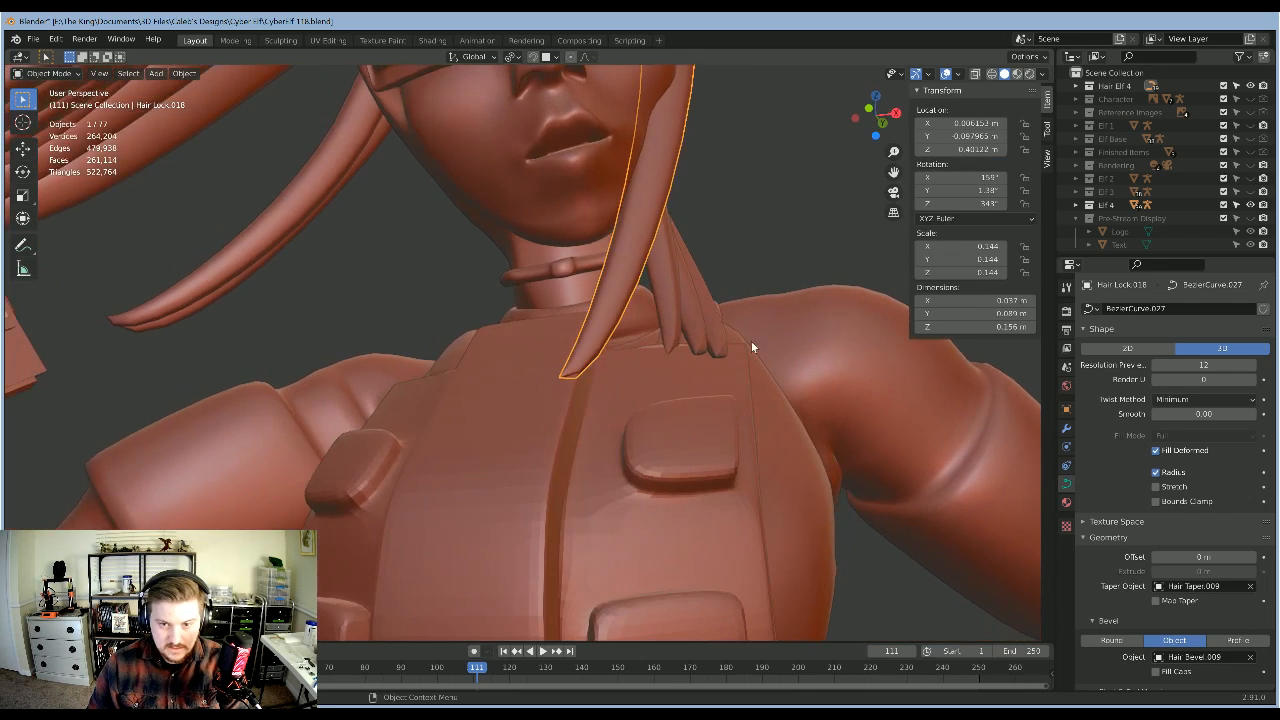
# Step: Move the tip control point of Hair Lock.015 along the X axis toward the centre of the chest
pyautogui.click(676, 328)
pyautogui.press('Tab')
pyautogui.moveTo(684, 340); pyautogui.dragTo(708, 388, button='middle')
pyautogui.click(658, 360)
pyautogui.press('g')
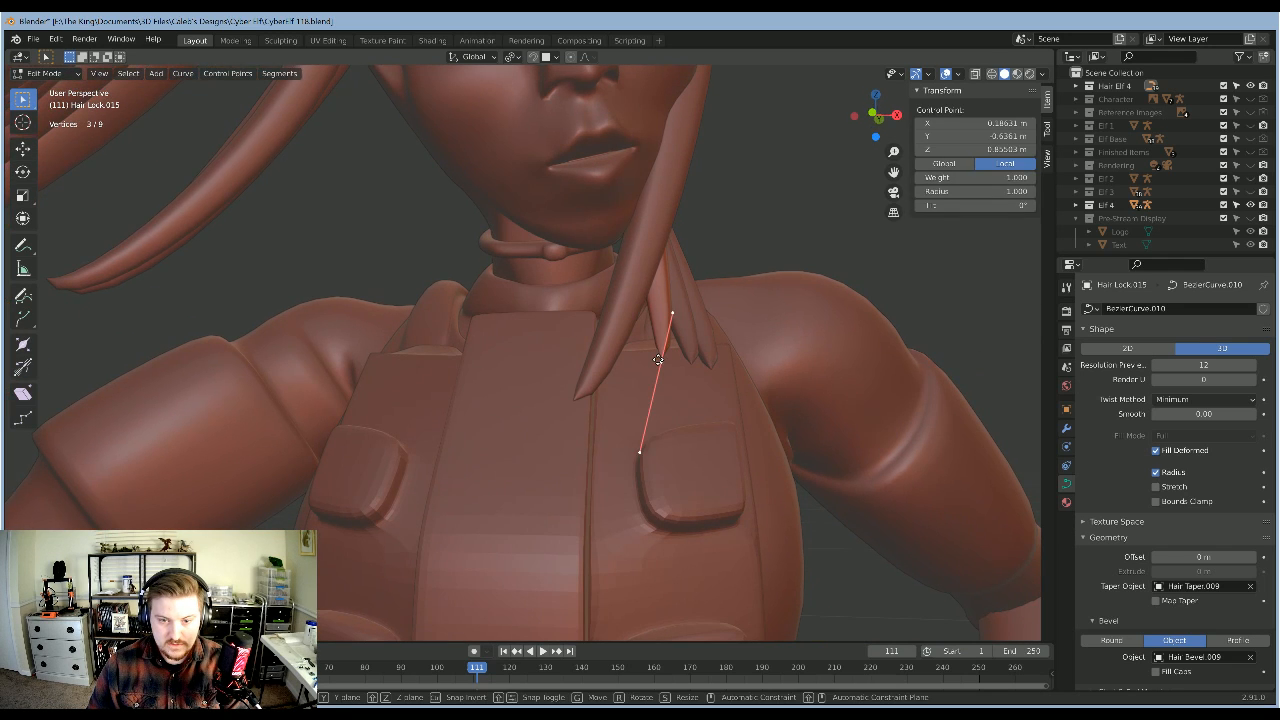
pyautogui.press('x')
pyautogui.click(625, 365)
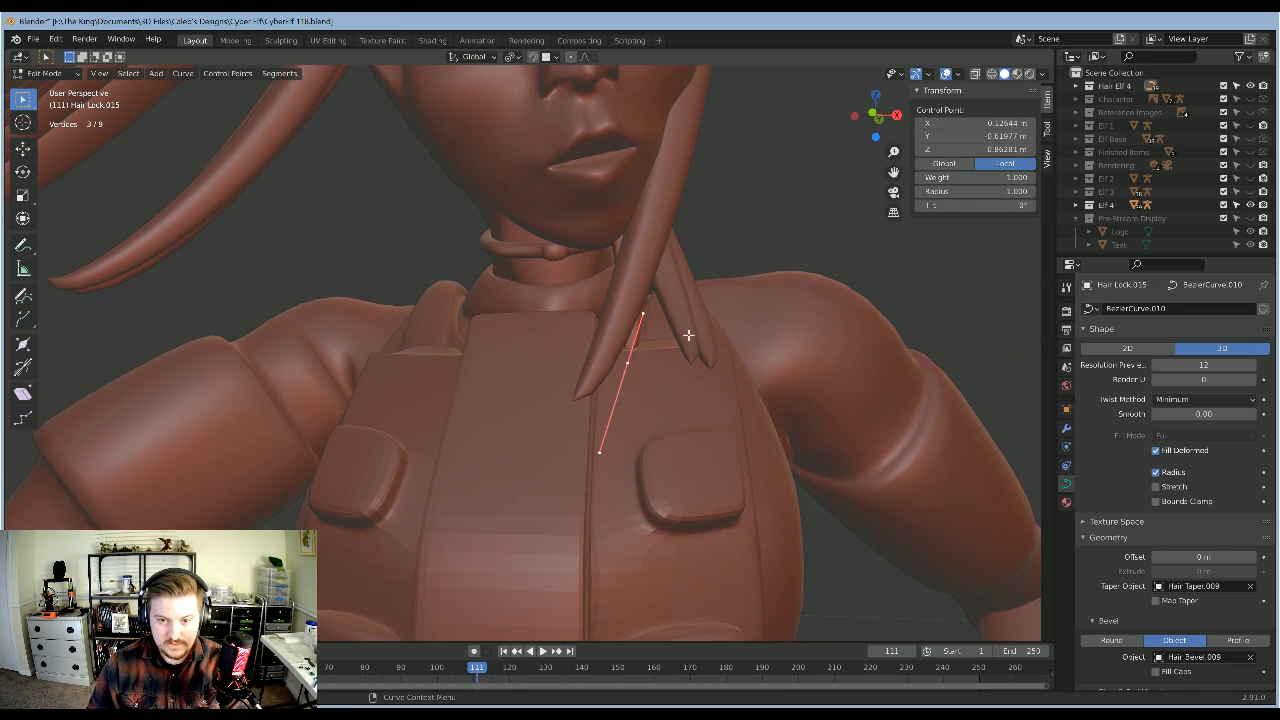
pyautogui.press('Tab')
# Step: Move the tip control point of Hair Lock.017 inward along the X axis and rotate it slightly
pyautogui.click(695, 343)
pyautogui.press('Tab')
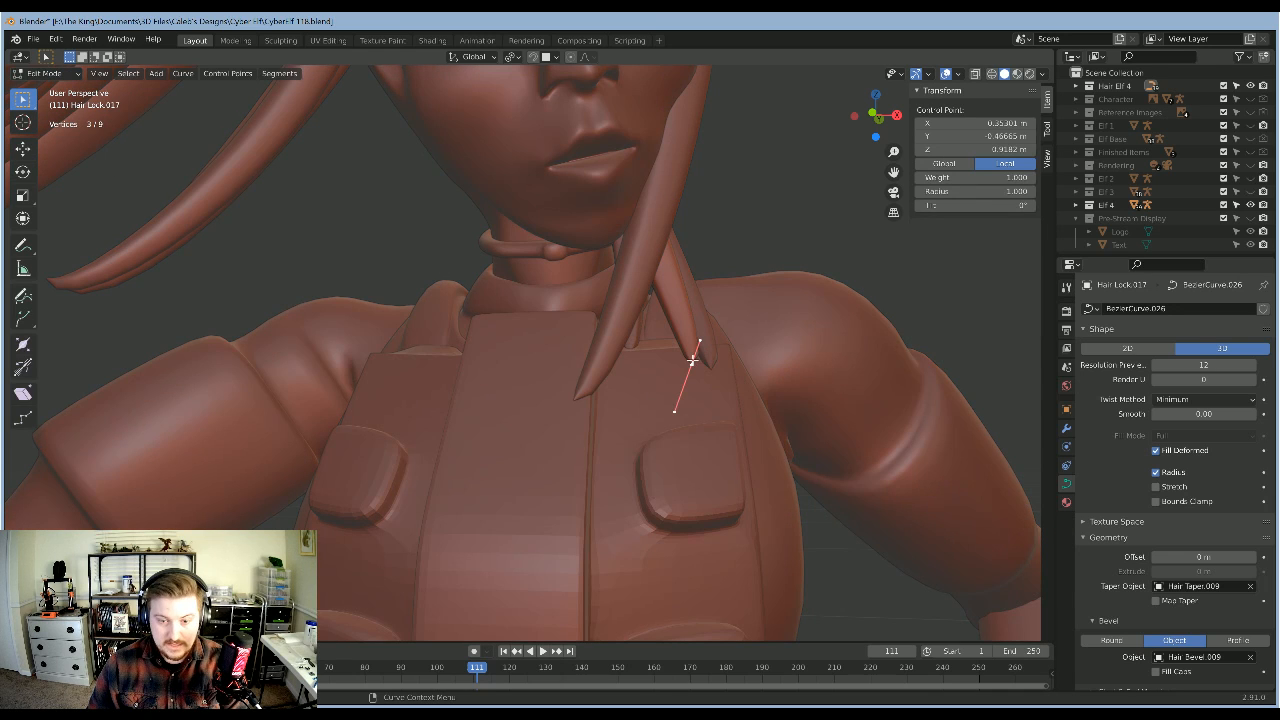
pyautogui.press('g')
pyautogui.press('x')
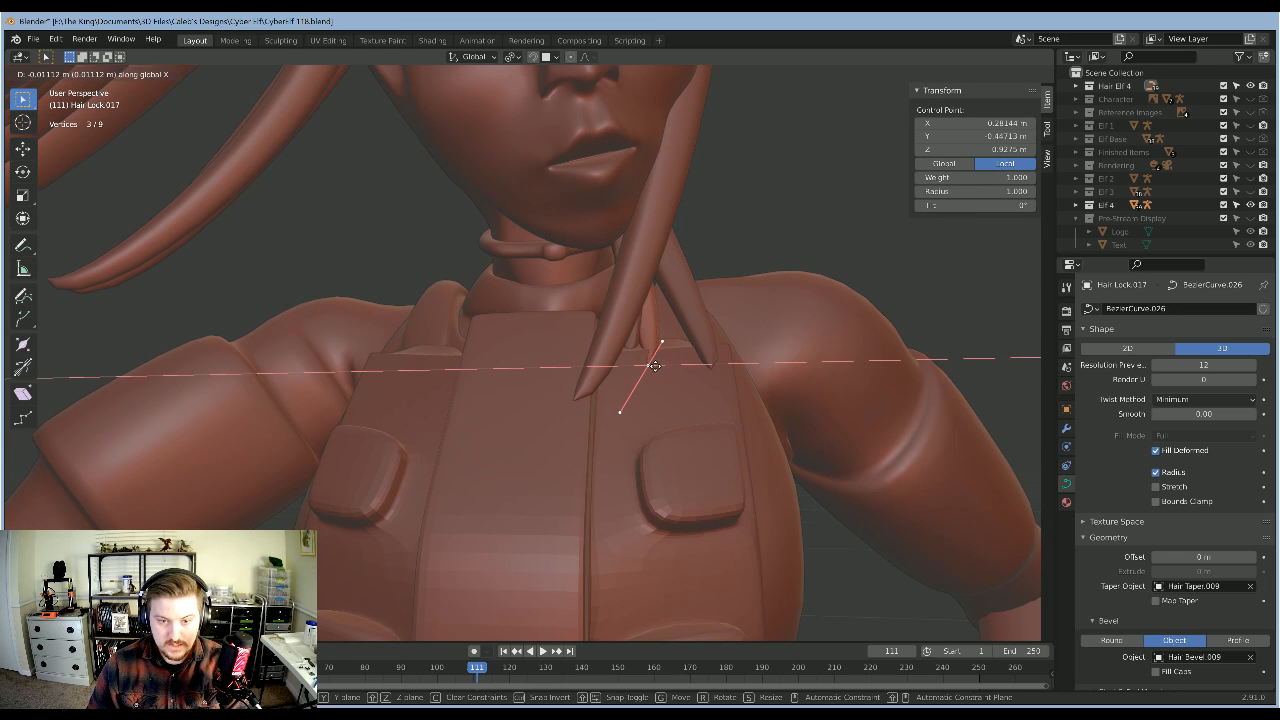
pyautogui.press('r')
pyautogui.click(697, 422)
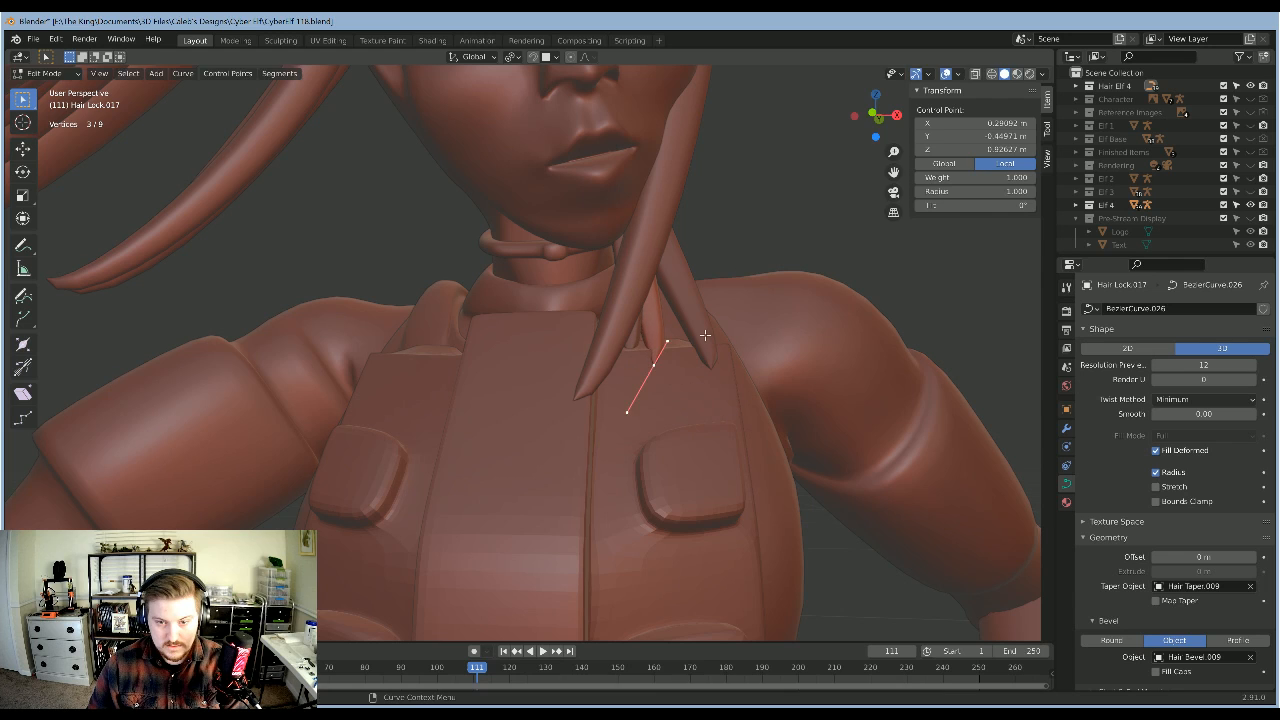
pyautogui.press('Tab')
# Step: Move the tip control point of Hair Lock.016 inward along the X axis and deselect the lock
pyautogui.press('Tab')
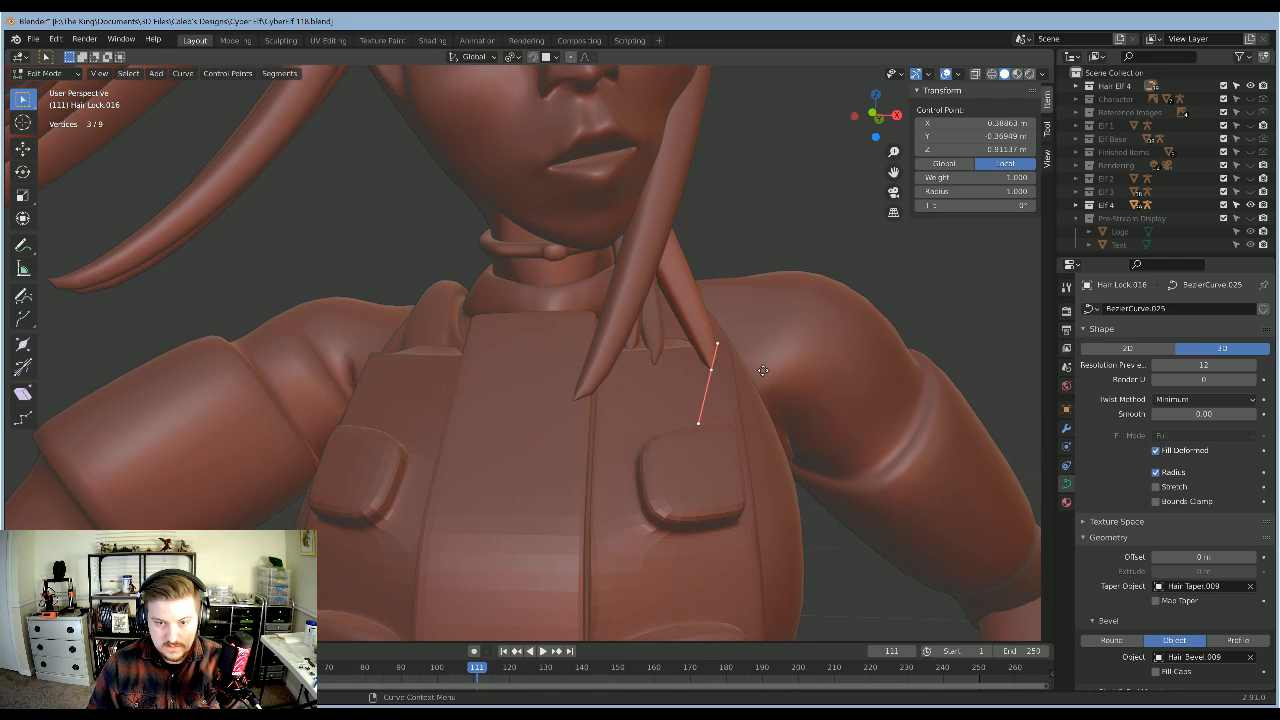
pyautogui.press('g')
pyautogui.press('x')
pyautogui.click(734, 372)
pyautogui.press('Tab')
pyautogui.scroll(-5, 786, 335)
pyautogui.click(764, 348)
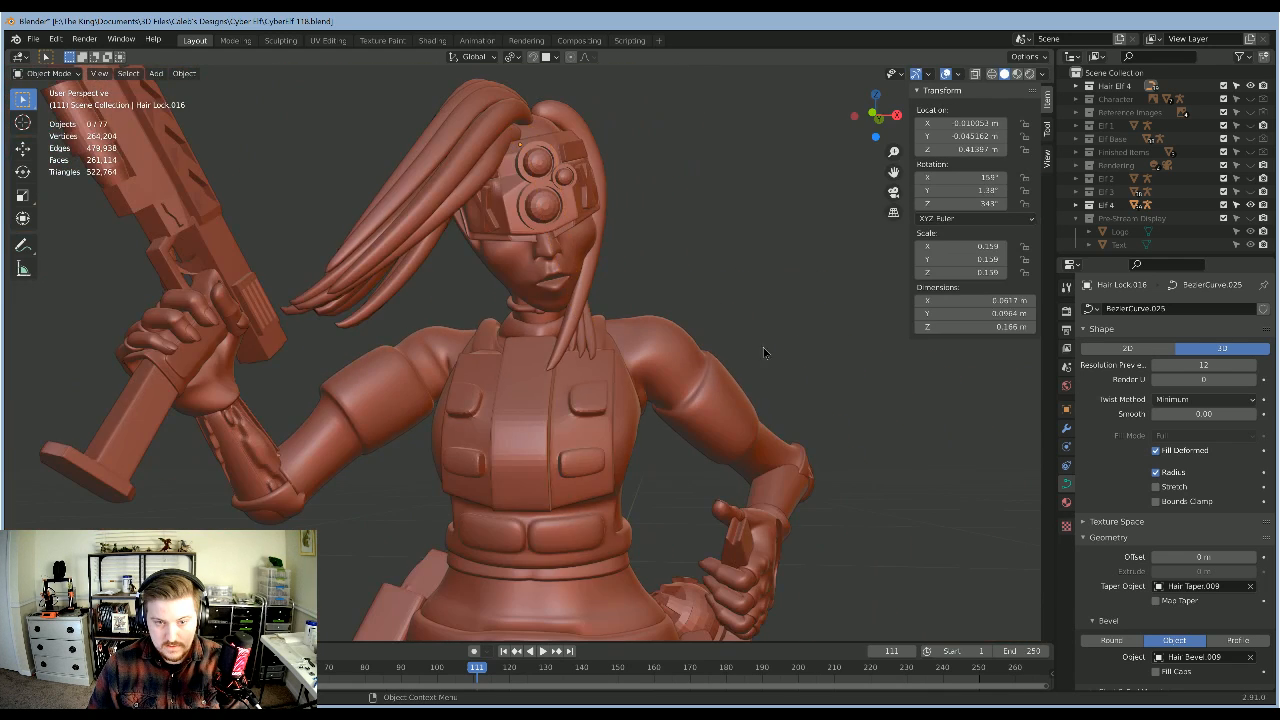
# Step: Subdivide the curve of Hair Lock.015 behind the ear to gain more control points
pyautogui.moveTo(763, 347); pyautogui.dragTo(581, 176, button='middle')
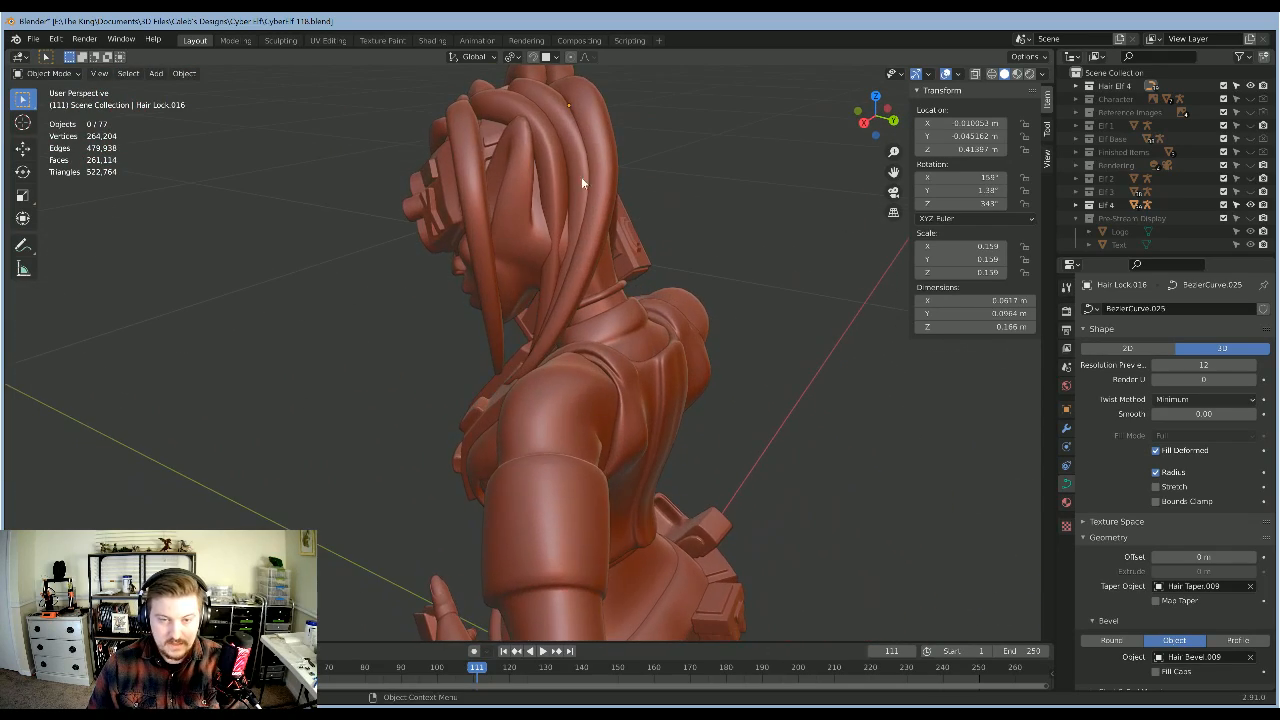
pyautogui.scroll(5, 579, 235)
pyautogui.keyDown('shift'); pyautogui.moveTo(579, 235); pyautogui.dragTo(590, 400, button='middle'); pyautogui.keyUp('shift')
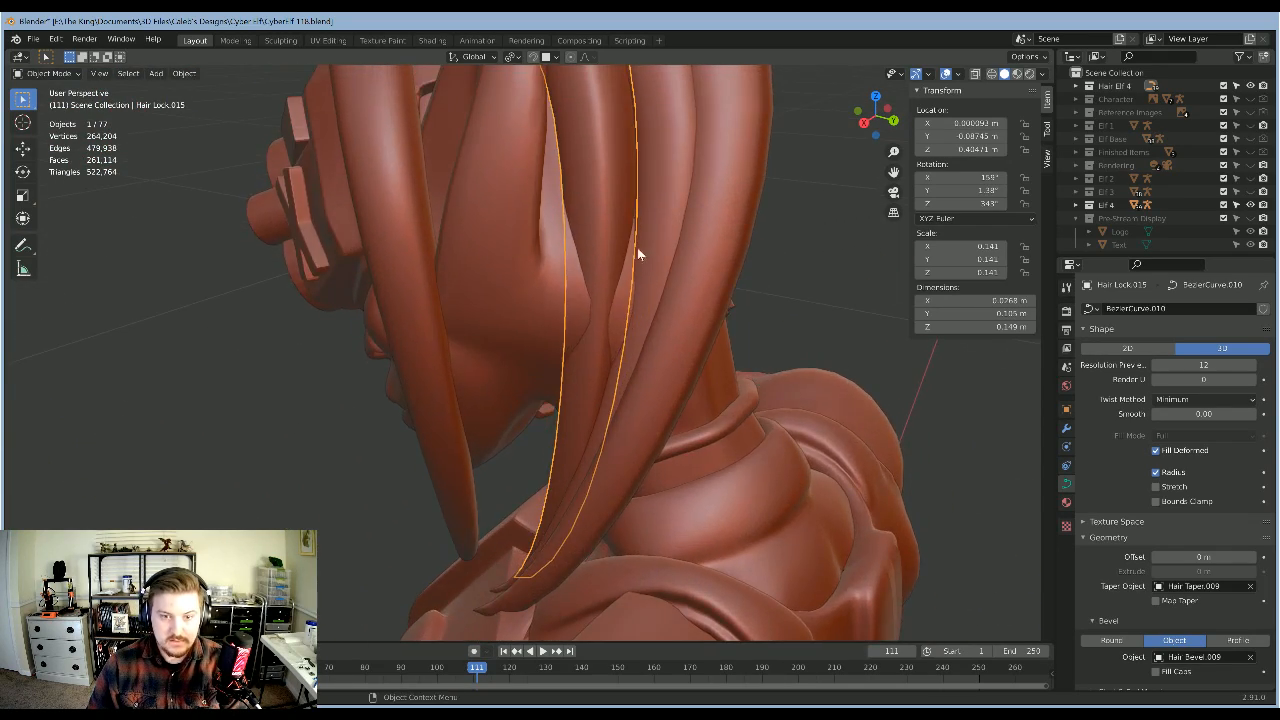
pyautogui.moveTo(637, 247); pyautogui.dragTo(720, 205, button='middle')
pyautogui.scroll(-5, 703, 252)
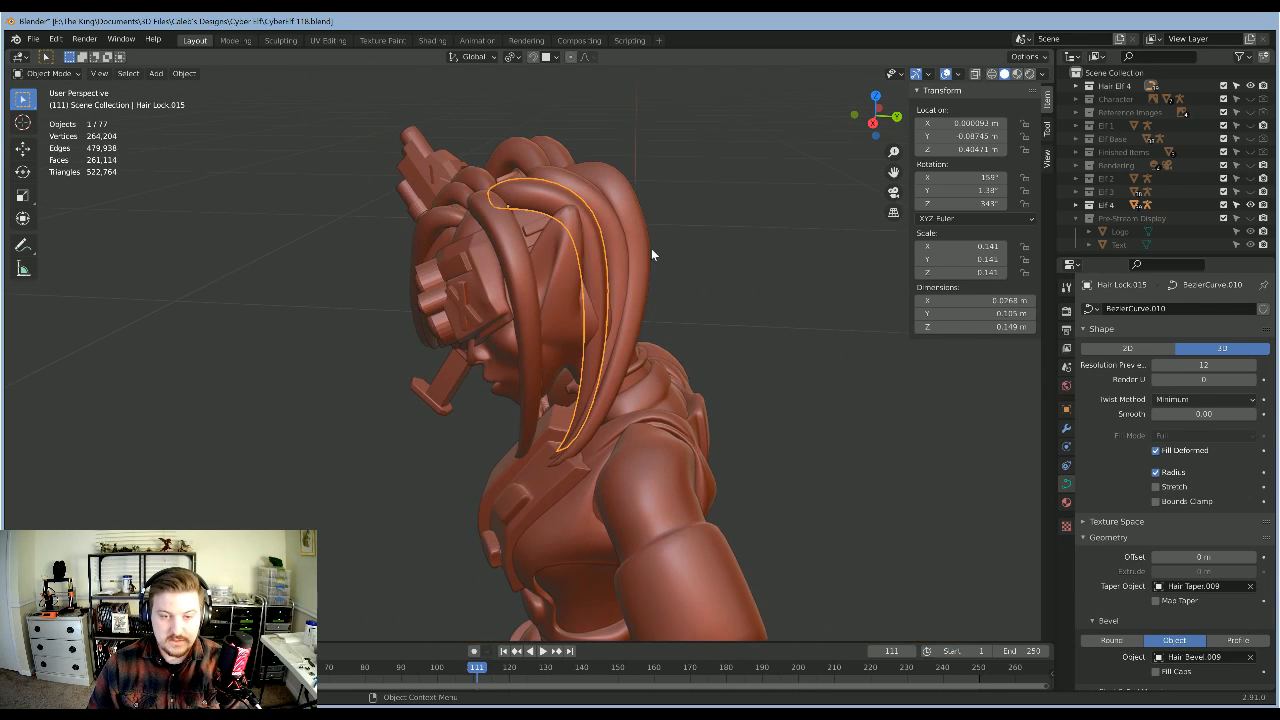
pyautogui.press('Tab')
pyautogui.moveTo(651, 254); pyautogui.dragTo(613, 201, button='middle')
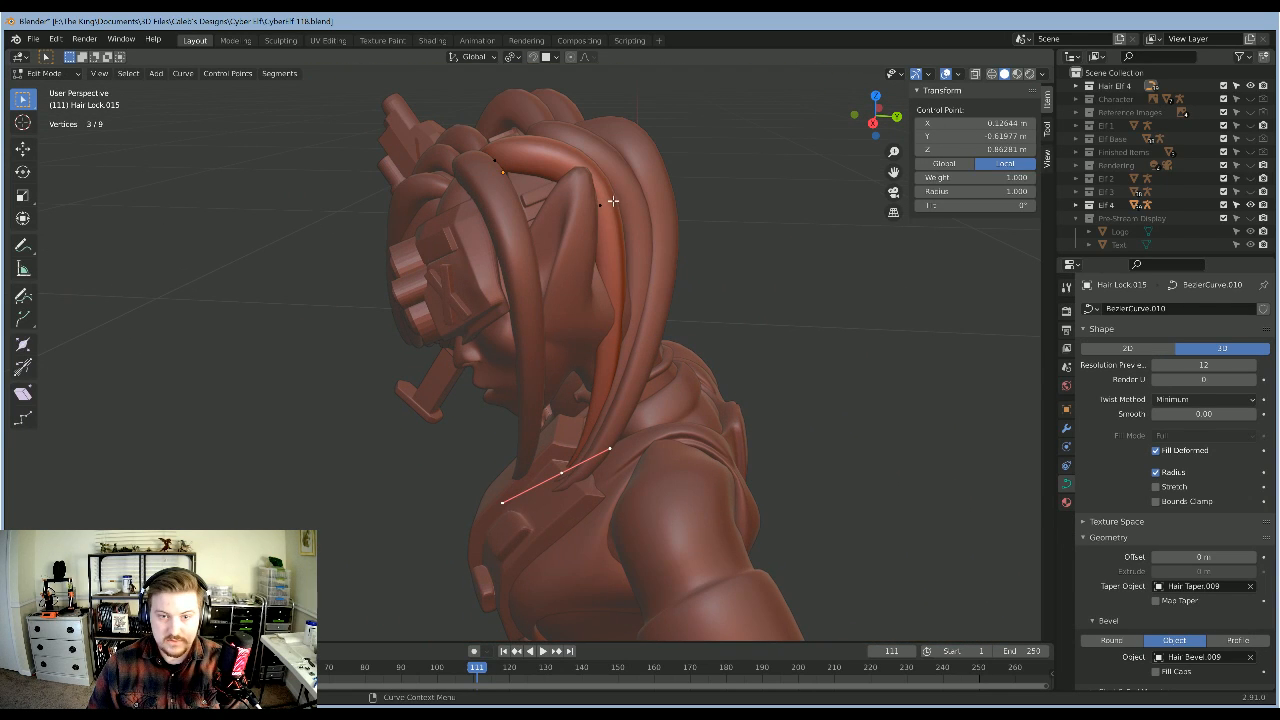
pyautogui.rightClick(631, 277)
pyautogui.click(631, 272)
# Step: Reposition a middle control point of Hair Lock.015 to refine the lock's curve behind the ear
pyautogui.moveTo(631, 277); pyautogui.dragTo(849, 266, button='middle')
pyautogui.click(622, 360)
pyautogui.press('g')
pyautogui.click(721, 267)
pyautogui.press('g')
pyautogui.click(670, 326)
pyautogui.press('Tab')
# Step: Examine the reshaped locks around the ear and visor from close up and from a distance
pyautogui.scroll(-5, 748, 354)
pyautogui.moveTo(748, 354); pyautogui.dragTo(682, 370, button='middle')
pyautogui.scroll(8, 653, 342)
pyautogui.keyDown('shift'); pyautogui.moveTo(667, 295); pyautogui.dragTo(591, 310, button='middle'); pyautogui.keyUp('shift')
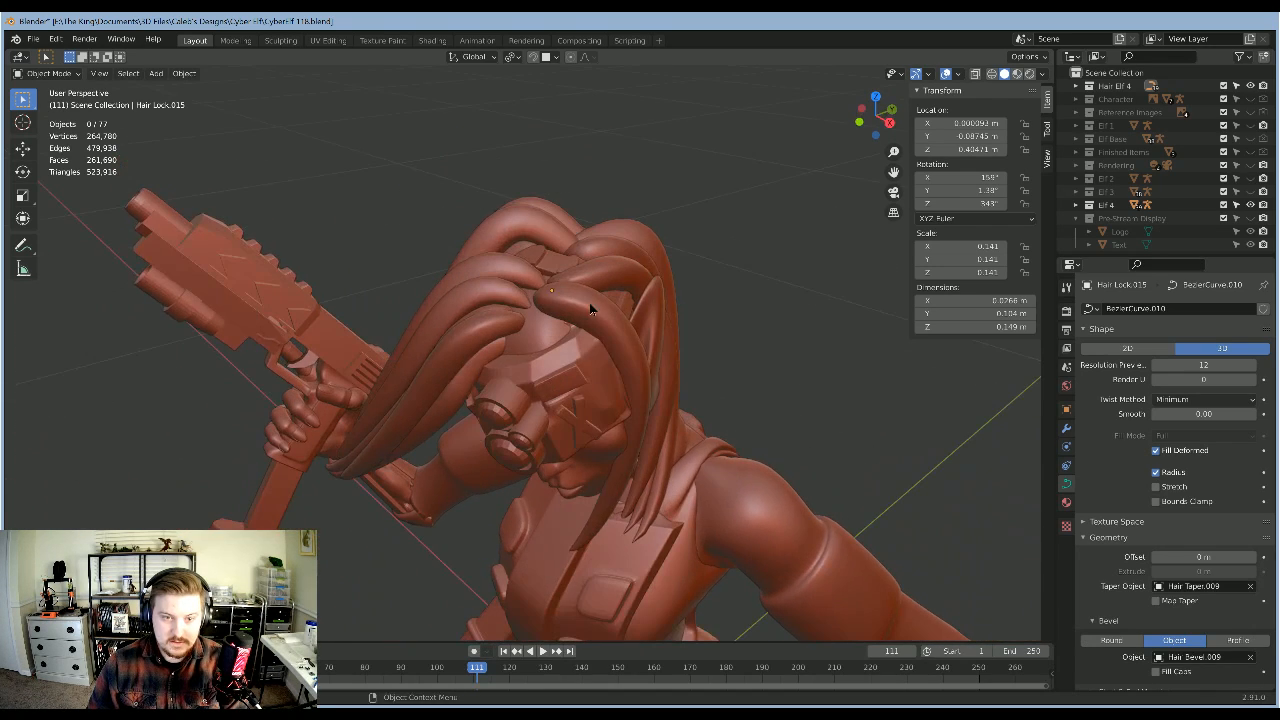
pyautogui.click(775, 414)
pyautogui.scroll(-5, 749, 440)
pyautogui.moveTo(747, 440); pyautogui.dragTo(725, 402, button='middle')
pyautogui.keyDown('shift'); pyautogui.moveTo(655, 482); pyautogui.dragTo(554, 172, button='middle'); pyautogui.keyUp('shift')
pyautogui.scroll(-4, 661, 347)
pyautogui.scroll(5, 612, 365)
pyautogui.scroll(3, 707, 510)
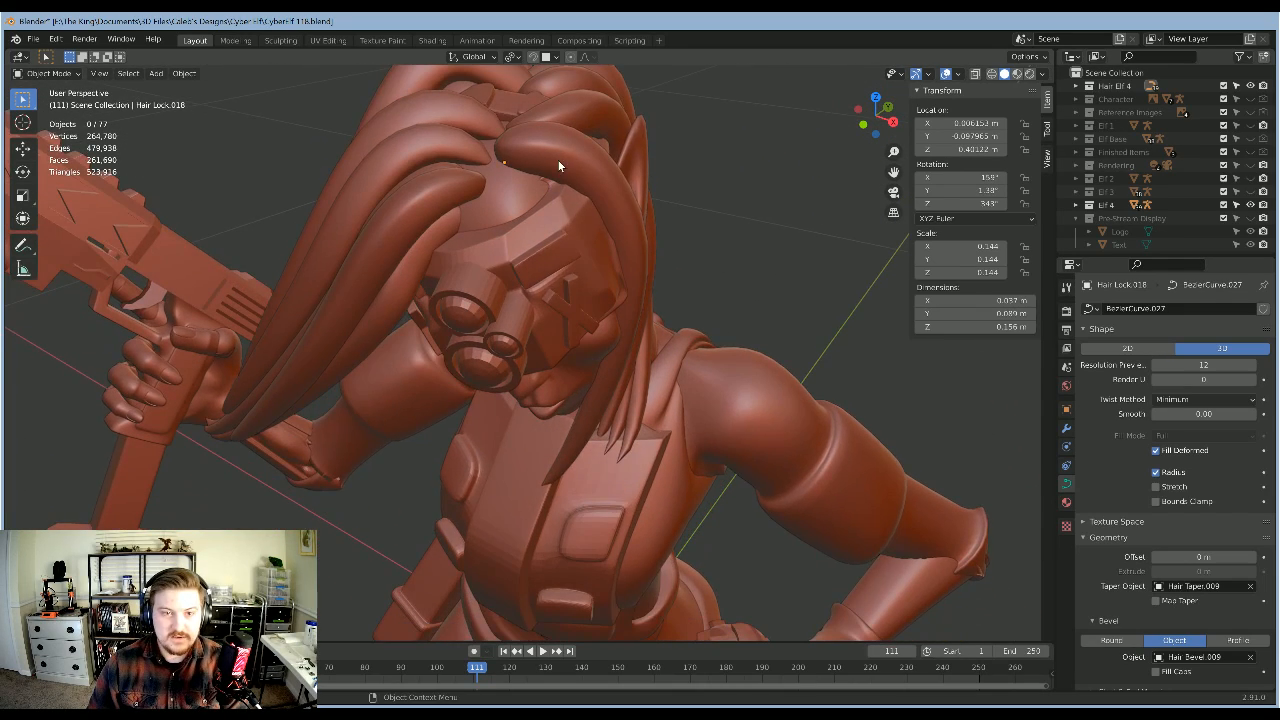
# Step: Duplicate Hair Lock.018 and place the copy just in front of it, with its root above the visor
pyautogui.click(557, 162)
pyautogui.scroll(-4, 603, 183)
pyautogui.moveTo(670, 233); pyautogui.dragTo(643, 220, button='middle')
pyautogui.scroll(2, 640, 220)
pyautogui.hotkey('shift', 'd')
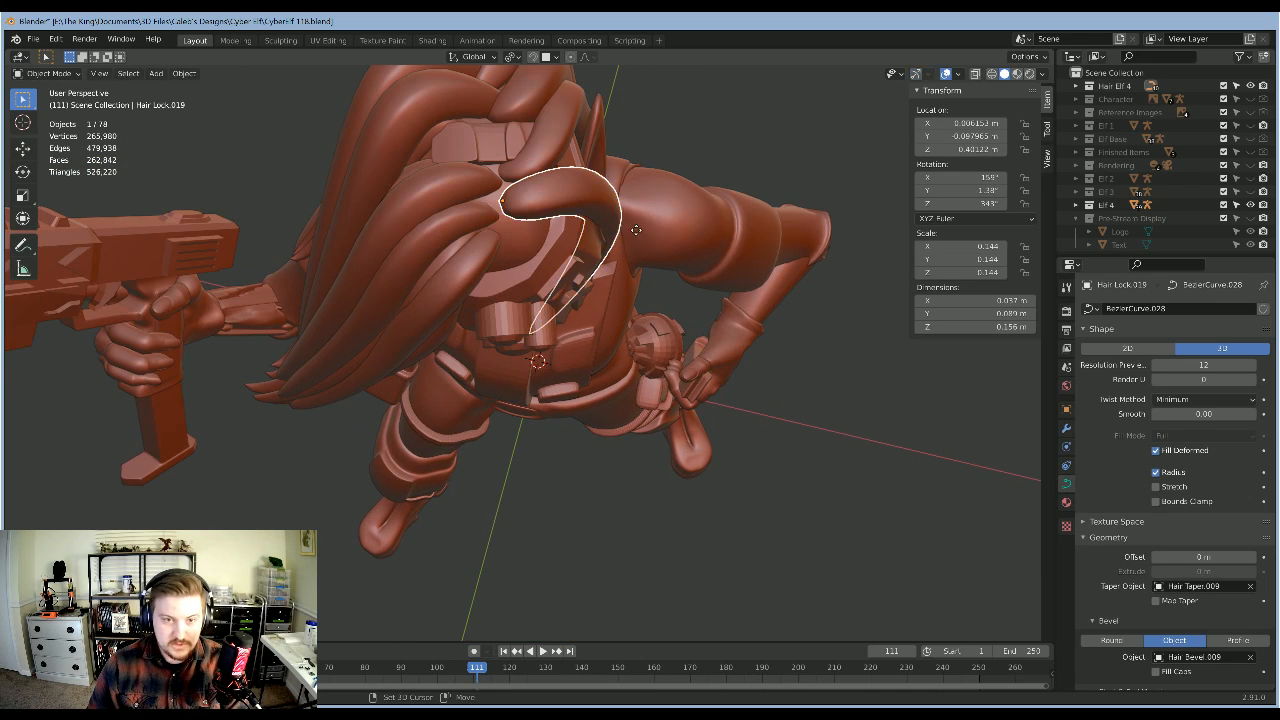
pyautogui.click(635, 251)
pyautogui.moveTo(805, 384); pyautogui.dragTo(805, 373, button='middle')
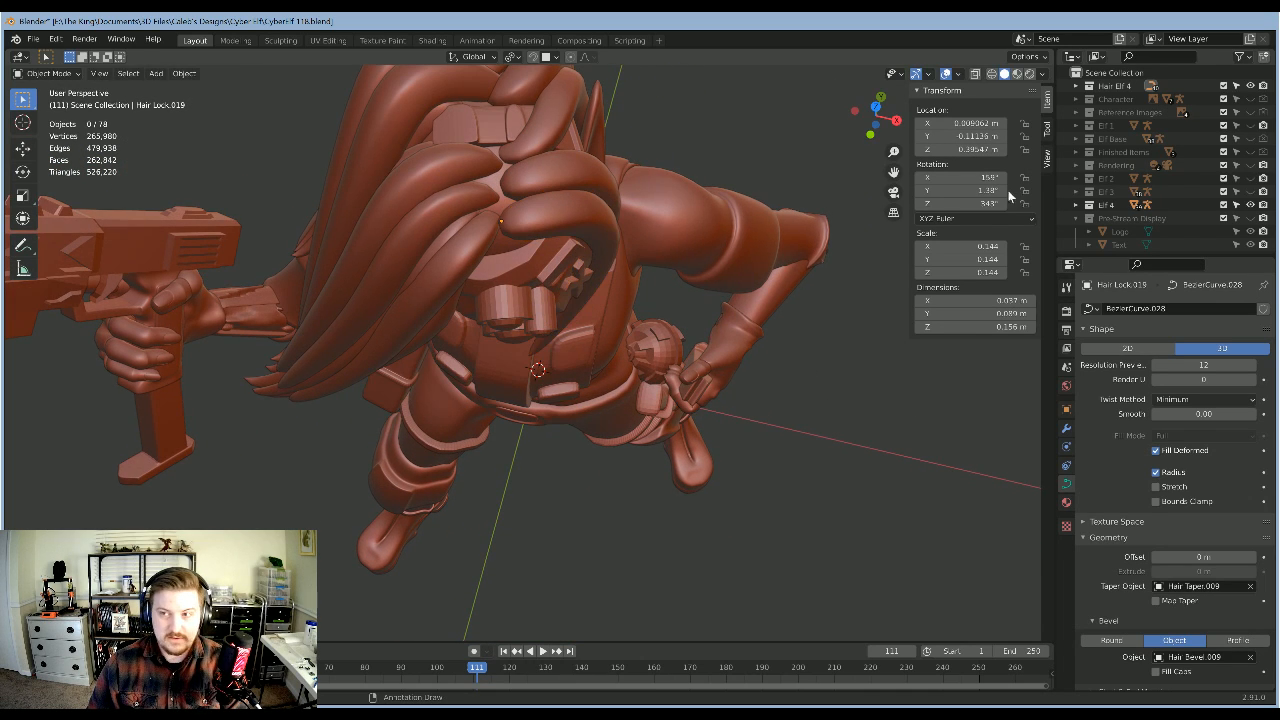
# Step: Show the Elf Base collection in place of Hair Elf 4 and Elf 4, and examine the rigged base figure
pyautogui.click(1250, 138)
pyautogui.click(1250, 86)
pyautogui.click(1250, 204)
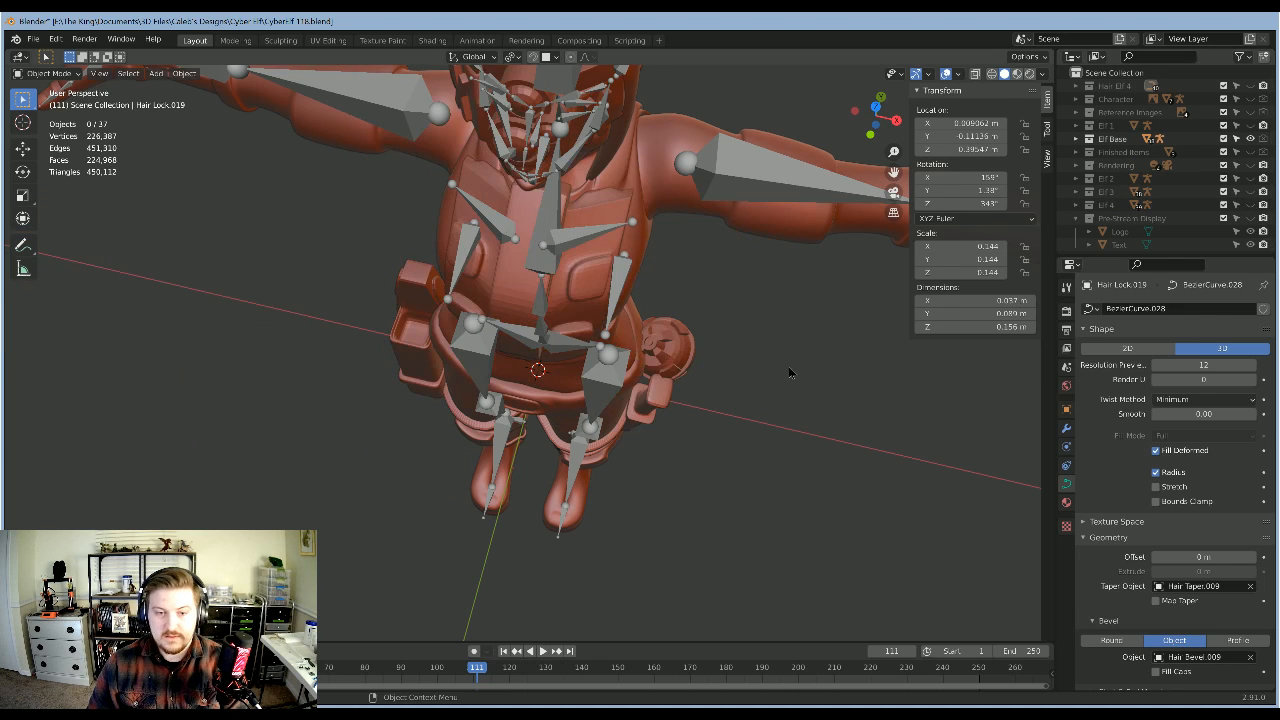
pyautogui.moveTo(787, 376); pyautogui.dragTo(788, 318, button='middle')
pyautogui.scroll(-5, 740, 425)
pyautogui.keyDown('shift'); pyautogui.moveTo(739, 447); pyautogui.dragTo(750, 300, button='middle'); pyautogui.keyUp('shift')
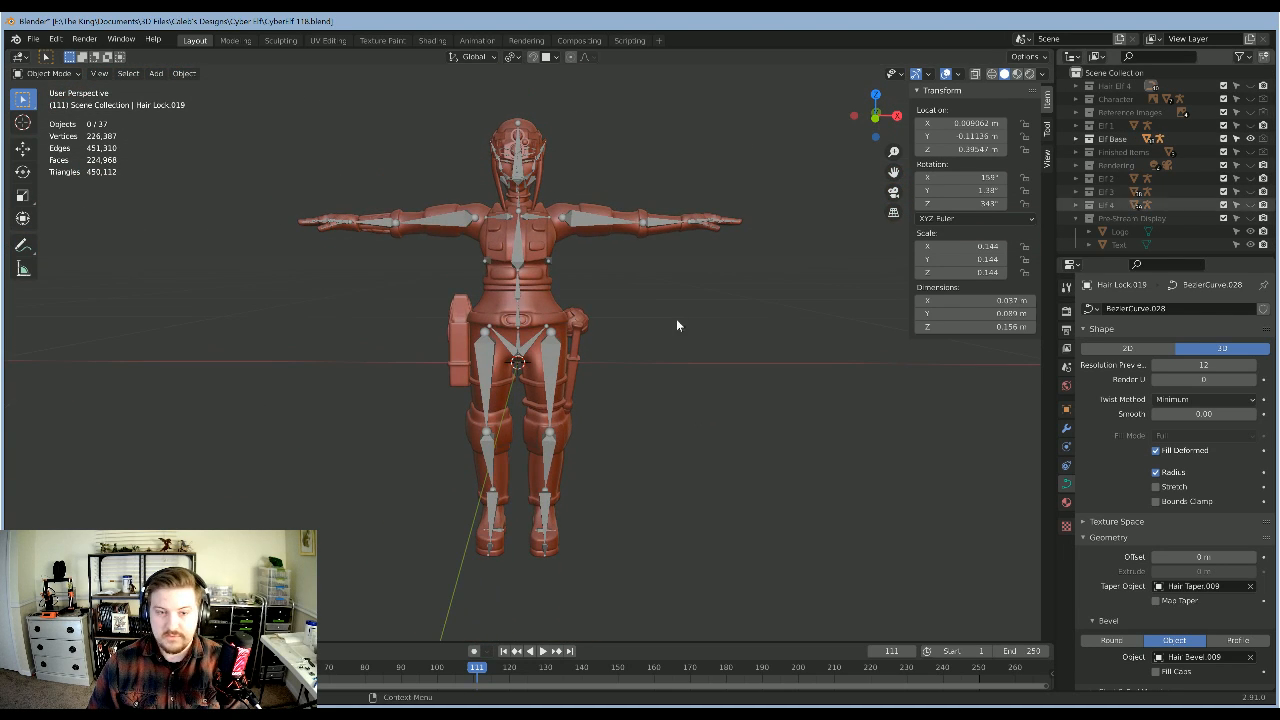
pyautogui.moveTo(676, 318); pyautogui.dragTo(447, 318, button='middle')
pyautogui.moveTo(634, 315); pyautogui.dragTo(548, 315, button='middle')
pyautogui.scroll(3, 548, 315)
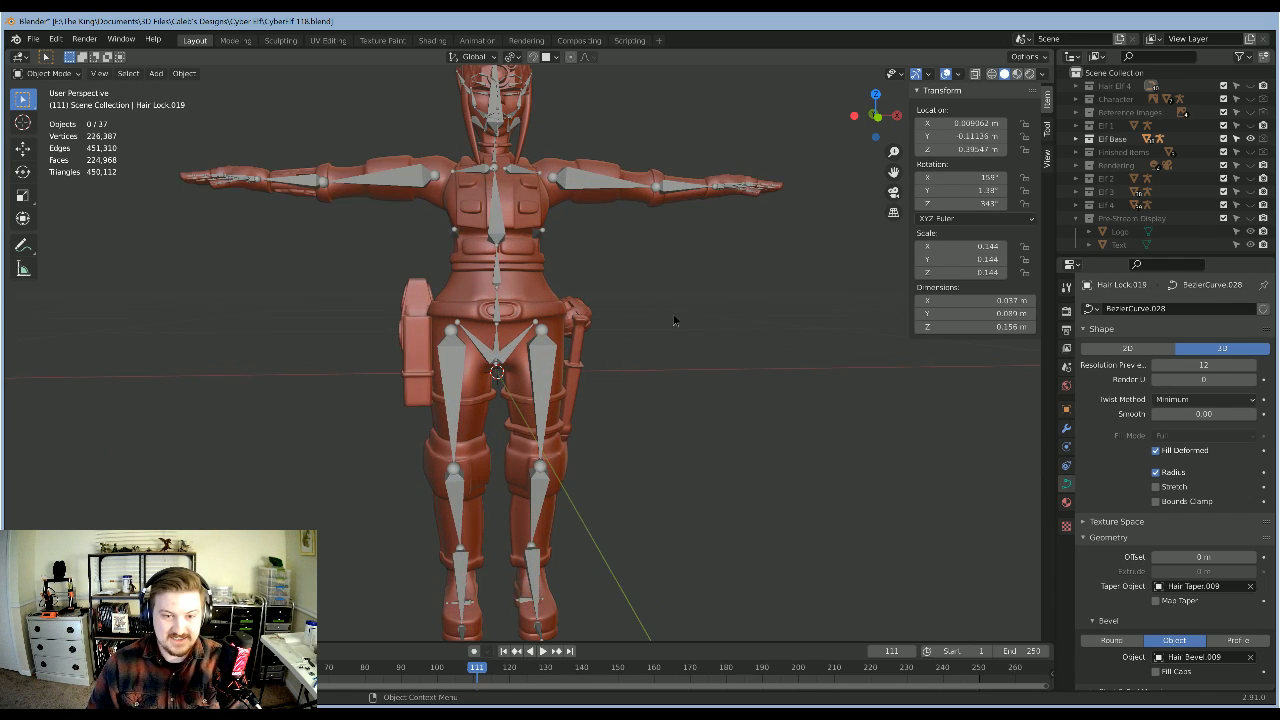
pyautogui.keyDown('shift'); pyautogui.moveTo(682, 317); pyautogui.dragTo(745, 345, button='middle'); pyautogui.keyUp('shift')
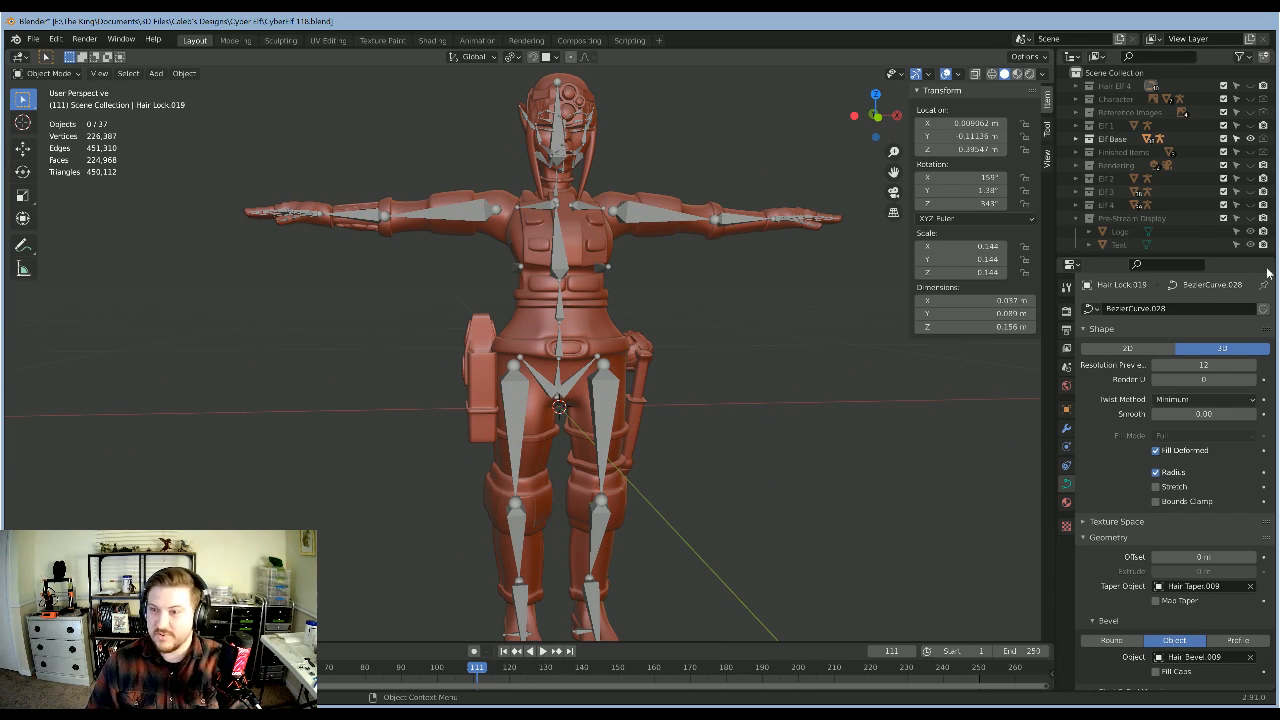
# Step: Hide Elf Base, show the Hair Elf 4 and Elf 4 collections again, and inspect the crown from above
pyautogui.click(1250, 139)
pyautogui.click(1251, 87)
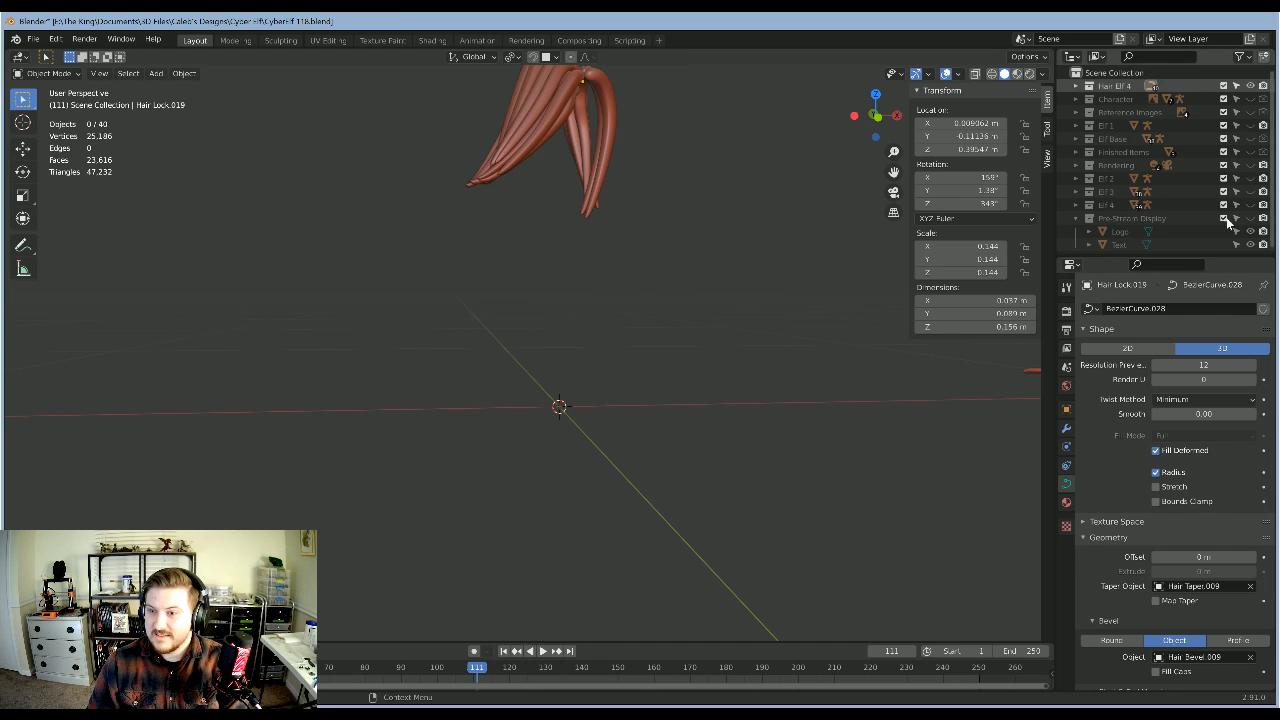
pyautogui.click(1250, 205)
pyautogui.moveTo(756, 313); pyautogui.dragTo(678, 324, button='middle')
pyautogui.scroll(5, 753, 193)
pyautogui.moveTo(753, 193); pyautogui.dragTo(688, 363, button='middle')
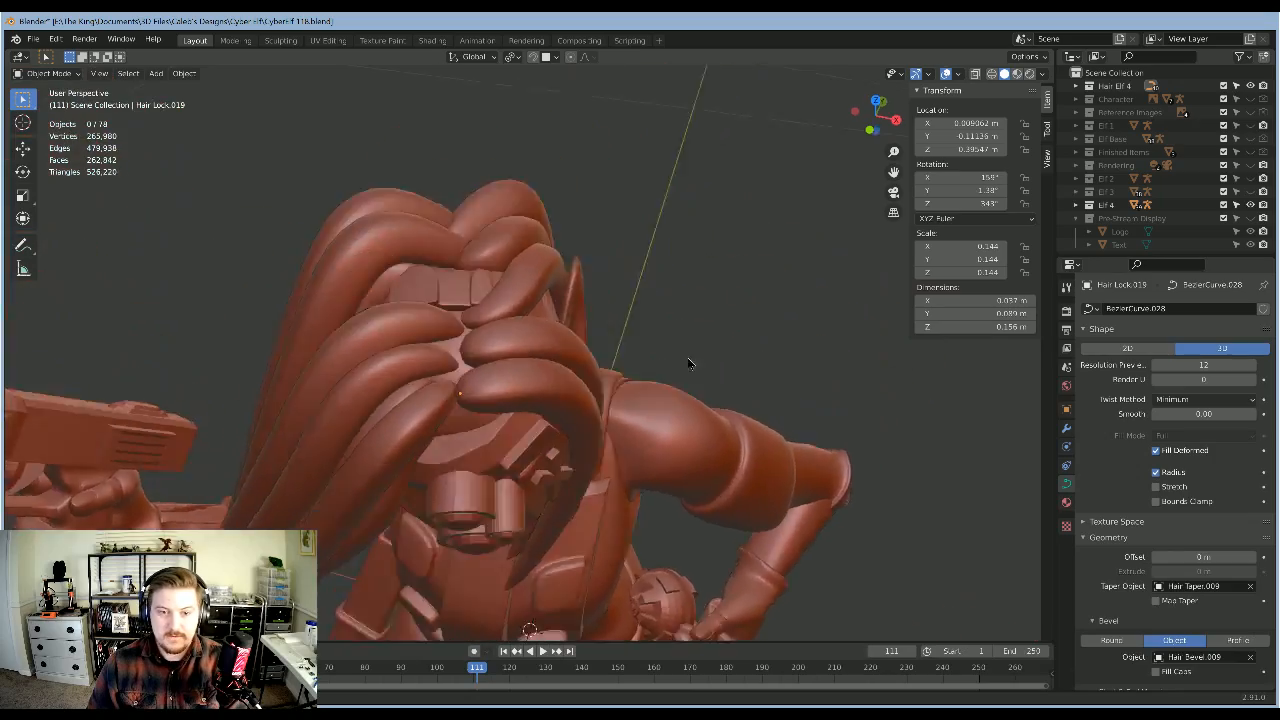
# Step: Rotate the root control point of Hair Lock.019 and lower it toward the forehead above the visor
pyautogui.scroll(-5, 674, 358)
pyautogui.moveTo(670, 428); pyautogui.dragTo(682, 489, button='middle')
pyautogui.scroll(10, 700, 290)
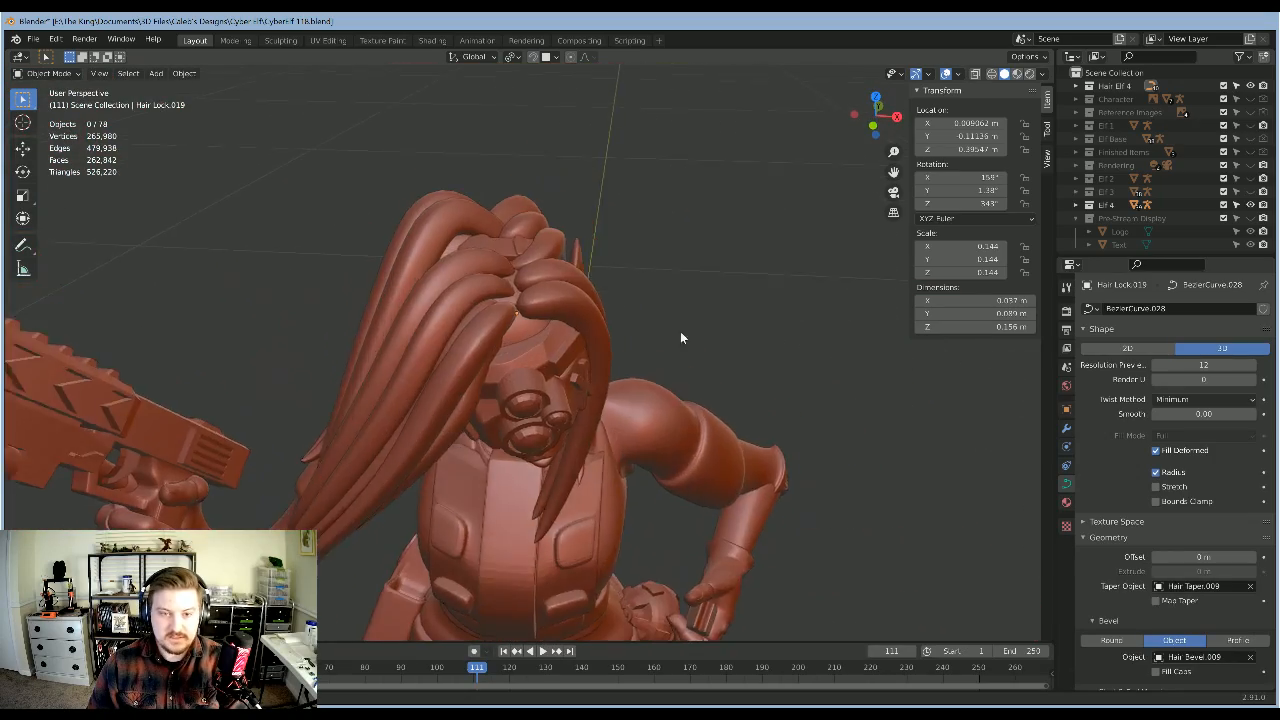
pyautogui.click(643, 220)
pyautogui.scroll(-3, 740, 322)
pyautogui.scroll(-4, 746, 328)
pyautogui.moveTo(743, 324); pyautogui.dragTo(626, 180, button='middle')
pyautogui.press('KP_7')
pyautogui.scroll(3, 680, 234)
pyautogui.press('Tab')
pyautogui.scroll(5, 587, 114)
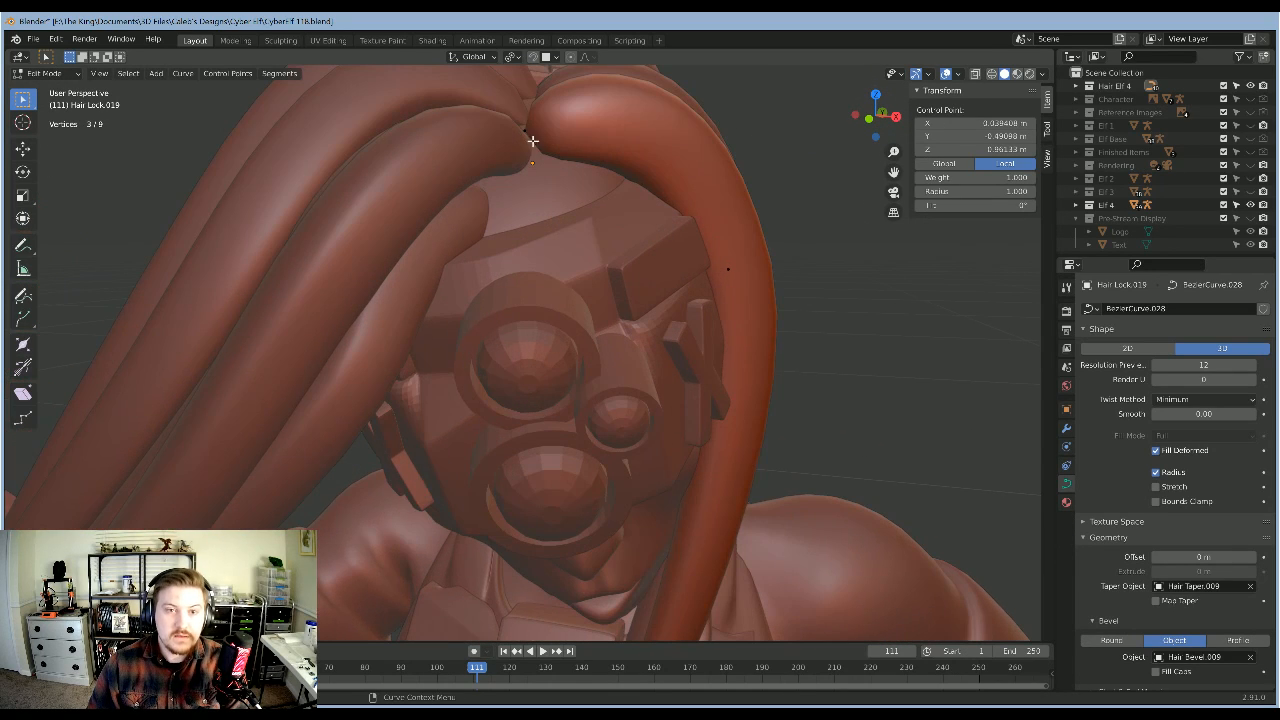
pyautogui.press('r')
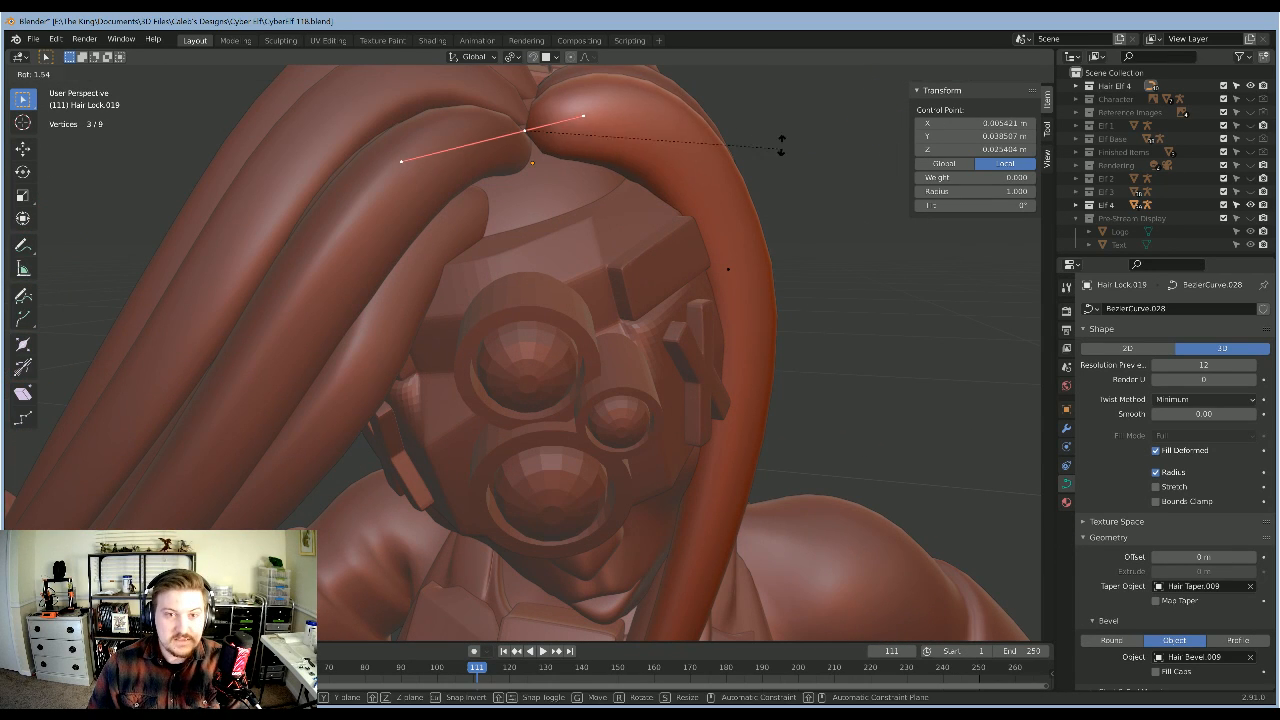
pyautogui.click(747, 87)
pyautogui.press('g')
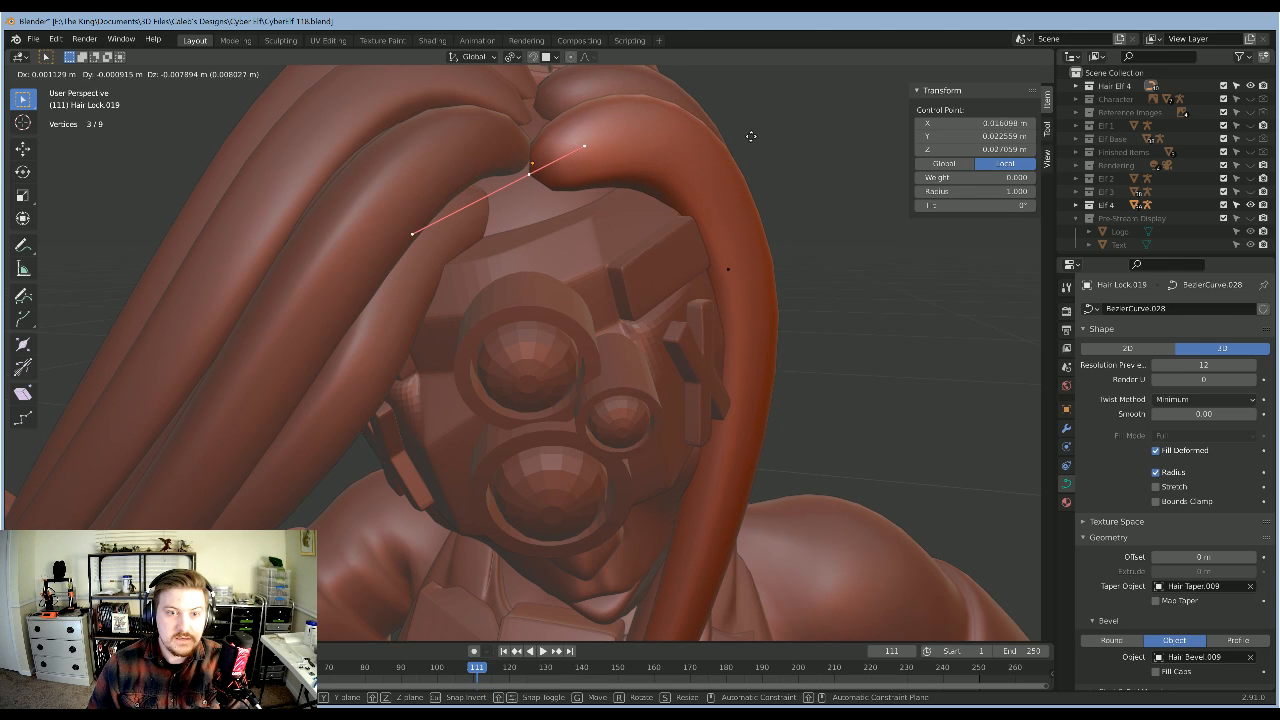
pyautogui.click(752, 137)
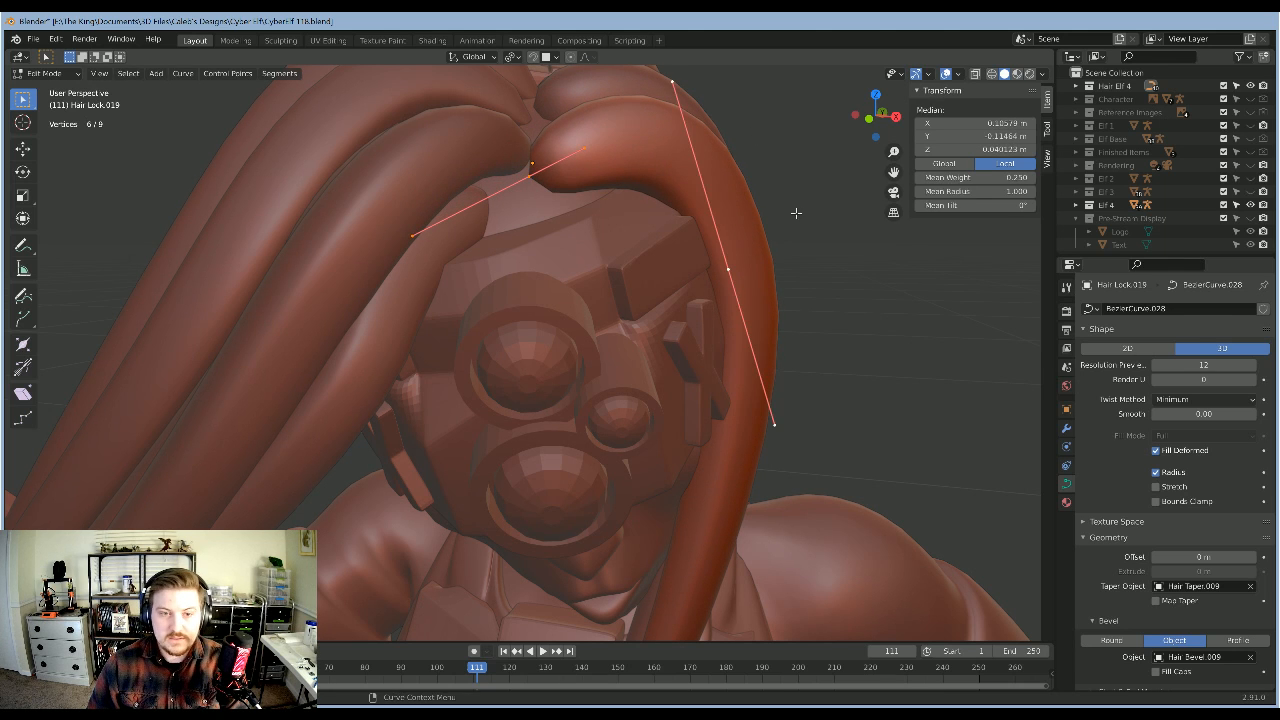
# Step: Scale the whole Hair Lock.019 down uniformly to 0.124
pyautogui.press('Tab')
pyautogui.scroll(-5, 737, 218)
pyautogui.moveTo(736, 382); pyautogui.dragTo(566, 298, button='middle')
pyautogui.press('s')
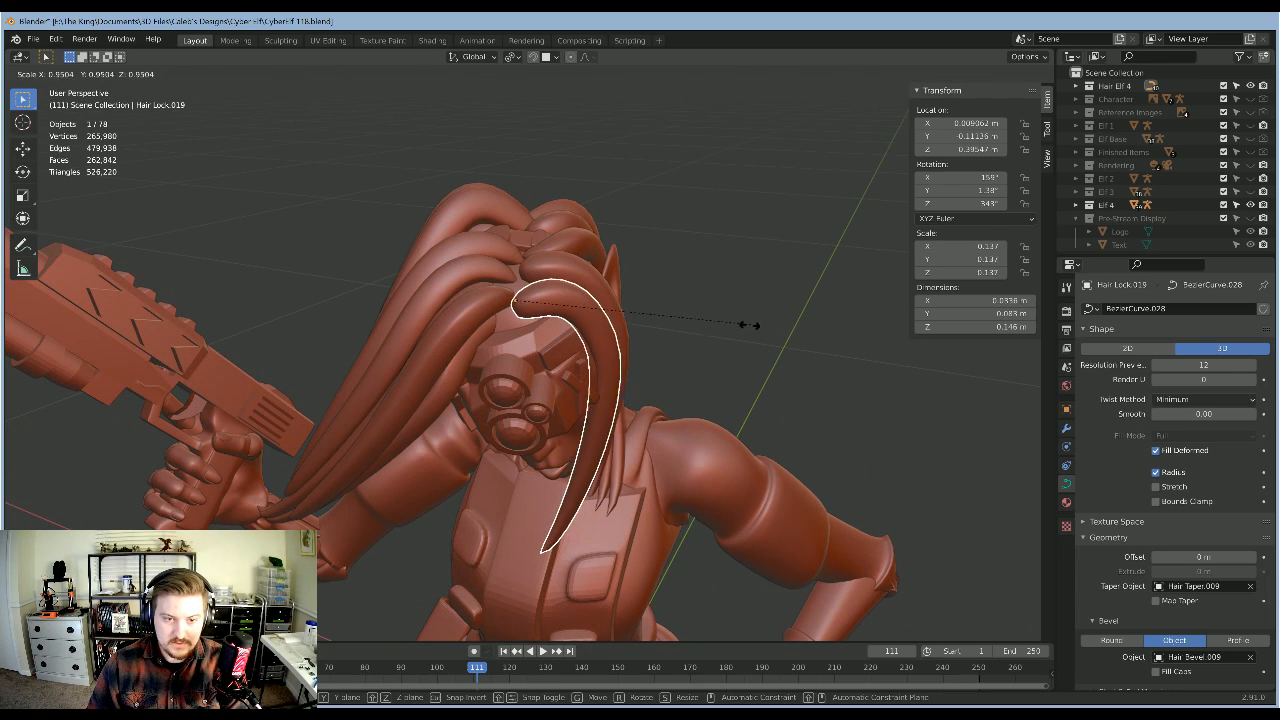
pyautogui.click(722, 335)
pyautogui.moveTo(720, 337); pyautogui.dragTo(683, 332, button='middle')
# Step: Move the middle control point of Hair Lock.019 outward, away from the side of the visor
pyautogui.press('Tab')
pyautogui.scroll(3, 663, 255)
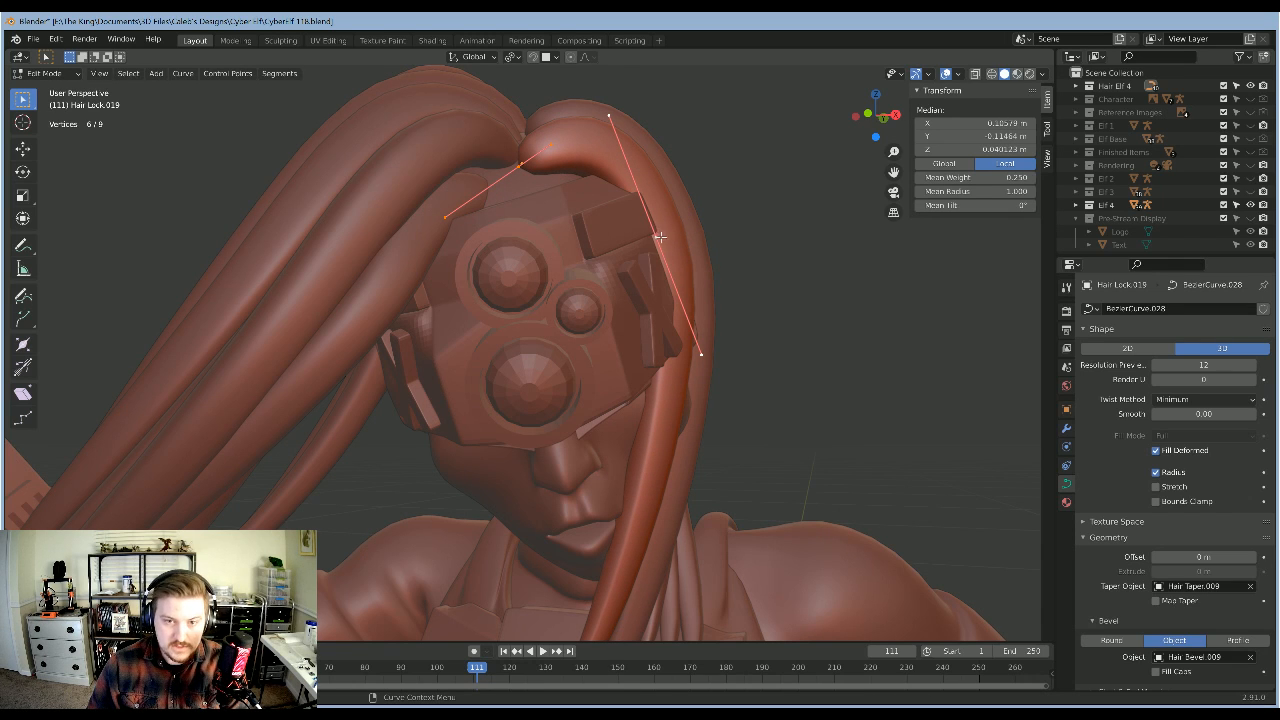
pyautogui.press('g')
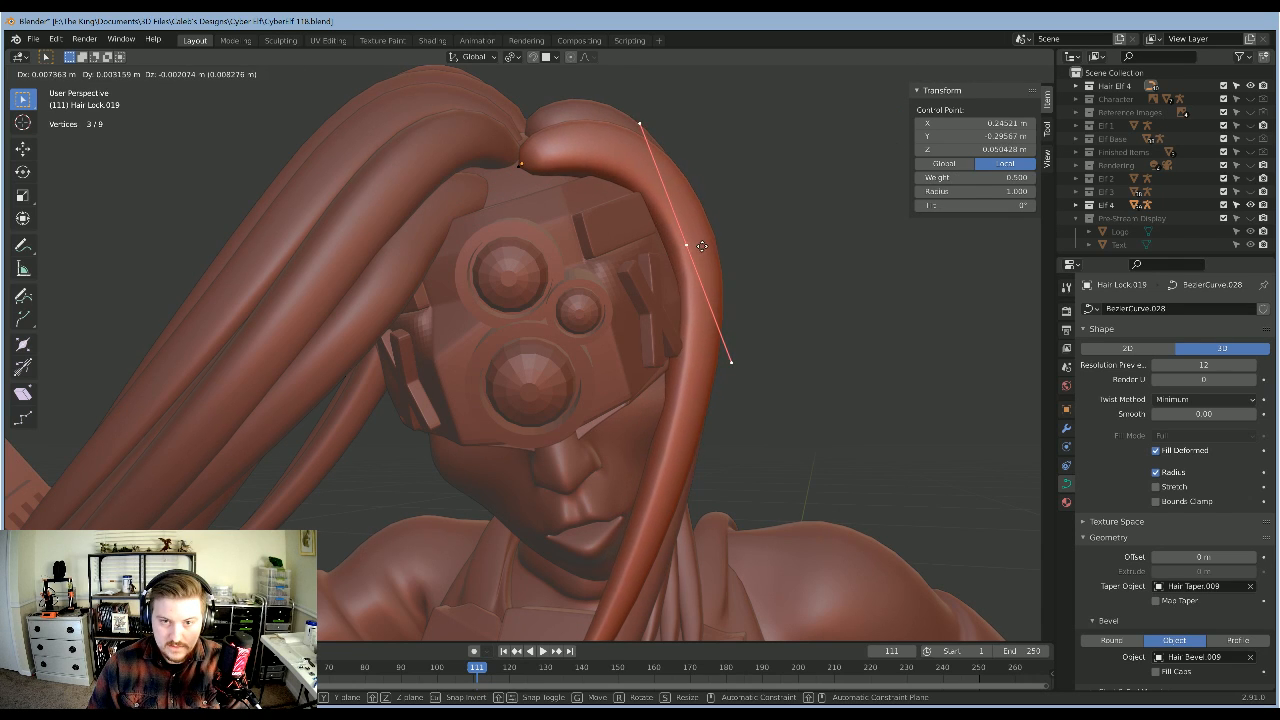
pyautogui.click(702, 246)
# Step: Move the tip control point of Hair Lock.019 back toward the shoulder, adjusting it along the Y axis as well
pyautogui.moveTo(705, 250); pyautogui.dragTo(487, 591, button='middle')
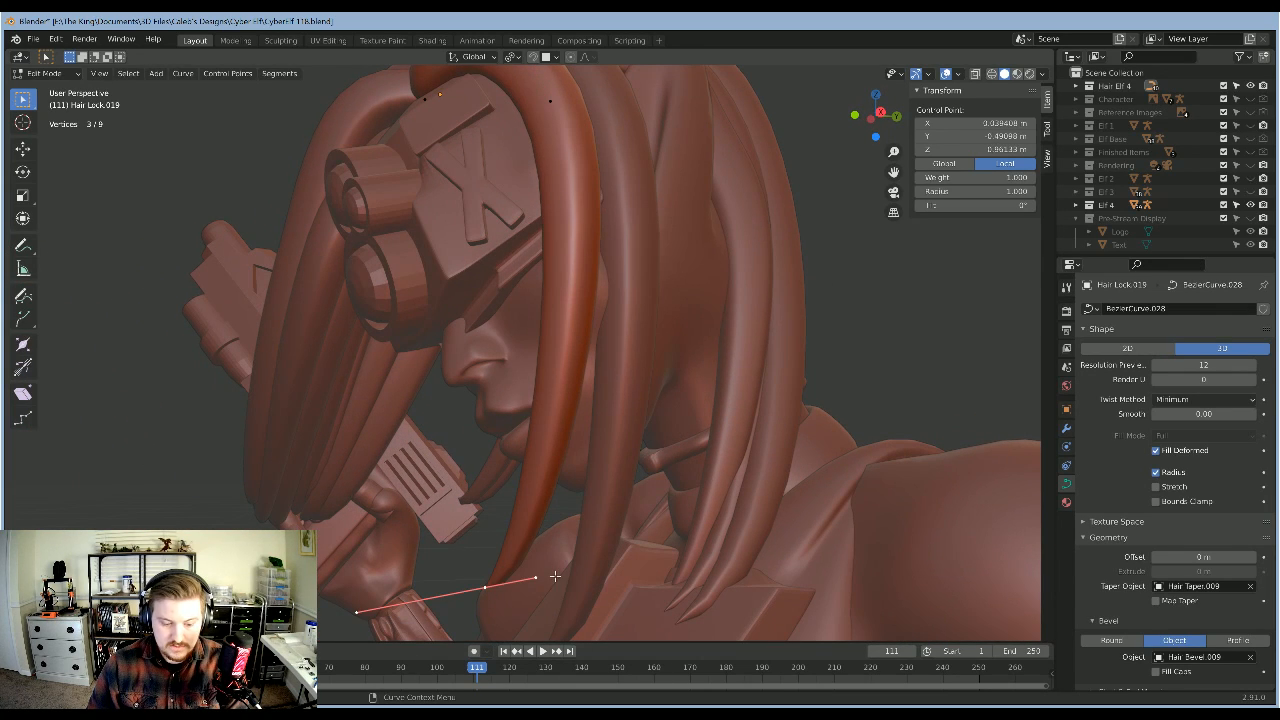
pyautogui.press('g')
pyautogui.click(619, 592)
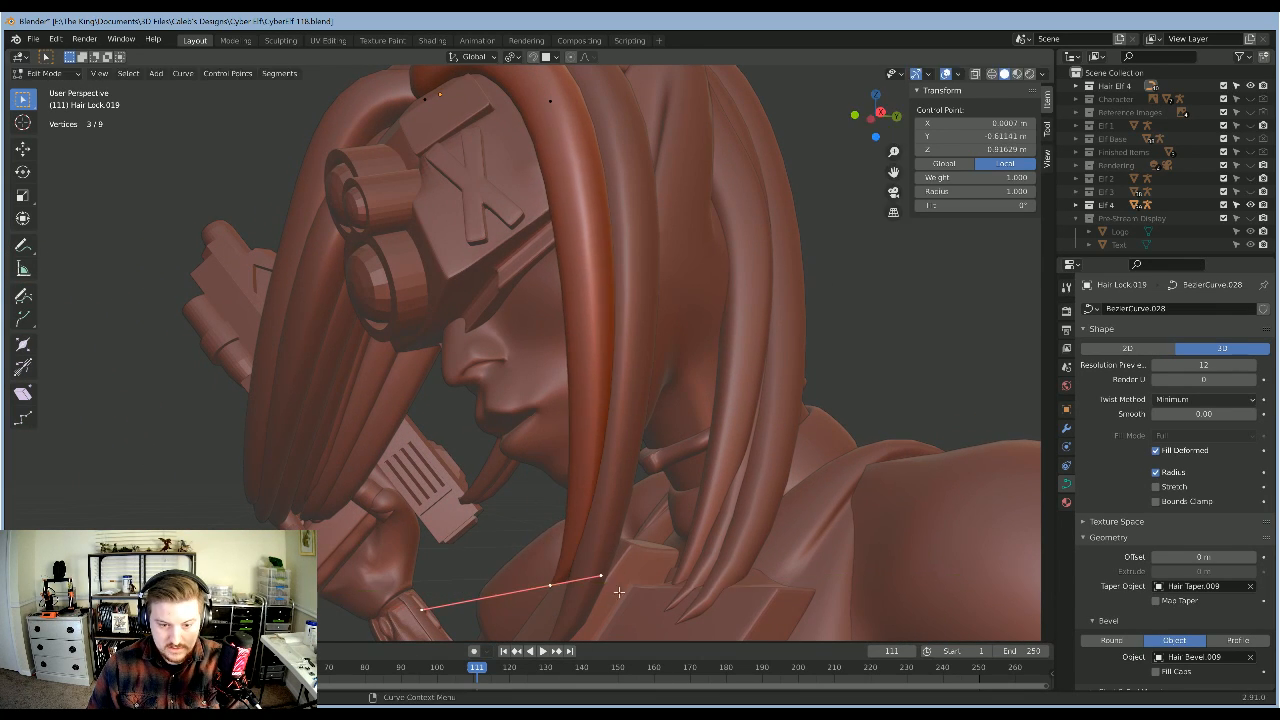
pyautogui.moveTo(619, 592); pyautogui.dragTo(570, 188, button='middle')
pyautogui.press('g')
pyautogui.click(743, 551)
pyautogui.press('g')
pyautogui.press('y')
pyautogui.click(706, 591)
pyautogui.press('Tab')
# Step: Move the middle control point of Hair Lock.018 outward and adjust it from the side so it frames Hair Lock.019
pyautogui.scroll(4, 762, 435)
pyautogui.click(672, 367)
pyautogui.press('Tab')
pyautogui.moveTo(630, 296); pyautogui.dragTo(677, 257, button='middle')
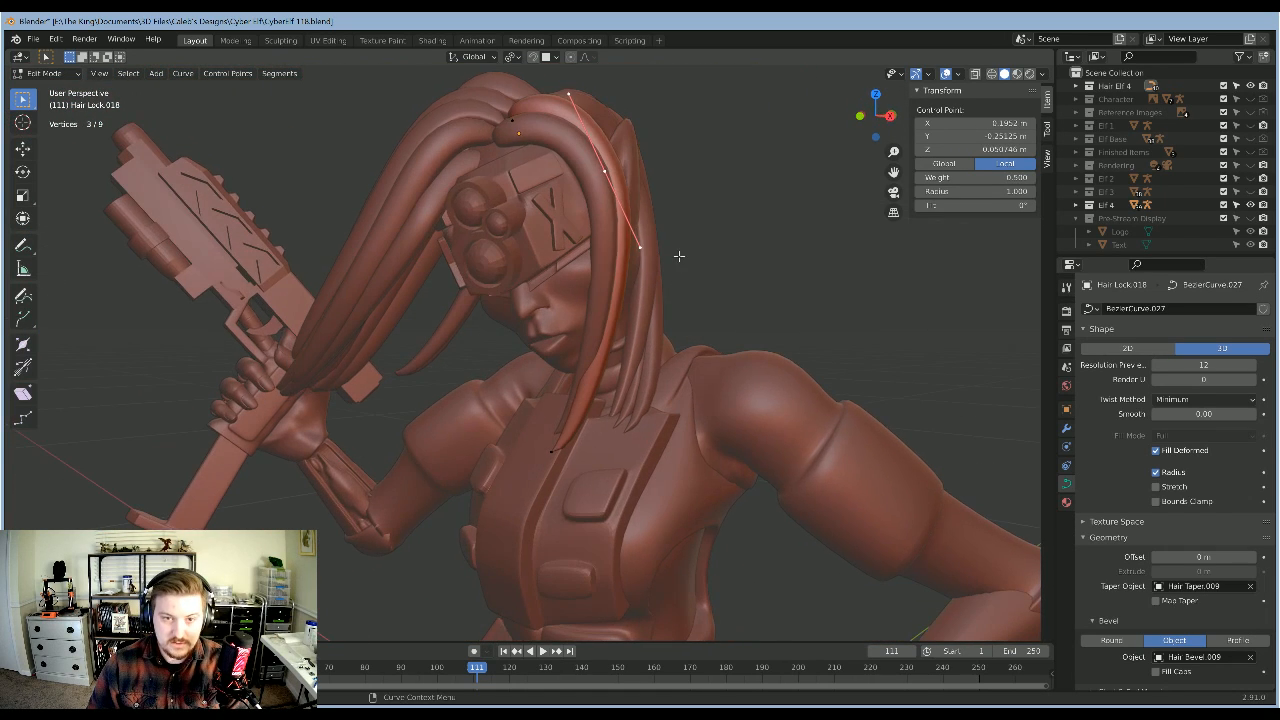
pyautogui.press('g')
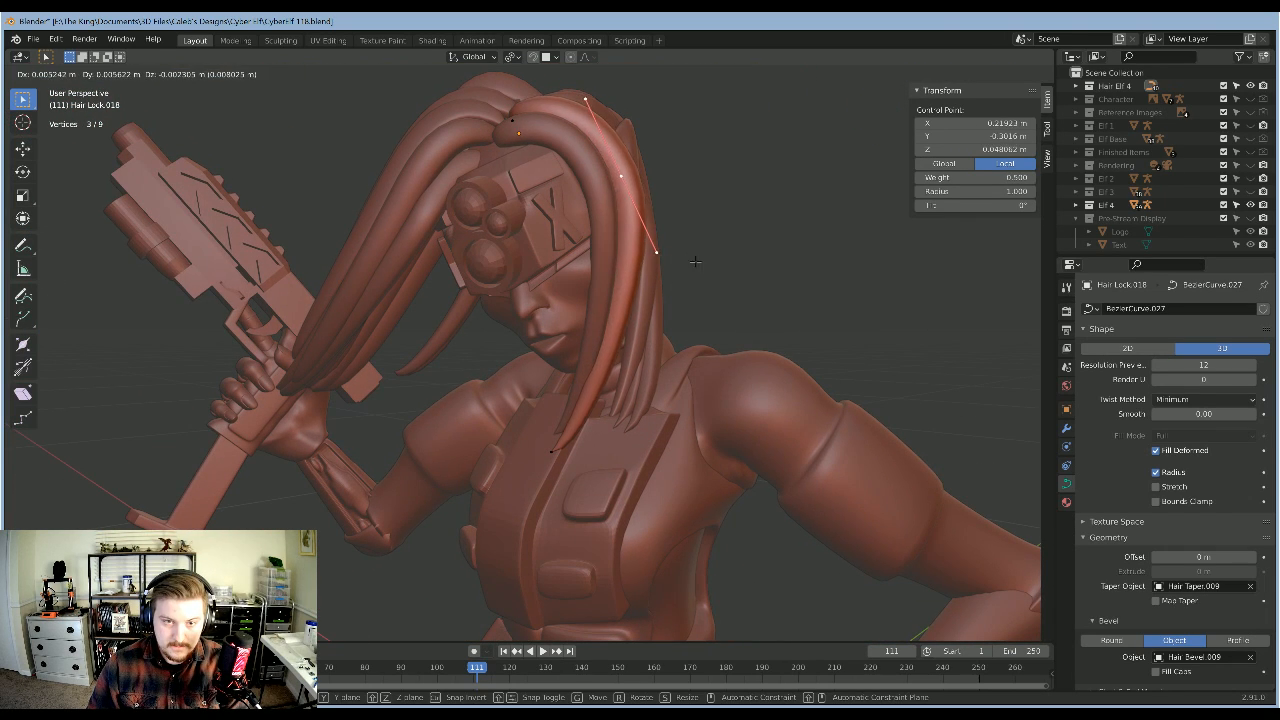
pyautogui.click(695, 261)
pyautogui.click(753, 264)
pyautogui.moveTo(753, 264); pyautogui.dragTo(627, 285, button='middle')
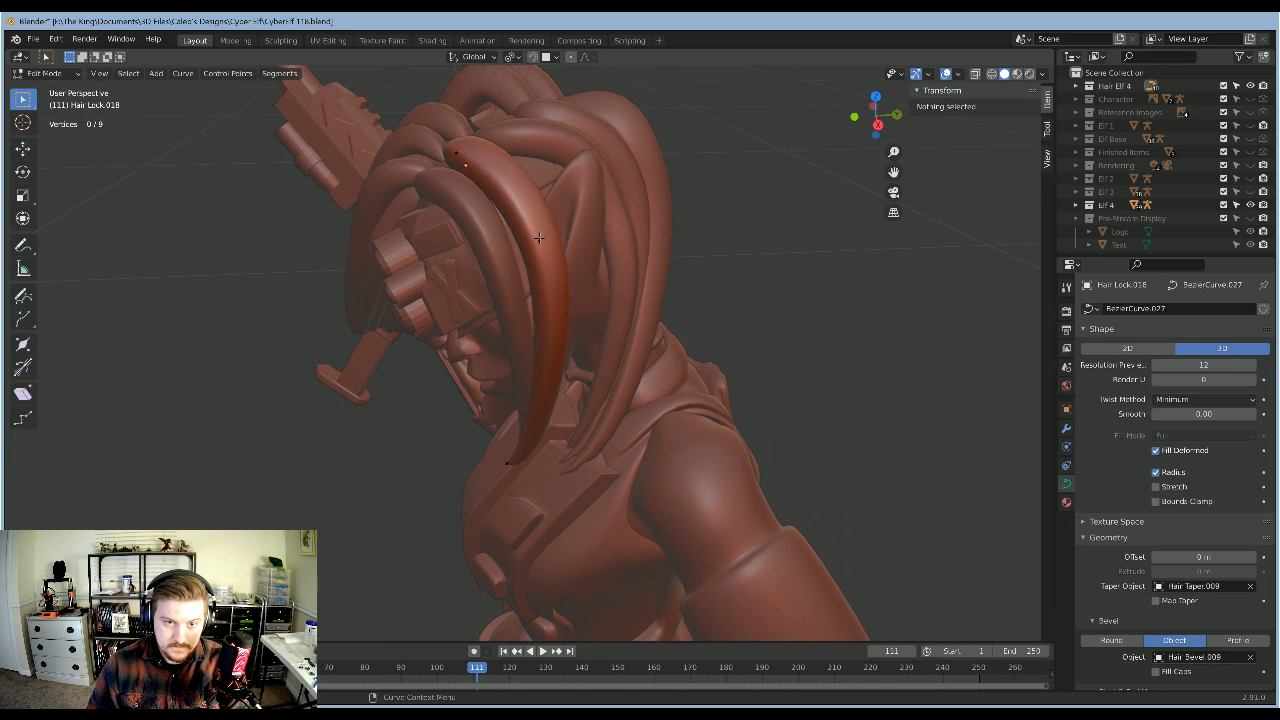
pyautogui.click(539, 238)
pyautogui.press('g')
pyautogui.click(530, 245)
# Step: Subdivide the lower segment of Hair Lock.018 and move the new control point outward to smooth its curve
pyautogui.moveTo(524, 475); pyautogui.dragTo(624, 278, button='middle')
pyautogui.scroll(1, 683, 449)
pyautogui.rightClick(633, 281)
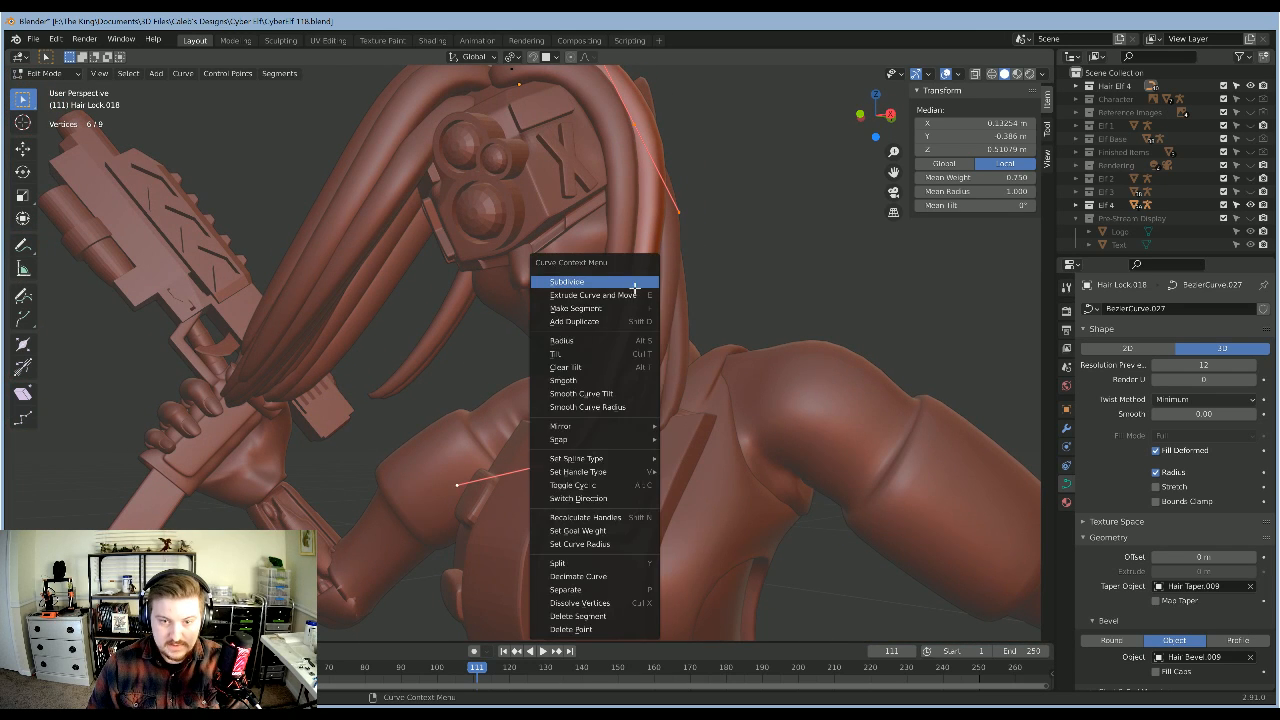
pyautogui.click(635, 287)
pyautogui.press('g')
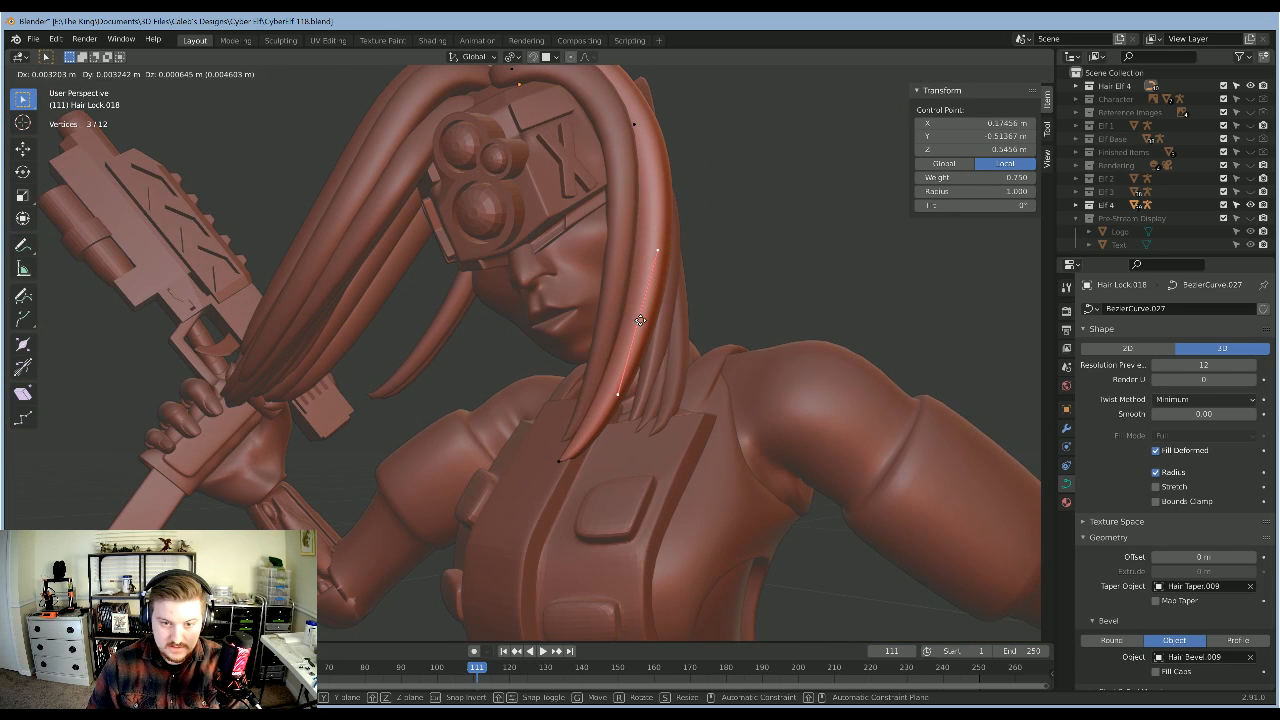
pyautogui.click(641, 321)
pyautogui.moveTo(641, 321); pyautogui.dragTo(807, 318, button='middle')
pyautogui.press('Tab')
# Step: Duplicate Hair Lock.019 and scale the copy down to 0.098
pyautogui.scroll(2, 830, 328)
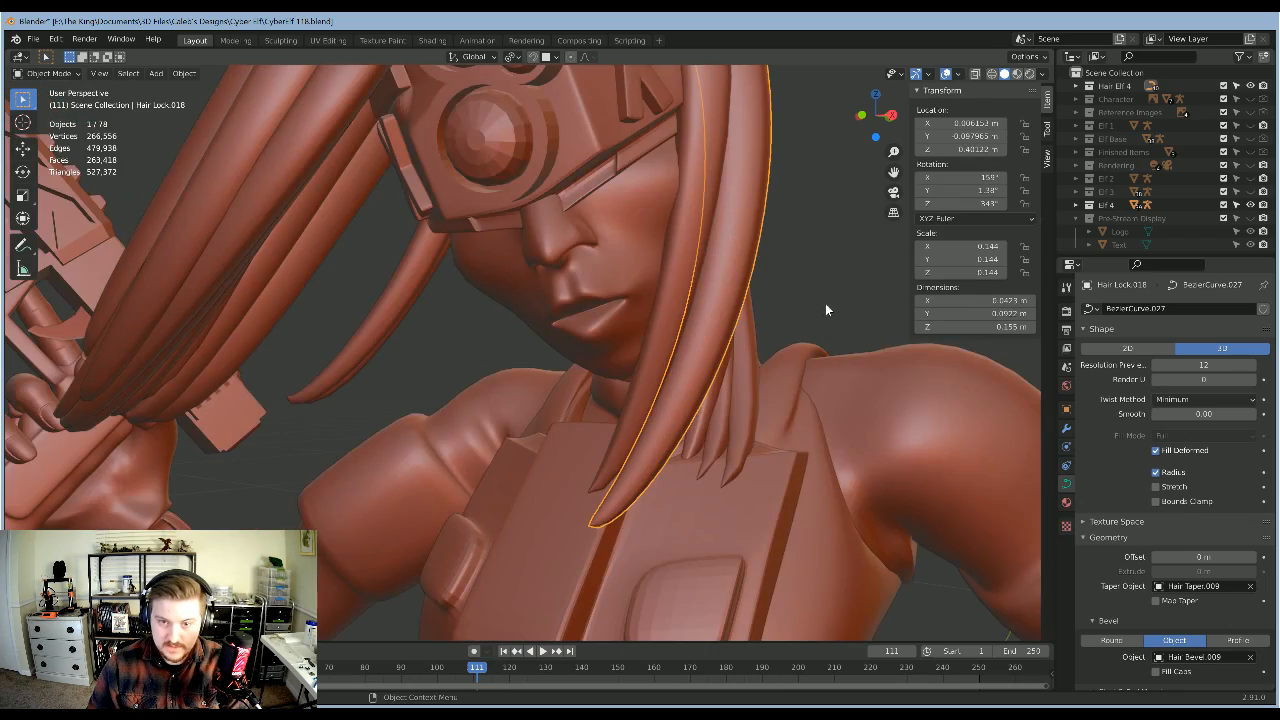
pyautogui.click(825, 303)
pyautogui.scroll(-5, 800, 295)
pyautogui.scroll(2, 730, 290)
pyautogui.moveTo(622, 308); pyautogui.dragTo(621, 260, button='middle')
pyautogui.click(621, 260)
pyautogui.moveTo(694, 296); pyautogui.dragTo(660, 354, button='middle')
pyautogui.scroll(3, 703, 366)
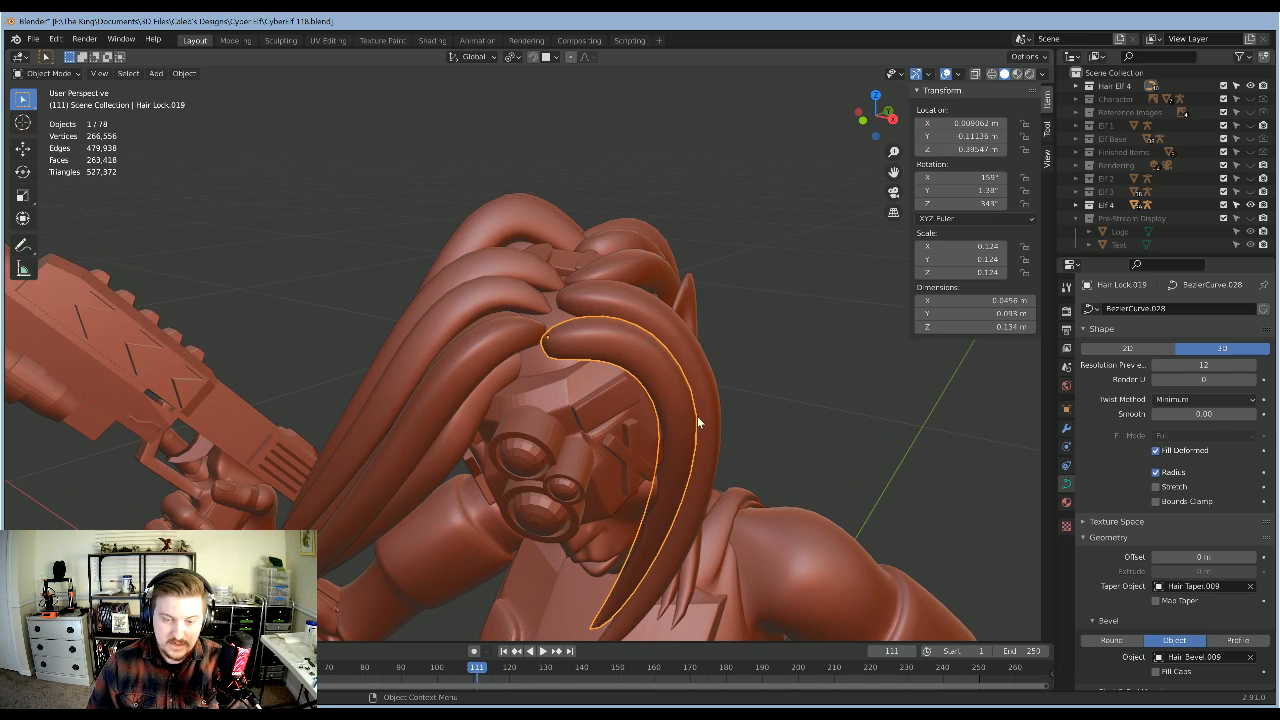
pyautogui.moveTo(697, 416); pyautogui.dragTo(760, 400, button='middle')
pyautogui.hotkey('shift', 'd')
pyautogui.press('s')
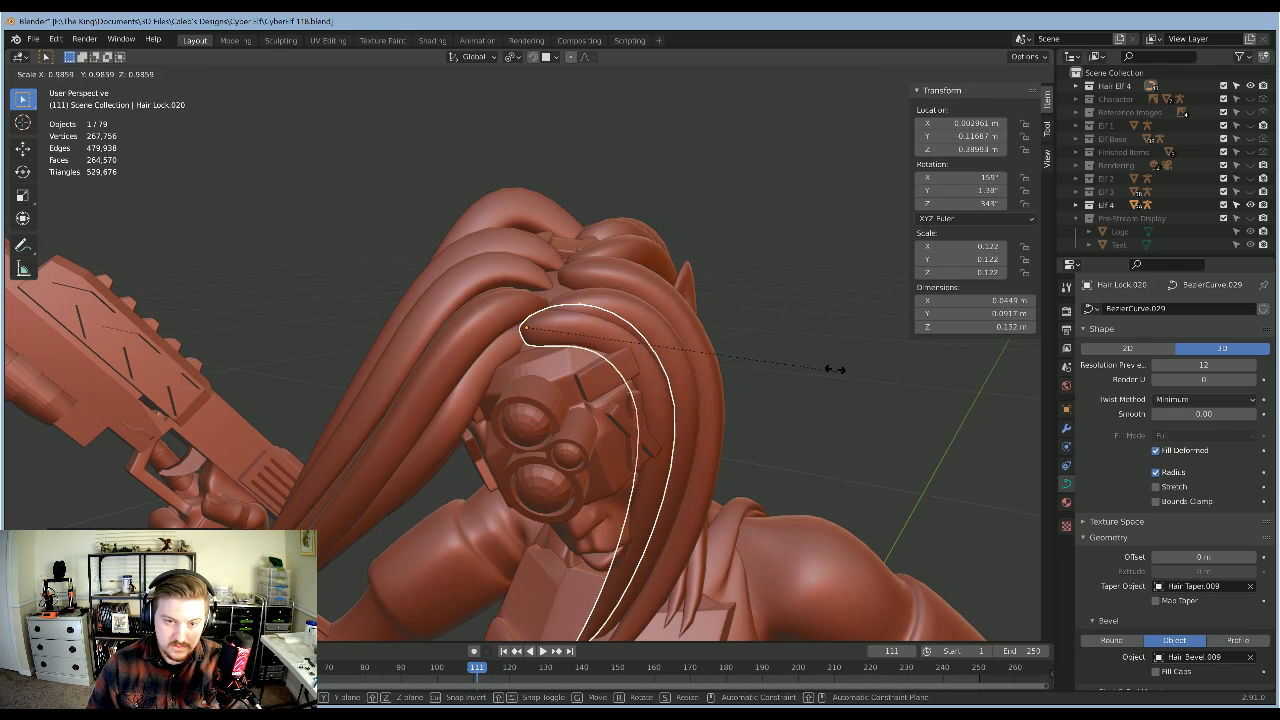
pyautogui.click(790, 424)
# Step: Place the scaled copy directly in front of Hair Lock.019, with its root just above the visor
pyautogui.moveTo(792, 426); pyautogui.dragTo(766, 376, button='middle')
pyautogui.scroll(4, 766, 376)
pyautogui.press('g')
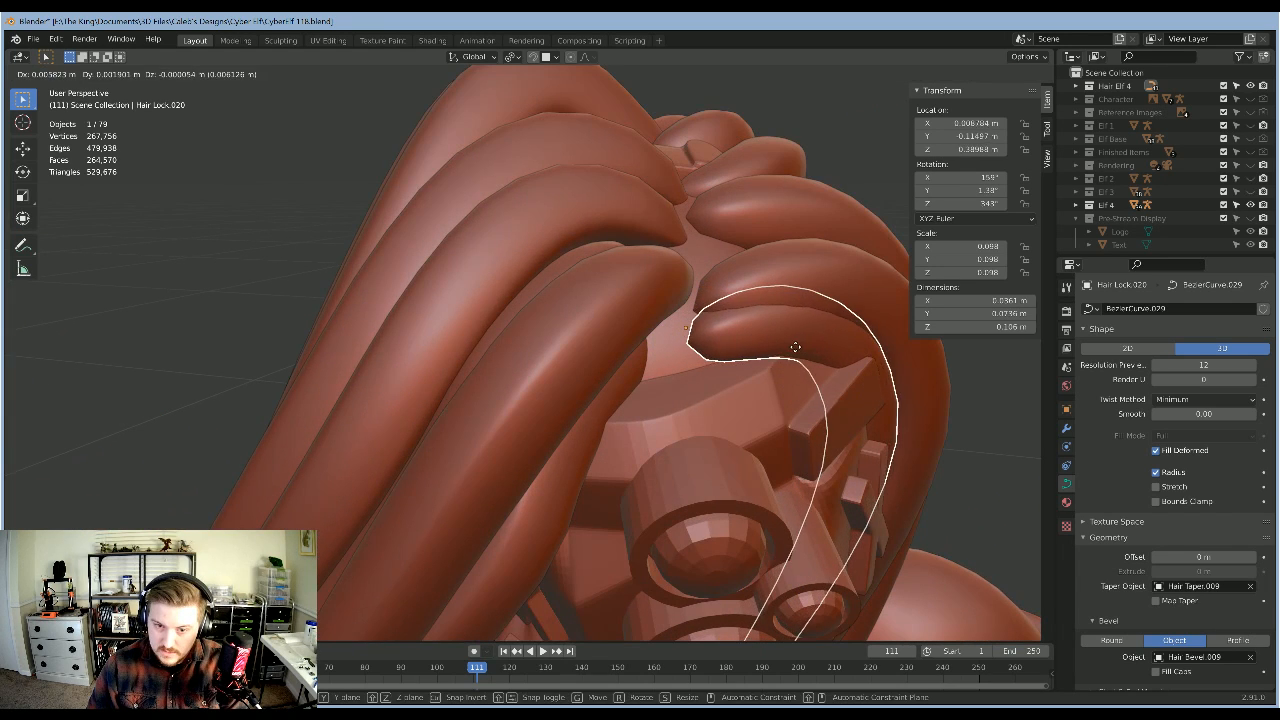
pyautogui.click(775, 363)
# Step: Reposition the root control point of Hair Lock.020 above the visor, shifting it back along the Y axis
pyautogui.press('Tab')
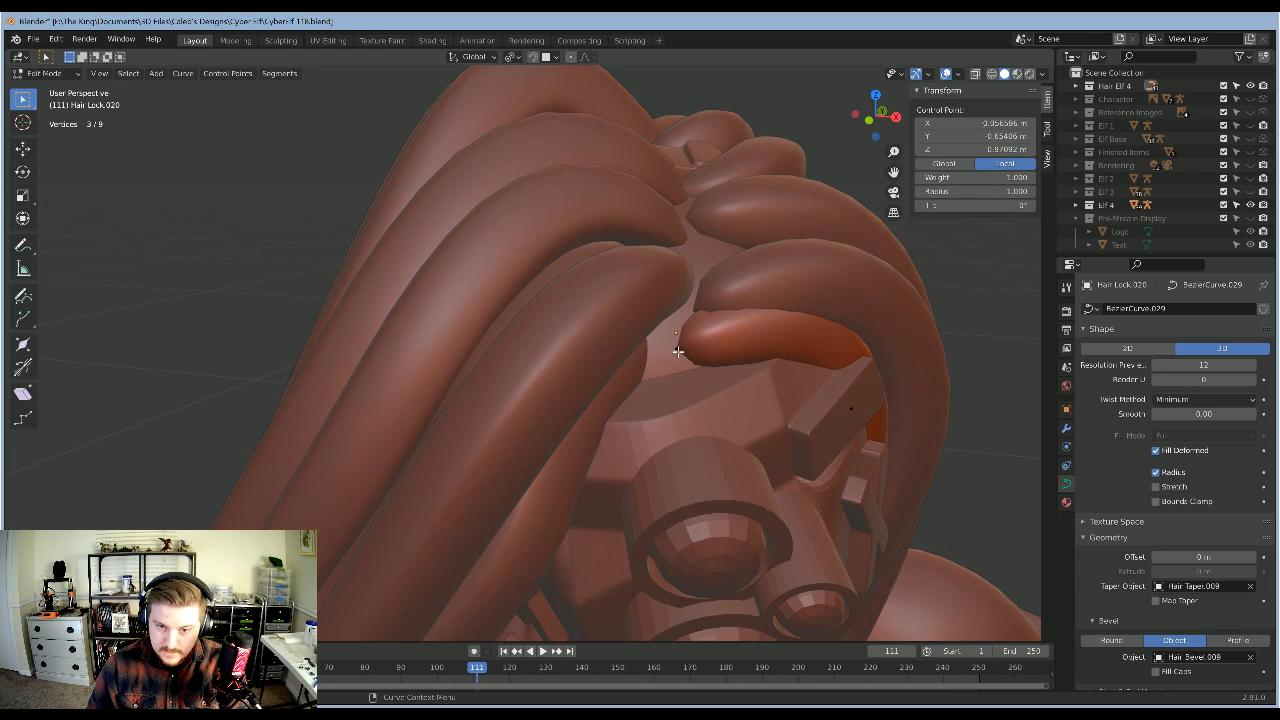
pyautogui.moveTo(751, 341); pyautogui.dragTo(754, 323, button='middle')
pyautogui.press('g')
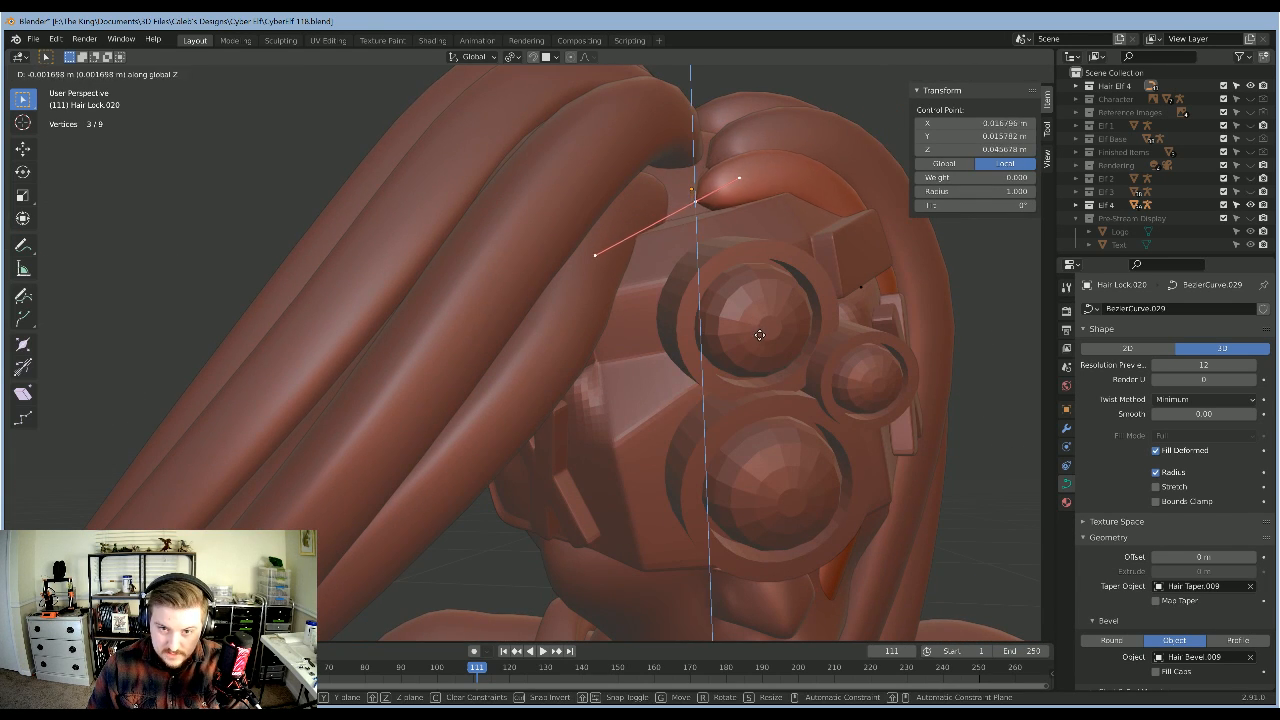
pyautogui.press('y')
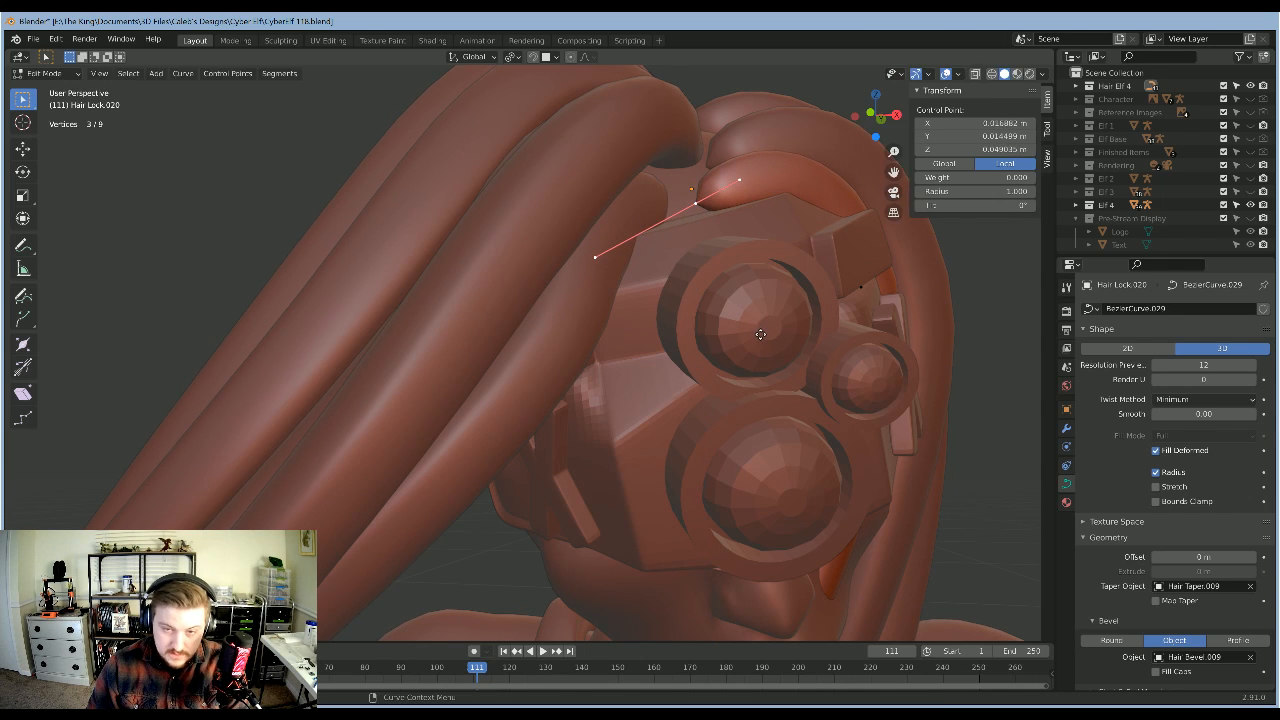
pyautogui.click(755, 338)
pyautogui.moveTo(755, 338); pyautogui.dragTo(733, 387, button='middle')
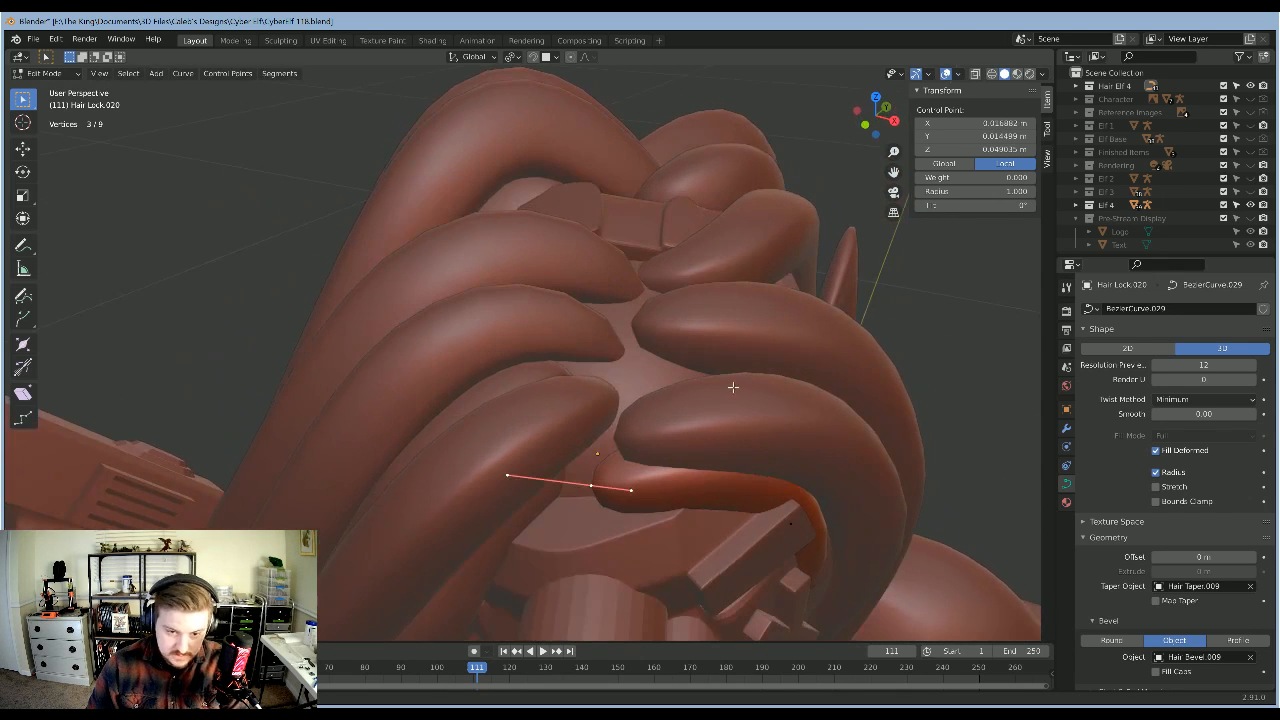
pyautogui.press('g')
pyautogui.press('y')
pyautogui.click(743, 381)
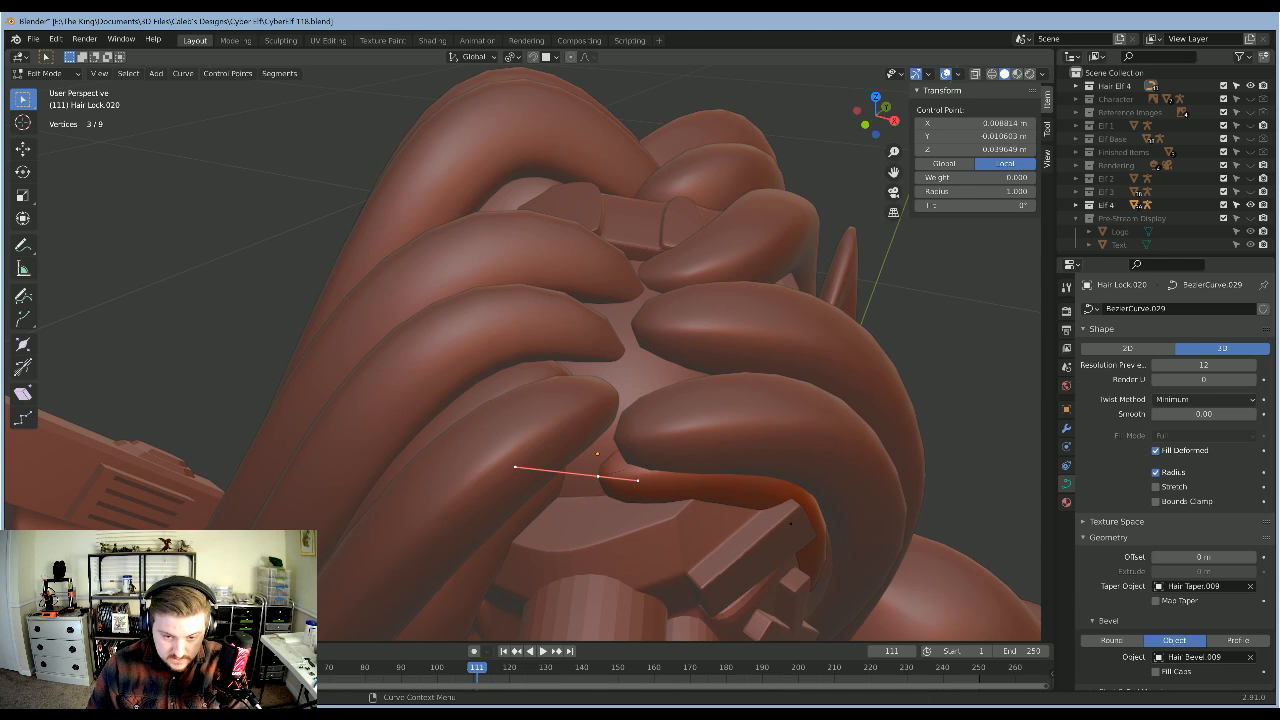
# Step: Move the middle control point of Hair Lock.020 outward along X so the lock clears the side of the visor
pyautogui.moveTo(840, 517); pyautogui.dragTo(702, 370, button='middle')
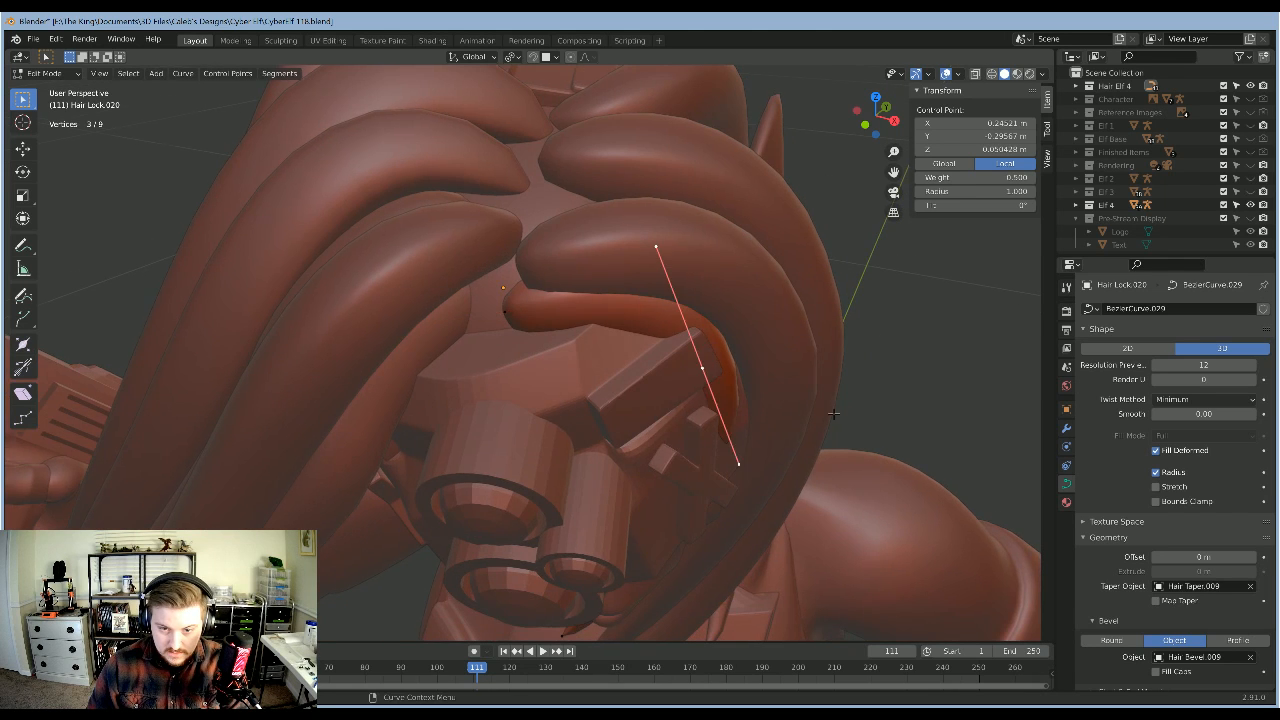
pyautogui.moveTo(833, 413); pyautogui.dragTo(674, 345, button='middle')
pyautogui.click(879, 422)
pyautogui.press('g')
pyautogui.press('x')
pyautogui.click(864, 366)
pyautogui.click(505, 295)
pyautogui.press('g')
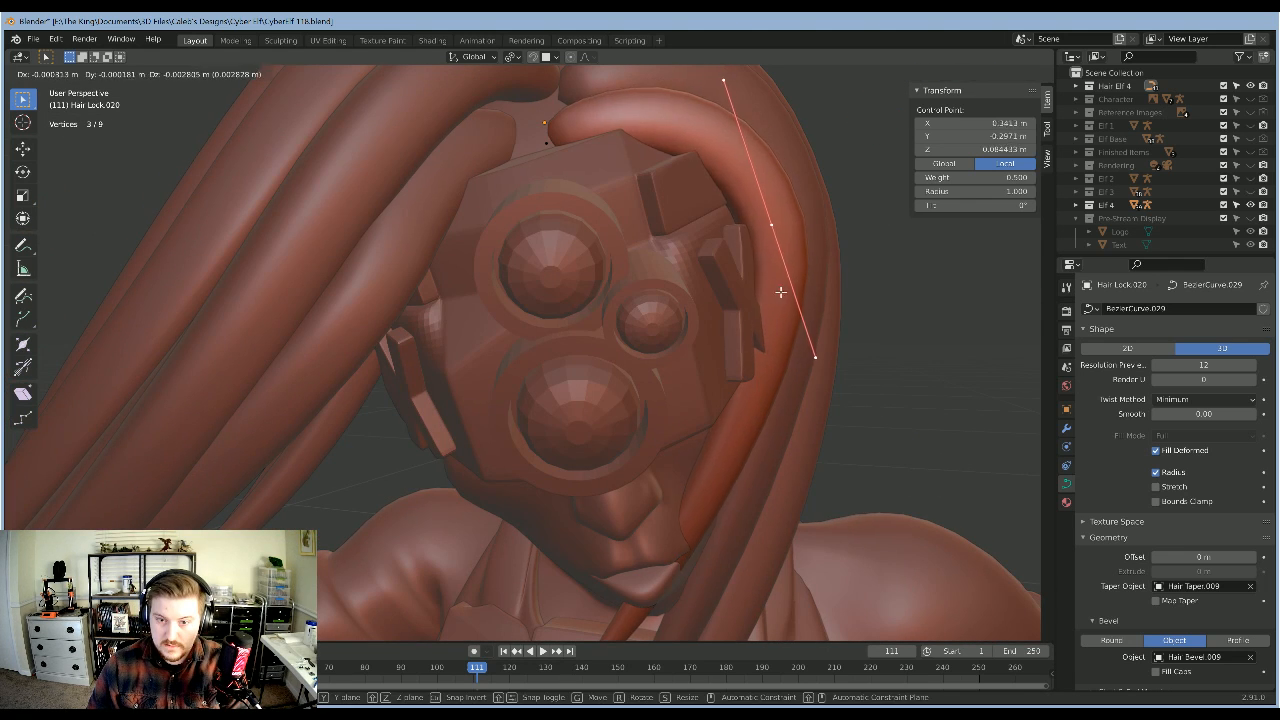
pyautogui.click(780, 292)
# Step: Adjust the tip control point of Hair Lock.020 so the strand falls beside the face, checking from several angles
pyautogui.keyDown('shift'); pyautogui.moveTo(858, 396); pyautogui.dragTo(797, 242, button='middle'); pyautogui.keyUp('shift')
pyautogui.moveTo(718, 541)
pyautogui.mouseDown(button='middle')
pyautogui.moveTo(680, 457)
pyautogui.moveTo(627, 475)
pyautogui.moveTo(612, 500)
pyautogui.moveTo(568, 477)
pyautogui.moveTo(570, 491)
pyautogui.moveTo(634, 491)
pyautogui.moveTo(685, 466)
pyautogui.moveTo(734, 548)
pyautogui.mouseUp(button='middle')
pyautogui.press('g')
pyautogui.click(628, 510)
pyautogui.scroll(2, 498, 488)
pyautogui.press('g')
pyautogui.click(536, 491)
pyautogui.press('g')
pyautogui.click(622, 497)
pyautogui.press('Tab')
# Step: Examine the new front locks around the visor from close up and from full-figure distance
pyautogui.scroll(3, 643, 360)
pyautogui.keyDown('shift'); pyautogui.moveTo(671, 445); pyautogui.dragTo(762, 268, button='middle'); pyautogui.keyUp('shift')
pyautogui.moveTo(645, 462); pyautogui.dragTo(702, 361, button='middle')
pyautogui.scroll(-5, 574, 379)
pyautogui.scroll(-4, 702, 361)
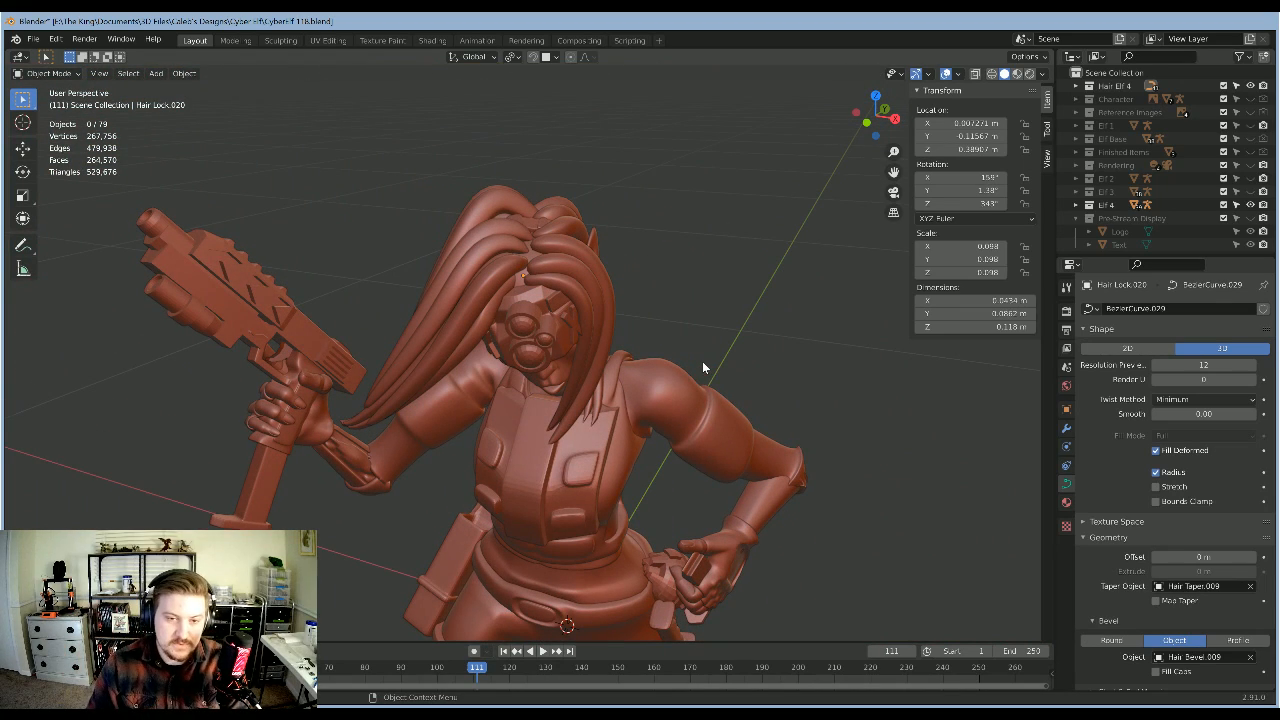
pyautogui.scroll(2, 651, 286)
pyautogui.moveTo(651, 286); pyautogui.dragTo(734, 349, button='middle')
pyautogui.scroll(2, 733, 418)
pyautogui.scroll(-5, 747, 369)
pyautogui.scroll(-2, 648, 408)
pyautogui.scroll(5, 737, 363)
pyautogui.scroll(-4, 720, 370)
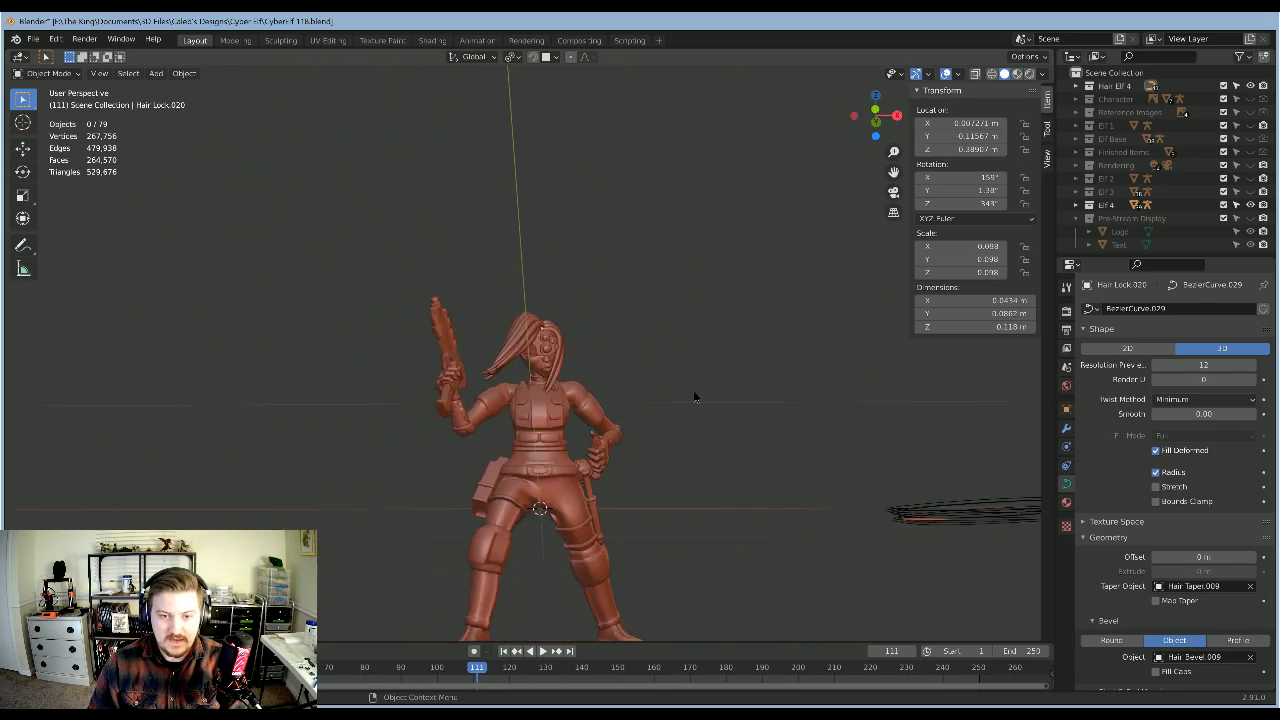
# Step: Examine the hairstyle's silhouette on the whole figure from behind and above
pyautogui.moveTo(695, 397); pyautogui.dragTo(542, 373, button='middle')
pyautogui.scroll(5, 528, 399)
pyautogui.moveTo(585, 410); pyautogui.dragTo(458, 298, button='middle')
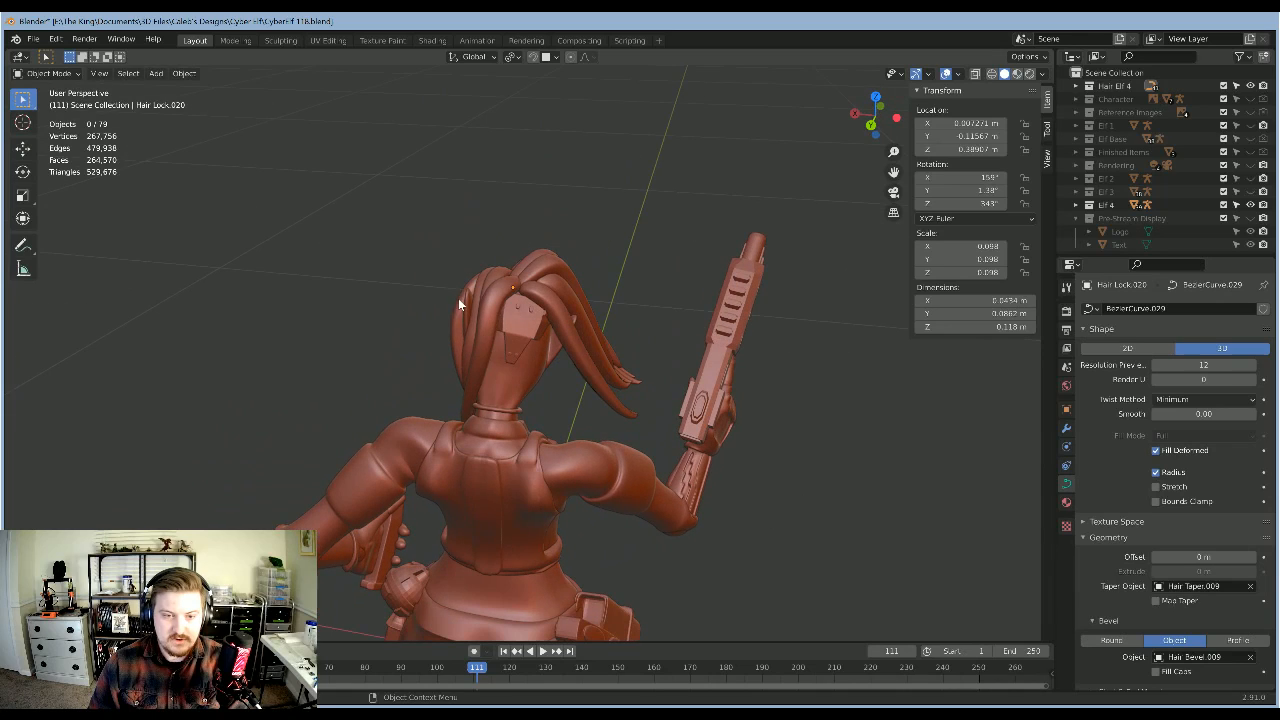
pyautogui.moveTo(544, 342); pyautogui.dragTo(510, 294, button='middle')
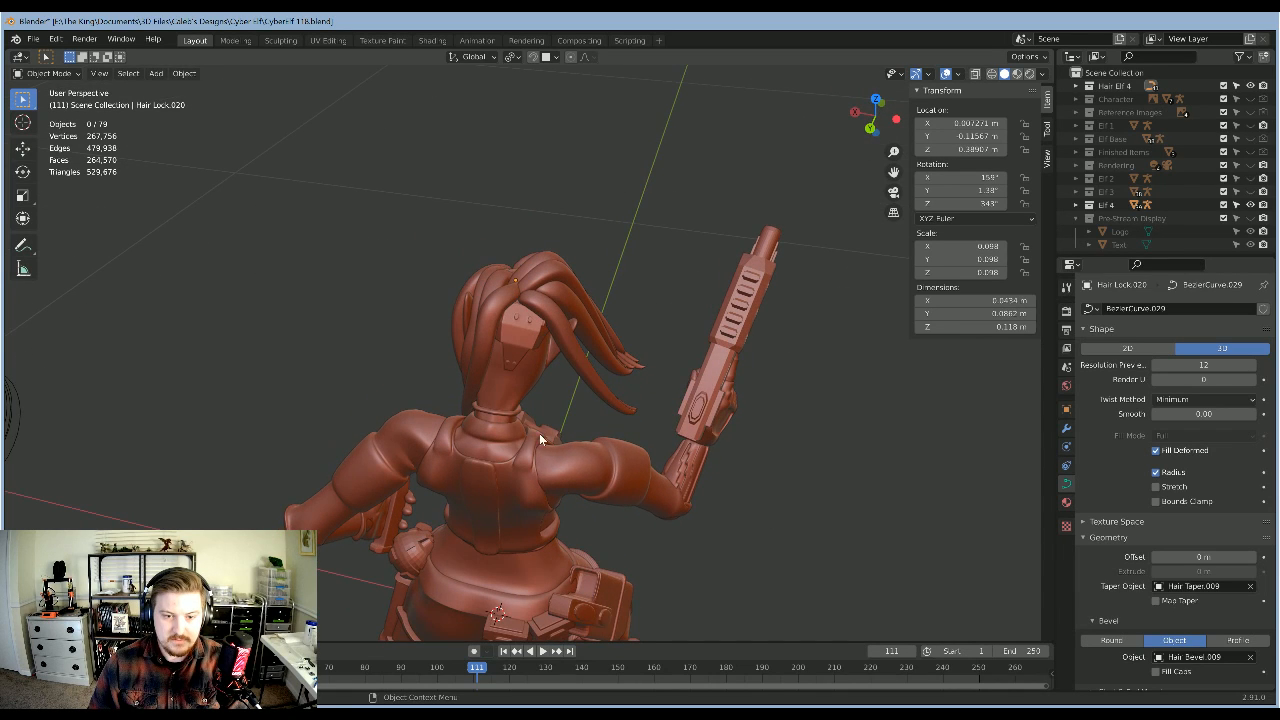
pyautogui.moveTo(567, 472); pyautogui.dragTo(544, 442, button='middle')
pyautogui.scroll(-4, 546, 396)
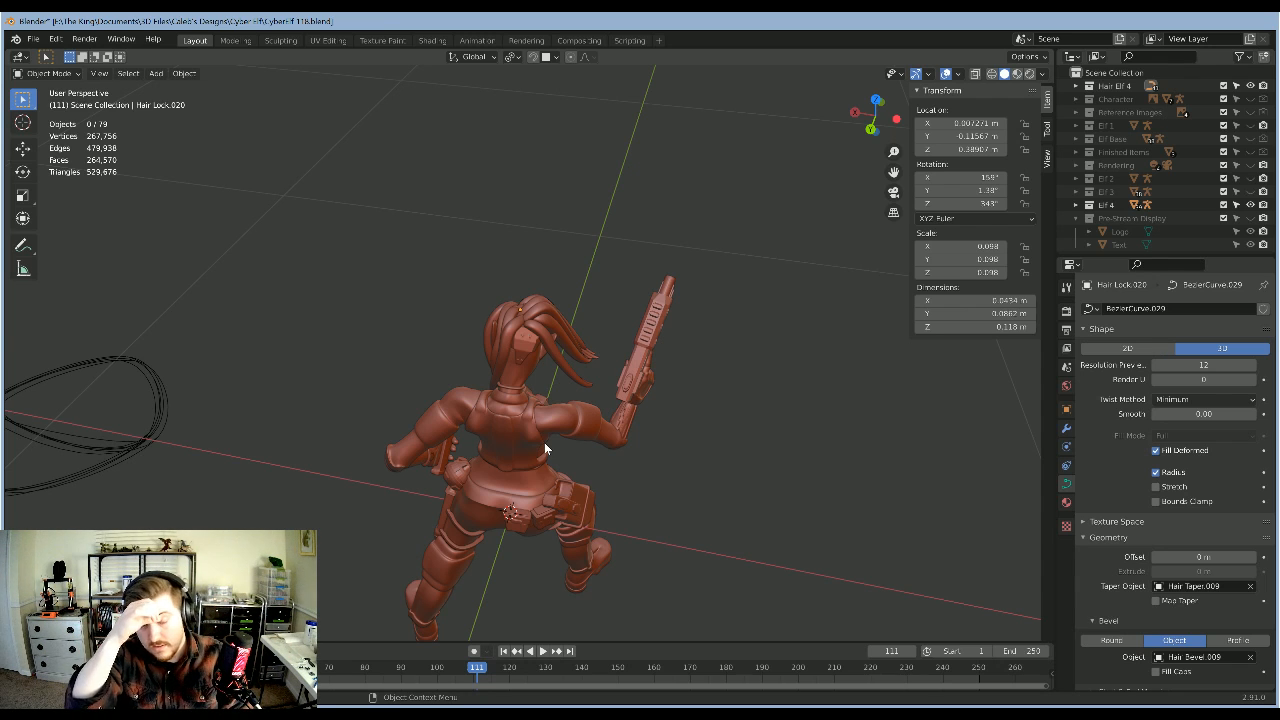
pyautogui.scroll(5, 592, 414)
pyautogui.moveTo(596, 415); pyautogui.dragTo(574, 376, button='middle')
pyautogui.scroll(-3, 592, 417)
pyautogui.scroll(-5, 596, 416)
pyautogui.scroll(1, 600, 416)
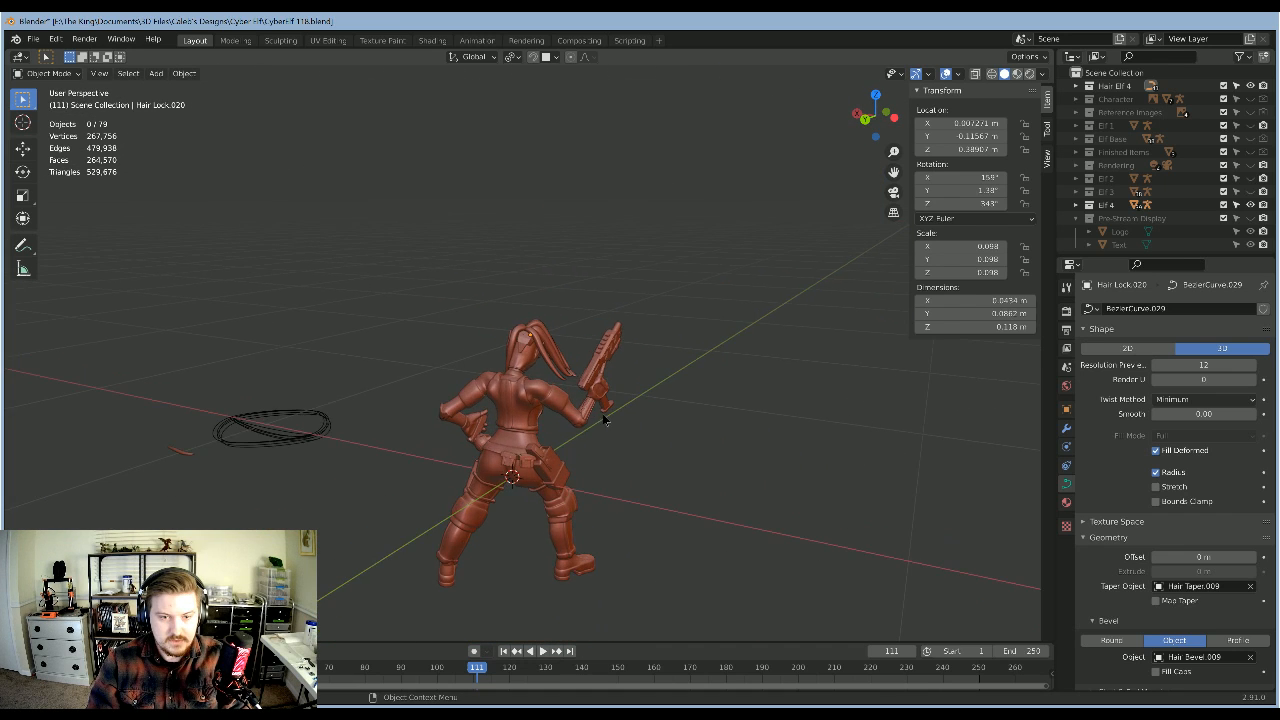
# Step: Inspect the back of the head, its plate and the nearby lock roots from close up
pyautogui.moveTo(603, 417); pyautogui.dragTo(580, 410, button='middle')
pyautogui.scroll(8, 526, 358)
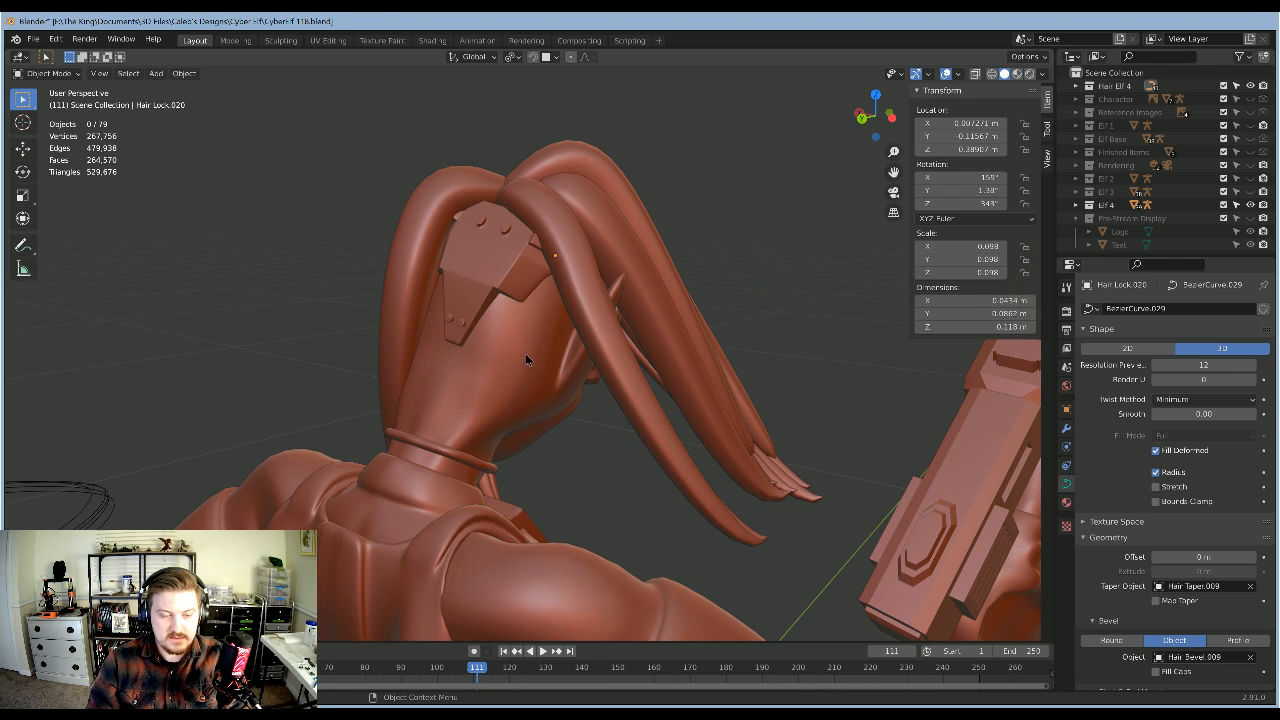
pyautogui.scroll(-4, 525, 353)
pyautogui.scroll(8, 534, 318)
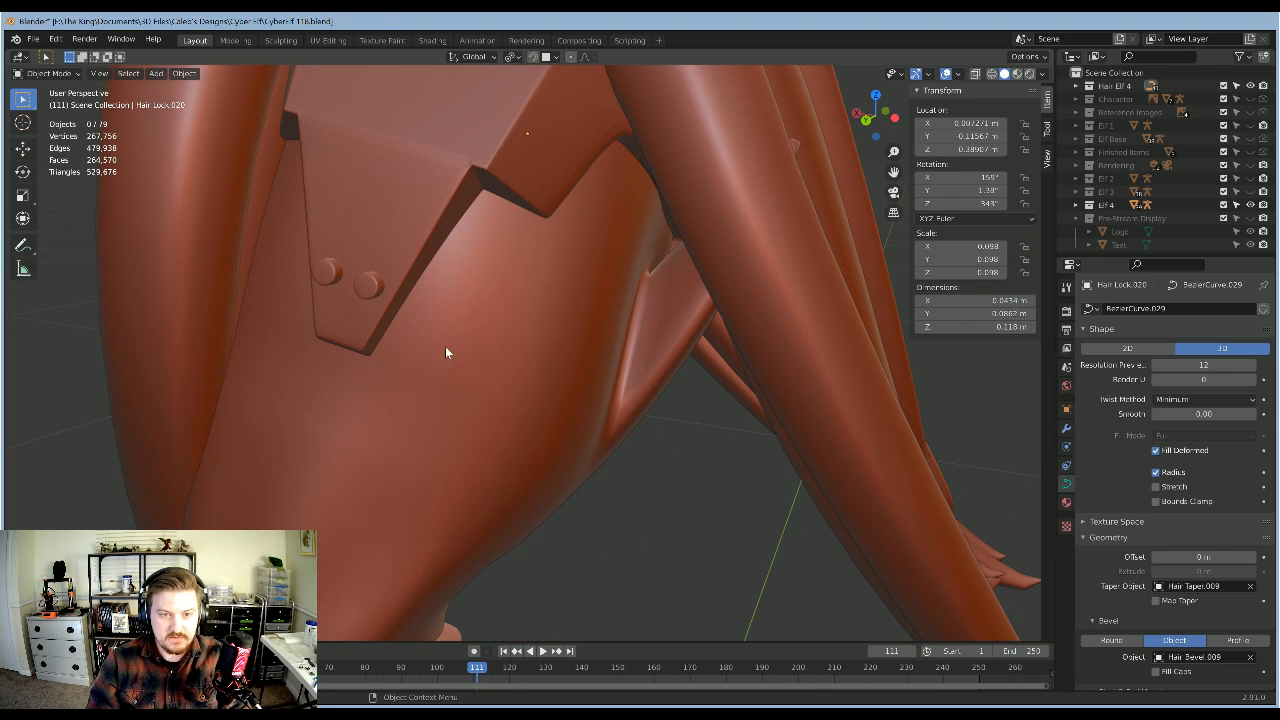
pyautogui.moveTo(446, 352); pyautogui.dragTo(370, 167, button='middle')
pyautogui.moveTo(413, 212); pyautogui.dragTo(500, 245, button='middle')
pyautogui.scroll(-3, 609, 301)
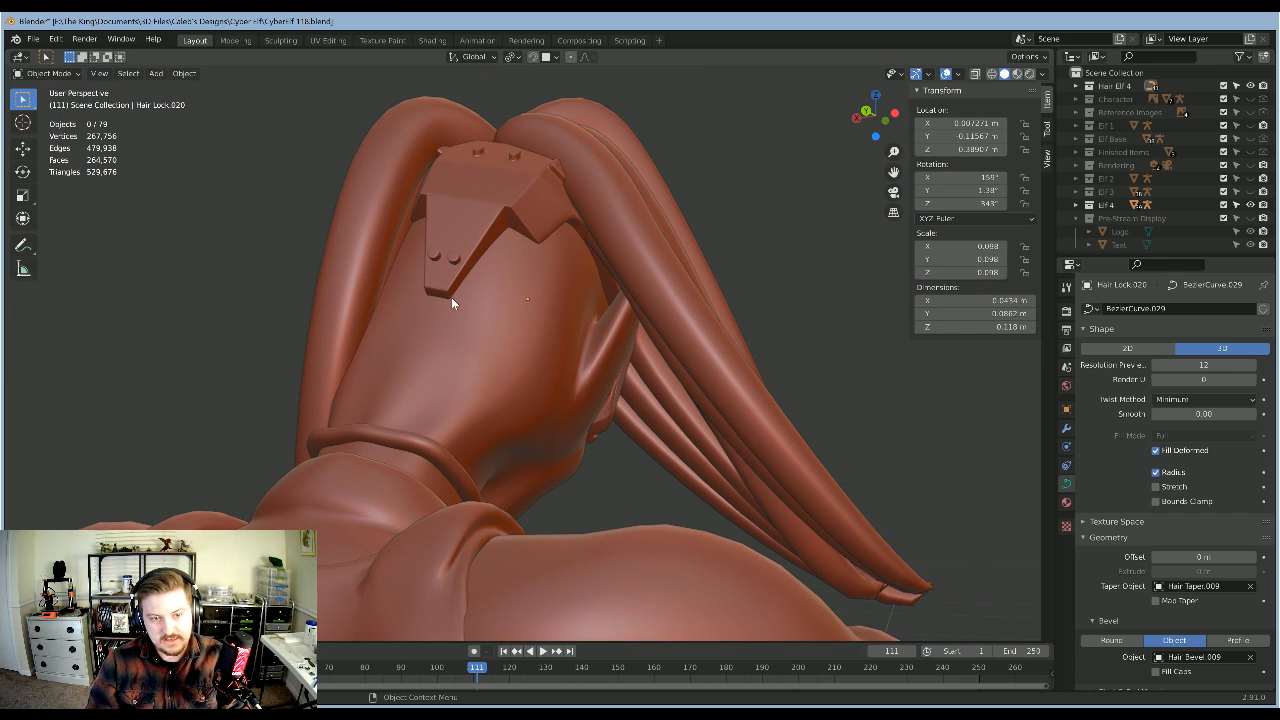
# Step: Examine the overall hairstyle and pose by circling the full figure from the back of the head to the front
pyautogui.scroll(-5, 522, 297)
pyautogui.moveTo(522, 297); pyautogui.dragTo(452, 361, button='middle')
pyautogui.scroll(-3, 583, 370)
pyautogui.moveTo(757, 364); pyautogui.dragTo(714, 391, button='middle')
pyautogui.scroll(-3, 720, 371)
pyautogui.scroll(4, 720, 393)
pyautogui.moveTo(807, 361); pyautogui.dragTo(573, 396, button='middle')
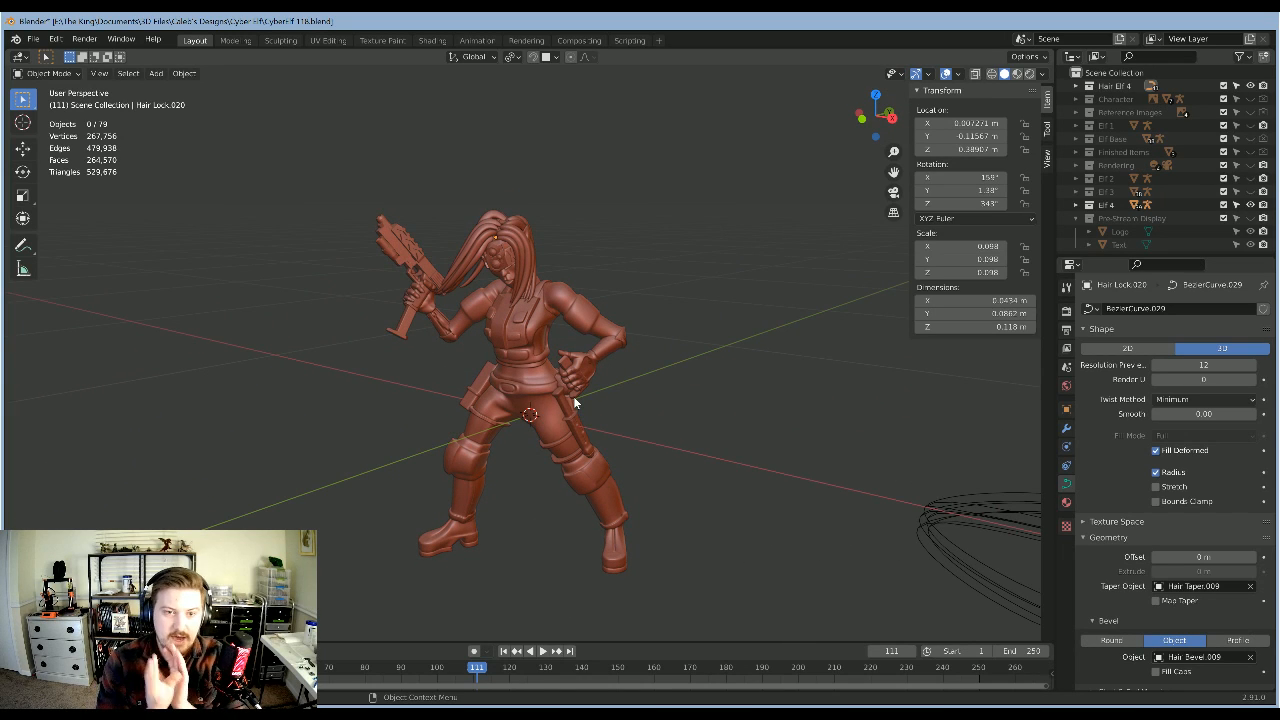
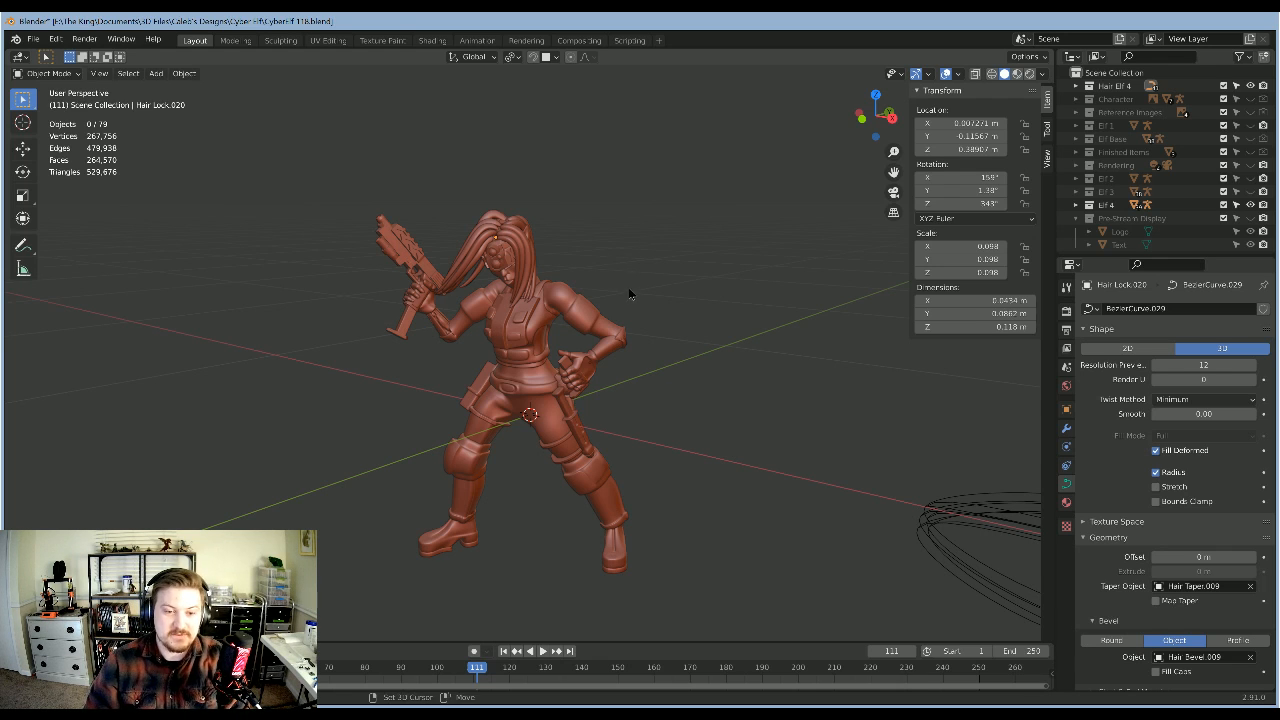
pyautogui.moveTo(629, 293); pyautogui.dragTo(660, 282, button='middle')
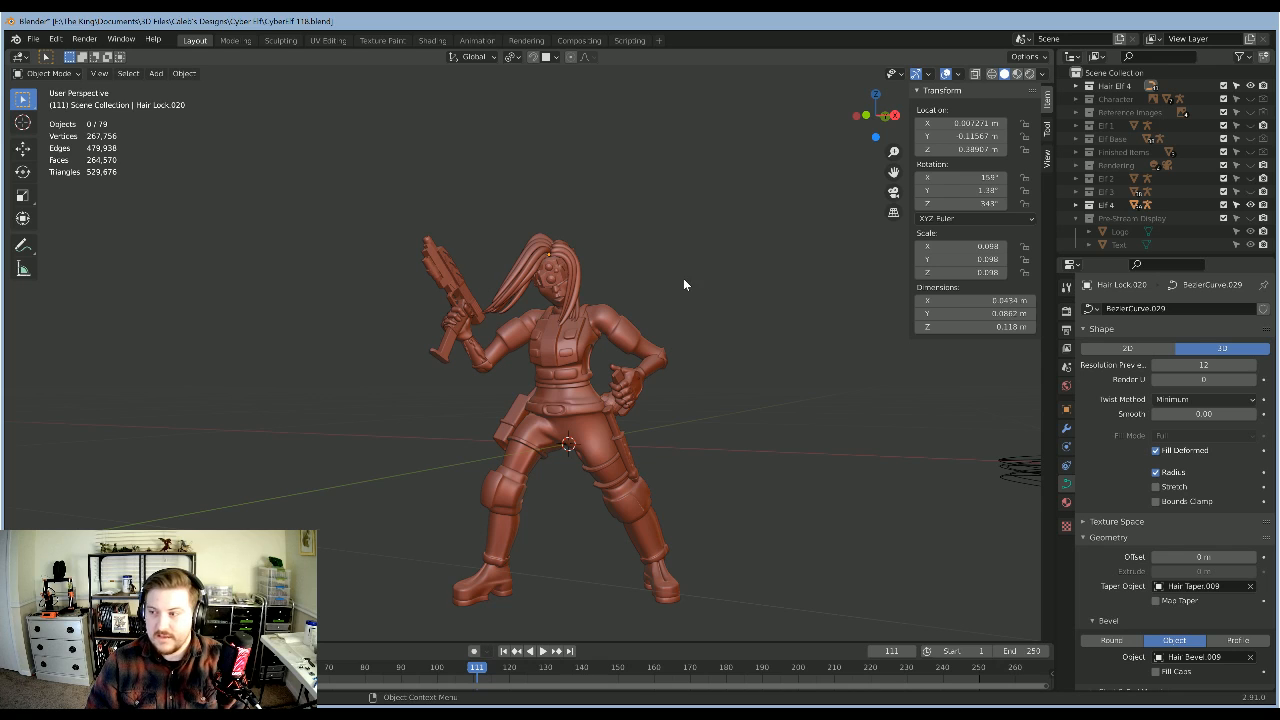
pyautogui.scroll(1, 683, 280)
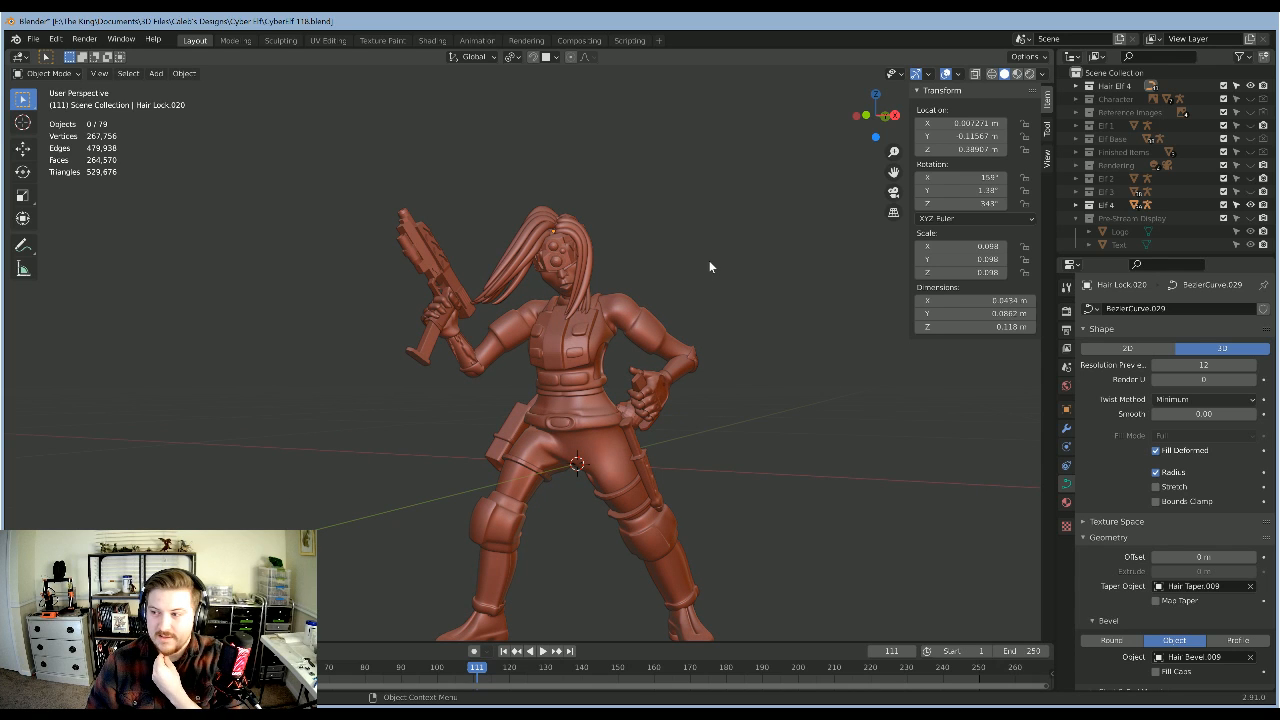
# Step: Examine the figure's gear, hips and hair silhouette from behind, then from several frontal angles and distances
pyautogui.moveTo(710, 265); pyautogui.dragTo(547, 338, button='middle')
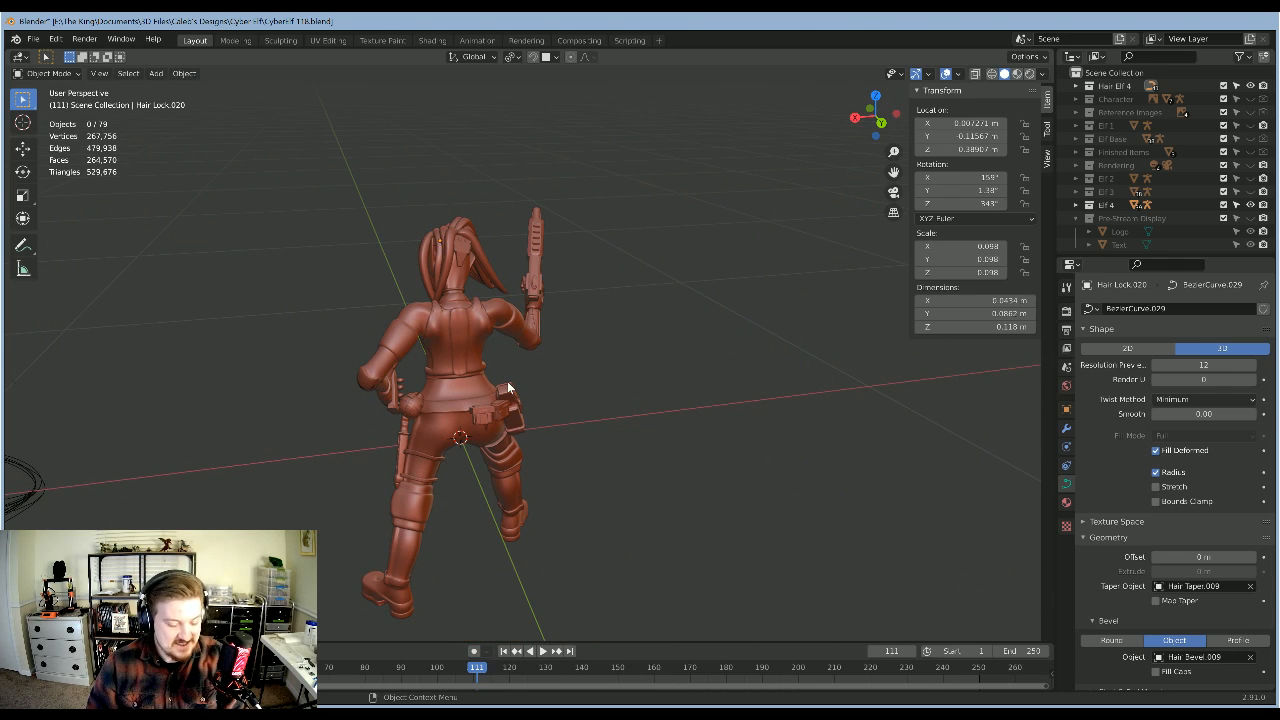
pyautogui.keyDown('shift'); pyautogui.moveTo(543, 421); pyautogui.dragTo(632, 413, button='middle'); pyautogui.keyUp('shift')
pyautogui.scroll(2, 680, 326)
pyautogui.scroll(-4, 680, 345)
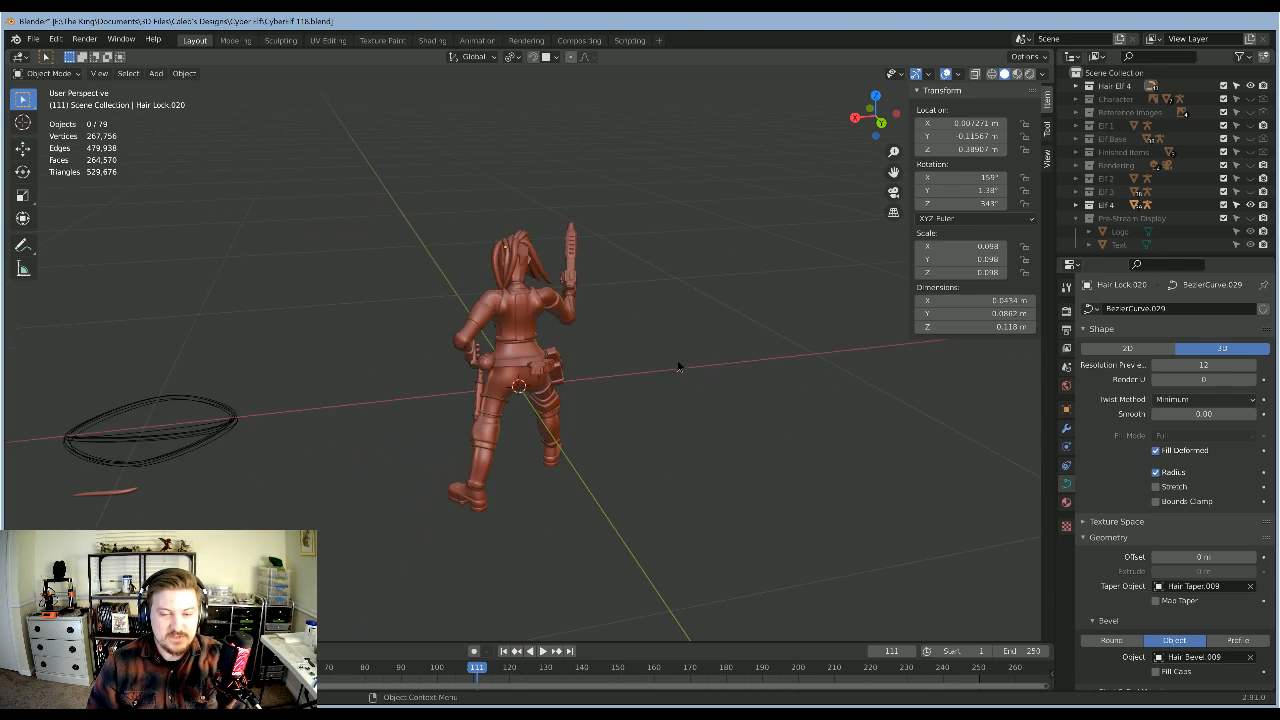
pyautogui.moveTo(680, 366); pyautogui.dragTo(770, 323, button='middle')
pyautogui.scroll(-3, 795, 365)
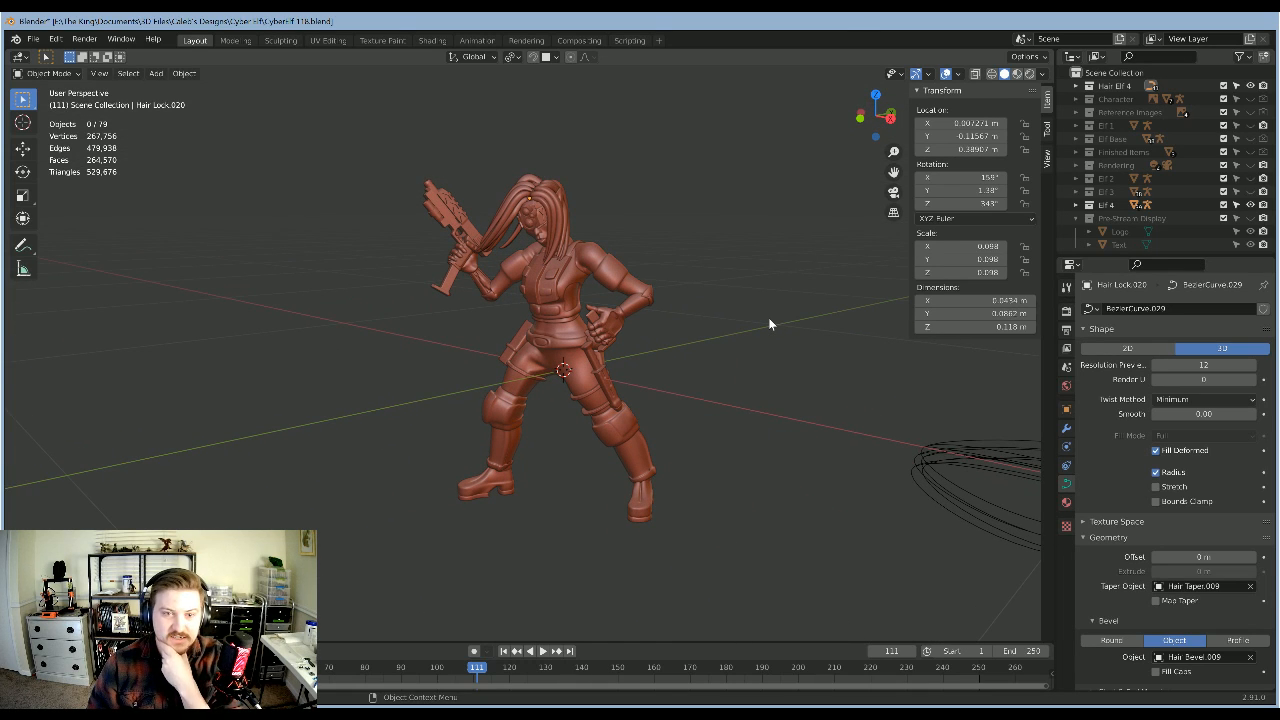
pyautogui.moveTo(686, 355); pyautogui.dragTo(762, 371, button='middle')
pyautogui.scroll(8, 638, 376)
pyautogui.scroll(-9, 637, 355)
pyautogui.moveTo(666, 377); pyautogui.dragTo(698, 378, button='middle')
pyautogui.rightClick(698, 375)
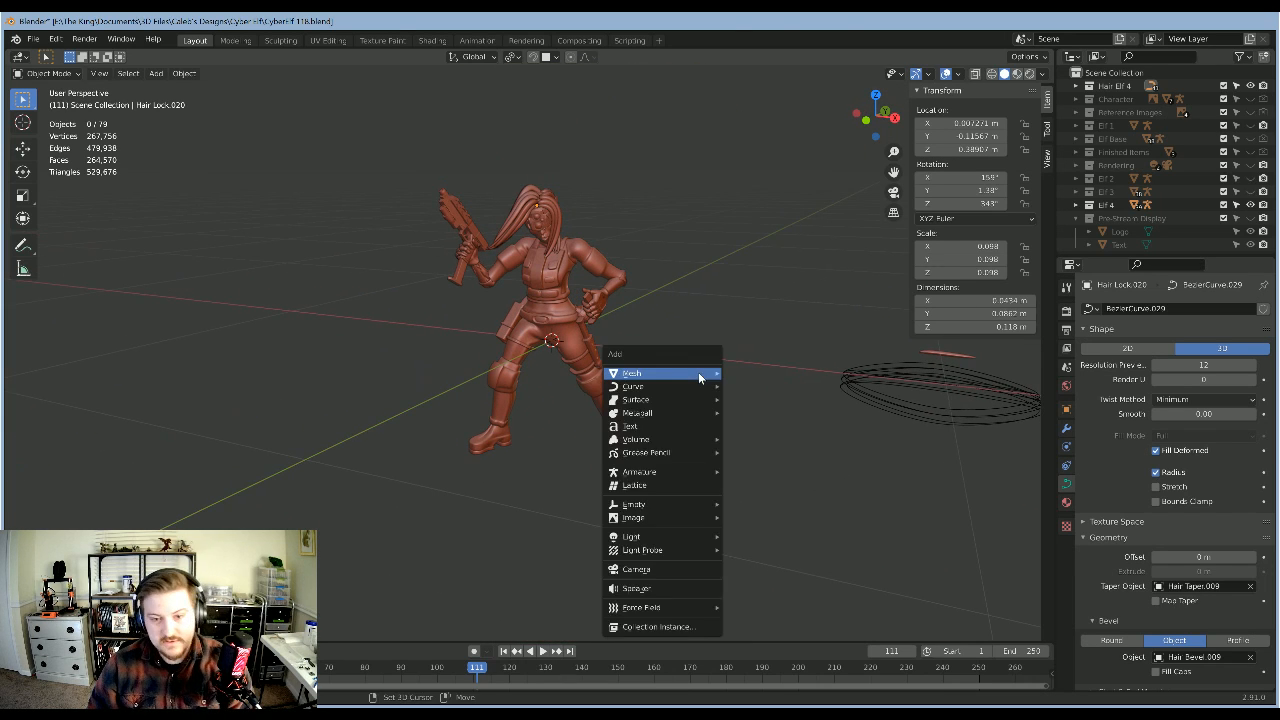
pyautogui.moveTo(697, 290); pyautogui.dragTo(762, 389, button='middle')
pyautogui.scroll(2, 741, 349)
pyautogui.scroll(-3, 762, 389)
pyautogui.scroll(2, 710, 340)
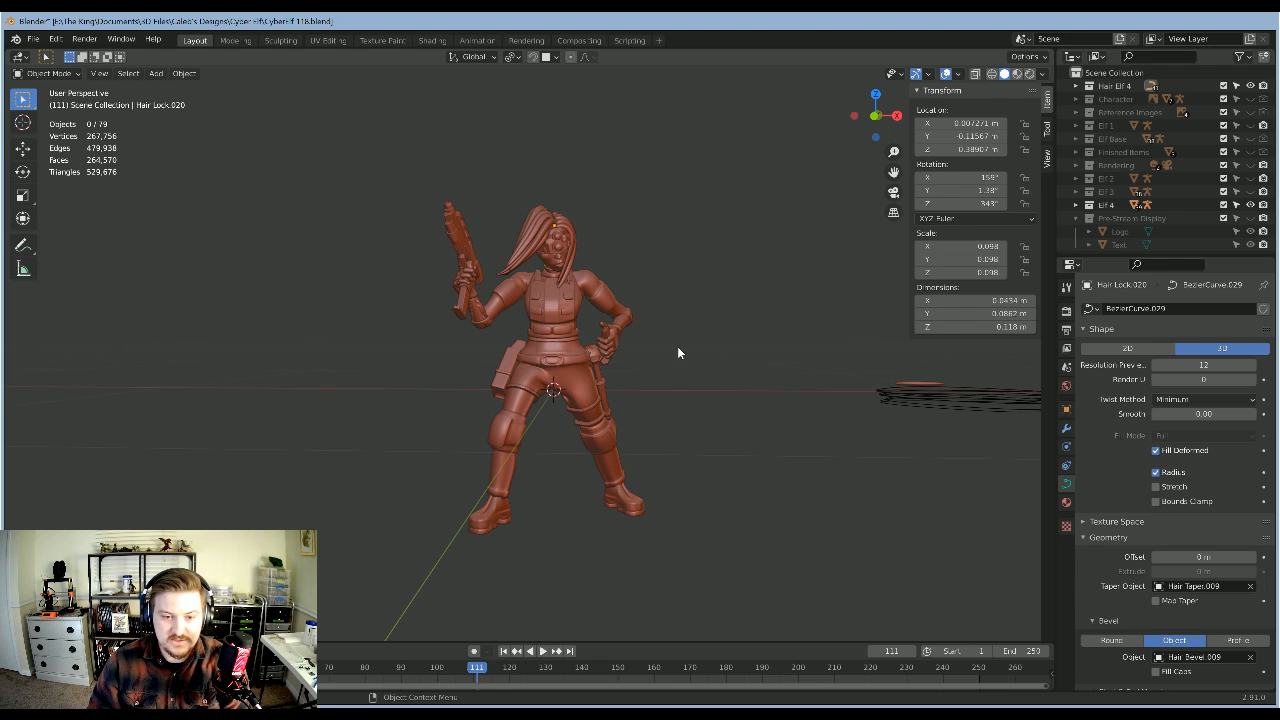
pyautogui.moveTo(678, 348)
pyautogui.mouseDown(button='middle')
pyautogui.moveTo(694, 353)
pyautogui.moveTo(663, 349)
pyautogui.moveTo(700, 344)
pyautogui.mouseUp(button='middle')
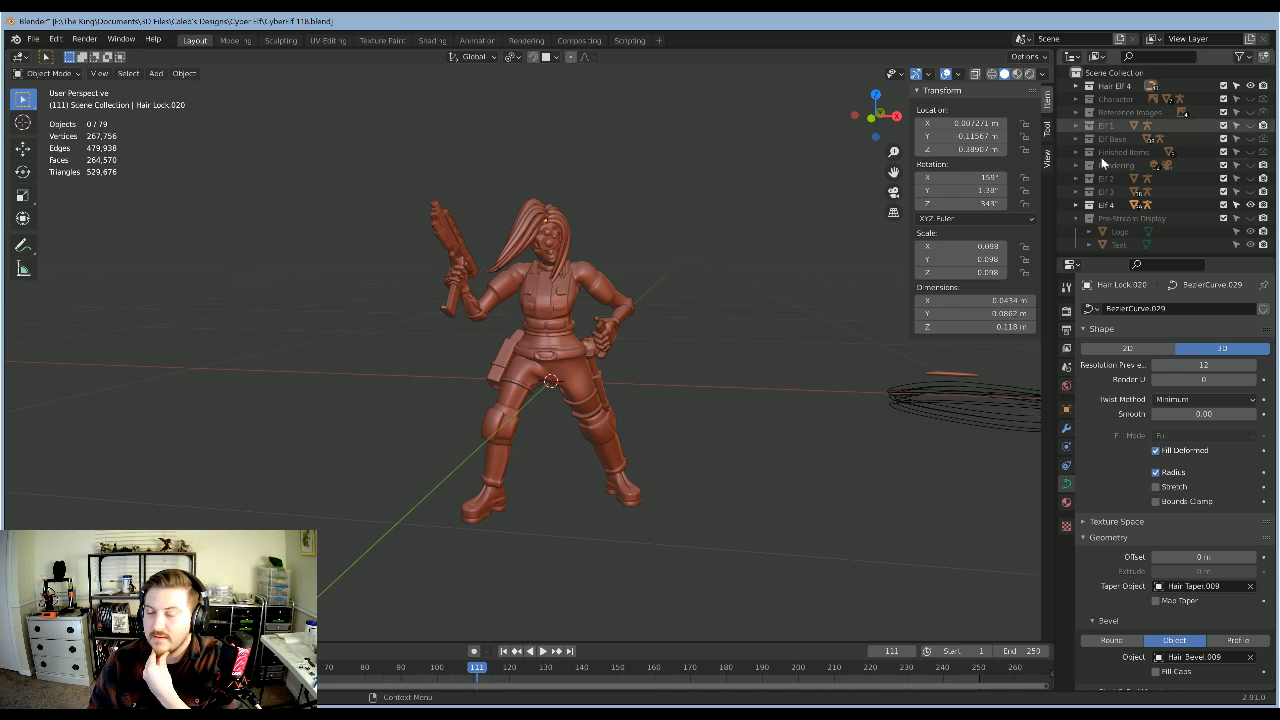
# Step: Show the Finished Items collection and examine its weapons beside the figure
pyautogui.rightClick(734, 364)
pyautogui.press('Escape')
pyautogui.hotkey('shift', 'a')
pyautogui.moveTo(736, 399)
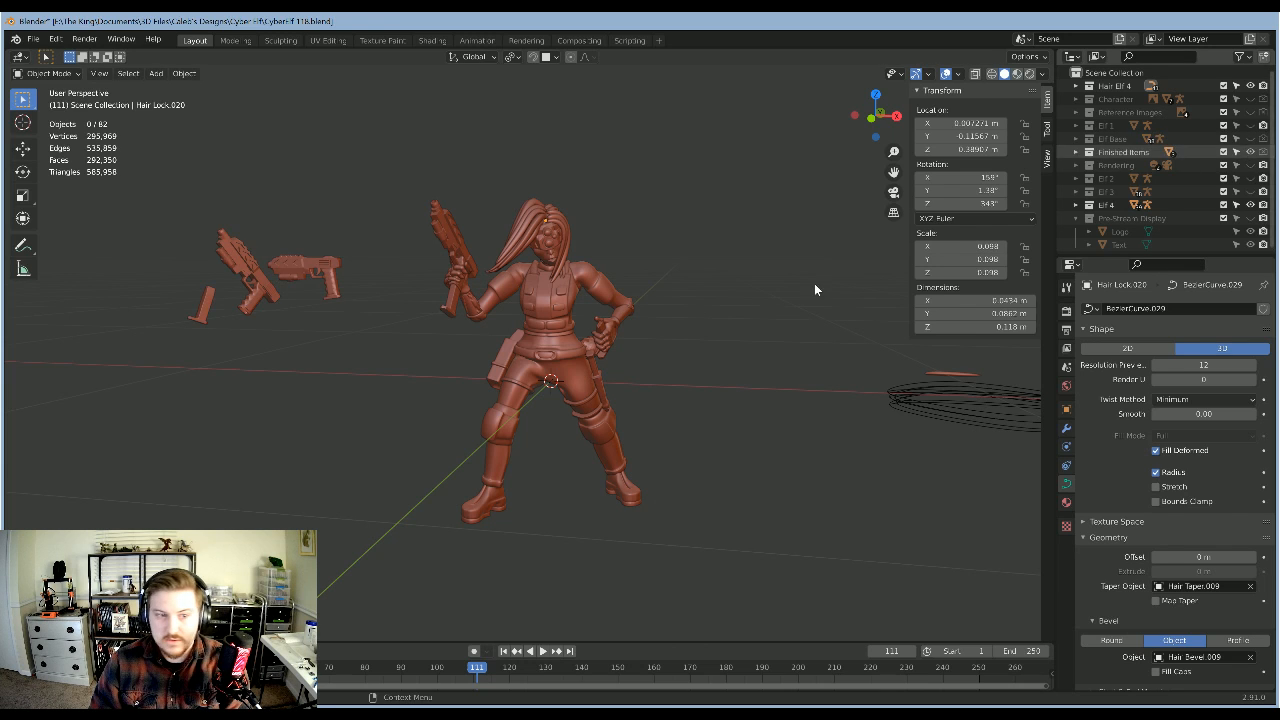
pyautogui.moveTo(463, 357); pyautogui.dragTo(411, 276, button='middle')
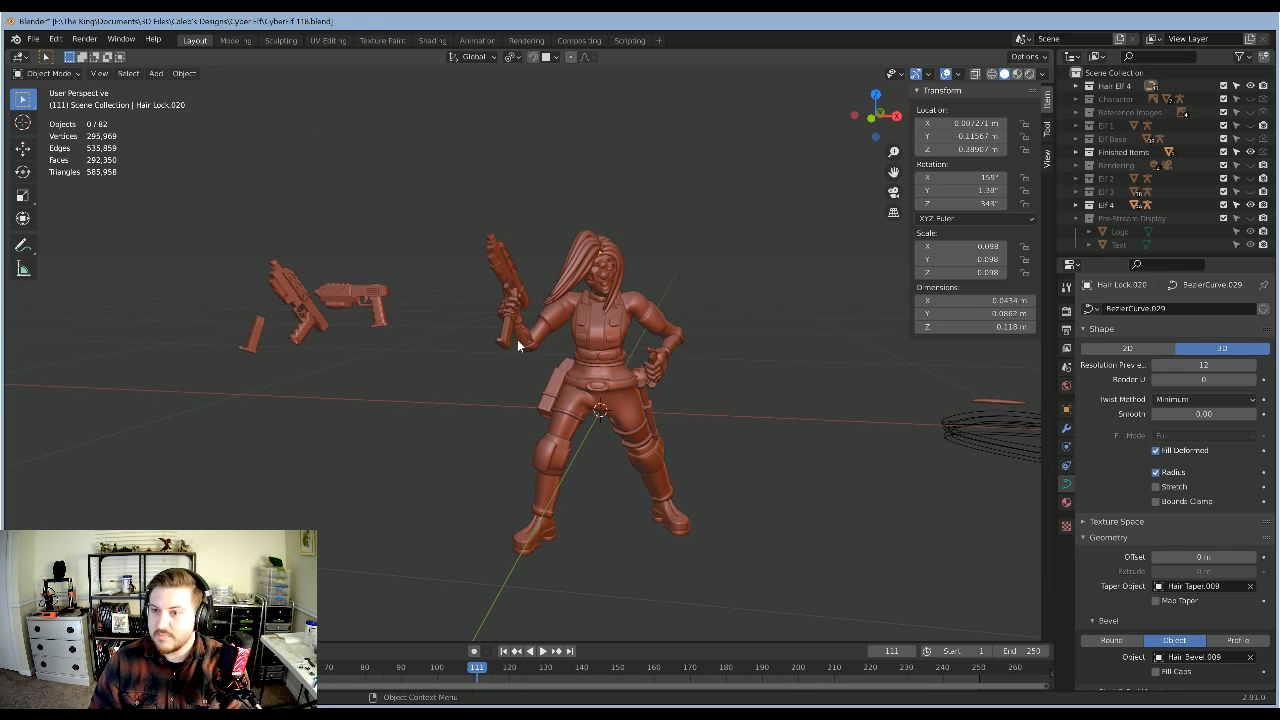
pyautogui.moveTo(721, 358); pyautogui.dragTo(748, 345, button='middle')
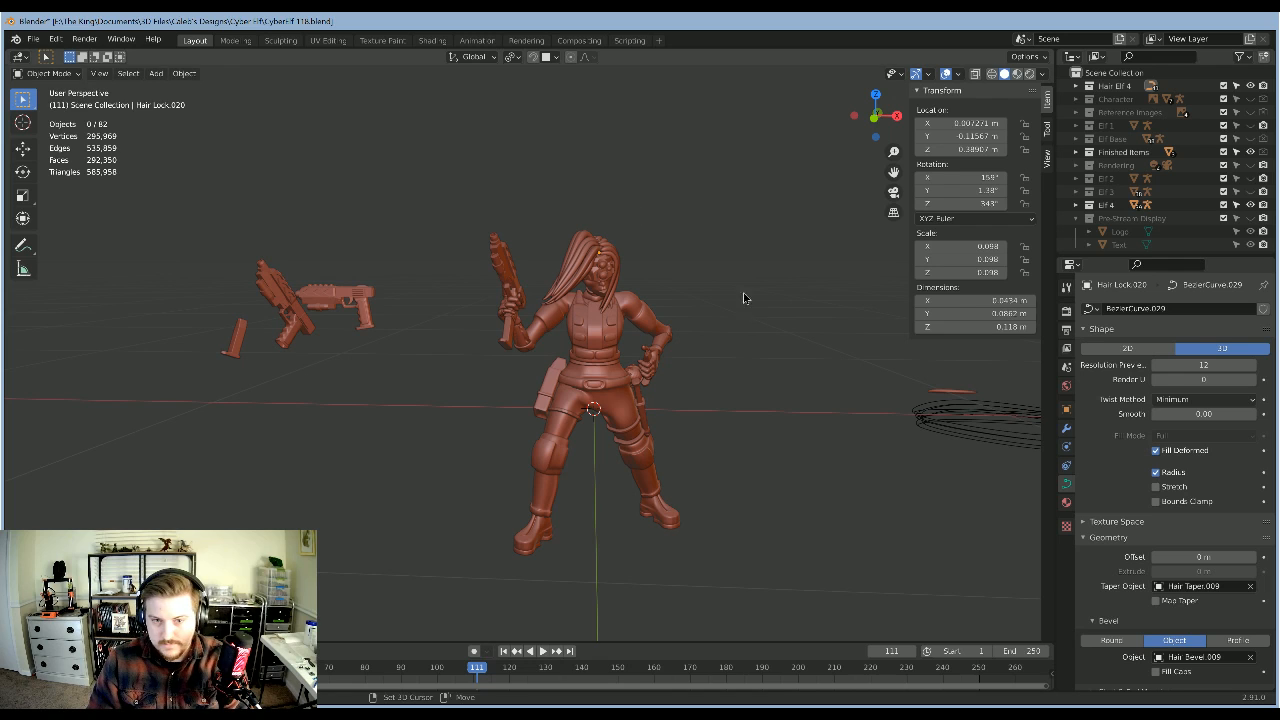
pyautogui.keyDown('shift'); pyautogui.moveTo(785, 263); pyautogui.dragTo(753, 265, button='middle'); pyautogui.keyUp('shift')
pyautogui.keyDown('shift'); pyautogui.moveTo(758, 382); pyautogui.dragTo(717, 386, button='middle'); pyautogui.keyUp('shift')
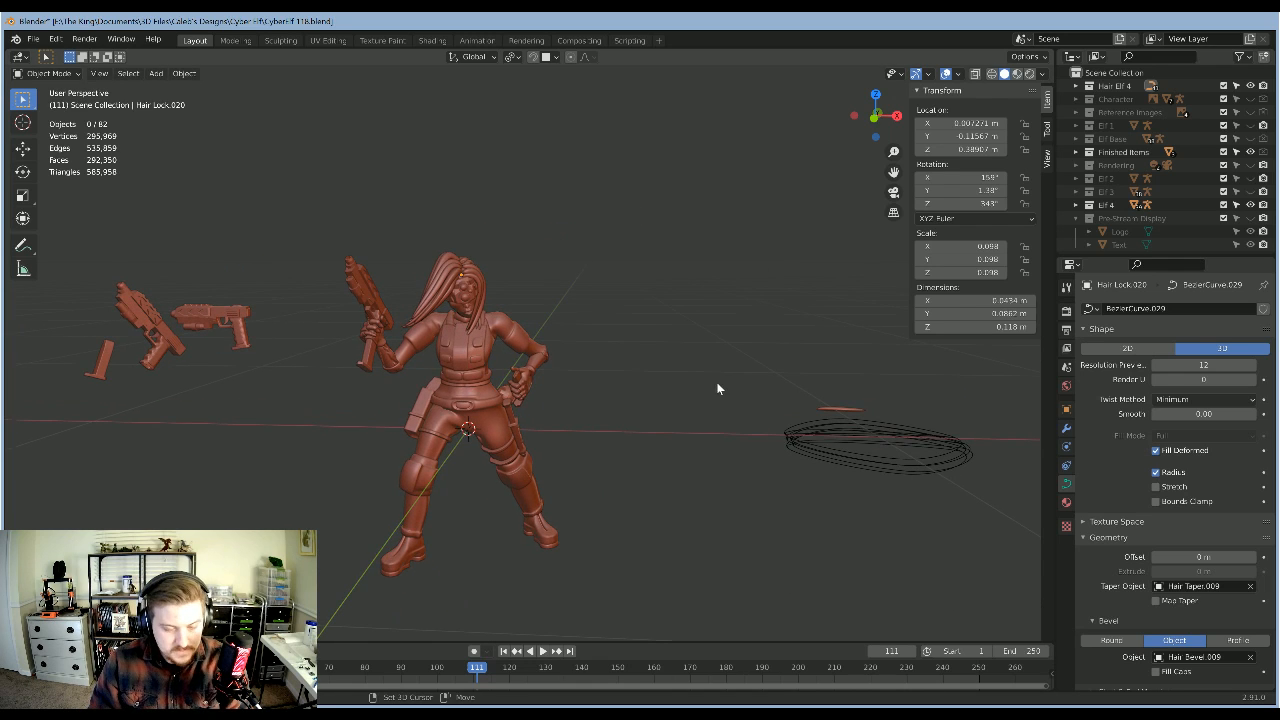
pyautogui.hotkey('shift', 'a')
pyautogui.moveTo(705, 385)
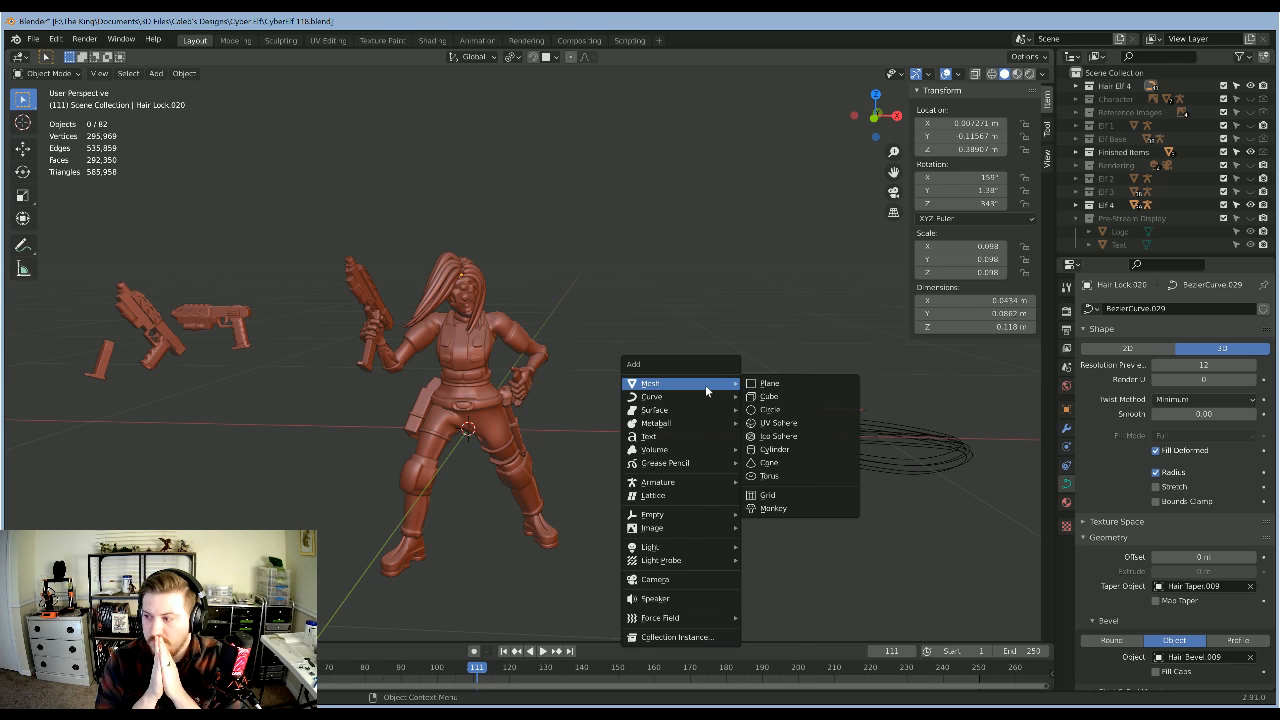
pyautogui.press('Escape')
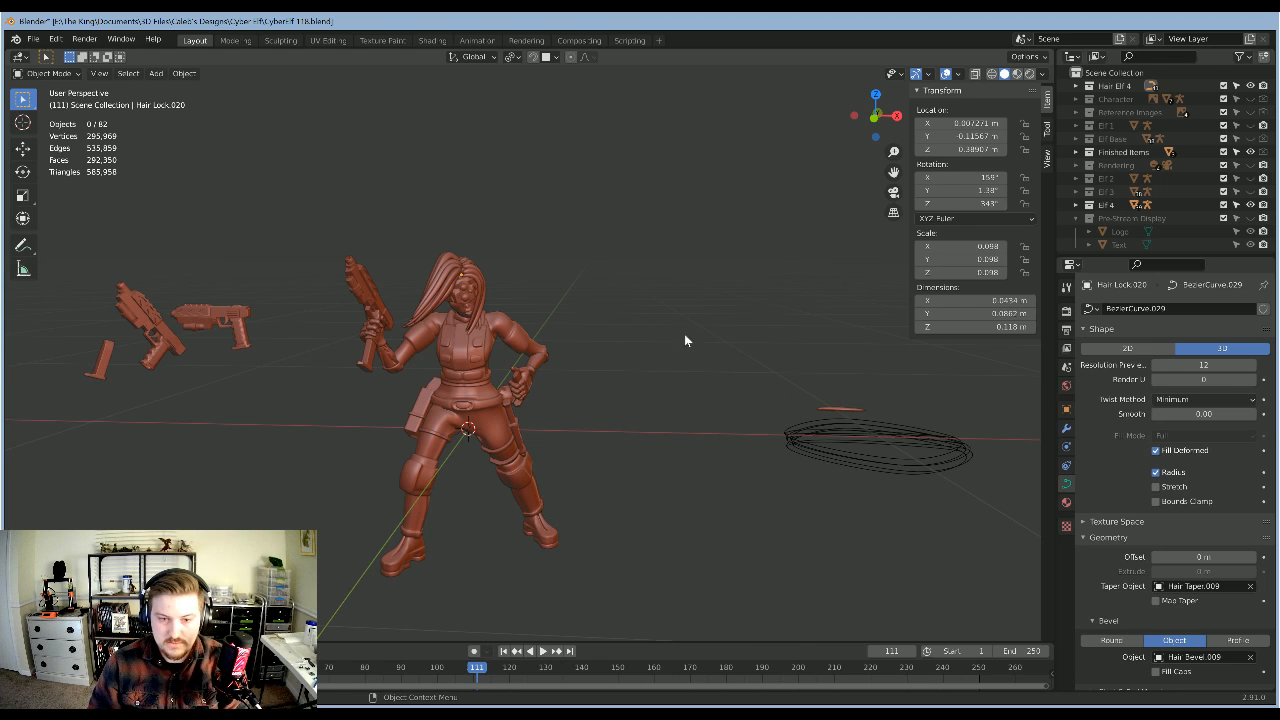
# Step: Add a mesh cylinder at the world origin with its radius set to 0.2 m
pyautogui.hotkey('shift', 'a')
pyautogui.moveTo(655, 383)
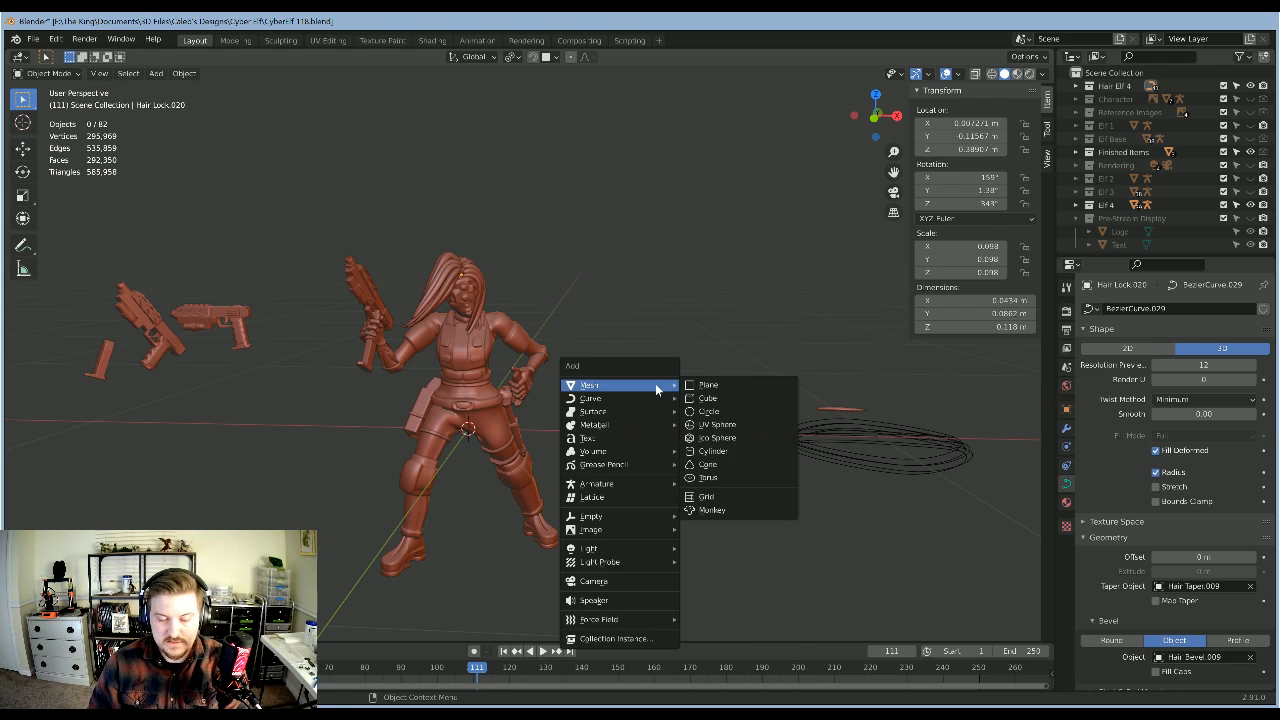
pyautogui.click(716, 455)
pyautogui.scroll(-8, 687, 413)
pyautogui.keyDown('shift'); pyautogui.moveTo(683, 406); pyautogui.dragTo(711, 405, button='middle'); pyautogui.keyUp('shift')
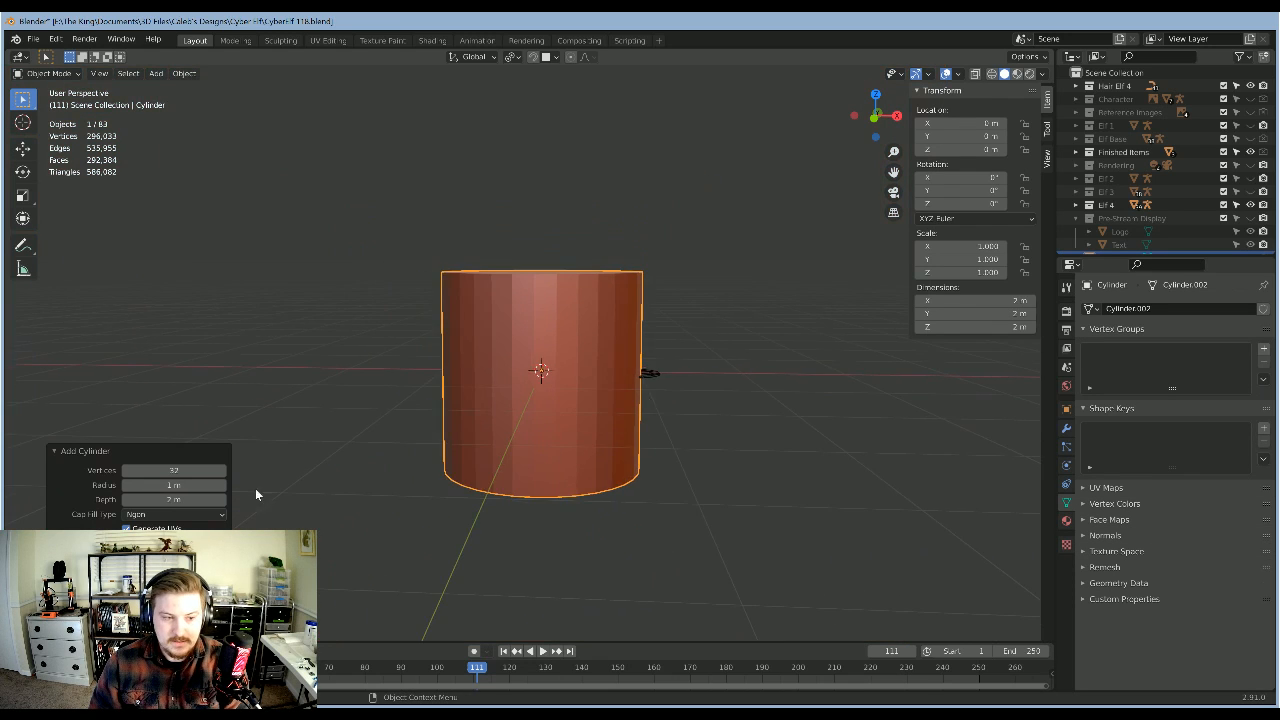
pyautogui.scroll(3, 254, 494)
pyautogui.click(181, 485)
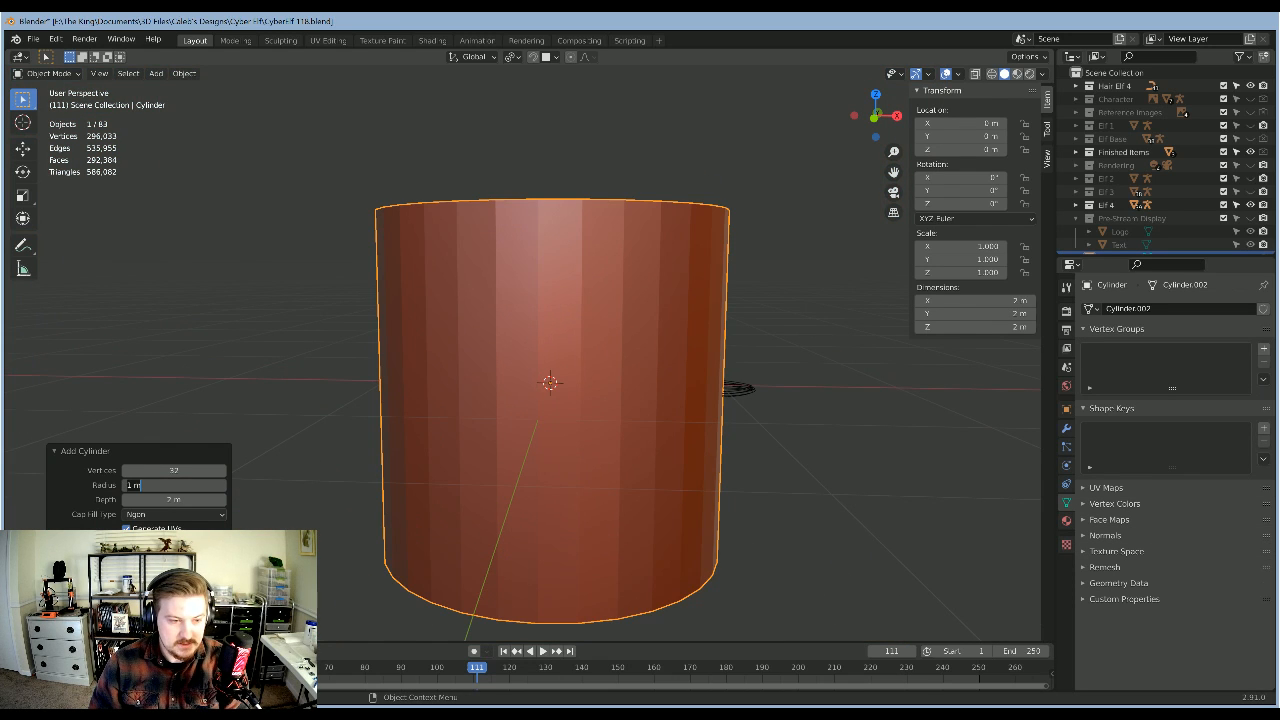
pyautogui.write('0.2')
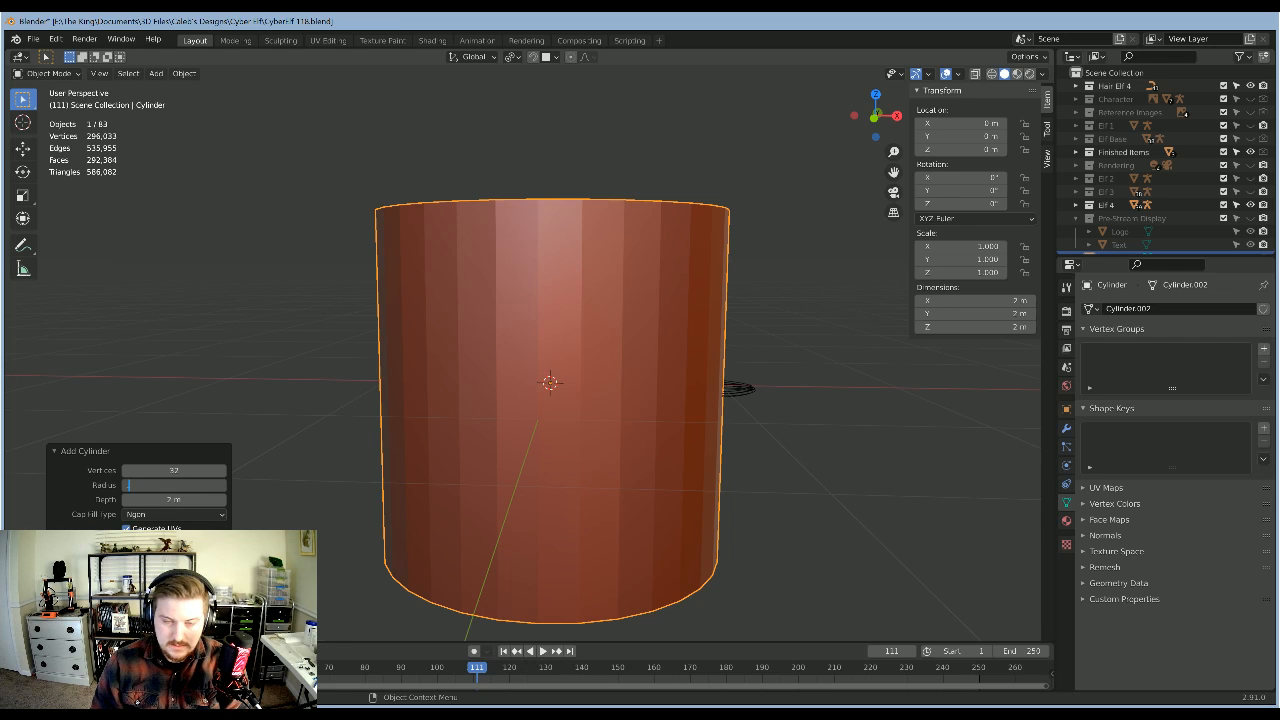
pyautogui.press('Return')
pyautogui.scroll(2, 595, 453)
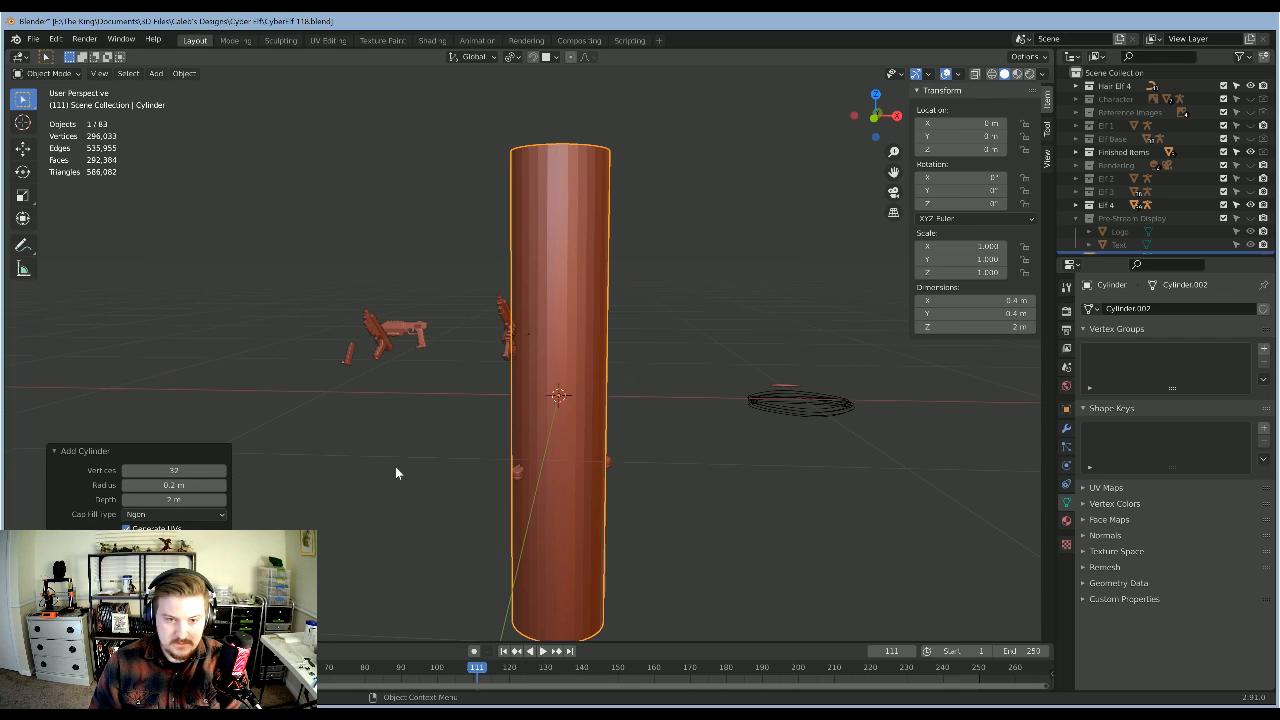
# Step: Reduce the new cylinder's radius to 0.1 m and set its depth to 0.1 m
pyautogui.click(206, 486)
pyautogui.write('1')
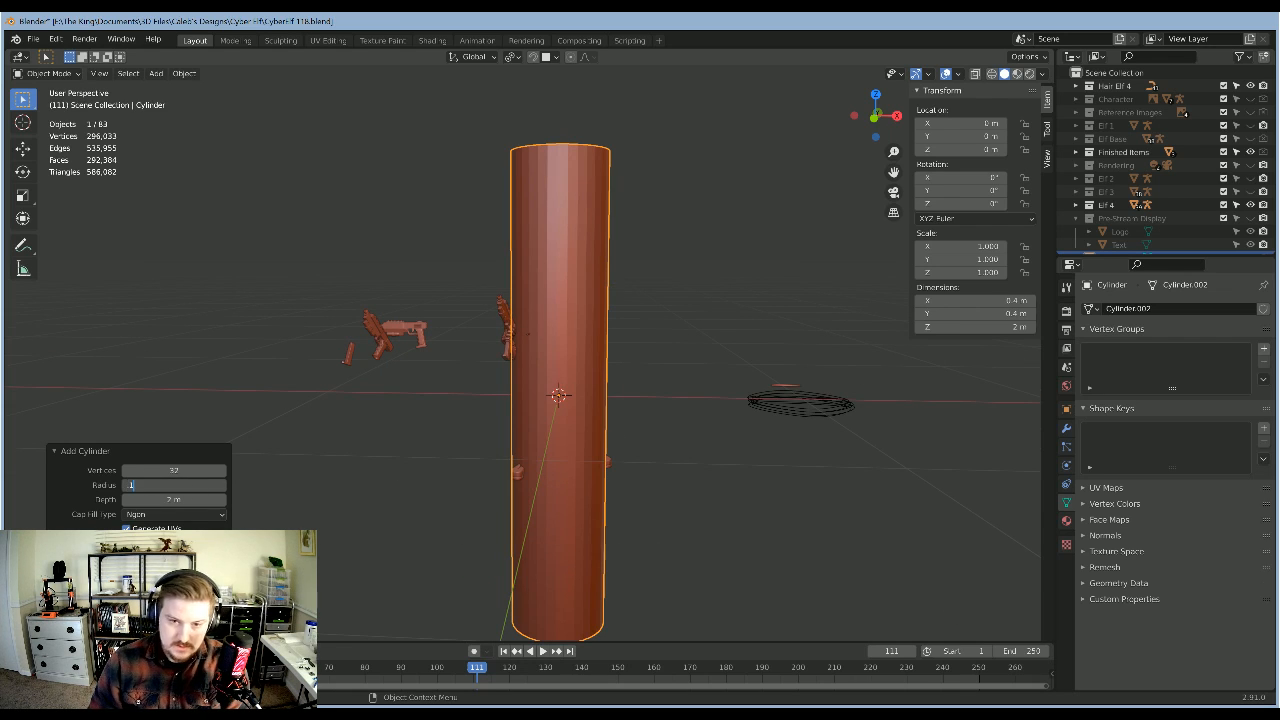
pyautogui.press('Return')
pyautogui.scroll(2, 776, 336)
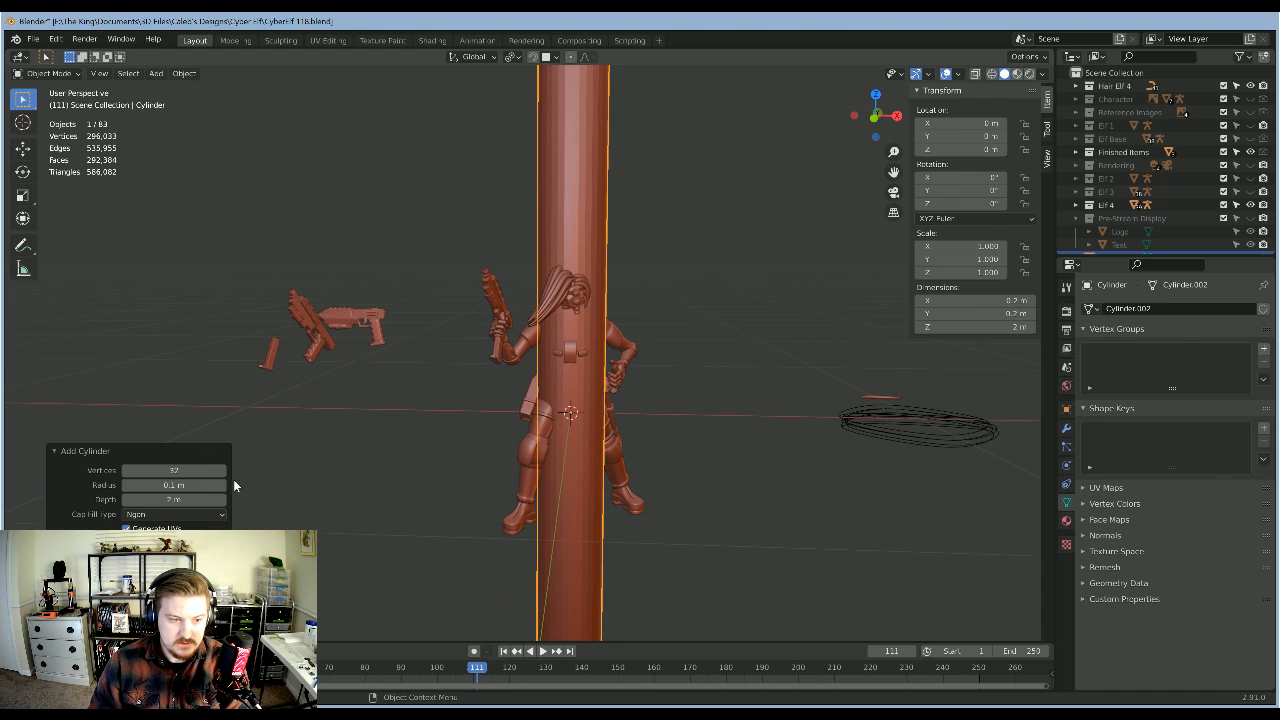
pyautogui.click(174, 470)
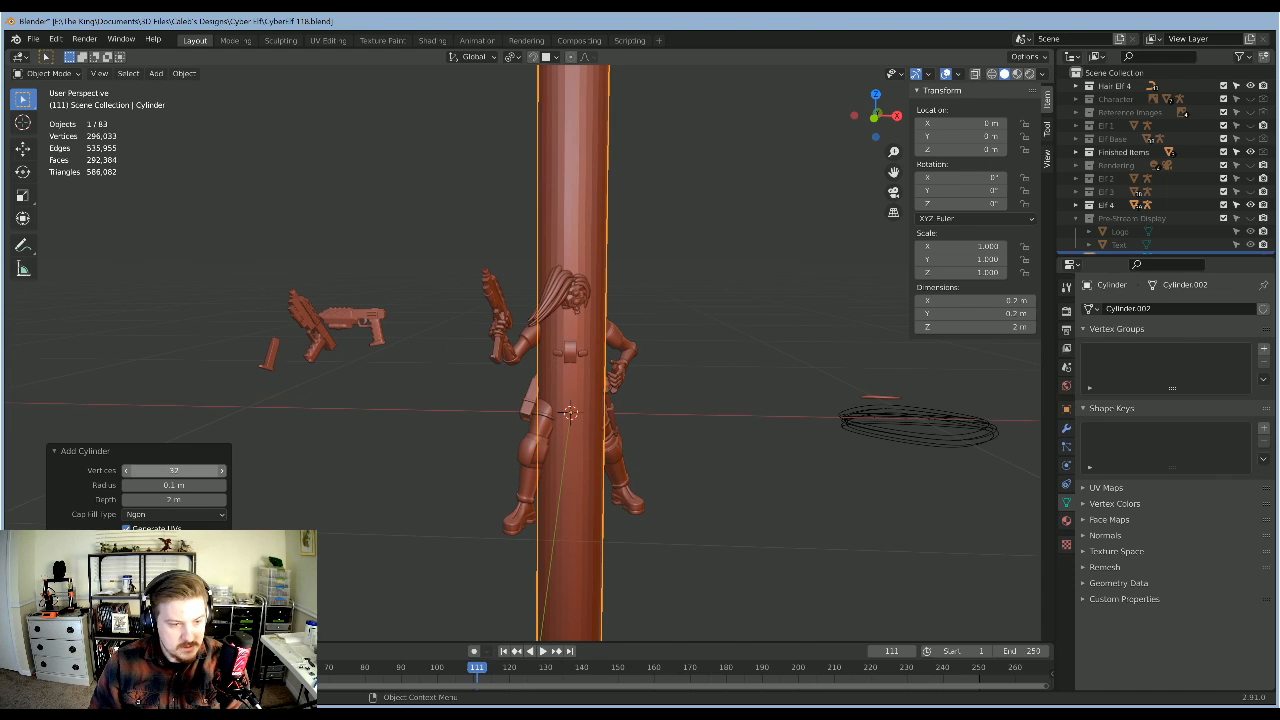
pyautogui.click(174, 499)
pyautogui.write('0.1')
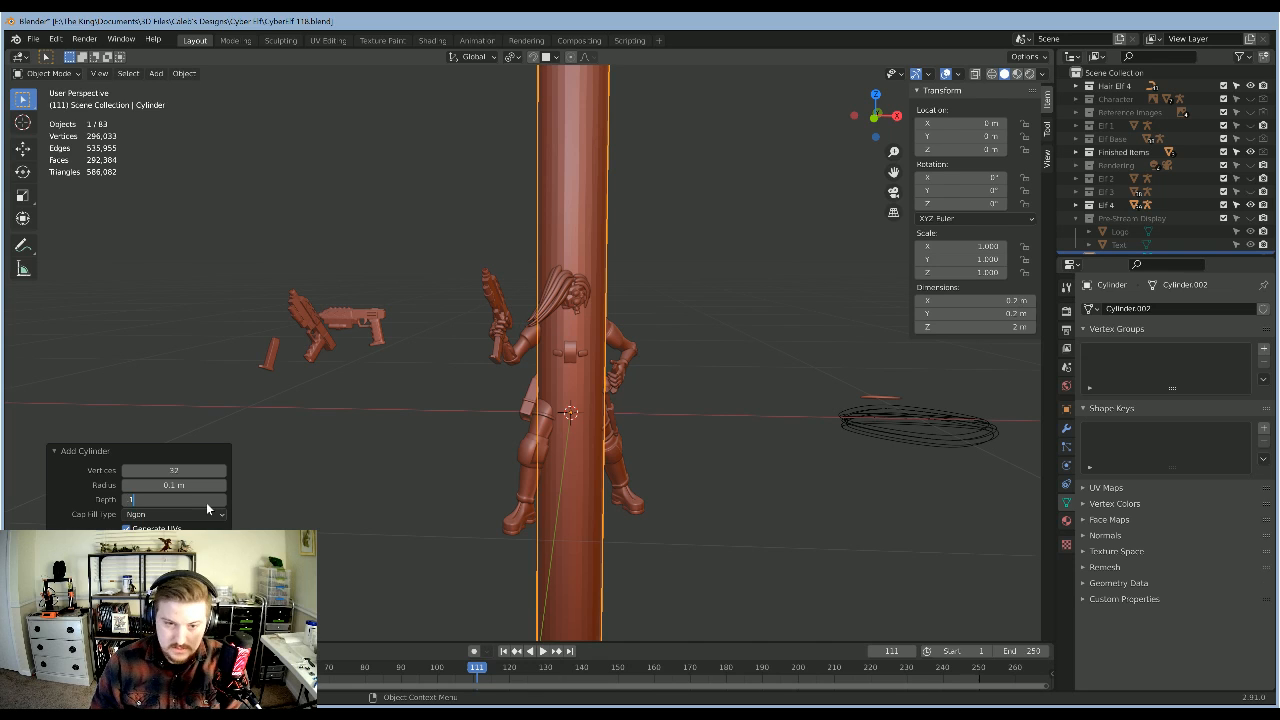
pyautogui.press('Return')
pyautogui.scroll(2, 707, 338)
pyautogui.scroll(2, 700, 350)
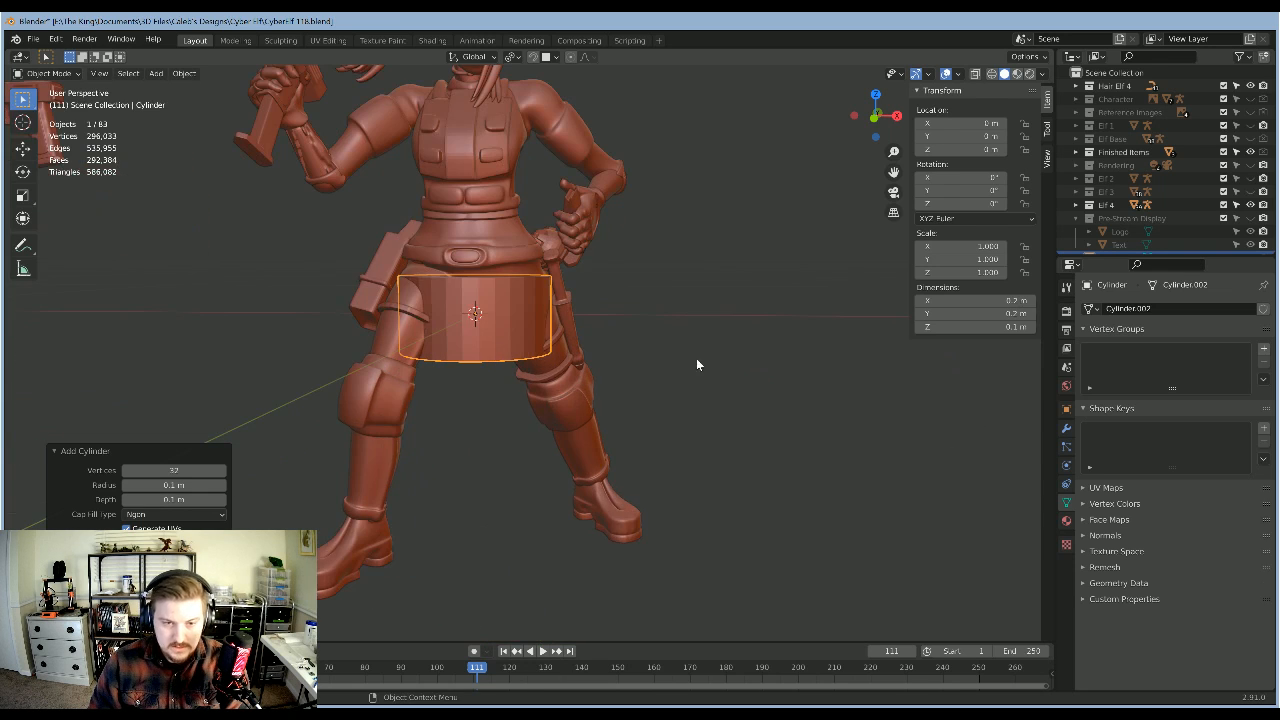
pyautogui.scroll(-1, 705, 370)
pyautogui.click(766, 374)
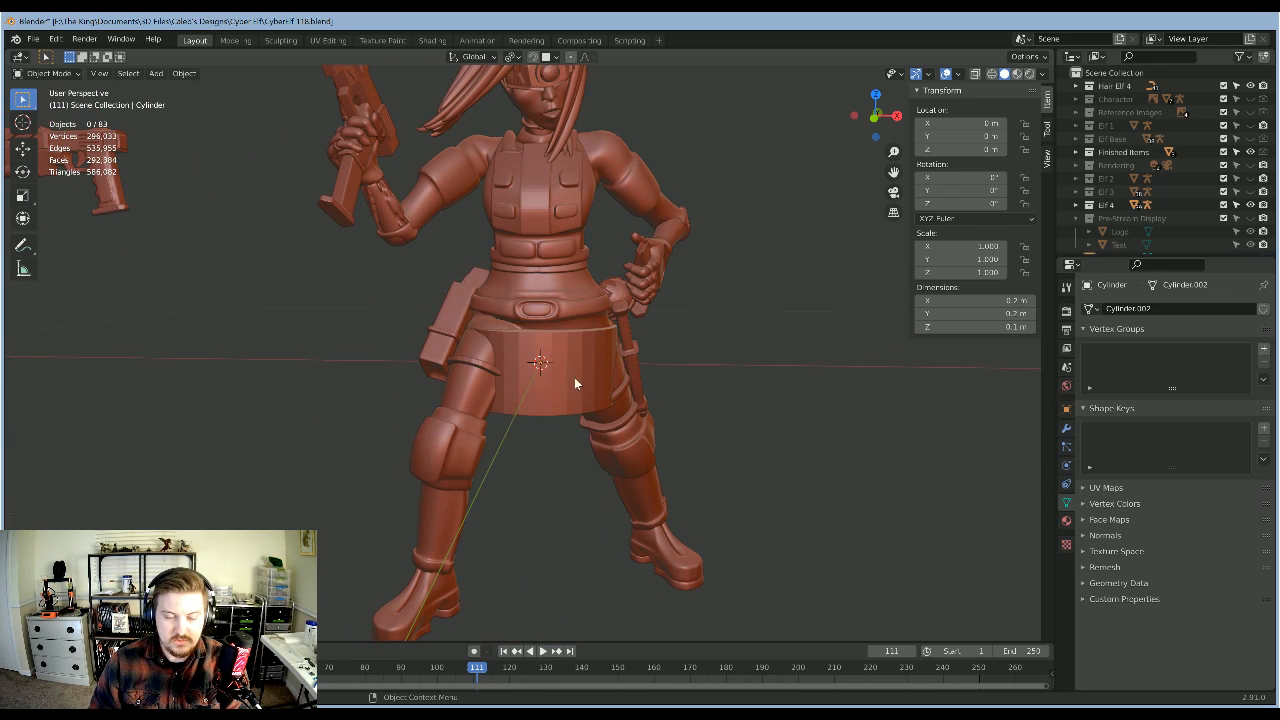
# Step: Rename the cylinder object as Katana Grib
pyautogui.click(574, 377)
pyautogui.scroll(1, 705, 360)
pyautogui.click(1067, 409)
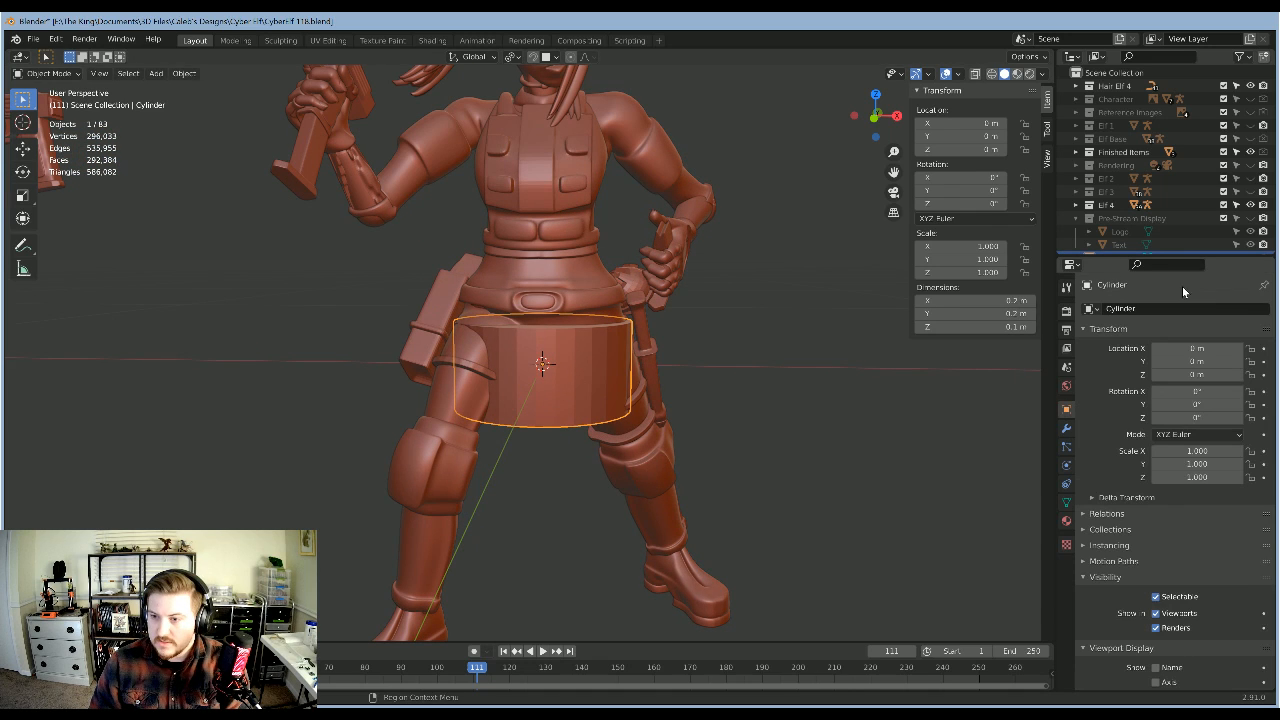
pyautogui.doubleClick(1162, 310)
pyautogui.write('Ke')
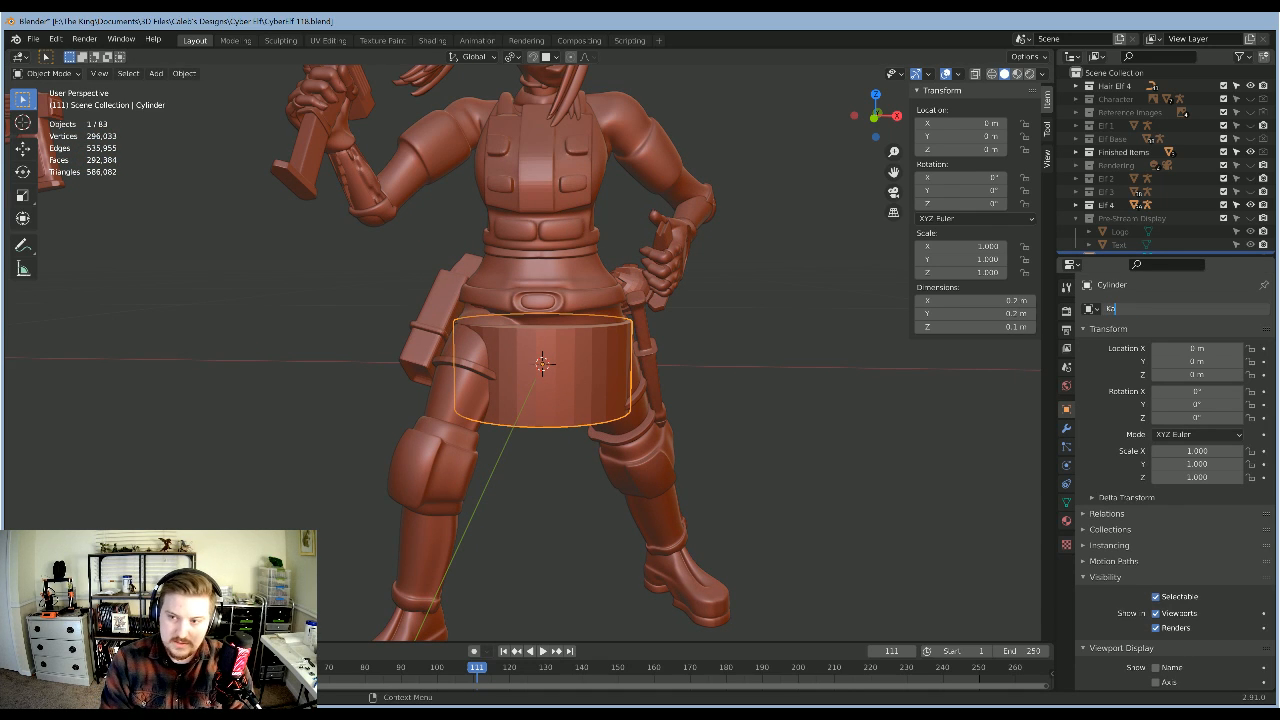
pyautogui.write('tana Grip')
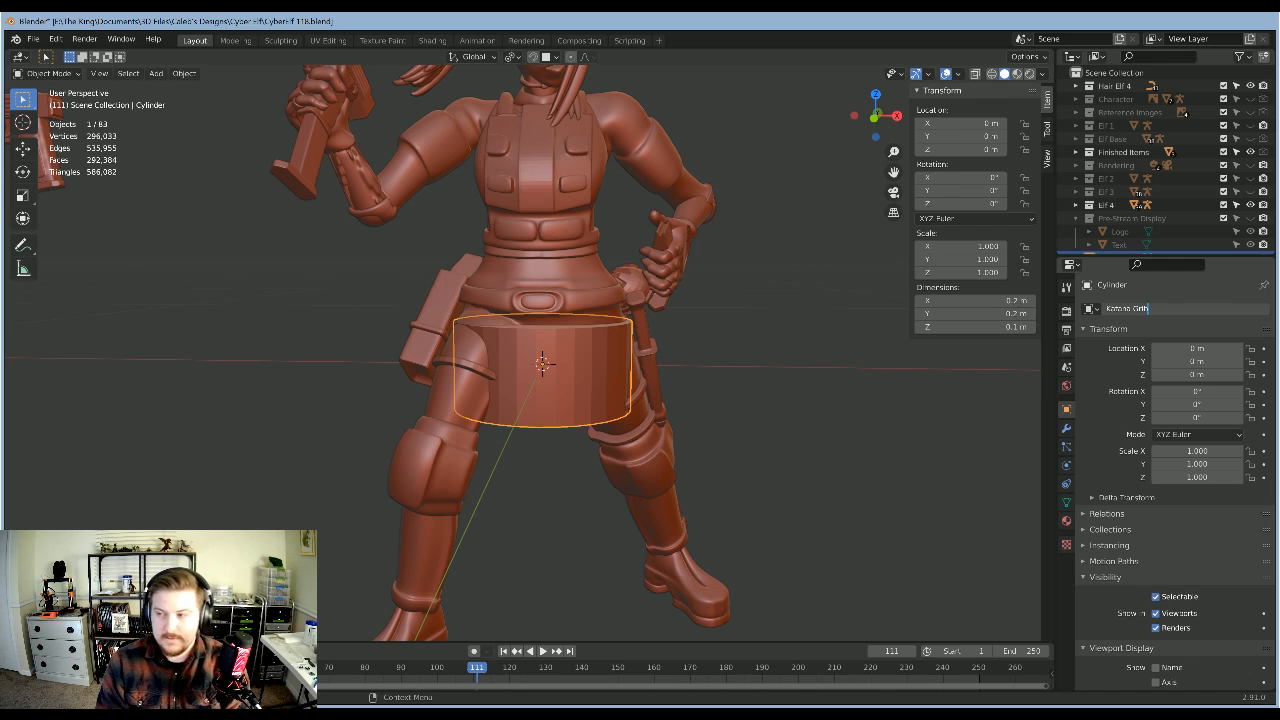
pyautogui.press('Return')
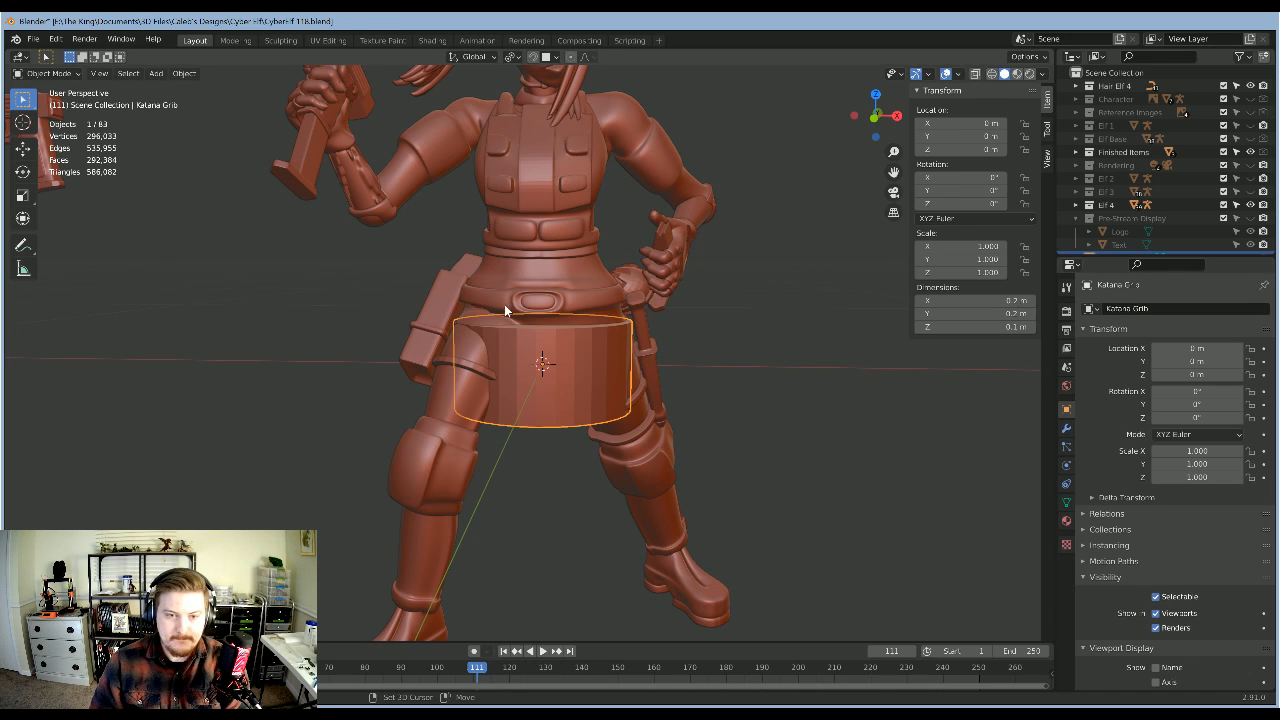
# Step: Scale the cylinder to about 0.098 in X and Y only, making a thin grip about 0.02 m across
pyautogui.keyDown('shift'); pyautogui.moveTo(504, 304); pyautogui.dragTo(527, 295, button='middle'); pyautogui.keyUp('shift')
pyautogui.press('s')
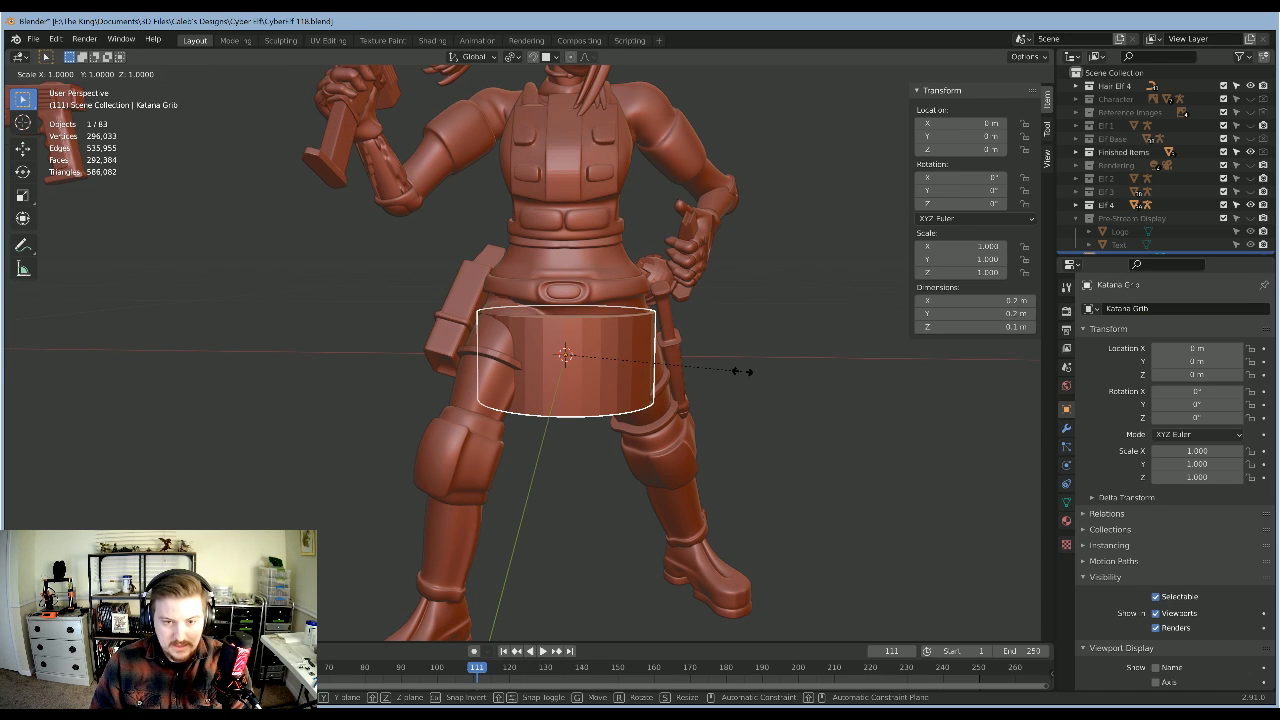
pyautogui.hotkey('shift', 'z')
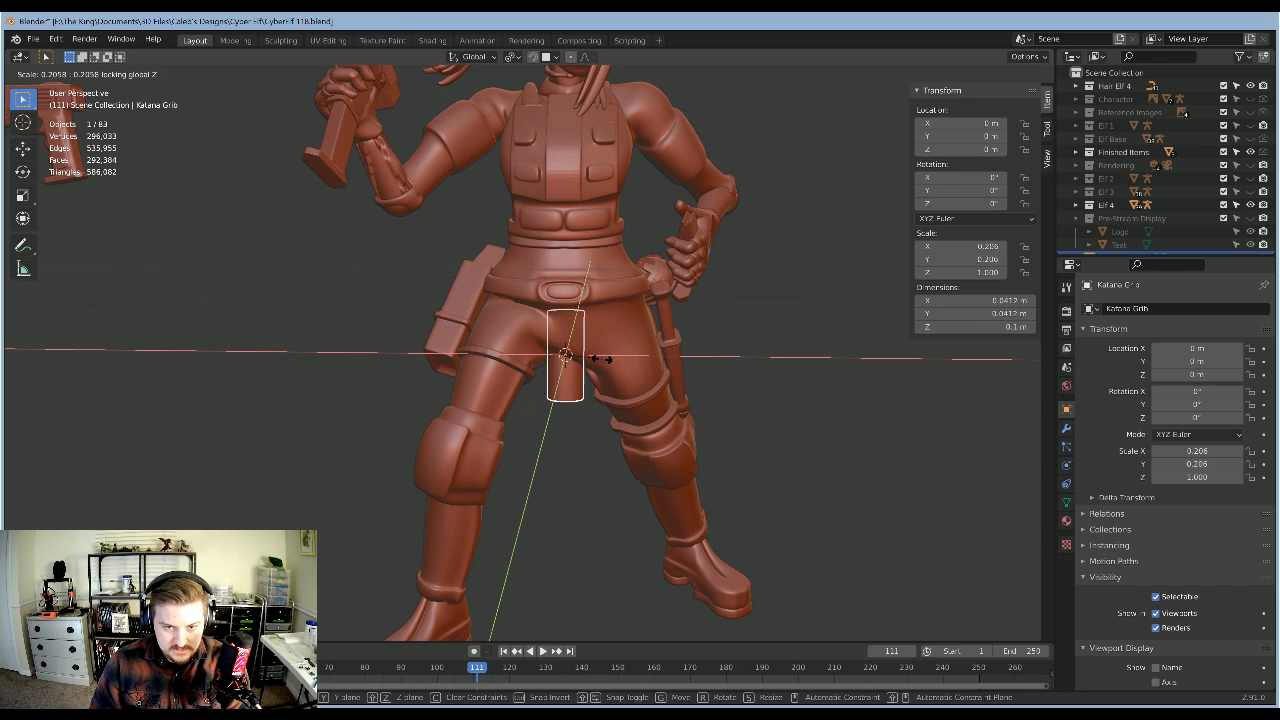
pyautogui.click(618, 378)
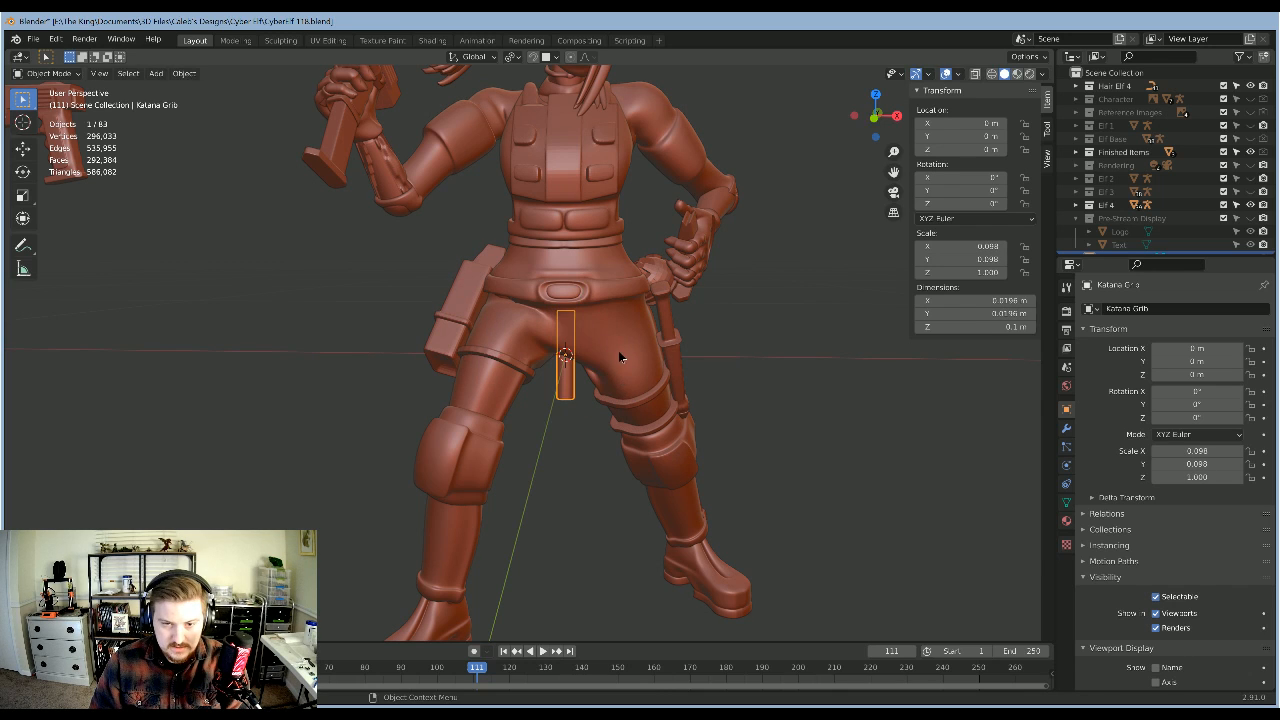
pyautogui.moveTo(618, 357); pyautogui.dragTo(637, 337, button='middle')
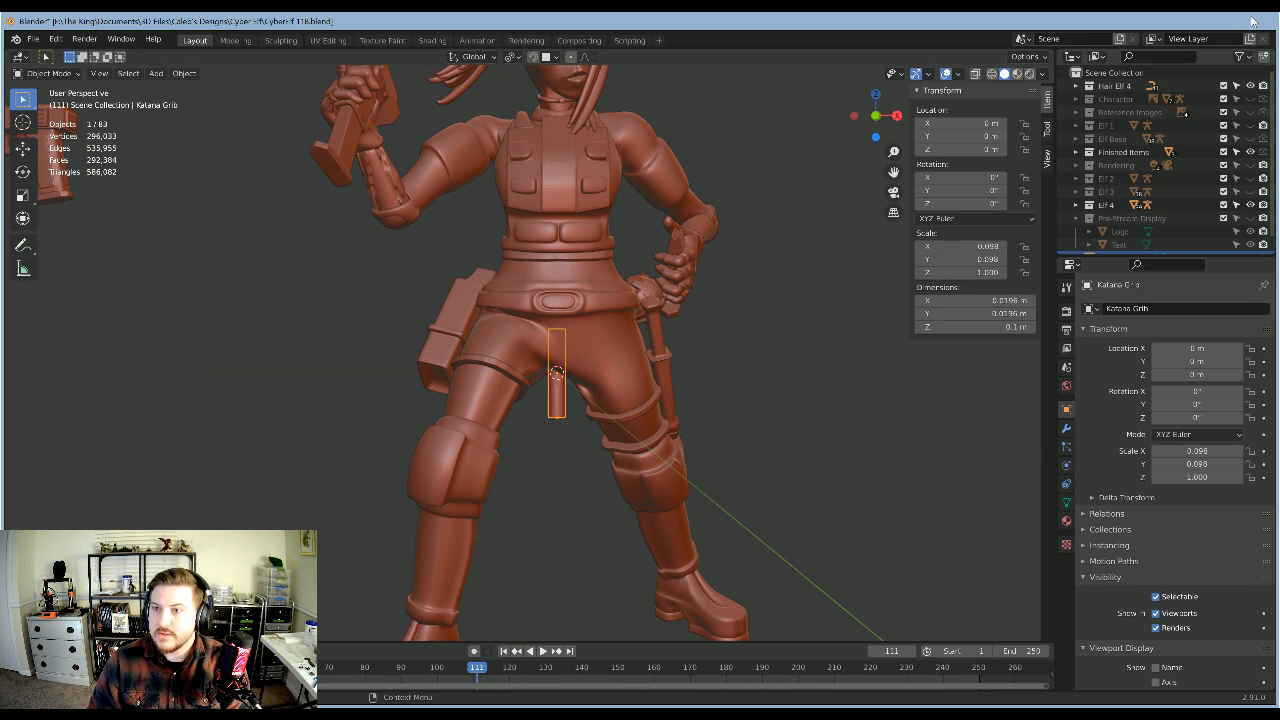
# Step: Hide the Hair Elf 4 and Elf 4 collections and show the katana grip close up in front orthographic view
pyautogui.click(1251, 86)
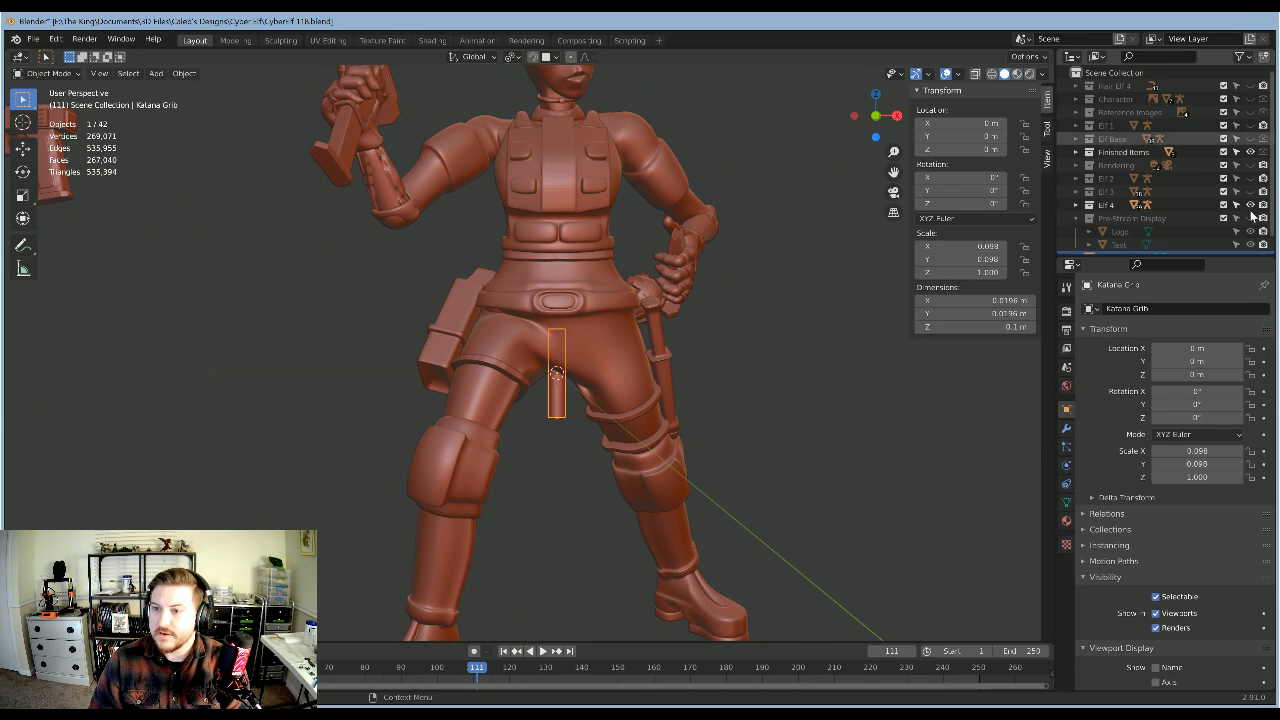
pyautogui.click(1250, 205)
pyautogui.press('KP_1')
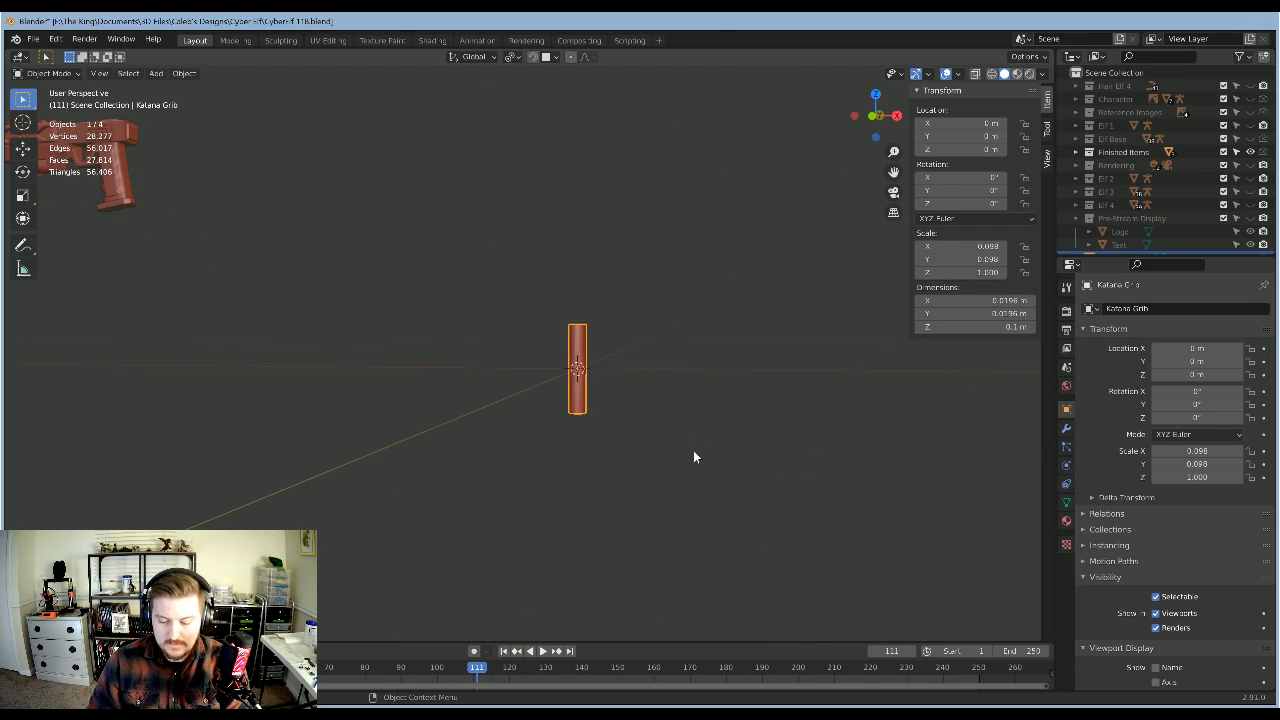
pyautogui.scroll(4, 678, 425)
pyautogui.keyDown('shift'); pyautogui.moveTo(717, 386); pyautogui.dragTo(650, 332, button='middle'); pyautogui.keyUp('shift')
pyautogui.click(652, 430)
pyautogui.scroll(-2, 630, 422)
pyautogui.scroll(2, 588, 416)
pyautogui.click(588, 424)
pyautogui.click(650, 332)
pyautogui.press('KP_1')
# Step: Change the Object Mode selection tool from Box to Tweak
pyautogui.press('w')
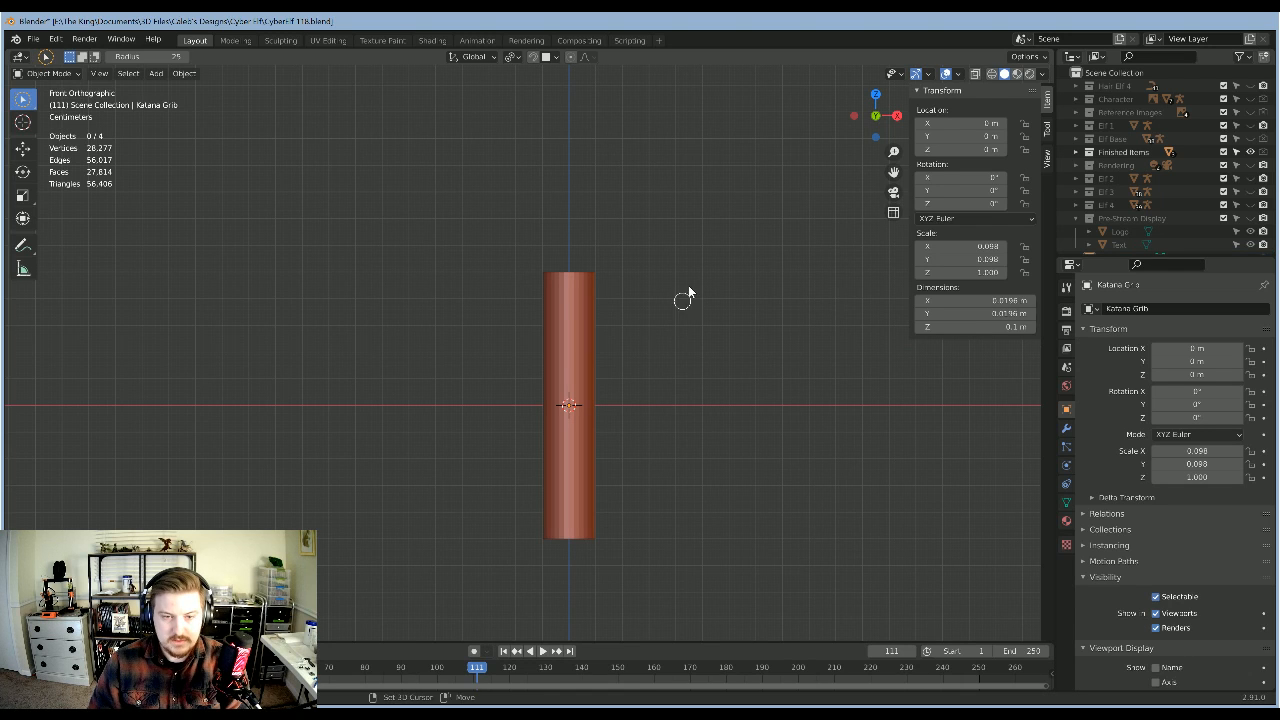
pyautogui.rightClick(680, 323)
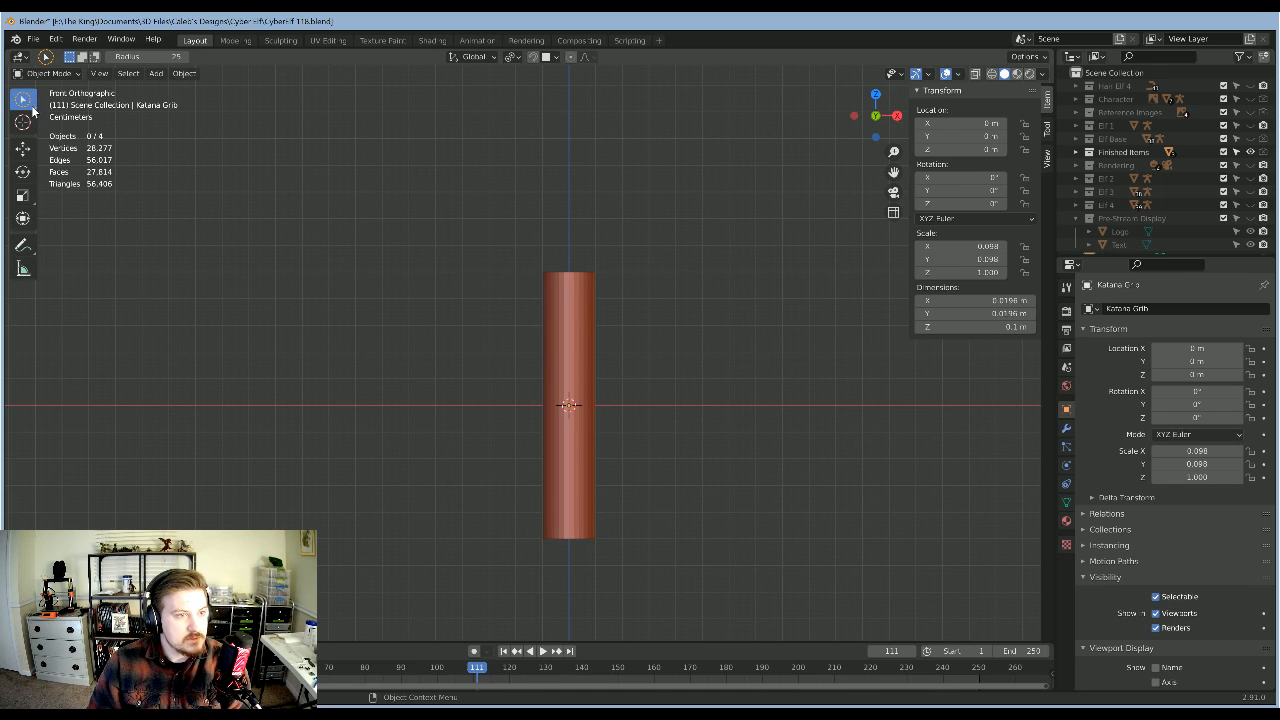
pyautogui.rightClick(430, 302)
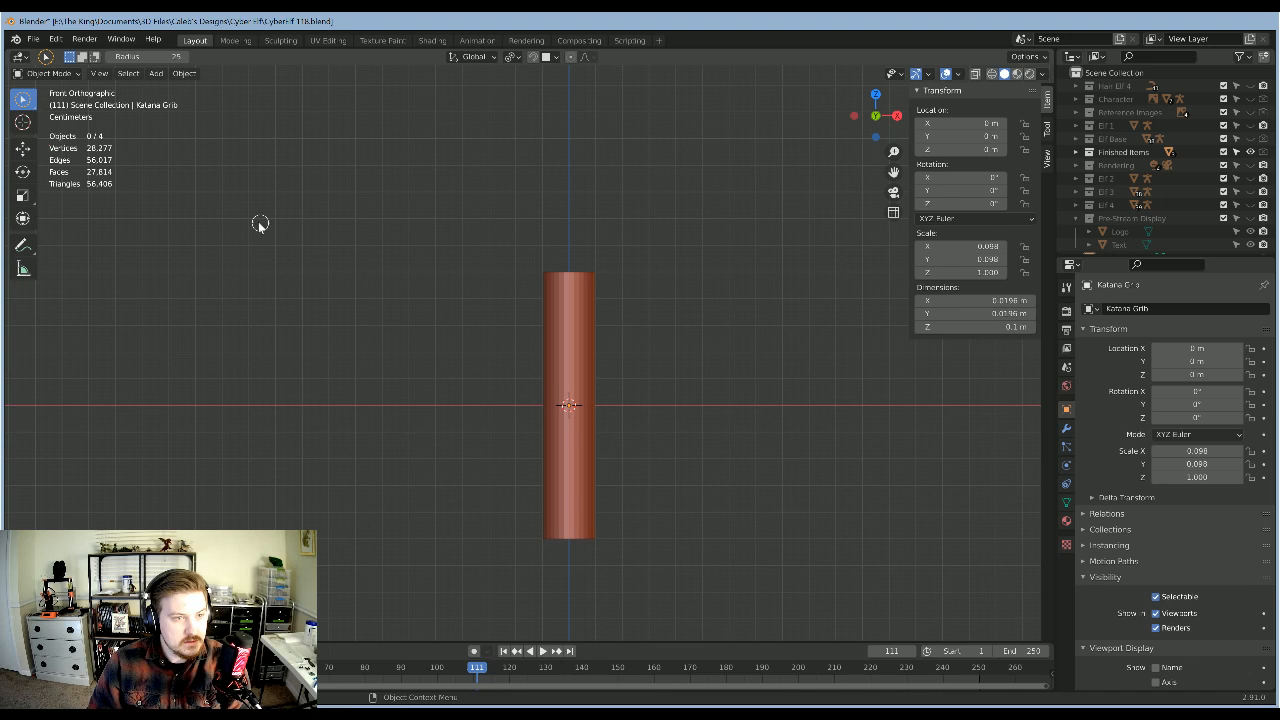
pyautogui.press('w')
pyautogui.press('w')
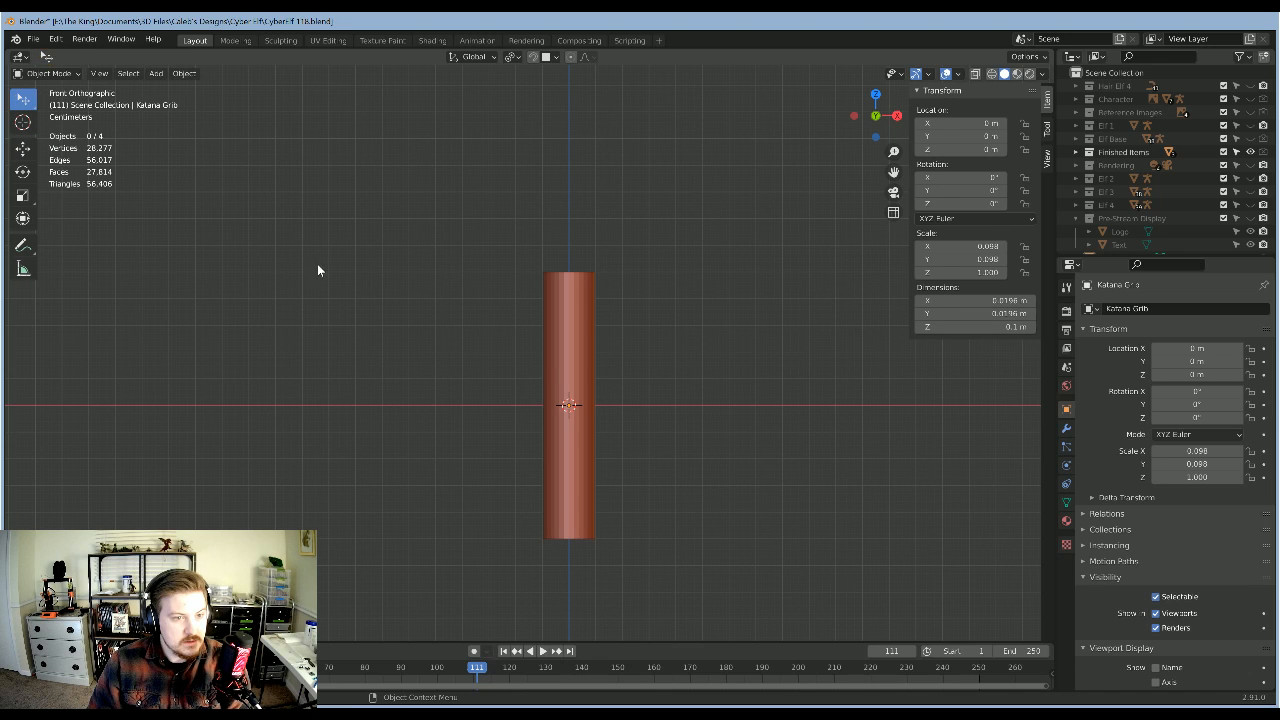
pyautogui.keyDown('shift'); pyautogui.moveTo(760, 355); pyautogui.dragTo(746, 386, button='middle'); pyautogui.keyUp('shift')
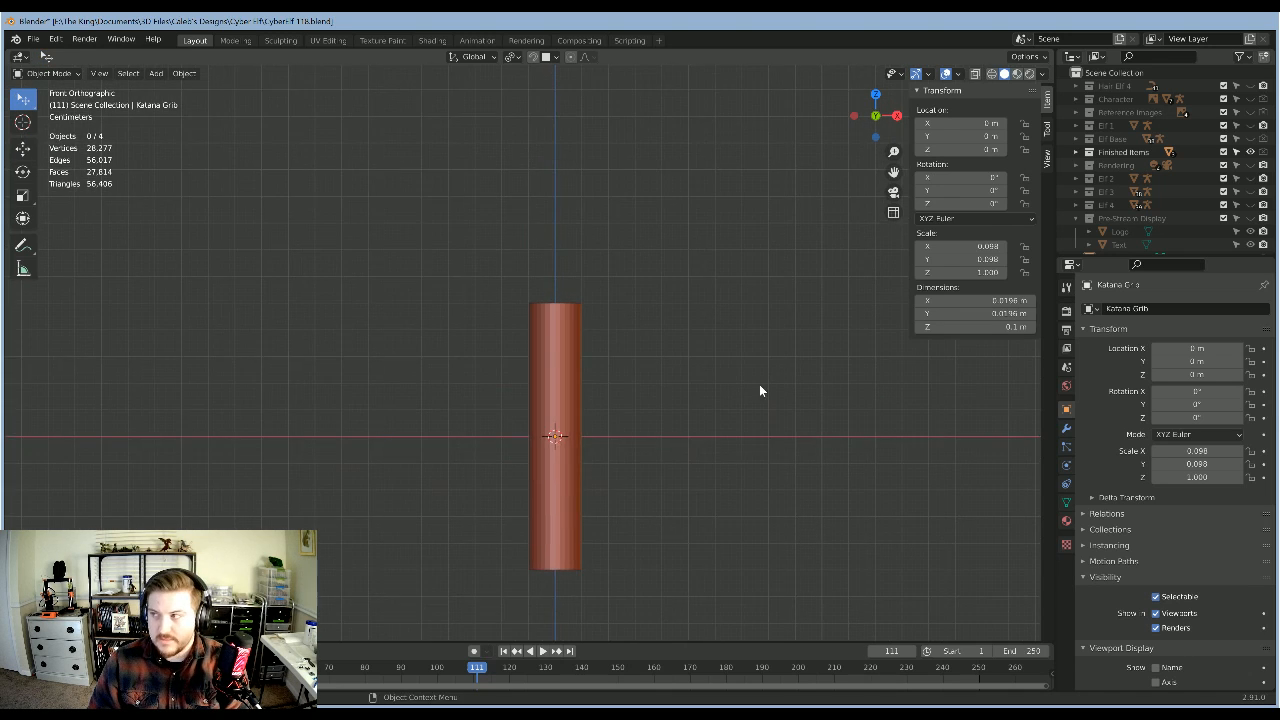
pyautogui.scroll(2, 759, 384)
pyautogui.scroll(-3, 730, 408)
pyautogui.keyDown('shift'); pyautogui.moveTo(717, 449); pyautogui.dragTo(705, 360, button='middle'); pyautogui.keyUp('shift')
pyautogui.scroll(-1, 706, 317)
pyautogui.press('KP_1')
pyautogui.scroll(3, 700, 357)
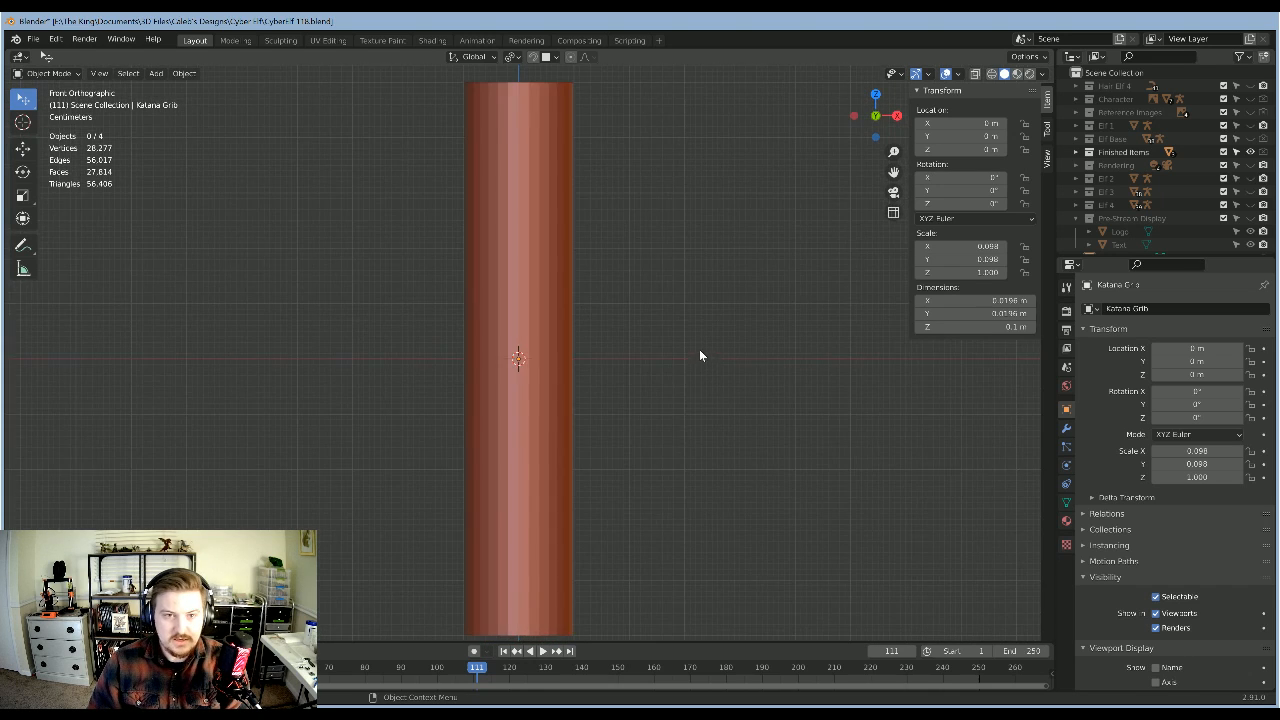
pyautogui.scroll(-2, 699, 349)
pyautogui.click(528, 307)
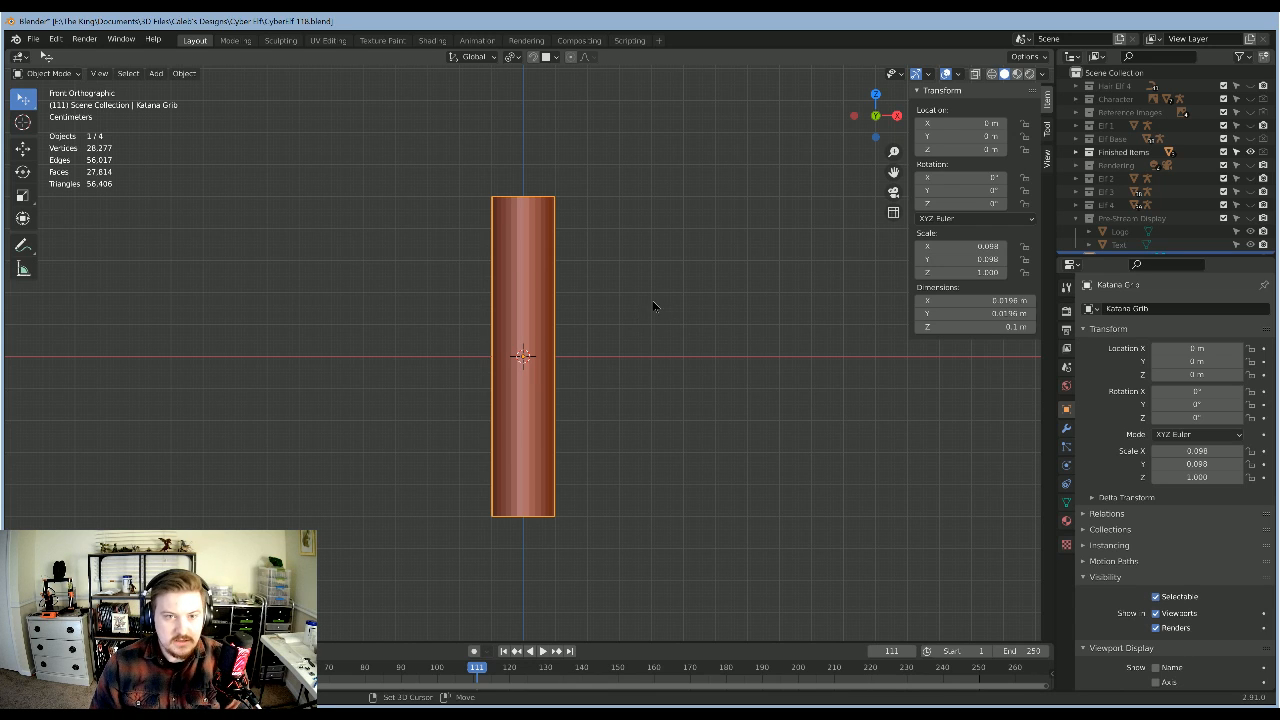
pyautogui.keyDown('shift'); pyautogui.moveTo(654, 306); pyautogui.dragTo(681, 366, button='middle'); pyautogui.keyUp('shift')
pyautogui.keyDown('shift'); pyautogui.moveTo(644, 297); pyautogui.dragTo(655, 171, button='middle'); pyautogui.keyUp('shift')
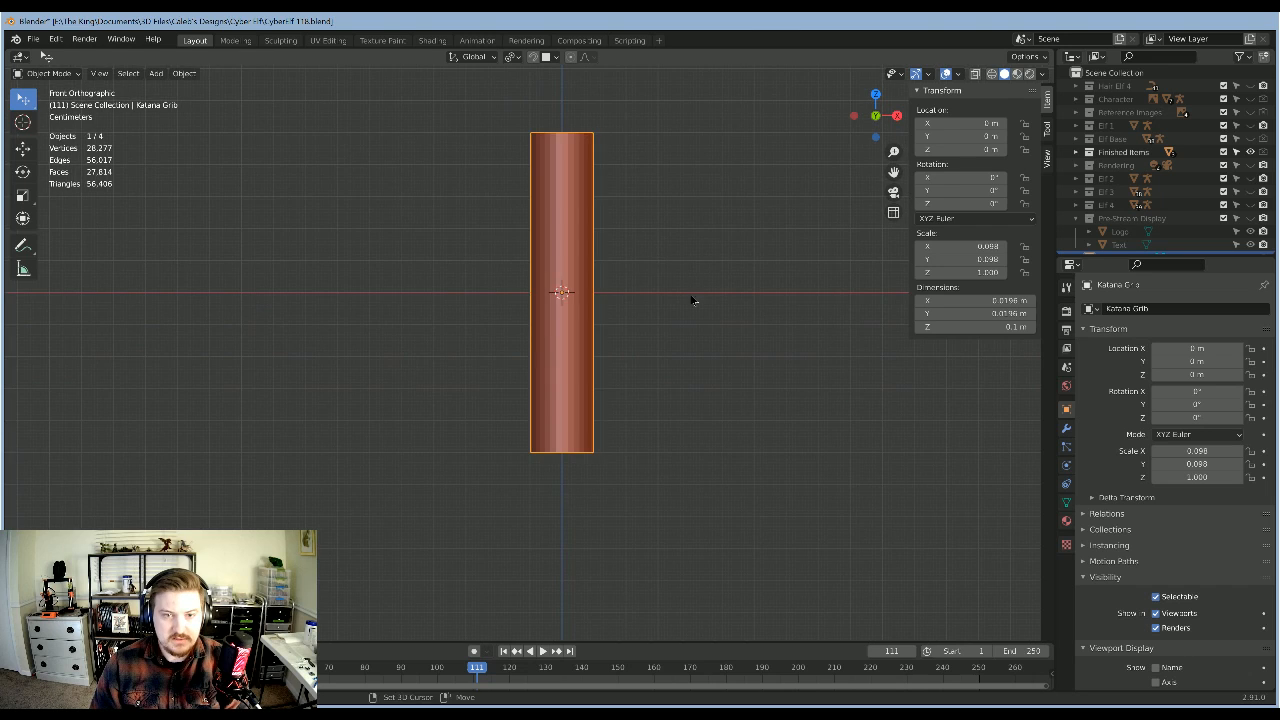
pyautogui.keyDown('shift'); pyautogui.moveTo(692, 232); pyautogui.dragTo(689, 446, button='middle'); pyautogui.keyUp('shift')
pyautogui.press('KP_1')
pyautogui.click(704, 368)
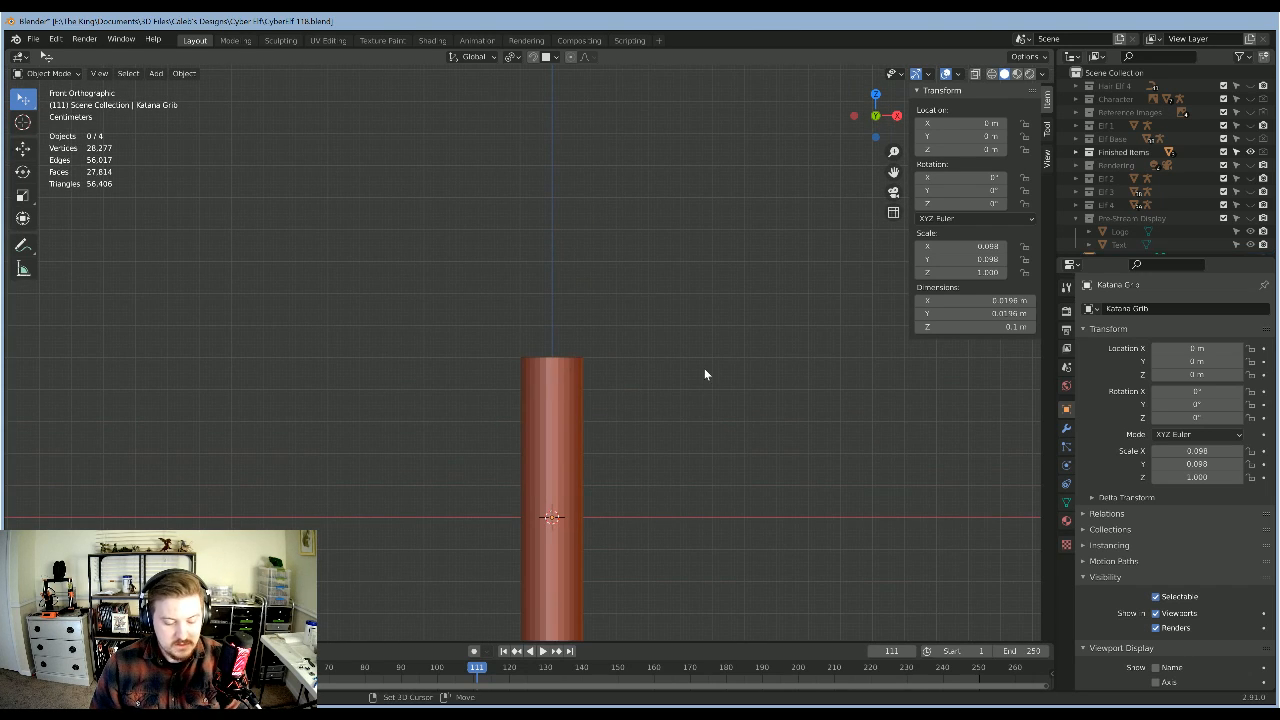
# Step: Enter Edit Mode on the katana grip and select only the cylinder's top face
pyautogui.click(556, 426)
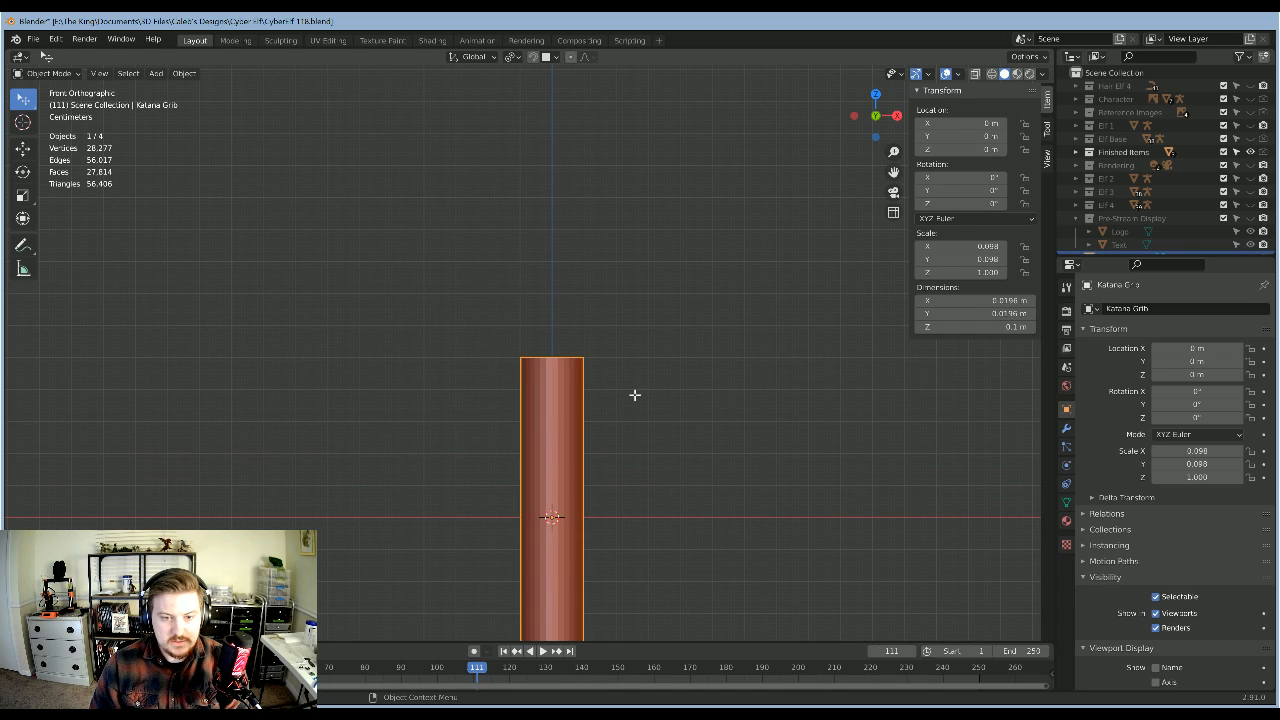
pyautogui.press('Tab')
pyautogui.moveTo(634, 394); pyautogui.dragTo(645, 357, button='middle')
pyautogui.keyDown('shift'); pyautogui.moveTo(629, 451); pyautogui.dragTo(626, 499, button='middle'); pyautogui.keyUp('shift')
pyautogui.scroll(3, 538, 309)
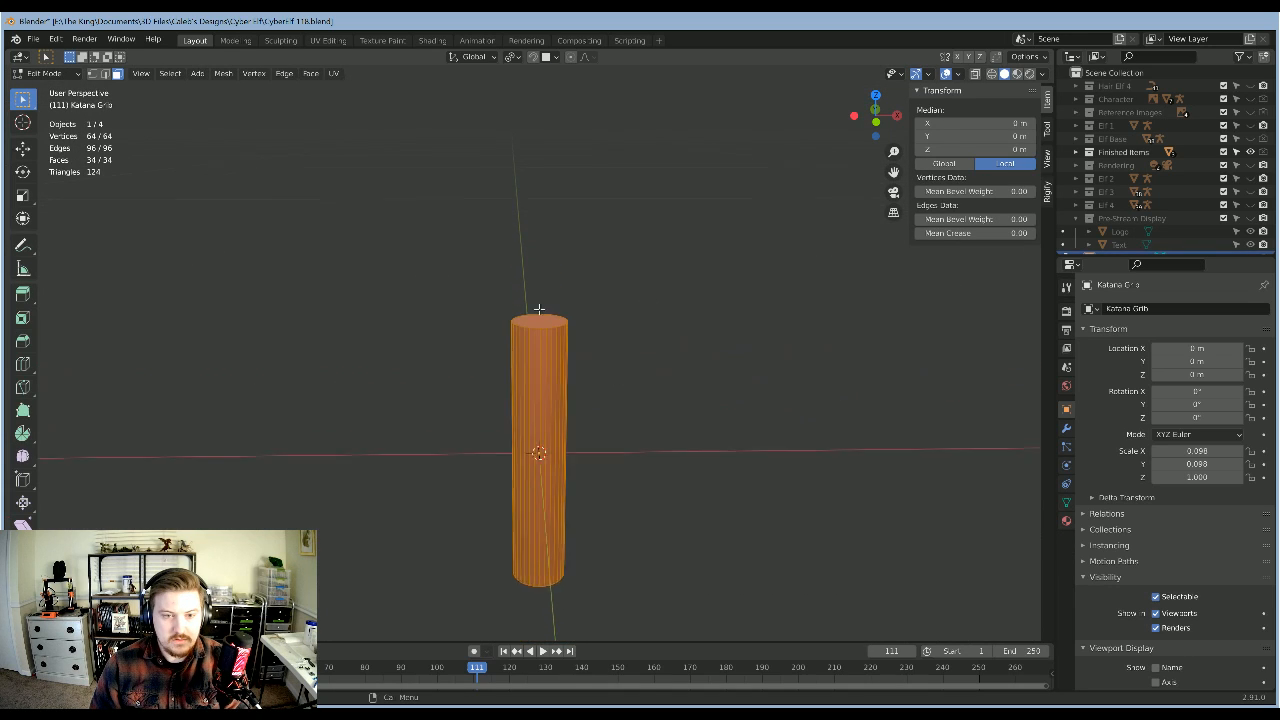
pyautogui.click(541, 311)
pyautogui.press('KP_1')
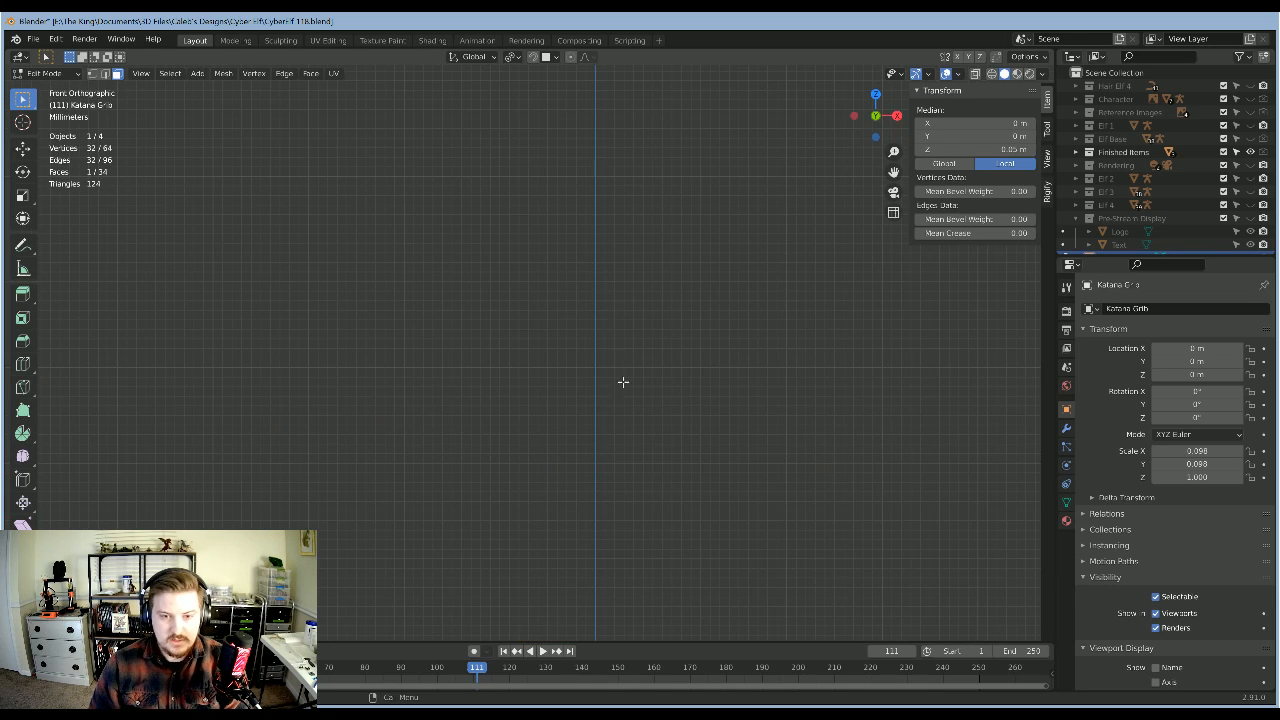
pyautogui.scroll(-5, 622, 382)
pyautogui.write('e1')
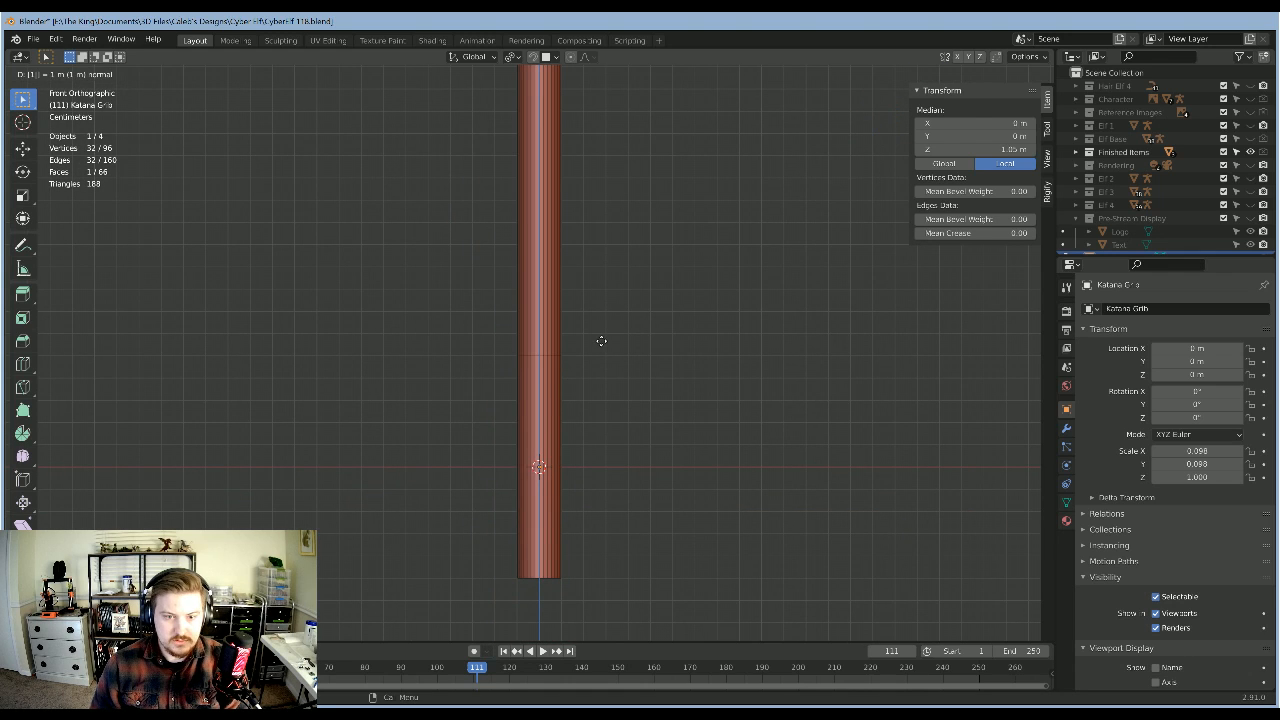
pyautogui.press('Escape')
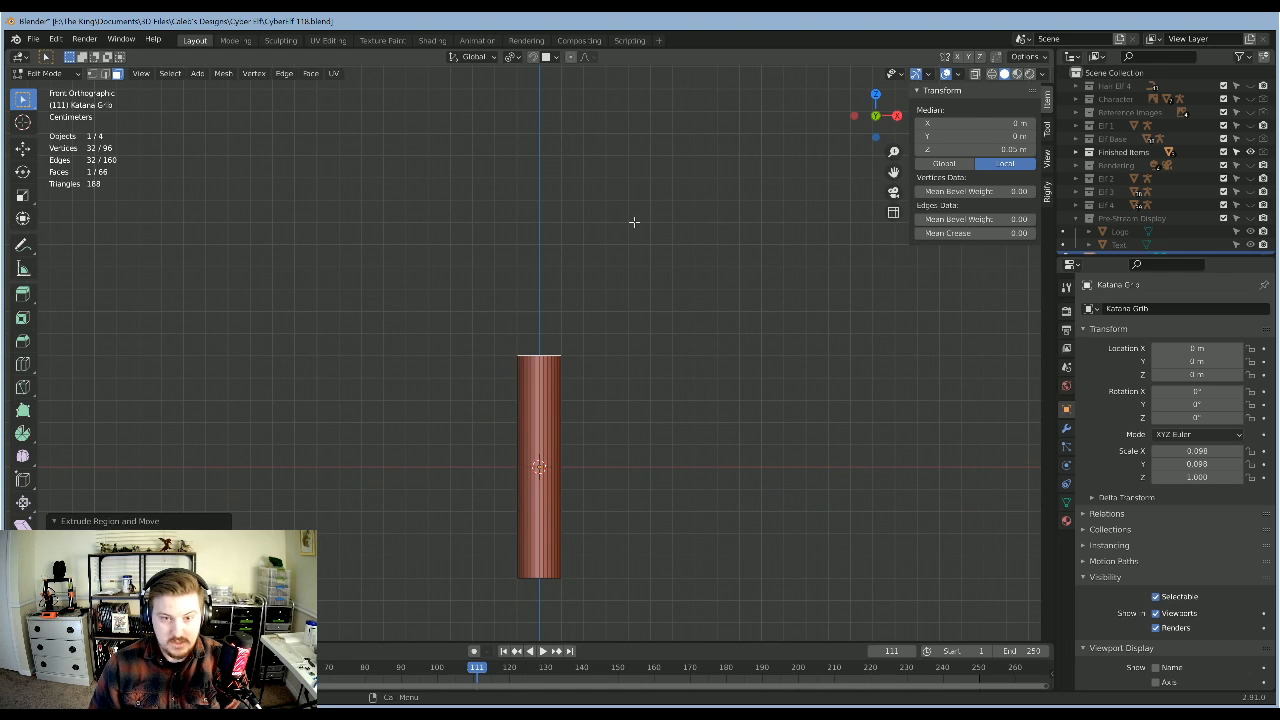
# Step: Extrude the grip's top face upward by 0.1 m and lower the extruded face about 0.081 m along Z
pyautogui.write('e')
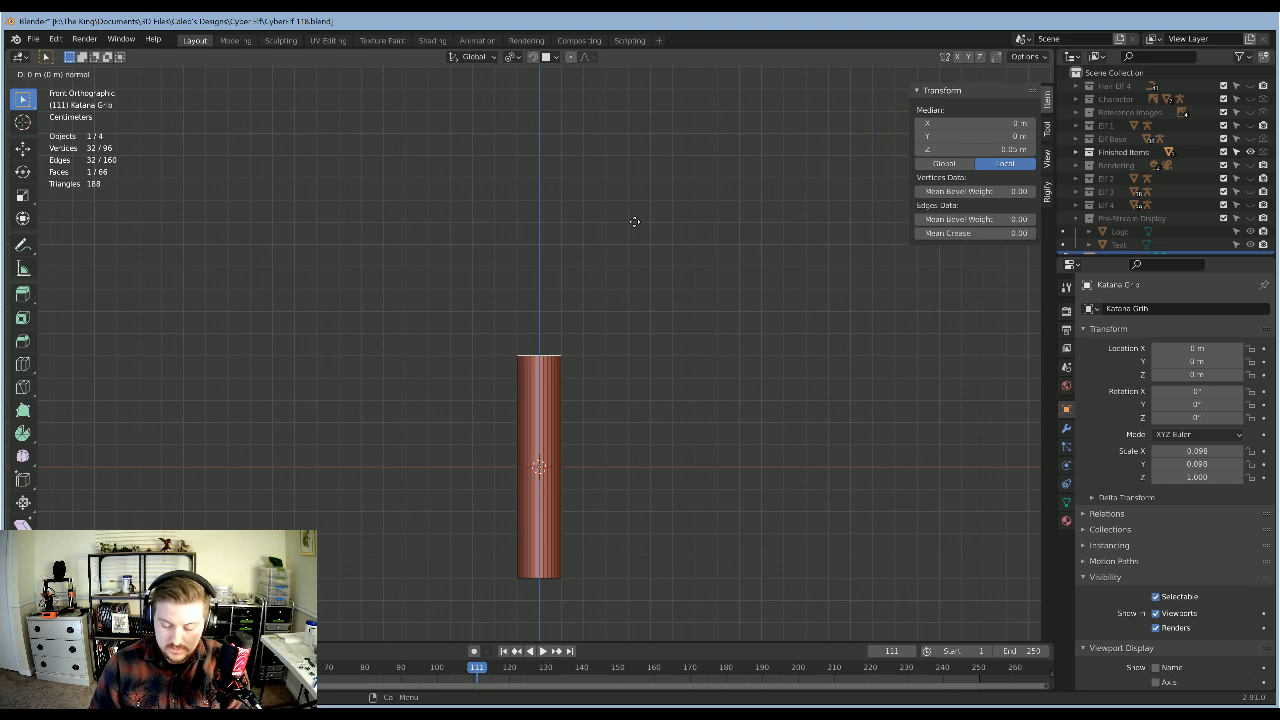
pyautogui.write('.1')
pyautogui.press('Return')
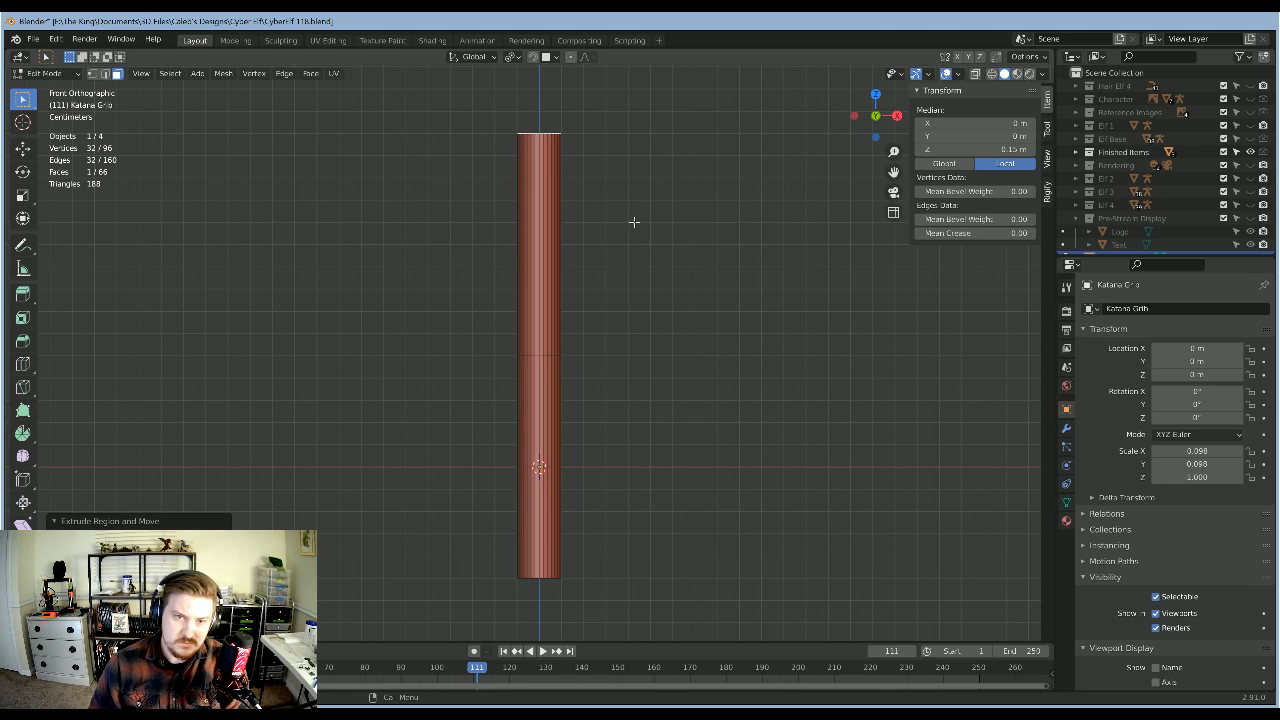
pyautogui.press('g')
pyautogui.press('z')
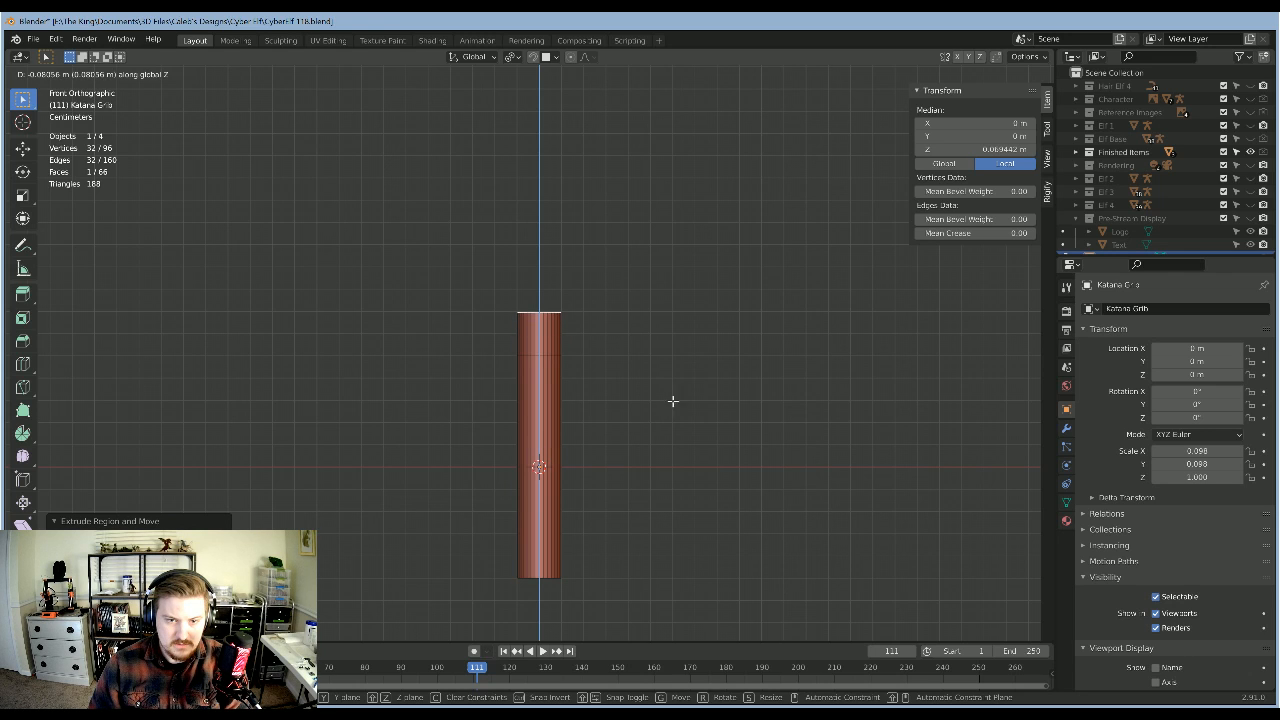
pyautogui.press('Return')
# Step: Switch the viewport shading to Wireframe
pyautogui.scroll(4, 605, 331)
pyautogui.press('z')
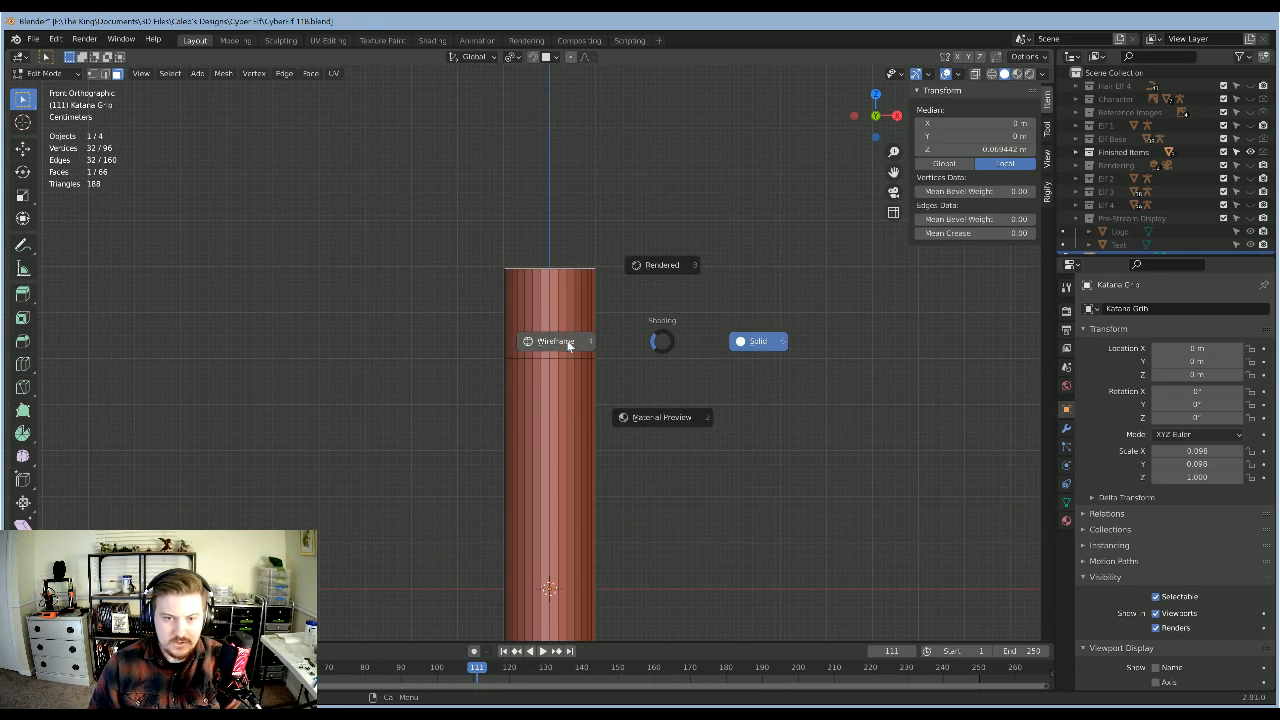
# Step: Loop-select the side faces around the grip's upper section and add the top face, then clear the selection
pyautogui.click(762, 338)
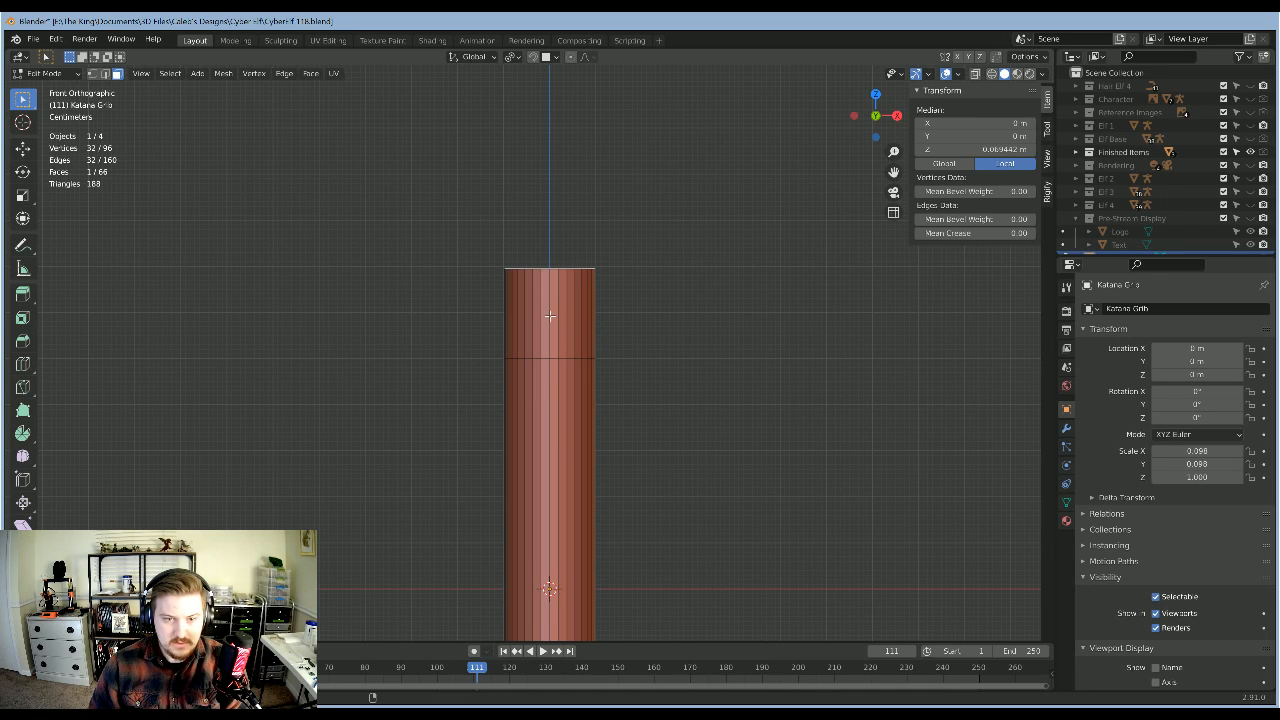
pyautogui.keyDown('alt'); pyautogui.click(550, 316); pyautogui.keyUp('alt')
pyautogui.moveTo(600, 314); pyautogui.dragTo(667, 367, button='middle')
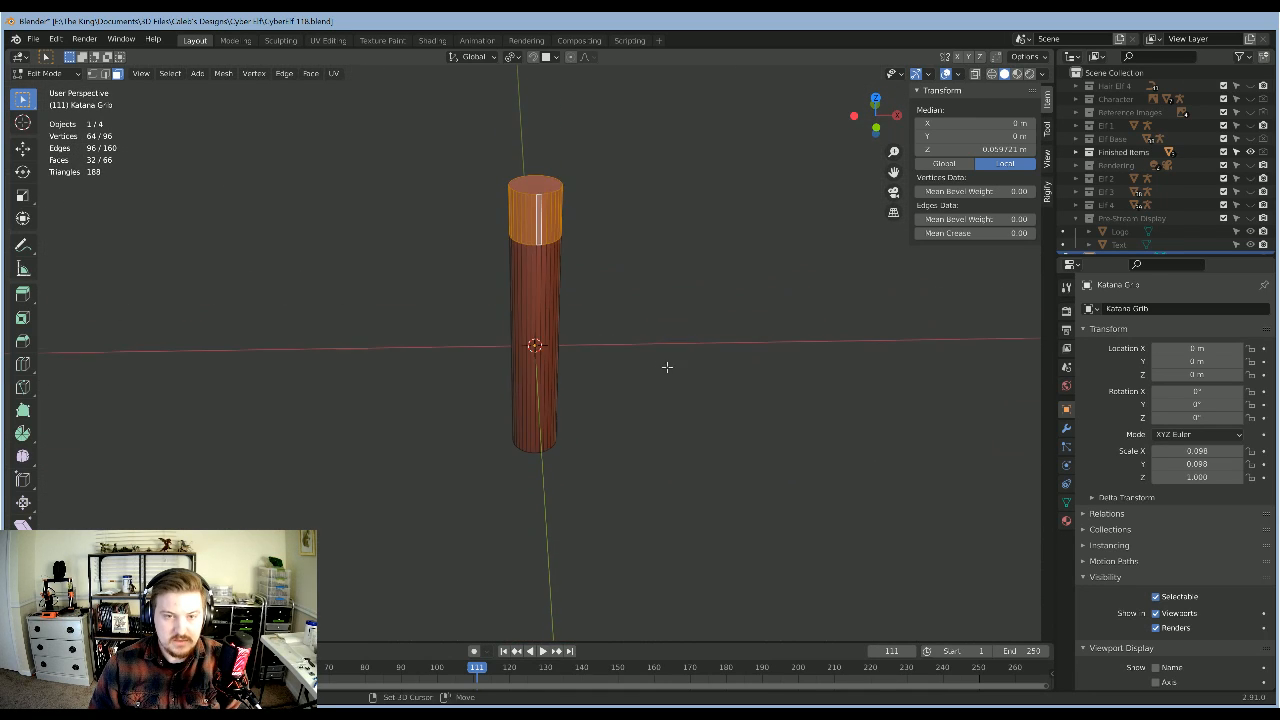
pyautogui.scroll(1, 670, 360)
pyautogui.keyDown('shift'); pyautogui.click(543, 150); pyautogui.keyUp('shift')
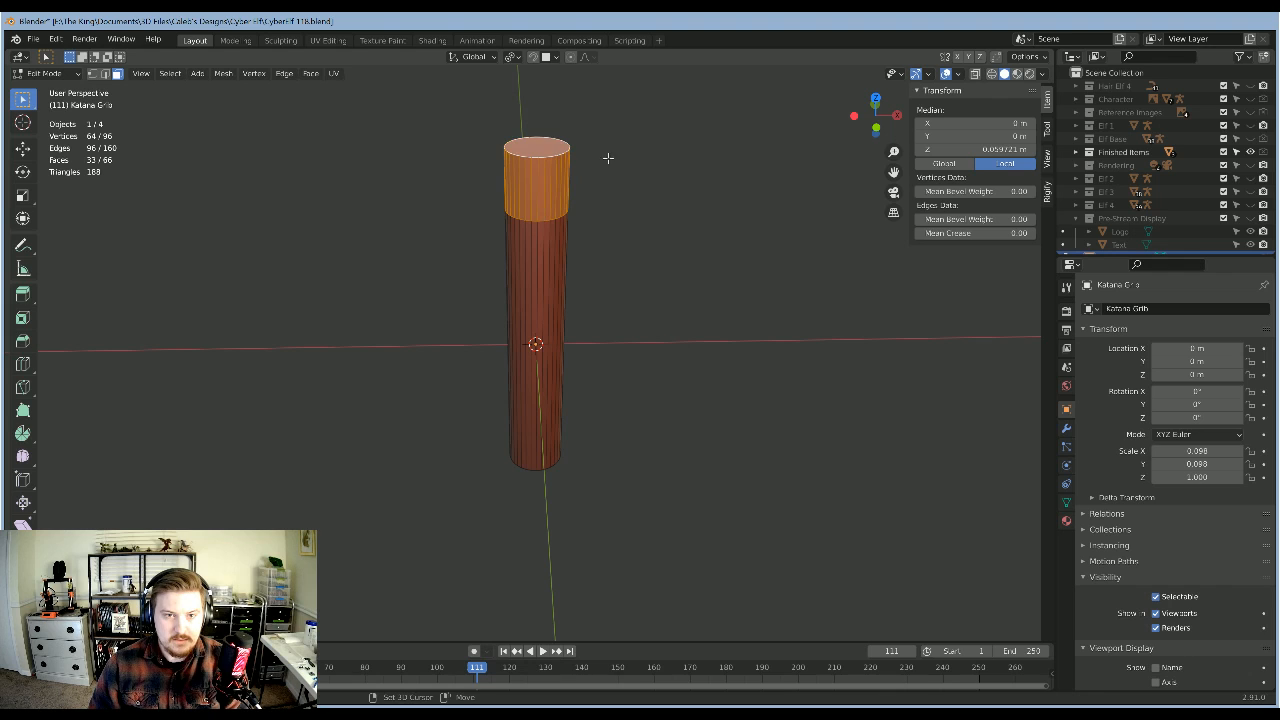
pyautogui.keyDown('shift'); pyautogui.click(558, 146); pyautogui.keyUp('shift')
pyautogui.click(615, 210)
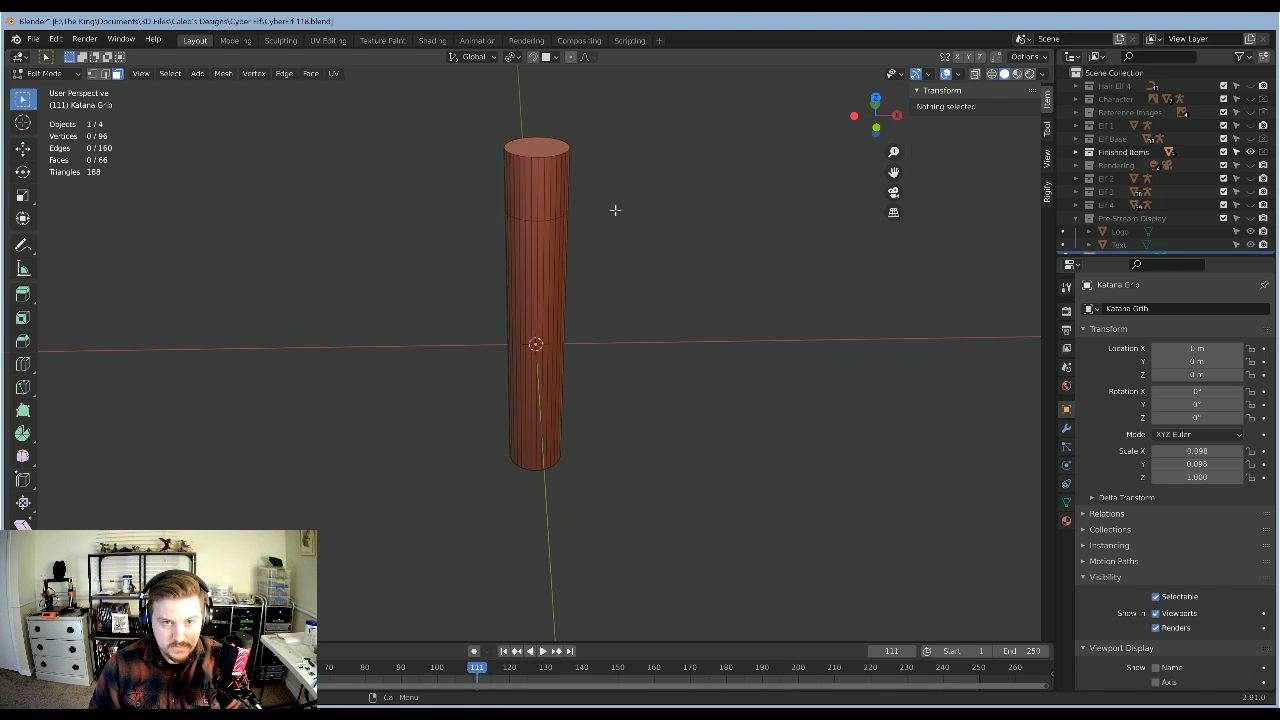
# Step: Repeat the face-loop selection around the grip's upper section and clear it again
pyautogui.keyDown('alt'); pyautogui.click(537, 186); pyautogui.keyUp('alt')
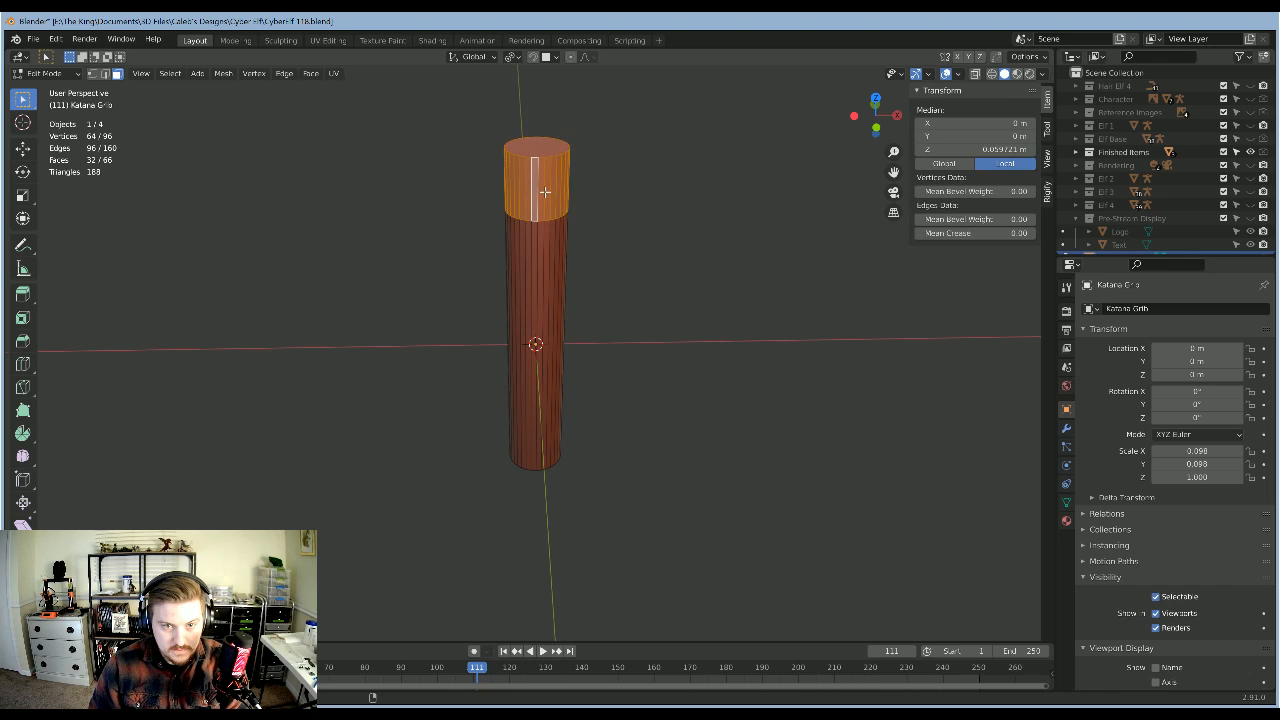
pyautogui.click(651, 187)
pyautogui.keyDown('shift'); pyautogui.moveTo(636, 369); pyautogui.dragTo(633, 452, button='middle'); pyautogui.keyUp('shift')
pyautogui.scroll(2, 558, 286)
pyautogui.scroll(1, 558, 286)
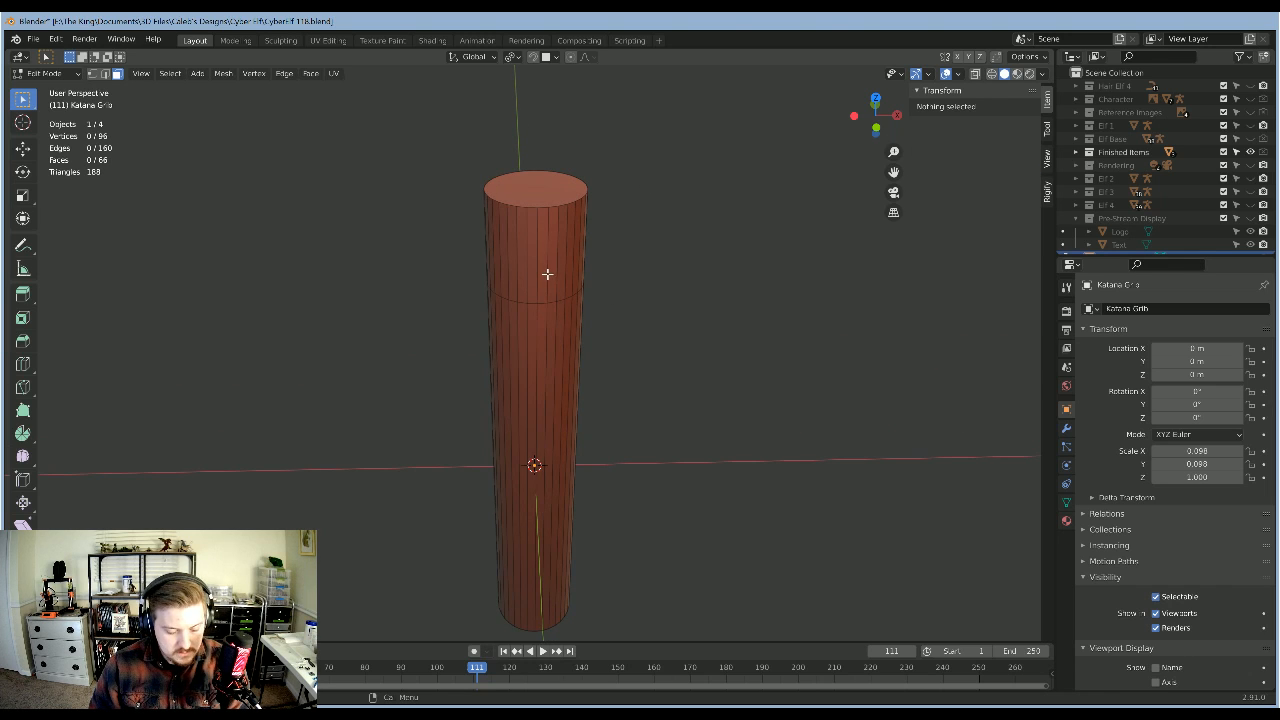
pyautogui.keyDown('alt'); pyautogui.click(537, 260); pyautogui.keyUp('alt')
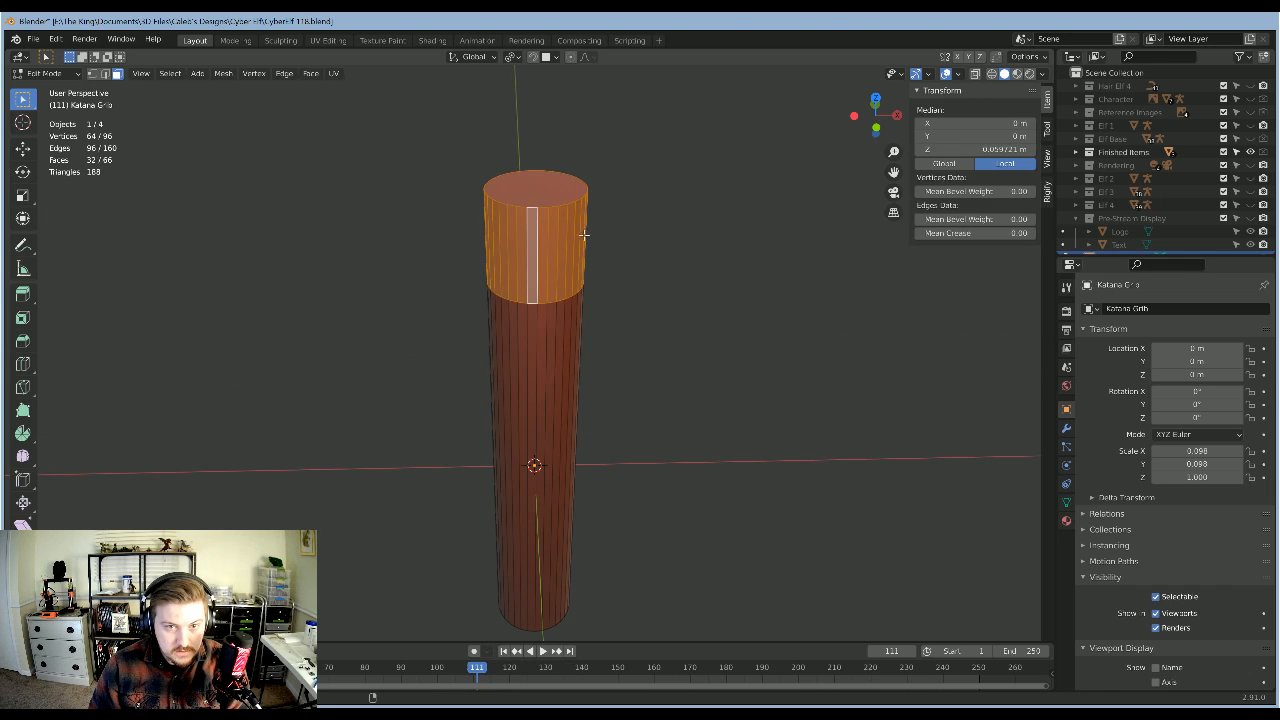
pyautogui.click(717, 289)
# Step: In wireframe front view, box-select the ring of side faces on the grip's upper section, then return to solid shading
pyautogui.press('z')
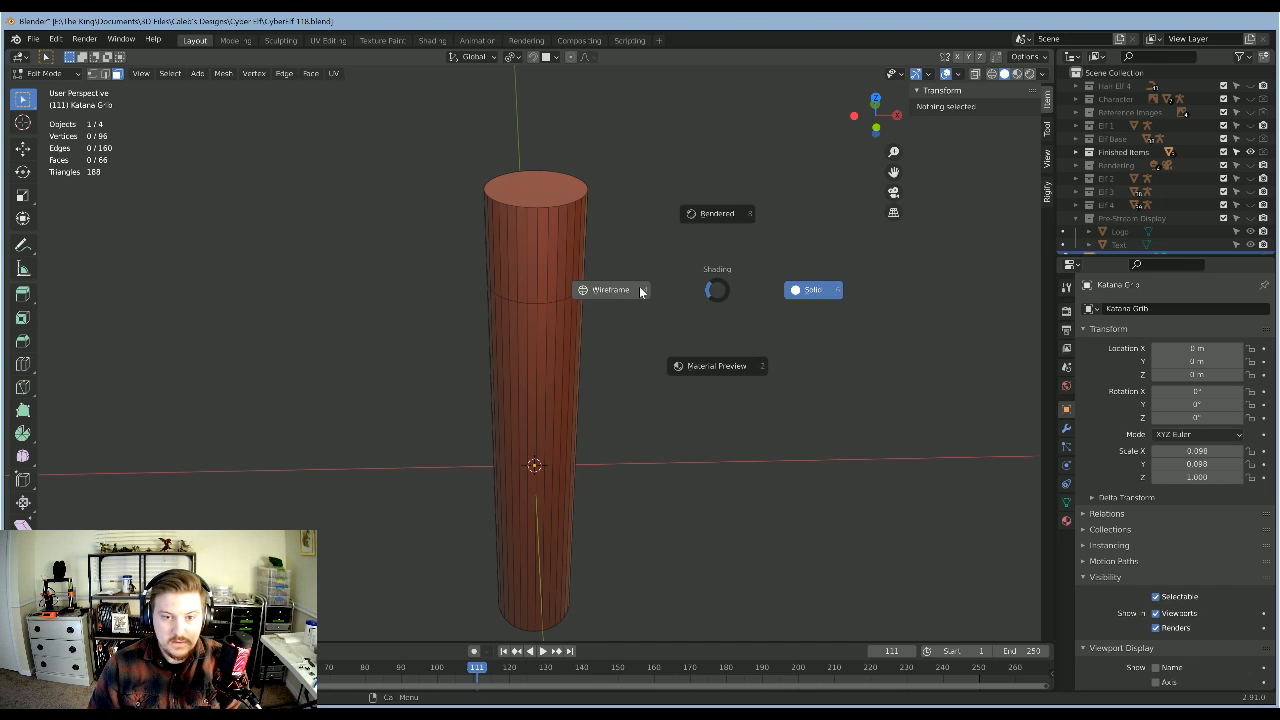
pyautogui.click(640, 286)
pyautogui.press('KP_1')
pyautogui.scroll(-6, 708, 297)
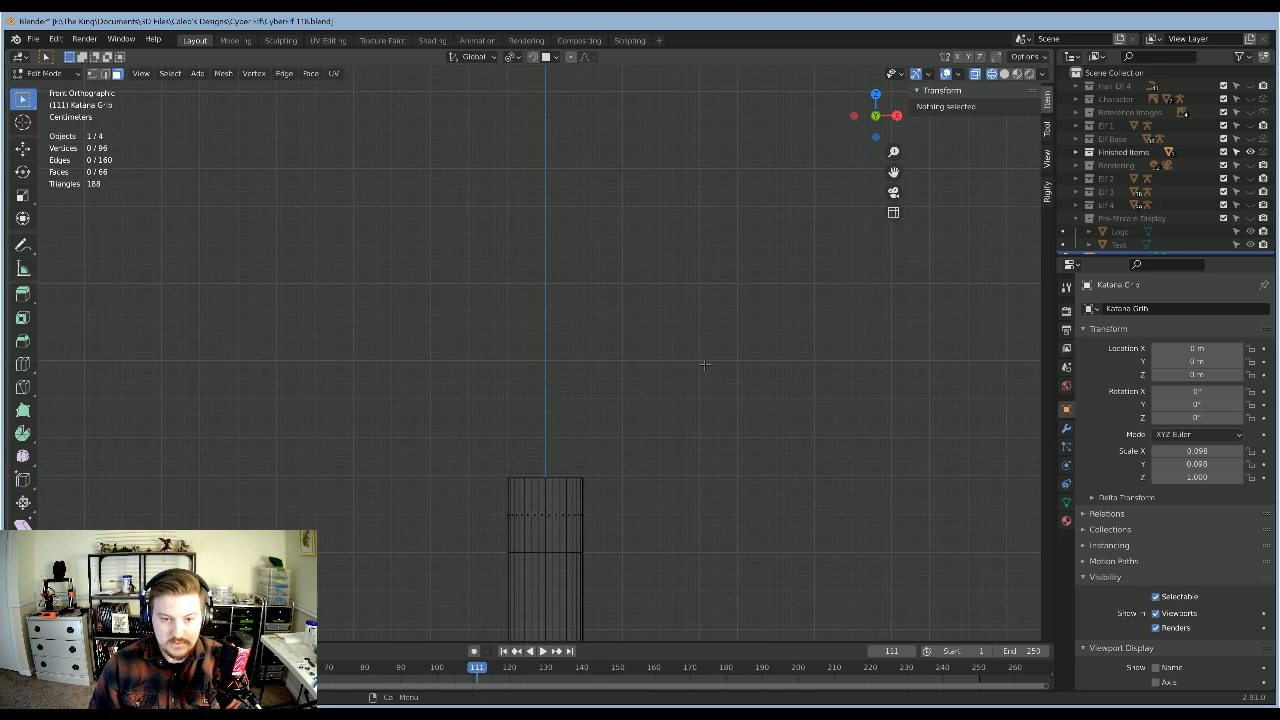
pyautogui.keyDown('shift'); pyautogui.moveTo(585, 580); pyautogui.dragTo(571, 460, button='middle'); pyautogui.keyUp('shift')
pyautogui.scroll(4, 568, 458)
pyautogui.press('b')
pyautogui.moveTo(376, 416); pyautogui.dragTo(728, 515)
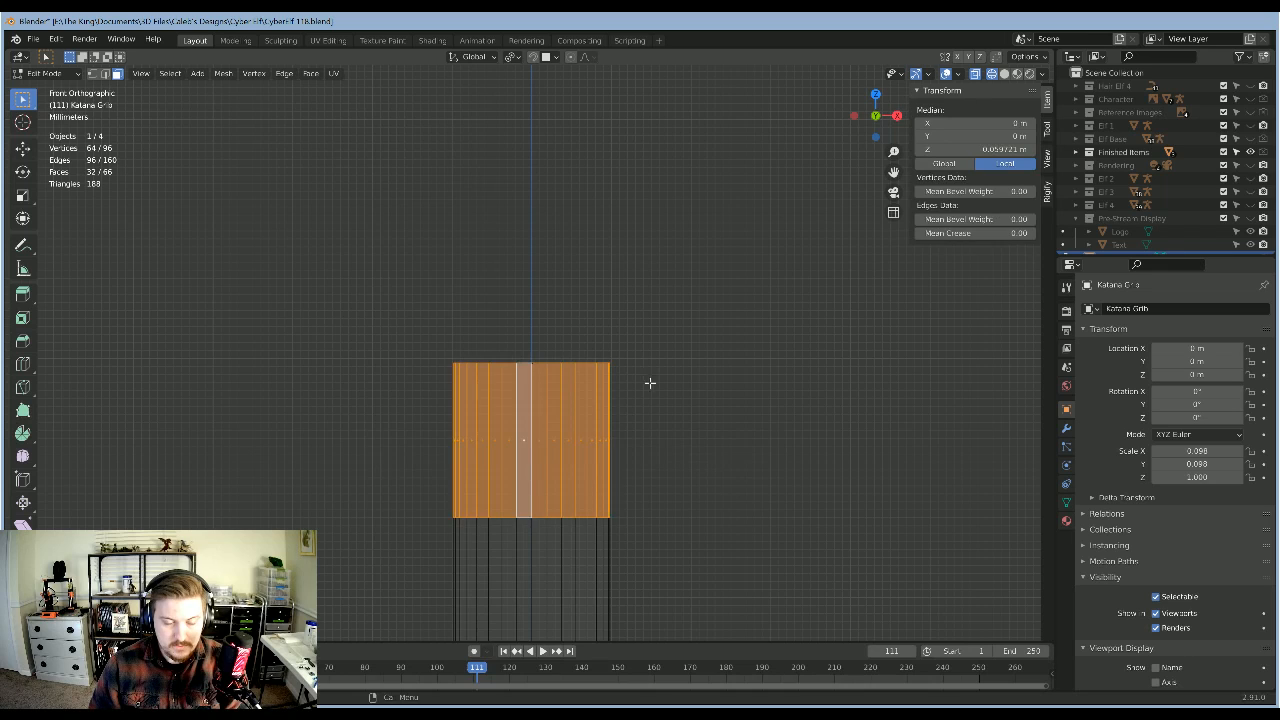
pyautogui.press('z')
pyautogui.click(726, 380)
# Step: Examine the selected ring of faces from above in solid and wireframe shading
pyautogui.scroll(-4, 690, 379)
pyautogui.moveTo(620, 240); pyautogui.dragTo(649, 377, button='middle')
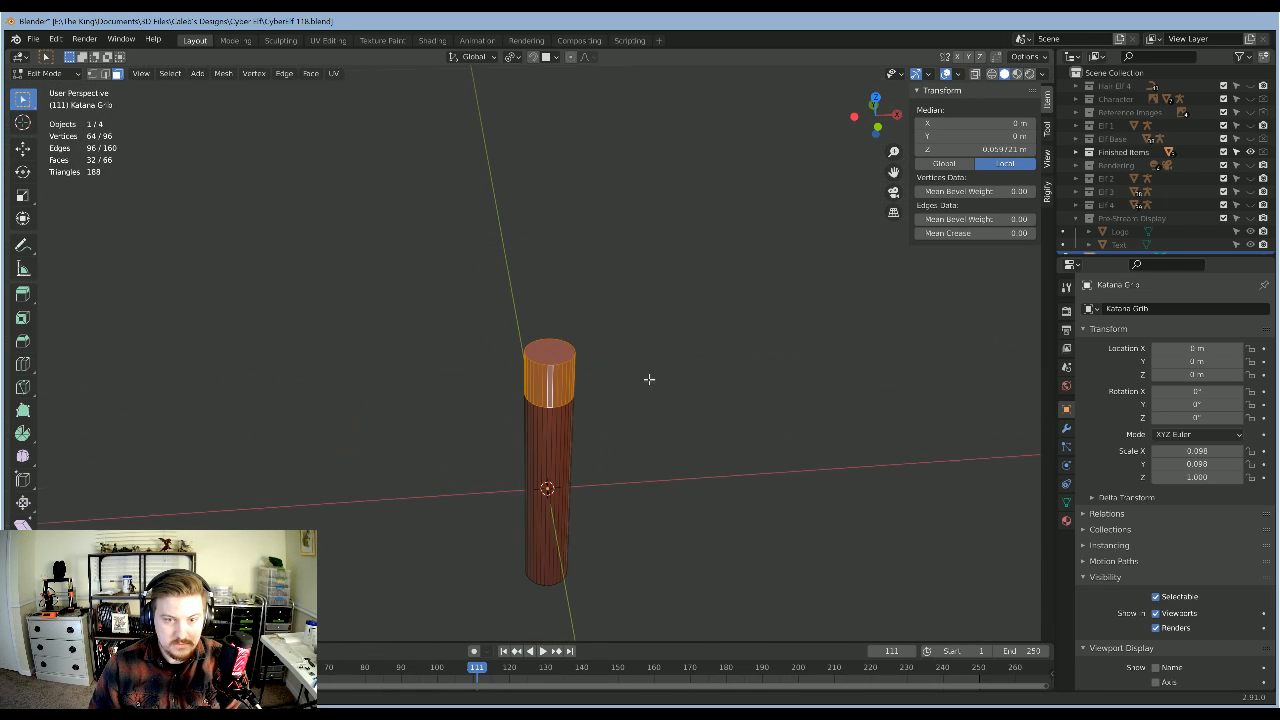
pyautogui.scroll(3, 652, 375)
pyautogui.press('z')
pyautogui.click(587, 364)
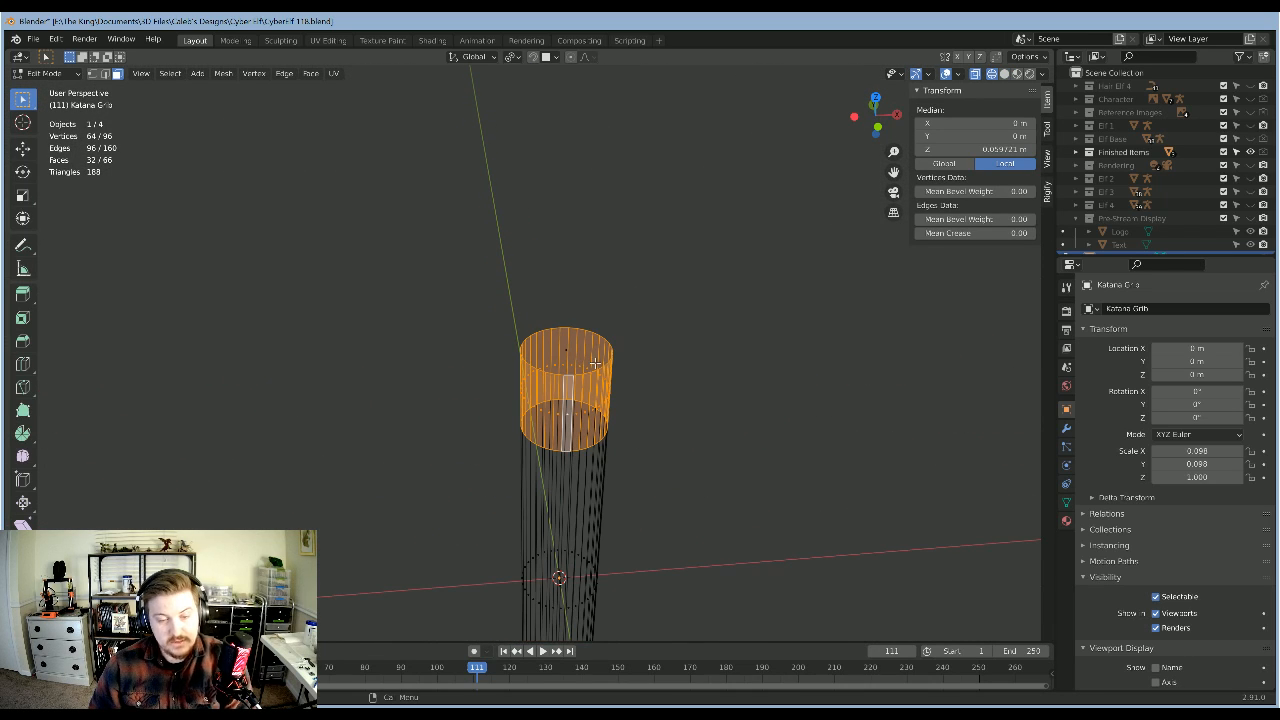
pyautogui.press('z')
pyautogui.click(757, 392)
pyautogui.scroll(-1, 703, 434)
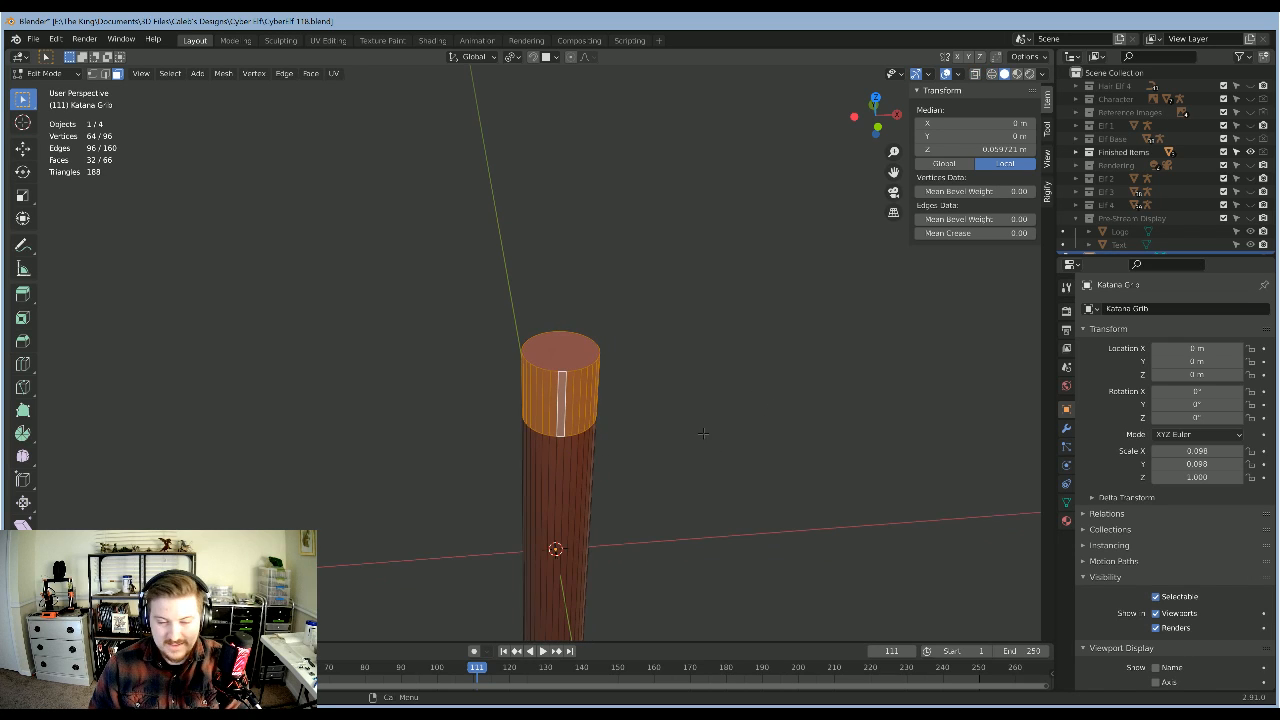
# Step: Extrude the selected ring of faces in place, without any offset
pyautogui.moveTo(703, 434)
pyautogui.mouseDown(button='middle')
pyautogui.moveTo(760, 414)
pyautogui.moveTo(703, 42)
pyautogui.mouseUp(button='middle')
pyautogui.scroll(-1, 697, 291)
pyautogui.moveTo(697, 291); pyautogui.dragTo(713, 385, button='middle')
pyautogui.keyDown('shift'); pyautogui.moveTo(676, 228); pyautogui.dragTo(681, 359, button='middle'); pyautogui.keyUp('shift')
pyautogui.scroll(-1, 683, 343)
pyautogui.press('e')
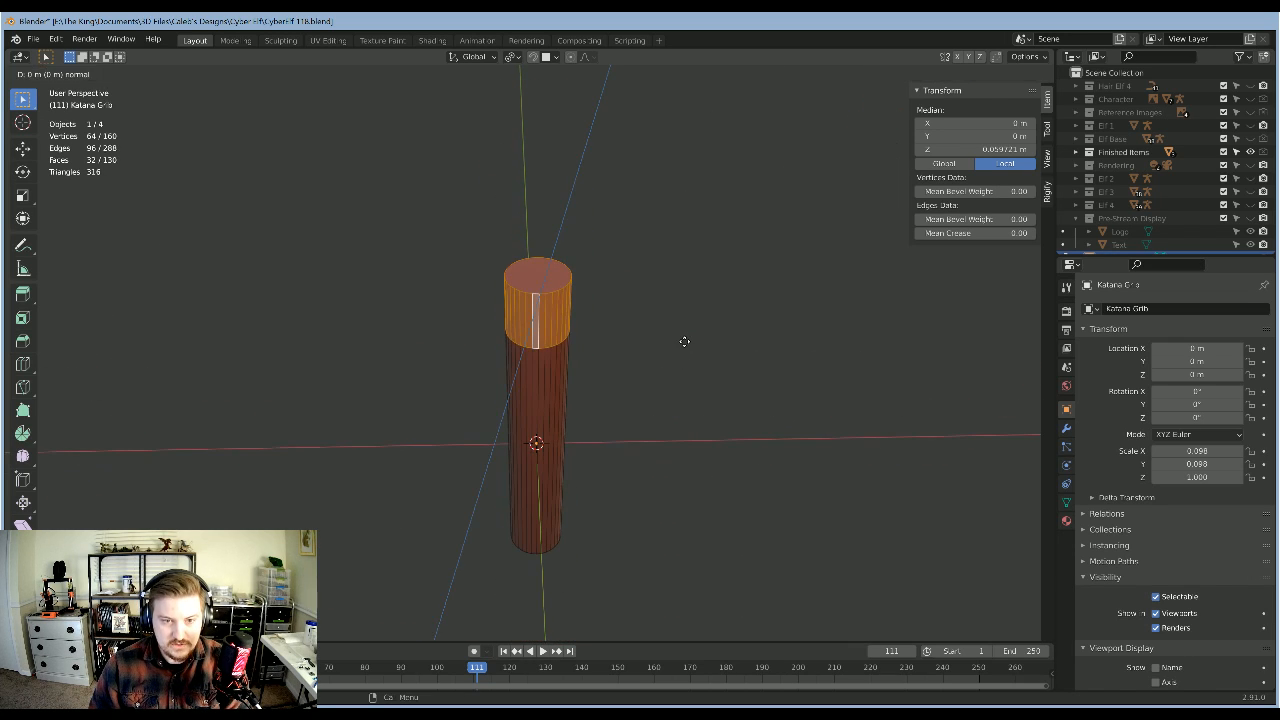
pyautogui.rightClick(684, 343)
pyautogui.press('x')
pyautogui.press('Escape')
pyautogui.press('s')
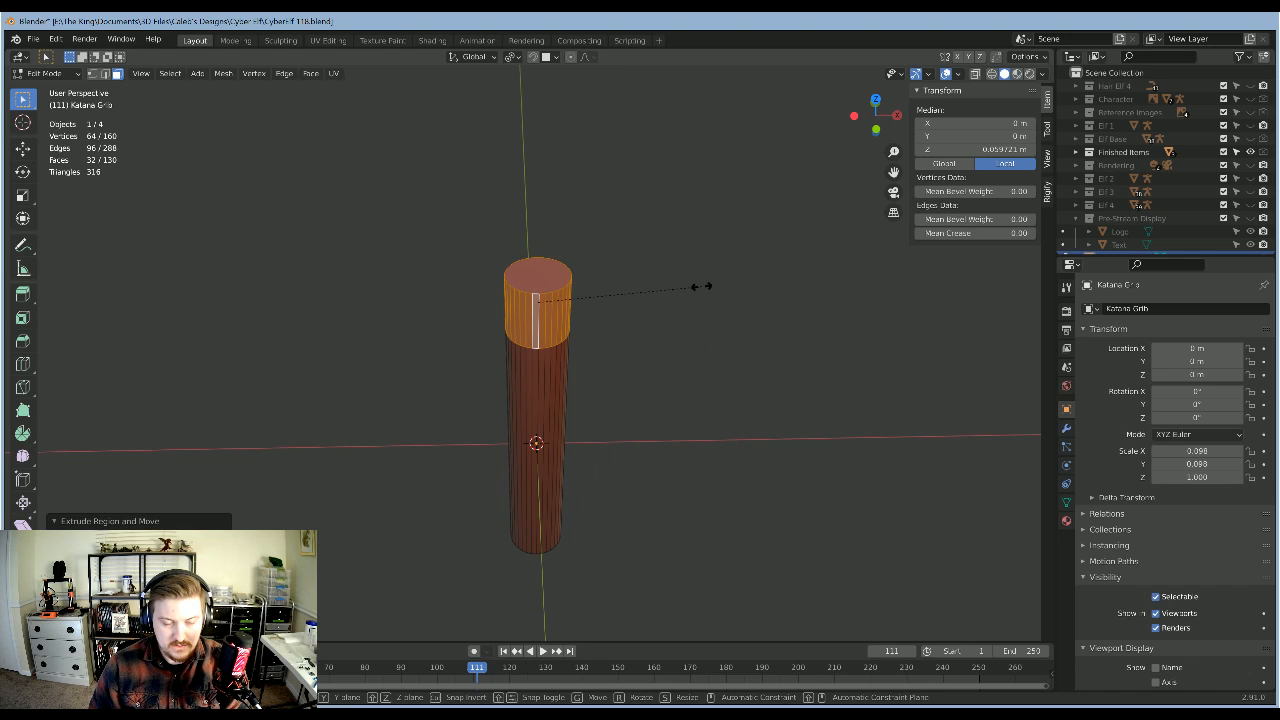
pyautogui.press('Escape')
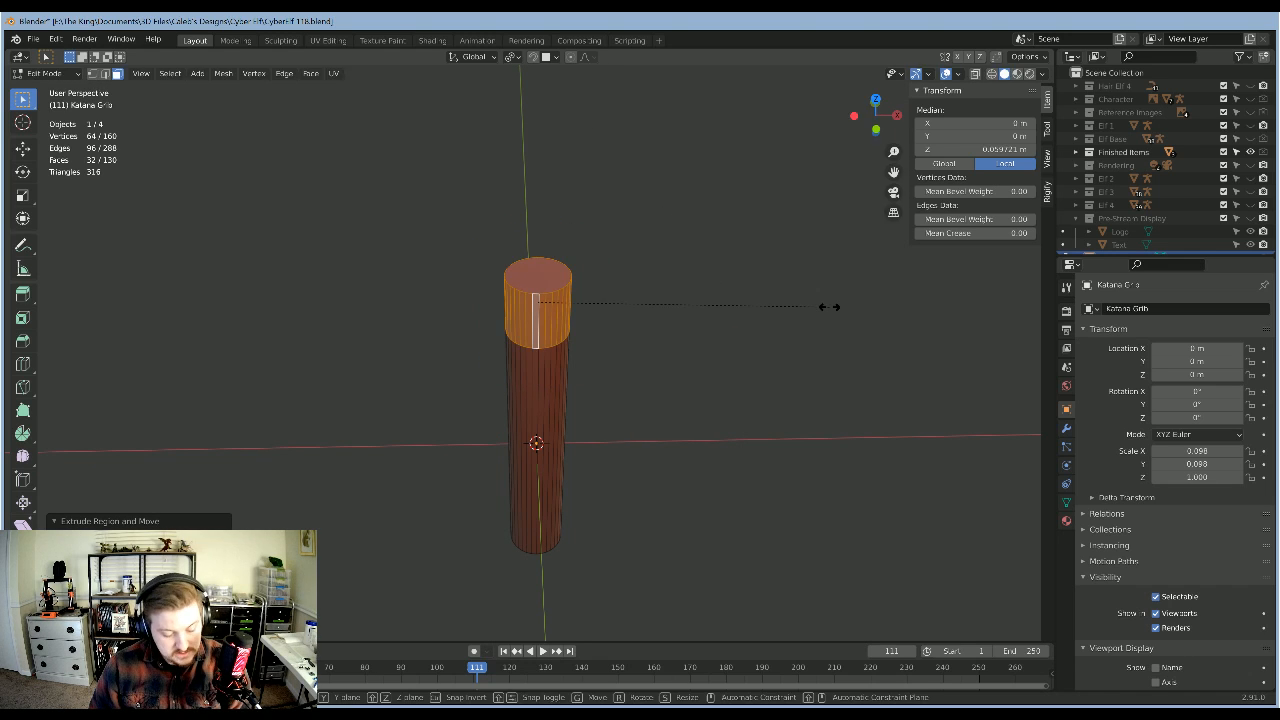
# Step: Scale the extruded ring outward on all axes except Z to about three times the grip's width
pyautogui.press('s')
pyautogui.hotkey('shift', 'z')
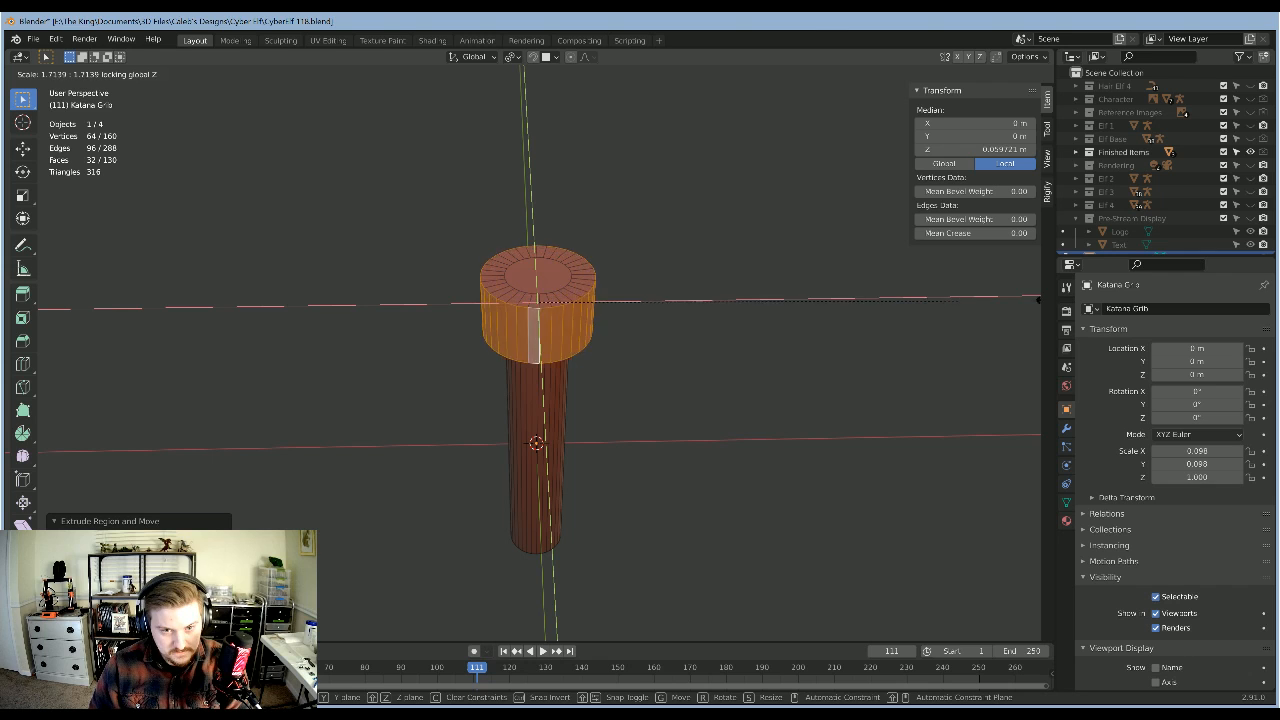
pyautogui.click(336, 297)
pyautogui.press('KP_1')
pyautogui.scroll(-7, 566, 289)
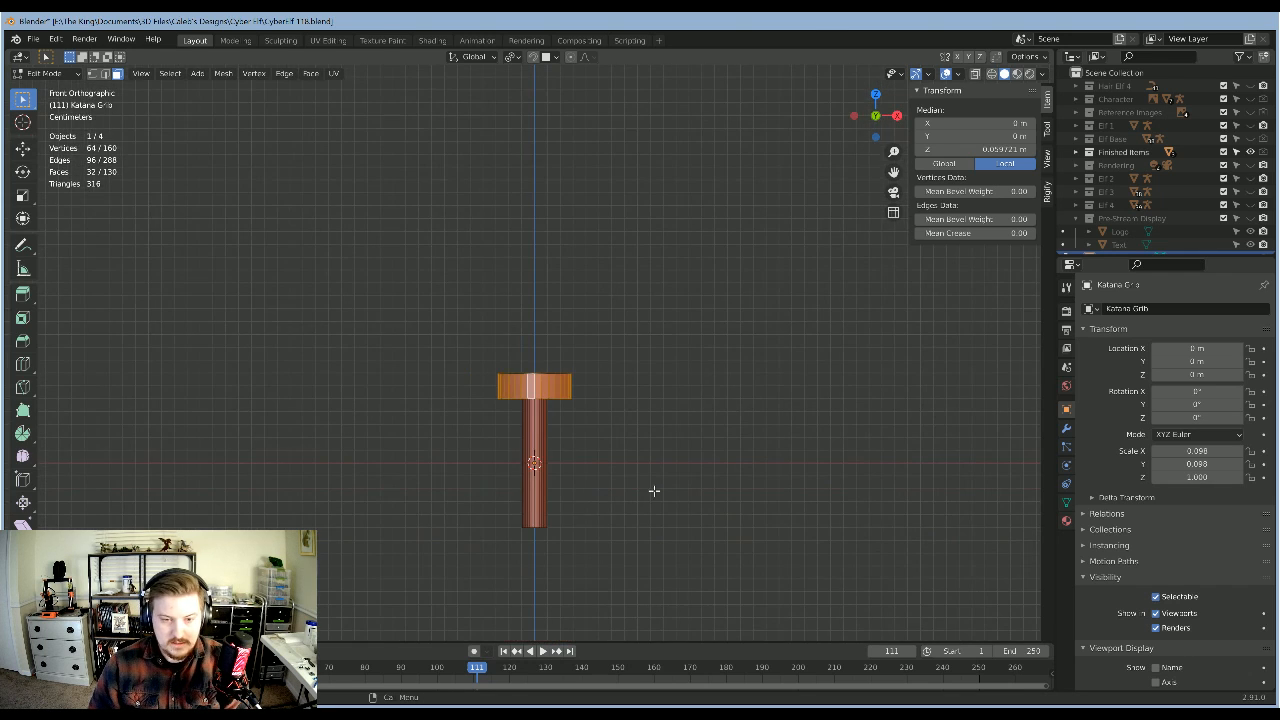
pyautogui.scroll(7, 654, 491)
pyautogui.scroll(-4, 678, 355)
pyautogui.moveTo(646, 354); pyautogui.dragTo(926, 454, button='middle')
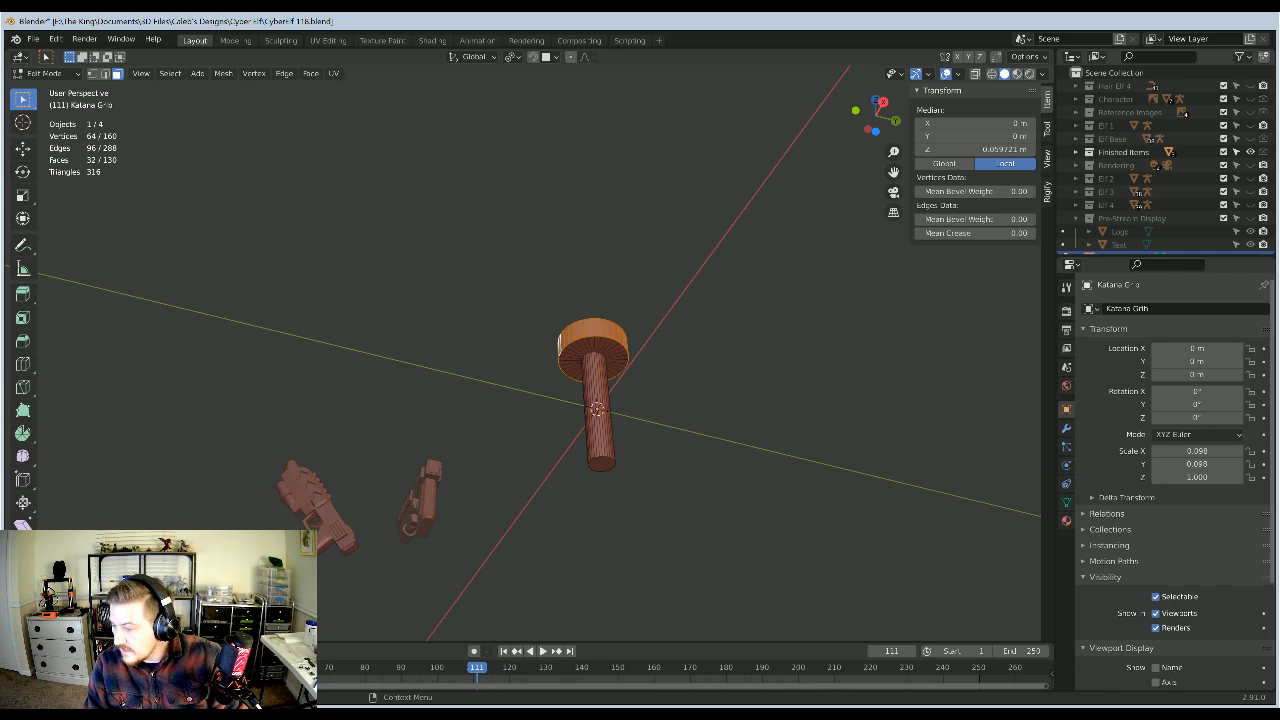
# Step: Scale the widened ring along Y to about 0.7 of its size to make an oval collar
pyautogui.moveTo(662, 322); pyautogui.dragTo(769, 252, button='middle')
pyautogui.scroll(3, 790, 251)
pyautogui.press('s')
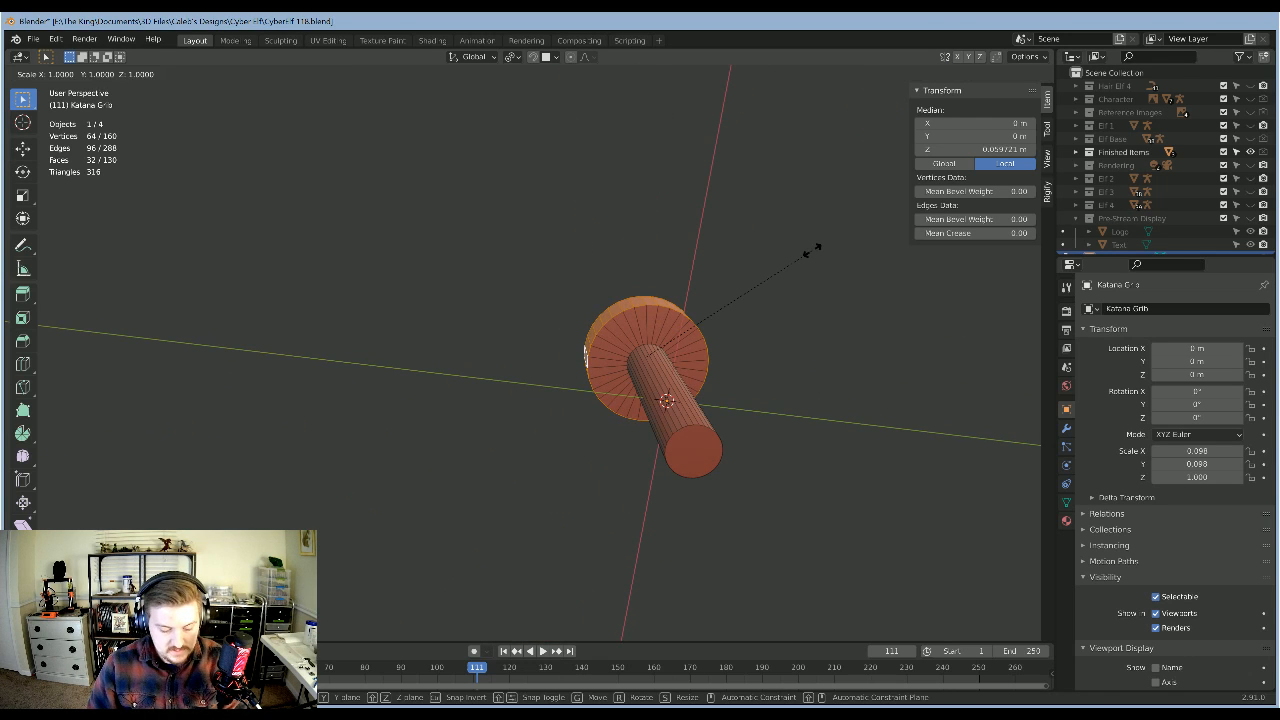
pyautogui.press('y')
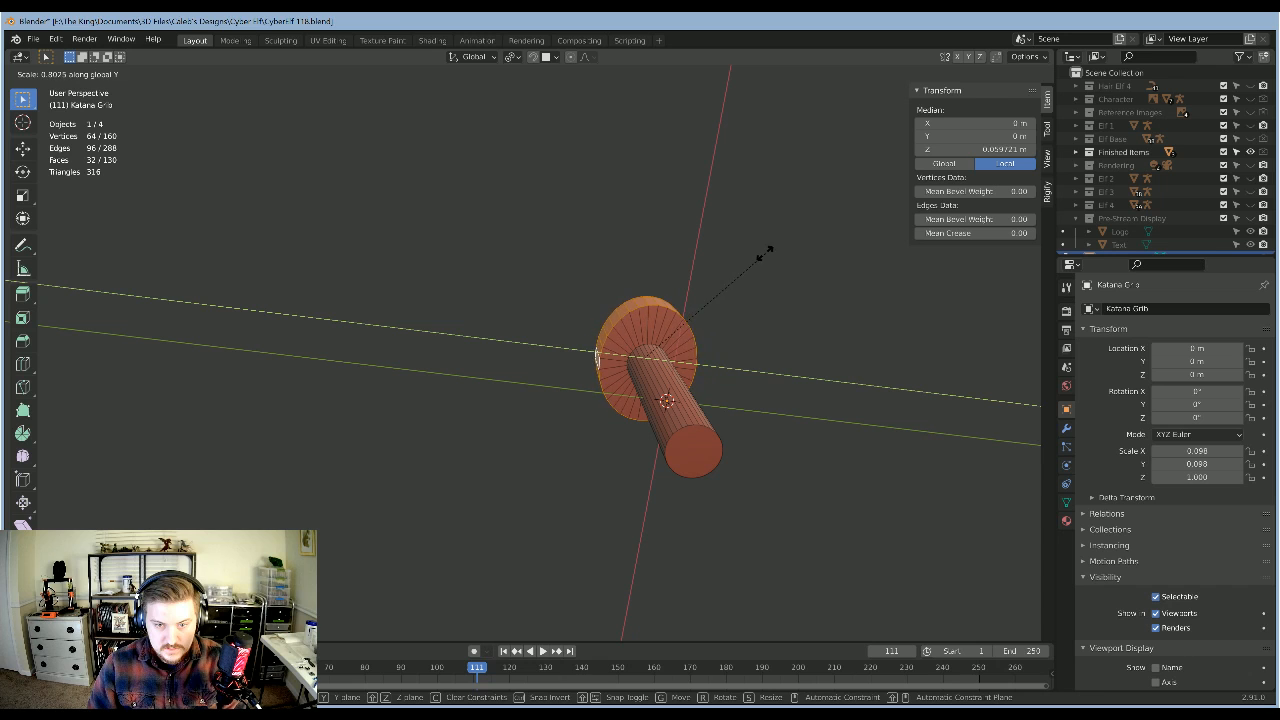
pyautogui.click(770, 259)
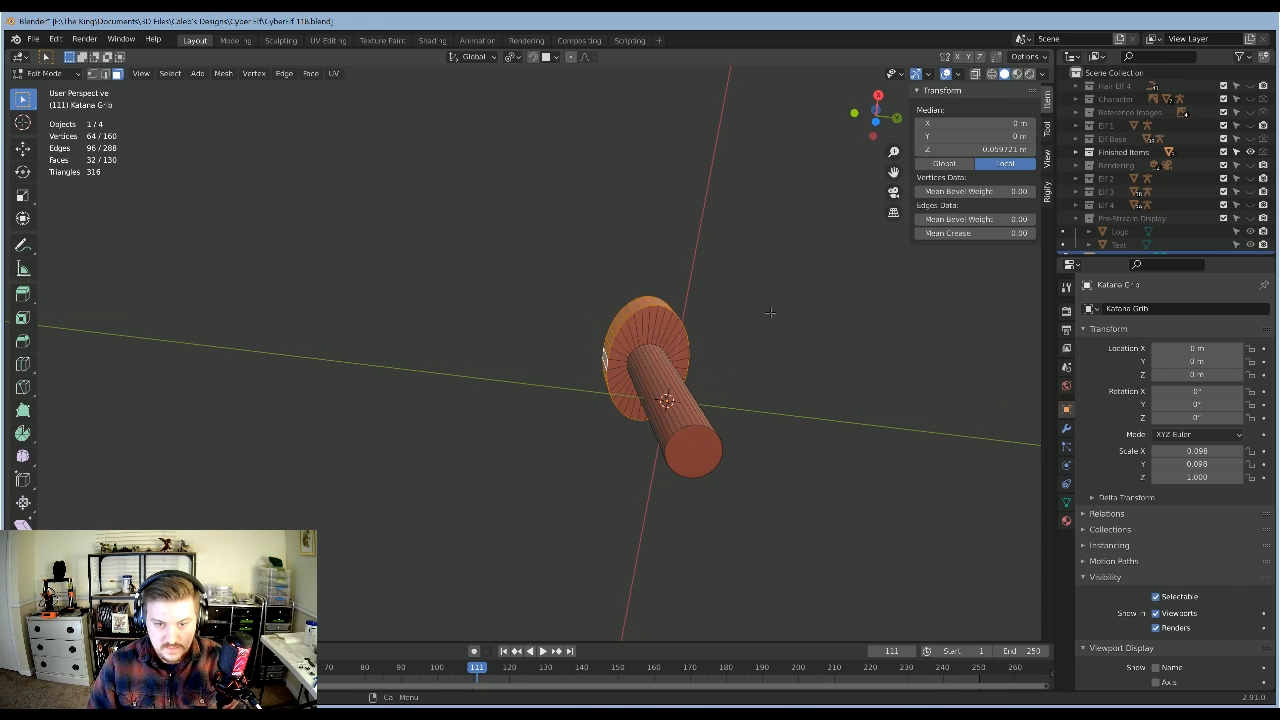
pyautogui.moveTo(770, 259); pyautogui.dragTo(800, 520, button='middle')
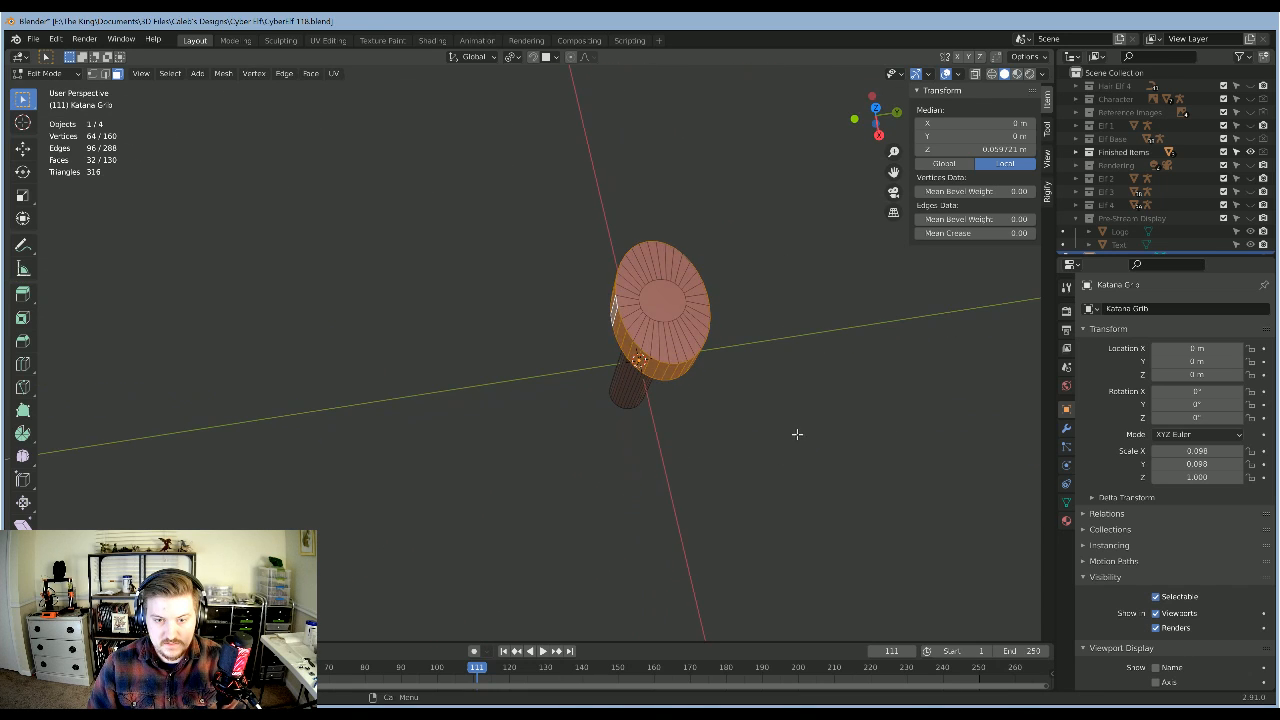
# Step: Examine the collar and the original top face at its centre from above
pyautogui.click(796, 432)
pyautogui.moveTo(780, 343); pyautogui.dragTo(766, 296, button='middle')
pyautogui.click(670, 295)
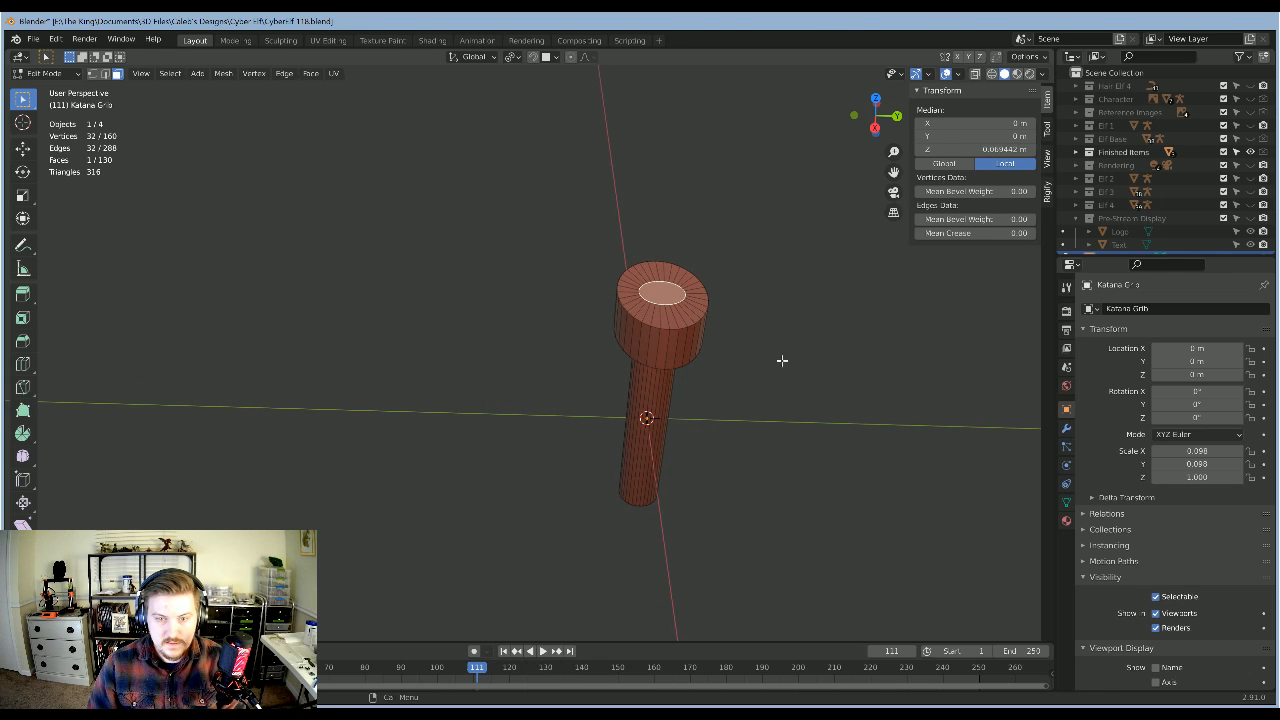
pyautogui.moveTo(780, 360); pyautogui.dragTo(766, 349, button='middle')
pyautogui.click(676, 291)
pyautogui.moveTo(701, 281); pyautogui.dragTo(737, 309, button='middle')
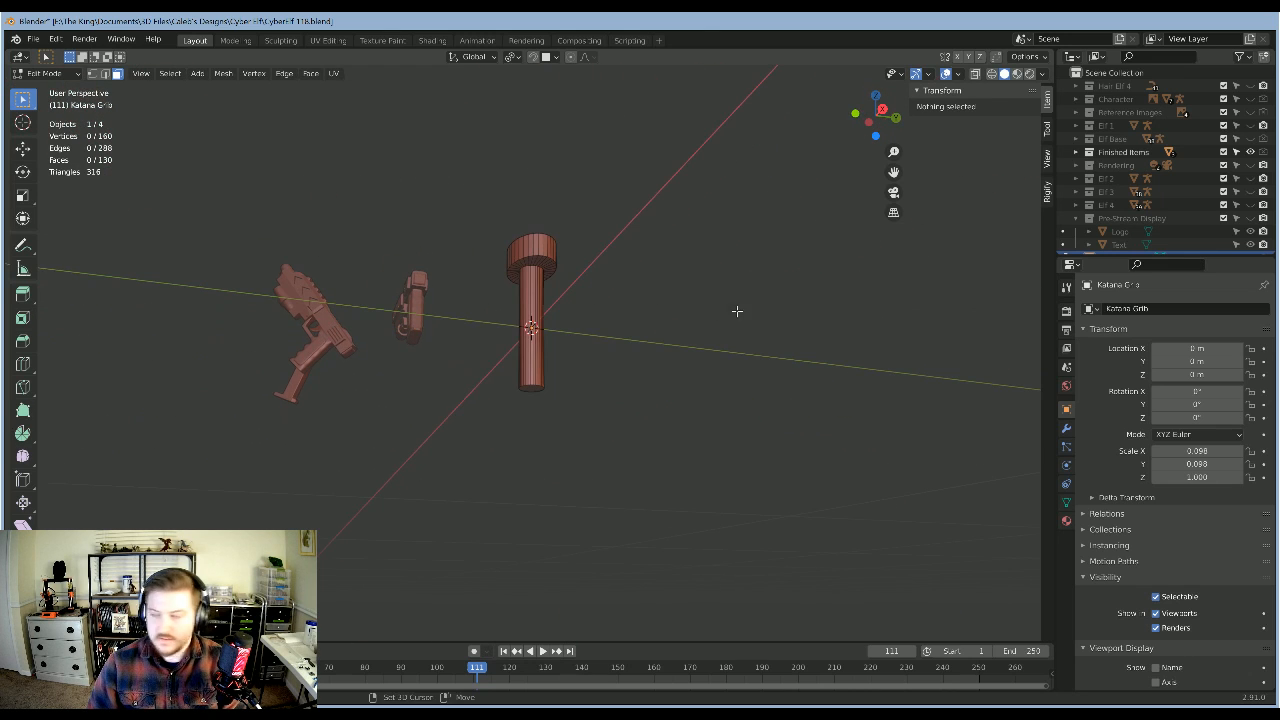
# Step: Inspect the grip's lower end face and the faces on top of the collar
pyautogui.click(539, 390)
pyautogui.moveTo(591, 406); pyautogui.dragTo(597, 376, button='middle')
pyautogui.keyDown('ctrl'); pyautogui.moveTo(606, 449); pyautogui.dragTo(642, 182, button='middle'); pyautogui.keyUp('ctrl')
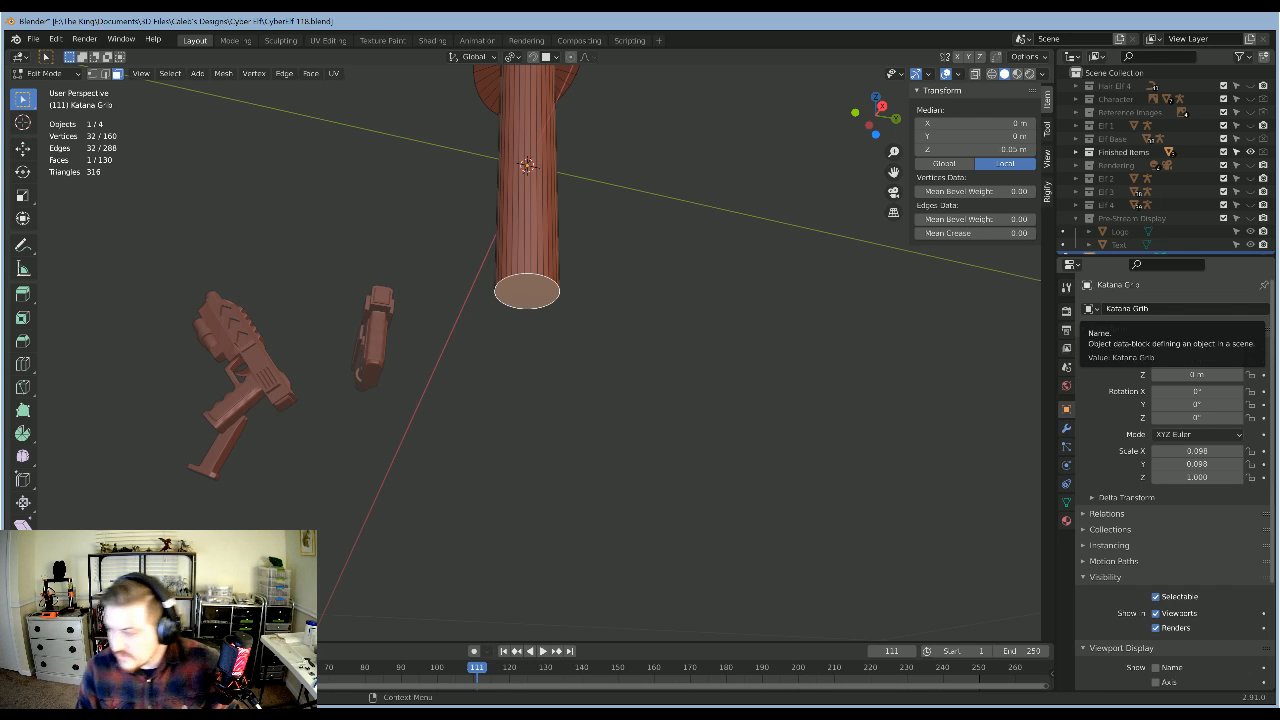
pyautogui.click(716, 386)
pyautogui.keyDown('shift'); pyautogui.moveTo(672, 121); pyautogui.dragTo(654, 394, button='middle'); pyautogui.keyUp('shift')
pyautogui.scroll(1, 527, 352)
pyautogui.click(527, 352)
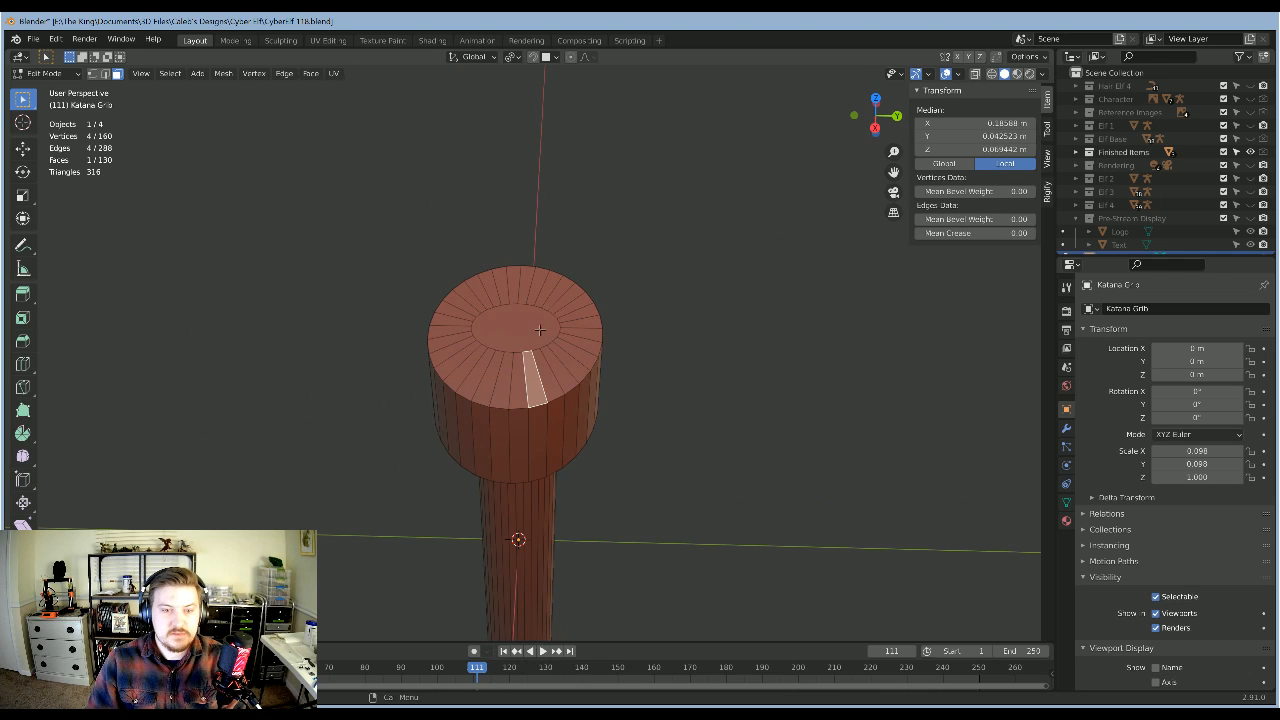
pyautogui.click(540, 330)
pyautogui.scroll(-7, 689, 385)
pyautogui.click(687, 383)
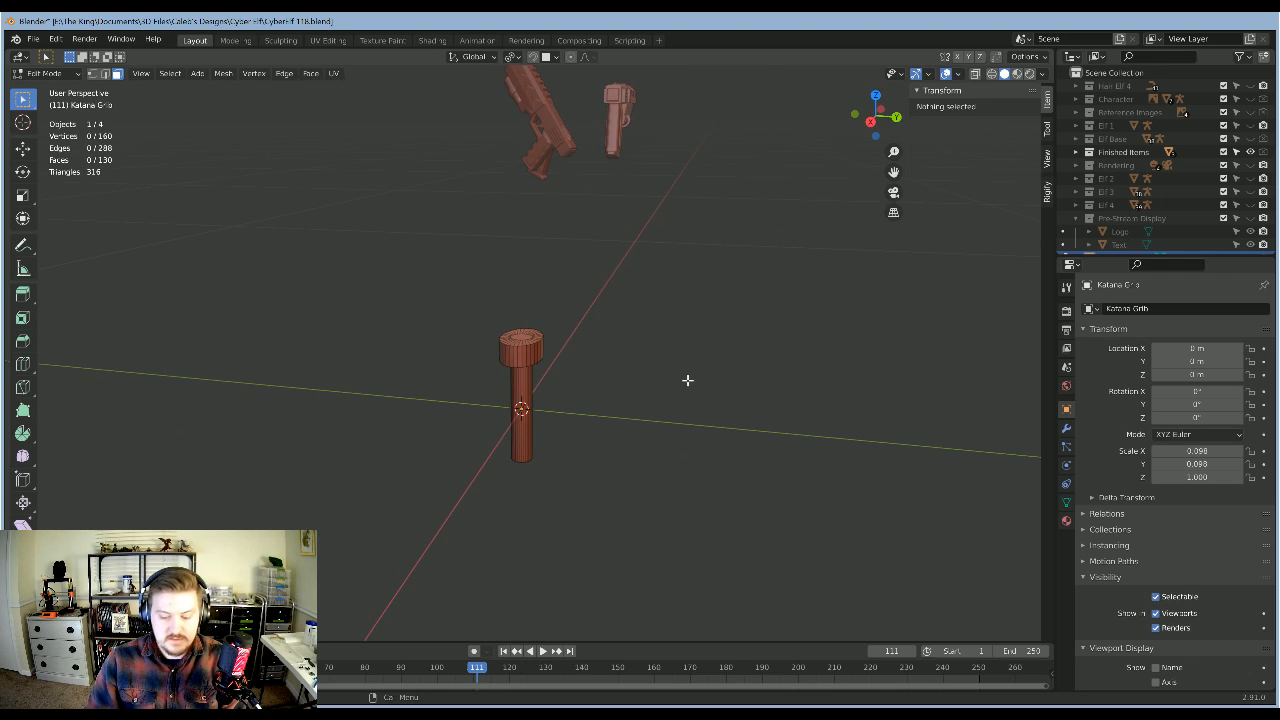
# Step: Add a cube to the grip's mesh at the origin and scale it down to about 6 cm wide
pyautogui.press('KP_1')
pyautogui.hotkey('shift', 'a')
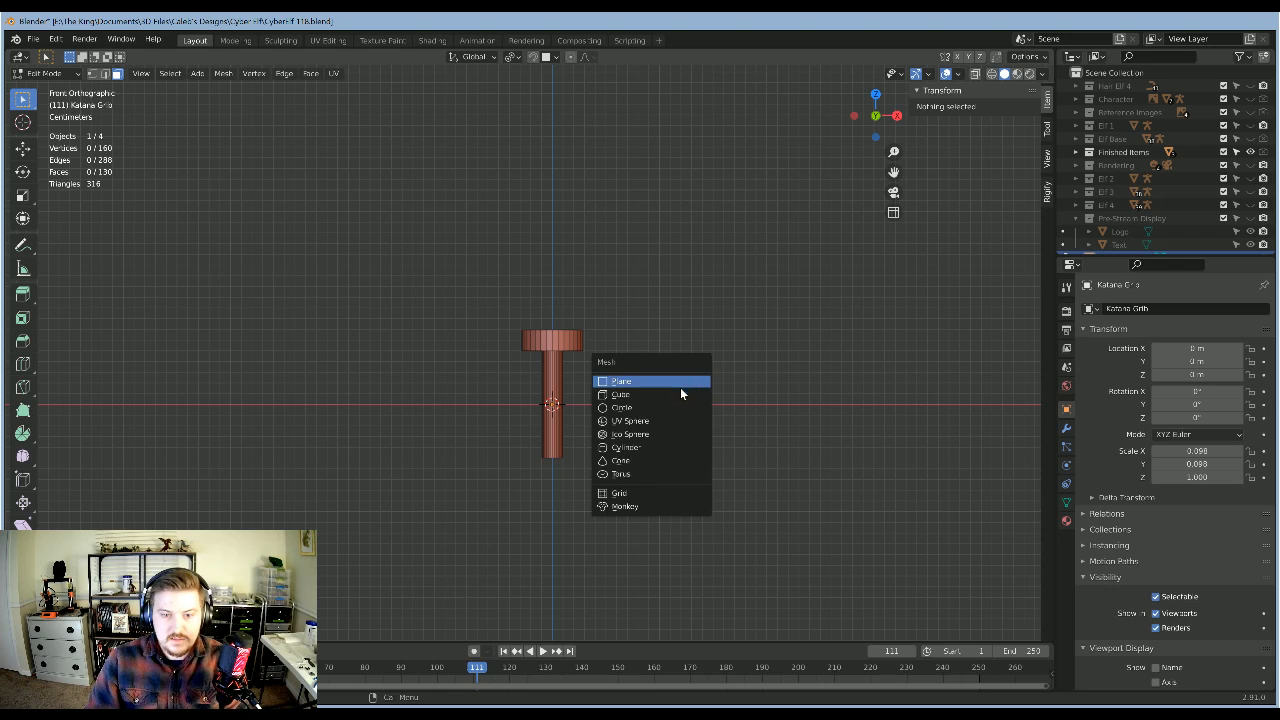
pyautogui.press('Escape')
pyautogui.hotkey('shift', 'a')
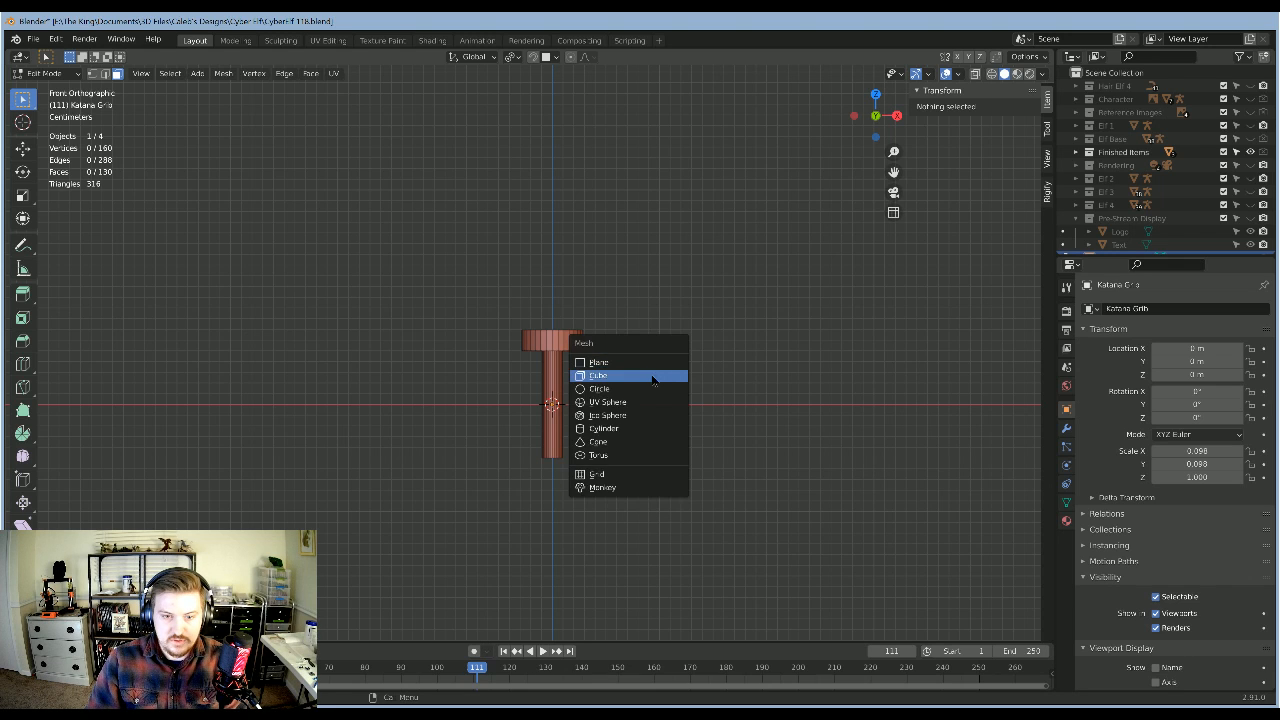
pyautogui.click(662, 374)
pyautogui.press('KP_Decimal')
pyautogui.press('s')
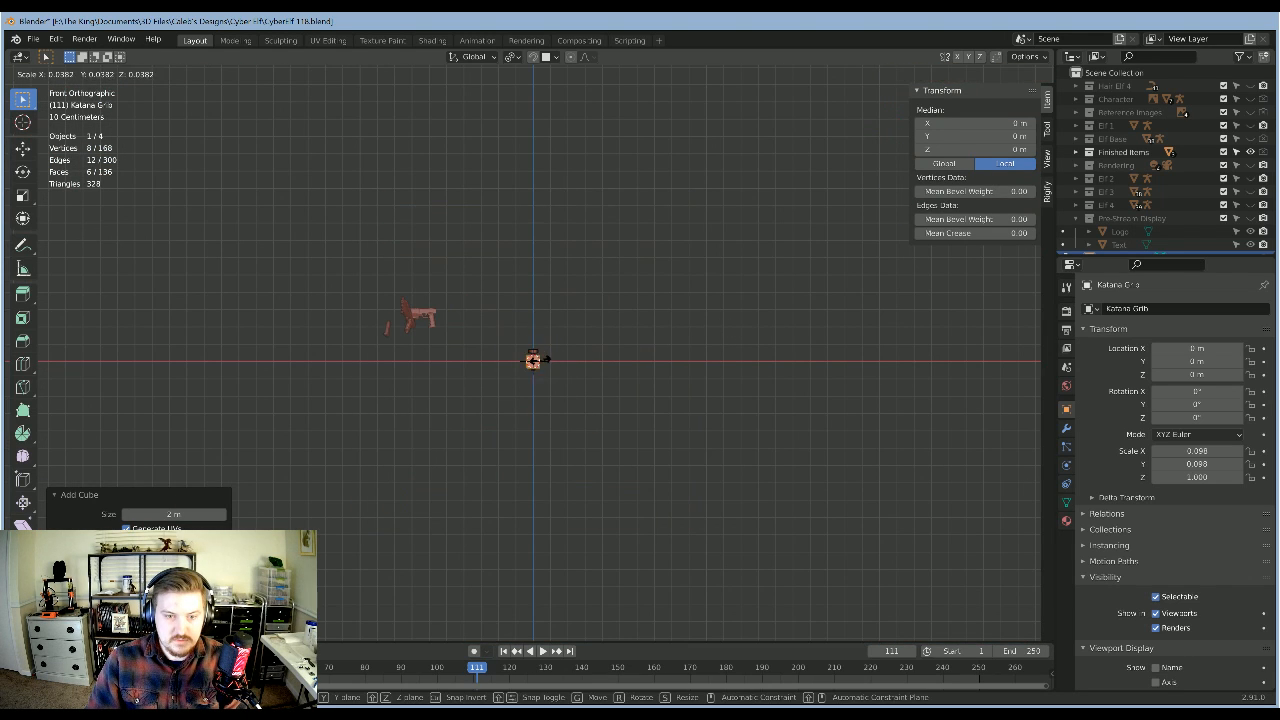
pyautogui.click(544, 361)
pyautogui.scroll(15, 645, 377)
# Step: Switch to Object Mode and reselect the grip and cube as one object
pyautogui.press('Tab')
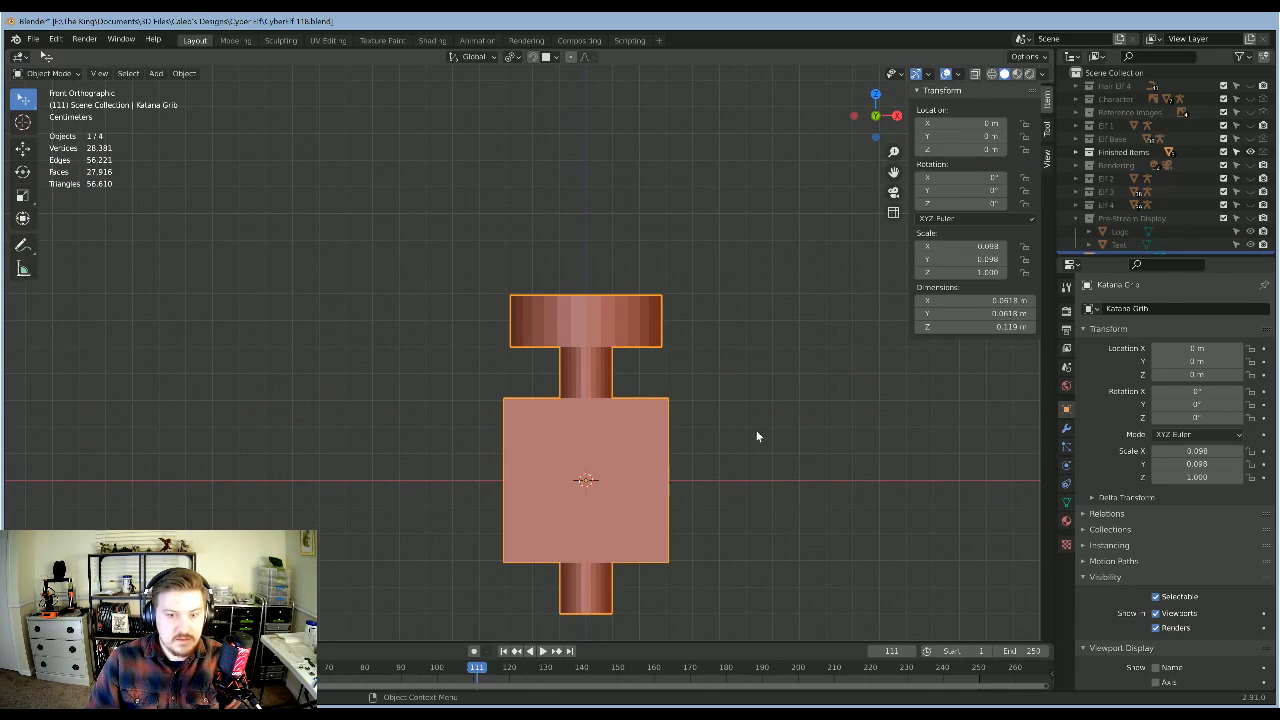
pyautogui.click(755, 430)
pyautogui.click(632, 455)
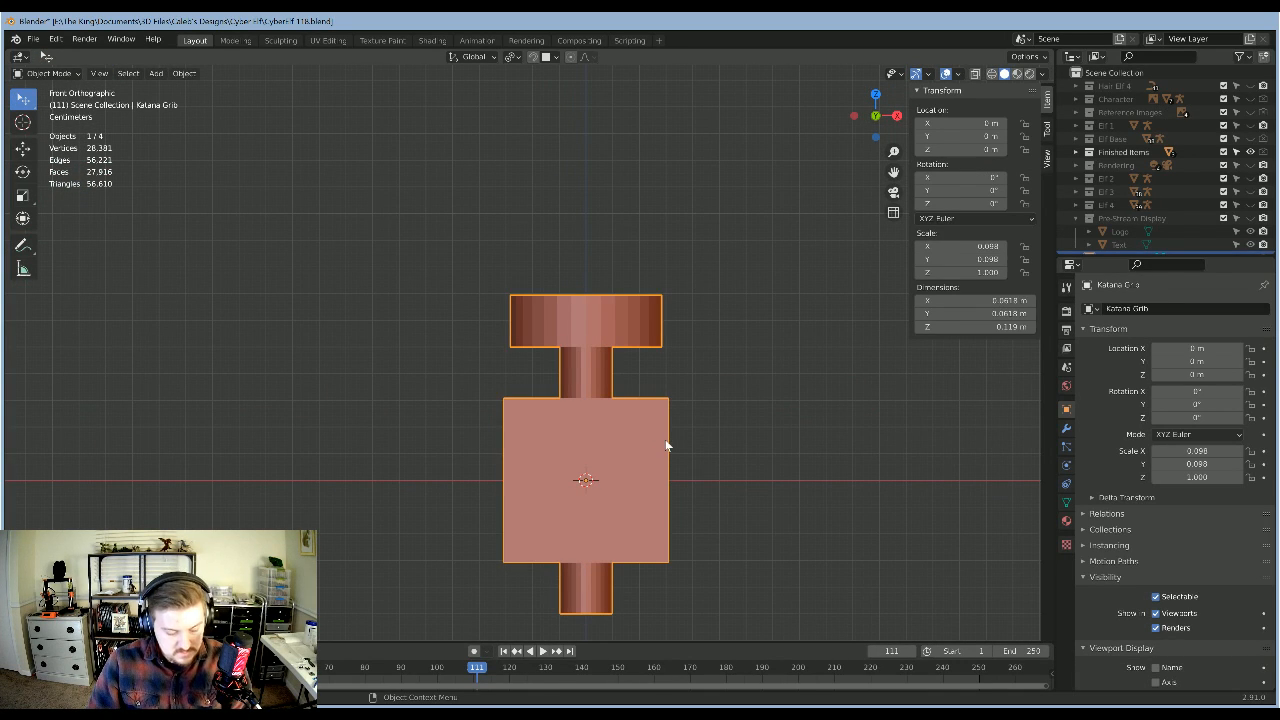
pyautogui.hotkey('alt', 'a')
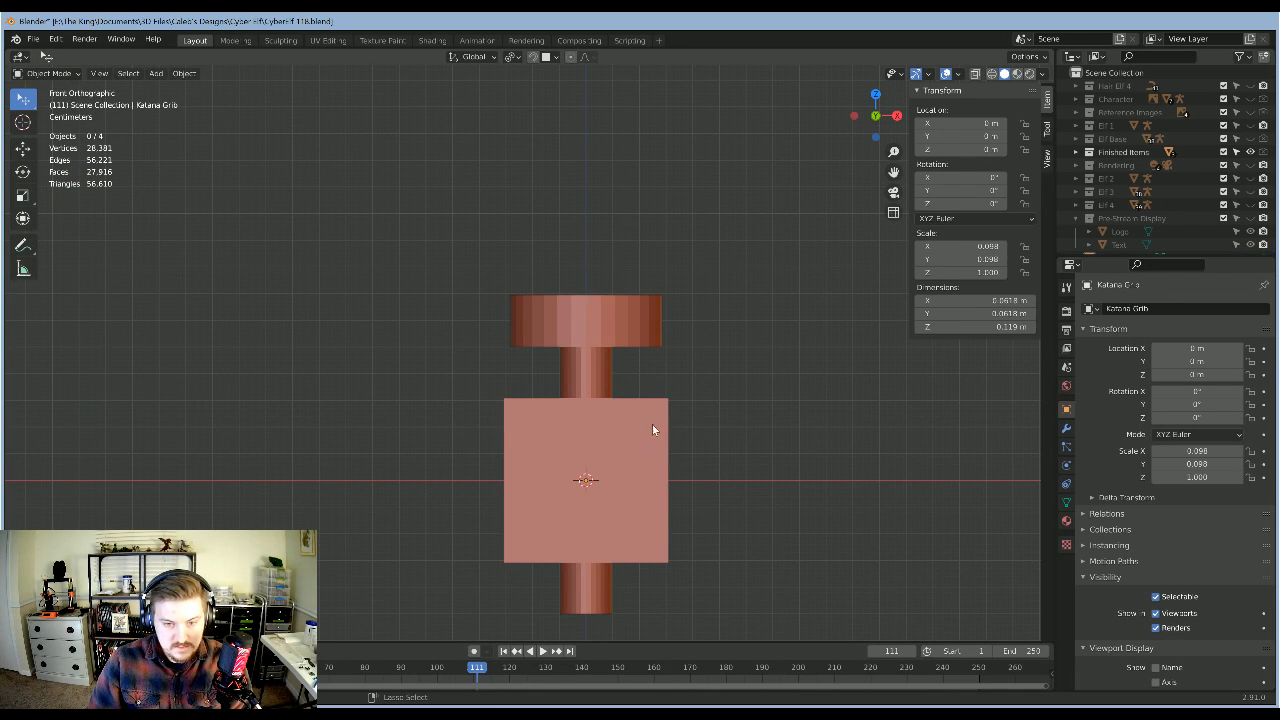
pyautogui.click(652, 430)
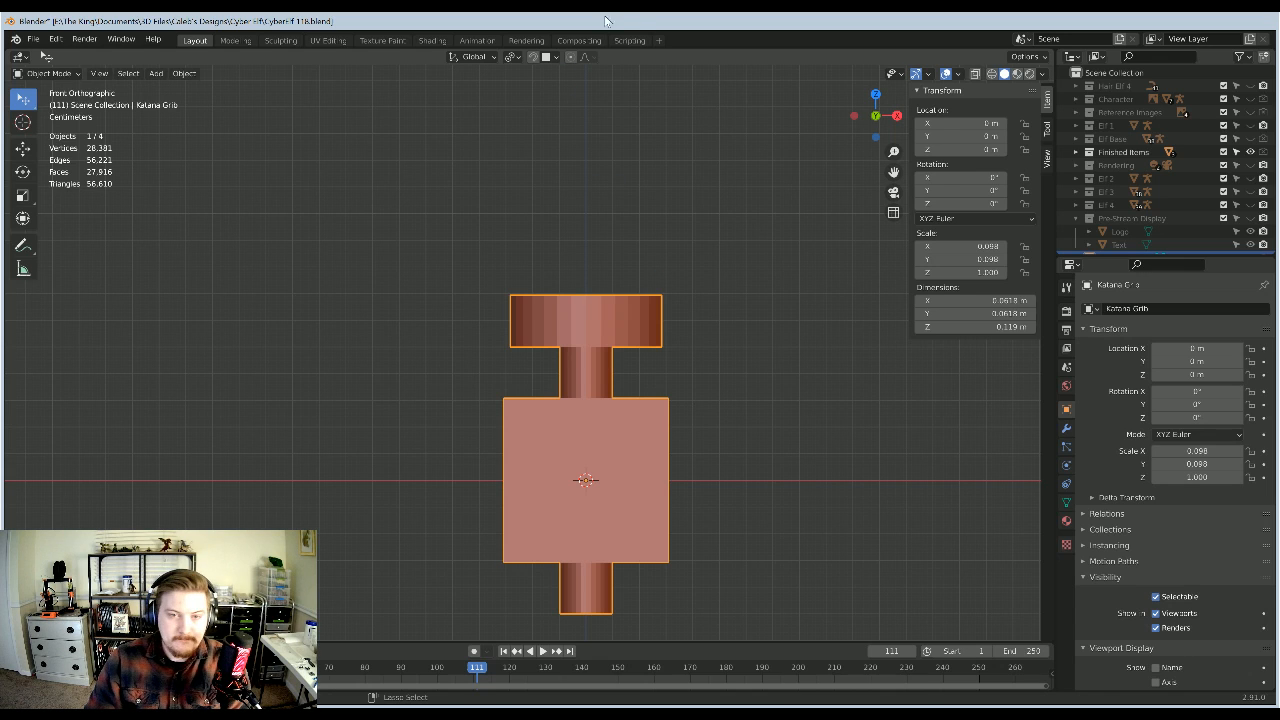
# Step: Delete the cube from the grip's mesh and save the file as the new version CyberElf 119.blend
pyautogui.press('Tab')
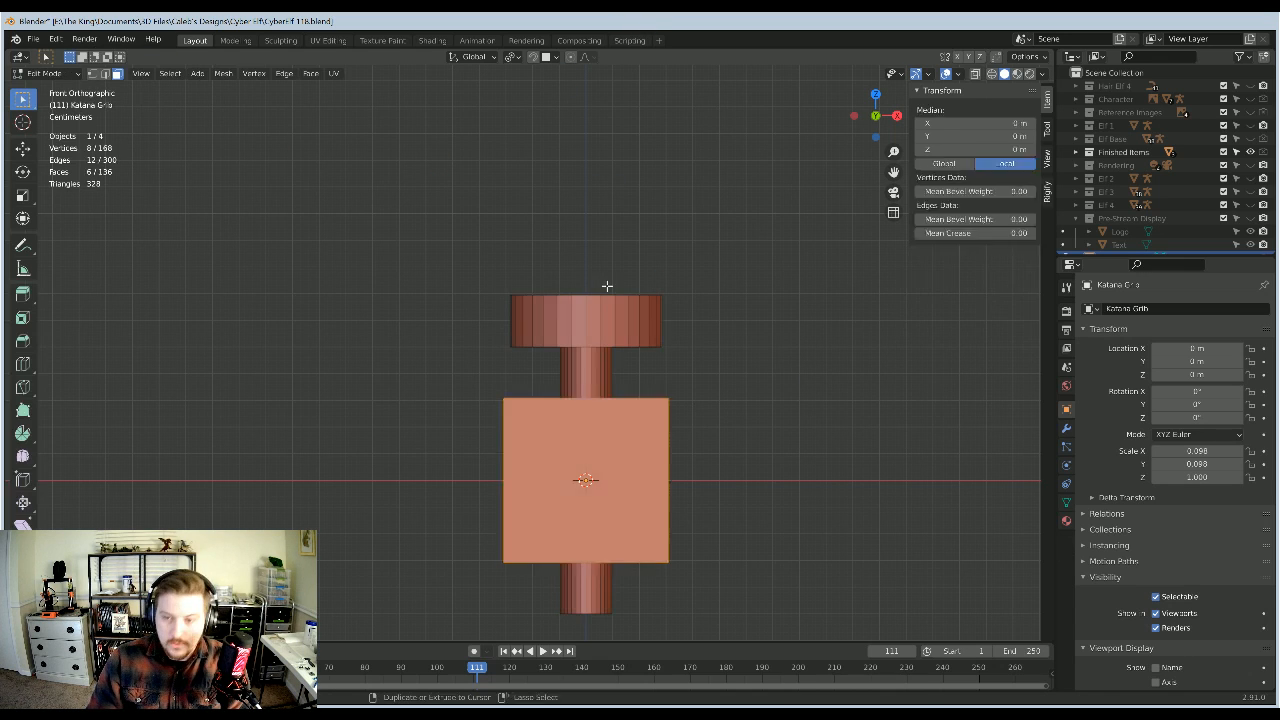
pyautogui.click(33, 38)
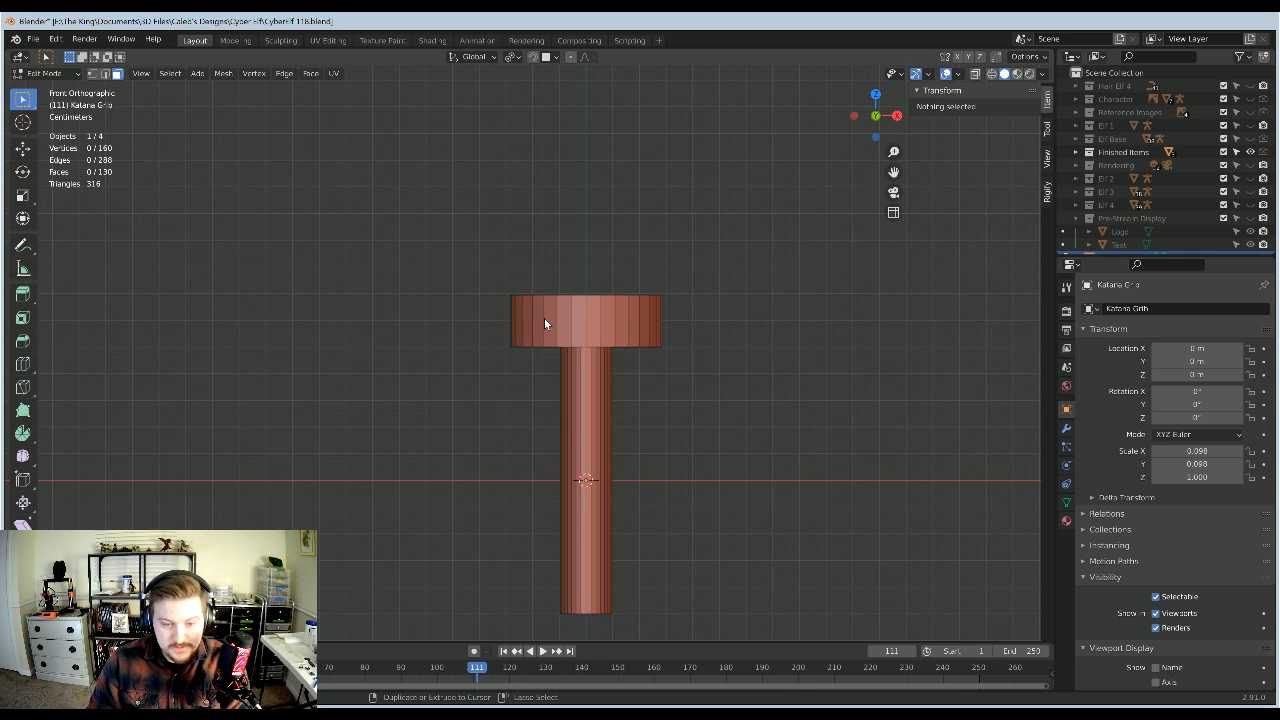
pyautogui.press('Return')
pyautogui.scroll(-8, 655, 415)
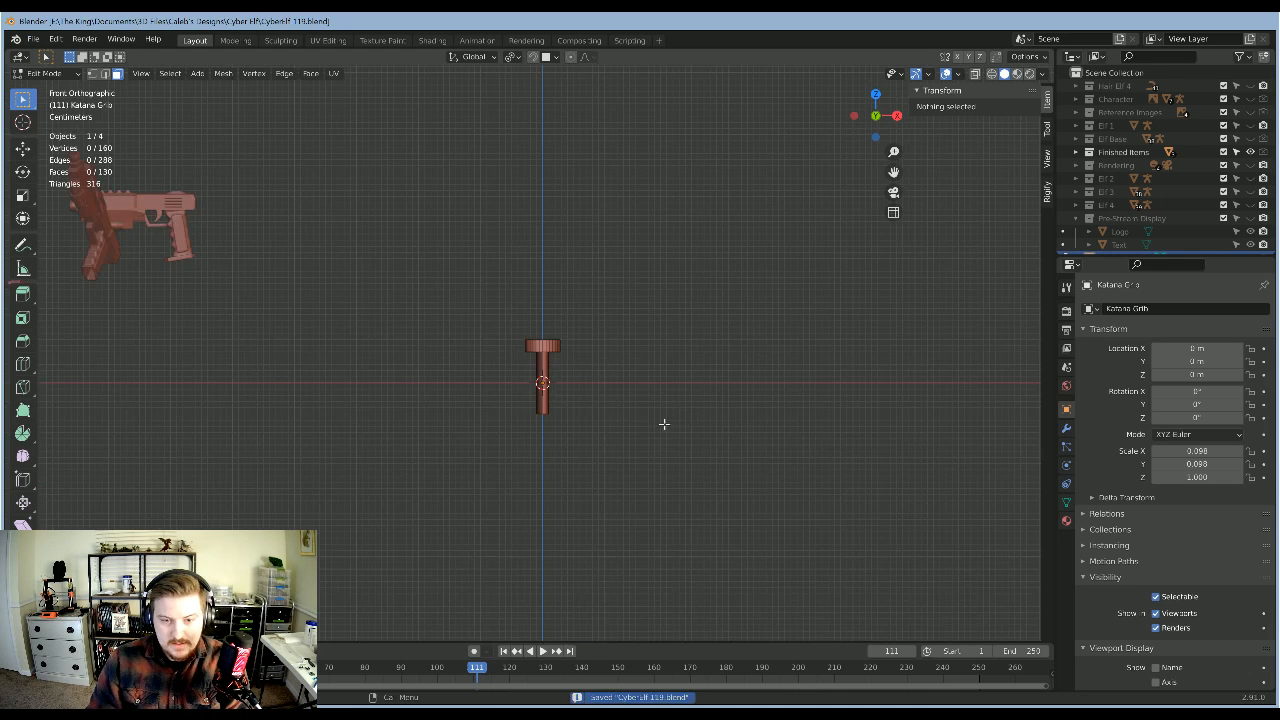
pyautogui.scroll(4, 645, 408)
# Step: Add a cube as a separate object at the origin and scale it down uniformly to about 0.043 m
pyautogui.press('Tab')
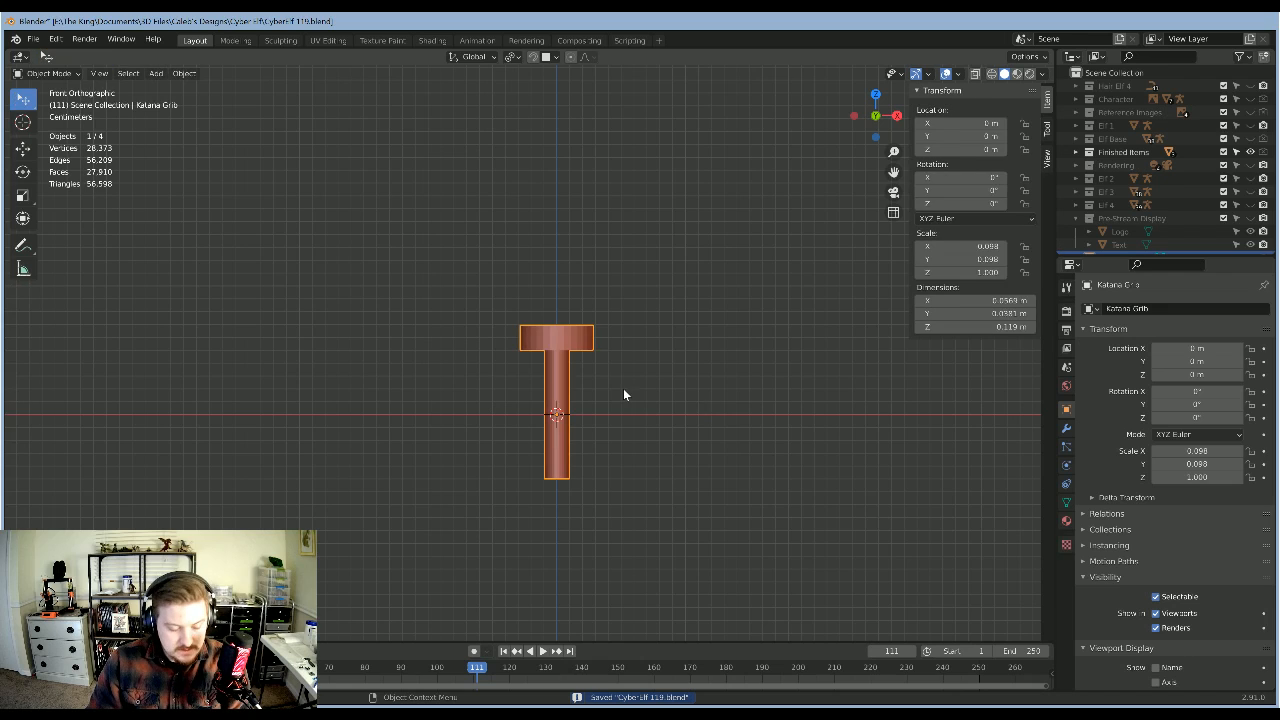
pyautogui.click(624, 389)
pyautogui.hotkey('shift', 'a')
pyautogui.moveTo(611, 347)
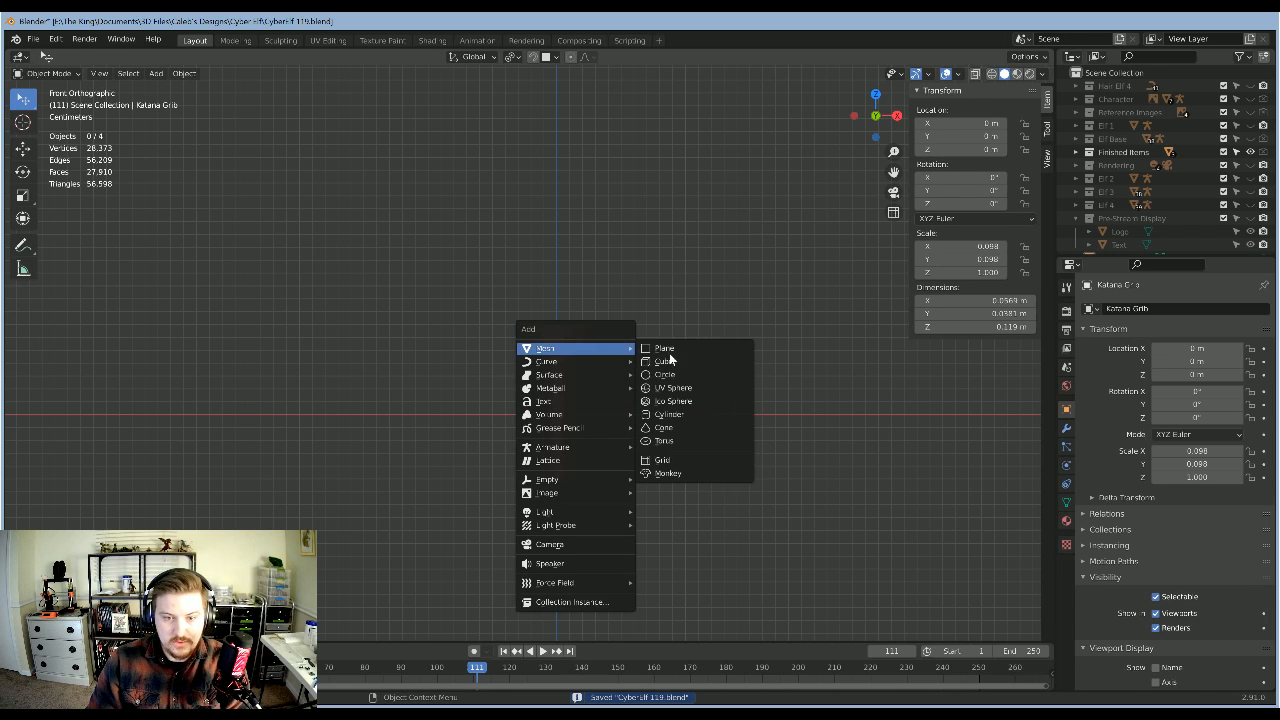
pyautogui.click(665, 361)
pyautogui.scroll(-5, 699, 401)
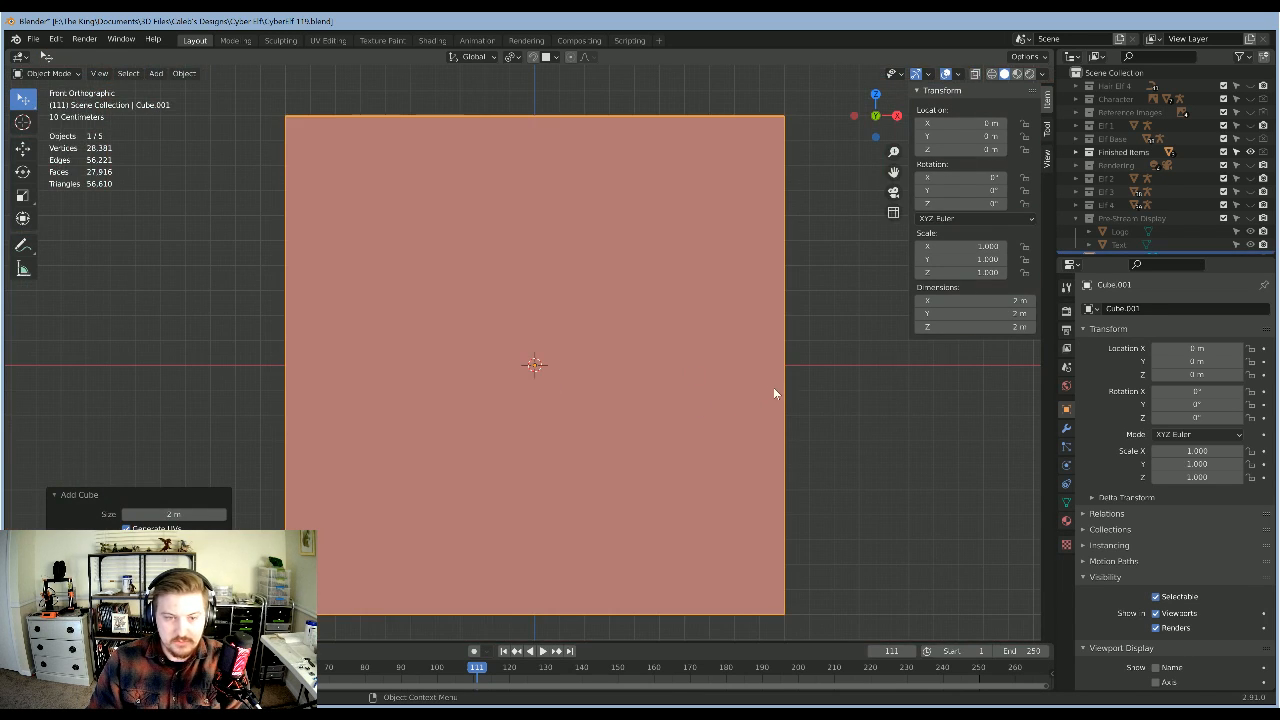
pyautogui.press('s')
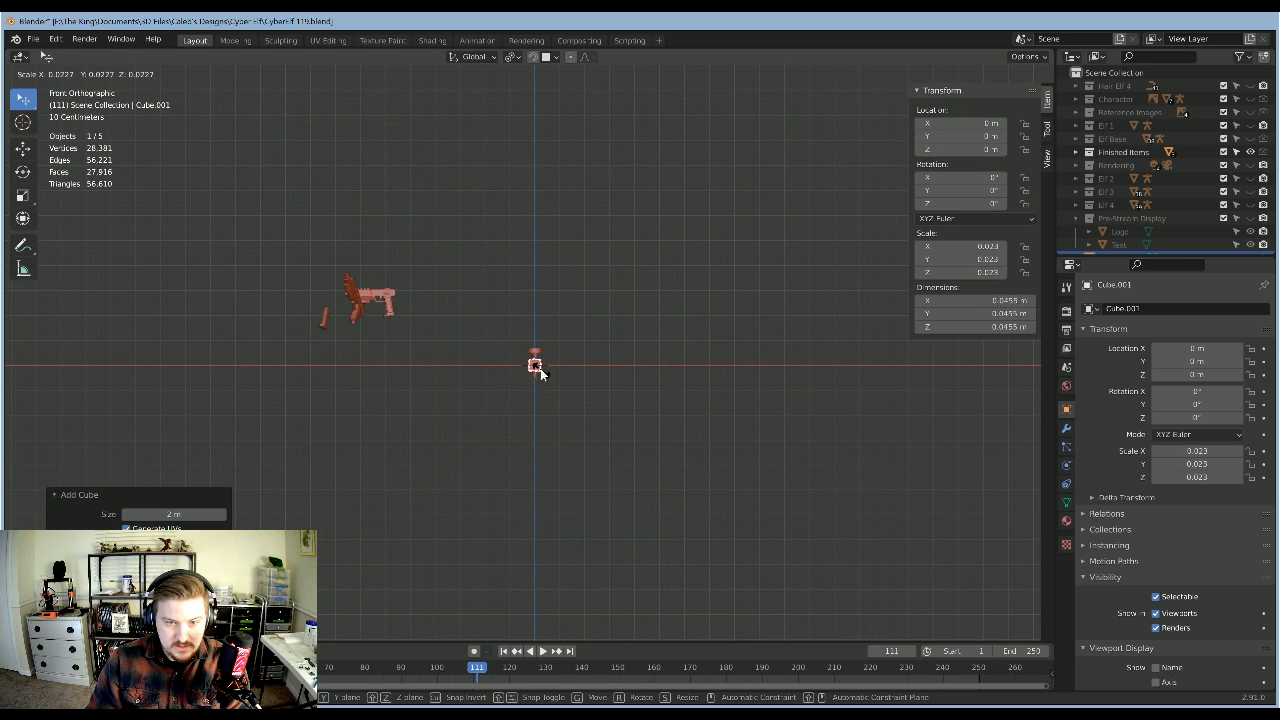
pyautogui.click(536, 368)
pyautogui.scroll(6, 670, 381)
pyautogui.keyDown('shift'); pyautogui.moveTo(669, 339); pyautogui.dragTo(670, 373, button='middle'); pyautogui.keyUp('shift')
# Step: Move the cube up along Z to about 0.088 m so that it sits on top of the collar
pyautogui.press('g')
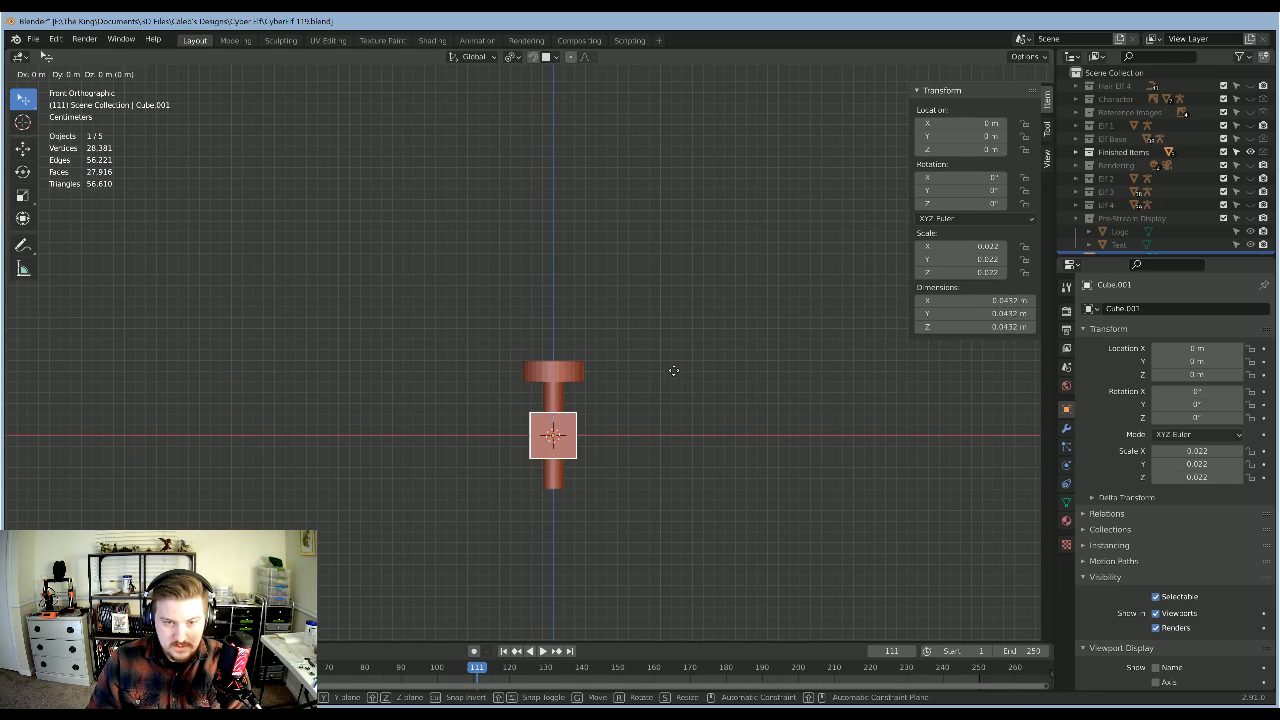
pyautogui.press('z')
pyautogui.click(694, 326)
pyautogui.keyDown('shift'); pyautogui.moveTo(694, 326); pyautogui.dragTo(643, 380, button='middle'); pyautogui.keyUp('shift')
pyautogui.press('s')
pyautogui.rightClick(677, 406)
# Step: Raise the cube's top face along Z to form a blade about 0.6 m long
pyautogui.press('Tab')
pyautogui.click(557, 382)
pyautogui.press('KP_1')
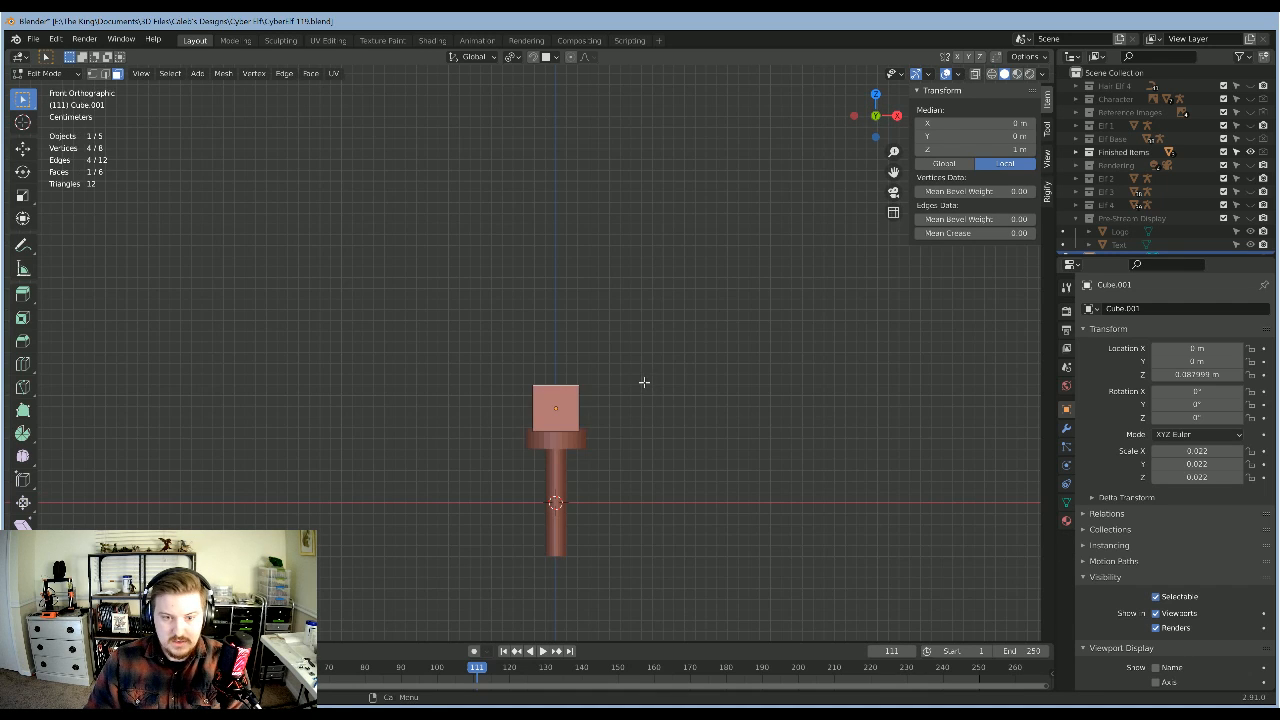
pyautogui.scroll(-8, 643, 380)
pyautogui.press('g')
pyautogui.press('z')
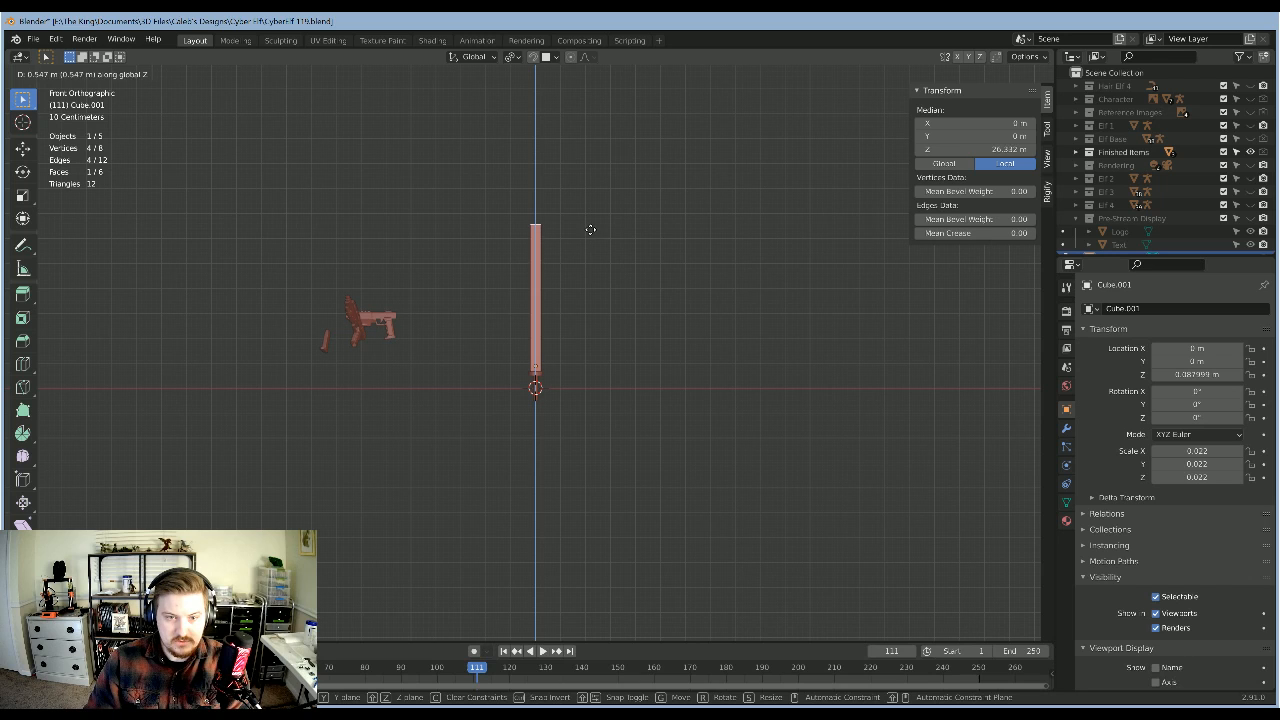
pyautogui.click(588, 240)
pyautogui.scroll(6, 655, 314)
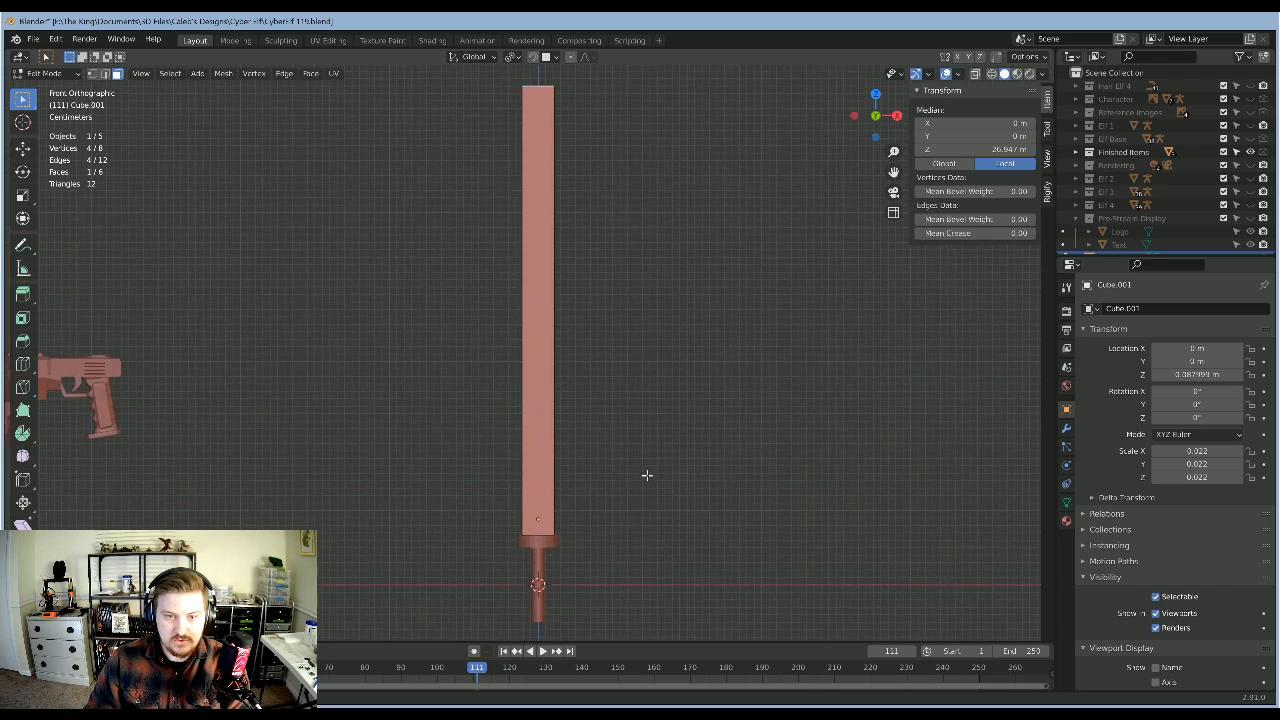
pyautogui.scroll(1, 653, 460)
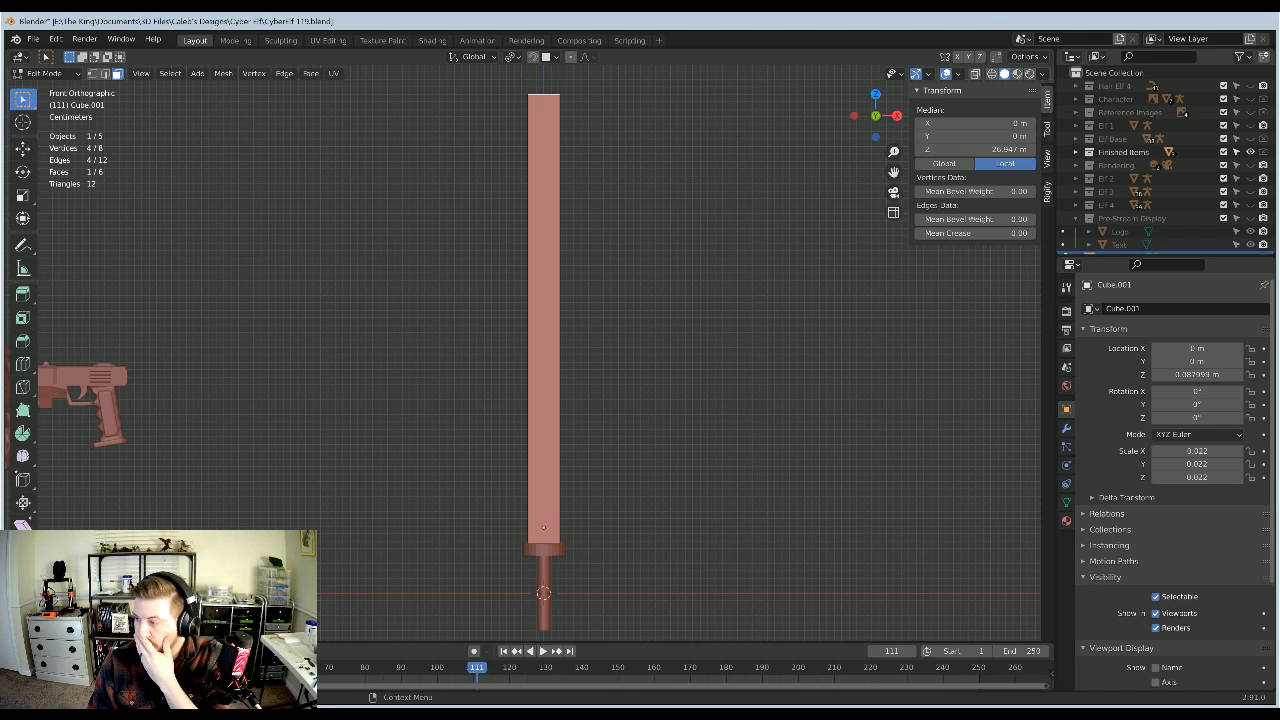
# Step: Scale the blade object along Y to a thickness of about 0.018 m
pyautogui.moveTo(703, 443); pyautogui.dragTo(631, 454, button='middle')
pyautogui.press('Tab')
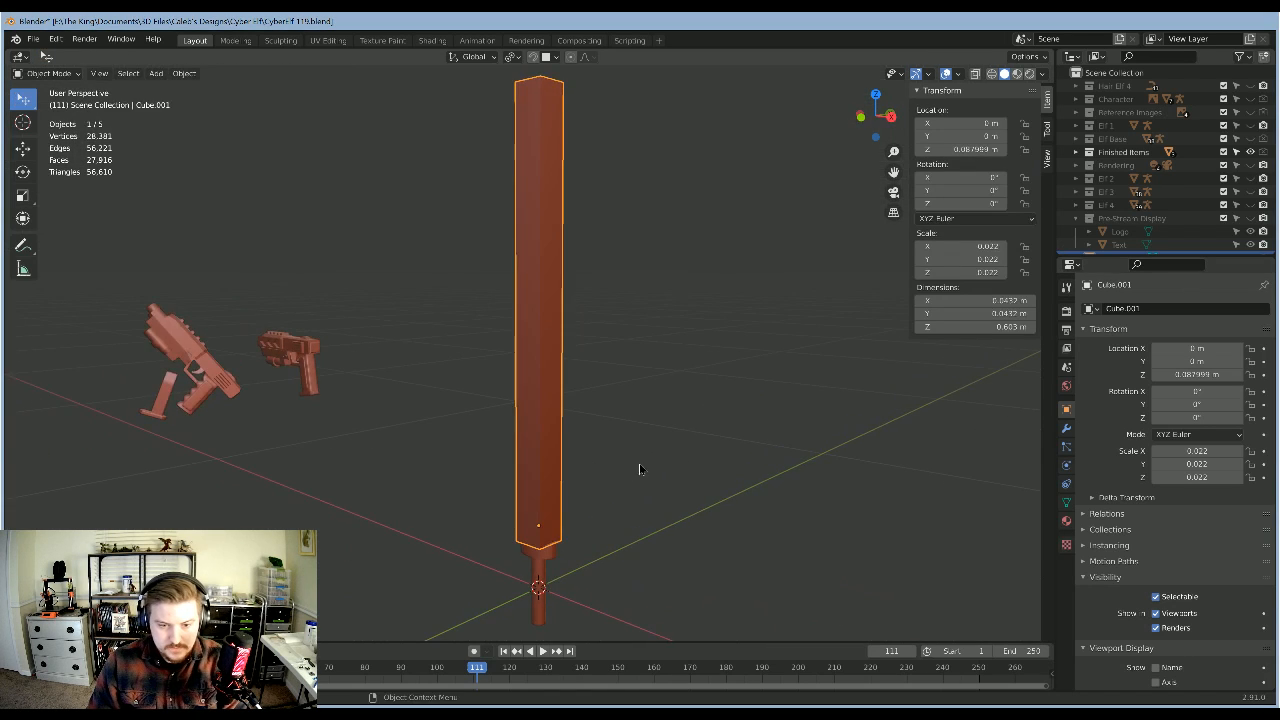
pyautogui.scroll(2, 640, 466)
pyautogui.press('s')
pyautogui.press('y')
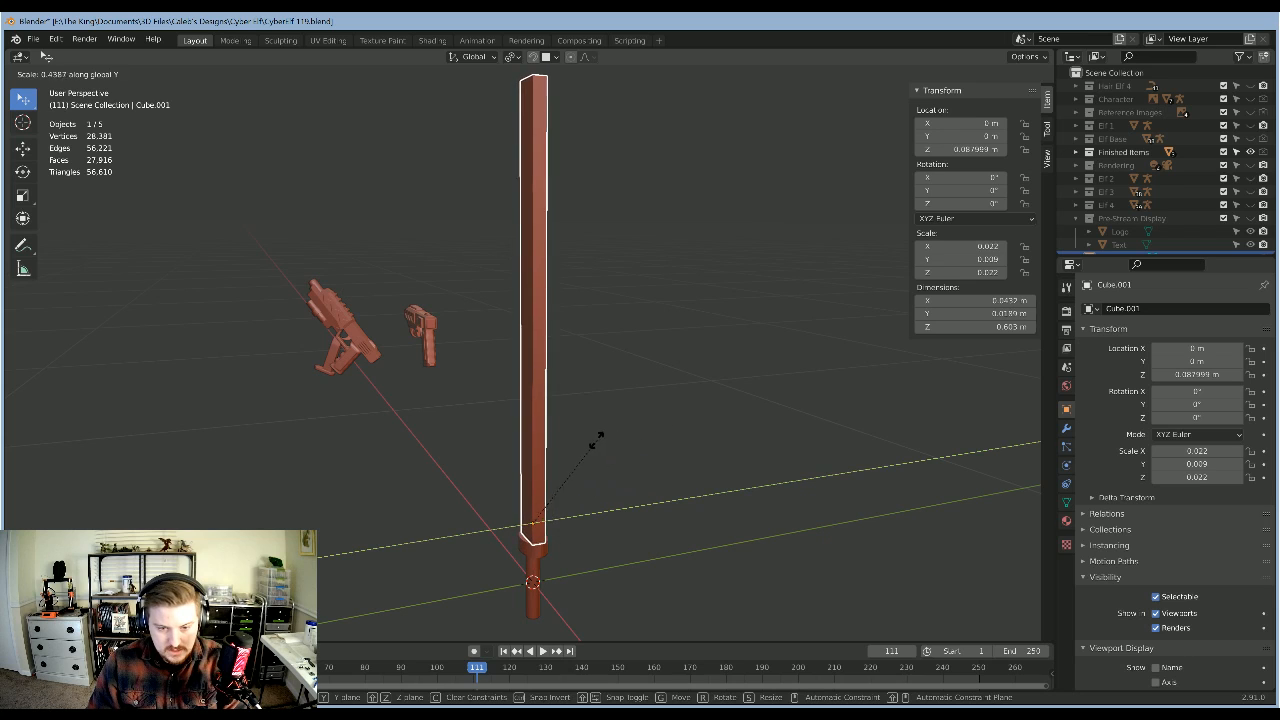
pyautogui.click(583, 440)
# Step: Examine the blade's proportions against the collar and grip from several angles and from the front
pyautogui.moveTo(738, 460); pyautogui.dragTo(625, 301, button='middle')
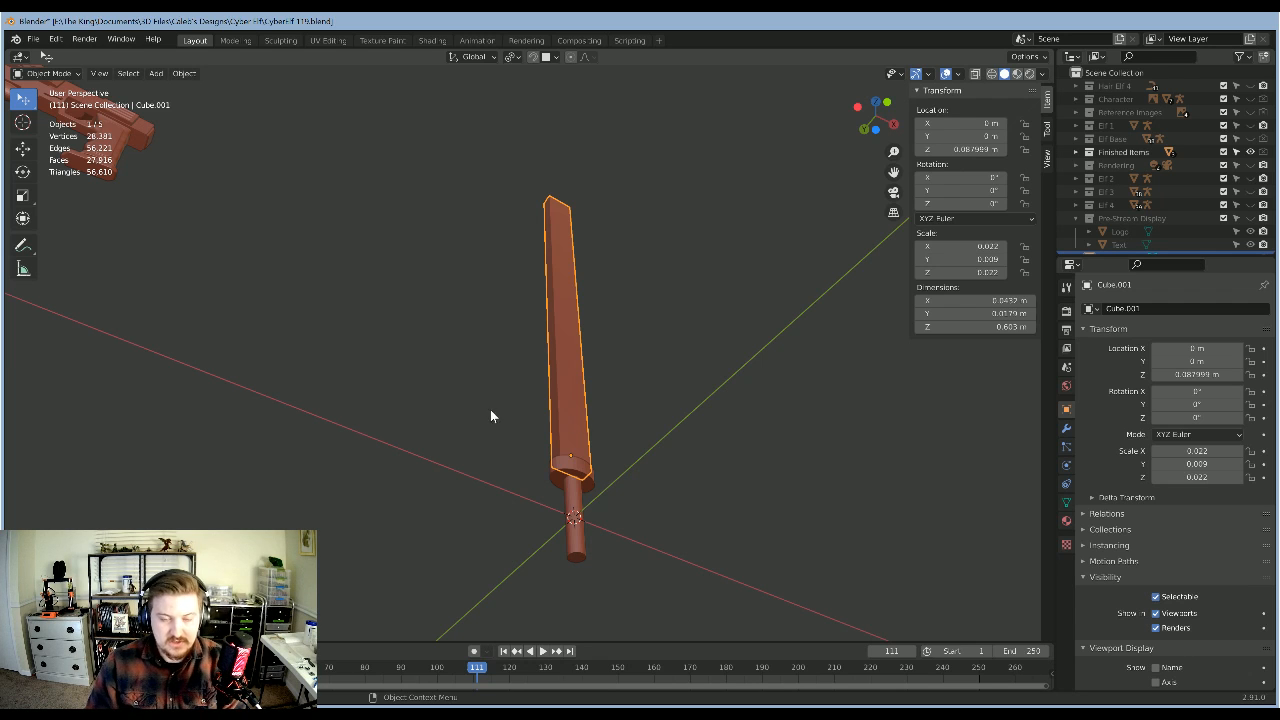
pyautogui.scroll(-3, 700, 427)
pyautogui.moveTo(726, 409); pyautogui.dragTo(635, 380, button='middle')
pyautogui.click(700, 427)
pyautogui.click(550, 376)
pyautogui.press('KP_1')
pyautogui.scroll(6, 640, 372)
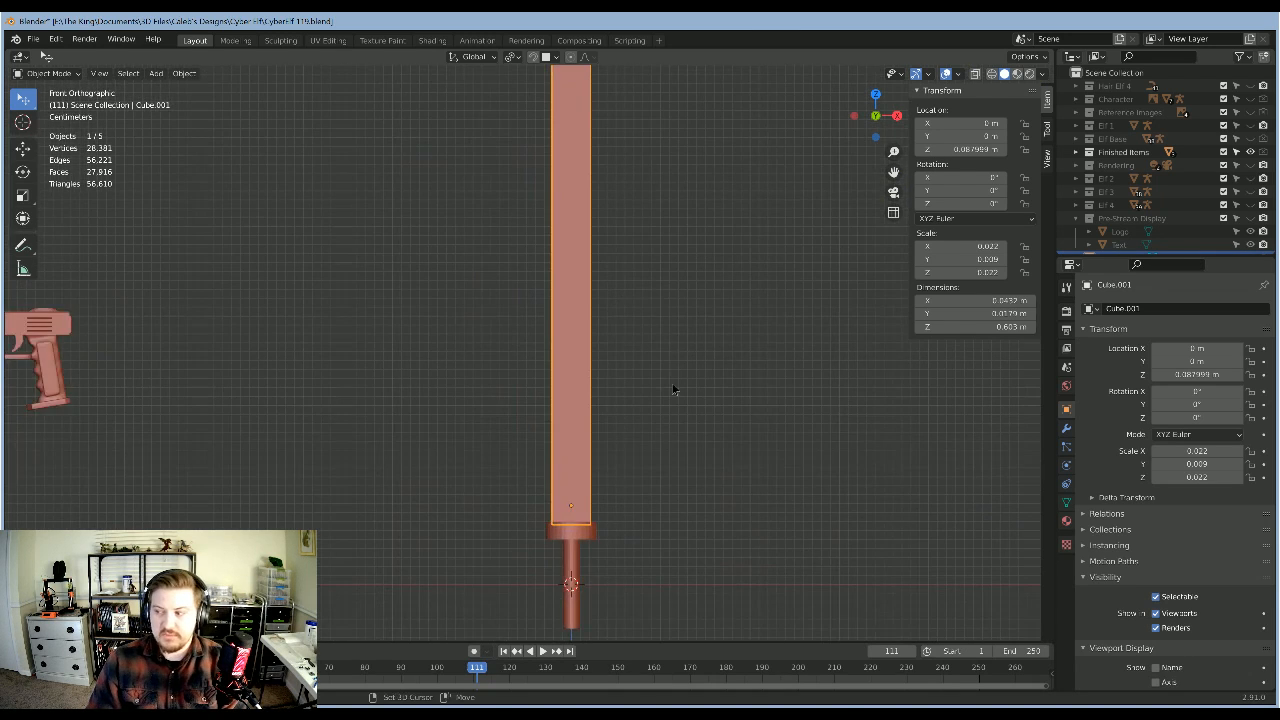
pyautogui.scroll(-5, 664, 403)
pyautogui.scroll(4, 637, 397)
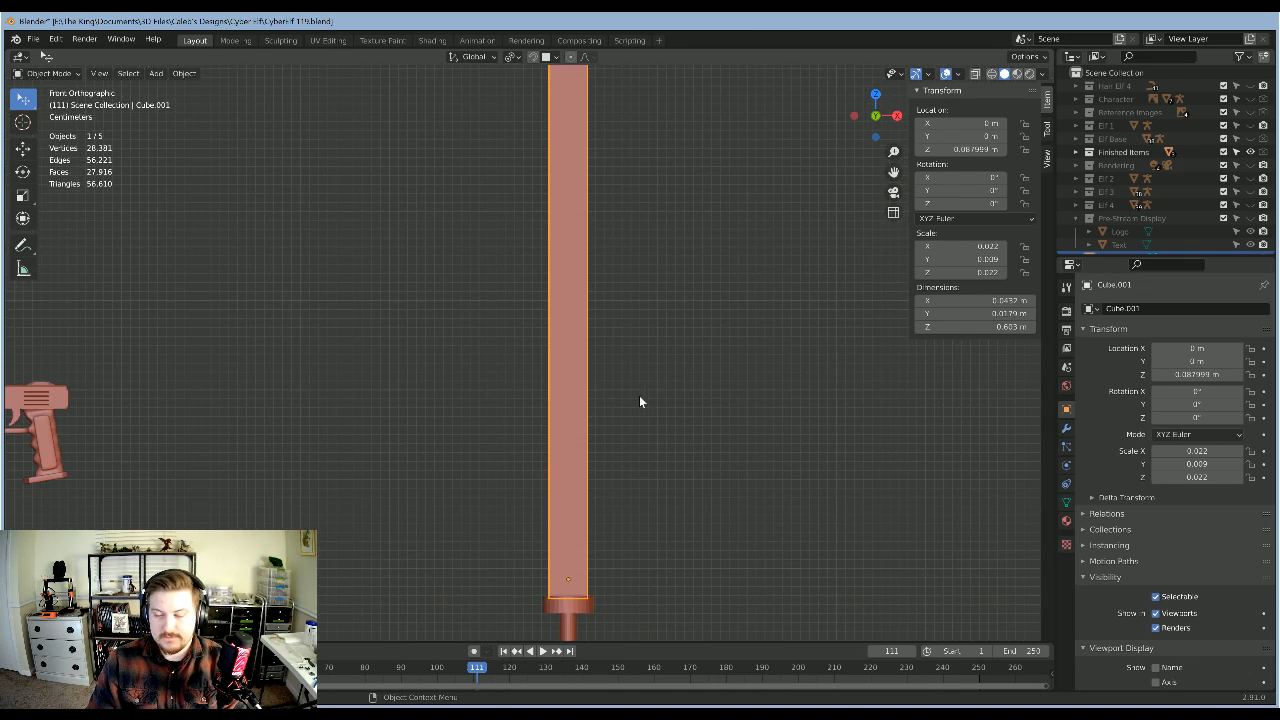
# Step: Add a horizontal loop cut around the middle of the blade's mesh
pyautogui.press('Tab')
pyautogui.scroll(-4, 646, 397)
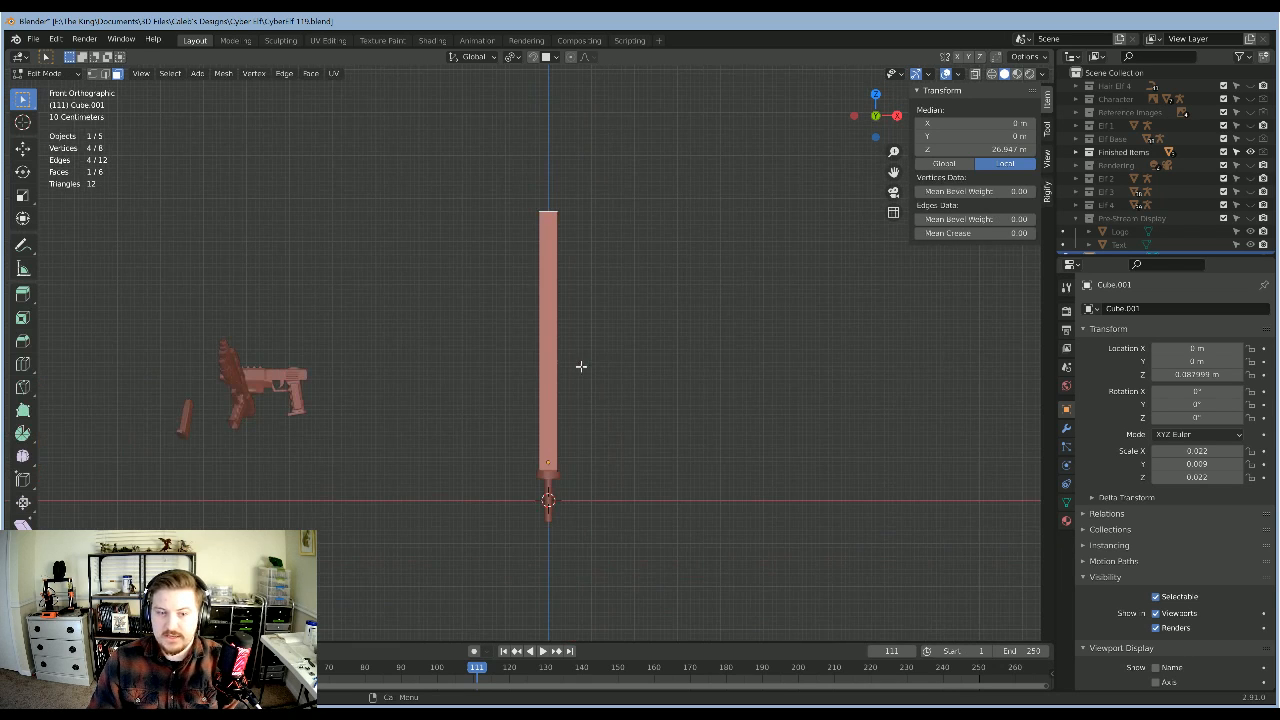
pyautogui.hotkey('ctrl', 'r')
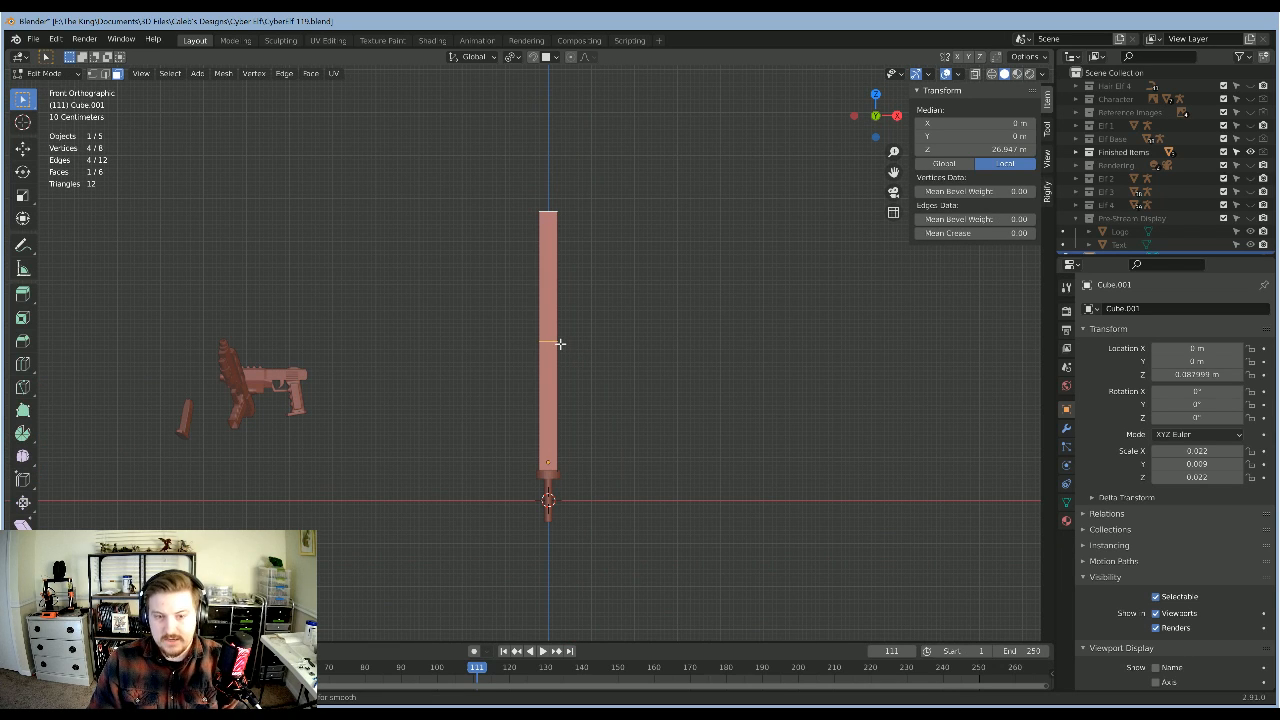
pyautogui.click(559, 343)
pyautogui.click(636, 355)
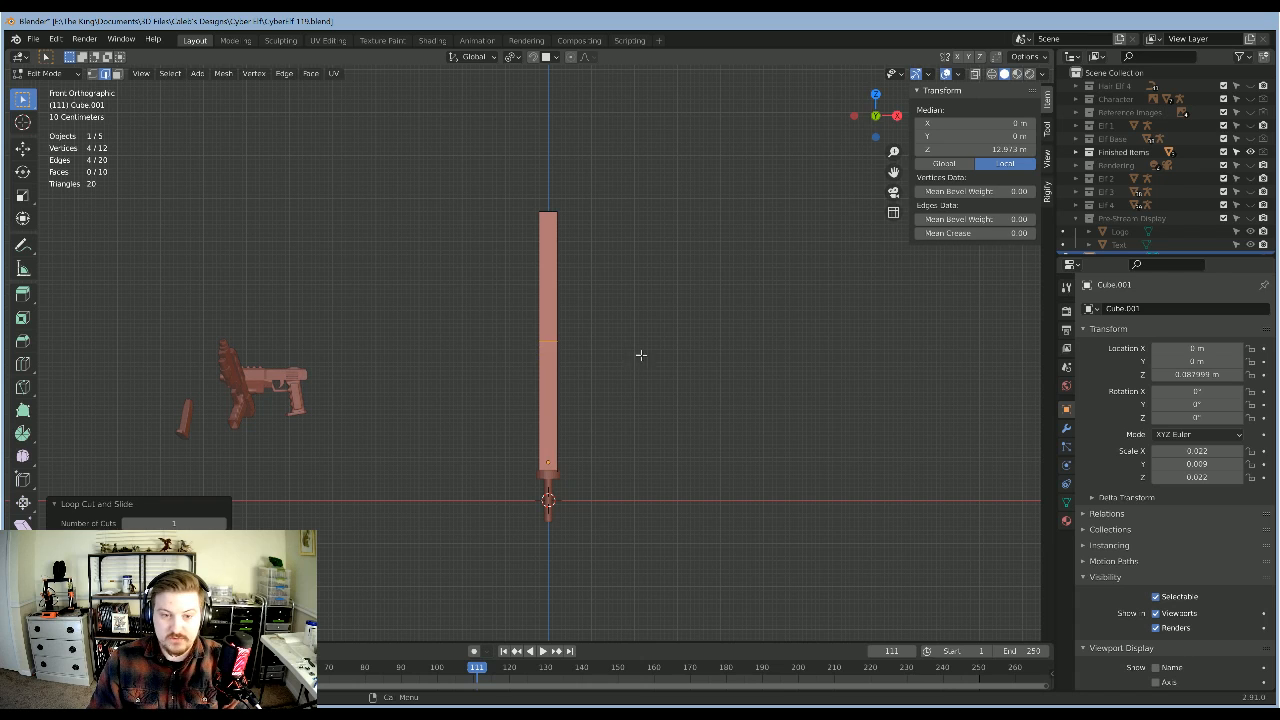
# Step: Add one centred loop cut in the blade's upper half and one in its lower half
pyautogui.scroll(2, 679, 379)
pyautogui.scroll(2, 679, 379)
pyautogui.hotkey('ctrl', 'r')
pyautogui.click(566, 221)
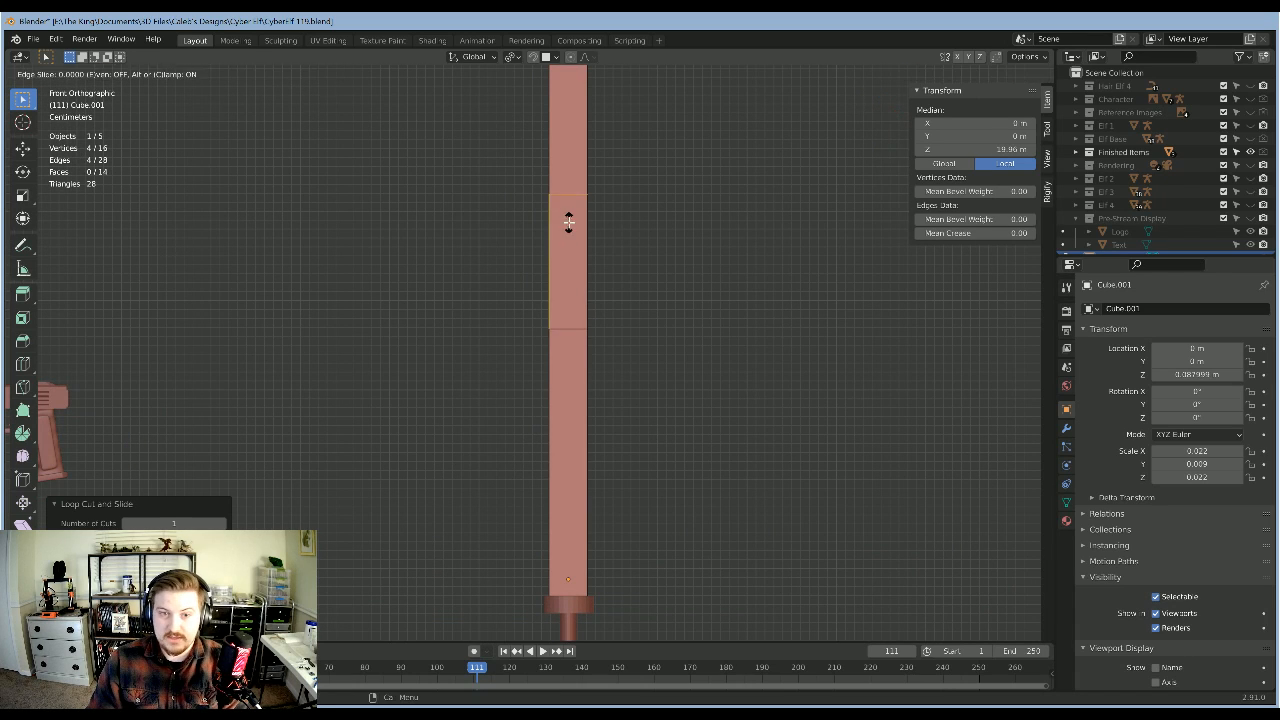
pyautogui.click(566, 221)
pyautogui.hotkey('ctrl', 'r')
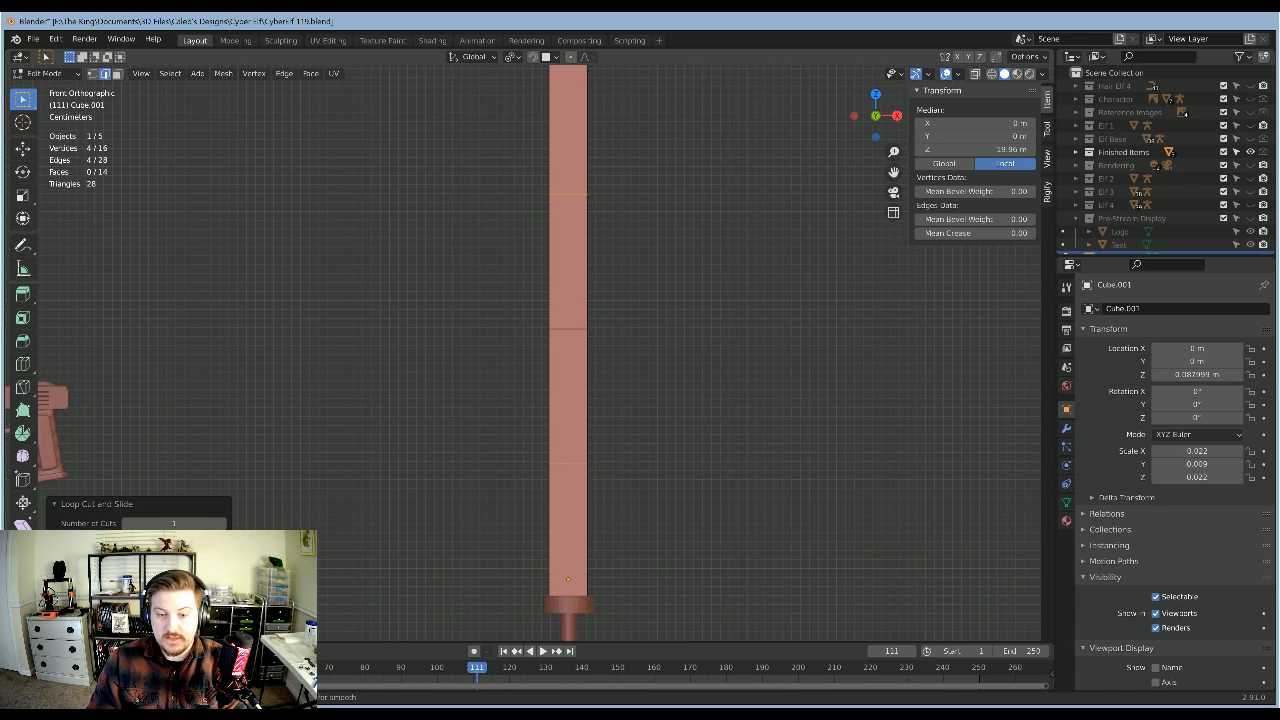
pyautogui.click(592, 462)
pyautogui.rightClick(622, 461)
pyautogui.scroll(-5, 661, 448)
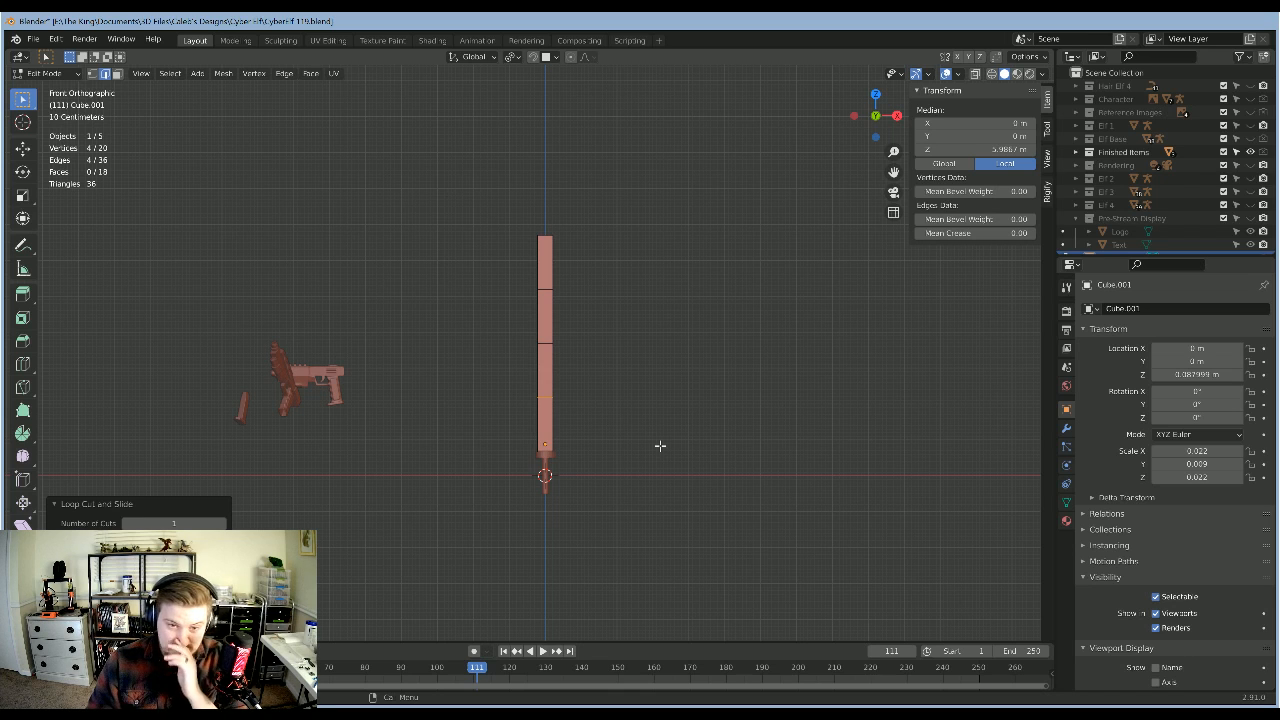
pyautogui.scroll(3, 645, 400)
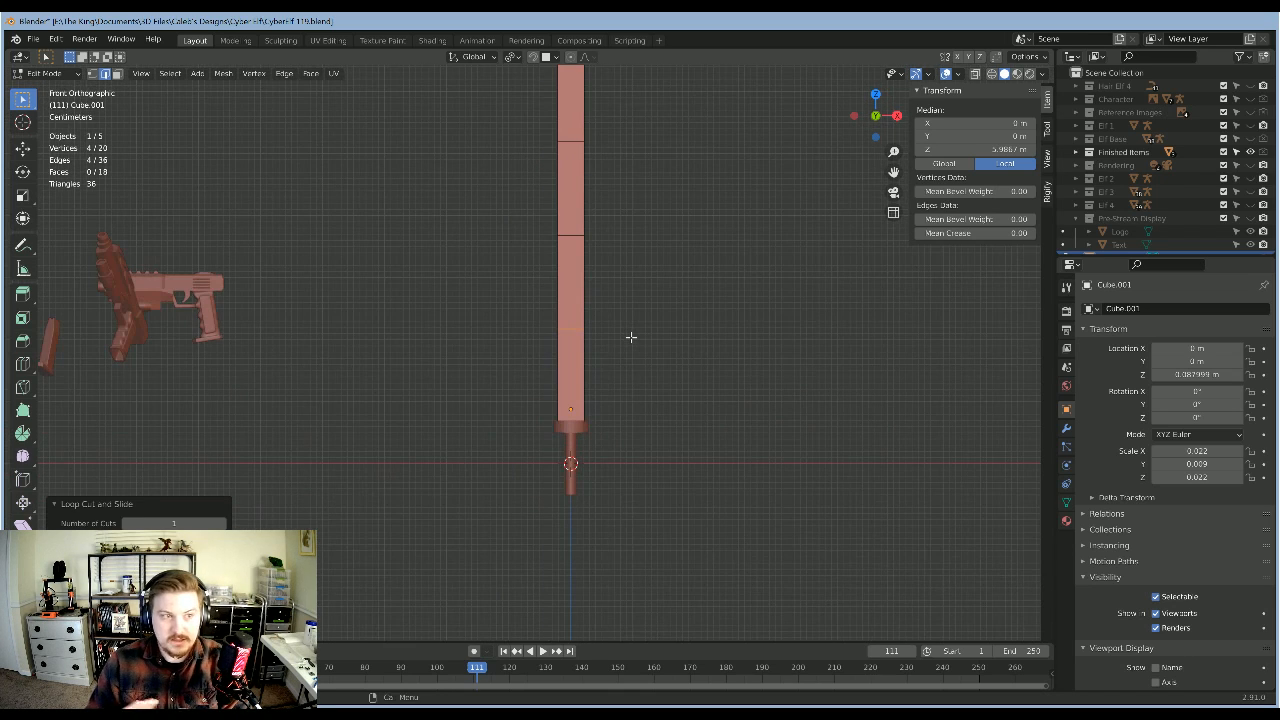
# Step: Switch to wireframe display and select the upper half of the blade, down to the middle loop cut
pyautogui.press('z')
pyautogui.click(540, 308)
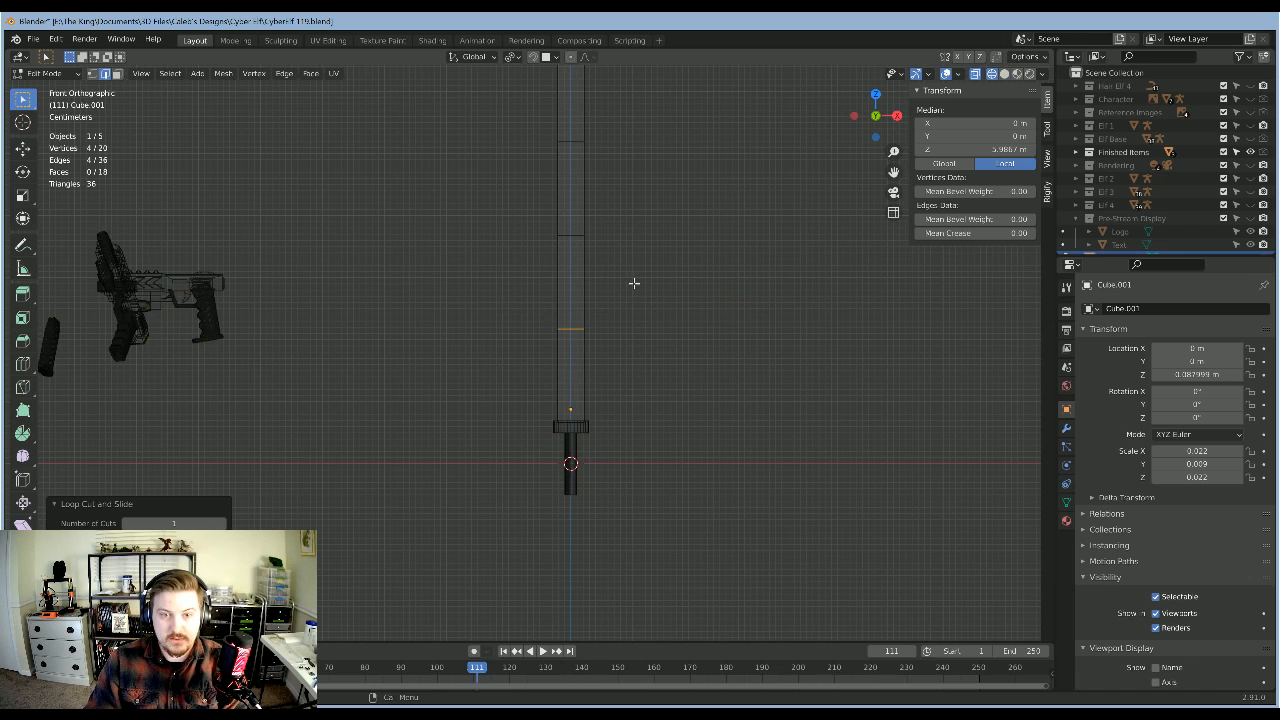
pyautogui.keyDown('shift'); pyautogui.moveTo(665, 270); pyautogui.dragTo(654, 394, button='middle'); pyautogui.keyUp('shift')
pyautogui.click(654, 394)
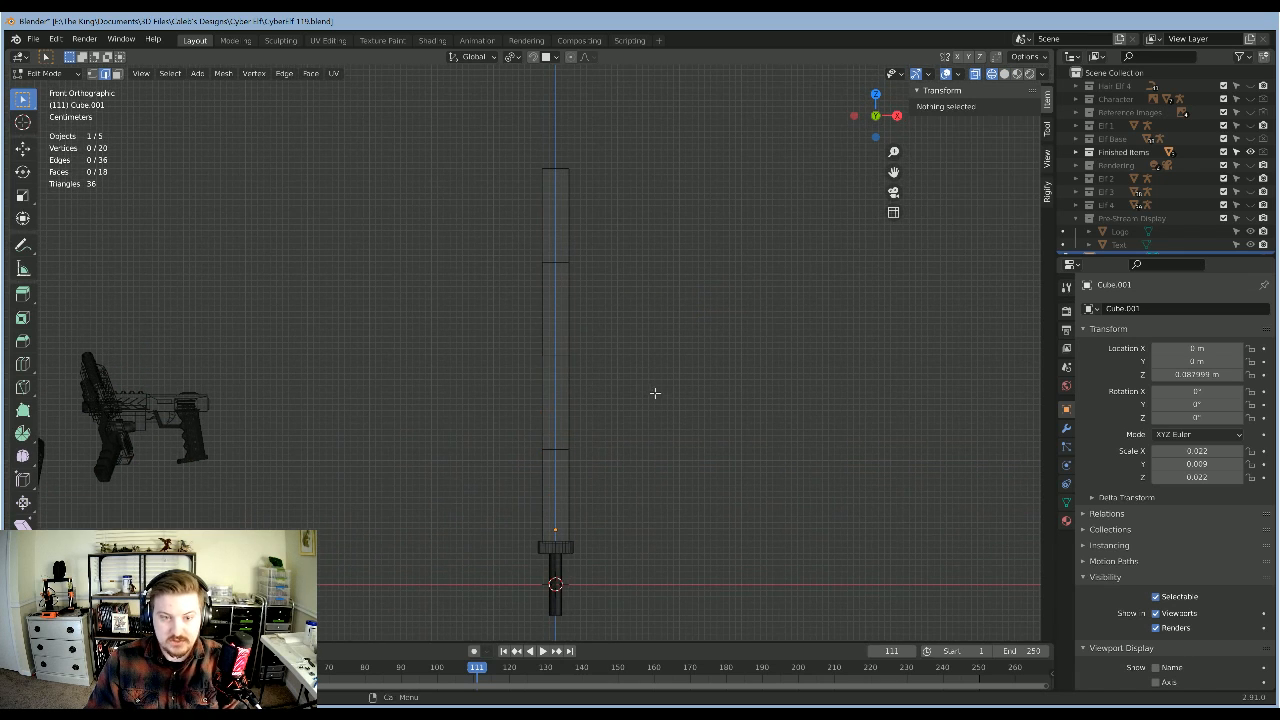
pyautogui.moveTo(470, 318); pyautogui.dragTo(627, 390)
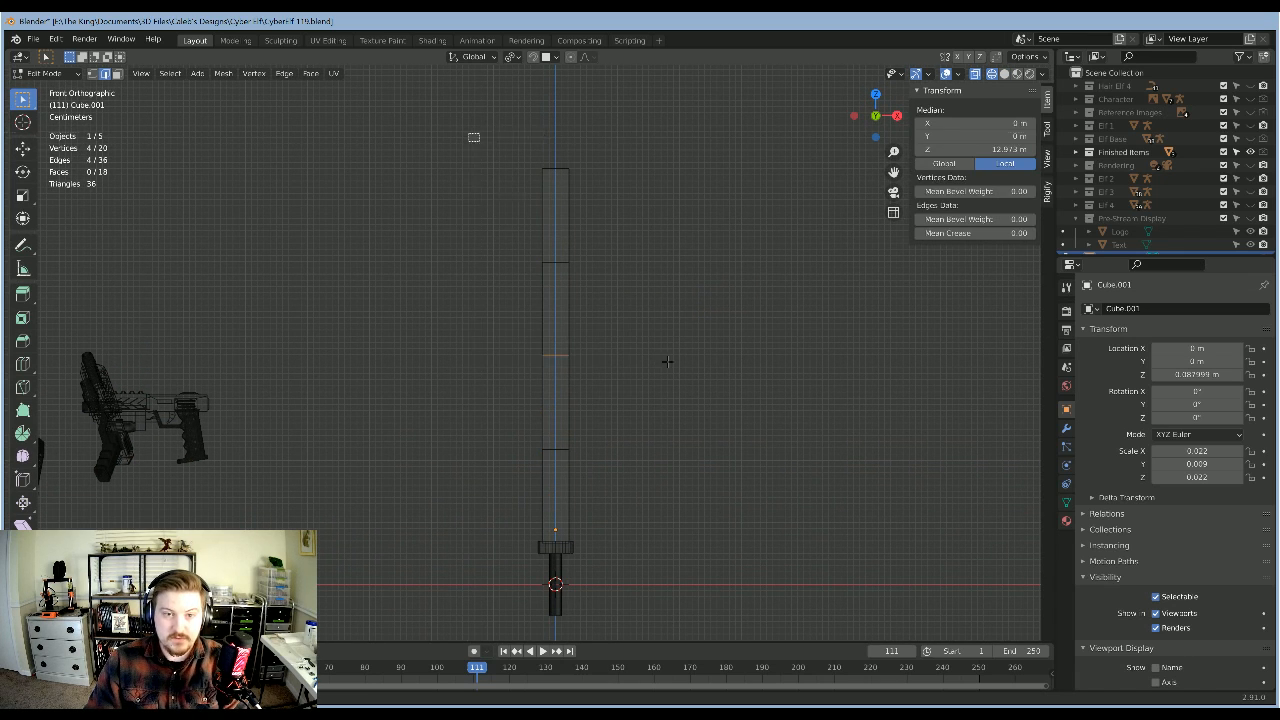
pyautogui.moveTo(468, 132); pyautogui.dragTo(674, 408)
pyautogui.keyDown('shift'); pyautogui.moveTo(707, 480); pyautogui.dragTo(714, 456, button='middle'); pyautogui.keyUp('shift')
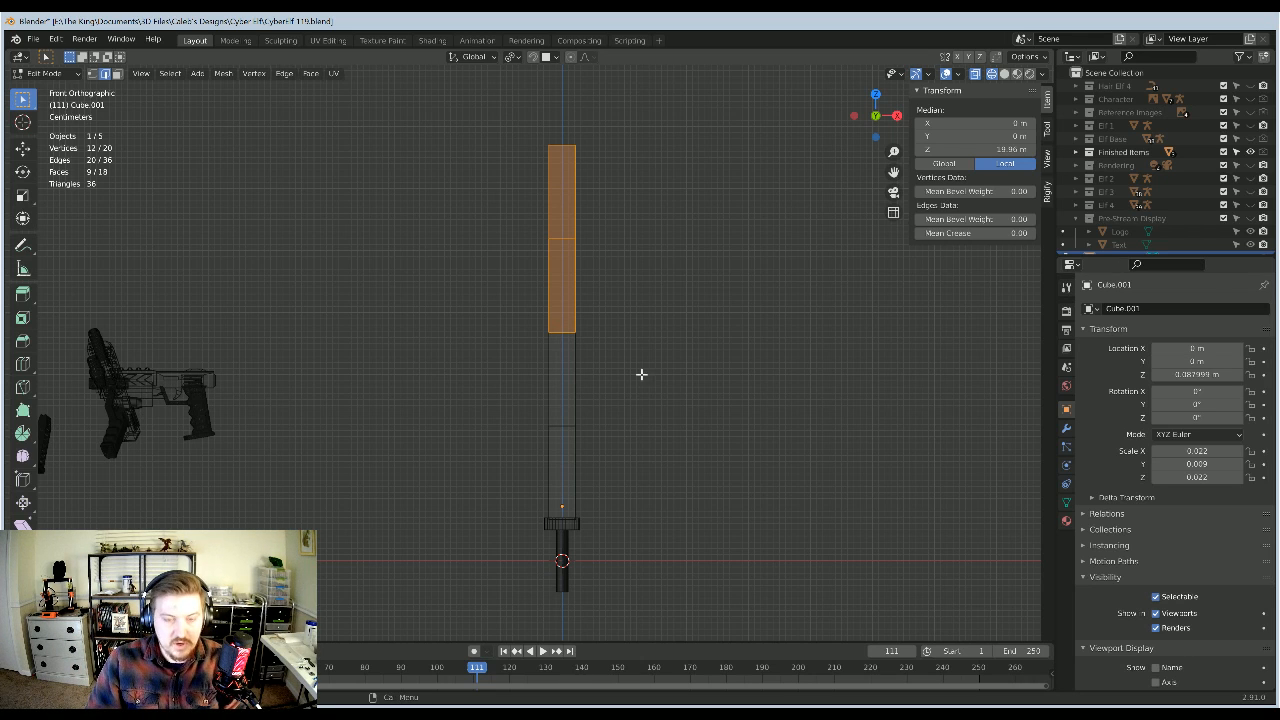
# Step: Clear the partial selection, select the blade's whole mesh and return to Object Mode
pyautogui.hotkey('alt', 'a')
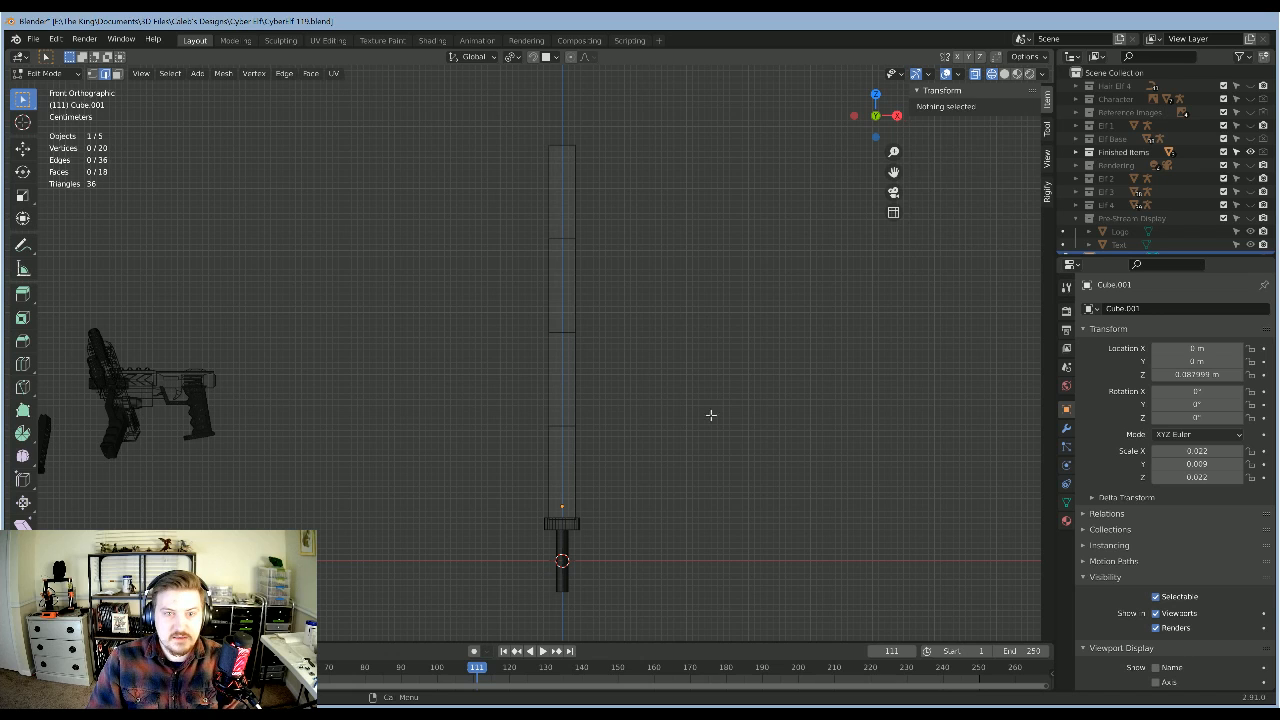
pyautogui.press('a')
pyautogui.keyDown('shift'); pyautogui.moveTo(702, 353); pyautogui.dragTo(711, 270, button='middle'); pyautogui.keyUp('shift')
pyautogui.scroll(2, 730, 282)
pyautogui.press('Tab')
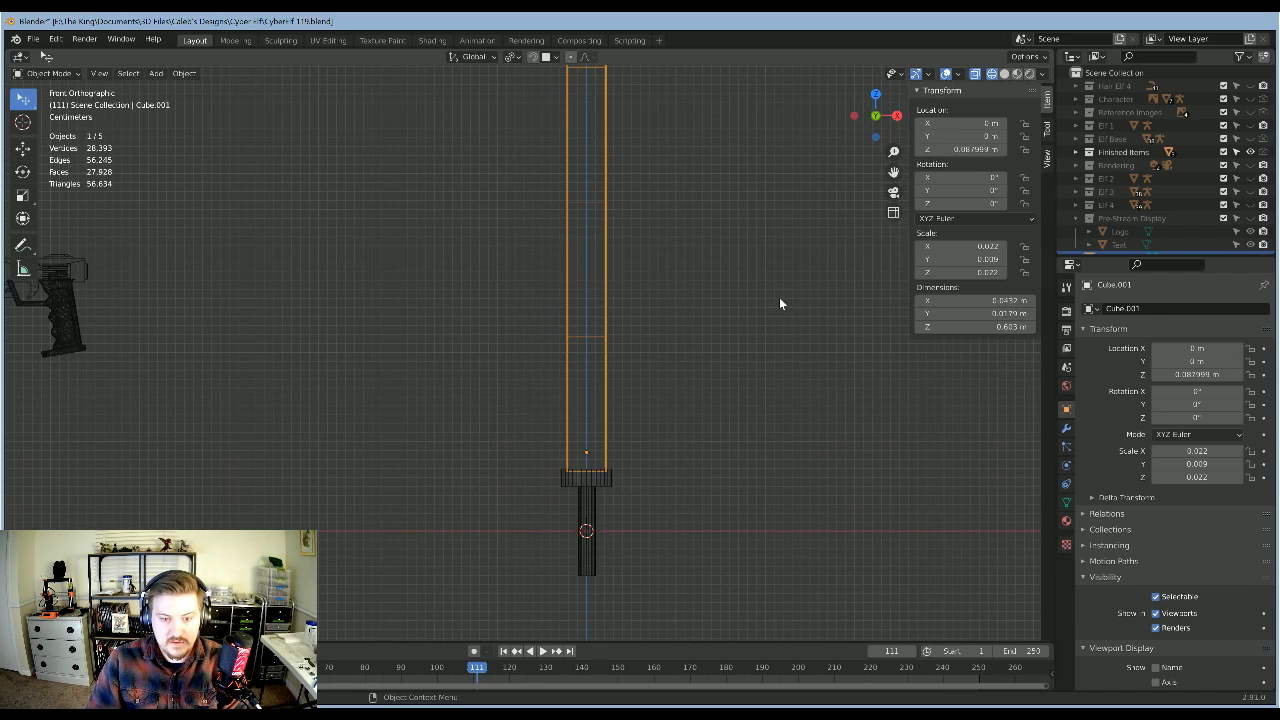
# Step: Try rotating the blade about 1° around Y in the front view
pyautogui.press('r')
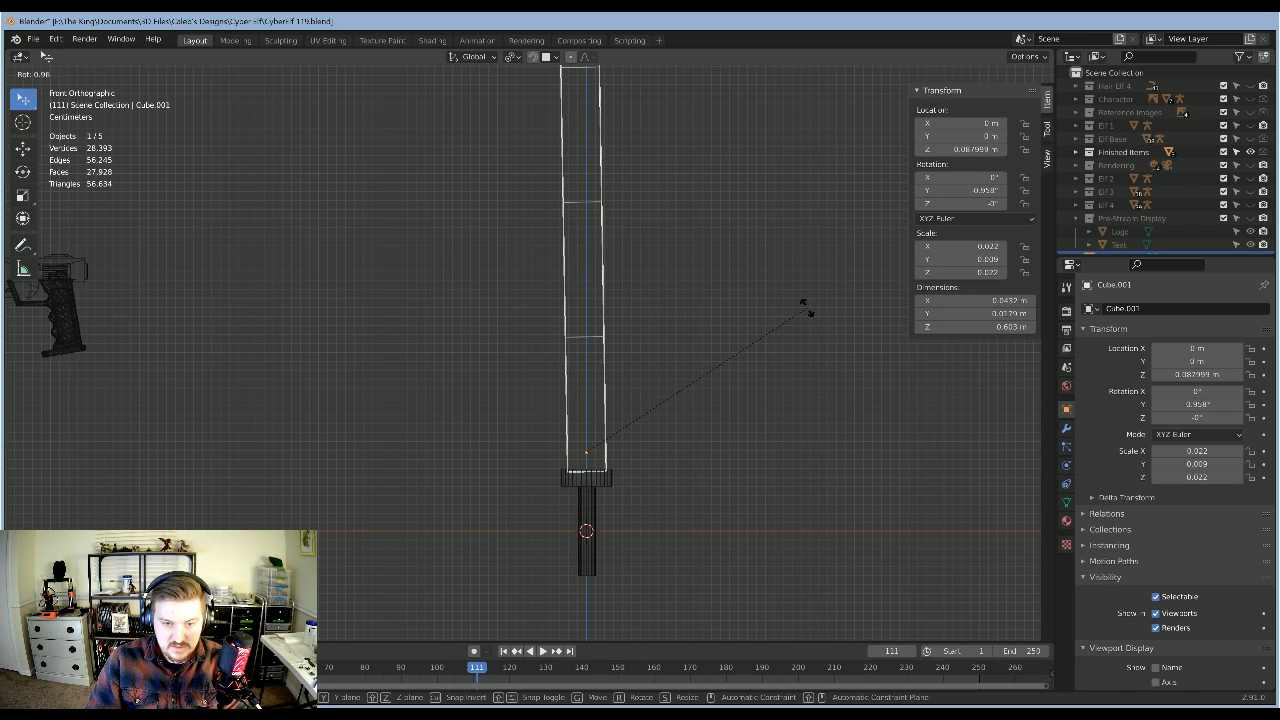
pyautogui.rightClick(806, 309)
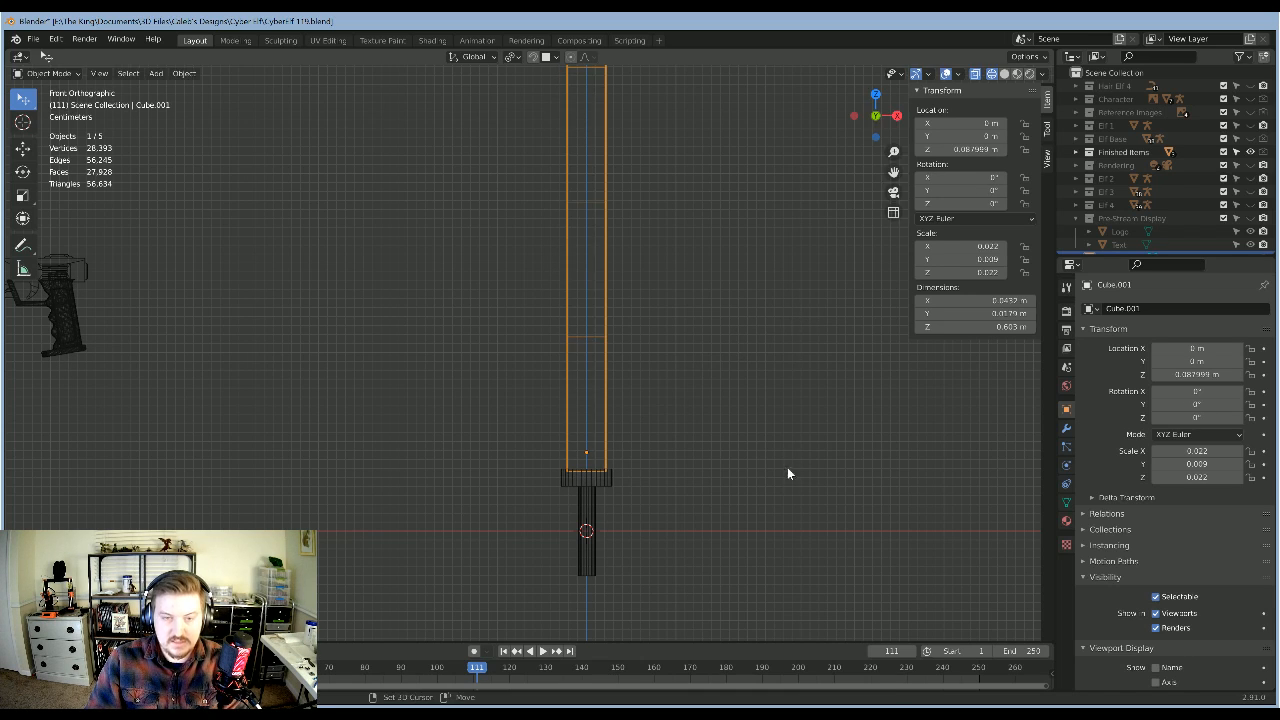
pyautogui.keyDown('shift'); pyautogui.moveTo(720, 253); pyautogui.dragTo(711, 387, button='middle'); pyautogui.keyUp('shift')
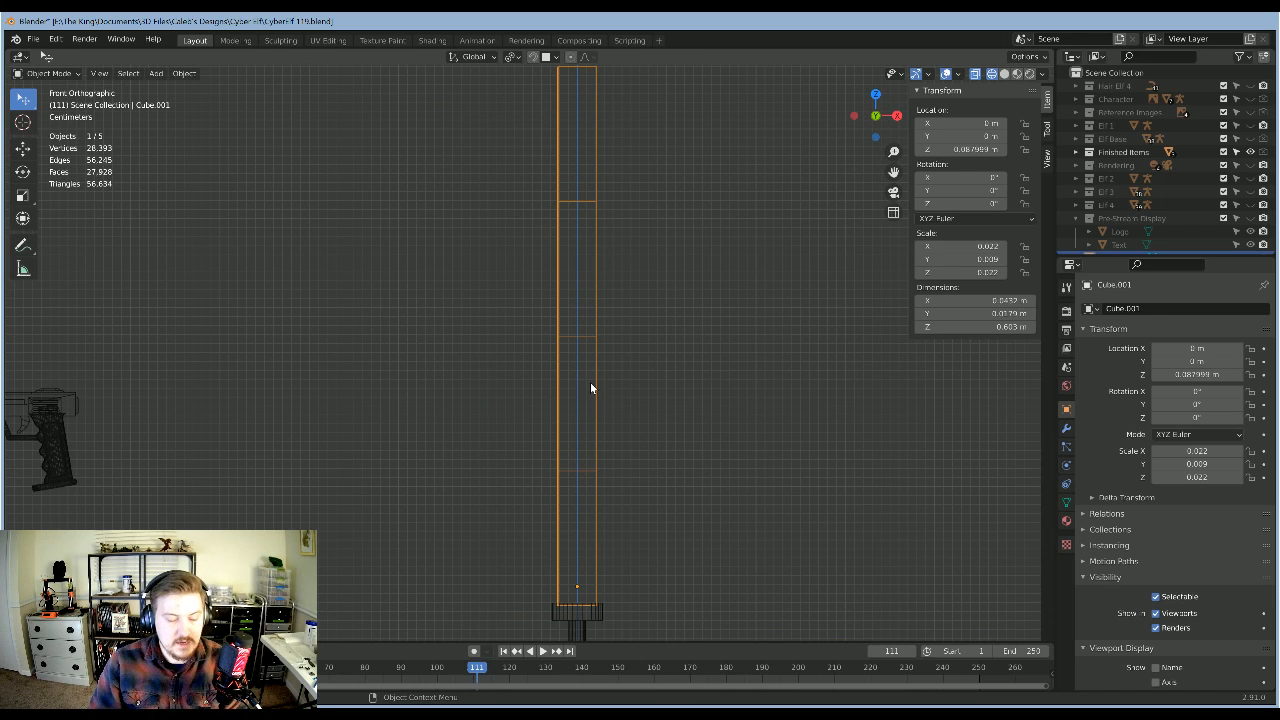
pyautogui.scroll(-4, 626, 329)
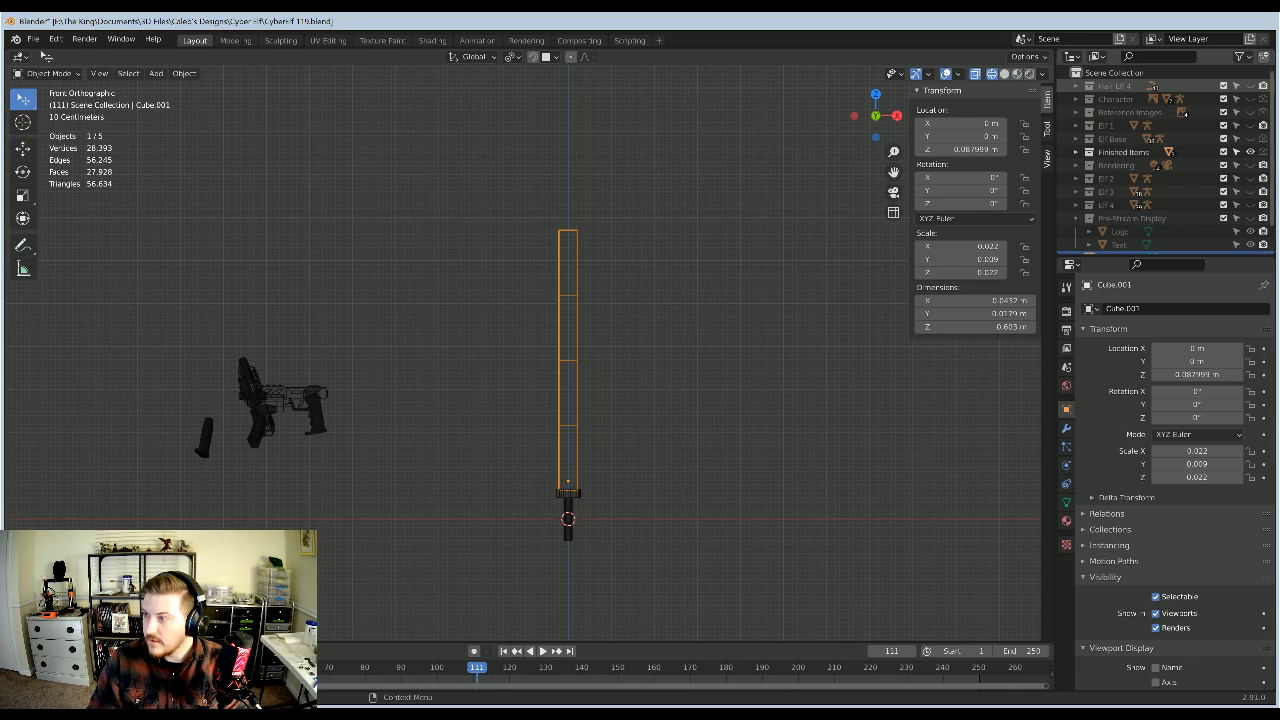
pyautogui.scroll(2, 600, 420)
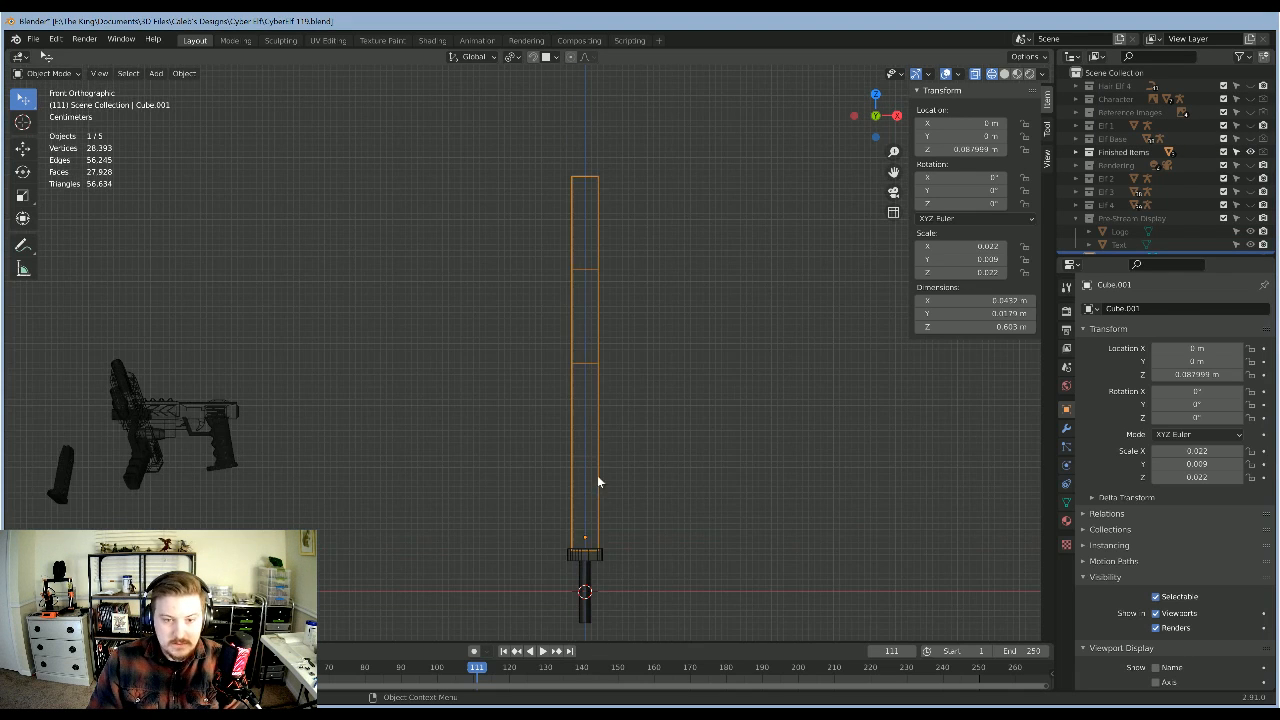
# Step: In Edit Mode, shift all blade vertices from the lowest loop cut up to the tip slightly toward negative X
pyautogui.press('Tab')
pyautogui.click(547, 161)
pyautogui.moveTo(547, 161); pyautogui.dragTo(726, 486)
pyautogui.scroll(3, 720, 388)
pyautogui.press('g')
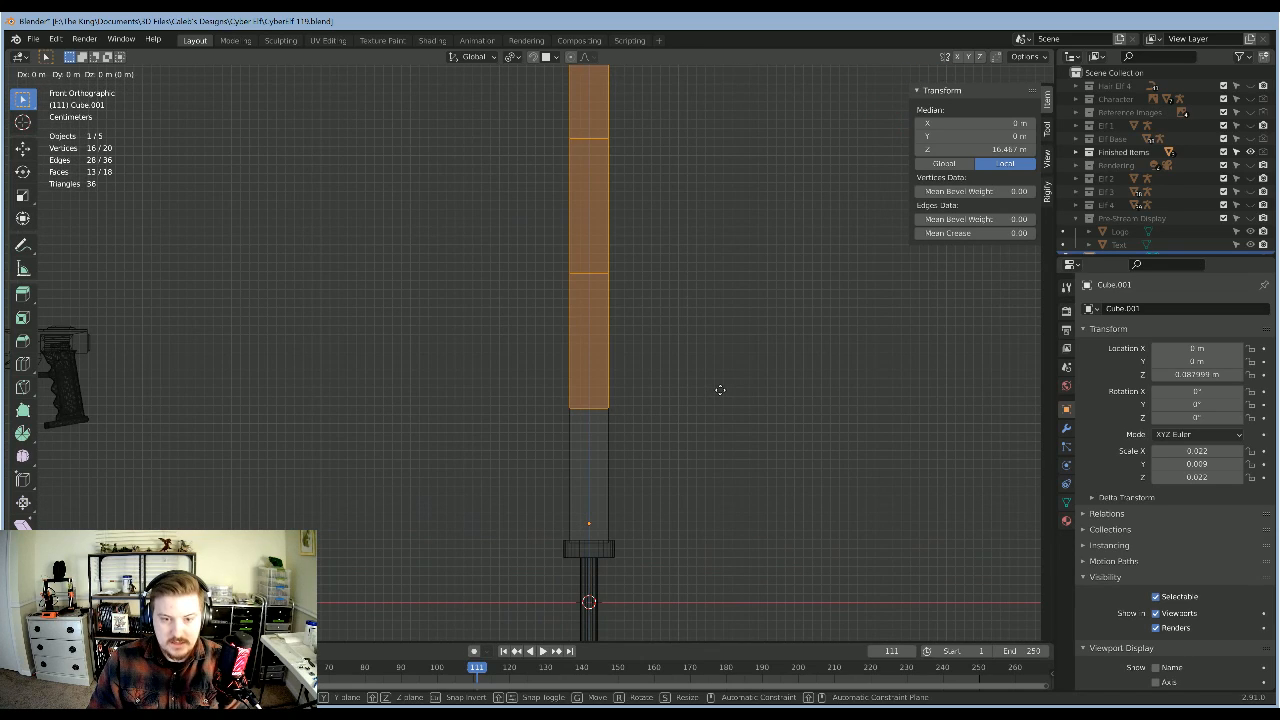
pyautogui.press('x')
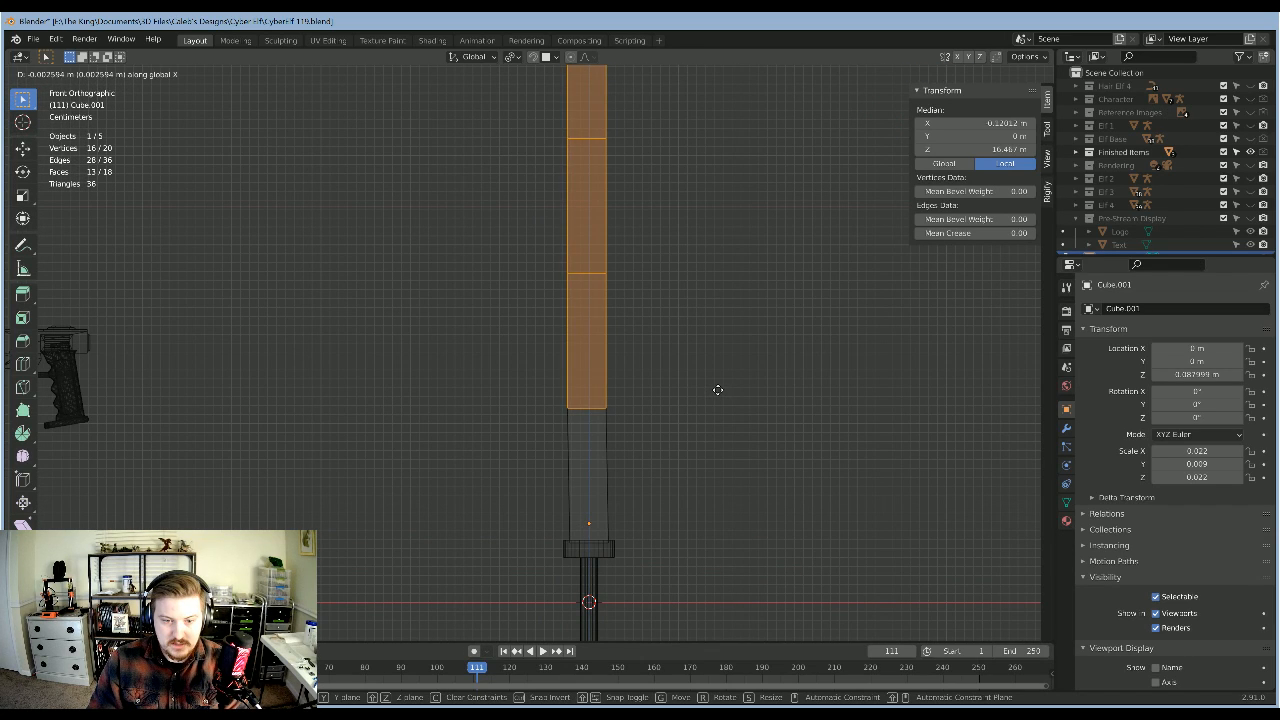
pyautogui.click(726, 388)
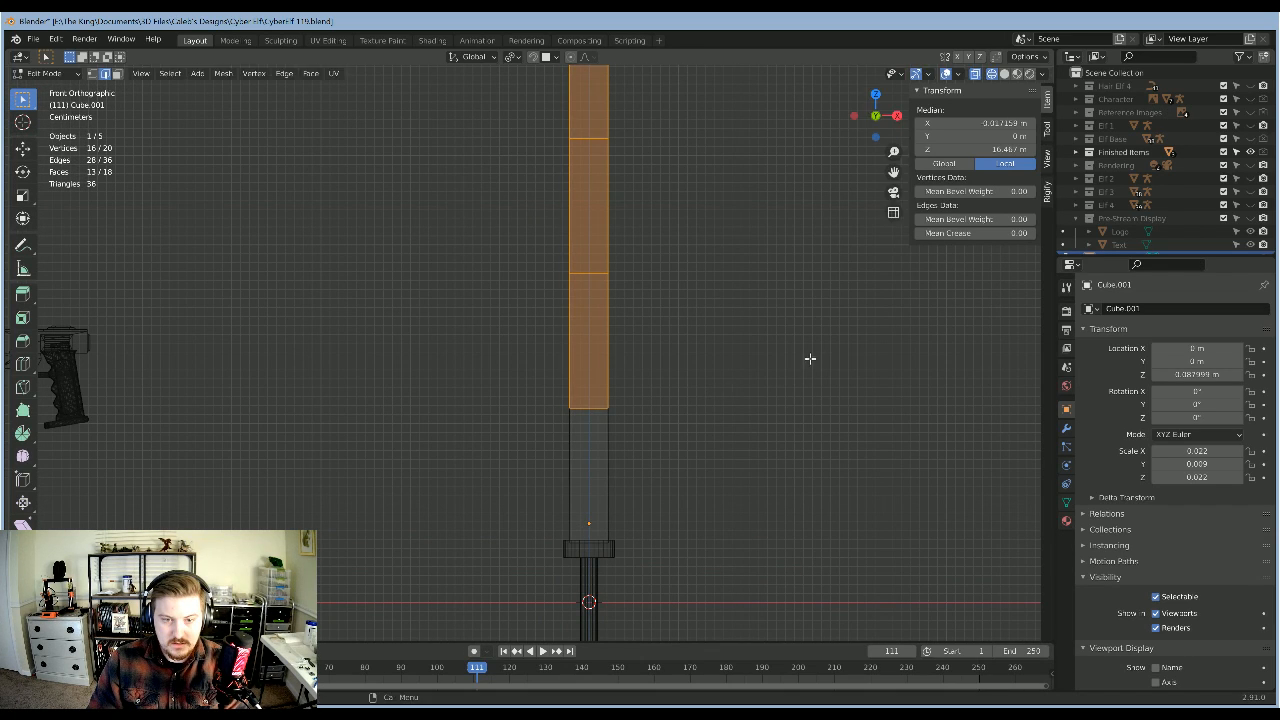
pyautogui.press('r')
pyautogui.rightClick(806, 351)
# Step: Select the upper half of the blade from the middle loop cut upward and move it about 0.0026 m toward negative X
pyautogui.keyDown('shift'); pyautogui.moveTo(681, 244); pyautogui.dragTo(686, 328, button='middle'); pyautogui.keyUp('shift')
pyautogui.click(548, 92)
pyautogui.moveTo(543, 86); pyautogui.dragTo(776, 404)
pyautogui.press('g')
pyautogui.press('x')
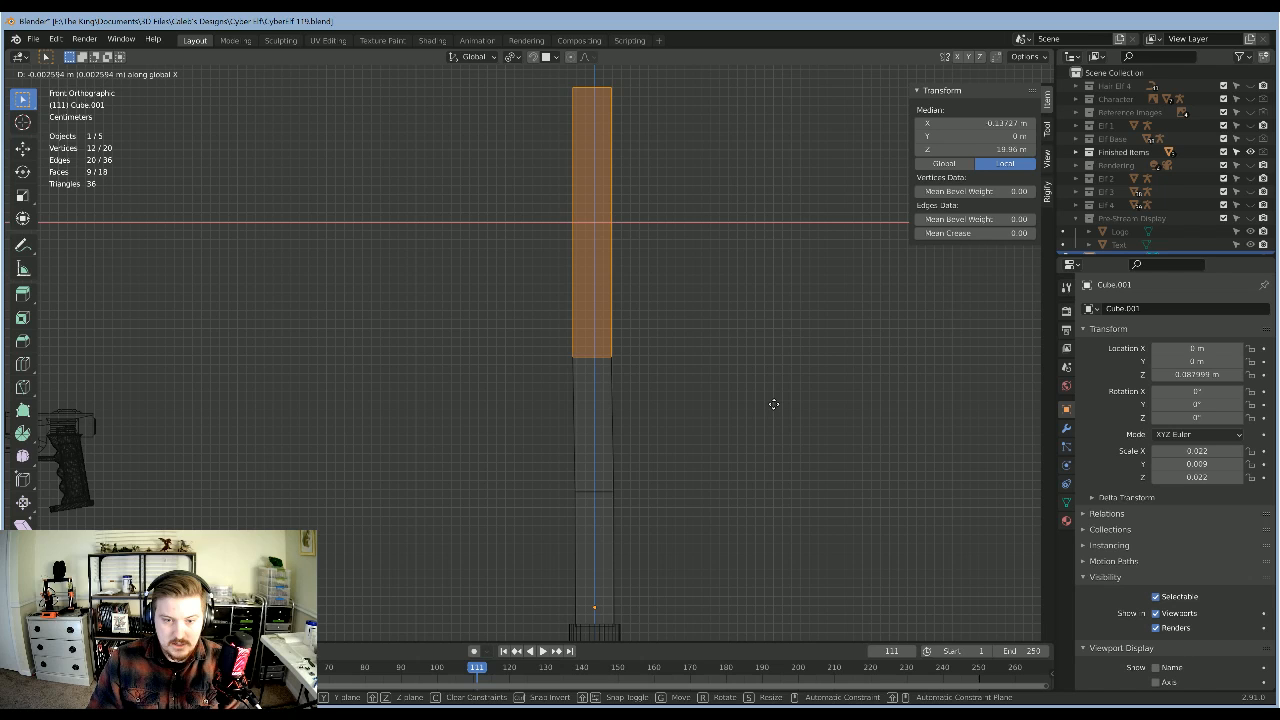
pyautogui.click(732, 354)
# Step: Select the topmost blade segment and move it about 0.007 m toward negative X
pyautogui.click(694, 300)
pyautogui.moveTo(549, 76); pyautogui.dragTo(686, 252)
pyautogui.press('g')
pyautogui.press('x')
pyautogui.press('x')
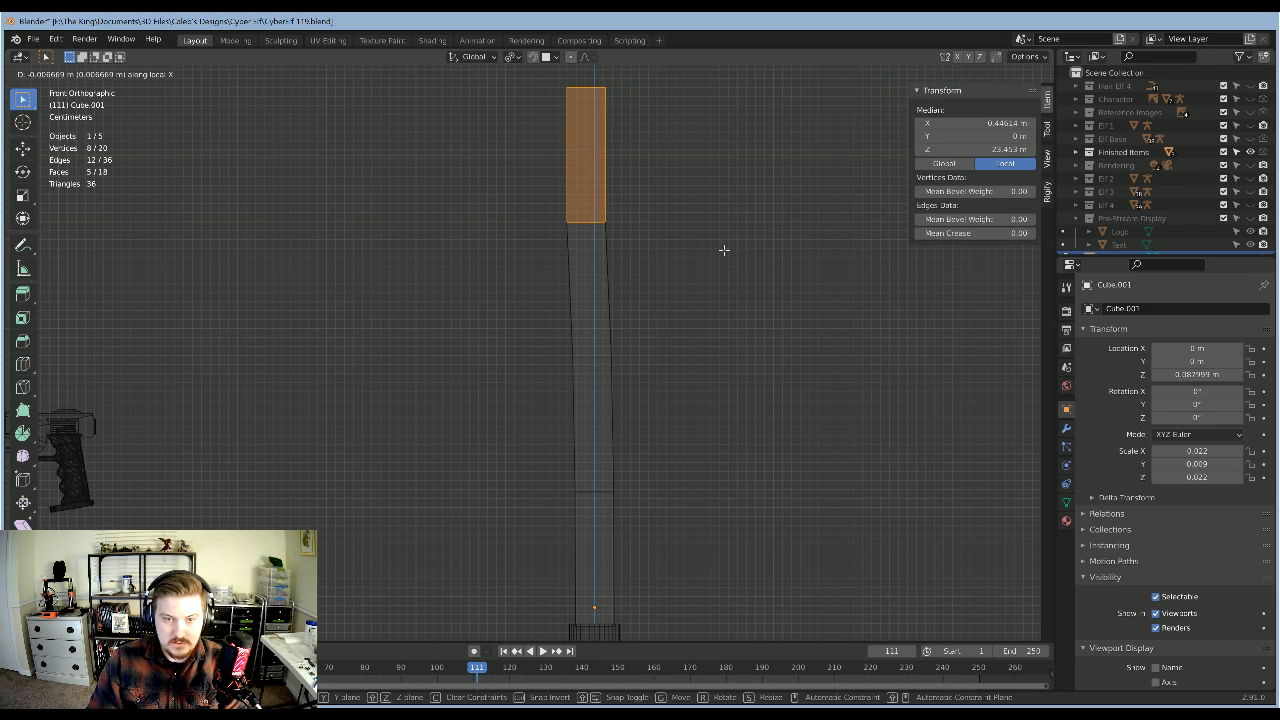
pyautogui.click(723, 249)
# Step: Select only the blade's top end and move it about 0.013 m toward negative X to continue the curve
pyautogui.press('a')
pyautogui.press('a')
pyautogui.moveTo(556, 82); pyautogui.dragTo(642, 132)
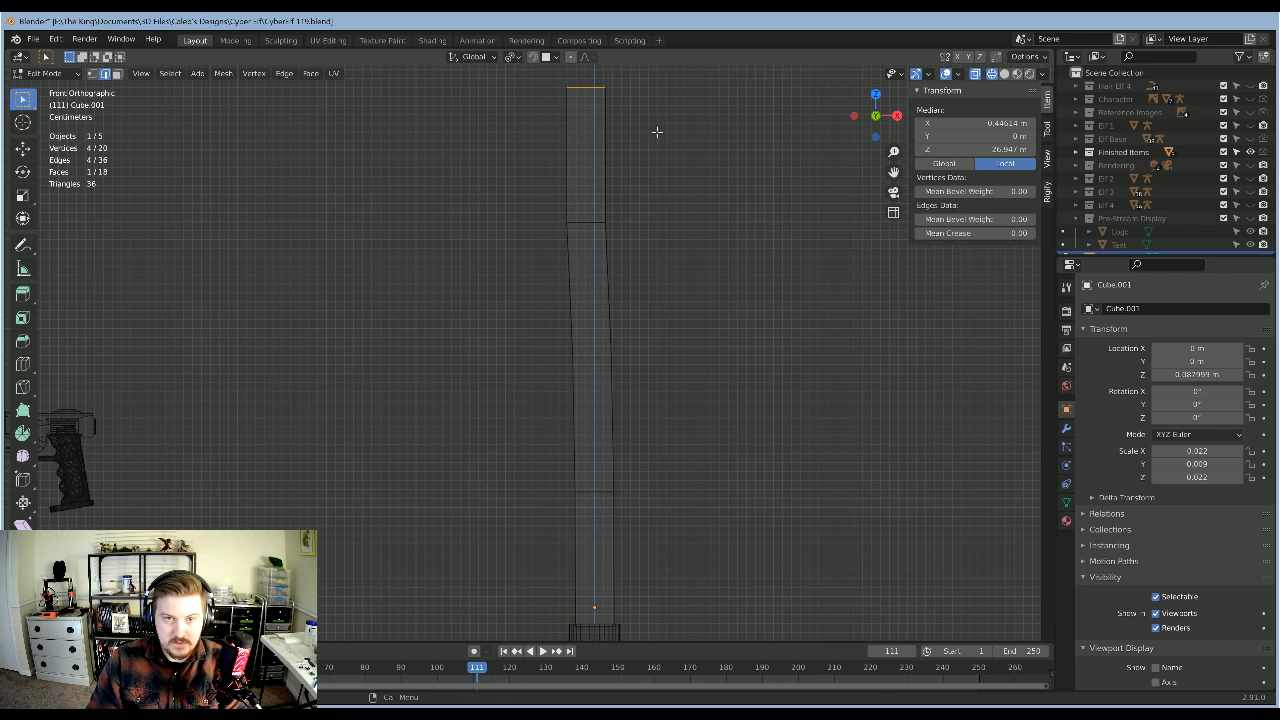
pyautogui.press('g')
pyautogui.press('x')
pyautogui.press('x')
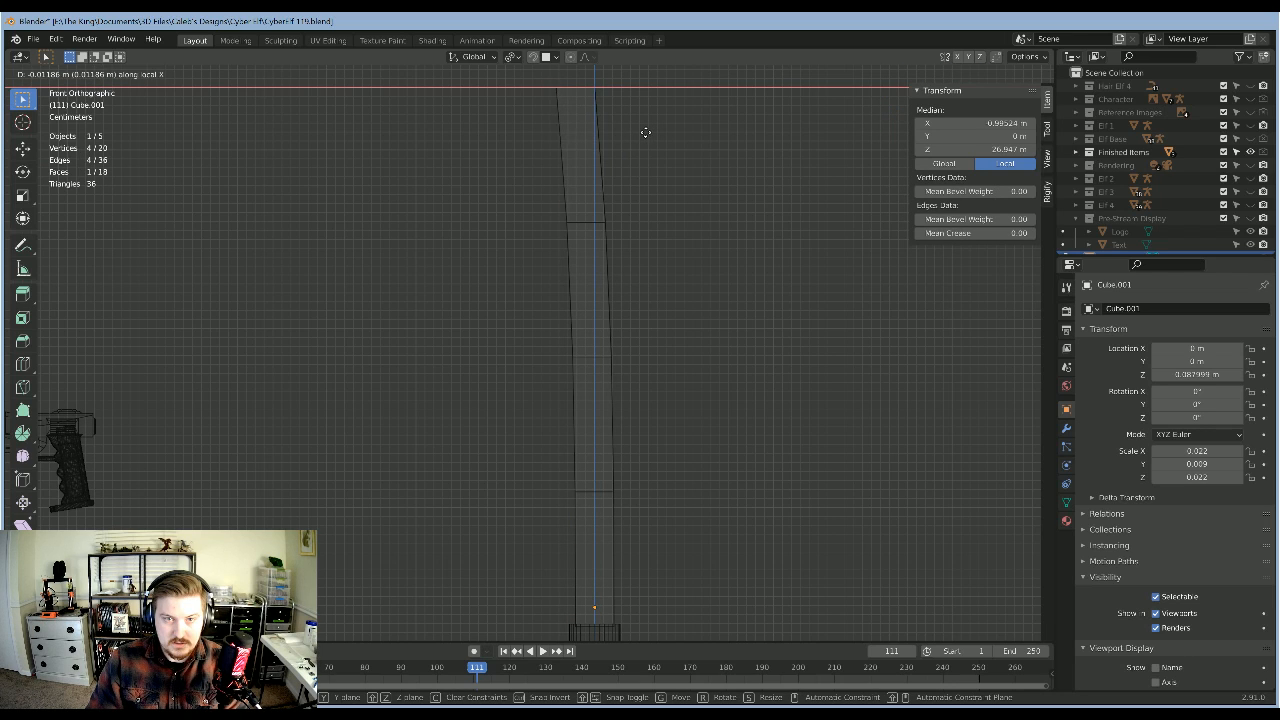
pyautogui.click(646, 132)
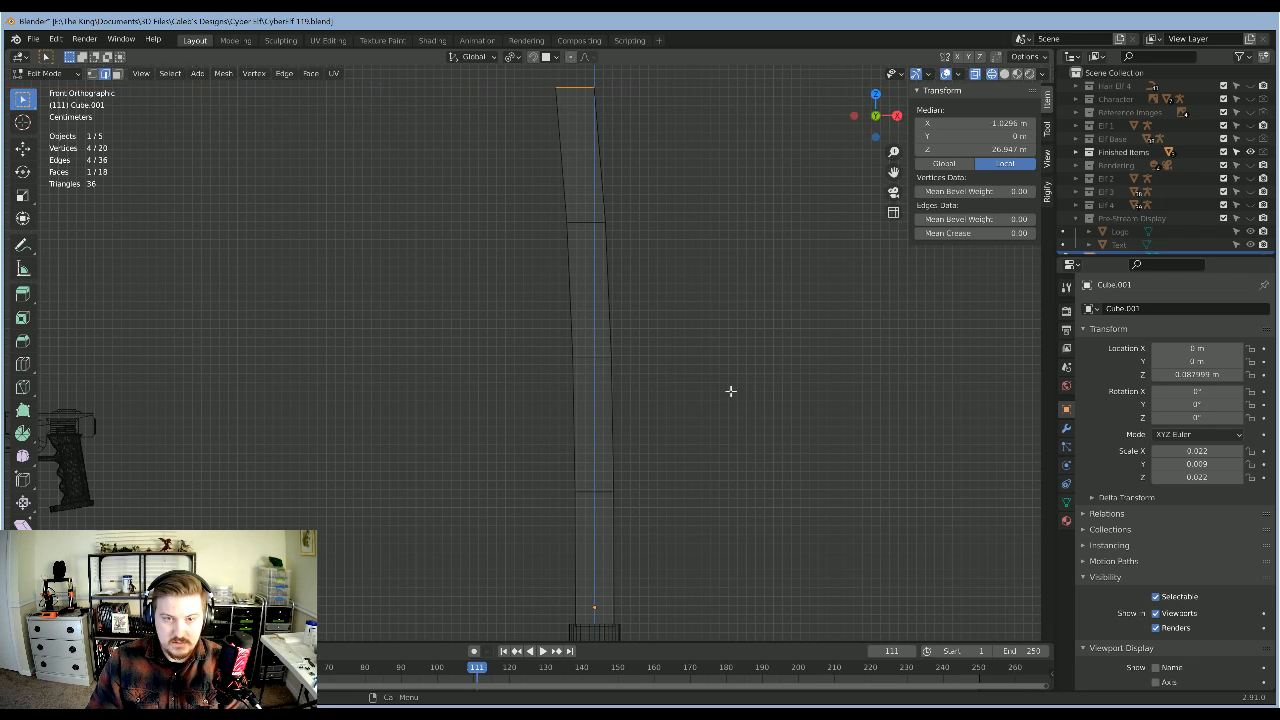
# Step: Examine the curve of the whole blade in the front view, from near and far
pyautogui.scroll(-3, 732, 430)
pyautogui.moveTo(717, 450)
pyautogui.mouseDown(button='middle')
pyautogui.moveTo(720, 363)
pyautogui.moveTo(723, 446)
pyautogui.mouseUp(button='middle')
pyautogui.press('KP_1')
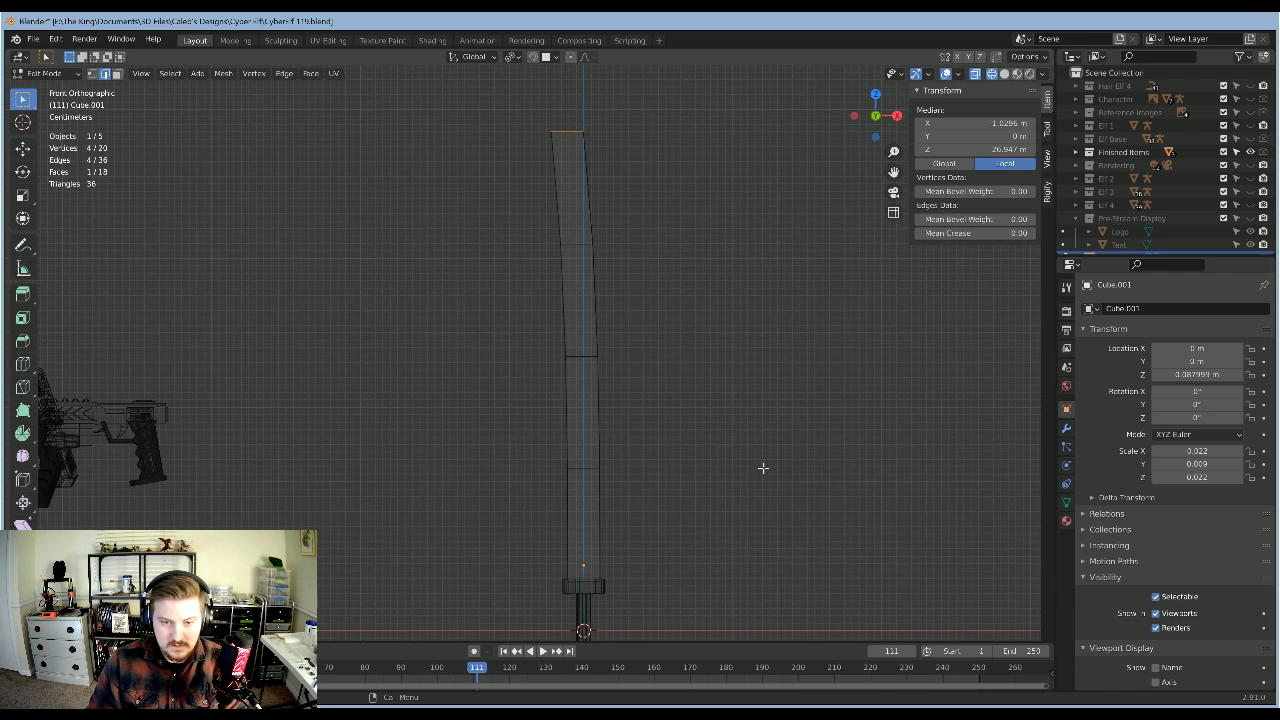
pyautogui.scroll(2, 717, 509)
pyautogui.scroll(-1, 696, 368)
pyautogui.scroll(-4, 696, 368)
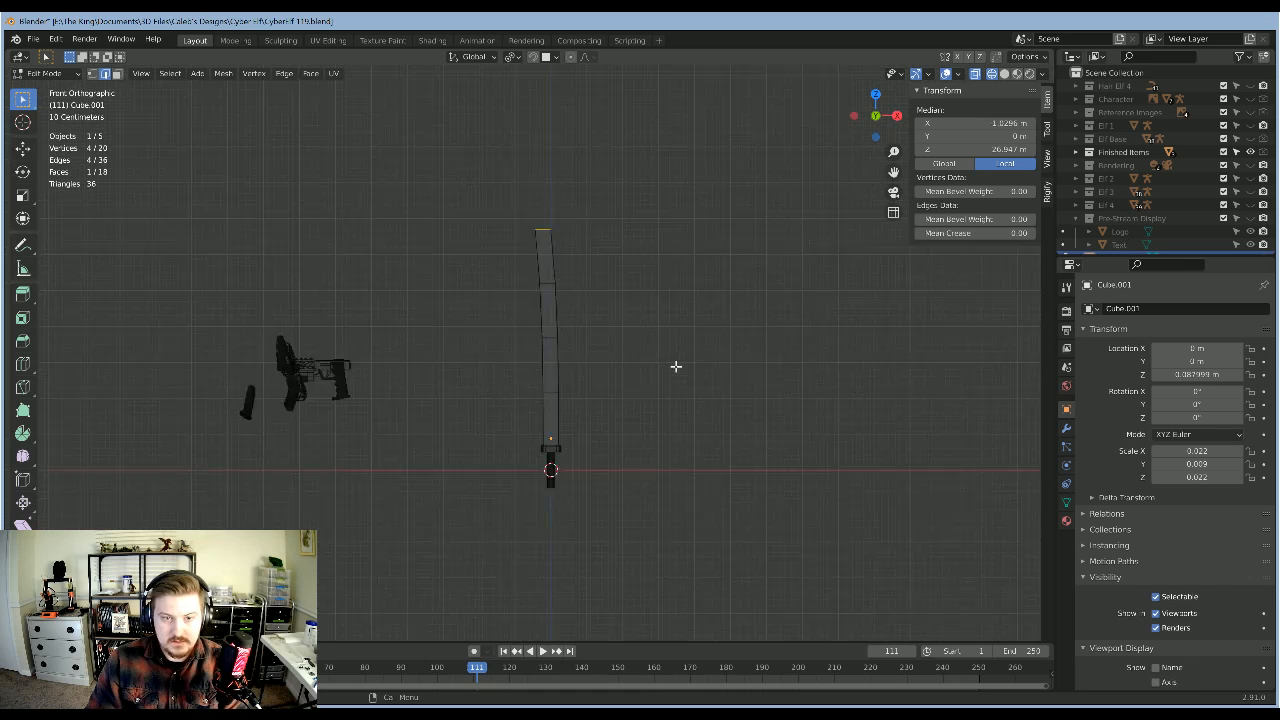
pyautogui.scroll(3, 669, 346)
pyautogui.scroll(2, 652, 267)
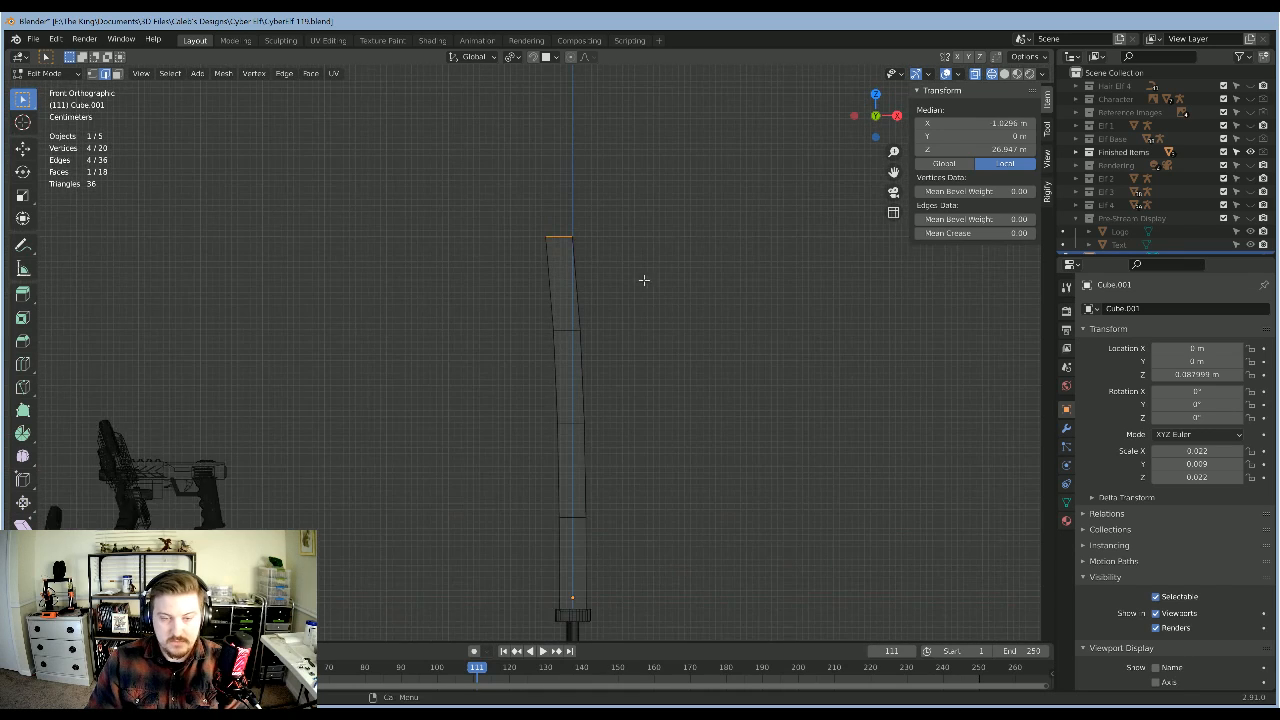
pyautogui.scroll(-2, 643, 300)
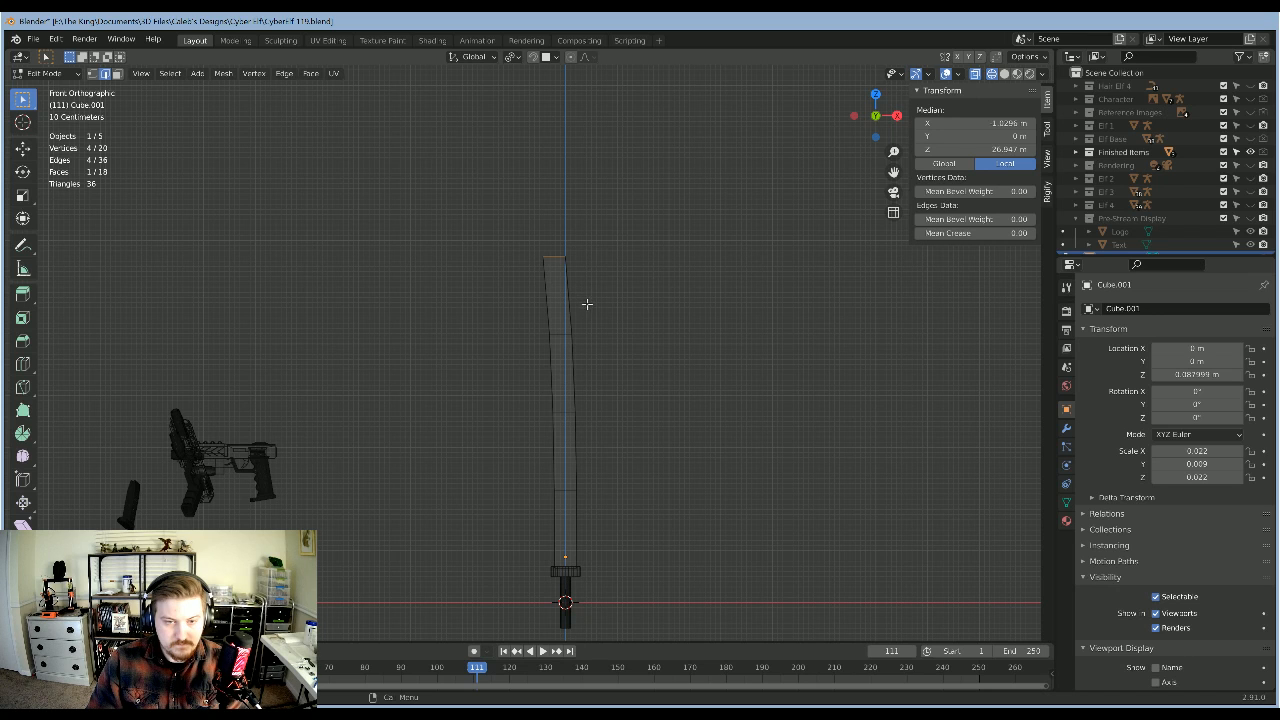
pyautogui.scroll(2, 617, 278)
pyautogui.scroll(-2, 600, 265)
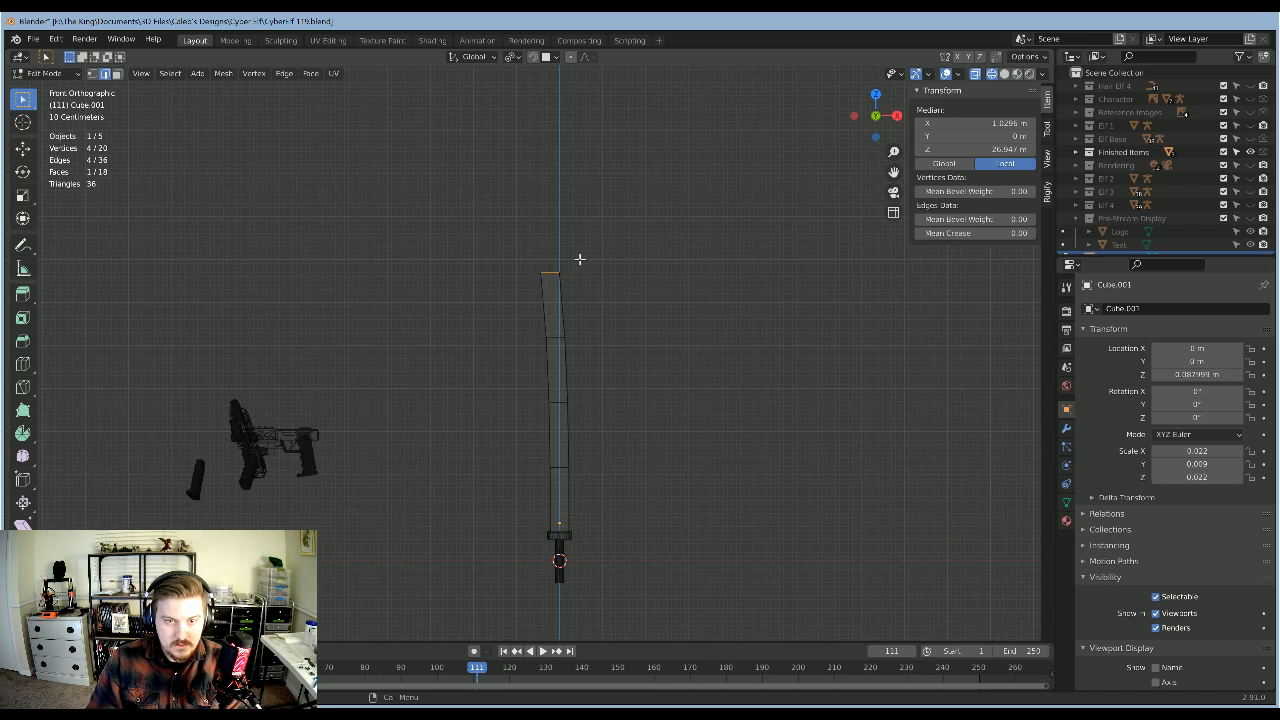
# Step: Move the blade's top end about 0.0075 m further toward negative X
pyautogui.scroll(2, 580, 260)
pyautogui.press('g')
pyautogui.press('x')
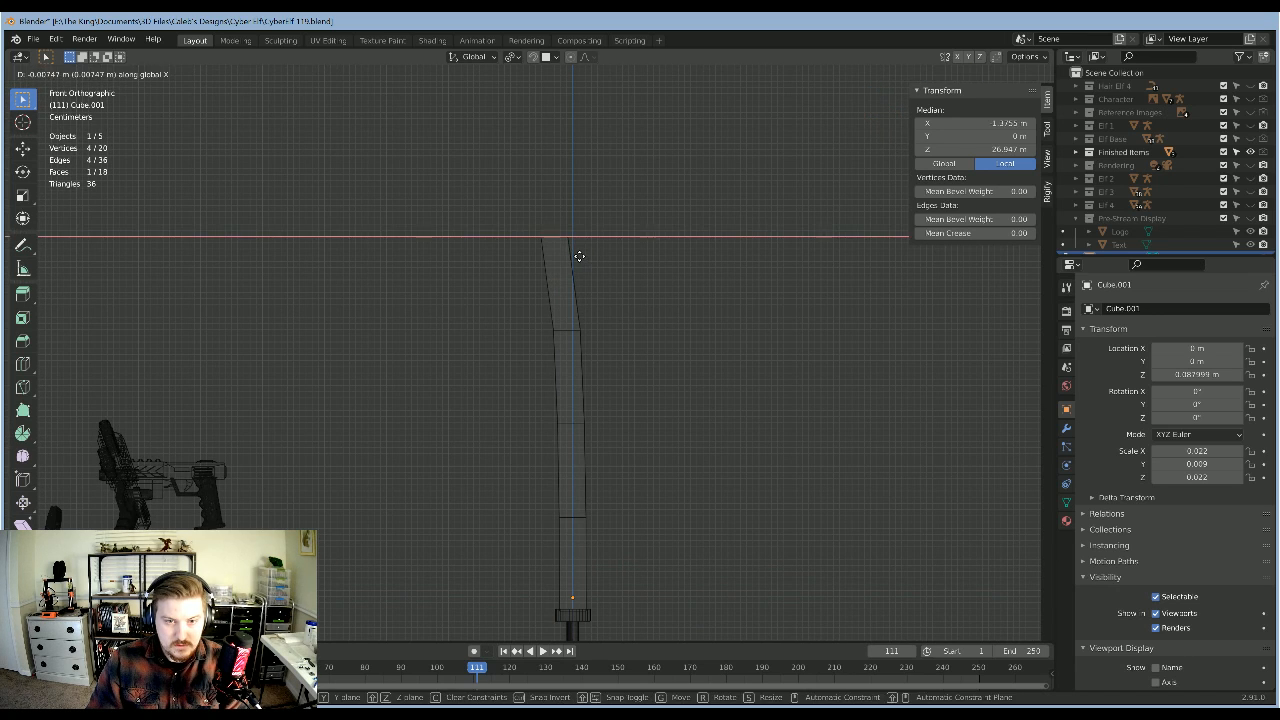
pyautogui.click(583, 300)
# Step: Select the loop cut nearest the blade's tip and nudge it along X to smooth the curve
pyautogui.click(597, 314)
pyautogui.moveTo(531, 315); pyautogui.dragTo(636, 327)
pyautogui.click(538, 314)
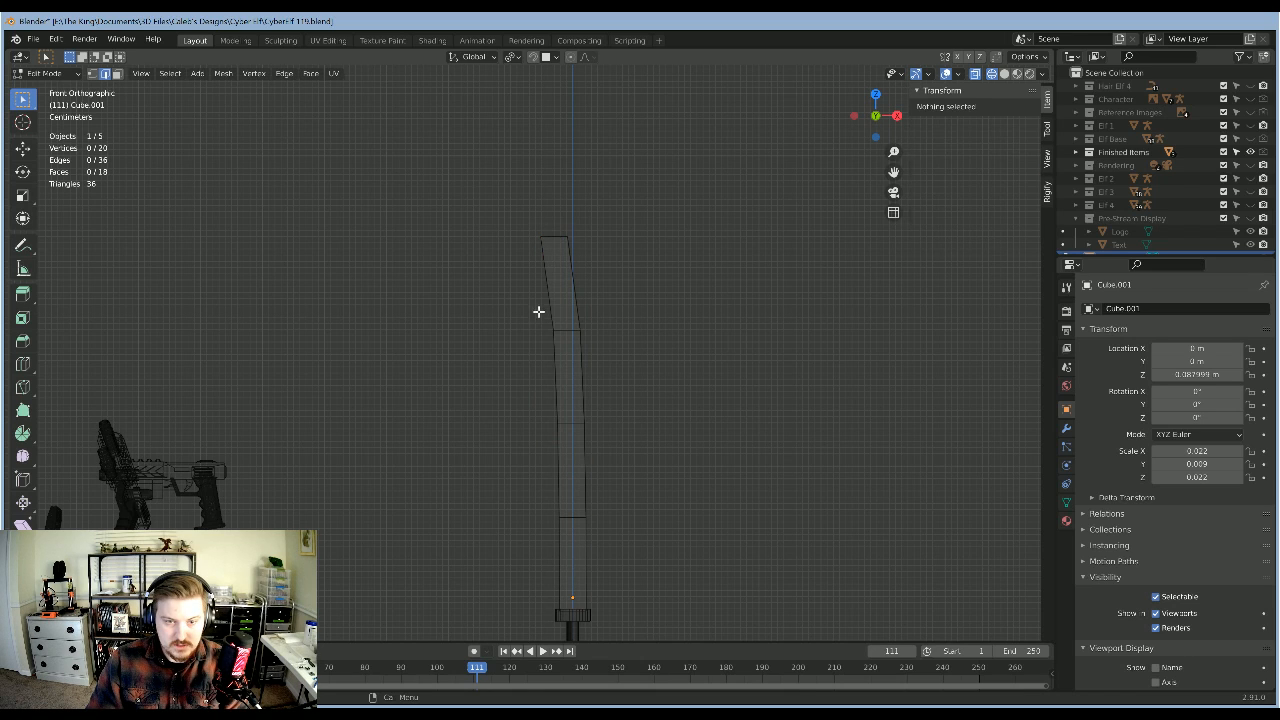
pyautogui.moveTo(536, 308); pyautogui.dragTo(631, 355)
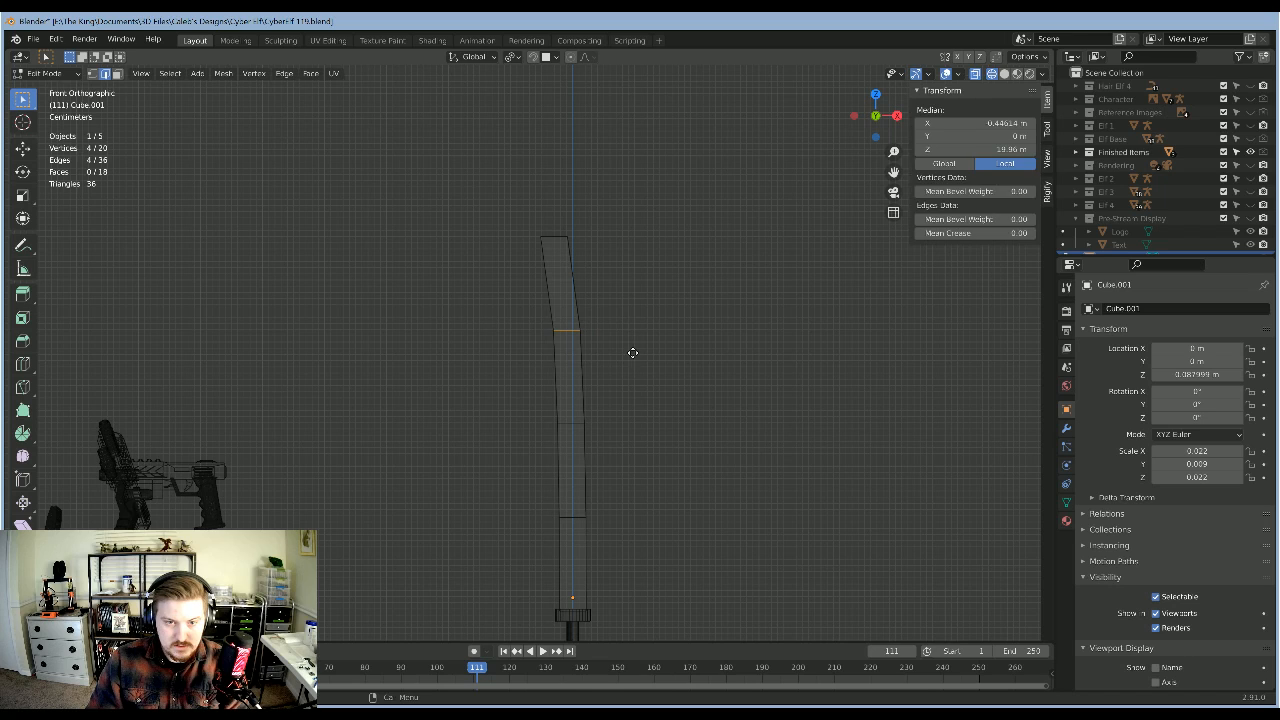
pyautogui.press('g')
pyautogui.press('x')
pyautogui.click(633, 351)
# Step: Nudge the blade's middle loop cut slightly along X, then clear the selection
pyautogui.hotkey('alt', 'a')
pyautogui.press('b')
pyautogui.moveTo(544, 407); pyautogui.dragTo(603, 441)
pyautogui.press('g')
pyautogui.press('x')
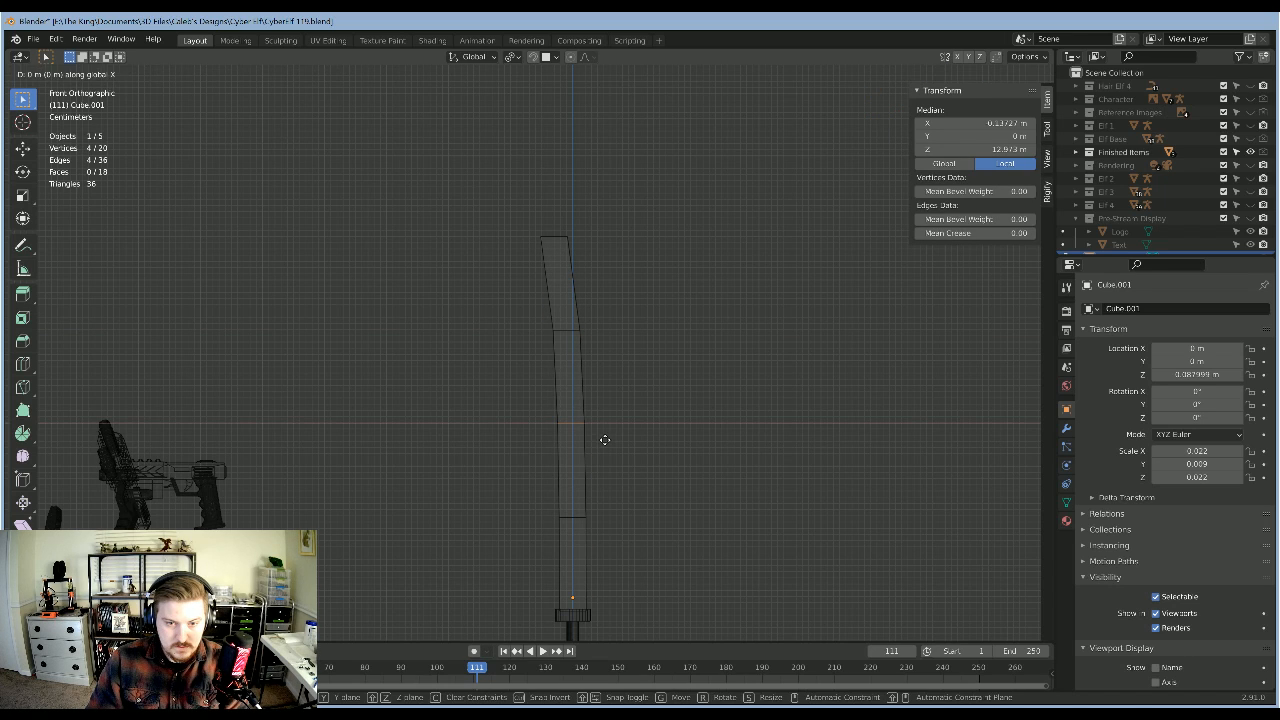
pyautogui.click(598, 442)
pyautogui.hotkey('alt', 'a')
# Step: Examine the curved blade from an angled perspective and in the front view
pyautogui.scroll(-3, 579, 425)
pyautogui.moveTo(579, 425); pyautogui.dragTo(629, 312, button='middle')
pyautogui.scroll(5, 651, 537)
pyautogui.moveTo(645, 430); pyautogui.dragTo(729, 449, button='middle')
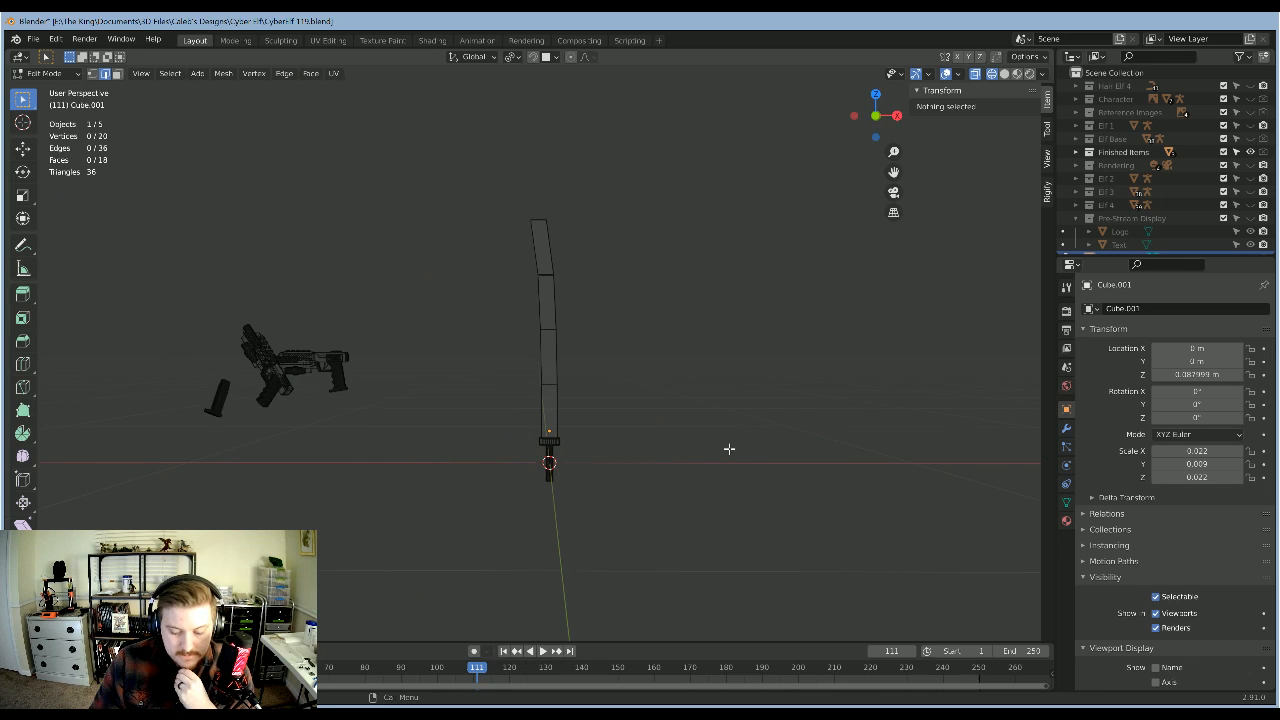
pyautogui.press('KP_1')
pyautogui.scroll(2, 729, 449)
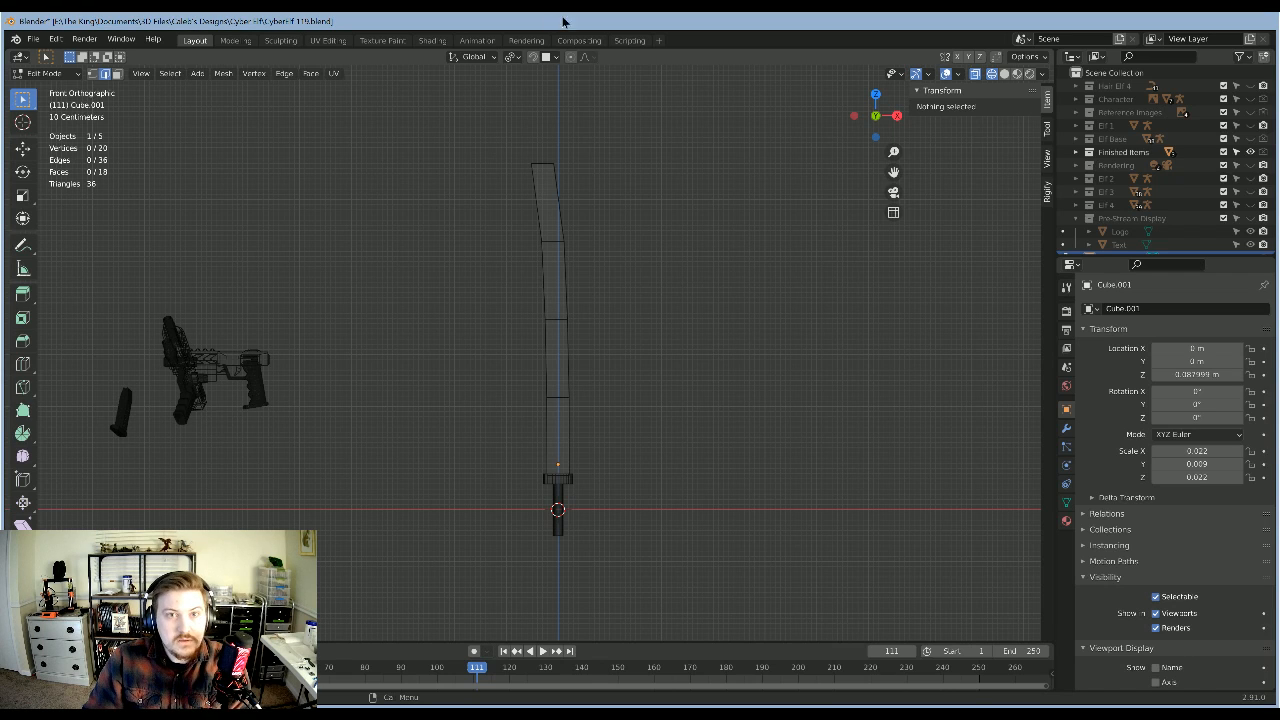
# Step: Return to Object Mode and add an image-type empty at the world origin
pyautogui.press('Tab')
pyautogui.click(755, 416)
pyautogui.hotkey('shift', 'a')
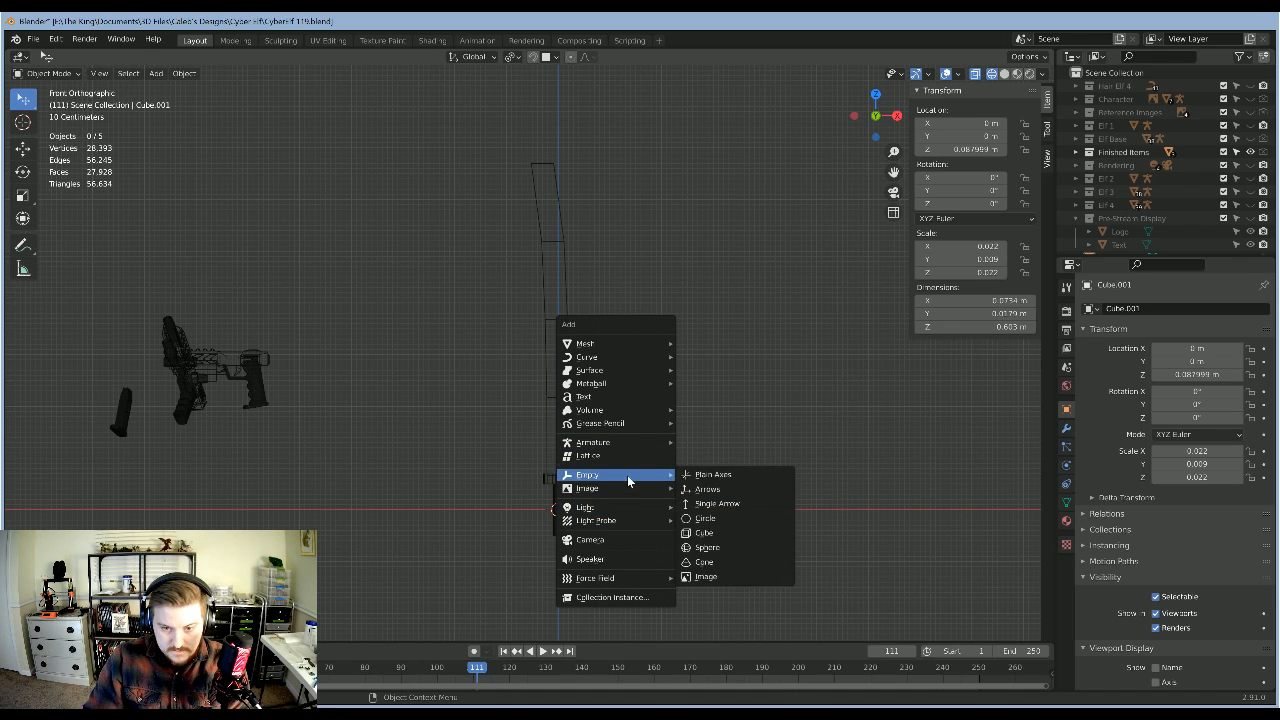
pyautogui.moveTo(624, 489)
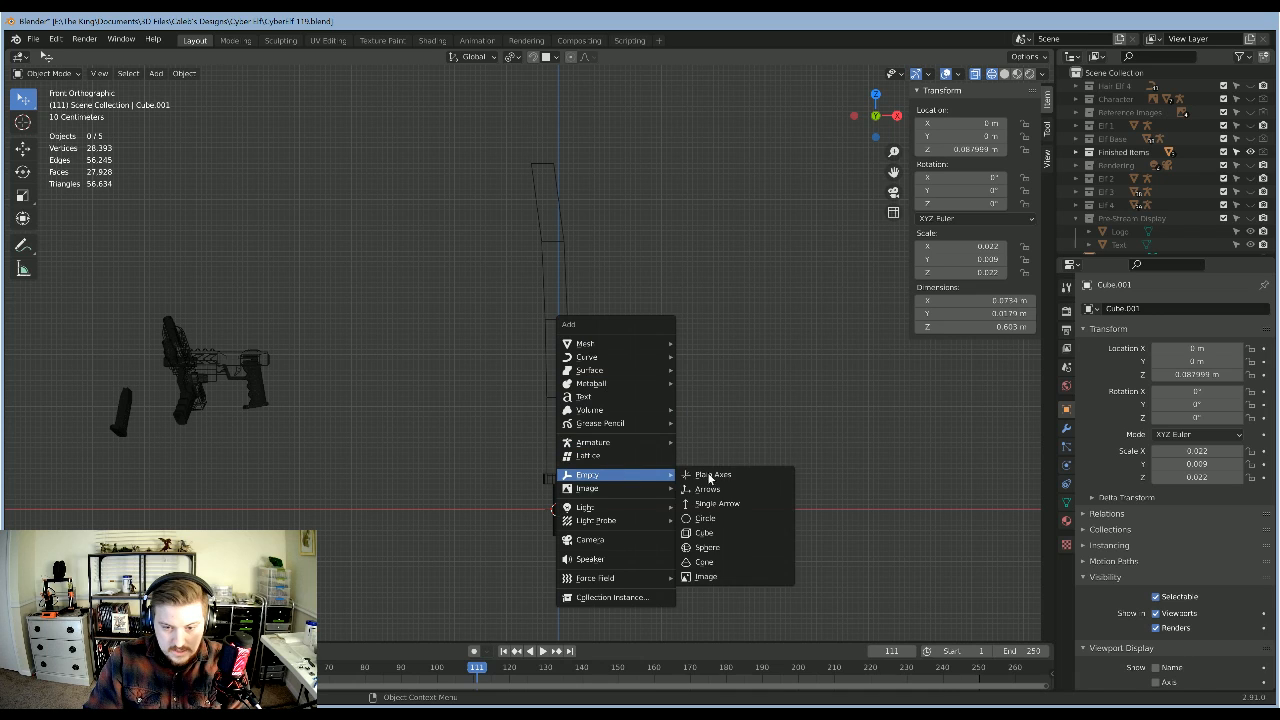
pyautogui.click(721, 575)
# Step: Load Katana_(common_shema).png as the picture of the new image empty
pyautogui.scroll(-2, 673, 410)
pyautogui.moveTo(673, 414); pyautogui.dragTo(769, 500, button='middle')
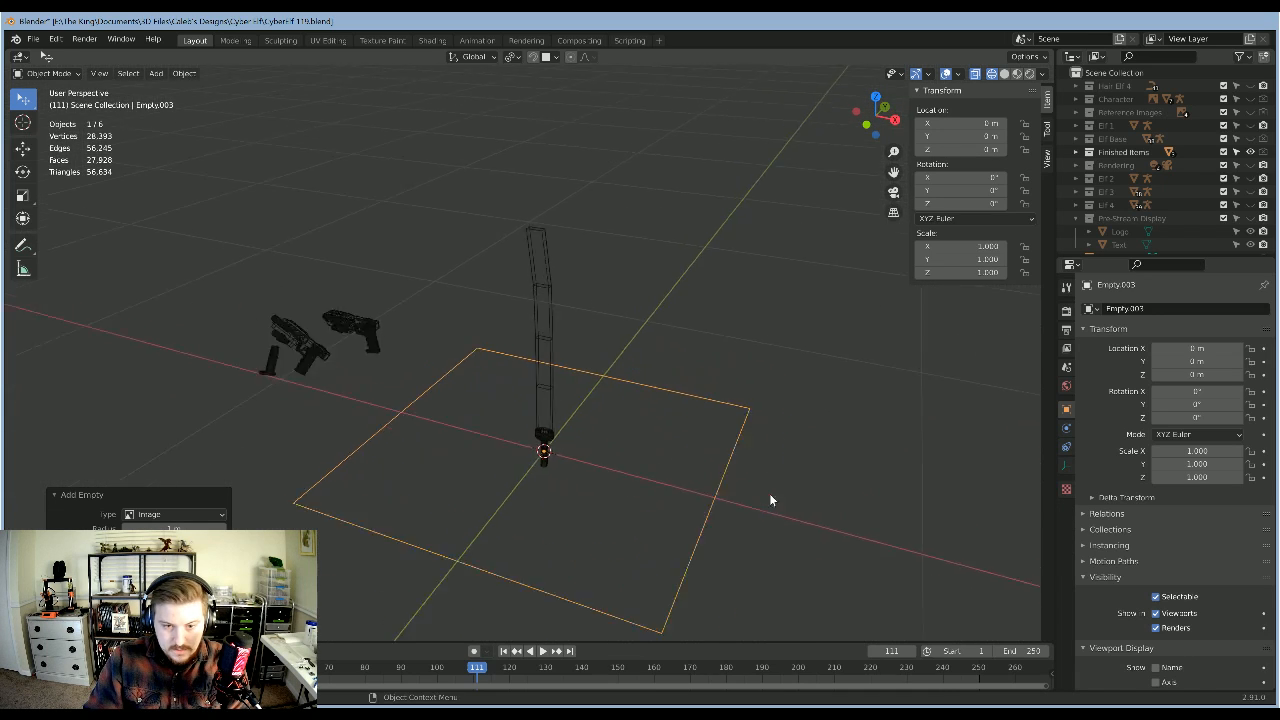
pyautogui.click(1066, 466)
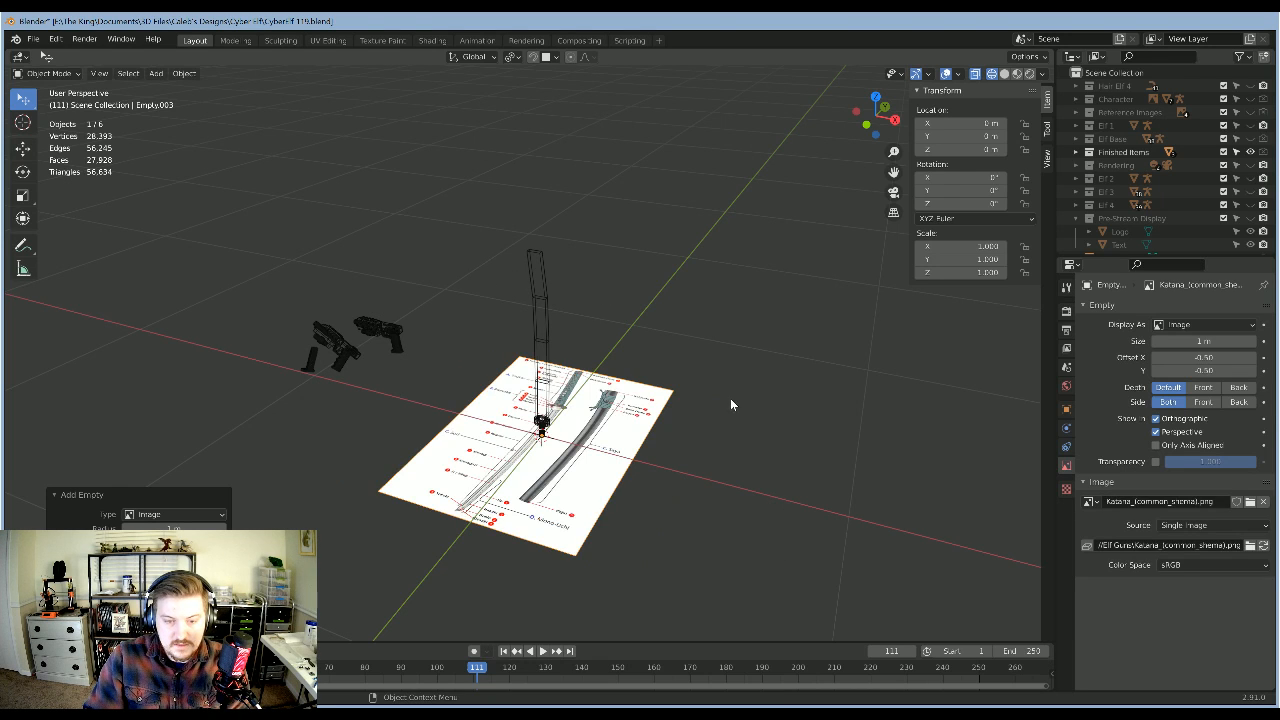
# Step: Rotate the katana reference image 90° around X so that it stands upright in the front view
pyautogui.moveTo(730, 399); pyautogui.dragTo(759, 474, button='middle')
pyautogui.press('KP_3')
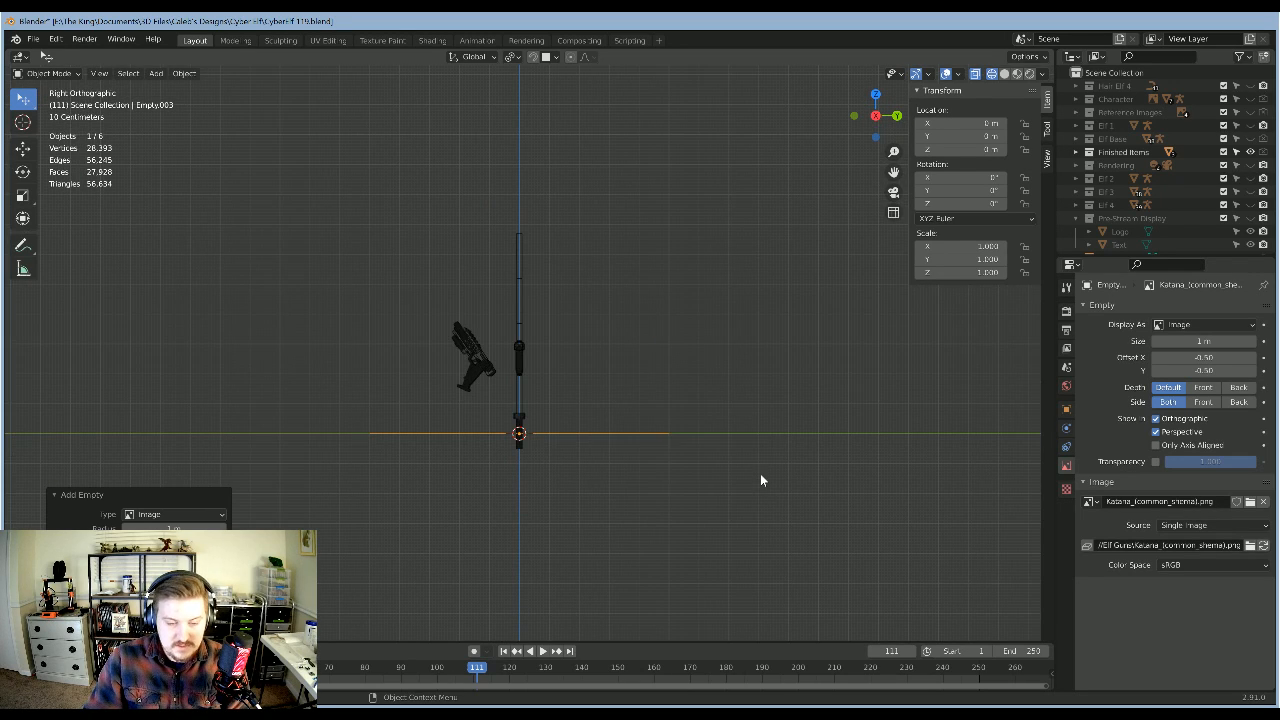
pyautogui.write('rx90')
pyautogui.press('Return')
pyautogui.press('KP_1')
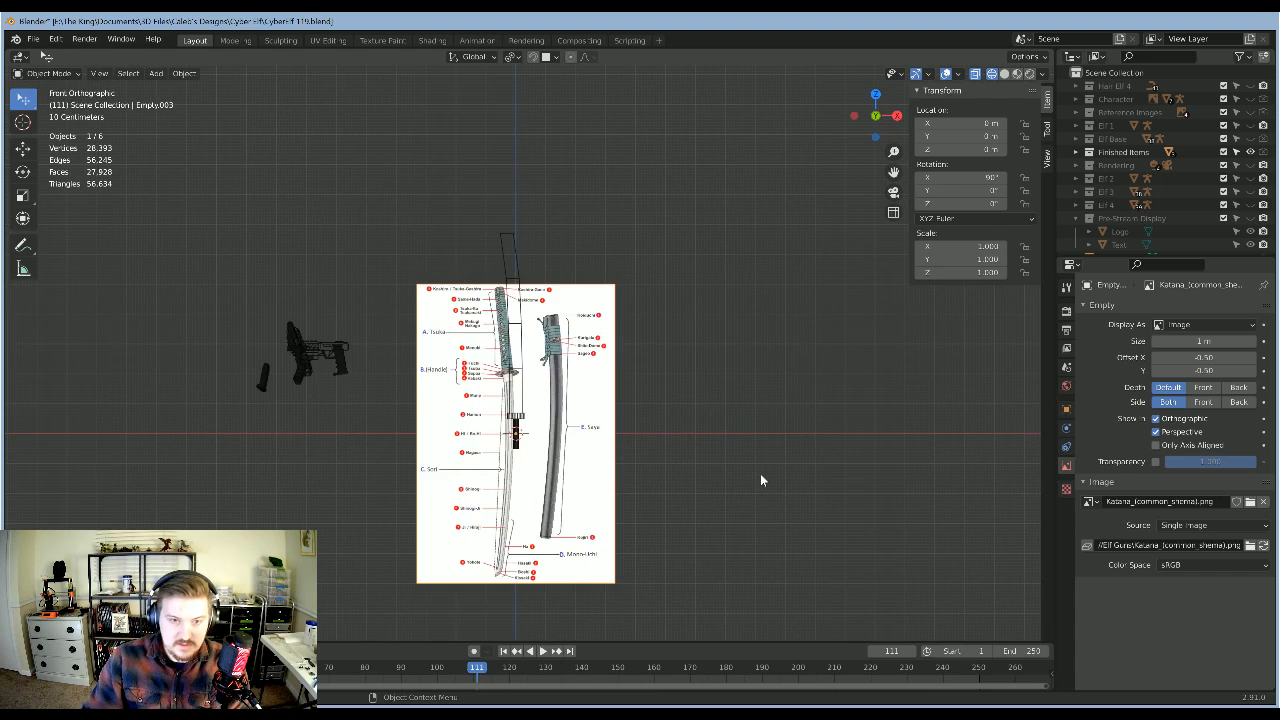
# Step: Rotate the reference image 180° around Y so that the pictured sword's blade points upward
pyautogui.scroll(3, 735, 486)
pyautogui.keyDown('shift'); pyautogui.moveTo(688, 482); pyautogui.dragTo(756, 380, button='middle'); pyautogui.keyUp('shift')
pyautogui.scroll(-3, 708, 328)
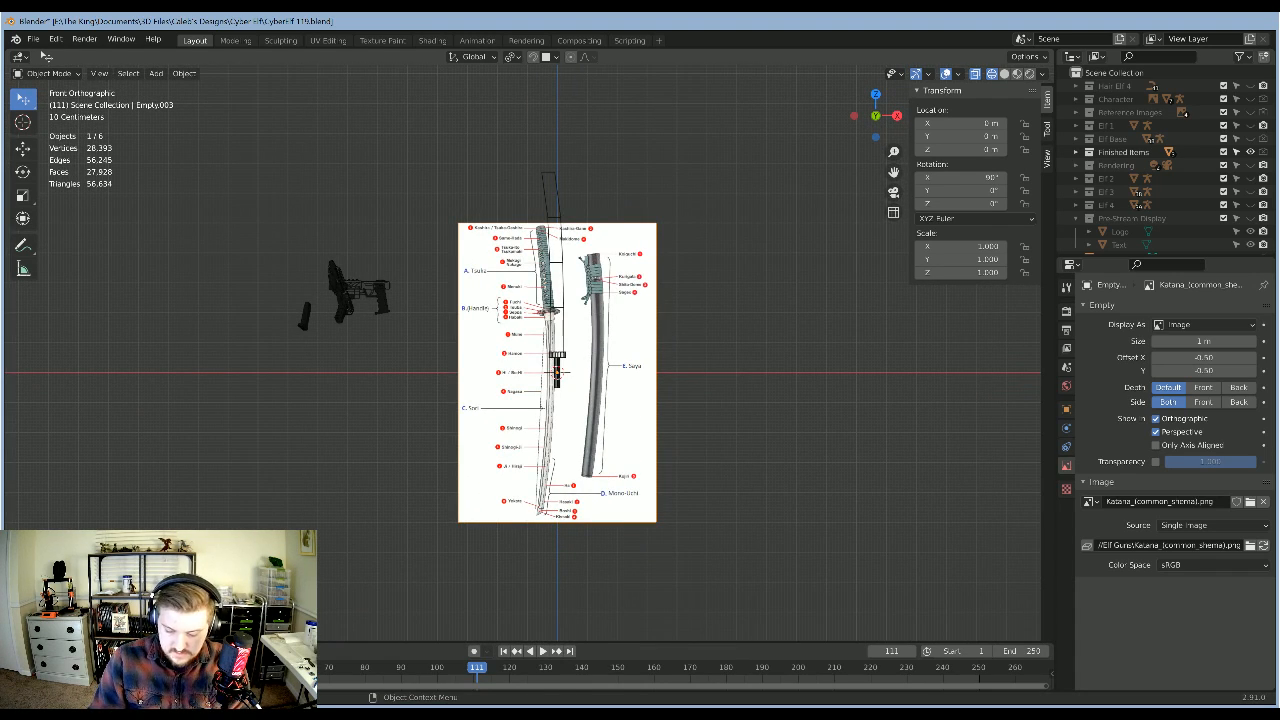
pyautogui.write('ry180')
pyautogui.press('Return')
pyautogui.scroll(3, 607, 361)
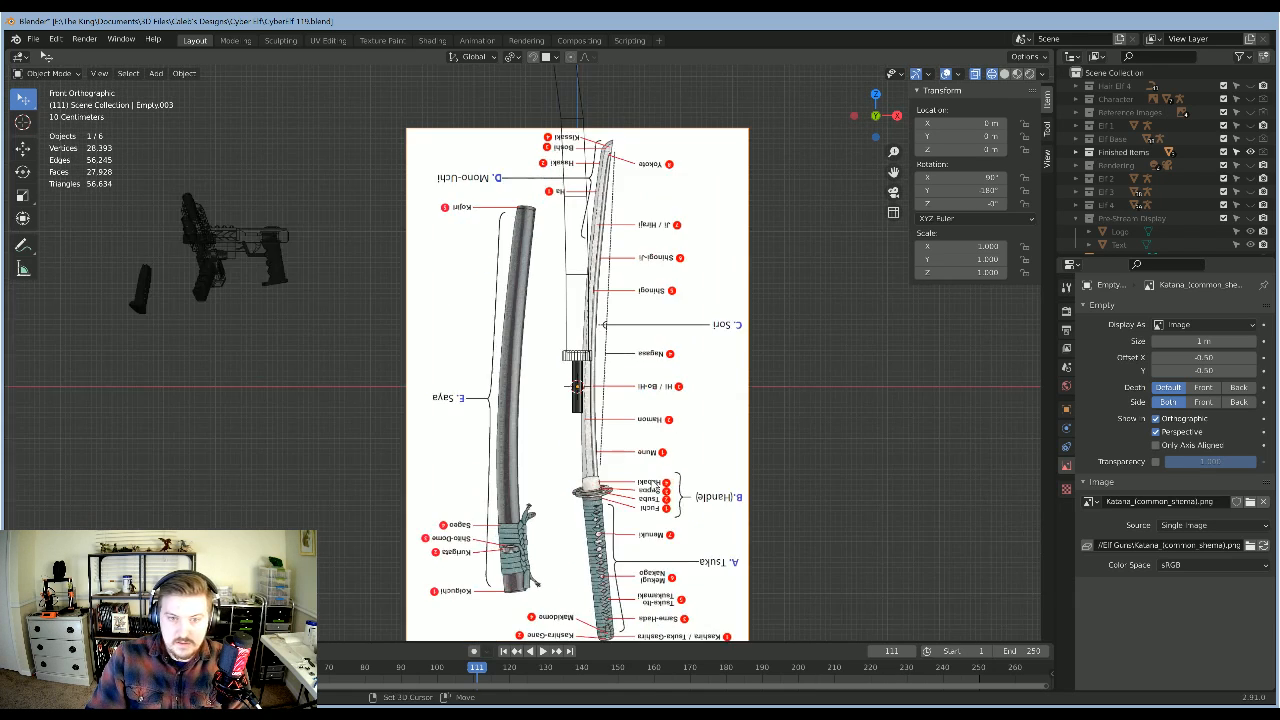
# Step: Mirror the reference image along the global X axis so that its blade curves the same way as the model
pyautogui.rightClick(630, 360)
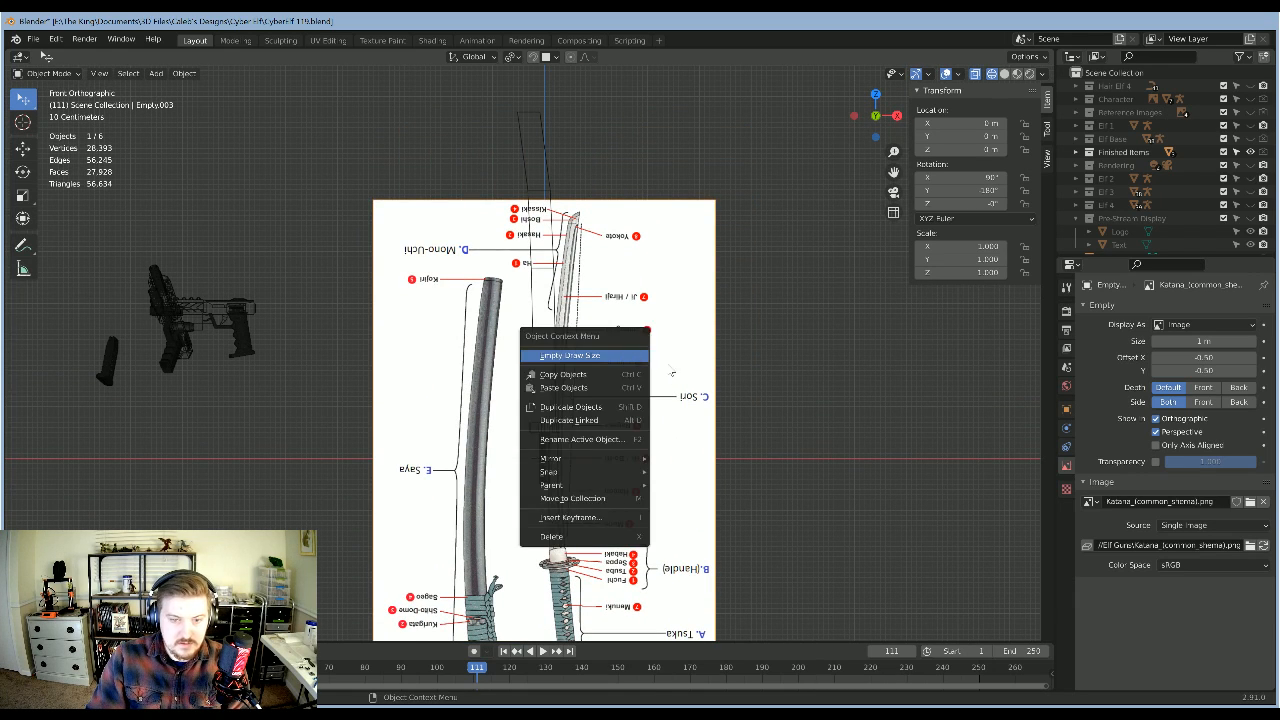
pyautogui.rightClick(605, 390)
pyautogui.moveTo(582, 497)
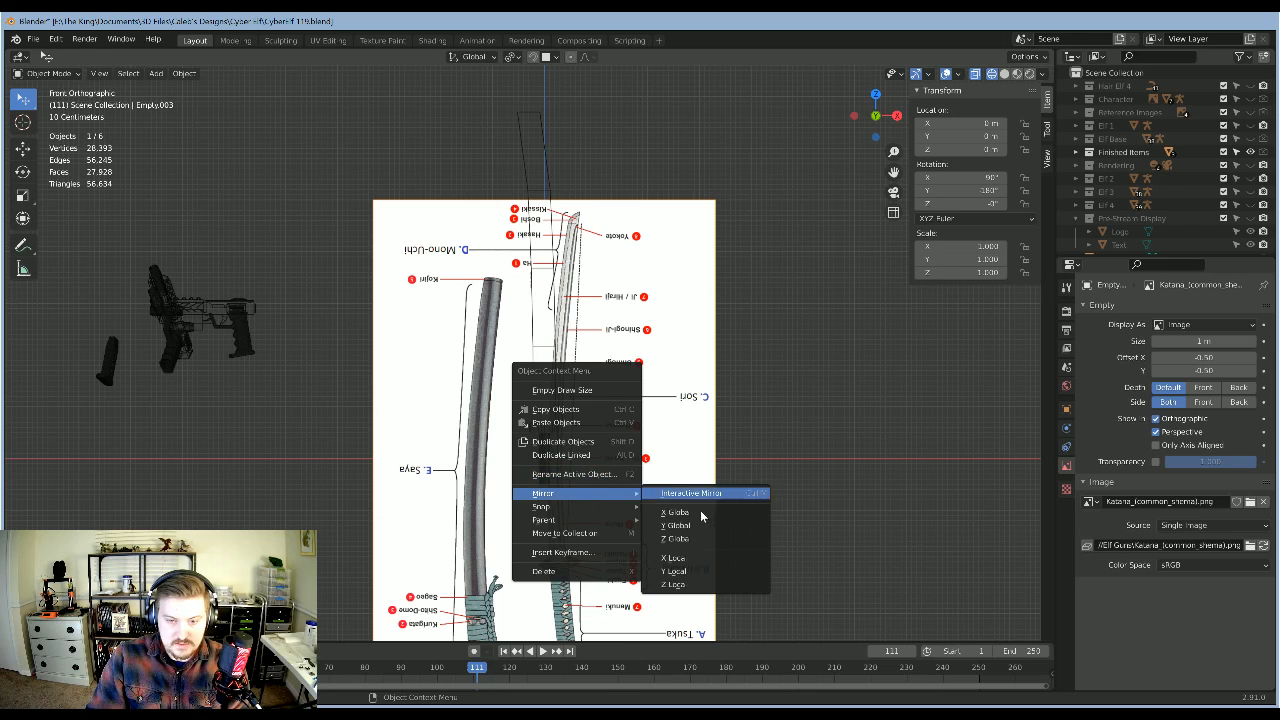
pyautogui.click(676, 512)
pyautogui.scroll(-3, 765, 445)
pyautogui.scroll(3, 713, 446)
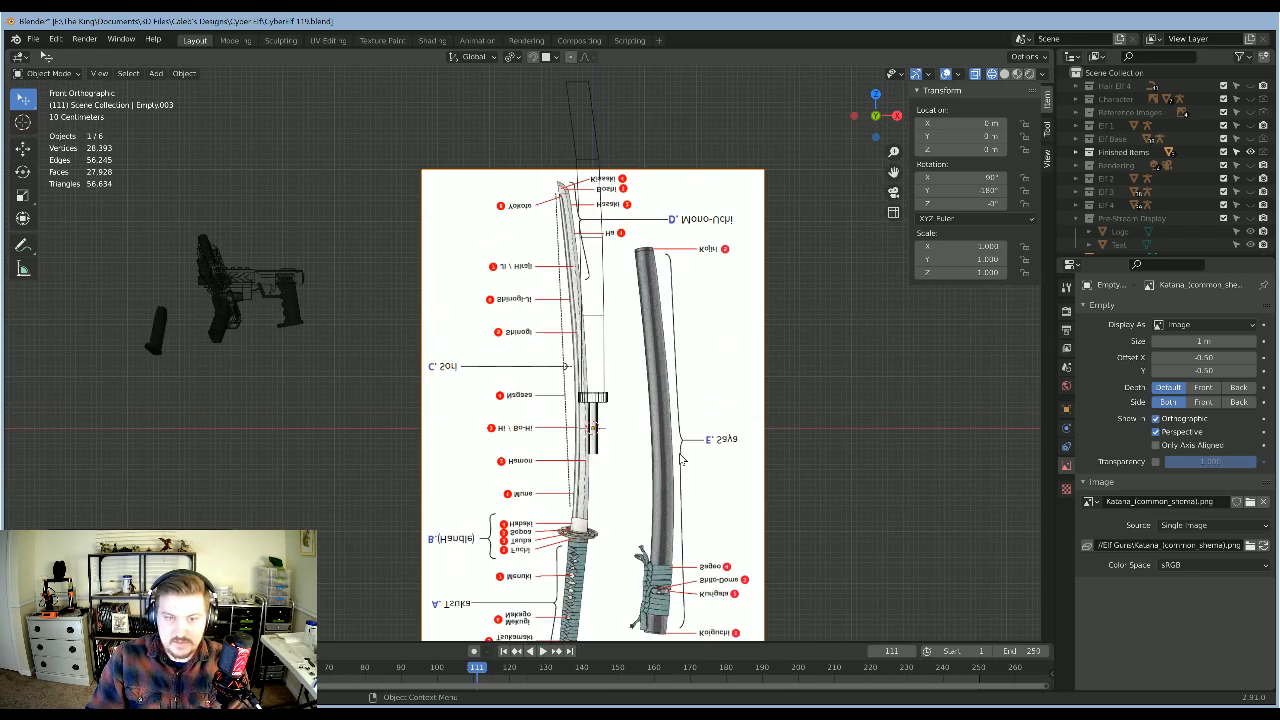
# Step: Move the reference image to about X 0.026 m and Z 0.264 m, matching its hand guard with the model's collar
pyautogui.press('g')
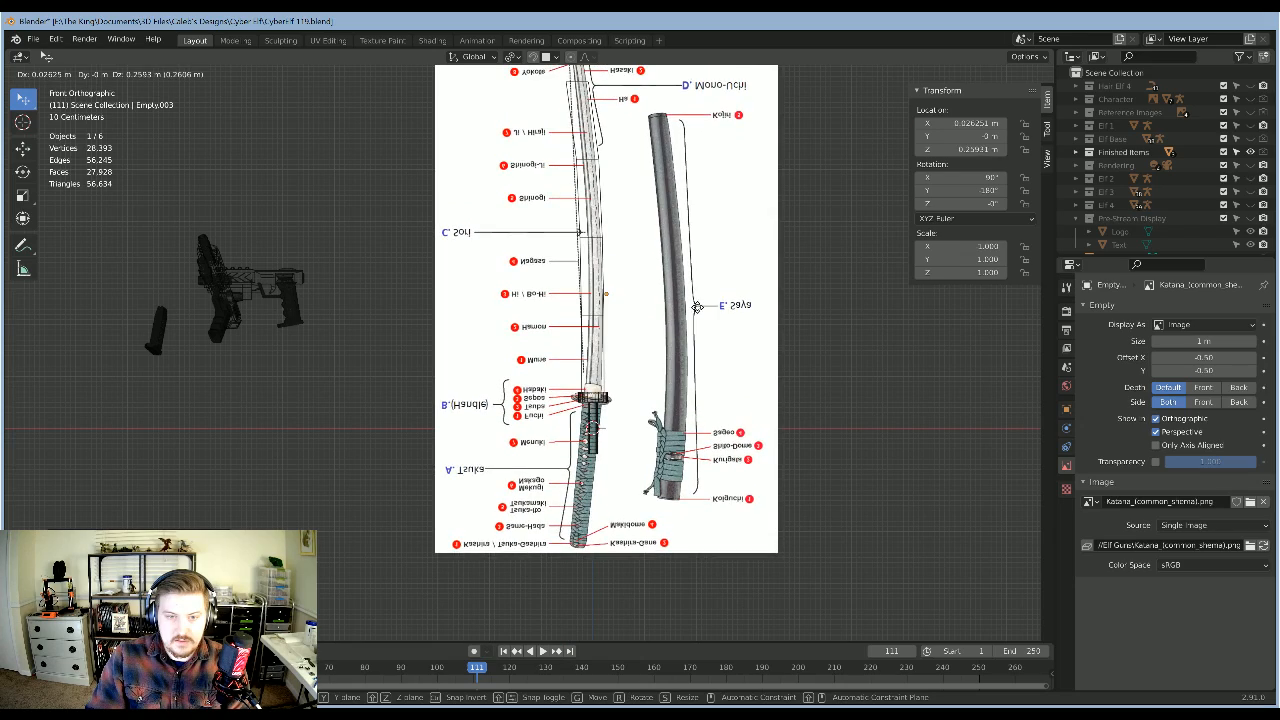
pyautogui.click(696, 308)
pyautogui.keyDown('shift'); pyautogui.moveTo(770, 343); pyautogui.dragTo(745, 425, button='middle'); pyautogui.keyUp('shift')
pyautogui.scroll(1, 736, 402)
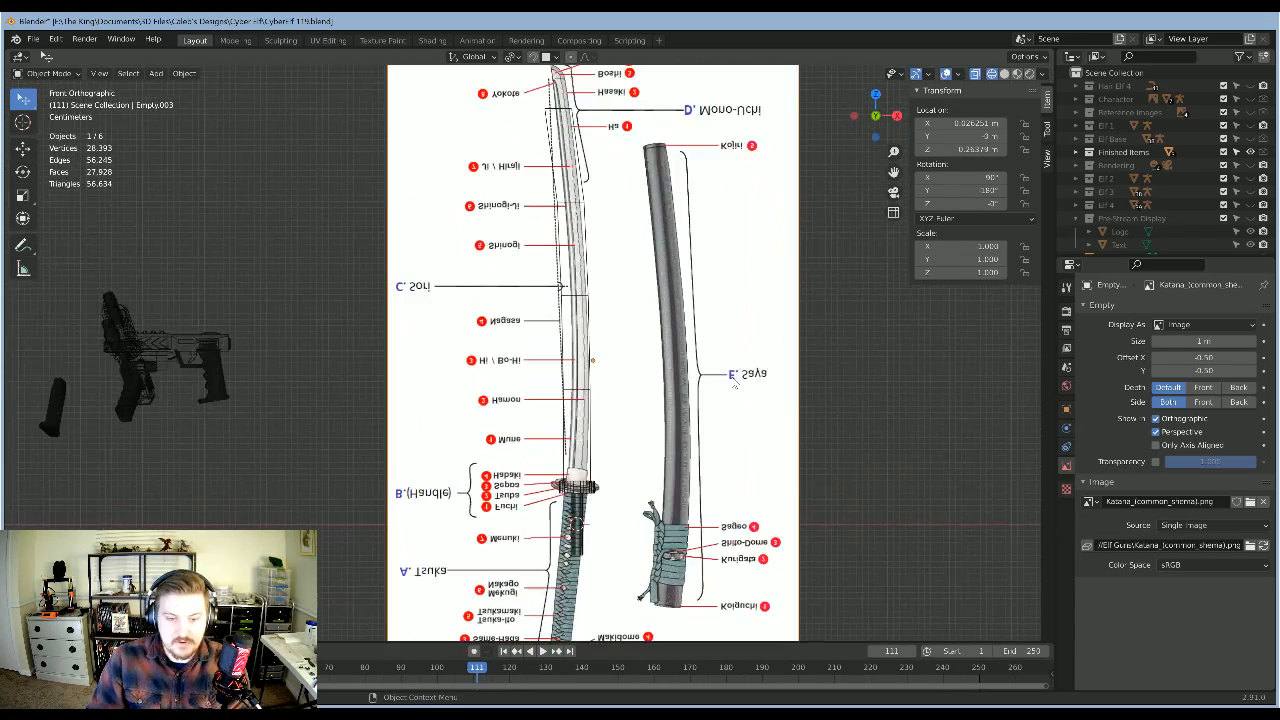
pyautogui.scroll(-1, 717, 384)
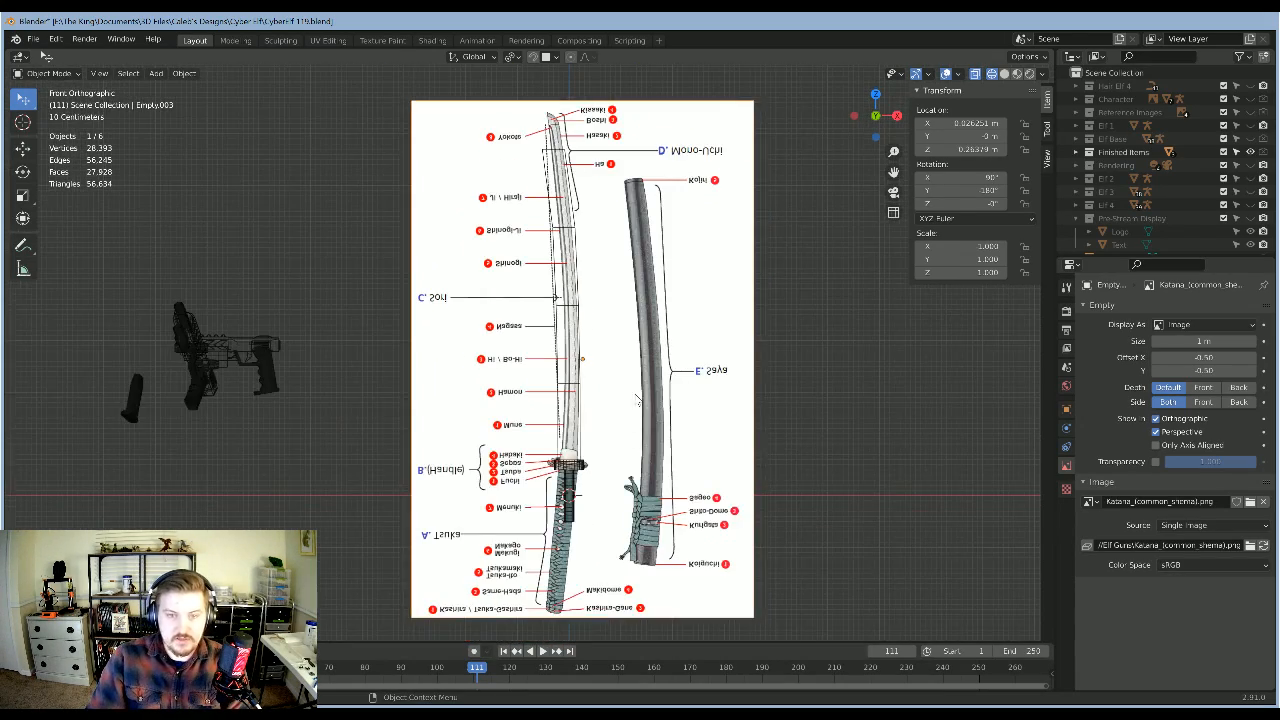
pyautogui.scroll(1, 597, 225)
pyautogui.scroll(-2, 577, 279)
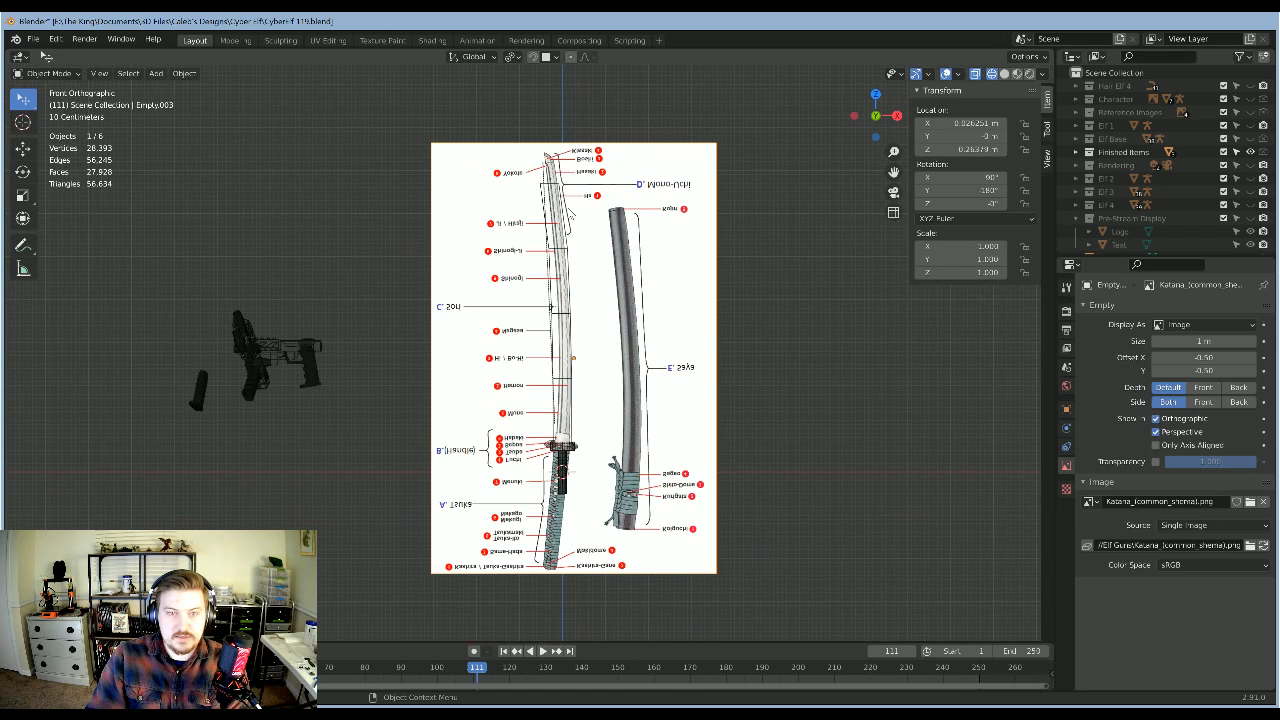
# Step: Delete the existing blade mesh that overlaps the katana reference image
pyautogui.click(568, 258)
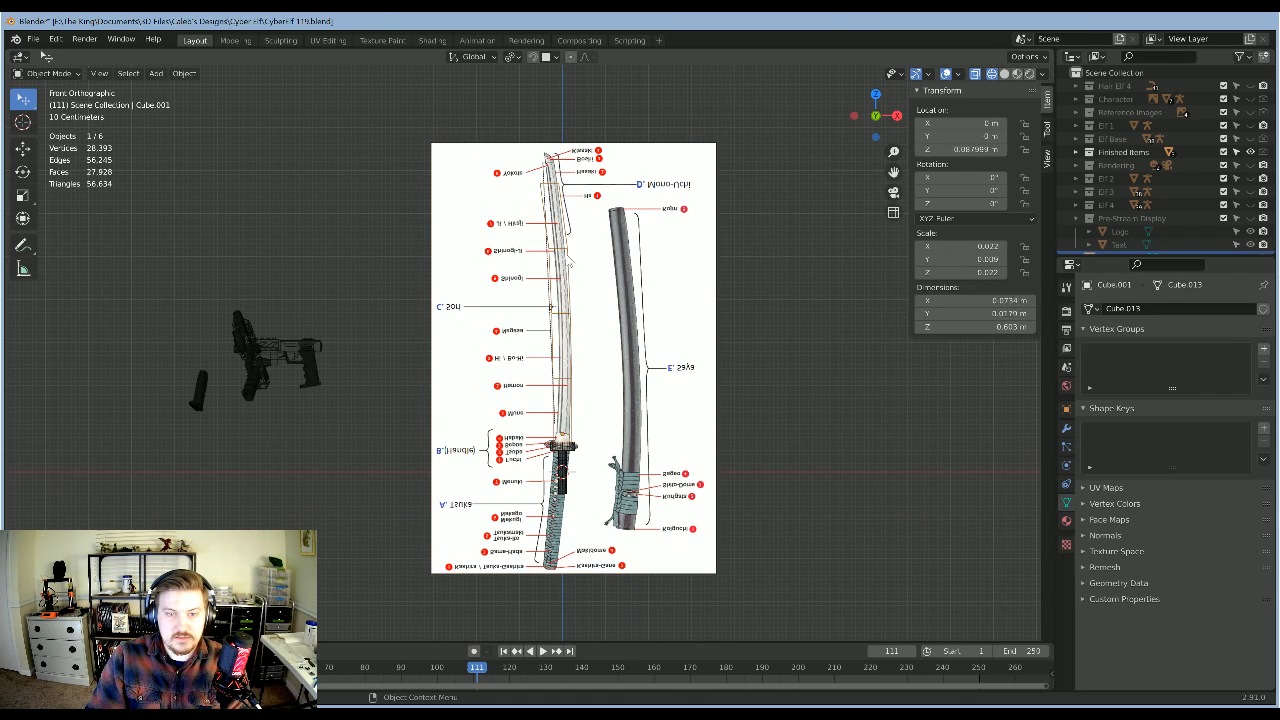
pyautogui.scroll(2, 665, 393)
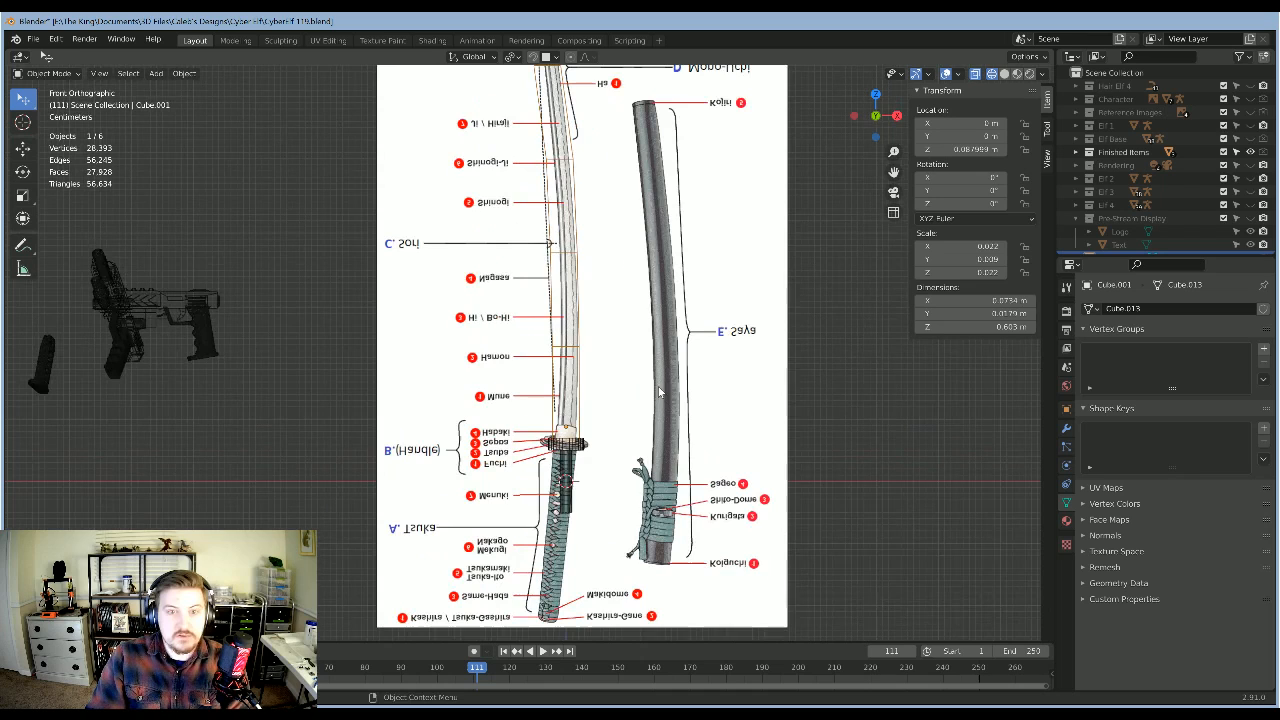
pyautogui.press('x')
pyautogui.click(609, 371)
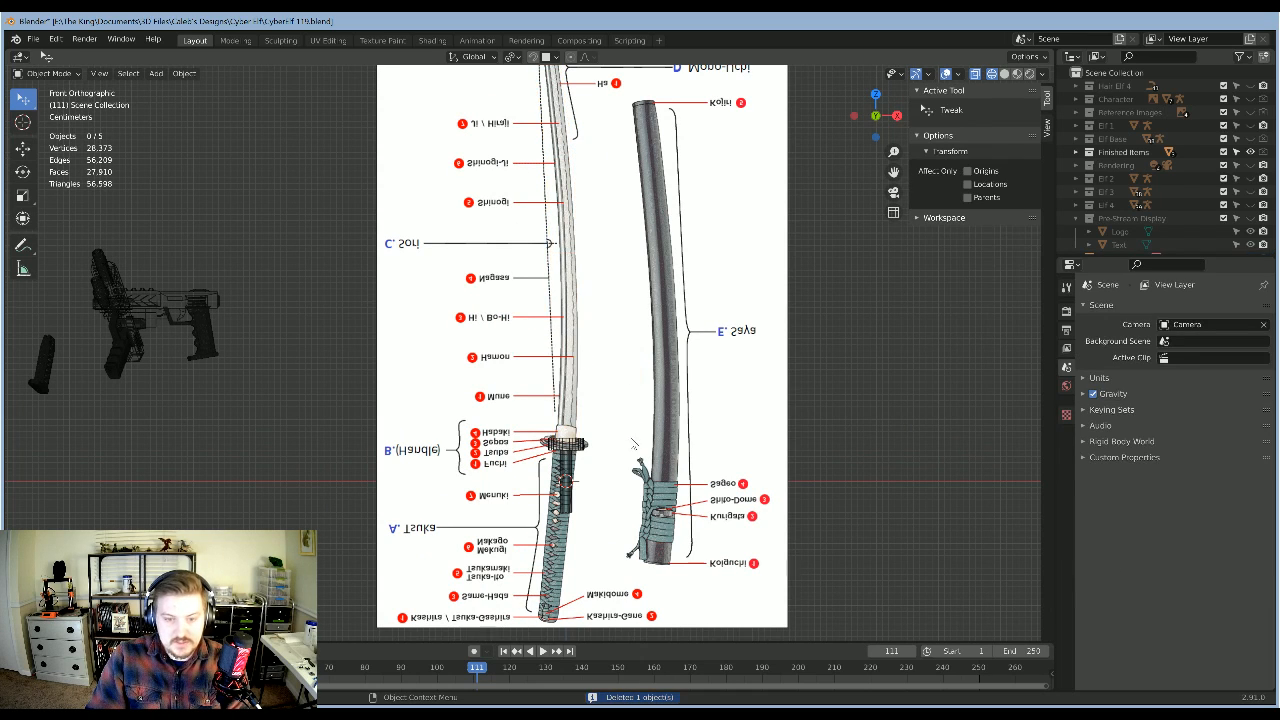
# Step: Add a mesh plane and rotate it 90° around X so that it stands parallel to the reference image
pyautogui.scroll(2, 641, 456)
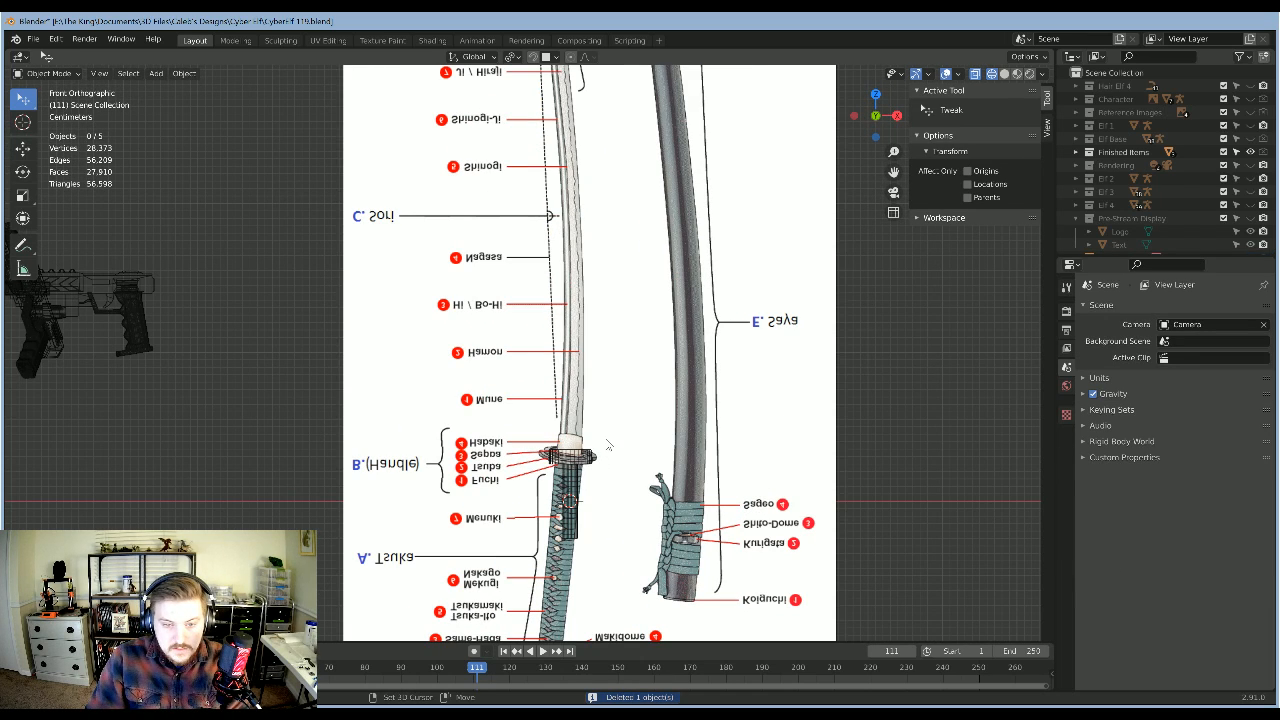
pyautogui.hotkey('shift', 'a')
pyautogui.moveTo(555, 309)
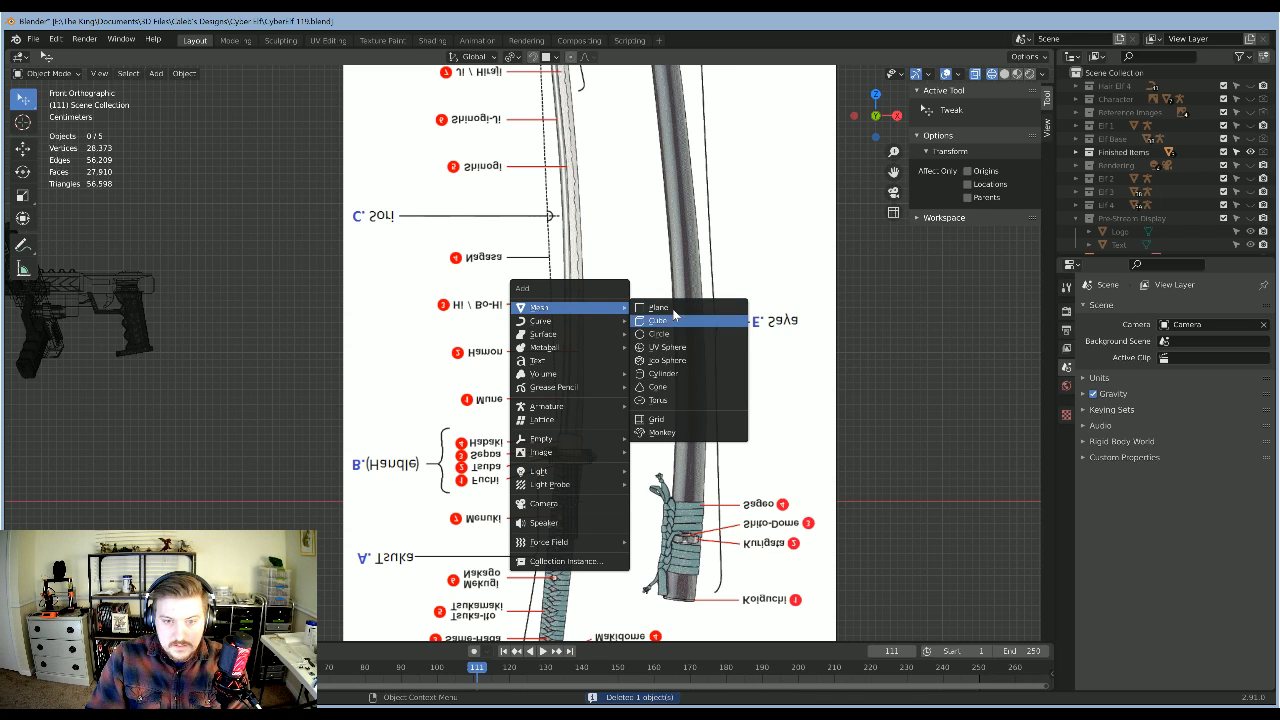
pyautogui.click(658, 308)
pyautogui.scroll(-4, 714, 368)
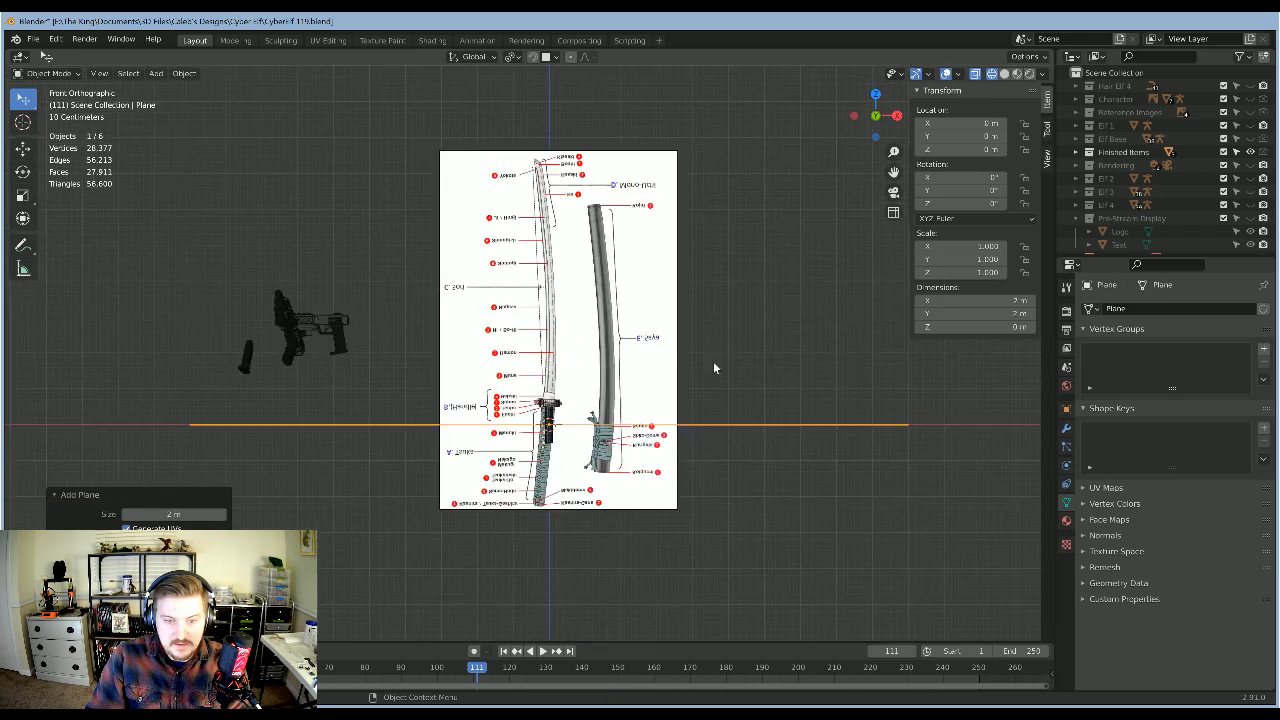
pyautogui.moveTo(713, 368); pyautogui.dragTo(631, 378, button='middle')
pyautogui.press('r')
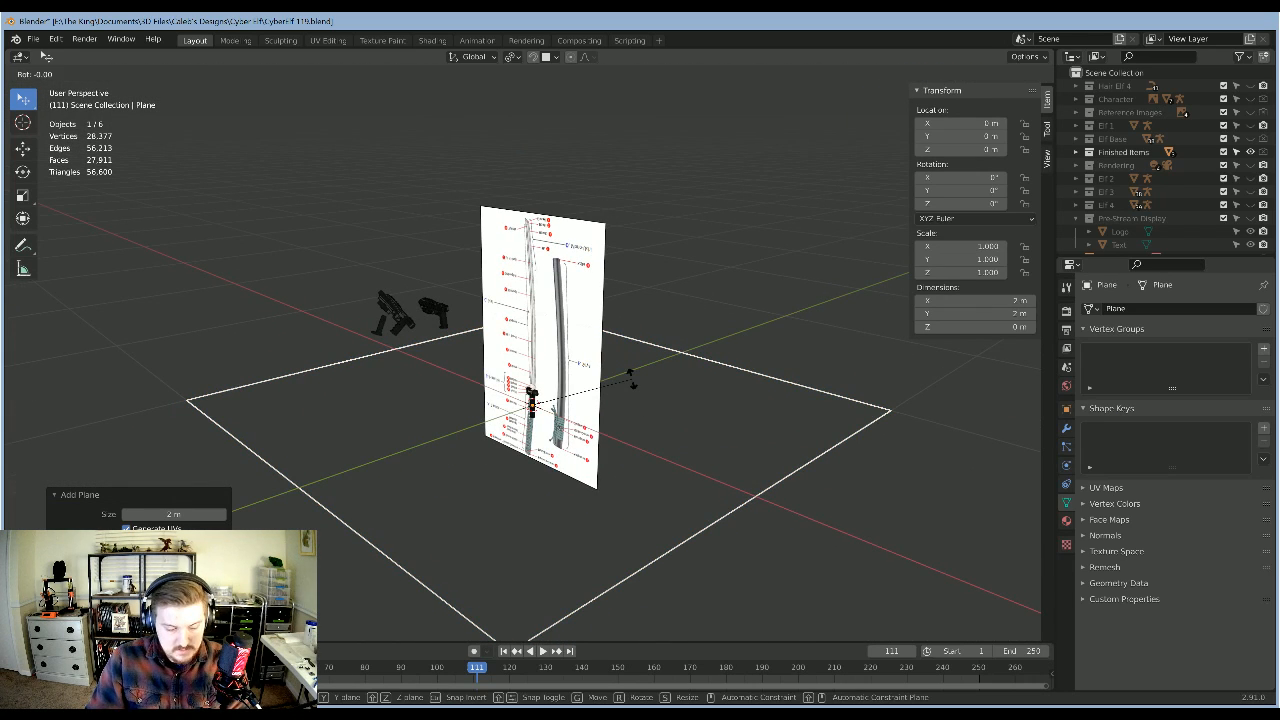
pyautogui.press('x')
pyautogui.press('9')
pyautogui.press('0')
pyautogui.press('Return')
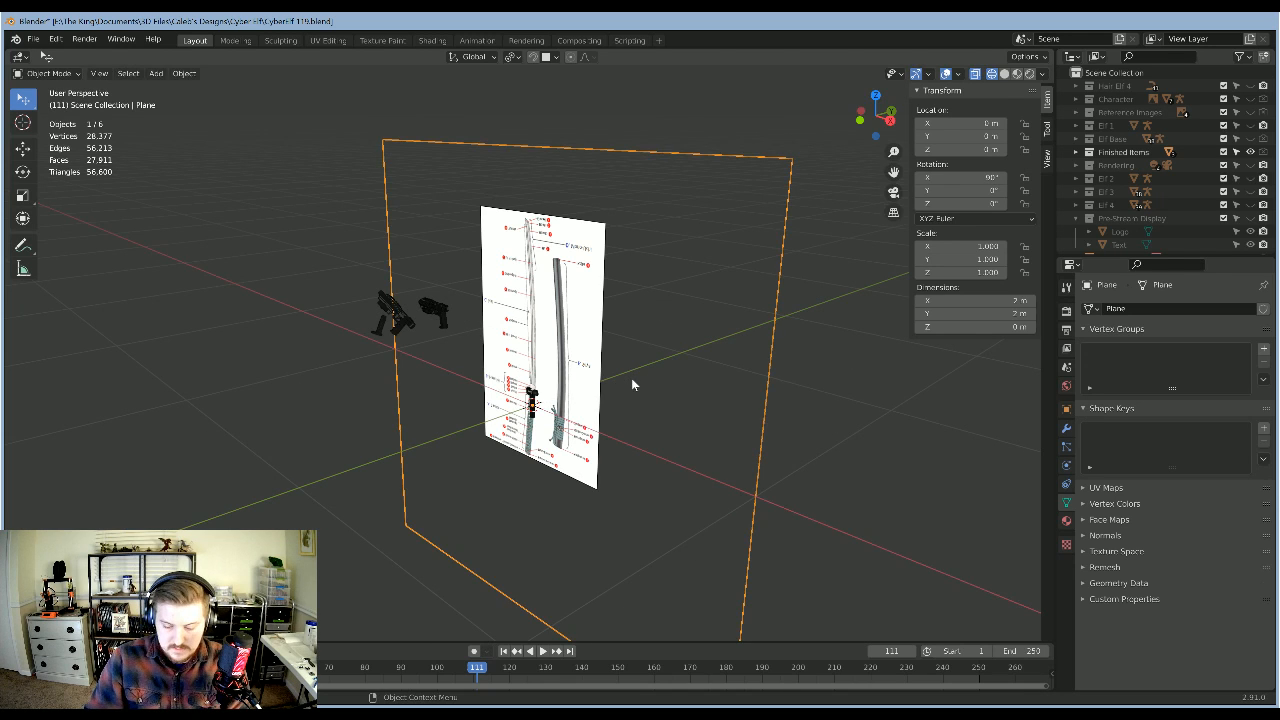
# Step: Edit the plane in front view and delete its vertices except the lower one on the positive X side
pyautogui.press('KP_1')
pyautogui.scroll(-3, 658, 354)
pyautogui.press('Tab')
pyautogui.scroll(3, 428, 254)
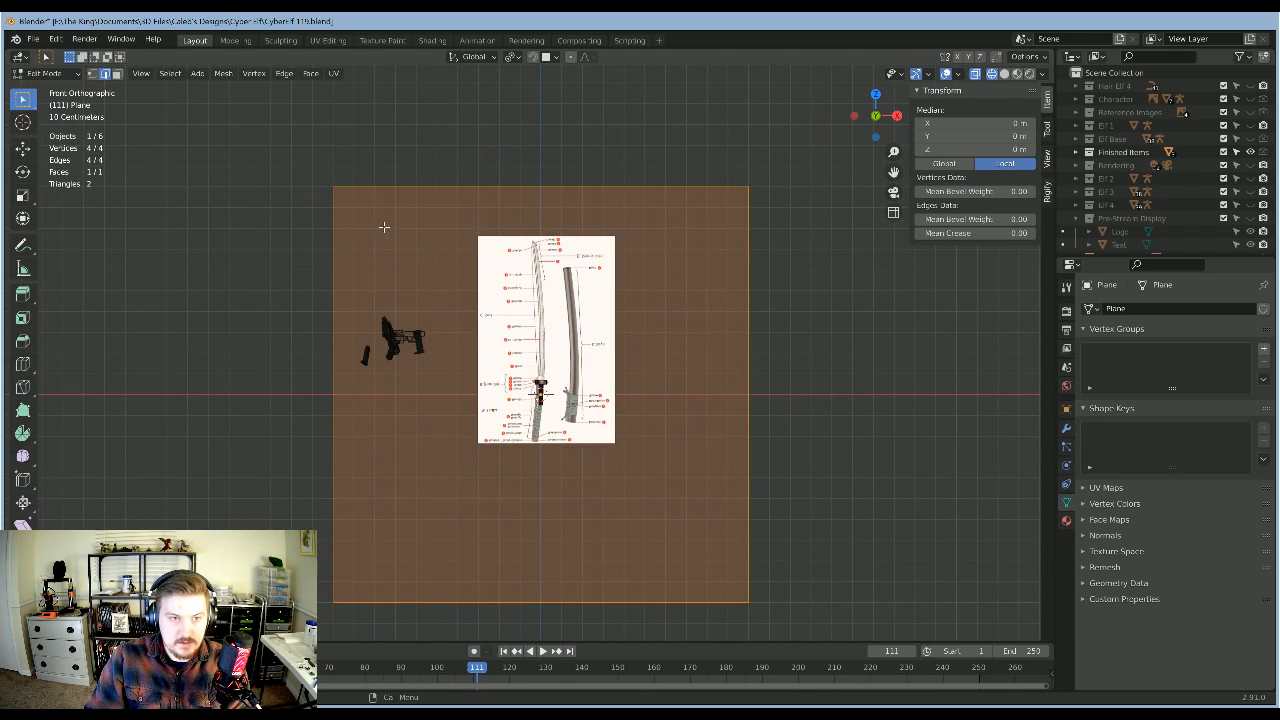
pyautogui.press('Tab')
pyautogui.press('Tab')
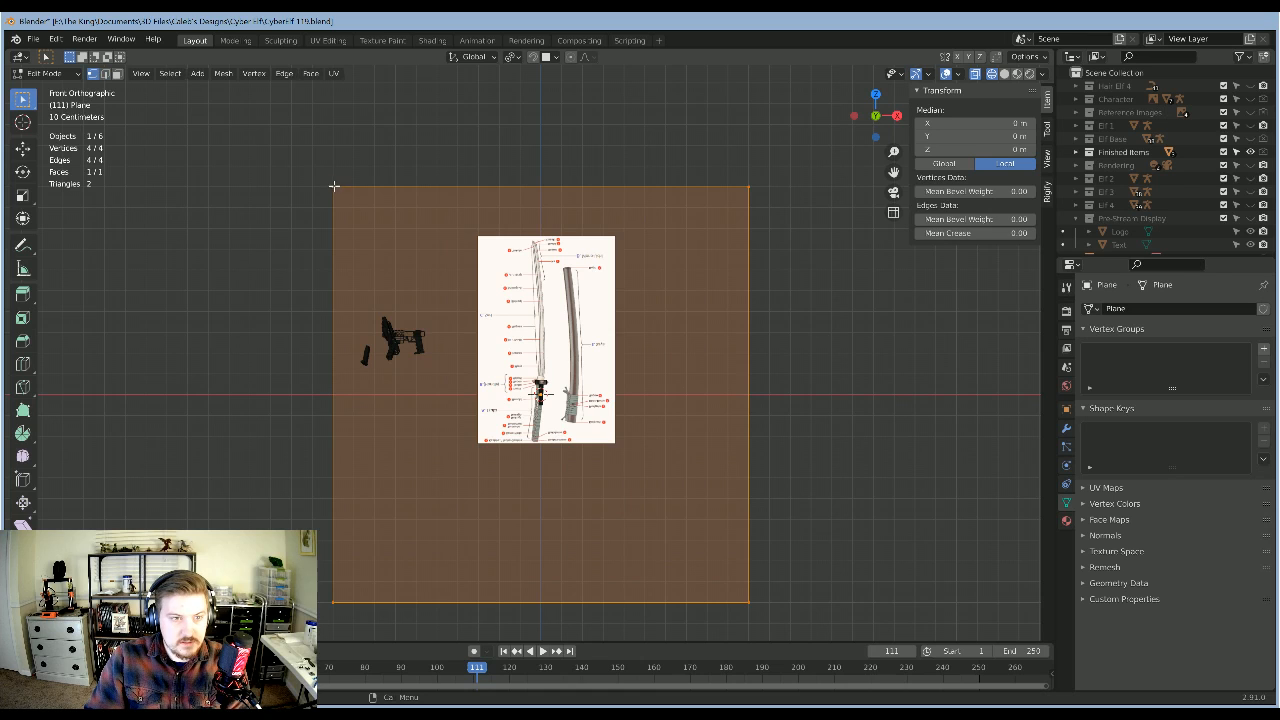
pyautogui.click(331, 187)
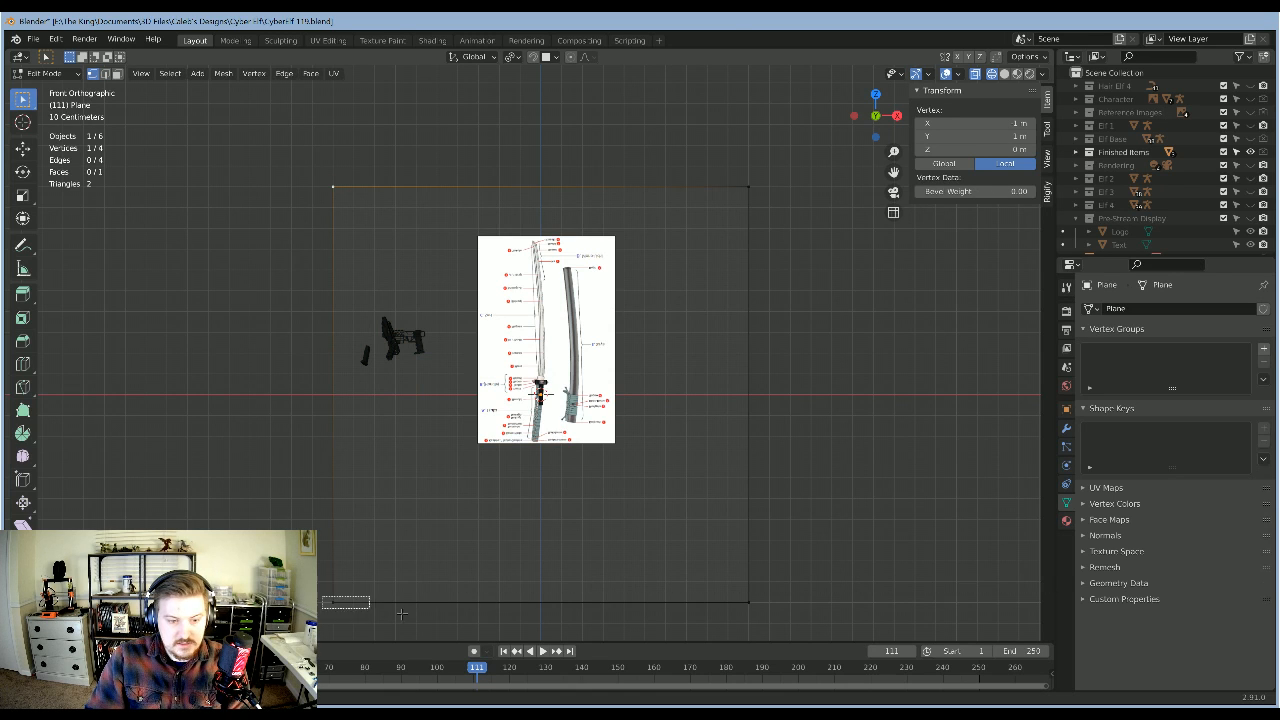
pyautogui.click(748, 187)
pyautogui.press('b')
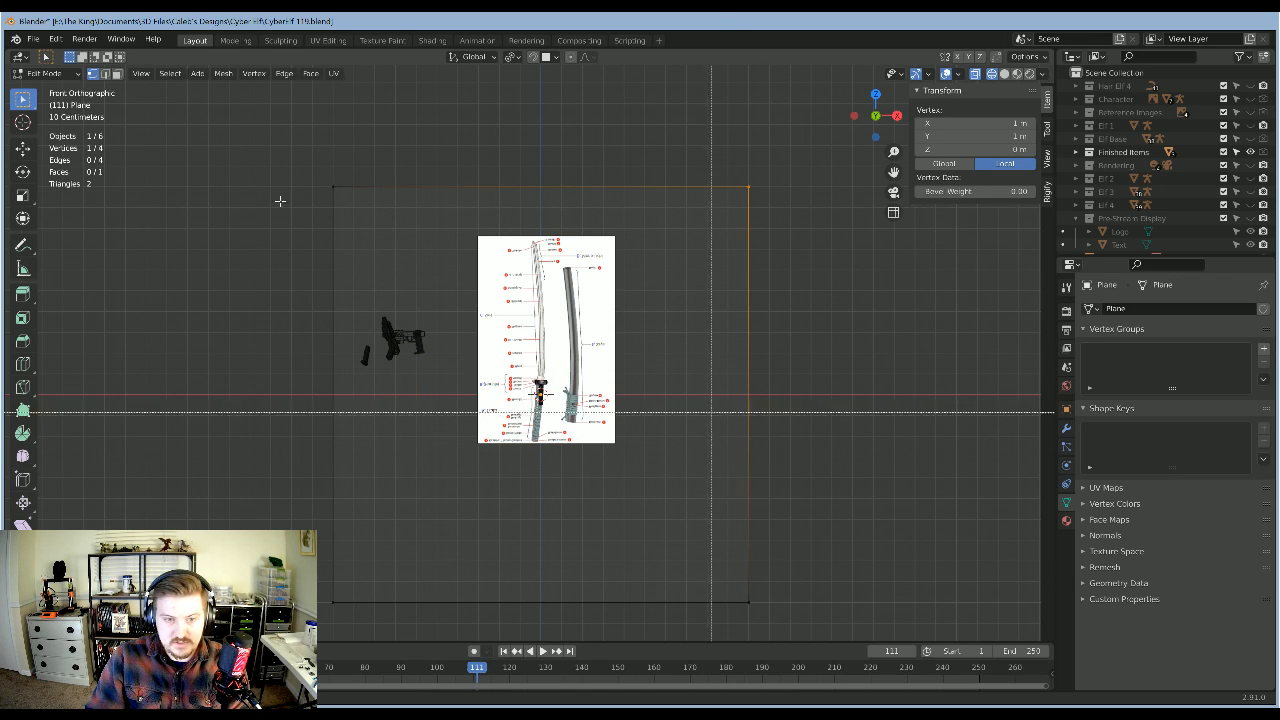
pyautogui.moveTo(245, 147); pyautogui.dragTo(836, 377)
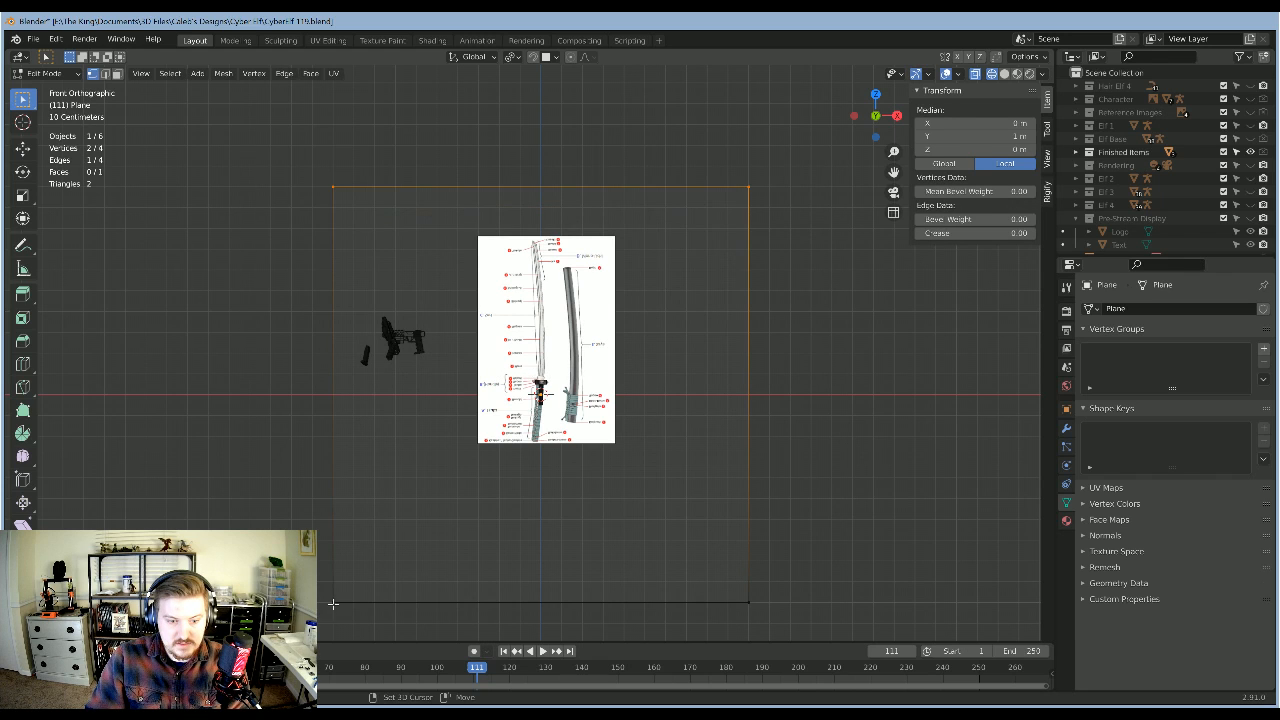
pyautogui.press('x')
pyautogui.click(449, 537)
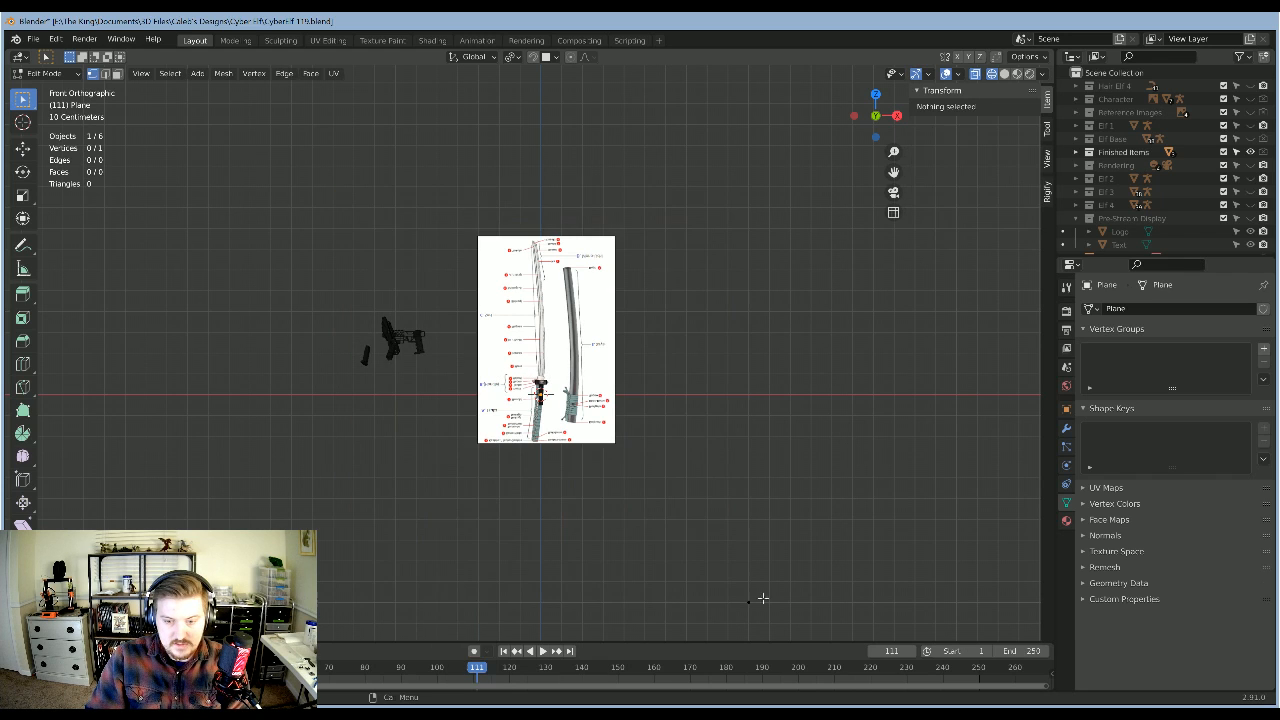
# Step: Select the remaining vertex and rename the plane object as Katana Blade
pyautogui.keyDown('shift'); pyautogui.moveTo(761, 524); pyautogui.dragTo(720, 480, button='middle'); pyautogui.keyUp('shift')
pyautogui.scroll(3, 719, 520)
pyautogui.keyDown('shift'); pyautogui.moveTo(703, 616); pyautogui.dragTo(621, 483, button='middle'); pyautogui.keyUp('shift')
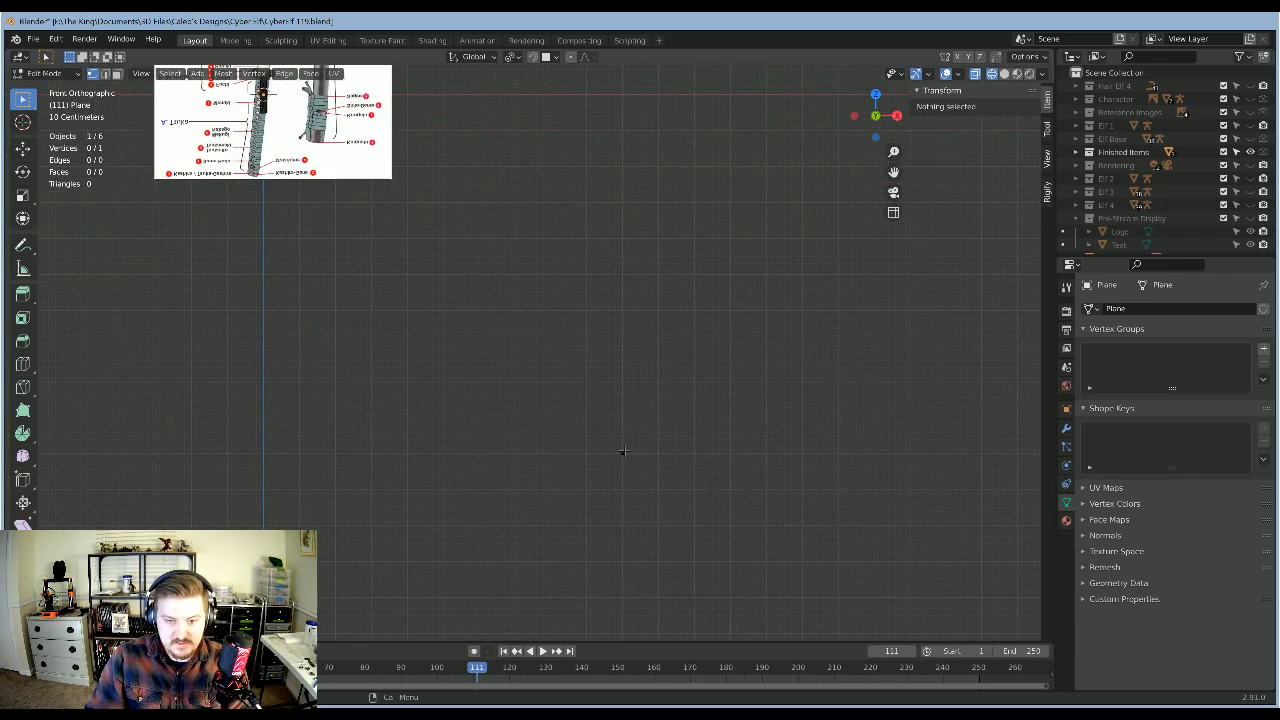
pyautogui.click(623, 452)
pyautogui.click(1066, 409)
pyautogui.click(1129, 307)
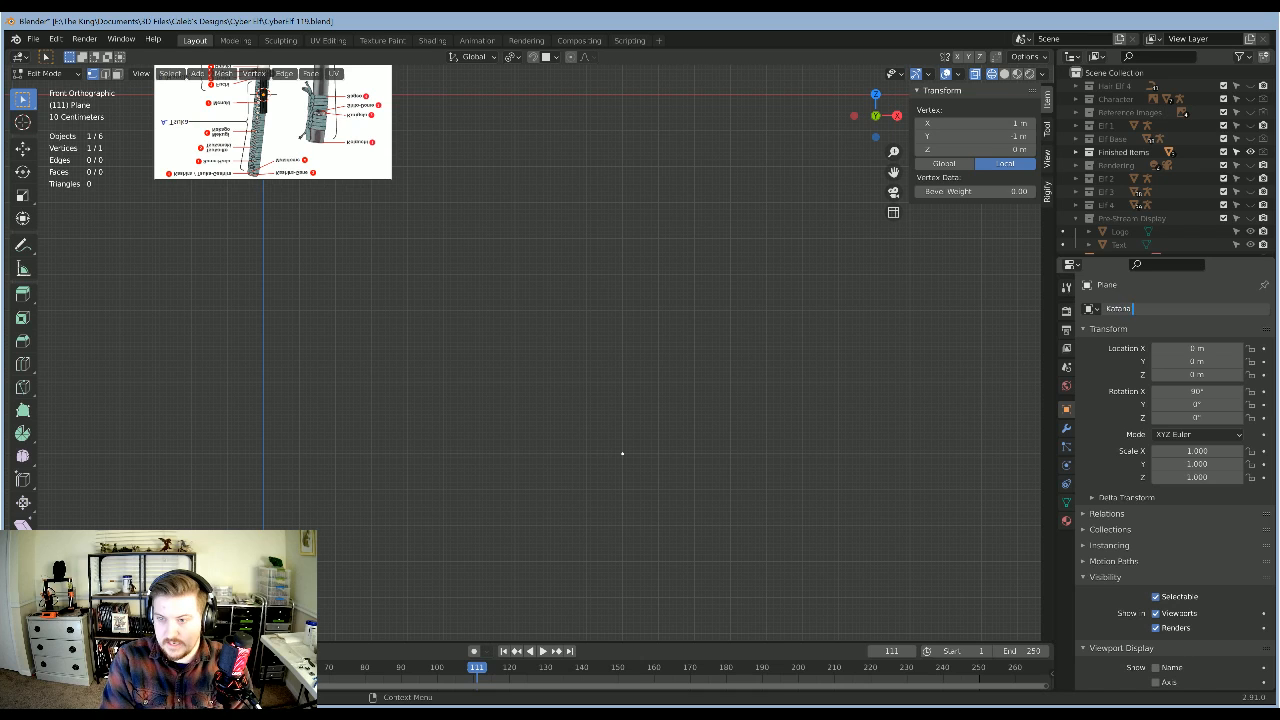
pyautogui.write('Katana Blade')
pyautogui.press('Return')
# Step: Move the single vertex to the hand guard on the reference image, about X 0.015 m and local Y 0.062 m
pyautogui.keyDown('shift'); pyautogui.moveTo(474, 343); pyautogui.dragTo(634, 371, button='middle'); pyautogui.keyUp('shift')
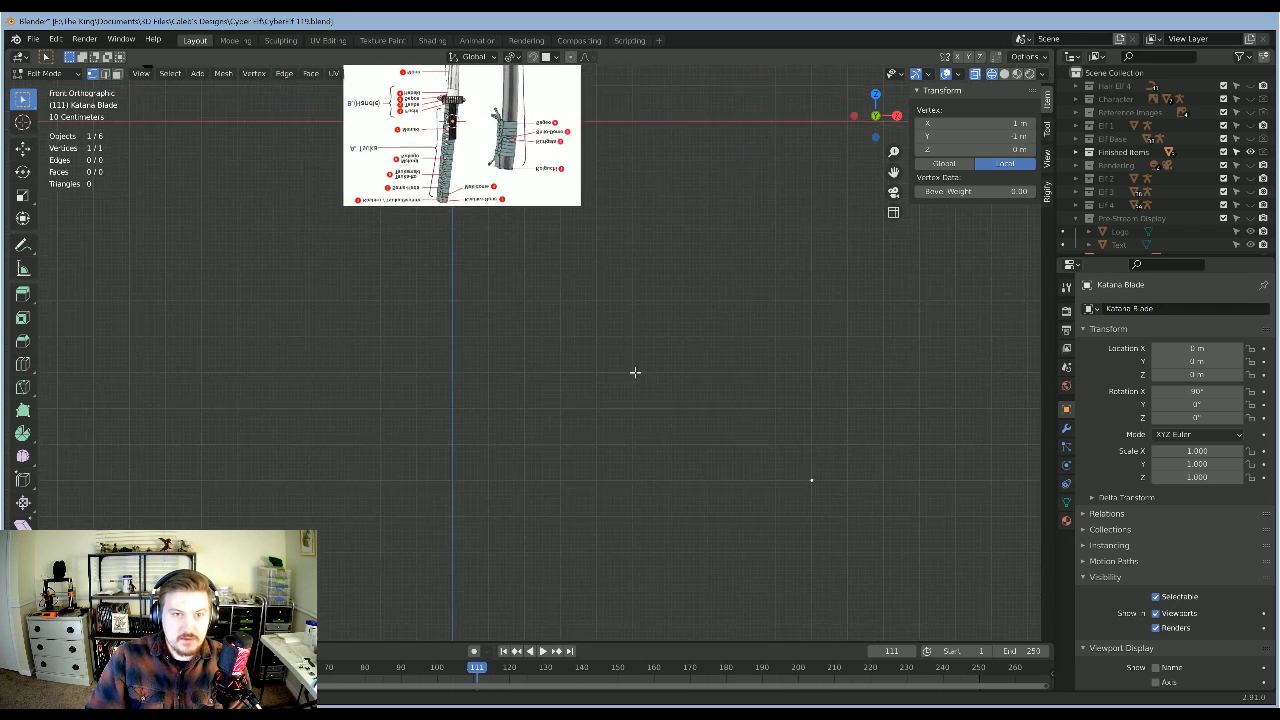
pyautogui.scroll(-2, 700, 372)
pyautogui.keyDown('shift'); pyautogui.moveTo(748, 459); pyautogui.dragTo(796, 479, button='middle'); pyautogui.keyUp('shift')
pyautogui.press('g')
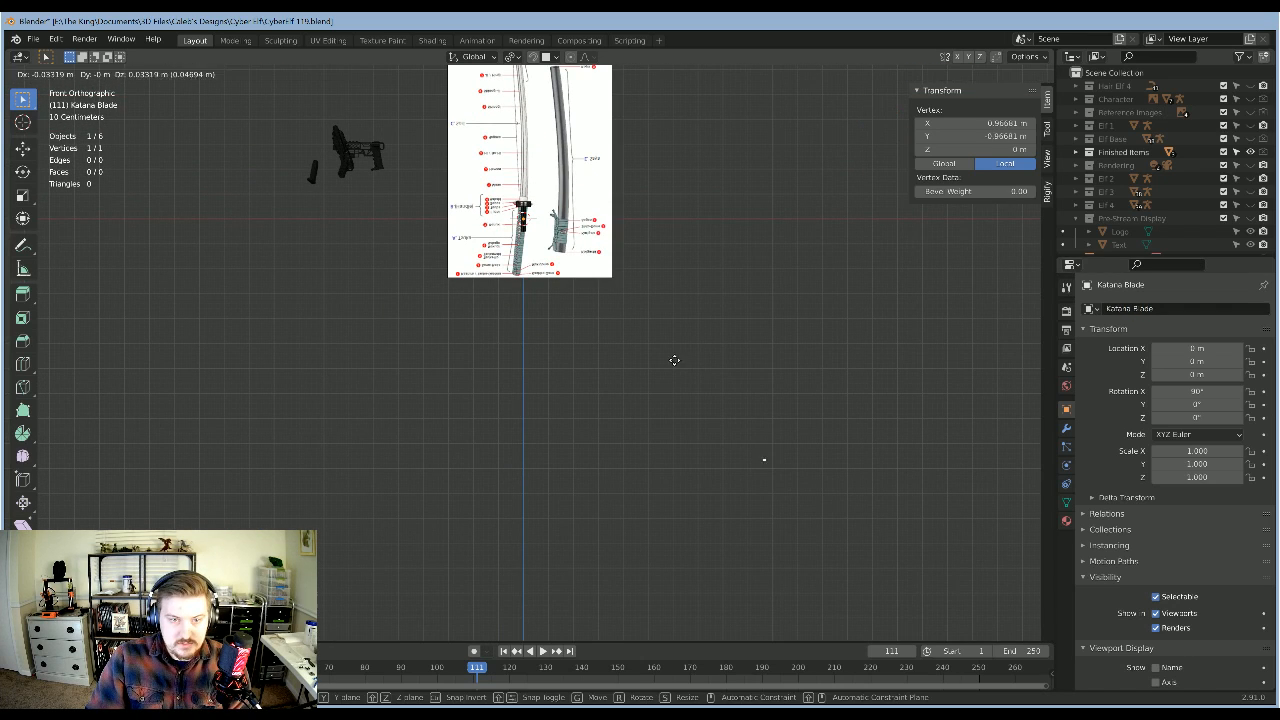
pyautogui.click(539, 217)
pyautogui.scroll(5, 591, 351)
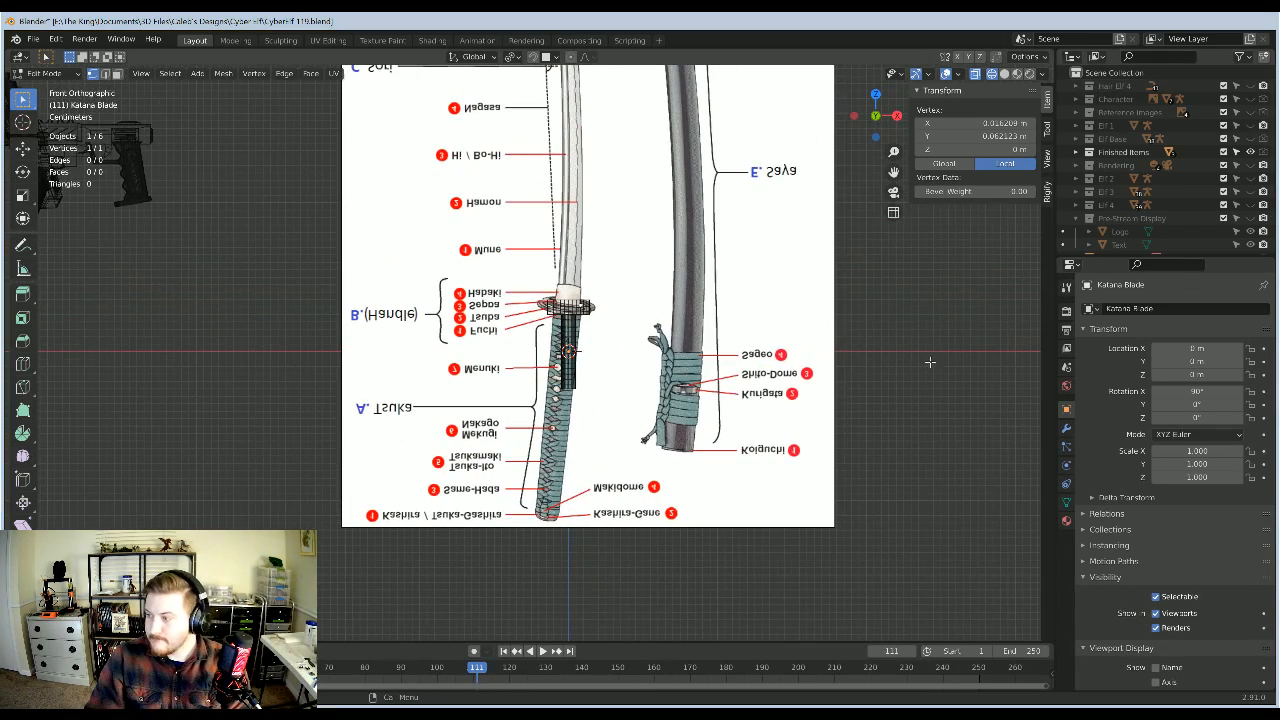
pyautogui.moveTo(752, 343)
pyautogui.mouseDown(button='middle')
pyautogui.moveTo(735, 335)
pyautogui.moveTo(748, 328)
pyautogui.mouseUp(button='middle')
pyautogui.press('KP_1')
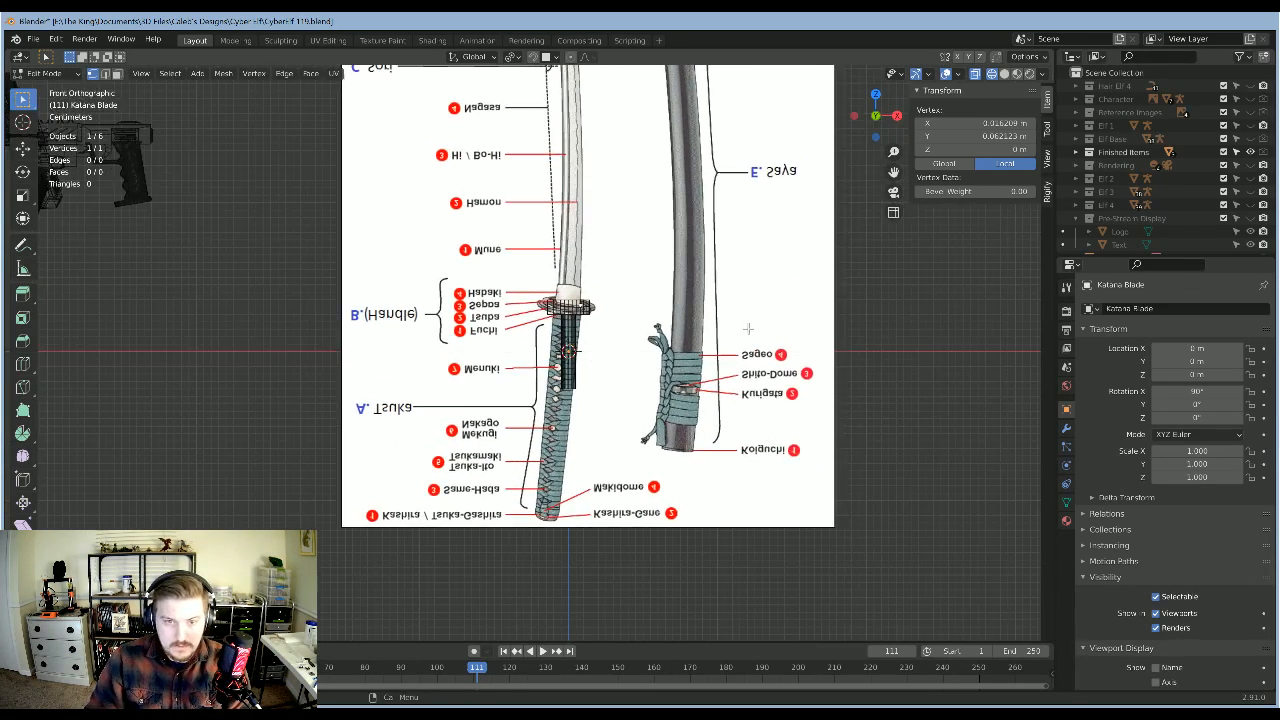
# Step: Refine the vertex's position at the guard end of the pictured blade's cutting edge
pyautogui.scroll(5, 749, 331)
pyautogui.press('g')
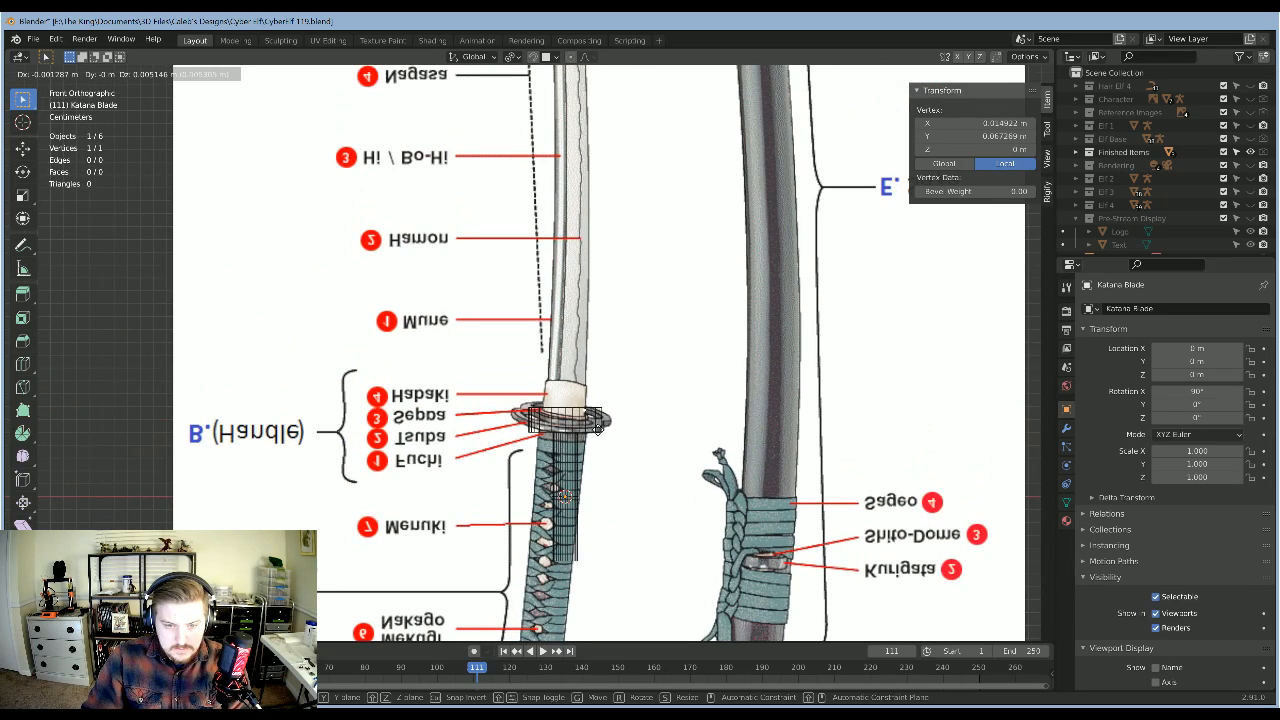
pyautogui.click(598, 436)
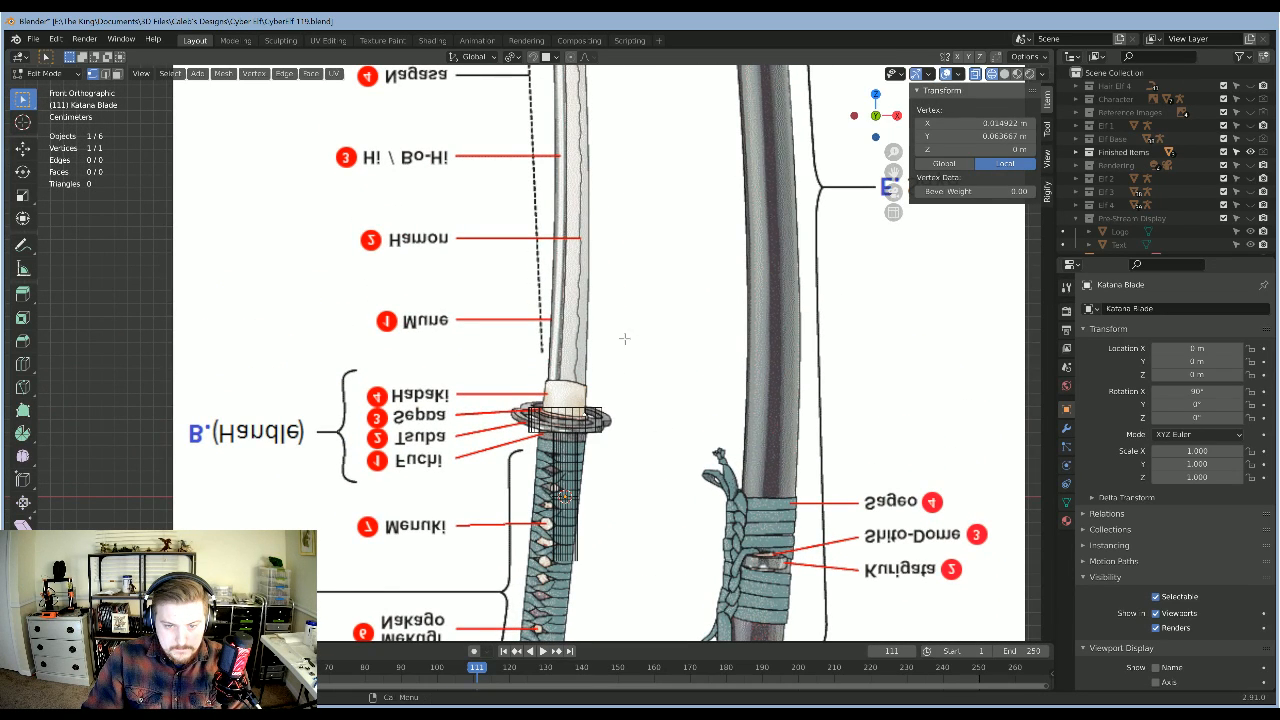
pyautogui.scroll(2, 640, 450)
pyautogui.press('g')
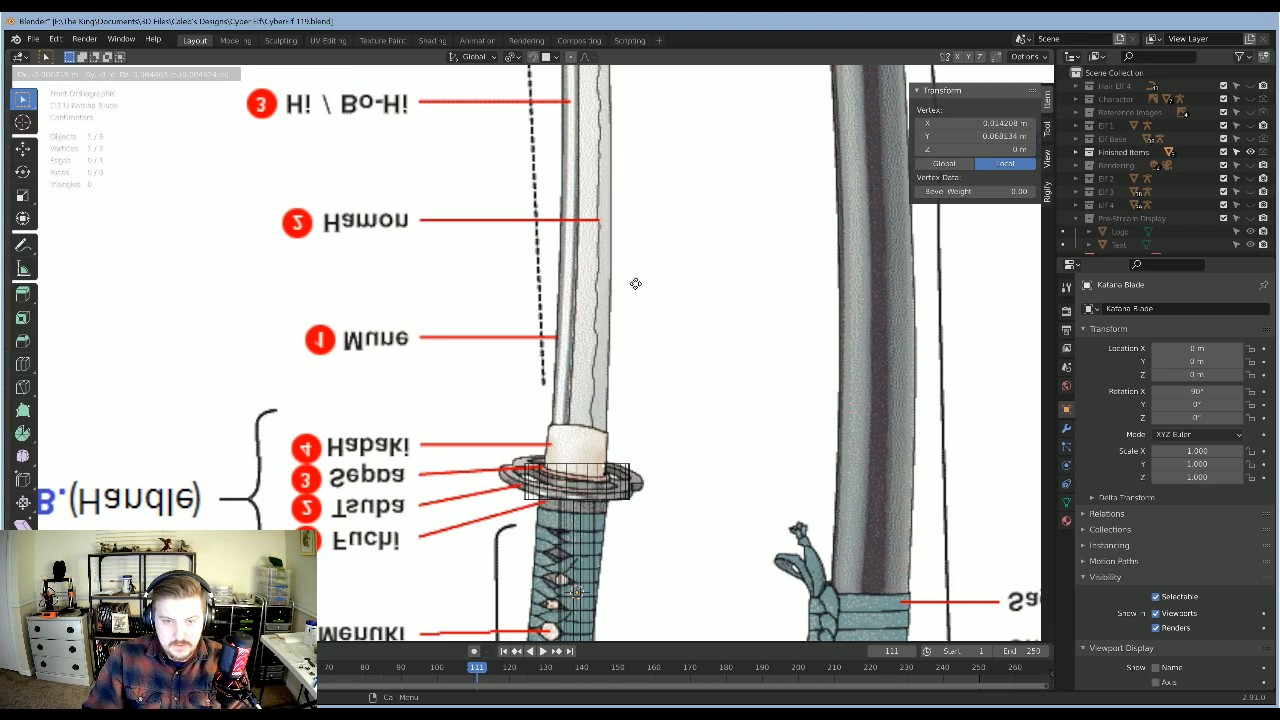
pyautogui.click(642, 222)
# Step: Extrude the outline up the pictured blade's cutting edge to about local Y 0.313 m and save the file as CyberElf 120.blend
pyautogui.keyDown('shift'); pyautogui.moveTo(669, 208); pyautogui.dragTo(655, 531, button='middle'); pyautogui.keyUp('shift')
pyautogui.press('e')
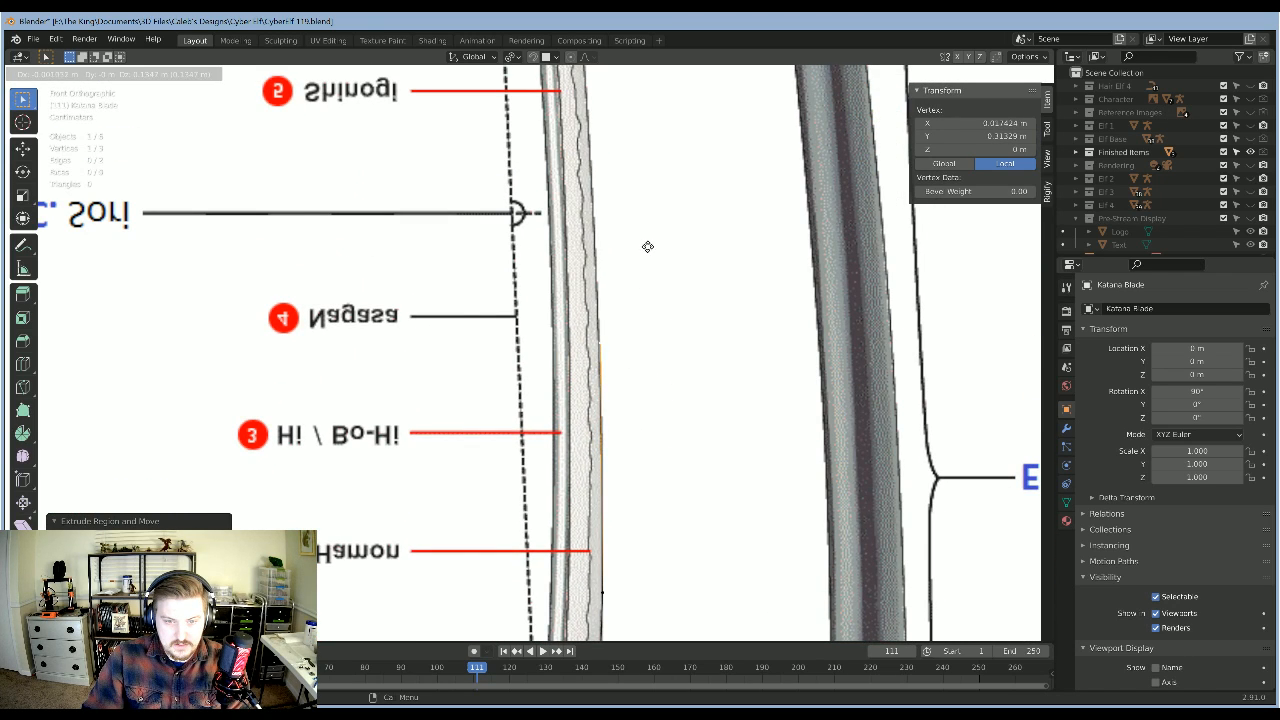
pyautogui.press('x')
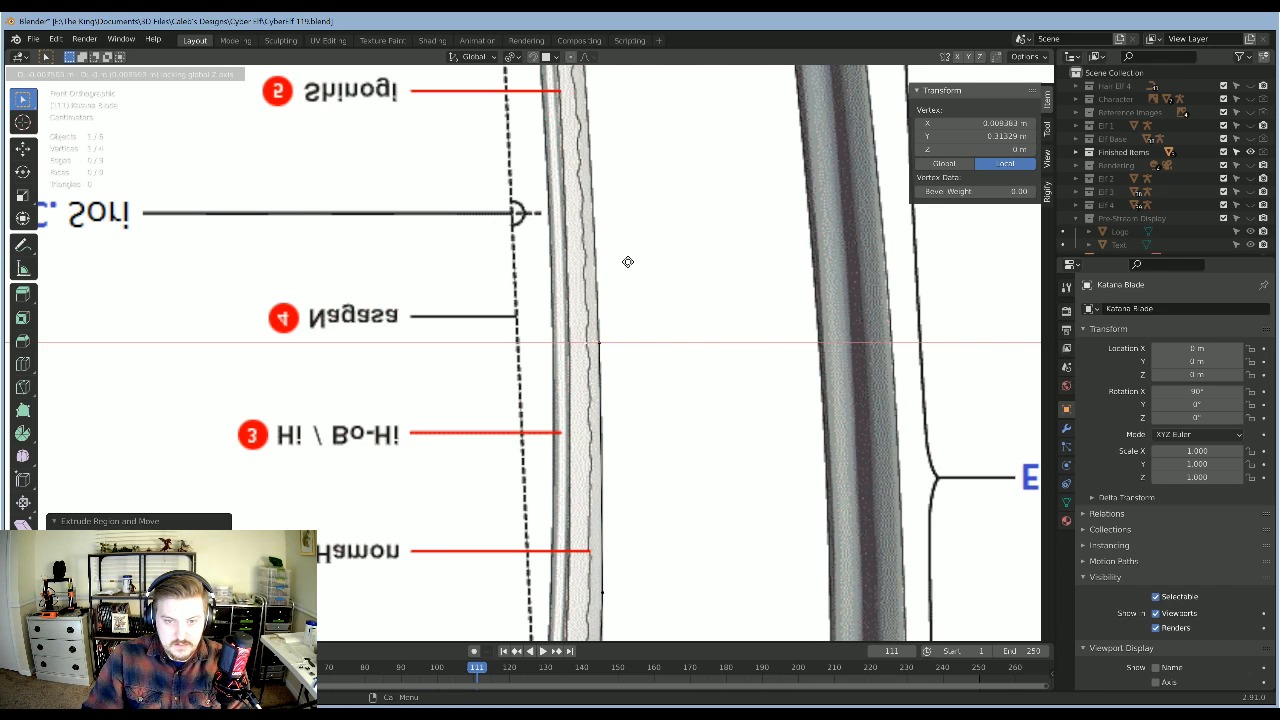
pyautogui.click(616, 268)
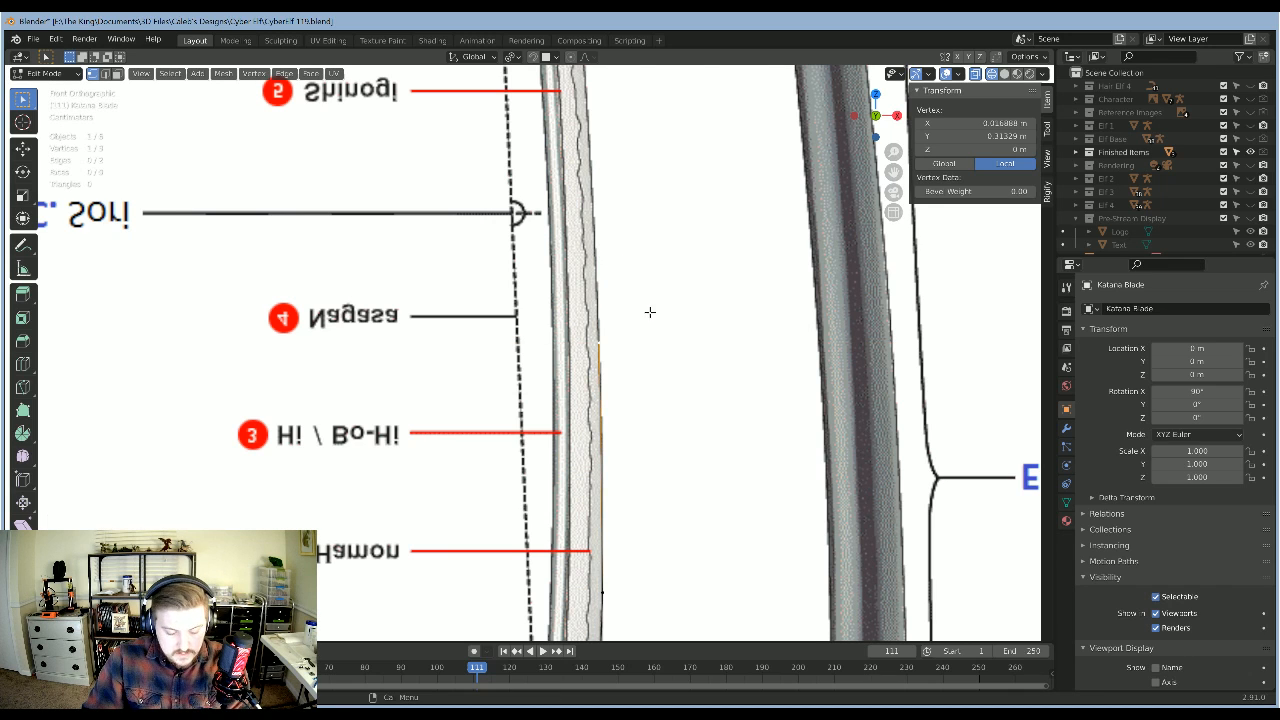
pyautogui.keyDown('shift'); pyautogui.moveTo(650, 312); pyautogui.dragTo(632, 421, button='middle'); pyautogui.keyUp('shift')
pyautogui.hotkey('ctrl', 'alt', 's')
# Step: Continue extruding the outline along the curved cutting edge, placing vertices from the Sori label up past the Ha label
pyautogui.press('e')
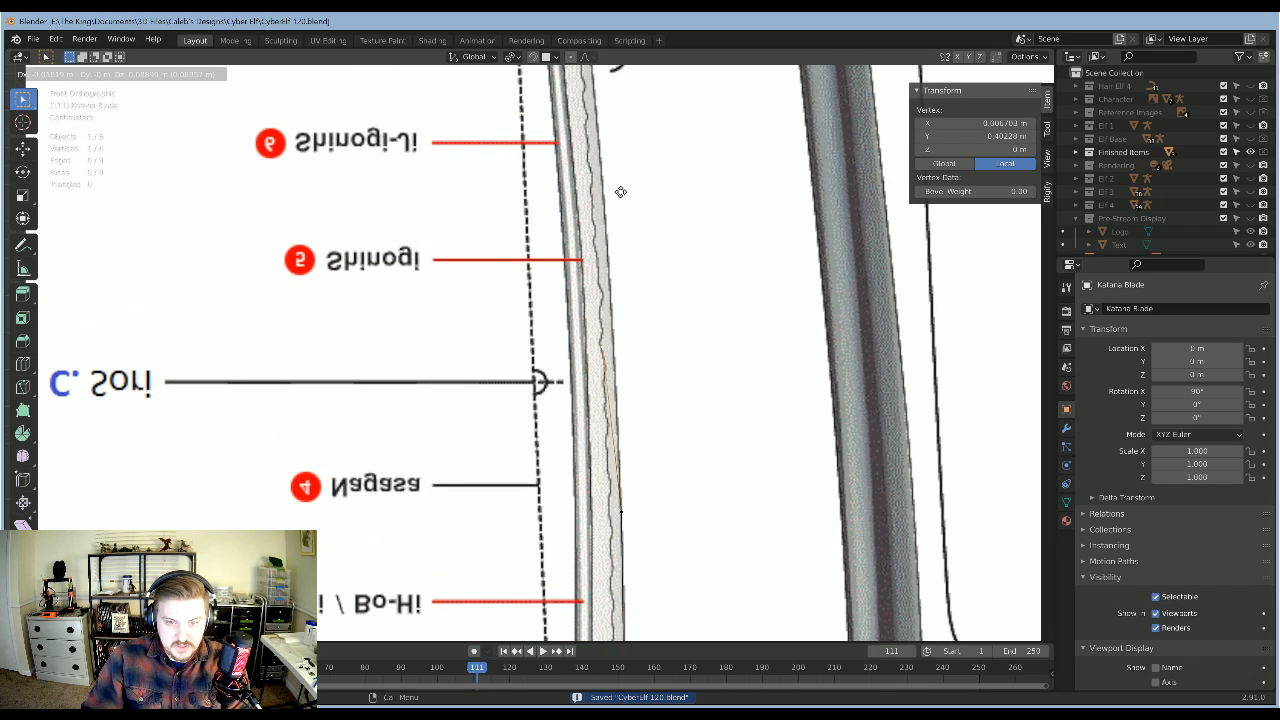
pyautogui.click(620, 178)
pyautogui.keyDown('shift'); pyautogui.moveTo(625, 241); pyautogui.dragTo(640, 417, button='middle'); pyautogui.keyUp('shift')
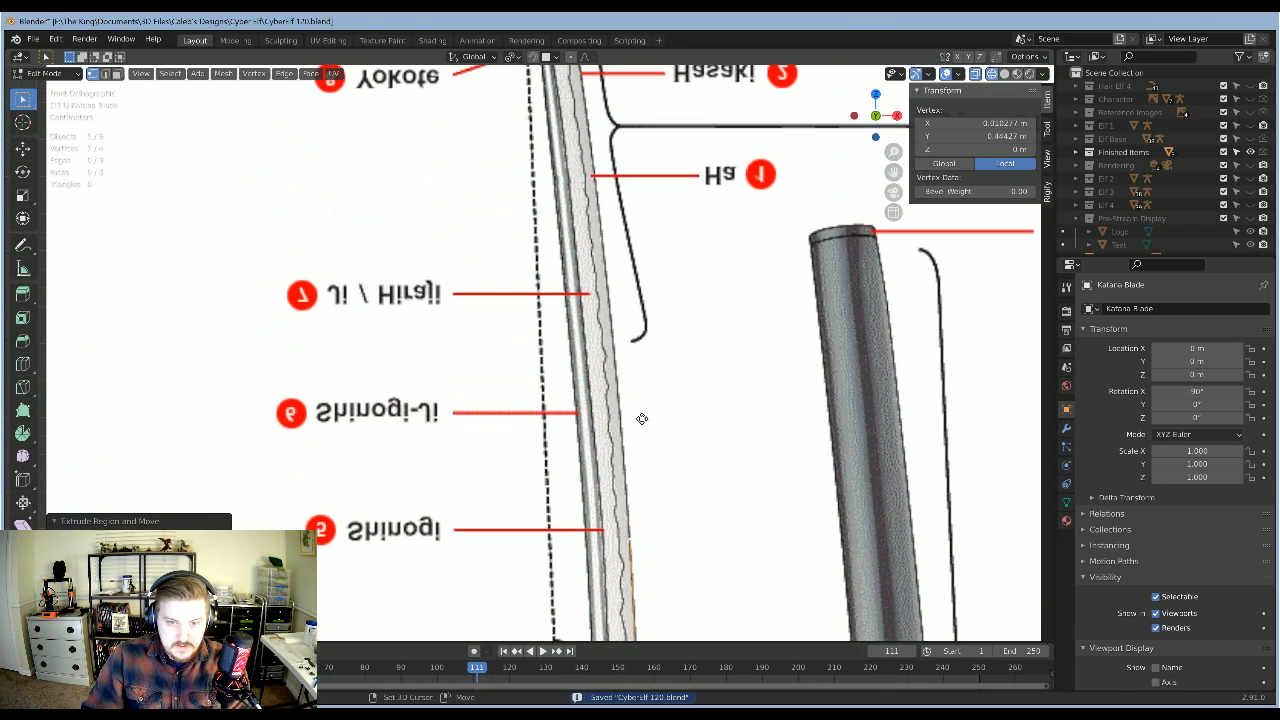
pyautogui.press('g')
pyautogui.click(623, 188)
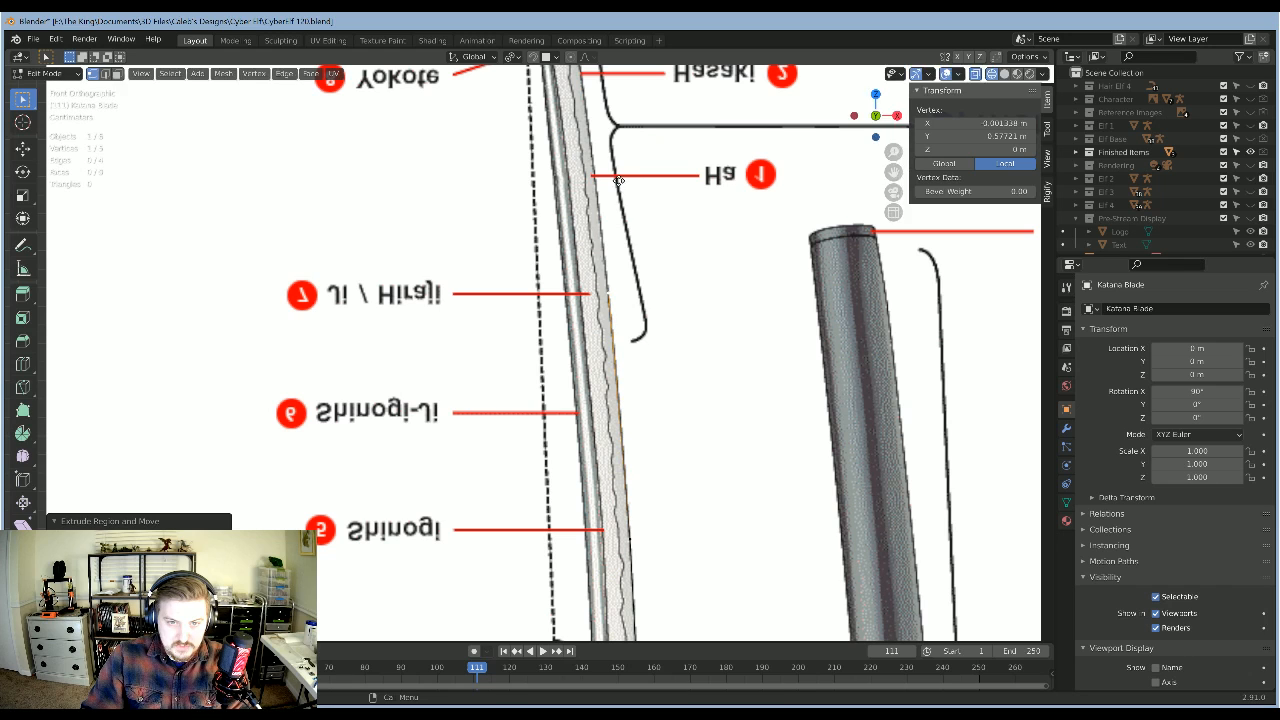
pyautogui.press('e')
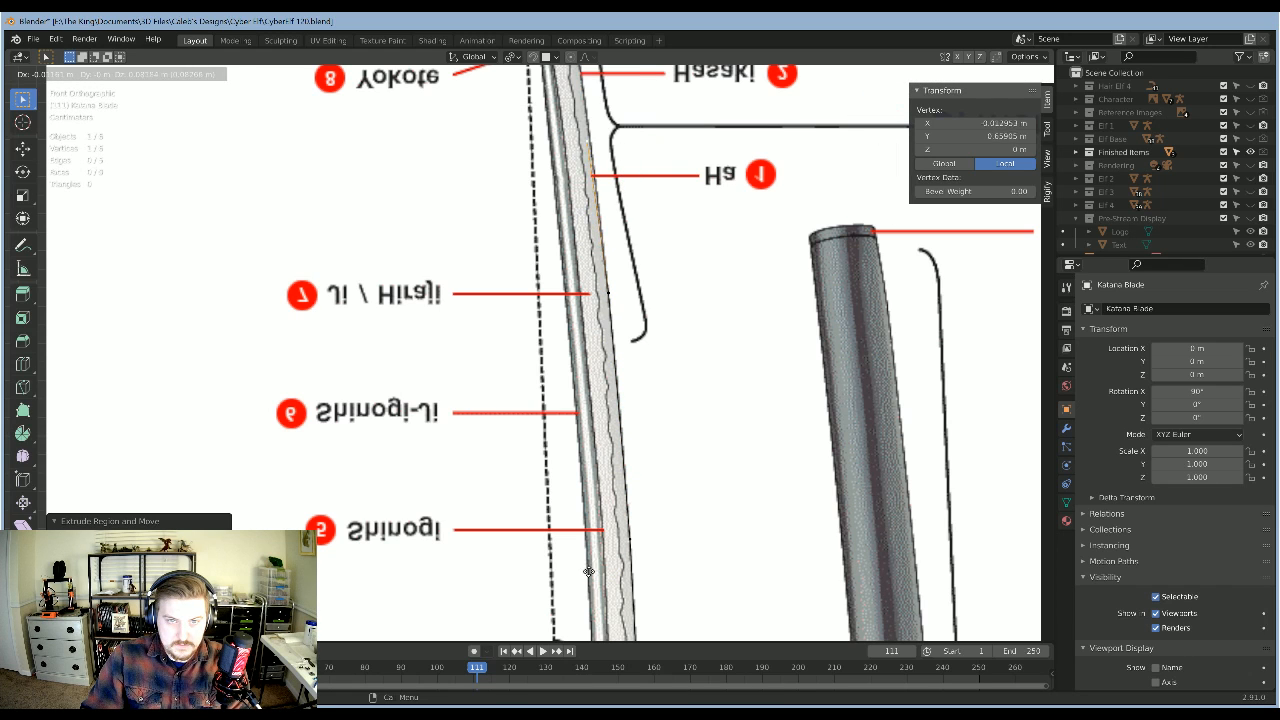
pyautogui.click(604, 587)
# Step: Extrude closely spaced vertices around the curved tip to the blade's point, at about local Y 0.741 m
pyautogui.keyDown('shift'); pyautogui.moveTo(649, 439); pyautogui.dragTo(685, 700, button='middle'); pyautogui.keyUp('shift')
pyautogui.scroll(2, 764, 420)
pyautogui.press('e')
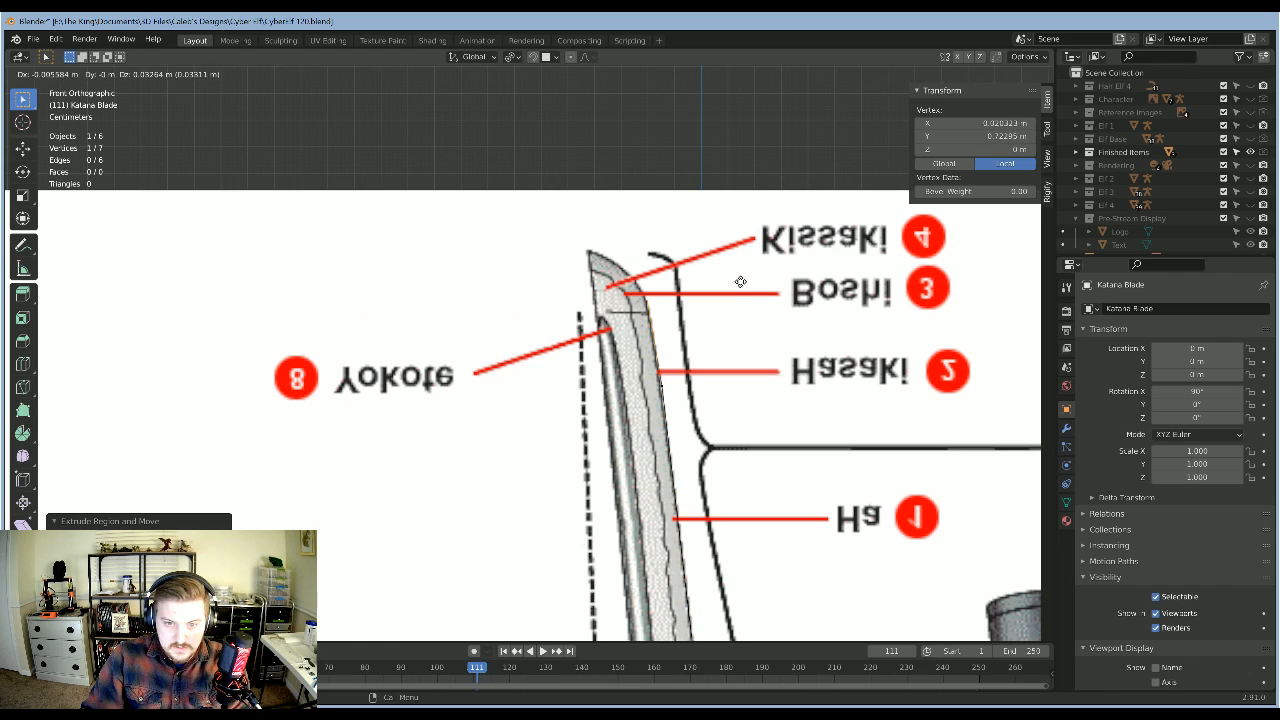
pyautogui.click(740, 282)
pyautogui.press('e')
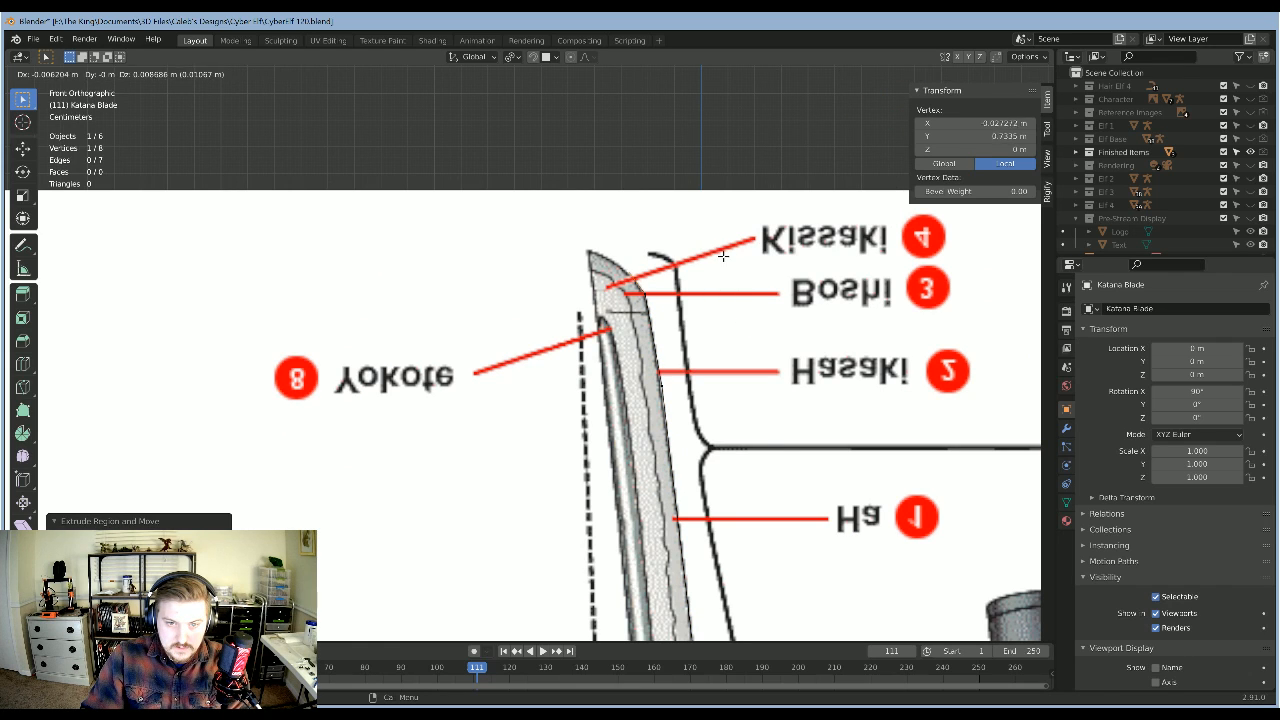
pyautogui.click(683, 238)
pyautogui.press('e')
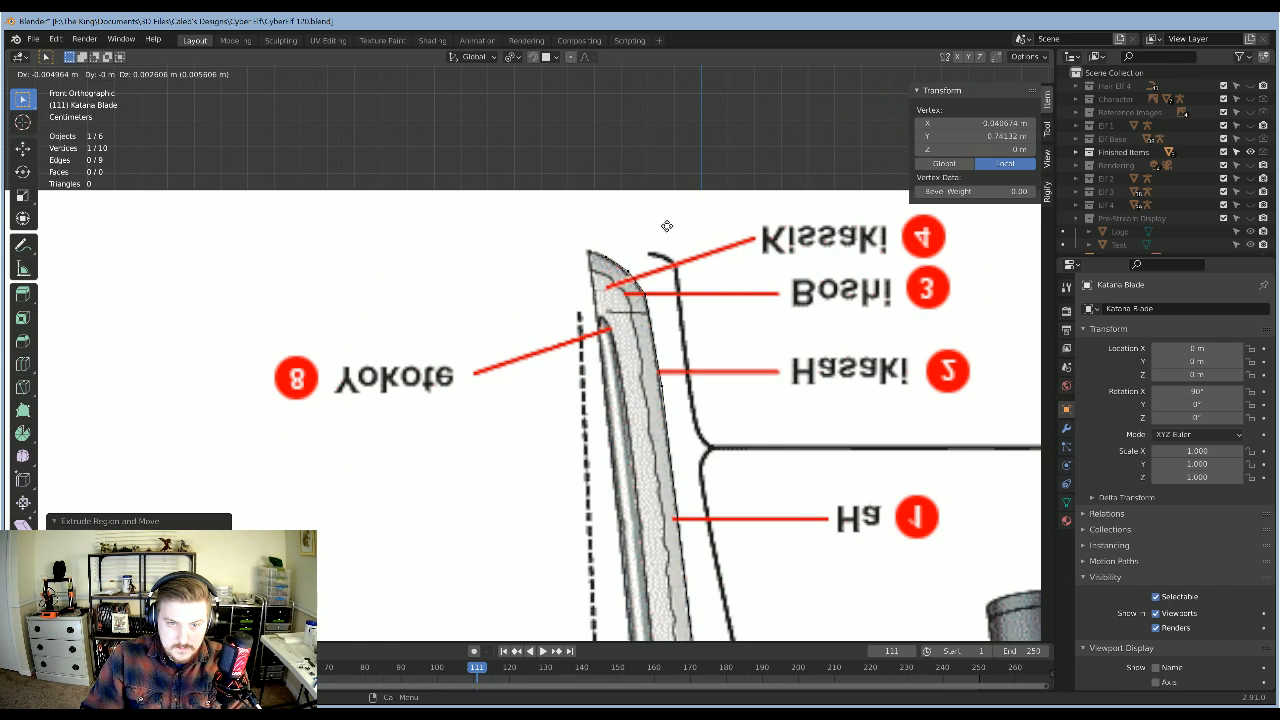
pyautogui.click(664, 226)
# Step: Extrude the outline from the blade's point back down the pictured spine to about local Y 0.467 m
pyautogui.press('e')
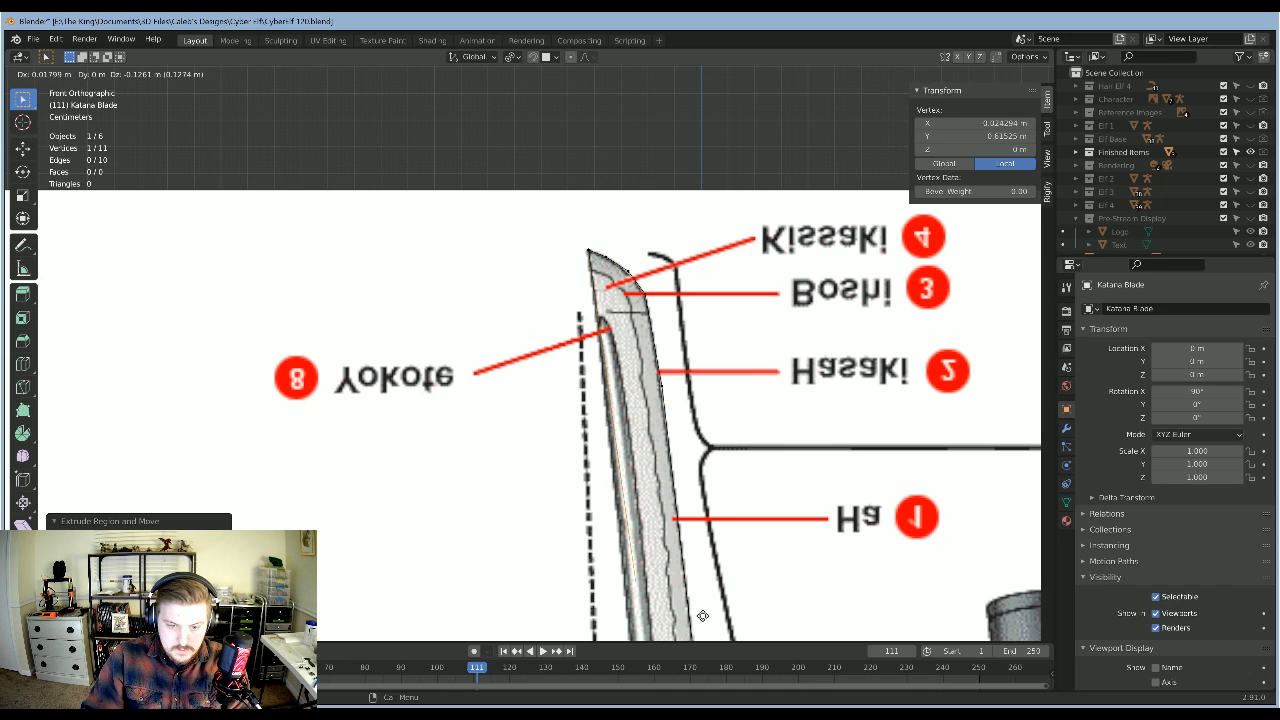
pyautogui.click(704, 613)
pyautogui.keyDown('shift'); pyautogui.moveTo(740, 527); pyautogui.dragTo(713, 186, button='middle'); pyautogui.keyUp('shift')
pyautogui.press('e')
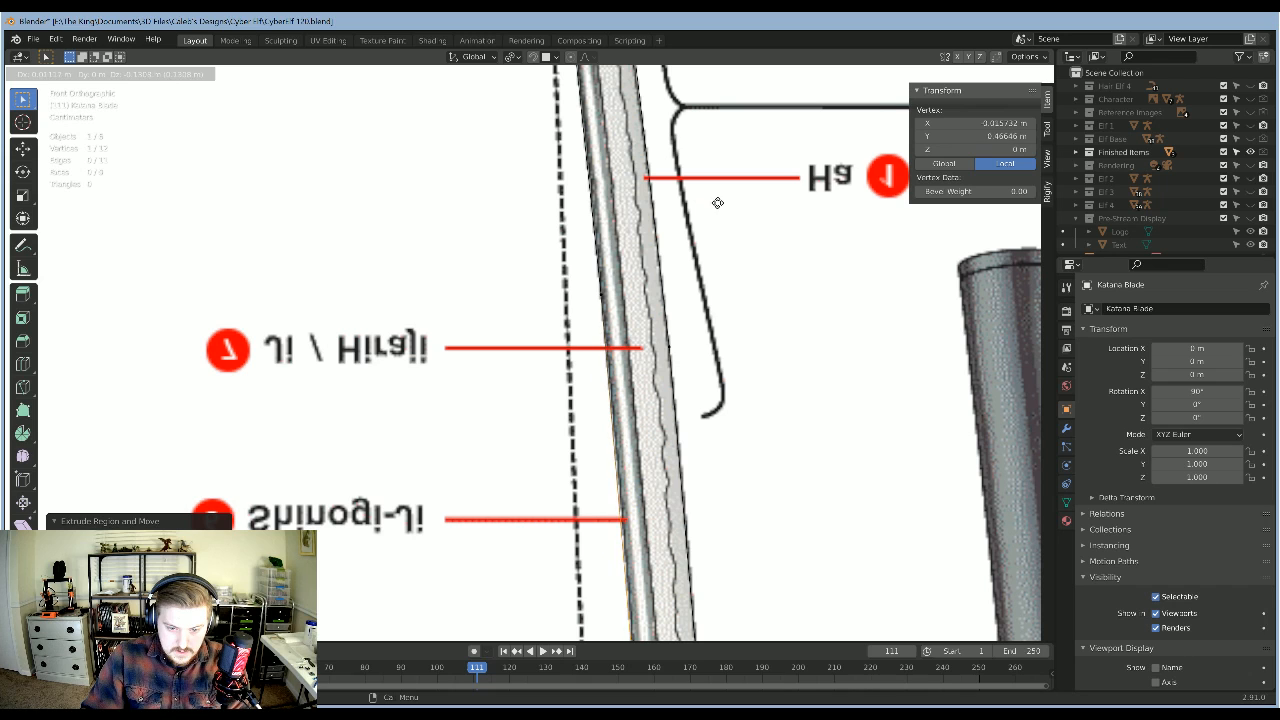
pyautogui.click(722, 266)
pyautogui.keyDown('shift'); pyautogui.moveTo(746, 510); pyautogui.dragTo(695, 66, button='middle'); pyautogui.keyUp('shift')
pyautogui.press('e')
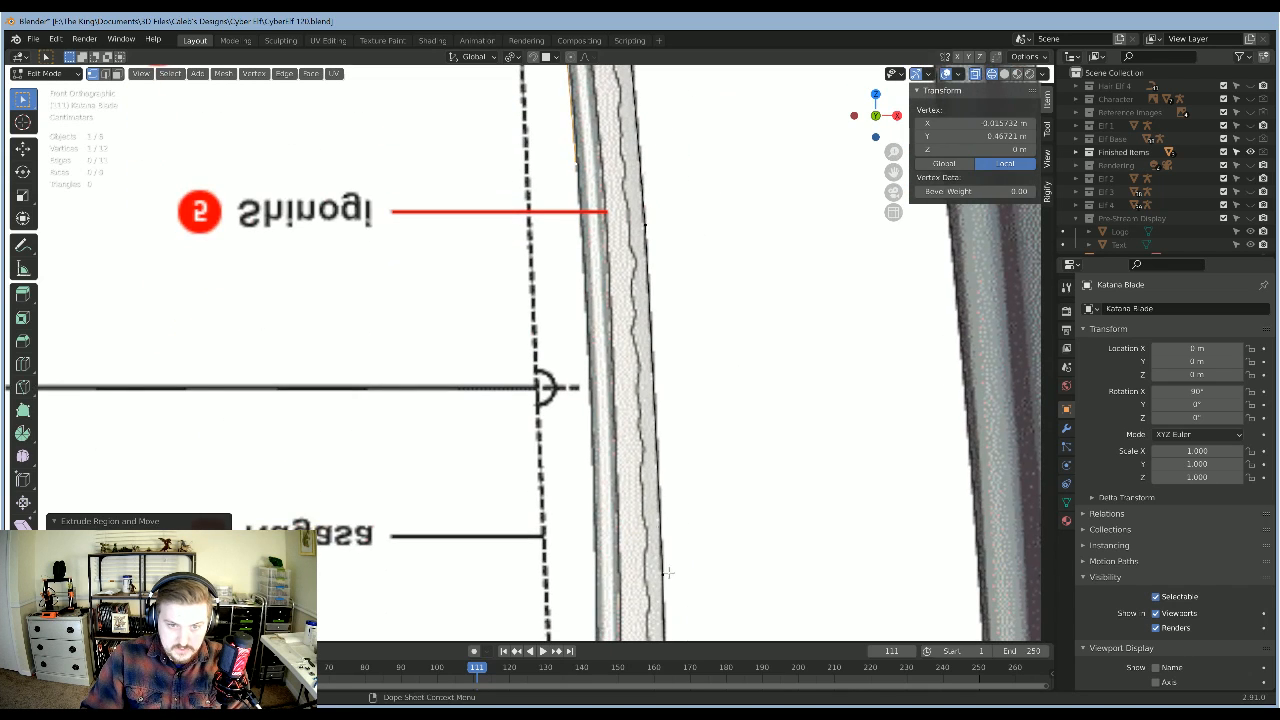
pyautogui.rightClick(673, 469)
# Step: Continue extruding the outline down the pictured blade's spine past the Nagasa label, to about local Y 0.335 m
pyautogui.keyDown('shift'); pyautogui.moveTo(692, 495); pyautogui.dragTo(655, 341, button='middle'); pyautogui.keyUp('shift')
pyautogui.press('e')
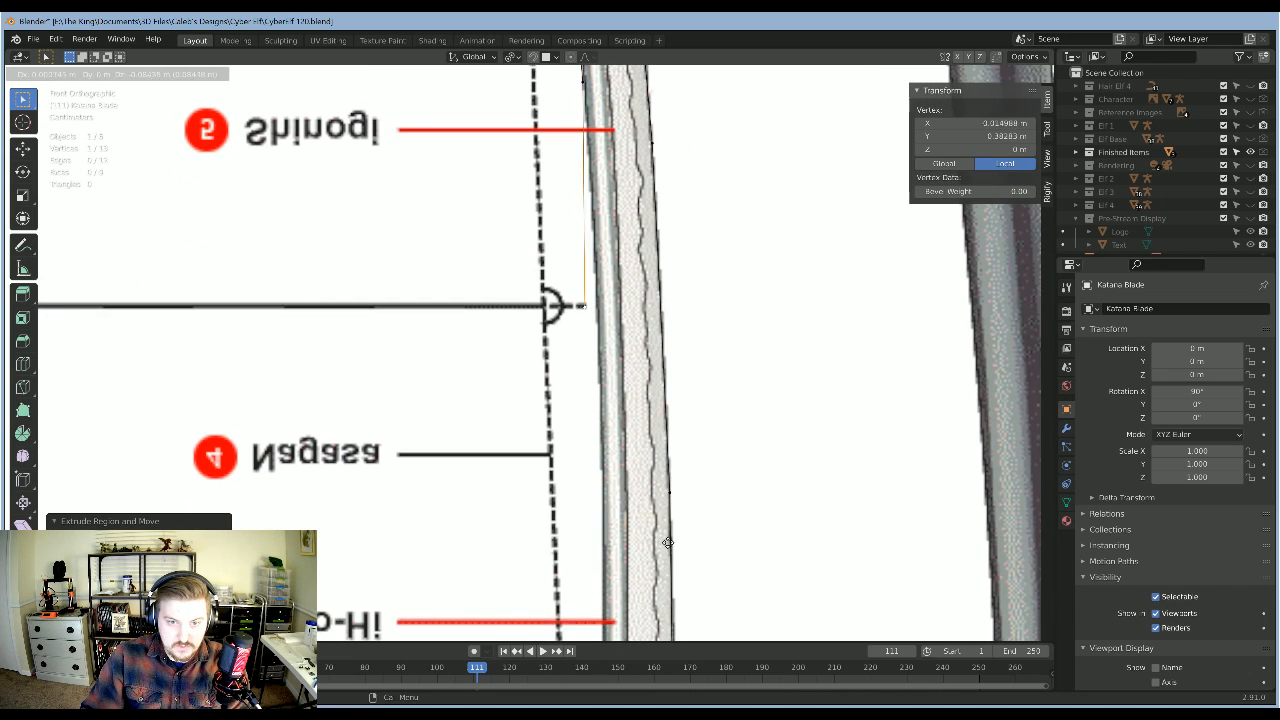
pyautogui.click(677, 420)
pyautogui.keyDown('shift'); pyautogui.moveTo(692, 421); pyautogui.dragTo(721, 302, button='middle'); pyautogui.keyUp('shift')
pyautogui.press('e')
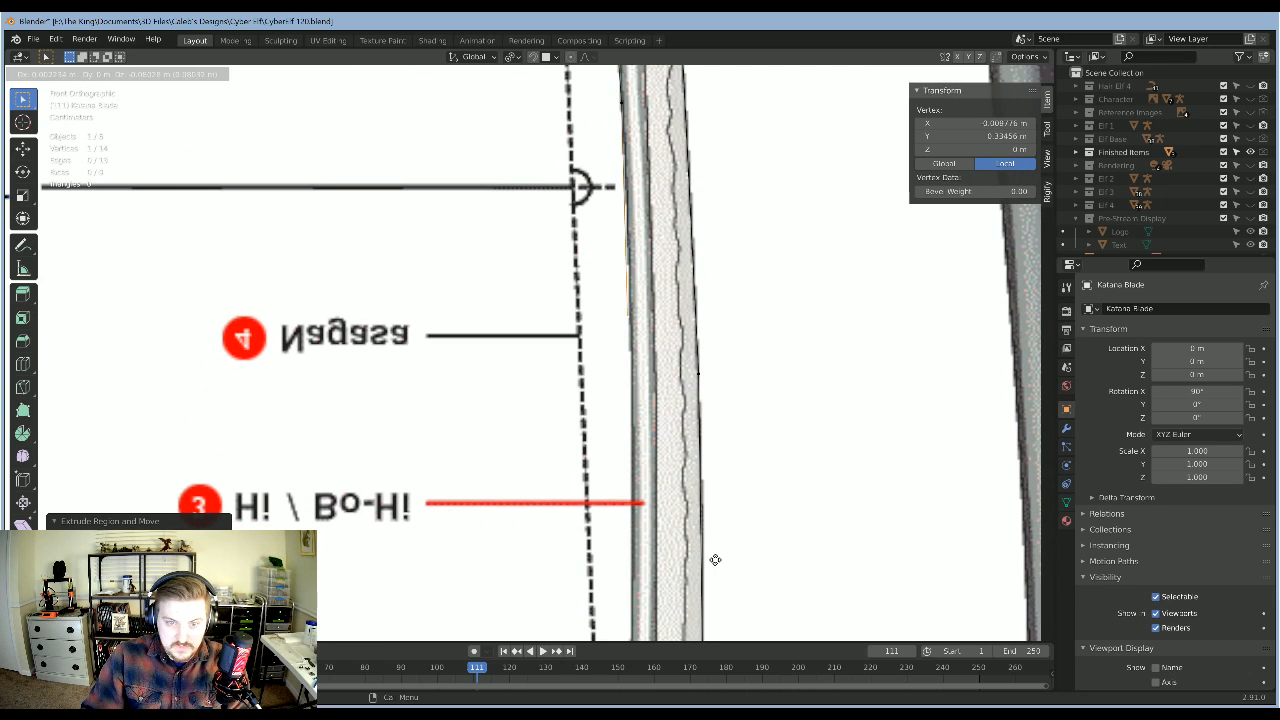
pyautogui.click(714, 558)
pyautogui.keyDown('shift'); pyautogui.moveTo(712, 550); pyautogui.dragTo(737, 318, button='middle'); pyautogui.keyUp('shift')
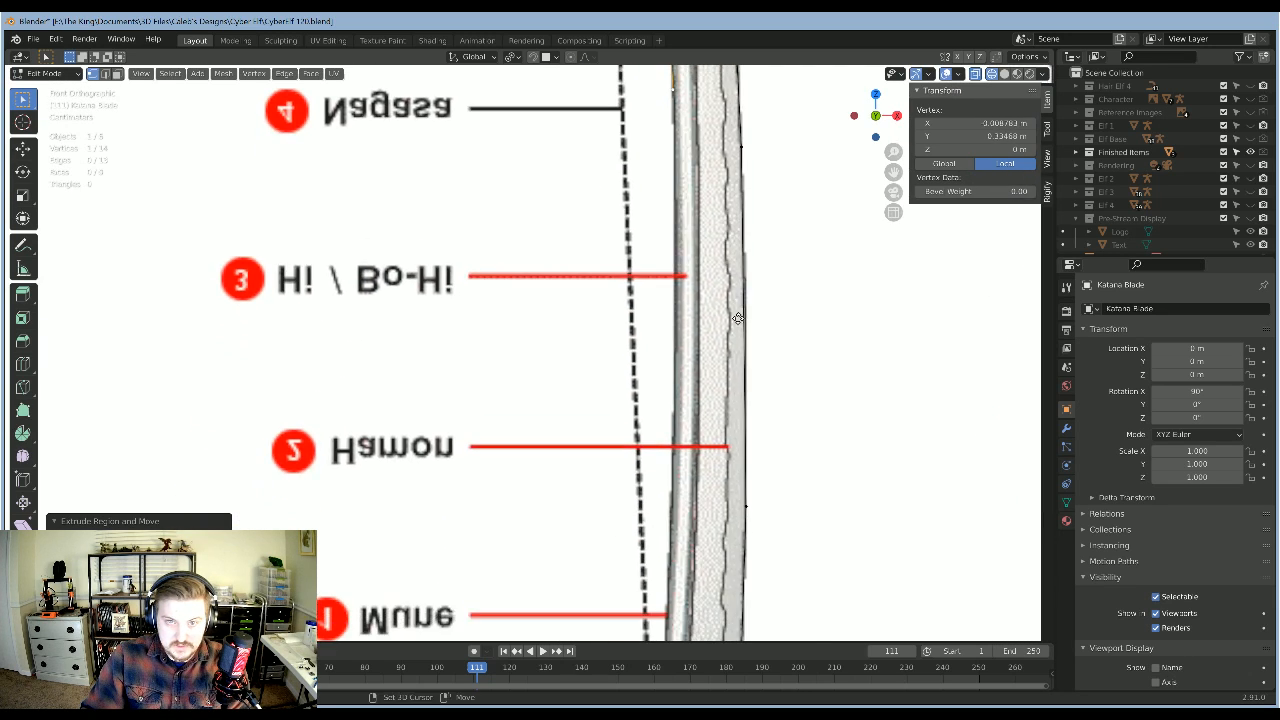
# Step: Extrude two more spine vertices past the Hamon and Mune labels, ending at about local Y 0.158 m
pyautogui.press('e')
pyautogui.click(740, 540)
pyautogui.keyDown('shift'); pyautogui.moveTo(740, 540); pyautogui.dragTo(752, 267, button='middle'); pyautogui.keyUp('shift')
pyautogui.press('e')
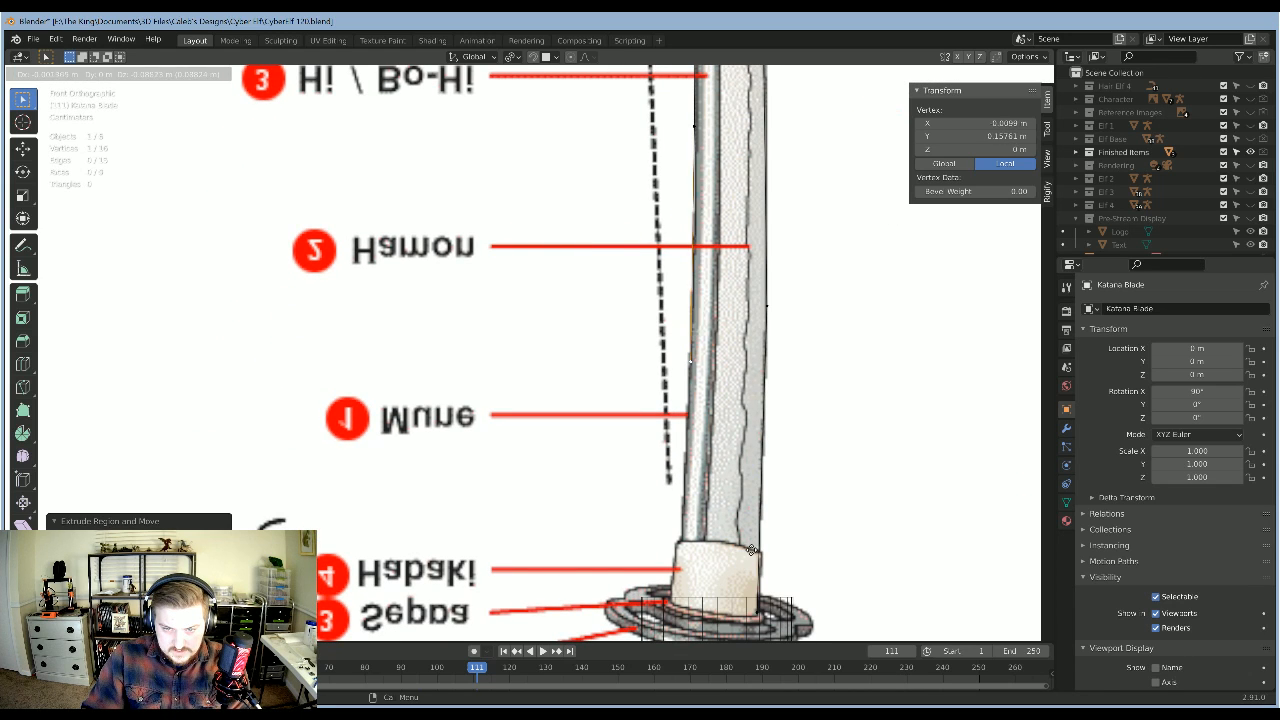
pyautogui.click(750, 550)
pyautogui.keyDown('shift'); pyautogui.moveTo(749, 548); pyautogui.dragTo(745, 358, button='middle'); pyautogui.keyUp('shift')
# Step: Extrude two vertices down the spine side of the habaki into the guard, ending at about local Y 0.066 m
pyautogui.press('e')
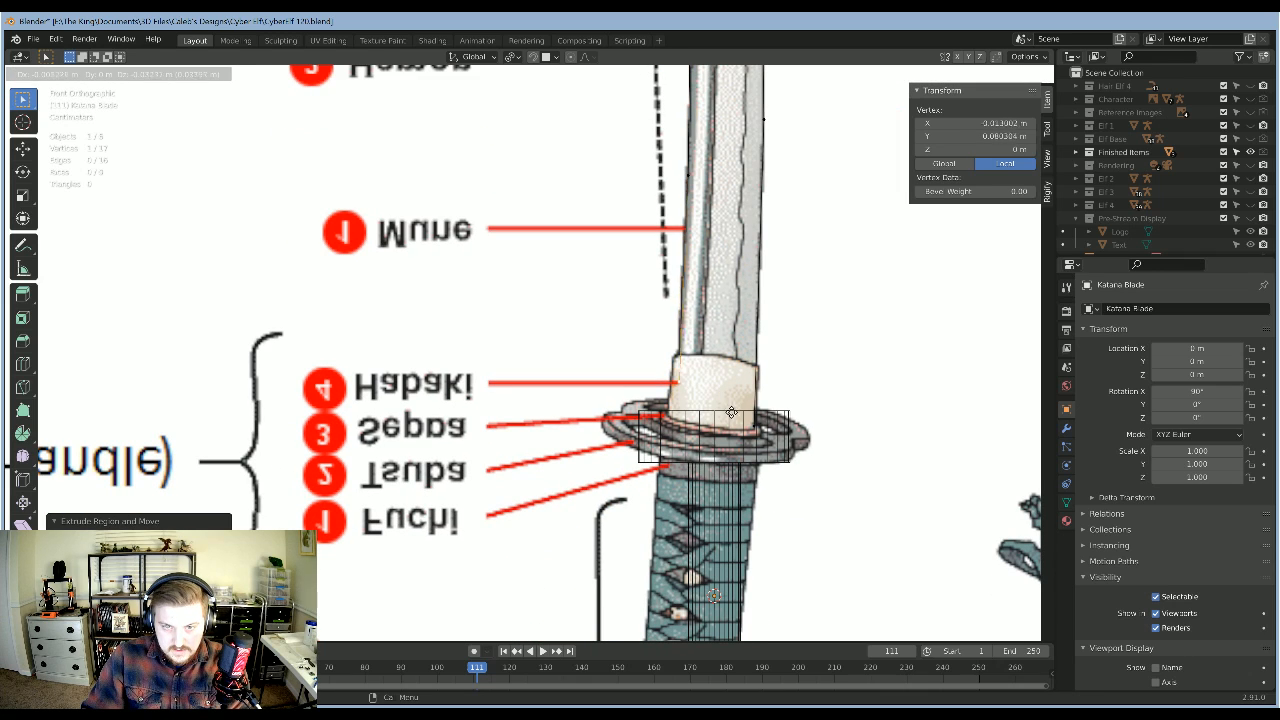
pyautogui.click(721, 416)
pyautogui.press('e')
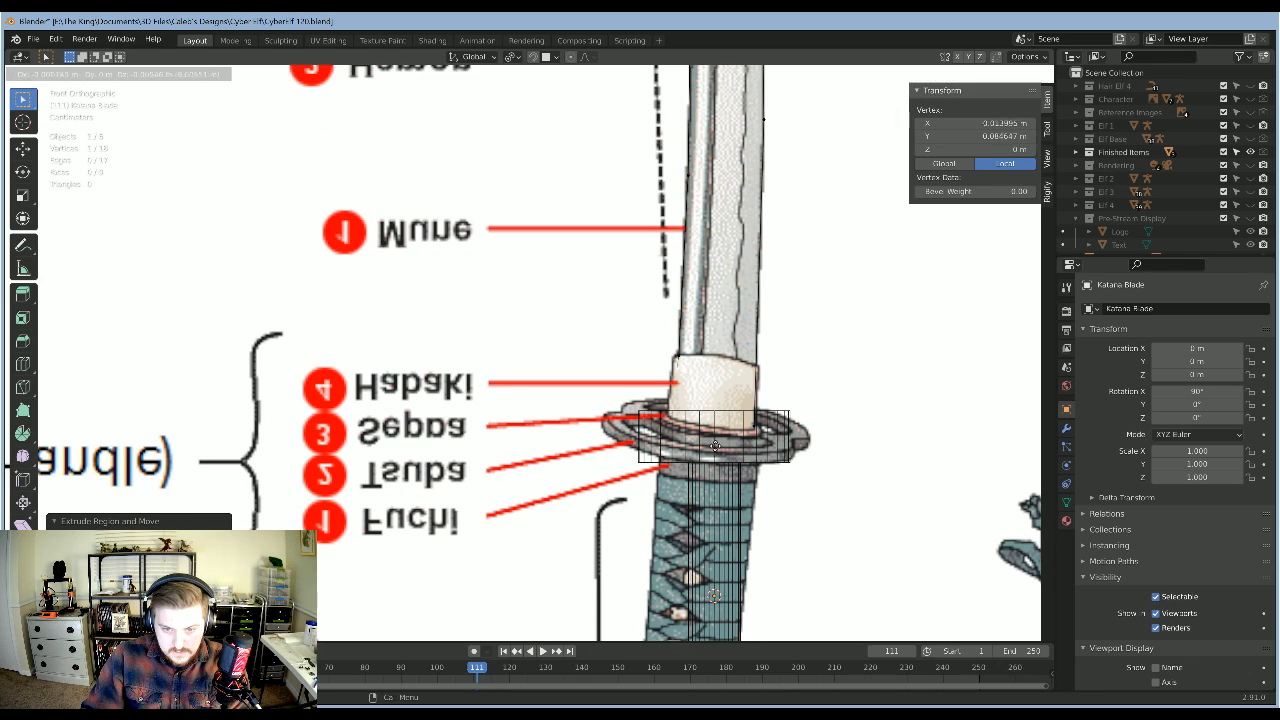
pyautogui.click(716, 477)
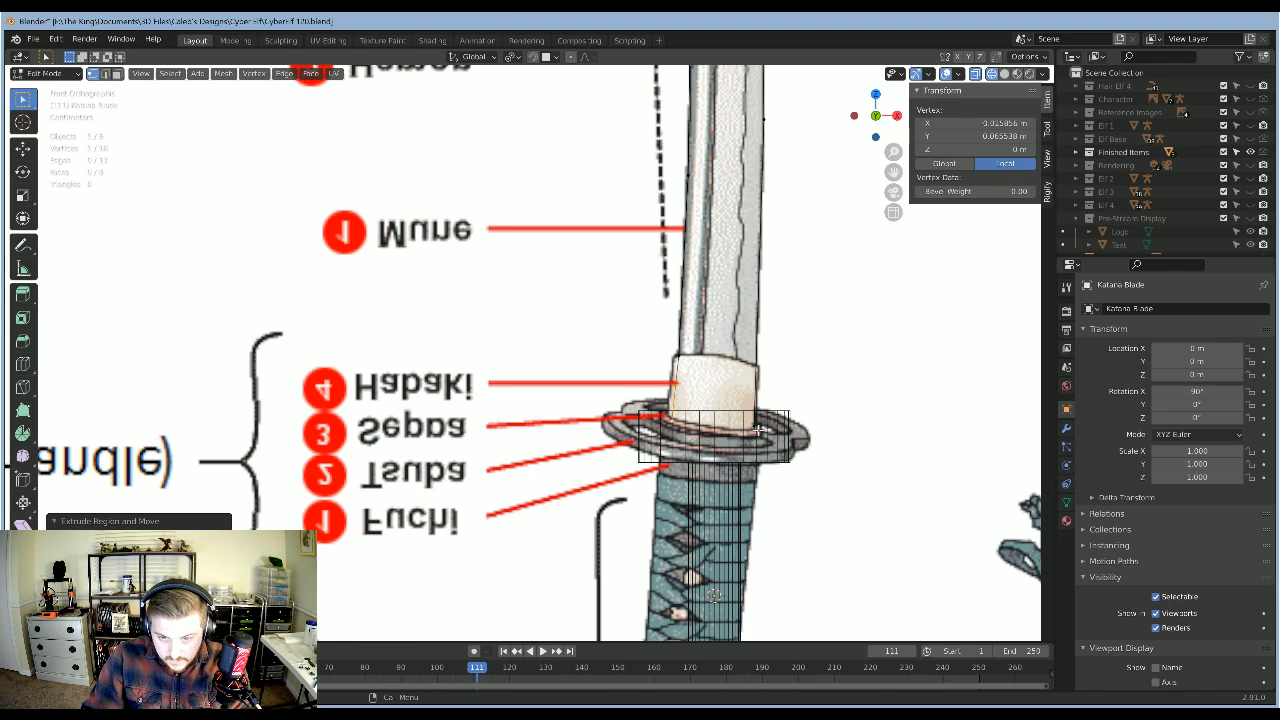
# Step: Try to connect the outline's two open end vertices at the guard
pyautogui.keyDown('shift'); pyautogui.click(773, 428); pyautogui.keyUp('shift')
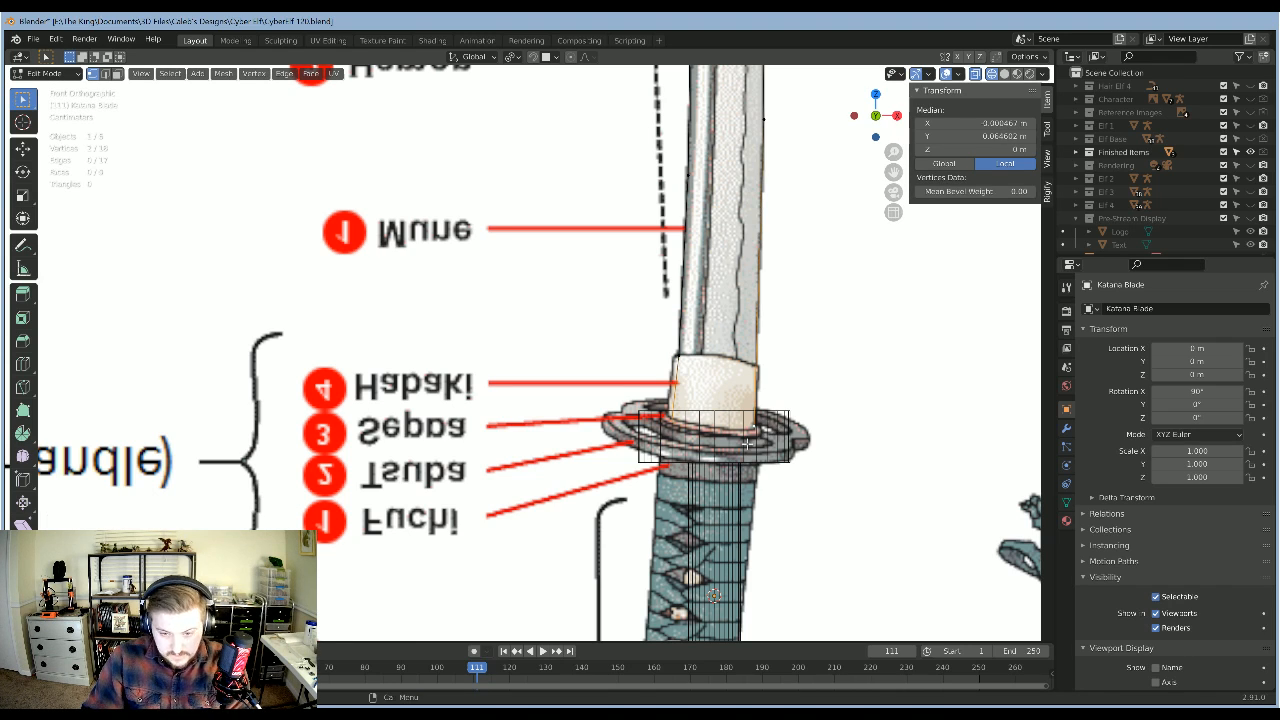
pyautogui.press('j')
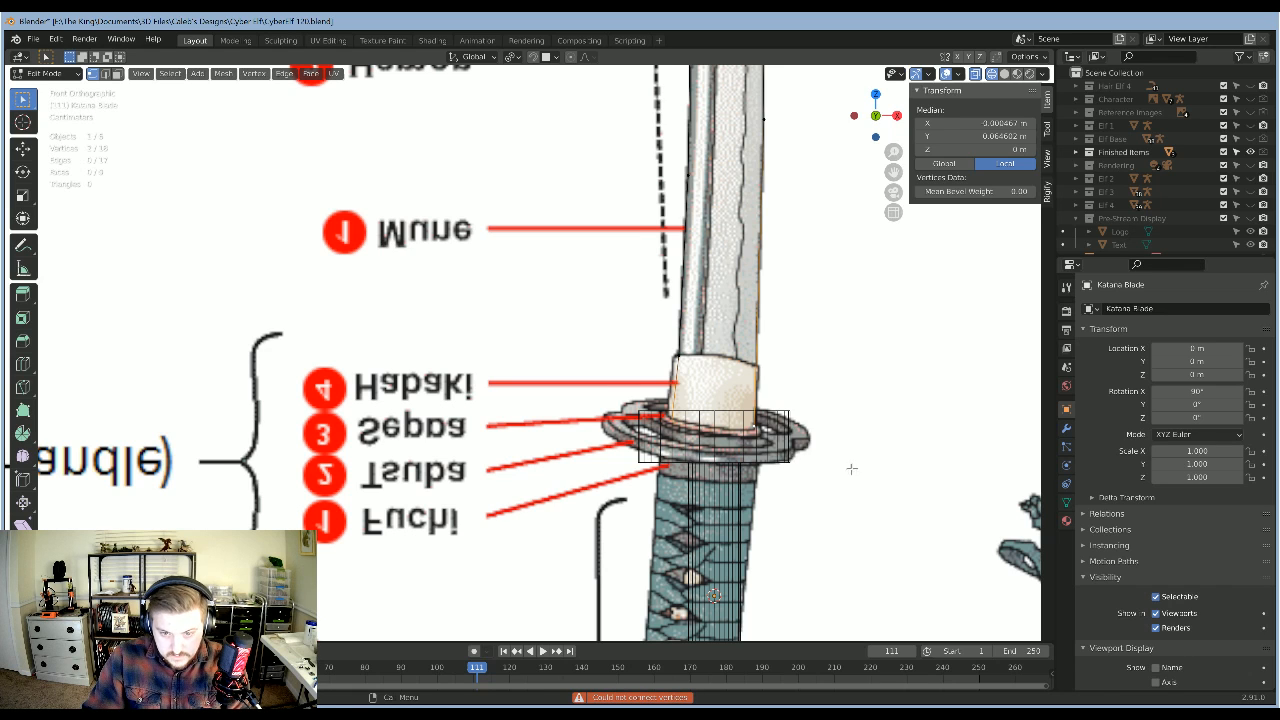
pyautogui.keyDown('shift'); pyautogui.moveTo(852, 468); pyautogui.dragTo(753, 411, button='middle'); pyautogui.keyUp('shift')
pyautogui.rightClick(728, 425)
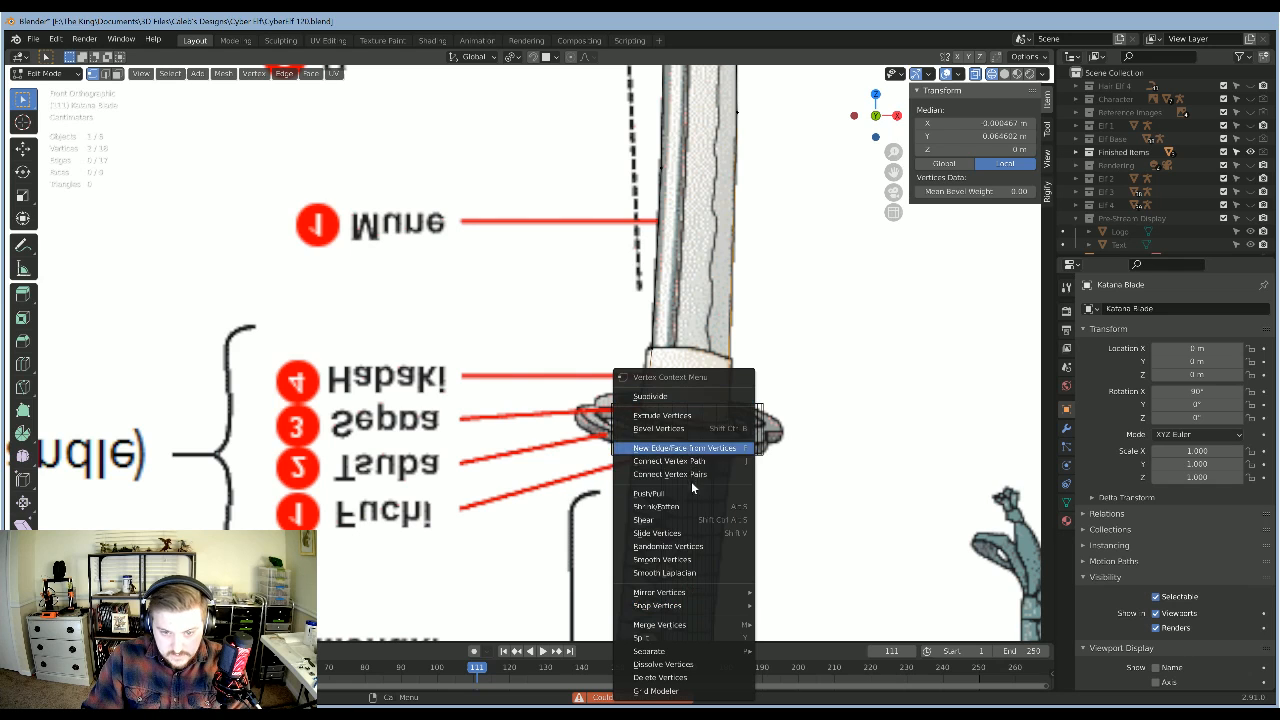
pyautogui.moveTo(681, 626)
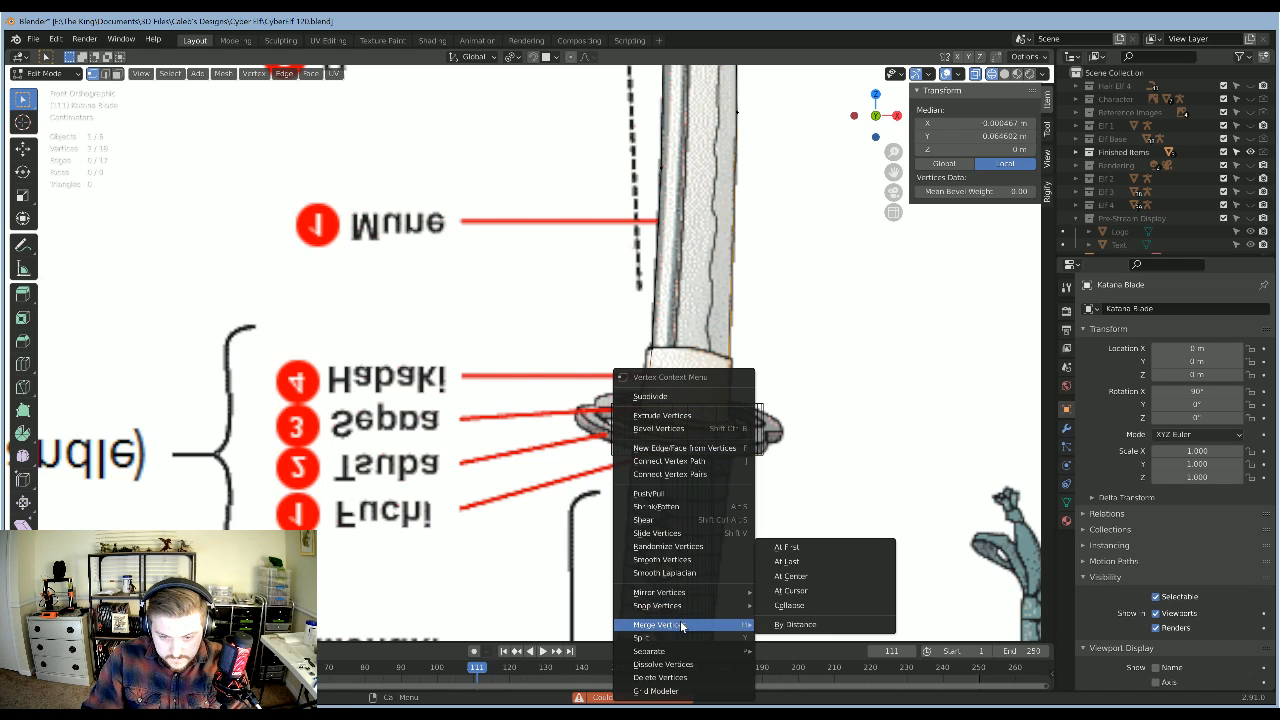
pyautogui.press('Escape')
# Step: Extrude the spine-side end vertex across the base of the habaki to the cutting-edge end vertex, at about local X 0.014 m
pyautogui.scroll(3, 754, 472)
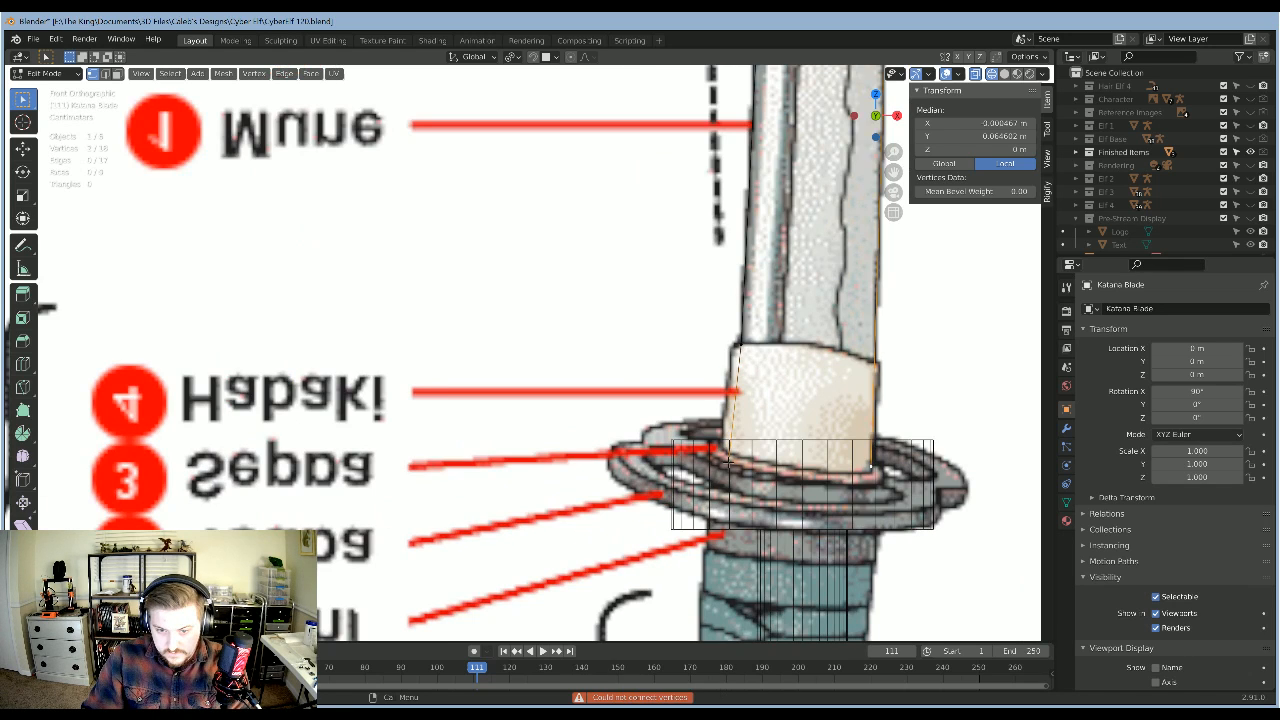
pyautogui.click(731, 464)
pyautogui.keyDown('shift'); pyautogui.moveTo(788, 480); pyautogui.dragTo(682, 460, button='middle'); pyautogui.keyUp('shift')
pyautogui.press('g')
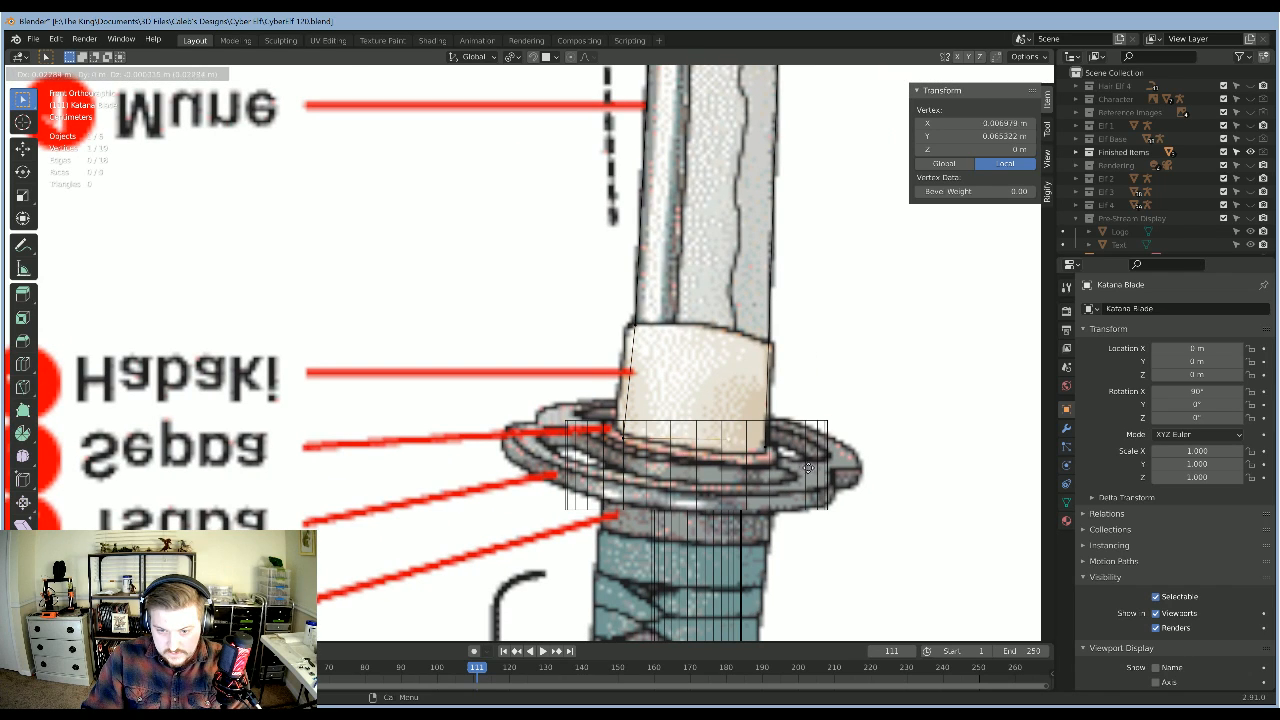
pyautogui.click(820, 466)
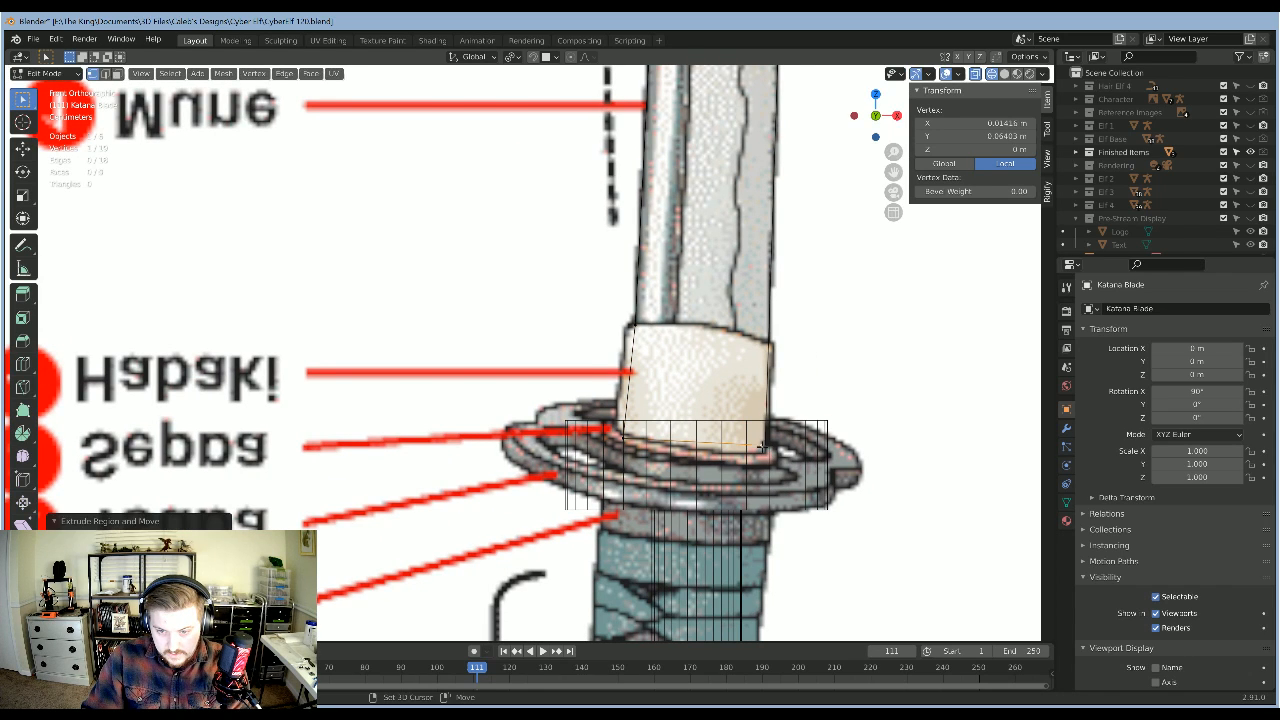
# Step: Merge the two overlapping vertices at the guard with At First to close the outline, and select the whole outline
pyautogui.keyDown('shift'); pyautogui.click(764, 447); pyautogui.keyUp('shift')
pyautogui.rightClick(770, 455)
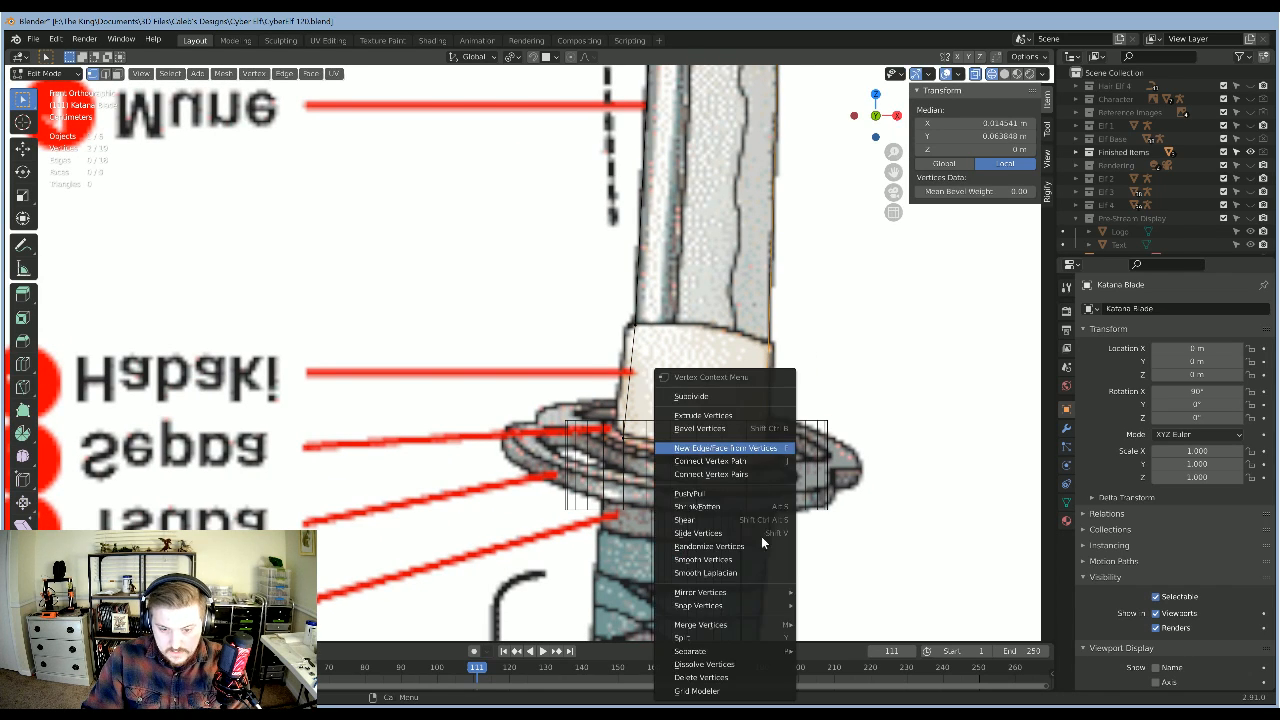
pyautogui.moveTo(752, 625)
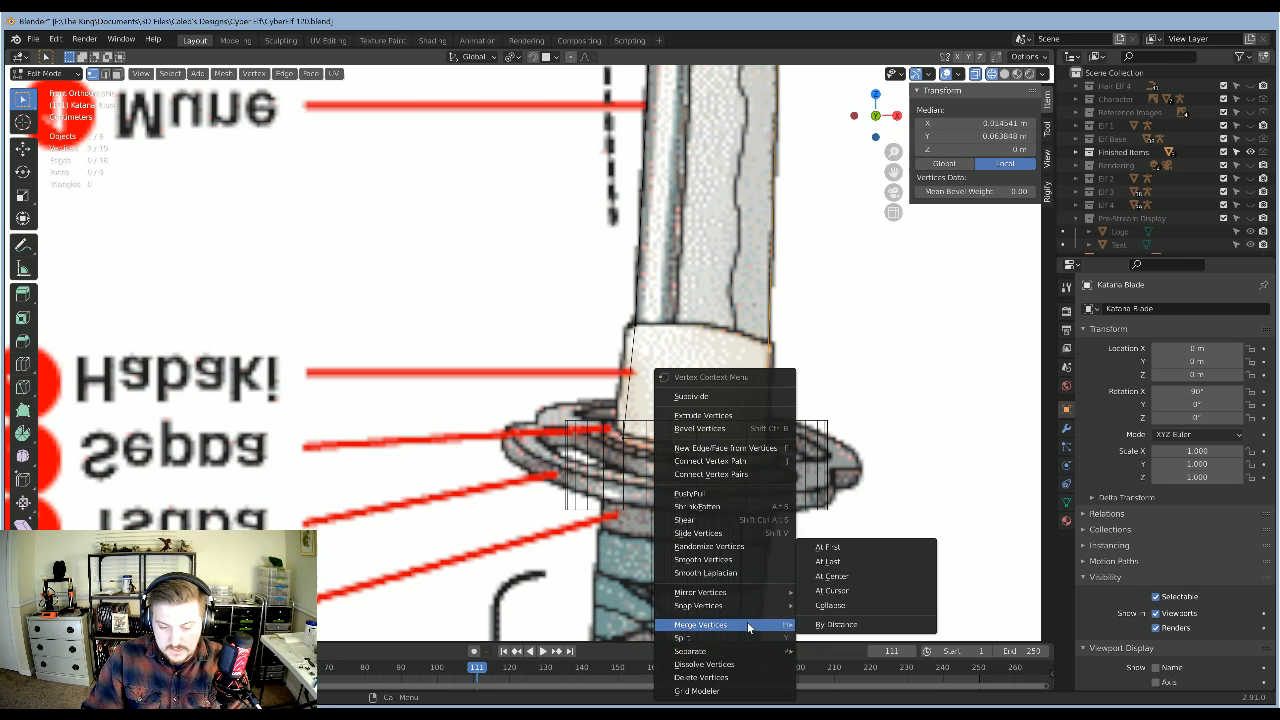
pyautogui.click(830, 548)
pyautogui.keyDown('shift'); pyautogui.moveTo(836, 385); pyautogui.dragTo(811, 423, button='middle'); pyautogui.keyUp('shift')
pyautogui.press('a')
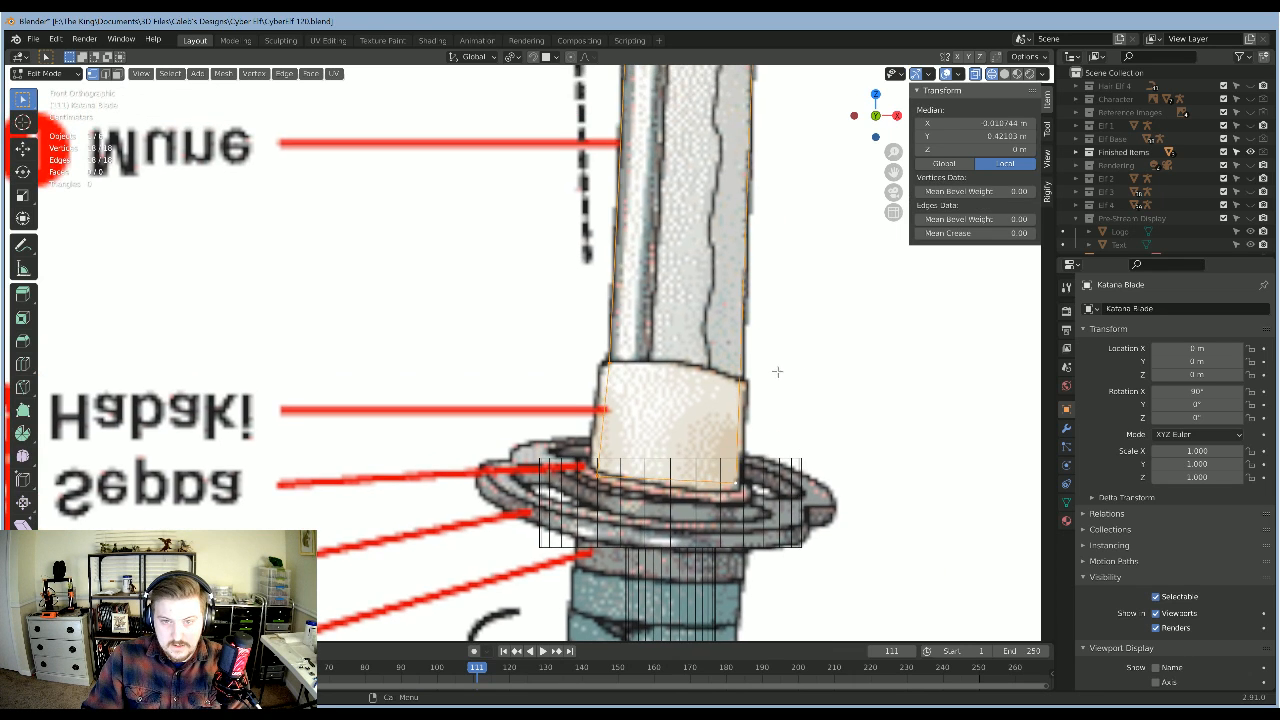
# Step: Leave Edit Mode and hide the katana reference image
pyautogui.scroll(-5, 726, 531)
pyautogui.keyDown('shift'); pyautogui.moveTo(706, 225); pyautogui.dragTo(686, 386, button='middle'); pyautogui.keyUp('shift')
pyautogui.scroll(-6, 744, 446)
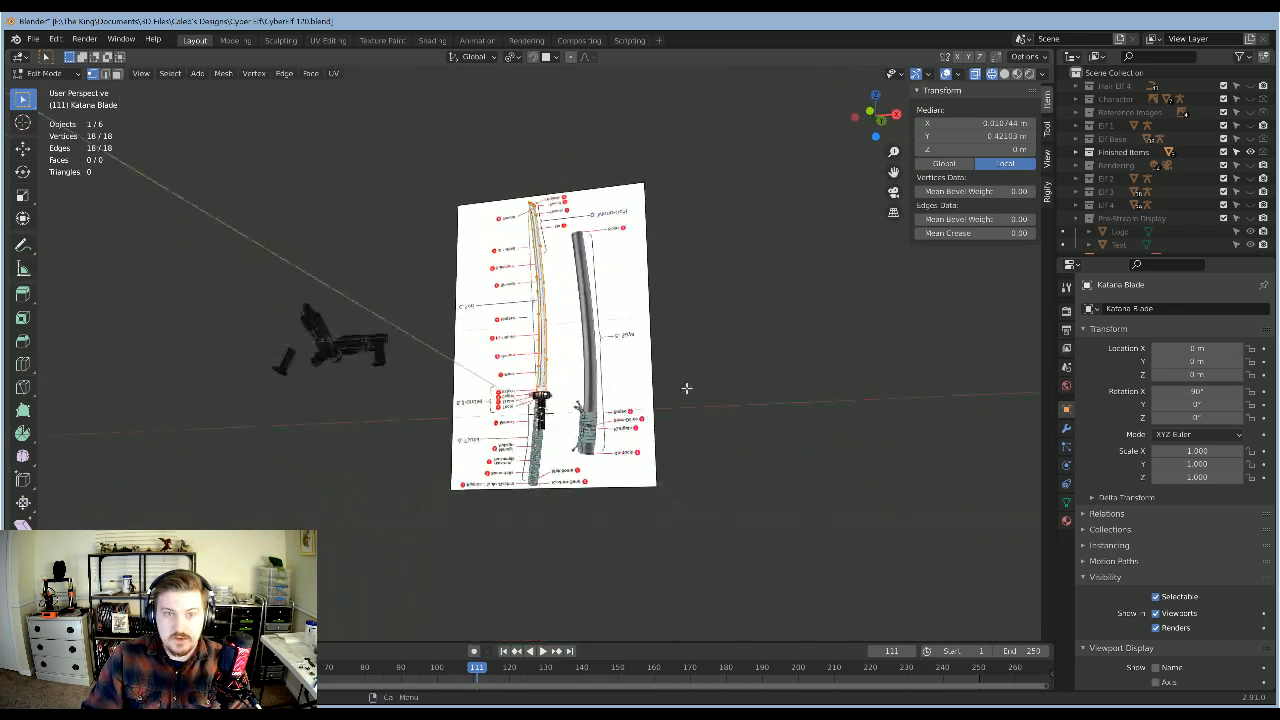
pyautogui.moveTo(713, 314); pyautogui.dragTo(752, 187, button='middle')
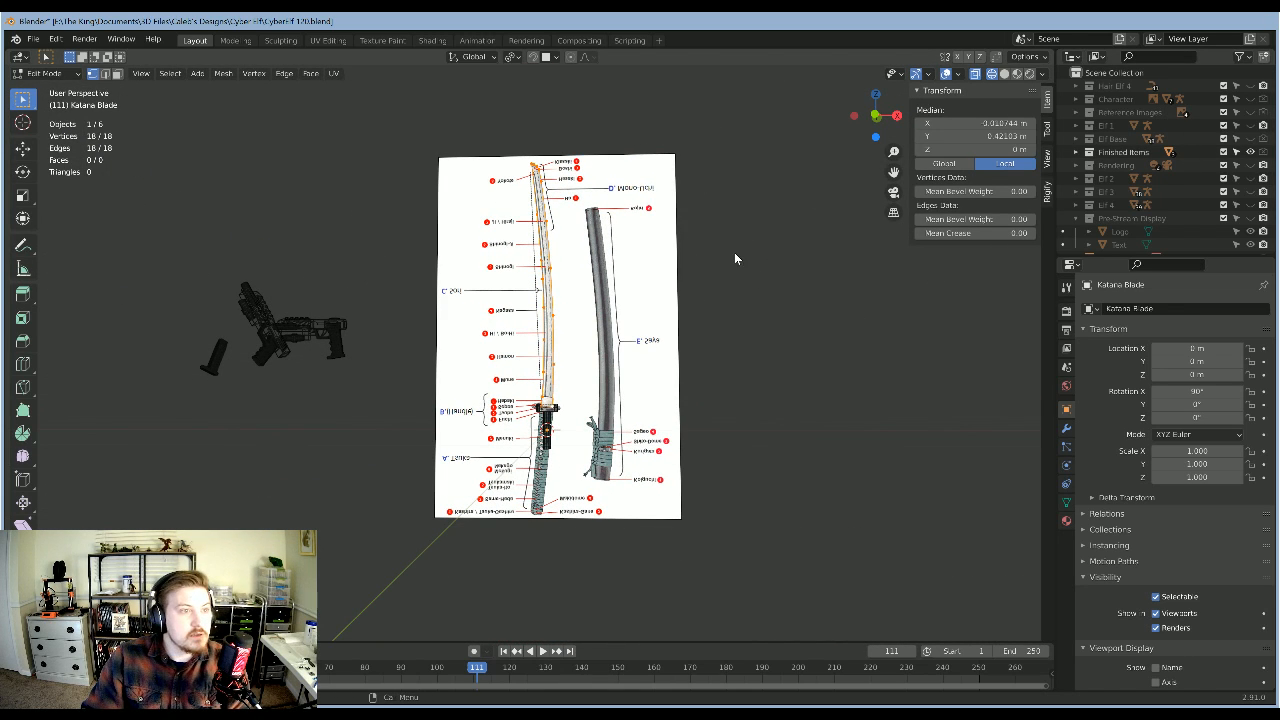
pyautogui.press('Tab')
pyautogui.click(684, 238)
pyautogui.press('h')
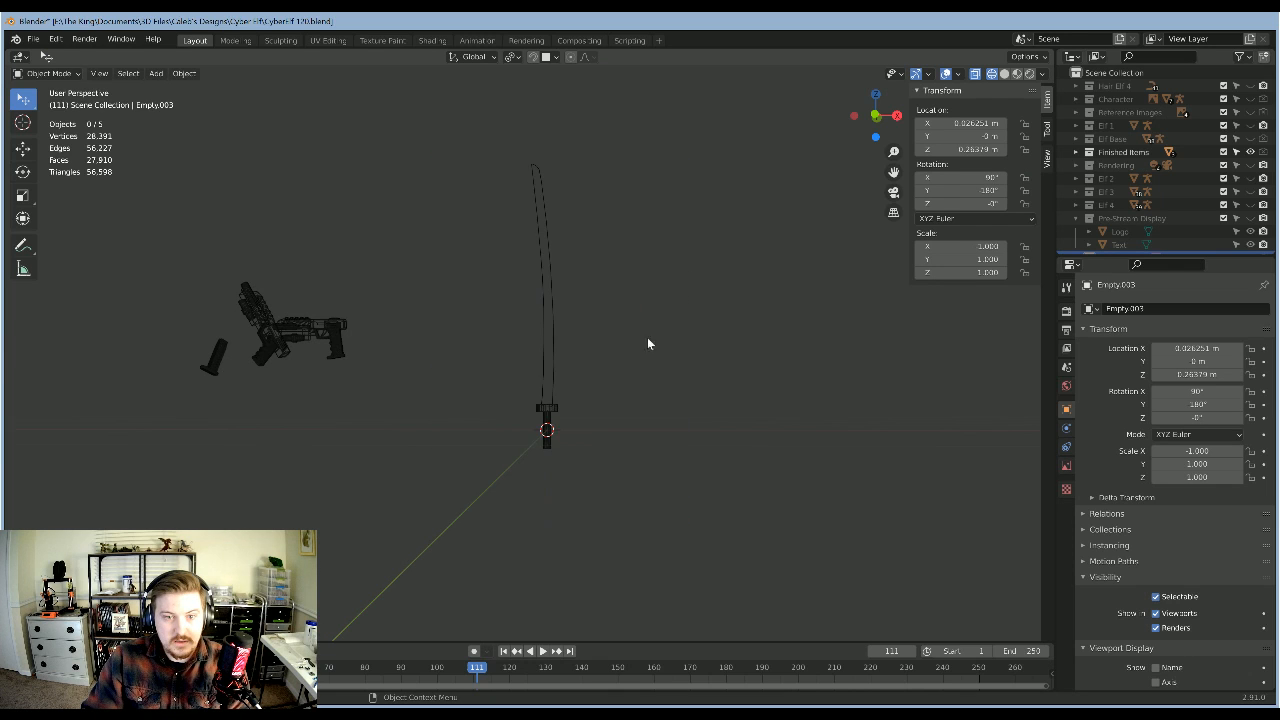
# Step: Reopen the blade outline in Edit Mode and fill it with a single face
pyautogui.scroll(3, 647, 337)
pyautogui.click(573, 380)
pyautogui.press('KP_1')
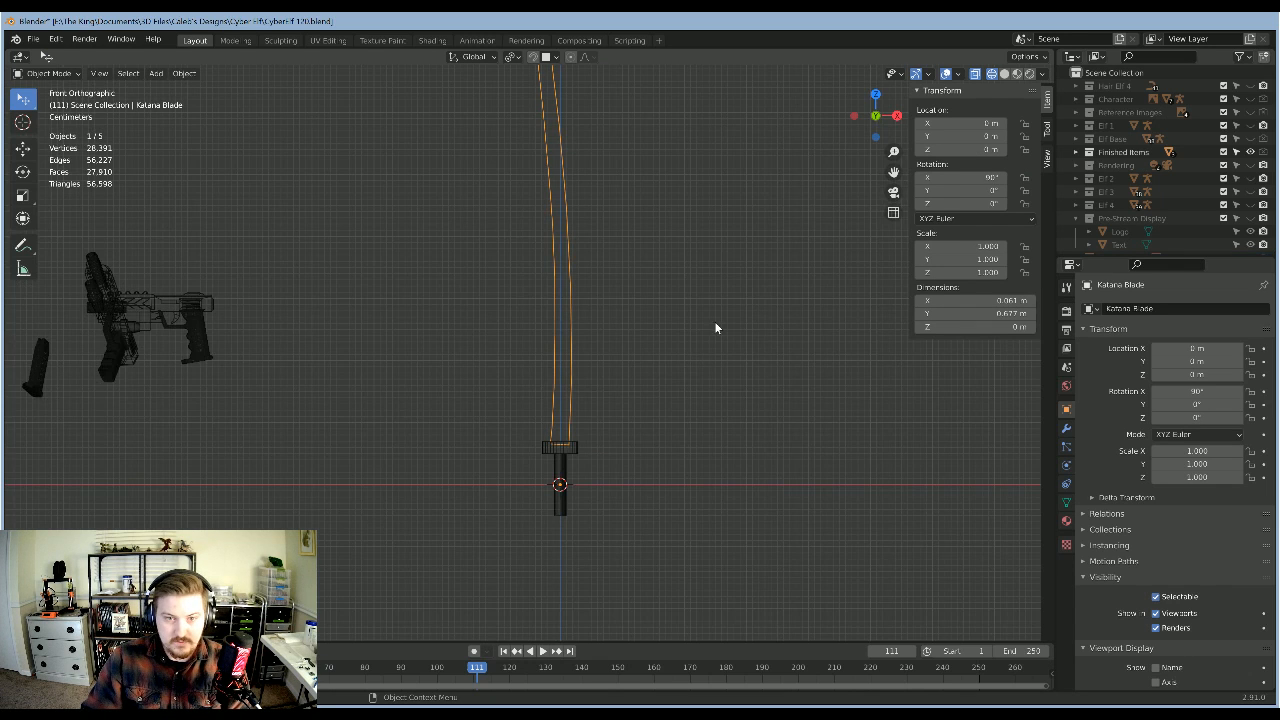
pyautogui.moveTo(690, 470)
pyautogui.keyDown('shift'); pyautogui.mouseDown(button='middle')
pyautogui.moveTo(686, 530)
pyautogui.moveTo(688, 467)
pyautogui.mouseUp(button='middle'); pyautogui.keyUp('shift')
pyautogui.scroll(-2, 698, 528)
pyautogui.click(701, 529)
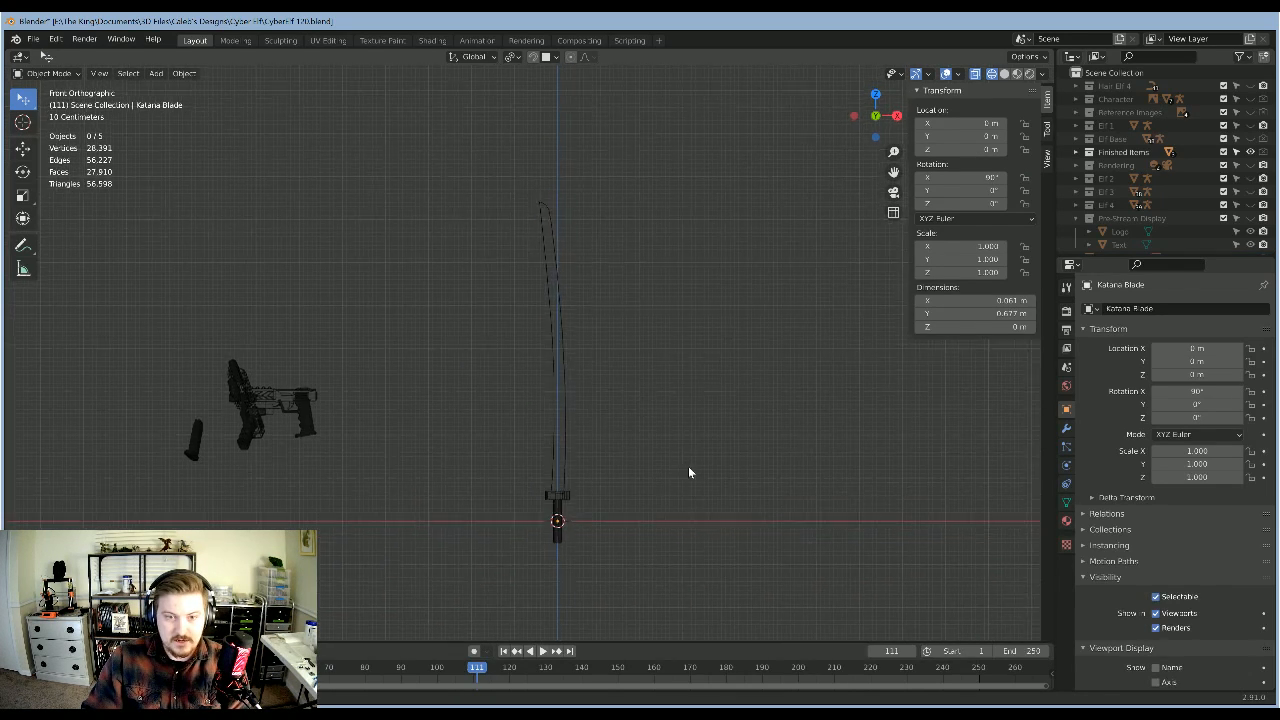
pyautogui.scroll(1, 700, 475)
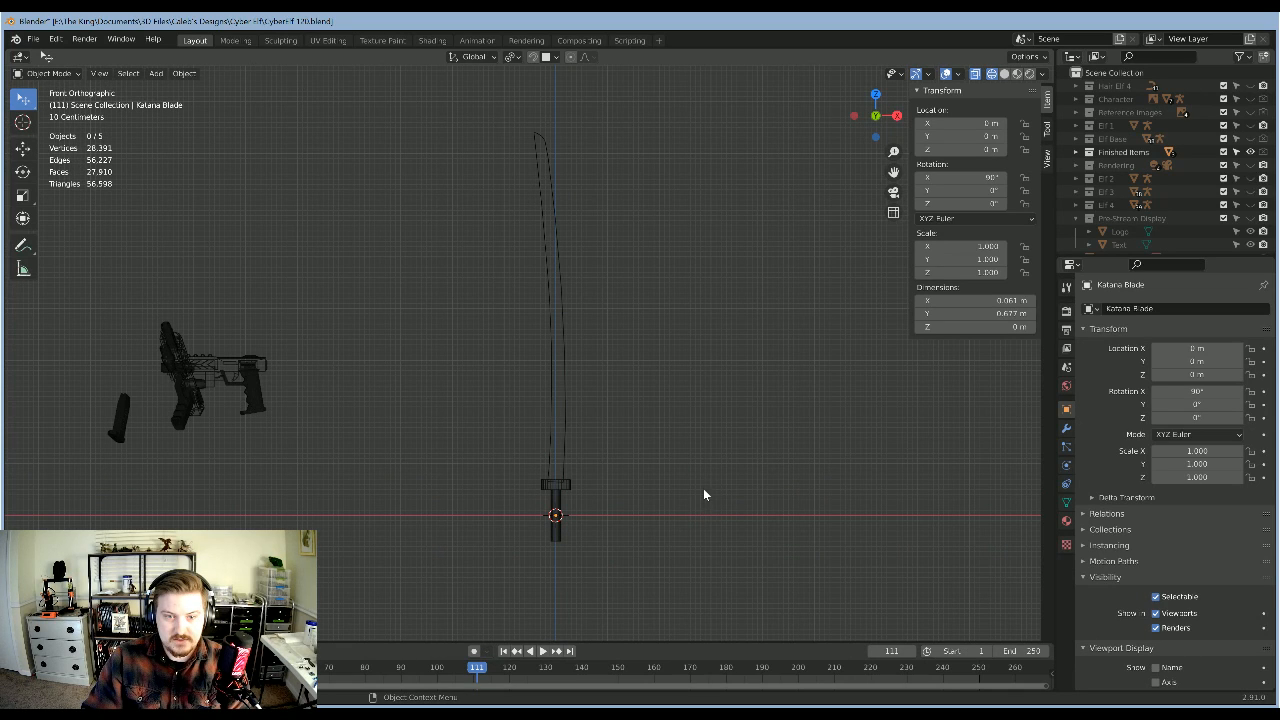
pyautogui.click(563, 358)
pyautogui.moveTo(677, 411)
pyautogui.keyDown('shift'); pyautogui.mouseDown(button='middle')
pyautogui.moveTo(666, 375)
pyautogui.moveTo(689, 391)
pyautogui.moveTo(654, 361)
pyautogui.moveTo(749, 423)
pyautogui.moveTo(771, 503)
pyautogui.moveTo(757, 543)
pyautogui.moveTo(724, 524)
pyautogui.moveTo(741, 474)
pyautogui.moveTo(711, 317)
pyautogui.moveTo(686, 394)
pyautogui.mouseUp(button='middle'); pyautogui.keyUp('shift')
pyautogui.press('Tab')
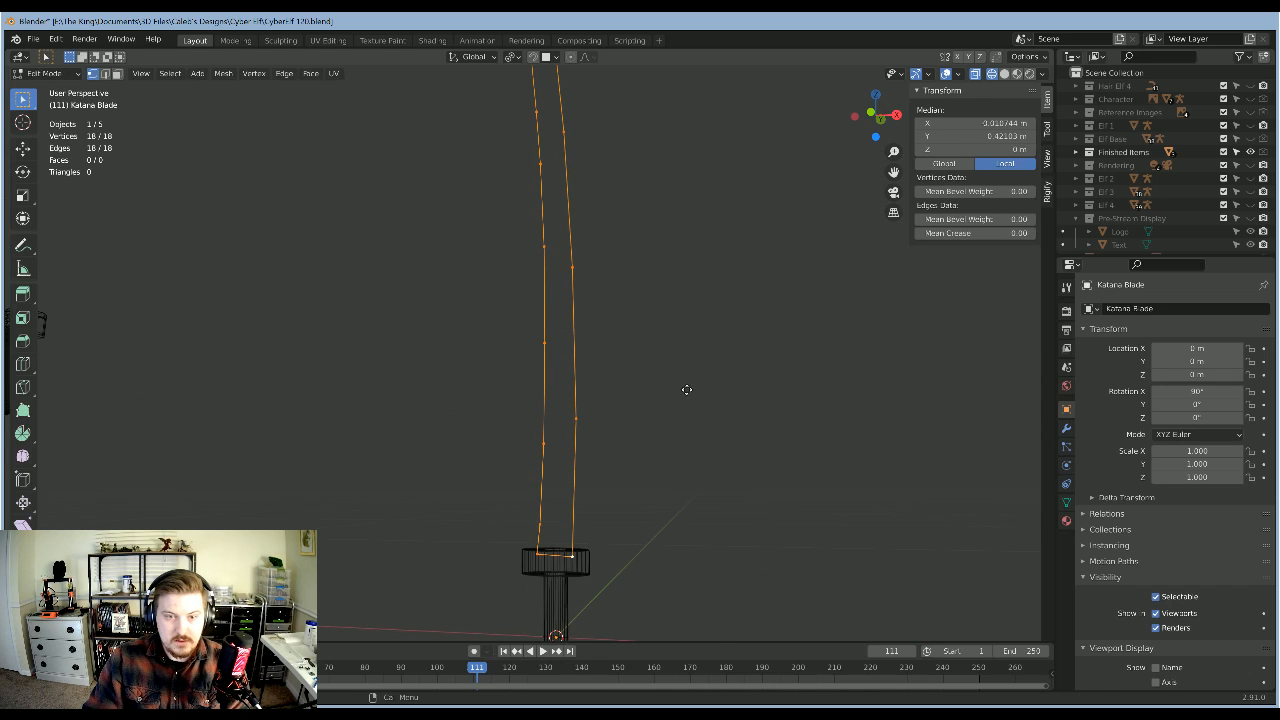
pyautogui.press('f')
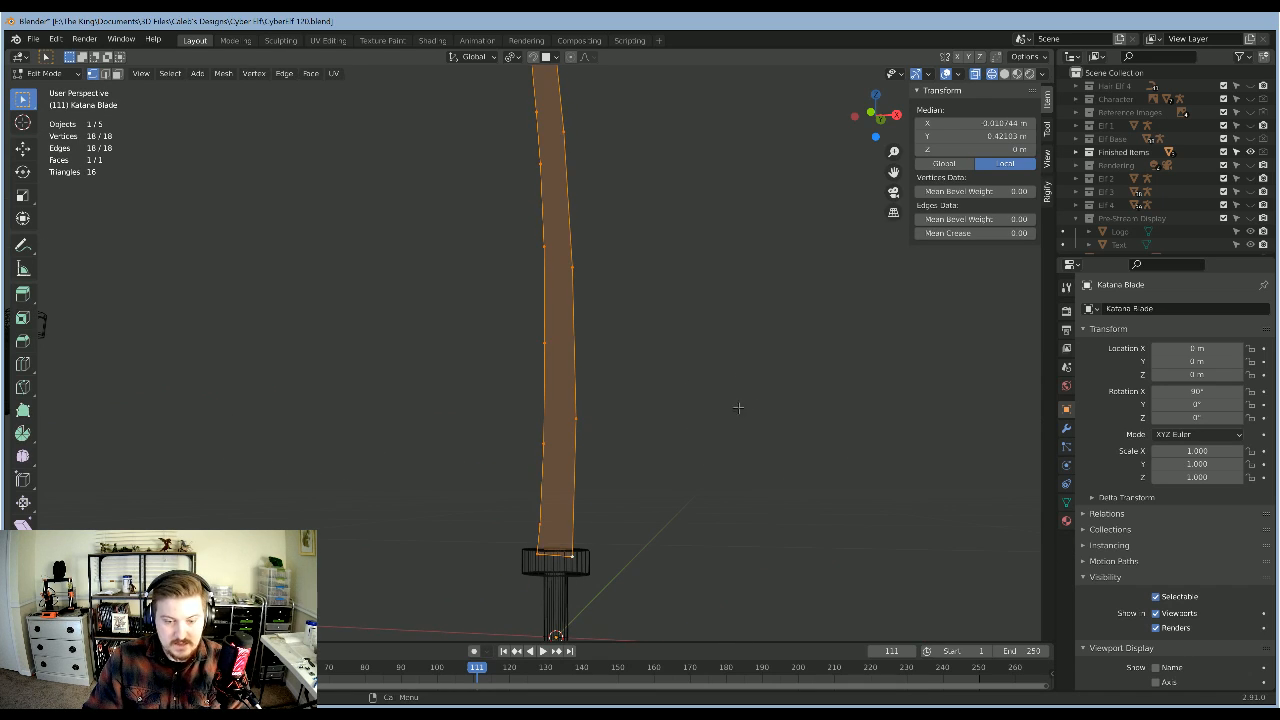
# Step: View the blade edge-on from the right side, framed around its guard end
pyautogui.moveTo(738, 407); pyautogui.dragTo(624, 414, button='middle')
pyautogui.press('KP_3')
pyautogui.scroll(4, 560, 450)
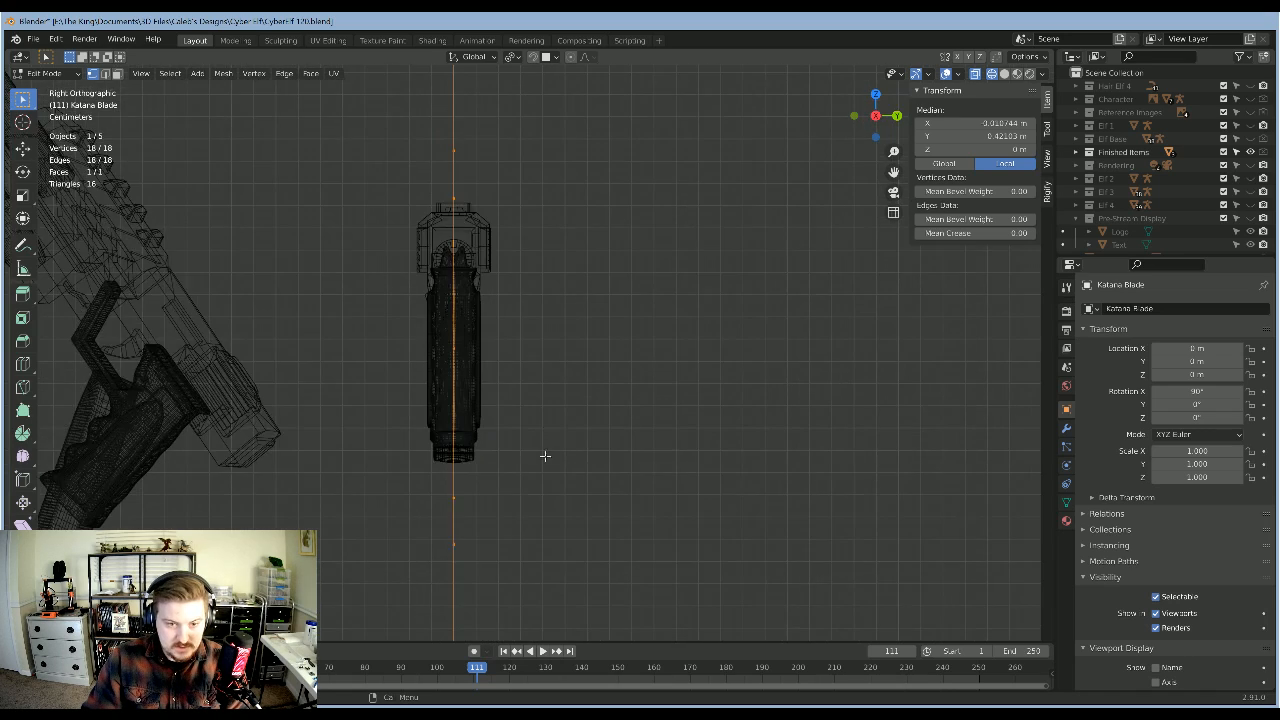
pyautogui.keyDown('shift'); pyautogui.moveTo(545, 456); pyautogui.dragTo(597, 331, button='middle'); pyautogui.keyUp('shift')
pyautogui.scroll(-3, 595, 378)
pyautogui.scroll(1, 597, 412)
pyautogui.keyDown('shift'); pyautogui.moveTo(597, 414); pyautogui.dragTo(599, 373, button='middle'); pyautogui.keyUp('shift')
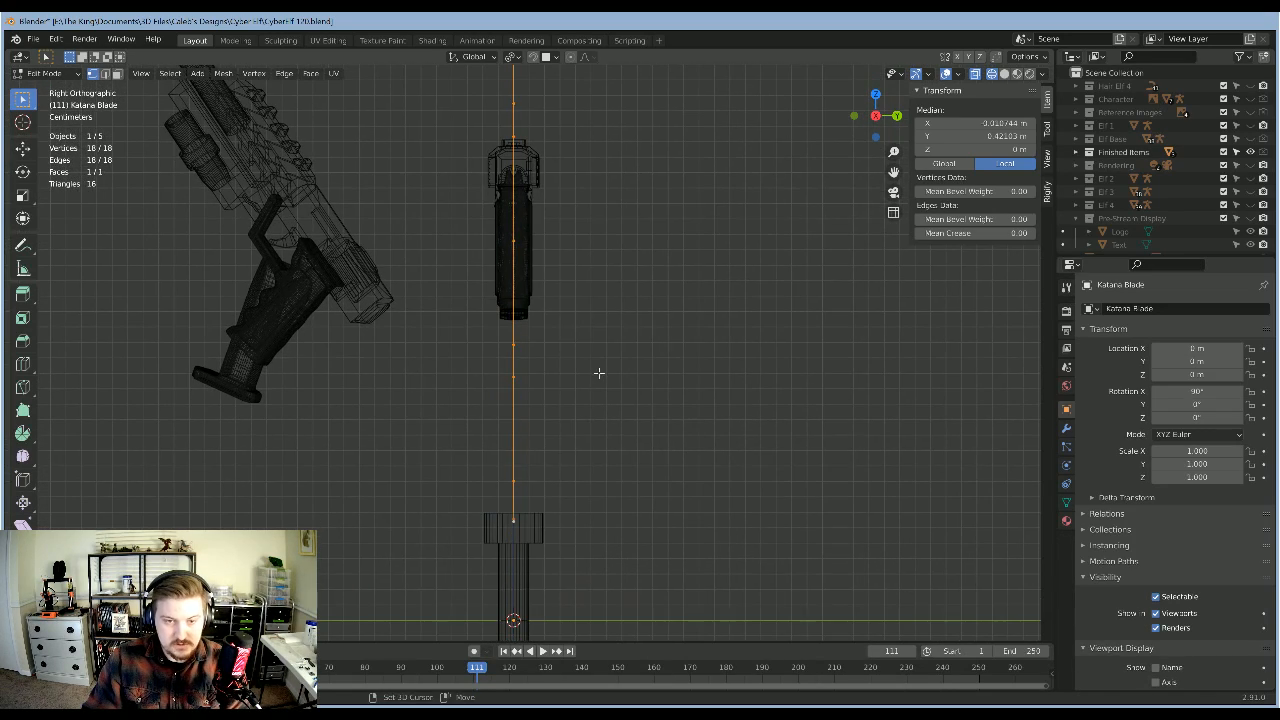
pyautogui.write('e')
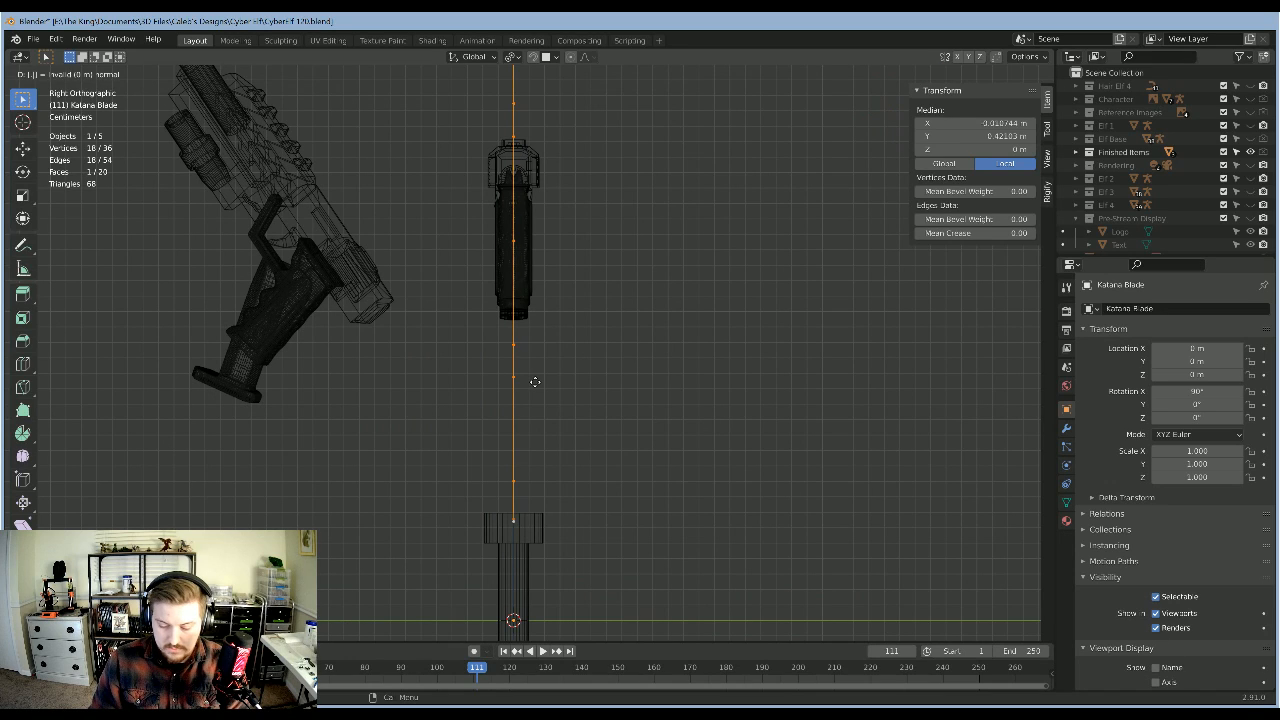
pyautogui.write('.05')
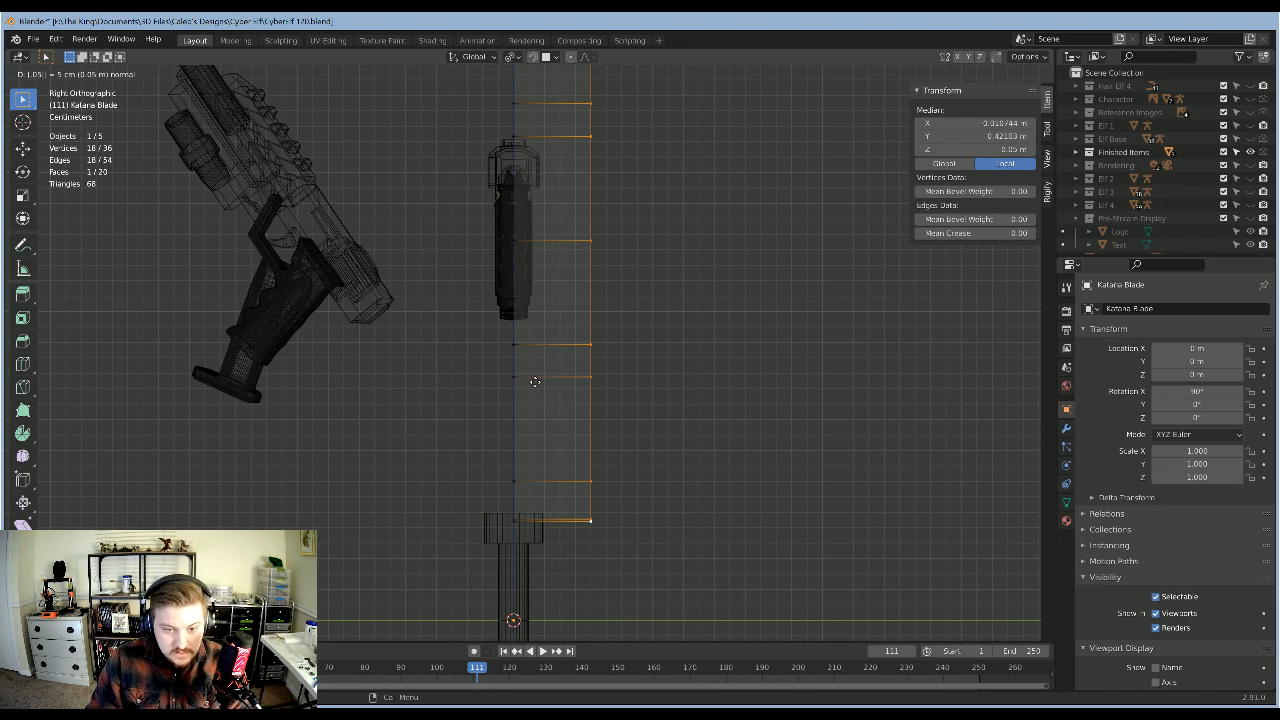
pyautogui.press('Escape')
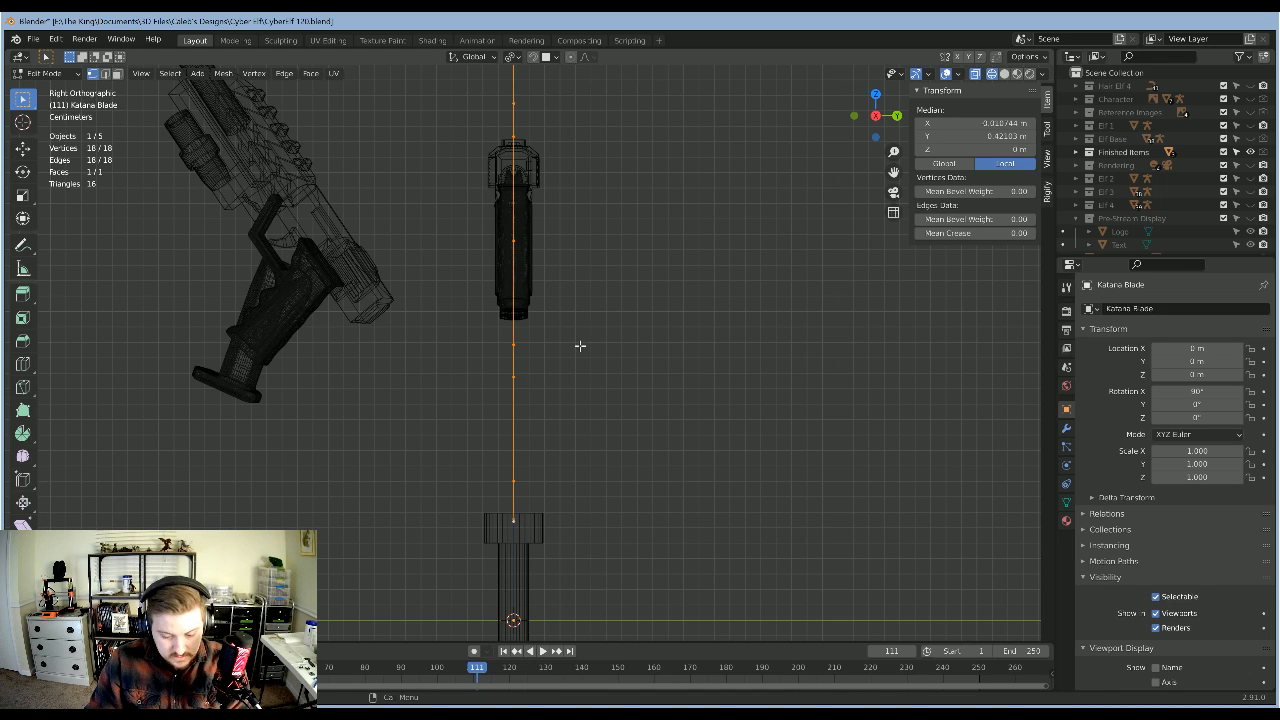
# Step: Extrude the filled blade face 0.01 m along its normal to give the blade thickness on one side
pyautogui.press('e')
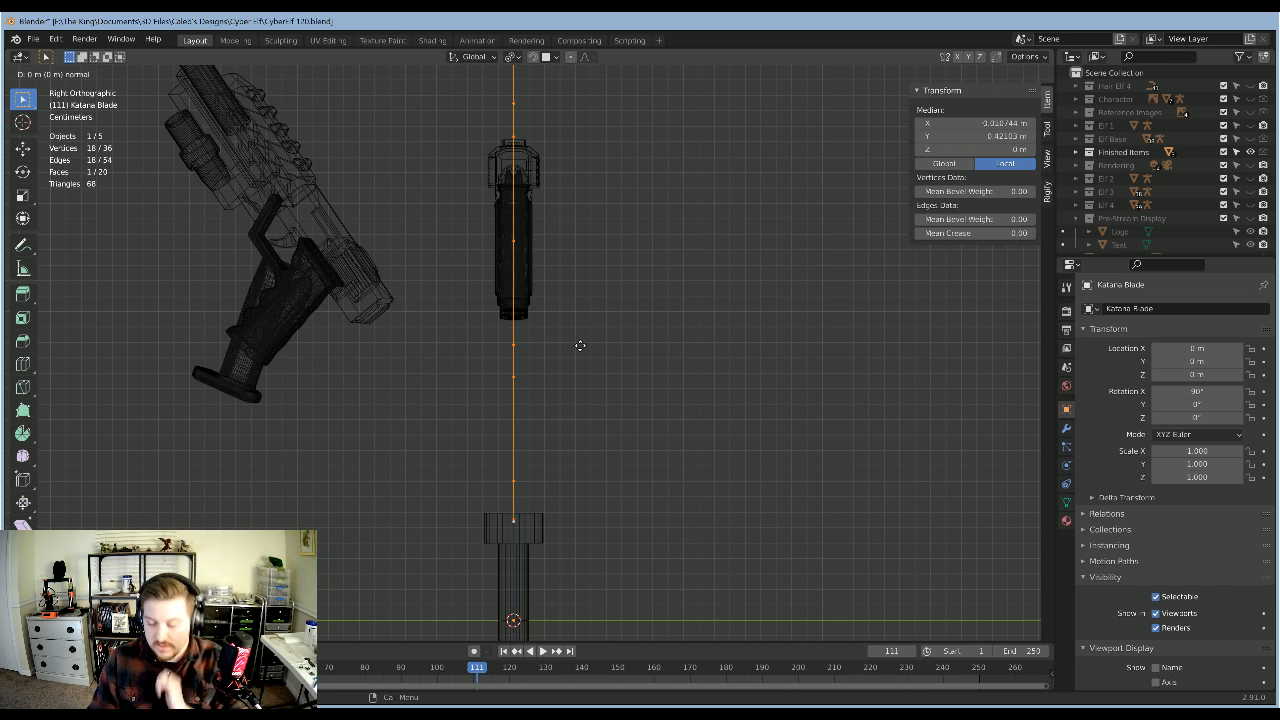
pyautogui.write('.01')
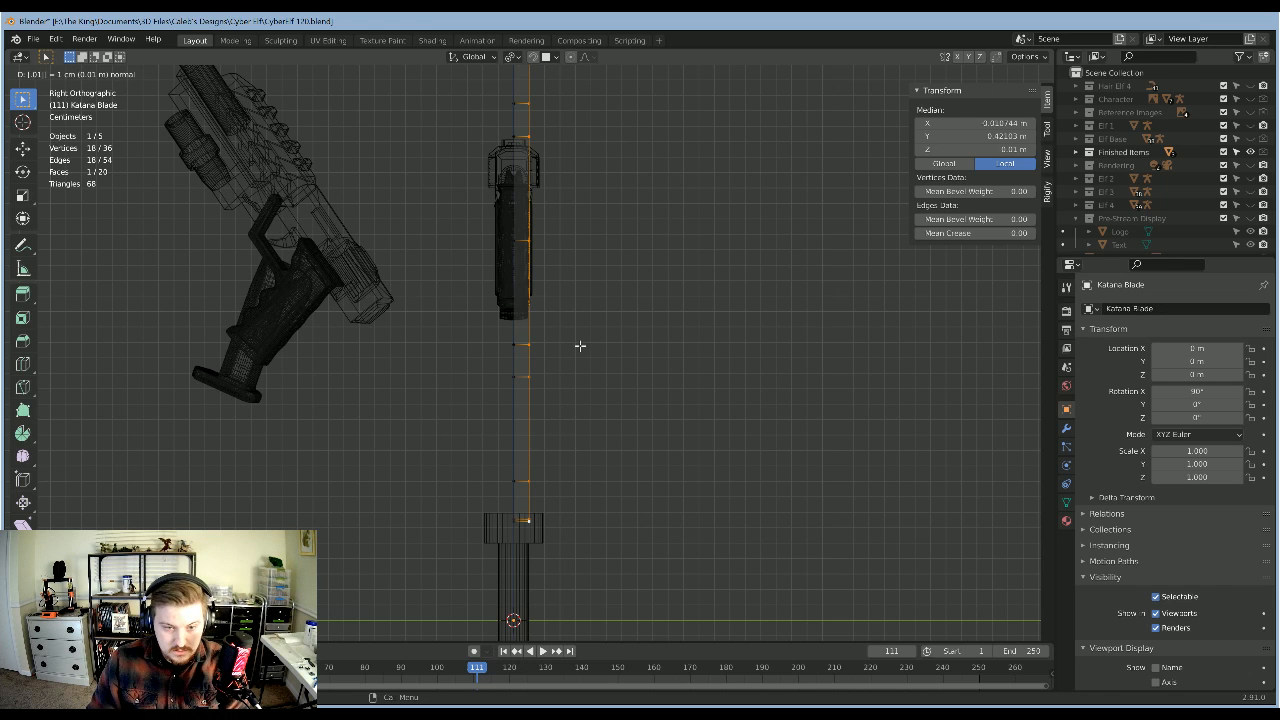
pyautogui.press('Return')
pyautogui.moveTo(583, 343); pyautogui.dragTo(611, 477, button='middle')
pyautogui.scroll(-5, 616, 447)
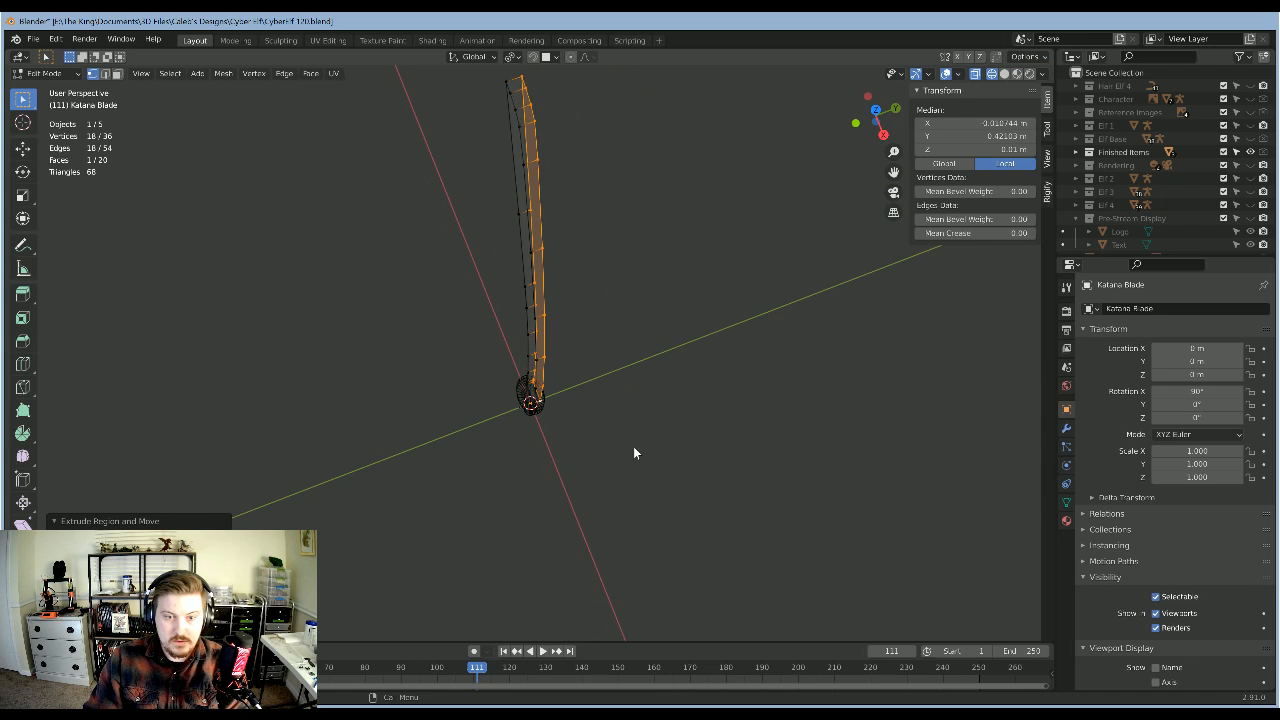
# Step: Clear the selection and select only the blade's original centre-plane outline in the right side view
pyautogui.press('Tab')
pyautogui.moveTo(592, 372); pyautogui.dragTo(605, 414, button='middle')
pyautogui.press('Tab')
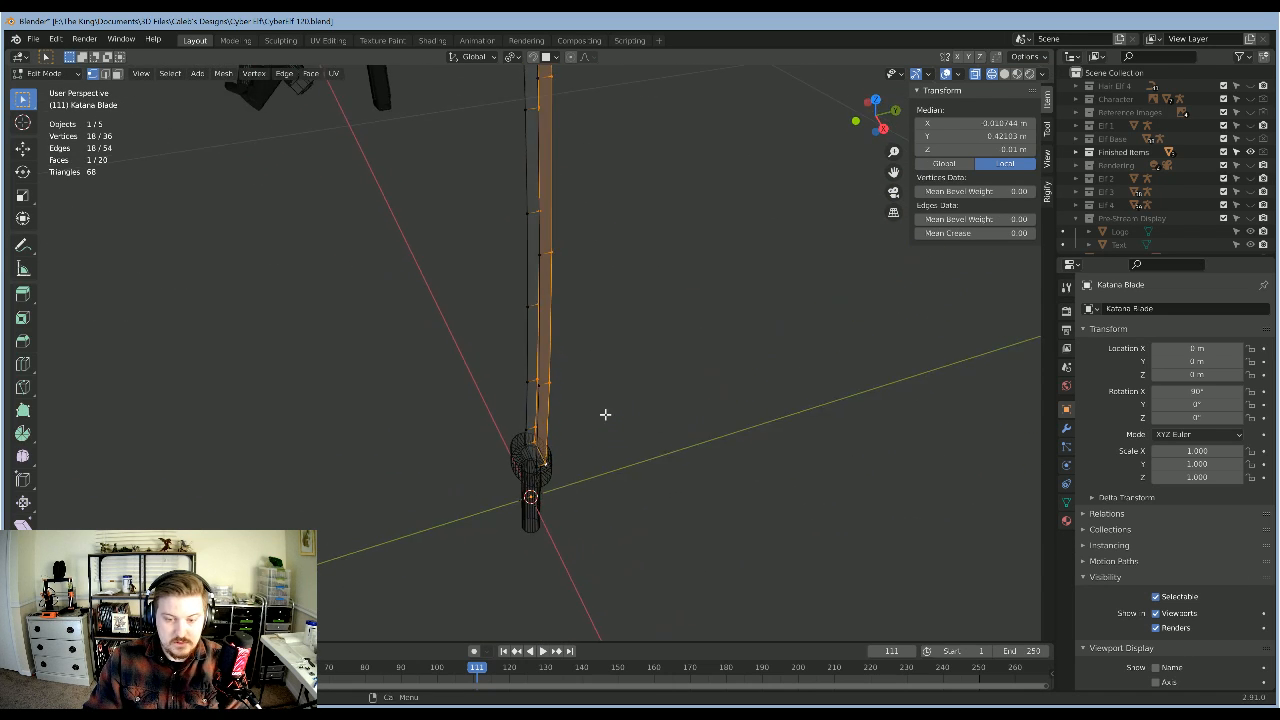
pyautogui.press('KP_3')
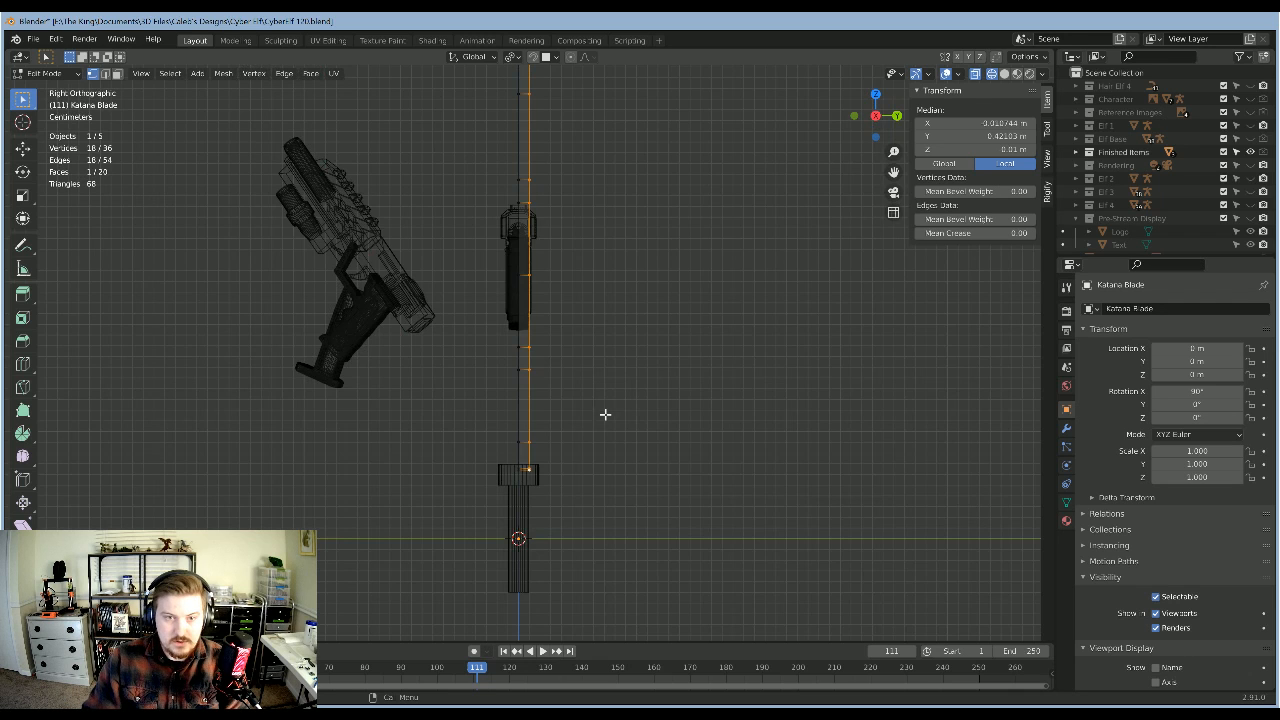
pyautogui.hotkey('alt', 'a')
pyautogui.scroll(-3, 646, 274)
pyautogui.scroll(-2, 540, 140)
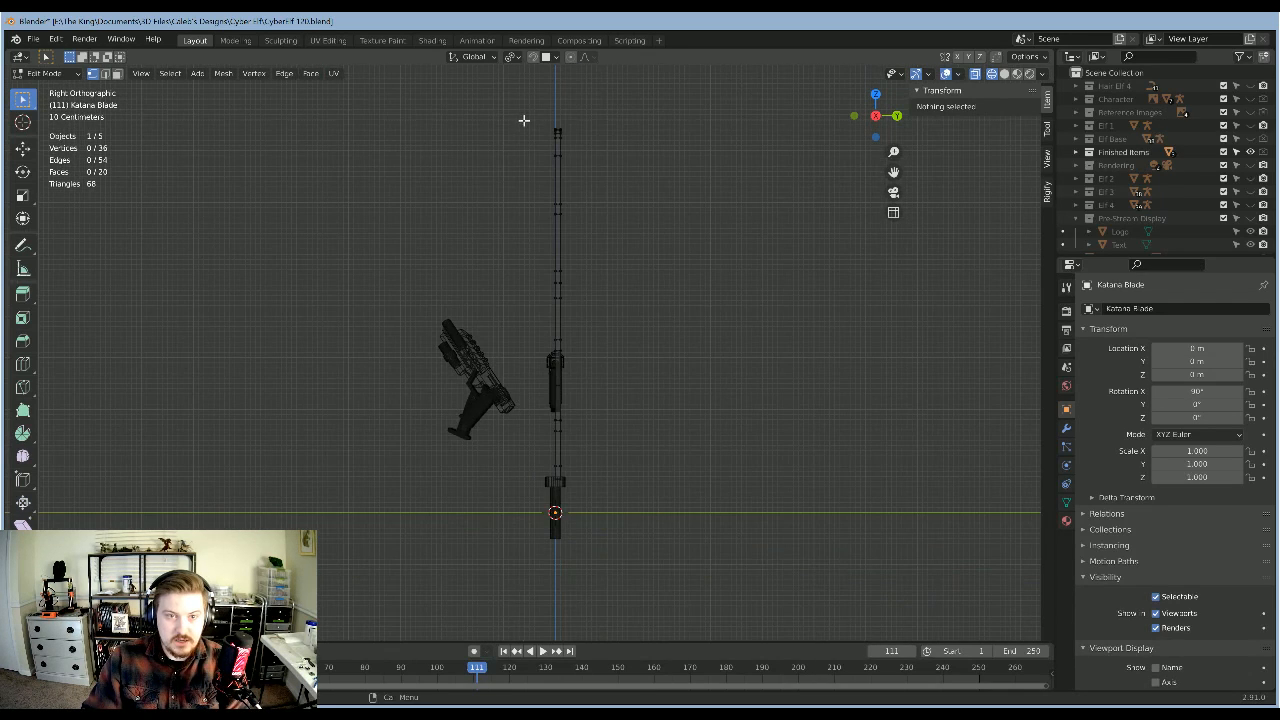
pyautogui.moveTo(523, 120); pyautogui.dragTo(545, 555)
pyautogui.moveTo(557, 573); pyautogui.dragTo(557, 576)
pyautogui.scroll(5, 708, 482)
pyautogui.write('e')
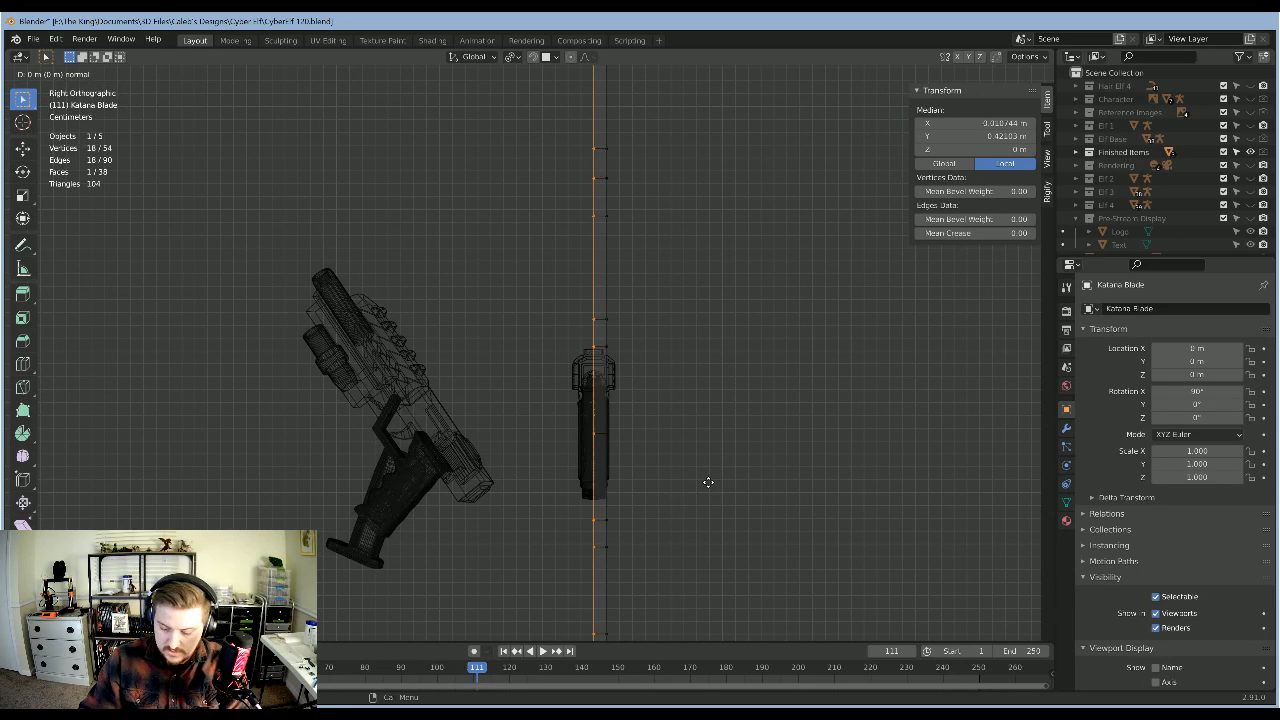
pyautogui.write('-0.01')
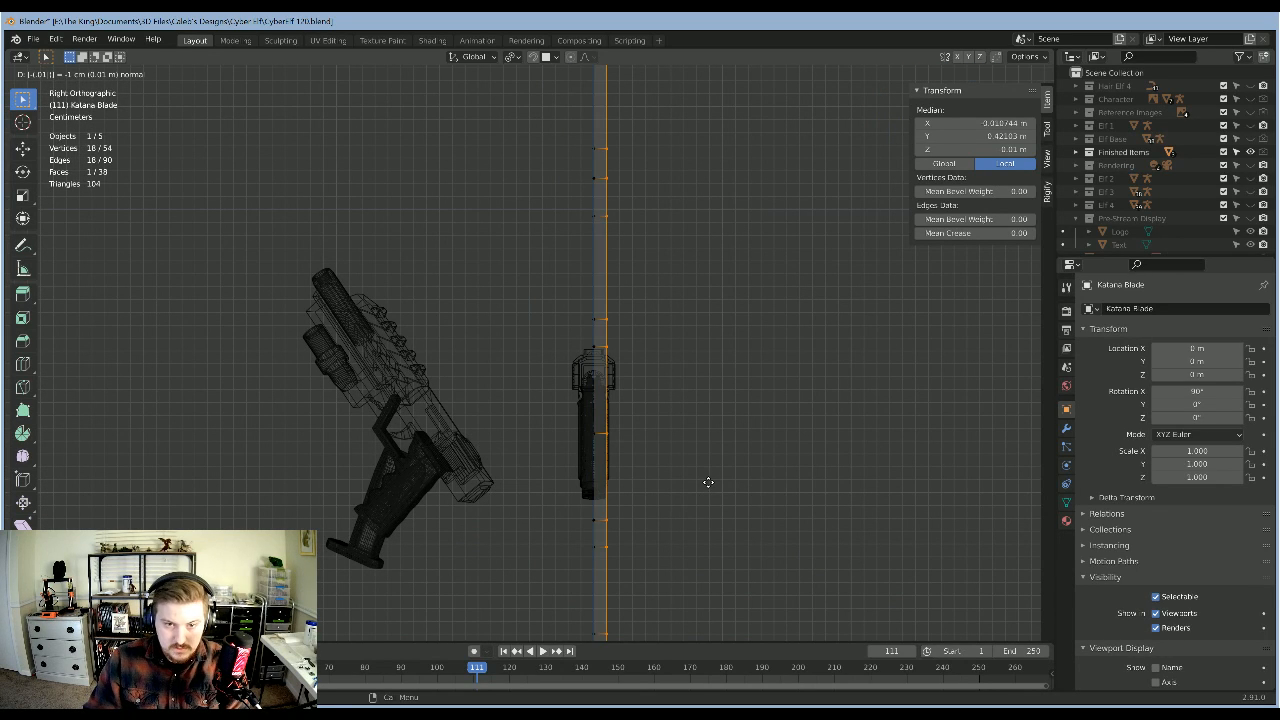
pyautogui.press('Escape')
pyautogui.hotkey('ctrl', 'z')
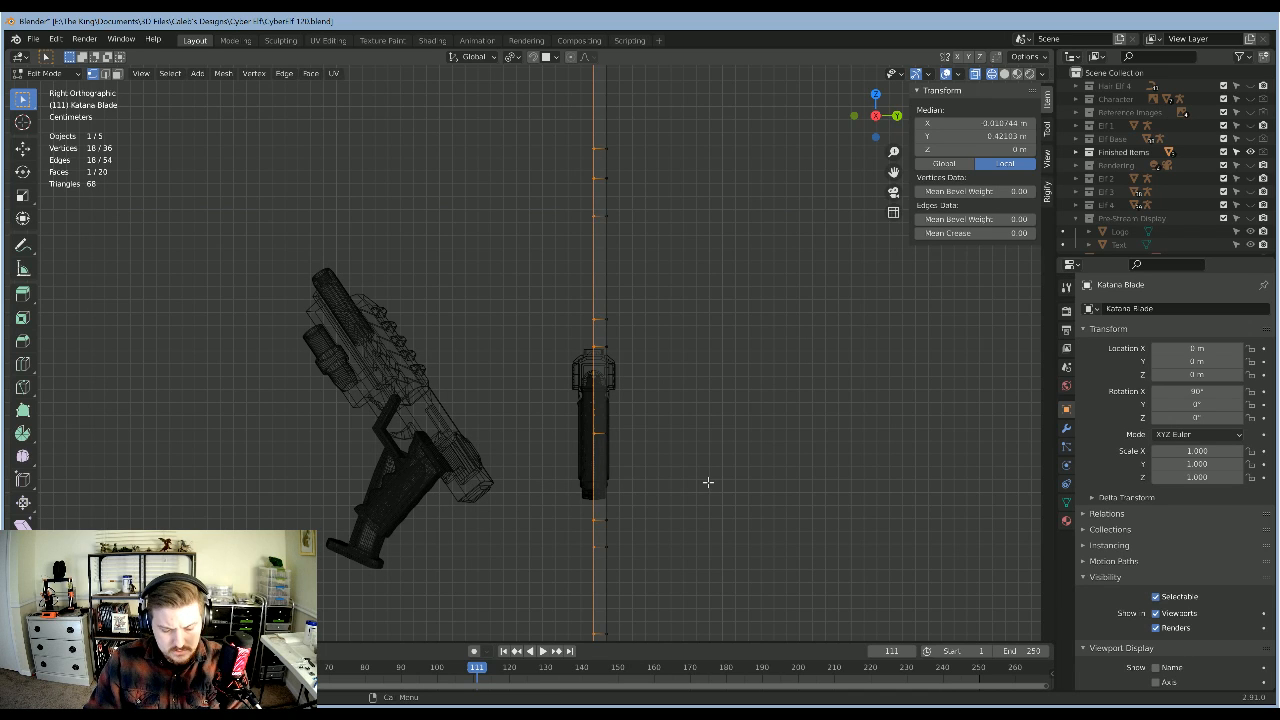
# Step: Extrude the selected blade face 0.01 m towards the opposite side and return to Object Mode
pyautogui.press('e')
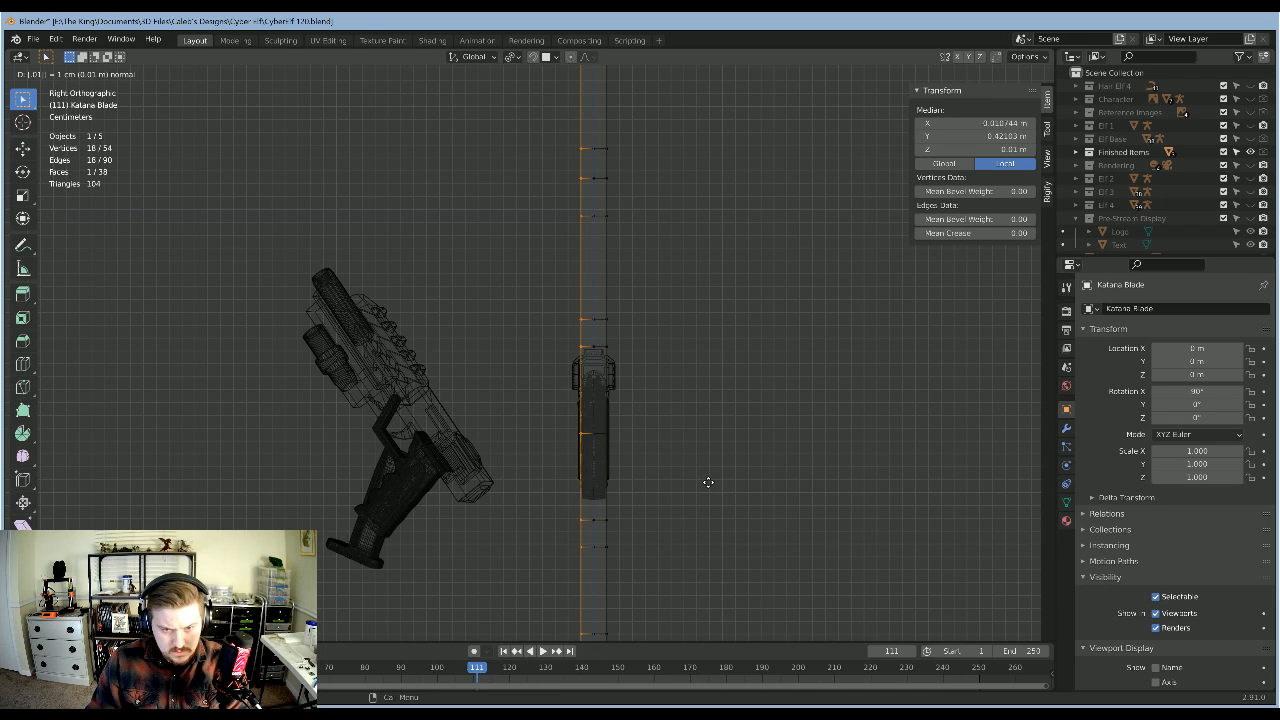
pyautogui.click(669, 507)
pyautogui.keyDown('shift'); pyautogui.moveTo(670, 374); pyautogui.dragTo(653, 200, button='middle'); pyautogui.keyUp('shift')
pyautogui.moveTo(655, 325); pyautogui.dragTo(704, 392, button='middle')
pyautogui.press('Tab')
pyautogui.click(720, 450)
pyautogui.click(594, 400)
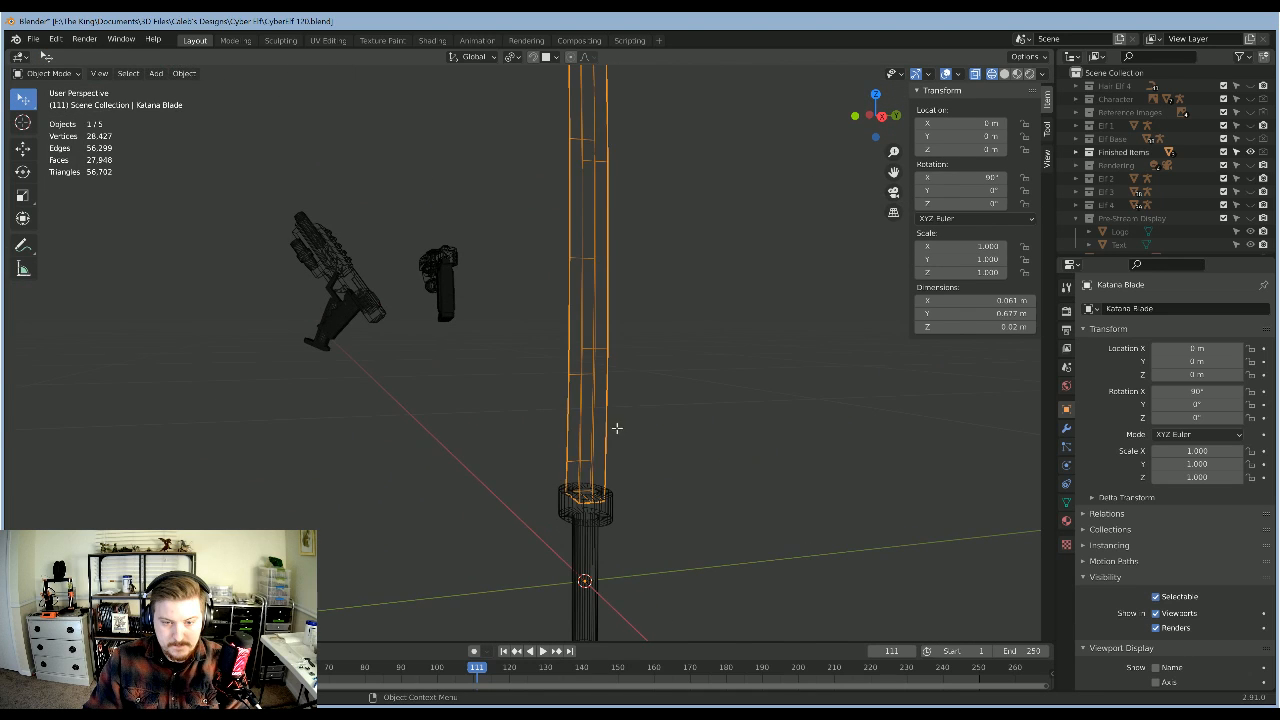
# Step: Show the katana in solid viewport shading, outside Edit Mode
pyautogui.press('Tab')
pyautogui.scroll(-6, 611, 428)
pyautogui.moveTo(610, 428)
pyautogui.mouseDown(button='middle')
pyautogui.moveTo(688, 343)
pyautogui.moveTo(717, 523)
pyautogui.moveTo(737, 449)
pyautogui.moveTo(644, 428)
pyautogui.moveTo(743, 423)
pyautogui.moveTo(729, 411)
pyautogui.moveTo(671, 434)
pyautogui.moveTo(634, 514)
pyautogui.moveTo(694, 363)
pyautogui.moveTo(633, 442)
pyautogui.moveTo(718, 466)
pyautogui.moveTo(759, 501)
pyautogui.moveTo(727, 580)
pyautogui.moveTo(674, 491)
pyautogui.moveTo(586, 557)
pyautogui.moveTo(607, 329)
pyautogui.moveTo(586, 411)
pyautogui.moveTo(584, 385)
pyautogui.moveTo(622, 389)
pyautogui.mouseUp(button='middle')
pyautogui.press('z')
pyautogui.click(781, 513)
pyautogui.press('Tab')
pyautogui.scroll(3, 586, 411)
pyautogui.click(502, 384)
pyautogui.scroll(1, 577, 411)
pyautogui.press('s')
pyautogui.click(617, 369)
pyautogui.click(621, 386)
# Step: Move the katana grip down along Z to about -0.0138 m in the front view, then deselect it
pyautogui.press('KP_1')
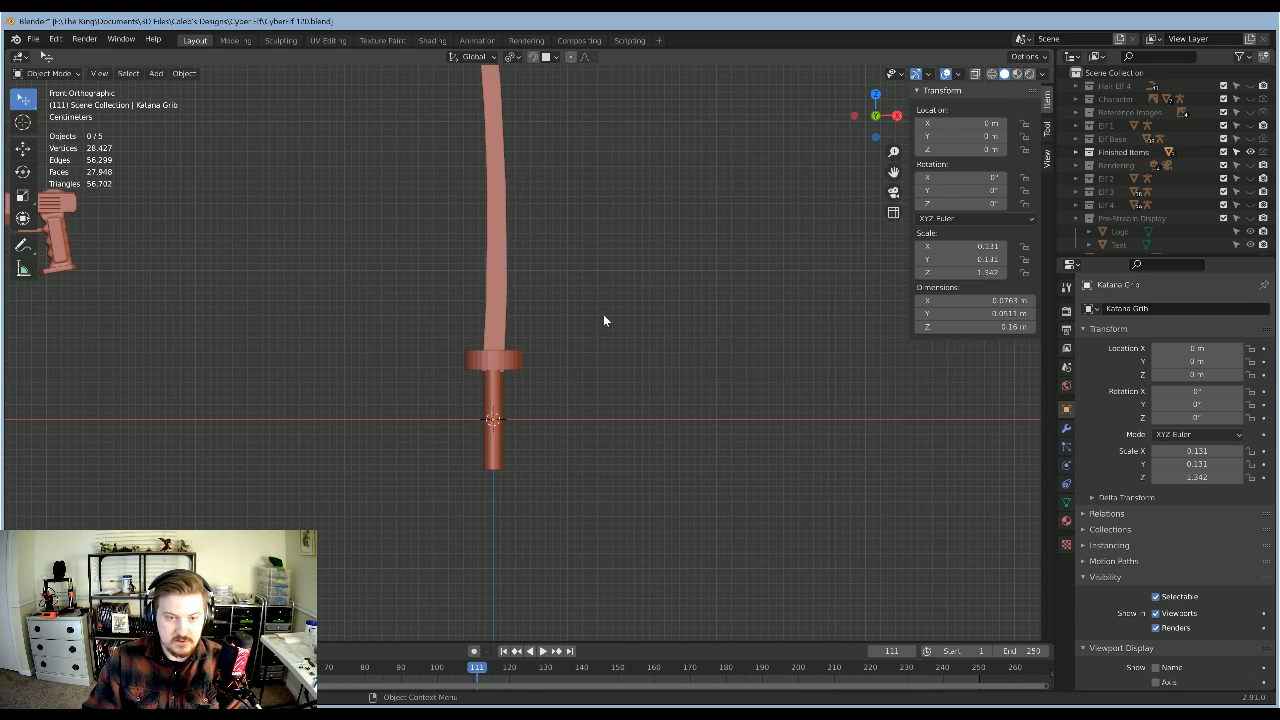
pyautogui.keyDown('shift'); pyautogui.moveTo(603, 314); pyautogui.dragTo(649, 402, button='middle'); pyautogui.keyUp('shift')
pyautogui.click(549, 449)
pyautogui.press('g')
pyautogui.press('z')
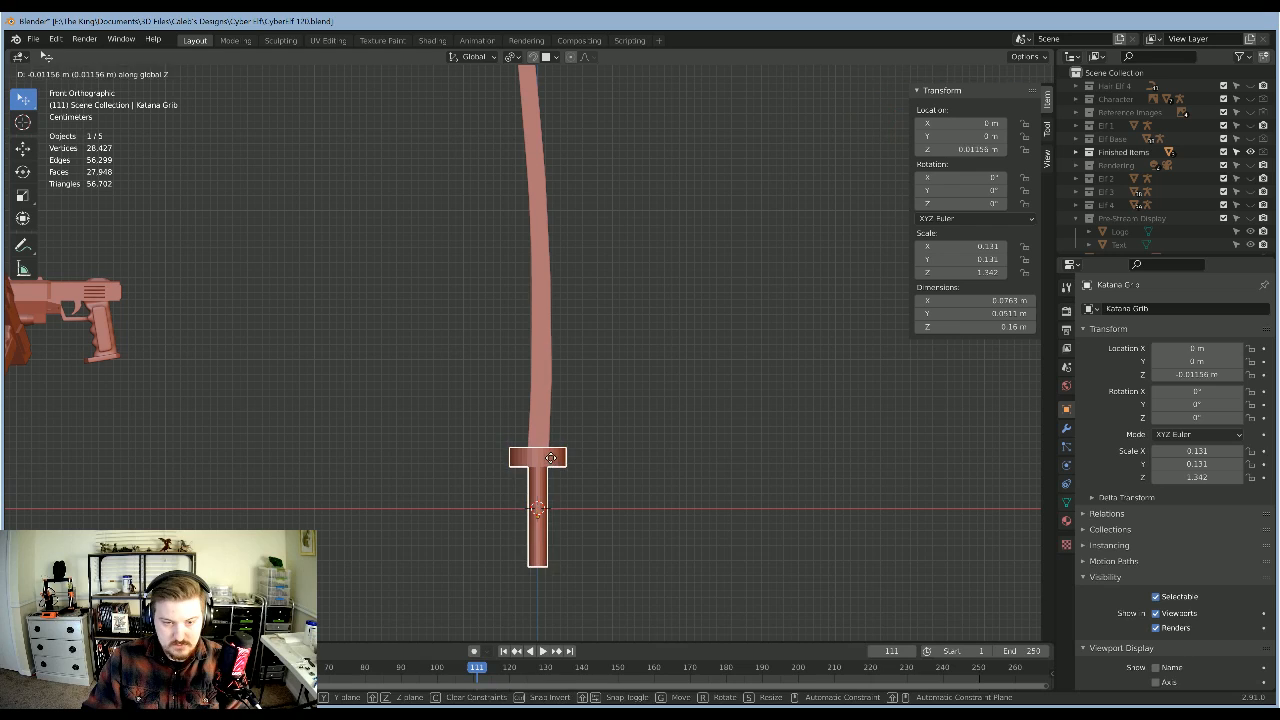
pyautogui.click(553, 460)
pyautogui.click(667, 278)
# Step: Examine the grip and its collar against the whole katana, including the grip's mesh in Edit Mode
pyautogui.keyDown('shift'); pyautogui.moveTo(663, 272); pyautogui.dragTo(677, 385, button='middle'); pyautogui.keyUp('shift')
pyautogui.scroll(-8, 676, 389)
pyautogui.scroll(7, 620, 340)
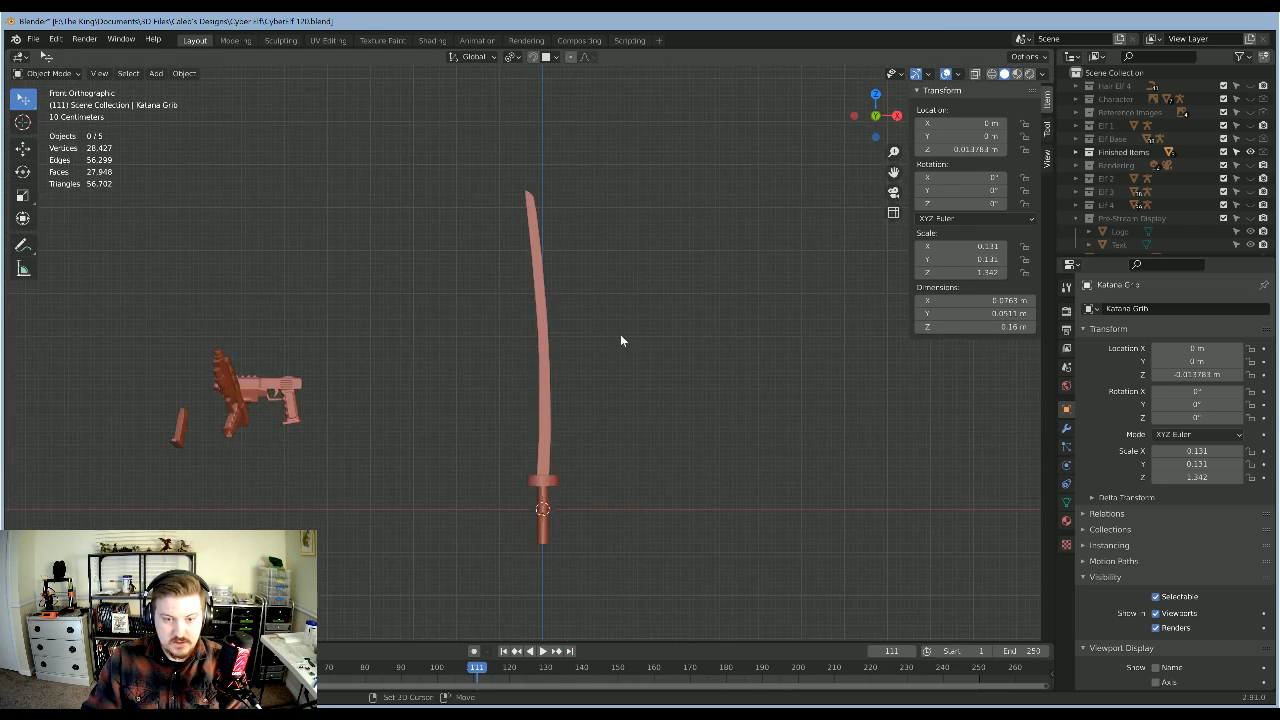
pyautogui.scroll(3, 628, 400)
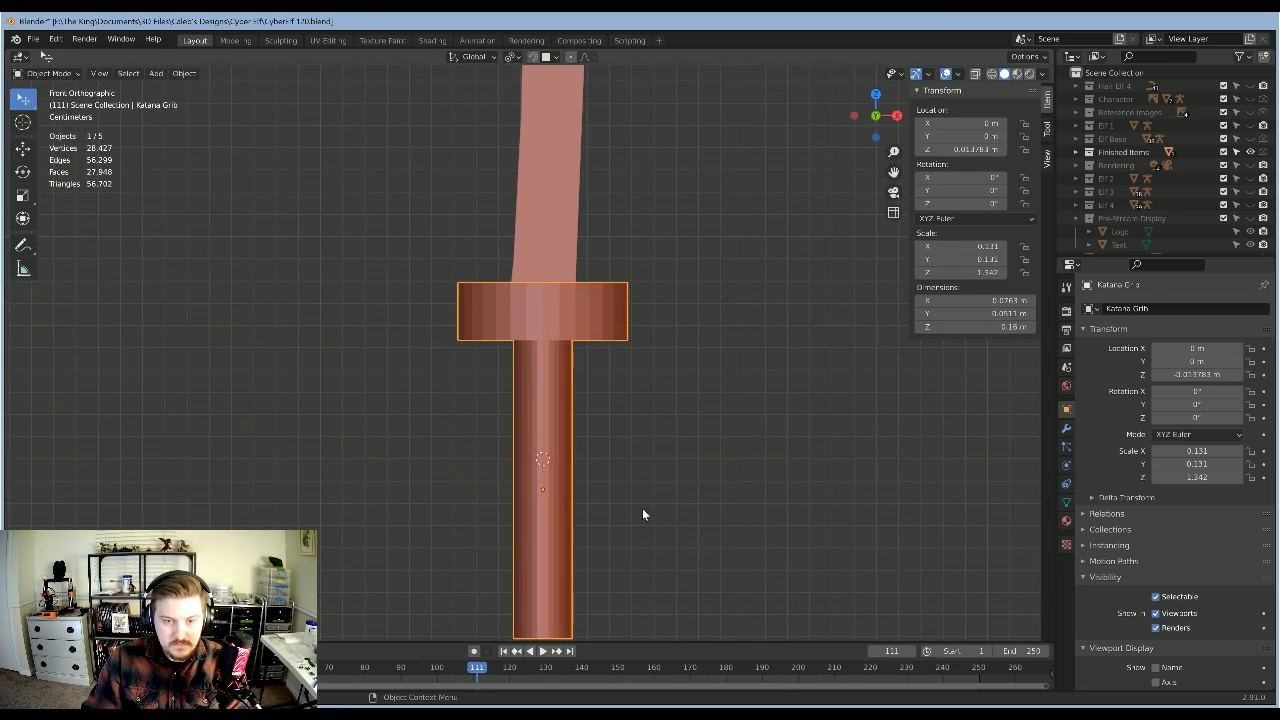
pyautogui.scroll(-3, 634, 504)
pyautogui.press('Tab')
pyautogui.keyDown('shift'); pyautogui.moveTo(620, 595); pyautogui.dragTo(614, 489, button='middle'); pyautogui.keyUp('shift')
pyautogui.scroll(3, 628, 472)
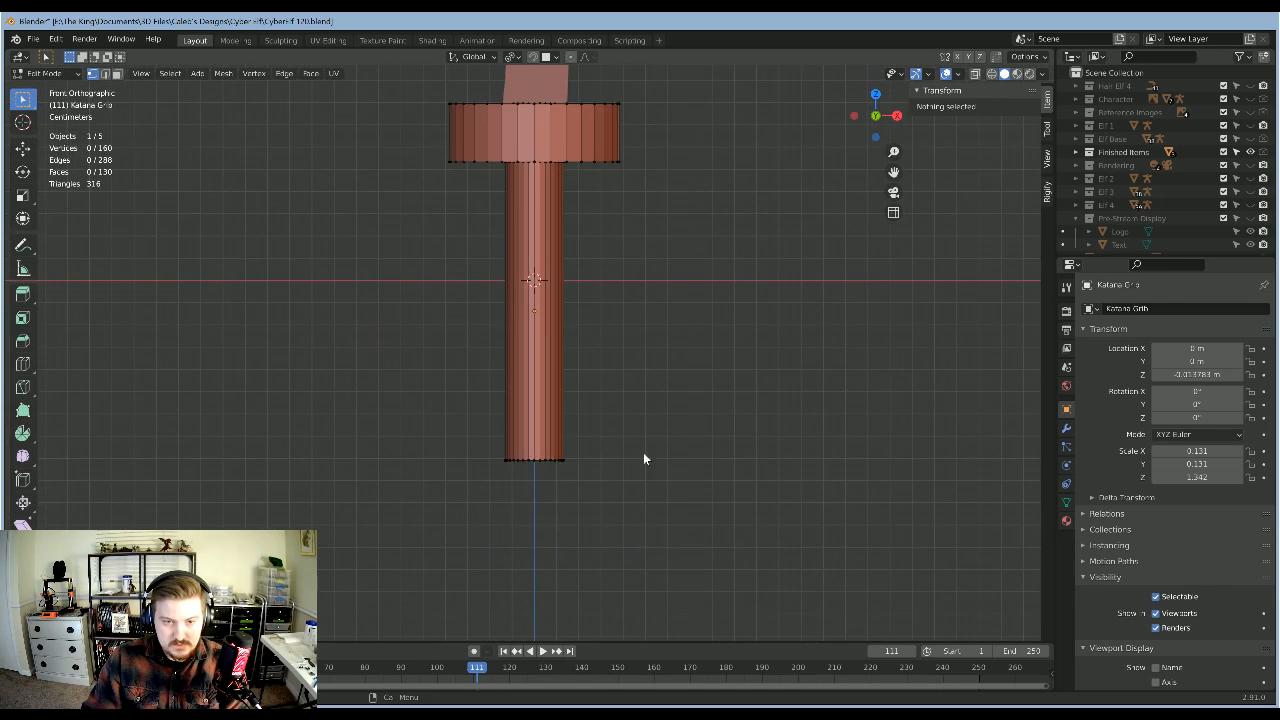
pyautogui.press('Tab')
pyautogui.keyDown('shift'); pyautogui.moveTo(658, 178); pyautogui.dragTo(653, 459, button='middle'); pyautogui.keyUp('shift')
# Step: Examine the thickened blade in perspective, both as an object and as a mesh in Edit Mode
pyautogui.click(653, 459)
pyautogui.scroll(-8, 630, 400)
pyautogui.moveTo(614, 334)
pyautogui.mouseDown(button='middle')
pyautogui.moveTo(600, 331)
pyautogui.moveTo(694, 343)
pyautogui.moveTo(713, 393)
pyautogui.moveTo(606, 440)
pyautogui.moveTo(528, 425)
pyautogui.moveTo(551, 424)
pyautogui.moveTo(571, 509)
pyautogui.moveTo(651, 423)
pyautogui.moveTo(660, 457)
pyautogui.moveTo(594, 346)
pyautogui.mouseUp(button='middle')
pyautogui.click(594, 346)
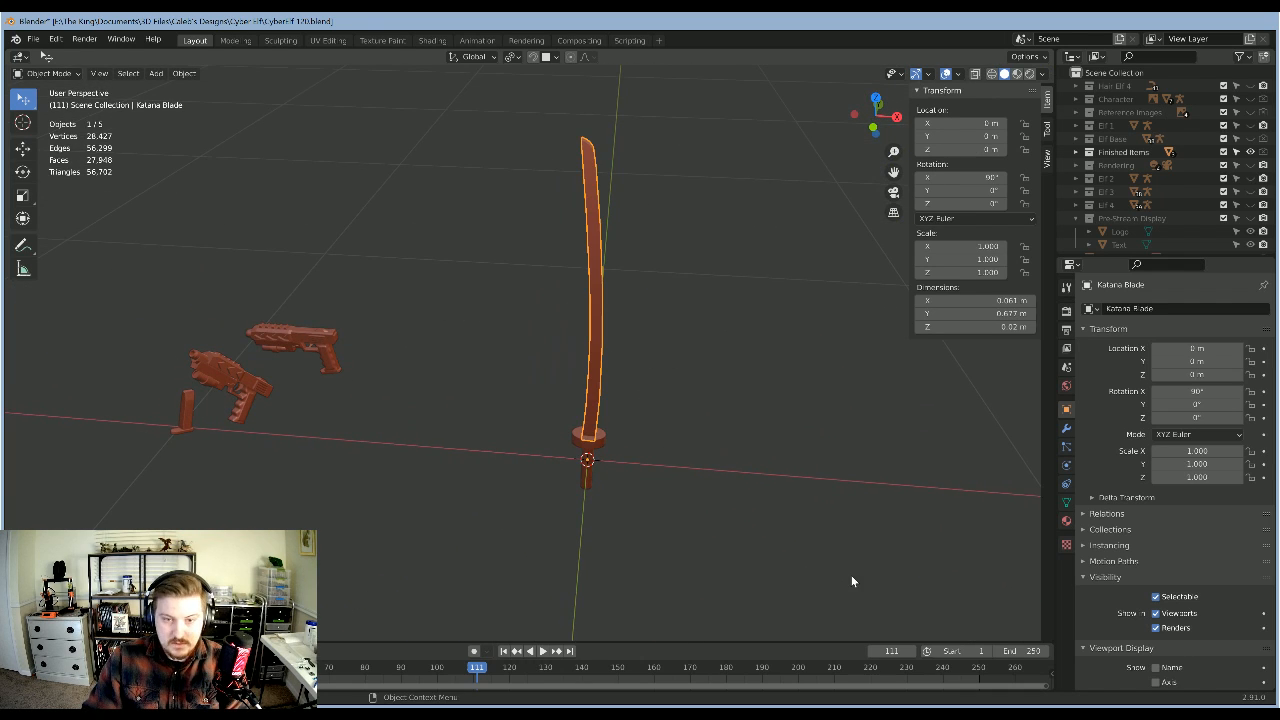
pyautogui.press('Tab')
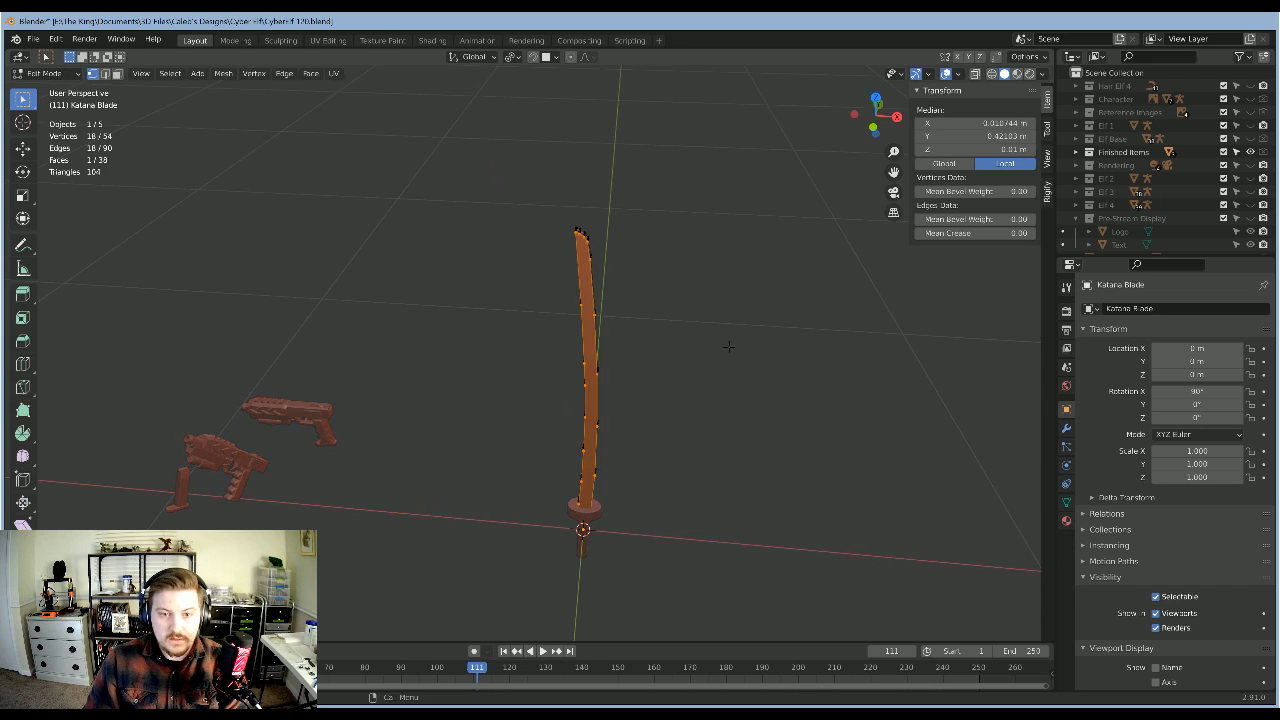
pyautogui.moveTo(726, 337); pyautogui.dragTo(780, 380, button='middle')
pyautogui.press('Tab')
pyautogui.click(622, 366)
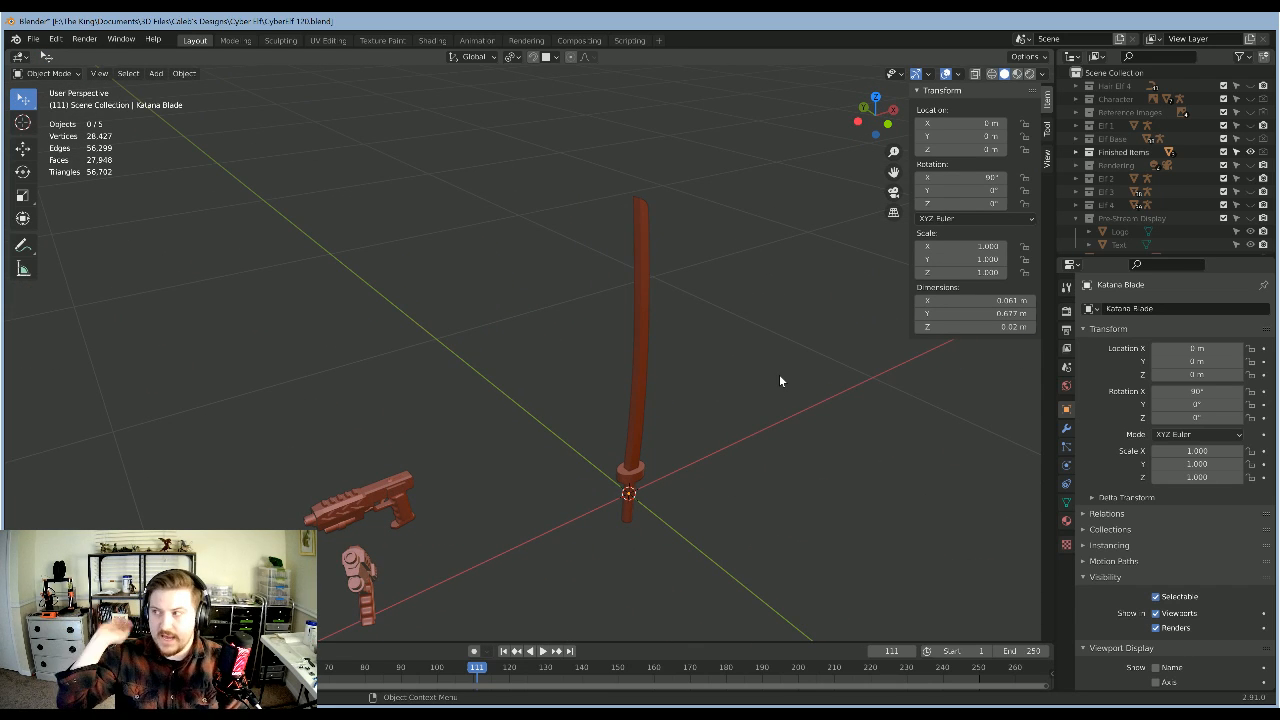
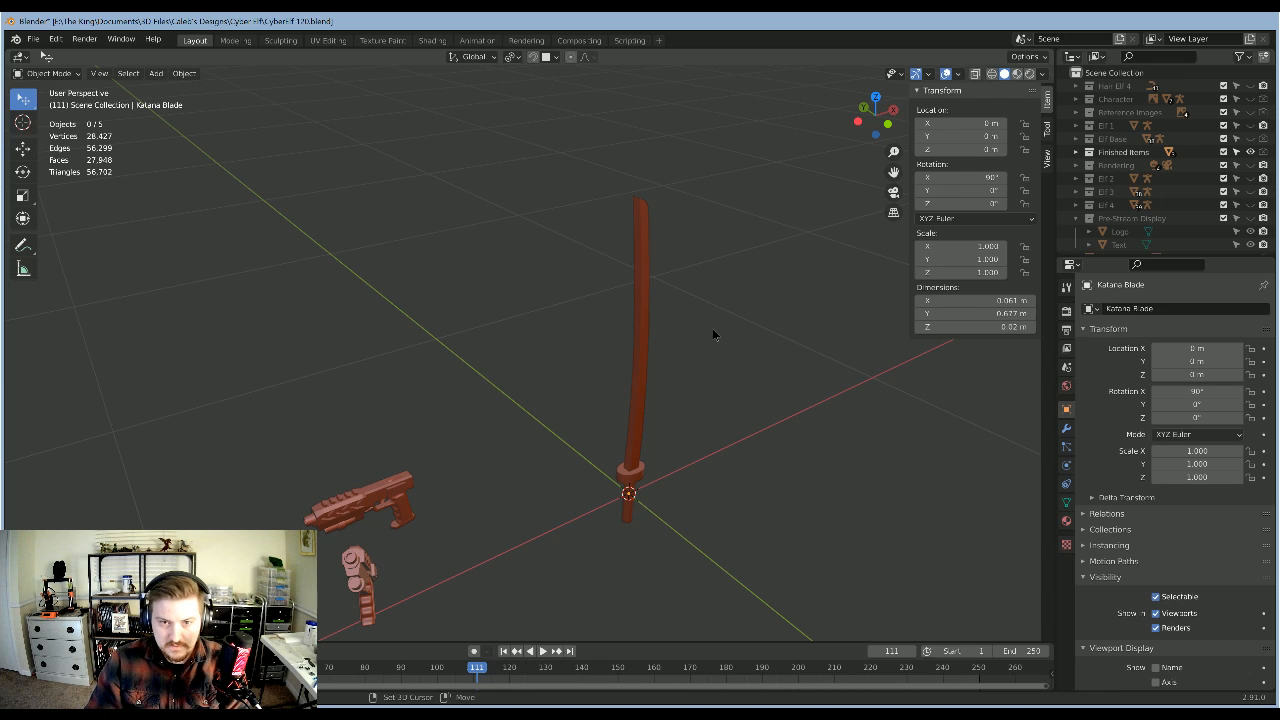
# Step: Duplicate the blade in place and name the copy Katana Sheath
pyautogui.moveTo(712, 335); pyautogui.dragTo(455, 20, button='middle')
pyautogui.click(515, 296)
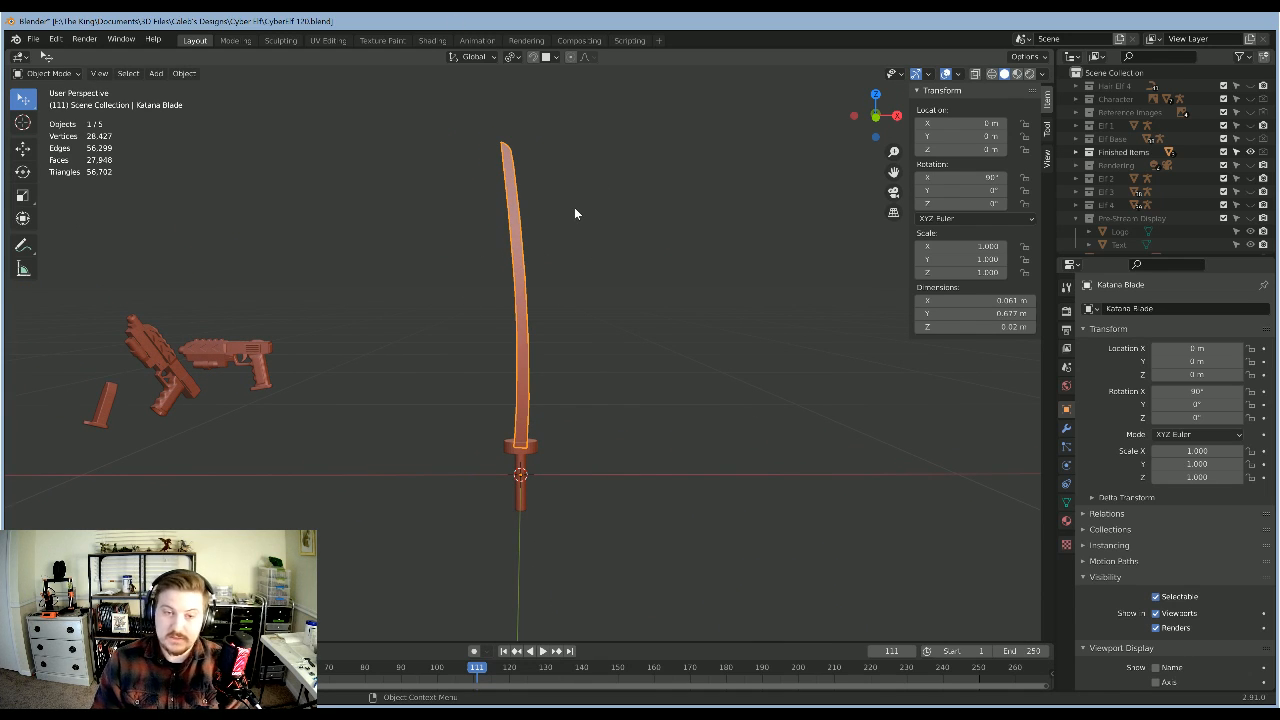
pyautogui.scroll(3, 600, 249)
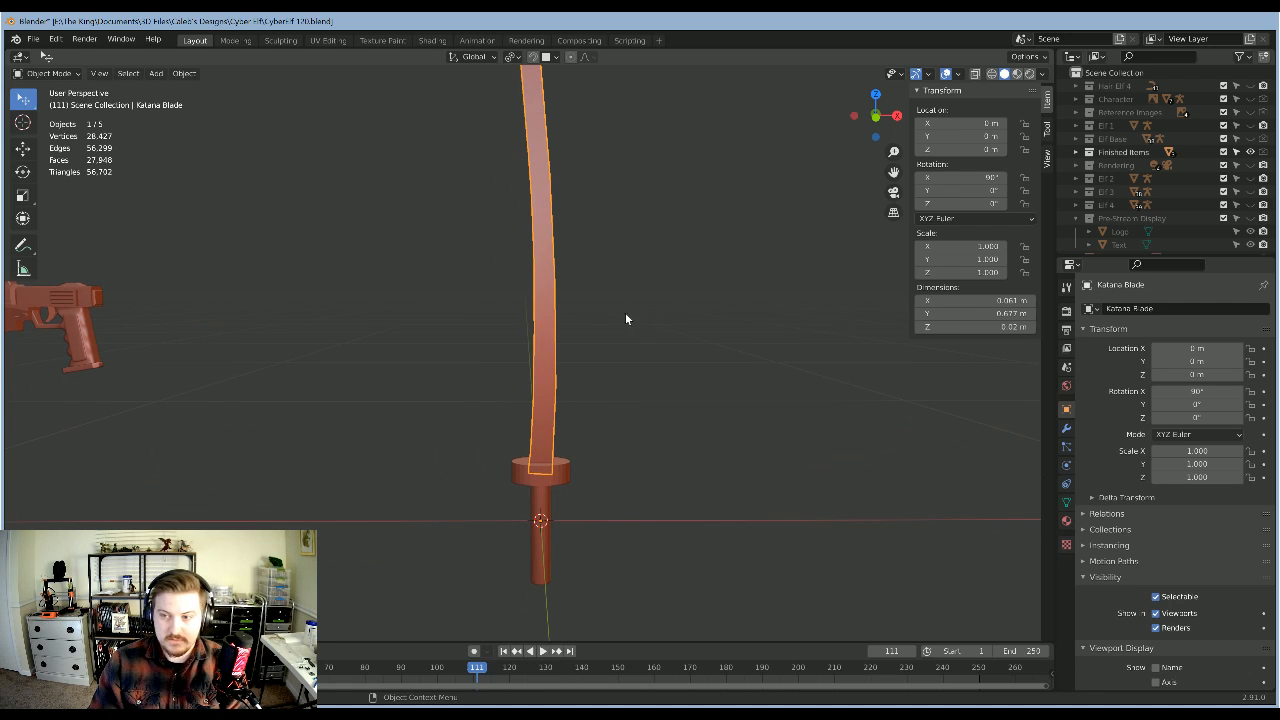
pyautogui.hotkey('shift', 'd')
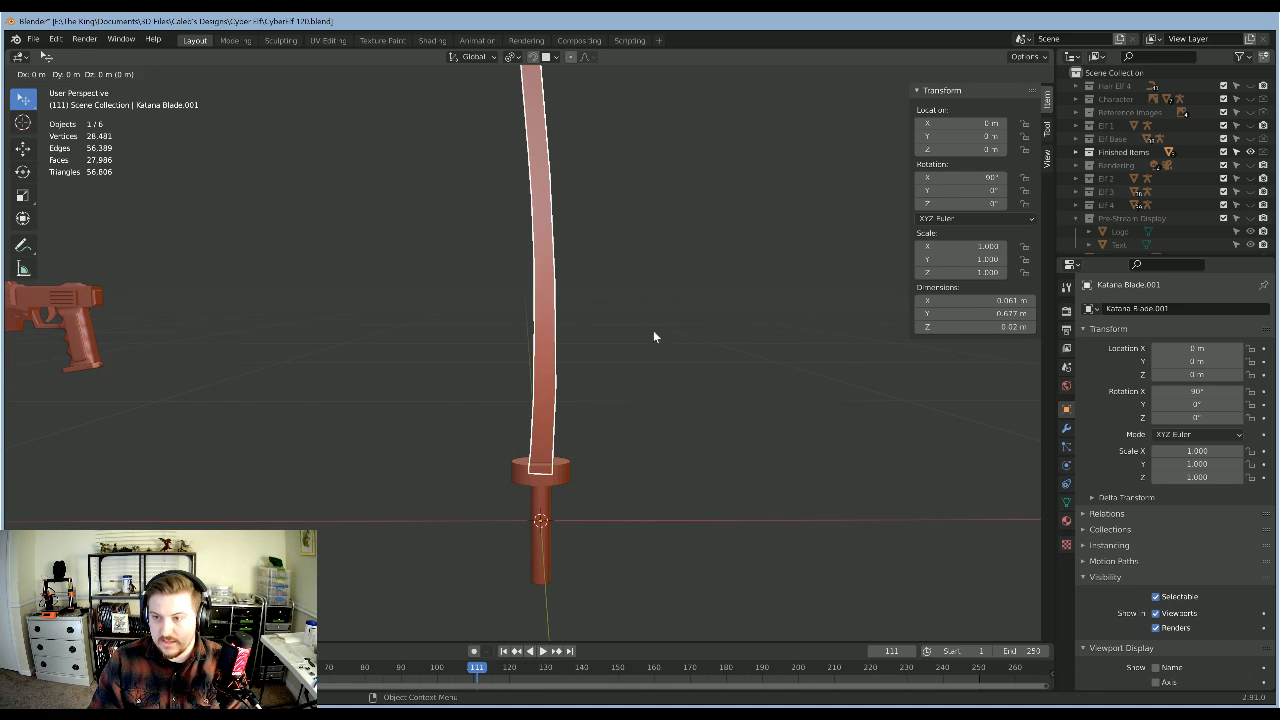
pyautogui.rightClick(653, 330)
pyautogui.doubleClick(1150, 308)
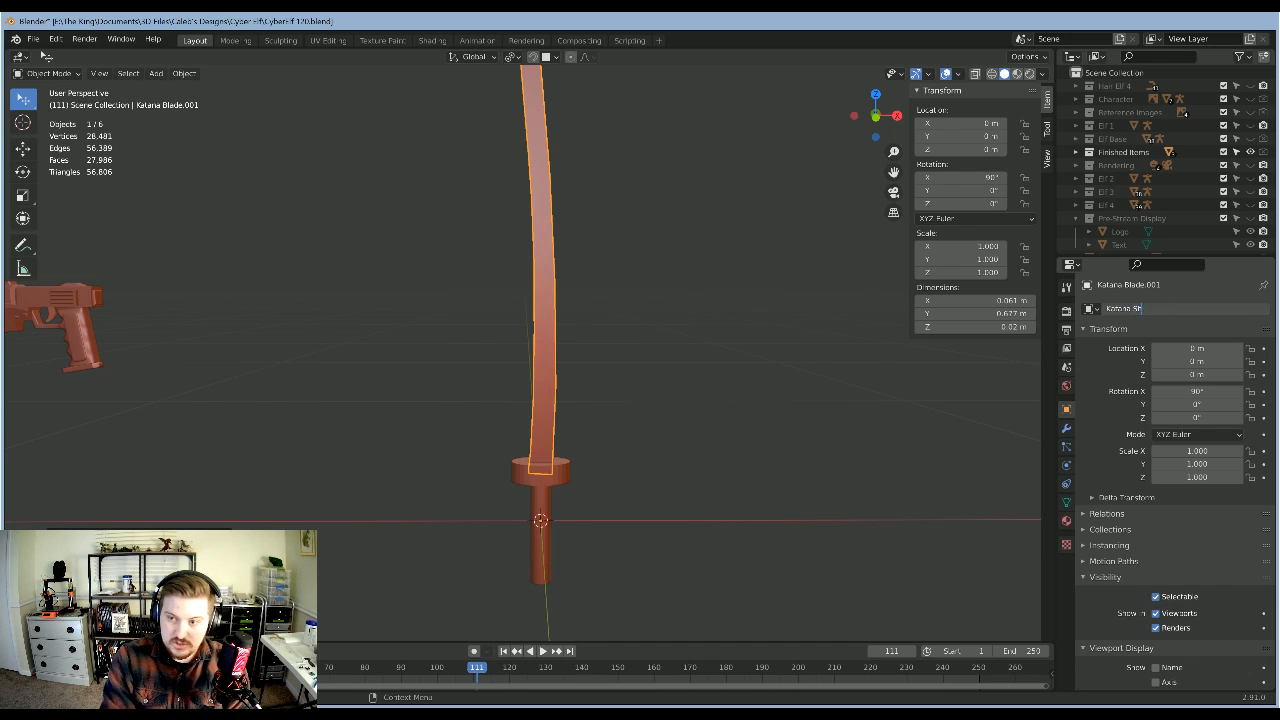
pyautogui.press('Return')
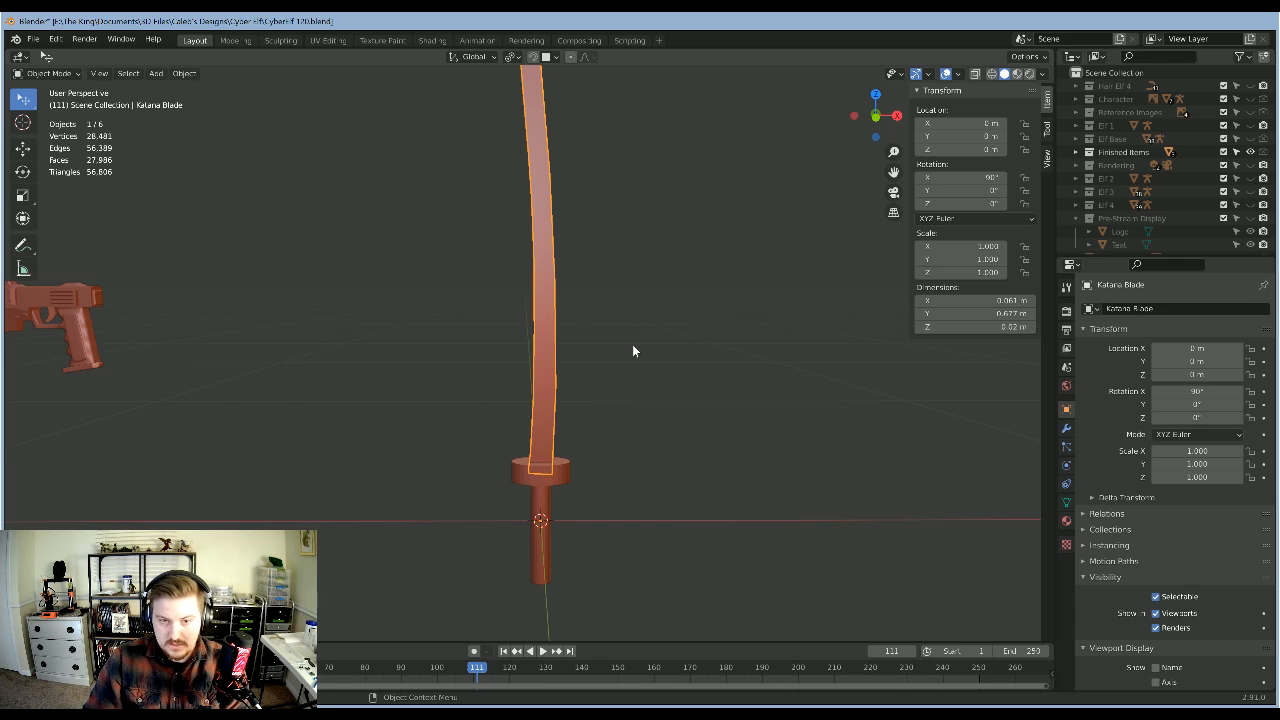
# Step: Remove the original Katana Blade from the viewport and select the overlapping Katana Sheath copy
pyautogui.press('Delete')
pyautogui.click(546, 319)
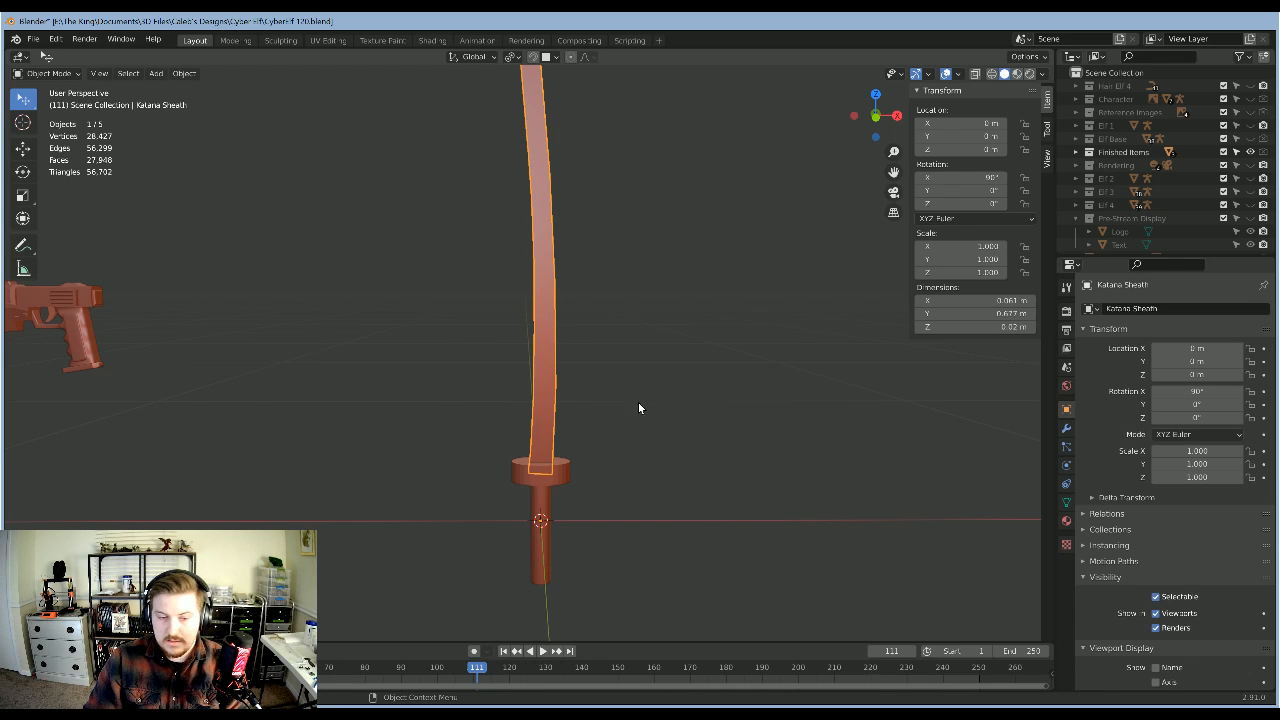
pyautogui.click(562, 478)
pyautogui.click(544, 359)
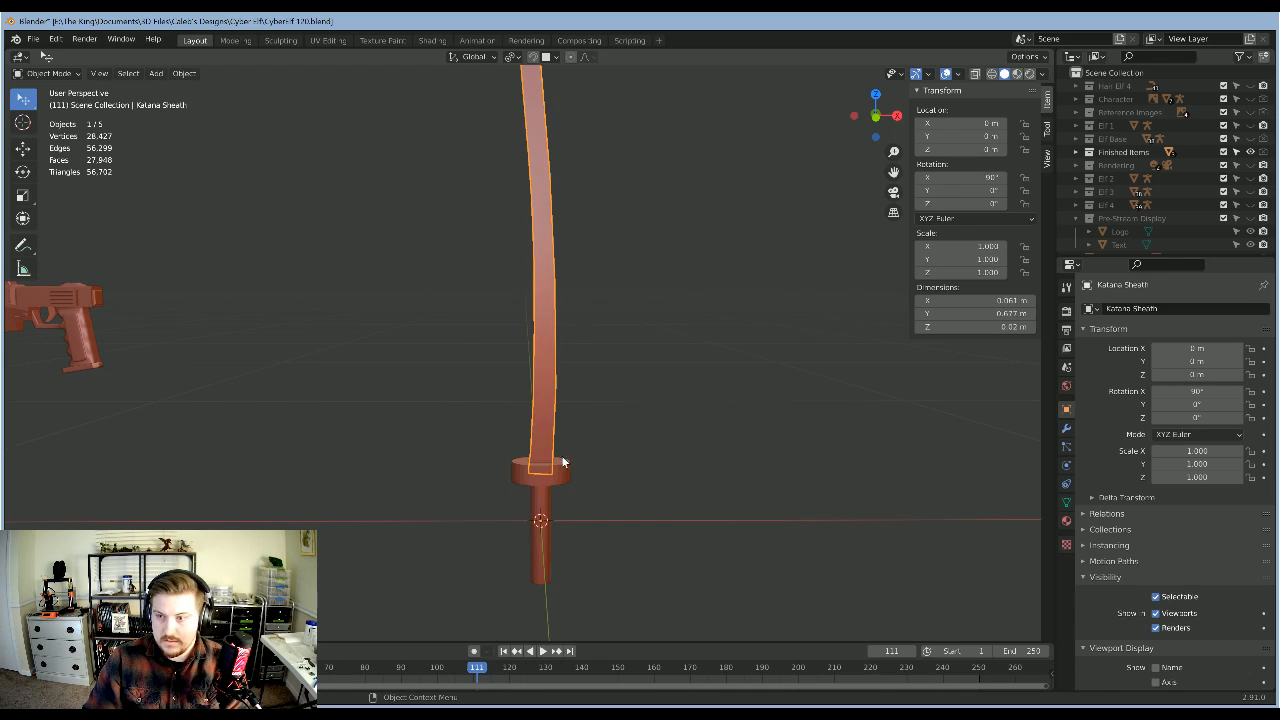
# Step: Correct the grip object's name to Katana Grip and save the project as version 121
pyautogui.click(557, 481)
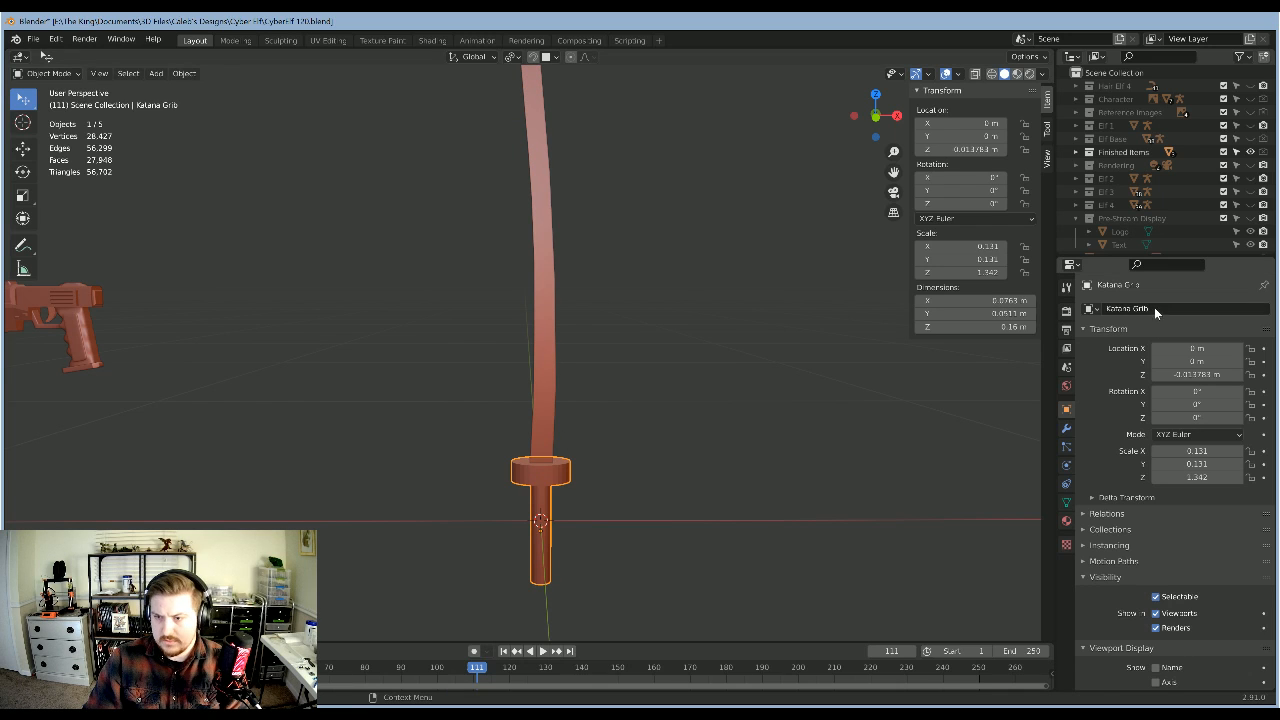
pyautogui.click(1154, 308)
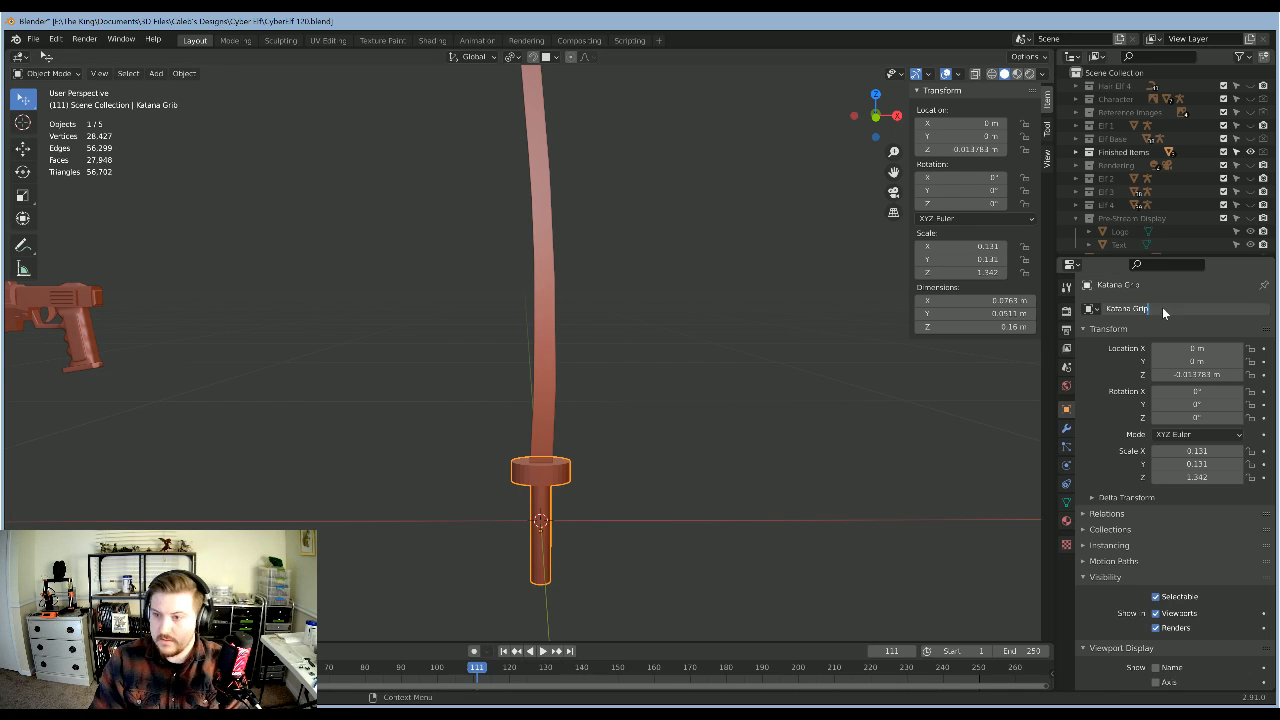
pyautogui.press('Return')
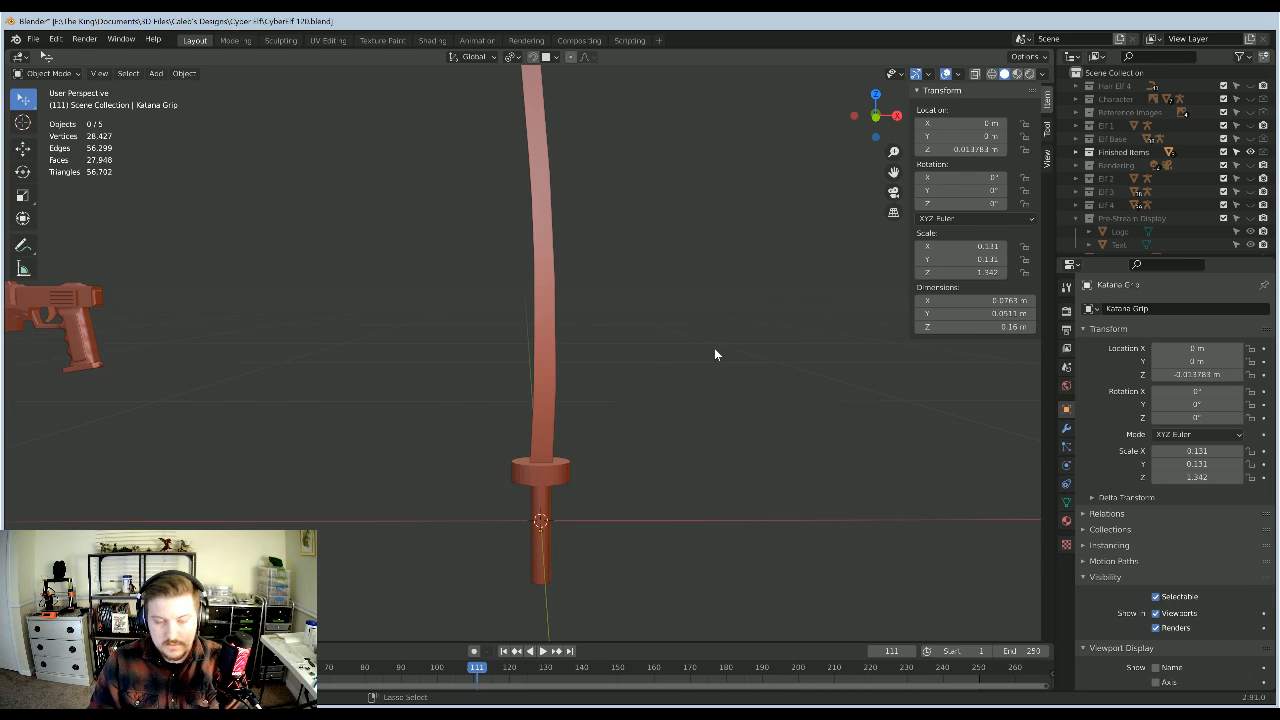
pyautogui.hotkey('ctrl', 's')
# Step: Try to scale the Katana Sheath up uniformly by about 1.16 to 1.18 around its current origin
pyautogui.moveTo(660, 246); pyautogui.dragTo(746, 335, button='middle')
pyautogui.click(602, 283)
pyautogui.moveTo(654, 334); pyautogui.dragTo(625, 278, button='middle')
pyautogui.press('s')
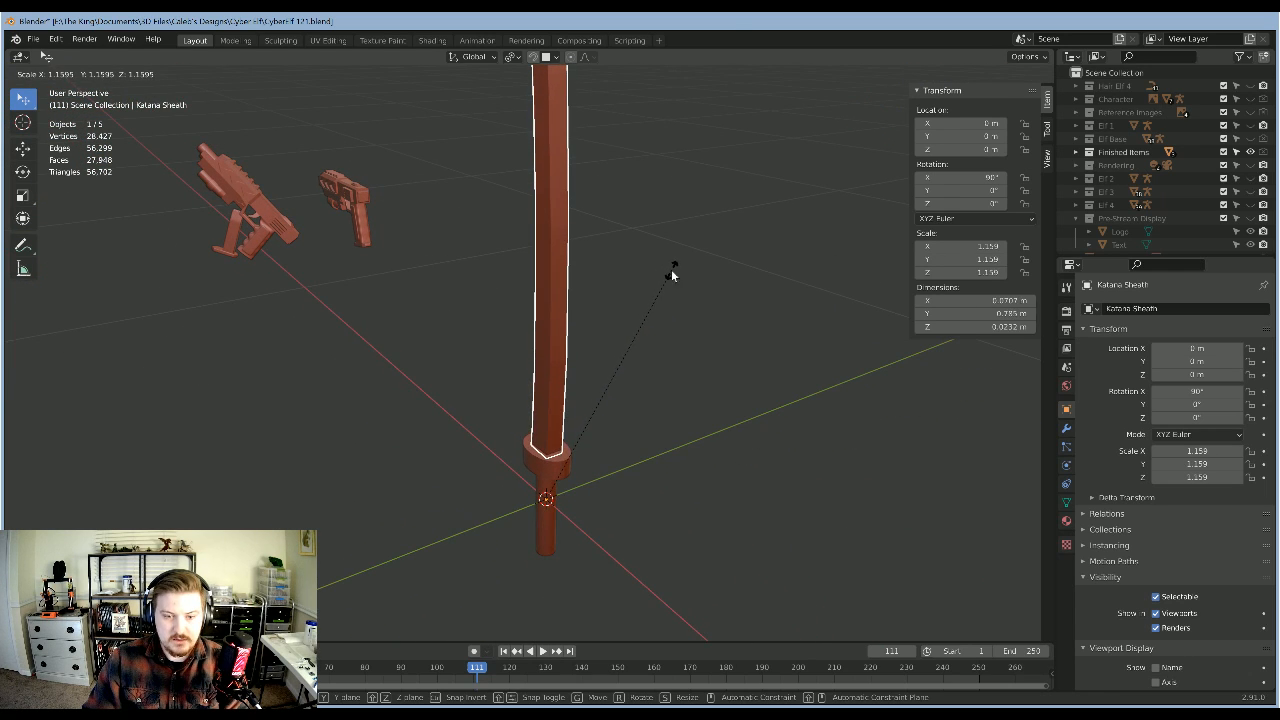
pyautogui.click(672, 275)
pyautogui.moveTo(672, 275); pyautogui.dragTo(780, 303, button='middle')
pyautogui.press('KP_1')
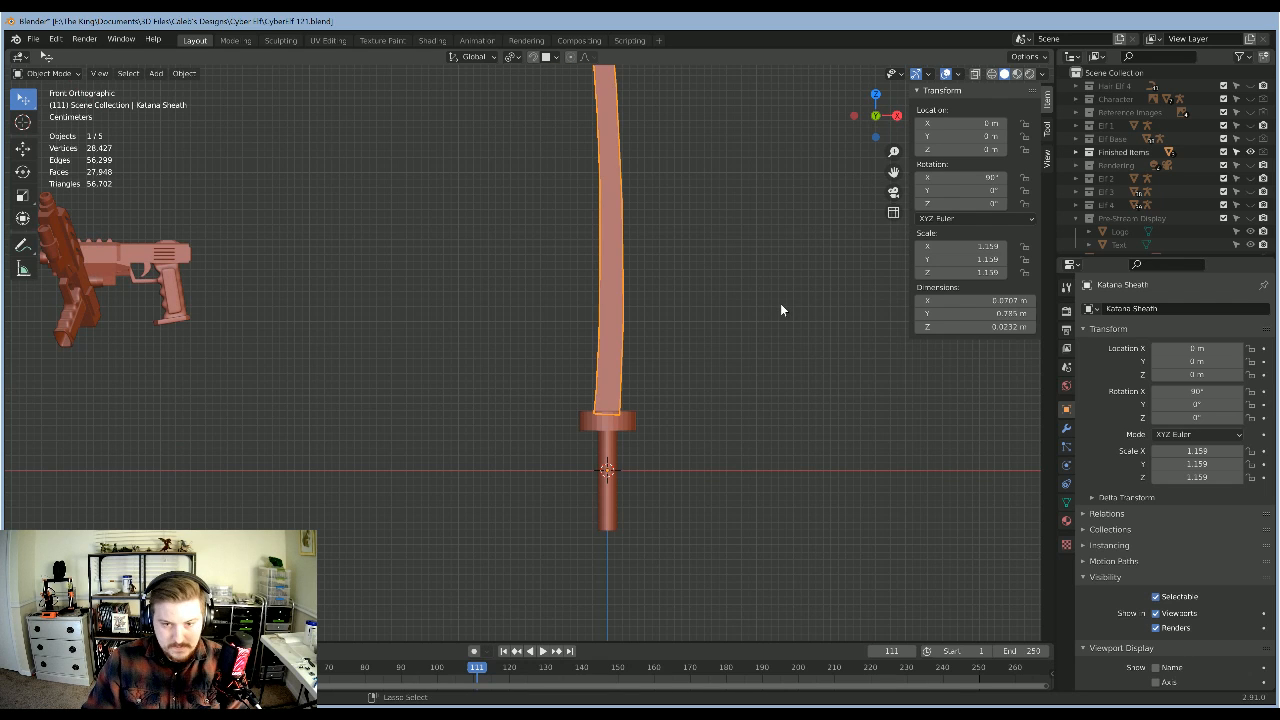
pyautogui.hotkey('ctrl', 'z')
pyautogui.keyDown('shift'); pyautogui.moveTo(671, 340); pyautogui.dragTo(646, 424, button='middle'); pyautogui.keyUp('shift')
pyautogui.keyDown('shift'); pyautogui.moveTo(589, 558); pyautogui.dragTo(586, 525, button='middle'); pyautogui.keyUp('shift')
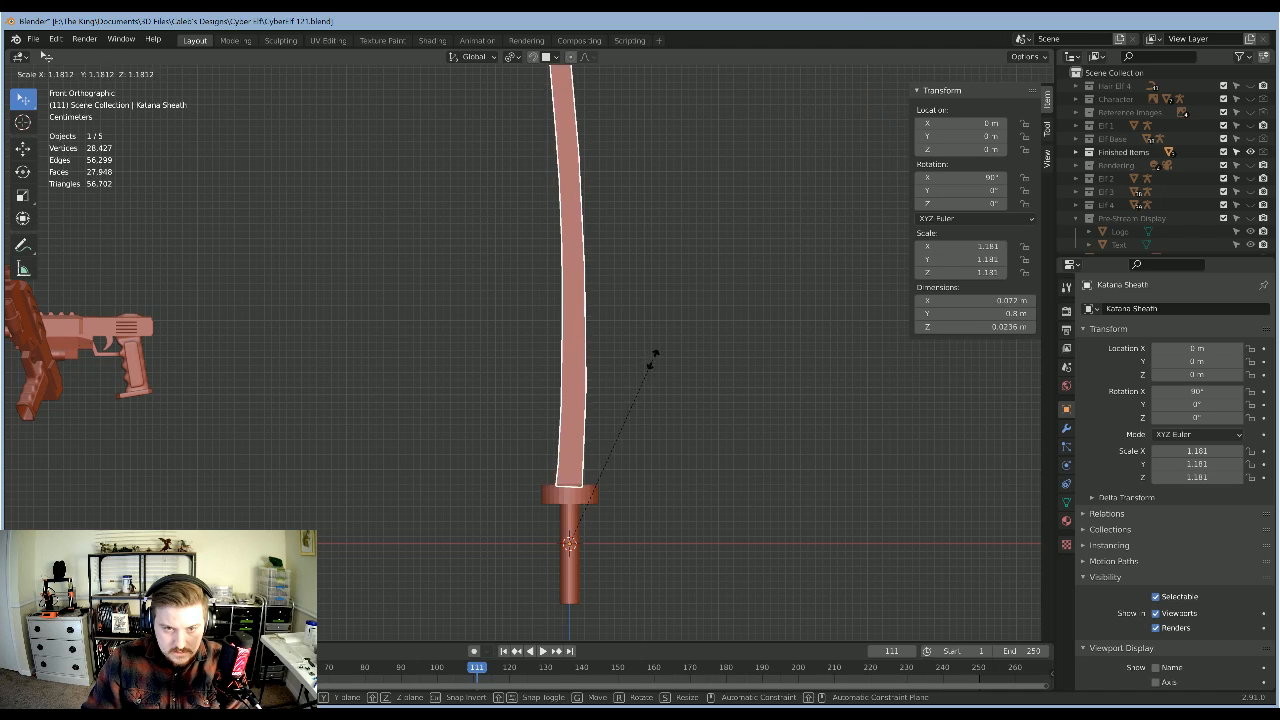
# Step: Set the Katana Sheath's origin to its center of mass by volume
pyautogui.rightClick(572, 325)
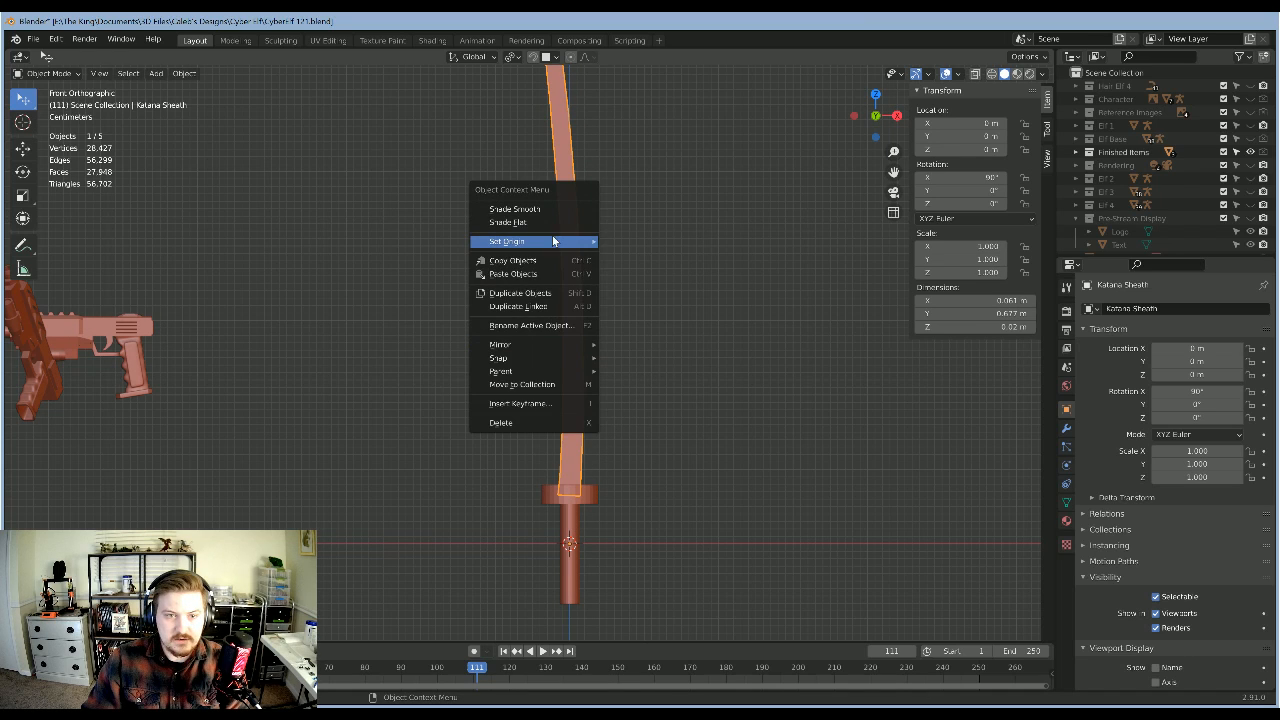
pyautogui.moveTo(560, 241)
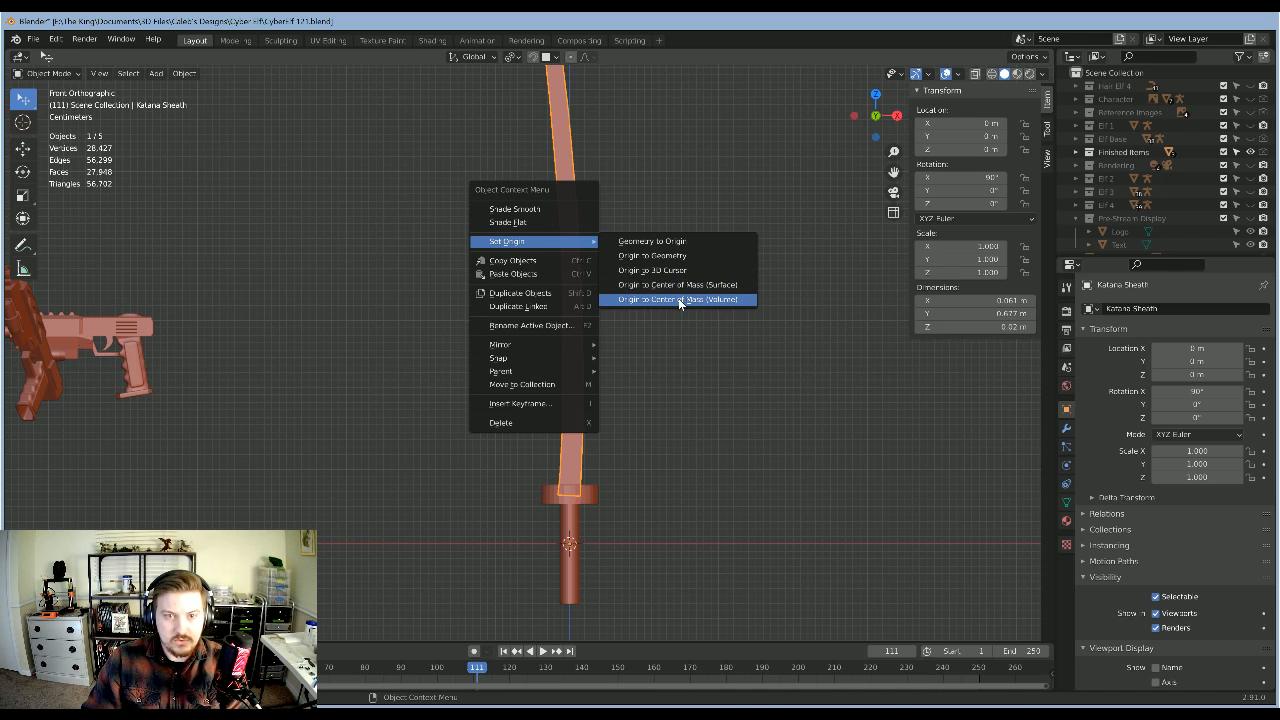
pyautogui.click(678, 298)
pyautogui.scroll(-3, 674, 415)
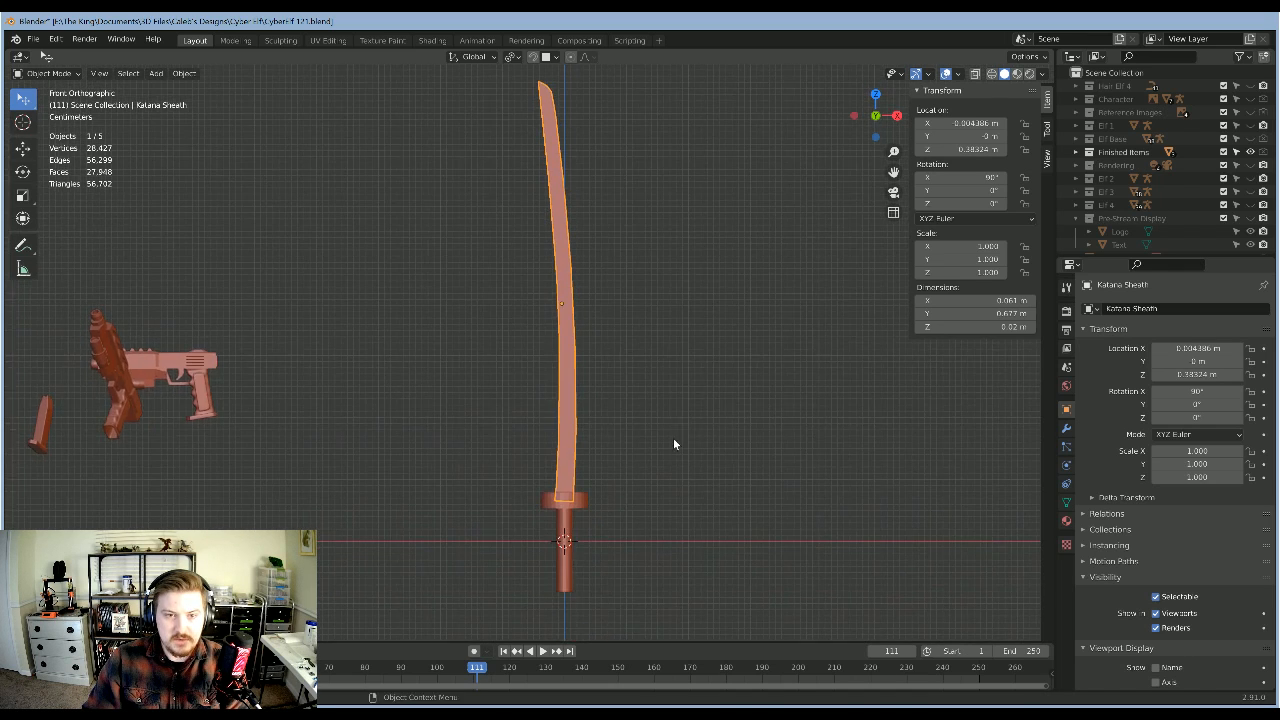
# Step: Try to scale the Katana Sheath uniformly to about 1.113 around its new origin, and reset its scale
pyautogui.scroll(2, 704, 324)
pyautogui.press('s')
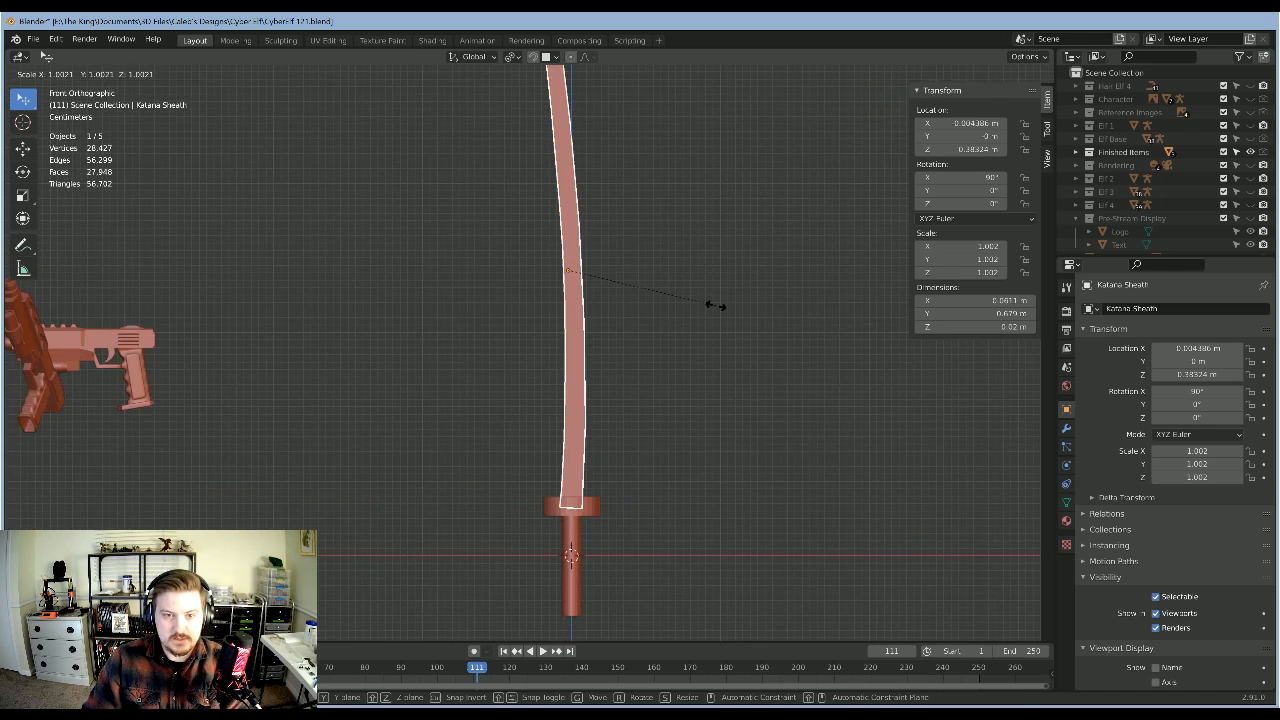
pyautogui.click(734, 300)
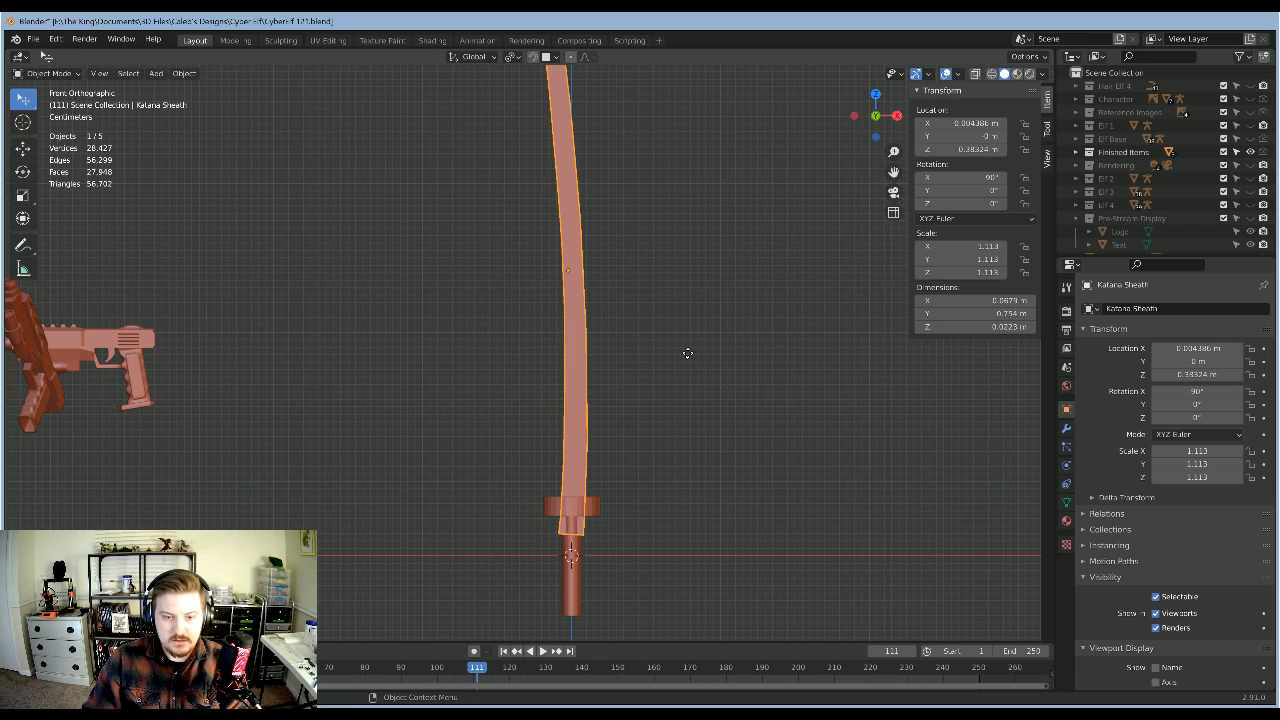
pyautogui.press('g')
pyautogui.rightClick(688, 354)
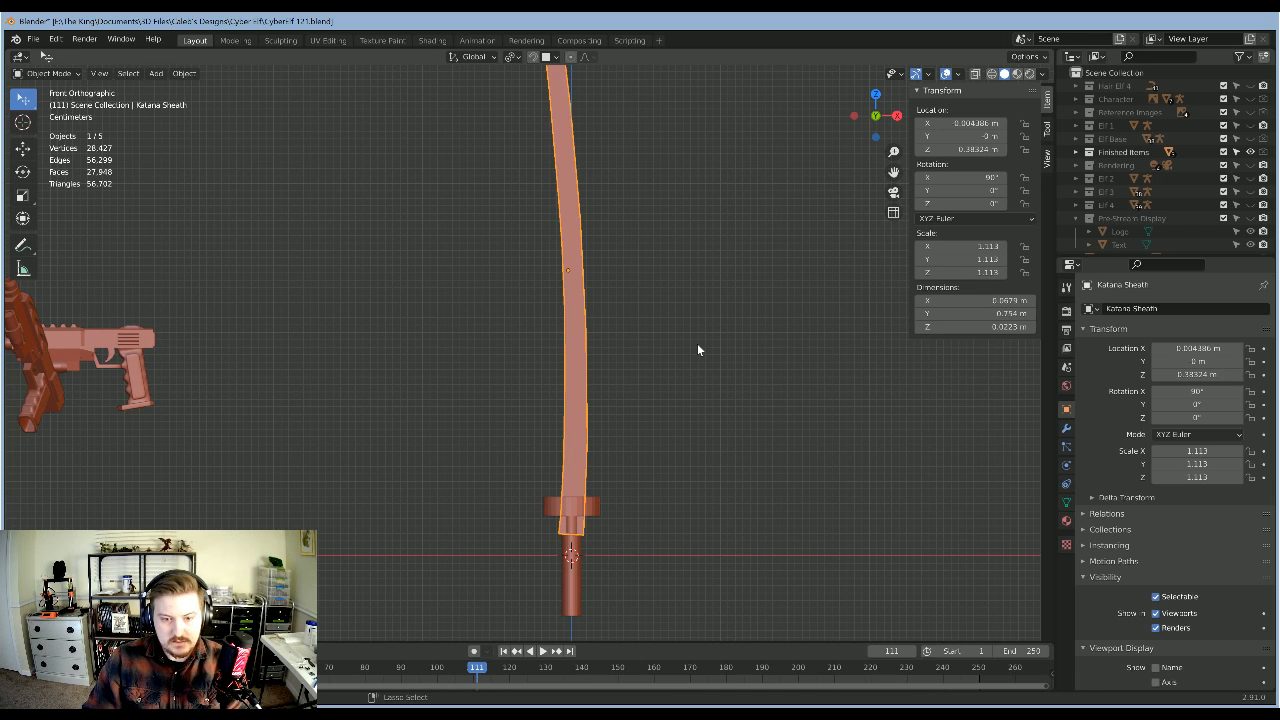
pyautogui.hotkey('alt', 's')
pyautogui.scroll(-3, 660, 280)
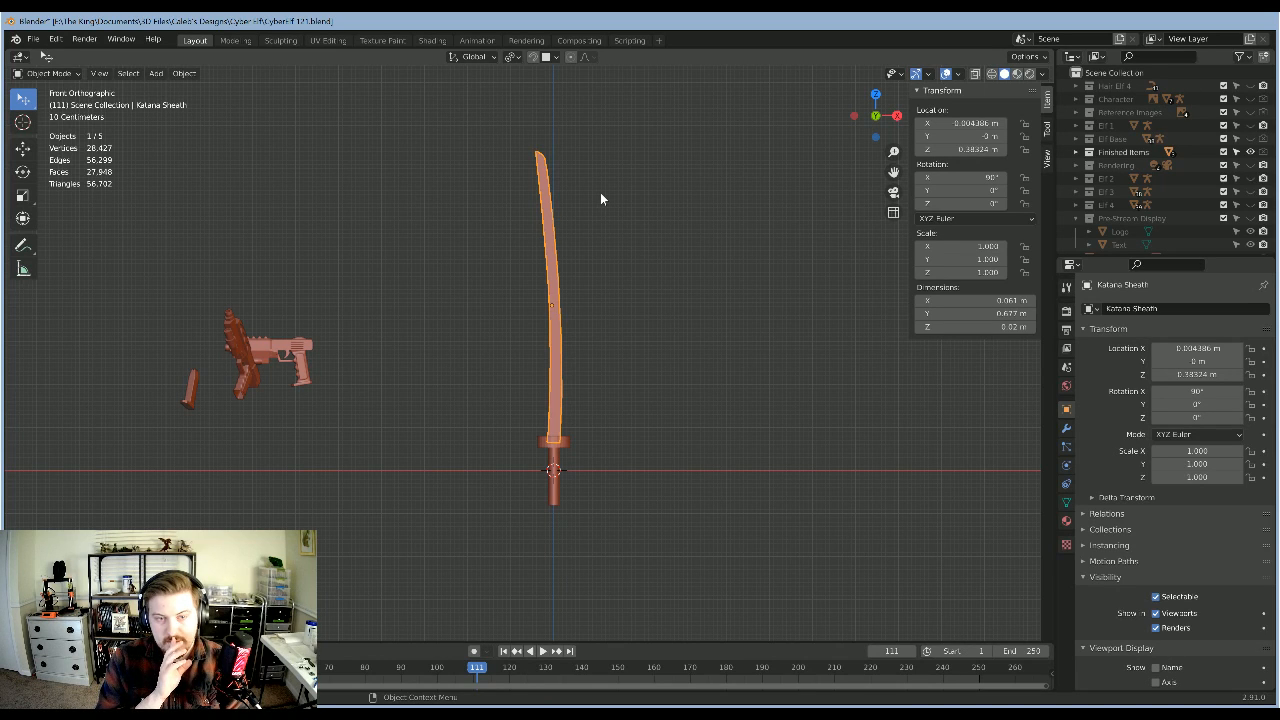
pyautogui.scroll(4, 600, 198)
pyautogui.press('s')
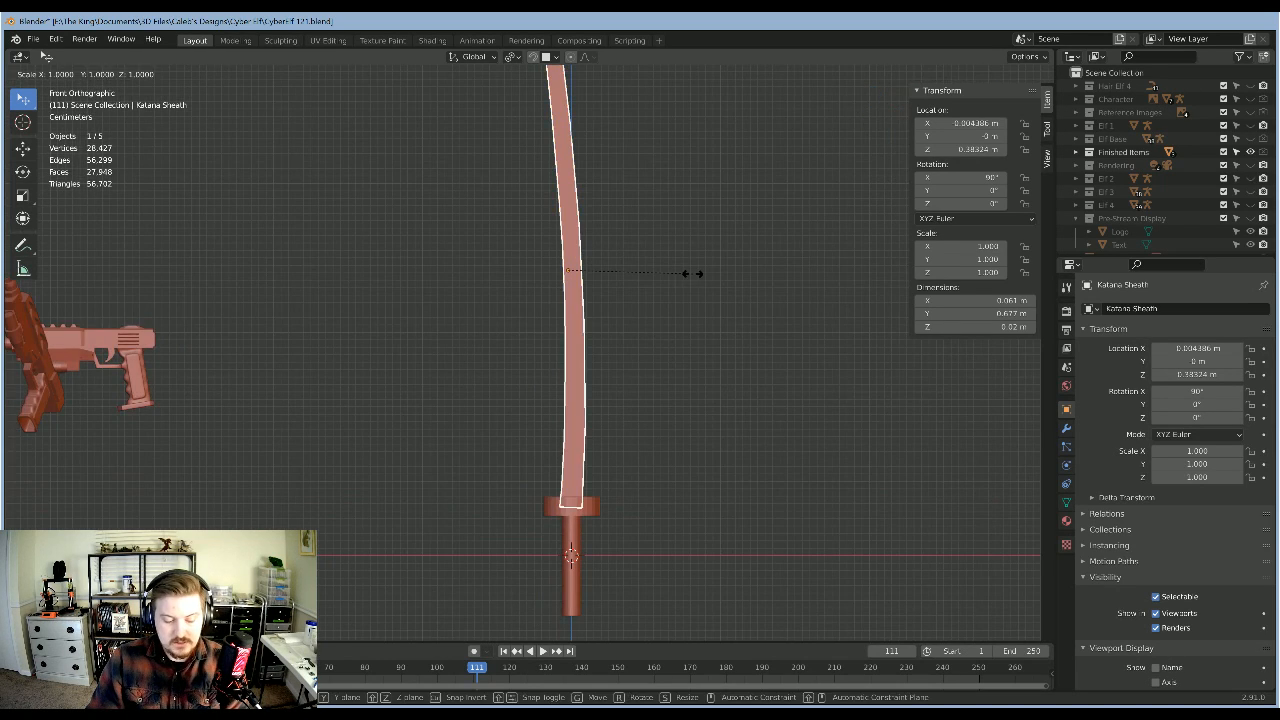
pyautogui.press('Escape')
pyautogui.scroll(-5, 703, 230)
pyautogui.press('a')
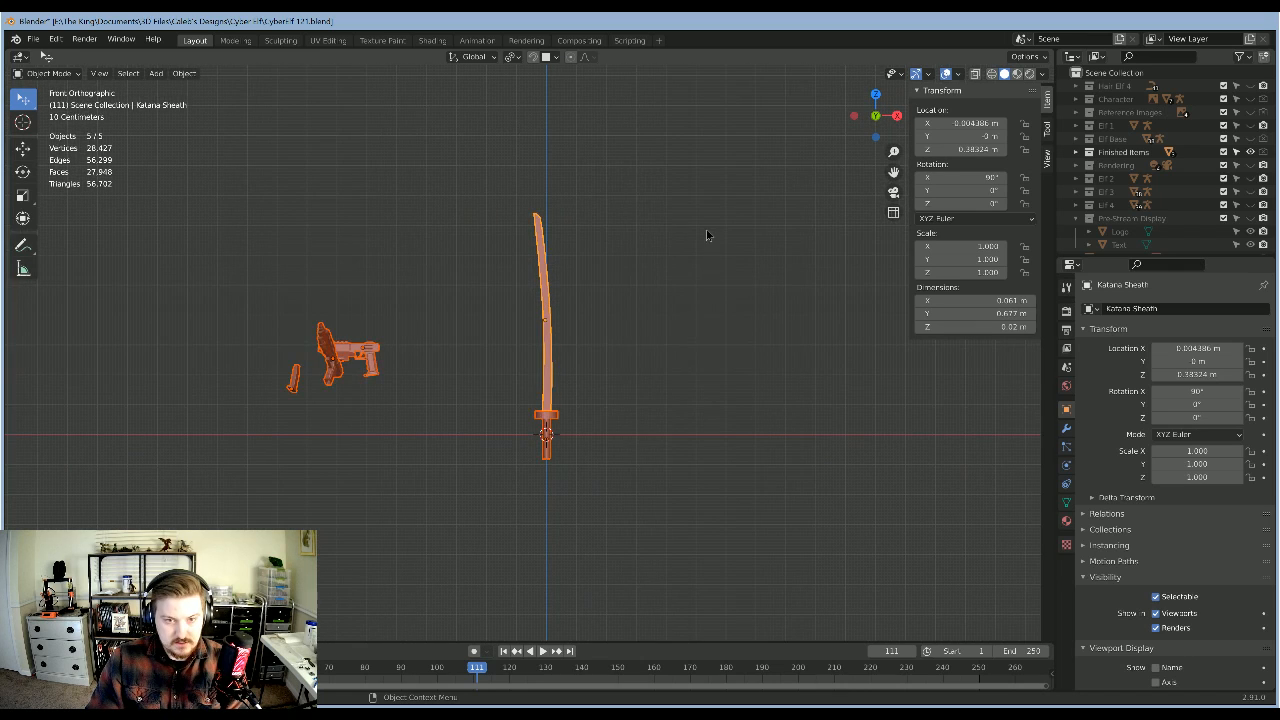
pyautogui.rightClick(706, 235)
pyautogui.scroll(2, 657, 290)
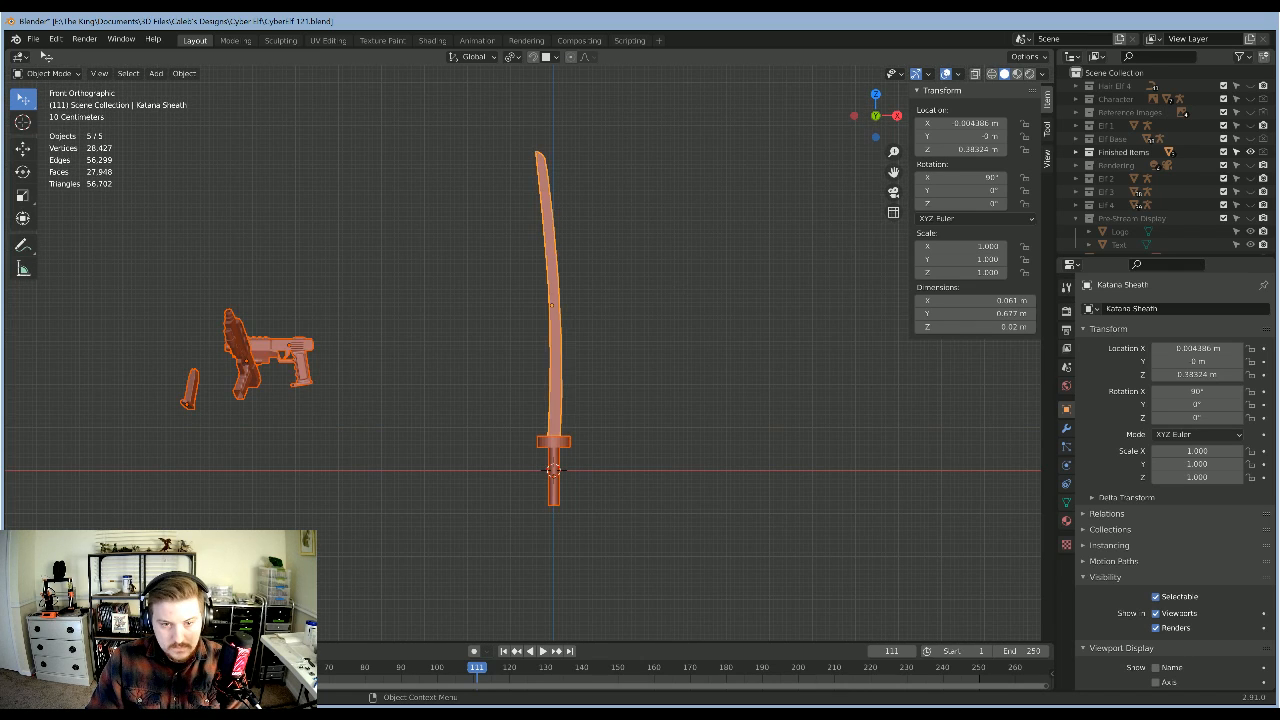
pyautogui.press('s')
pyautogui.press('Escape')
# Step: Select only the Katana Sheath and scale it by about 1.425 on every axis except global Z
pyautogui.click(558, 336)
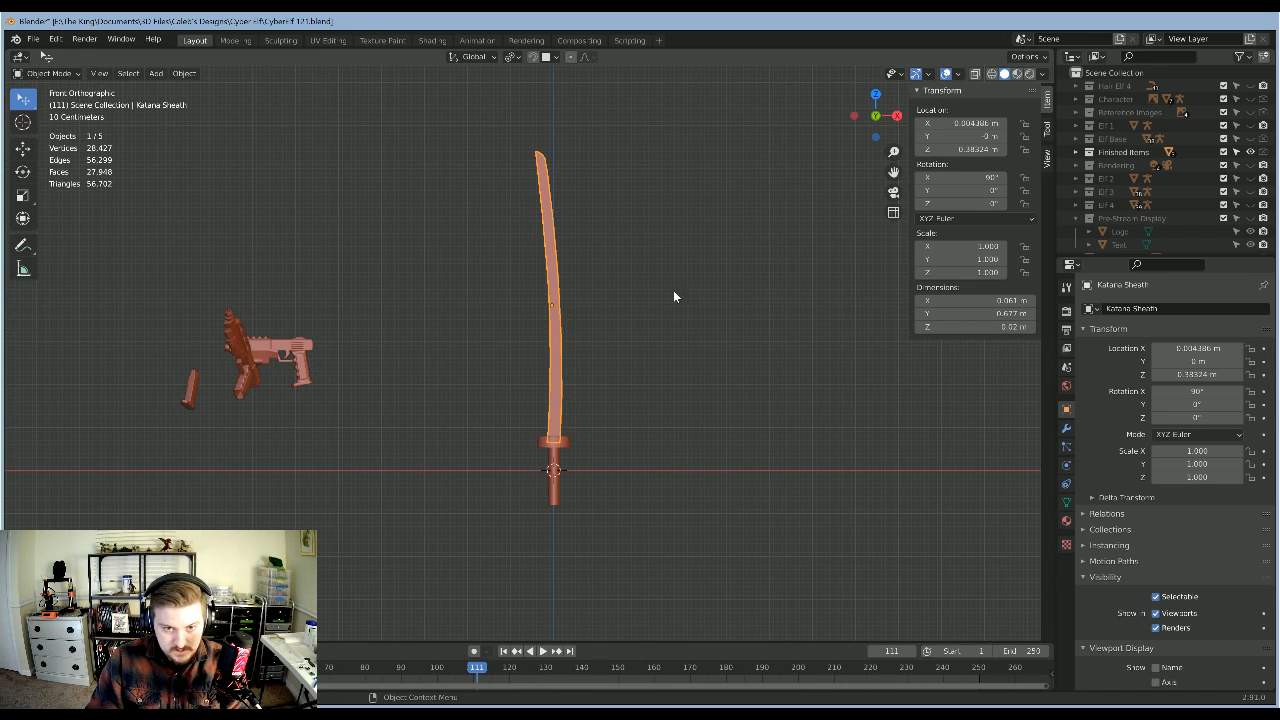
pyautogui.press('s')
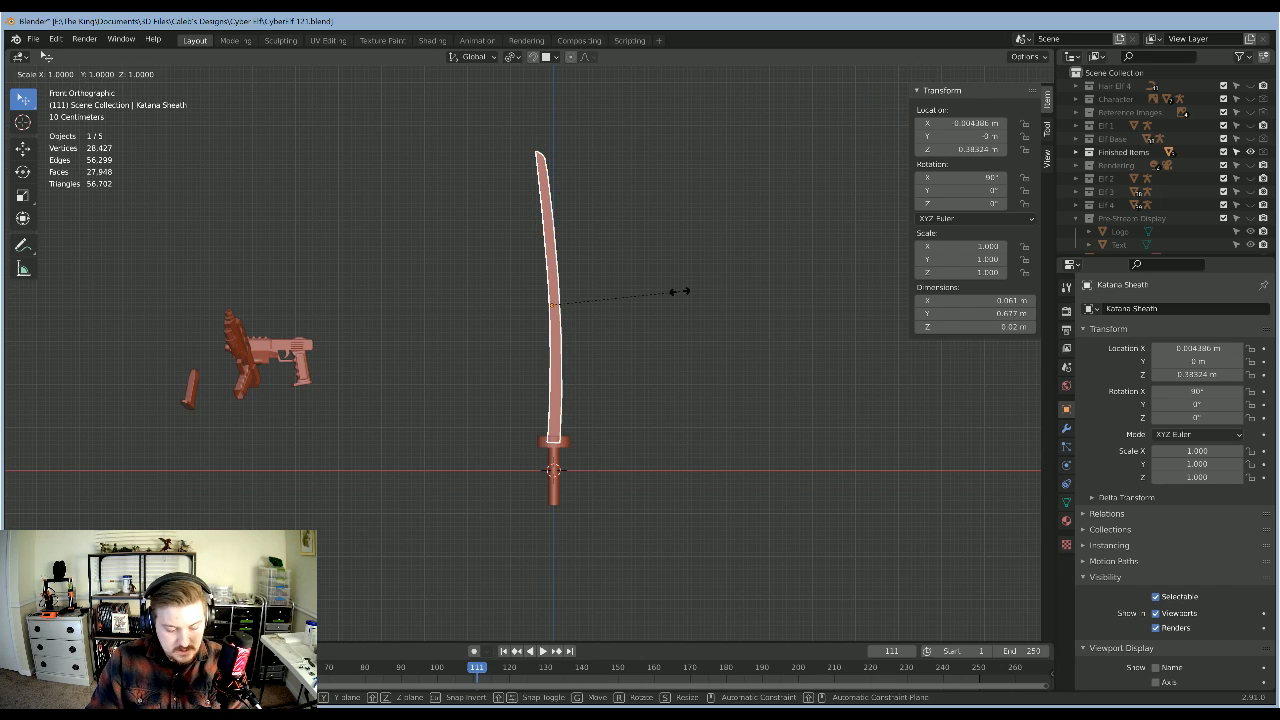
pyautogui.hotkey('shift', 'z')
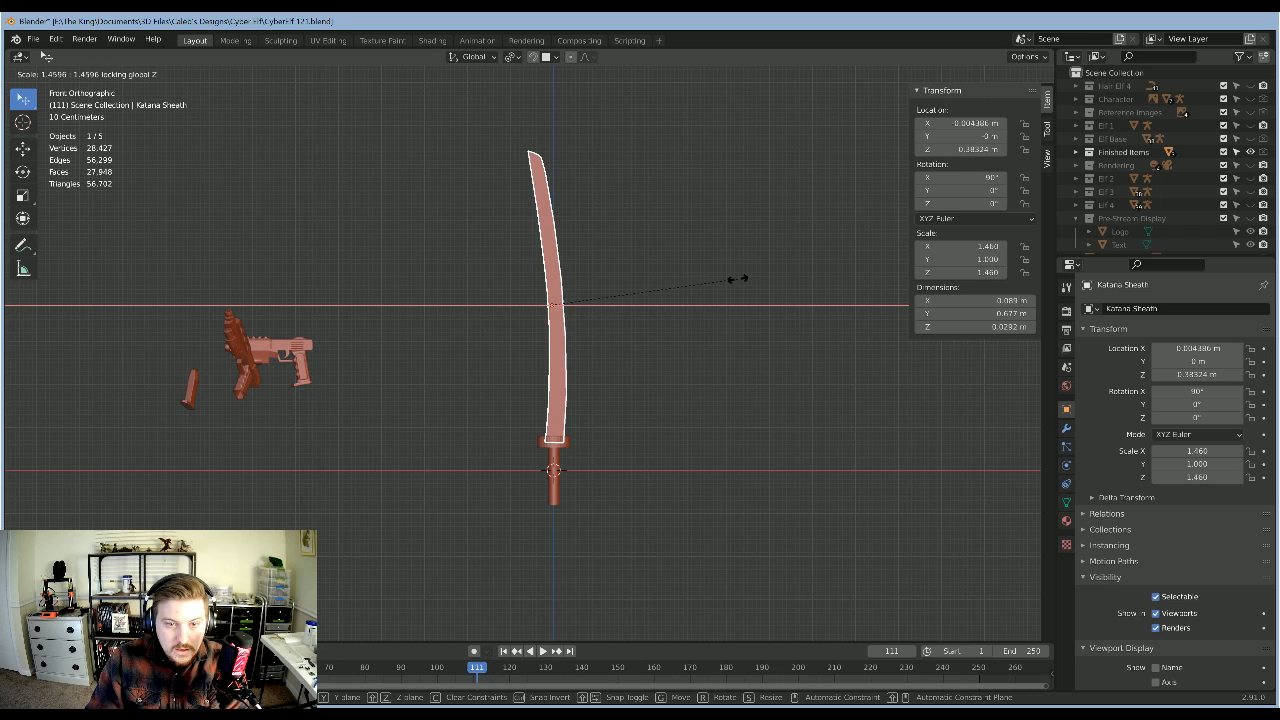
pyautogui.click(729, 337)
pyautogui.click(729, 337)
pyautogui.moveTo(729, 337); pyautogui.dragTo(862, 300, button='middle')
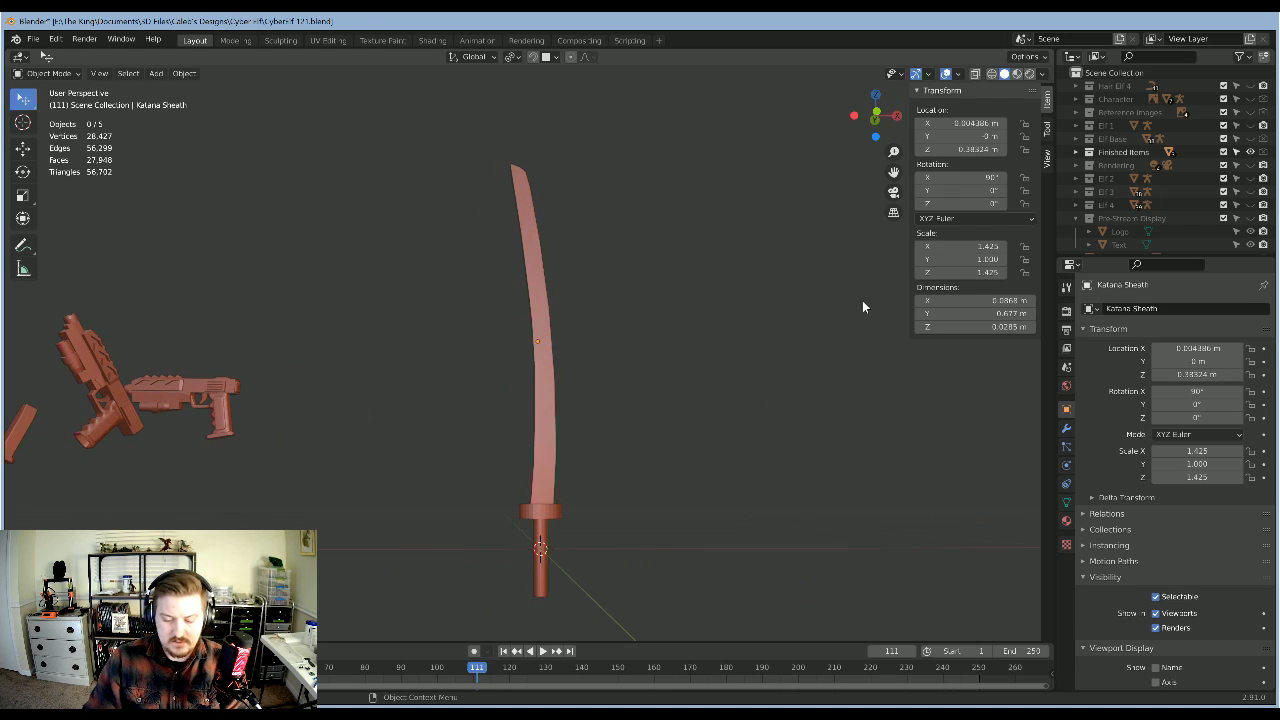
pyautogui.press('KP_1')
pyautogui.keyDown('shift'); pyautogui.moveTo(685, 439); pyautogui.dragTo(648, 378, button='middle'); pyautogui.keyUp('shift')
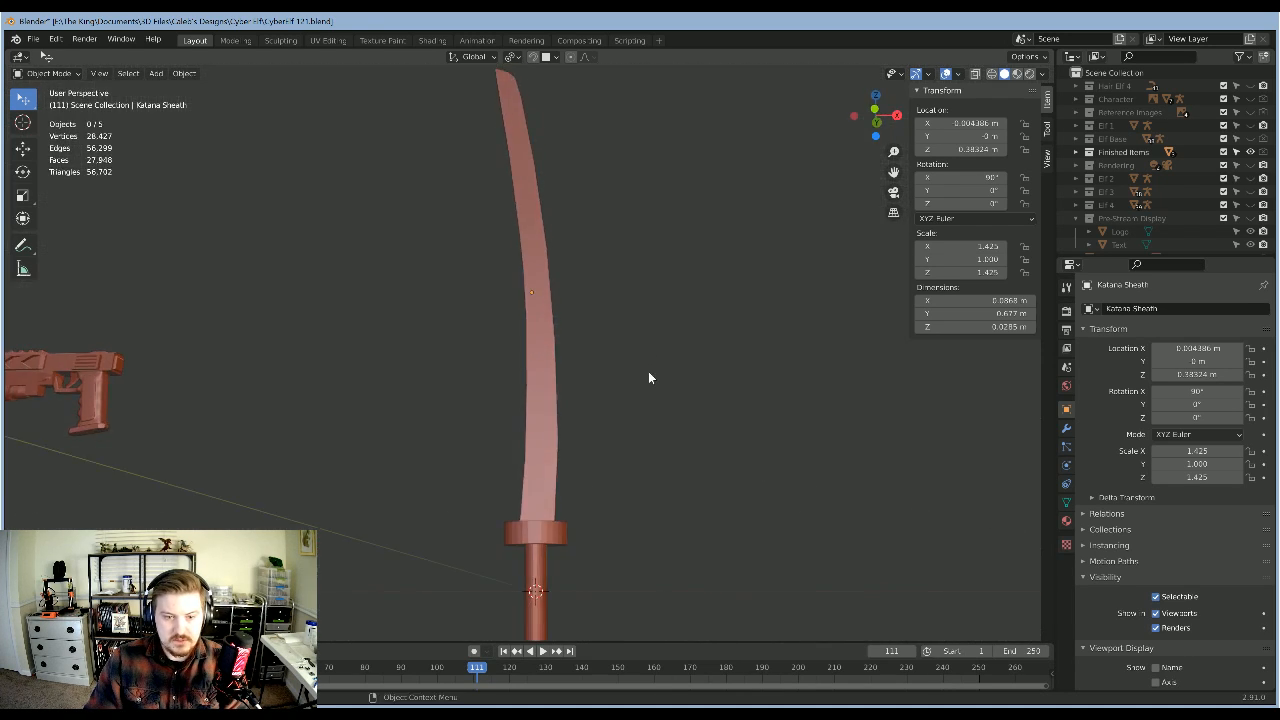
# Step: Tilt the Katana Sheath about 1.84° in the front view and shift it about 0.01 m along negative X
pyautogui.click(556, 394)
pyautogui.press('KP_1')
pyautogui.scroll(-3, 670, 283)
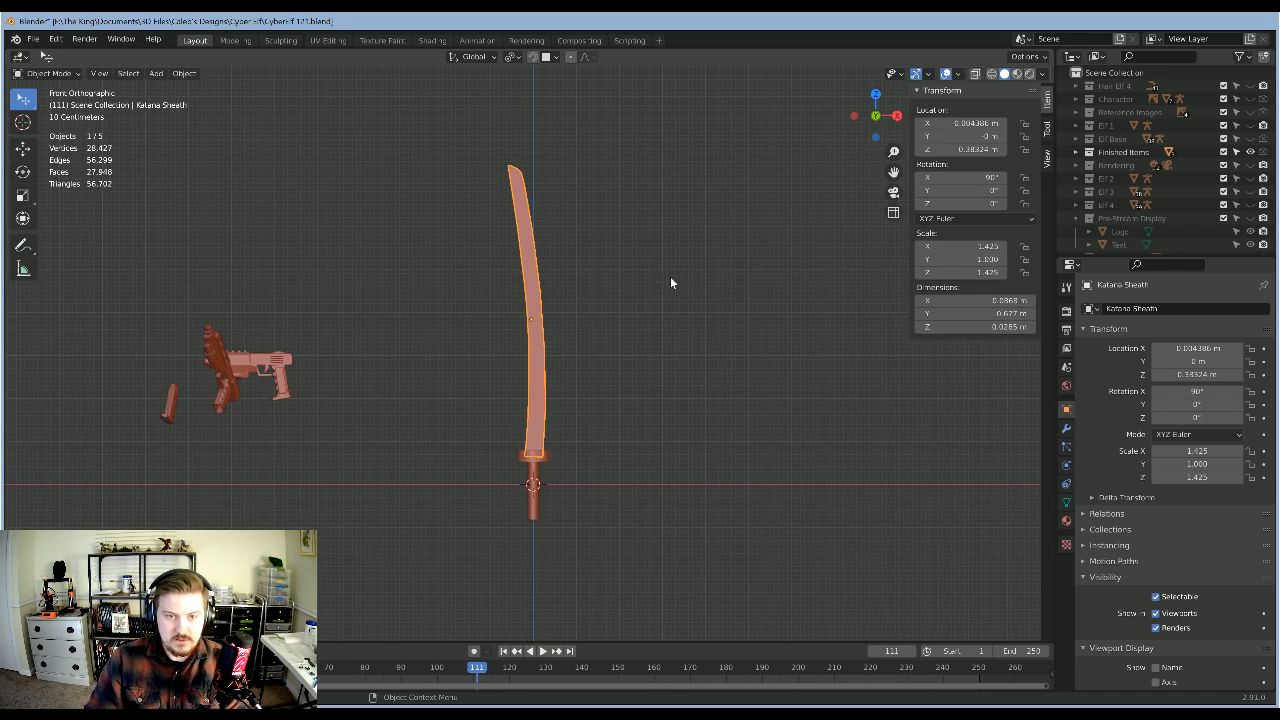
pyautogui.press('r')
pyautogui.click(680, 271)
pyautogui.press('g')
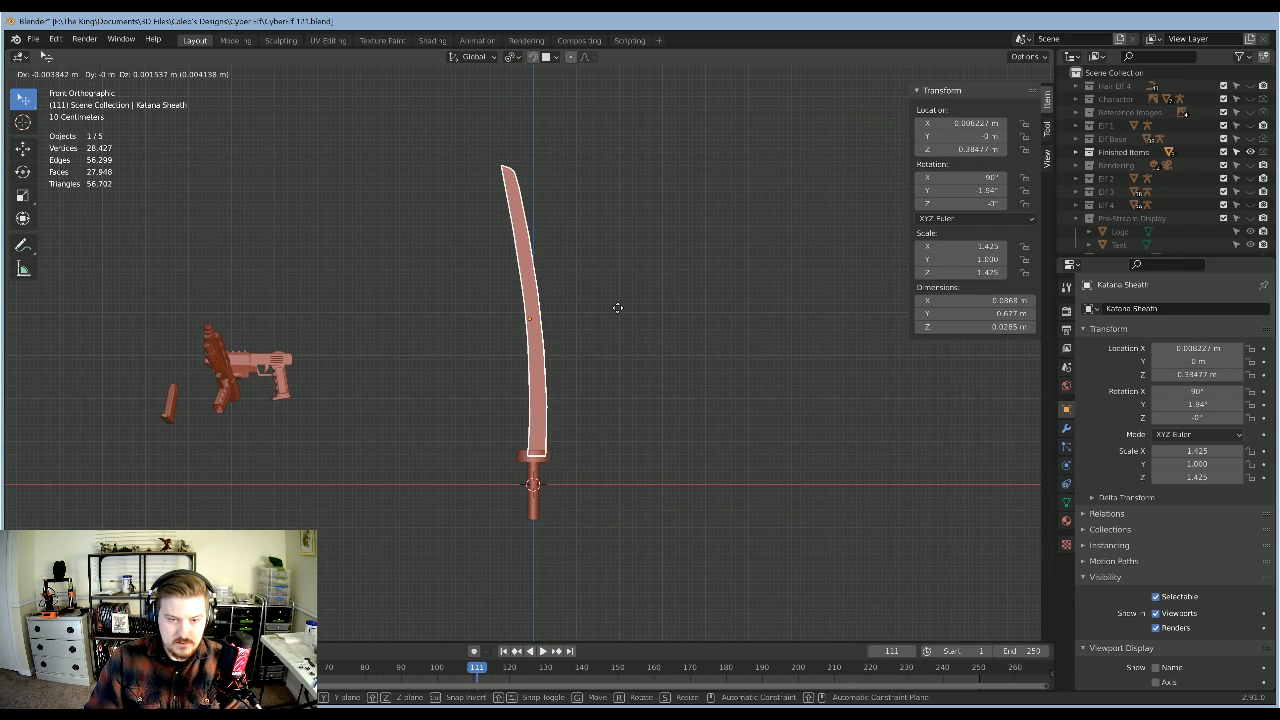
pyautogui.click(617, 307)
pyautogui.click(648, 317)
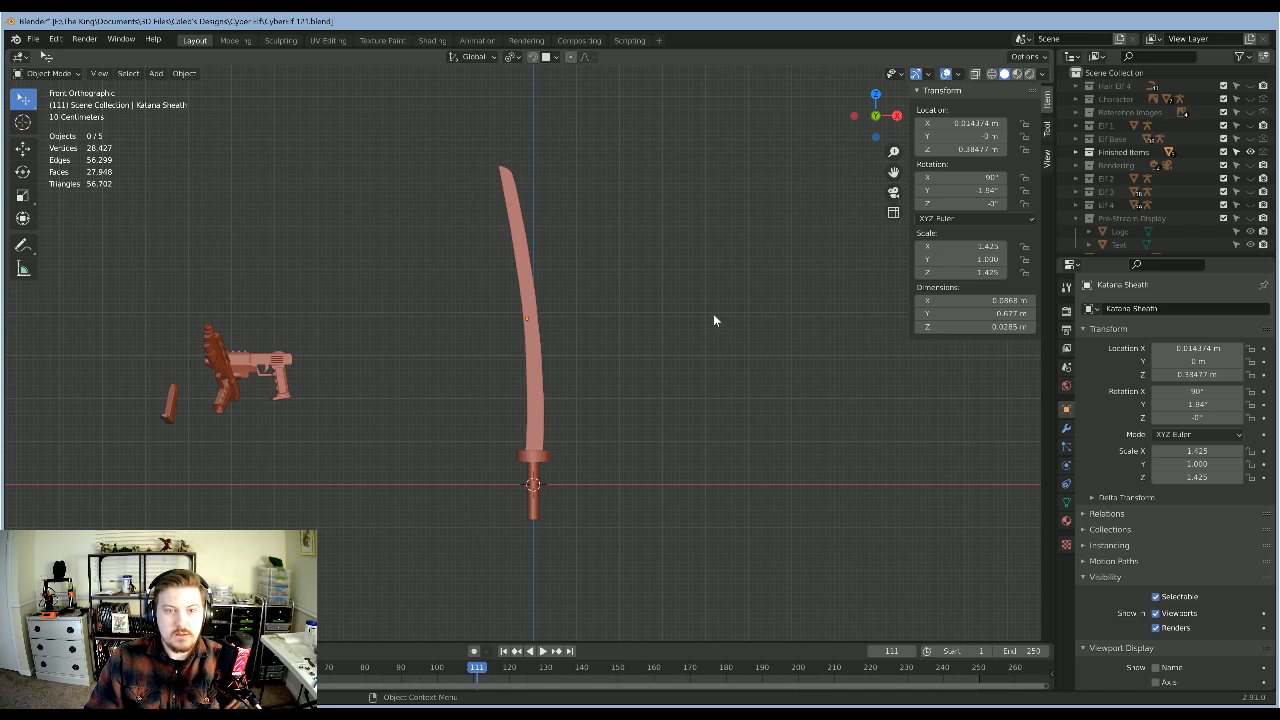
# Step: Undo the Katana Sheath's move, rotation and widening scale
pyautogui.hotkey('ctrl', 'z')
pyautogui.hotkey('ctrl', 'z')
pyautogui.hotkey('ctrl', 'z')
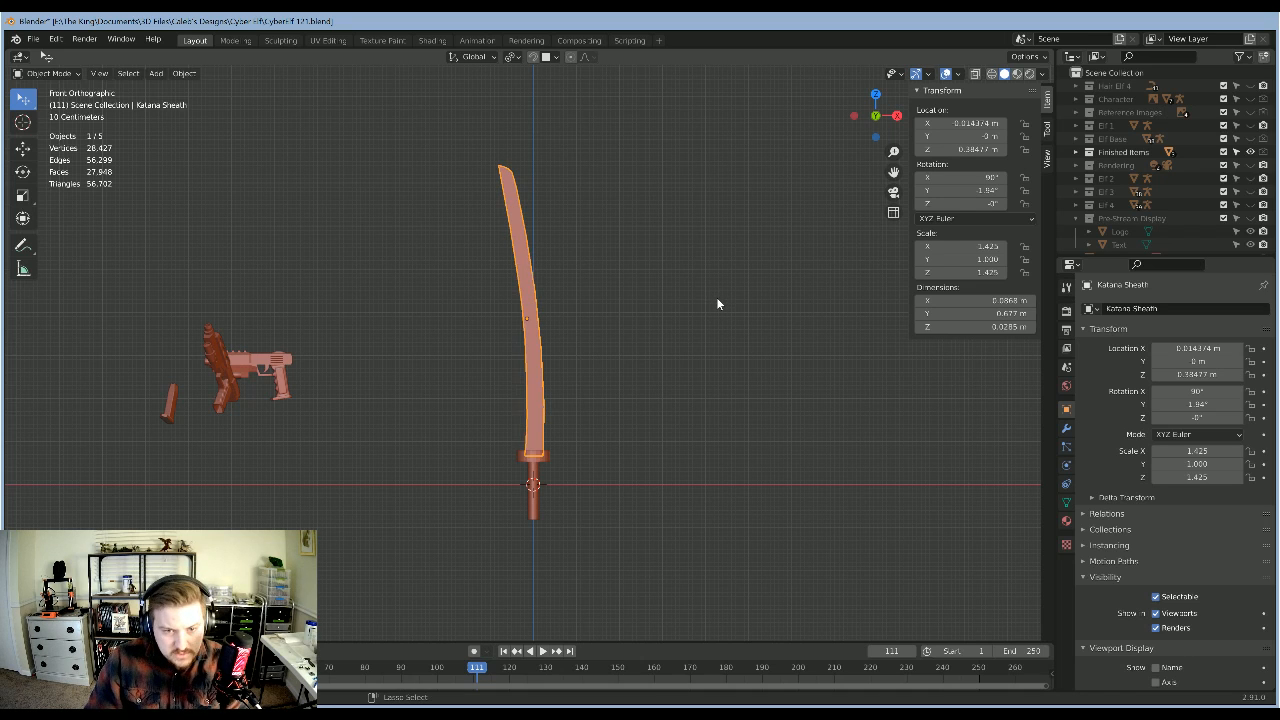
pyautogui.click(715, 297)
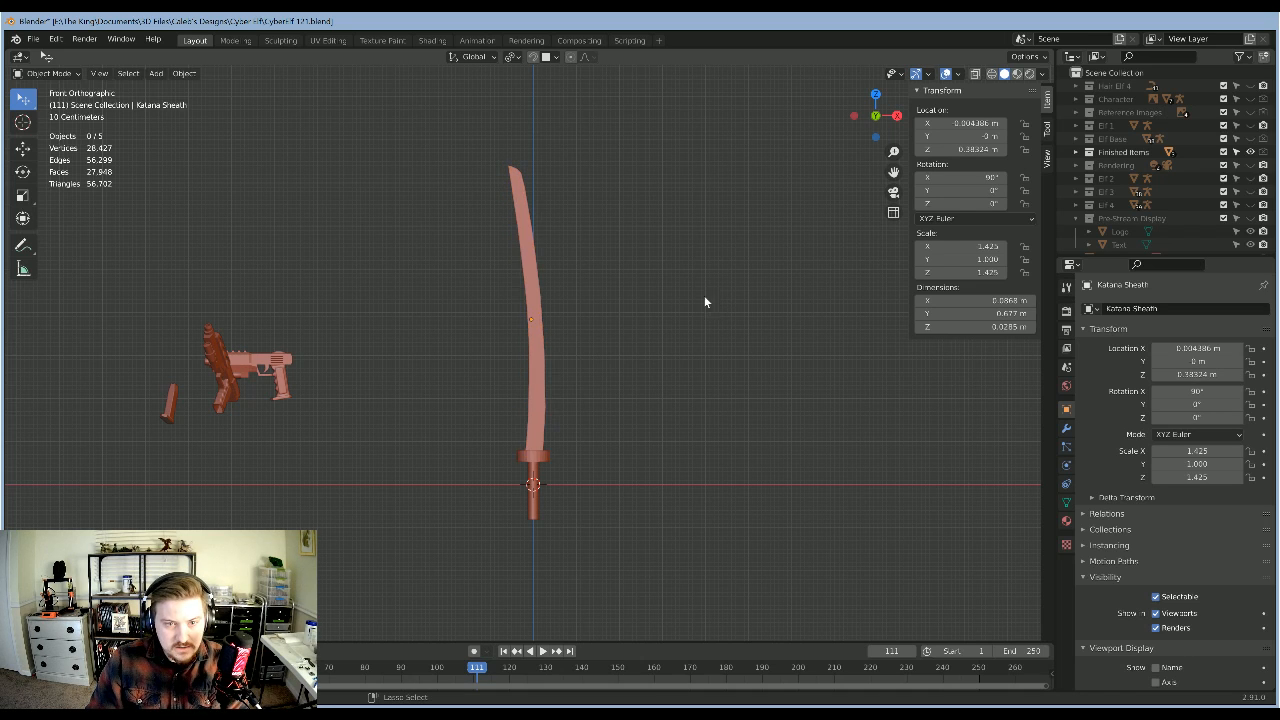
pyautogui.scroll(2, 698, 290)
pyautogui.hotkey('ctrl', 'z')
pyautogui.hotkey('ctrl', 'z')
pyautogui.hotkey('ctrl', 'z')
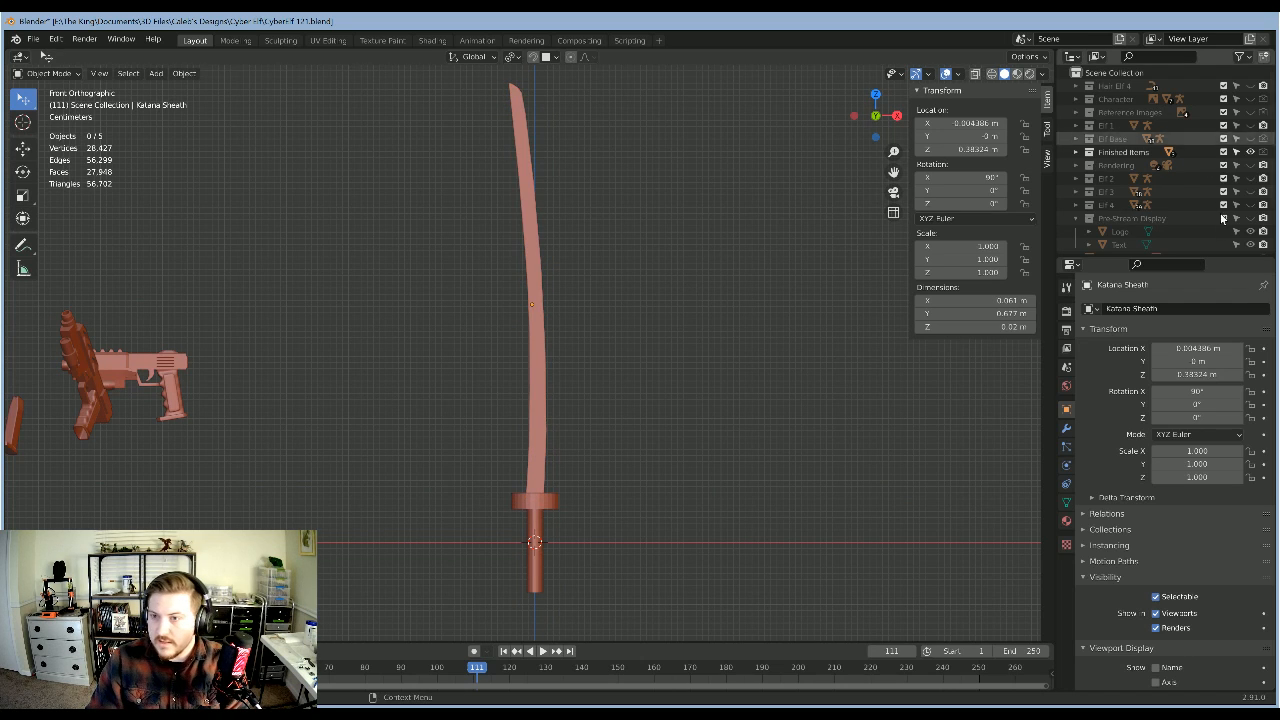
# Step: Show the Empty.003 katana reference image in the viewport and compare its drawn sheath with the model
pyautogui.scroll(-3, 1185, 212)
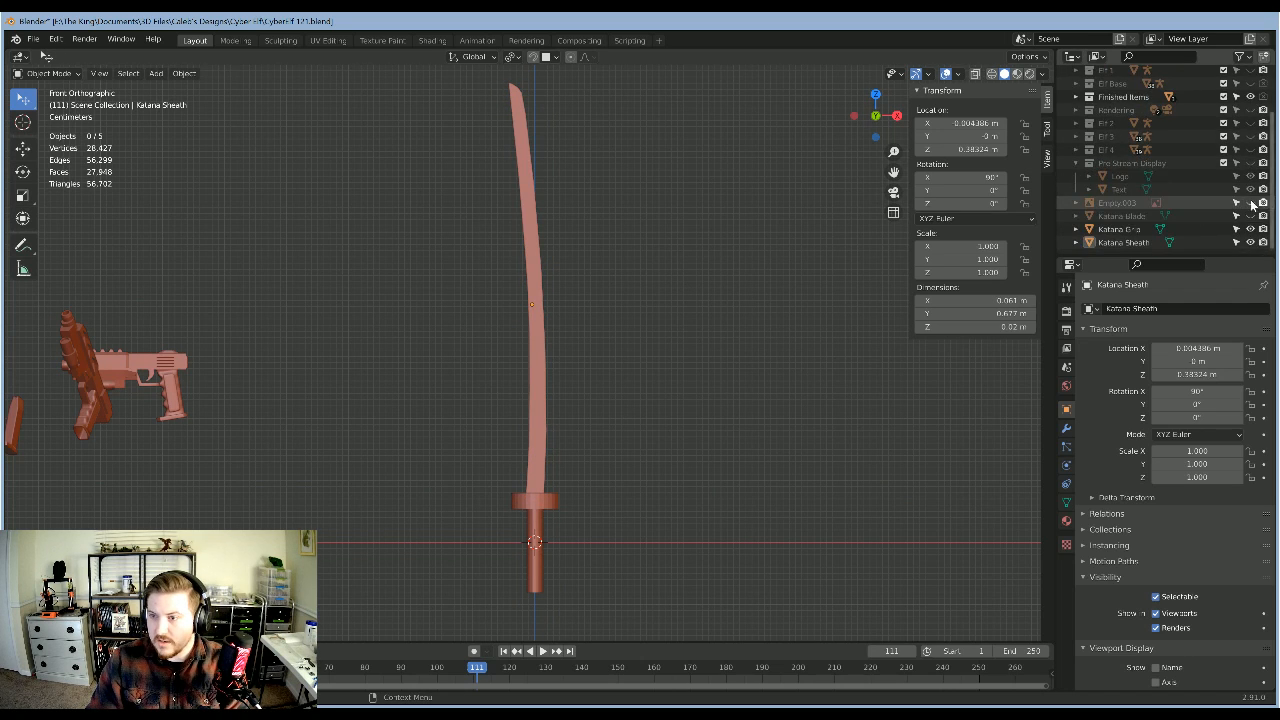
pyautogui.click(1250, 203)
pyautogui.scroll(-1, 677, 400)
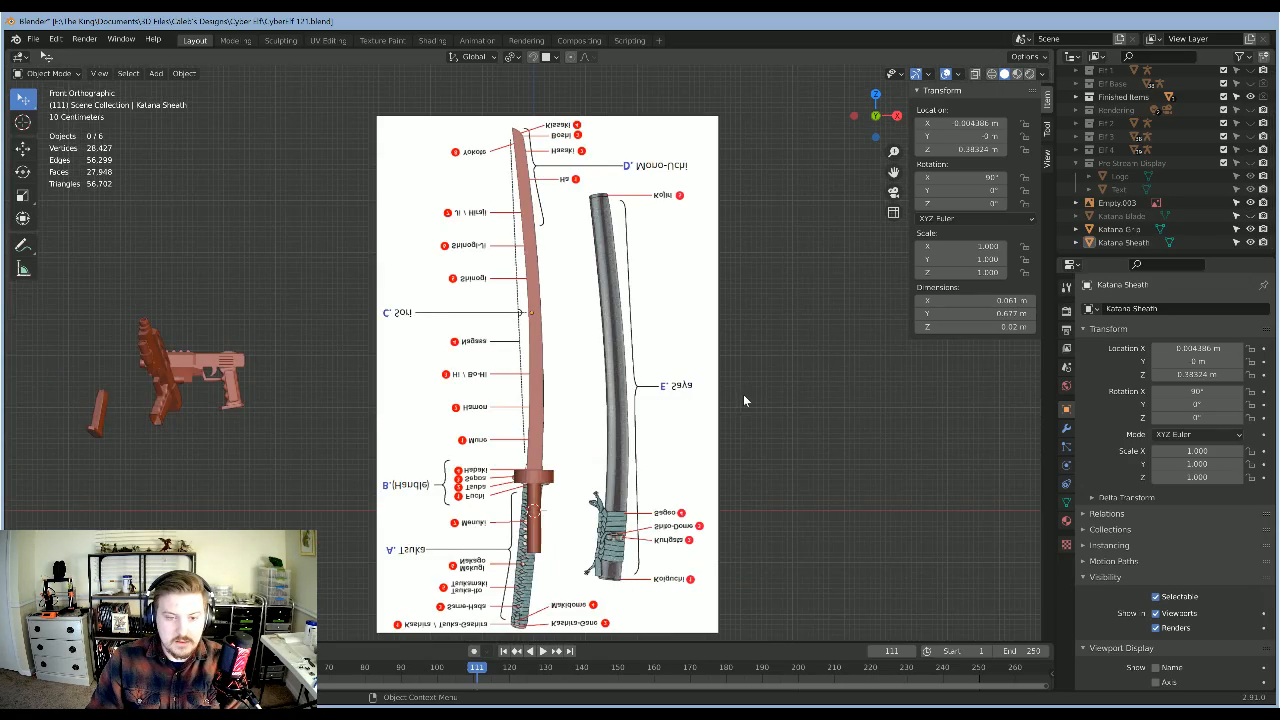
pyautogui.moveTo(744, 398)
pyautogui.mouseDown(button='middle')
pyautogui.moveTo(777, 391)
pyautogui.moveTo(794, 423)
pyautogui.moveTo(757, 466)
pyautogui.moveTo(757, 487)
pyautogui.moveTo(755, 397)
pyautogui.mouseUp(button='middle')
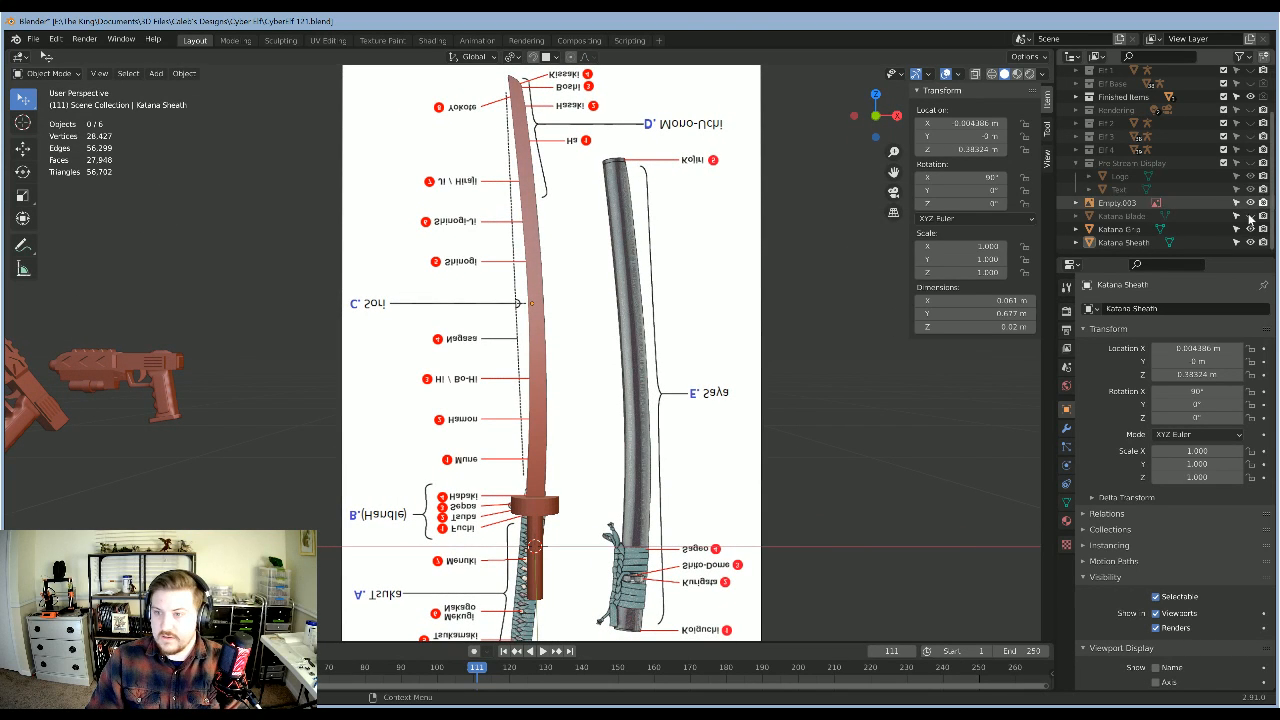
pyautogui.moveTo(862, 423); pyautogui.dragTo(831, 435, button='middle')
pyautogui.scroll(-2, 831, 429)
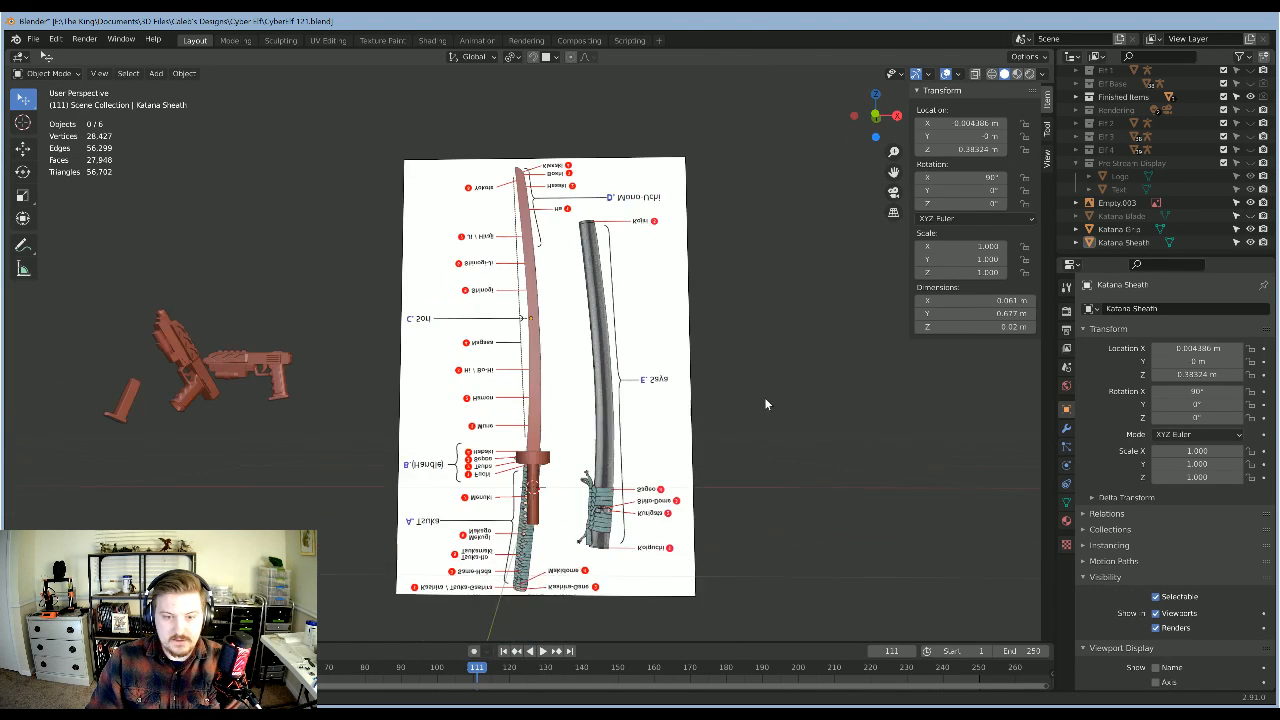
pyautogui.keyDown('shift'); pyautogui.moveTo(764, 397); pyautogui.dragTo(742, 361, button='middle'); pyautogui.keyUp('shift')
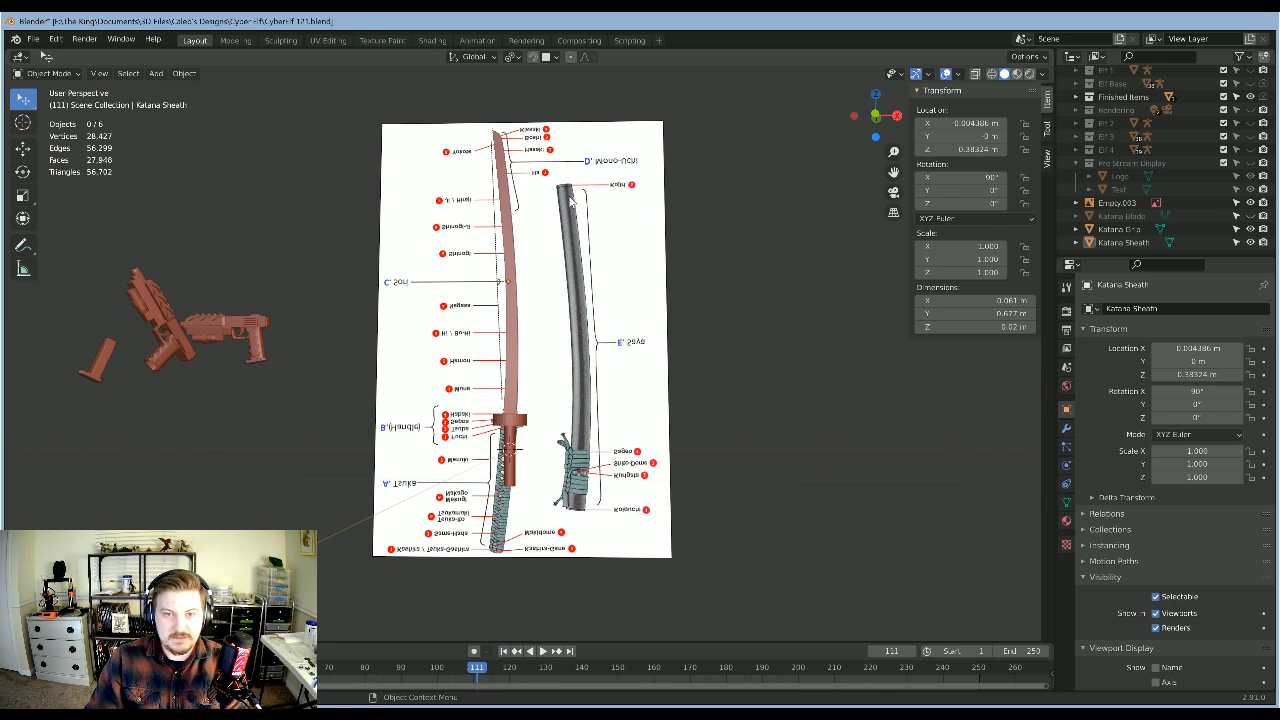
# Step: Delete the Katana Sheath copy of the blade and leave nothing selected
pyautogui.click(510, 314)
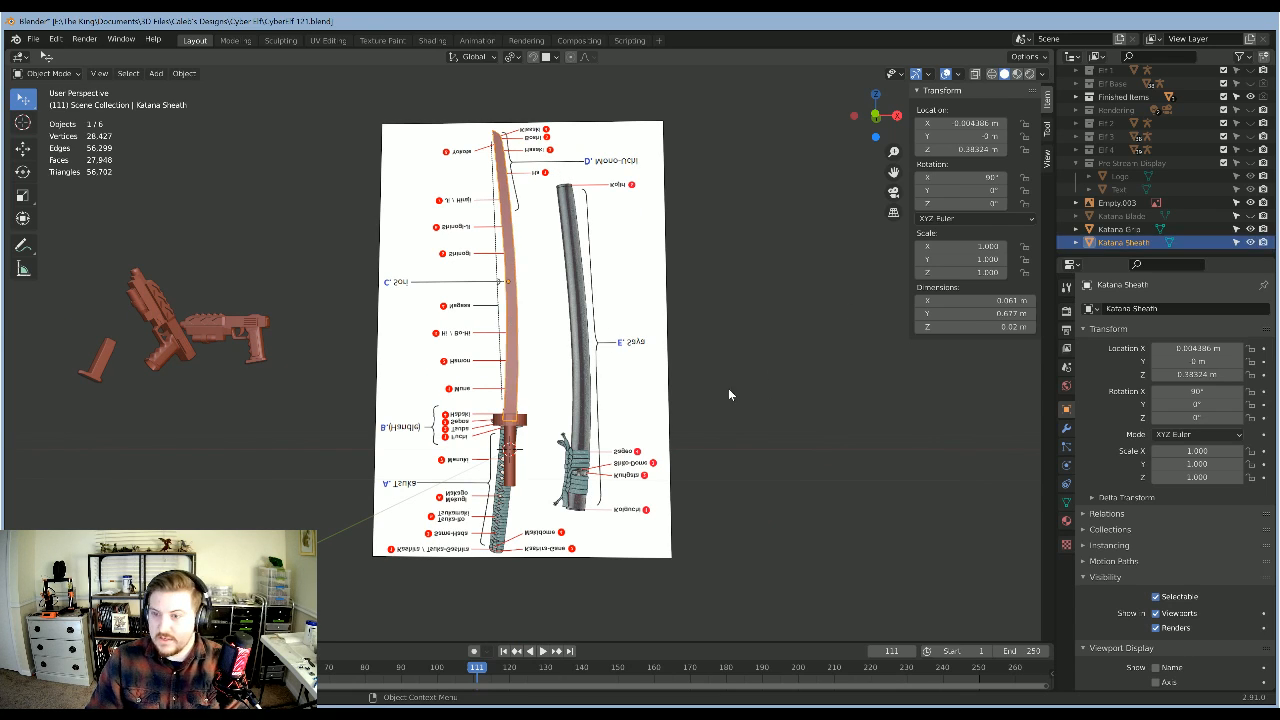
pyautogui.press('x')
pyautogui.click(599, 418)
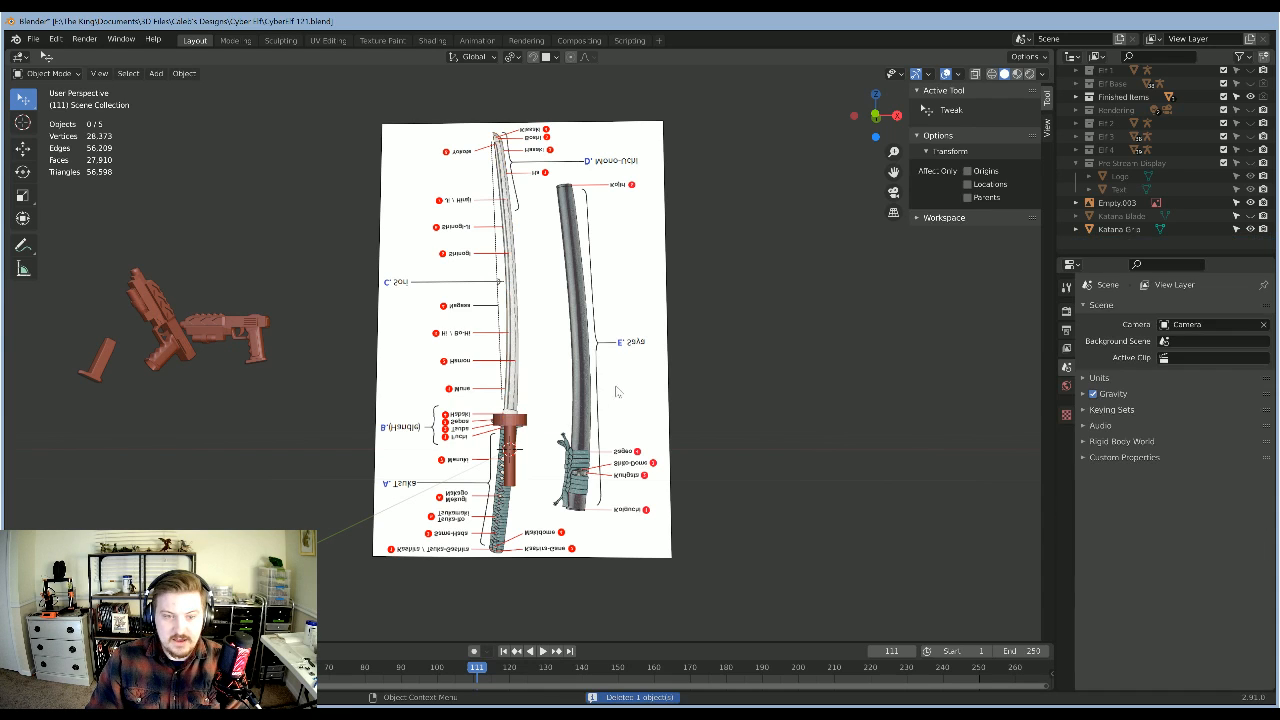
pyautogui.click(611, 370)
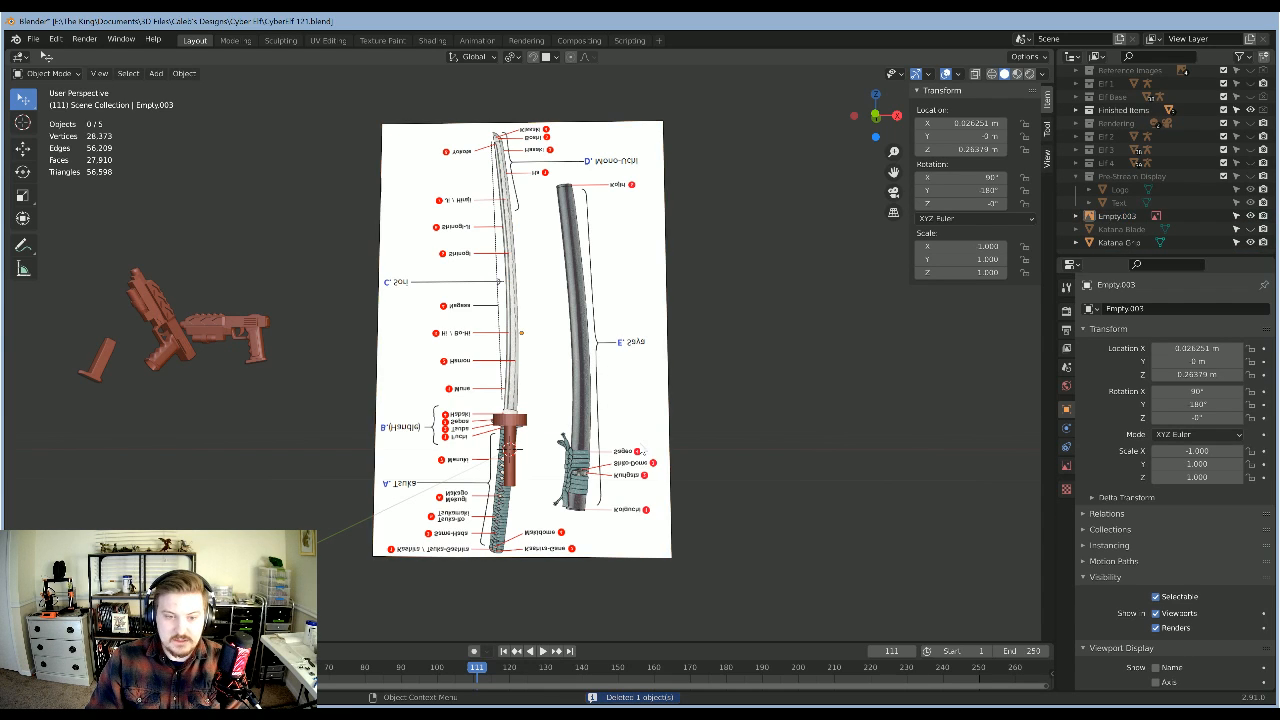
pyautogui.click(808, 465)
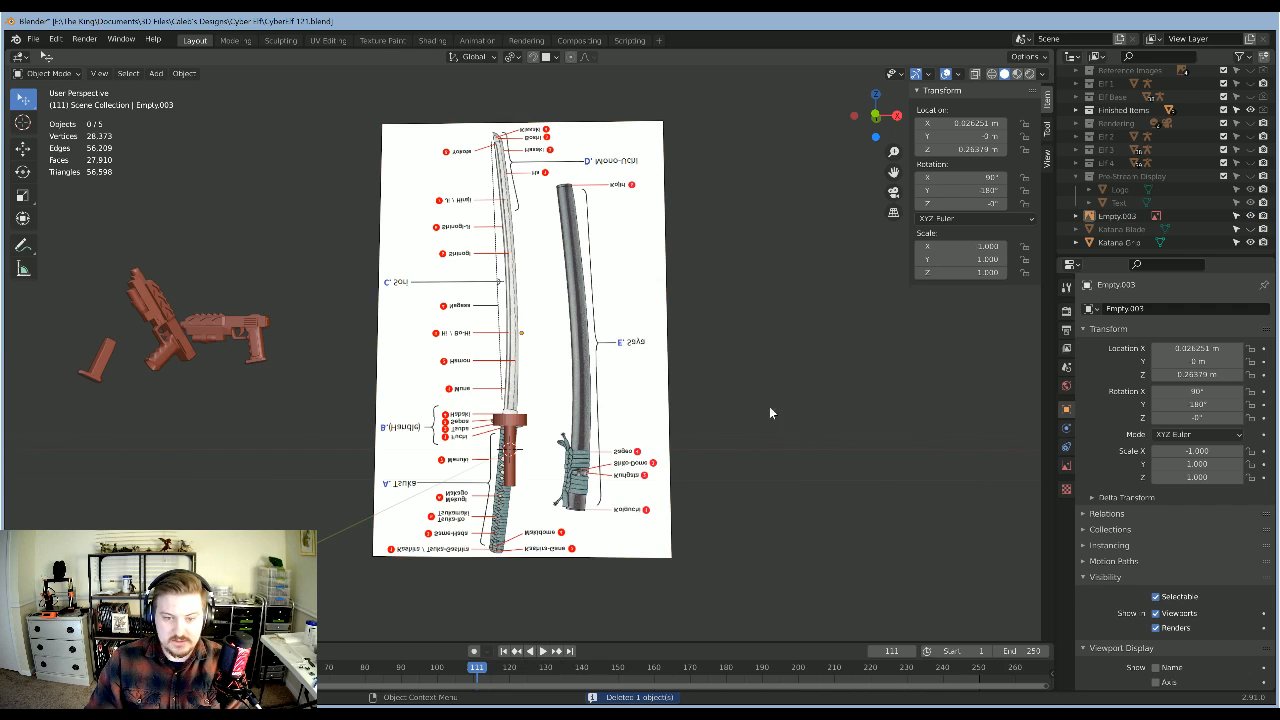
# Step: Add a 2 m plane at the origin and rotate it 90° about the X axis to face the front view
pyautogui.keyDown('shift'); pyautogui.moveTo(769, 411); pyautogui.dragTo(763, 369, button='middle'); pyautogui.keyUp('shift')
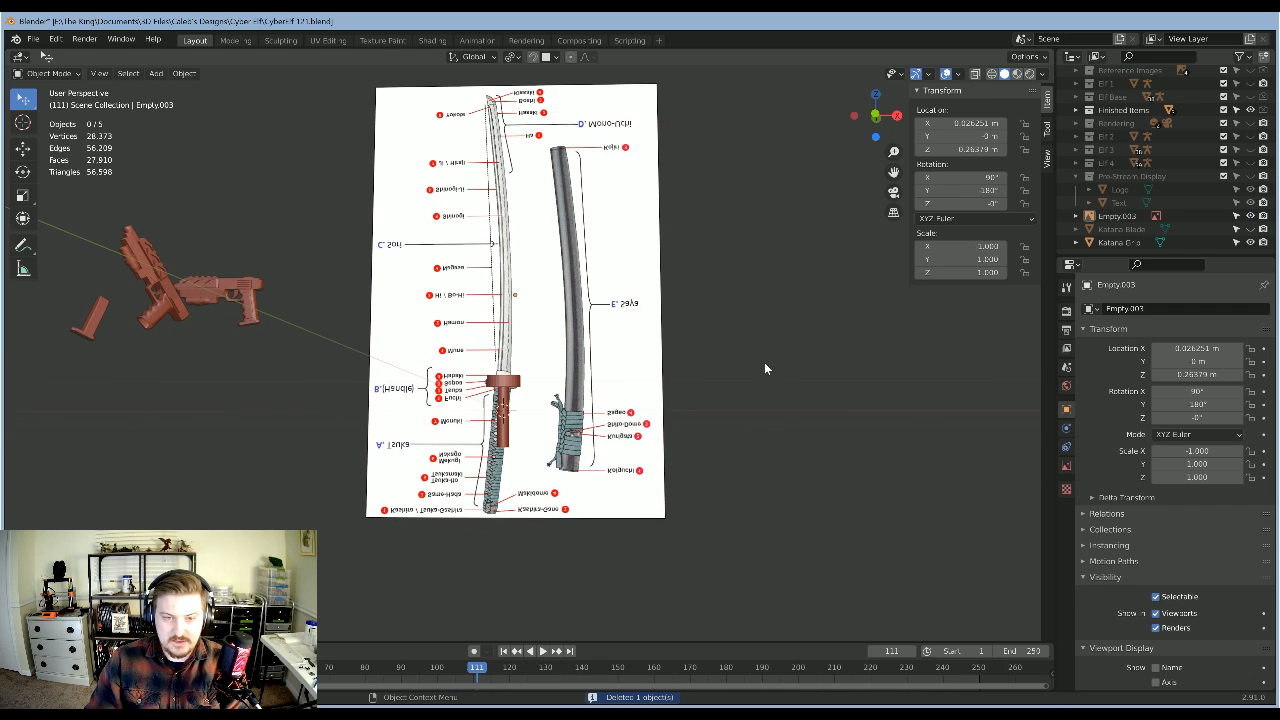
pyautogui.hotkey('shift', 'a')
pyautogui.moveTo(737, 391)
pyautogui.click(814, 385)
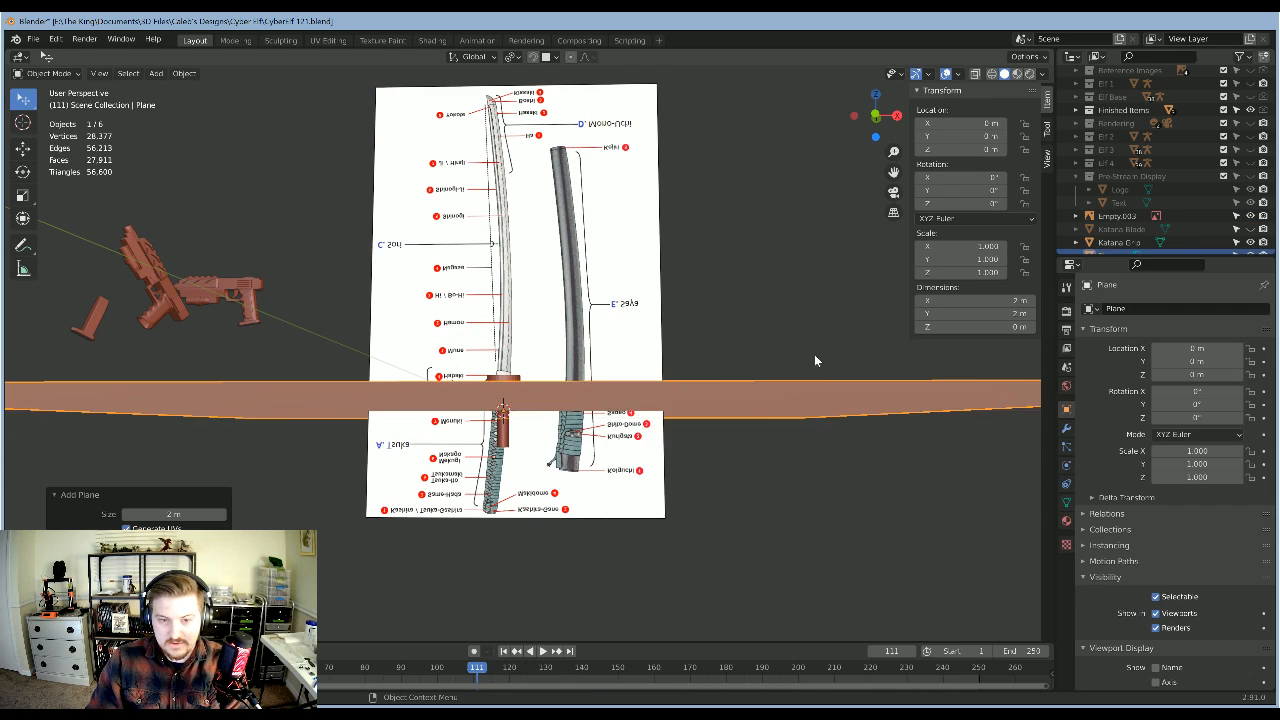
pyautogui.moveTo(756, 284); pyautogui.dragTo(694, 362, button='middle')
pyautogui.scroll(-5, 722, 353)
pyautogui.moveTo(688, 503); pyautogui.dragTo(630, 415, button='middle')
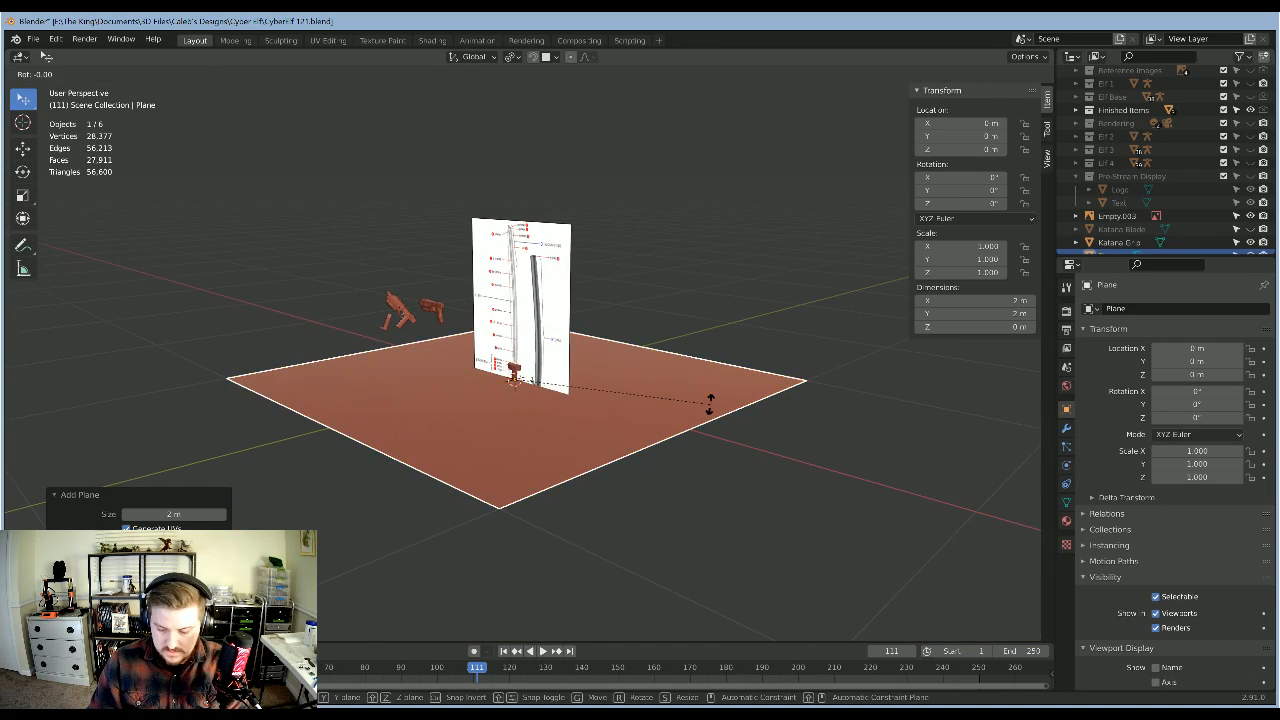
pyautogui.write('rx90')
pyautogui.press('Return')
pyautogui.press('KP_1')
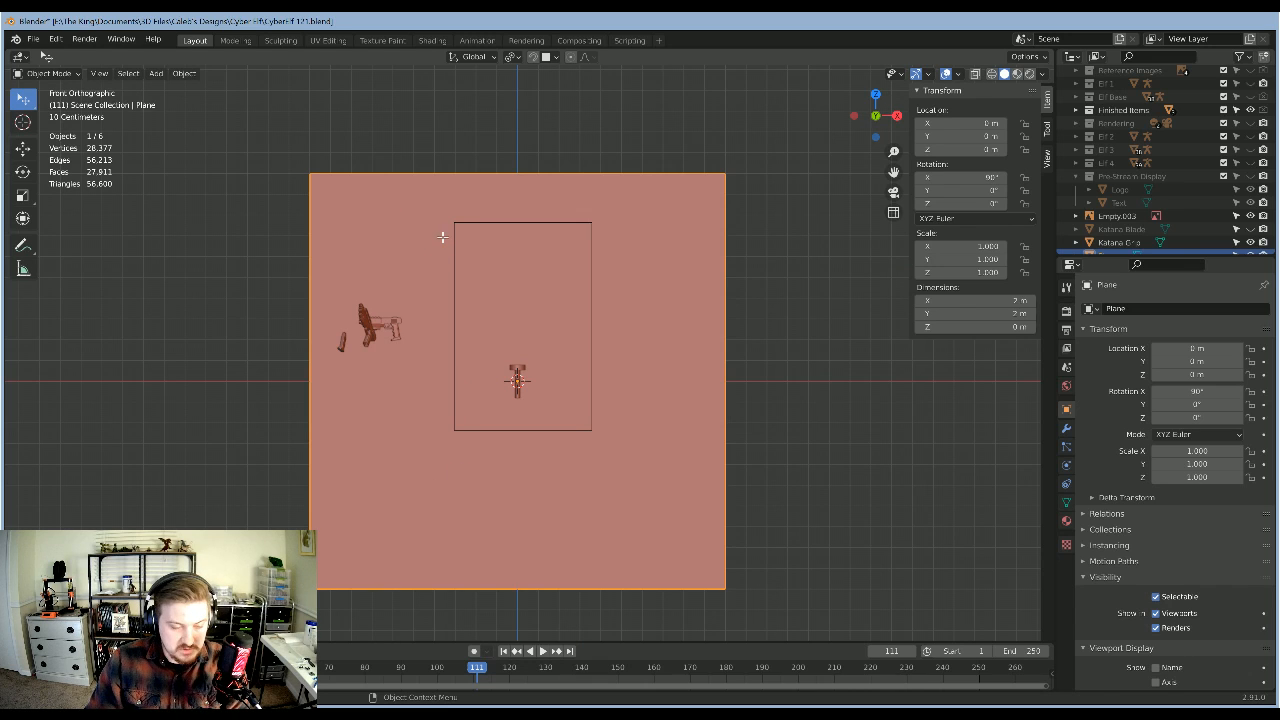
# Step: Delete three of the plane's four corner vertices and select the remaining one
pyautogui.press('Tab')
pyautogui.click(718, 175)
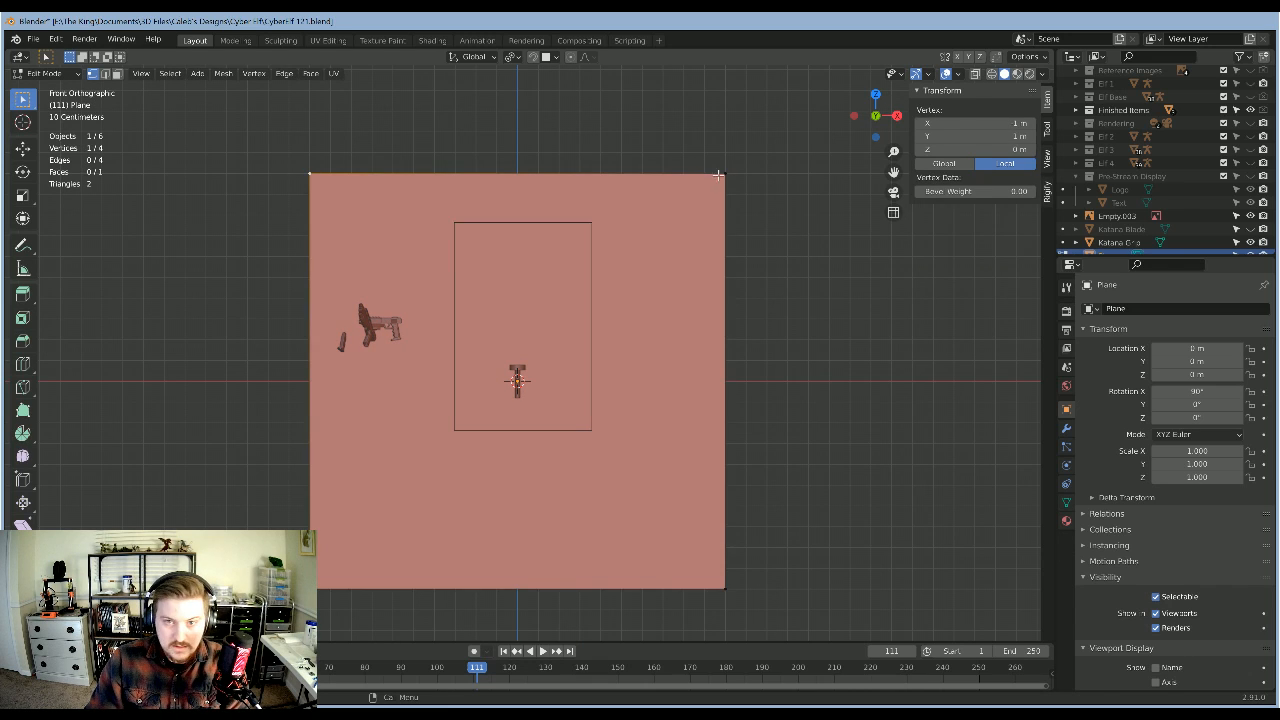
pyautogui.keyDown('shift'); pyautogui.click(721, 175); pyautogui.keyUp('shift')
pyautogui.keyDown('shift'); pyautogui.click(322, 585); pyautogui.keyUp('shift')
pyautogui.press('x')
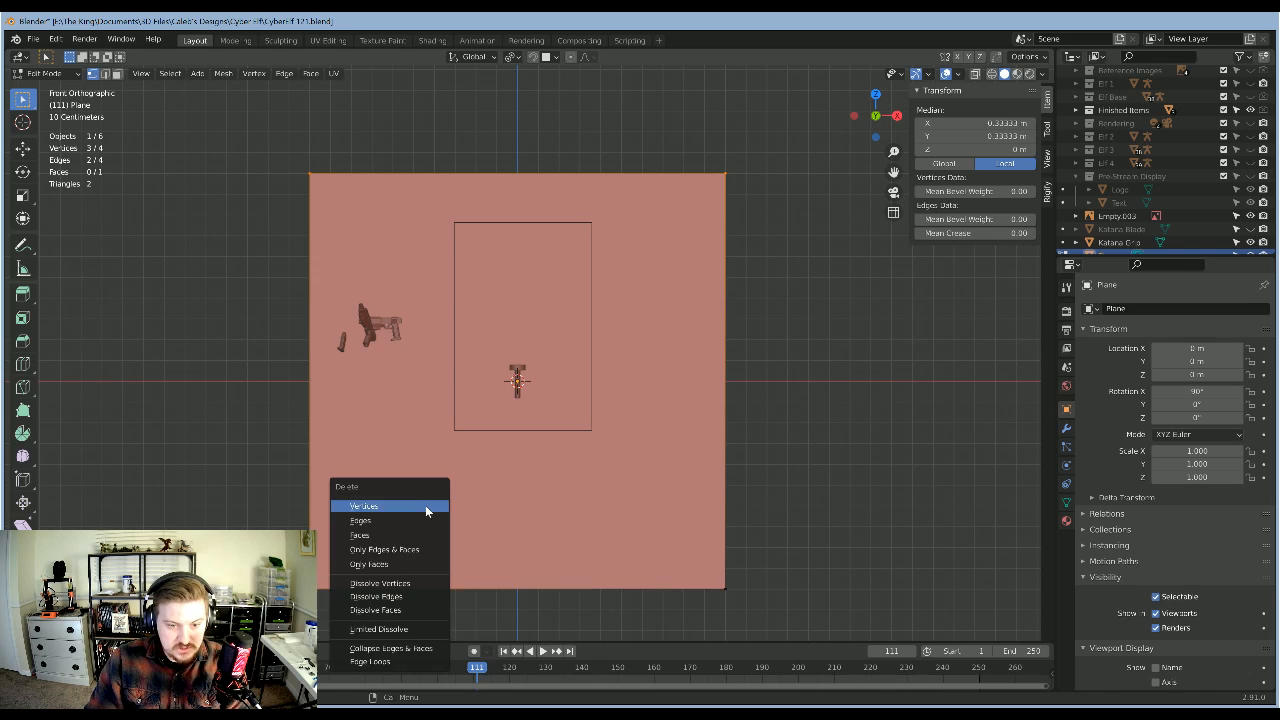
pyautogui.click(424, 509)
pyautogui.click(725, 588)
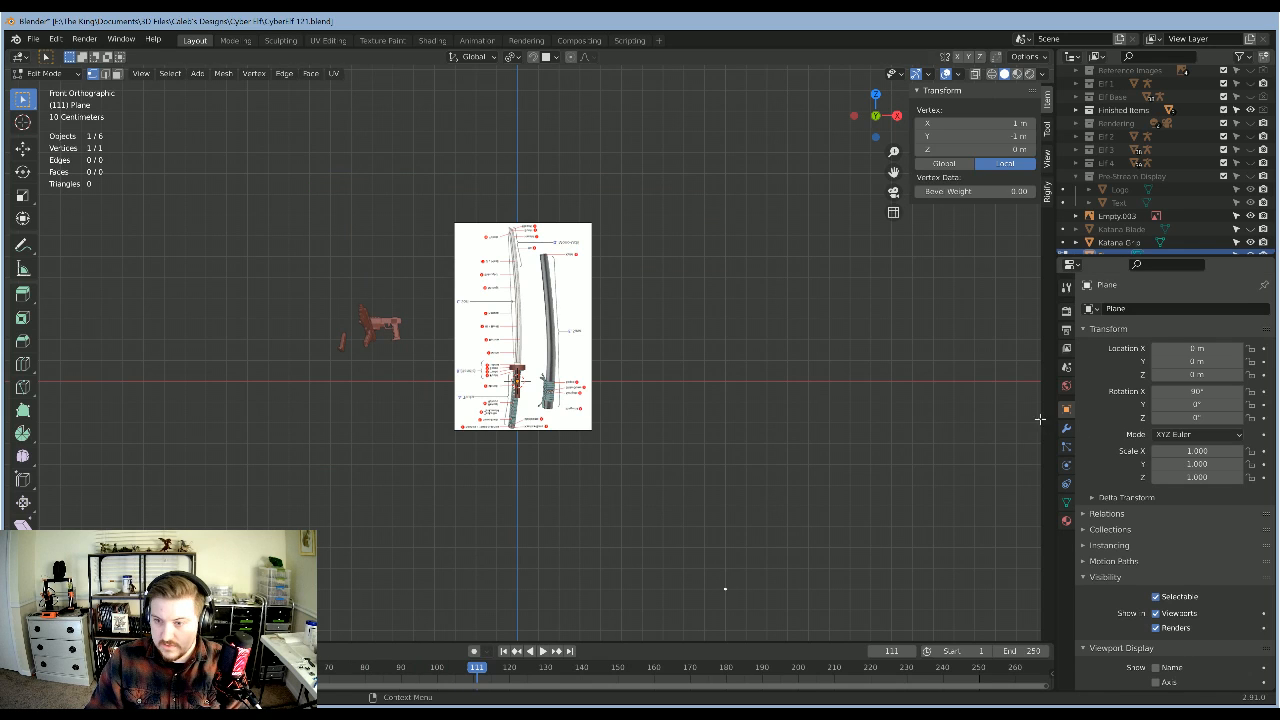
# Step: Rename the plane object as Katana Sheath
pyautogui.click(1115, 308)
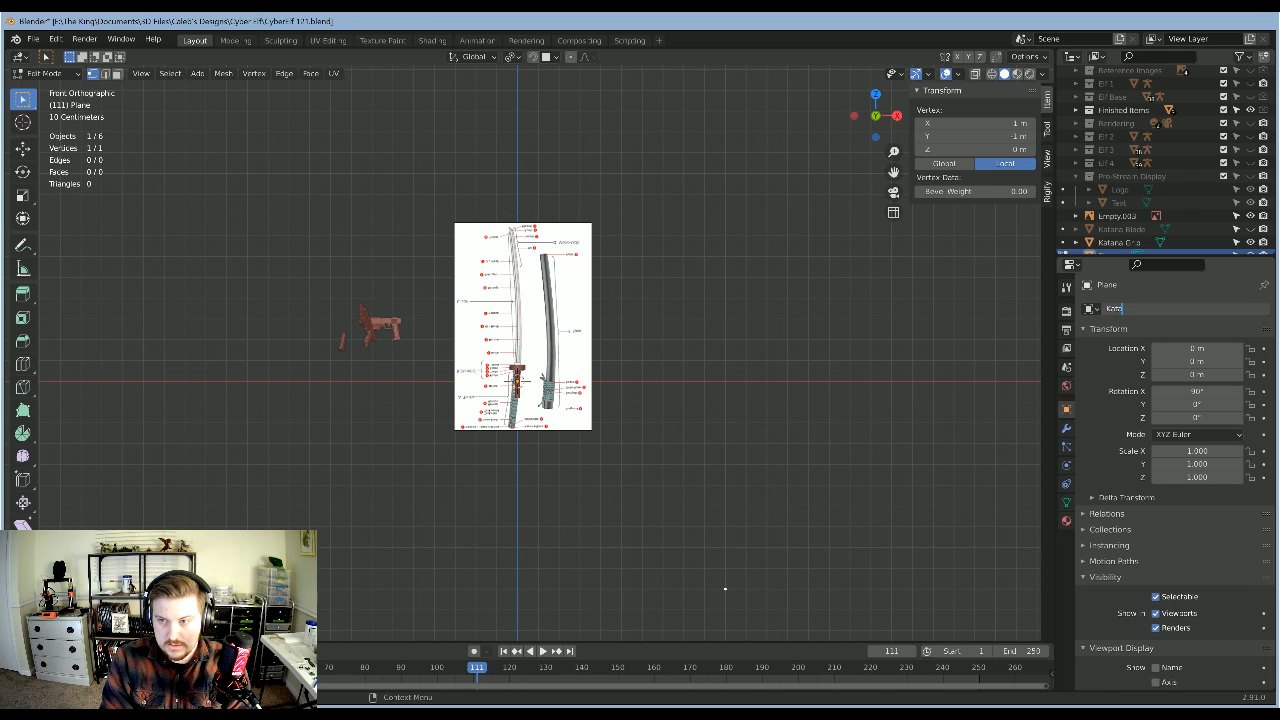
pyautogui.write('Katana Sheath')
pyautogui.press('Return')
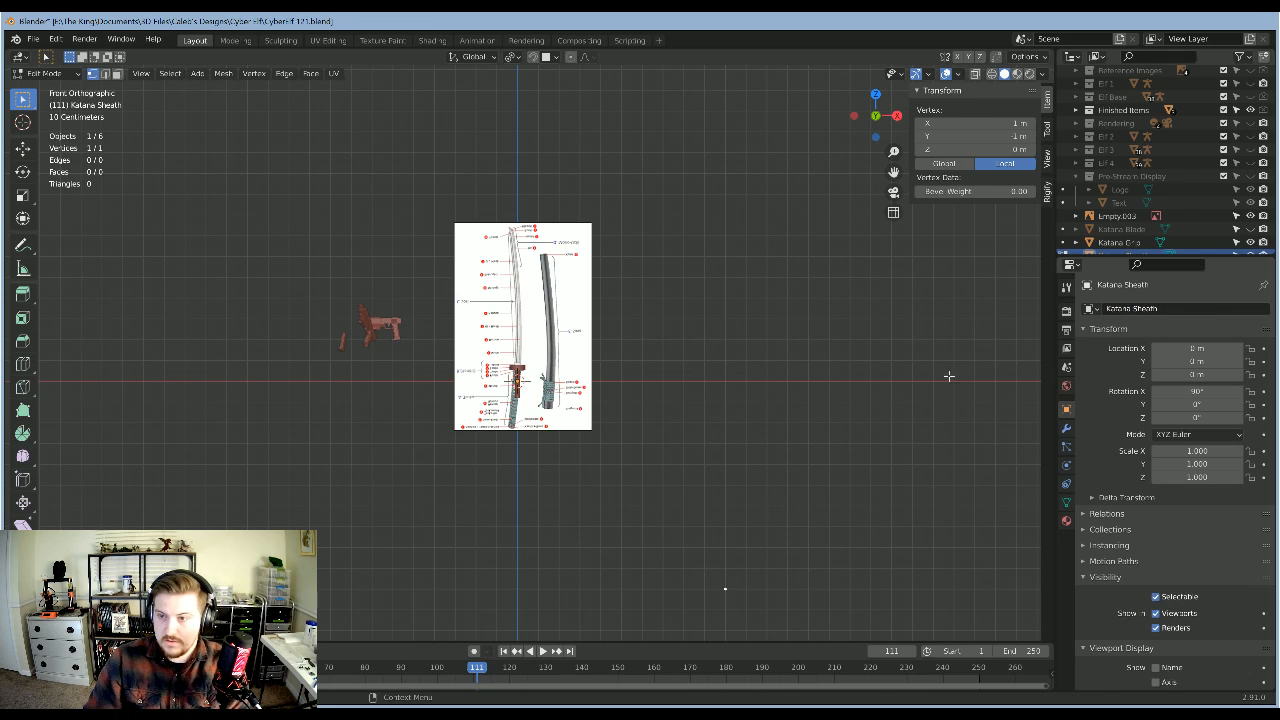
# Step: Move the single vertex onto the outer corner of the drawn sheath's Koiguchi end
pyautogui.press('g')
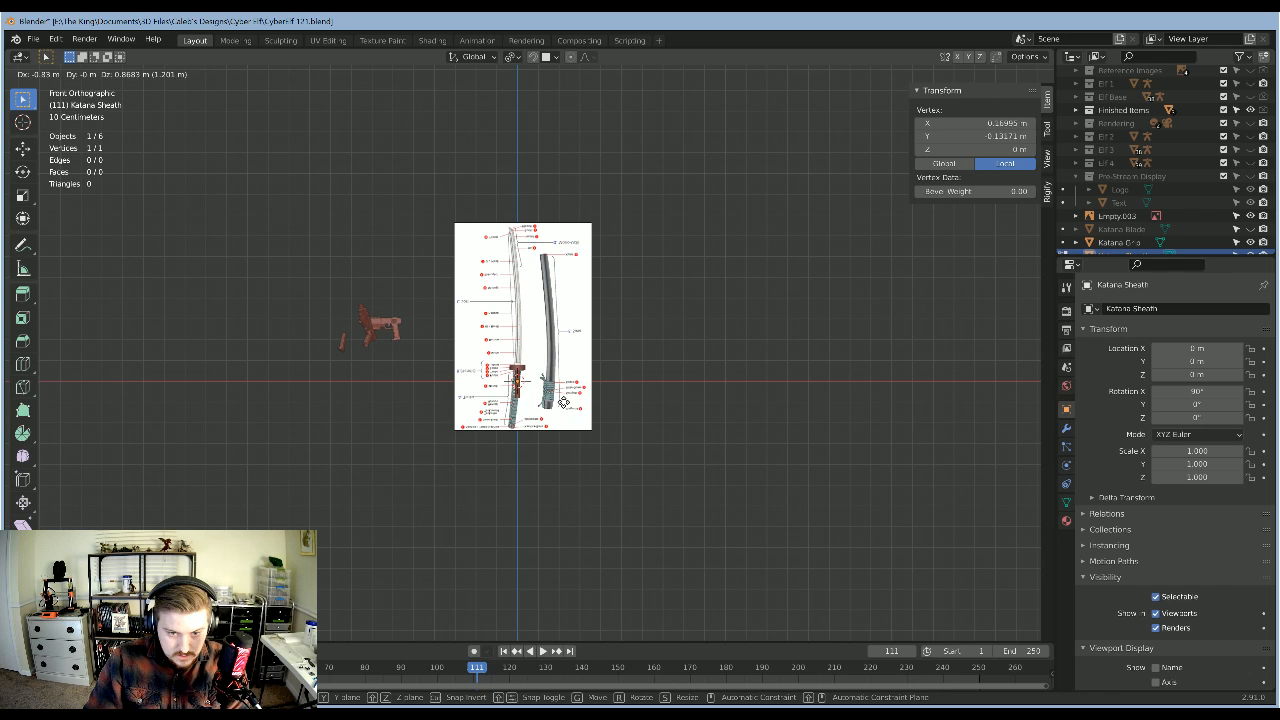
pyautogui.click(564, 402)
pyautogui.scroll(7, 656, 527)
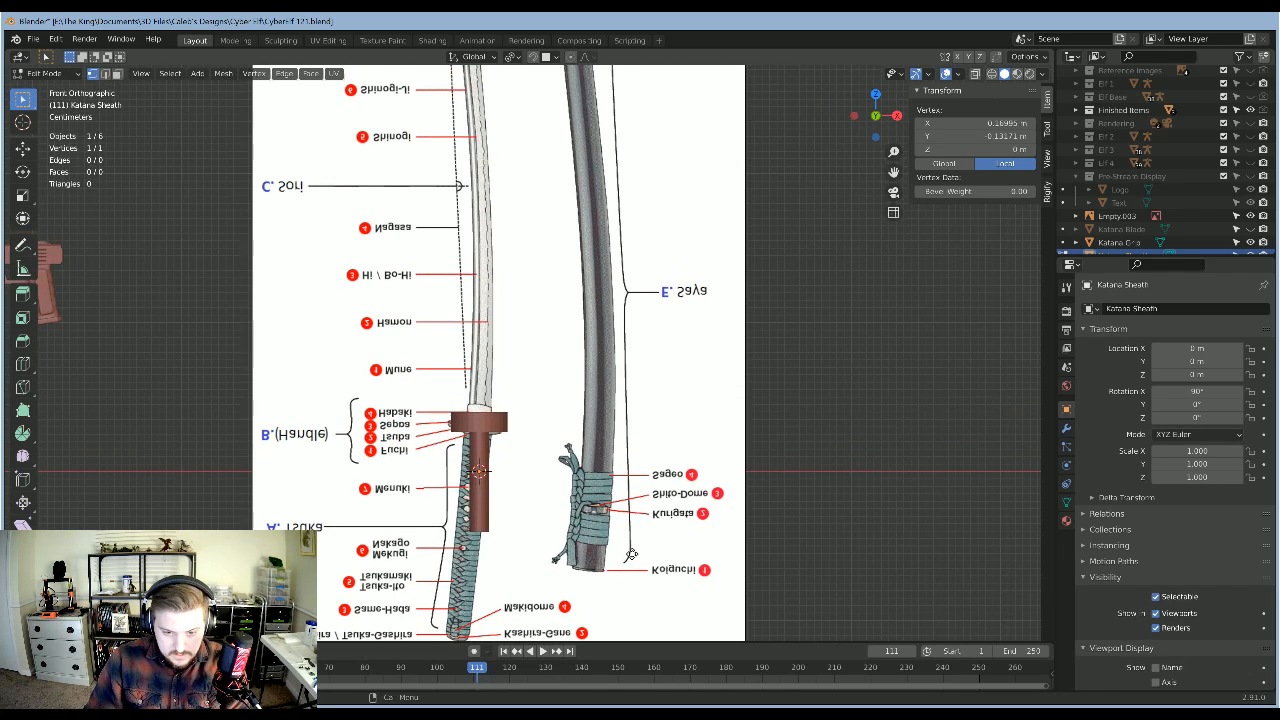
# Step: Extrude the vertex repeatedly up the drawn sheath's convex outer edge to the Kojiri end and across that end
pyautogui.press('e')
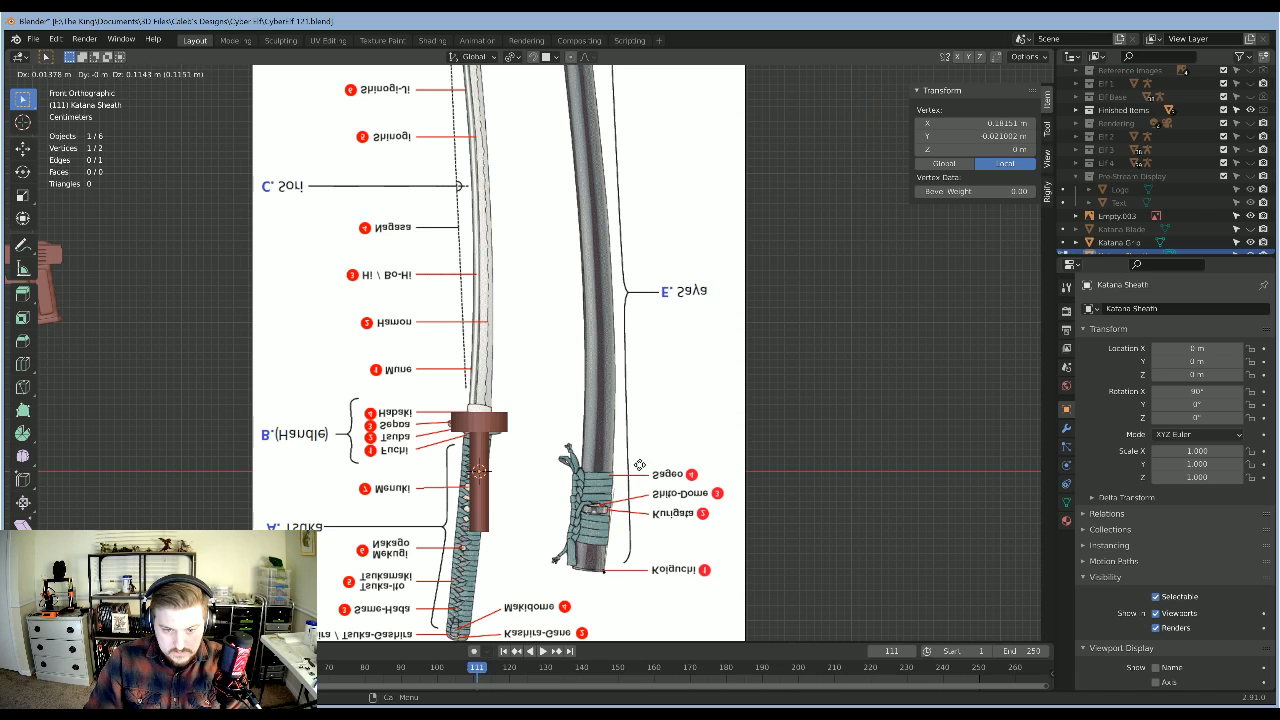
pyautogui.click(638, 464)
pyautogui.press('e')
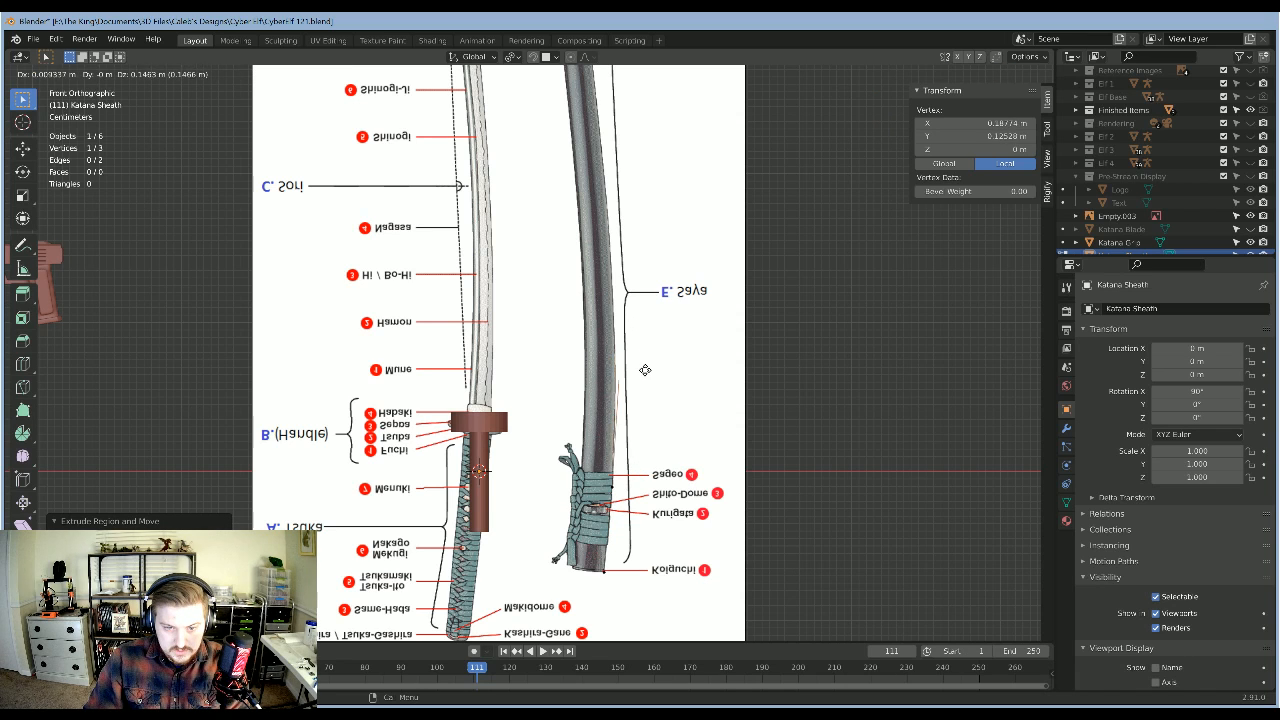
pyautogui.click(641, 370)
pyautogui.keyDown('shift'); pyautogui.moveTo(661, 330); pyautogui.dragTo(669, 428, button='middle'); pyautogui.keyUp('shift')
pyautogui.press('e')
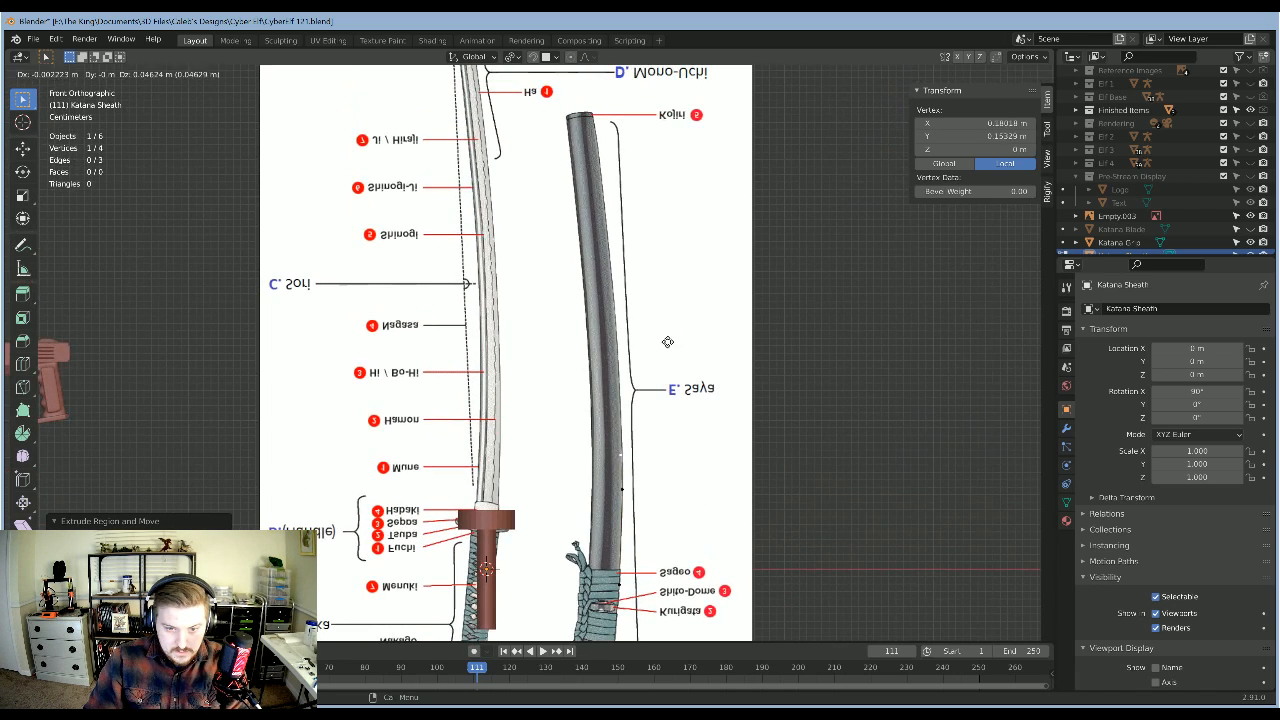
pyautogui.click(667, 340)
pyautogui.keyDown('shift'); pyautogui.moveTo(667, 340); pyautogui.dragTo(666, 384, button='middle'); pyautogui.keyUp('shift')
pyautogui.press('e')
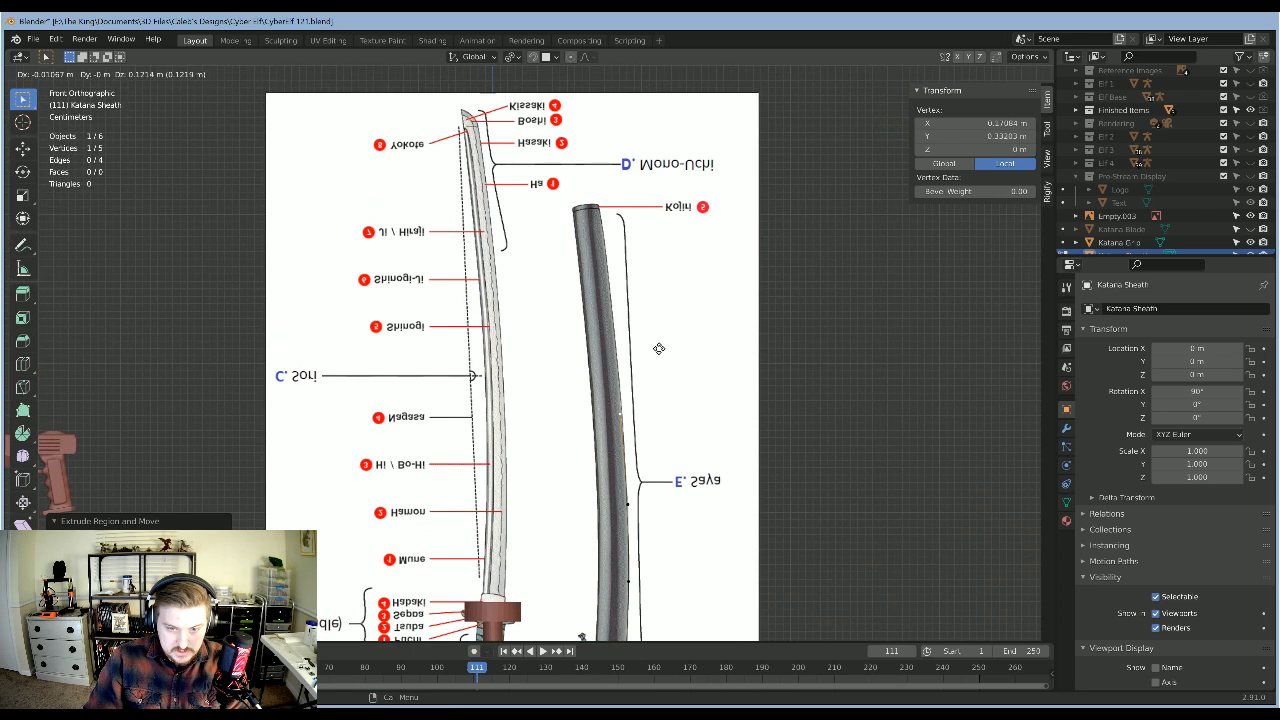
pyautogui.click(662, 350)
pyautogui.press('e')
pyautogui.keyDown('shift'); pyautogui.moveTo(666, 322); pyautogui.dragTo(668, 429, button='middle'); pyautogui.keyUp('shift')
pyautogui.click(659, 356)
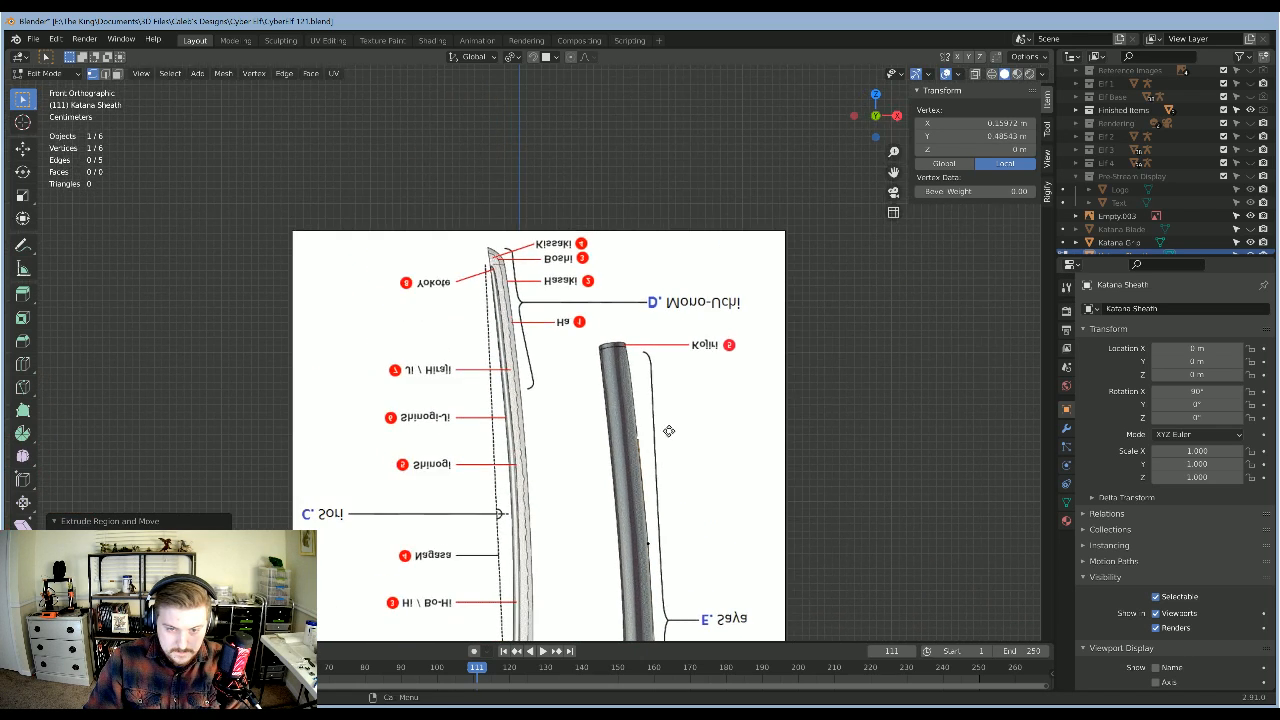
pyautogui.press('e')
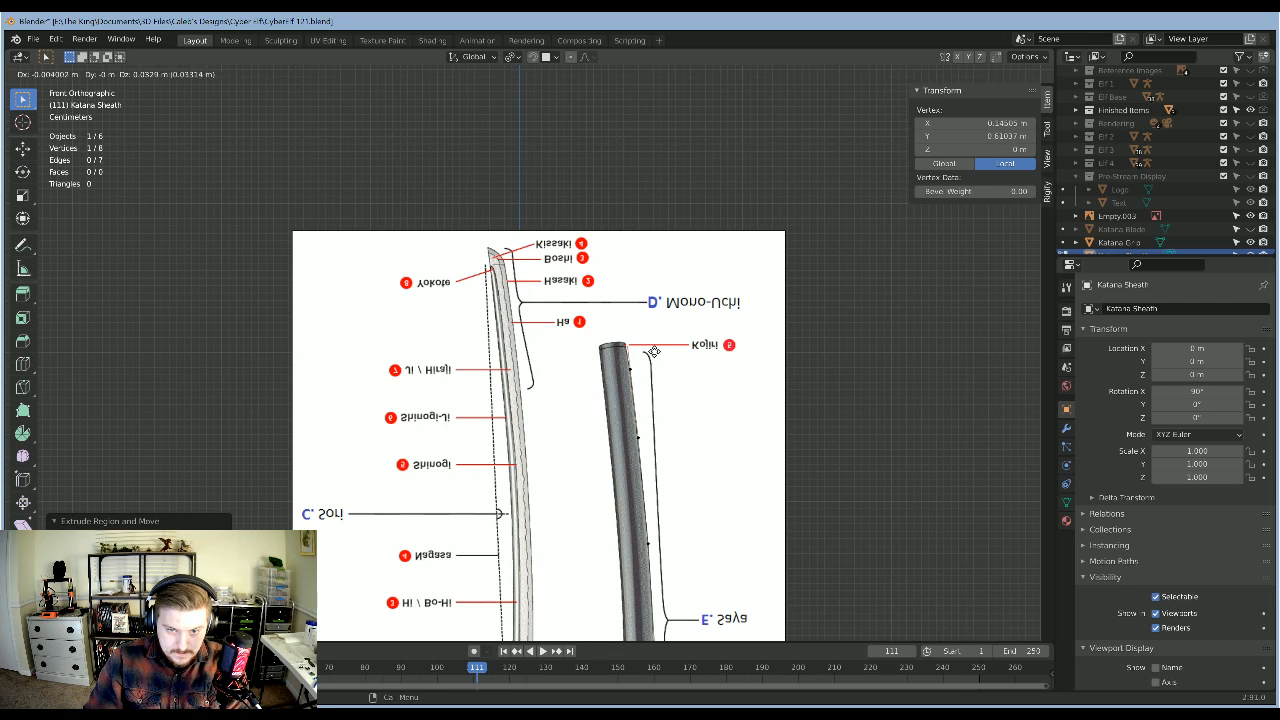
pyautogui.click(640, 351)
pyautogui.press('e')
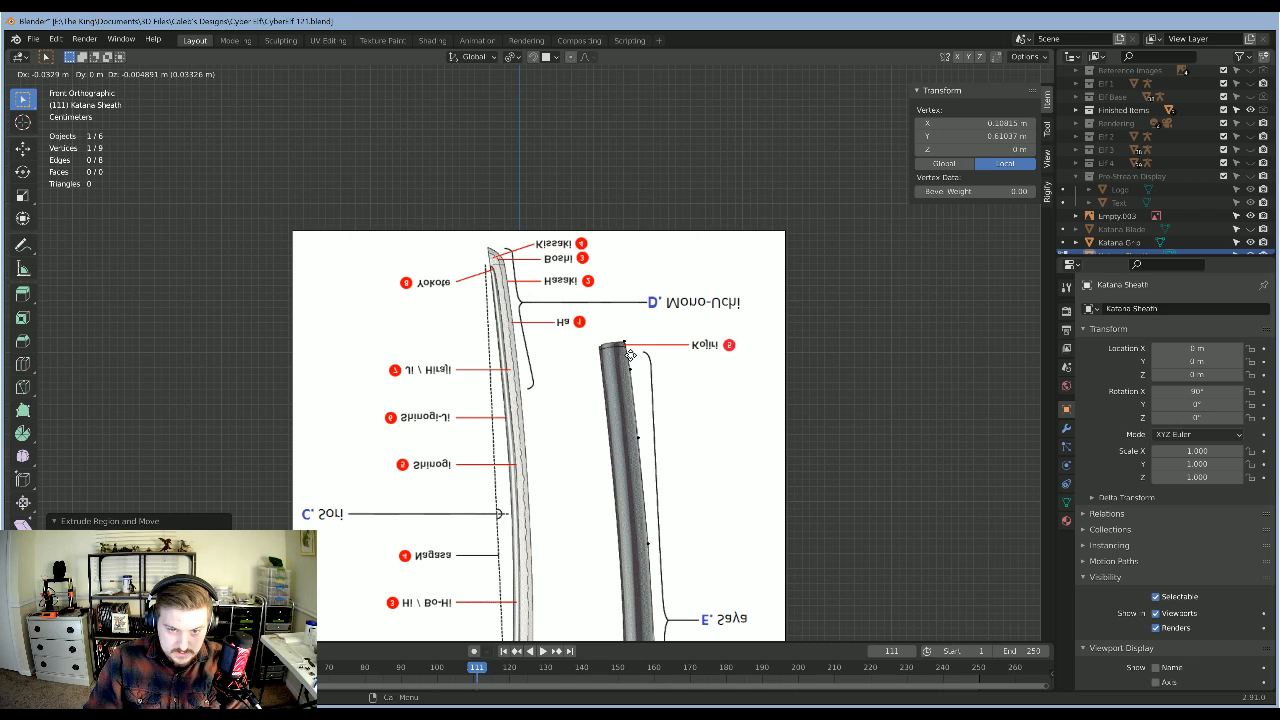
pyautogui.click(628, 356)
# Step: Extrude the end vertex repeatedly down the drawn sheath's concave inner edge to the top of the cord wrap
pyautogui.press('e')
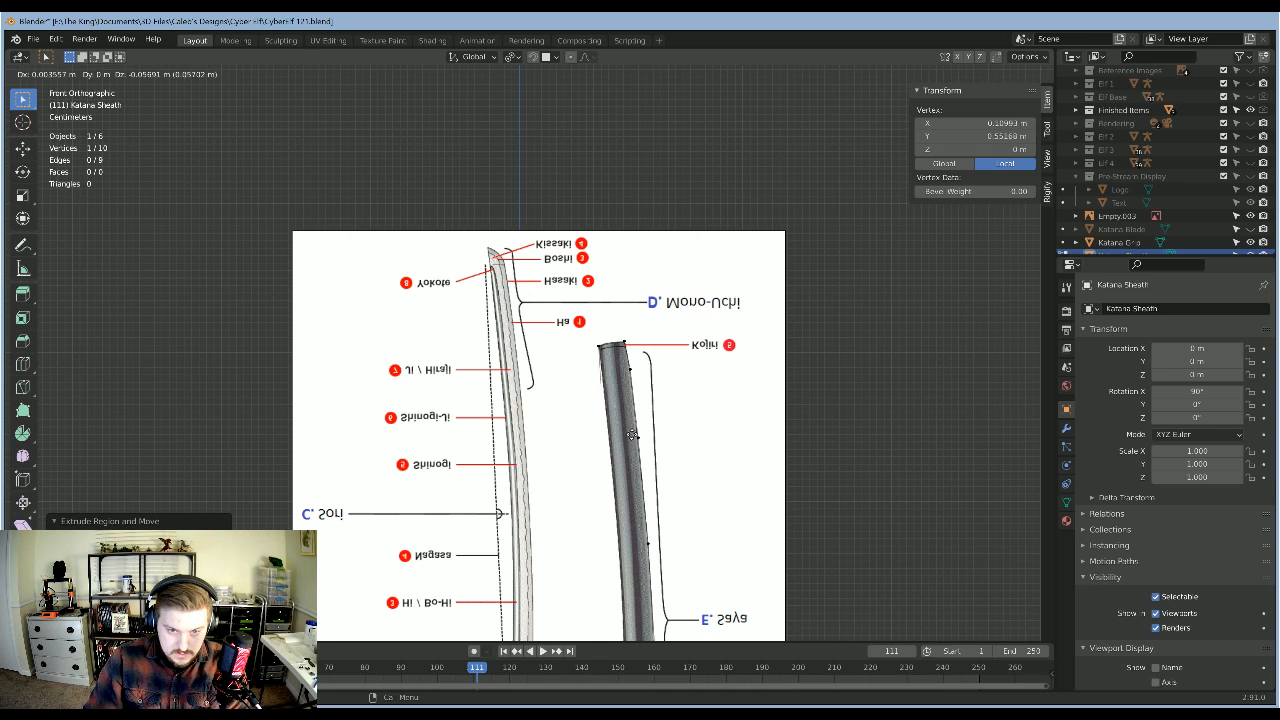
pyautogui.click(638, 459)
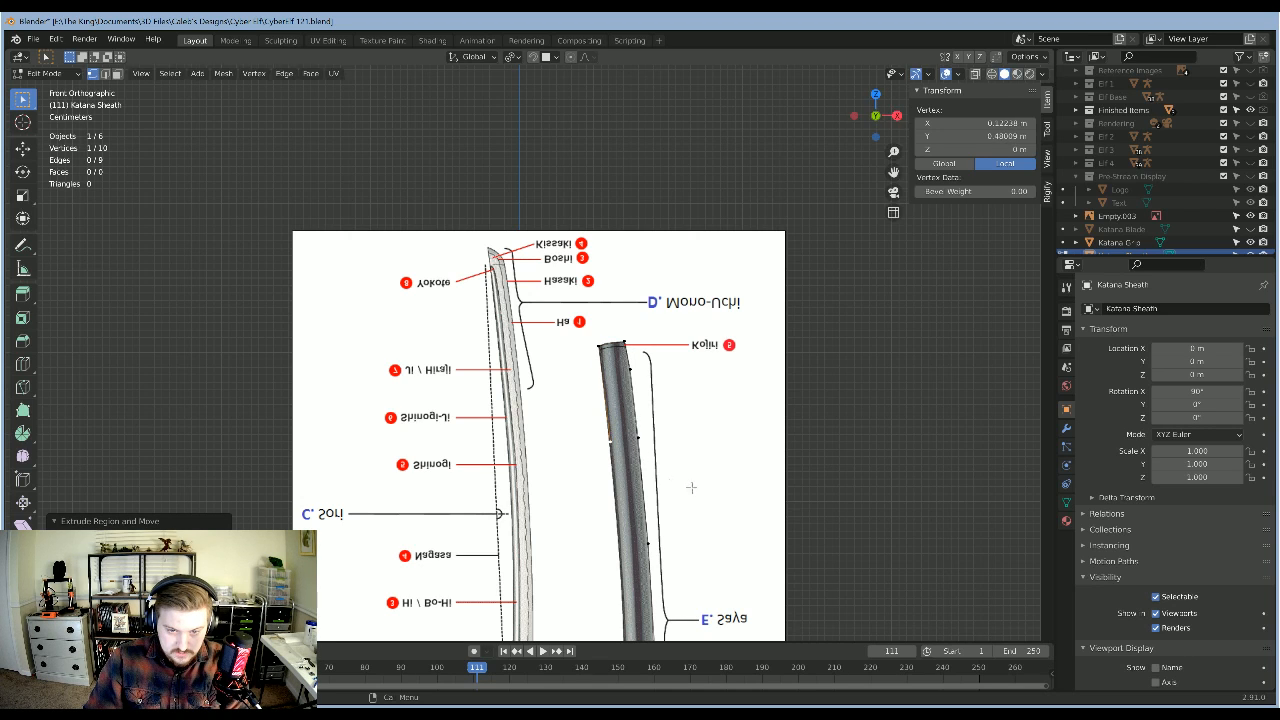
pyautogui.keyDown('shift'); pyautogui.moveTo(665, 545); pyautogui.dragTo(663, 335, button='middle'); pyautogui.keyUp('shift')
pyautogui.press('e')
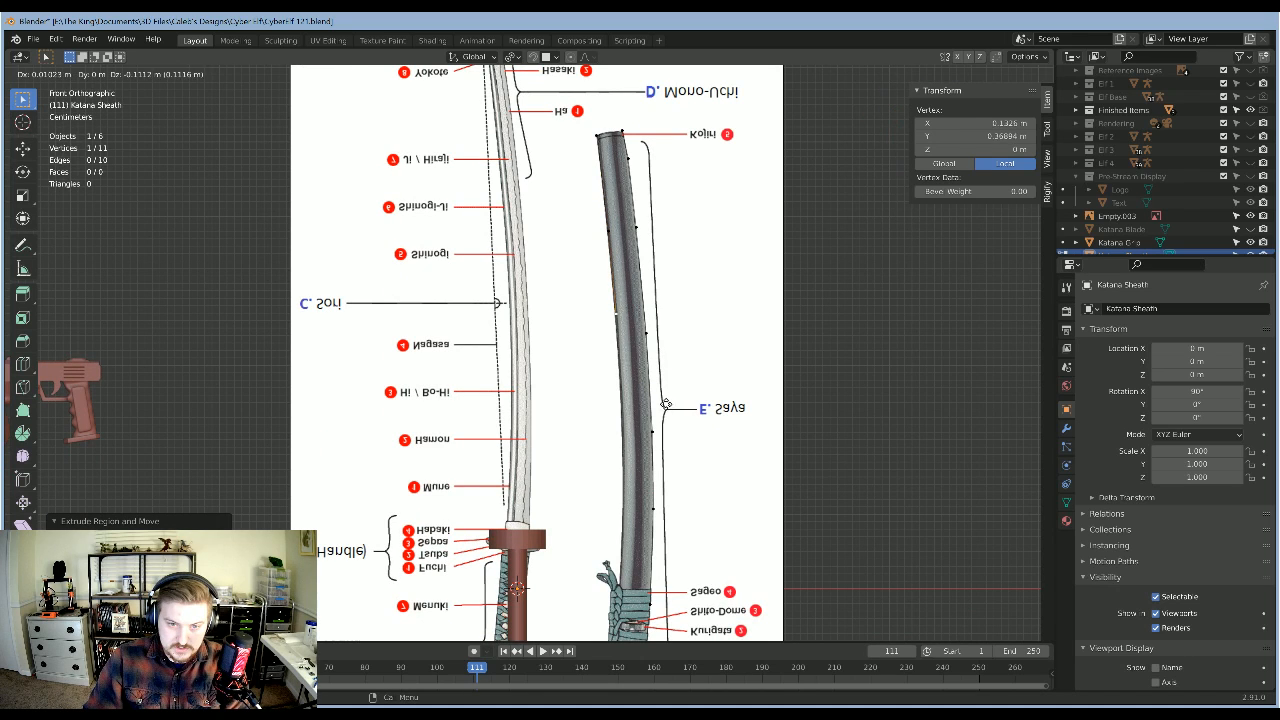
pyautogui.click(669, 426)
pyautogui.keyDown('shift'); pyautogui.moveTo(669, 426); pyautogui.dragTo(653, 290, button='middle'); pyautogui.keyUp('shift')
pyautogui.press('e')
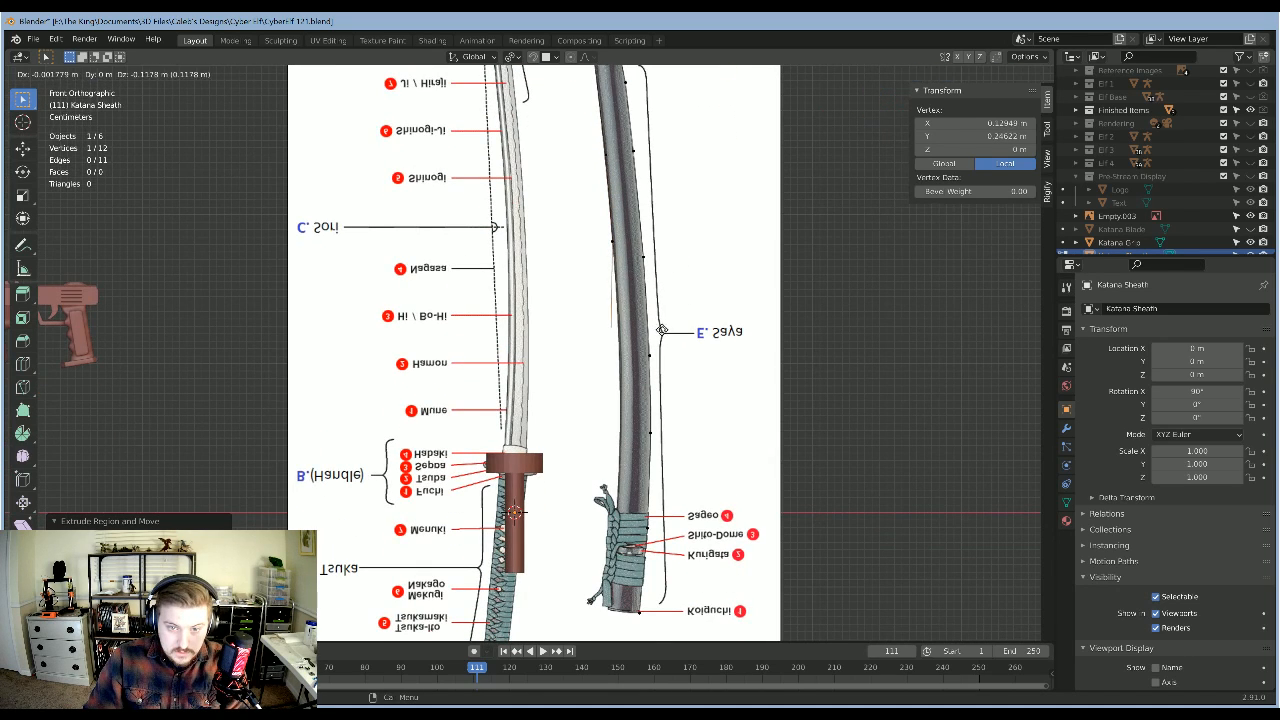
pyautogui.click(689, 374)
pyautogui.keyDown('shift'); pyautogui.moveTo(690, 441); pyautogui.dragTo(688, 374, button='middle'); pyautogui.keyUp('shift')
pyautogui.press('e')
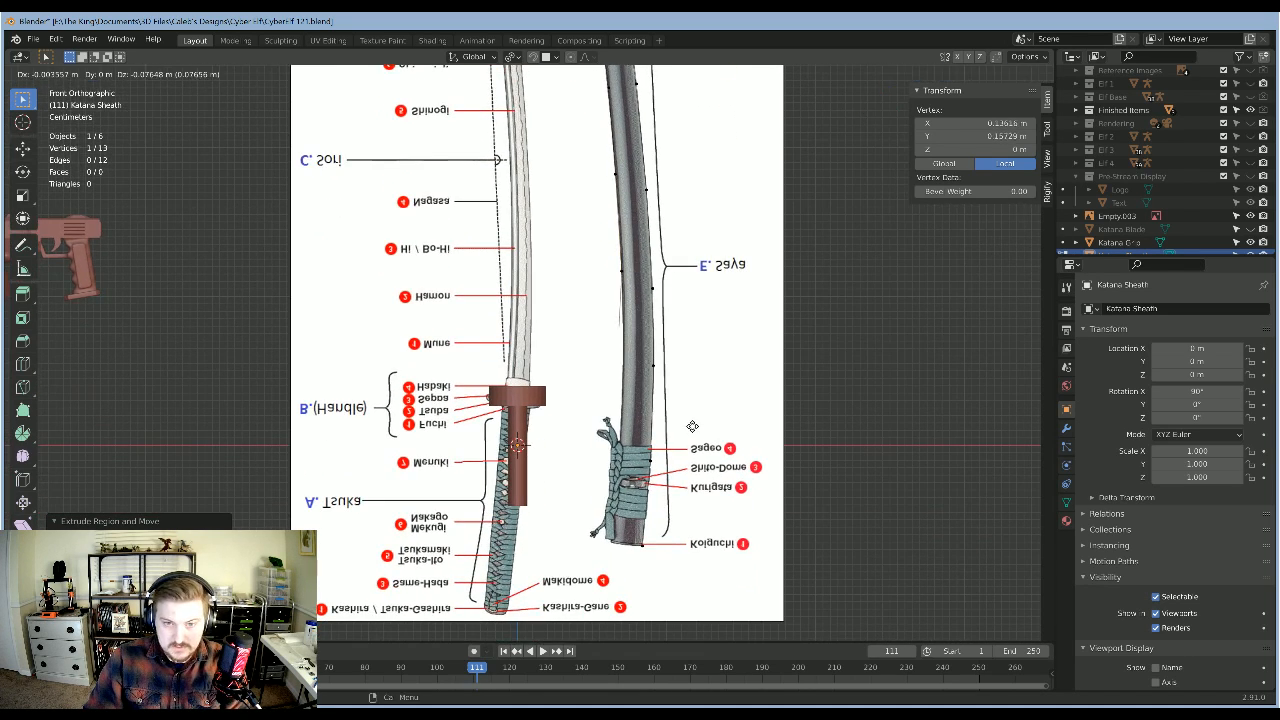
pyautogui.click(689, 433)
pyautogui.press('e')
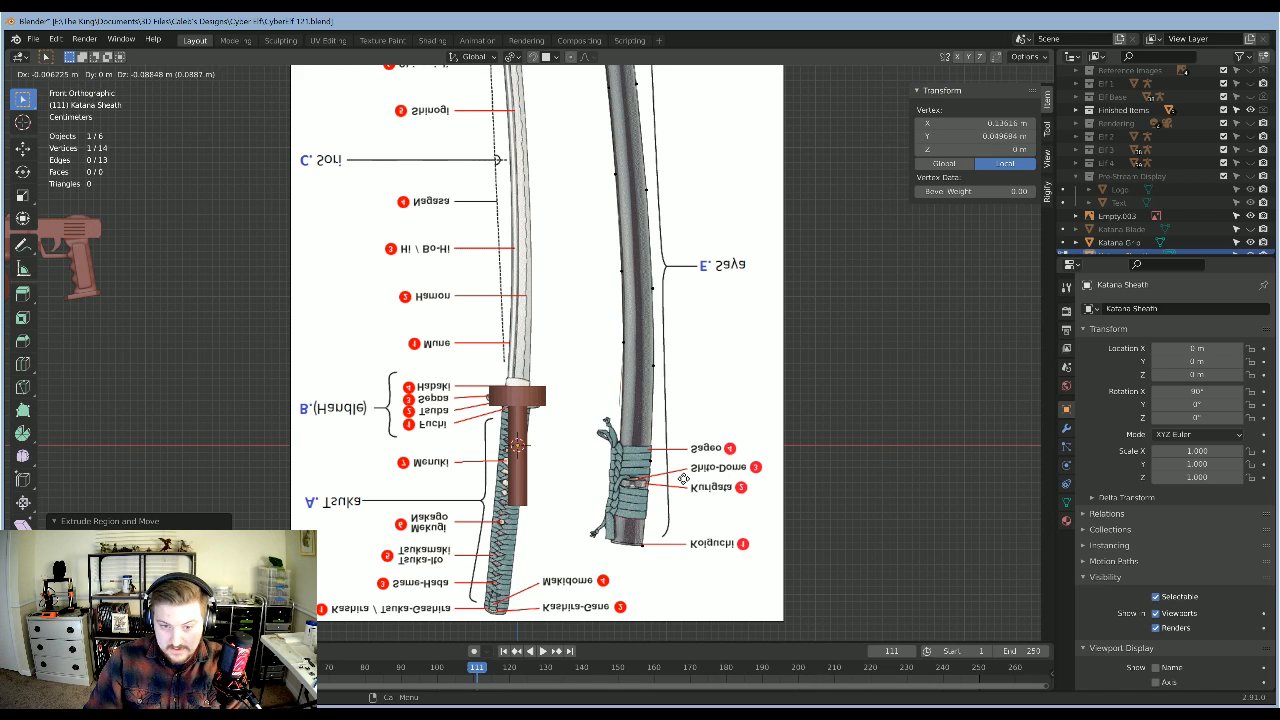
pyautogui.click(684, 480)
pyautogui.press('e')
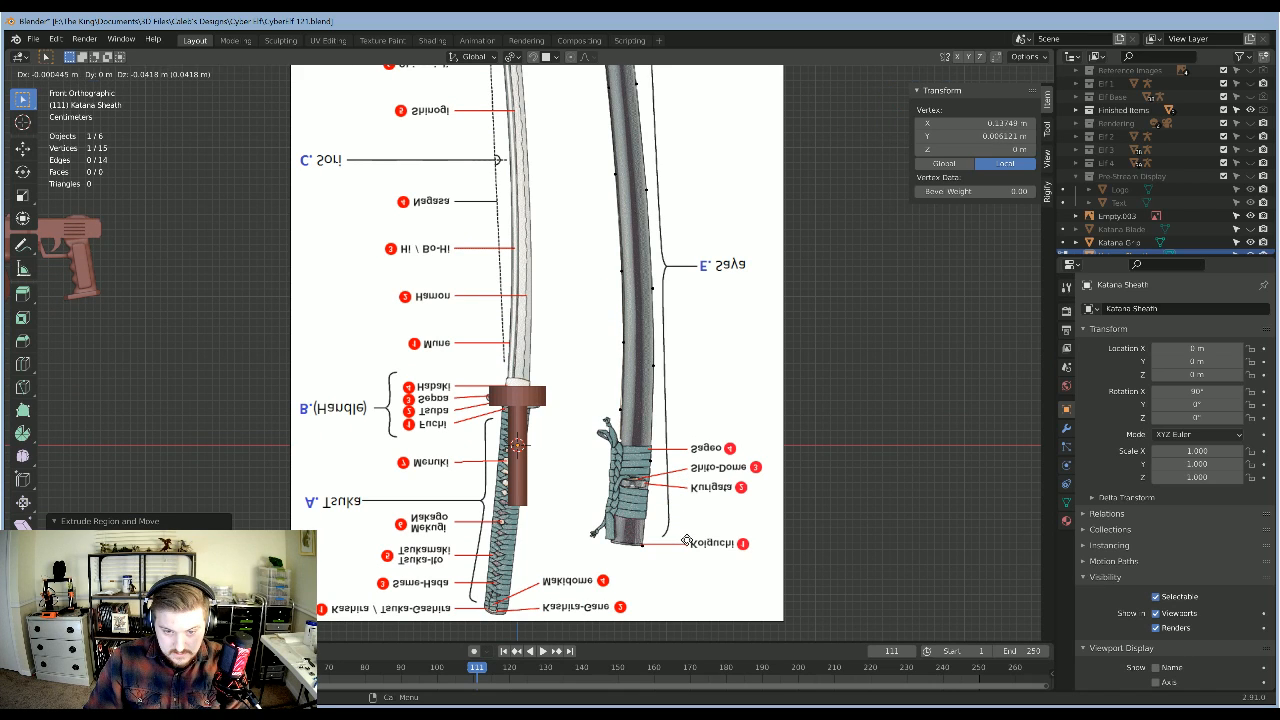
pyautogui.click(687, 541)
# Step: Extrude the outline past the cord wrap to the Koiguchi end and across it to the starting corner
pyautogui.keyDown('shift'); pyautogui.moveTo(697, 484); pyautogui.dragTo(700, 326, button='middle'); pyautogui.keyUp('shift')
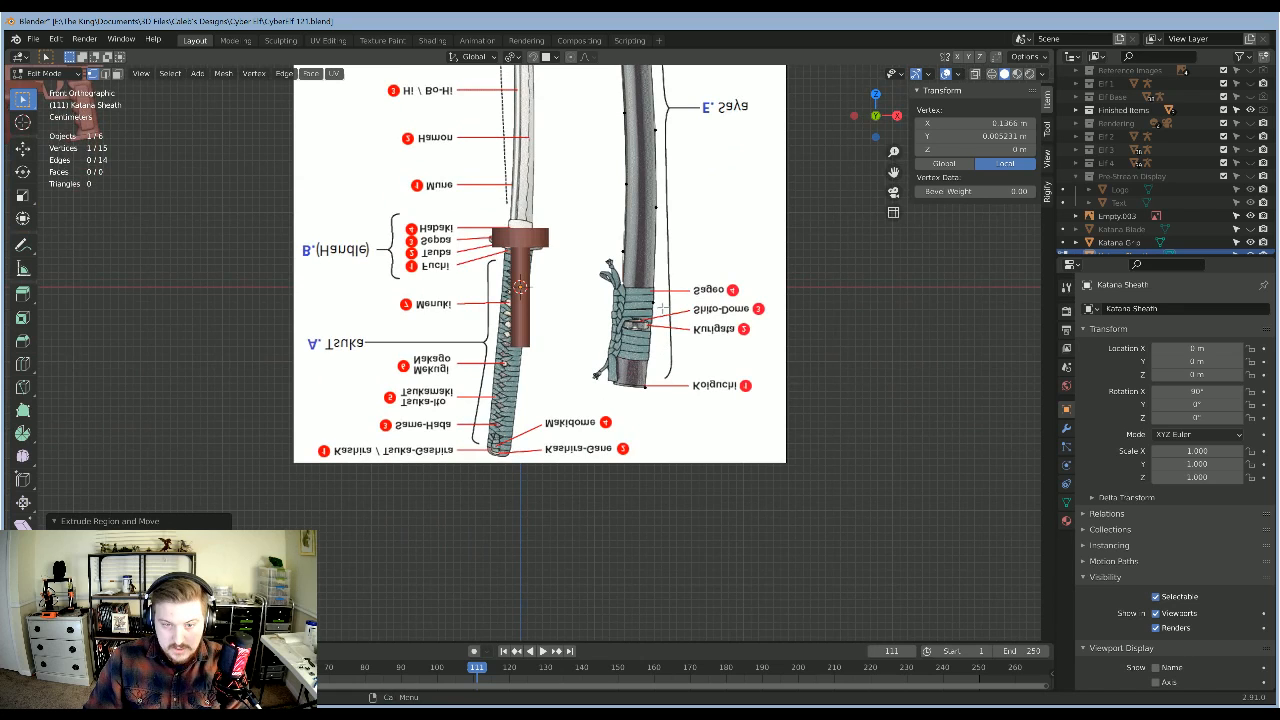
pyautogui.scroll(3, 659, 286)
pyautogui.keyDown('shift'); pyautogui.moveTo(733, 300); pyautogui.dragTo(721, 337, button='middle'); pyautogui.keyUp('shift')
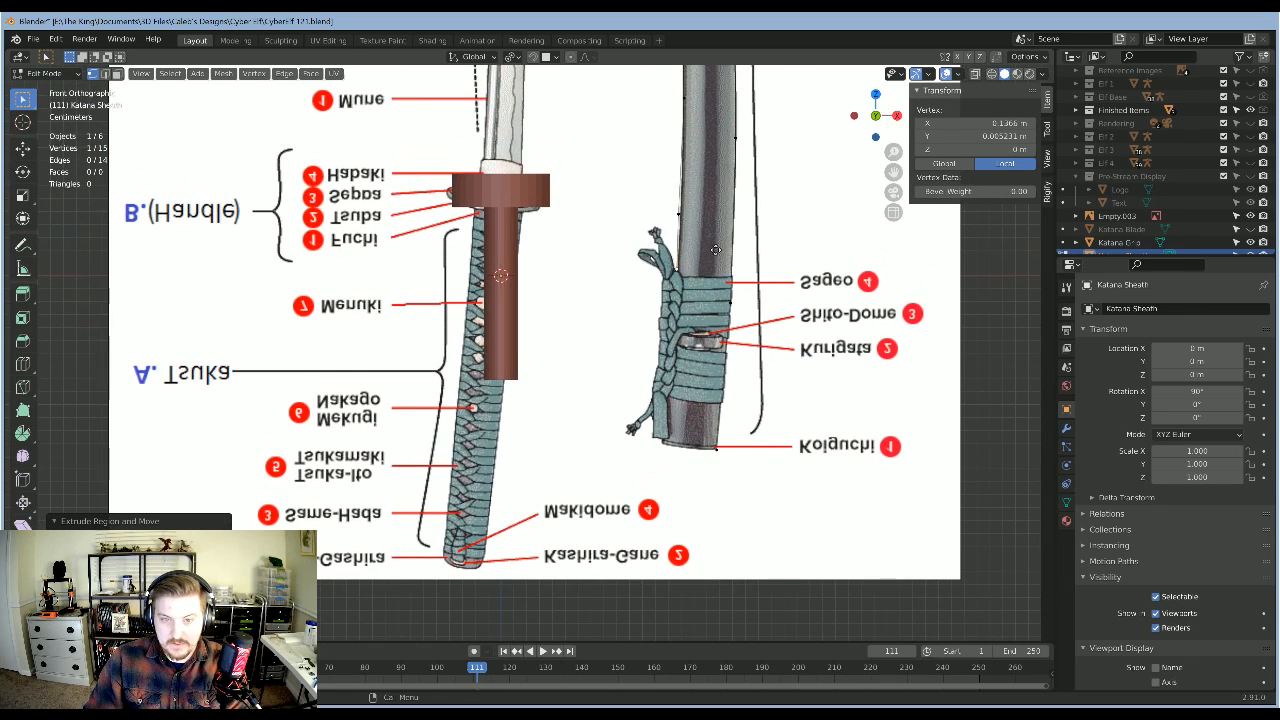
pyautogui.press('e')
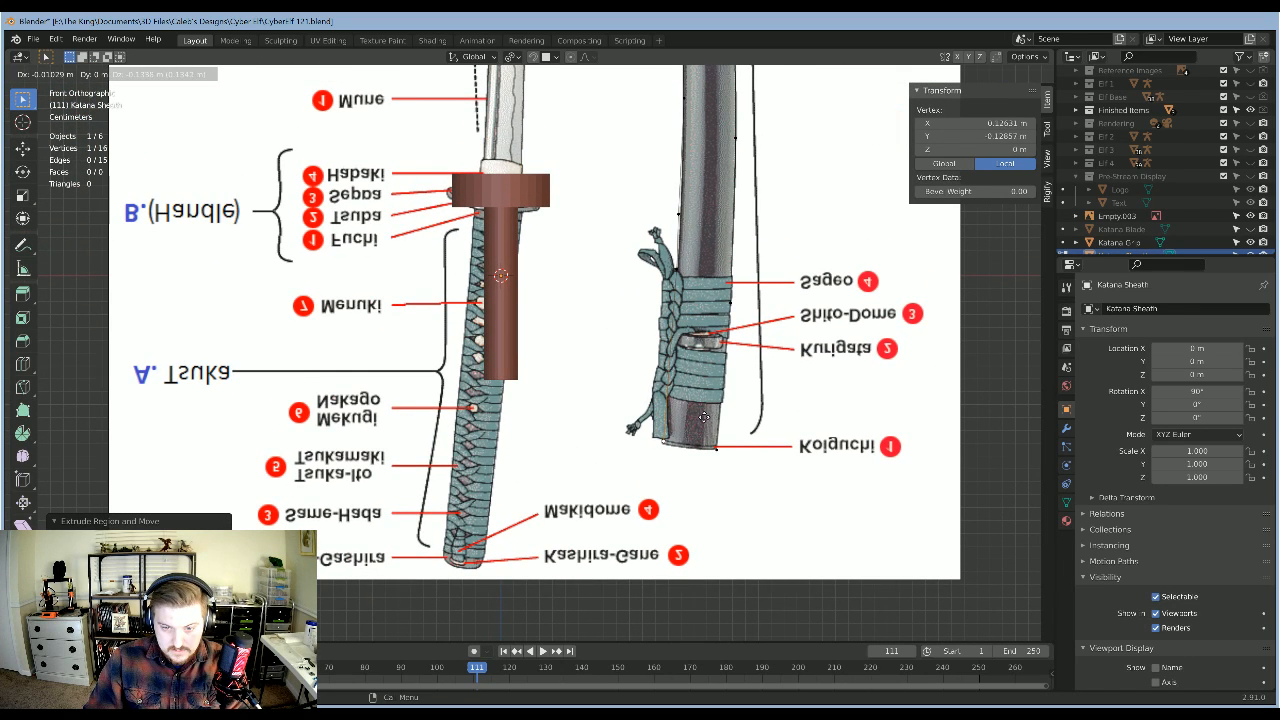
pyautogui.click(704, 416)
pyautogui.press('e')
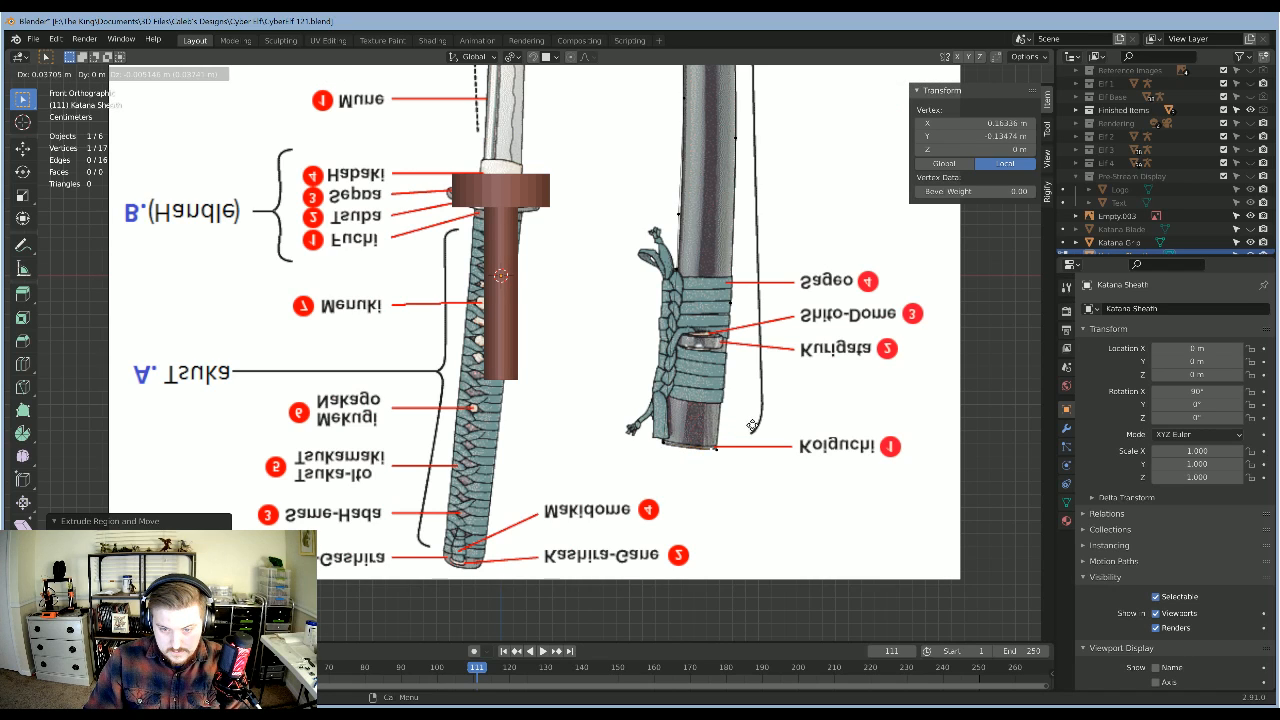
pyautogui.click(754, 426)
# Step: Merge the two overlapping vertices at the outline's Koiguchi corner with the At First option
pyautogui.moveTo(696, 468); pyautogui.dragTo(742, 429)
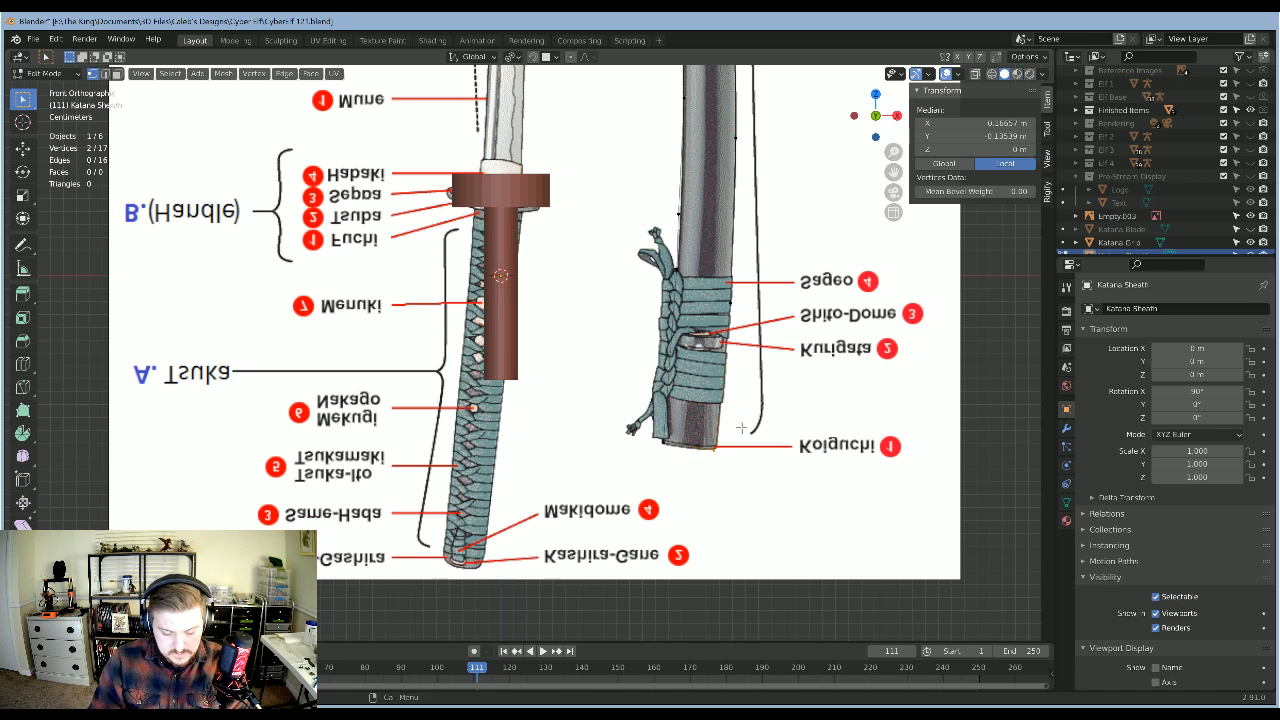
pyautogui.hotkey('ctrl', 'm')
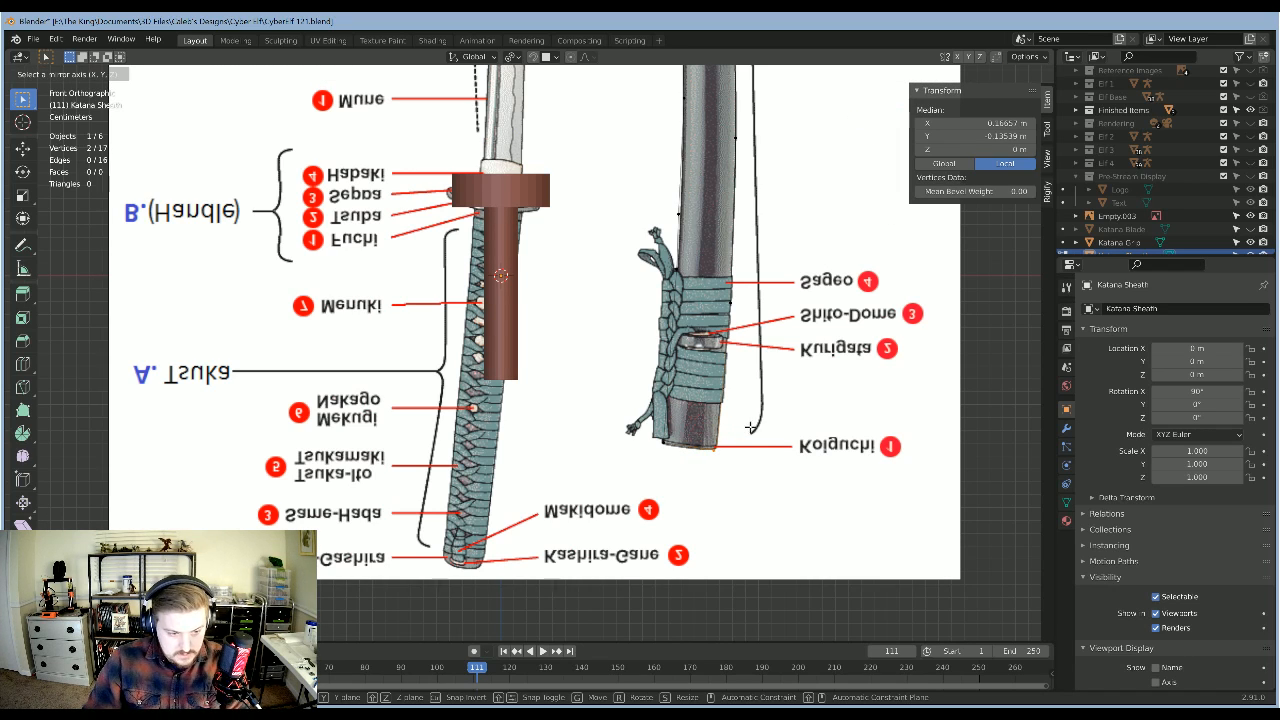
pyautogui.press('Escape')
pyautogui.rightClick(712, 449)
pyautogui.moveTo(691, 447)
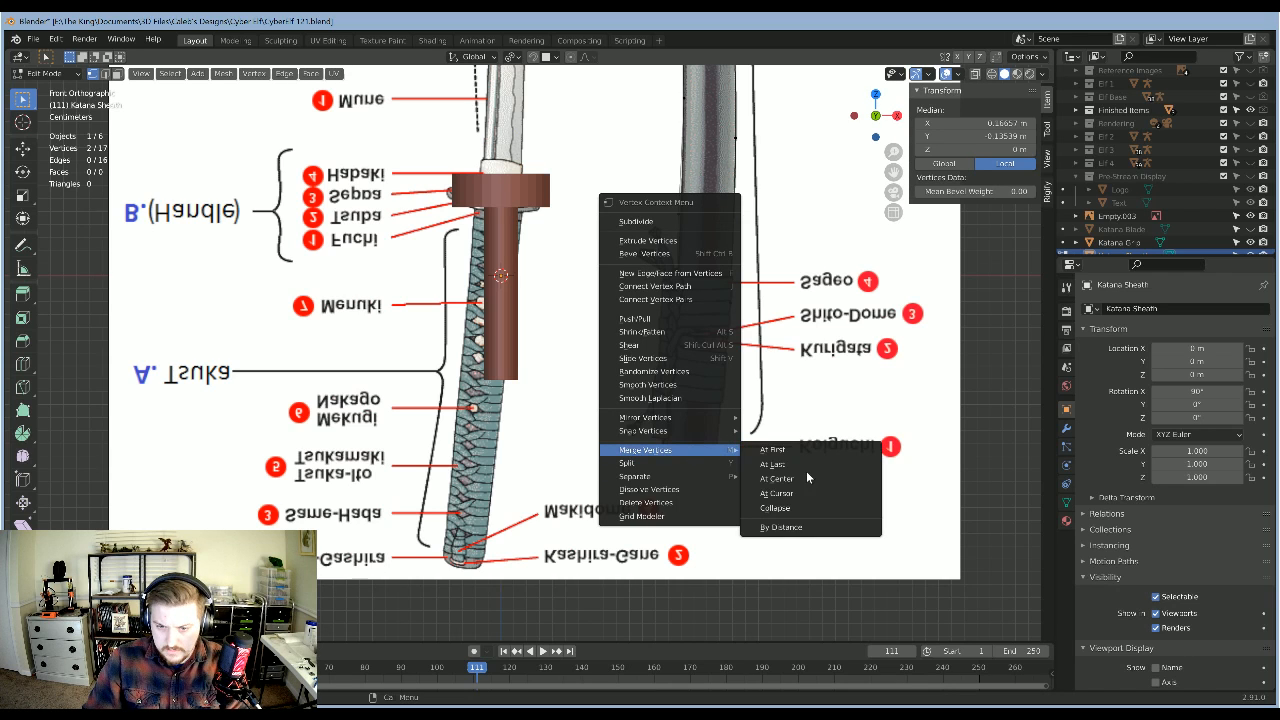
pyautogui.click(772, 449)
# Step: Select the whole sheath outline and fill it with one face, using solid viewport shading
pyautogui.scroll(-4, 718, 298)
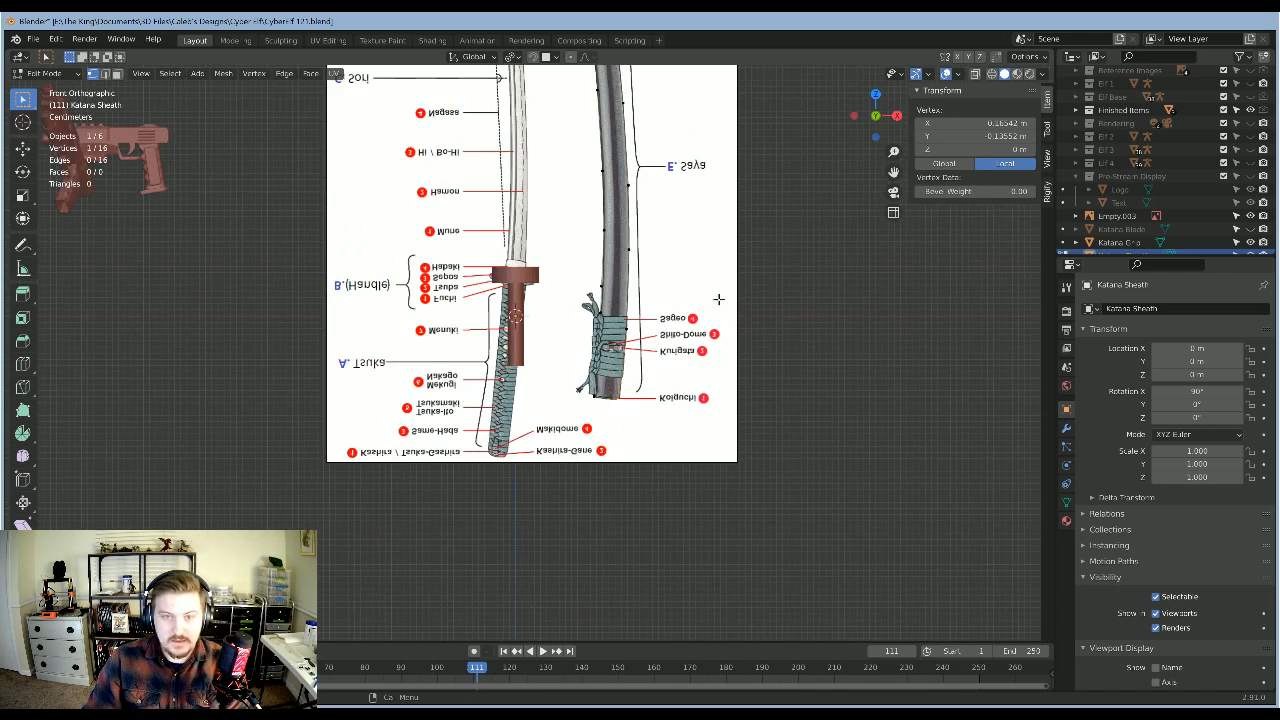
pyautogui.keyDown('shift'); pyautogui.moveTo(719, 299); pyautogui.dragTo(731, 456, button='middle'); pyautogui.keyUp('shift')
pyautogui.press('a')
pyautogui.moveTo(723, 288)
pyautogui.mouseDown(button='middle')
pyautogui.moveTo(684, 322)
pyautogui.moveTo(643, 326)
pyautogui.moveTo(627, 377)
pyautogui.mouseUp(button='middle')
pyautogui.press('f')
pyautogui.press('z')
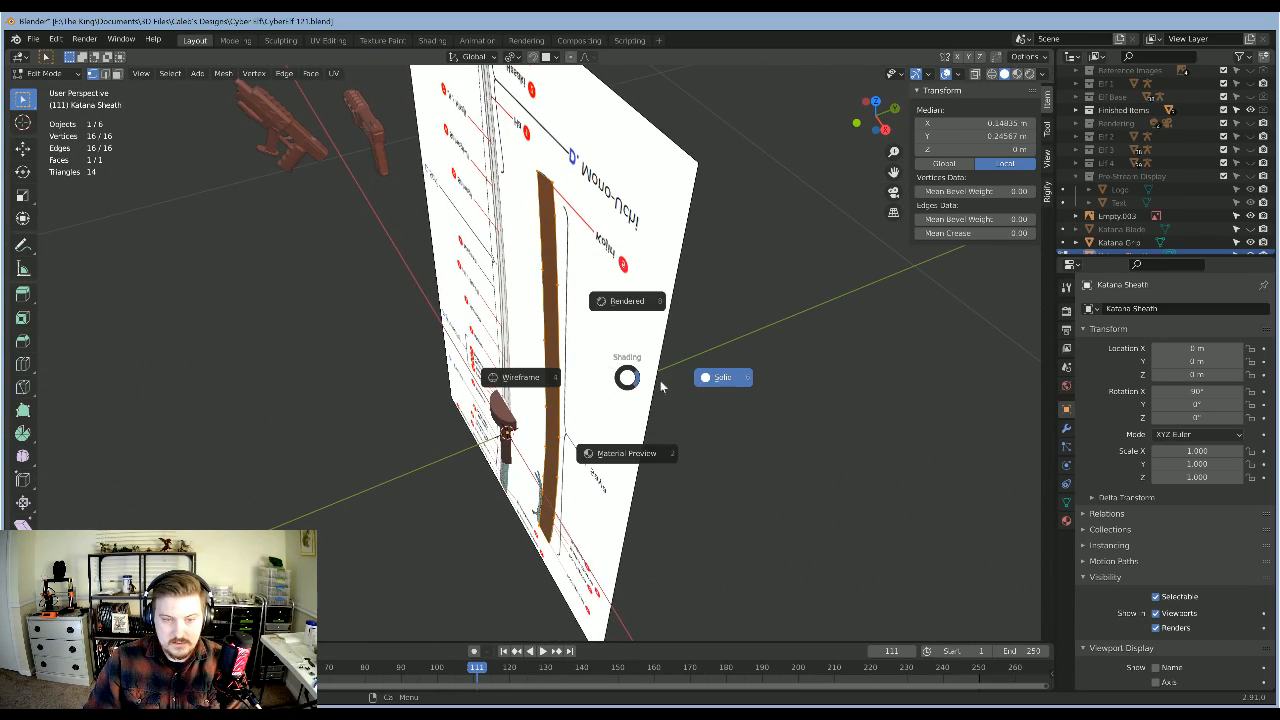
pyautogui.click(736, 378)
# Step: Hide the Empty.003 katana reference image and select the Katana Sheath object
pyautogui.press('Tab')
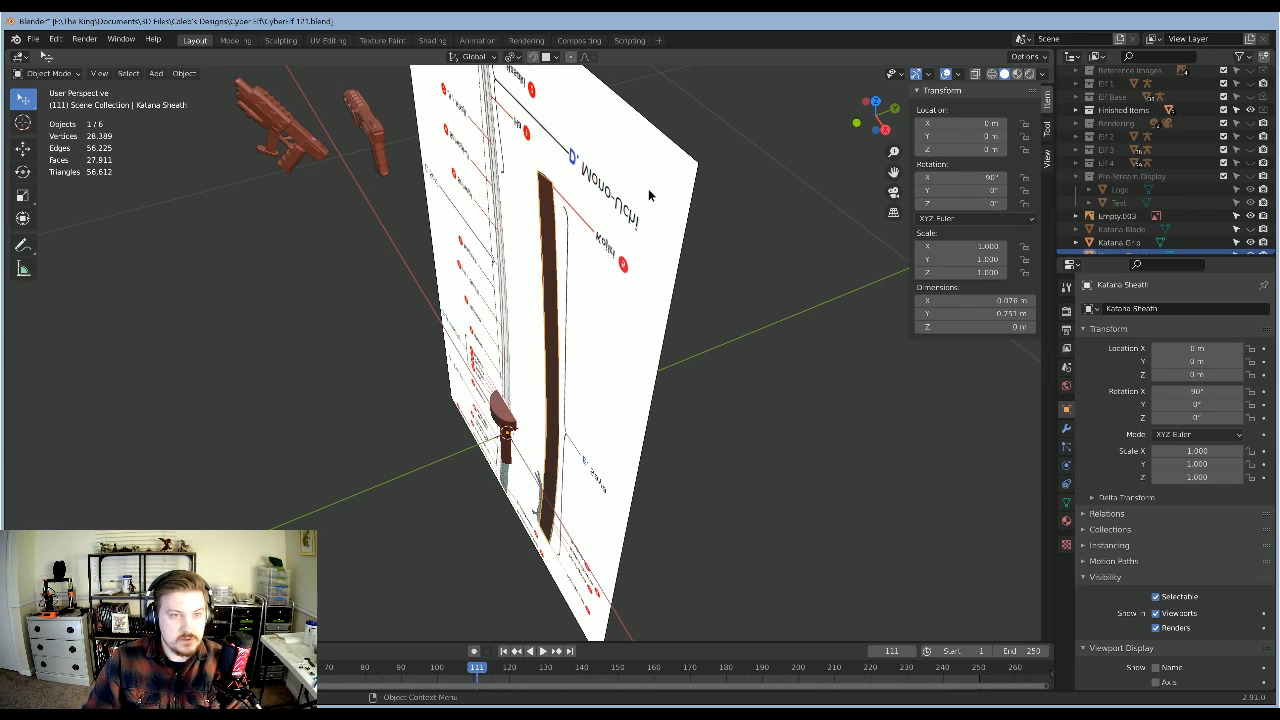
pyautogui.click(651, 194)
pyautogui.press('h')
pyautogui.click(547, 325)
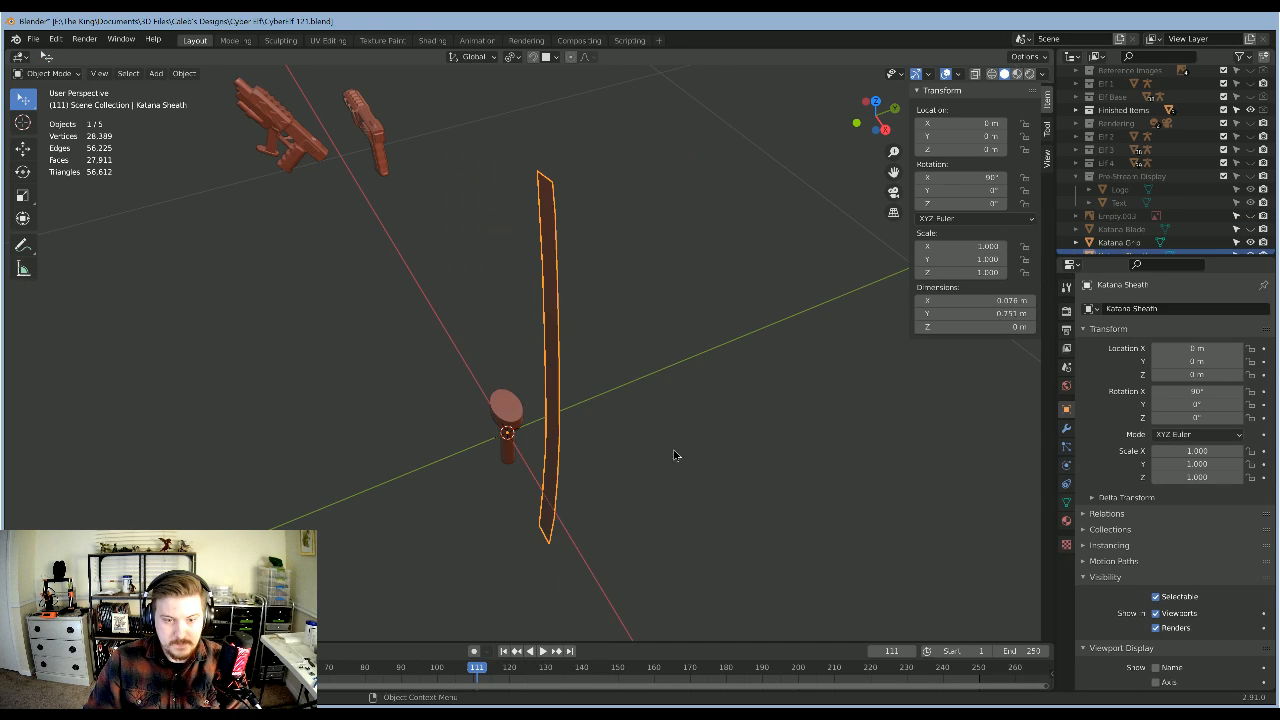
# Step: Extrude the sheath's face by 0.01 m to give it thickness
pyautogui.moveTo(677, 455); pyautogui.dragTo(526, 457, button='middle')
pyautogui.press('Tab')
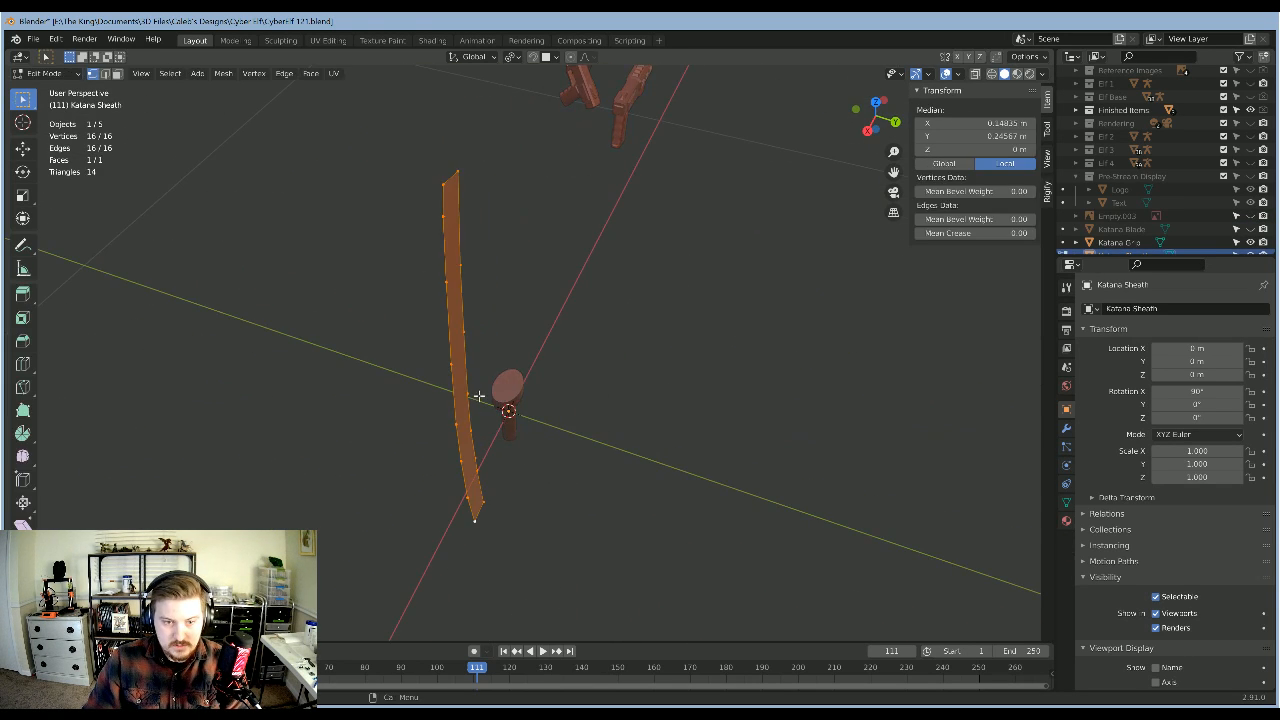
pyautogui.moveTo(553, 404); pyautogui.dragTo(482, 425, button='middle')
pyautogui.write('e.01')
pyautogui.press('Return')
# Step: Select the sheath's opposite broad face in face select mode
pyautogui.click(427, 305)
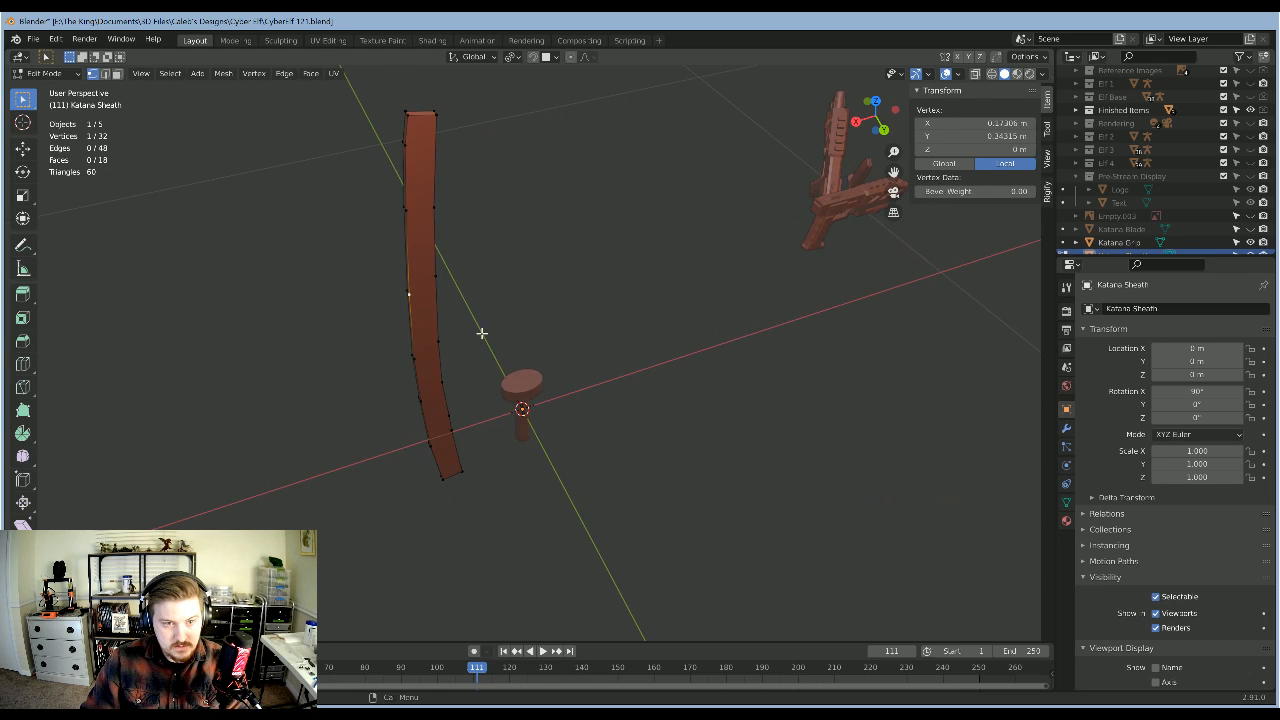
pyautogui.press('3')
pyautogui.click(424, 313)
pyautogui.moveTo(493, 338); pyautogui.dragTo(591, 330, button='middle')
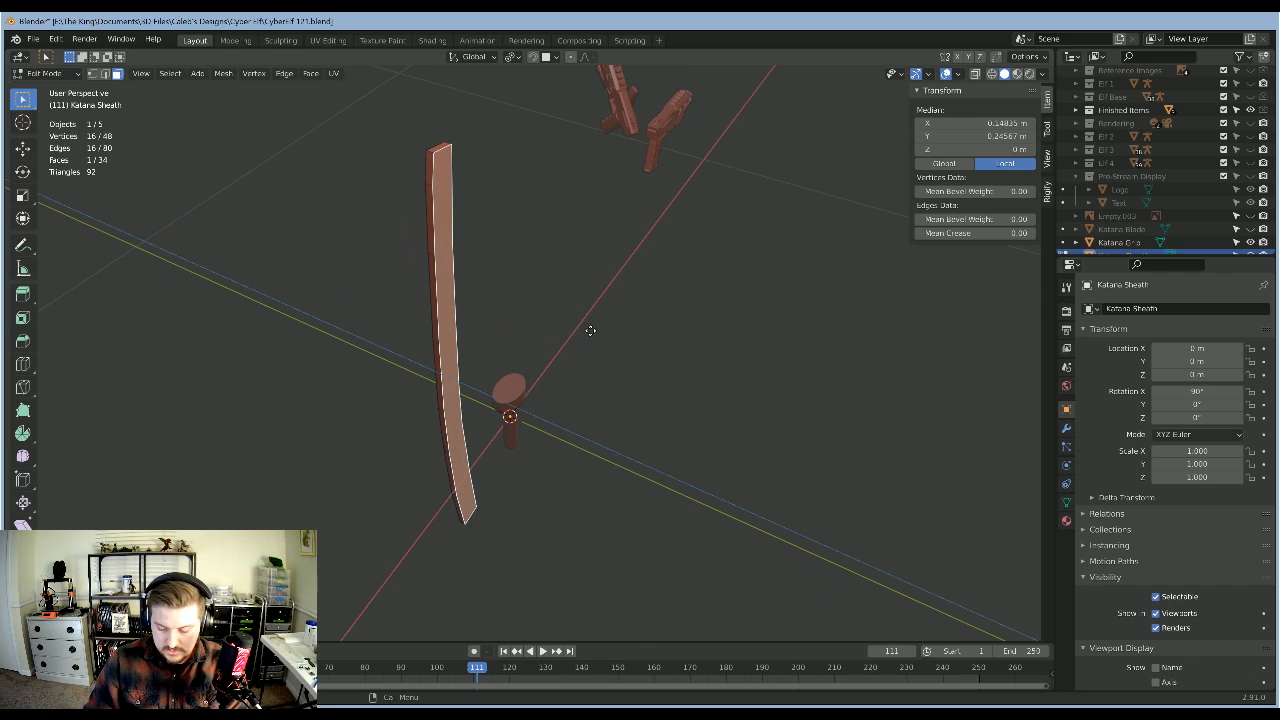
pyautogui.press('e')
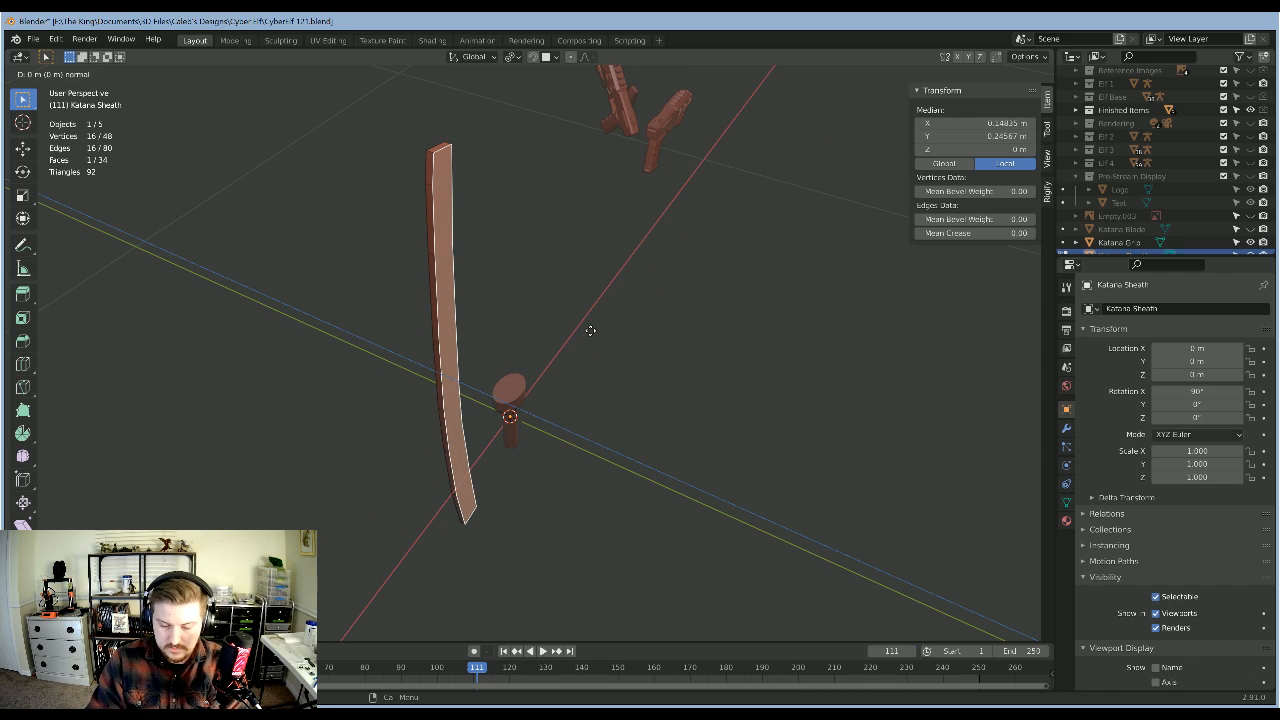
pyautogui.rightClick(590, 350)
pyautogui.hotkey('ctrl', 'z')
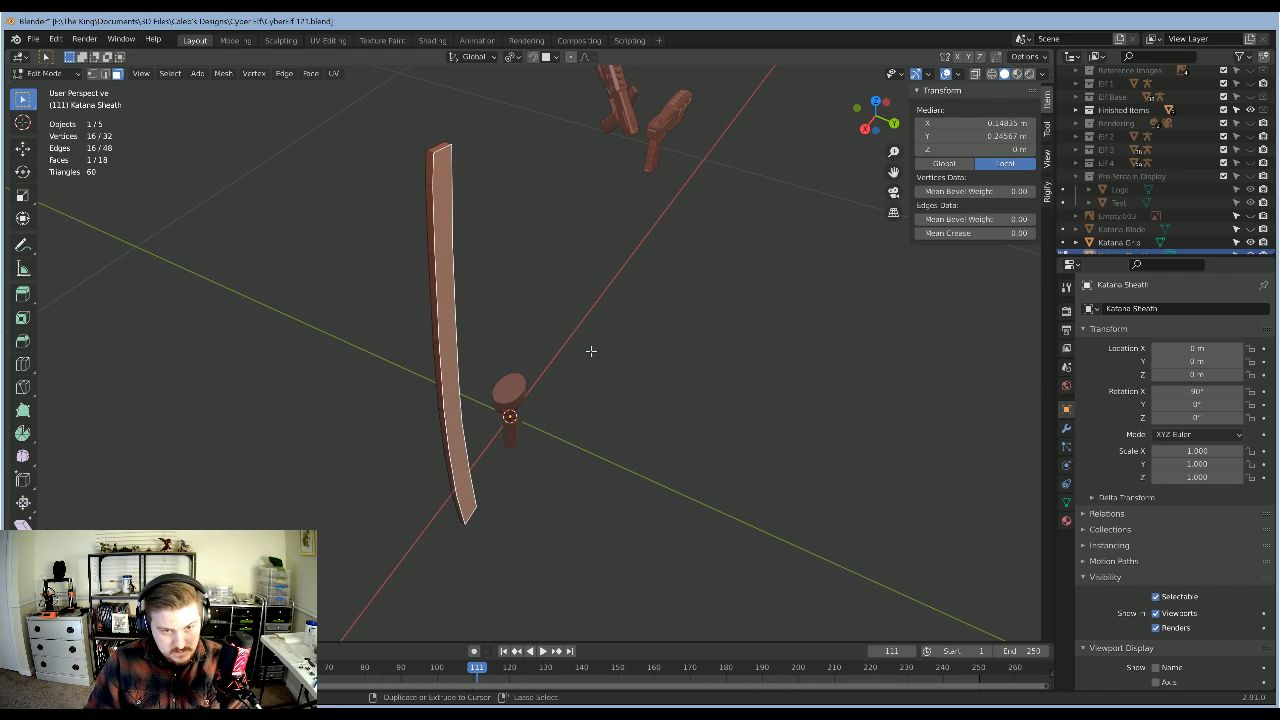
# Step: Extrude the selected broad face of the sheath by 0.01 m and clear the selection
pyautogui.write('e.01')
pyautogui.press('Return')
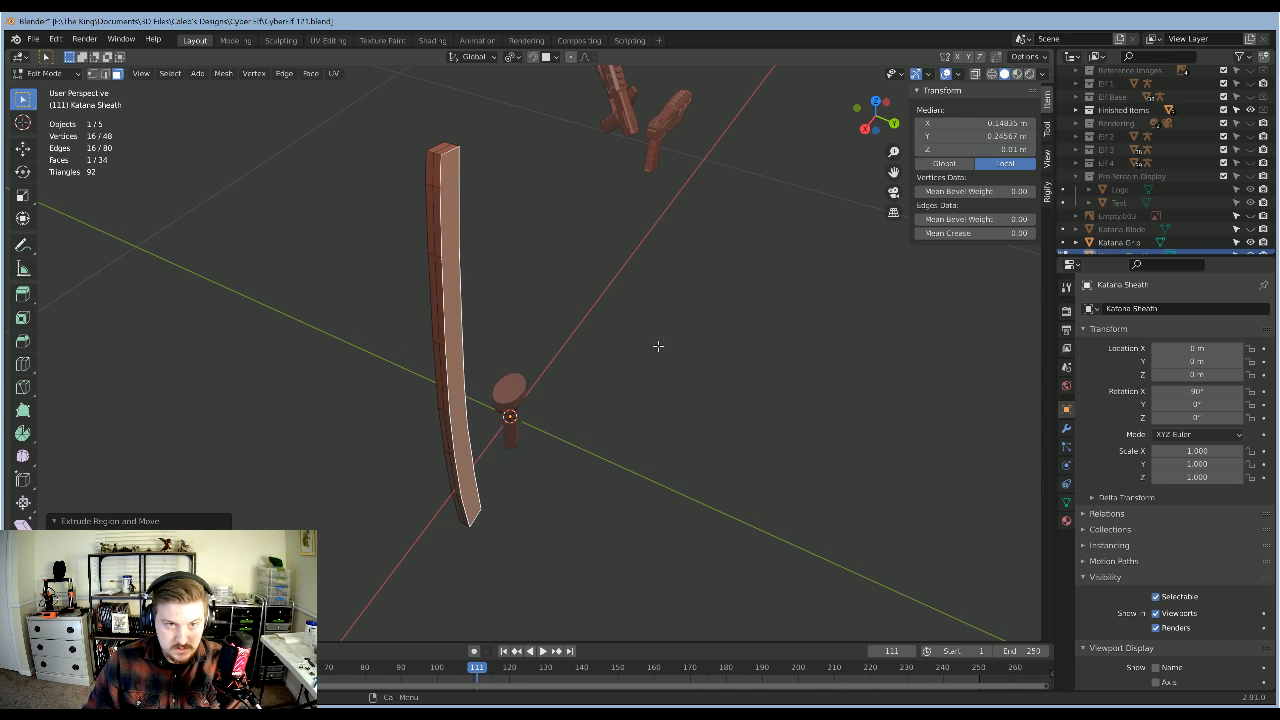
pyautogui.click(578, 389)
# Step: In front view, place the whole sheath on the grip's collar at about X 0.154 m, Z 0.187 m, tilted about 3.39° around Y
pyautogui.moveTo(578, 389); pyautogui.dragTo(728, 385, button='middle')
pyautogui.press('Tab')
pyautogui.press('KP_1')
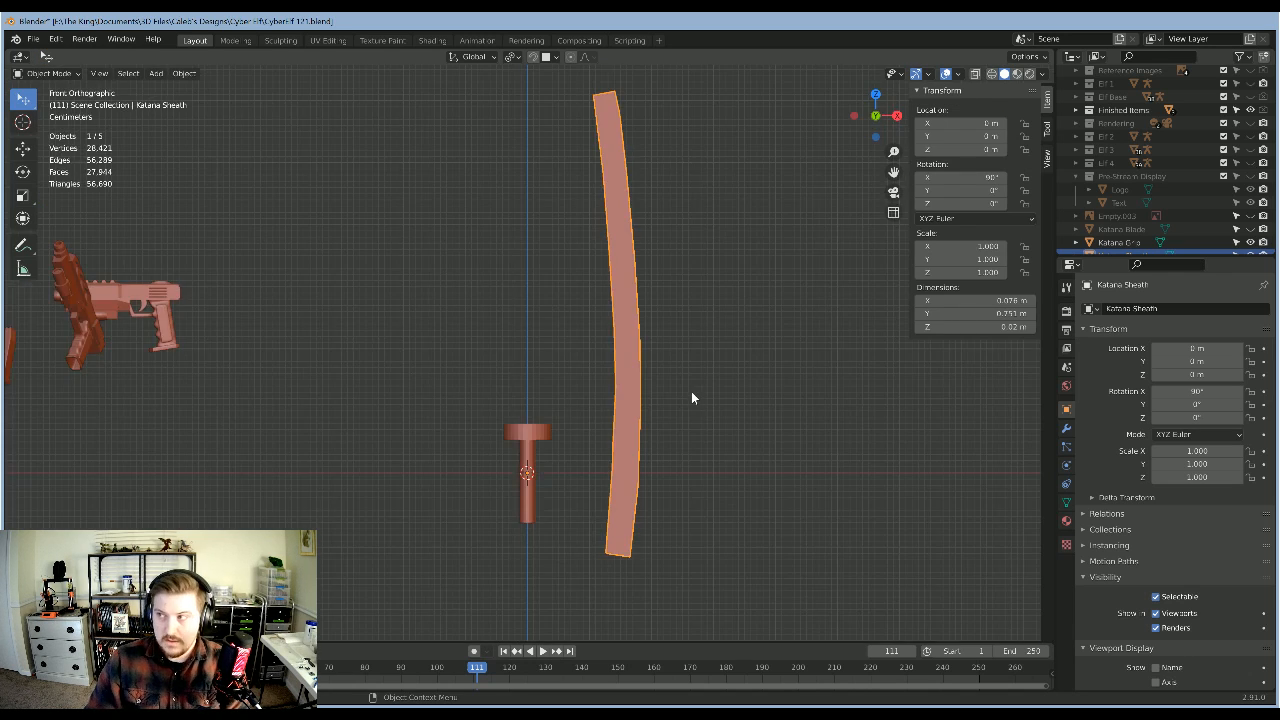
pyautogui.press('g')
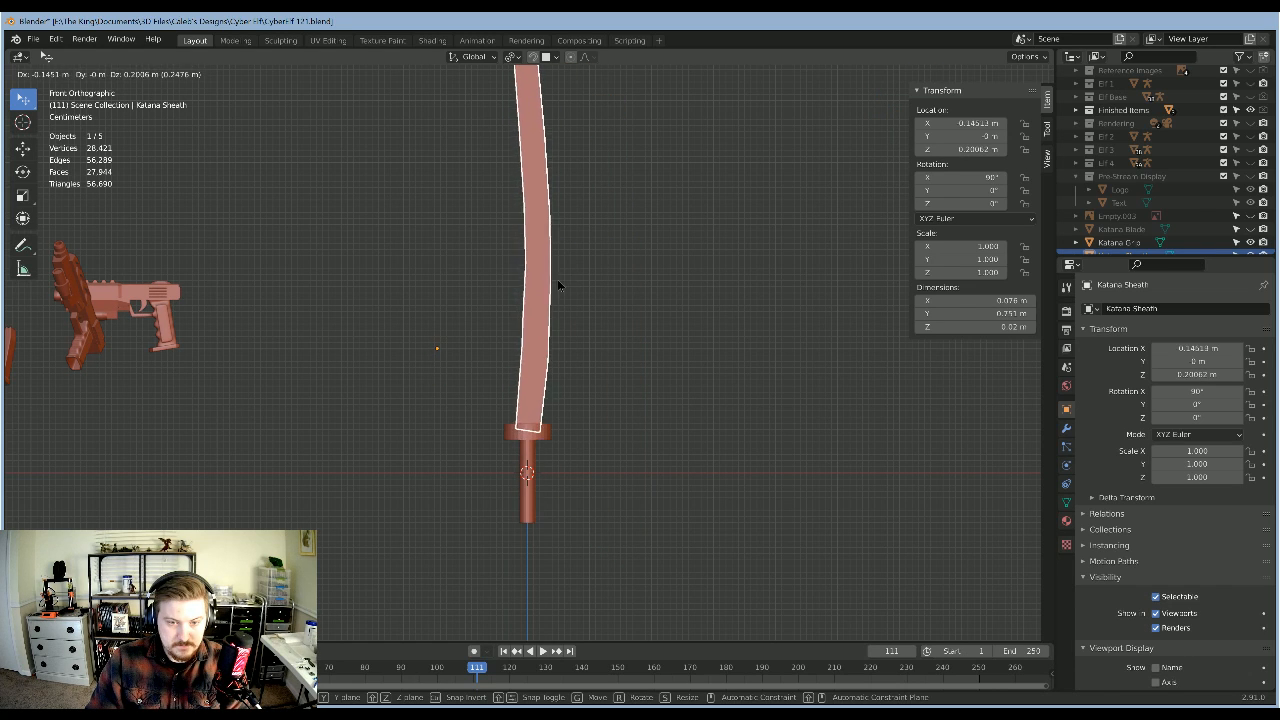
pyautogui.click(557, 280)
pyautogui.keyDown('shift'); pyautogui.moveTo(591, 297); pyautogui.dragTo(621, 435, button='middle'); pyautogui.keyUp('shift')
pyautogui.press('r')
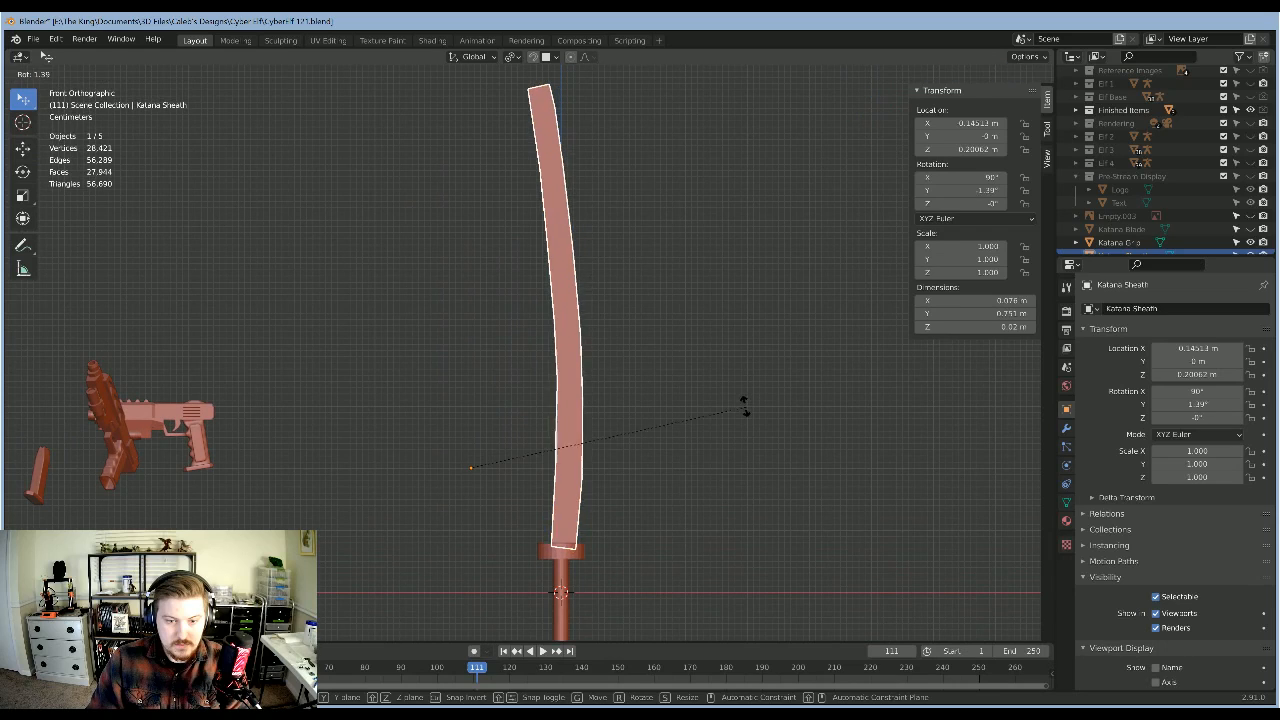
pyautogui.click(628, 351)
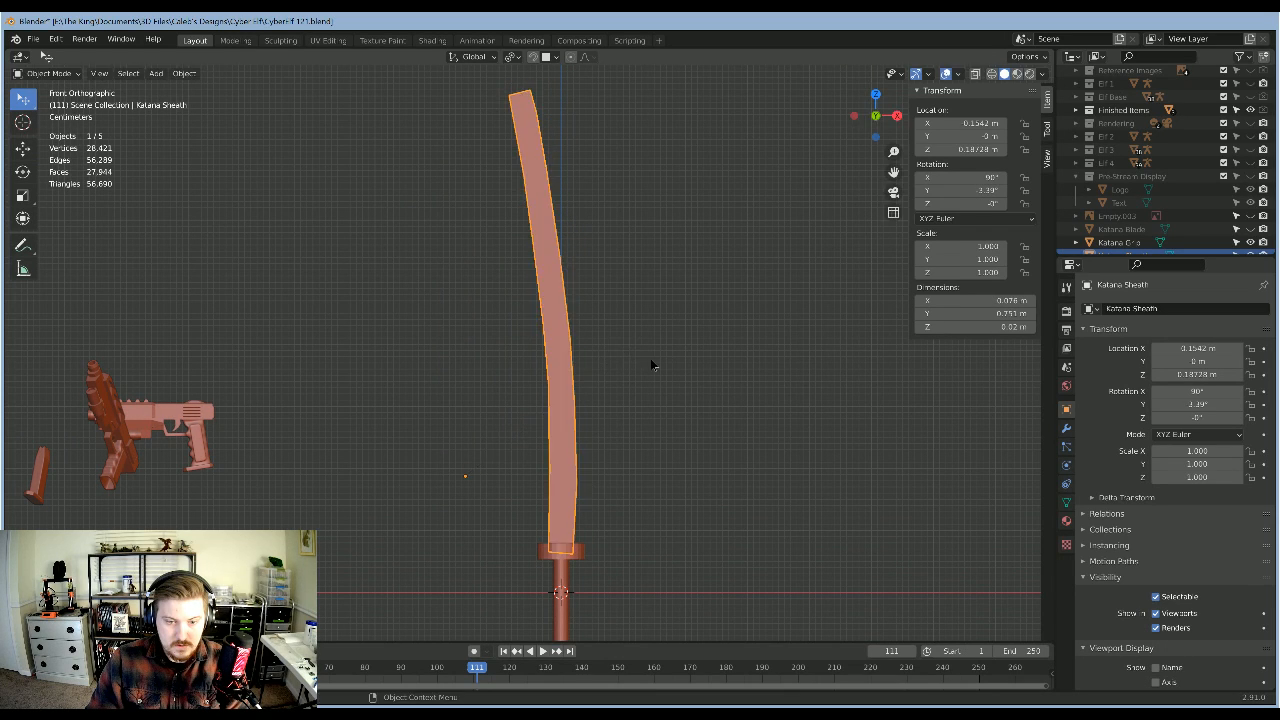
# Step: Try to move one broad face of the sheath by -0.01 m along the global Y axis
pyautogui.moveTo(650, 358); pyautogui.dragTo(504, 404, button='middle')
pyautogui.press('Tab')
pyautogui.moveTo(583, 409); pyautogui.dragTo(597, 379, button='middle')
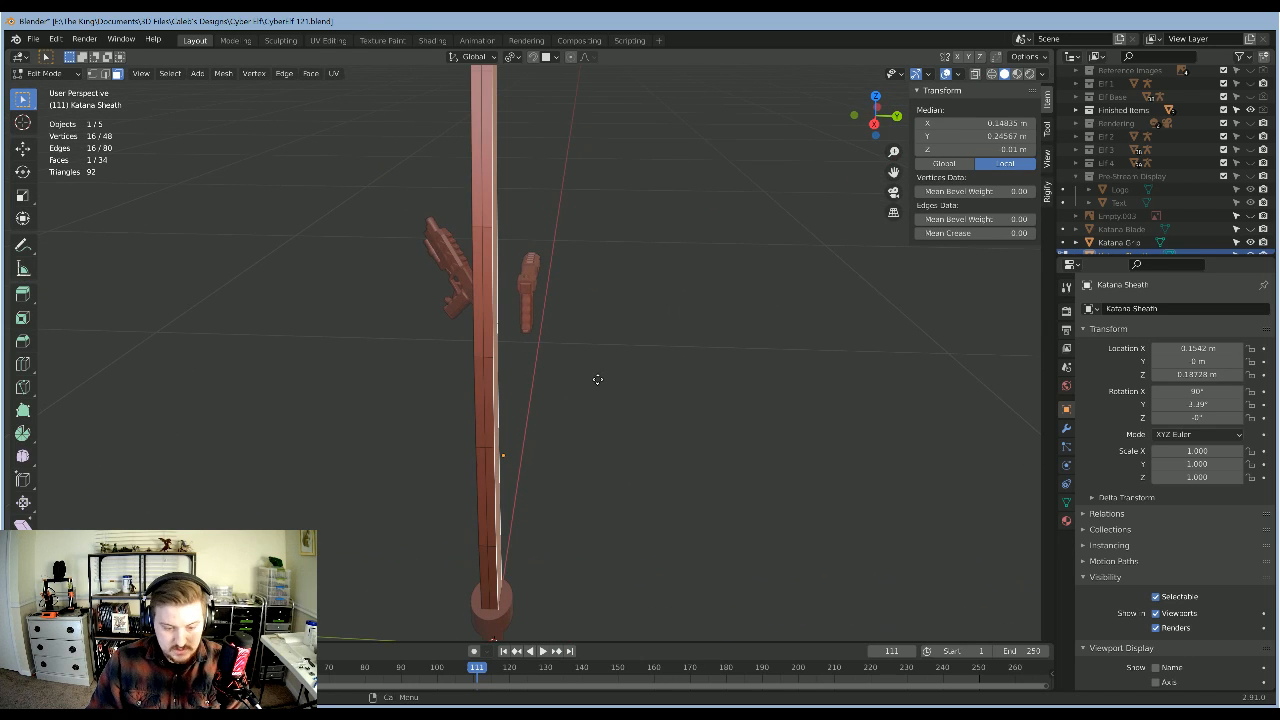
pyautogui.press('g')
pyautogui.write('y-')
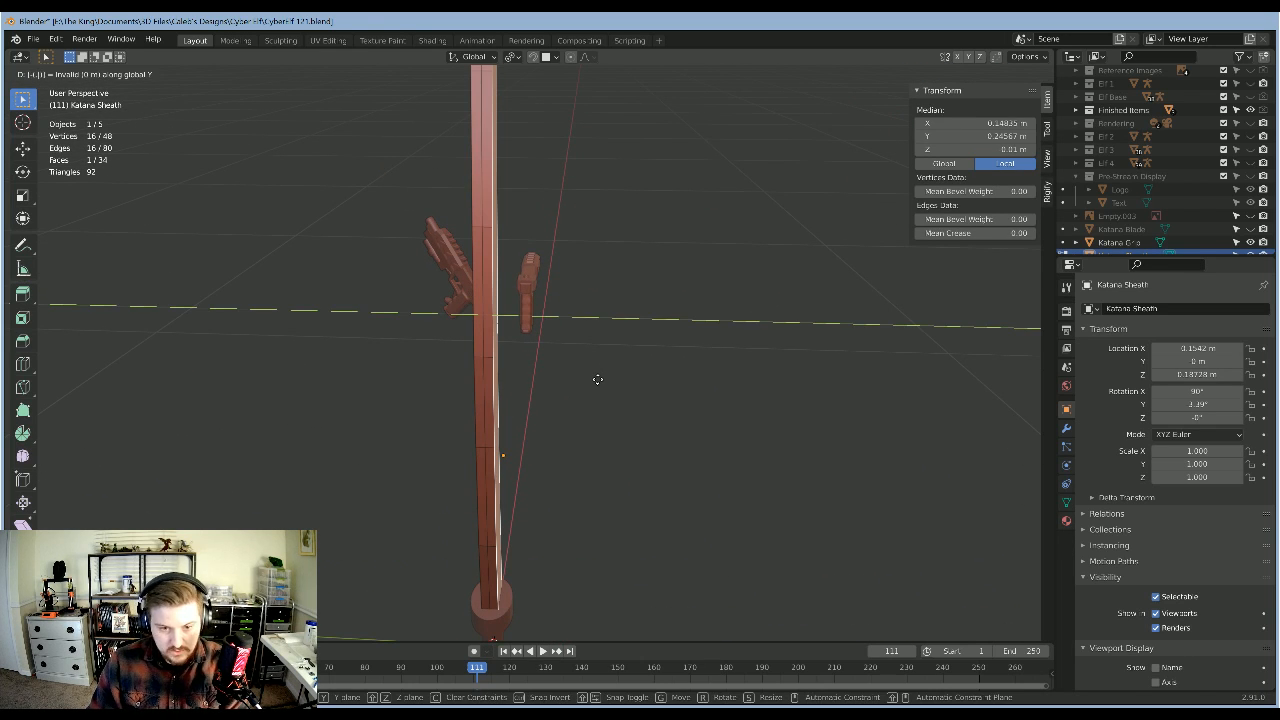
pyautogui.write('0.01')
pyautogui.press('Return')
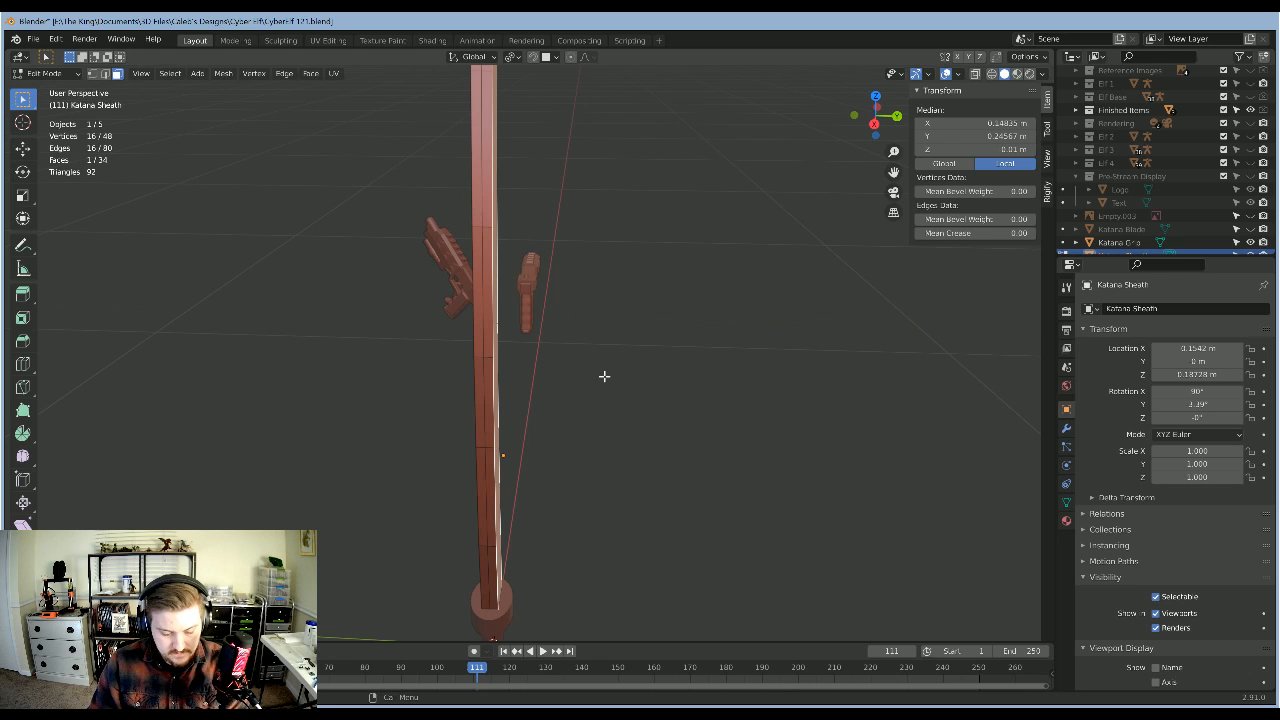
pyautogui.press('KP_1')
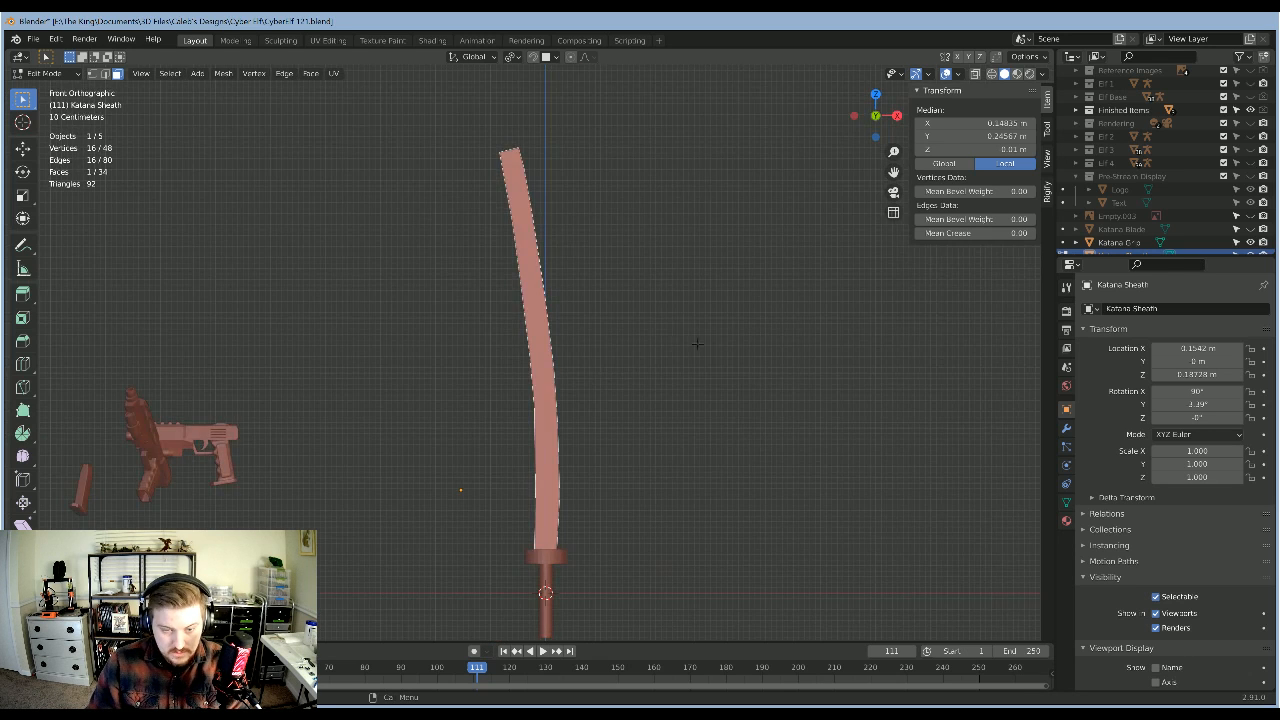
# Step: Select the sheath's rear broad face and move it 0.01 m outward along the global Y axis
pyautogui.moveTo(698, 344); pyautogui.dragTo(517, 346, button='middle')
pyautogui.click(640, 411)
pyautogui.scroll(2, 522, 338)
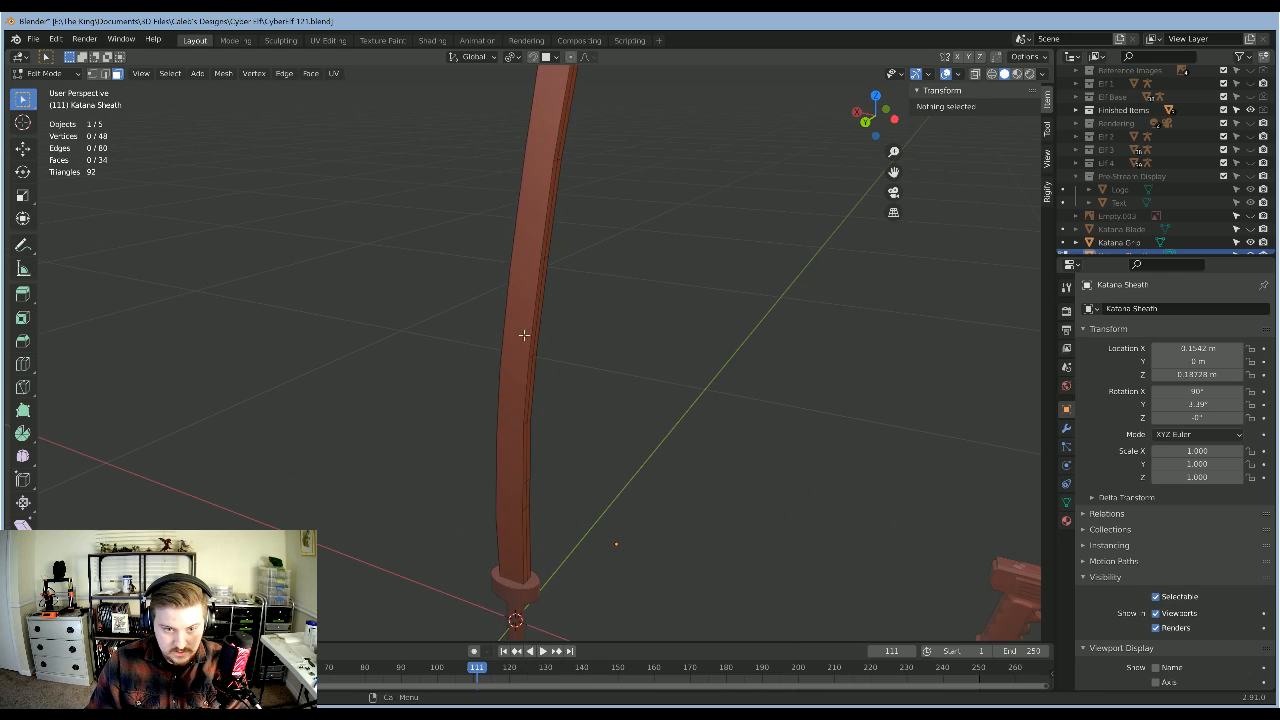
pyautogui.click(524, 335)
pyautogui.press('g')
pyautogui.press('y')
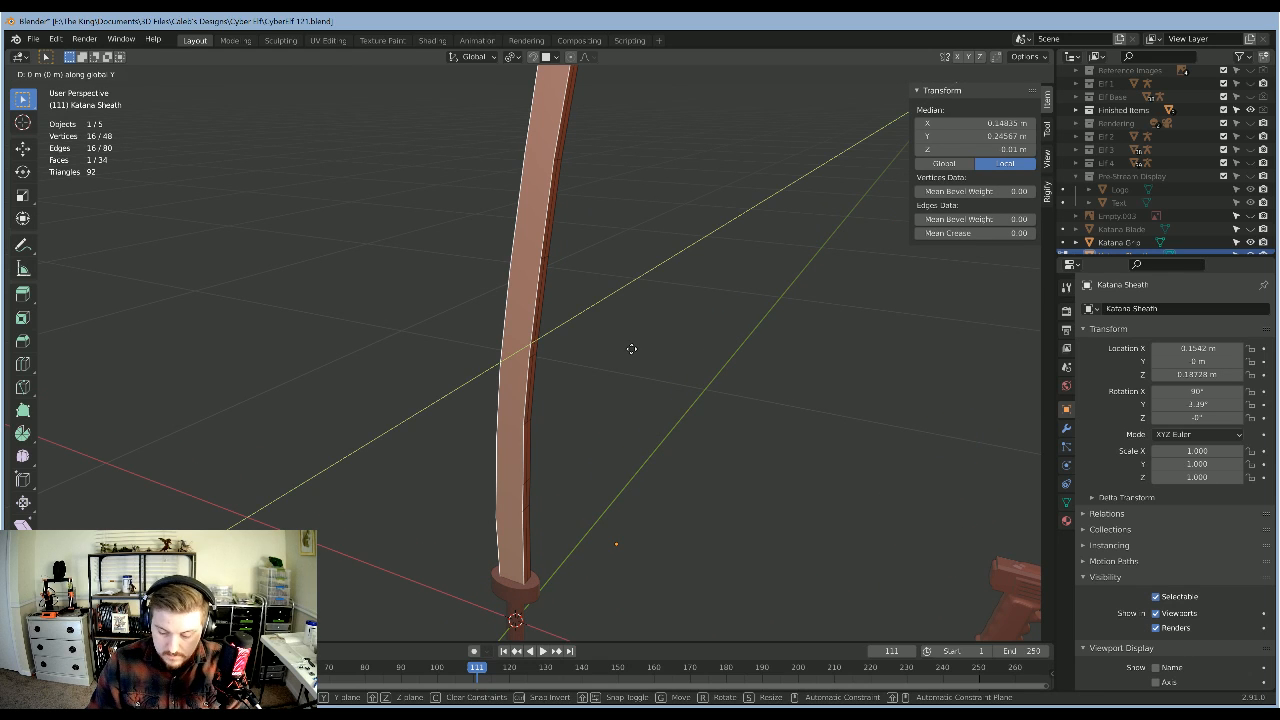
pyautogui.click(632, 348)
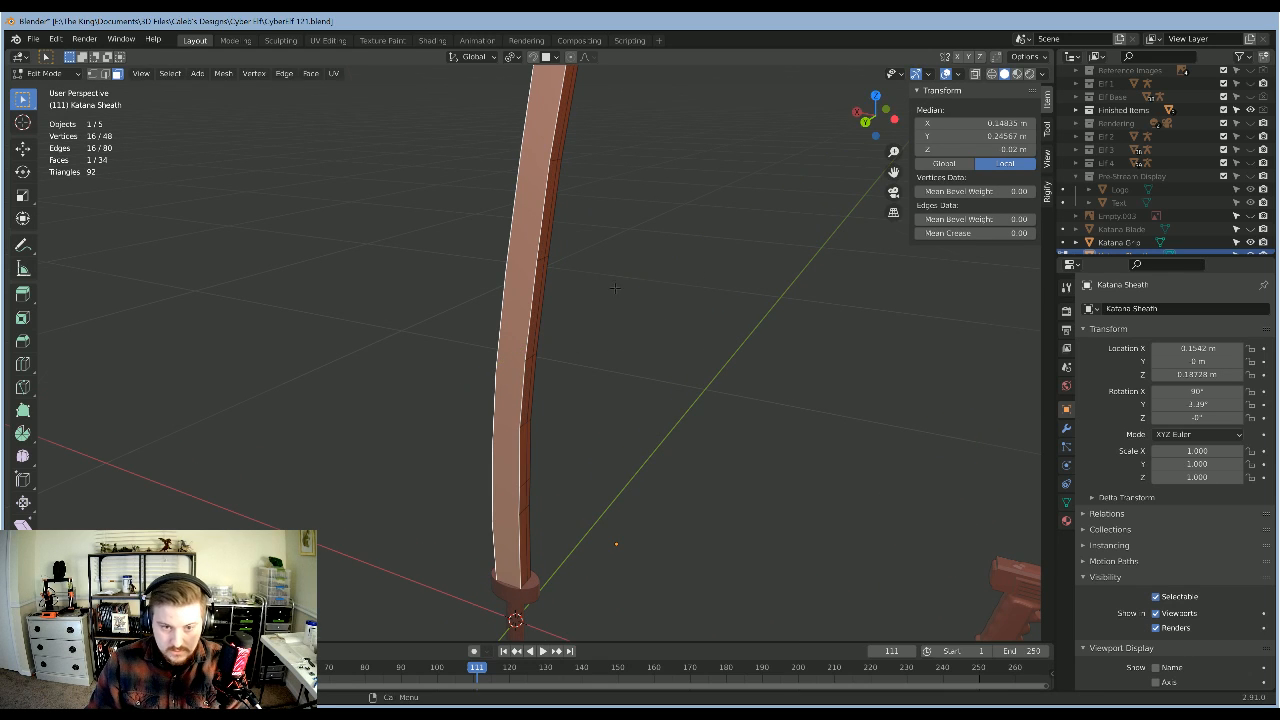
# Step: Move the sheath's opposite broad face by -0.01 m along the global Y axis and leave Edit Mode
pyautogui.moveTo(615, 288); pyautogui.dragTo(535, 342, button='middle')
pyautogui.write('gy')
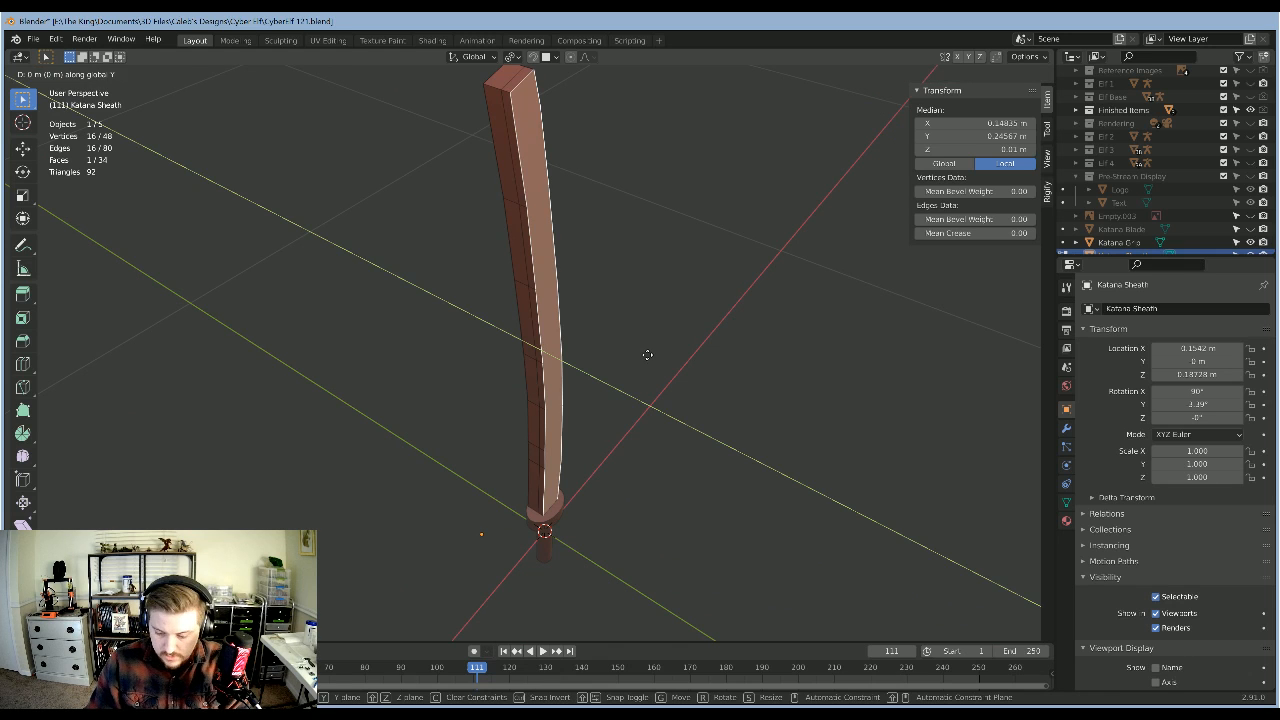
pyautogui.write('-.01')
pyautogui.click(640, 350)
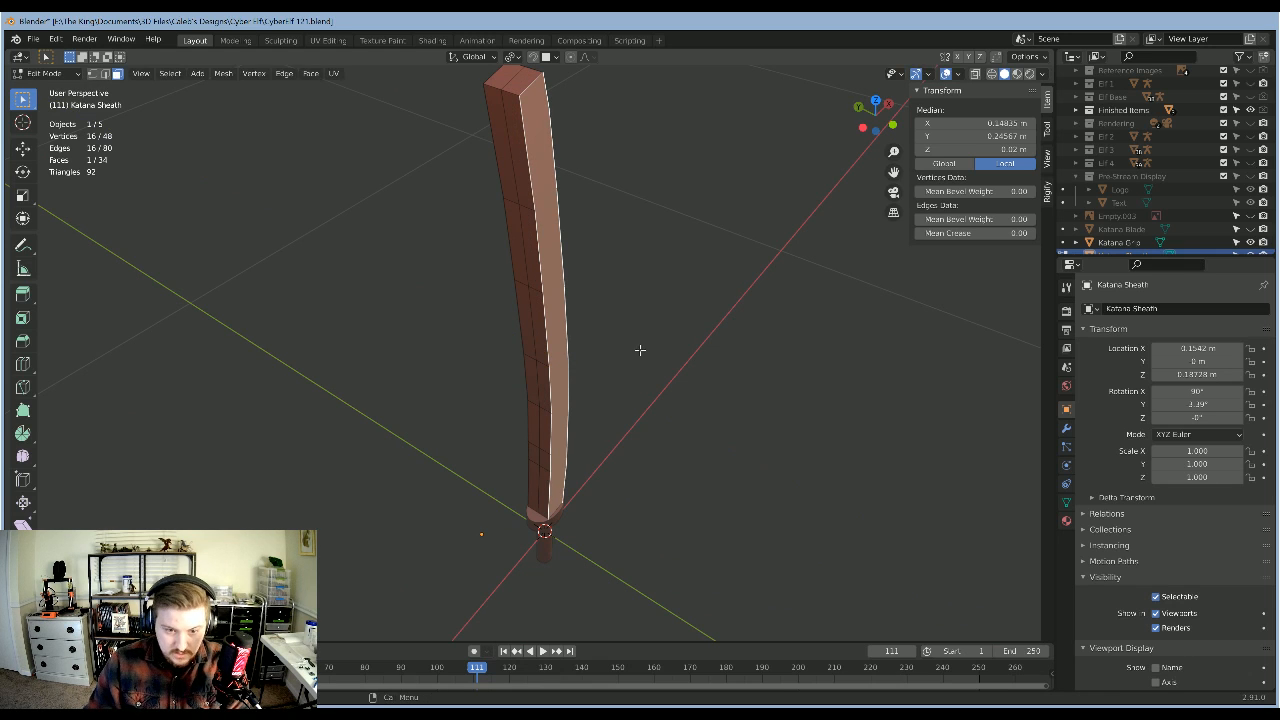
pyautogui.click(764, 344)
pyautogui.press('Tab')
# Step: Examine the thickened sheath's proportions and its fit on the grip from several angles
pyautogui.moveTo(756, 410); pyautogui.dragTo(626, 323, button='middle')
pyautogui.scroll(-6, 627, 388)
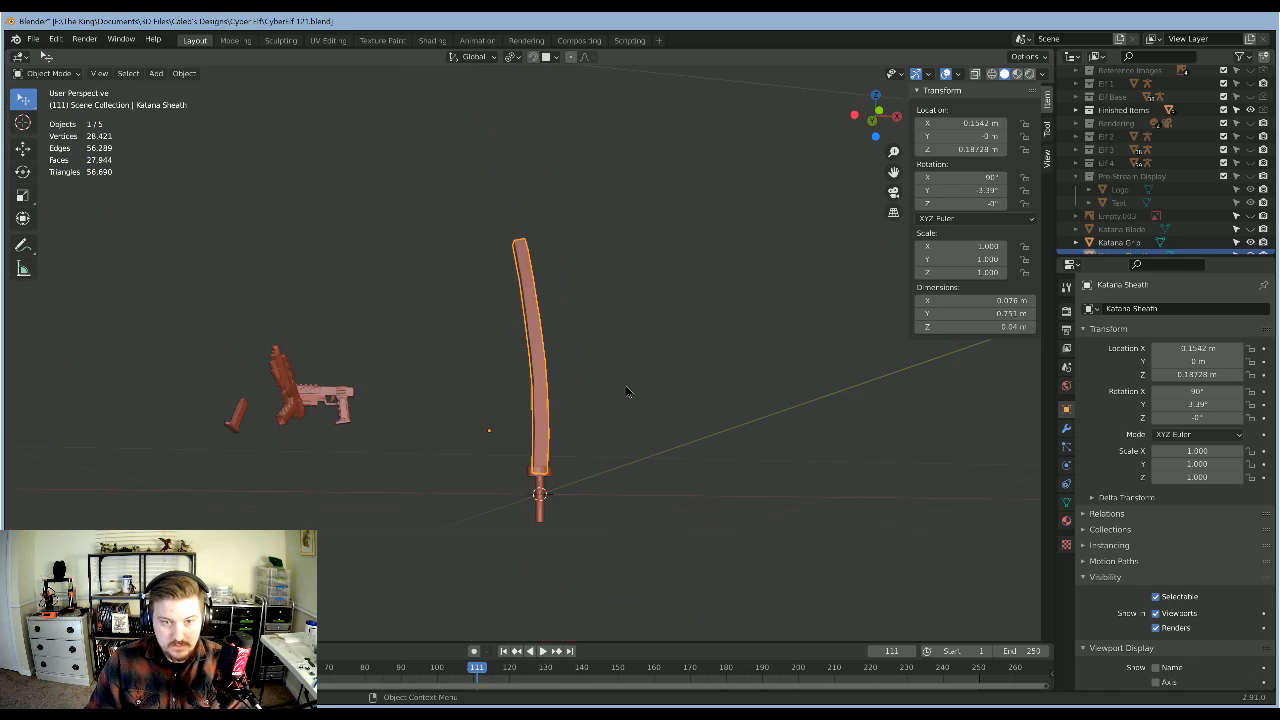
pyautogui.moveTo(626, 387); pyautogui.dragTo(622, 401, button='middle')
pyautogui.scroll(4, 657, 347)
pyautogui.moveTo(659, 344); pyautogui.dragTo(765, 513, button='middle')
pyautogui.press('a')
pyautogui.moveTo(690, 400); pyautogui.dragTo(553, 334, button='middle')
# Step: Add a Subdivision Surface modifier to the sheath with viewport level 2 and its On Cage display enabled
pyautogui.click(557, 323)
pyautogui.press('Tab')
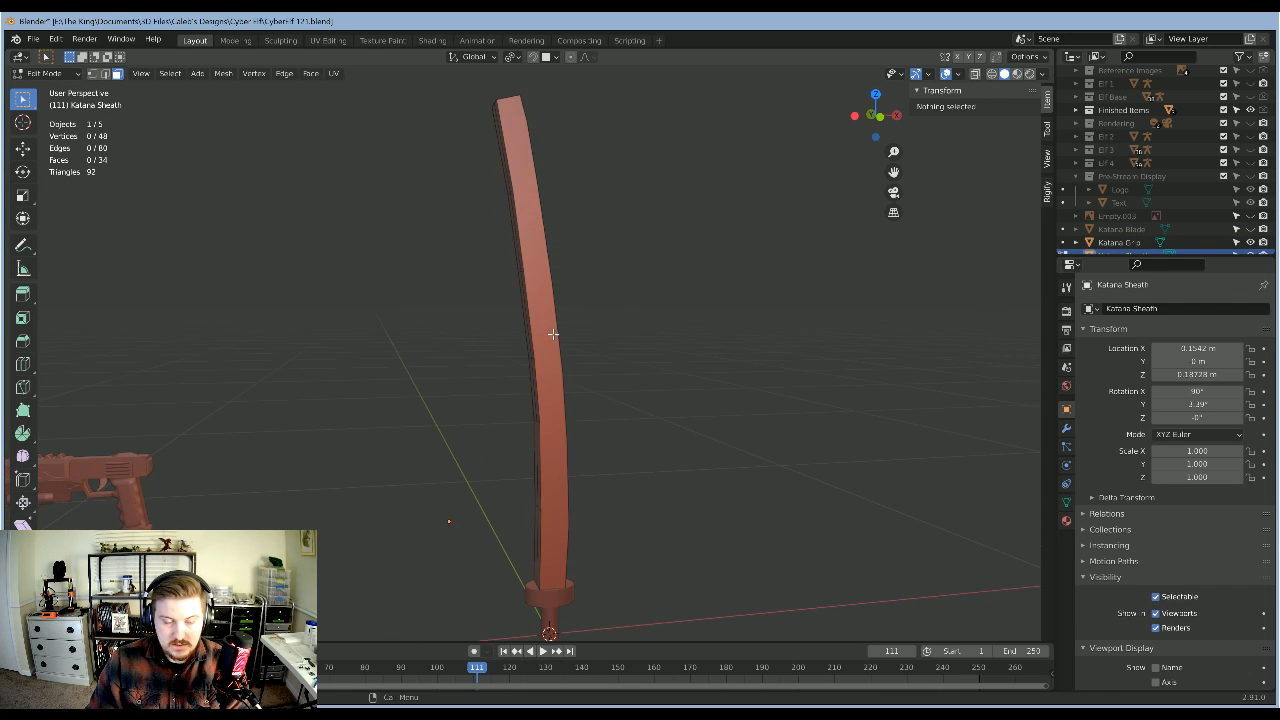
pyautogui.click(1066, 428)
pyautogui.click(1125, 310)
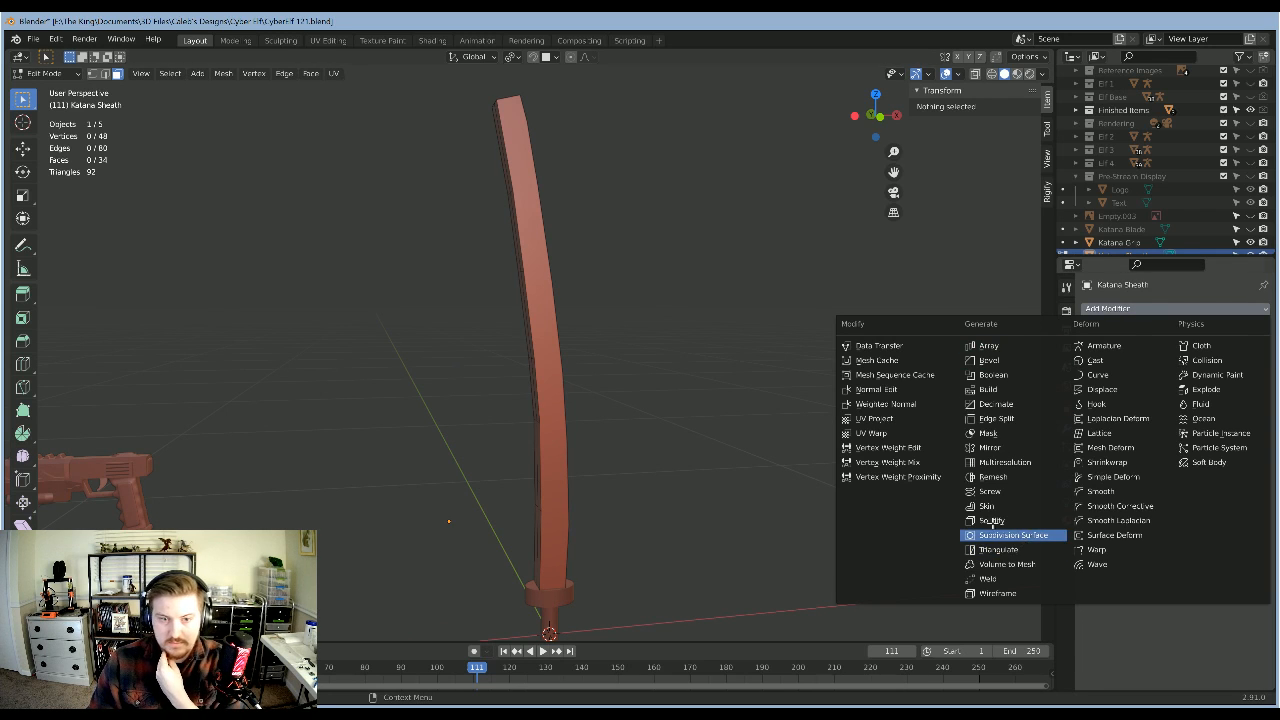
pyautogui.click(995, 534)
pyautogui.click(1249, 367)
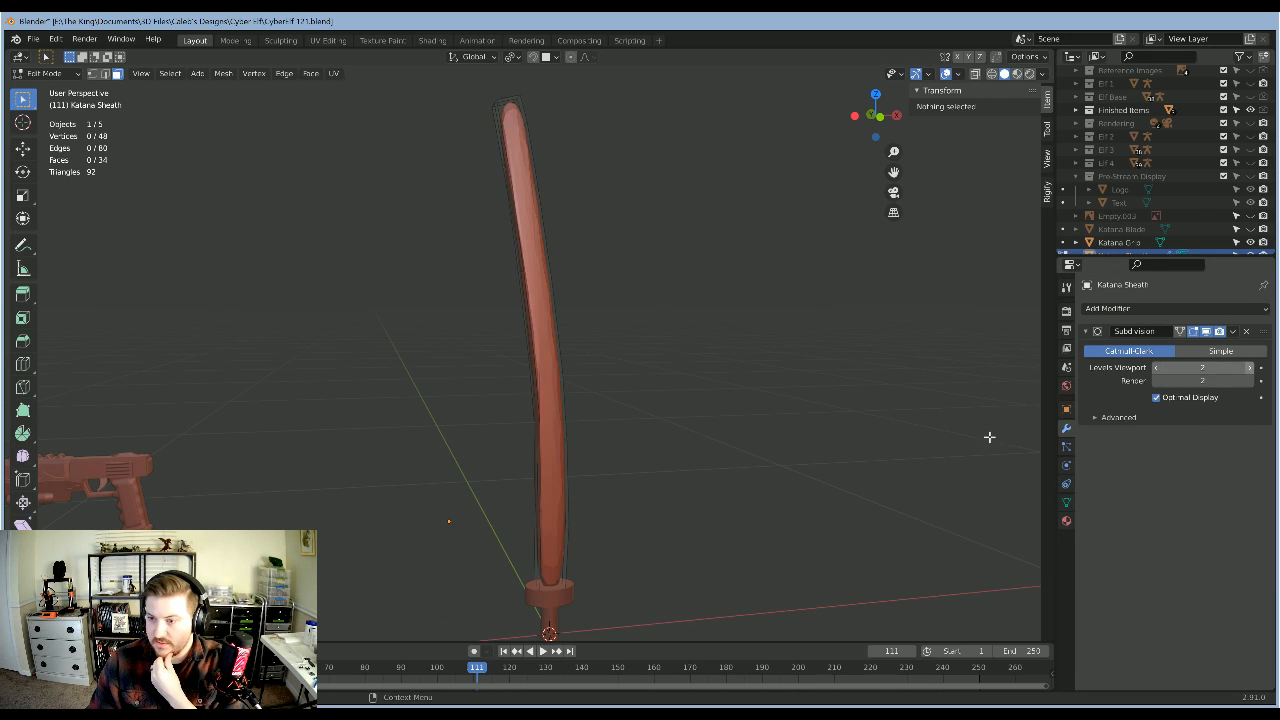
pyautogui.moveTo(590, 332); pyautogui.dragTo(910, 328, button='middle')
pyautogui.click(1180, 332)
# Step: Examine the smoothed sheath near the collar and along its full length
pyautogui.moveTo(908, 412); pyautogui.dragTo(723, 257, button='middle')
pyautogui.scroll(-3, 800, 378)
pyautogui.scroll(2, 770, 434)
pyautogui.scroll(4, 723, 331)
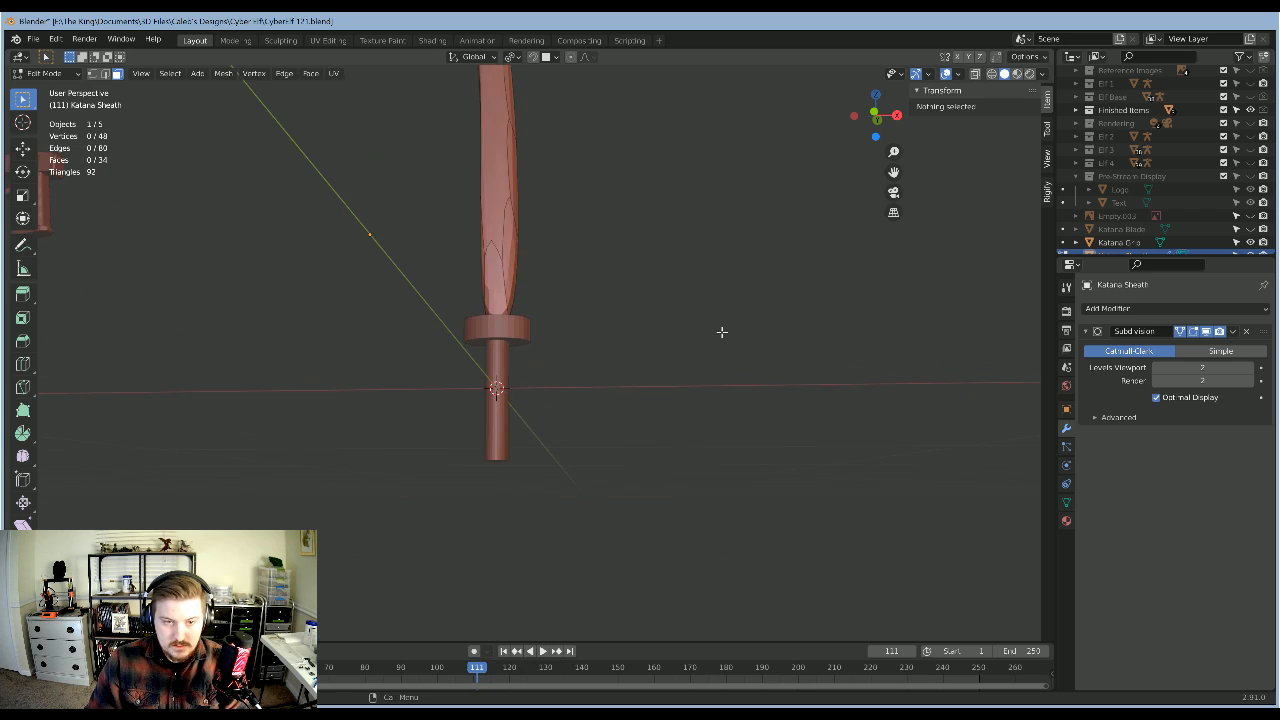
pyautogui.keyDown('shift'); pyautogui.moveTo(766, 363); pyautogui.dragTo(834, 476, button='middle'); pyautogui.keyUp('shift')
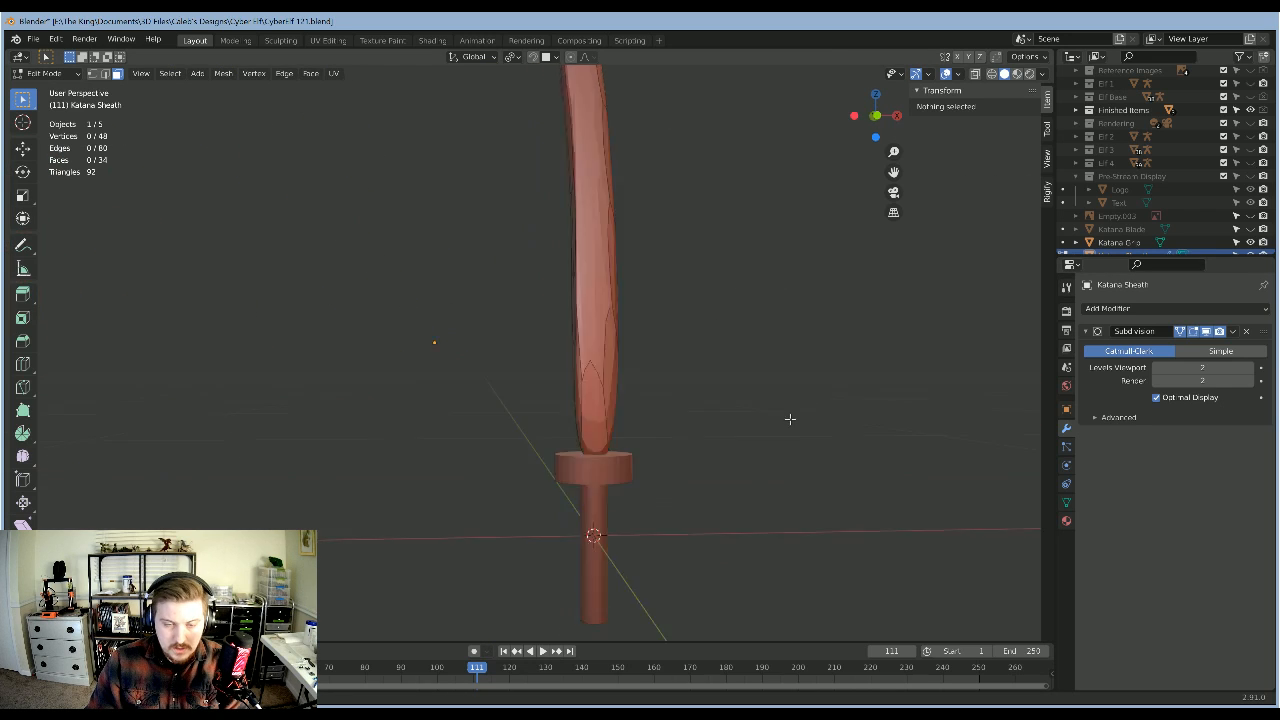
pyautogui.scroll(-5, 740, 340)
pyautogui.moveTo(686, 287); pyautogui.dragTo(727, 419, button='middle')
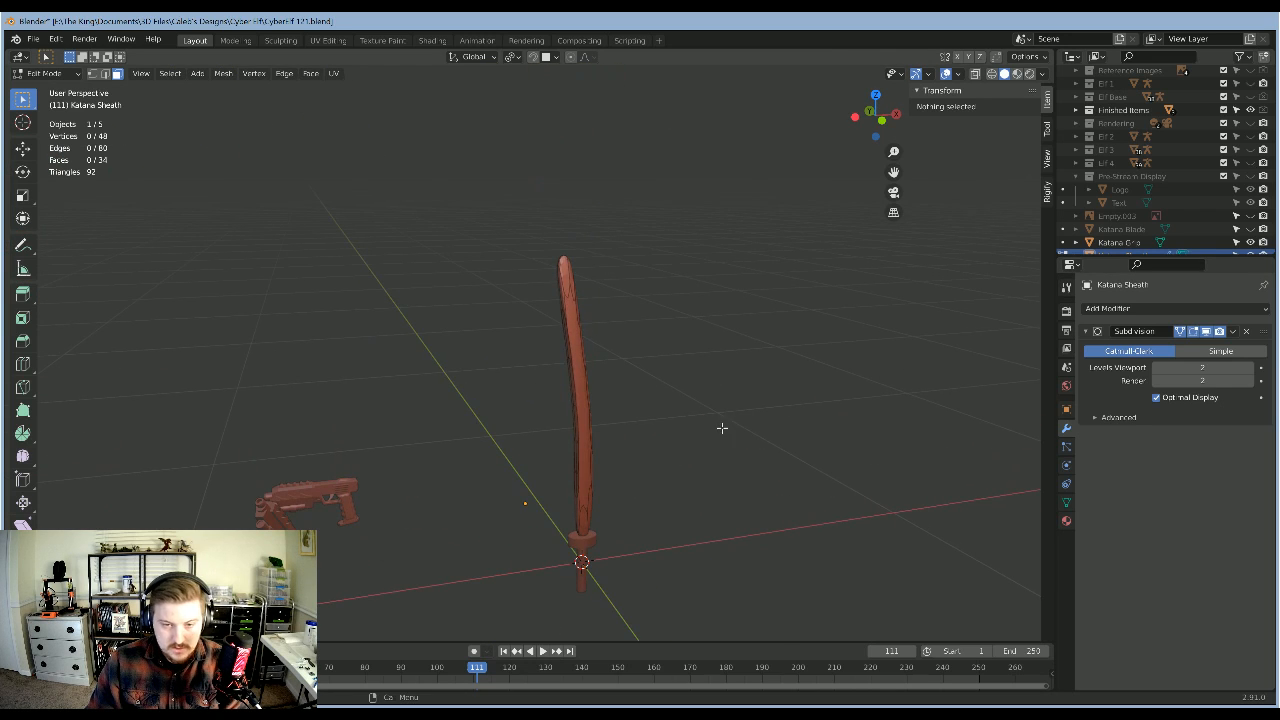
pyautogui.press('a')
pyautogui.hotkey('alt', 'a')
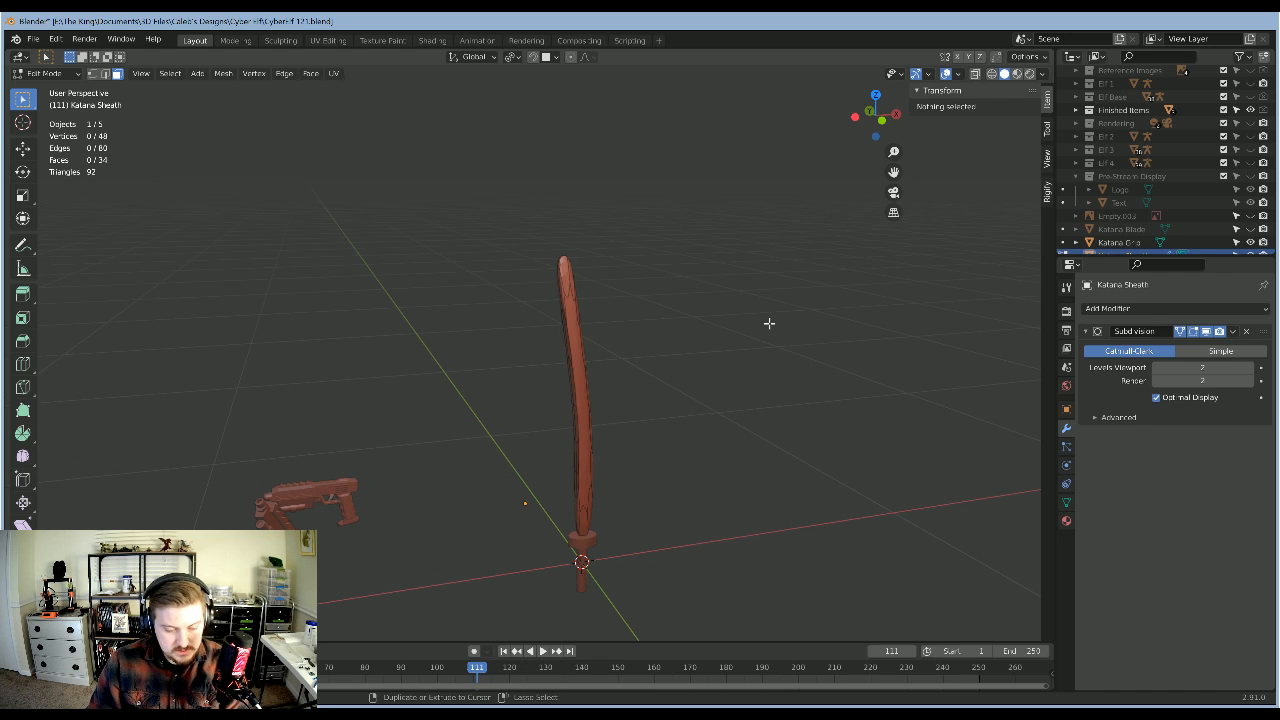
# Step: Save the project as the next incremental version, CyberElf 122.blend
pyautogui.hotkey('ctrl', 'alt', 's')
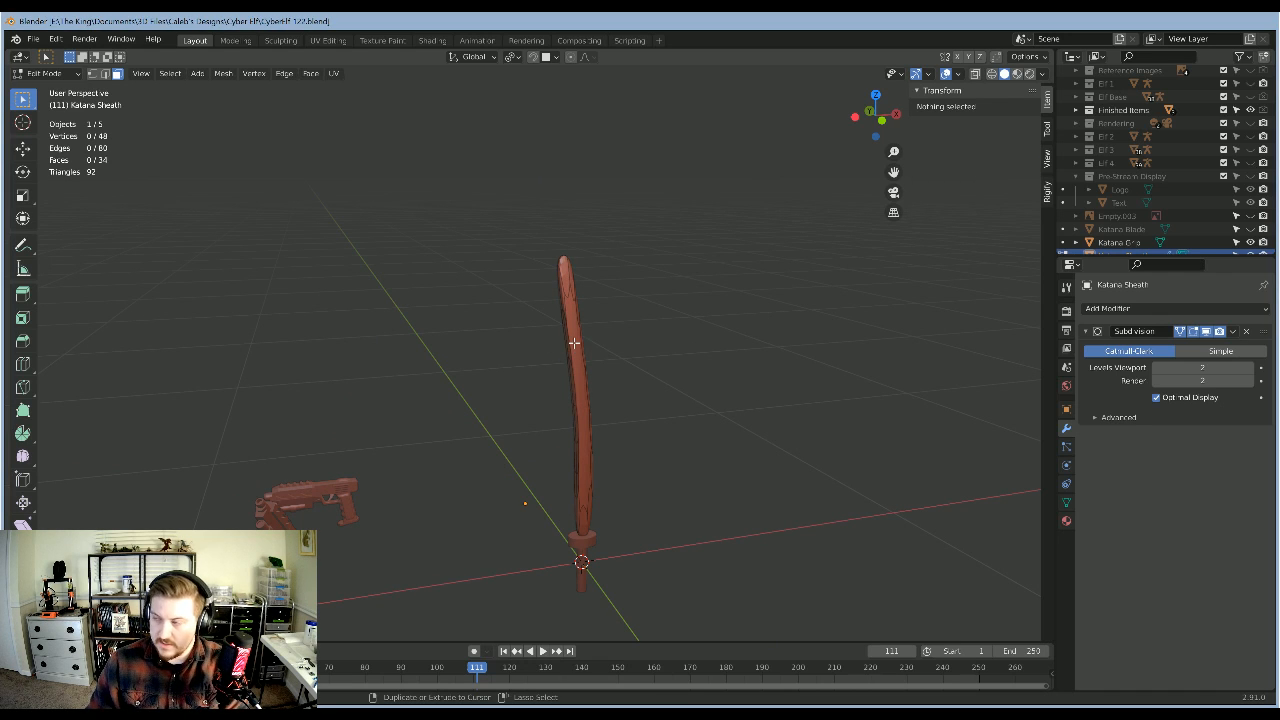
pyautogui.scroll(4, 643, 329)
pyautogui.moveTo(639, 266); pyautogui.dragTo(686, 346, button='middle')
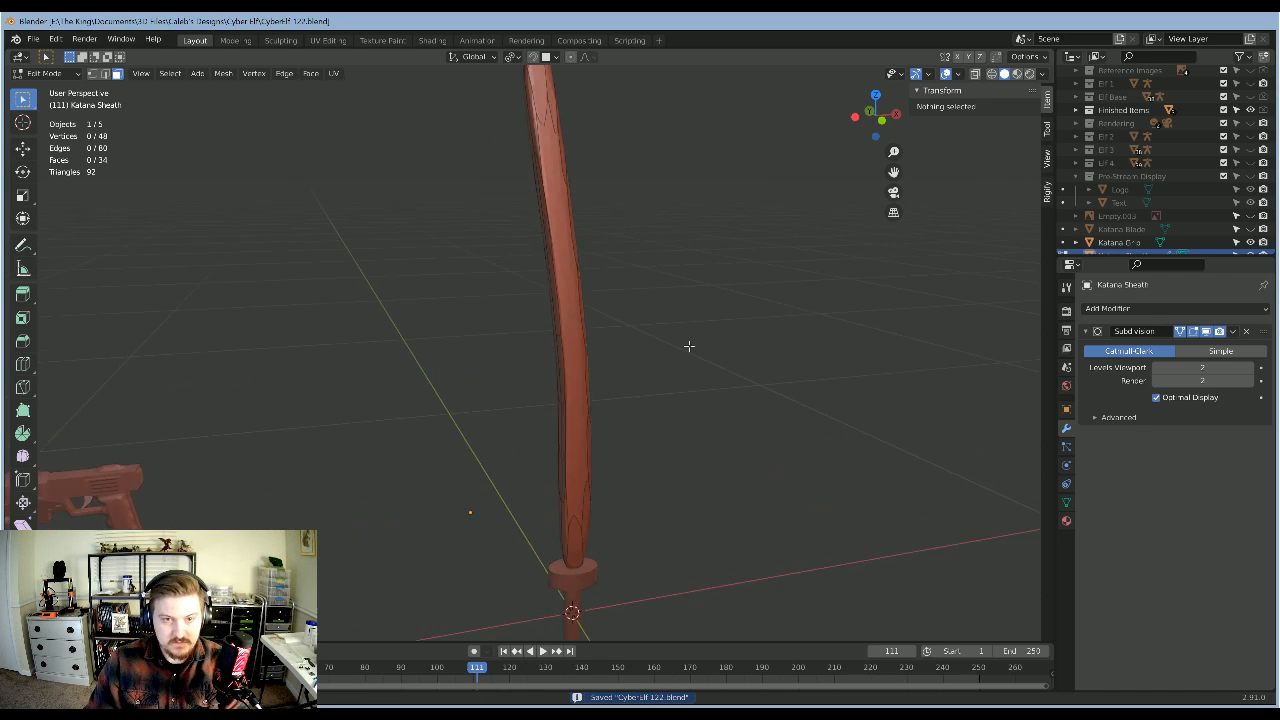
# Step: Subdivide all faces of the katana sheath mesh once
pyautogui.press('a')
pyautogui.rightClick(581, 285)
pyautogui.click(571, 285)
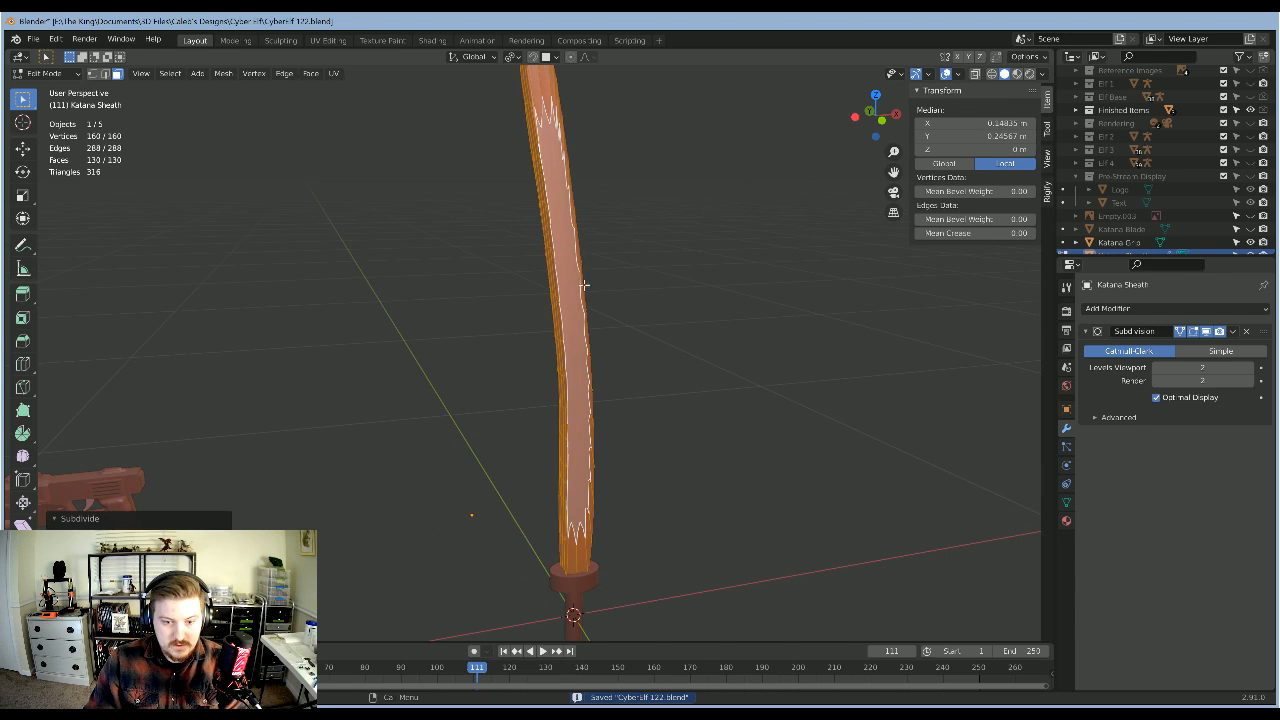
# Step: Examine the subdivided sheath, checking the face layout near the guard
pyautogui.press('Tab')
pyautogui.moveTo(727, 313)
pyautogui.mouseDown(button='middle')
pyautogui.moveTo(746, 350)
pyautogui.moveTo(734, 329)
pyautogui.mouseUp(button='middle')
pyautogui.scroll(-3, 727, 329)
pyautogui.moveTo(733, 388); pyautogui.dragTo(619, 391, button='middle')
pyautogui.moveTo(655, 314); pyautogui.dragTo(605, 440, button='middle')
pyautogui.keyDown('shift'); pyautogui.moveTo(625, 490); pyautogui.dragTo(617, 366, button='middle'); pyautogui.keyUp('shift')
pyautogui.scroll(5, 560, 361)
pyautogui.press('Tab')
pyautogui.scroll(4, 547, 359)
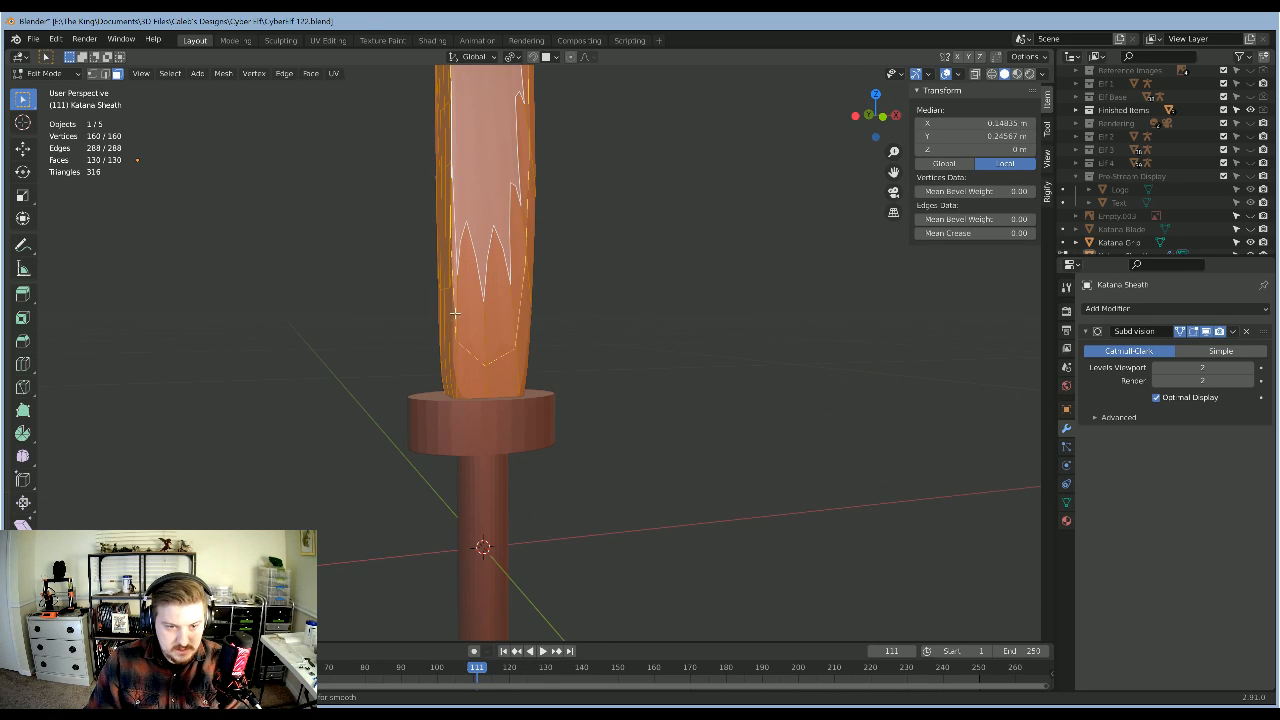
# Step: Subdivide the entire sheath mesh a second time for a denser grid of faces
pyautogui.scroll(-5, 631, 293)
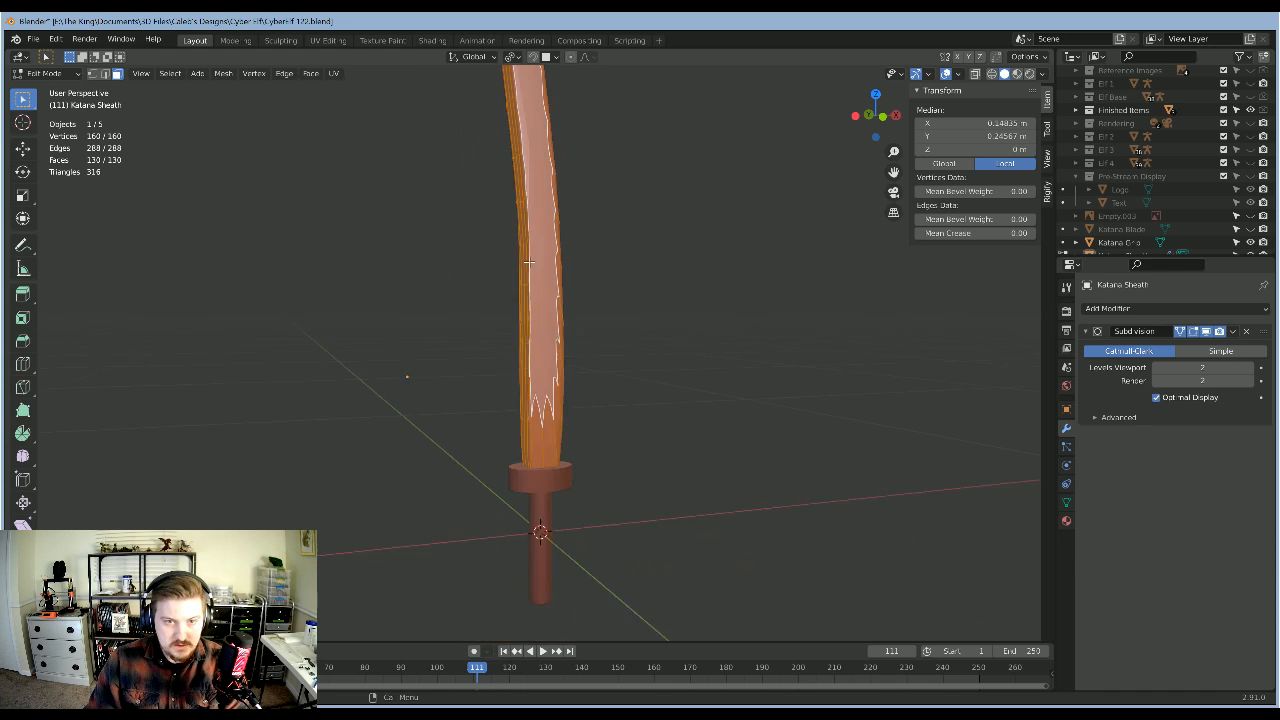
pyautogui.scroll(2, 529, 259)
pyautogui.rightClick(529, 259)
pyautogui.press('Escape')
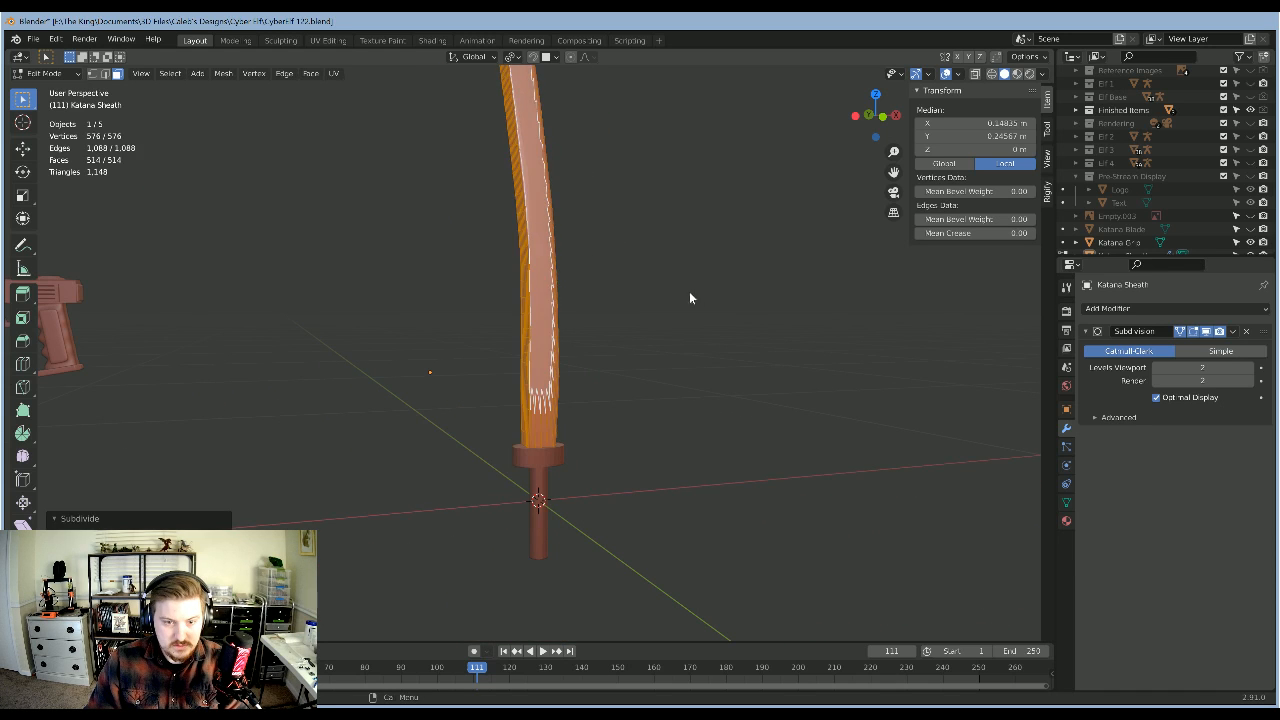
# Step: Inspect the denser sheath from several angles, comparing its smoothed shape with the edges of its mesh
pyautogui.press('Tab')
pyautogui.scroll(-5, 690, 290)
pyautogui.moveTo(692, 362); pyautogui.dragTo(688, 319, button='middle')
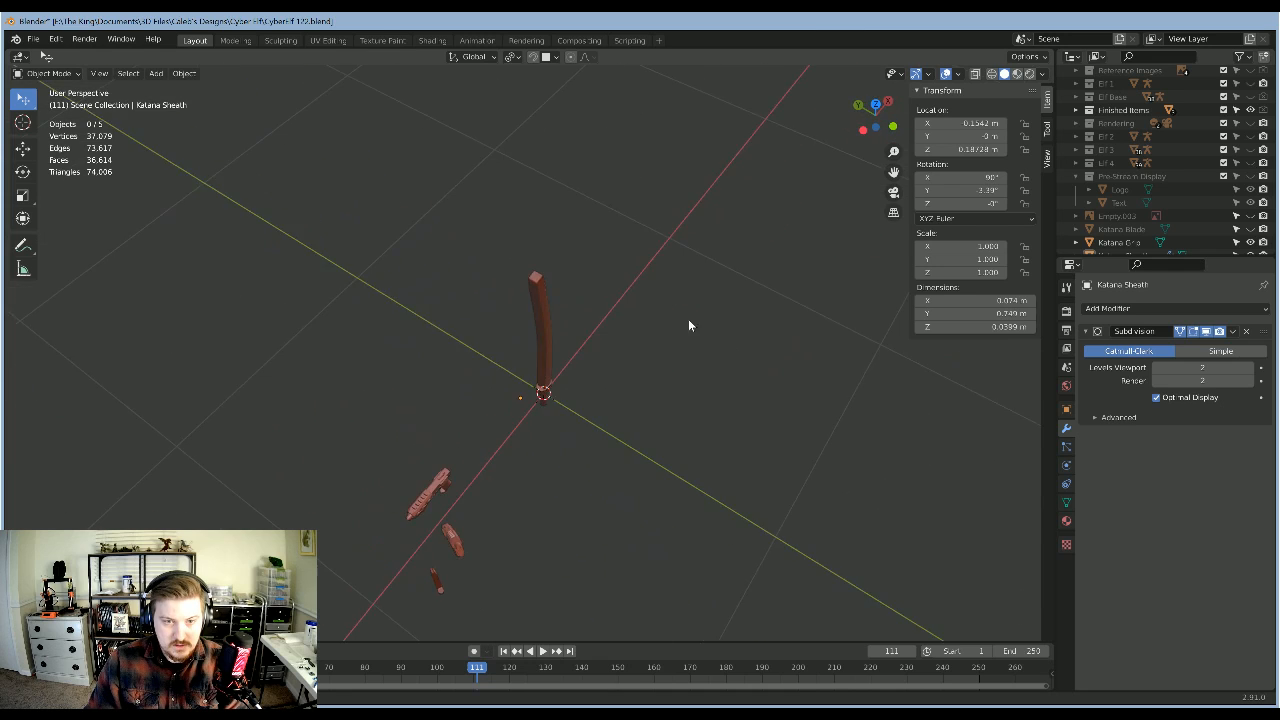
pyautogui.scroll(3, 673, 406)
pyautogui.keyDown('shift'); pyautogui.moveTo(673, 406); pyautogui.dragTo(680, 480, button='middle'); pyautogui.keyUp('shift')
pyautogui.scroll(3, 694, 401)
pyautogui.press('Tab')
pyautogui.moveTo(731, 440); pyautogui.dragTo(785, 360, button='middle')
pyautogui.press('Tab')
pyautogui.scroll(-4, 716, 408)
pyautogui.scroll(3, 718, 406)
pyautogui.press('Tab')
pyautogui.keyDown('shift'); pyautogui.moveTo(748, 264); pyautogui.dragTo(450, 430, button='middle'); pyautogui.keyUp('shift')
pyautogui.scroll(-3, 520, 412)
pyautogui.press('Tab')
pyautogui.moveTo(526, 412); pyautogui.dragTo(727, 293, button='middle')
pyautogui.moveTo(724, 342); pyautogui.dragTo(617, 306, button='middle')
pyautogui.scroll(6, 592, 375)
pyautogui.press('Tab')
pyautogui.moveTo(650, 363); pyautogui.dragTo(612, 346, button='middle')
pyautogui.scroll(5, 612, 346)
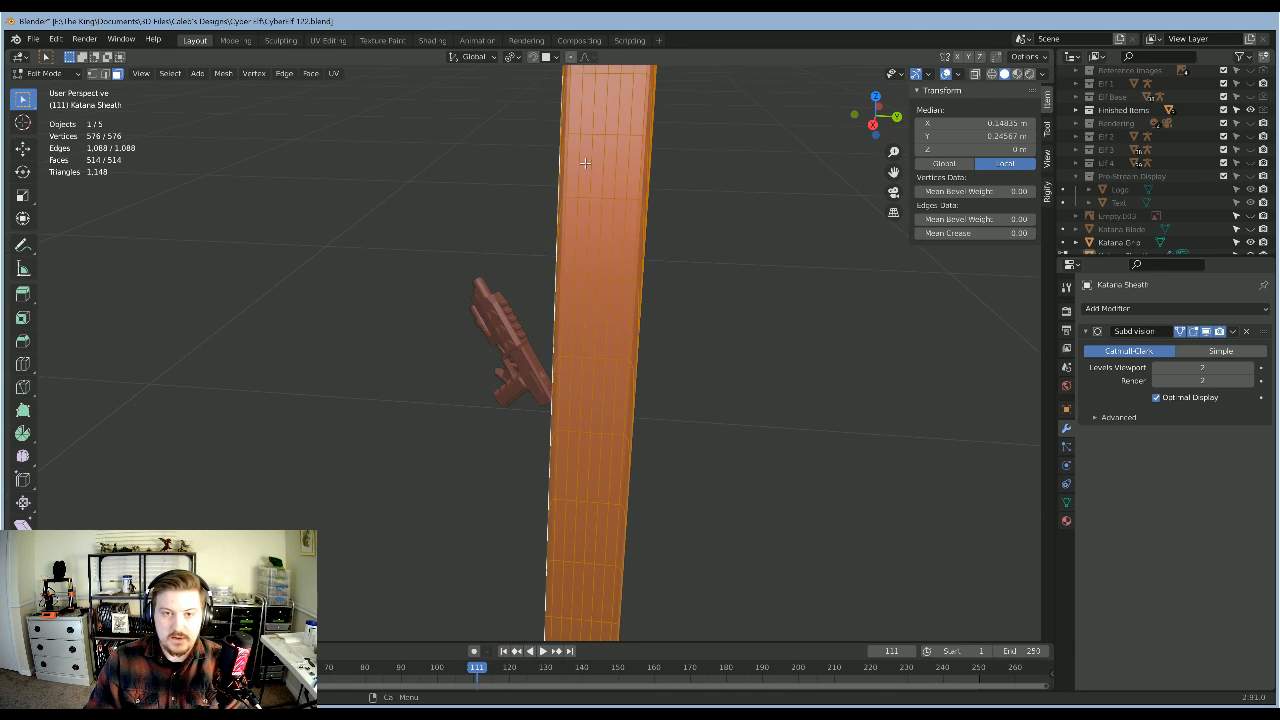
# Step: Clear the selection and box-select the central strip of faces along the sheath's narrow side in right view, stopping short of both ends
pyautogui.scroll(-5, 600, 190)
pyautogui.moveTo(648, 254); pyautogui.dragTo(614, 255, button='middle')
pyautogui.click(614, 254)
pyautogui.scroll(4, 611, 203)
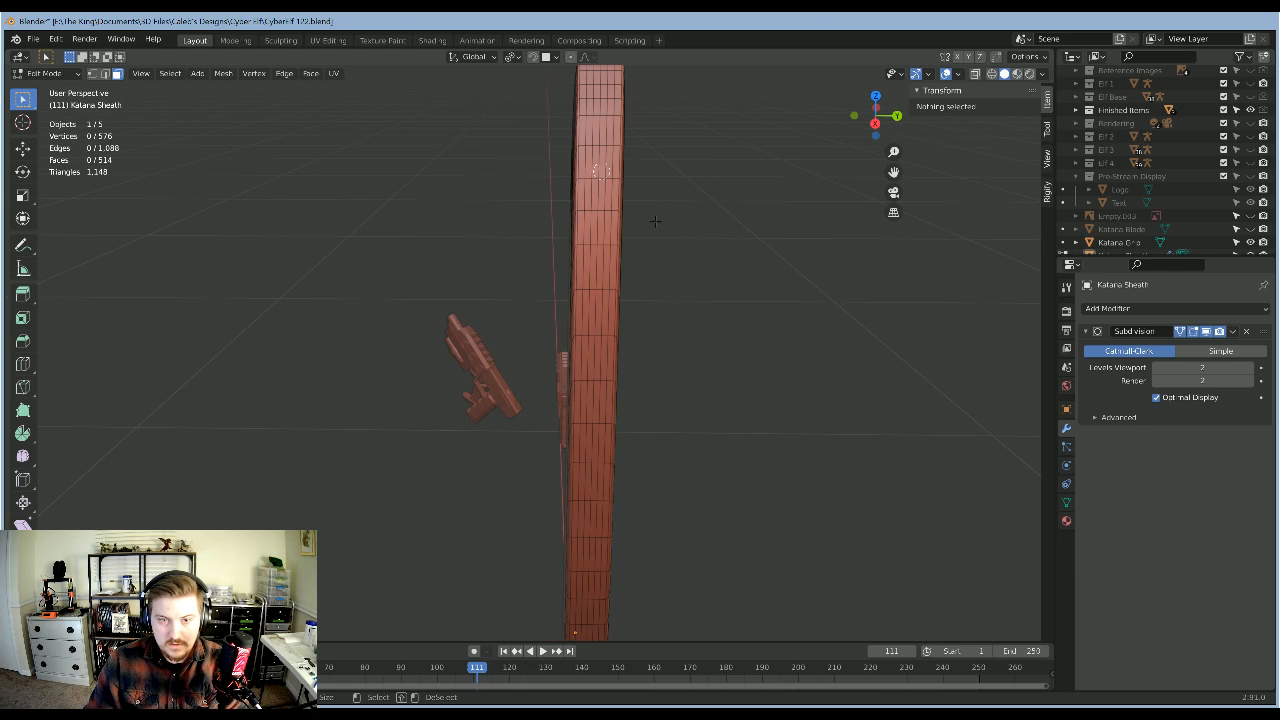
pyautogui.press('KP_3')
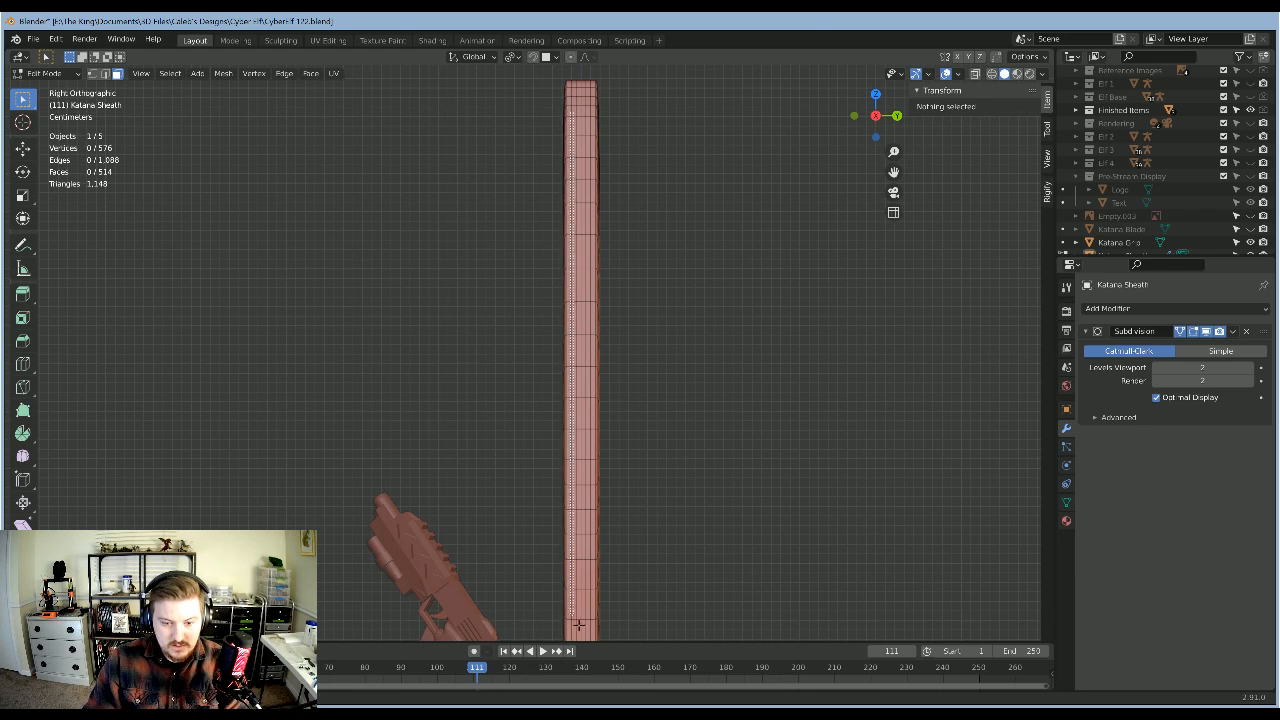
pyautogui.moveTo(578, 625); pyautogui.dragTo(592, 628)
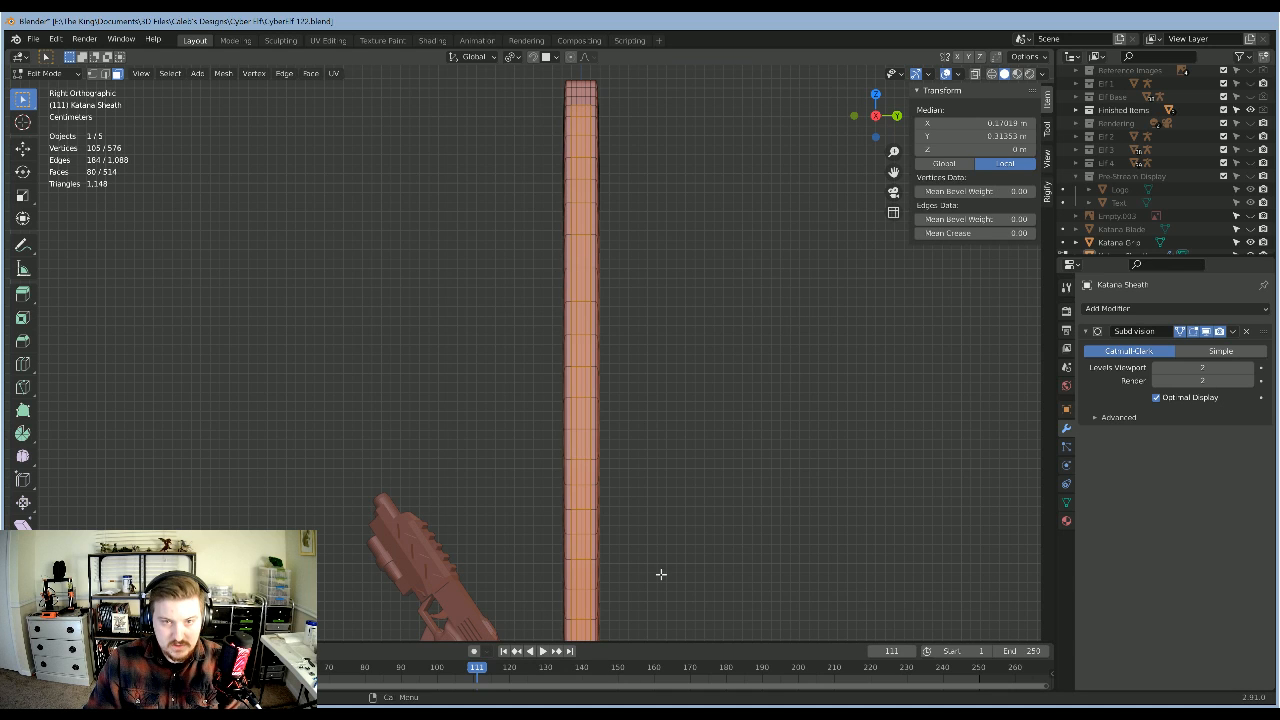
pyautogui.keyDown('shift'); pyautogui.moveTo(607, 630); pyautogui.dragTo(614, 360, button='middle'); pyautogui.keyUp('shift')
pyautogui.scroll(2, 617, 340)
pyautogui.press('b')
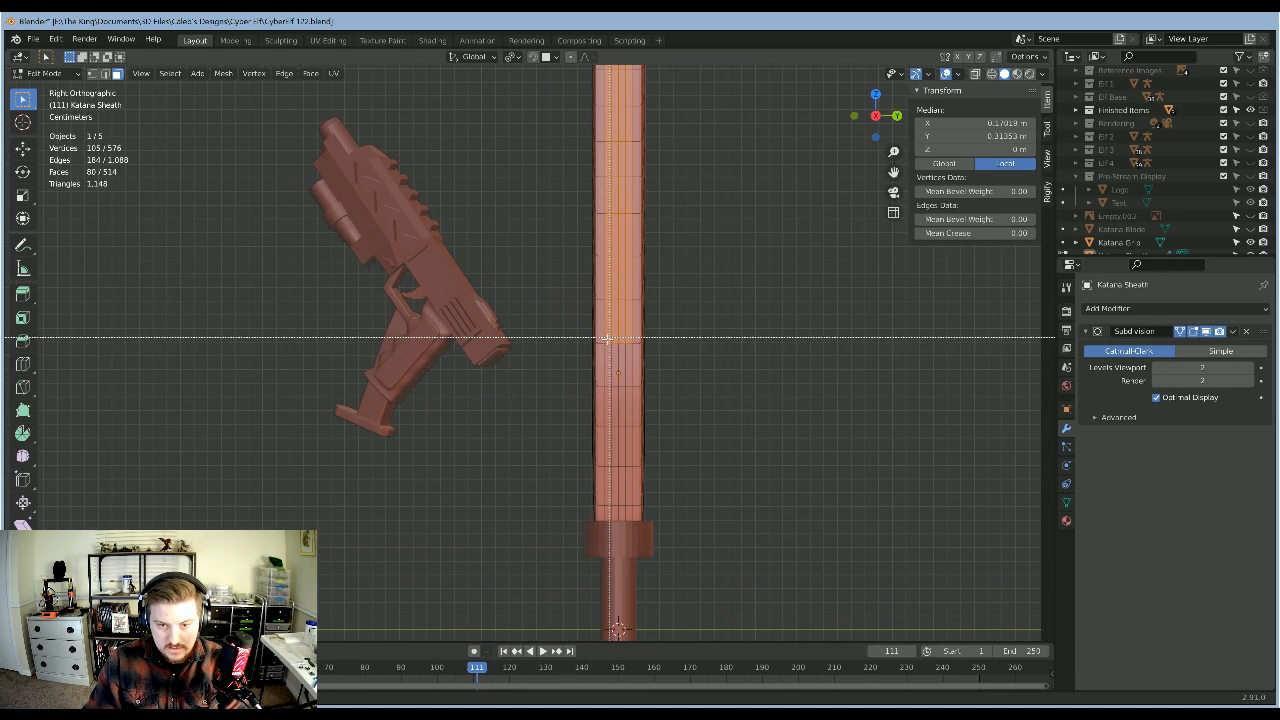
pyautogui.moveTo(606, 340); pyautogui.dragTo(631, 443)
# Step: Extrude the selected strip slightly outward twice in succession to form a raised ridge along the sheath's edge
pyautogui.moveTo(678, 461); pyautogui.dragTo(730, 360, button='middle')
pyautogui.press('e')
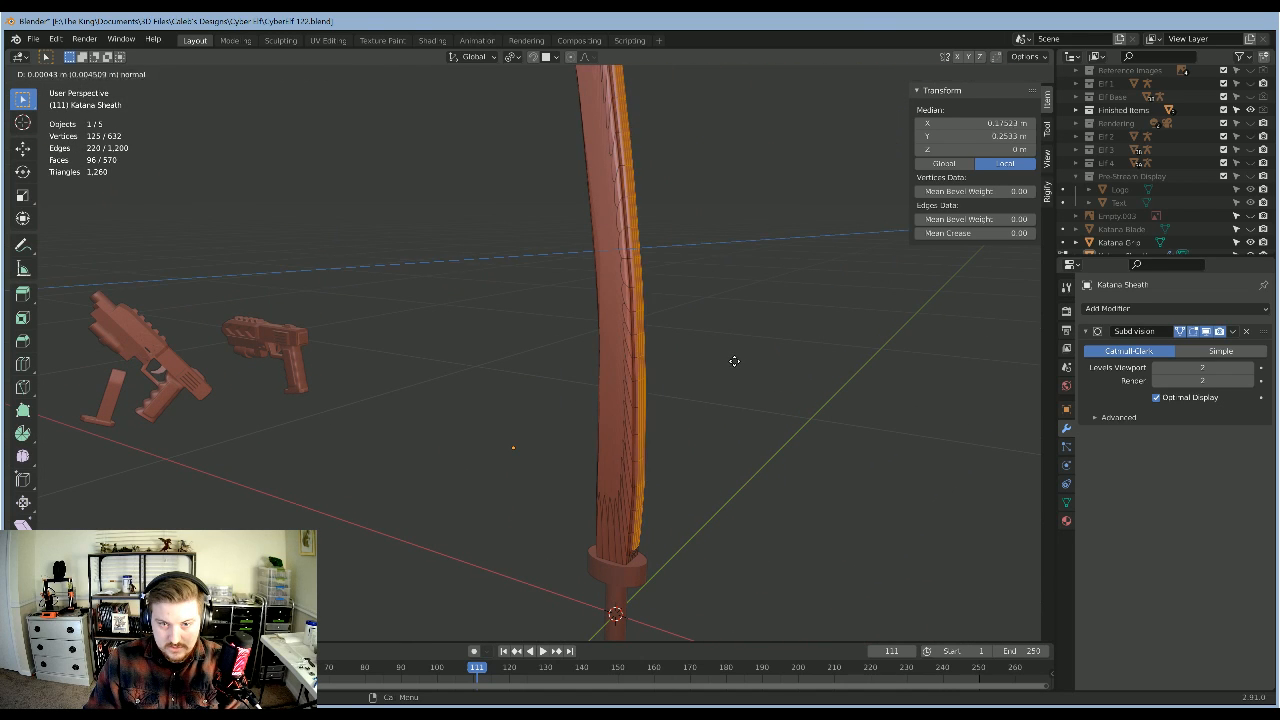
pyautogui.click(734, 362)
pyautogui.press('e')
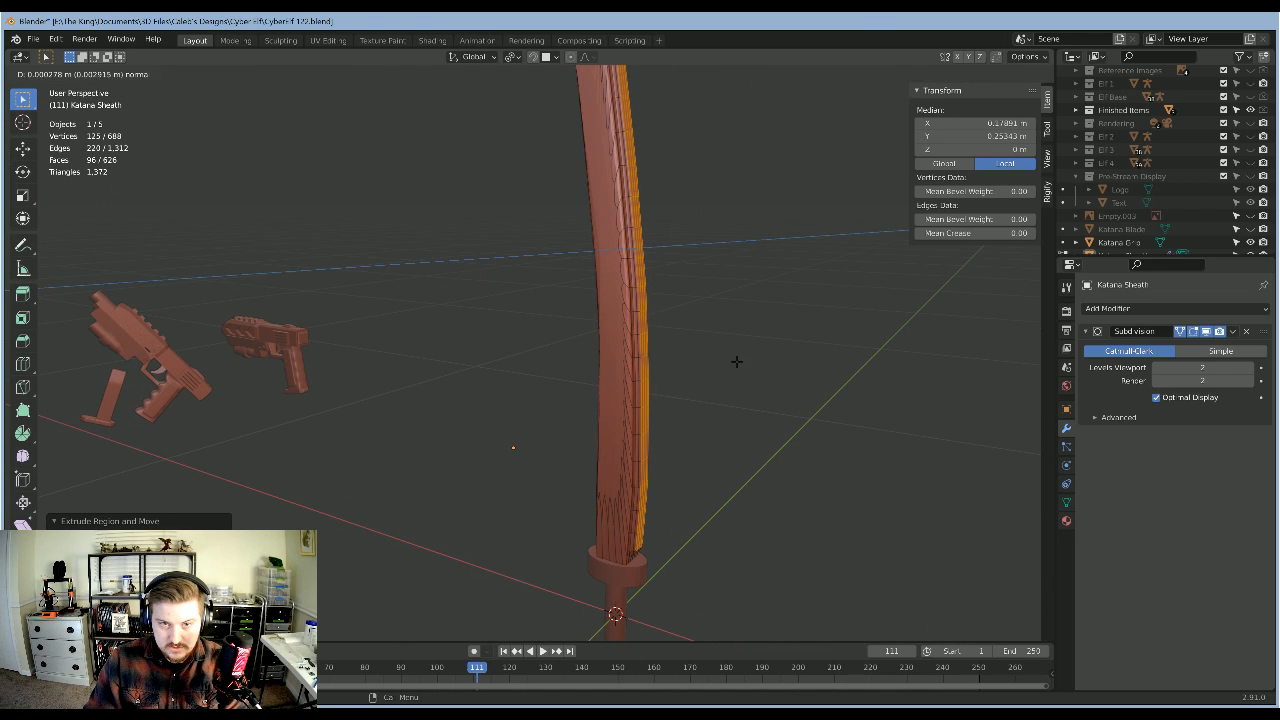
pyautogui.press('s')
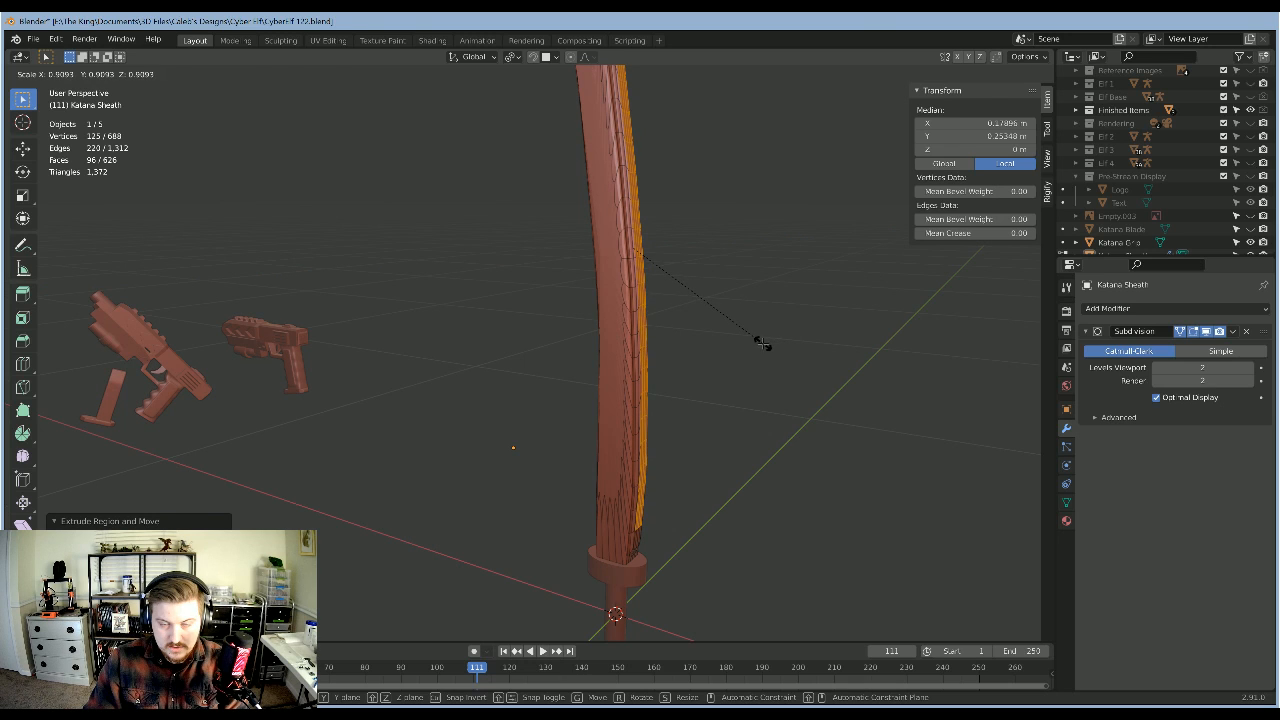
pyautogui.hotkey('shift', 'z')
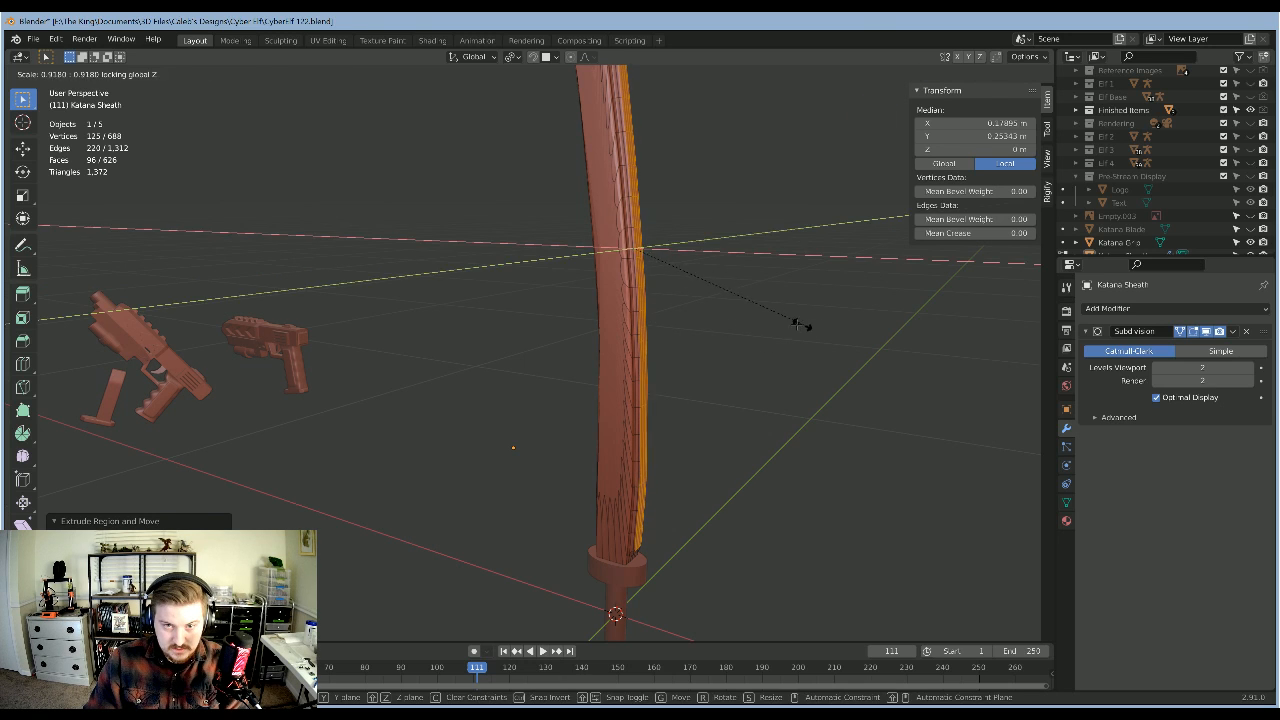
pyautogui.rightClick(826, 327)
# Step: Scale the outermost faces of the ridge narrower along the global Y axis and leave mesh editing
pyautogui.moveTo(778, 343); pyautogui.dragTo(753, 350, button='middle')
pyautogui.press('s')
pyautogui.press('y')
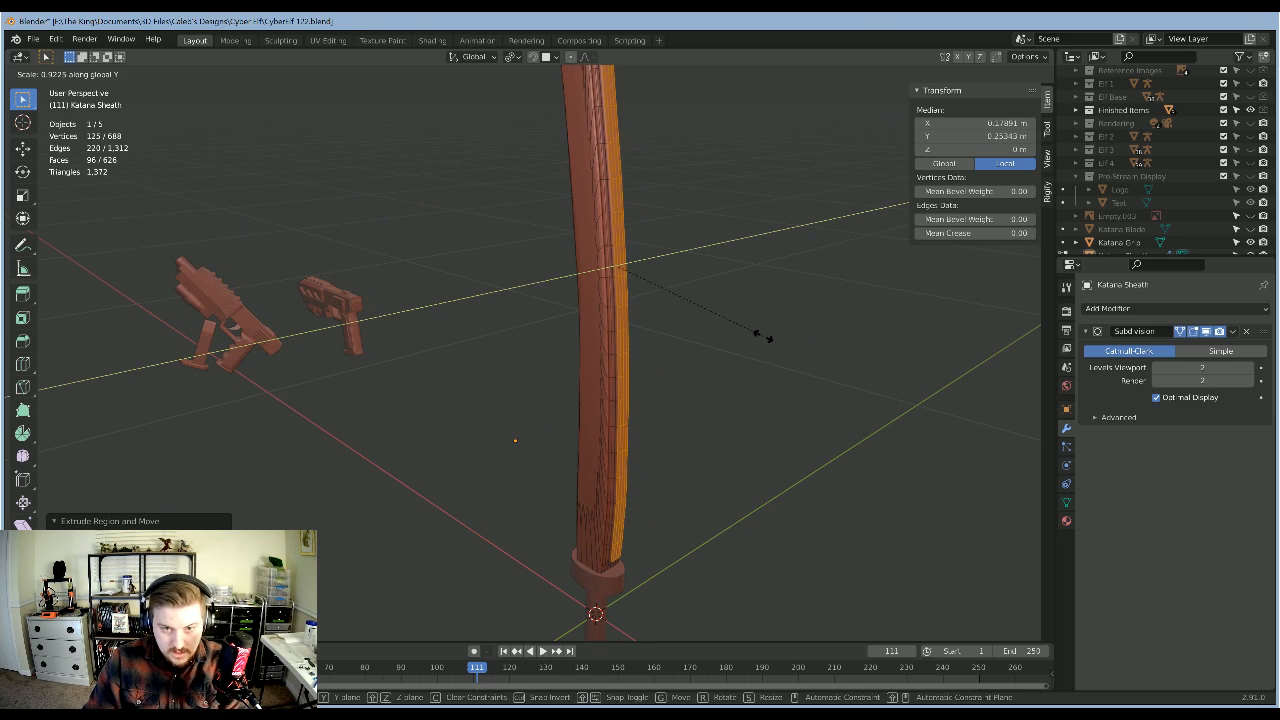
pyautogui.click(700, 316)
pyautogui.press('Tab')
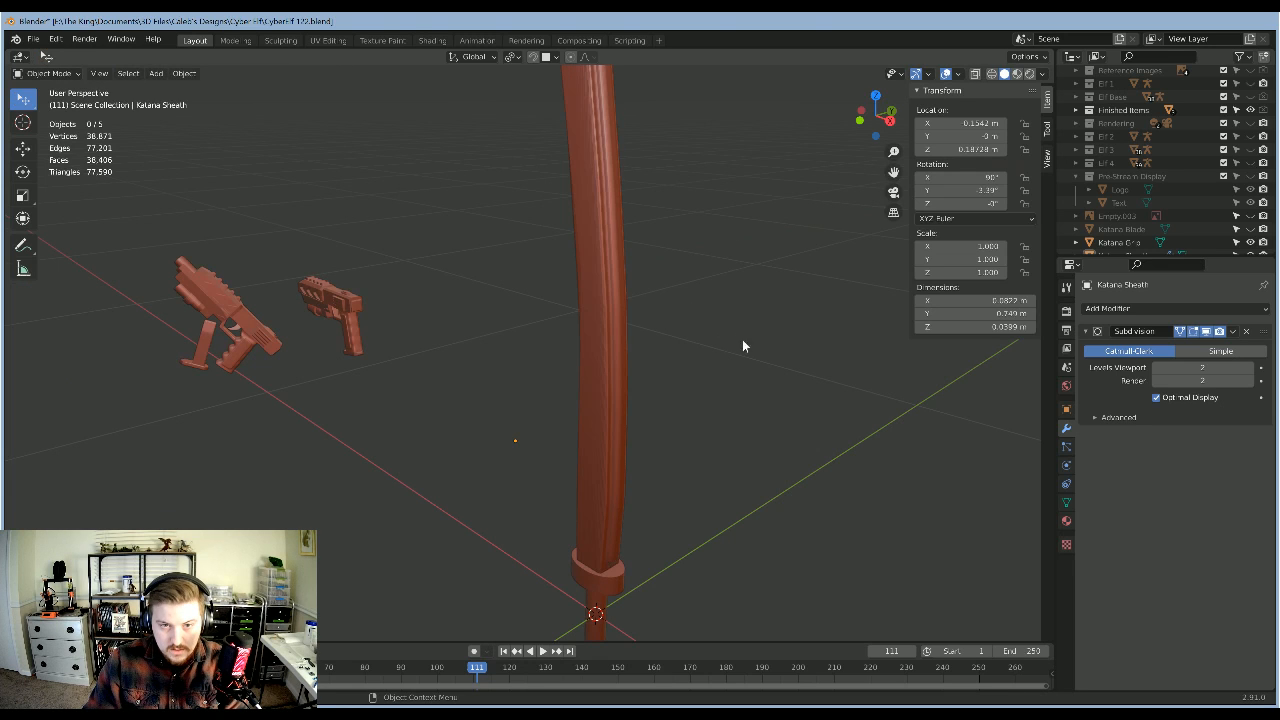
# Step: Inspect the sheath's new ridge, flat sides and opposite edge from several angles, as both smoothed shape and mesh
pyautogui.moveTo(742, 339); pyautogui.dragTo(750, 302, button='middle')
pyautogui.press('Tab')
pyautogui.scroll(4, 573, 329)
pyautogui.click(562, 301)
pyautogui.scroll(3, 700, 337)
pyautogui.scroll(-4, 688, 344)
pyautogui.scroll(2, 762, 342)
pyautogui.press('Tab')
pyautogui.click(567, 358)
pyautogui.press('Tab')
pyautogui.moveTo(550, 235); pyautogui.dragTo(661, 378, button='middle')
pyautogui.press('Tab')
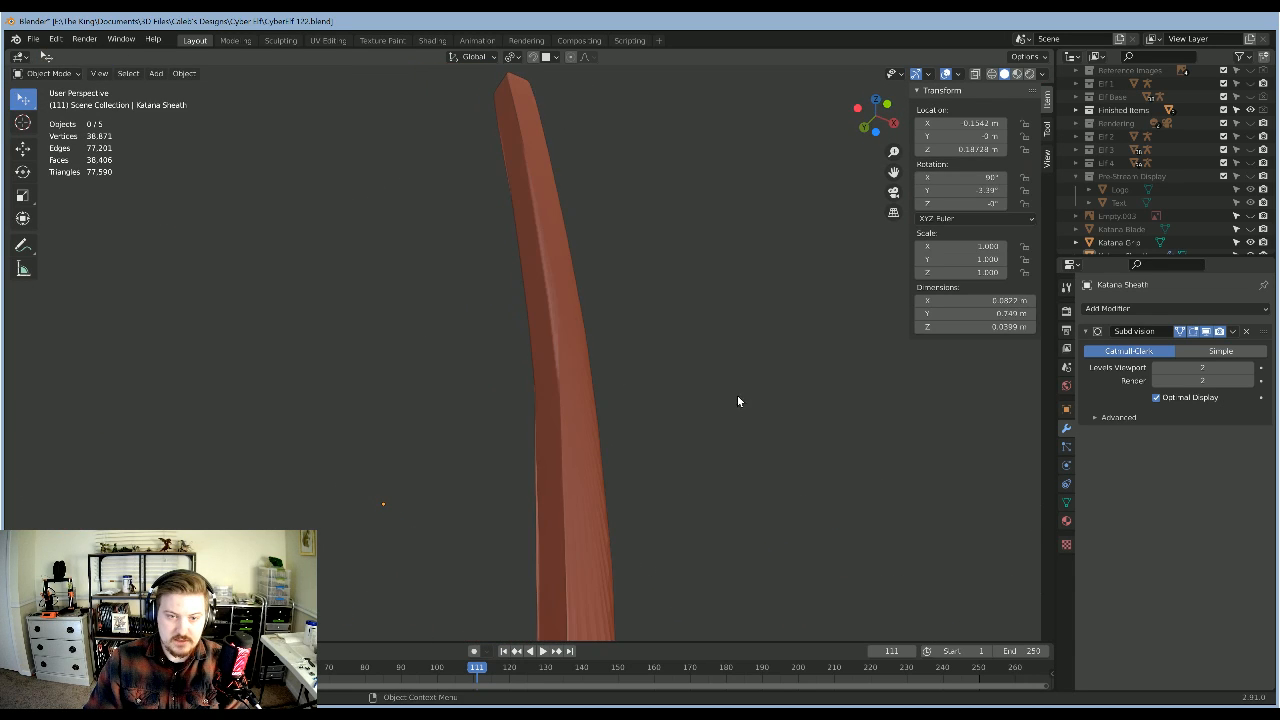
pyautogui.click(772, 446)
pyautogui.moveTo(772, 446); pyautogui.dragTo(711, 449, button='middle')
pyautogui.scroll(-5, 670, 462)
pyautogui.scroll(6, 553, 458)
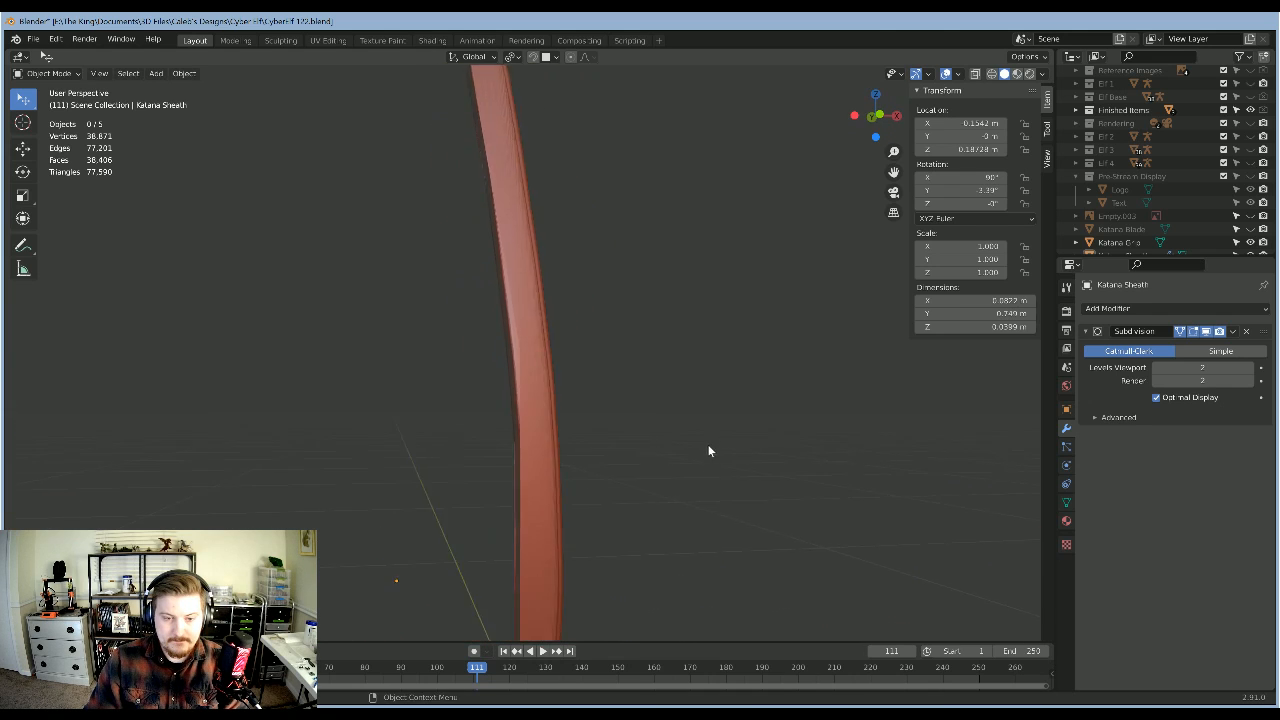
pyautogui.scroll(-4, 700, 425)
pyautogui.scroll(3, 640, 420)
pyautogui.keyDown('shift'); pyautogui.moveTo(608, 500); pyautogui.dragTo(690, 452, button='middle'); pyautogui.keyUp('shift')
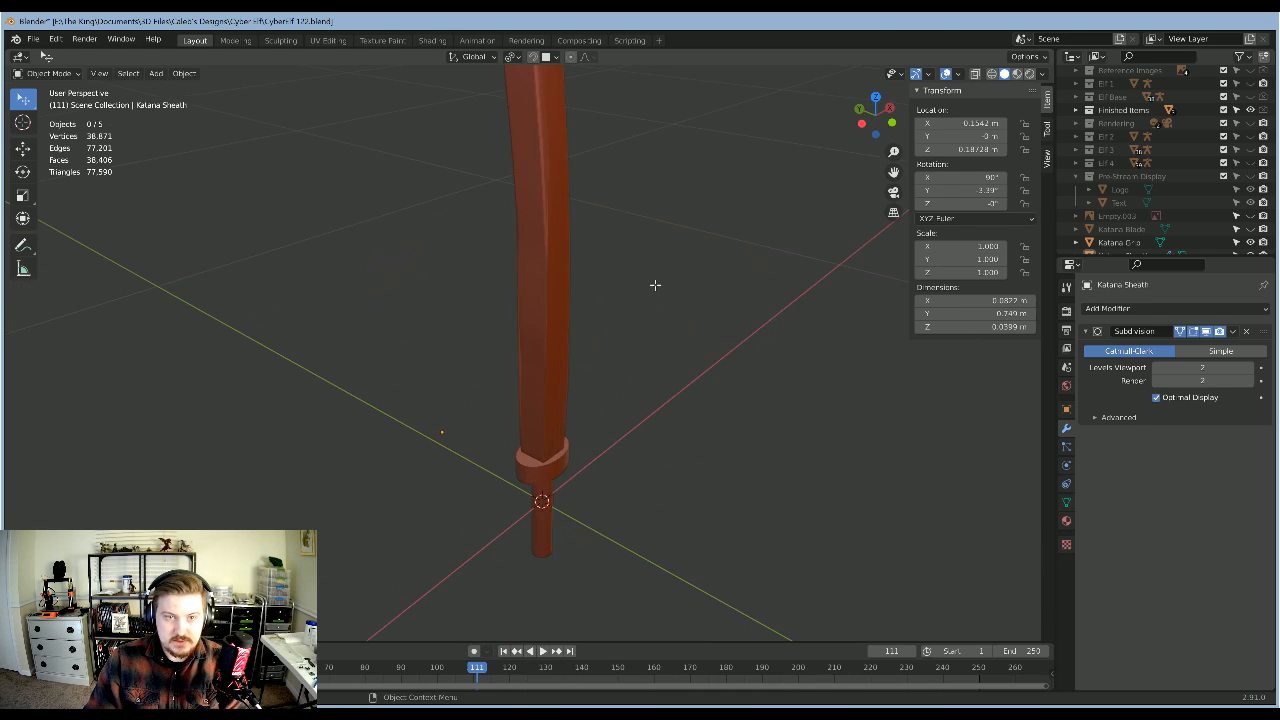
pyautogui.press('Tab')
pyautogui.keyDown('shift'); pyautogui.moveTo(654, 290); pyautogui.dragTo(709, 426, button='middle'); pyautogui.keyUp('shift')
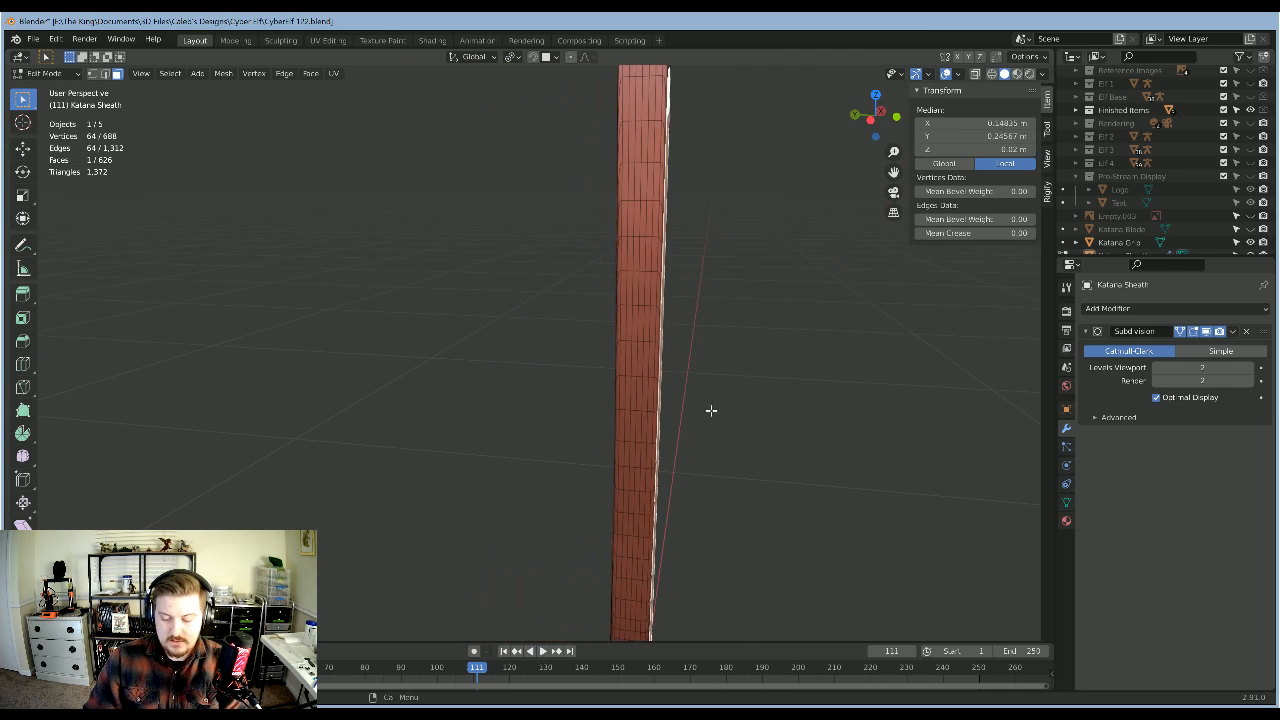
pyautogui.press('ctrl+KP_3')
pyautogui.moveTo(680, 370); pyautogui.dragTo(676, 421, button='middle')
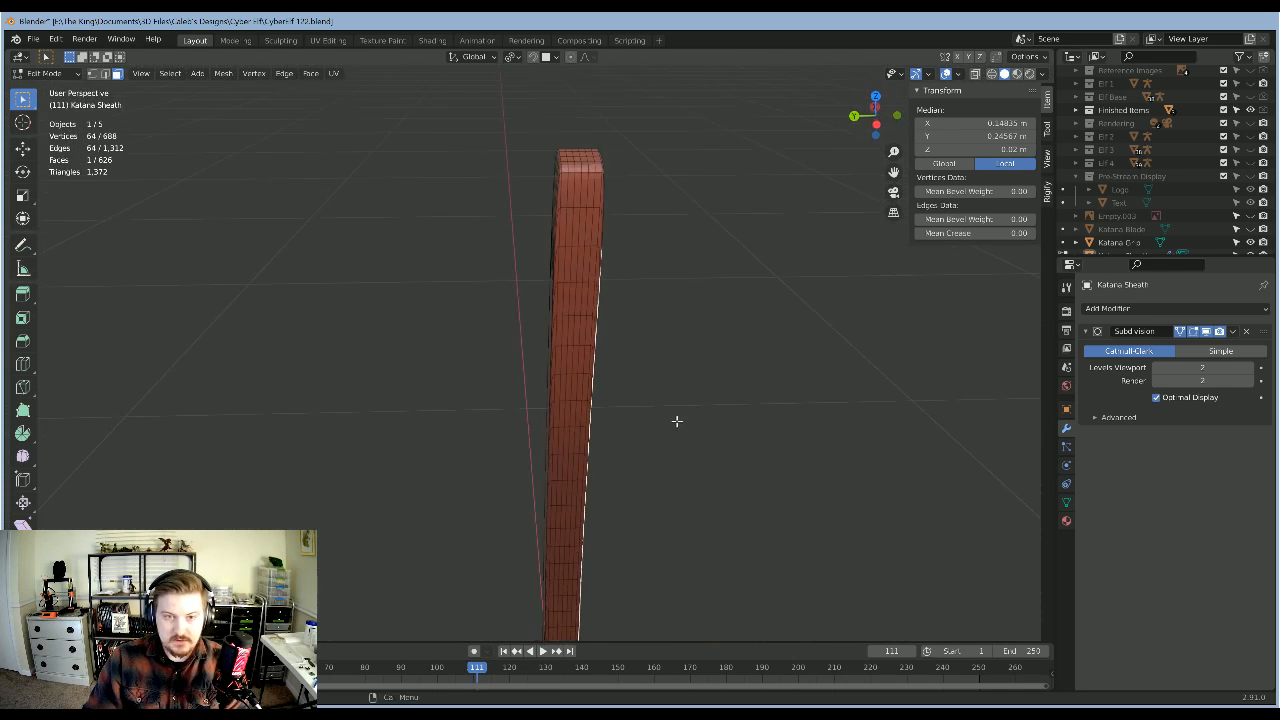
pyautogui.press('KP_3')
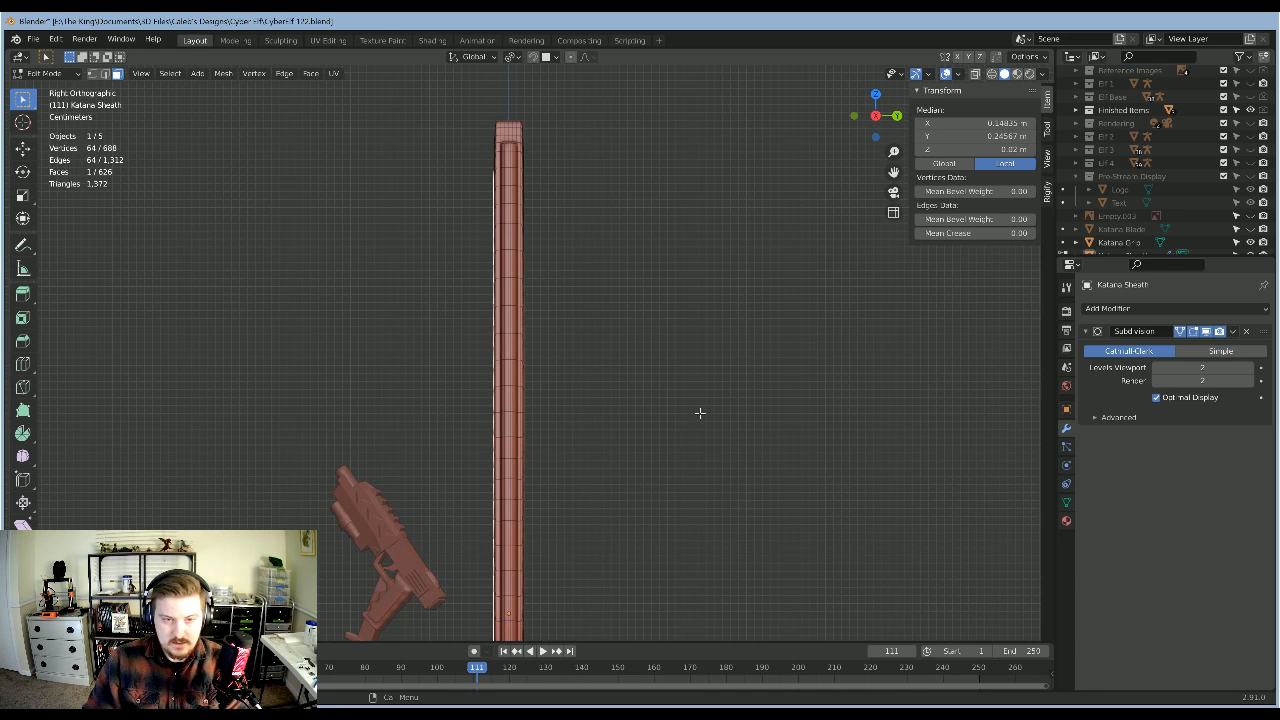
pyautogui.press('Tab')
pyautogui.moveTo(626, 334); pyautogui.dragTo(380, 421, button='middle')
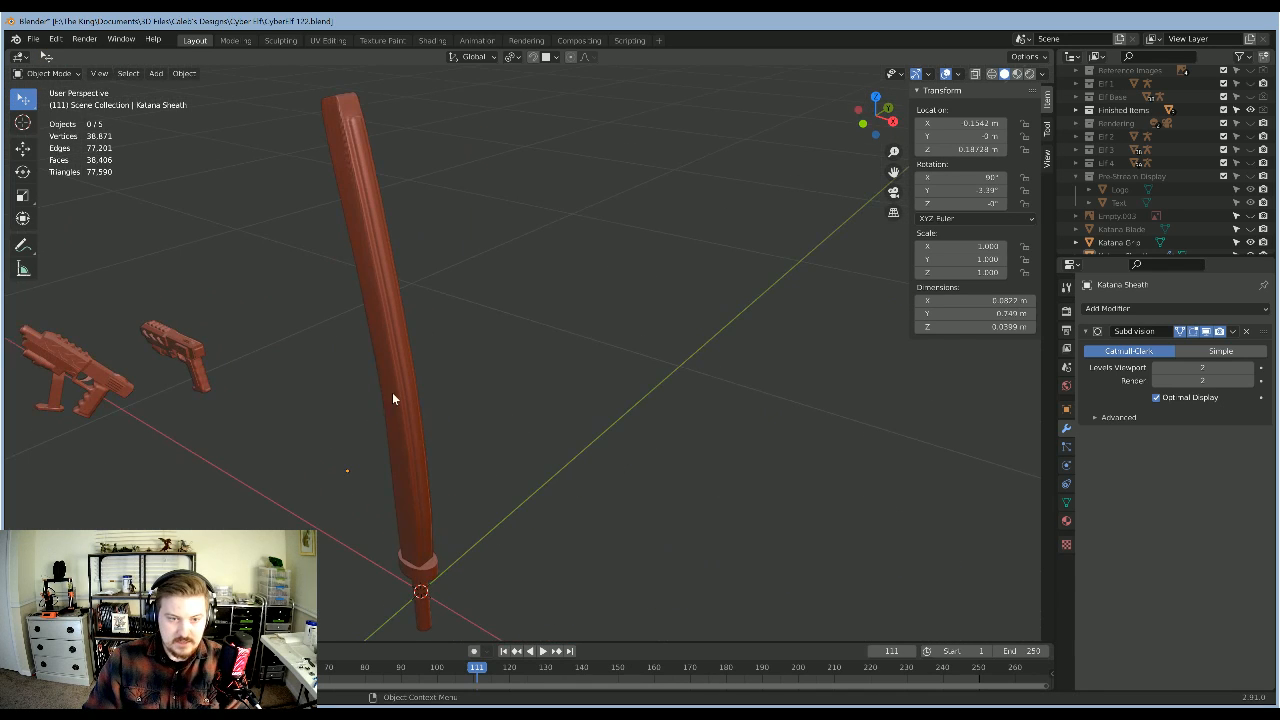
# Step: Isolate the katana sheath in local view and open its mesh for editing in left view, close to its far end
pyautogui.click(392, 398)
pyautogui.press('KP_Decimal')
pyautogui.press('KP_Divide')
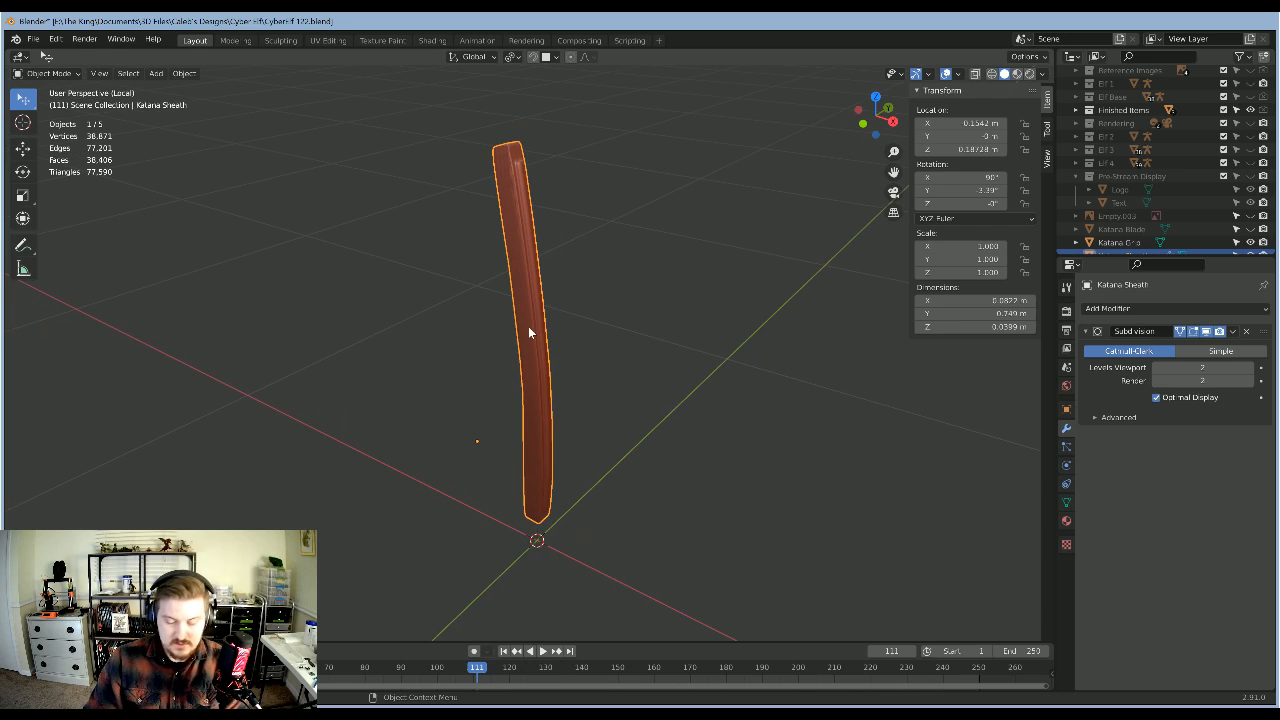
pyautogui.press('ctrl+KP_3')
pyautogui.press('Tab')
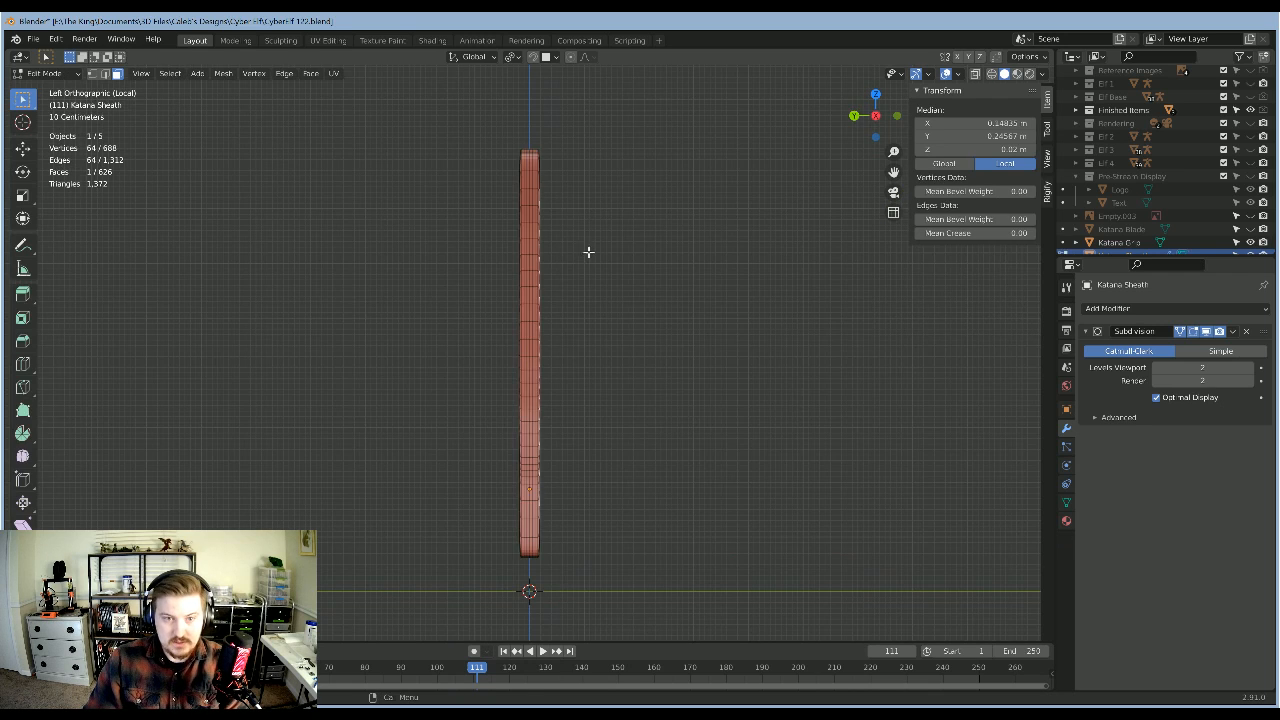
pyautogui.scroll(5, 607, 177)
pyautogui.keyDown('shift'); pyautogui.moveTo(607, 177); pyautogui.dragTo(666, 475, button='middle'); pyautogui.keyUp('shift')
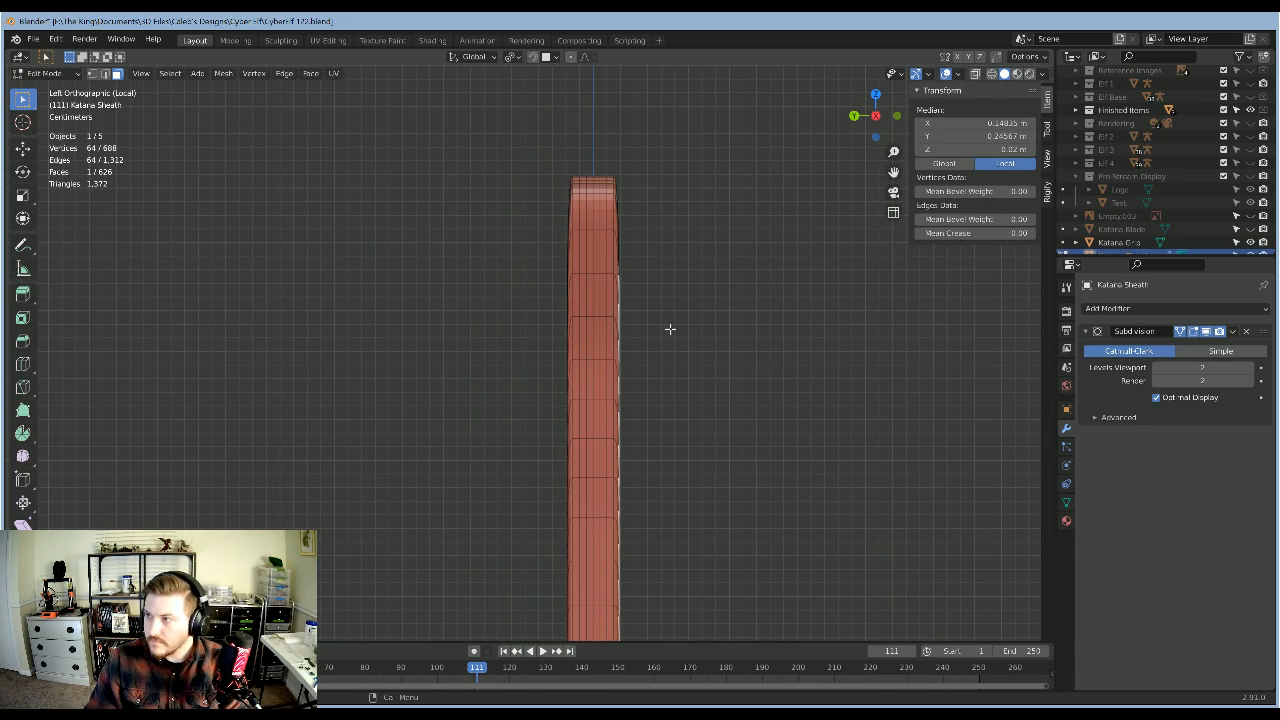
pyautogui.press('b')
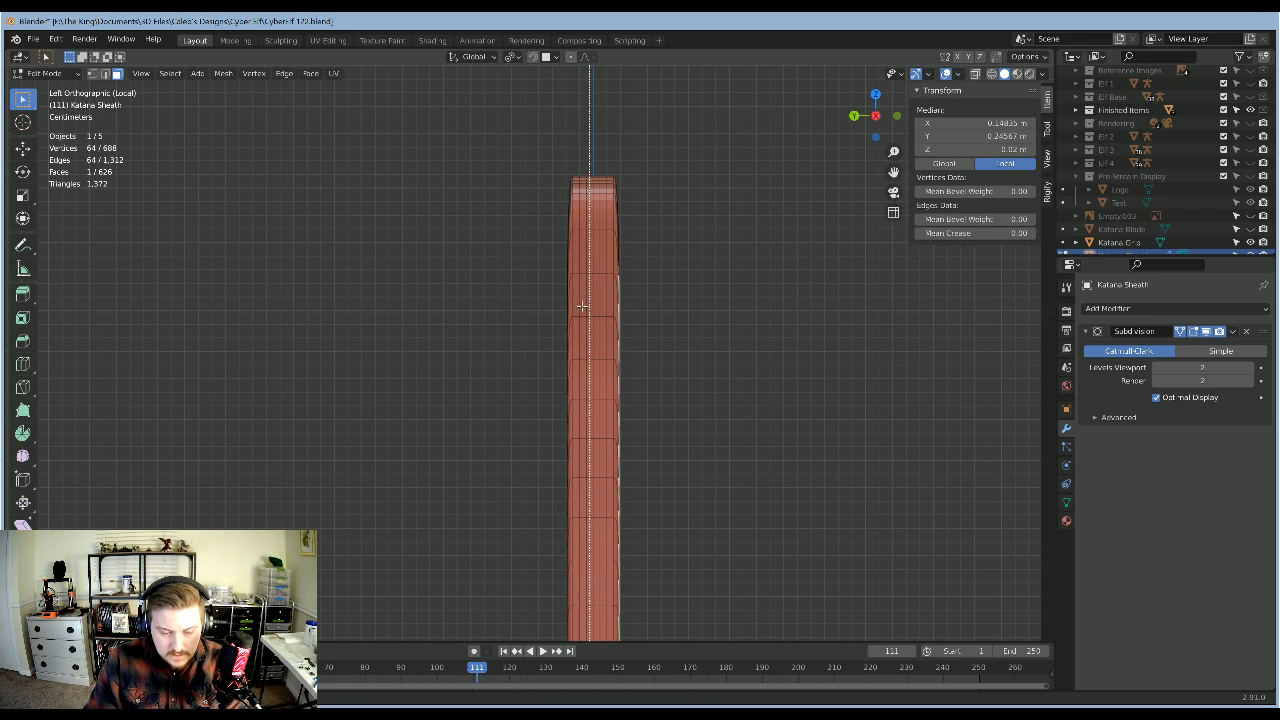
pyautogui.rightClick(592, 306)
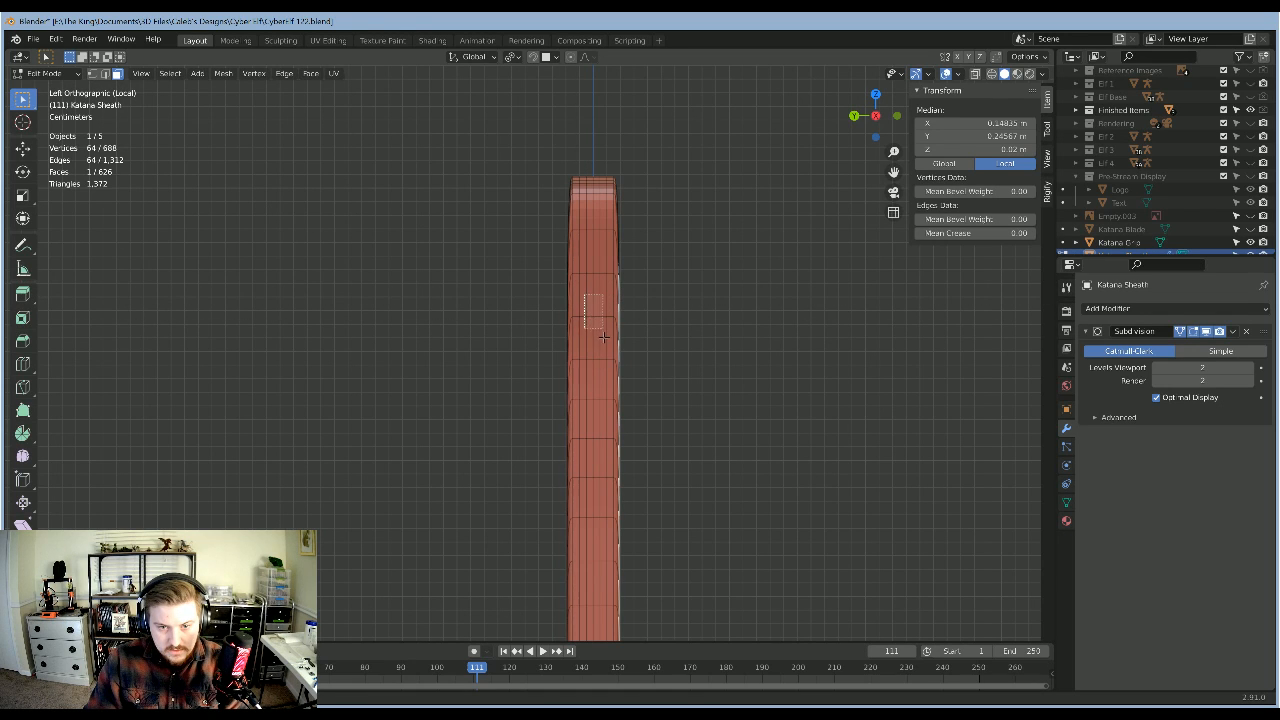
pyautogui.moveTo(602, 345); pyautogui.dragTo(631, 361)
pyautogui.keyDown('shift'); pyautogui.moveTo(691, 477); pyautogui.dragTo(700, 209, button='middle'); pyautogui.keyUp('shift')
pyautogui.scroll(-5, 650, 290)
pyautogui.keyDown('shift'); pyautogui.moveTo(607, 347); pyautogui.dragTo(609, 321, button='middle'); pyautogui.keyUp('shift')
pyautogui.scroll(2, 609, 321)
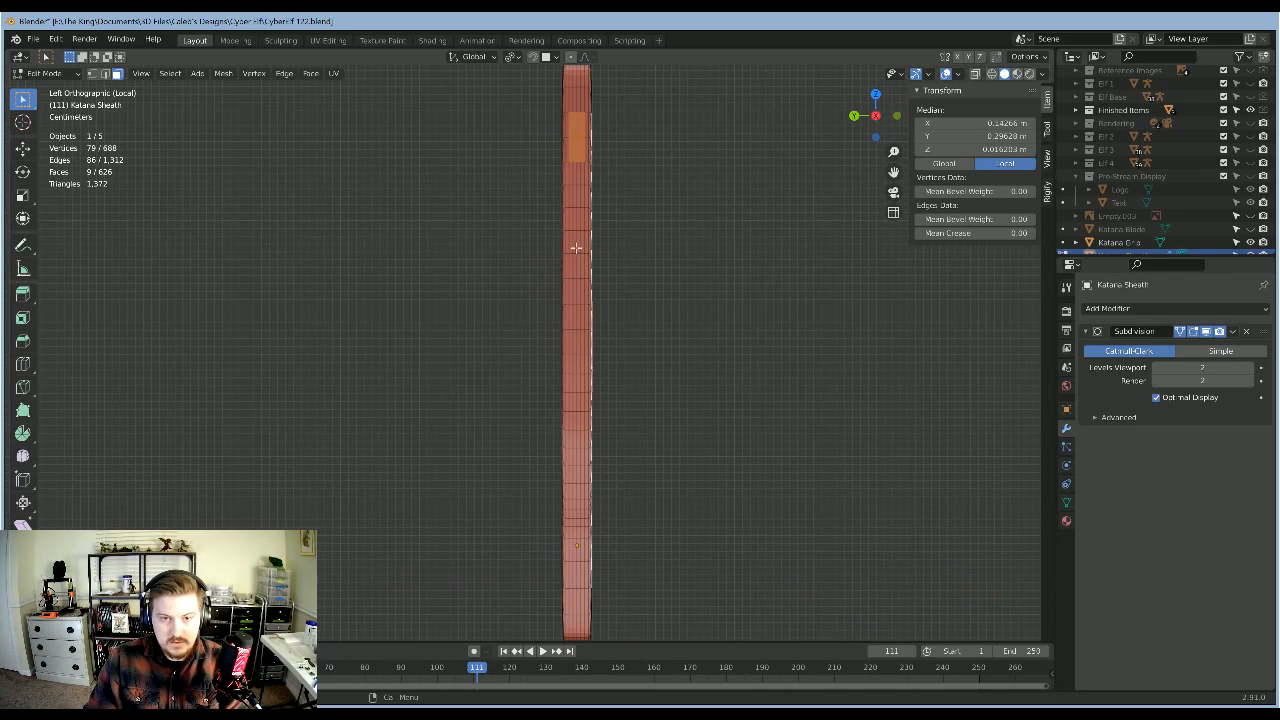
pyautogui.press('b')
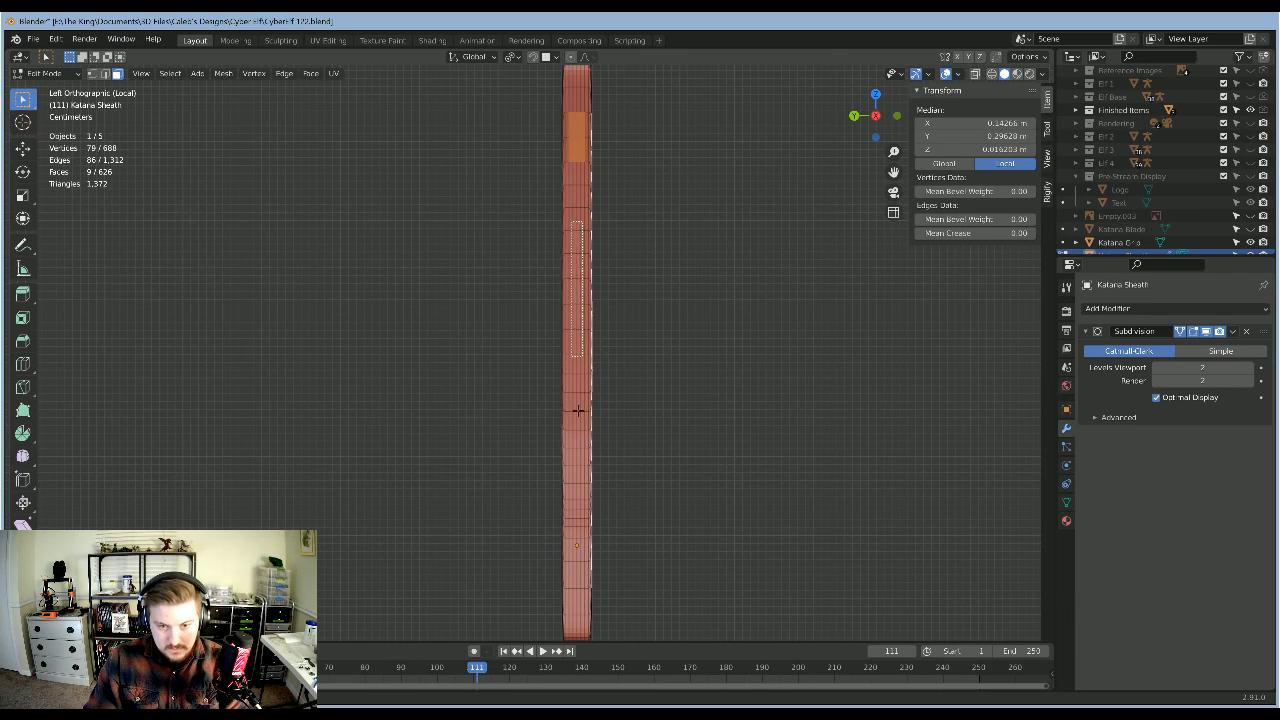
pyautogui.moveTo(586, 443); pyautogui.dragTo(587, 447)
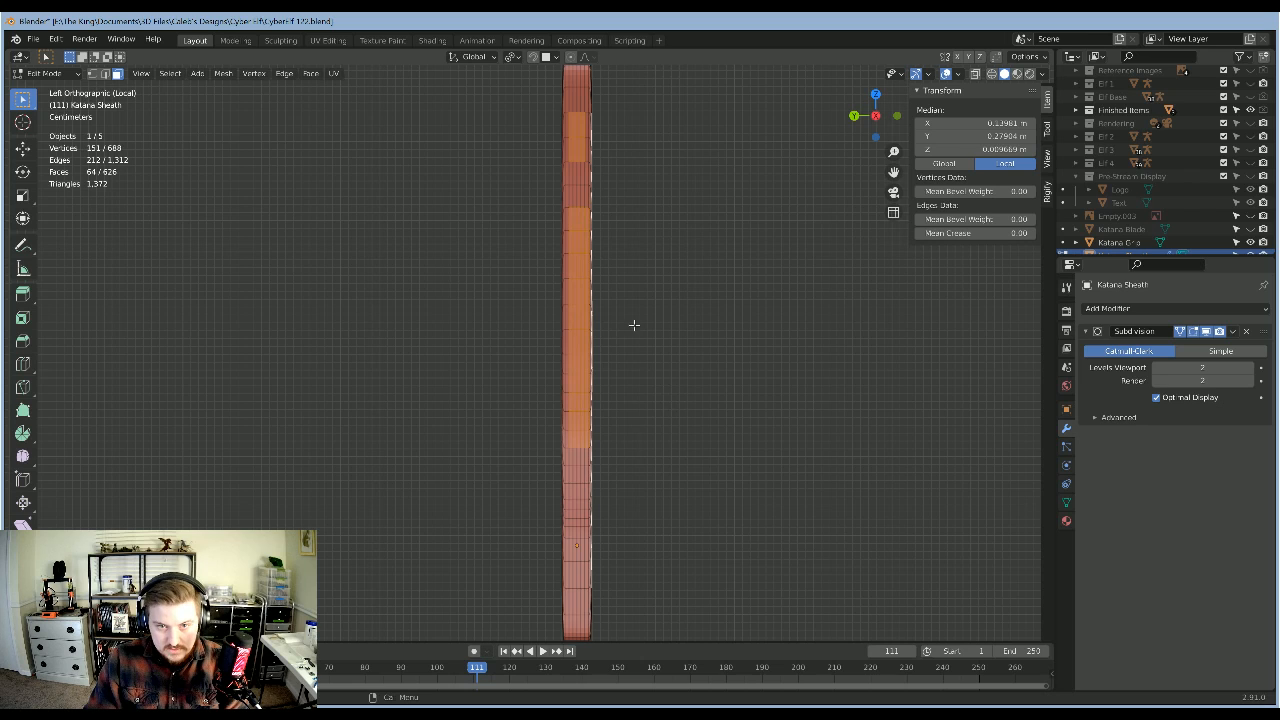
pyautogui.scroll(2, 633, 310)
pyautogui.scroll(-2, 631, 275)
pyautogui.press('a')
pyautogui.press('a')
# Step: Box-select three separate face areas along the sheath's narrow edge: one near the tip, a long middle stretch and one near the mouth
pyautogui.press('b')
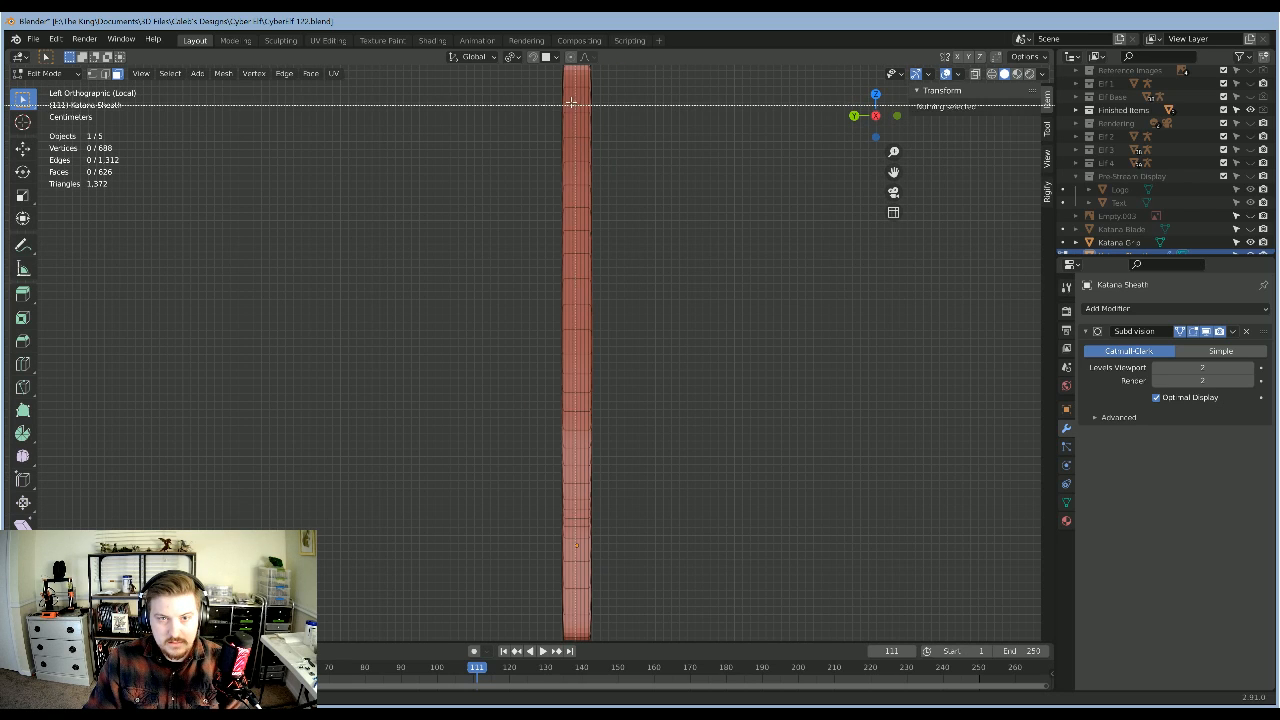
pyautogui.moveTo(572, 100); pyautogui.dragTo(584, 134)
pyautogui.scroll(1, 650, 255)
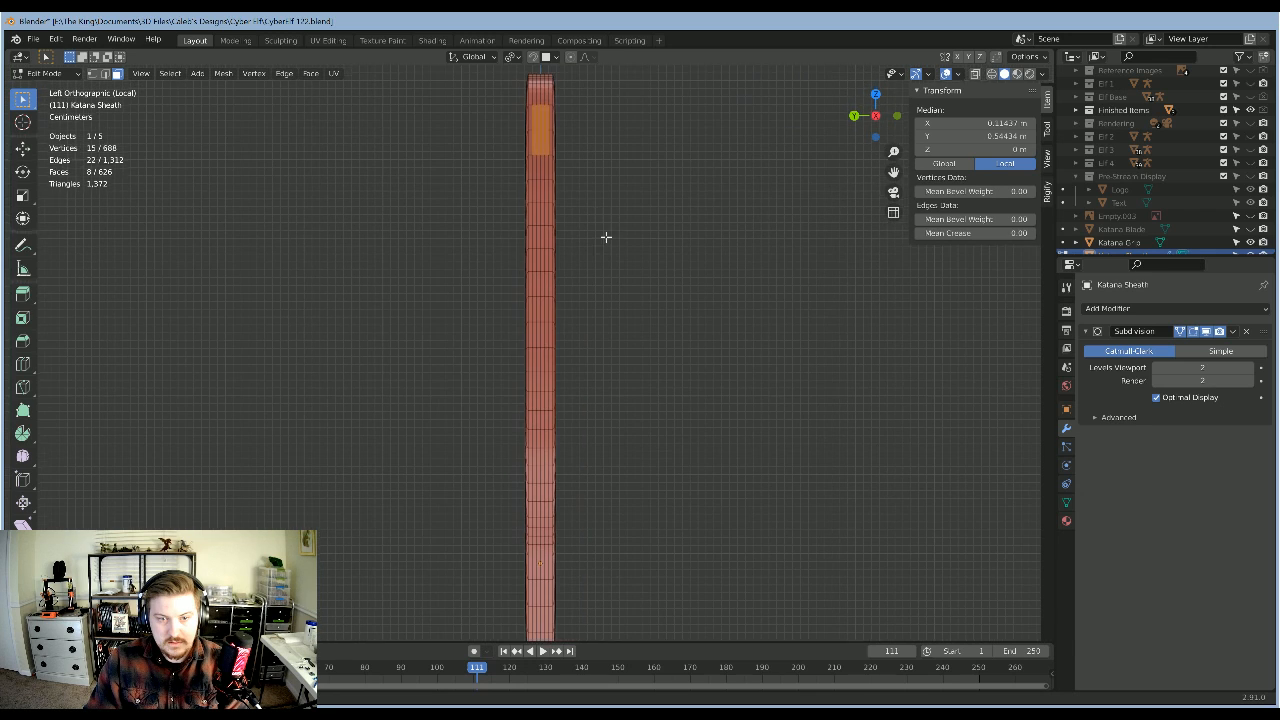
pyautogui.press('b')
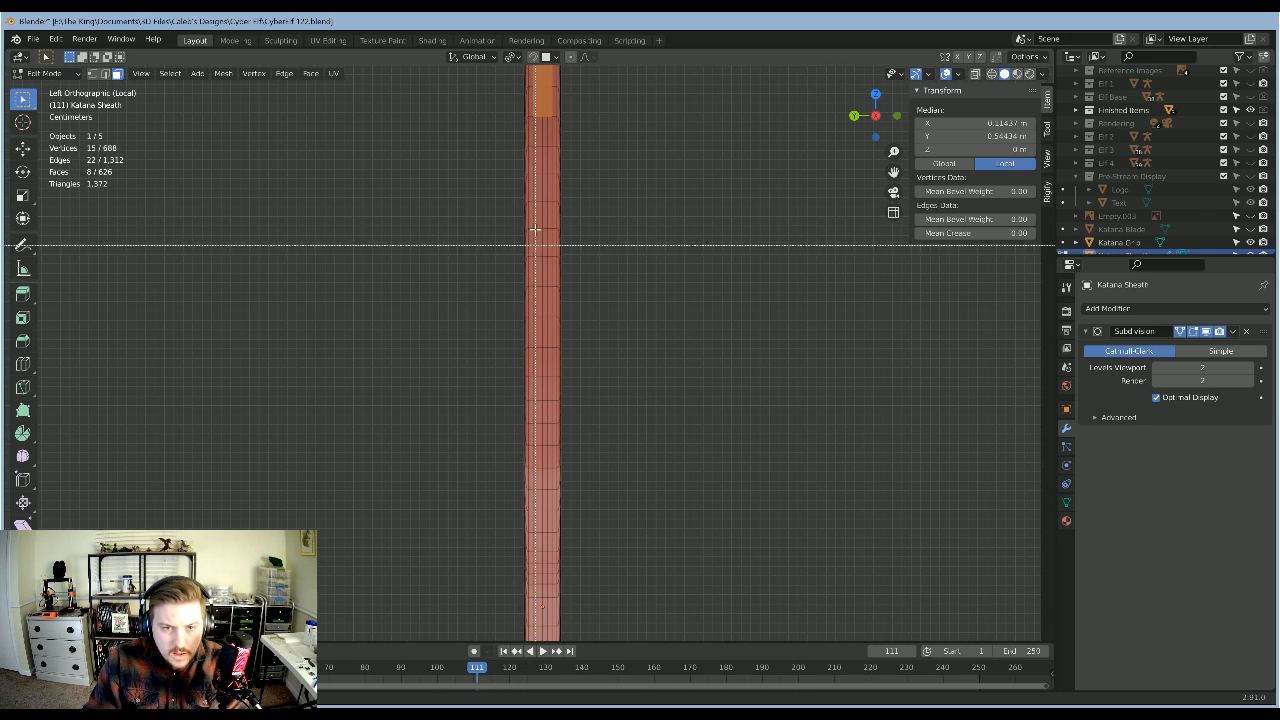
pyautogui.moveTo(535, 220); pyautogui.dragTo(547, 260)
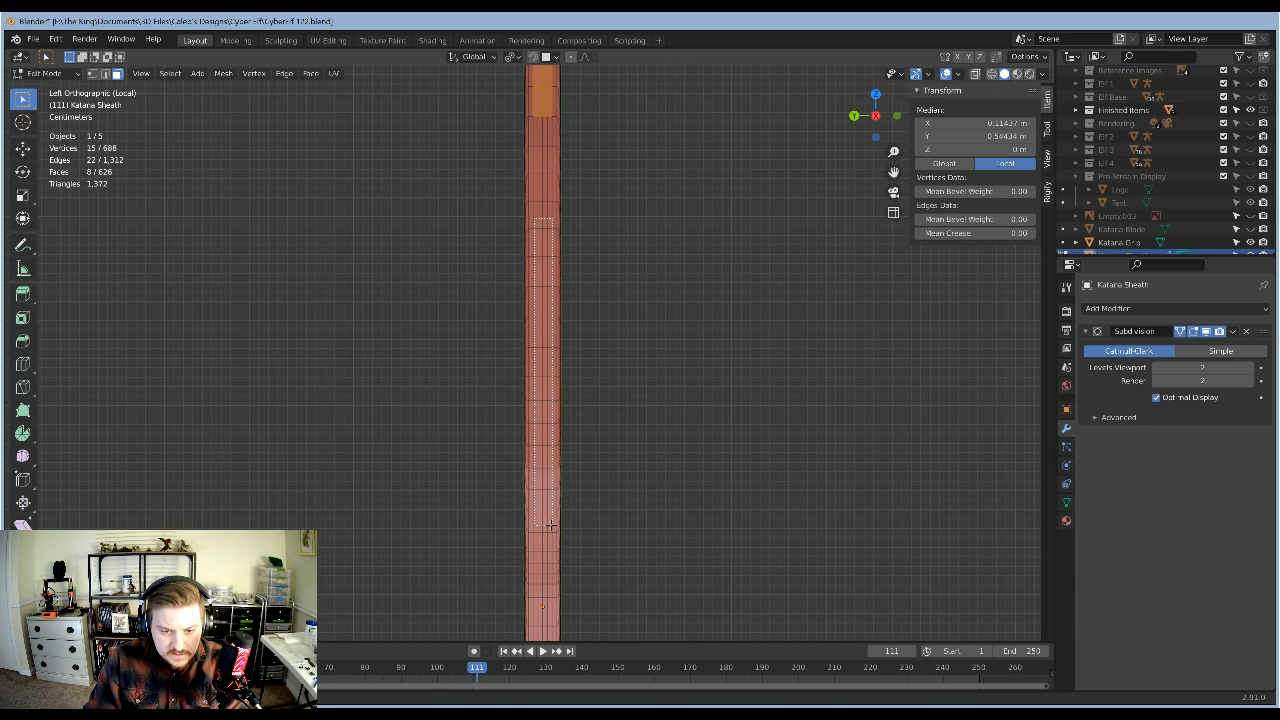
pyautogui.moveTo(549, 524); pyautogui.dragTo(550, 527)
pyautogui.scroll(-4, 590, 352)
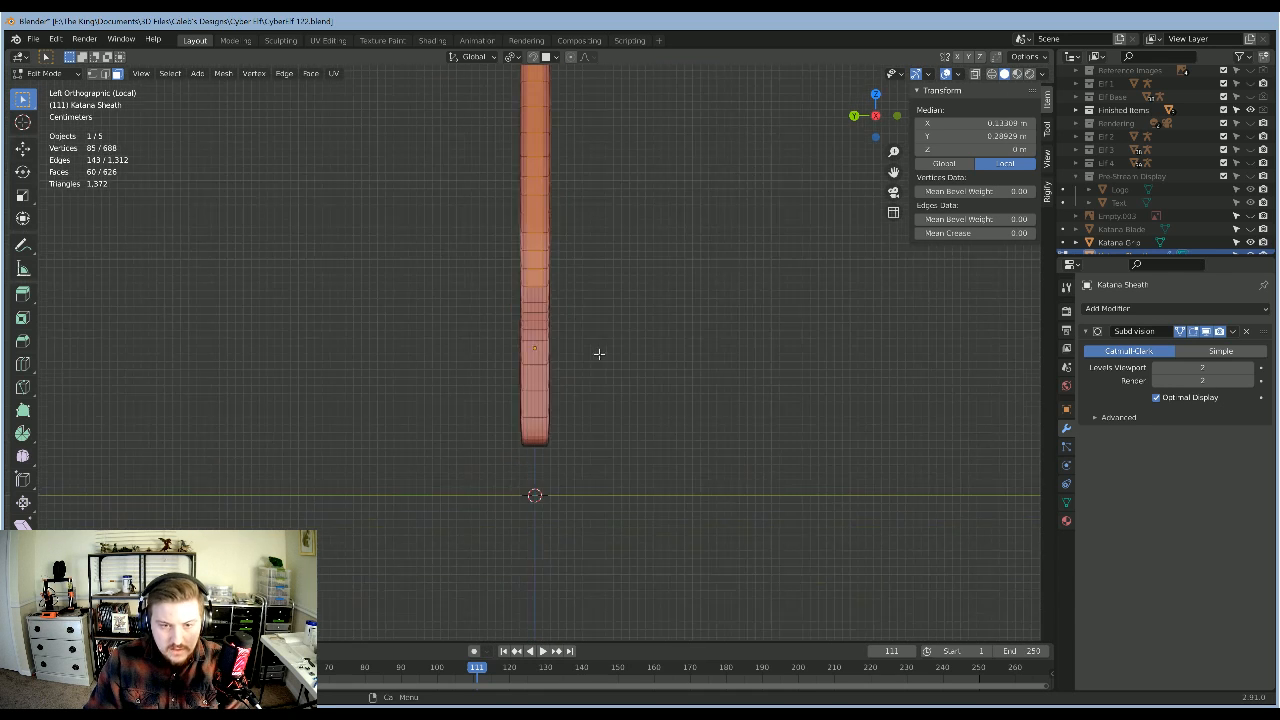
pyautogui.scroll(6, 586, 353)
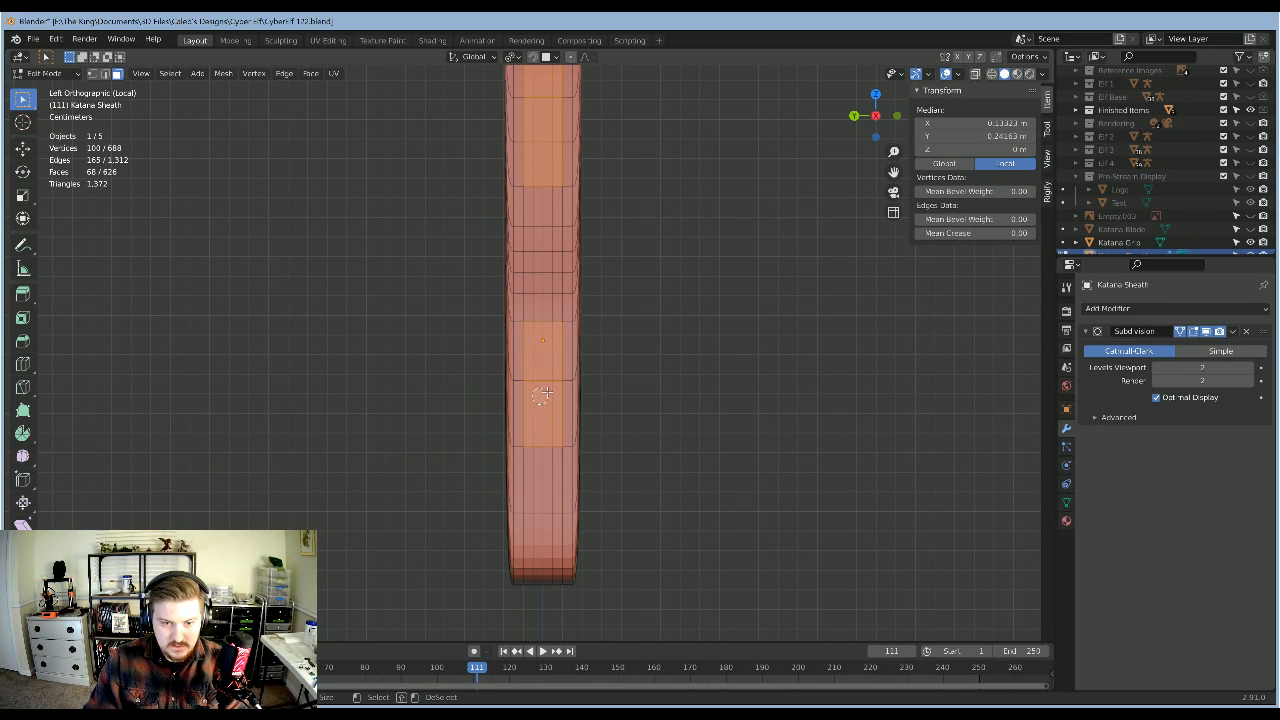
pyautogui.scroll(-4, 583, 345)
pyautogui.scroll(6, 583, 345)
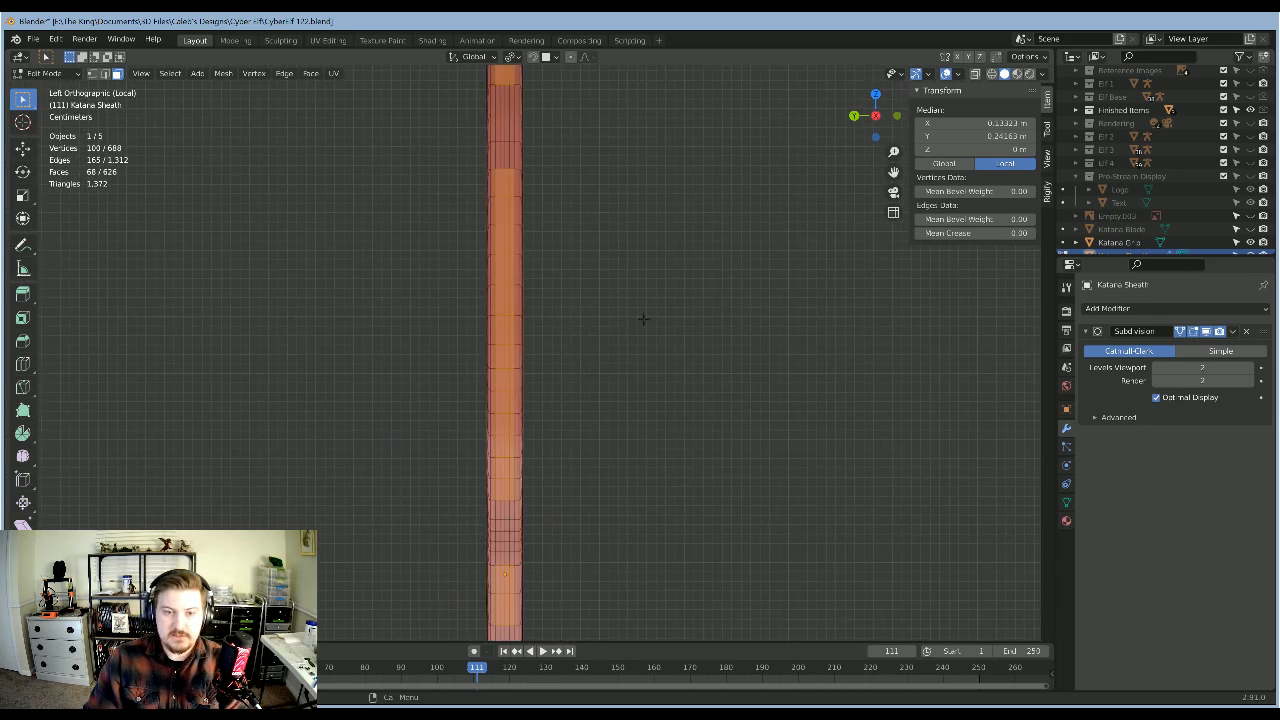
# Step: Extrude the selected edge areas about 0.0056 m inward as recesses, clear the selection and leave mesh editing
pyautogui.moveTo(583, 345); pyautogui.dragTo(663, 317, button='middle')
pyautogui.scroll(2, 665, 318)
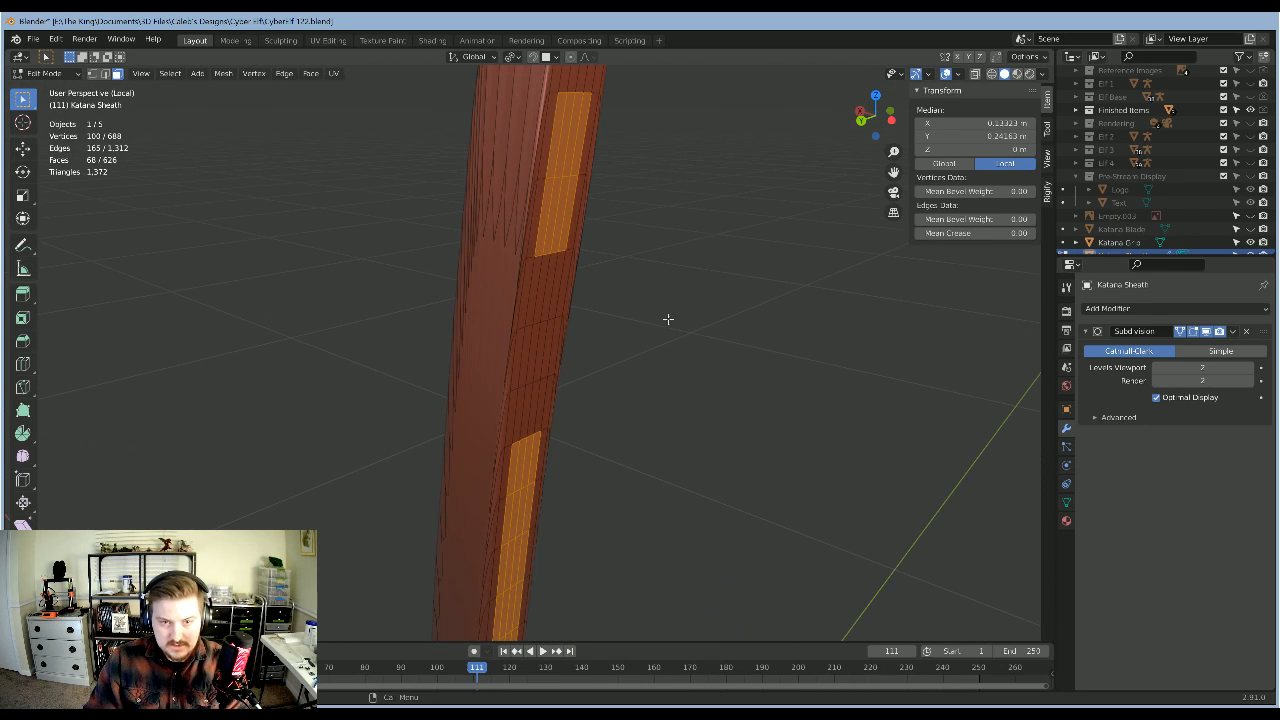
pyautogui.press('e')
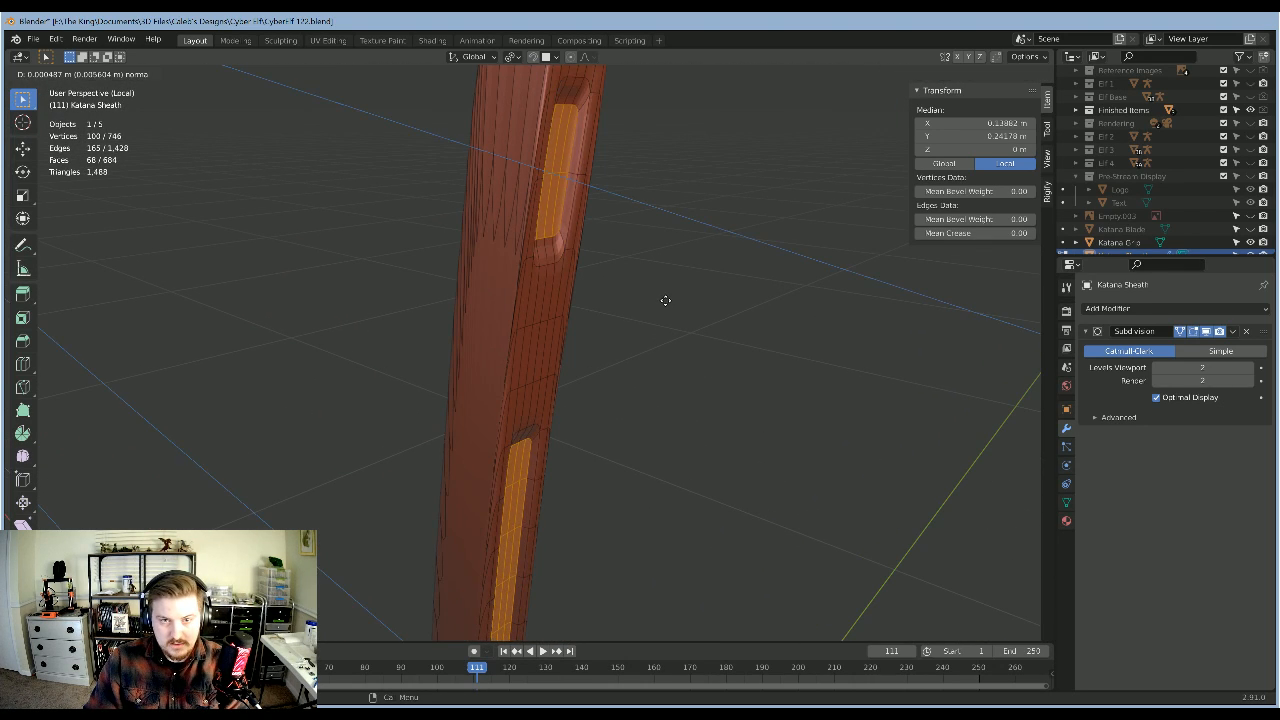
pyautogui.click(663, 300)
pyautogui.moveTo(663, 300); pyautogui.dragTo(695, 309, button='middle')
pyautogui.hotkey('alt', 'a')
pyautogui.scroll(-4, 680, 340)
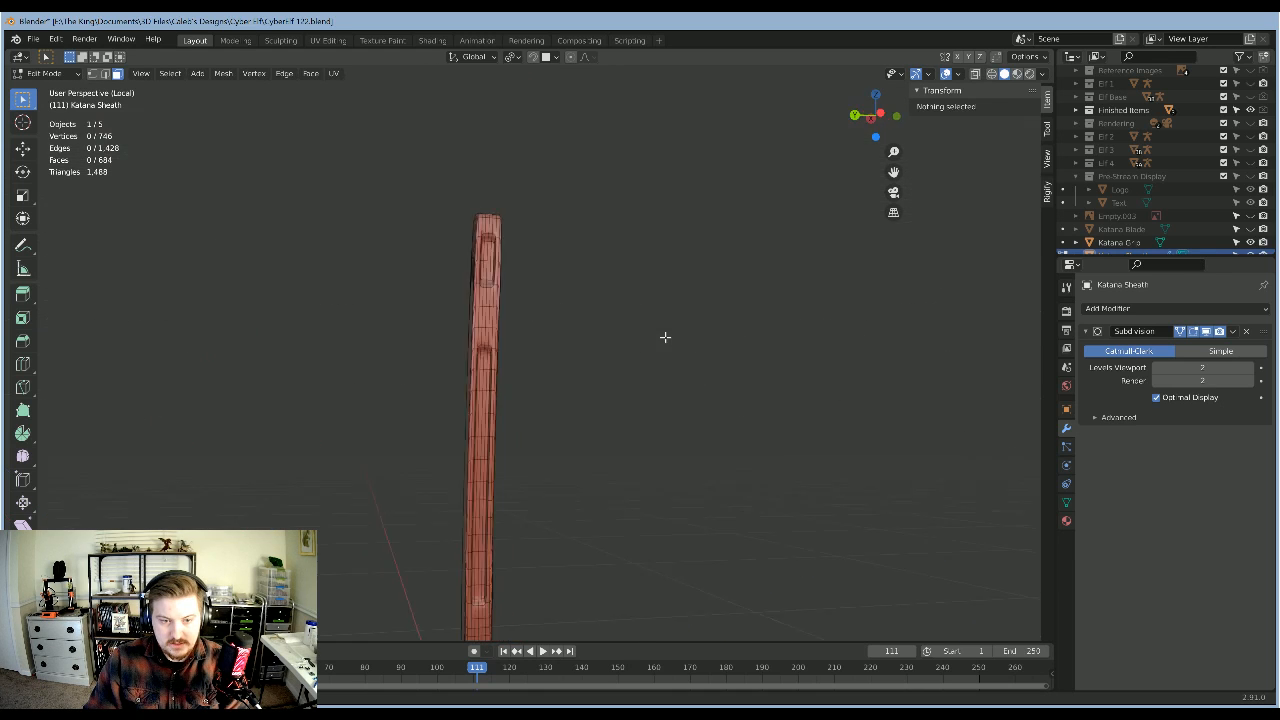
pyautogui.press('Tab')
pyautogui.scroll(-7, 684, 412)
pyautogui.scroll(6, 631, 457)
pyautogui.moveTo(657, 416); pyautogui.dragTo(591, 360, button='middle')
# Step: Try to extrude the sheath's broad flat side about 0.006 m outward and scale that face down to about 0.75
pyautogui.press('Tab')
pyautogui.click(548, 403)
pyautogui.scroll(2, 600, 356)
pyautogui.scroll(-2, 640, 366)
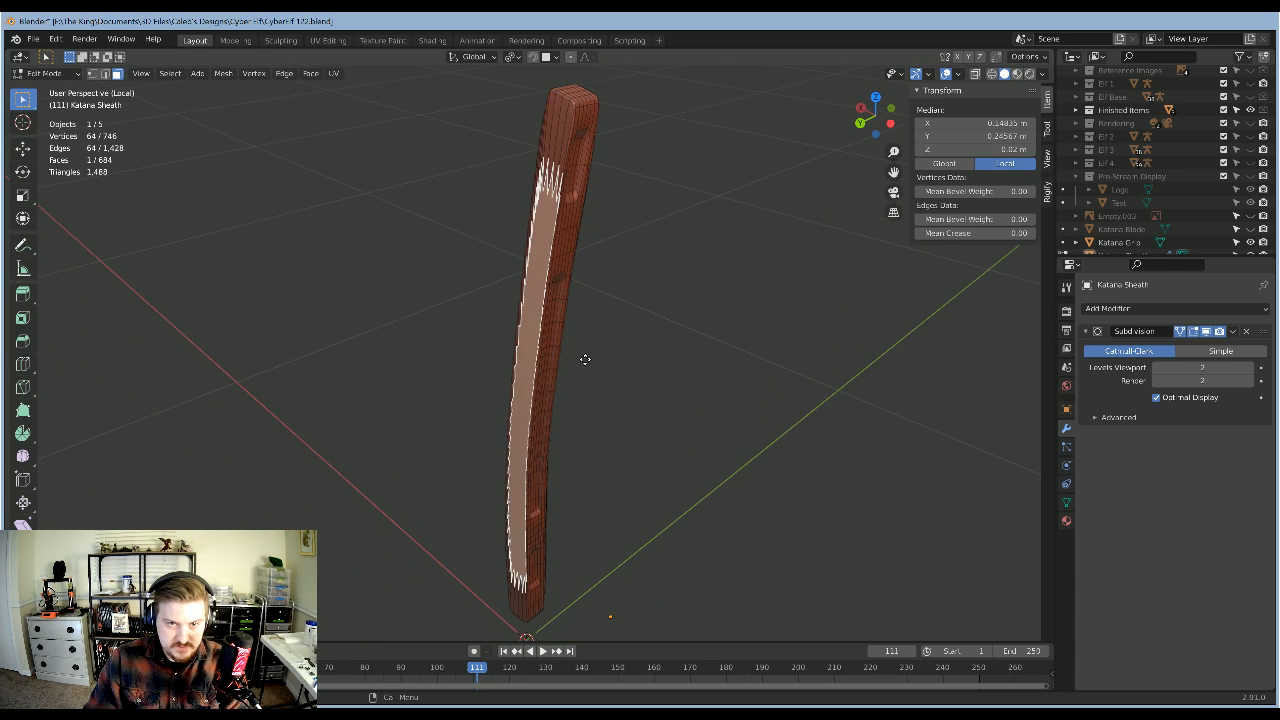
pyautogui.press('e')
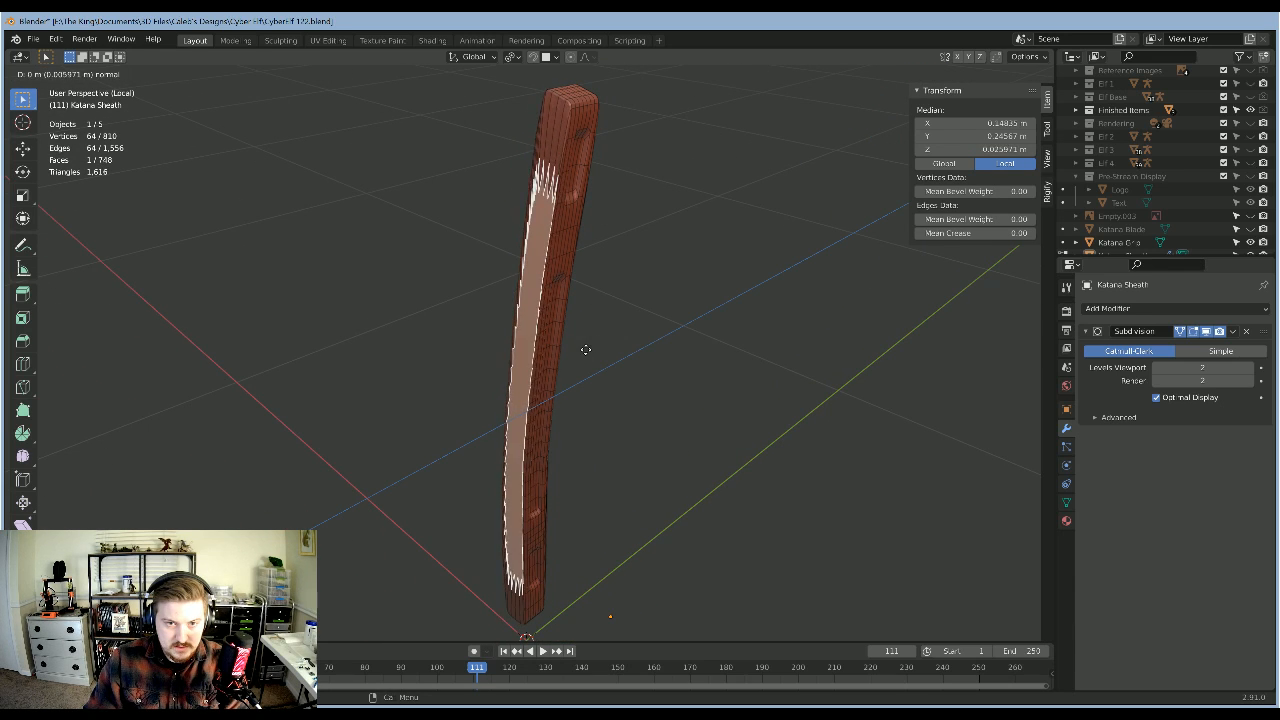
pyautogui.click(586, 349)
pyautogui.press('s')
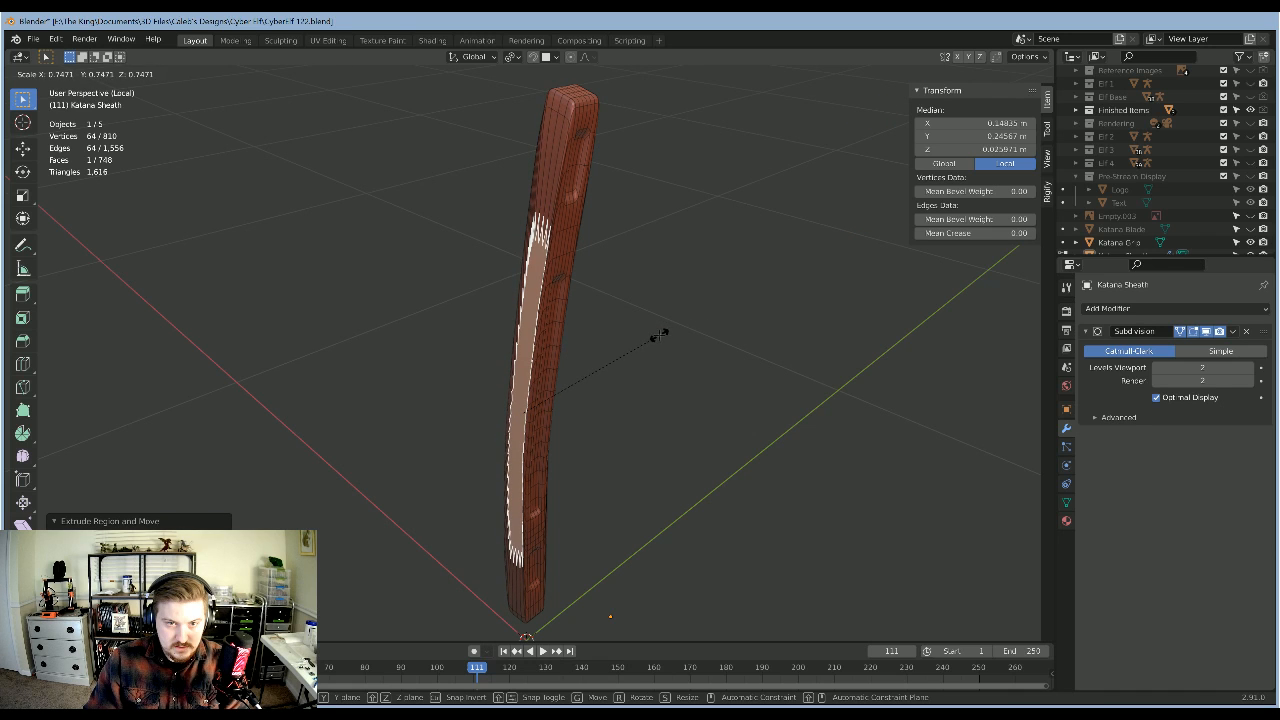
pyautogui.click(660, 335)
pyautogui.moveTo(721, 306)
pyautogui.mouseDown(button='middle')
pyautogui.moveTo(733, 288)
pyautogui.moveTo(697, 297)
pyautogui.moveTo(667, 357)
pyautogui.moveTo(655, 331)
pyautogui.moveTo(653, 403)
pyautogui.moveTo(745, 305)
pyautogui.mouseUp(button='middle')
pyautogui.hotkey('ctrl', 'z')
pyautogui.hotkey('ctrl', 'z')
# Step: Leave mesh editing and local view, and examine the sheath's recessed edge together with the rest of the sword
pyautogui.click(682, 320)
pyautogui.press('Tab')
pyautogui.press('/')
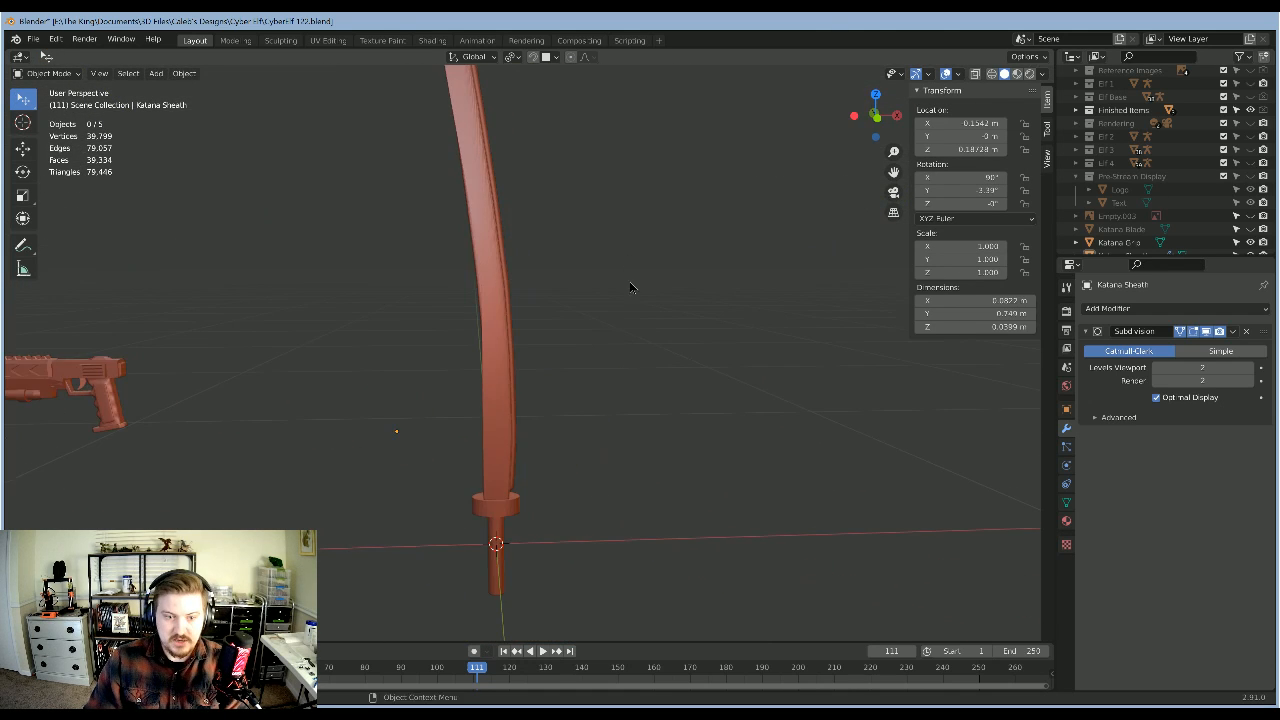
pyautogui.keyDown('shift'); pyautogui.moveTo(640, 295); pyautogui.dragTo(338, 272, button='middle'); pyautogui.keyUp('shift')
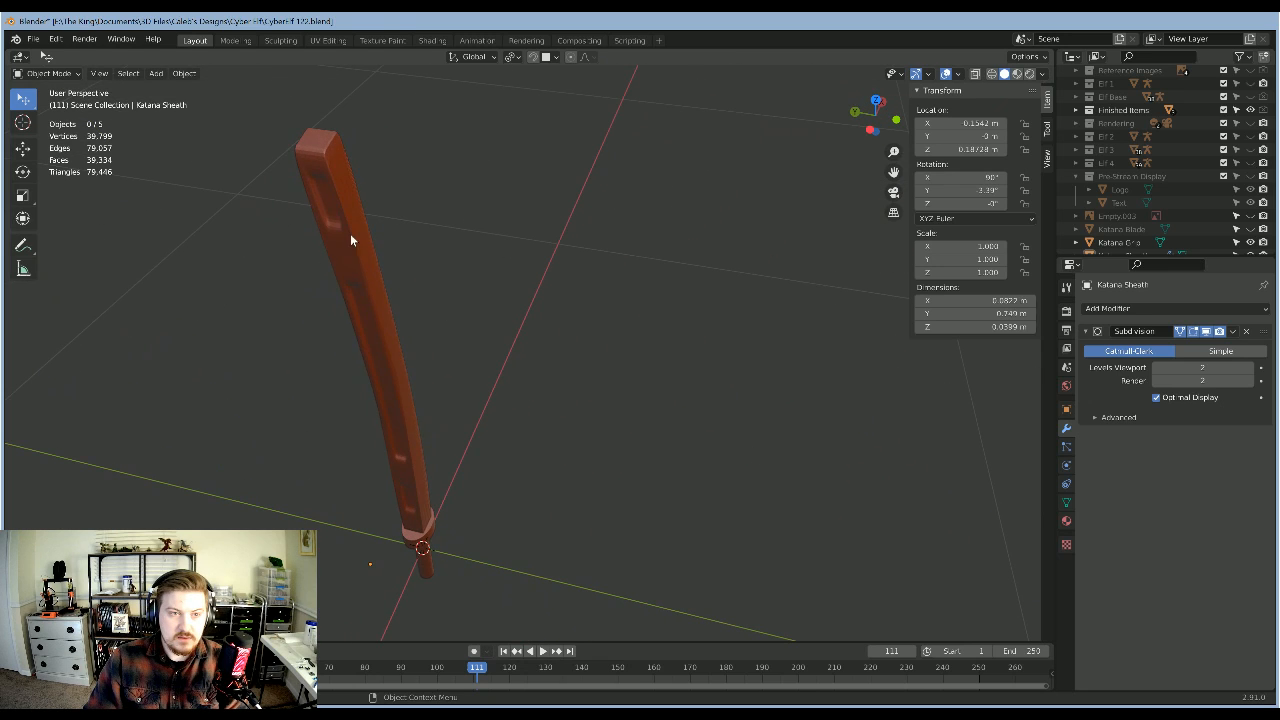
pyautogui.click(350, 240)
pyautogui.press('Tab')
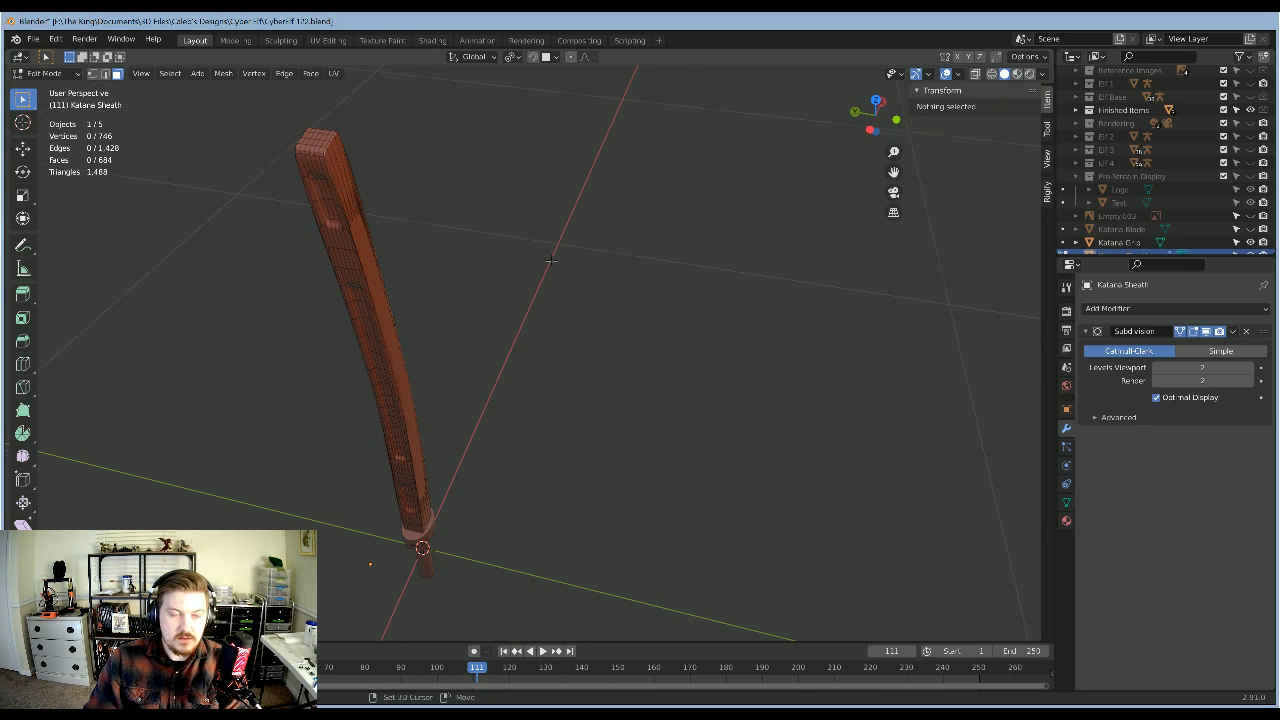
pyautogui.moveTo(551, 260); pyautogui.dragTo(629, 331, button='middle')
pyautogui.press('Tab')
pyautogui.moveTo(686, 471)
pyautogui.mouseDown(button='middle')
pyautogui.moveTo(651, 337)
pyautogui.moveTo(704, 368)
pyautogui.moveTo(686, 331)
pyautogui.moveTo(690, 480)
pyautogui.mouseUp(button='middle')
pyautogui.click(686, 331)
pyautogui.scroll(2, 634, 334)
pyautogui.keyDown('shift'); pyautogui.moveTo(690, 500); pyautogui.dragTo(676, 428, button='middle'); pyautogui.keyUp('shift')
pyautogui.scroll(2, 629, 429)
# Step: Open the katana grip's mesh for editing in front view, close to the handle, with nothing selected
pyautogui.press('KP_1')
pyautogui.scroll(5, 550, 475)
pyautogui.click(493, 403)
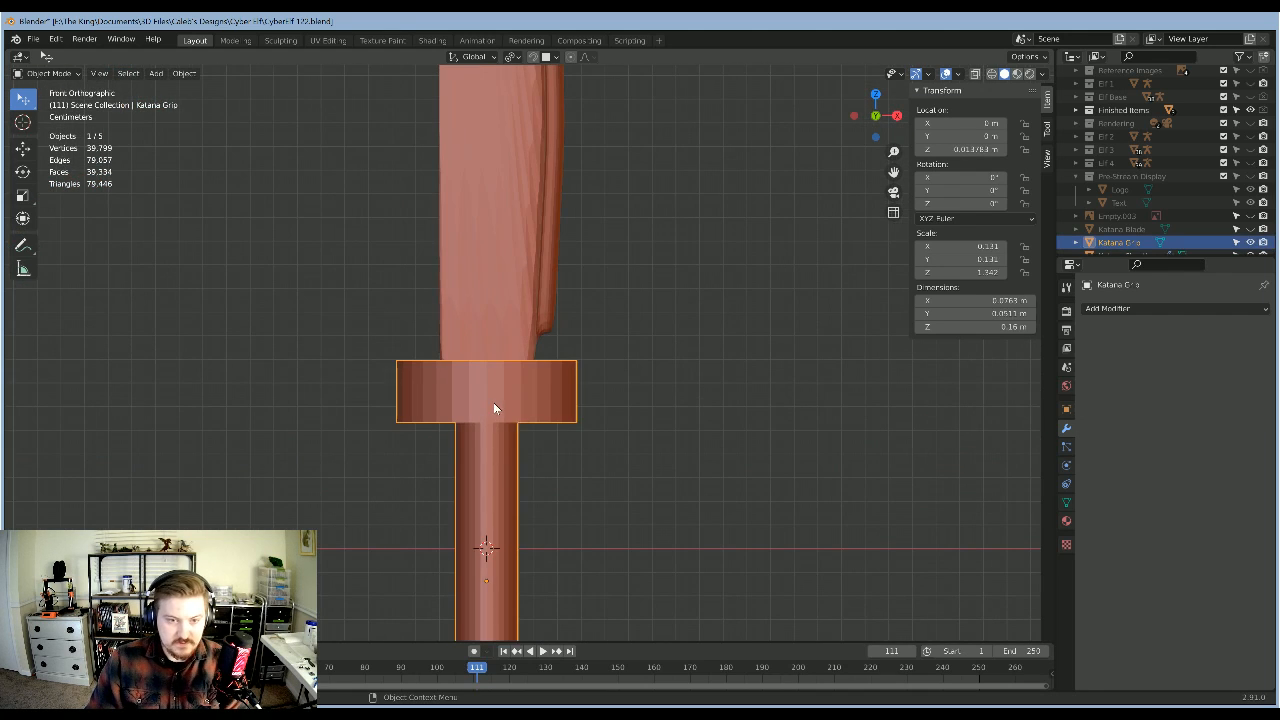
pyautogui.keyDown('shift'); pyautogui.moveTo(612, 625); pyautogui.dragTo(686, 317, button='middle'); pyautogui.keyUp('shift')
pyautogui.scroll(-3, 686, 317)
pyautogui.press('Tab')
pyautogui.moveTo(648, 418); pyautogui.dragTo(553, 471, button='middle')
pyautogui.click(534, 459)
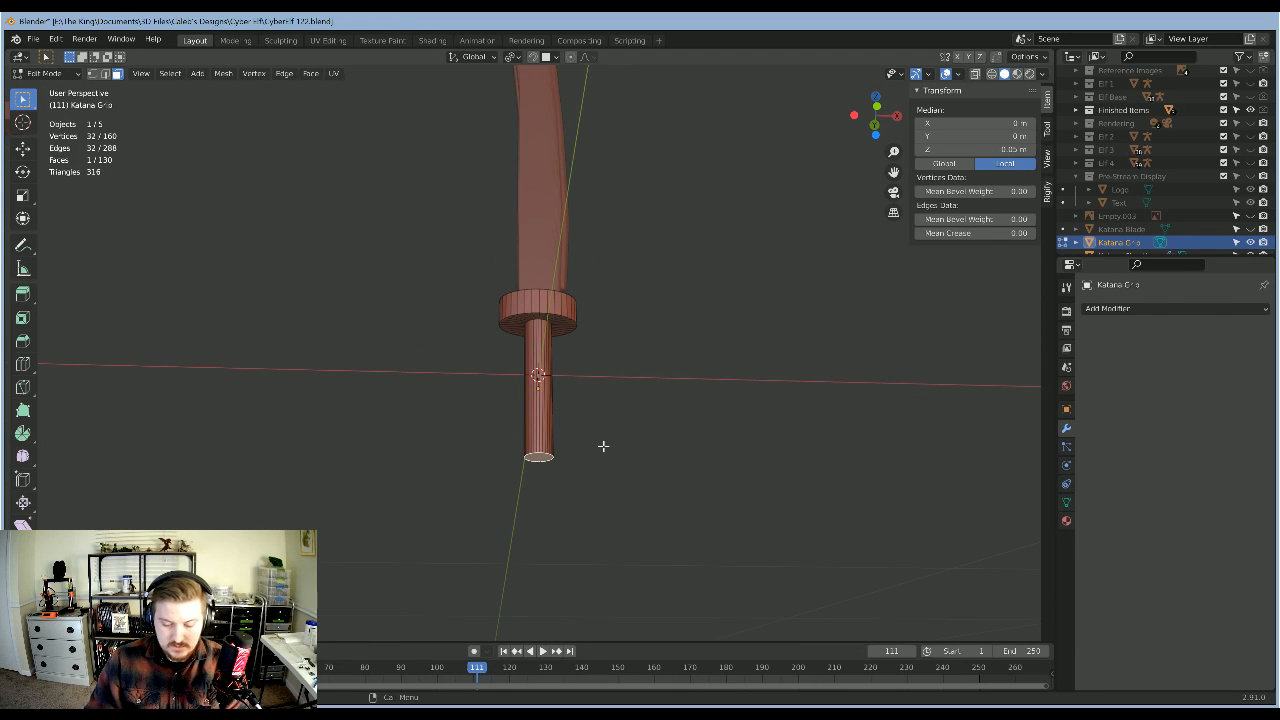
pyautogui.press('KP_1')
pyautogui.scroll(-6, 580, 423)
pyautogui.scroll(8, 611, 354)
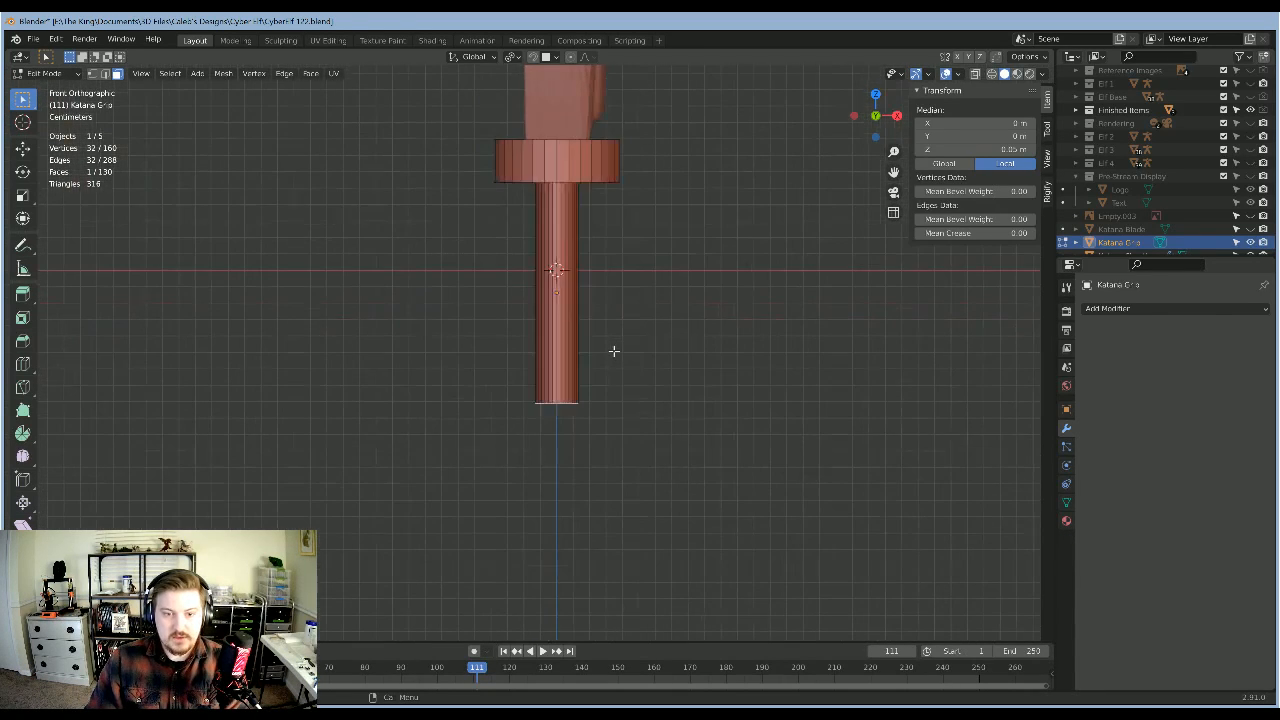
pyautogui.press('a')
pyautogui.scroll(-5, 650, 287)
pyautogui.scroll(7, 620, 280)
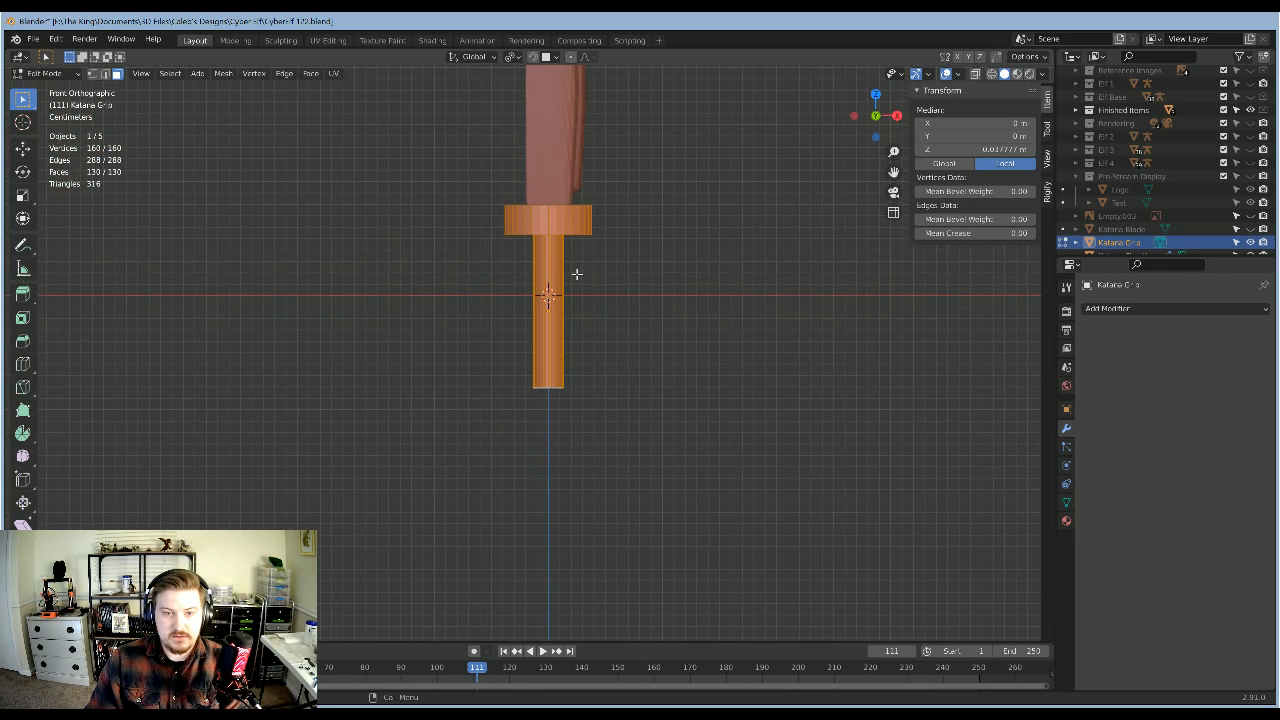
pyautogui.hotkey('alt', 'a')
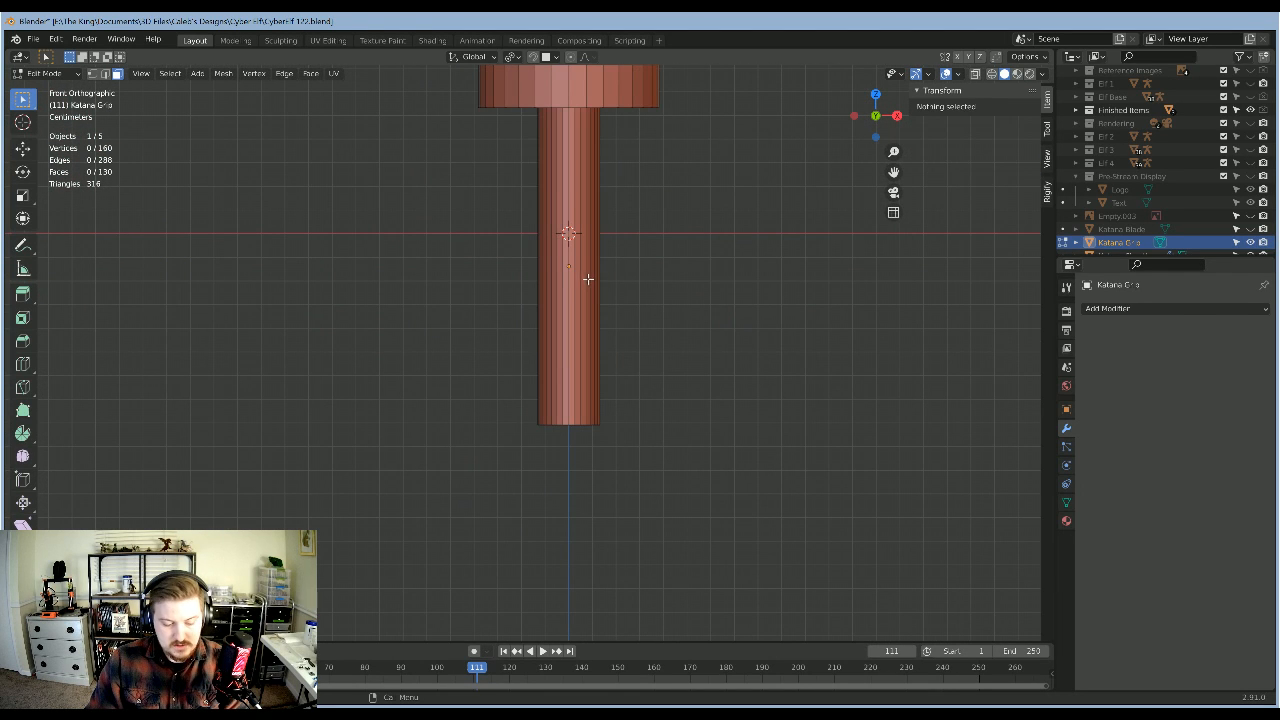
# Step: Select the handle's side faces and end cap and scale them to about 1.2 with the global Z axis locked
pyautogui.keyDown('alt'); pyautogui.click(564, 264); pyautogui.keyUp('alt')
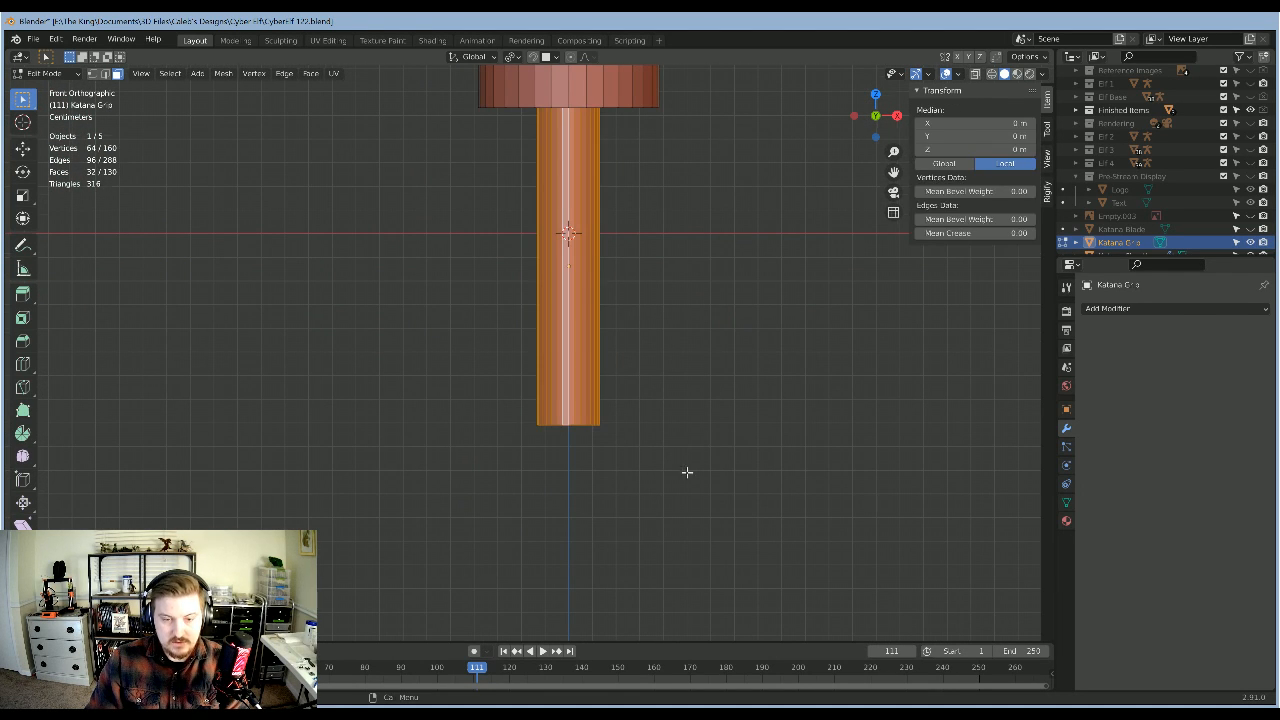
pyautogui.moveTo(687, 472); pyautogui.dragTo(564, 505, button='middle')
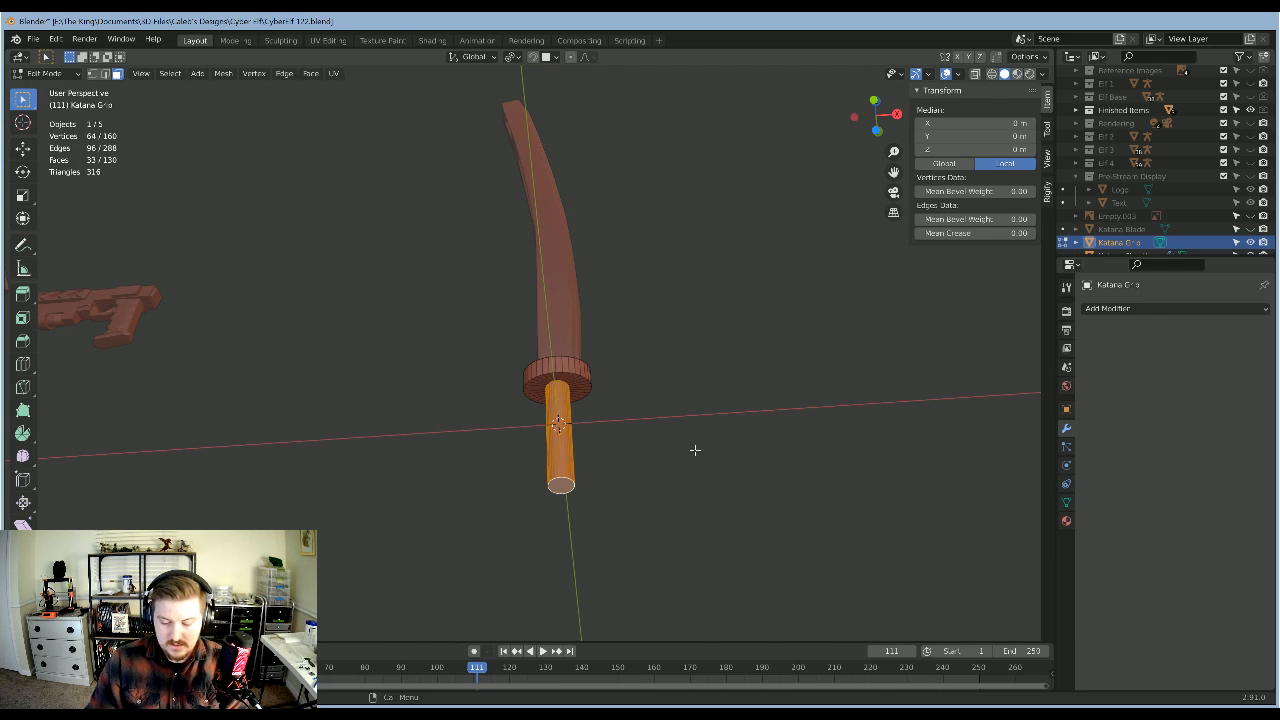
pyautogui.press('KP_1')
pyautogui.press('s')
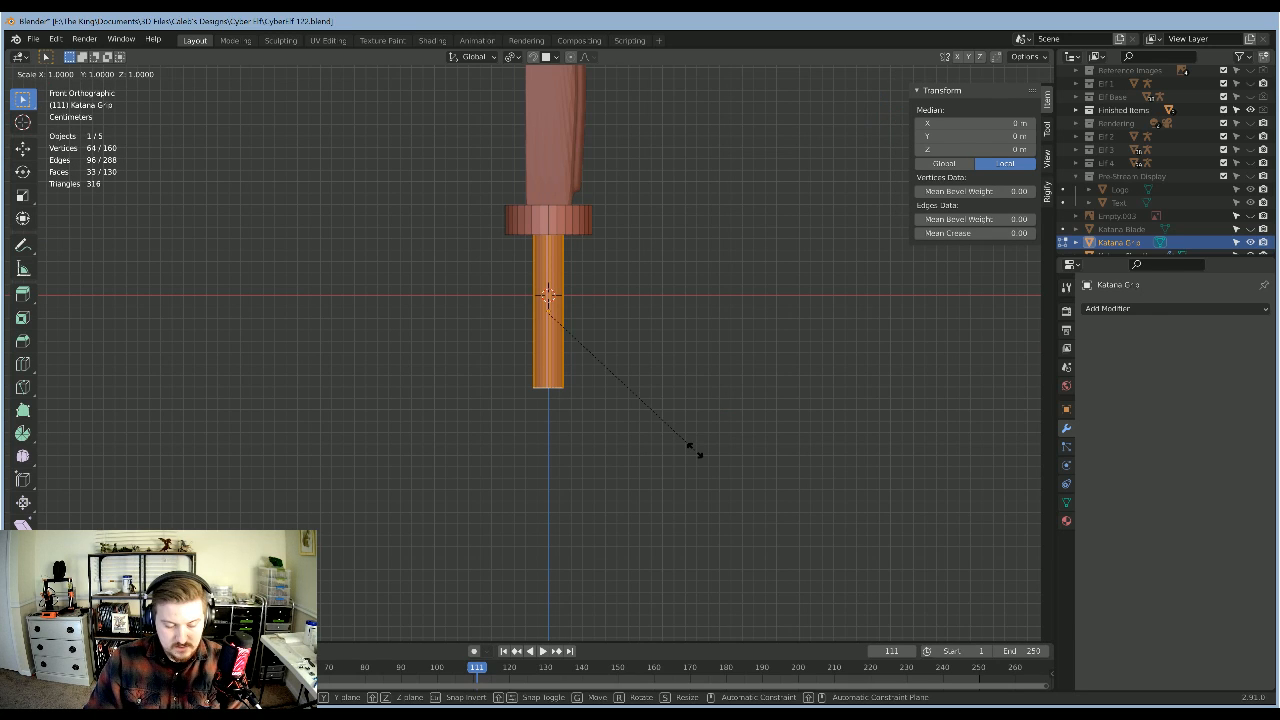
pyautogui.hotkey('shift', 'z')
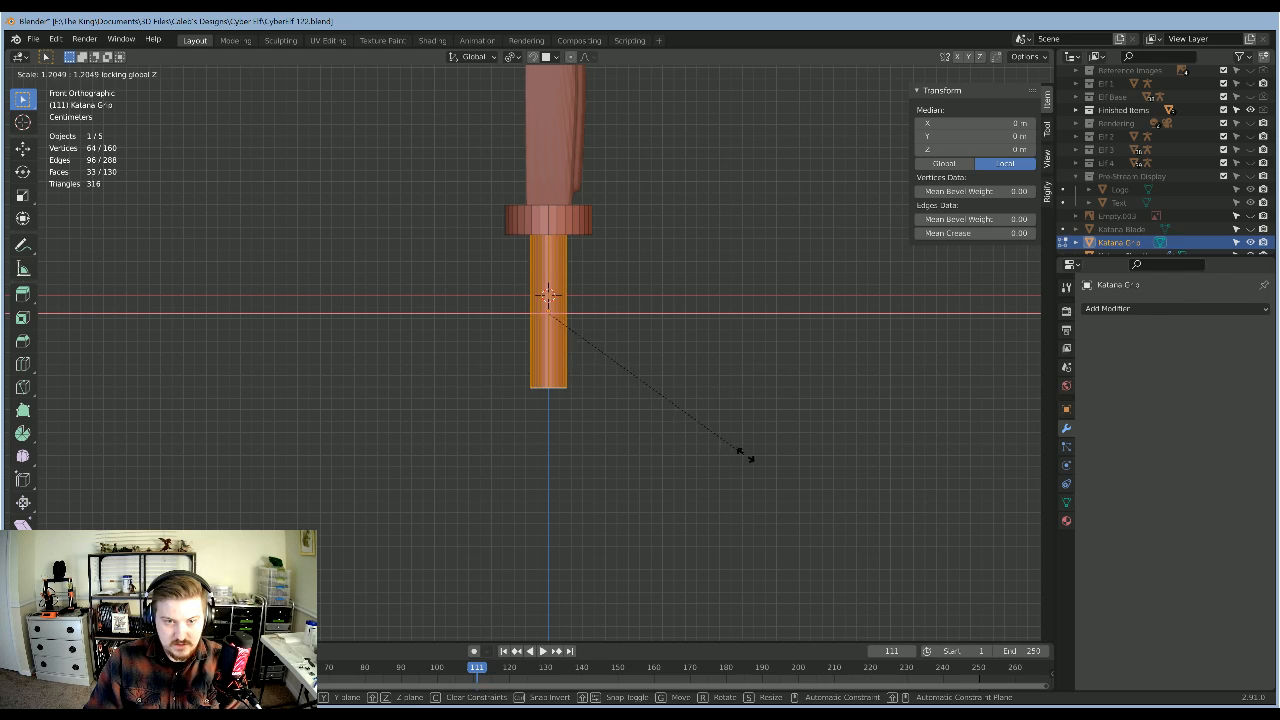
pyautogui.click(742, 453)
# Step: Lengthen the handle by moving its end face about 0.084 m downward along the global Z axis
pyautogui.moveTo(532, 485); pyautogui.dragTo(521, 444, button='middle')
pyautogui.click(555, 423)
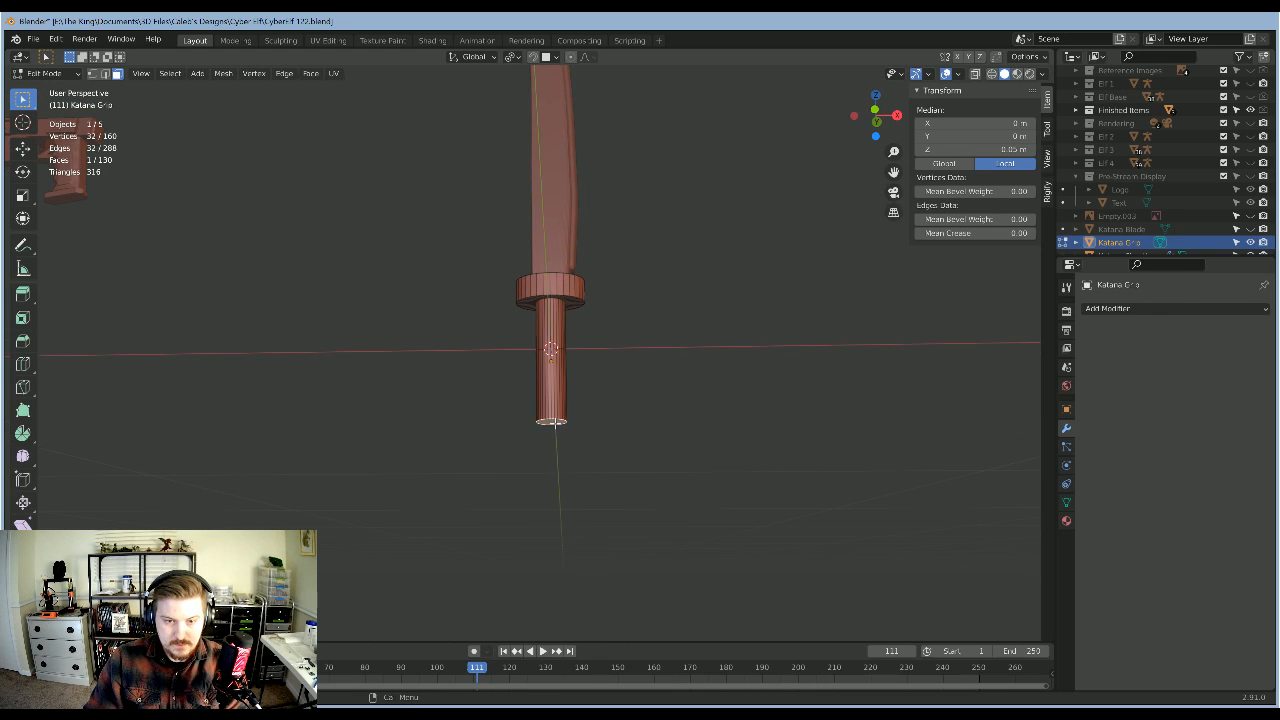
pyautogui.press('KP_1')
pyautogui.press('g')
pyautogui.press('z')
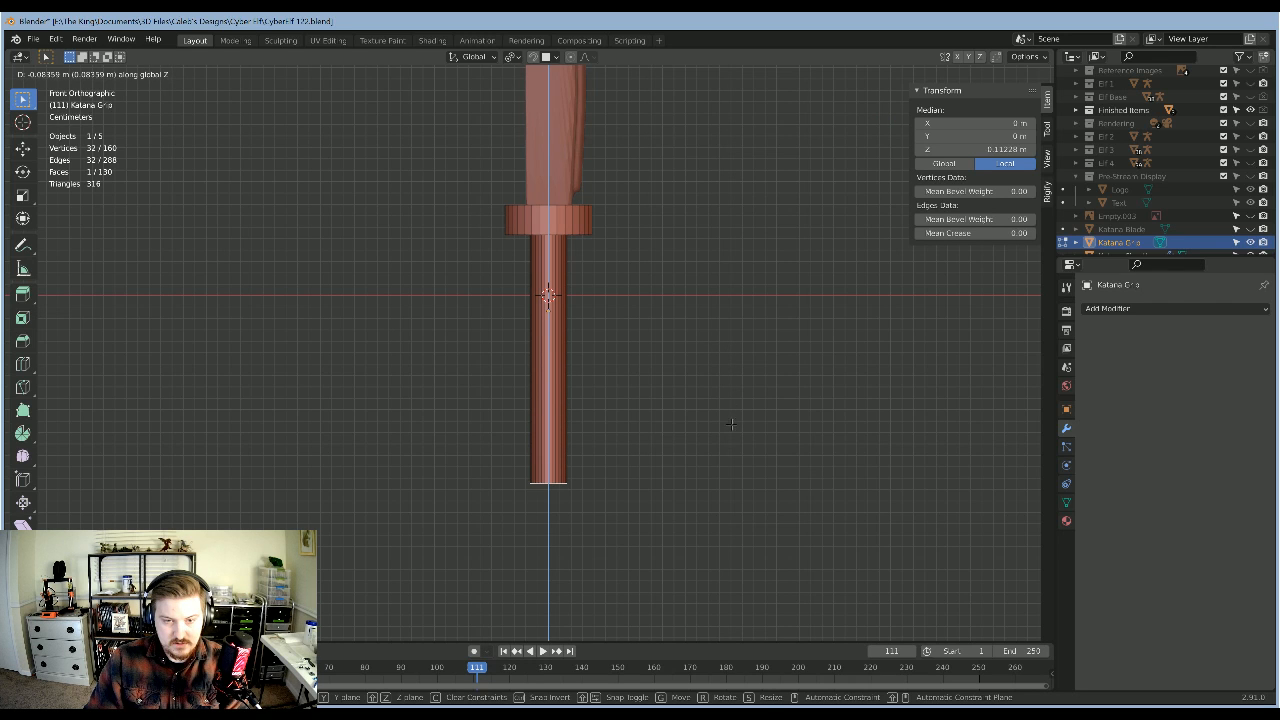
pyautogui.click(731, 424)
# Step: Examine the handle's proportions against the sheath and guard from near and far, and leave mesh editing
pyautogui.scroll(-6, 640, 271)
pyautogui.scroll(4, 634, 280)
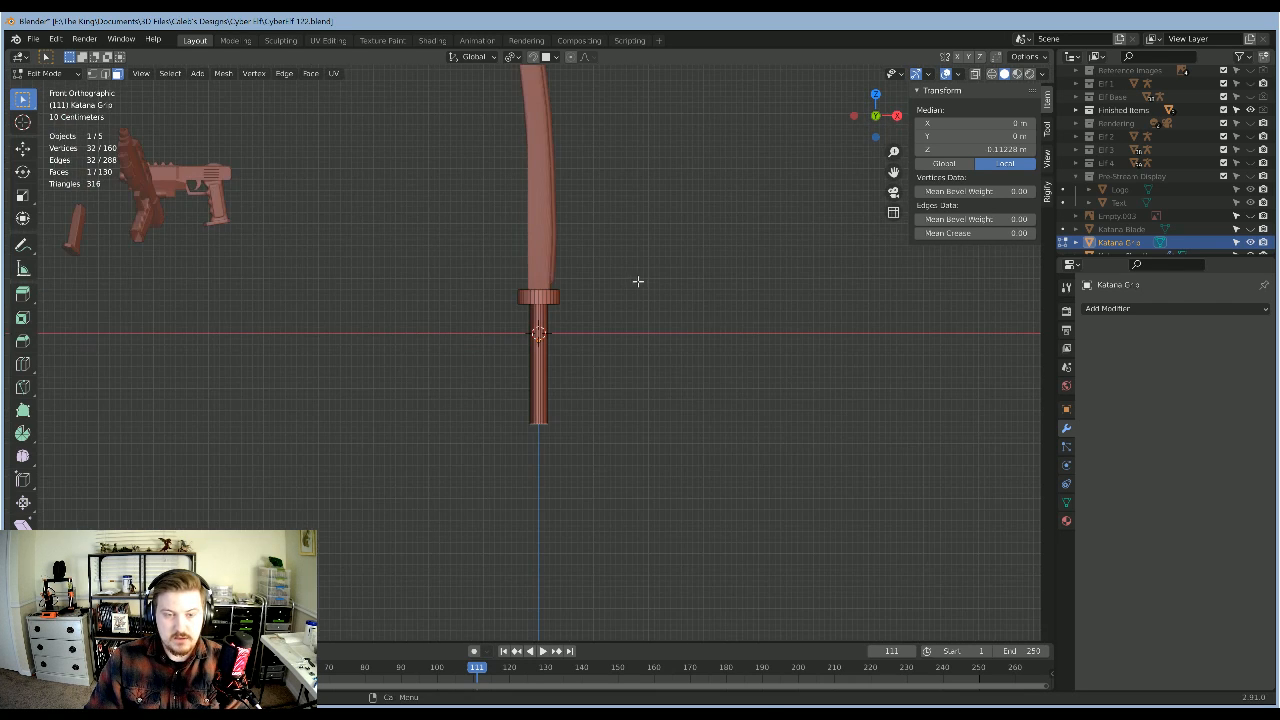
pyautogui.scroll(-3, 632, 430)
pyautogui.scroll(2, 622, 409)
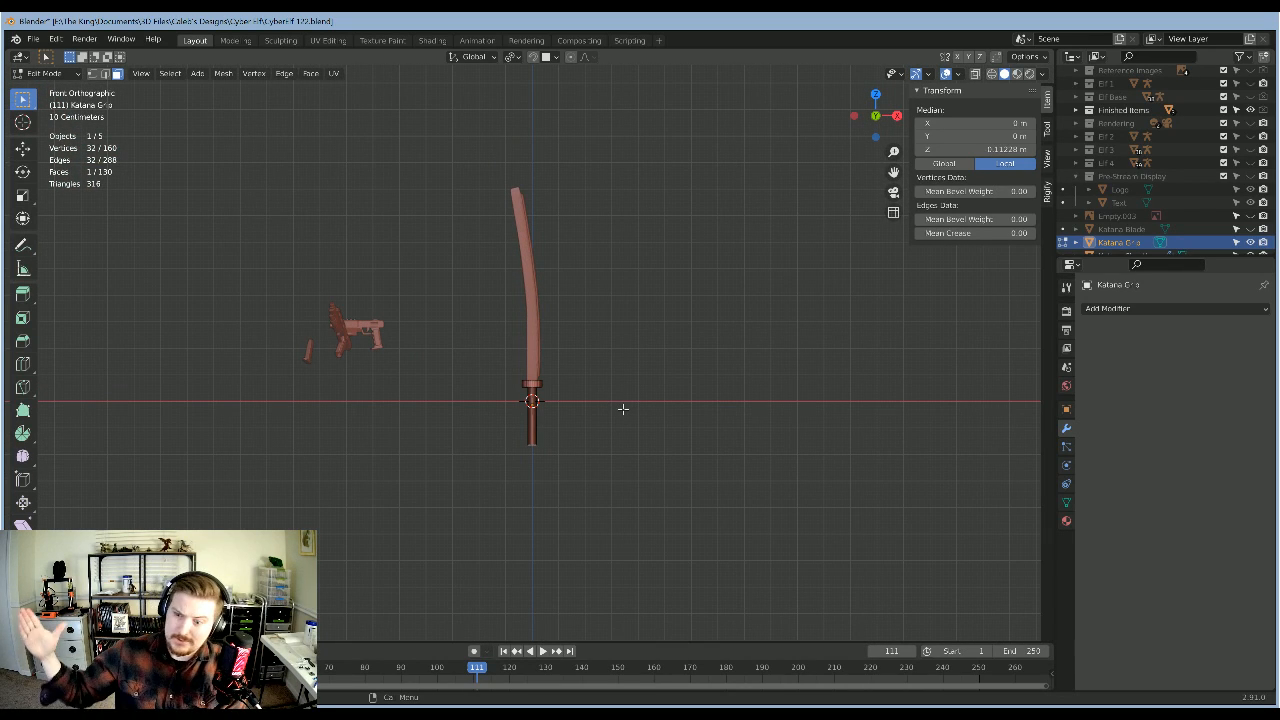
pyautogui.scroll(2, 623, 409)
pyautogui.scroll(6, 649, 408)
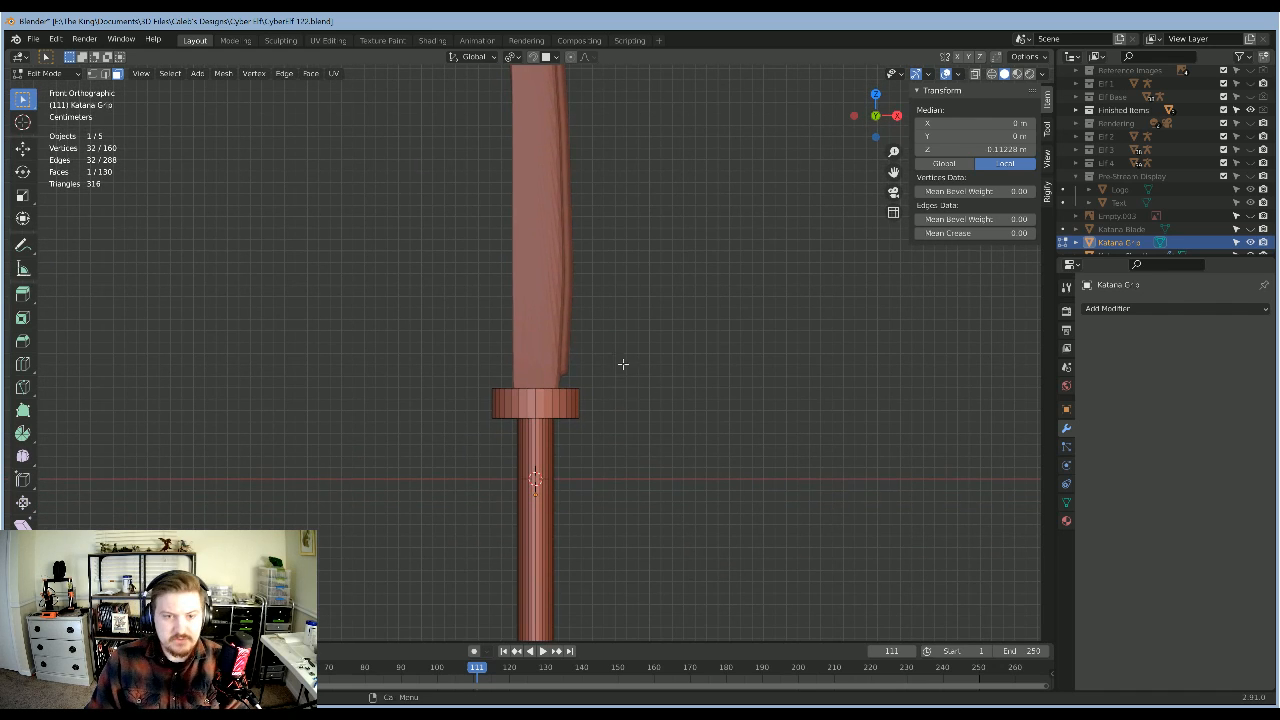
pyautogui.scroll(-5, 622, 364)
pyautogui.moveTo(632, 380)
pyautogui.mouseDown(button='middle')
pyautogui.moveTo(623, 337)
pyautogui.moveTo(632, 360)
pyautogui.mouseUp(button='middle')
pyautogui.press('Tab')
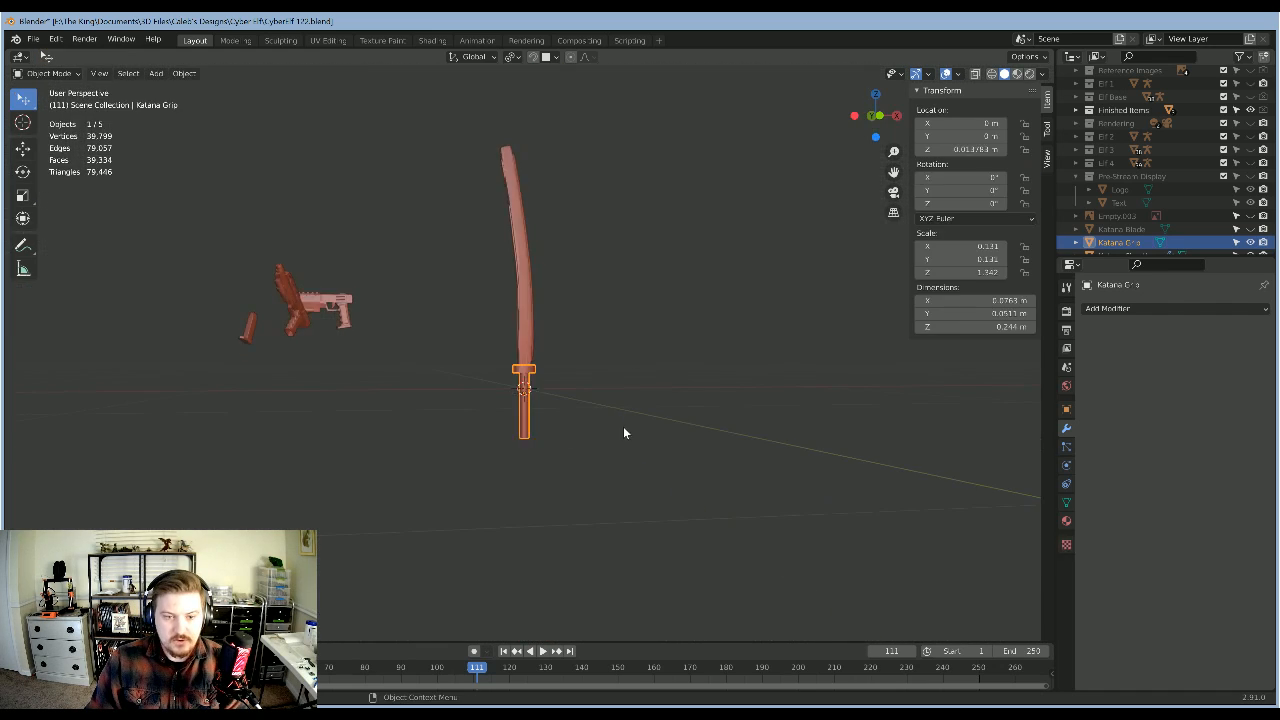
pyautogui.scroll(6, 625, 435)
pyautogui.moveTo(646, 471); pyautogui.dragTo(612, 503, button='middle')
# Step: Open the katana grip's mesh and bevel the guard's lower outer edge loop with one segment, 0.00795 m wide
pyautogui.press('Tab')
pyautogui.scroll(5, 700, 414)
pyautogui.keyDown('shift'); pyautogui.moveTo(720, 388); pyautogui.dragTo(689, 350, button='middle'); pyautogui.keyUp('shift')
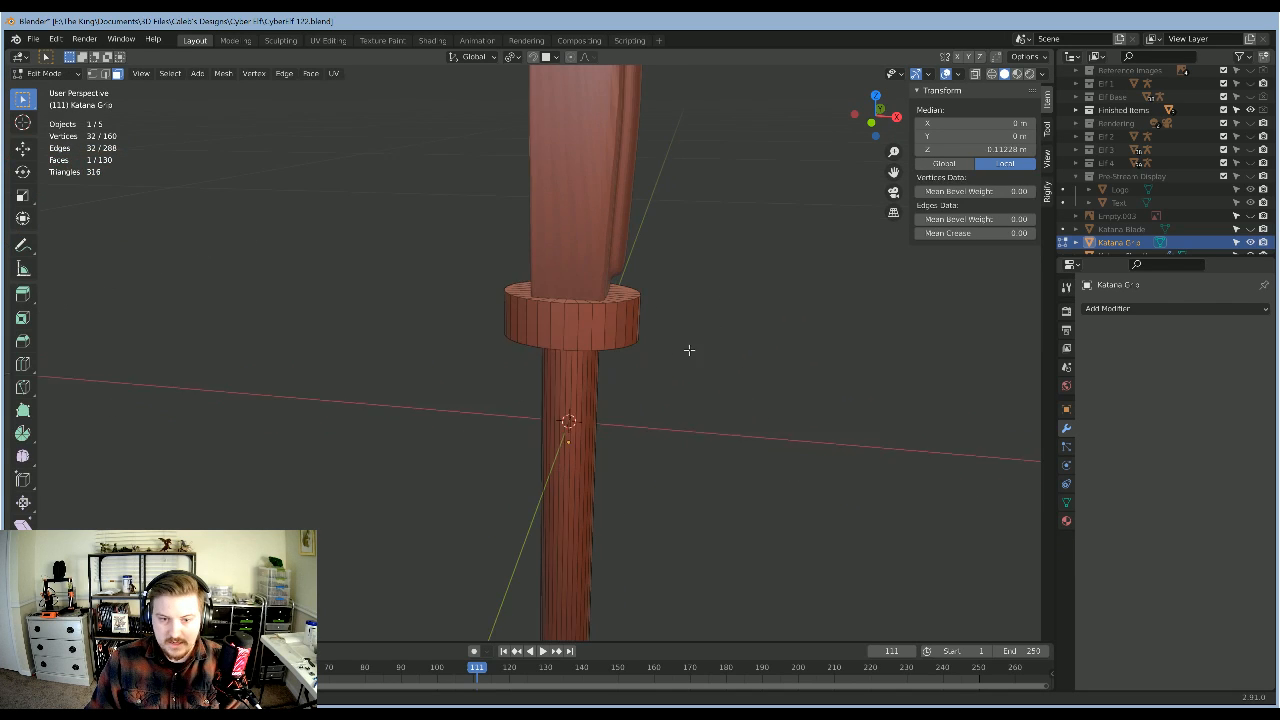
pyautogui.press('KP_1')
pyautogui.moveTo(695, 472); pyautogui.dragTo(513, 274, button='middle')
pyautogui.moveTo(686, 433); pyautogui.dragTo(744, 417, button='middle')
pyautogui.press('KP_1')
pyautogui.press('2')
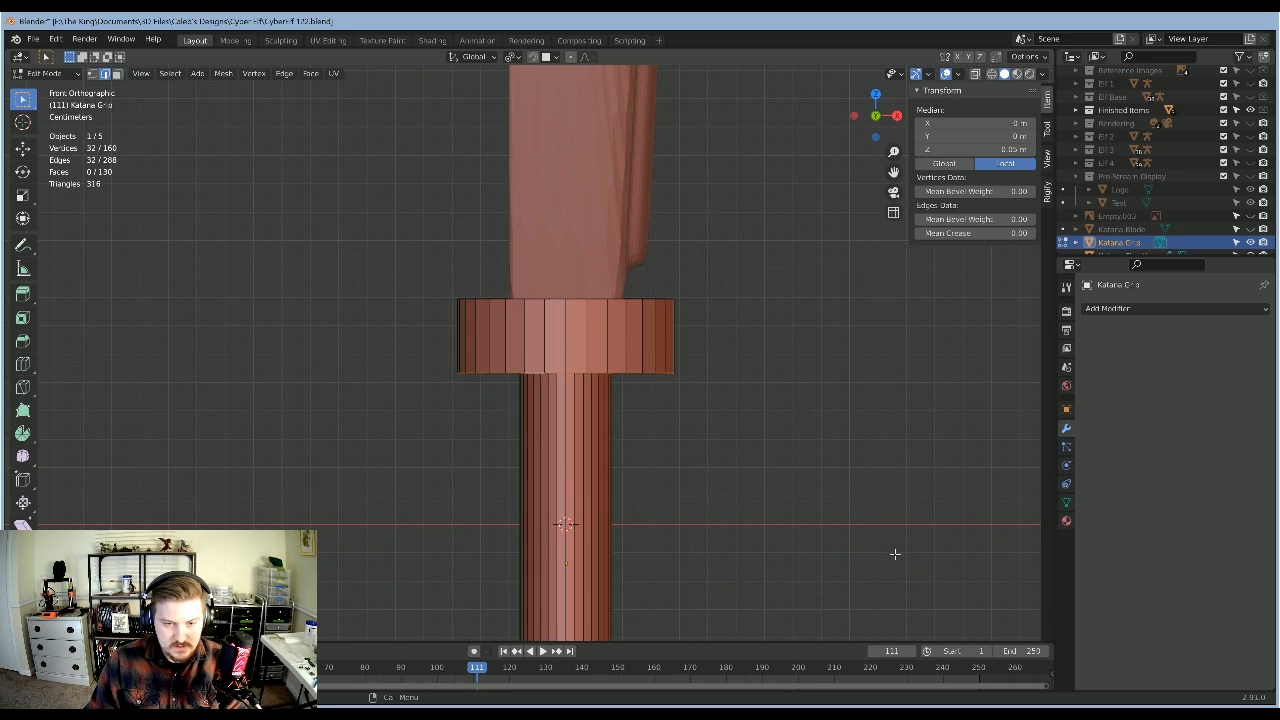
pyautogui.moveTo(895, 553); pyautogui.dragTo(725, 637, button='middle')
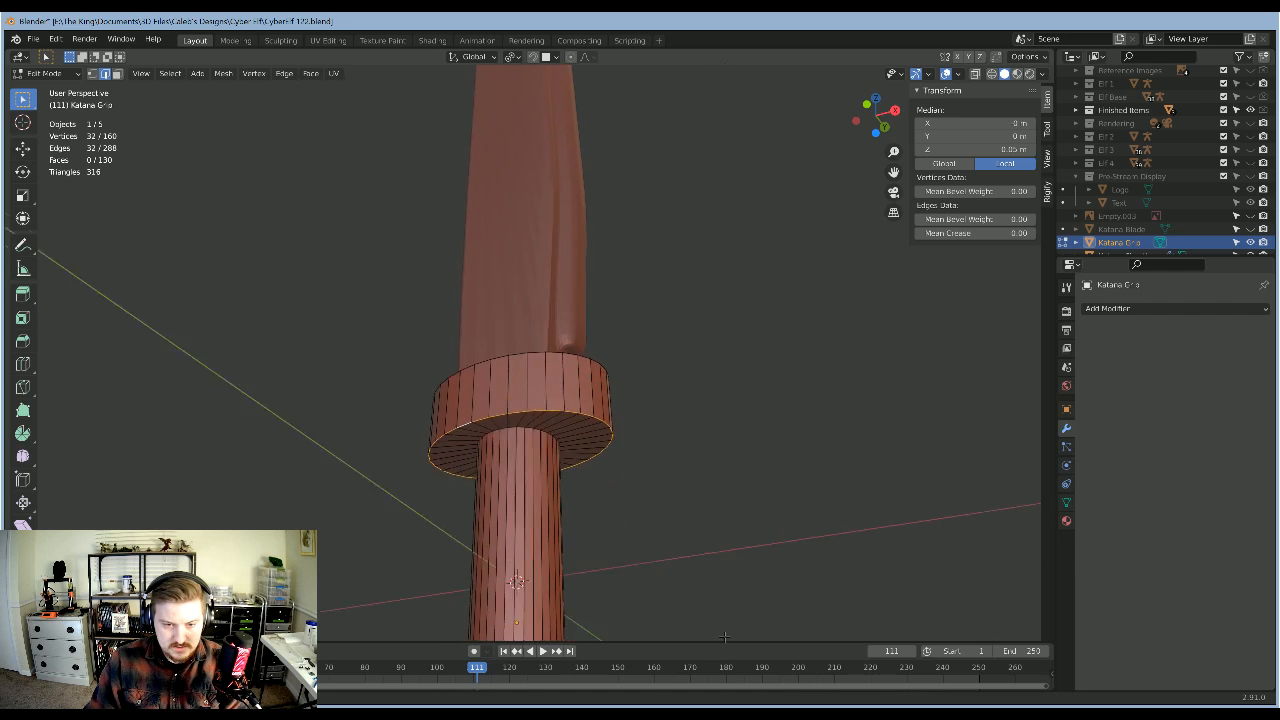
pyautogui.scroll(5, 646, 486)
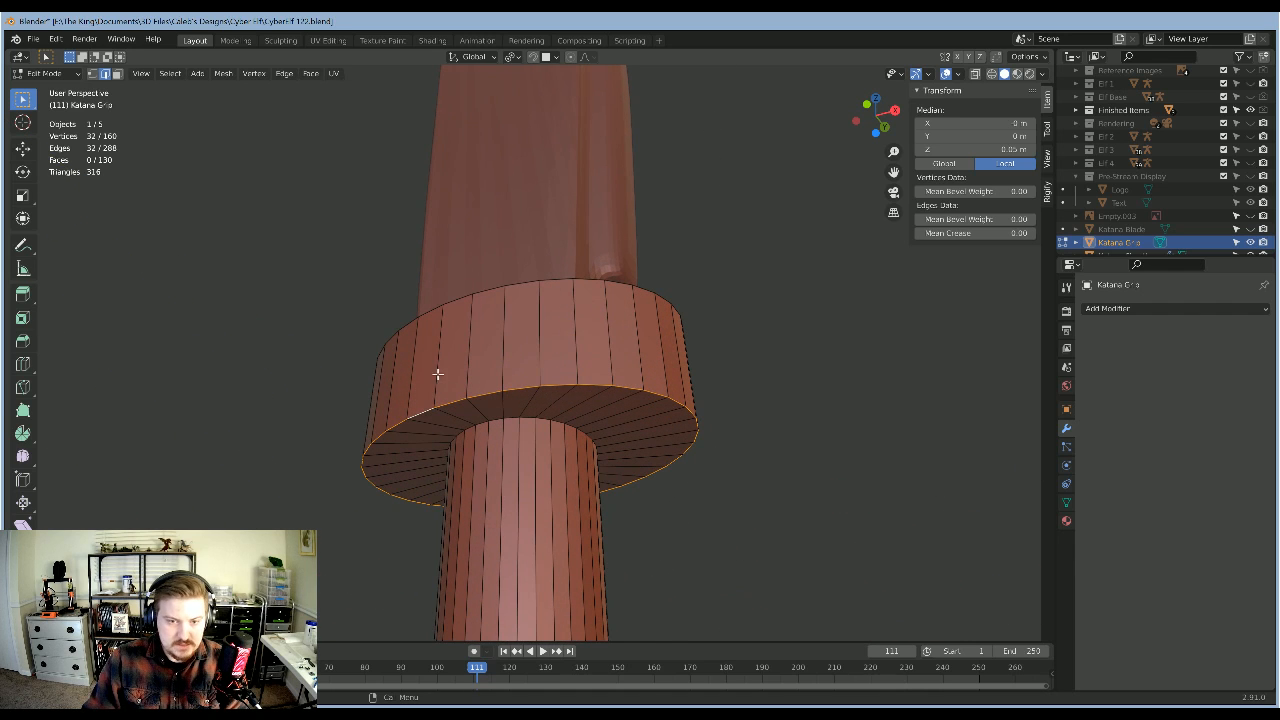
pyautogui.click(23, 342)
pyautogui.moveTo(522, 523); pyautogui.dragTo(519, 540)
pyautogui.keyDown('shift'); pyautogui.moveTo(612, 531); pyautogui.dragTo(667, 491, button='middle'); pyautogui.keyUp('shift')
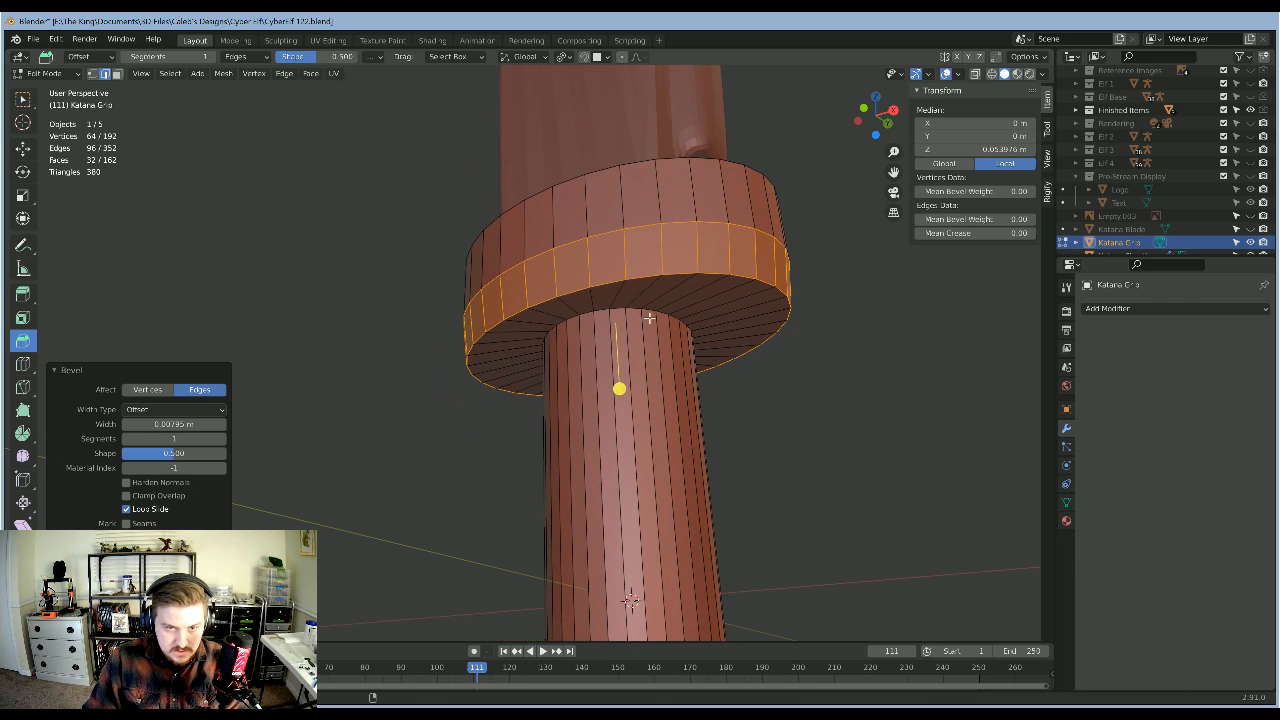
# Step: Select the bottom outer edge loop of the guard's bevel and scale it inward to taper the guard's underside
pyautogui.keyDown('alt'); pyautogui.click(595, 283); pyautogui.keyUp('alt')
pyautogui.moveTo(700, 435); pyautogui.dragTo(725, 471, button='middle')
pyautogui.keyDown('shift'); pyautogui.moveTo(725, 471); pyautogui.dragTo(837, 298, button='middle'); pyautogui.keyUp('shift')
pyautogui.press('s')
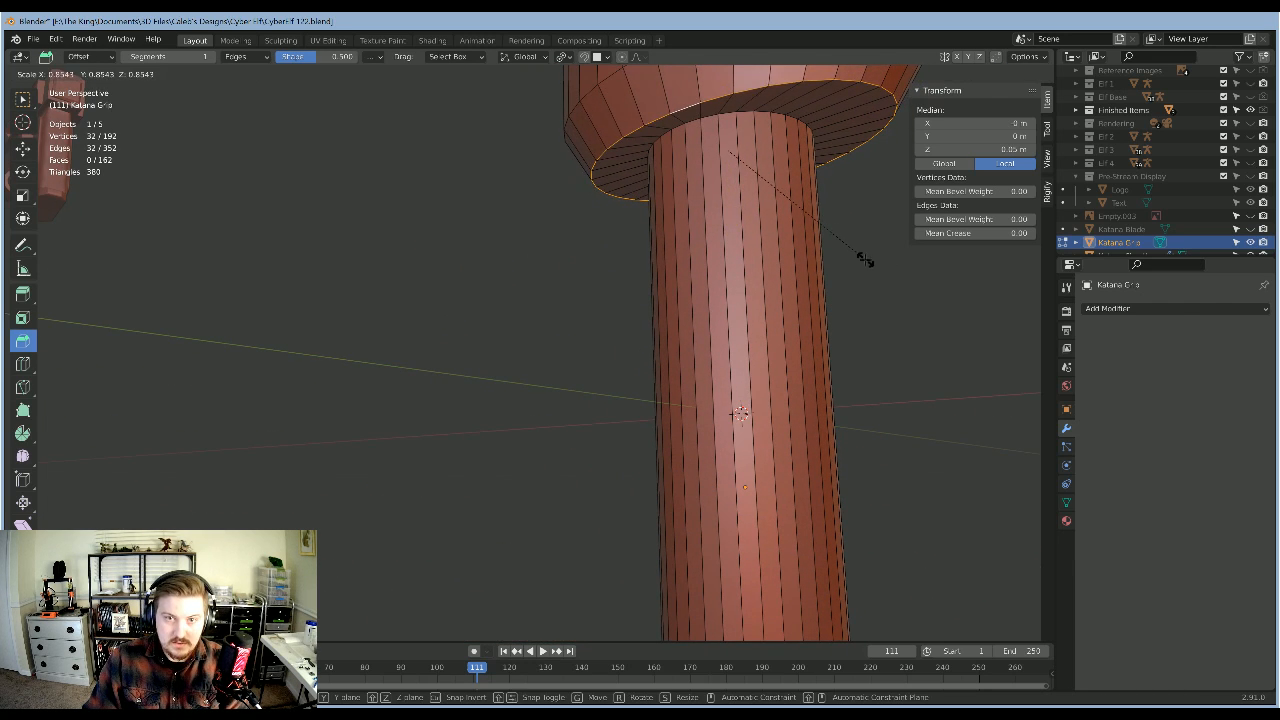
pyautogui.rightClick(865, 260)
pyautogui.scroll(-1, 857, 262)
pyautogui.moveTo(854, 300); pyautogui.dragTo(802, 365, button='middle')
pyautogui.scroll(-2, 809, 277)
pyautogui.press('s')
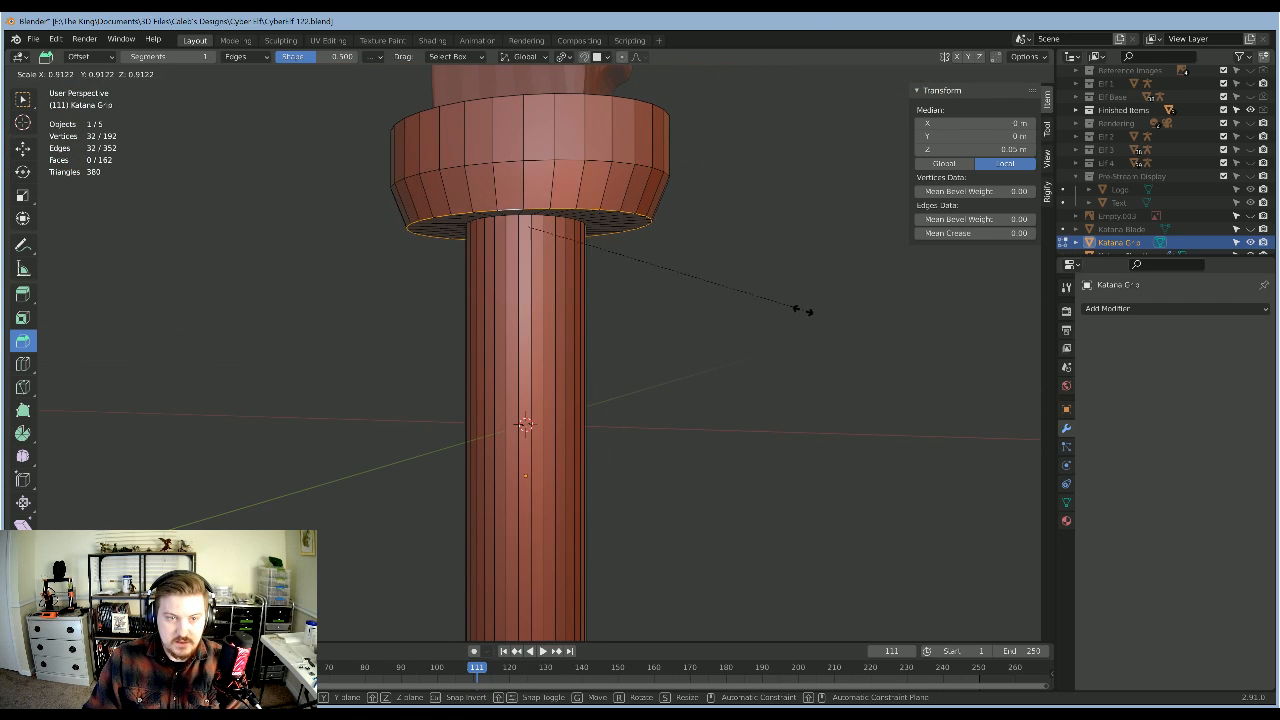
pyautogui.click(782, 312)
pyautogui.moveTo(712, 308); pyautogui.dragTo(751, 326, button='middle')
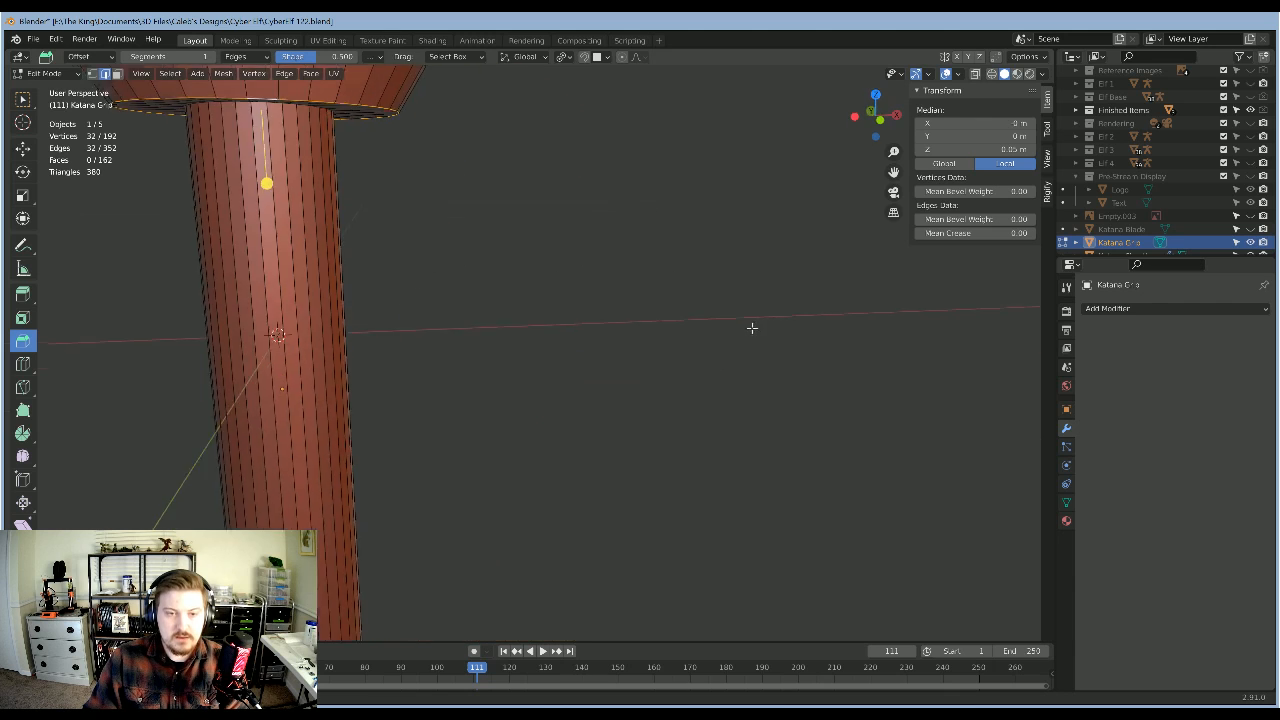
# Step: Thin the guard by selecting only its top faces and moving them about 0.006 m down along the global Z axis
pyautogui.scroll(-2, 751, 326)
pyautogui.click(560, 306)
pyautogui.press('a')
pyautogui.hotkey('alt', 'a')
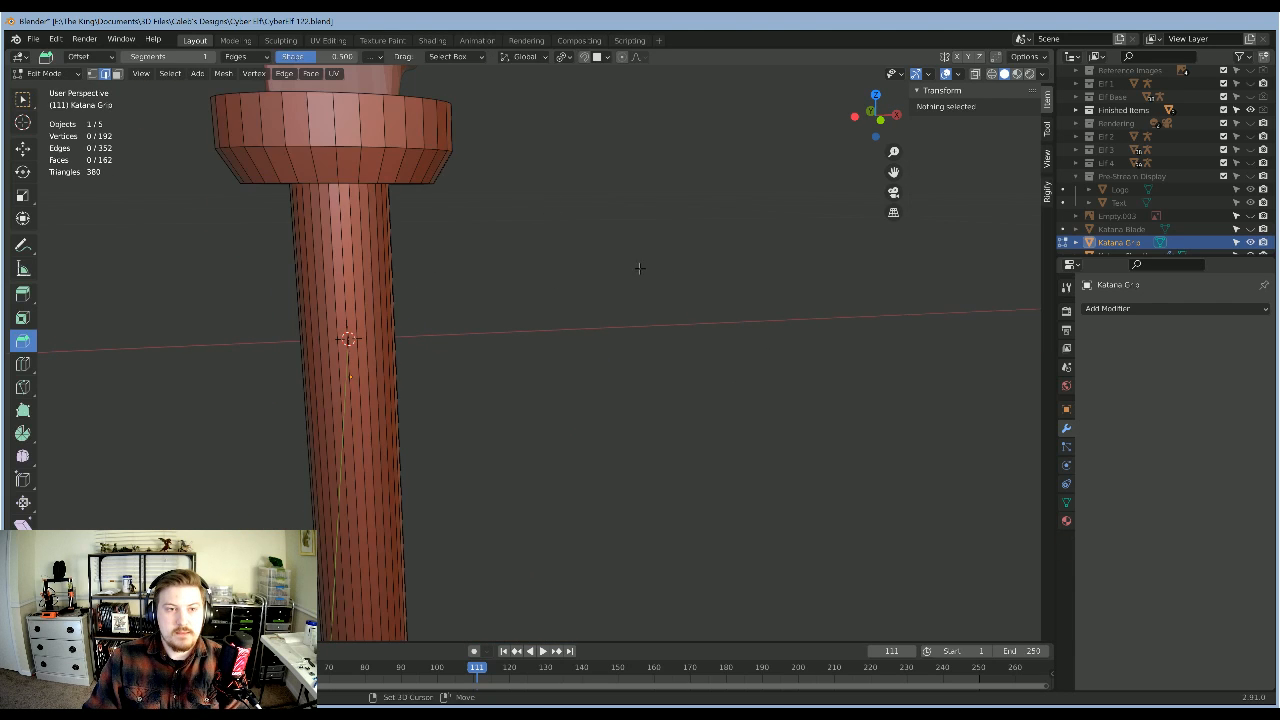
pyautogui.moveTo(637, 266); pyautogui.dragTo(549, 302, button='middle')
pyautogui.press('a')
pyautogui.hotkey('alt', 'a')
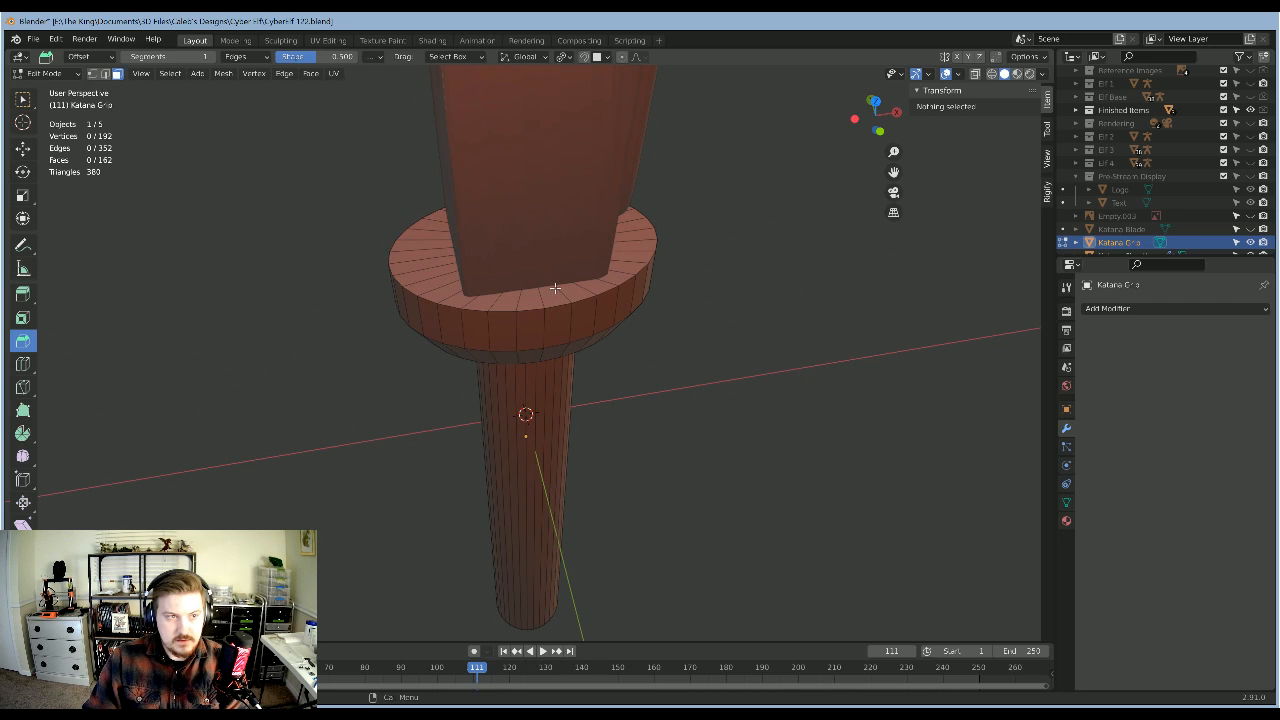
pyautogui.keyDown('alt'); pyautogui.click(554, 289); pyautogui.keyUp('alt')
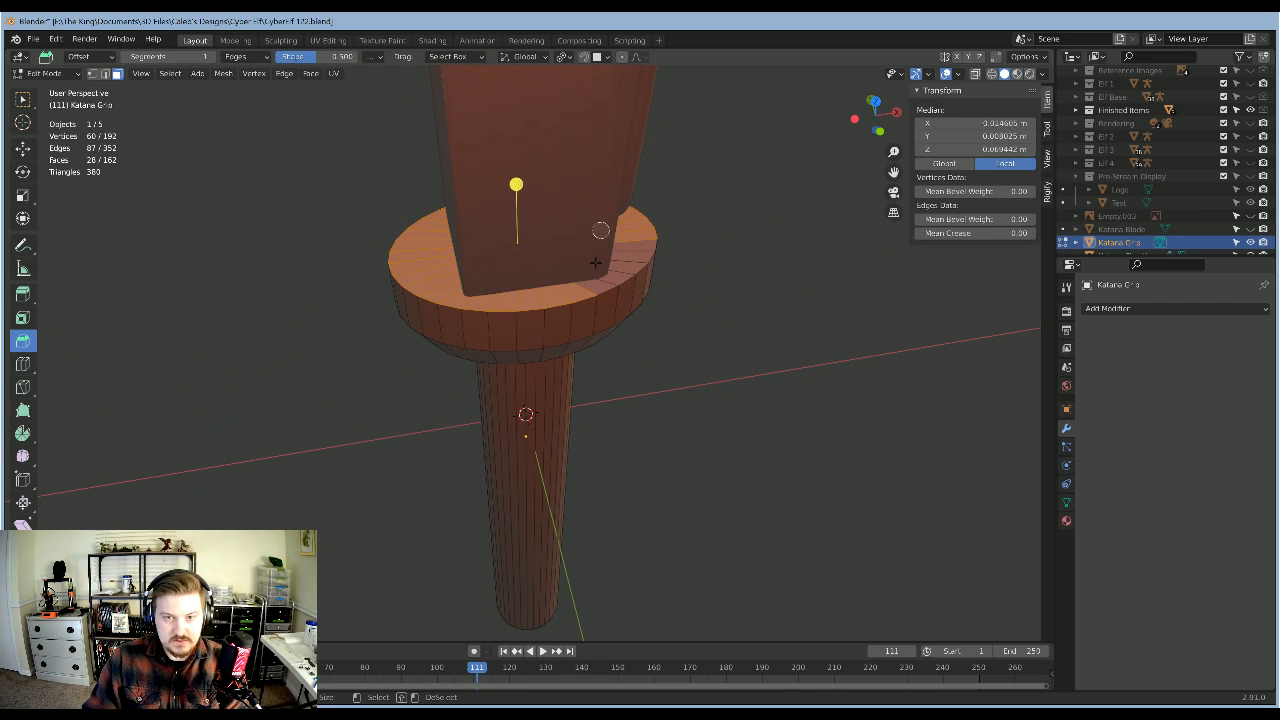
pyautogui.moveTo(596, 263); pyautogui.dragTo(575, 277)
pyautogui.rightClick(832, 369)
pyautogui.moveTo(788, 383); pyautogui.dragTo(779, 334, button='middle')
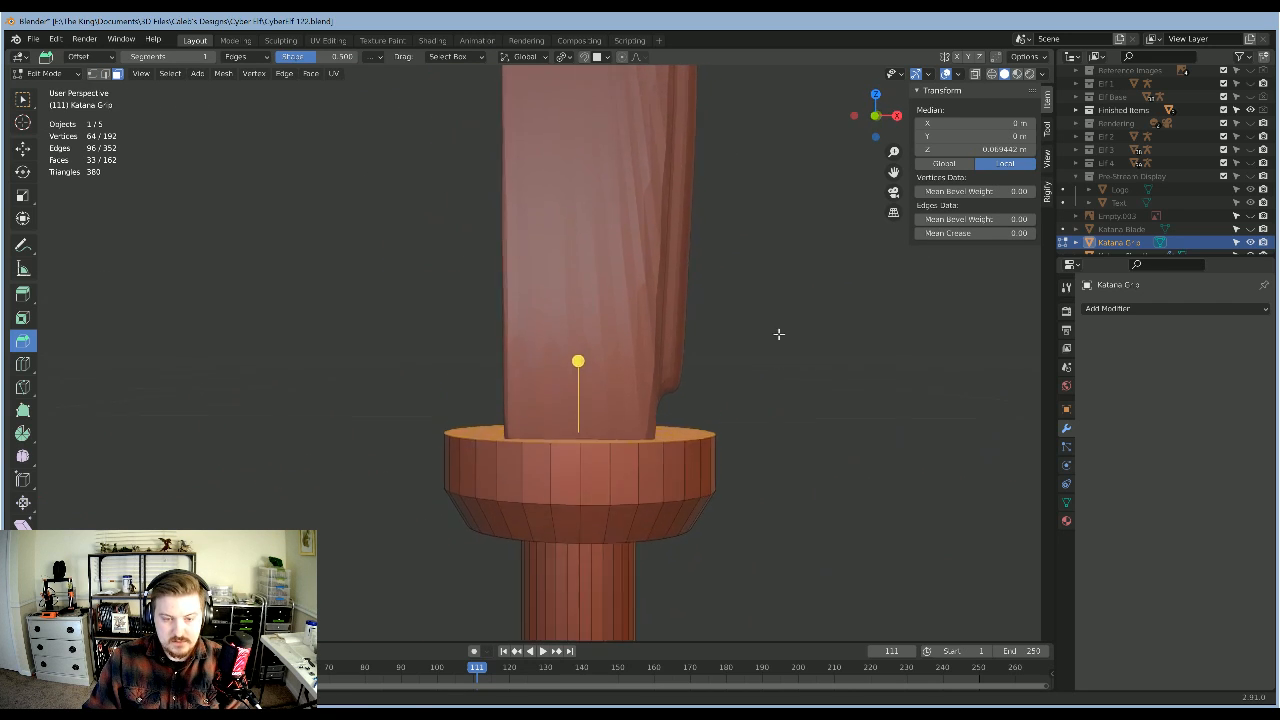
pyautogui.scroll(-5, 779, 334)
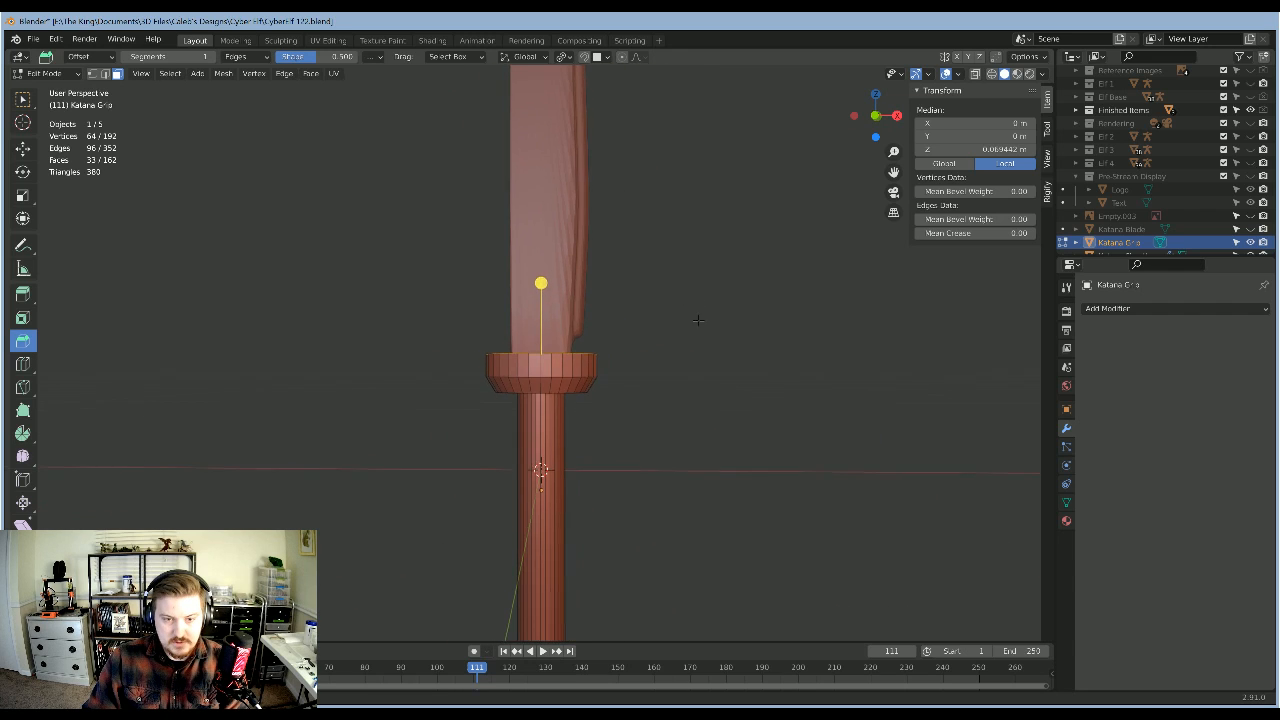
pyautogui.moveTo(698, 320); pyautogui.dragTo(694, 334, button='middle')
pyautogui.press('g')
pyautogui.press('z')
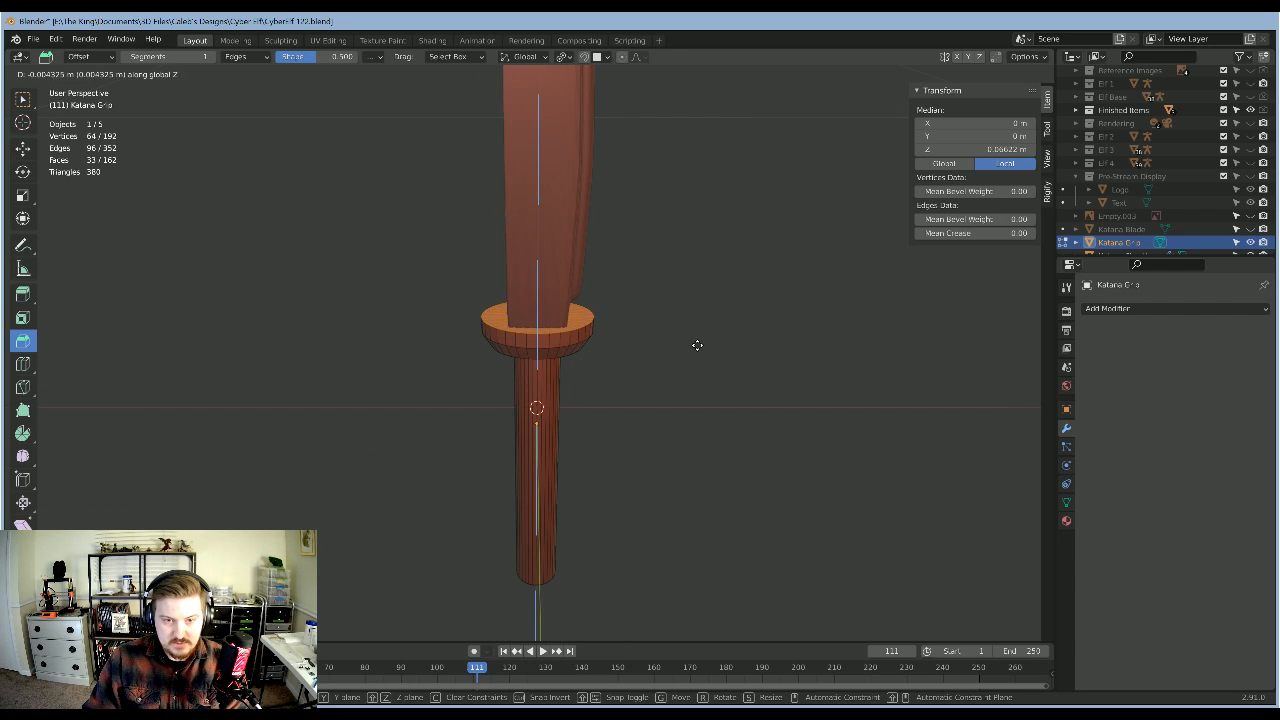
pyautogui.click(703, 346)
# Step: Clear the selection, examine the guard and handle from several angles and in front view, and leave mesh editing
pyautogui.moveTo(712, 398); pyautogui.dragTo(710, 366, button='middle')
pyautogui.click(666, 466)
pyautogui.scroll(-6, 663, 482)
pyautogui.moveTo(666, 466); pyautogui.dragTo(649, 403, button='middle')
pyautogui.scroll(10, 649, 403)
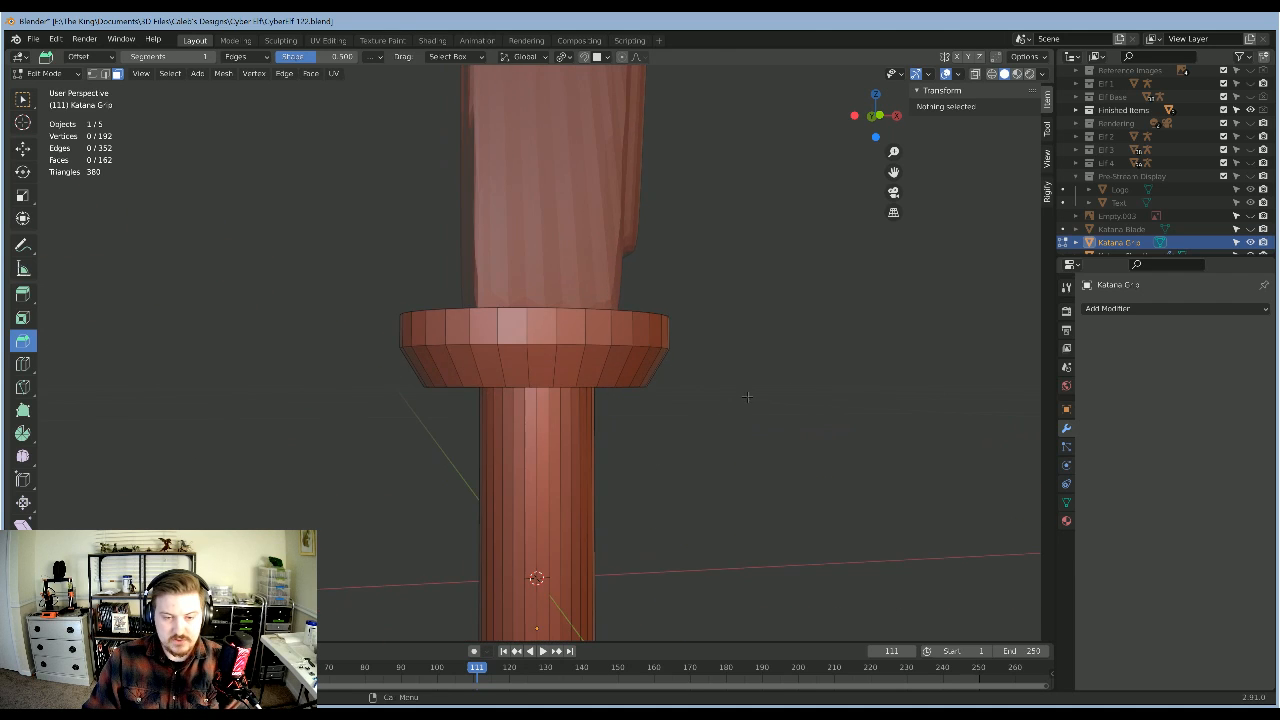
pyautogui.moveTo(747, 397); pyautogui.dragTo(777, 223, button='middle')
pyautogui.scroll(-2, 740, 423)
pyautogui.scroll(-3, 750, 300)
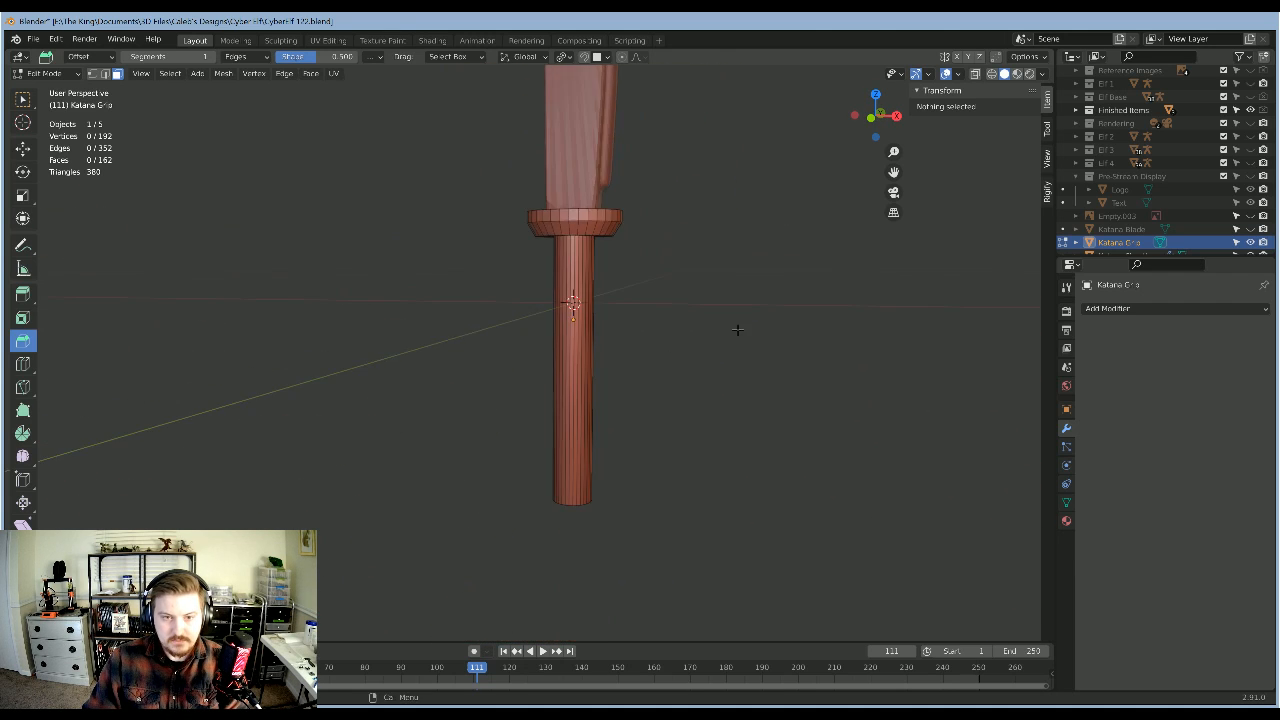
pyautogui.moveTo(738, 329); pyautogui.dragTo(711, 351, button='middle')
pyautogui.press('KP_1')
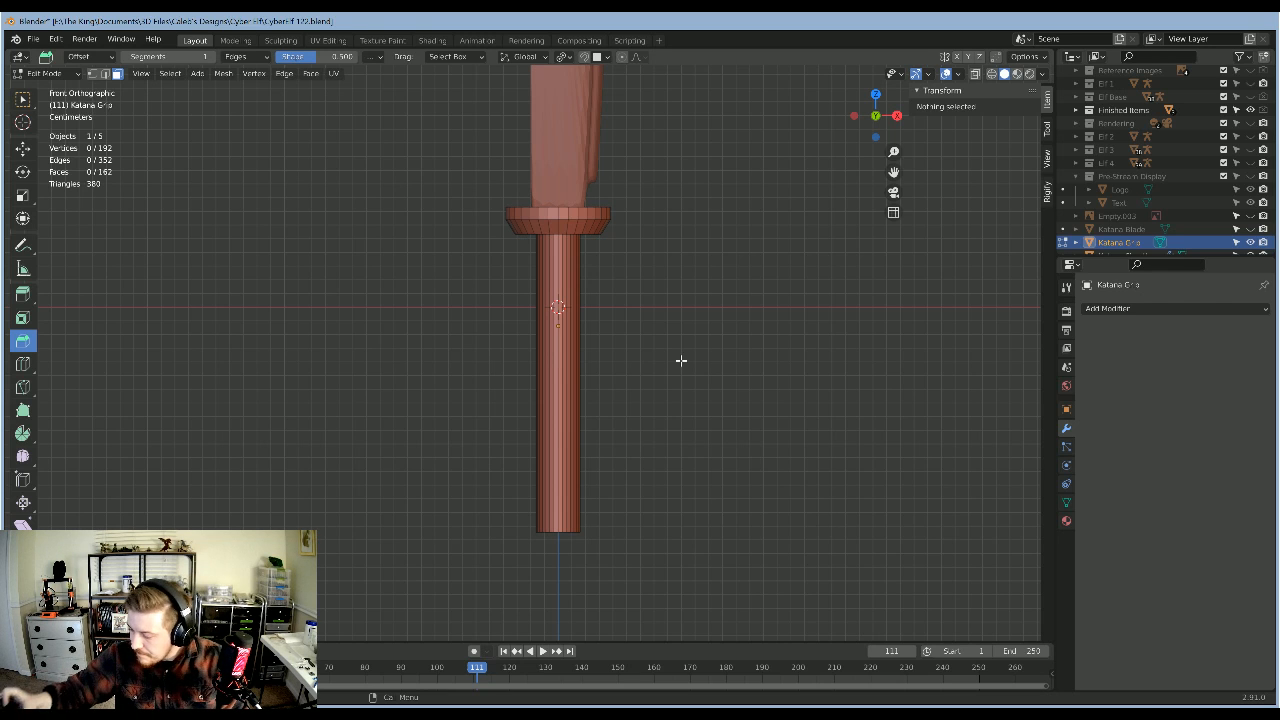
pyautogui.press('Tab')
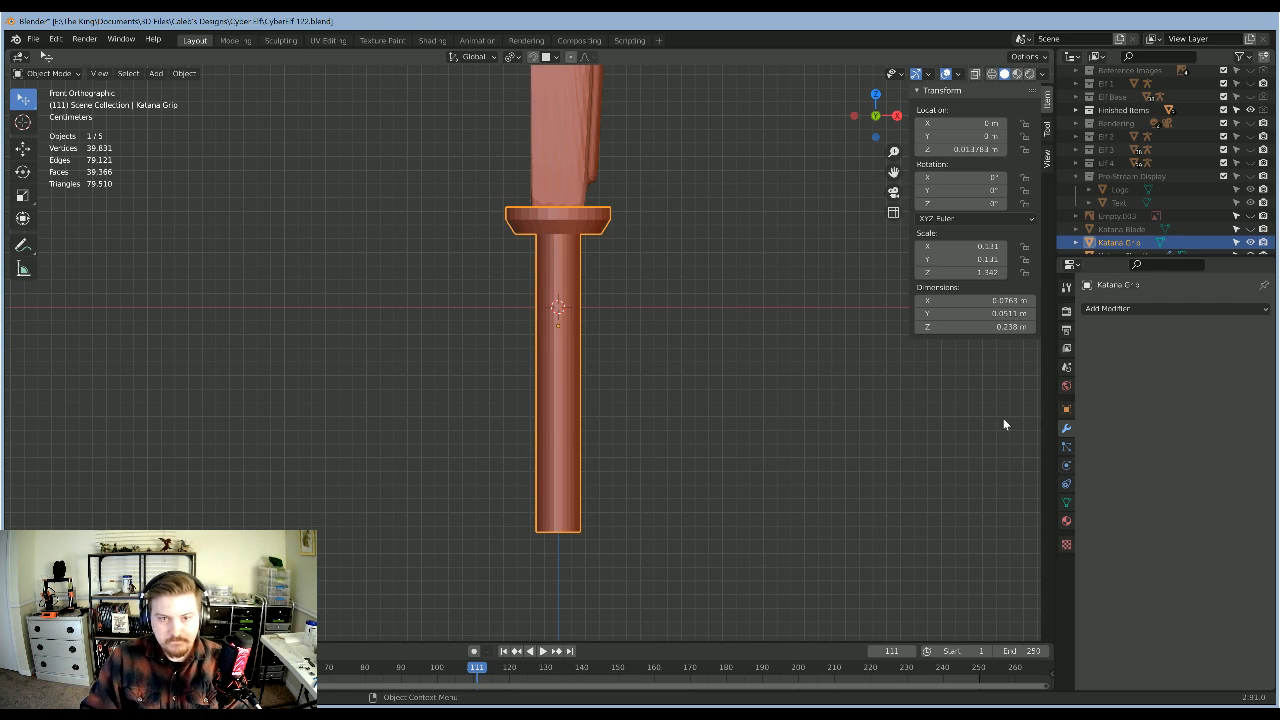
# Step: Bevel the edge loop around the handle's lower end with one segment, 0.00215 m wide
pyautogui.keyDown('shift'); pyautogui.moveTo(703, 379); pyautogui.dragTo(715, 151, button='middle'); pyautogui.keyUp('shift')
pyautogui.scroll(4, 719, 285)
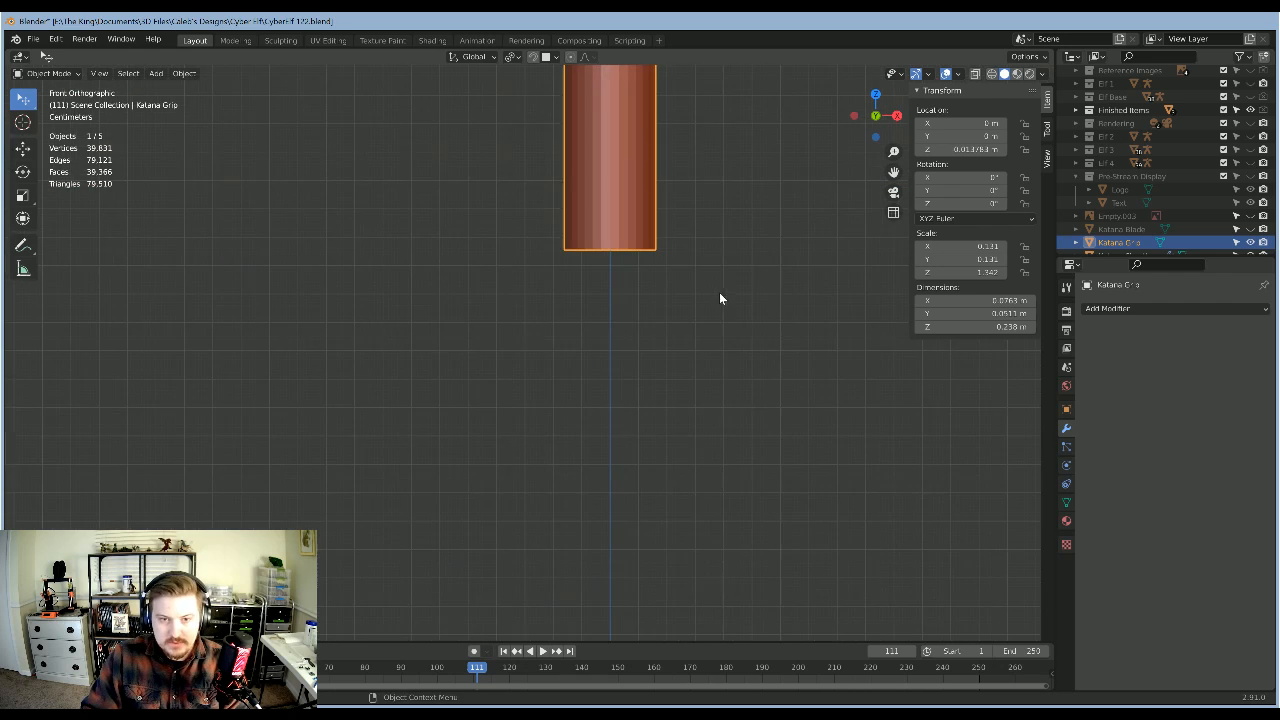
pyautogui.keyDown('shift'); pyautogui.moveTo(580, 216); pyautogui.dragTo(533, 302, button='middle'); pyautogui.keyUp('shift')
pyautogui.scroll(1, 560, 325)
pyautogui.press('Tab')
pyautogui.scroll(3, 590, 340)
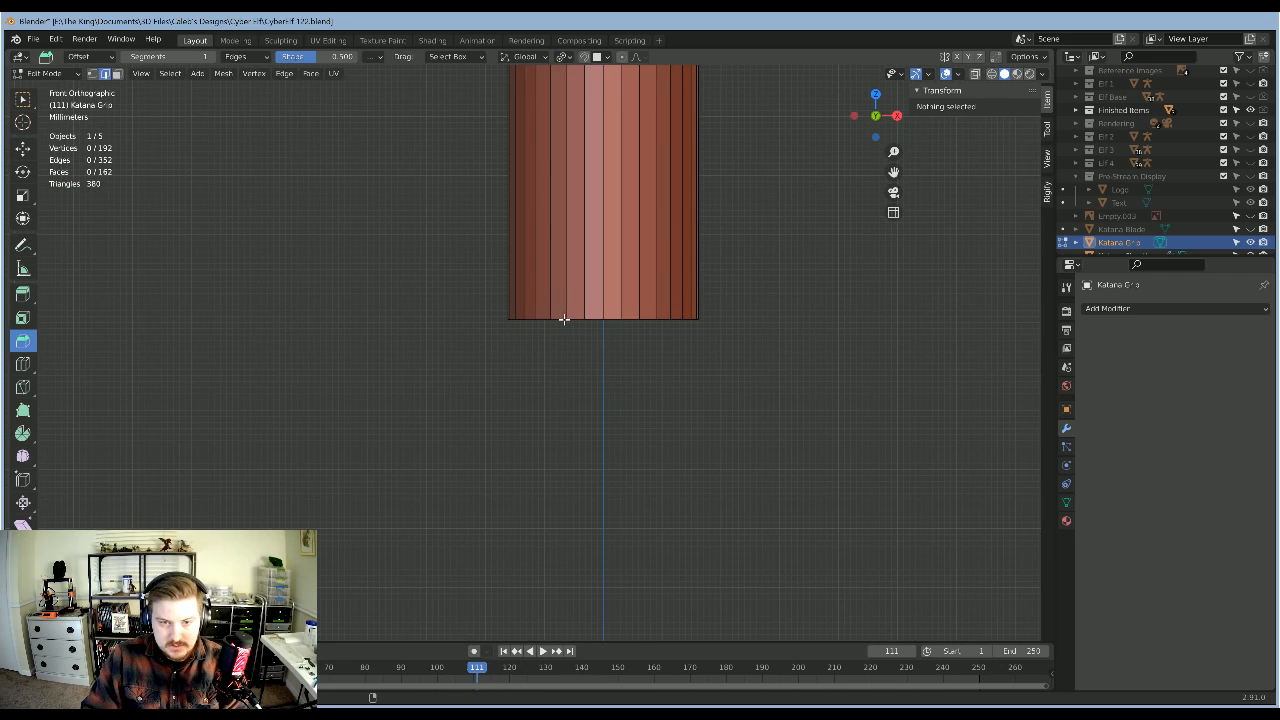
pyautogui.keyDown('alt'); pyautogui.click(564, 319); pyautogui.keyUp('alt')
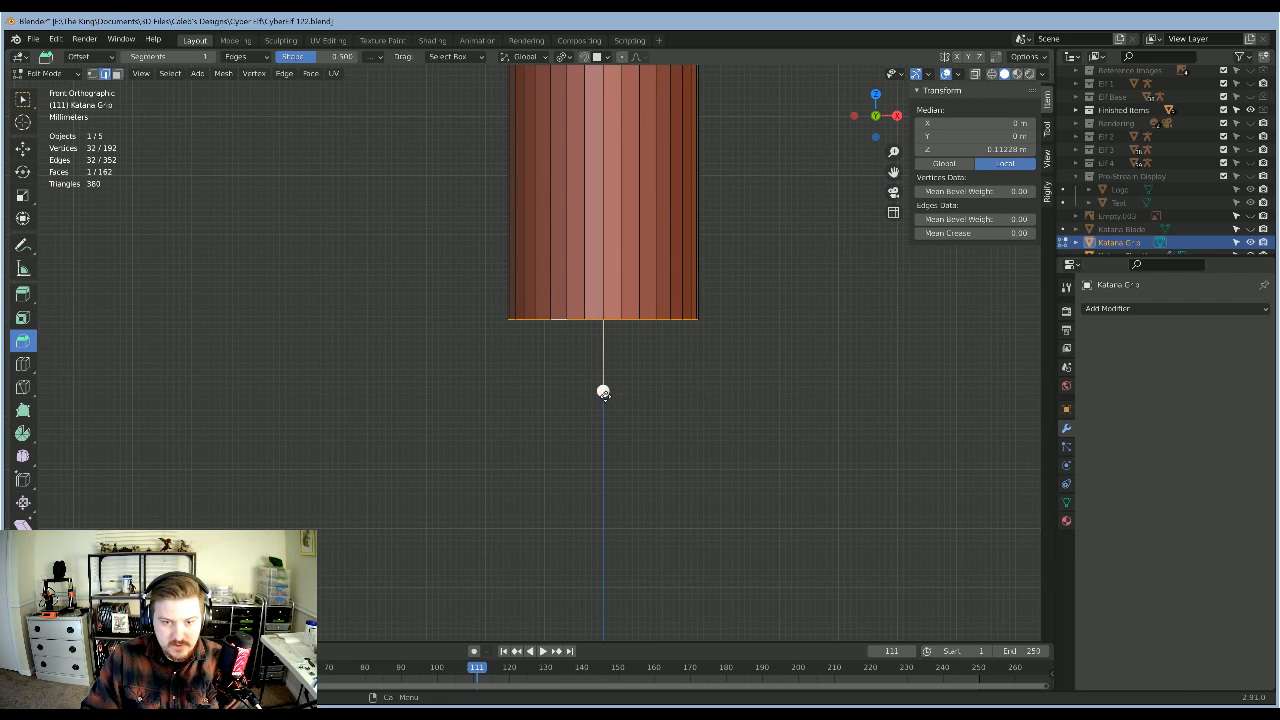
pyautogui.moveTo(603, 392); pyautogui.dragTo(603, 401)
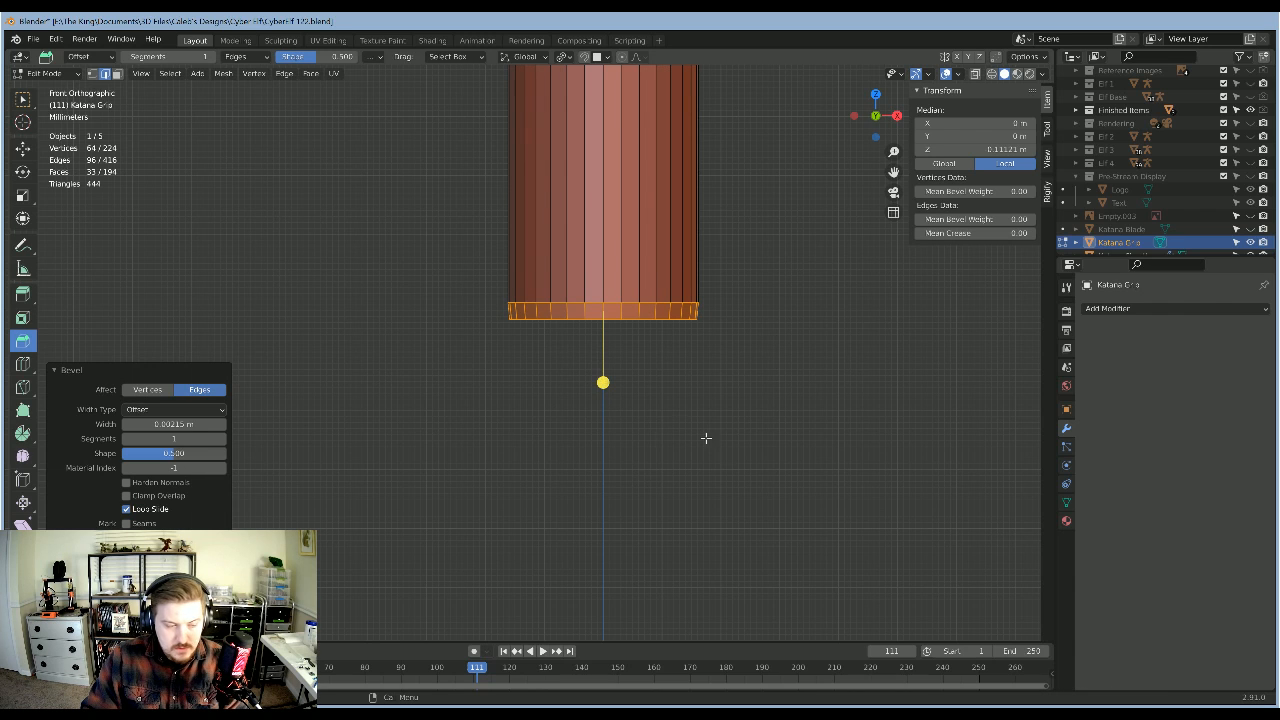
# Step: Shrink the handle's end cap face to chamfer the handle's end, and finish mesh editing with nothing selected
pyautogui.moveTo(706, 438); pyautogui.dragTo(673, 95, button='middle')
pyautogui.scroll(4, 651, 397)
pyautogui.press('3')
pyautogui.click(637, 386)
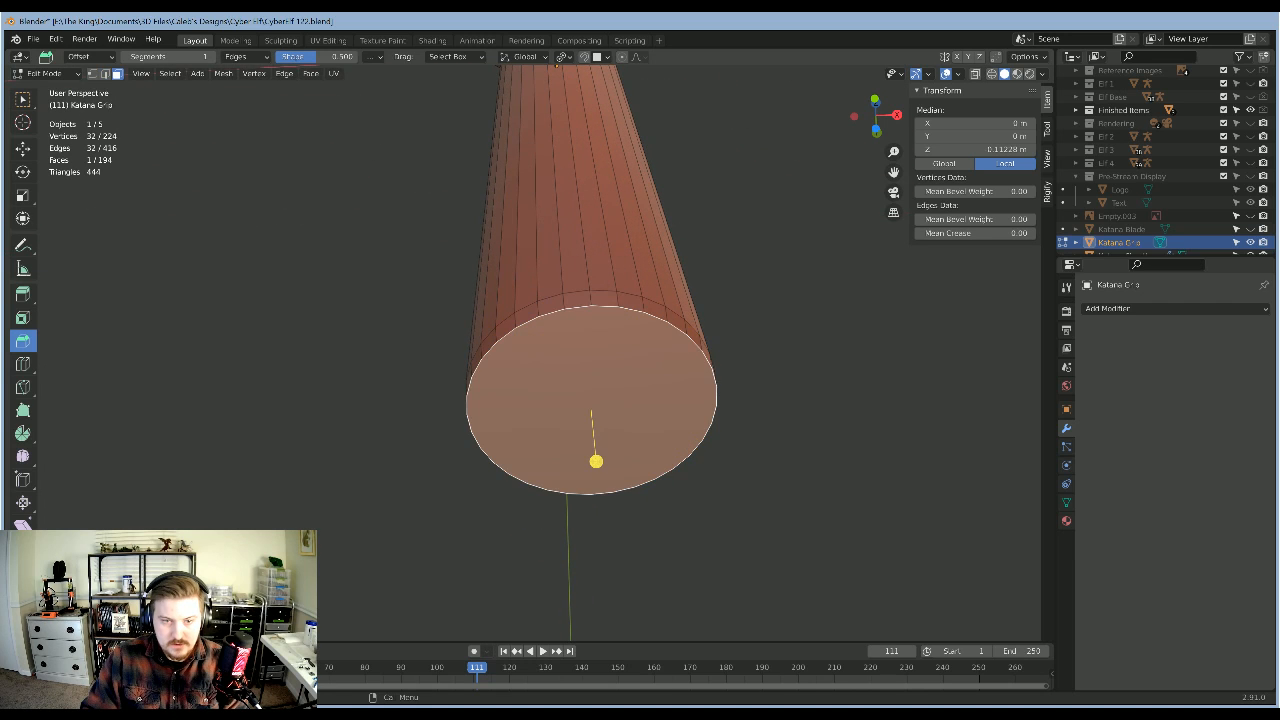
pyautogui.press('i')
pyautogui.click(832, 340)
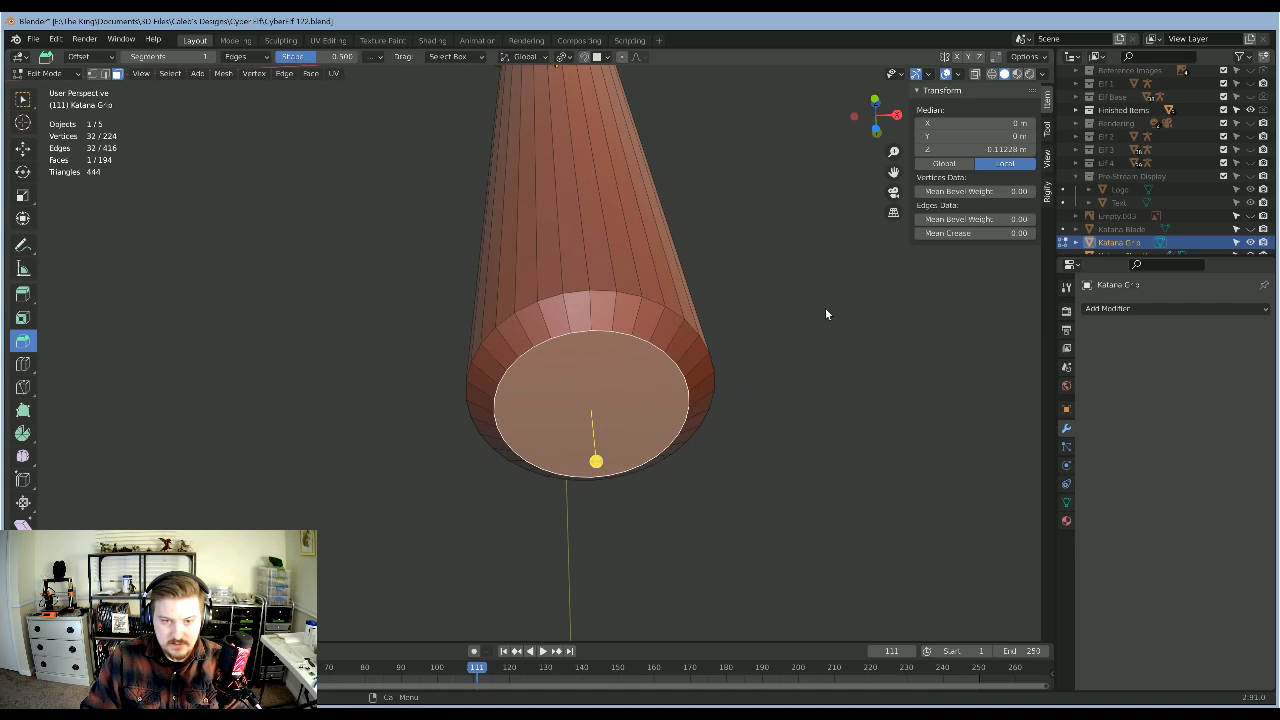
pyautogui.press('Tab')
pyautogui.scroll(-4, 800, 290)
pyautogui.click(735, 236)
# Step: View the katana grip from the front and show the katana reference image Empty.003
pyautogui.moveTo(701, 207); pyautogui.dragTo(822, 420, button='middle')
pyautogui.scroll(-6, 702, 268)
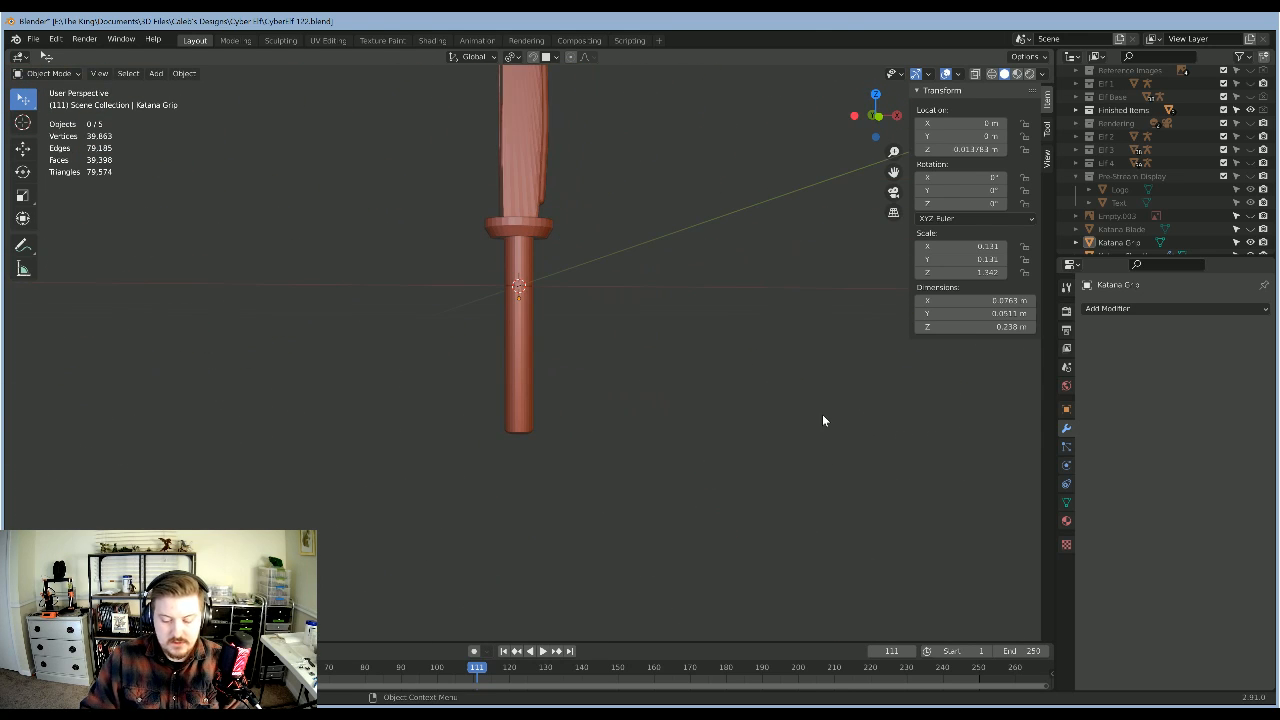
pyautogui.press('KP_1')
pyautogui.keyDown('shift'); pyautogui.moveTo(625, 225); pyautogui.dragTo(678, 341, button='middle'); pyautogui.keyUp('shift')
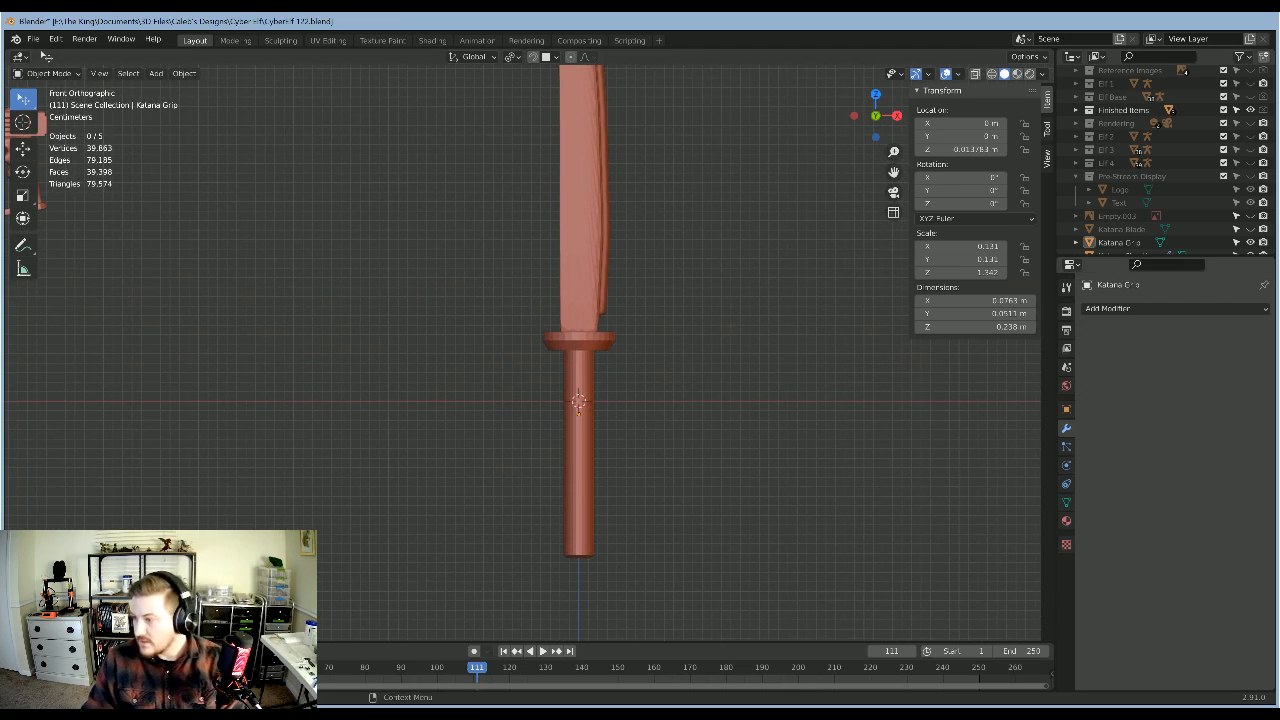
pyautogui.click(1251, 217)
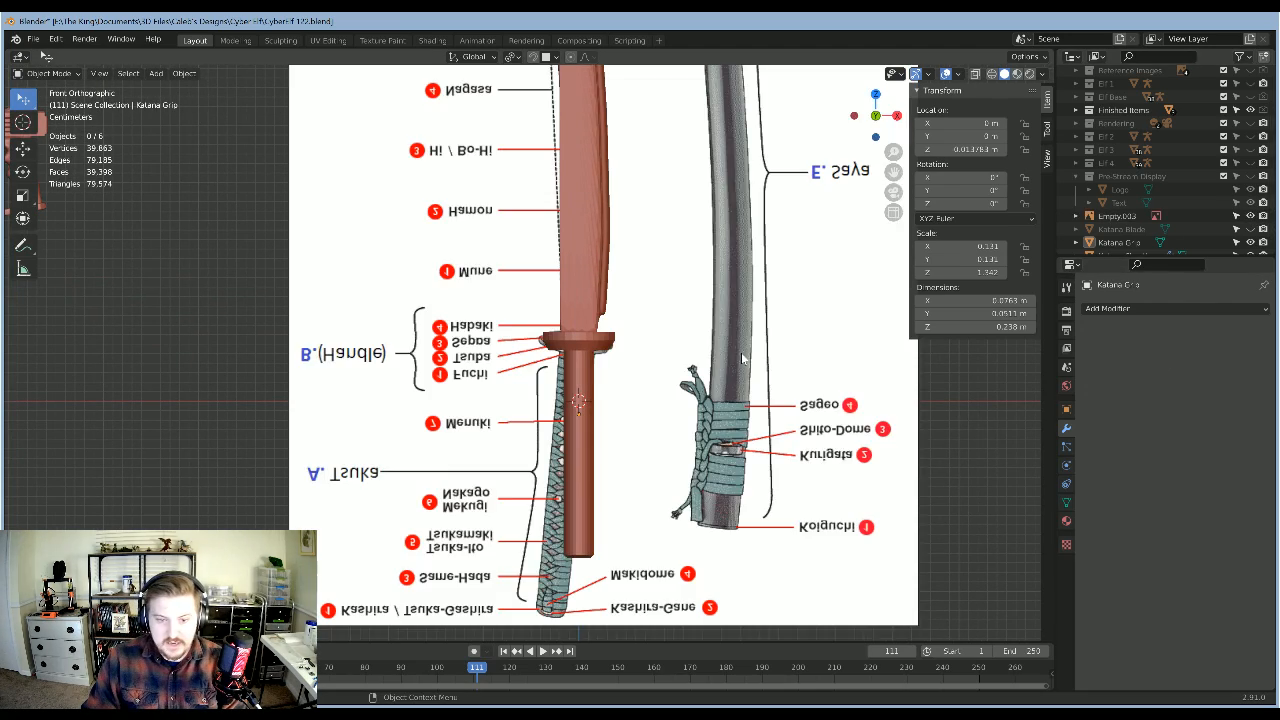
# Step: Examine the handle, guard and sheath against the katana reference diagram from near and far
pyautogui.scroll(-3, 697, 436)
pyautogui.moveTo(713, 427); pyautogui.dragTo(743, 431, button='middle')
pyautogui.scroll(5, 511, 338)
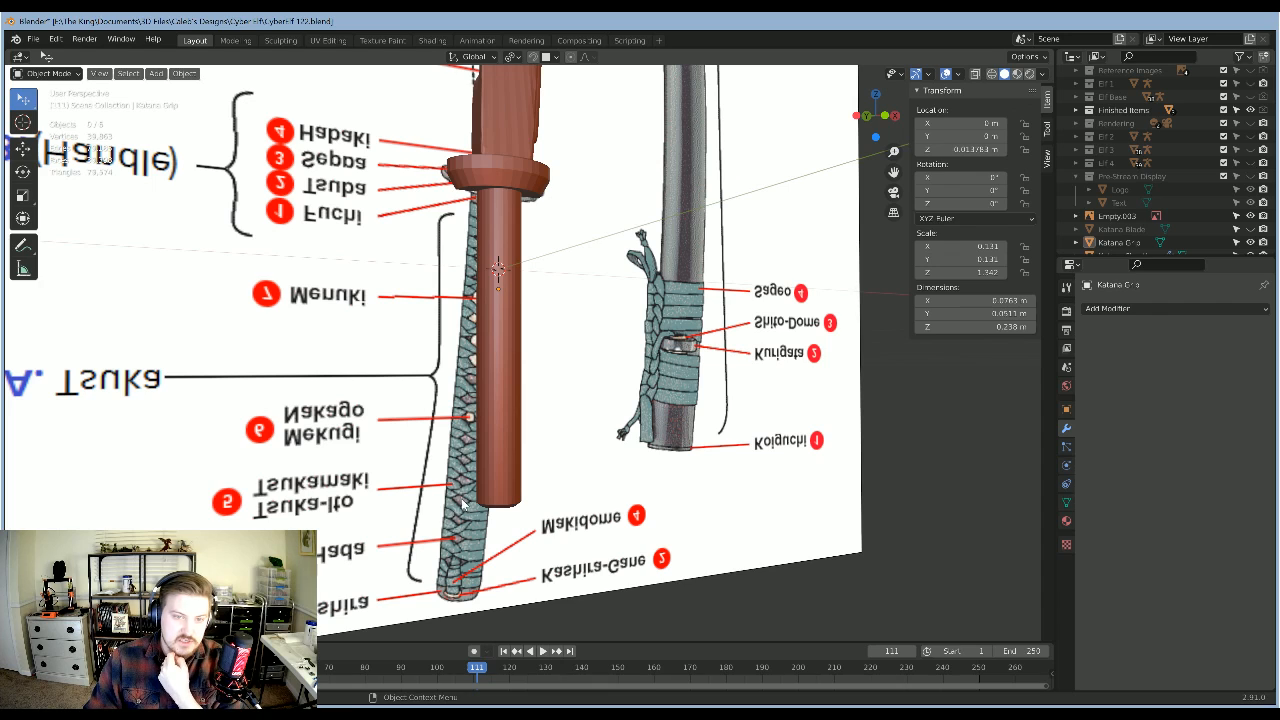
pyautogui.scroll(-7, 616, 474)
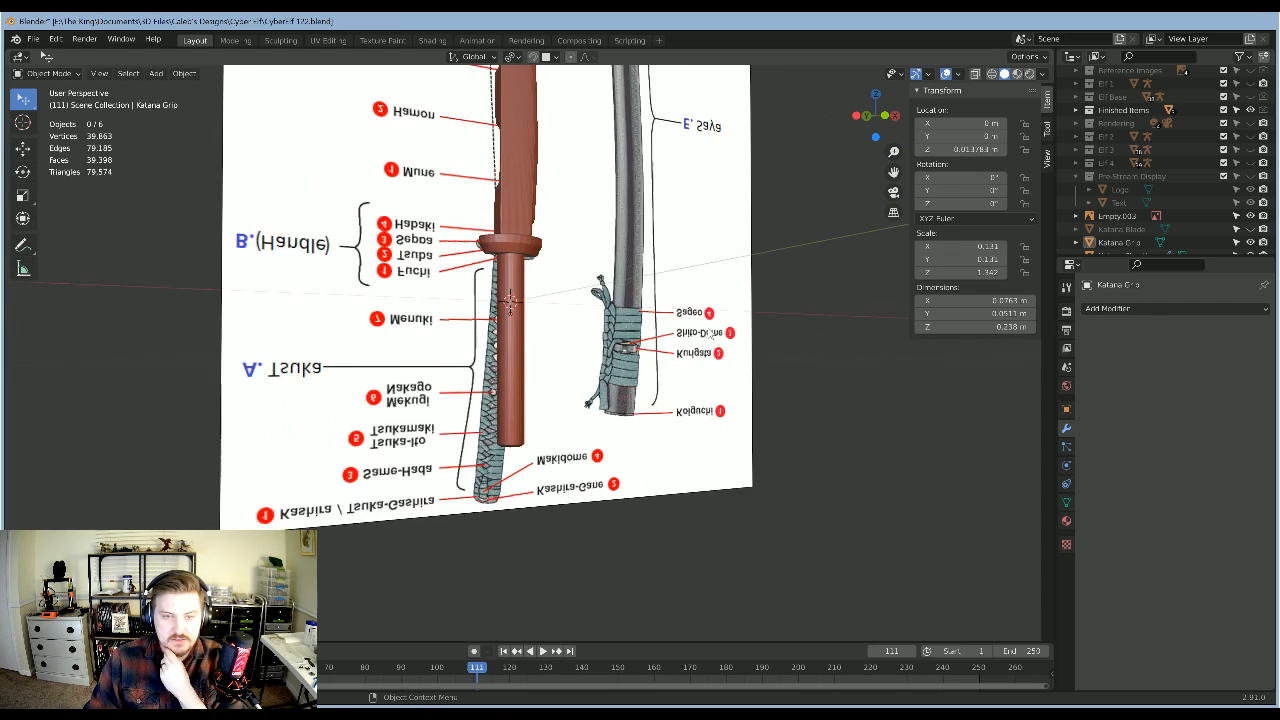
pyautogui.moveTo(582, 324); pyautogui.dragTo(622, 368, button='middle')
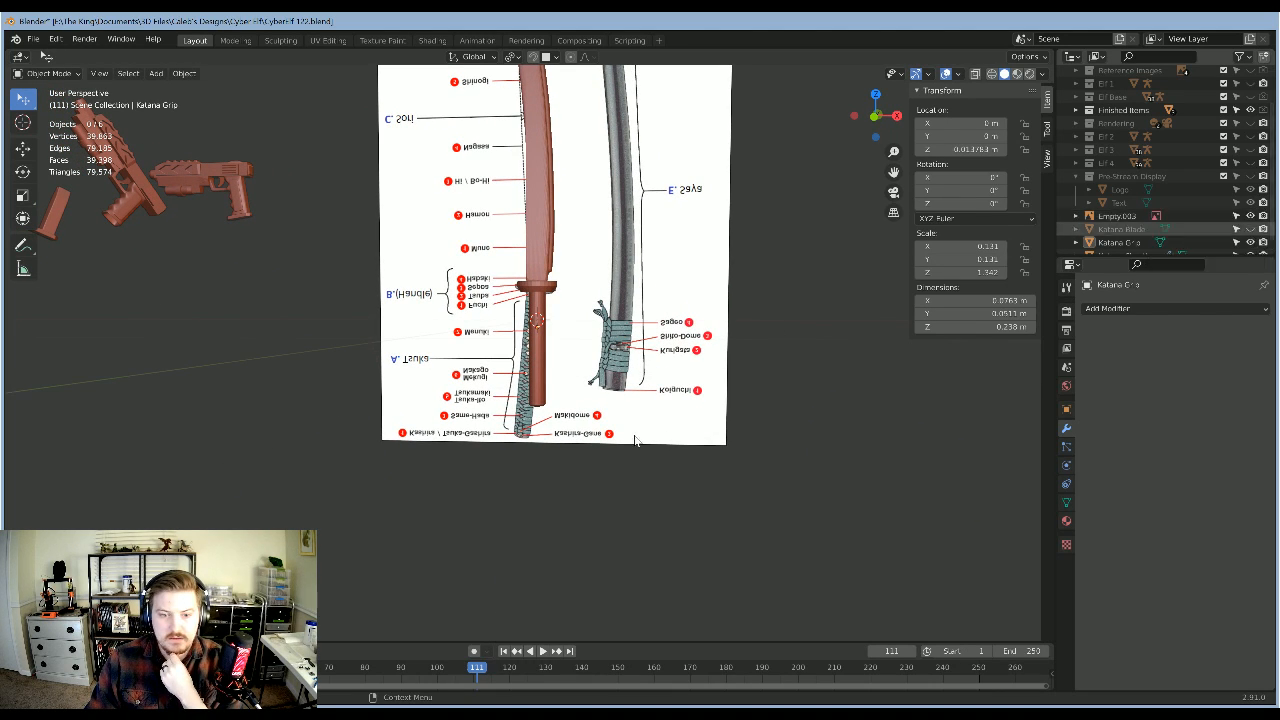
pyautogui.scroll(6, 680, 413)
pyautogui.moveTo(680, 413)
pyautogui.mouseDown(button='middle')
pyautogui.moveTo(656, 371)
pyautogui.moveTo(669, 397)
pyautogui.mouseUp(button='middle')
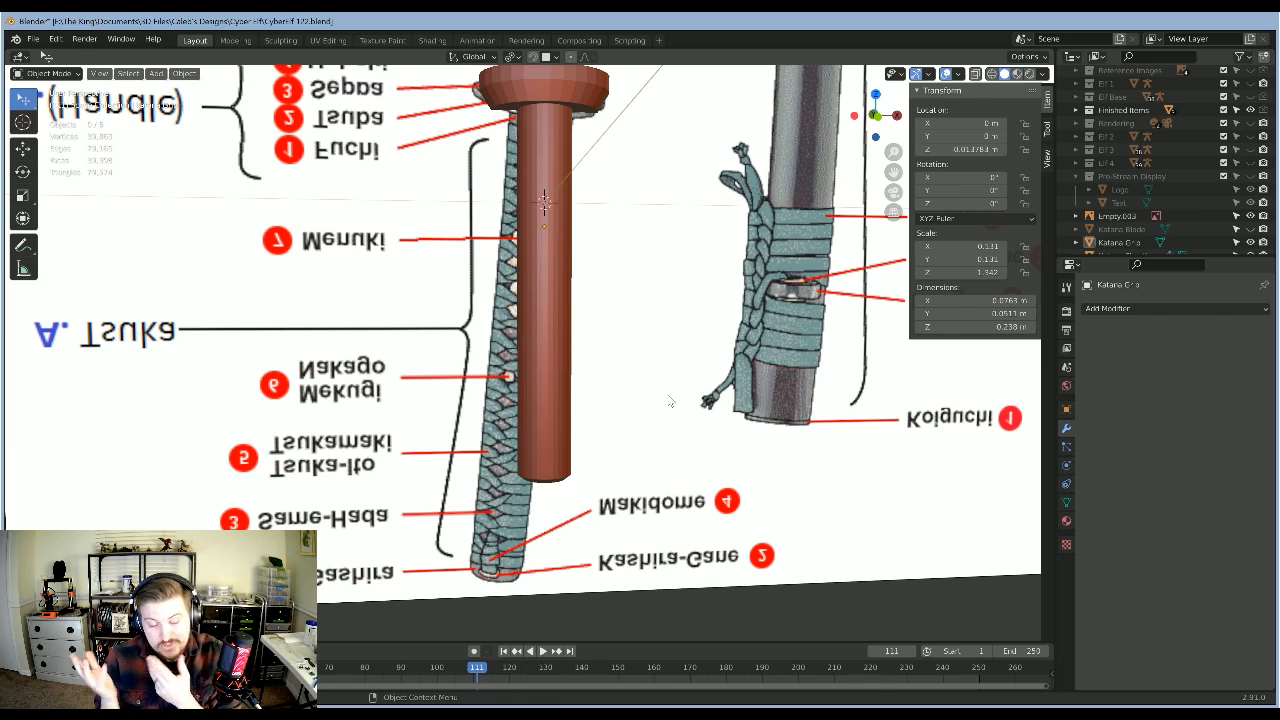
pyautogui.scroll(-2, 650, 360)
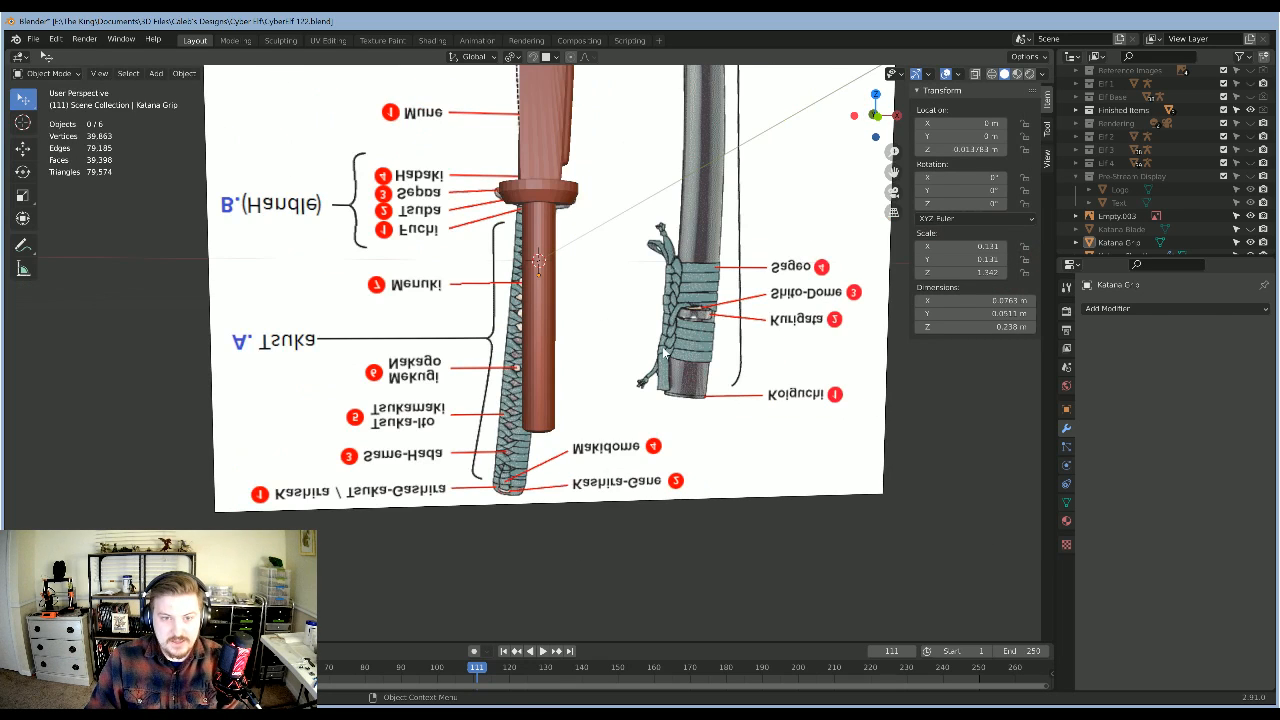
pyautogui.scroll(-4, 655, 348)
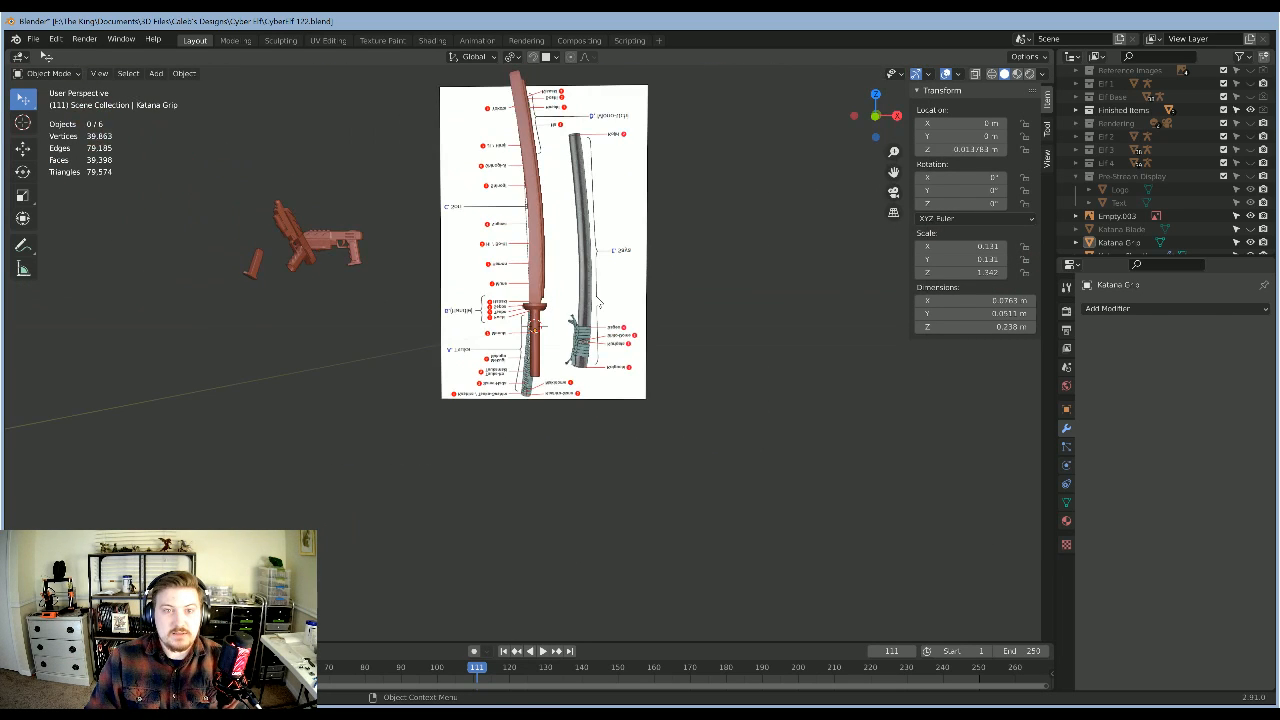
pyautogui.scroll(1, 597, 306)
pyautogui.scroll(2, 600, 320)
pyautogui.keyDown('shift'); pyautogui.moveTo(625, 302); pyautogui.dragTo(656, 550, button='middle'); pyautogui.keyUp('shift')
pyautogui.scroll(-2, 546, 216)
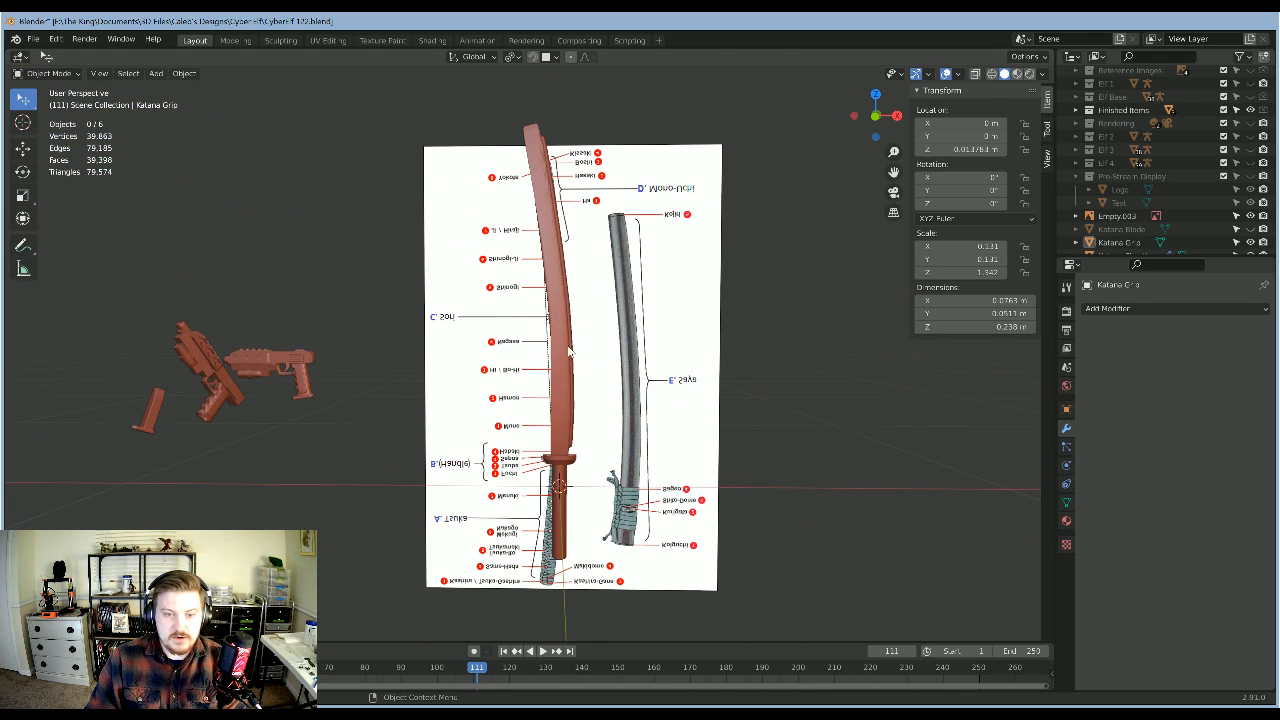
pyautogui.keyDown('shift'); pyautogui.moveTo(609, 457); pyautogui.dragTo(602, 257, button='middle'); pyautogui.keyUp('shift')
pyautogui.scroll(3, 586, 284)
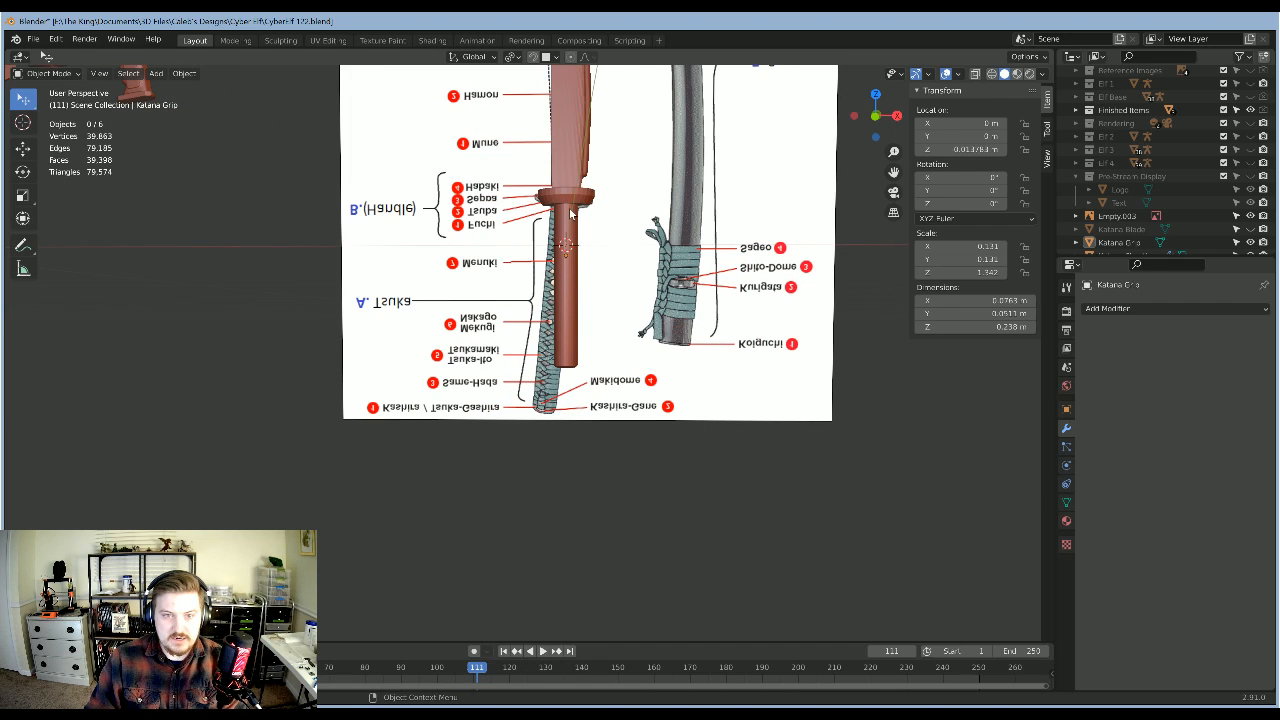
# Step: Select the end faces of the grip's handle and, in front view, move them to the tip of the reference handle so the grip slants
pyautogui.scroll(3, 599, 426)
pyautogui.moveTo(641, 393); pyautogui.dragTo(586, 463, button='middle')
pyautogui.click(594, 449)
pyautogui.press('Tab')
pyautogui.scroll(3, 669, 537)
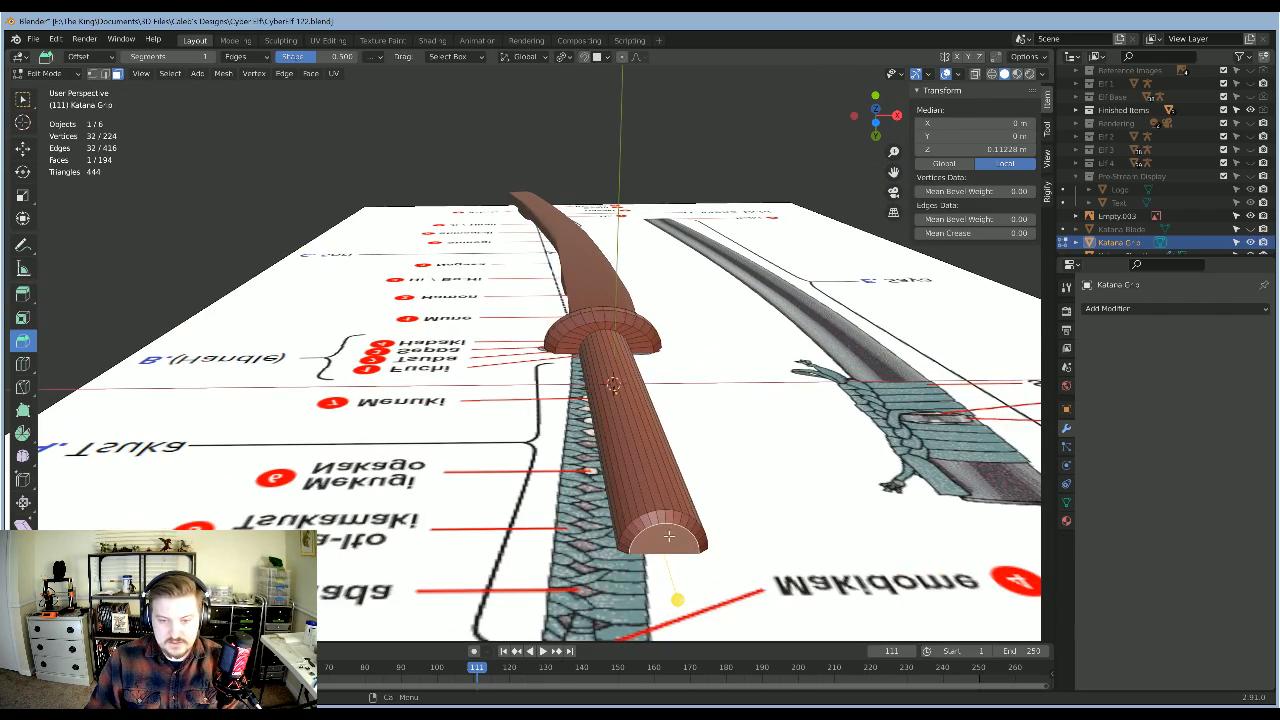
pyautogui.moveTo(707, 537); pyautogui.dragTo(649, 483, button='middle')
pyautogui.moveTo(649, 483)
pyautogui.mouseDown()
pyautogui.moveTo(660, 526)
pyautogui.moveTo(687, 526)
pyautogui.moveTo(697, 499)
pyautogui.moveTo(676, 474)
pyautogui.moveTo(704, 456)
pyautogui.mouseUp()
pyautogui.press('Escape')
pyautogui.moveTo(742, 470); pyautogui.dragTo(740, 503, button='middle')
pyautogui.press('KP_1')
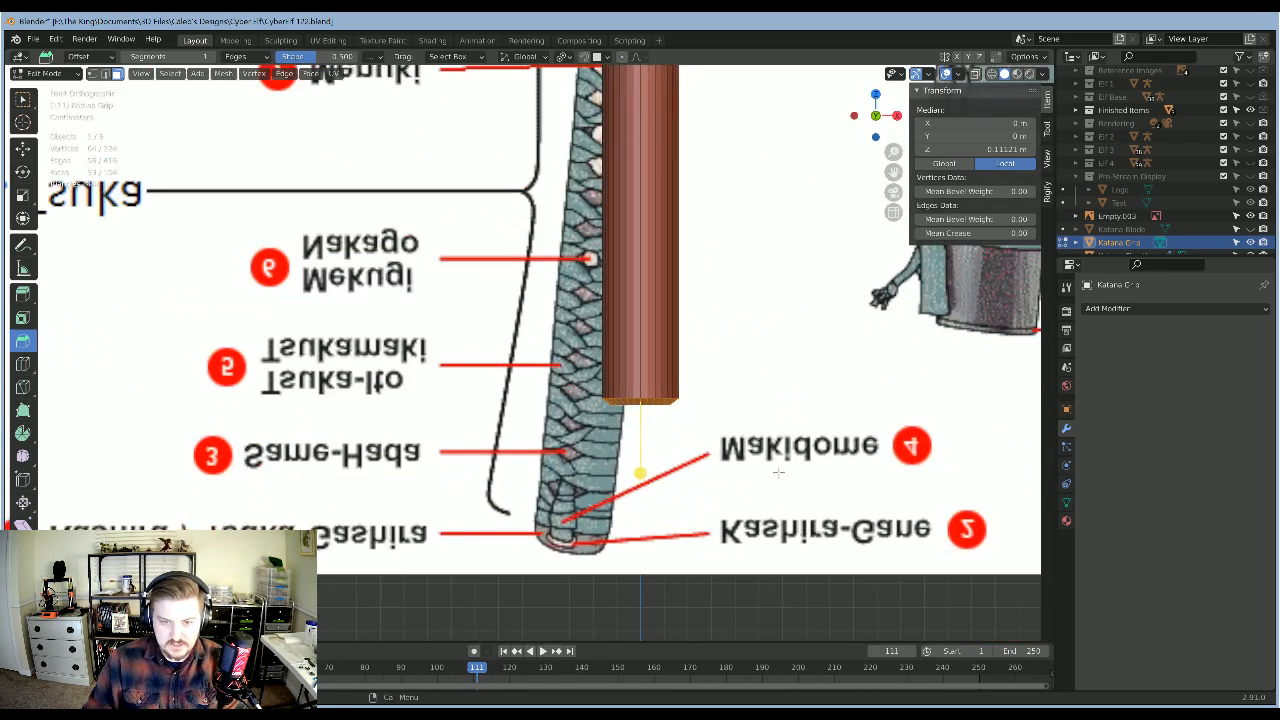
pyautogui.scroll(-4, 735, 432)
pyautogui.press('g')
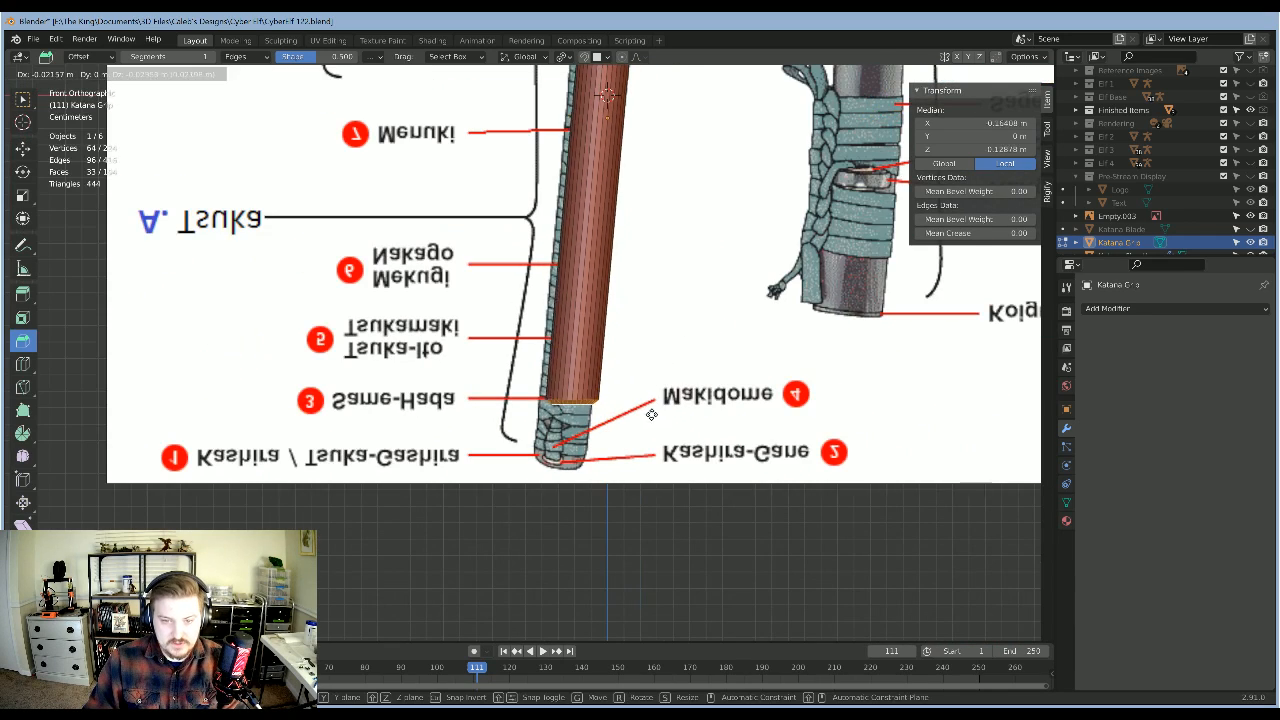
pyautogui.click(648, 433)
# Step: Rotate the handle's end faces about -9.7° to square them to the slanted handle, and finish mesh editing
pyautogui.press('r')
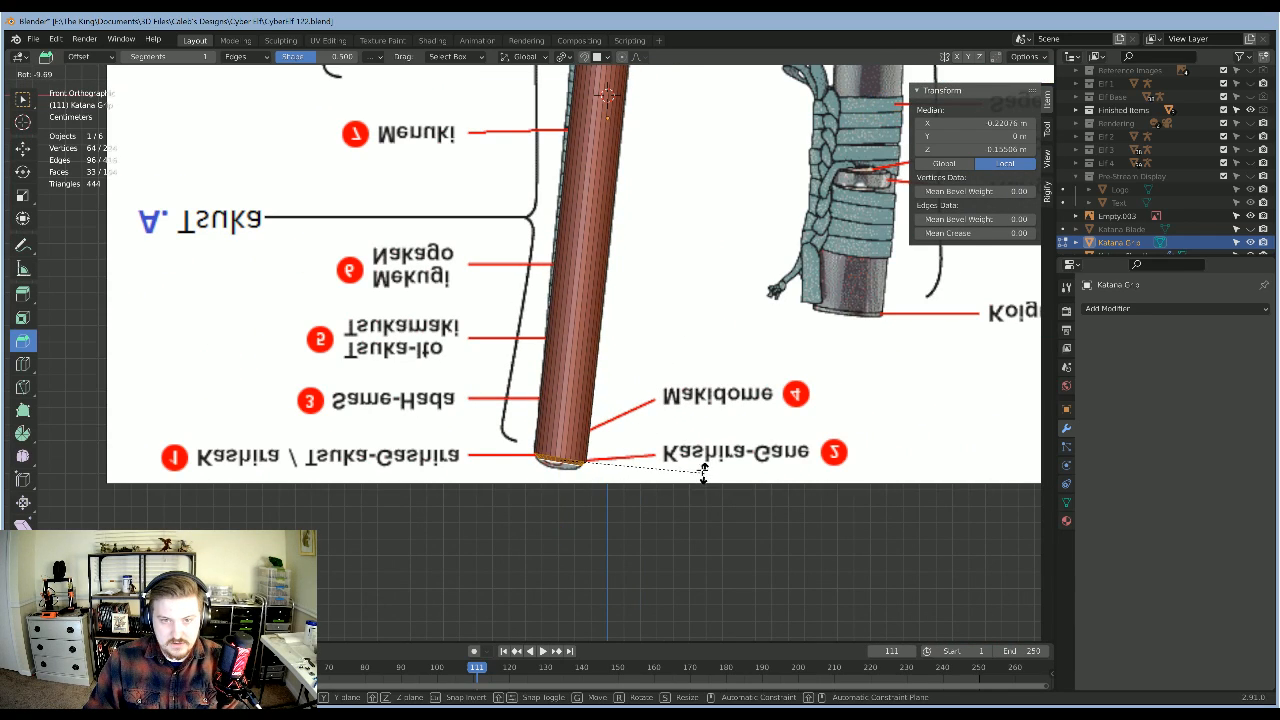
pyautogui.click(702, 476)
pyautogui.scroll(-8, 659, 490)
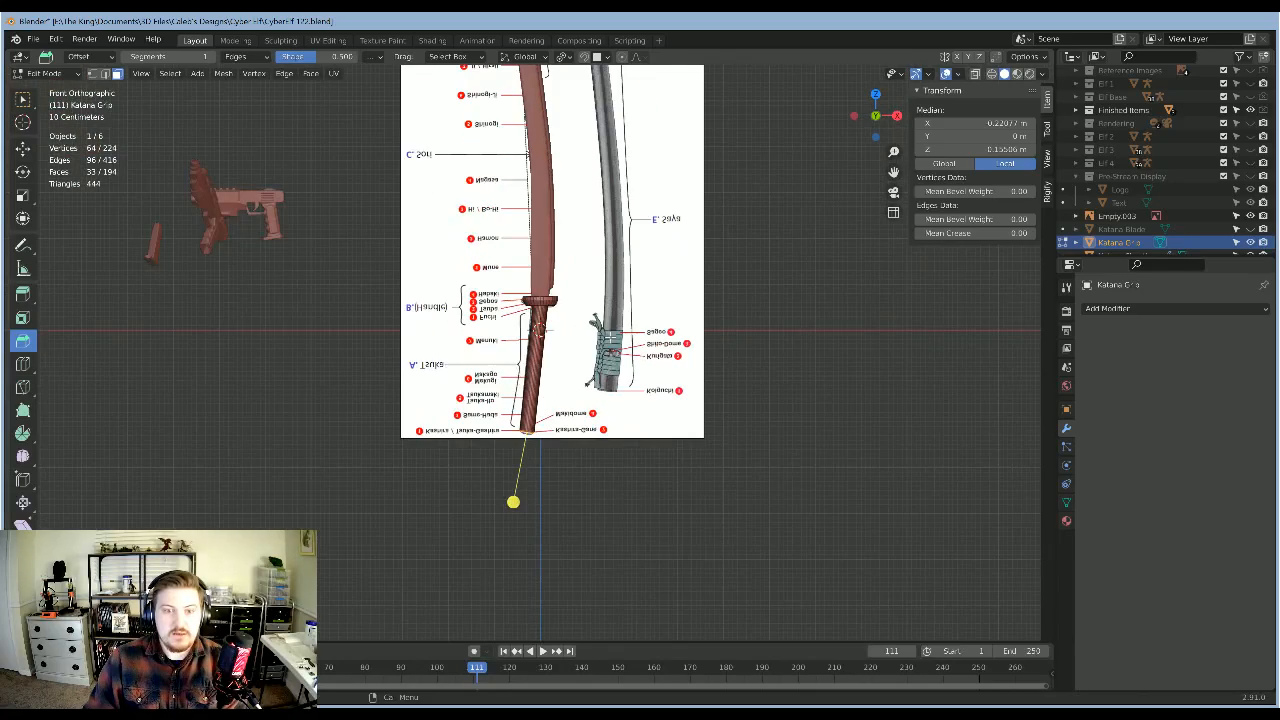
pyautogui.press('Tab')
pyautogui.moveTo(710, 395)
pyautogui.mouseDown(button='middle')
pyautogui.moveTo(714, 300)
pyautogui.moveTo(718, 371)
pyautogui.mouseUp(button='middle')
pyautogui.press('KP_1')
pyautogui.scroll(6, 588, 492)
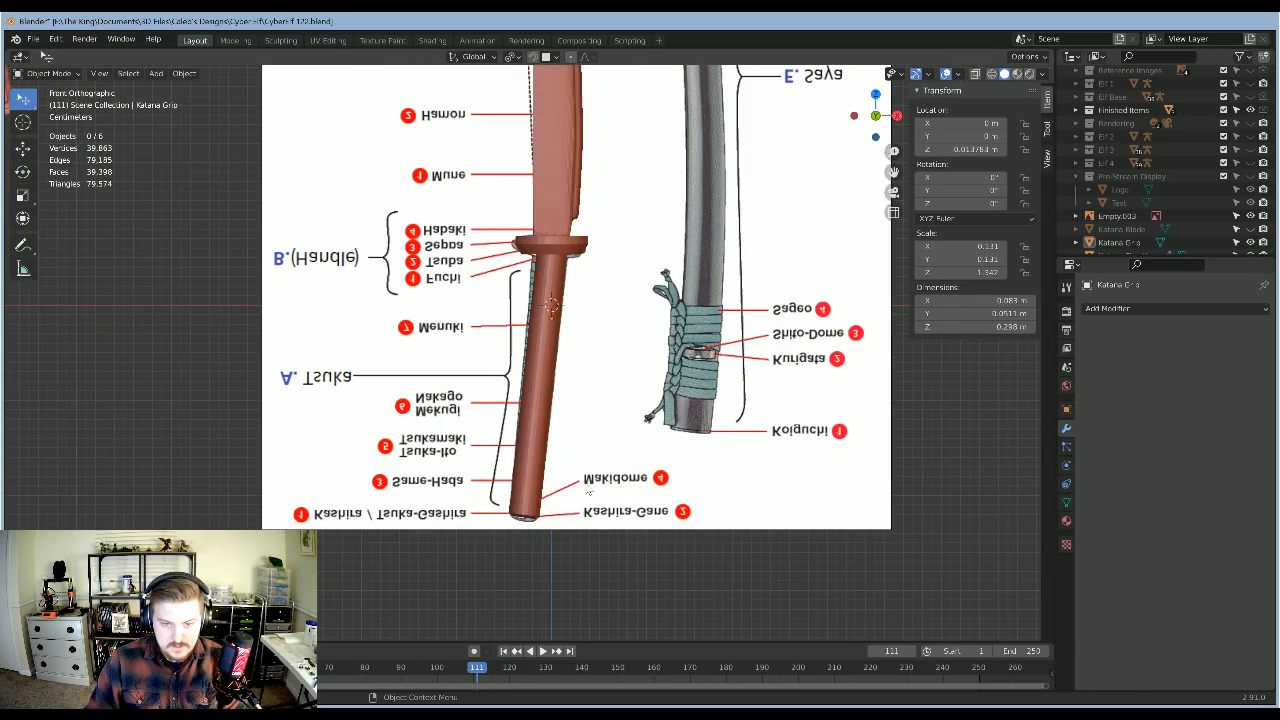
# Step: Shorten the katana handle by moving its end faces back up along the slanted grip in front view, and finish mesh editing
pyautogui.moveTo(585, 529); pyautogui.dragTo(566, 470, button='middle')
pyautogui.click(564, 464)
pyautogui.press('Tab')
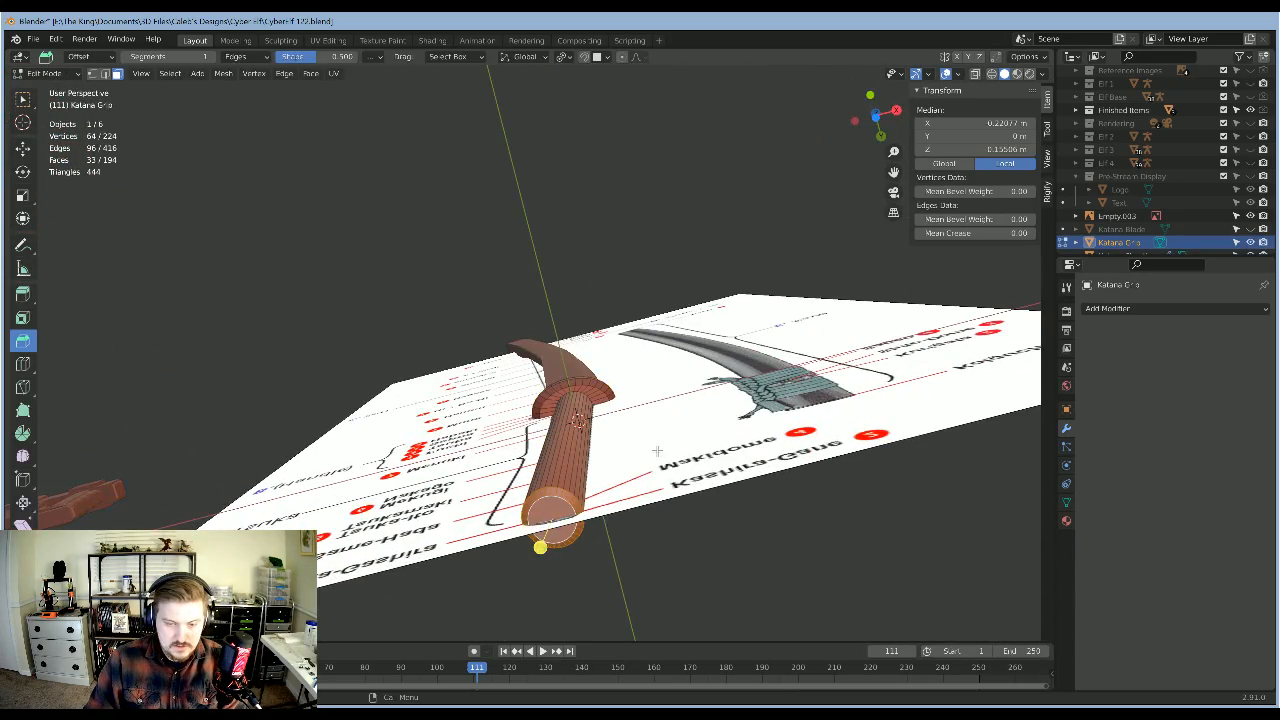
pyautogui.press('KP_1')
pyautogui.press('g')
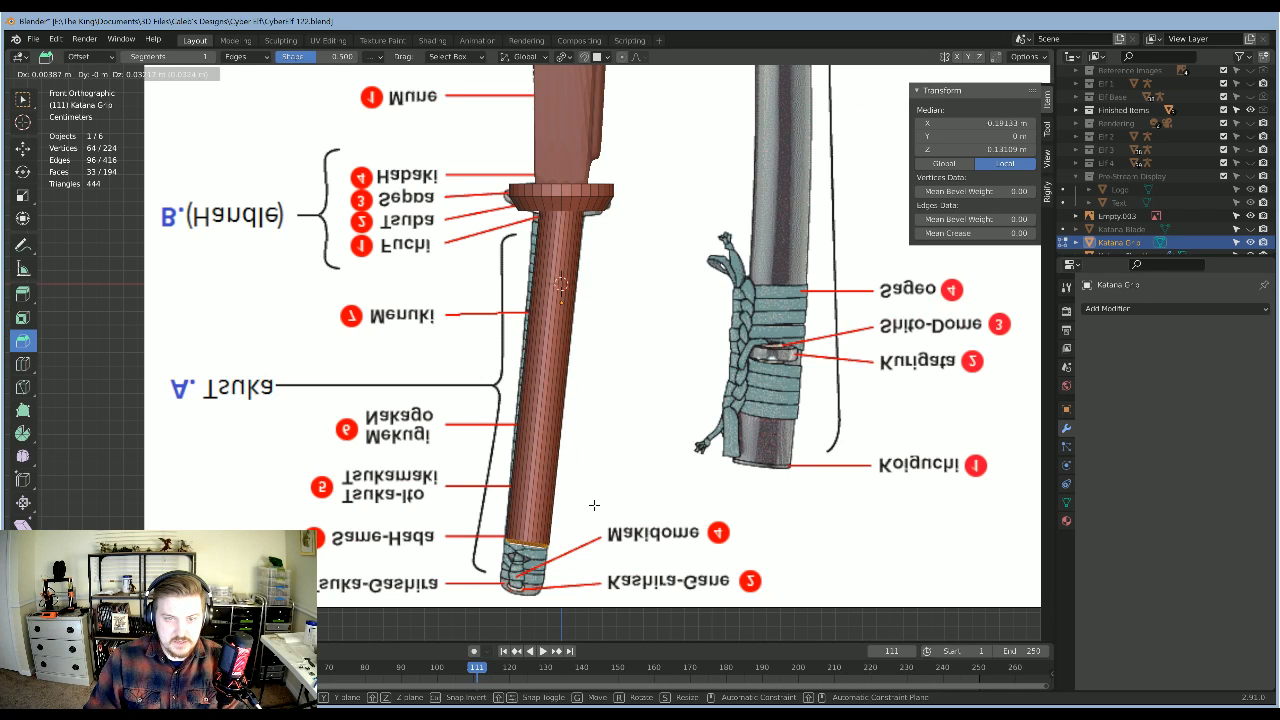
pyautogui.click(596, 500)
pyautogui.scroll(-10, 609, 358)
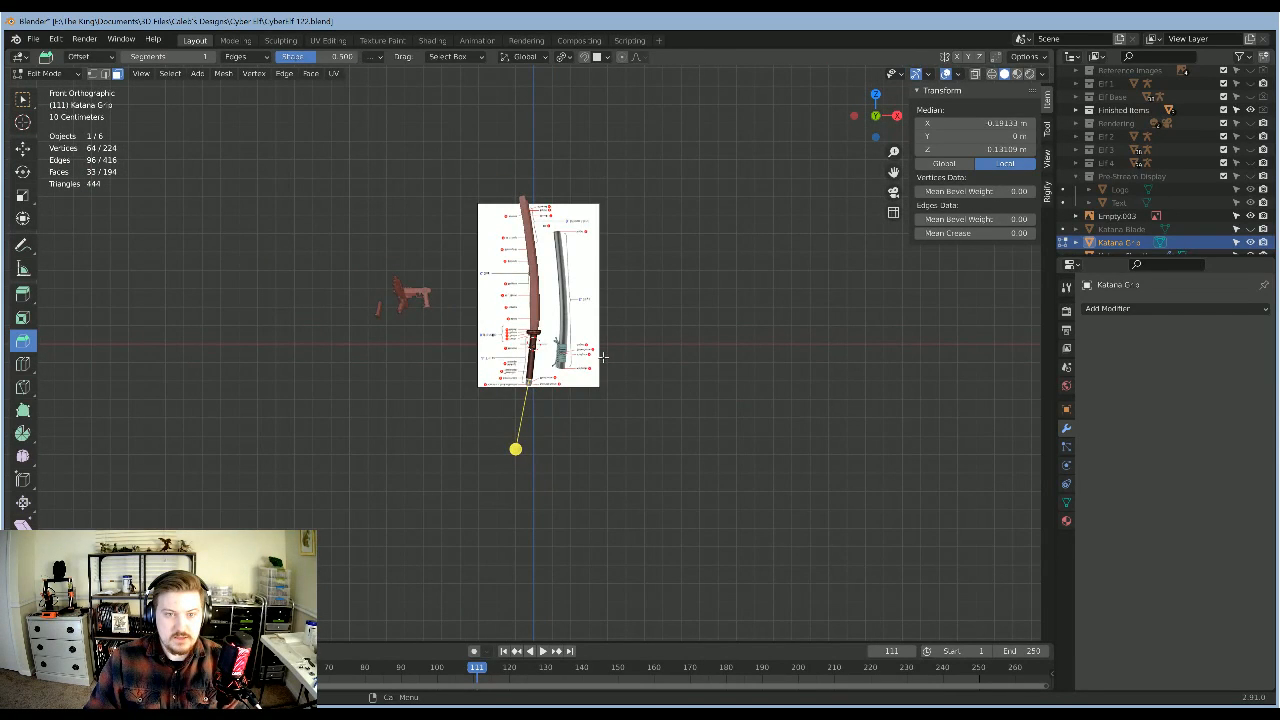
pyautogui.scroll(2, 603, 356)
pyautogui.press('Tab')
# Step: Hide the katana reference image Empty.003
pyautogui.click(622, 268)
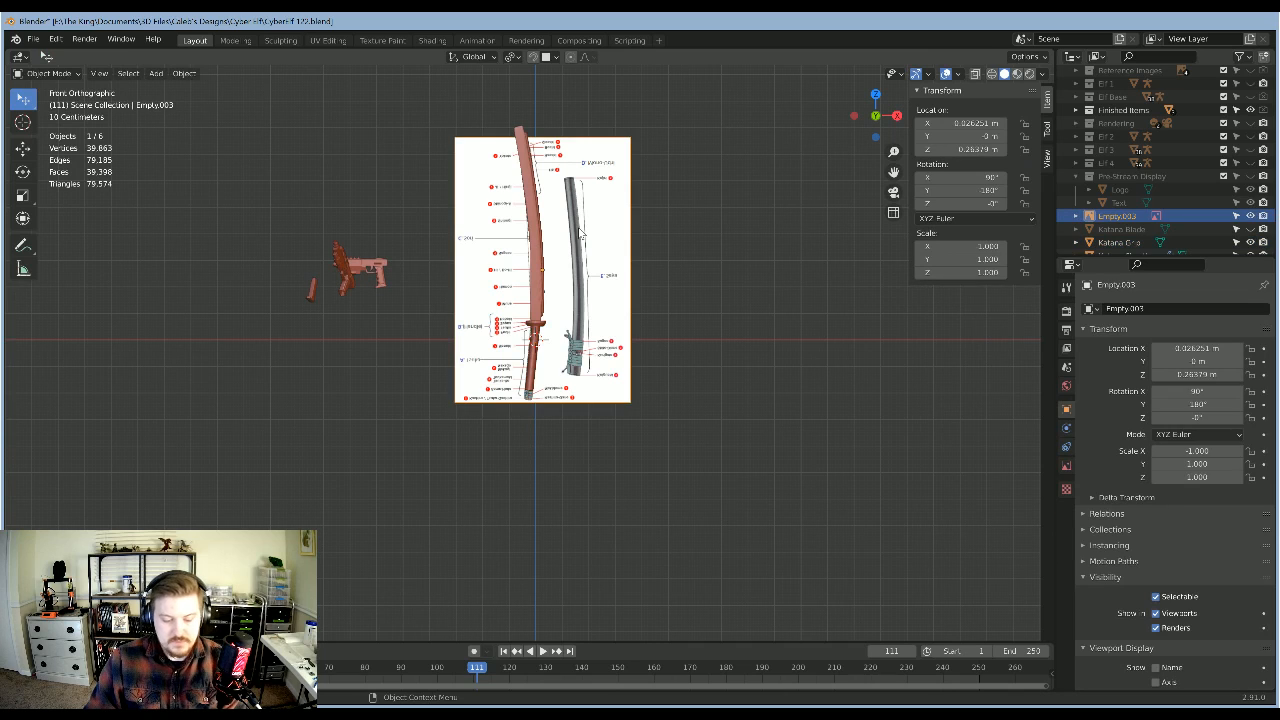
pyautogui.press('h')
pyautogui.scroll(2, 565, 349)
pyautogui.scroll(3, 565, 349)
# Step: Move the handle's end faces slightly along the X axis to lessen the grip's slant, and clear the selection
pyautogui.click(542, 370)
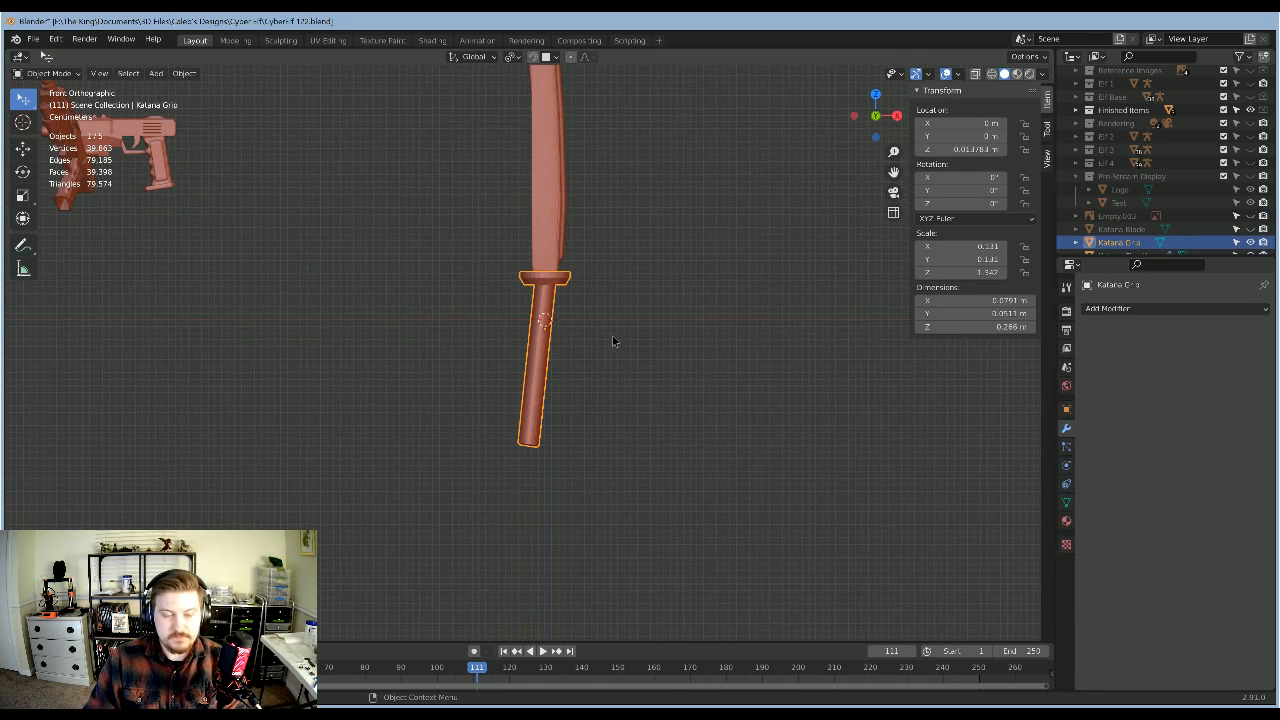
pyautogui.moveTo(614, 450); pyautogui.dragTo(617, 428, button='middle')
pyautogui.press('Tab')
pyautogui.moveTo(612, 520); pyautogui.dragTo(626, 460, button='middle')
pyautogui.press('g')
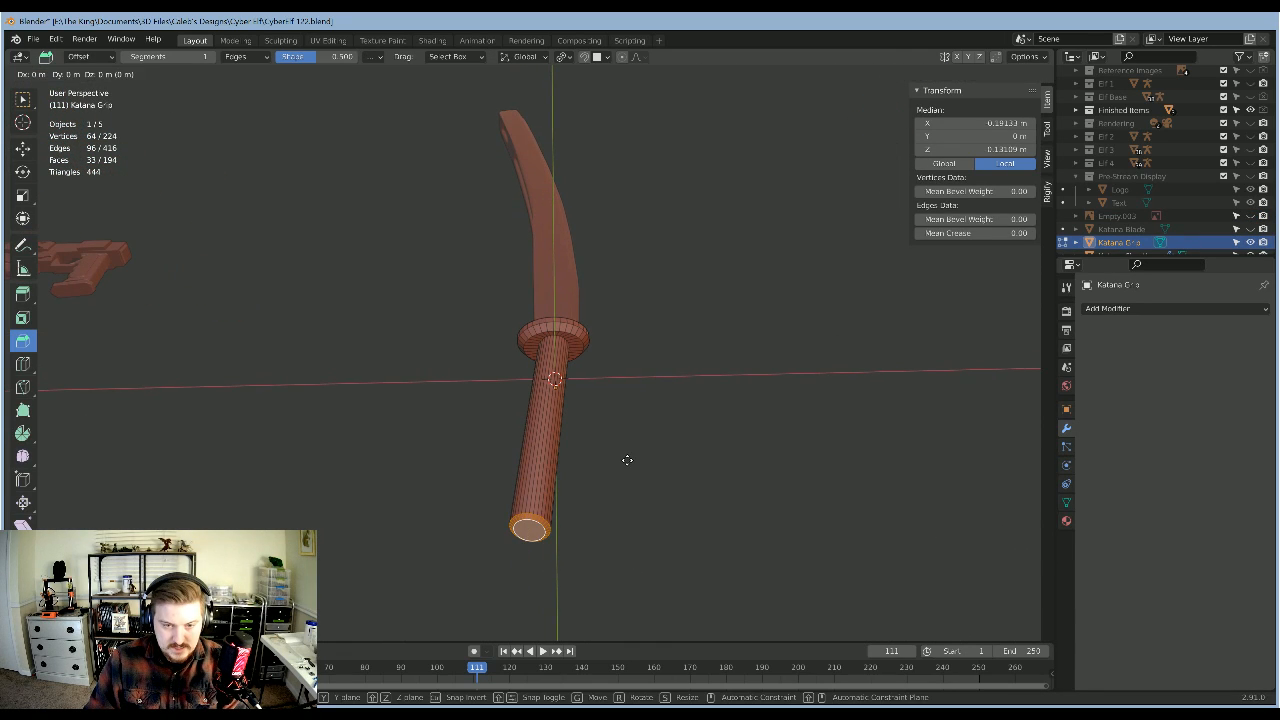
pyautogui.press('x')
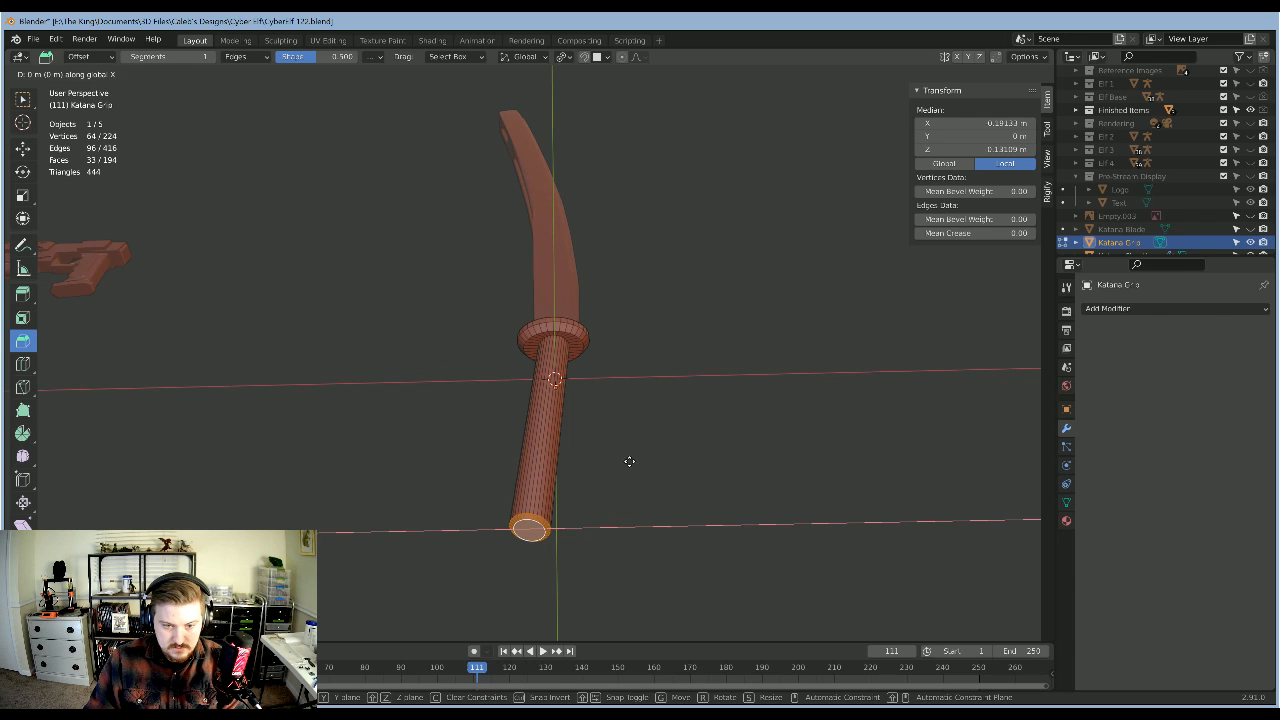
pyautogui.click(653, 447)
pyautogui.click(704, 236)
pyautogui.moveTo(704, 236); pyautogui.dragTo(701, 325, button='middle')
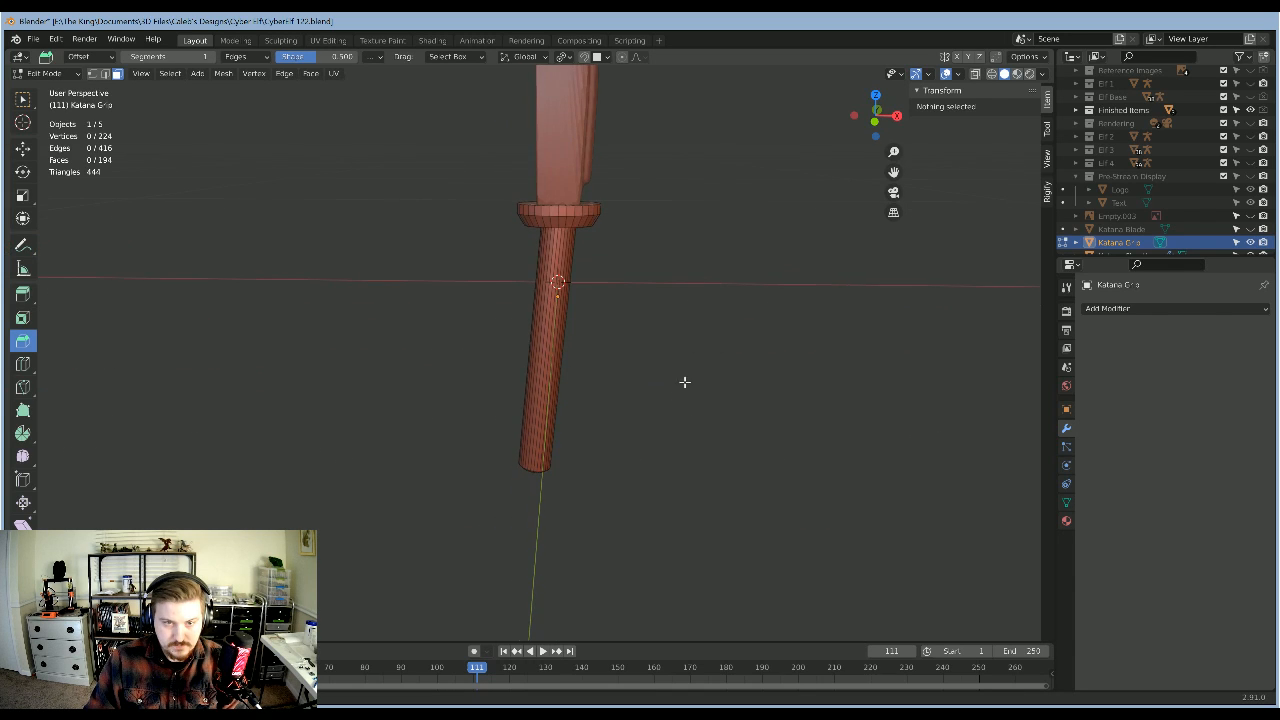
# Step: Try to select the faces around the guard, first by circle selection and then as a face loop
pyautogui.moveTo(685, 382); pyautogui.dragTo(674, 329, button='middle')
pyautogui.scroll(4, 680, 350)
pyautogui.moveTo(683, 397)
pyautogui.keyDown('shift'); pyautogui.mouseDown(button='middle')
pyautogui.moveTo(683, 464)
pyautogui.moveTo(686, 422)
pyautogui.mouseUp(button='middle'); pyautogui.keyUp('shift')
pyautogui.scroll(2, 686, 420)
pyautogui.press('a')
pyautogui.press('a')
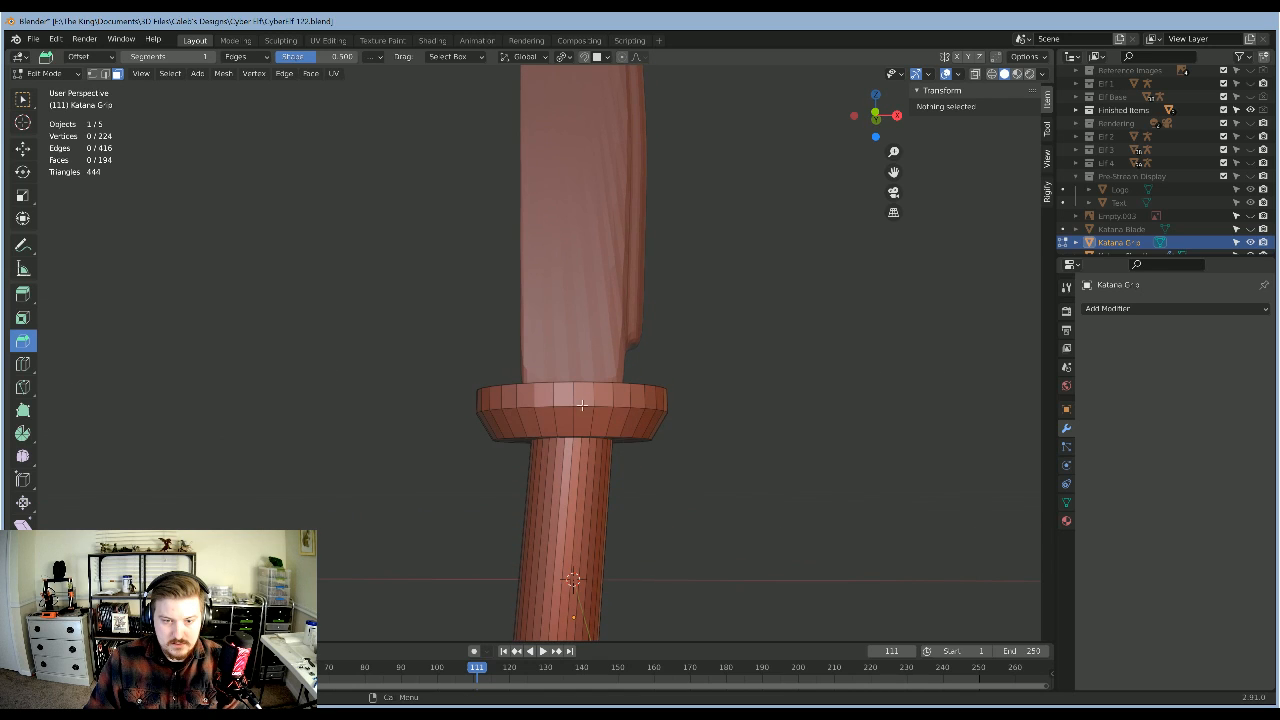
pyautogui.press('a')
pyautogui.press('a')
pyautogui.press('c')
pyautogui.moveTo(485, 398); pyautogui.dragTo(655, 417)
pyautogui.rightClick(655, 417)
pyautogui.moveTo(632, 418); pyautogui.dragTo(647, 416, button='middle')
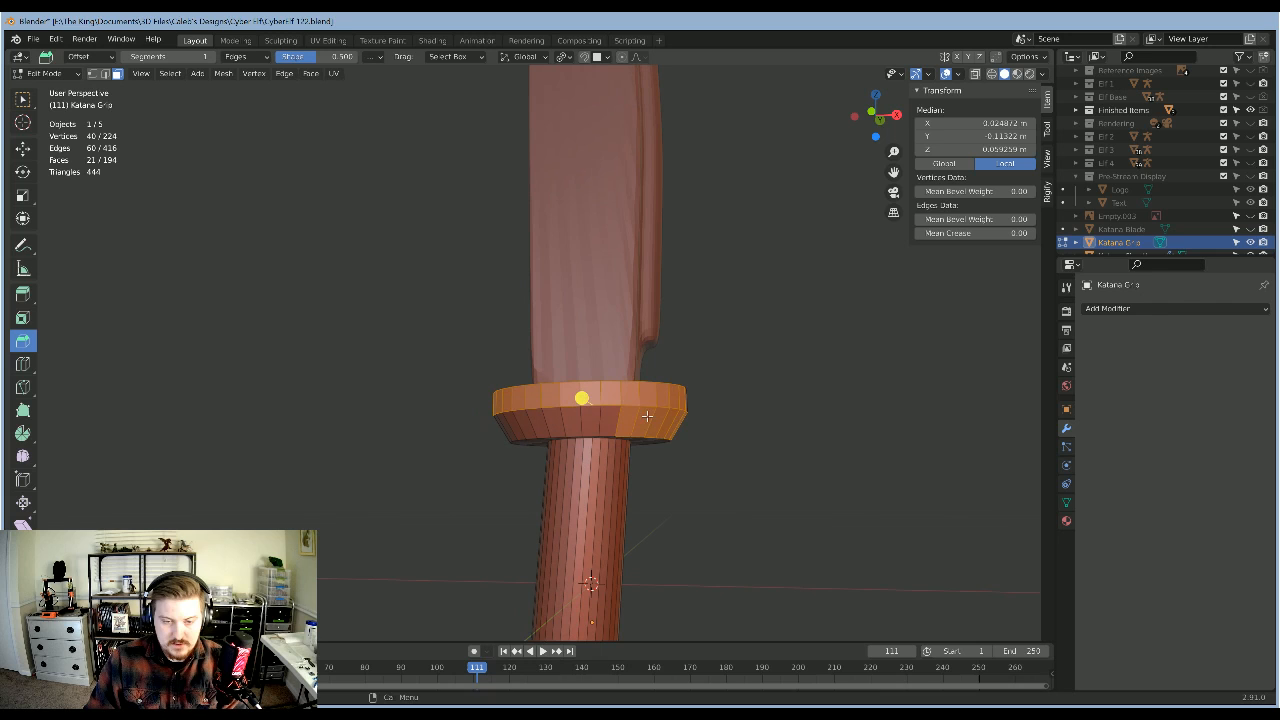
pyautogui.keyDown('alt'); pyautogui.click(586, 389); pyautogui.keyUp('alt')
pyautogui.moveTo(702, 456); pyautogui.dragTo(712, 424, button='middle')
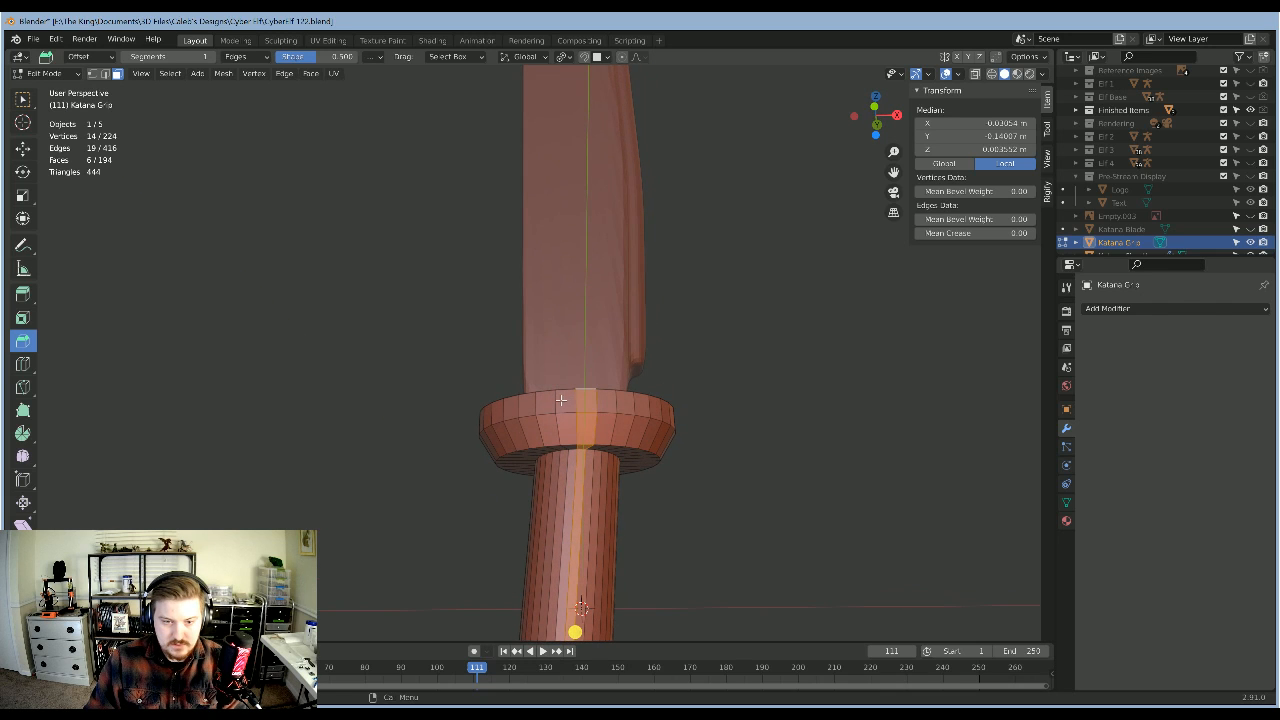
# Step: Select the guard's side, underside and upper face loops, and try to rotate the guard slightly in front view
pyautogui.keyDown('alt'); pyautogui.click(557, 400); pyautogui.keyUp('alt')
pyautogui.keyDown('alt'); pyautogui.keyDown('shift'); pyautogui.click(564, 429); pyautogui.keyUp('shift'); pyautogui.keyUp('alt')
pyautogui.moveTo(564, 429); pyautogui.dragTo(560, 352, button='middle')
pyautogui.keyDown('alt'); pyautogui.keyDown('shift'); pyautogui.click(504, 453); pyautogui.keyUp('shift'); pyautogui.keyUp('alt')
pyautogui.keyDown('alt'); pyautogui.keyDown('shift'); pyautogui.click(555, 351); pyautogui.keyUp('shift'); pyautogui.keyUp('alt')
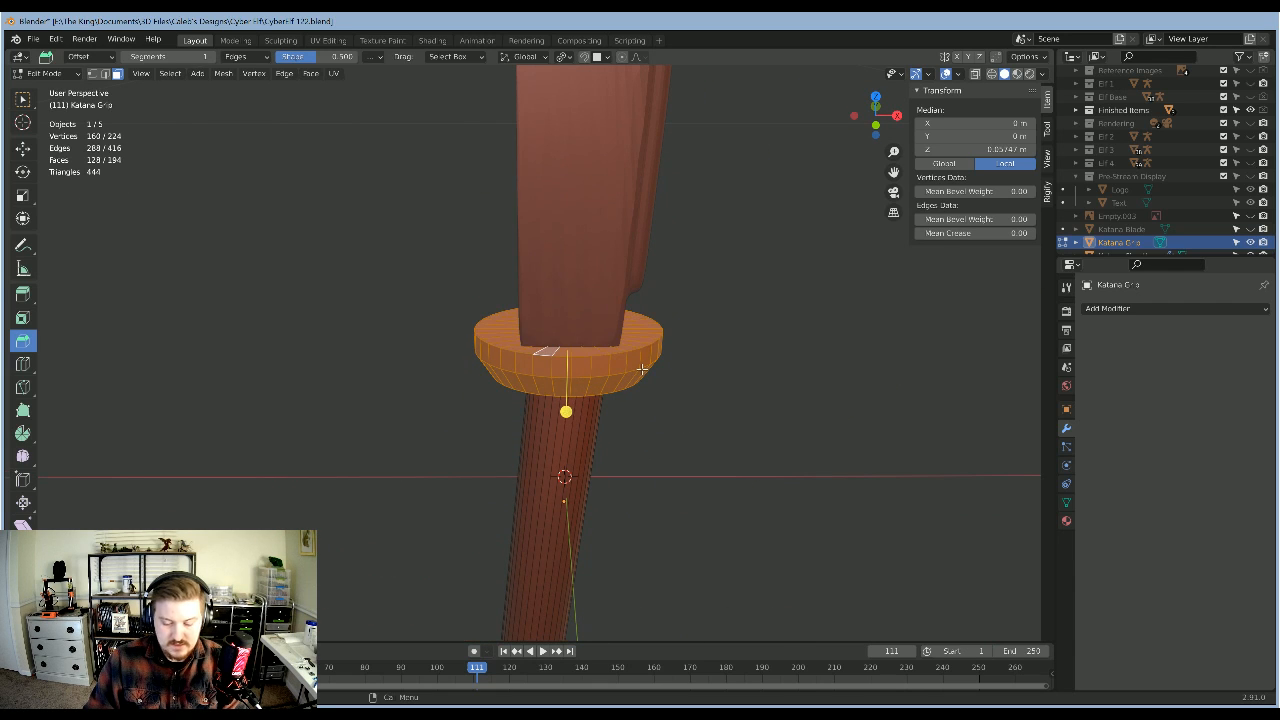
pyautogui.press('KP_1')
pyautogui.press('r')
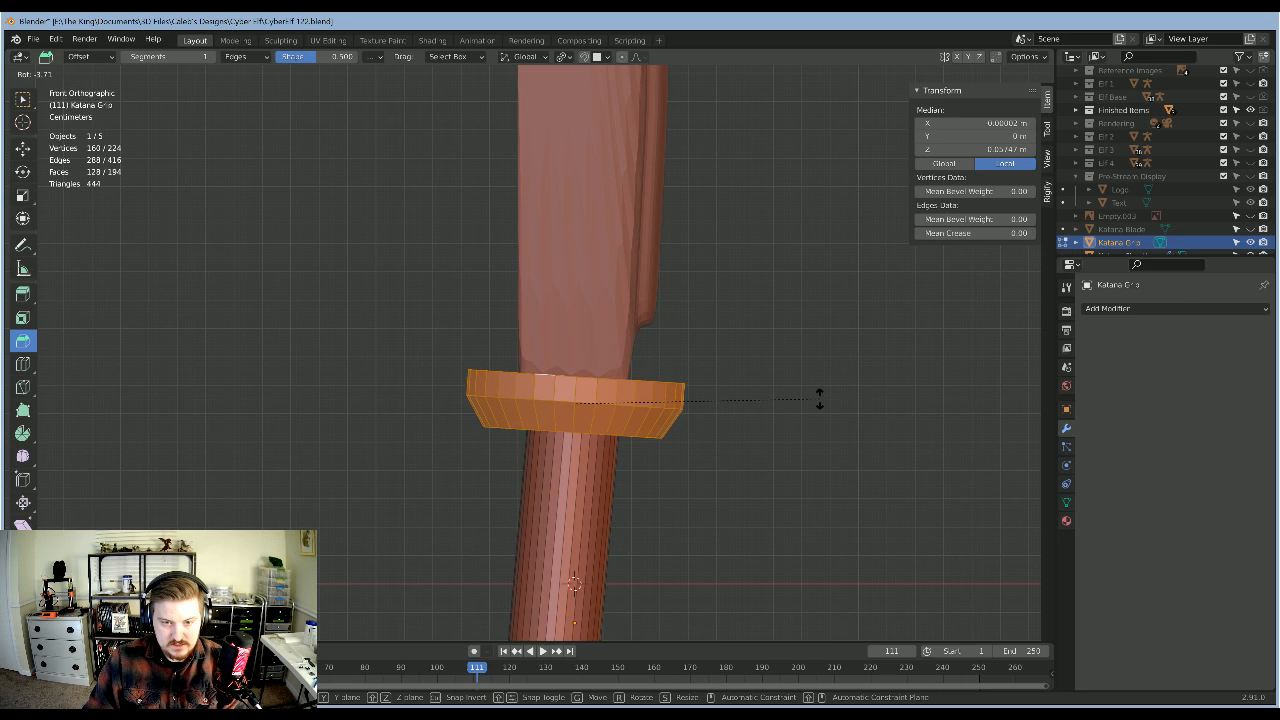
pyautogui.press('Escape')
# Step: Clear the guard selection, finish mesh editing and examine the slanted grip against the blade from near and far
pyautogui.scroll(-6, 694, 474)
pyautogui.scroll(5, 691, 434)
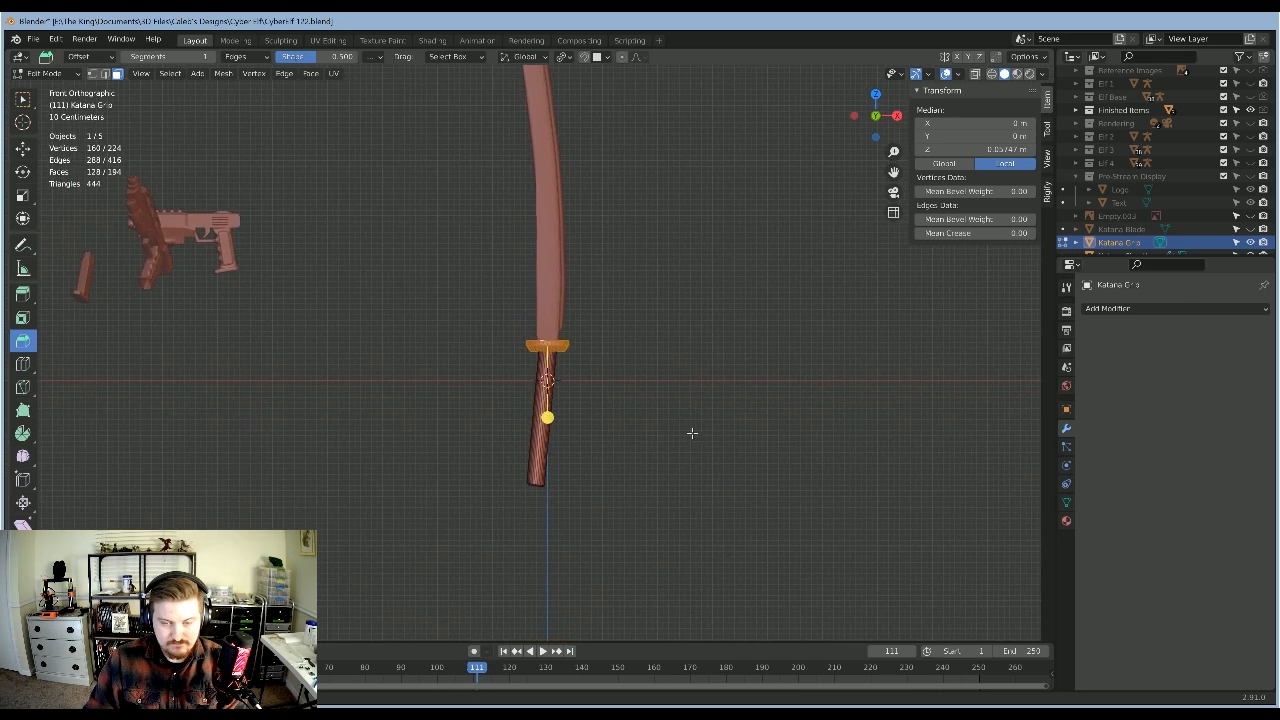
pyautogui.press('Tab')
pyautogui.scroll(-6, 671, 420)
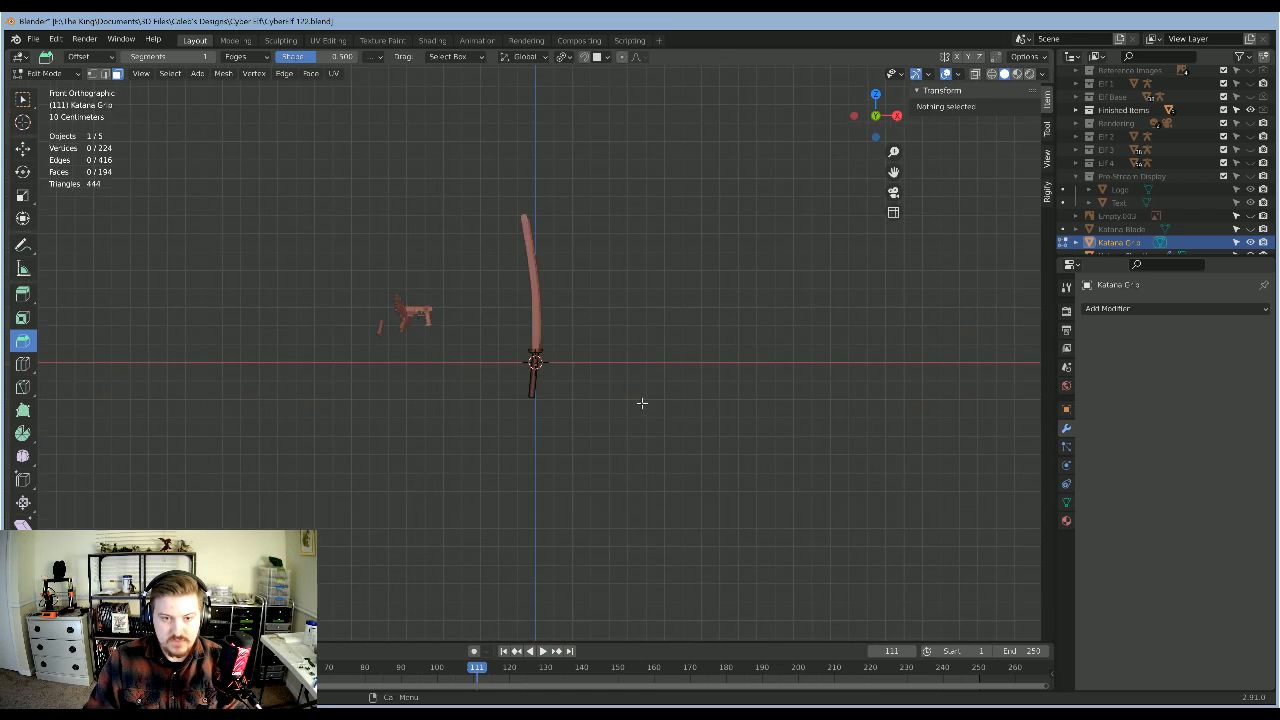
pyautogui.scroll(6, 700, 390)
pyautogui.click(745, 360)
pyautogui.moveTo(740, 383); pyautogui.dragTo(623, 379, button='middle')
pyautogui.scroll(2, 622, 378)
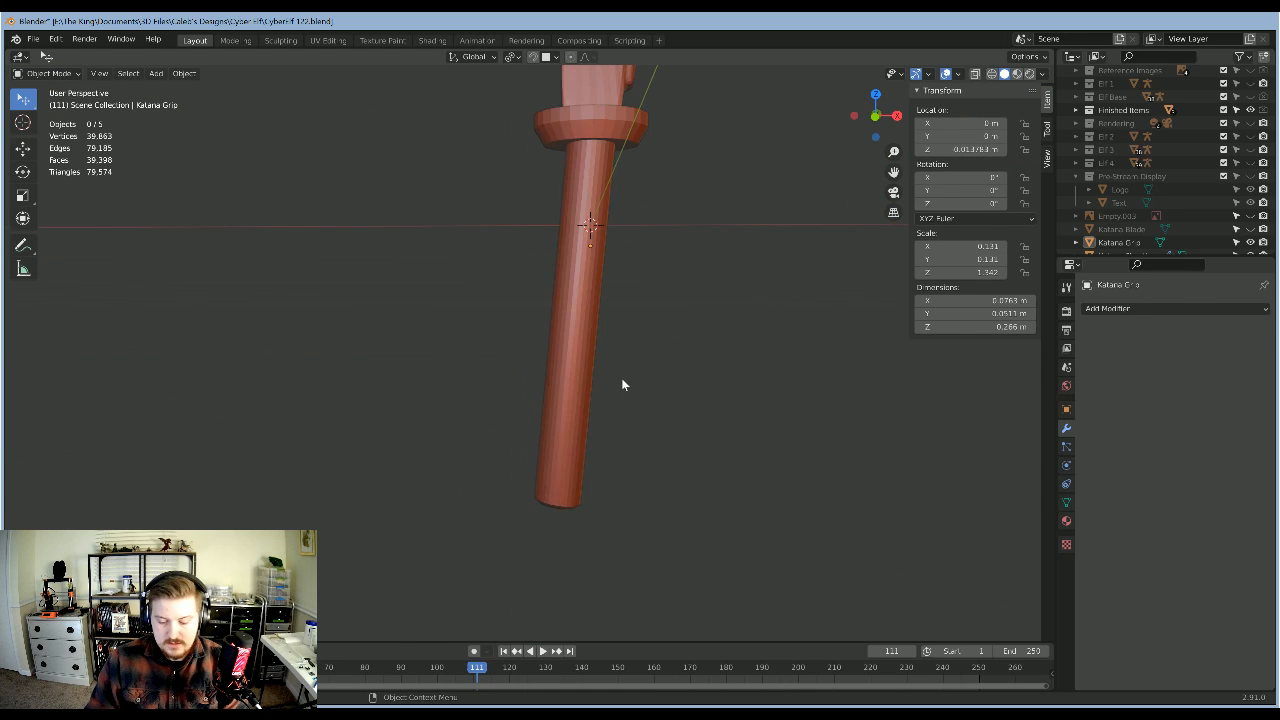
# Step: Move the edge loop above the handle's end cap up about 0.0039 m to deepen the chamfer, and finish mesh editing with nothing selected
pyautogui.press('KP_1')
pyautogui.keyDown('shift'); pyautogui.moveTo(680, 606); pyautogui.dragTo(653, 537, button='middle'); pyautogui.keyUp('shift')
pyautogui.scroll(3, 653, 537)
pyautogui.press('Tab')
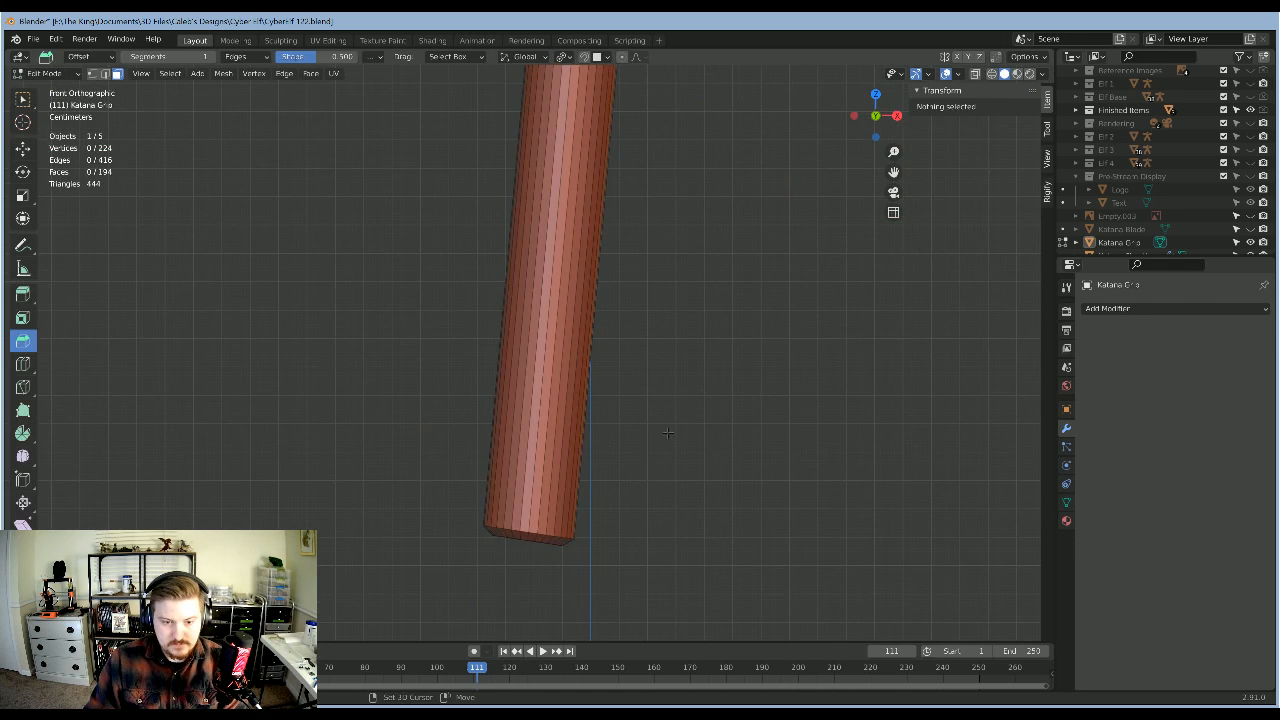
pyautogui.keyDown('shift'); pyautogui.moveTo(618, 597); pyautogui.dragTo(634, 497, button='middle'); pyautogui.keyUp('shift')
pyautogui.scroll(1, 634, 497)
pyautogui.moveTo(545, 500); pyautogui.dragTo(534, 477, button='middle')
pyautogui.press('2')
pyautogui.keyDown('alt'); pyautogui.click(578, 459); pyautogui.keyUp('alt')
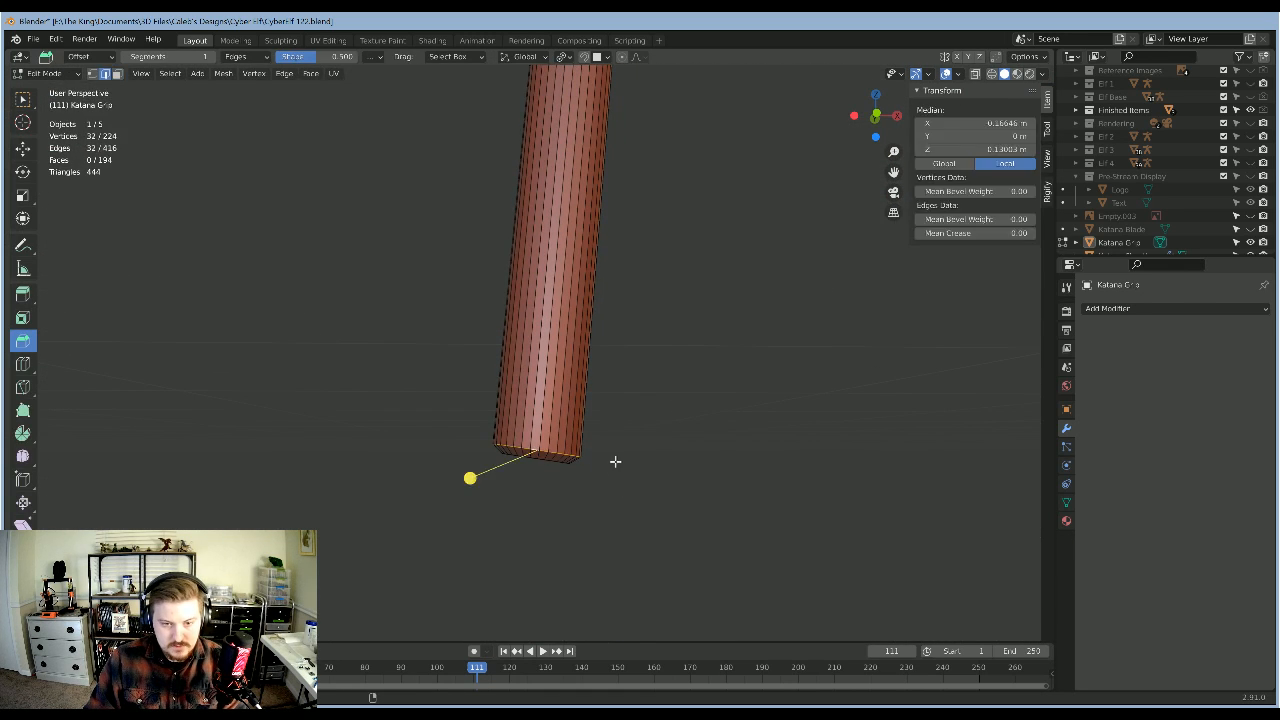
pyautogui.press('g')
pyautogui.press('g')
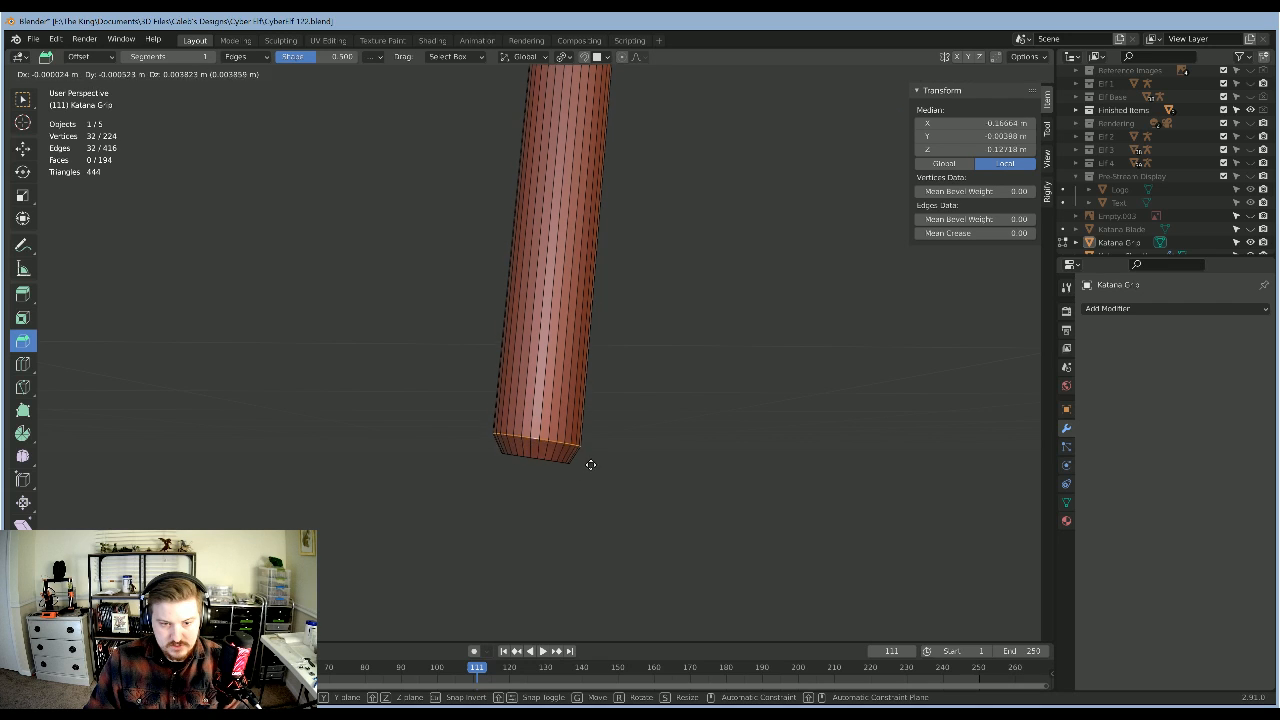
pyautogui.click(592, 465)
pyautogui.keyDown('shift'); pyautogui.moveTo(711, 344); pyautogui.dragTo(697, 396, button='middle'); pyautogui.keyUp('shift')
pyautogui.hotkey('alt', 'a')
pyautogui.scroll(-4, 734, 317)
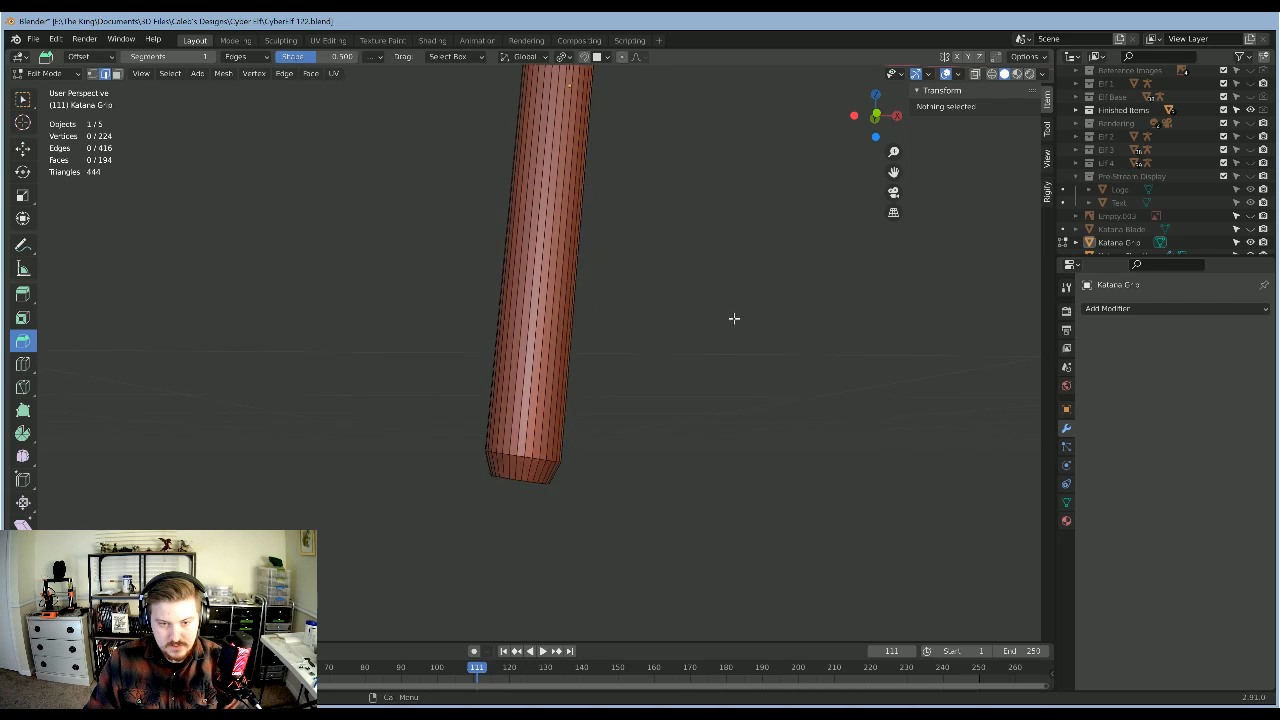
pyautogui.press('Tab')
pyautogui.moveTo(645, 467); pyautogui.dragTo(649, 435, button='middle')
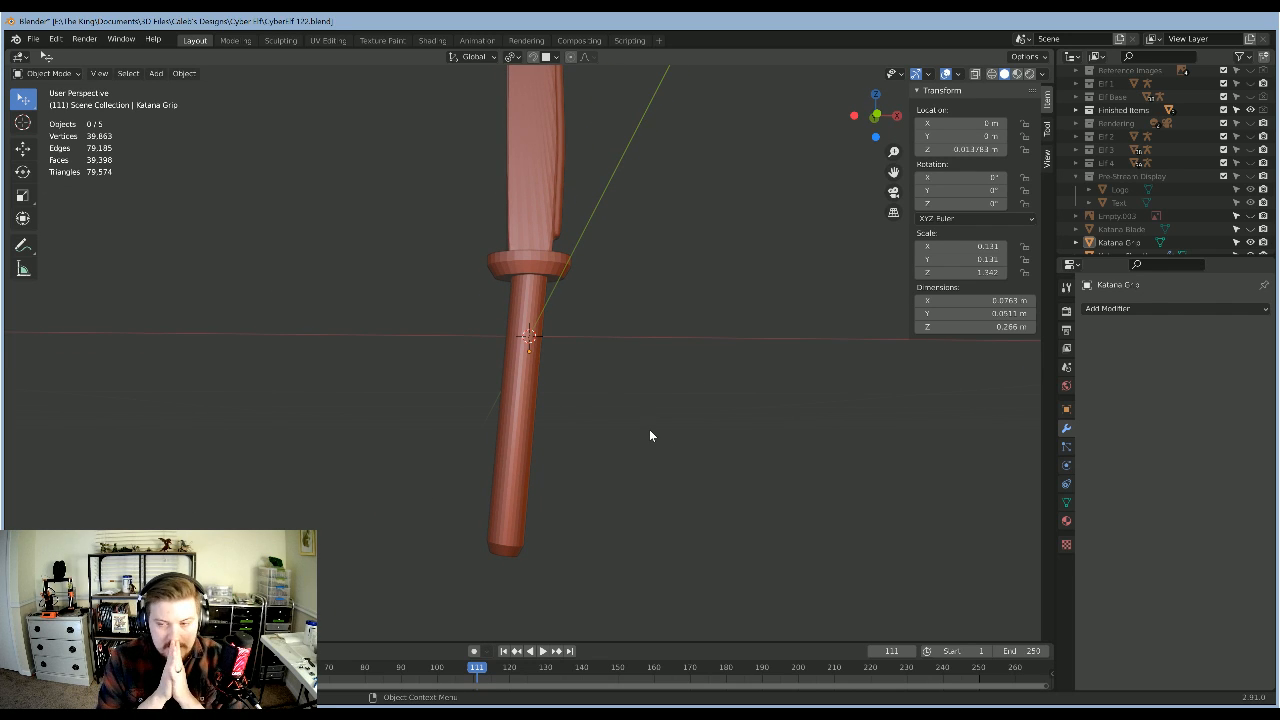
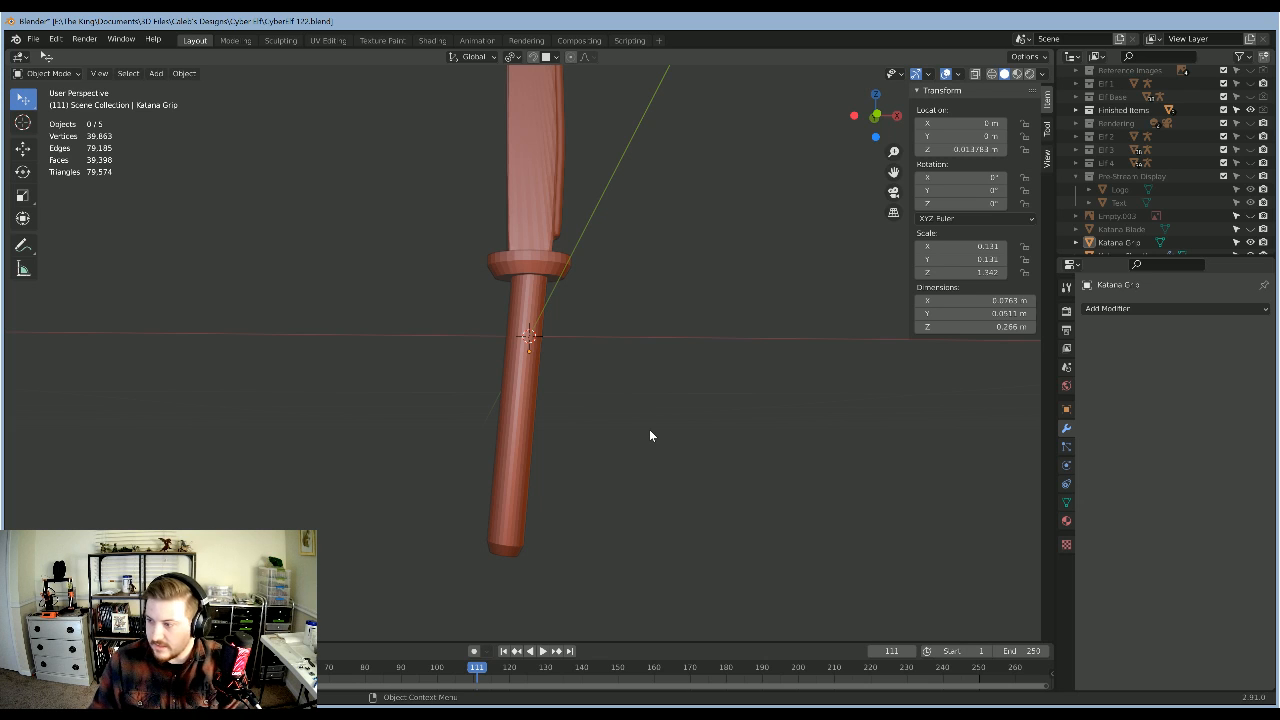
pyautogui.press('KP_1')
pyautogui.press('Tab')
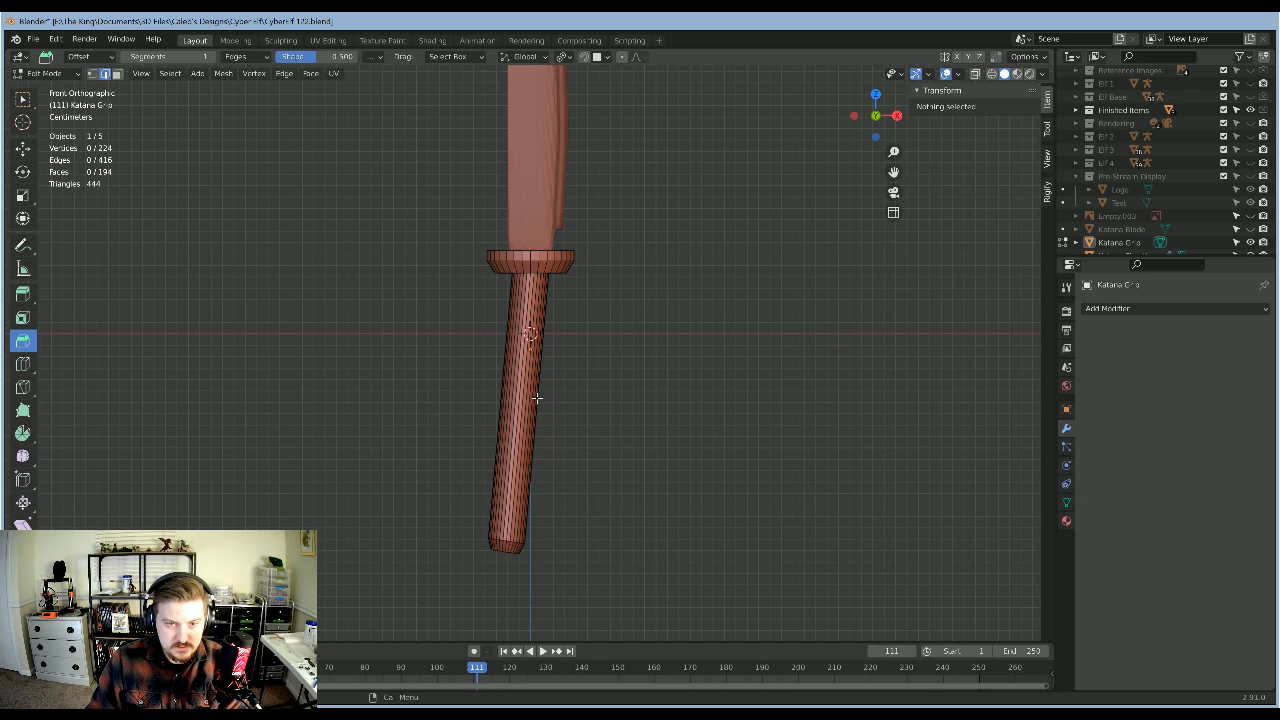
pyautogui.scroll(6, 552, 437)
pyautogui.scroll(-5, 639, 341)
pyautogui.press('Tab')
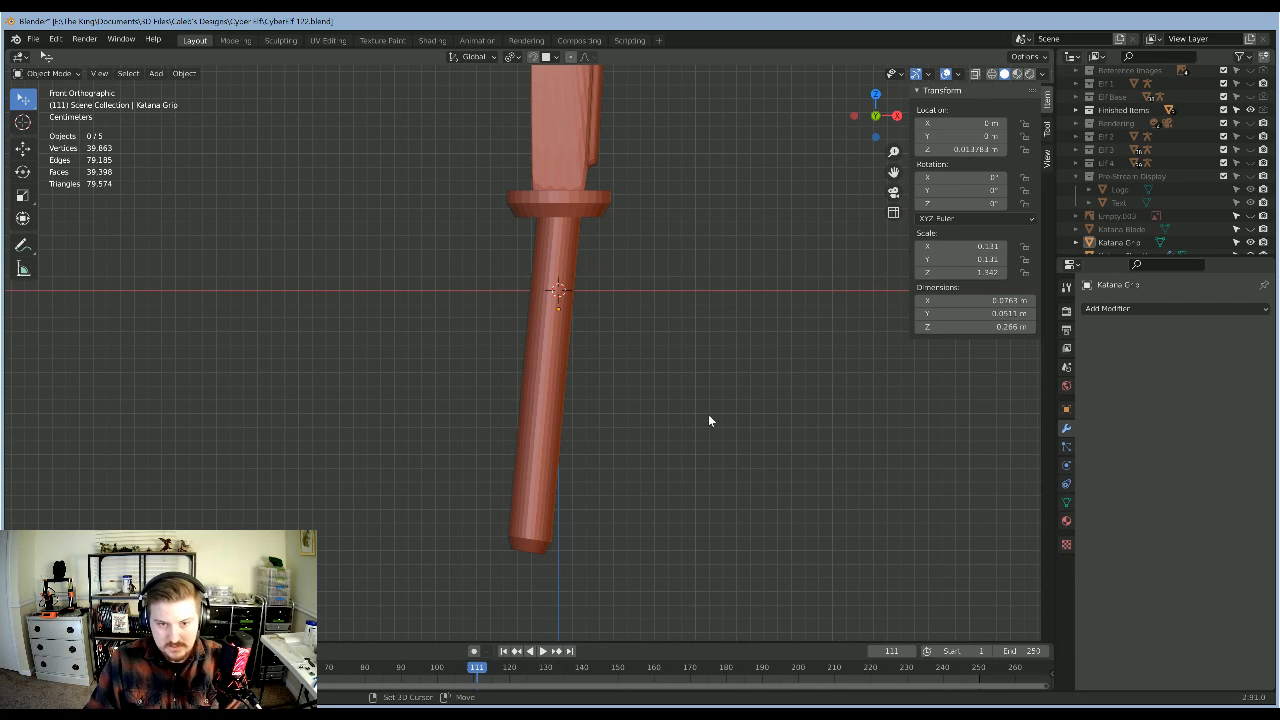
pyautogui.hotkey('shift', 'a')
pyautogui.moveTo(704, 402)
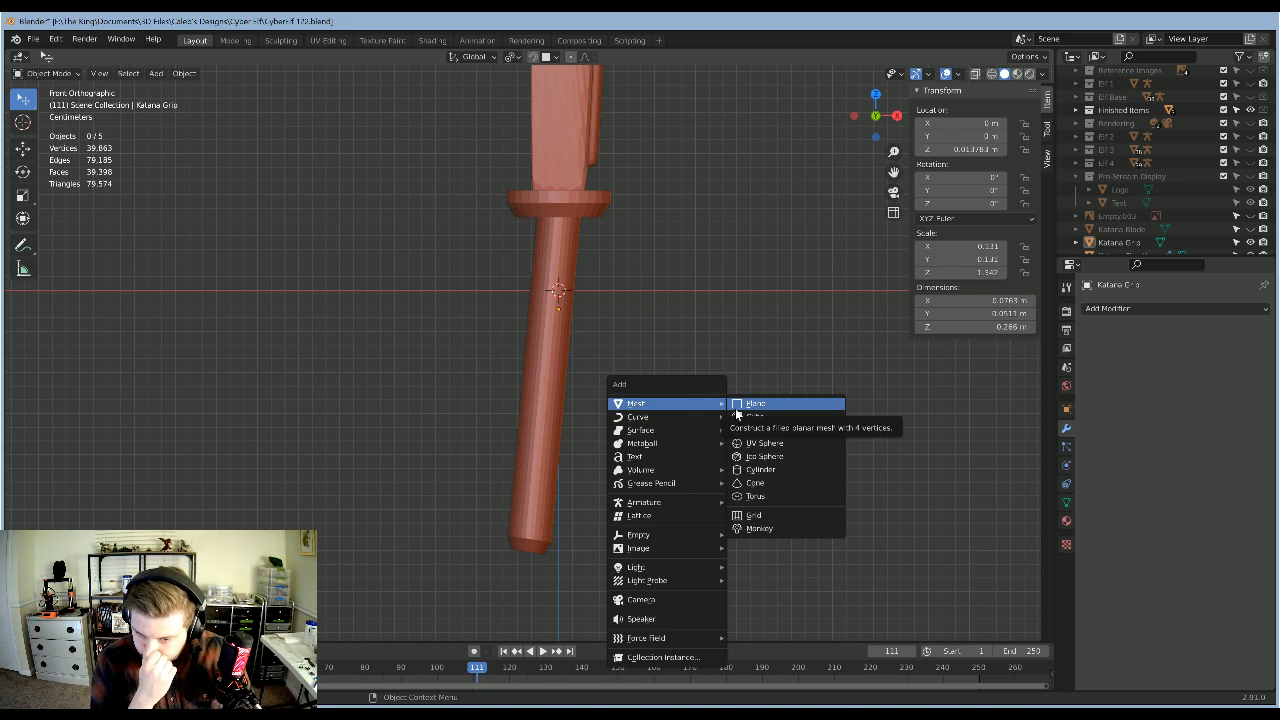
pyautogui.scroll(1, 815, 340)
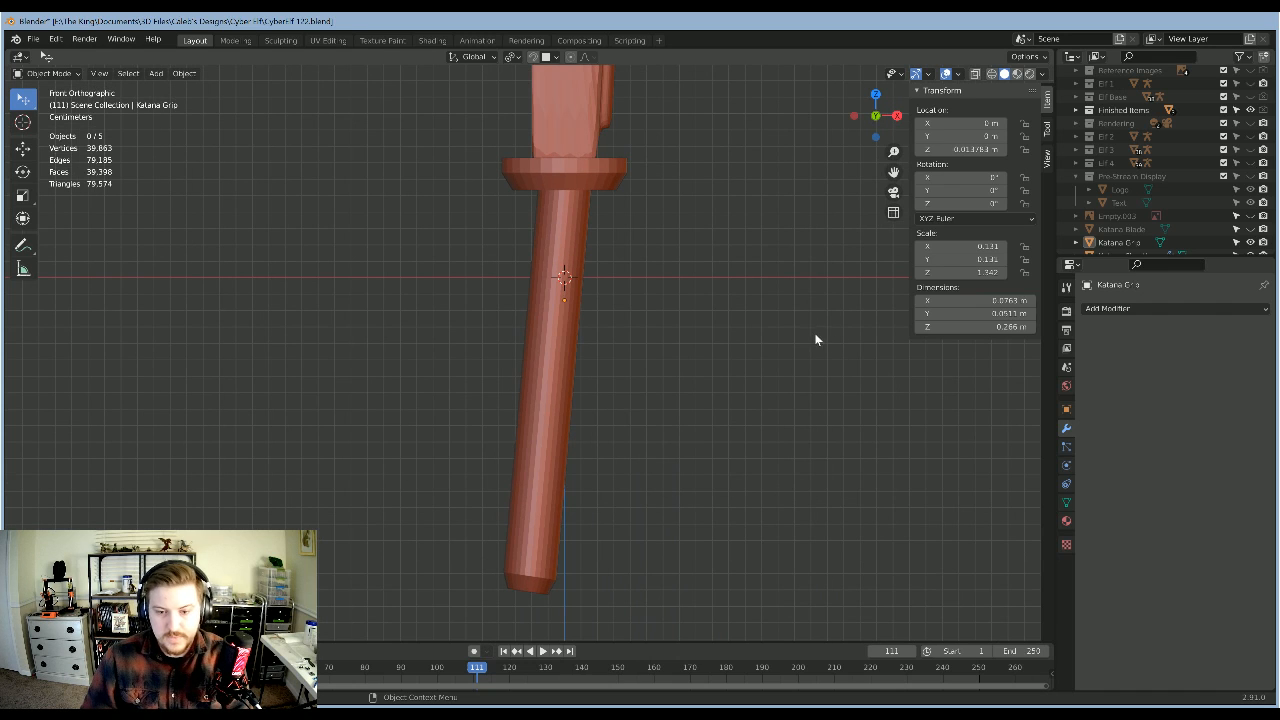
# Step: Add a cube at the scene origin over the katana handle and scale it down to about 0.105 m per side
pyautogui.hotkey('shift', 'a')
pyautogui.moveTo(706, 338)
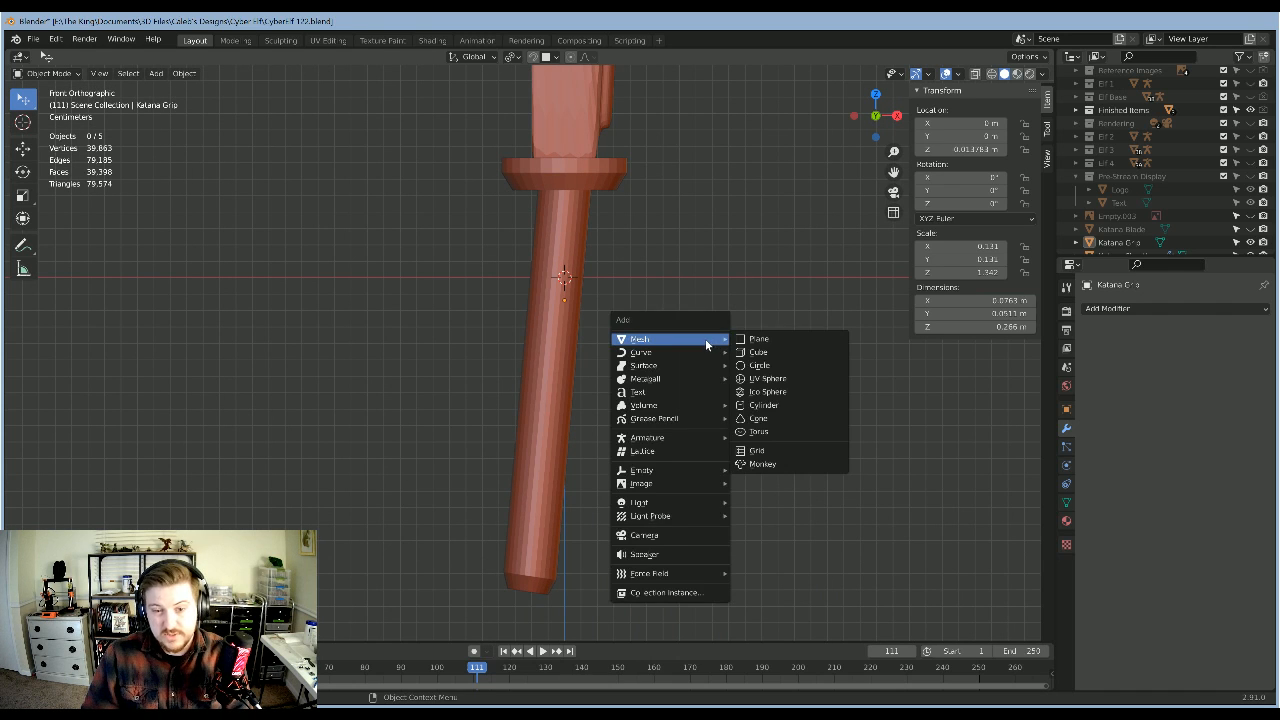
pyautogui.click(758, 350)
pyautogui.scroll(-10, 748, 337)
pyautogui.press('s')
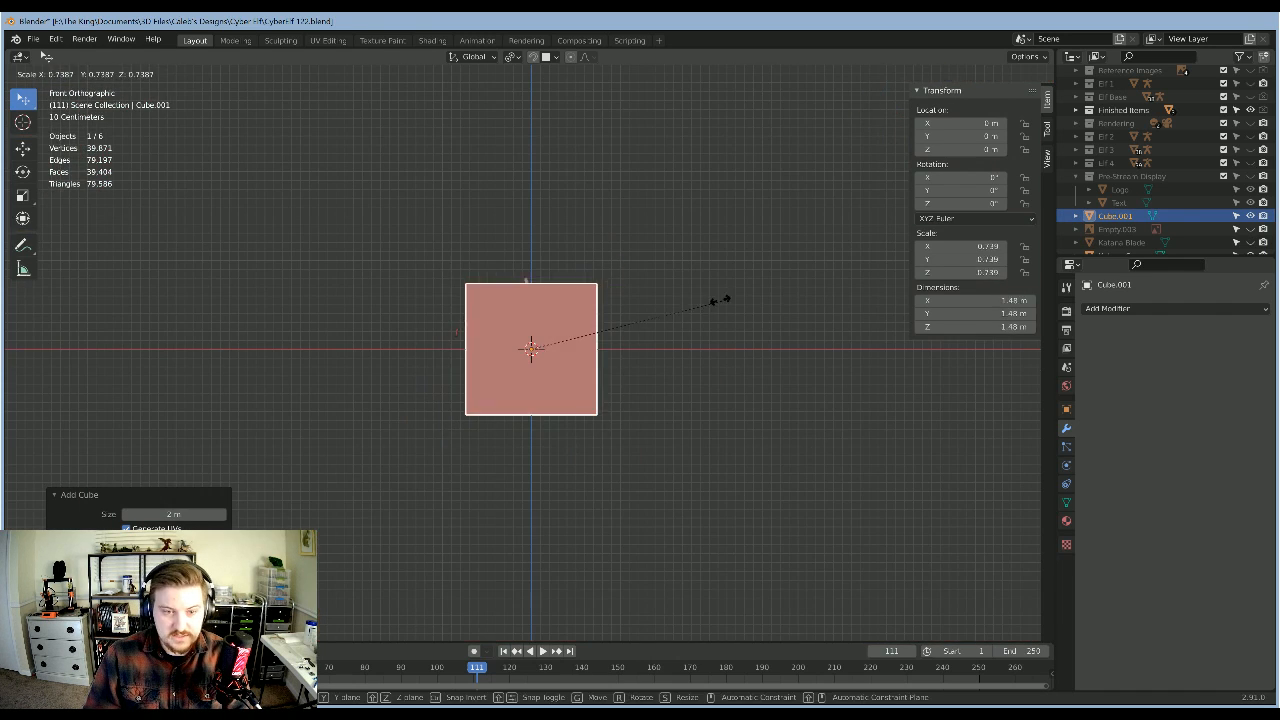
pyautogui.click(531, 343)
pyautogui.scroll(9, 630, 377)
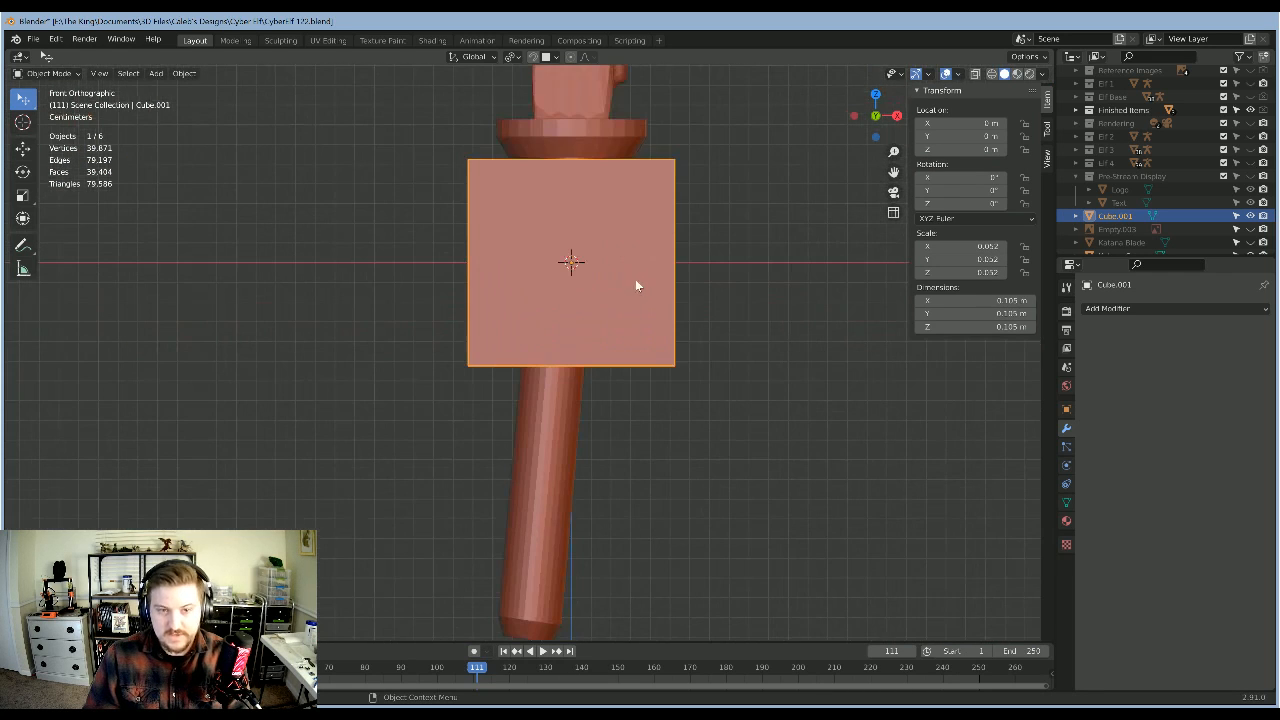
# Step: Scale the cube over the katana handle down to about 0.0587 m per side
pyautogui.press('s')
pyautogui.click(710, 252)
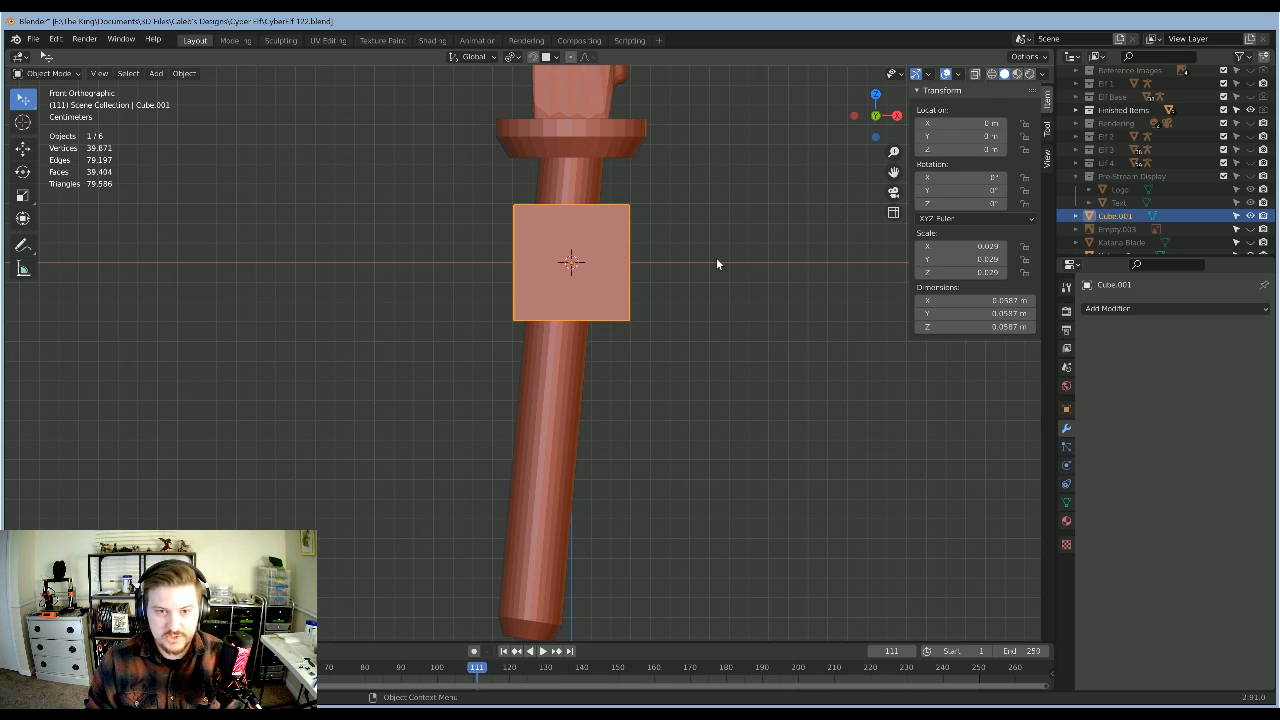
pyautogui.keyDown('shift'); pyautogui.moveTo(722, 285); pyautogui.dragTo(753, 363, button='middle'); pyautogui.keyUp('shift')
pyautogui.scroll(2, 765, 355)
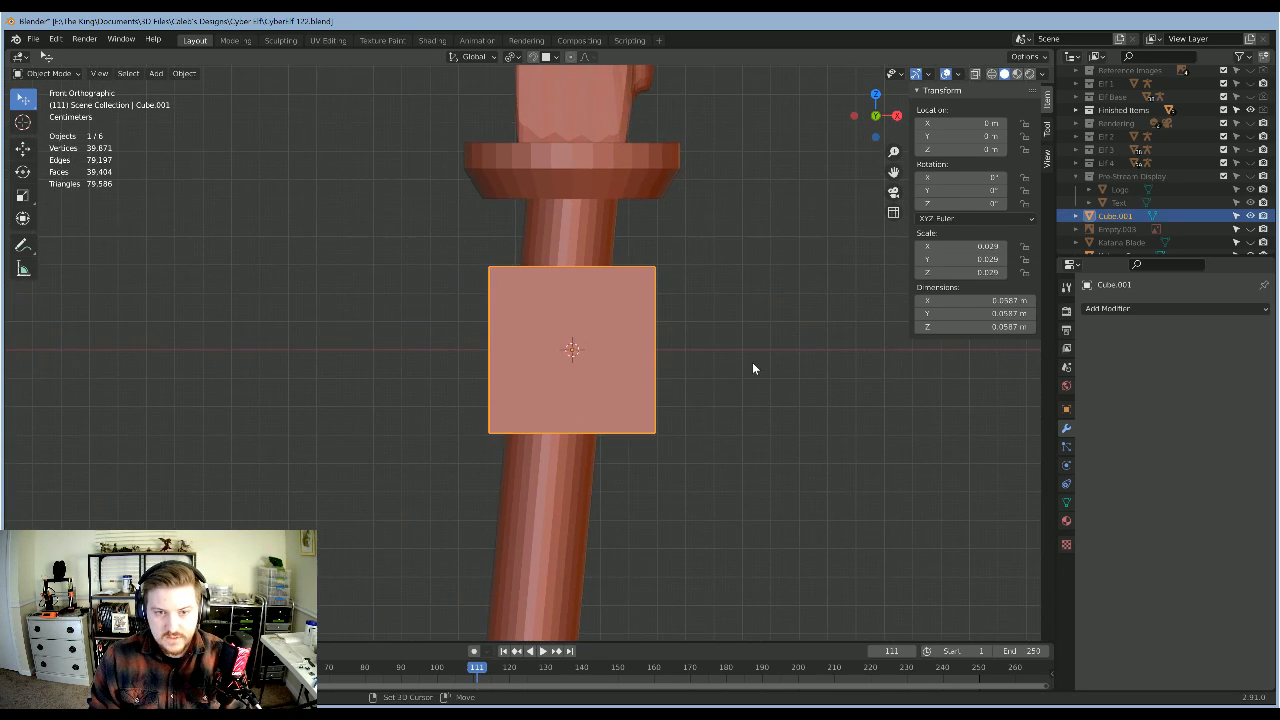
pyautogui.scroll(3, 756, 365)
pyautogui.scroll(-4, 750, 360)
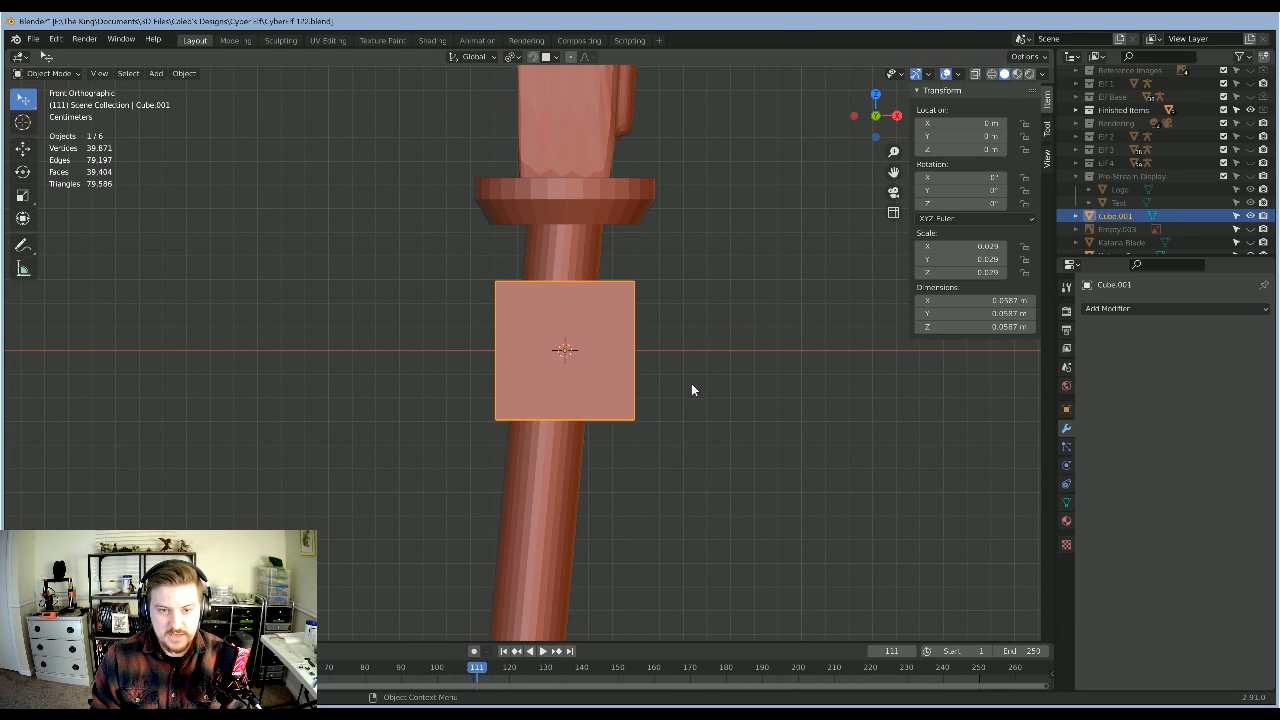
pyautogui.scroll(-2, 707, 362)
pyautogui.scroll(2, 707, 365)
# Step: Move the cube's negative-X side face up 0.05 m along Z to slant the cube, and finish mesh editing
pyautogui.press('Tab')
pyautogui.moveTo(674, 354); pyautogui.dragTo(514, 368, button='middle')
pyautogui.press('3')
pyautogui.click(617, 366)
pyautogui.moveTo(617, 366); pyautogui.dragTo(677, 380, button='middle')
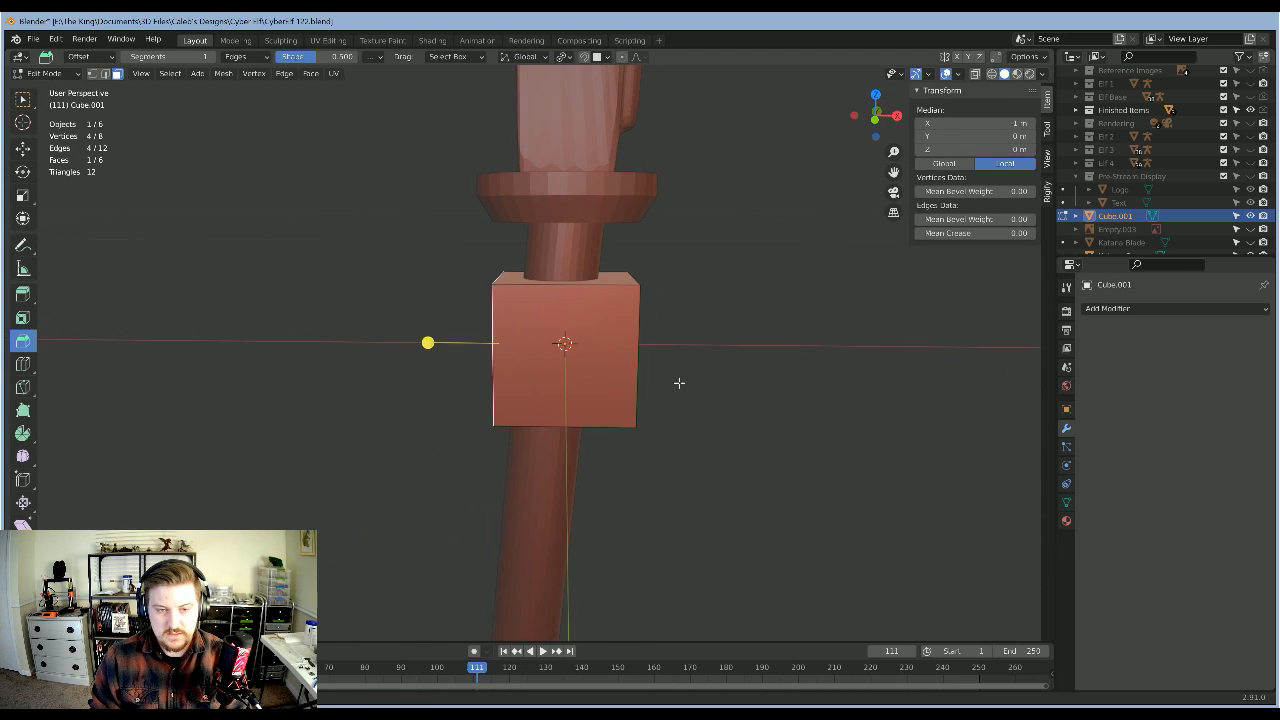
pyautogui.write('g')
pyautogui.write('z.05')
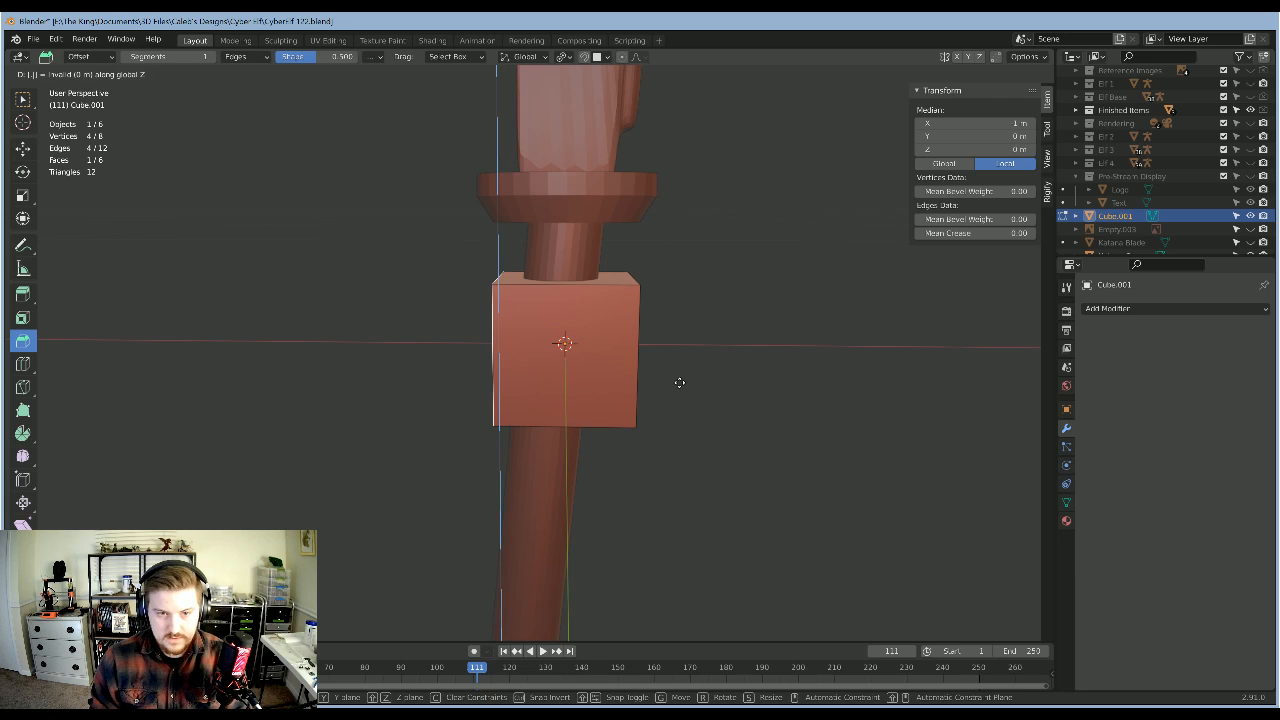
pyautogui.press('Return')
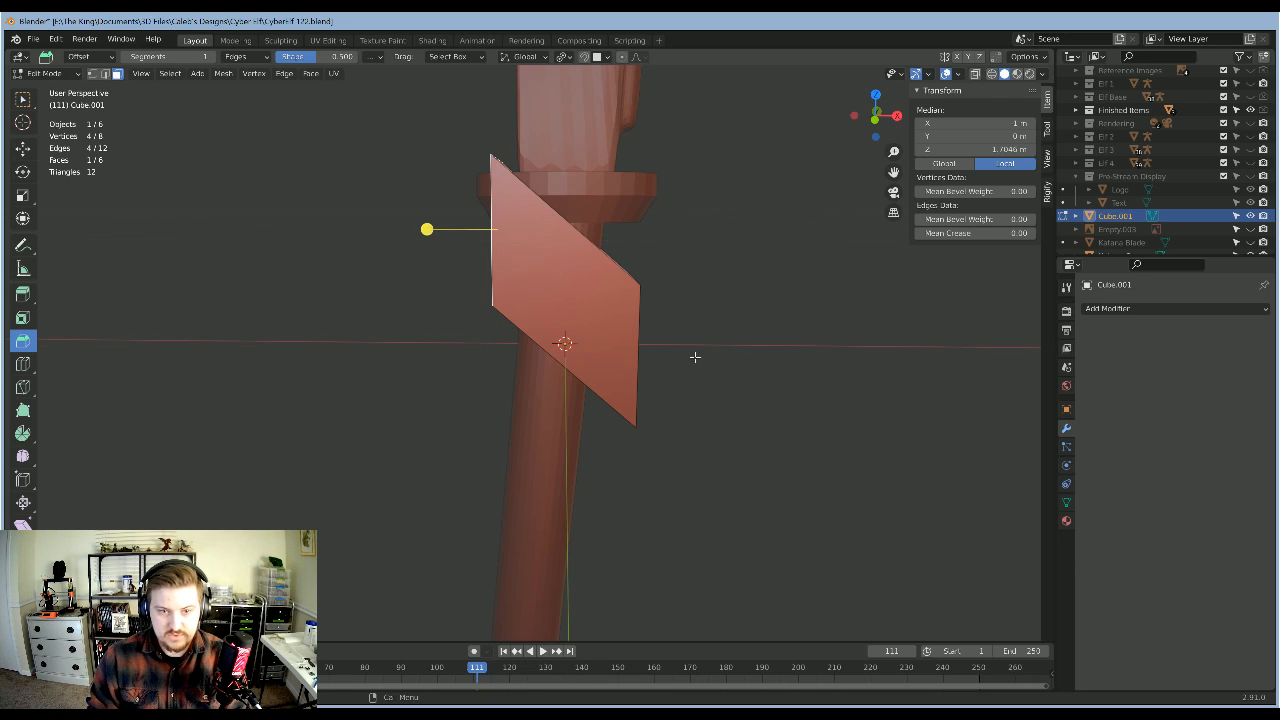
pyautogui.press('KP_1')
pyautogui.press('Tab')
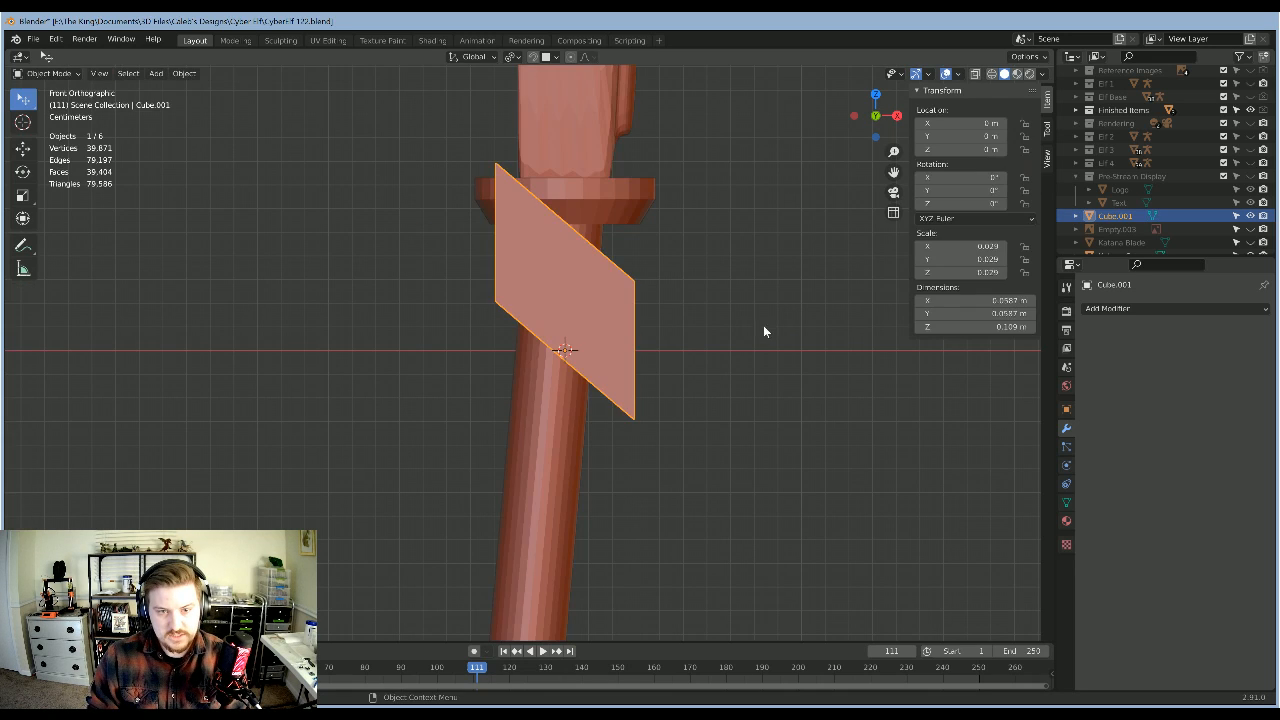
# Step: Scale the slanted block to about 0.043 m wide, rotate it about 3.47° in front view and align it with the handle
pyautogui.press('s')
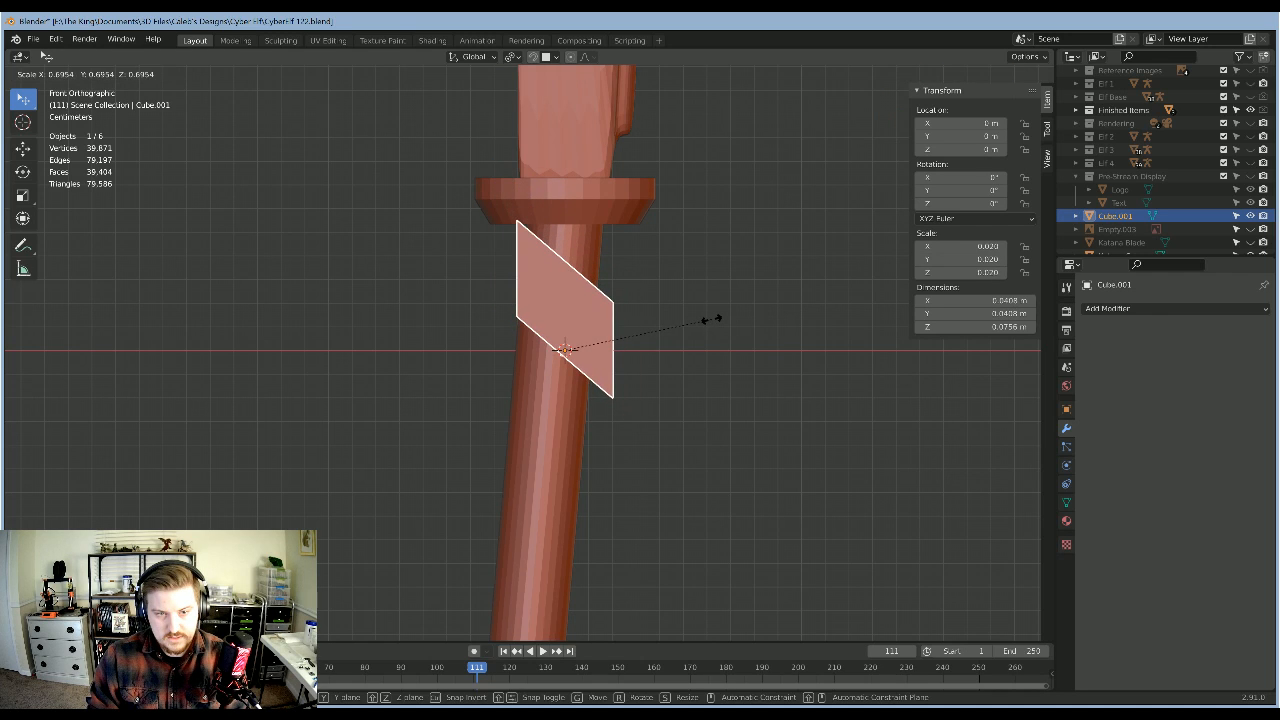
pyautogui.click(713, 318)
pyautogui.press('r')
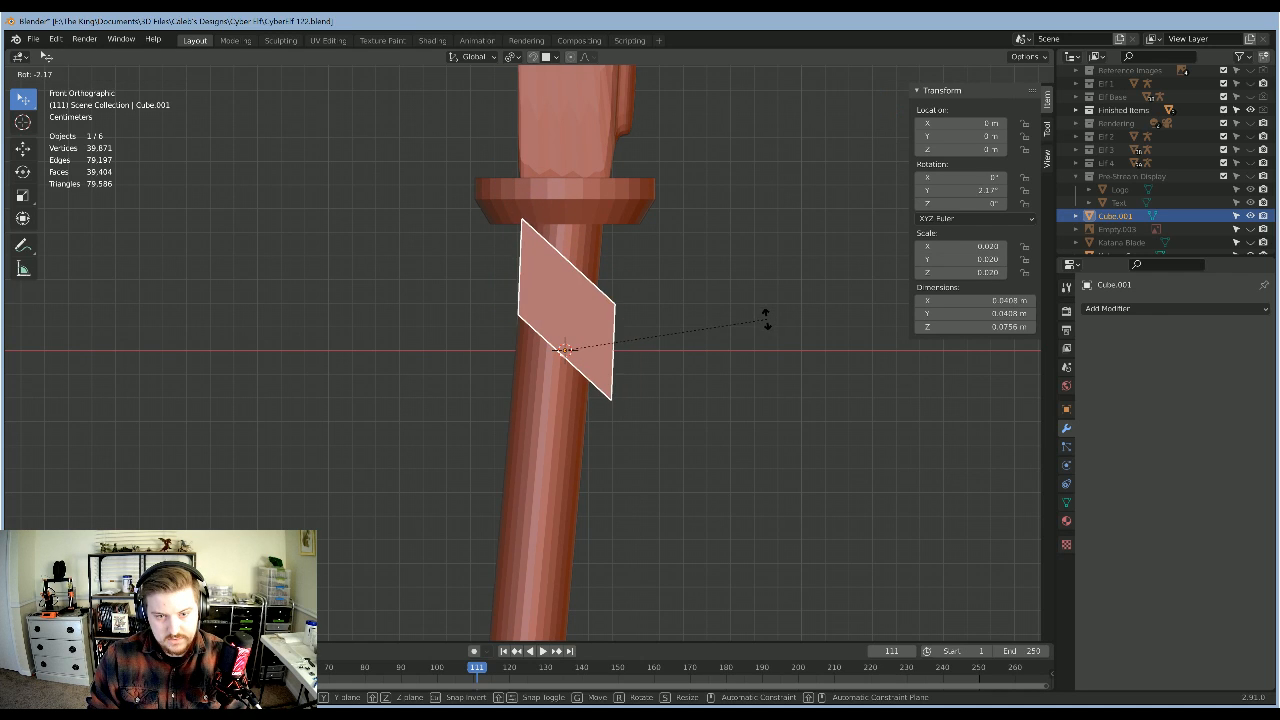
pyautogui.click(757, 323)
pyautogui.press('g')
pyautogui.click(737, 336)
pyautogui.press('s')
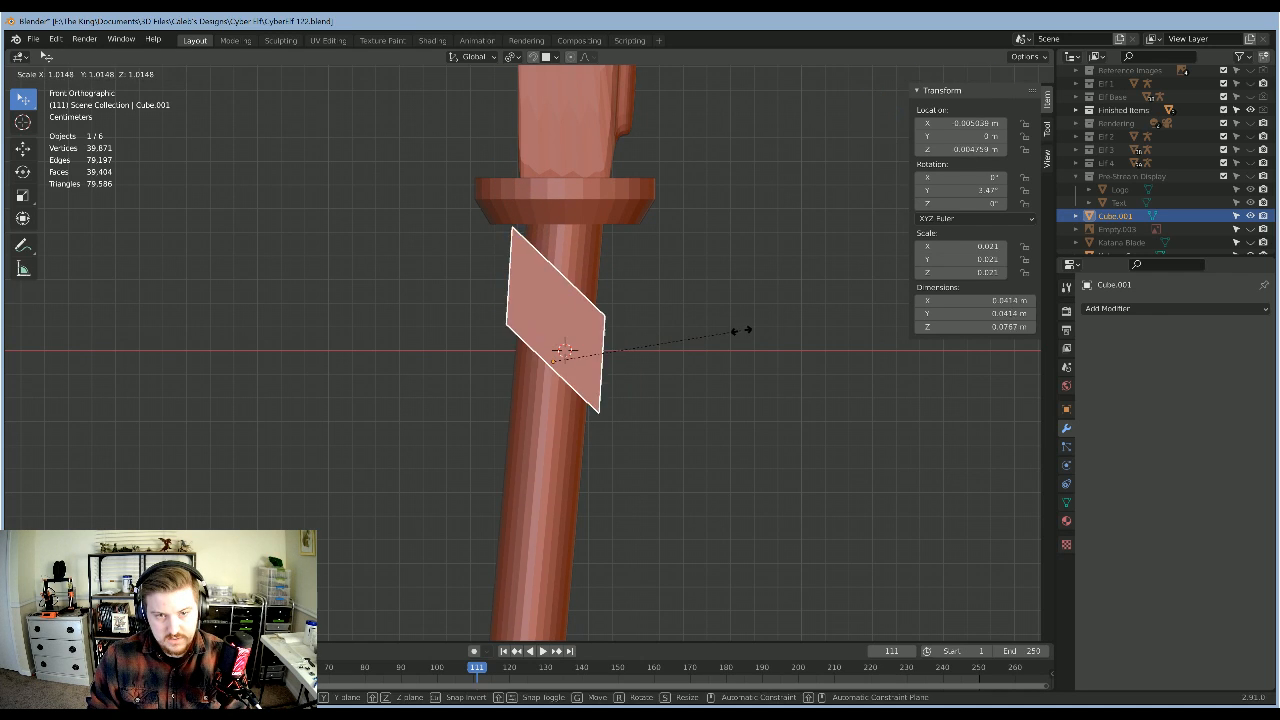
pyautogui.click(725, 331)
# Step: Narrow the slanted block along Y to about 0.0234 m and compare it with the handle's thickness
pyautogui.moveTo(725, 331); pyautogui.dragTo(755, 316, button='middle')
pyautogui.press('s')
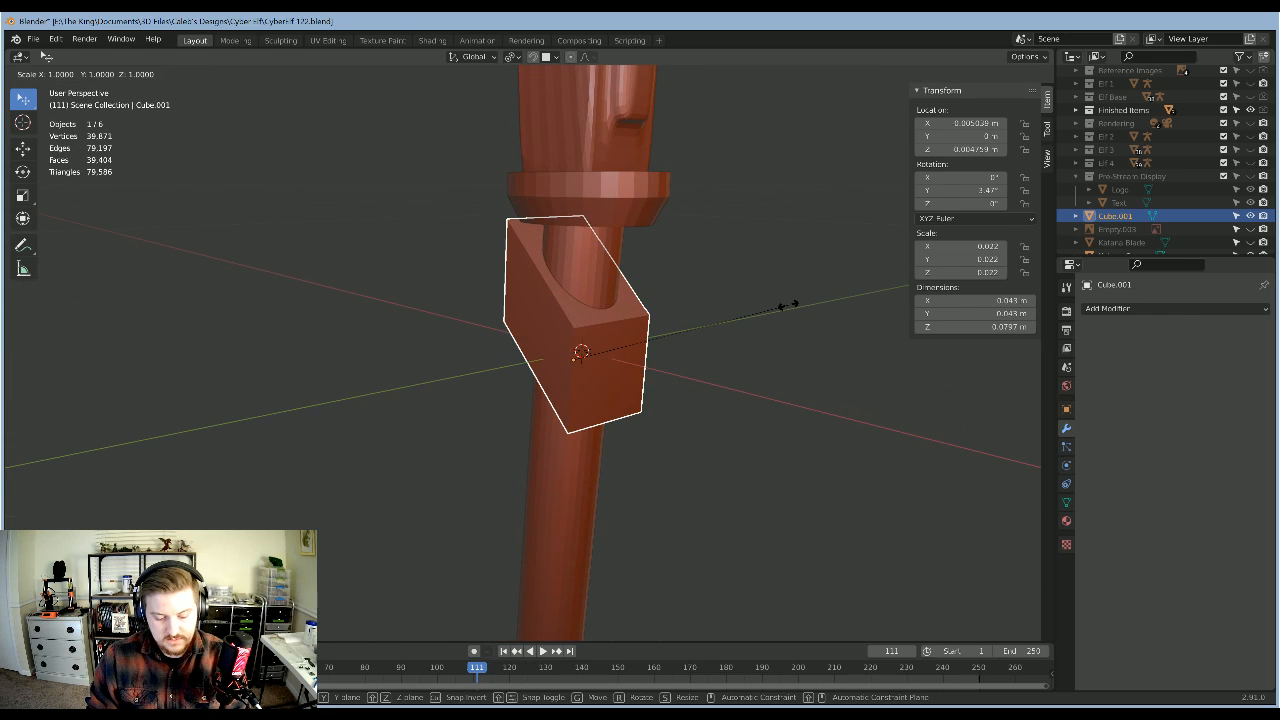
pyautogui.press('y')
pyautogui.click(676, 391)
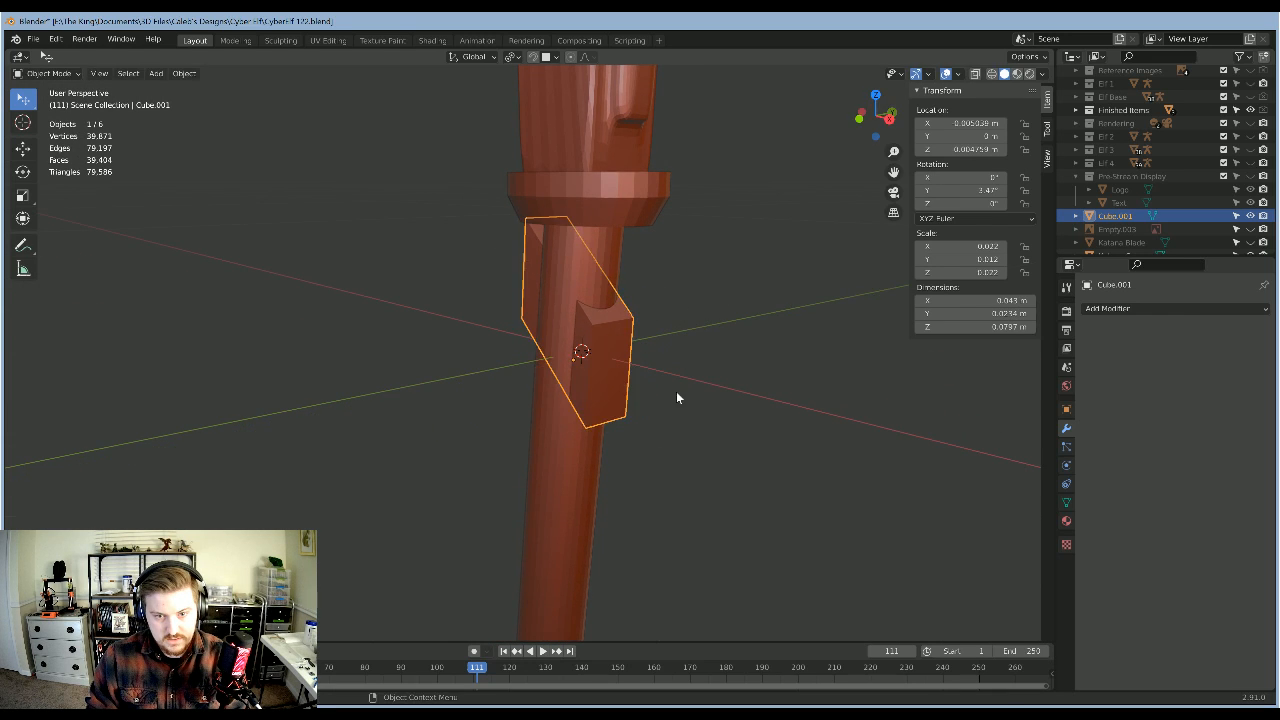
pyautogui.moveTo(676, 391); pyautogui.dragTo(830, 360, button='middle')
pyautogui.scroll(-4, 716, 296)
pyautogui.scroll(4, 698, 324)
# Step: Try a Simple Deform modifier on the block in its Stretch, Taper, Bend and Twist modes, and remove it
pyautogui.click(1127, 310)
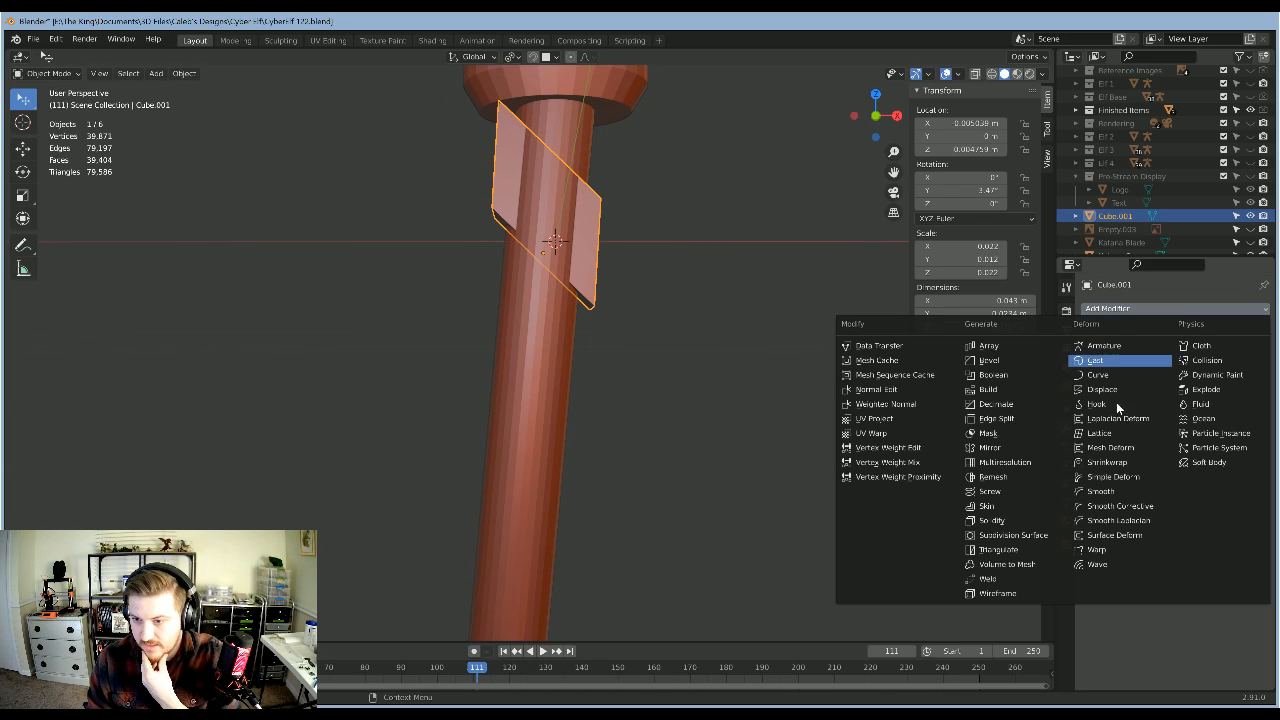
pyautogui.click(1112, 479)
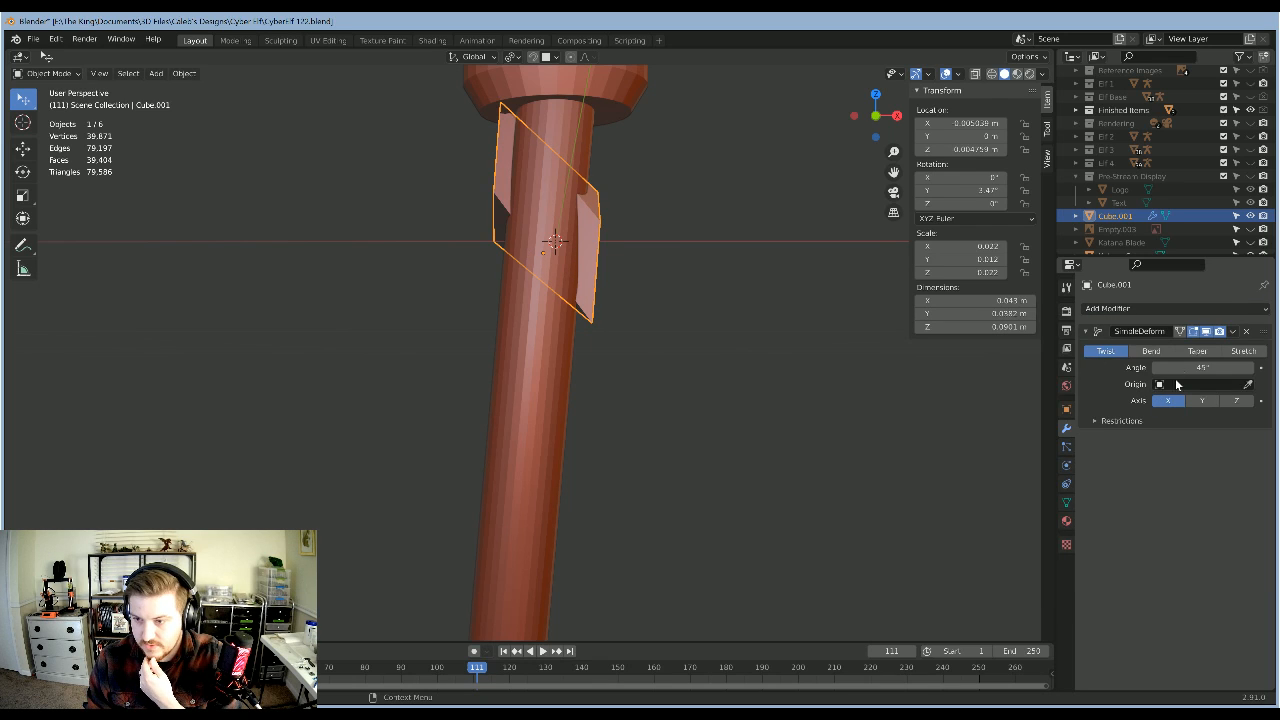
pyautogui.click(1243, 352)
pyautogui.click(1197, 351)
pyautogui.click(1151, 351)
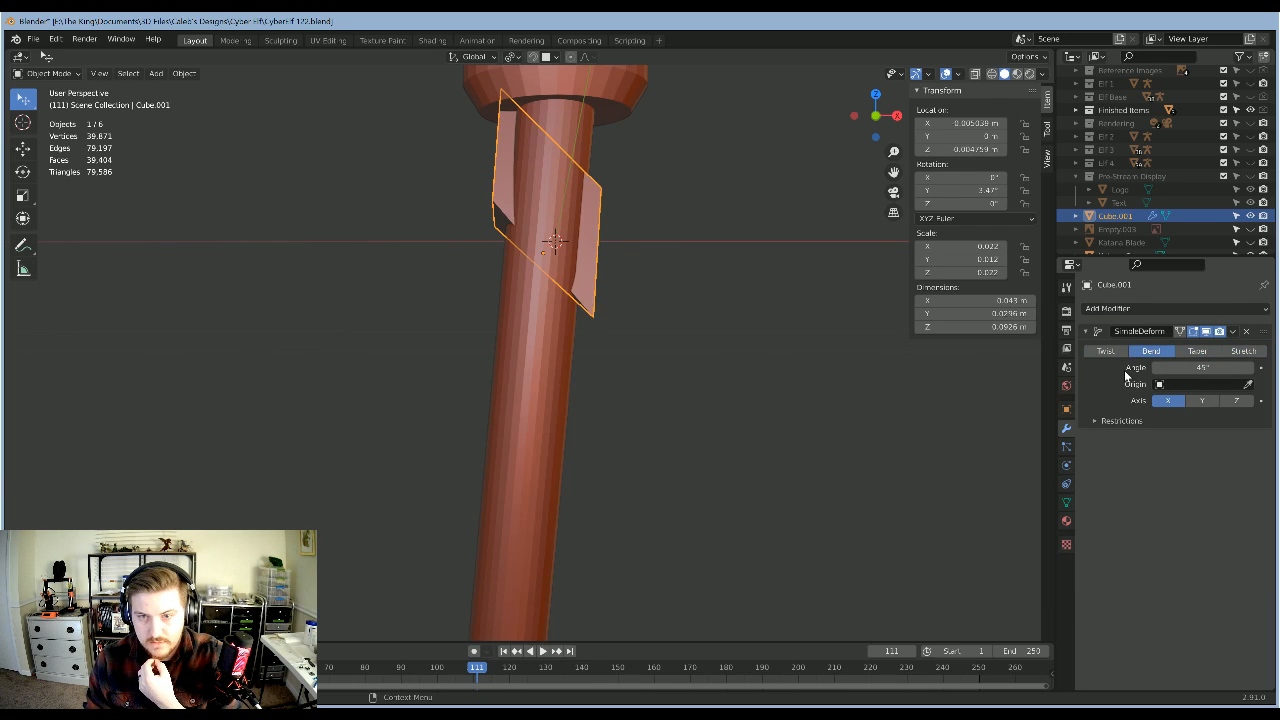
pyautogui.click(1105, 351)
pyautogui.click(1246, 331)
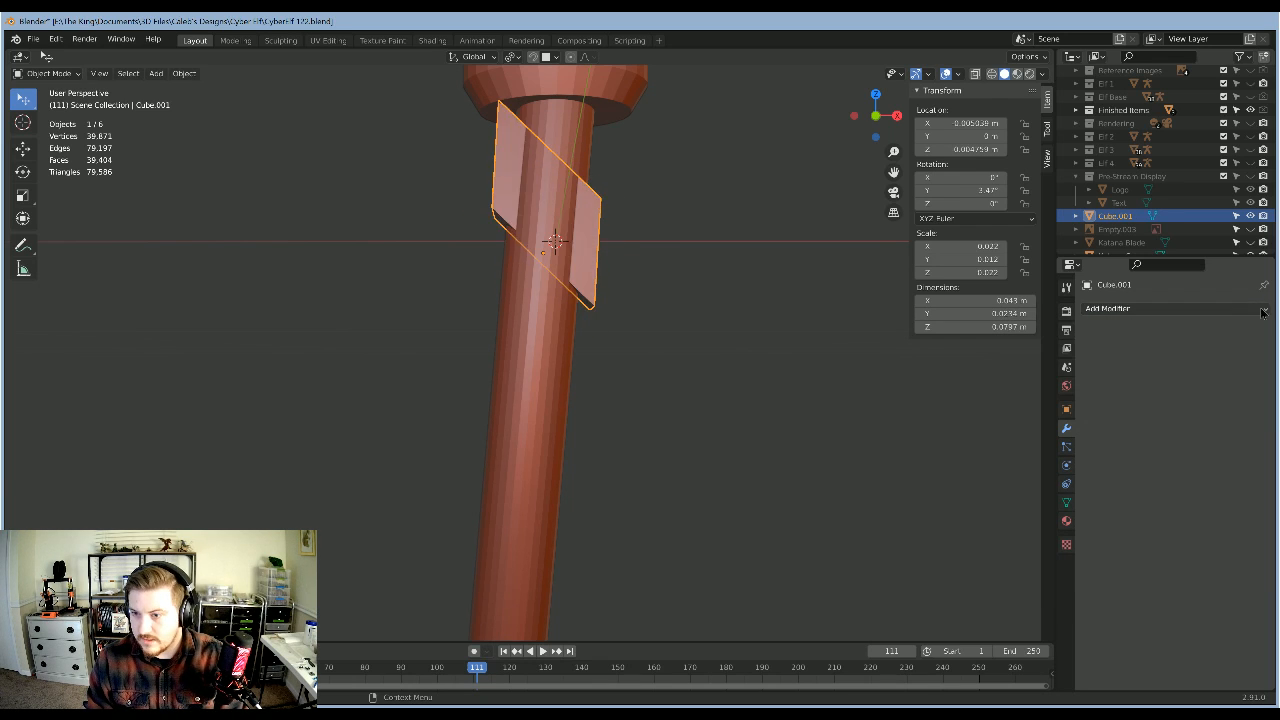
# Step: Add a Screw modifier to the block and try it around the Y, Z and X axes
pyautogui.click(1262, 310)
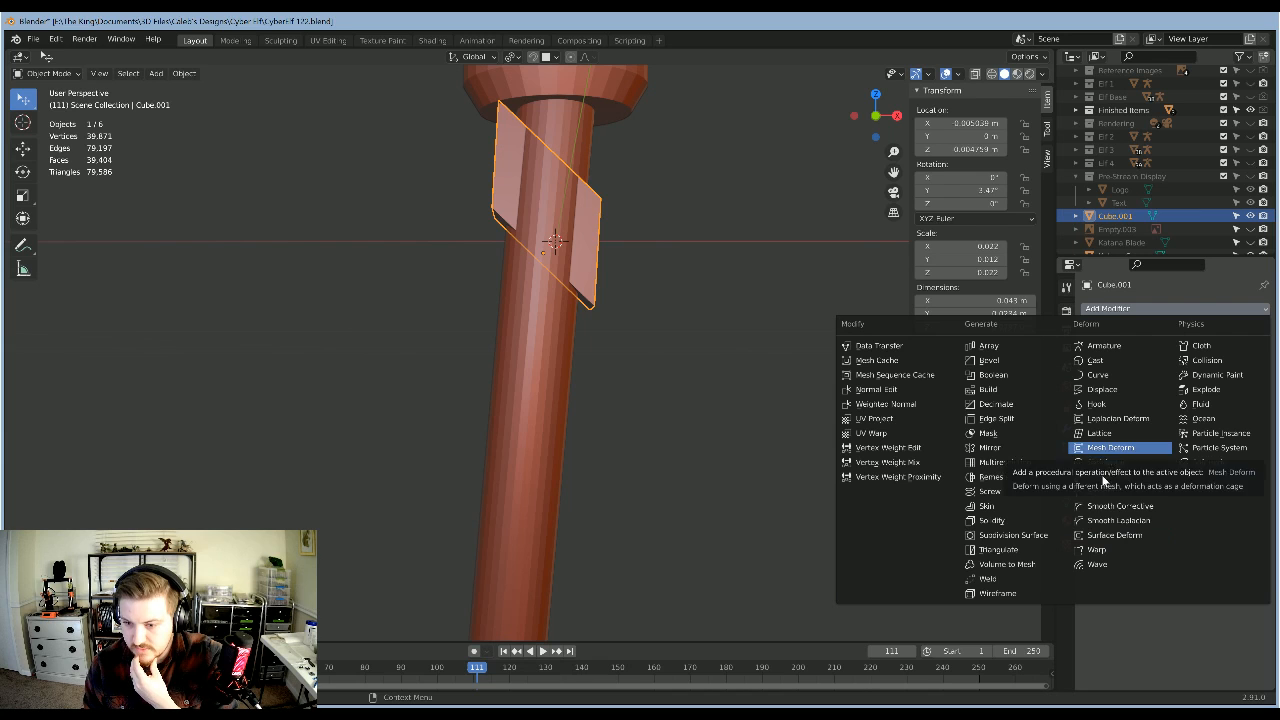
pyautogui.click(995, 491)
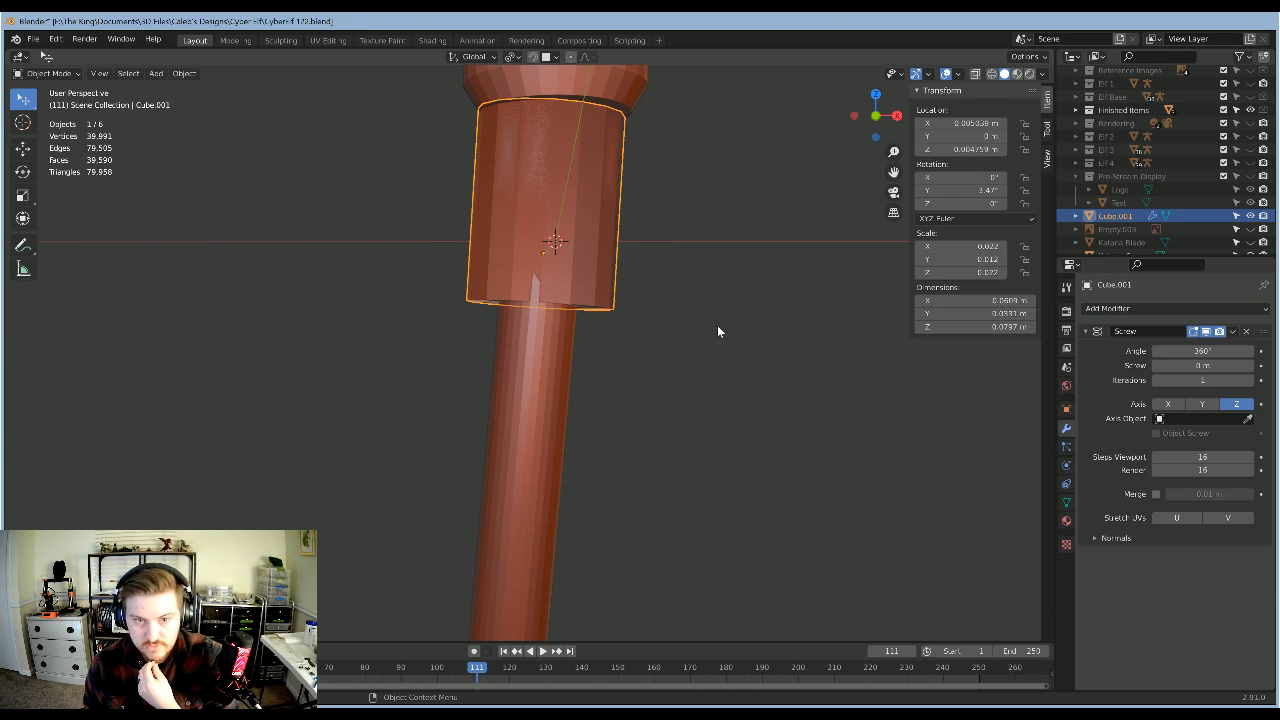
pyautogui.moveTo(740, 364); pyautogui.dragTo(933, 383, button='middle')
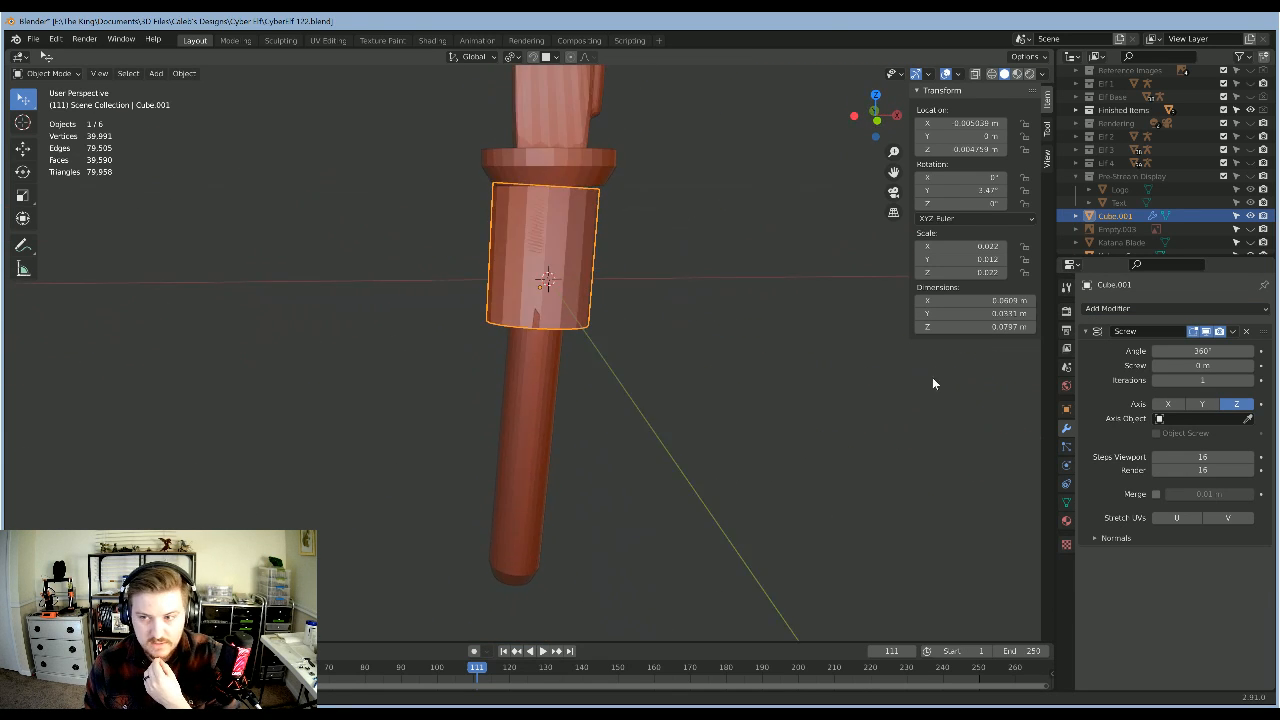
pyautogui.click(1202, 404)
pyautogui.click(1166, 404)
pyautogui.moveTo(736, 421); pyautogui.dragTo(1177, 432, button='middle')
pyautogui.click(1237, 404)
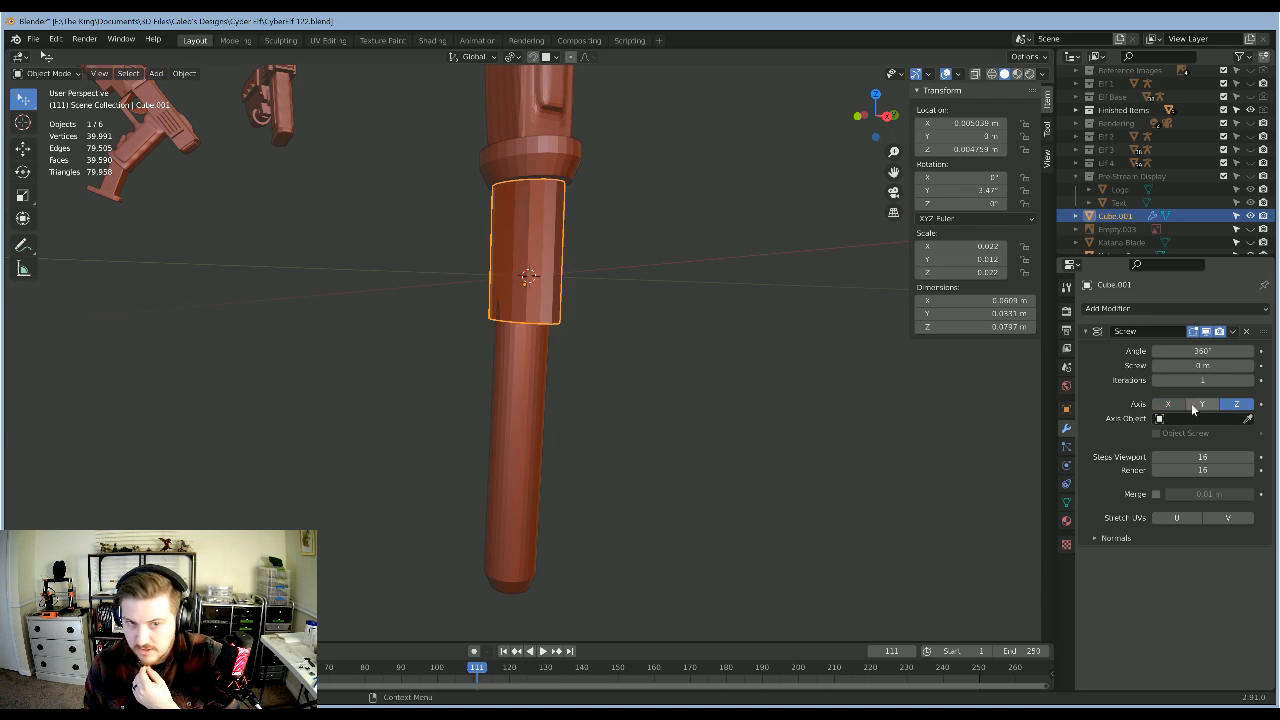
pyautogui.click(1202, 404)
pyautogui.click(1166, 405)
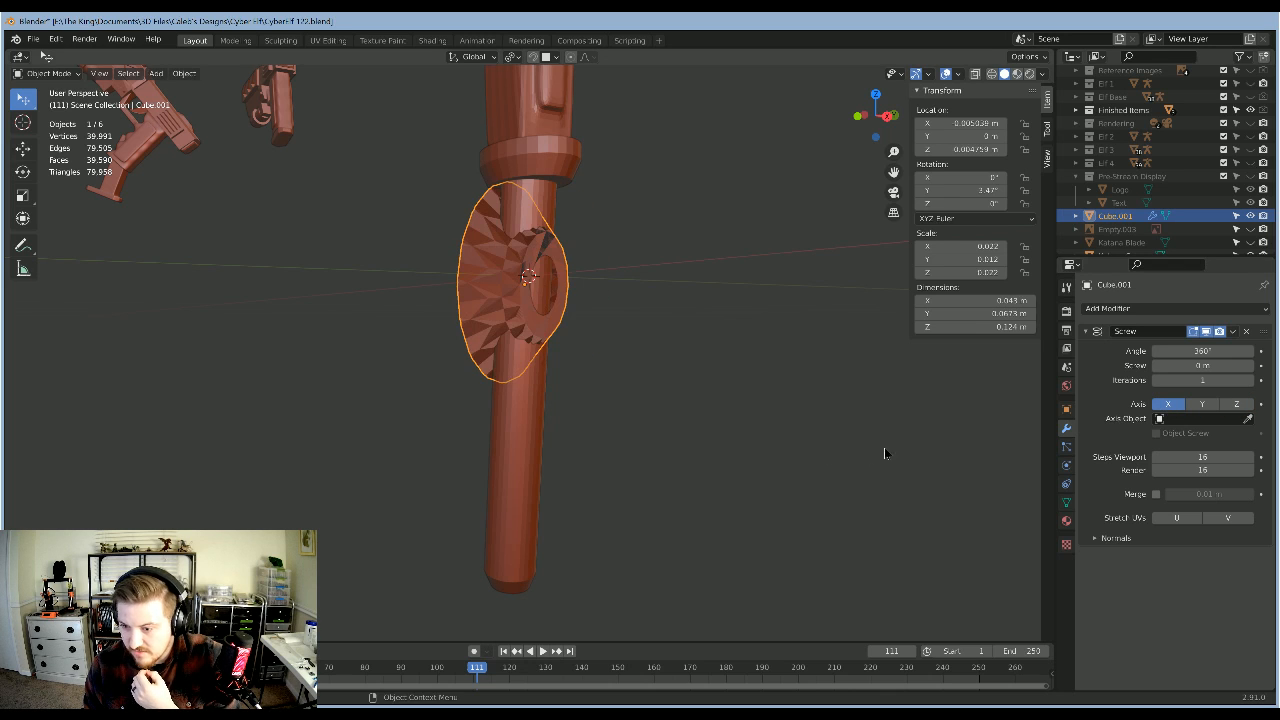
pyautogui.moveTo(884, 447); pyautogui.dragTo(726, 285, button='middle')
pyautogui.moveTo(601, 264); pyautogui.dragTo(634, 329, button='middle')
pyautogui.scroll(2, 620, 340)
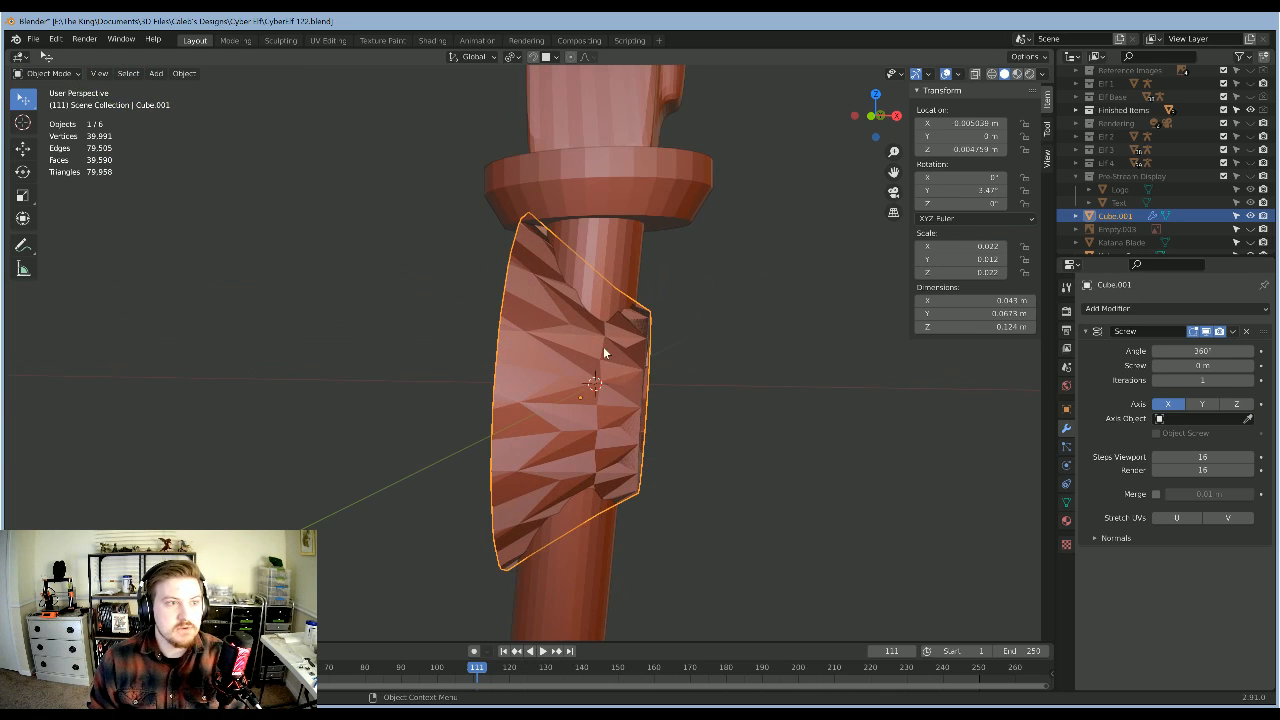
# Step: Delete the slanted block with its modifier from the katana handle
pyautogui.press('x')
pyautogui.click(645, 367)
pyautogui.scroll(-5, 660, 390)
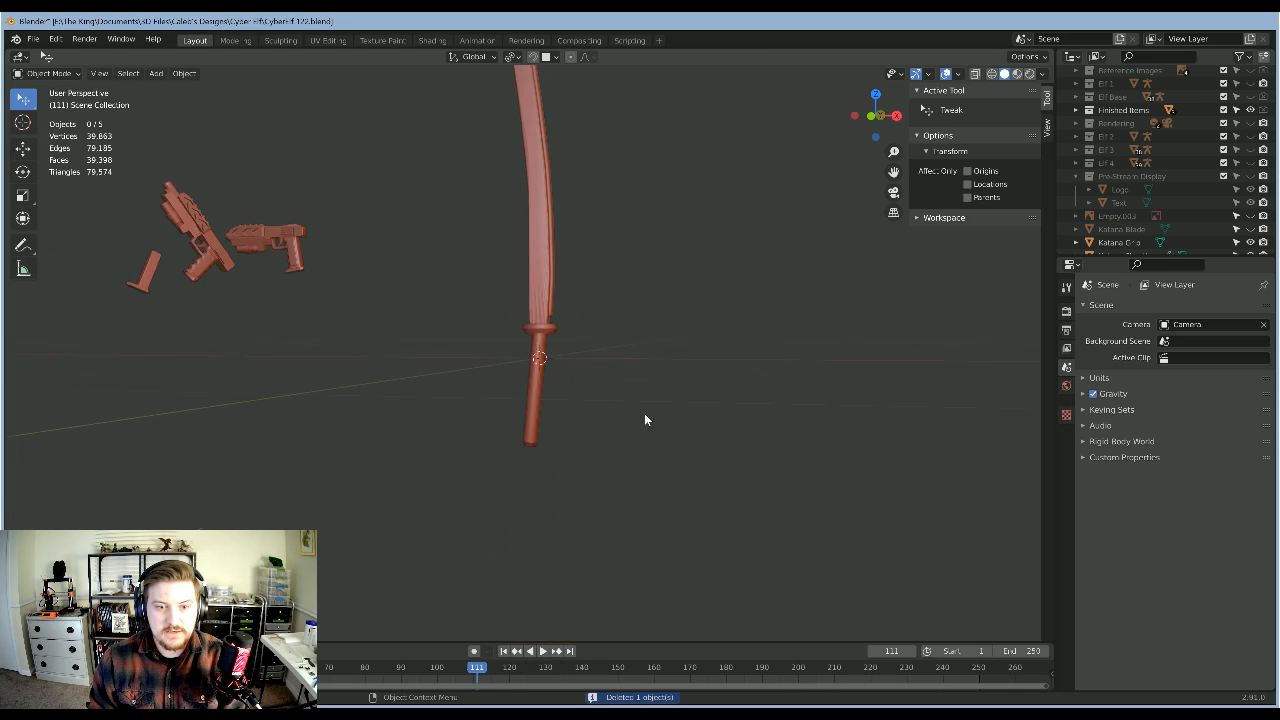
pyautogui.moveTo(670, 373); pyautogui.dragTo(714, 316, button='middle')
pyautogui.scroll(4, 650, 375)
pyautogui.click(564, 430)
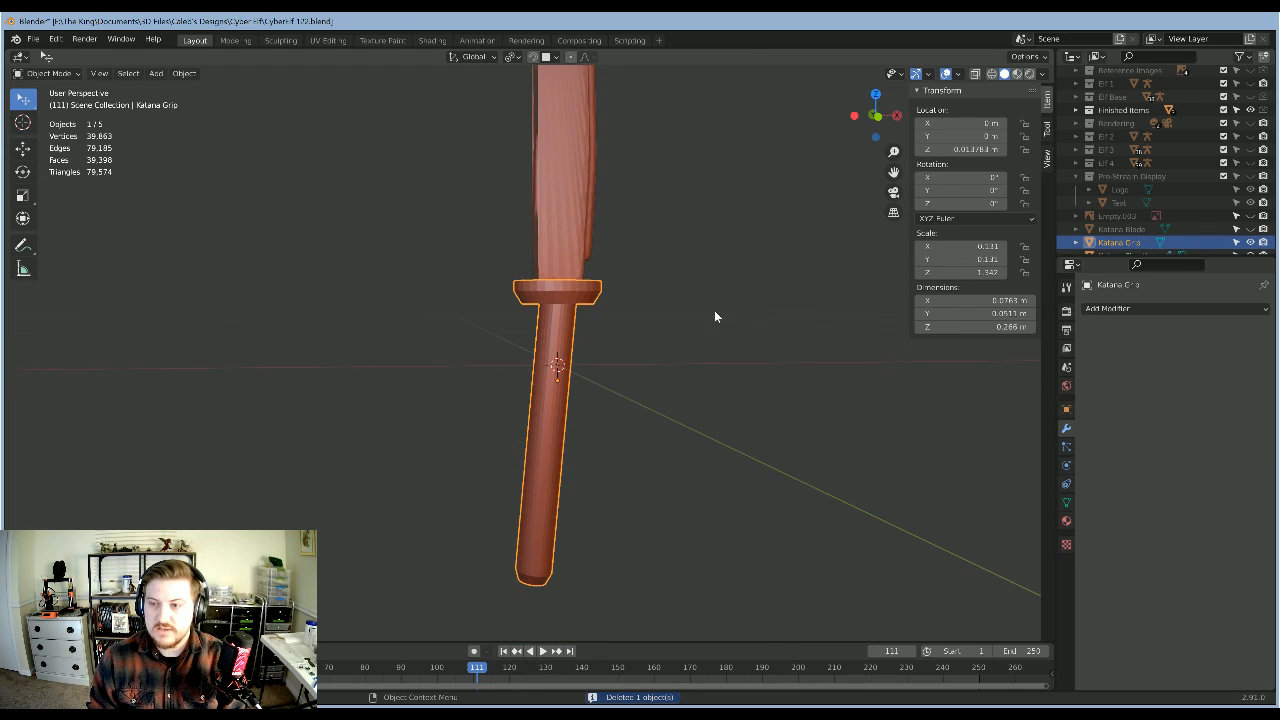
pyautogui.click(681, 379)
pyautogui.scroll(-5, 720, 320)
pyautogui.scroll(2, 1247, 117)
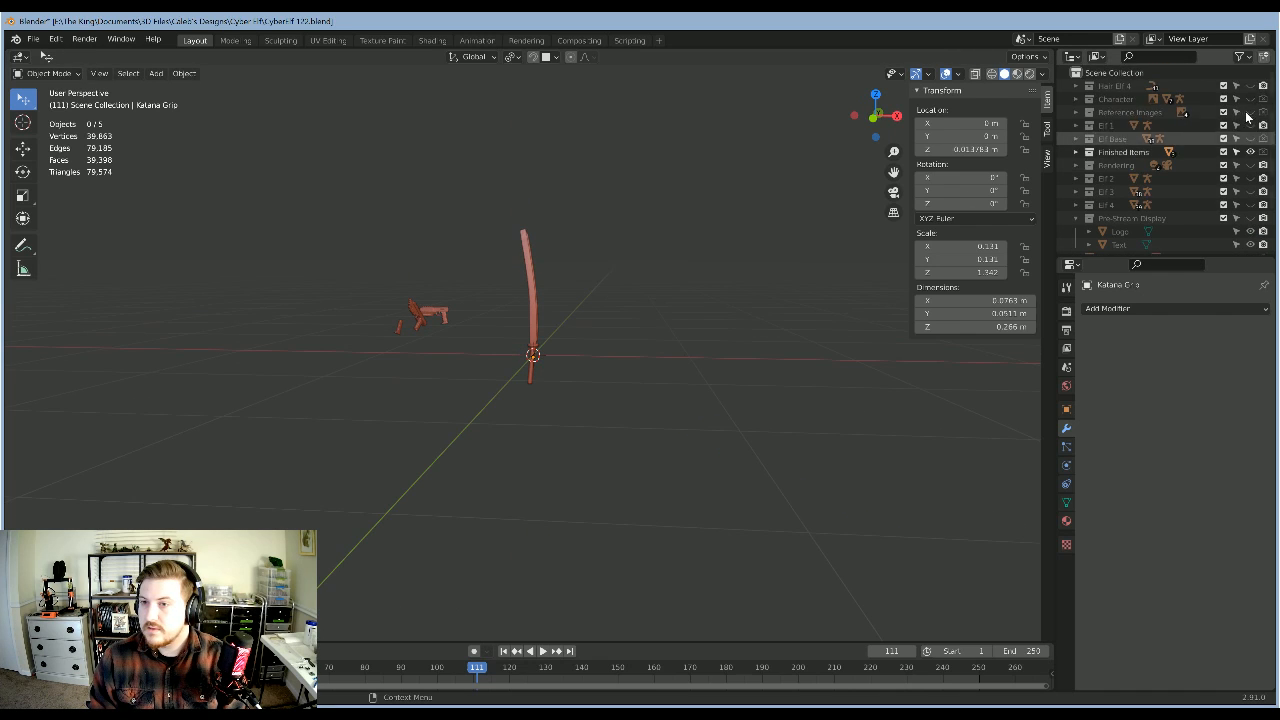
pyautogui.scroll(5, 565, 327)
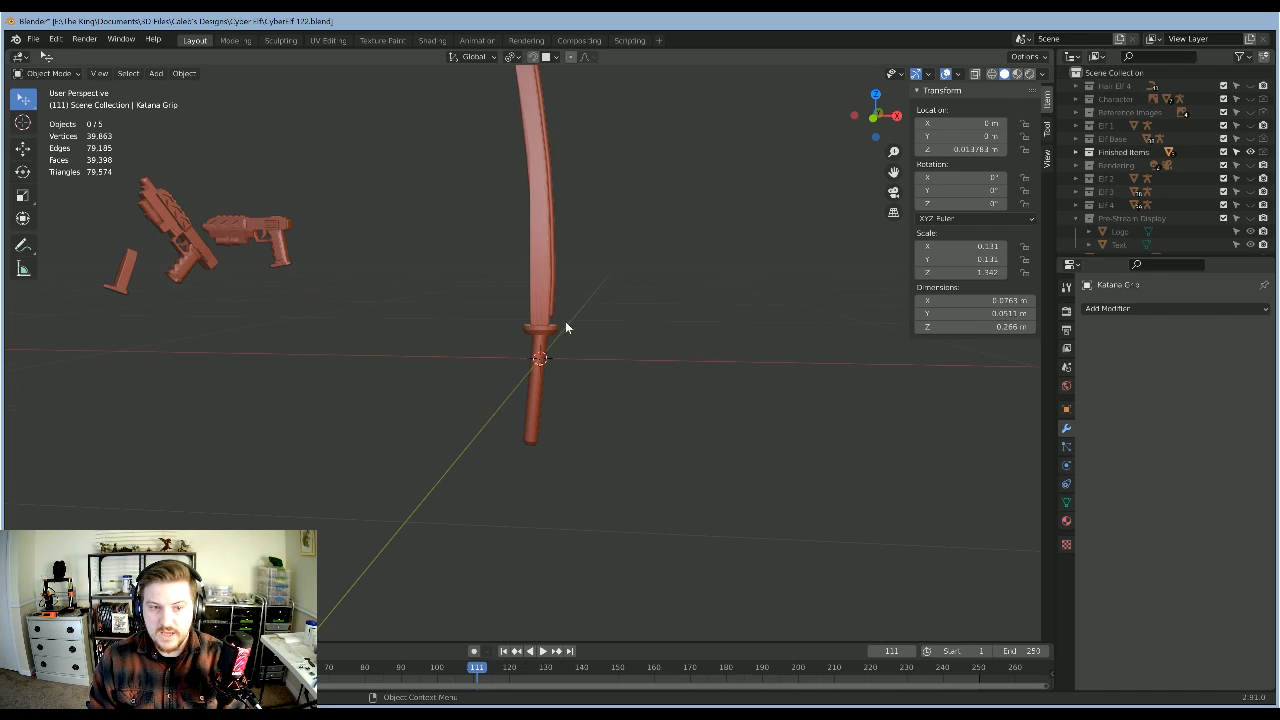
# Step: Select the katana grip and sheath together and duplicate both in place
pyautogui.click(539, 394)
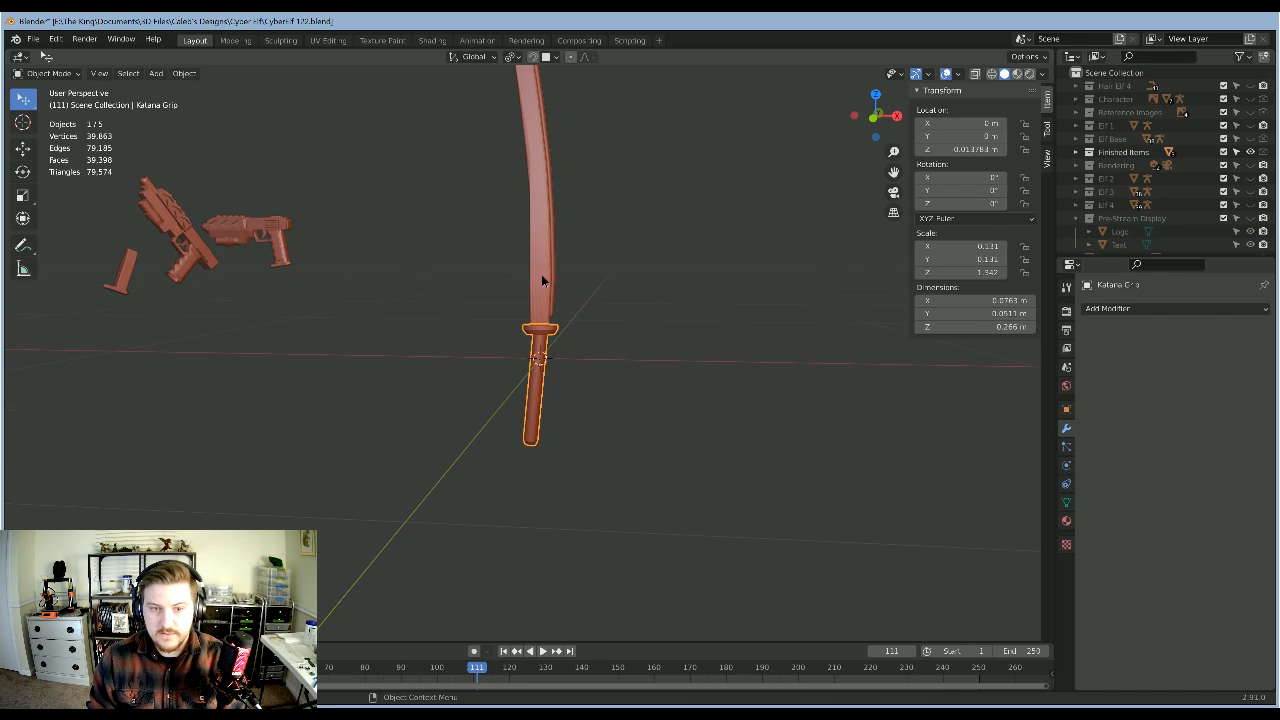
pyautogui.keyDown('shift'); pyautogui.click(541, 277); pyautogui.keyUp('shift')
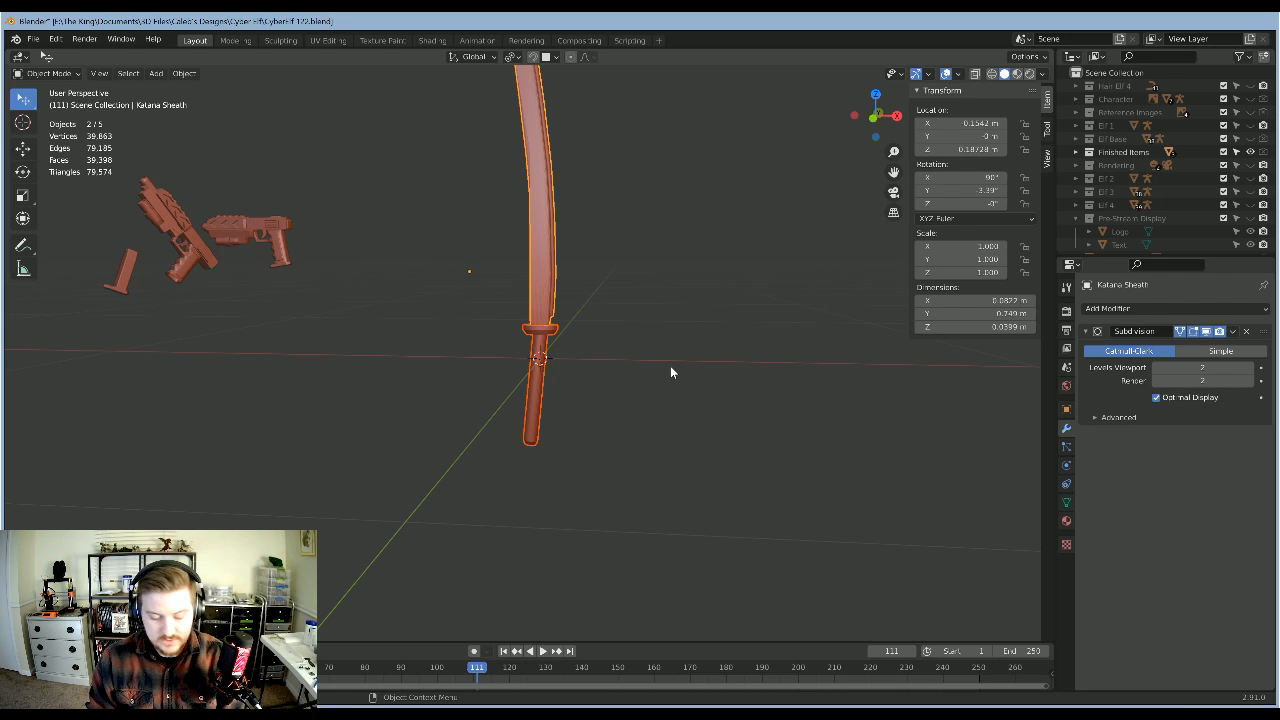
pyautogui.hotkey('shift', 'd')
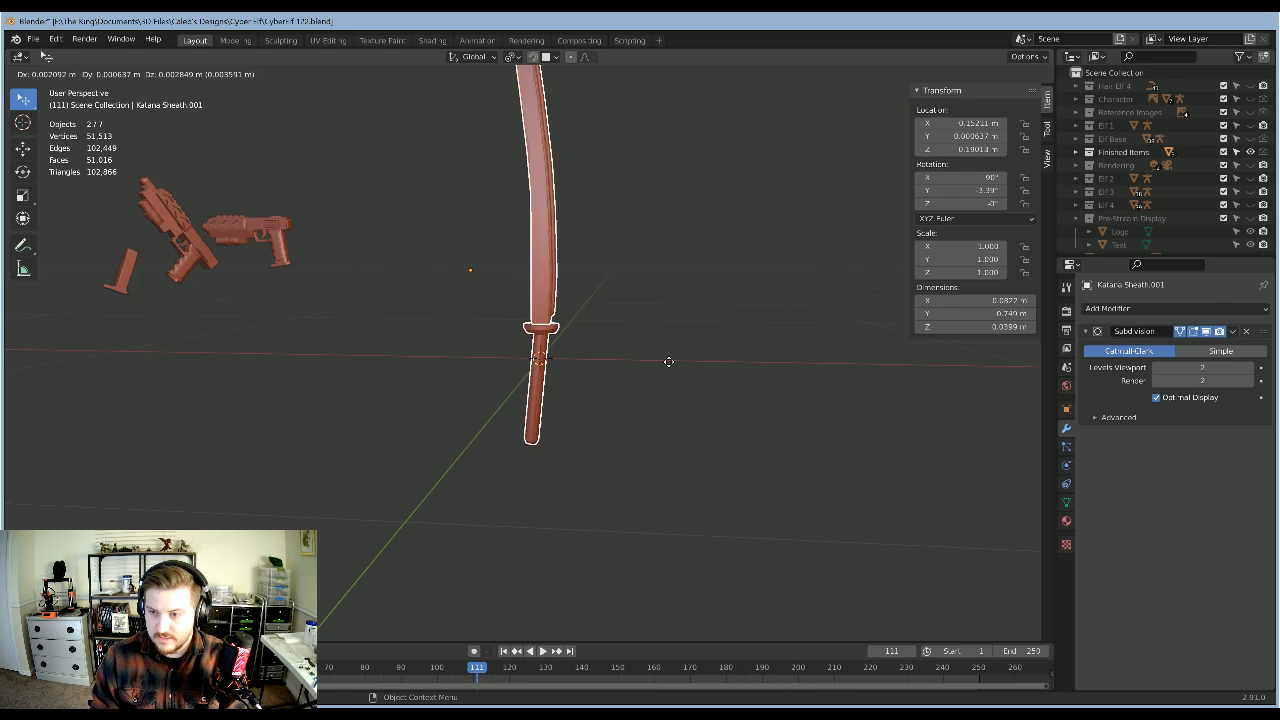
pyautogui.rightClick(670, 367)
pyautogui.scroll(4, 548, 421)
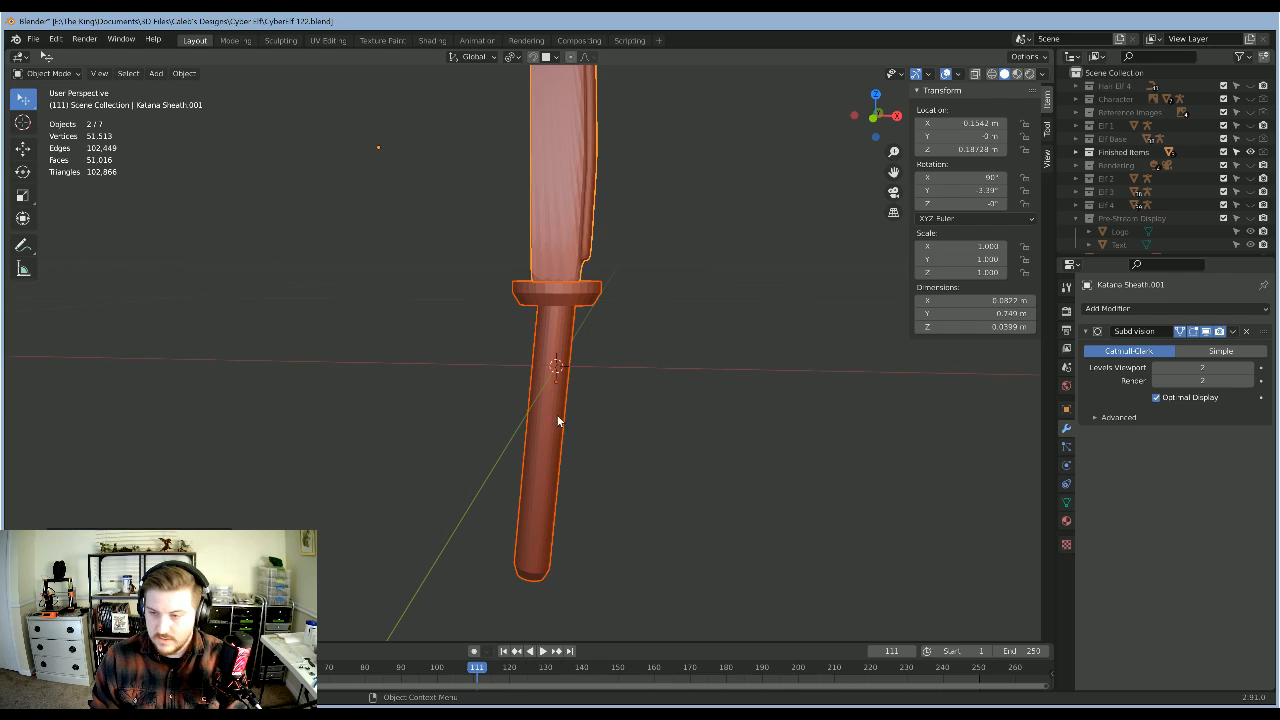
# Step: Rename the duplicated katana grip as "Katana Sheathed"
pyautogui.click(558, 421)
pyautogui.click(1066, 409)
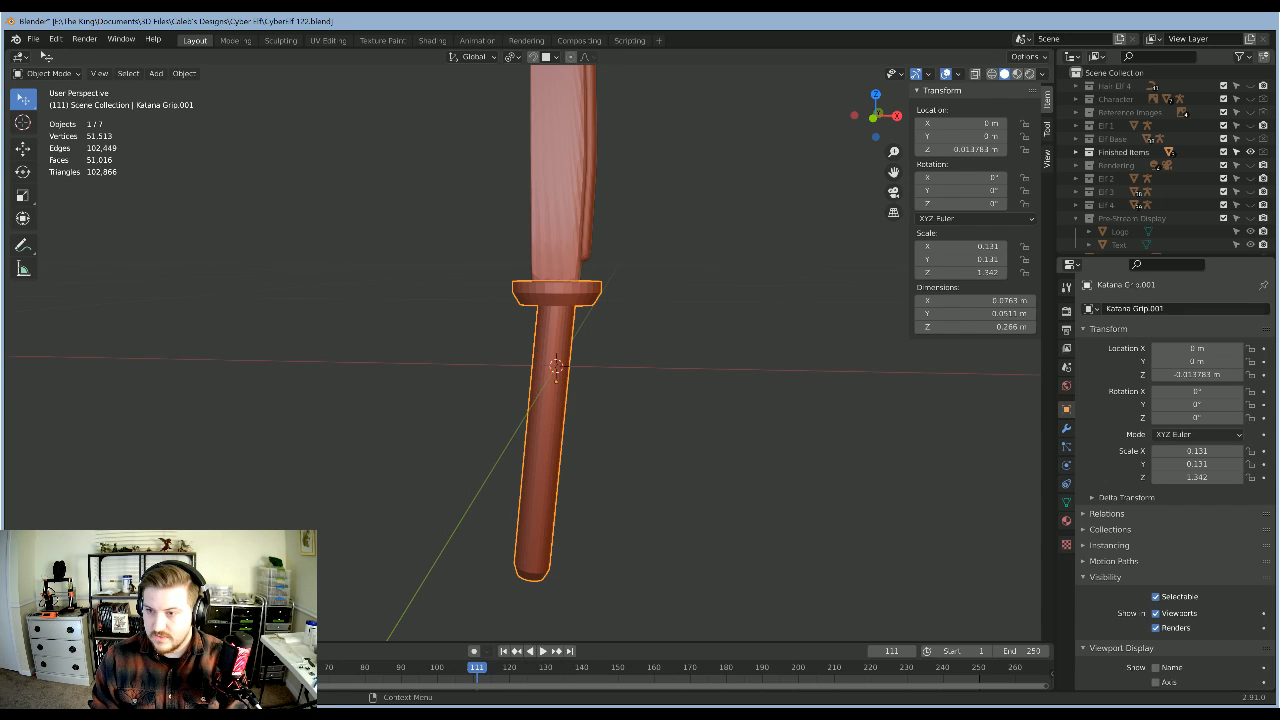
pyautogui.click(1160, 309)
pyautogui.write('Ka')
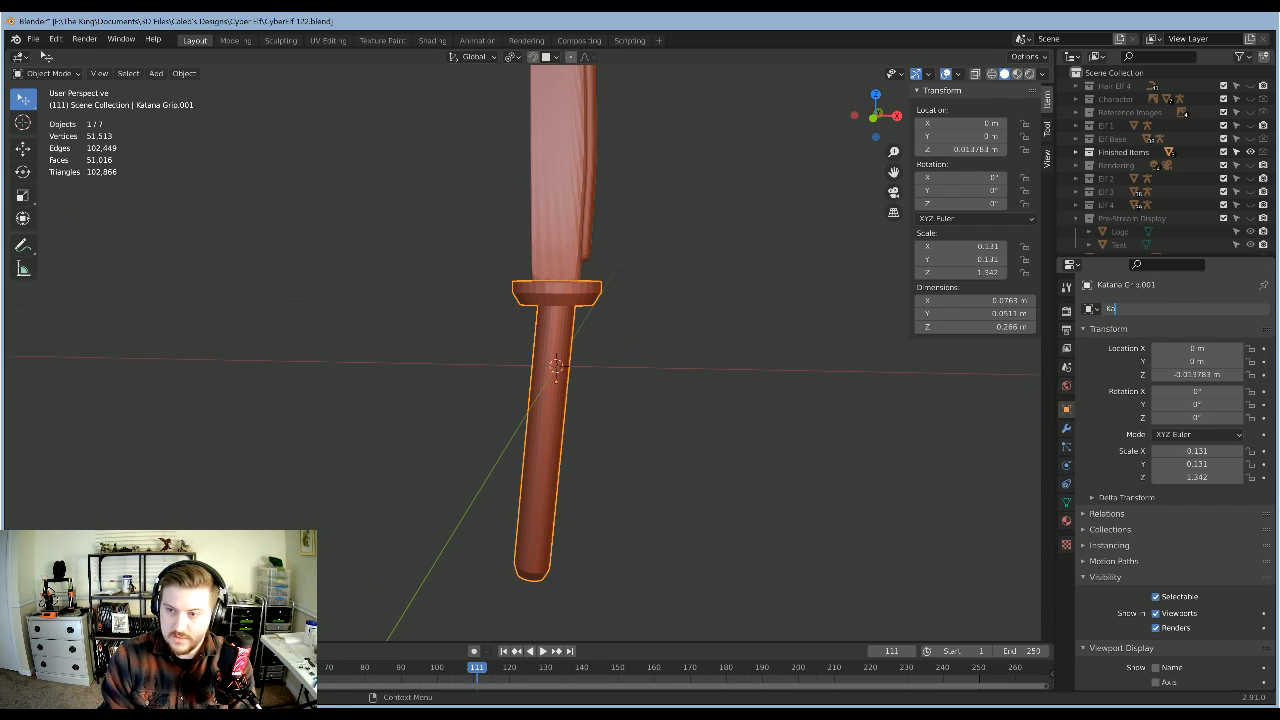
pyautogui.write('tana Sheathe')
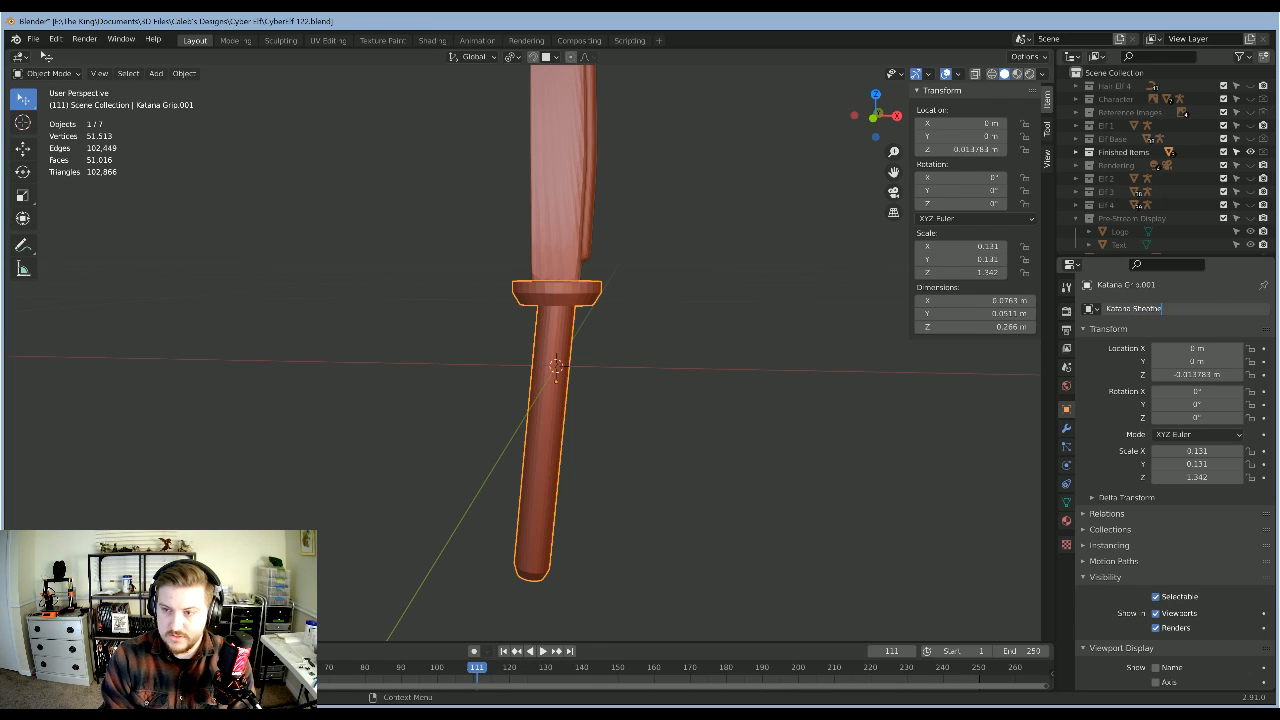
pyautogui.write('d')
pyautogui.press('Return')
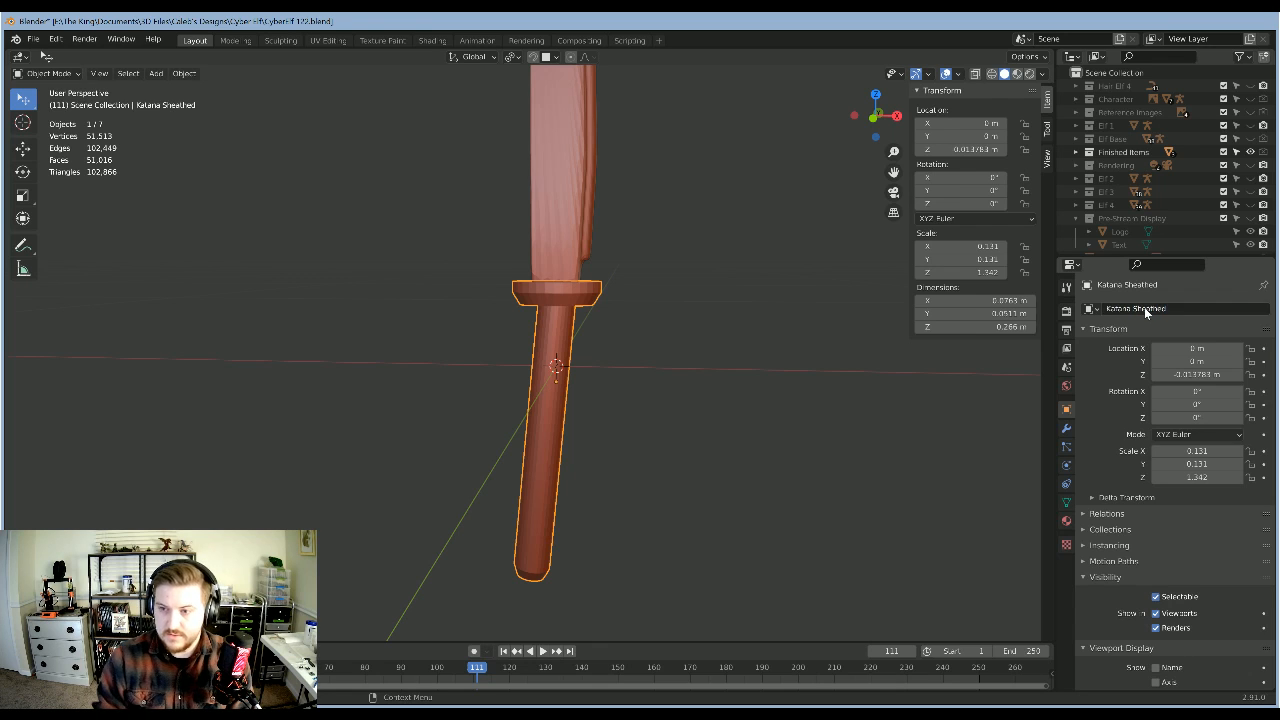
# Step: Try to join the duplicated sheath with the duplicated grip while its Subdivision modifier is unapplied
pyautogui.click(574, 170)
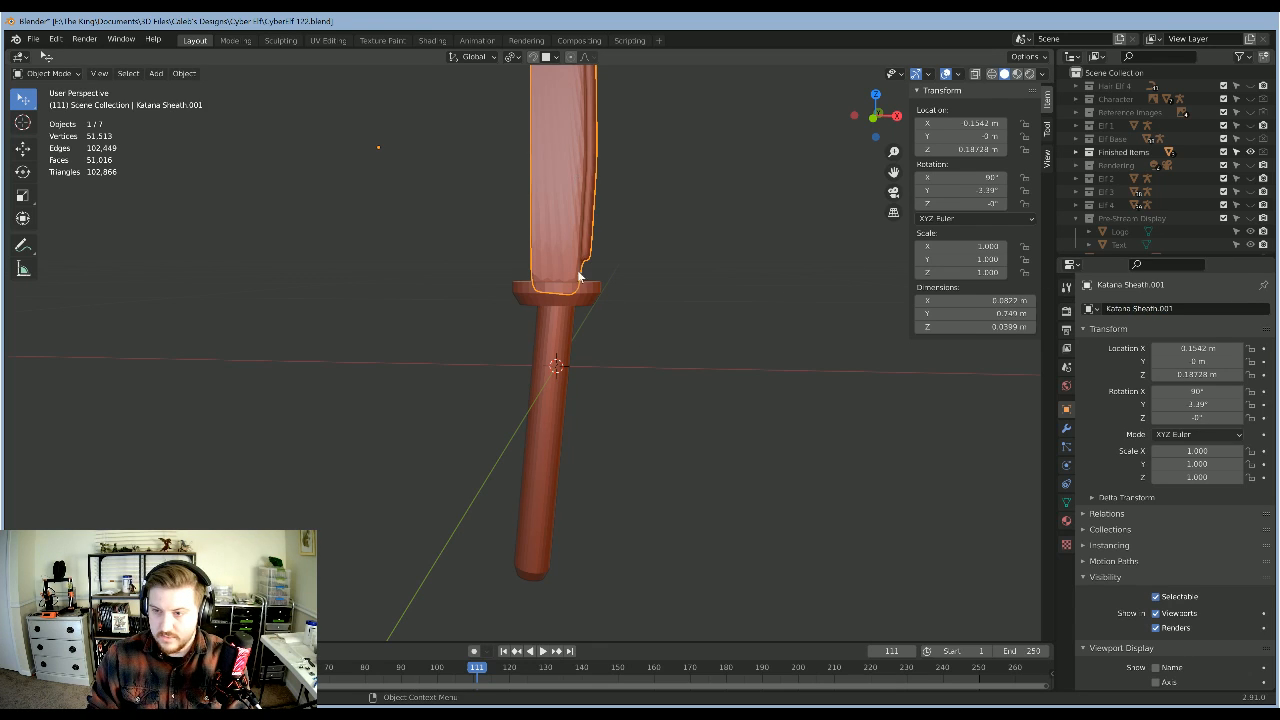
pyautogui.keyDown('shift'); pyautogui.click(557, 365); pyautogui.keyUp('shift')
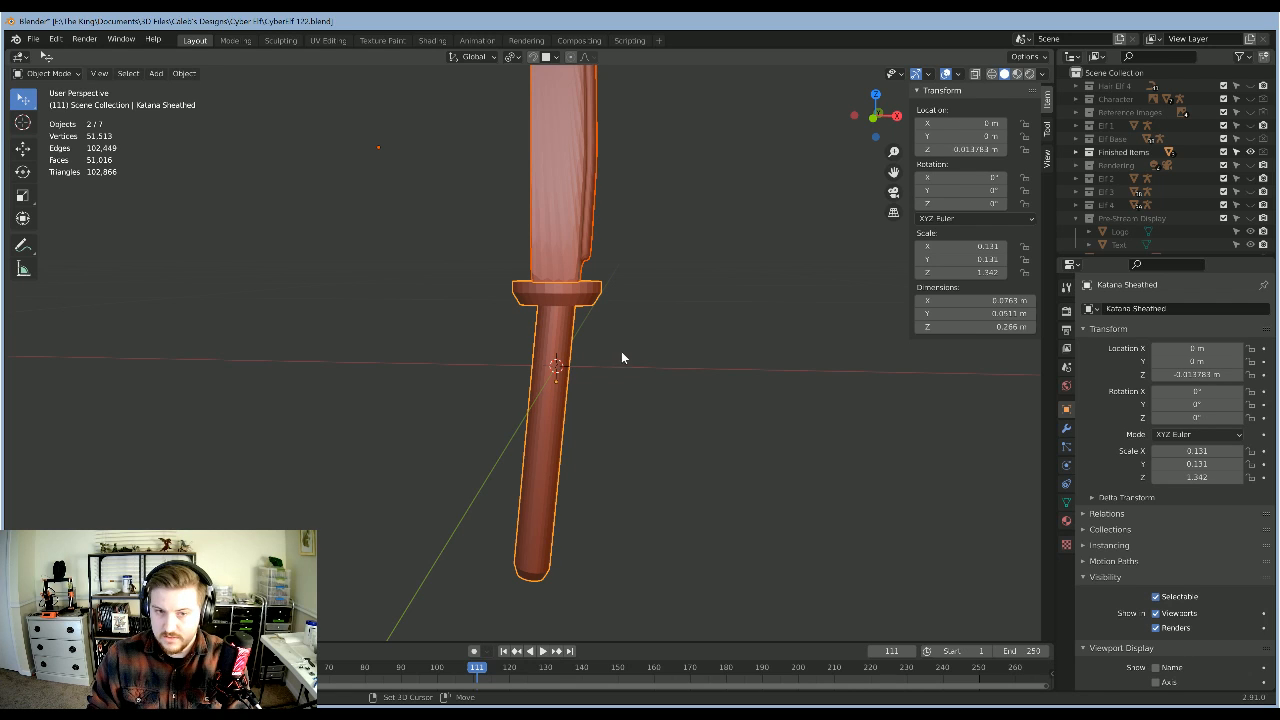
pyautogui.hotkey('ctrl', 'j')
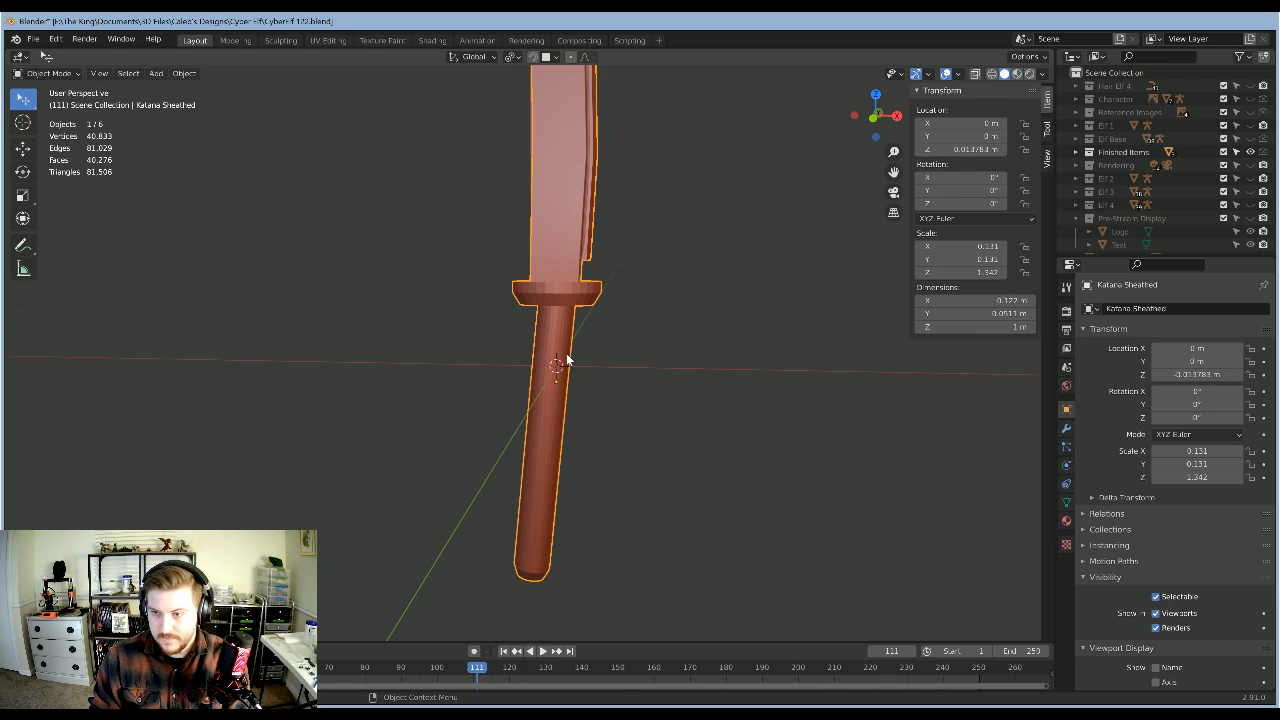
pyautogui.hotkey('shift', 'd')
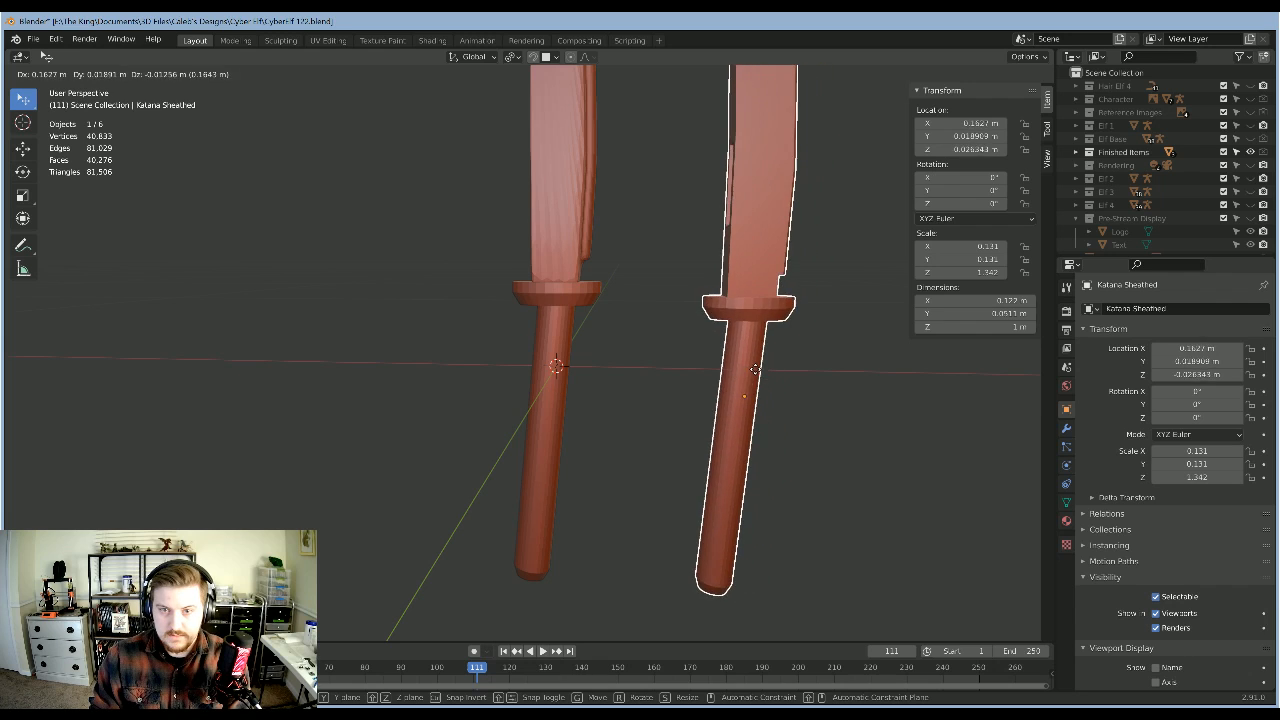
pyautogui.rightClick(594, 302)
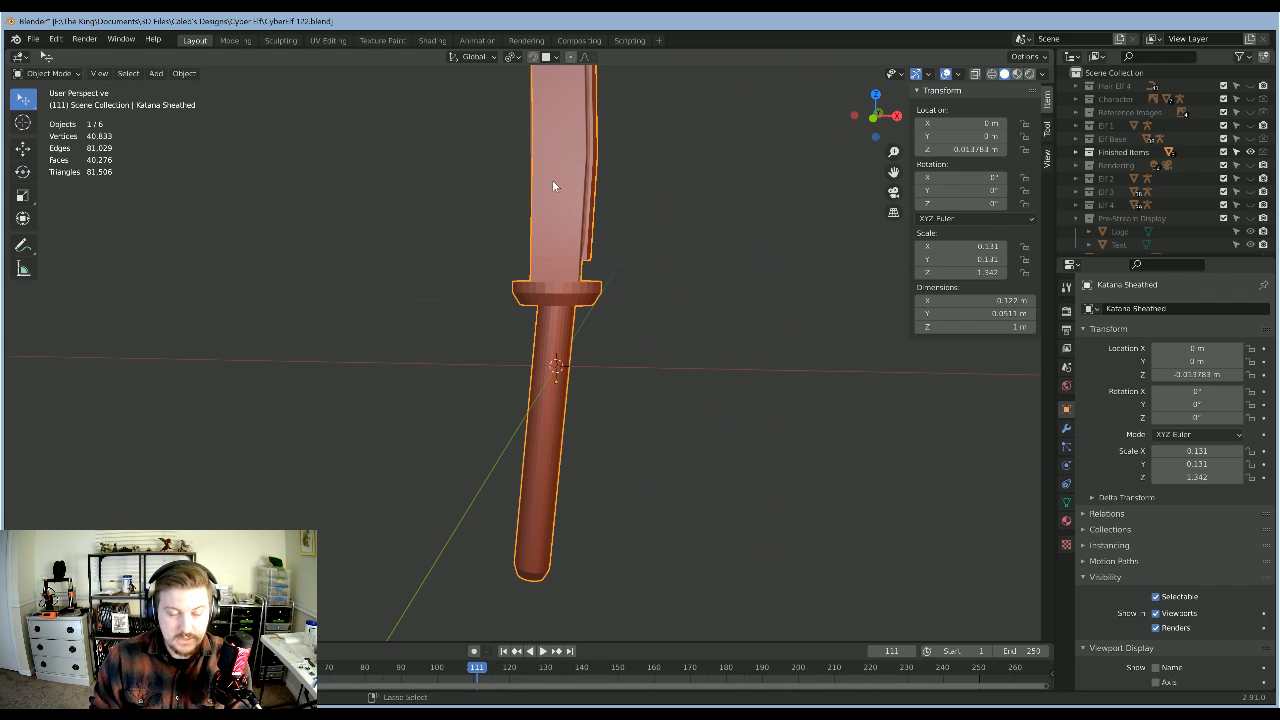
pyautogui.hotkey('ctrl', 'z')
# Step: Apply the Subdivision modifier on the duplicated katana sheath
pyautogui.click(576, 237)
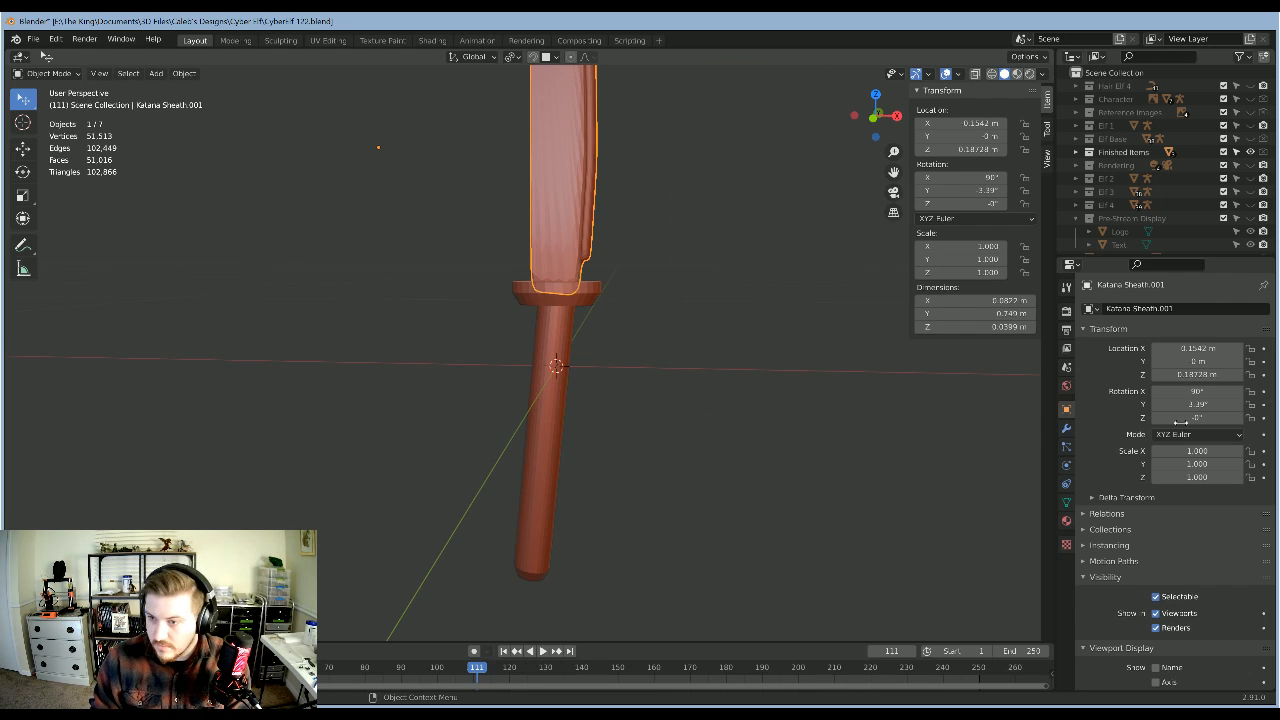
pyautogui.hotkey('ctrl', '1')
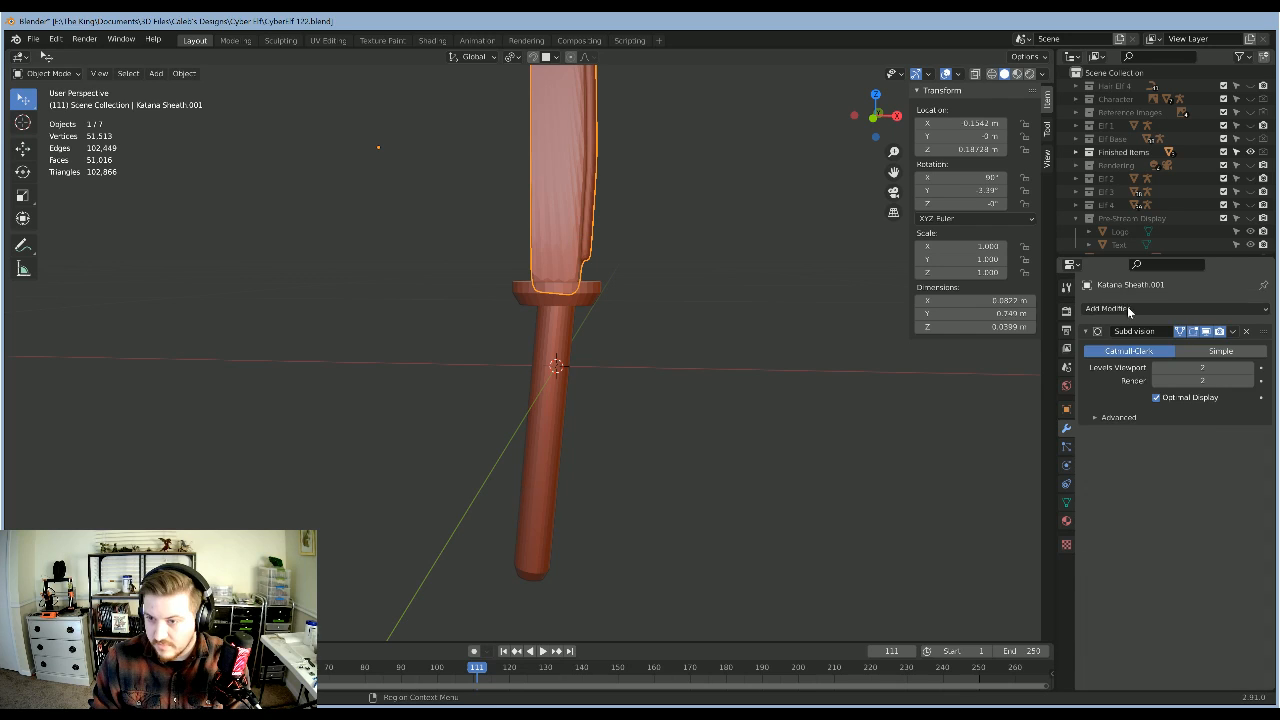
pyautogui.click(1234, 332)
pyautogui.click(1196, 354)
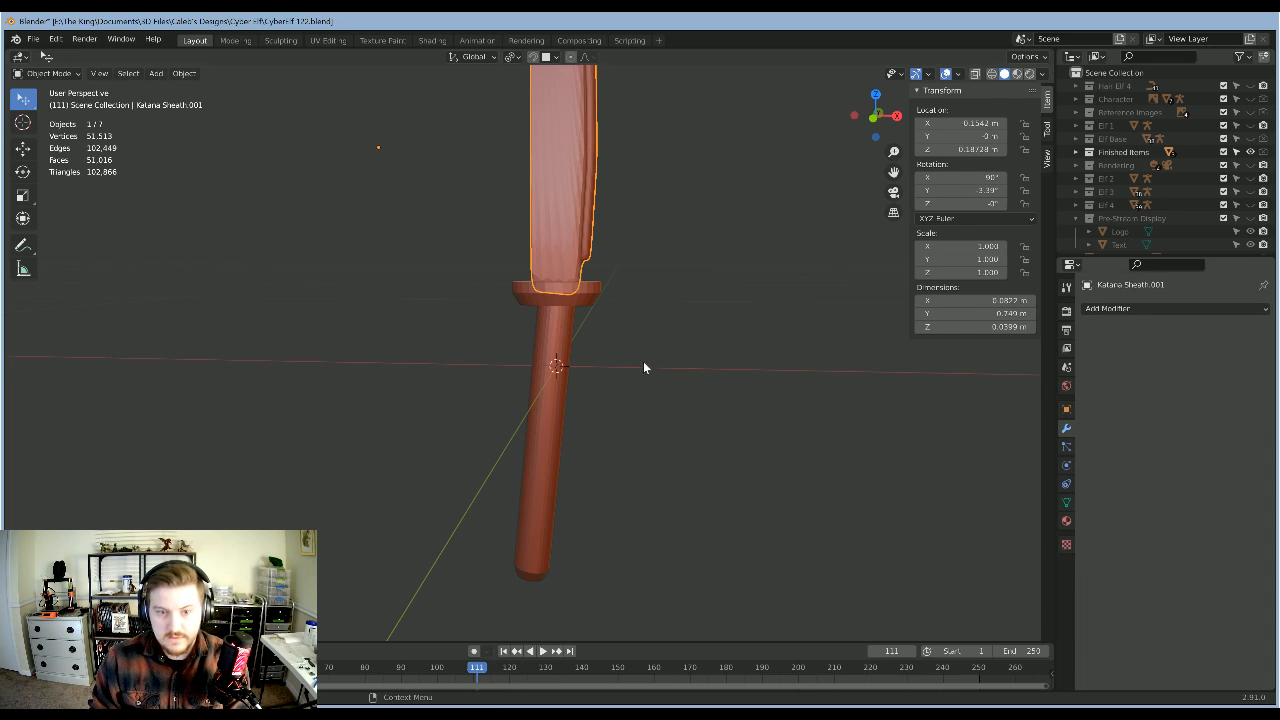
# Step: Join the duplicated sheath into the Katana Sheathed grip as a single object
pyautogui.keyDown('shift'); pyautogui.click(587, 297); pyautogui.keyUp('shift')
pyautogui.hotkey('ctrl', 'j')
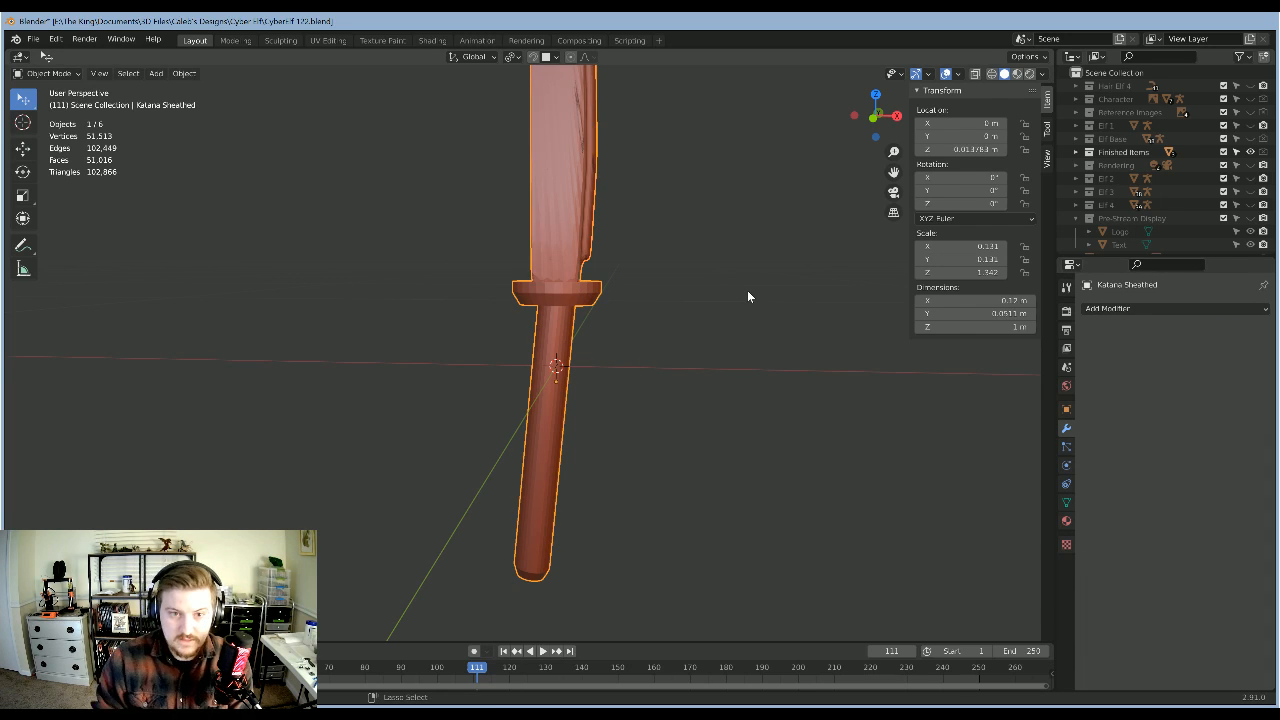
pyautogui.press('g')
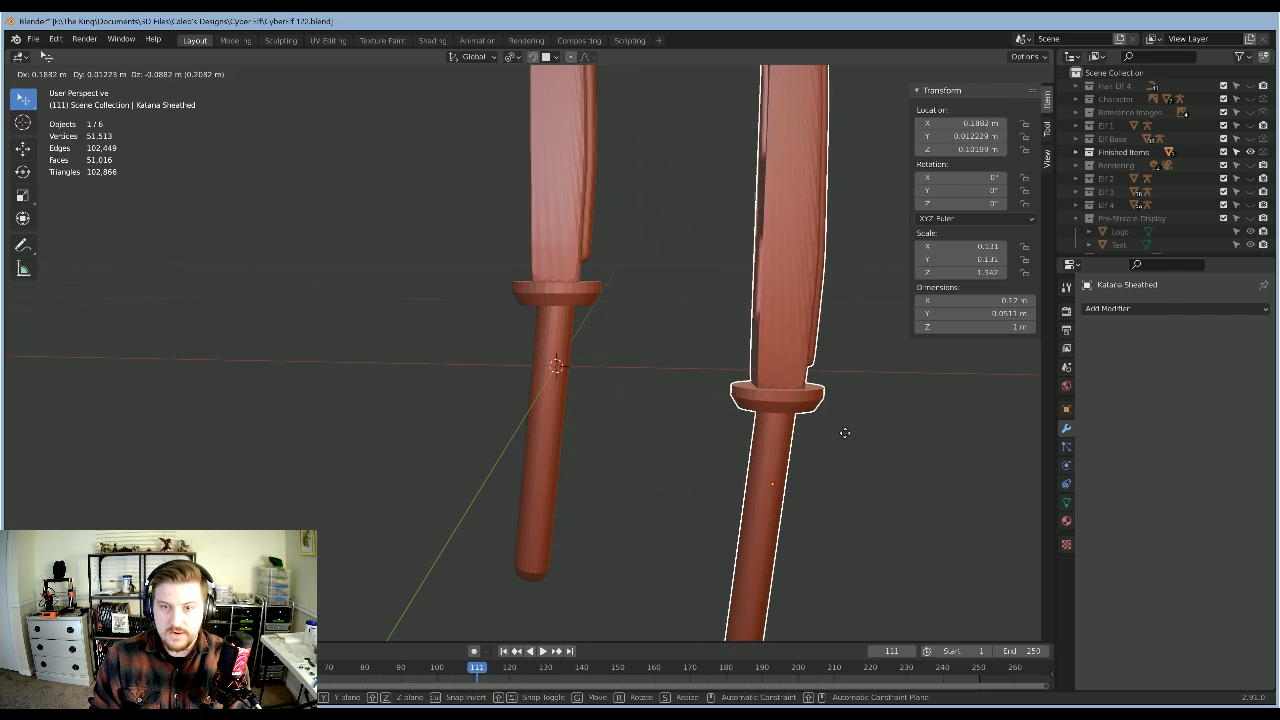
pyautogui.rightClick(866, 432)
# Step: Move the Katana Sheathed object to the Elf 4 collection
pyautogui.rightClick(559, 262)
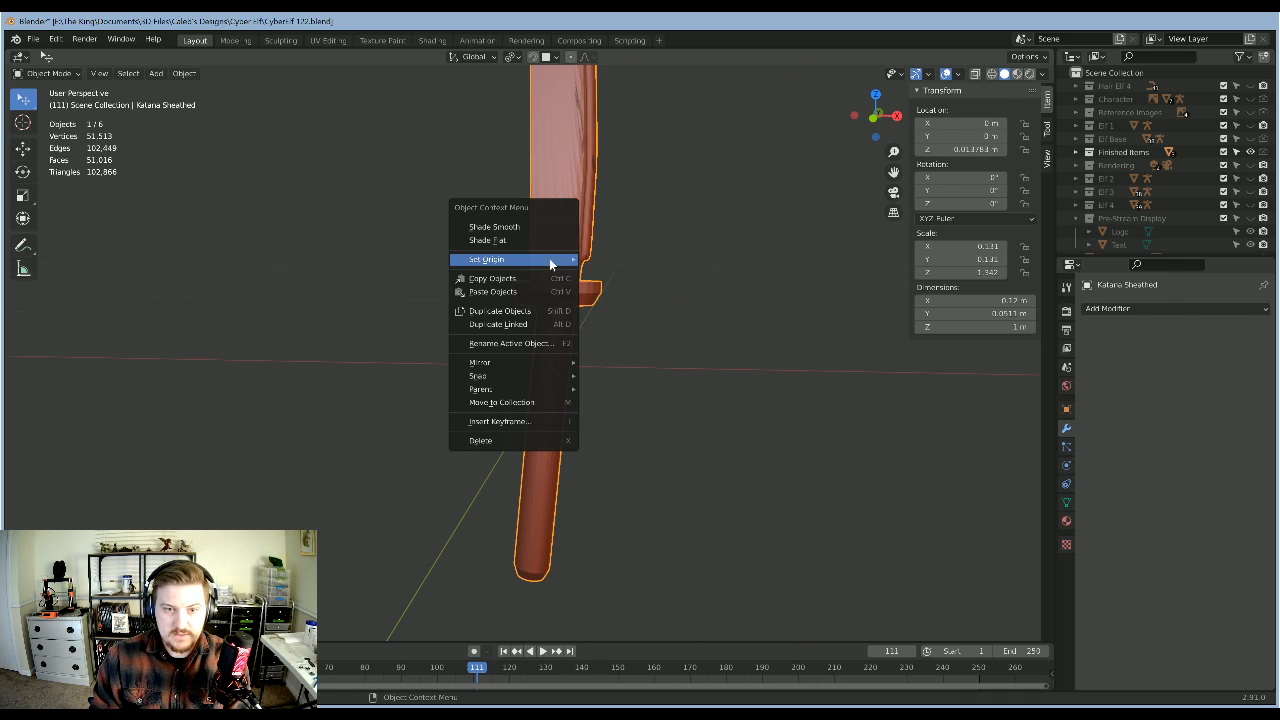
pyautogui.click(533, 402)
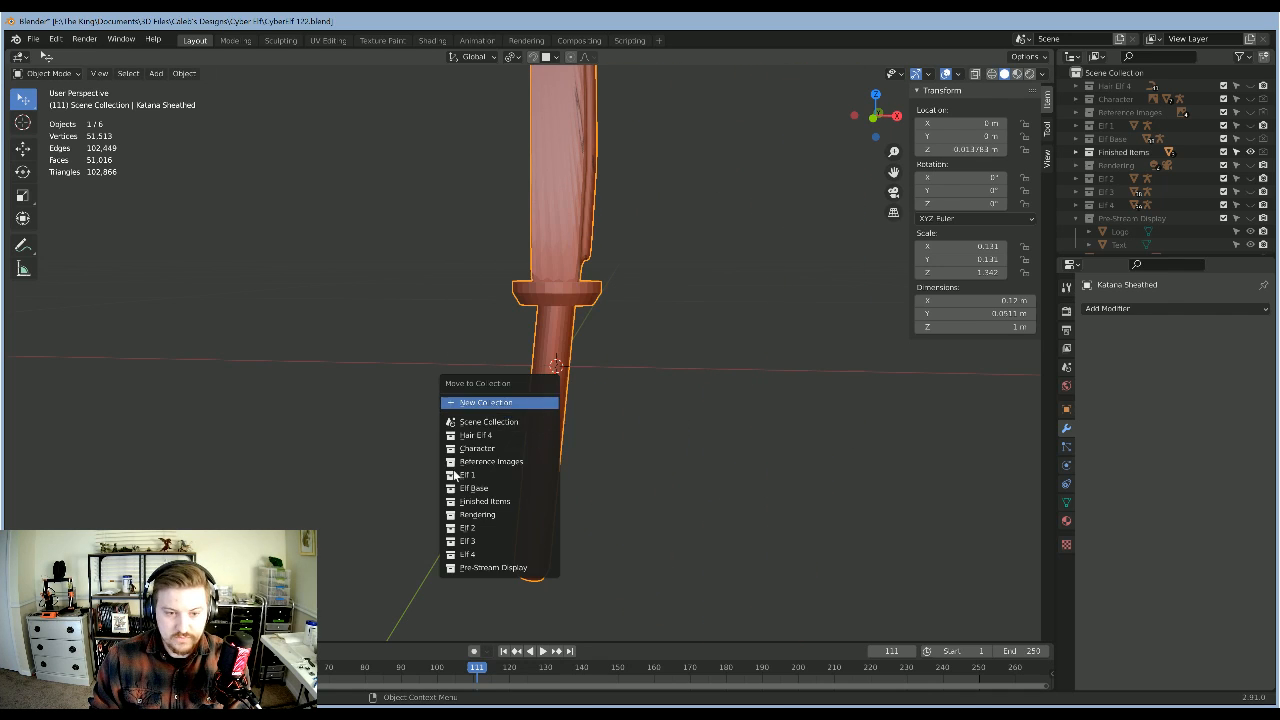
pyautogui.click(489, 554)
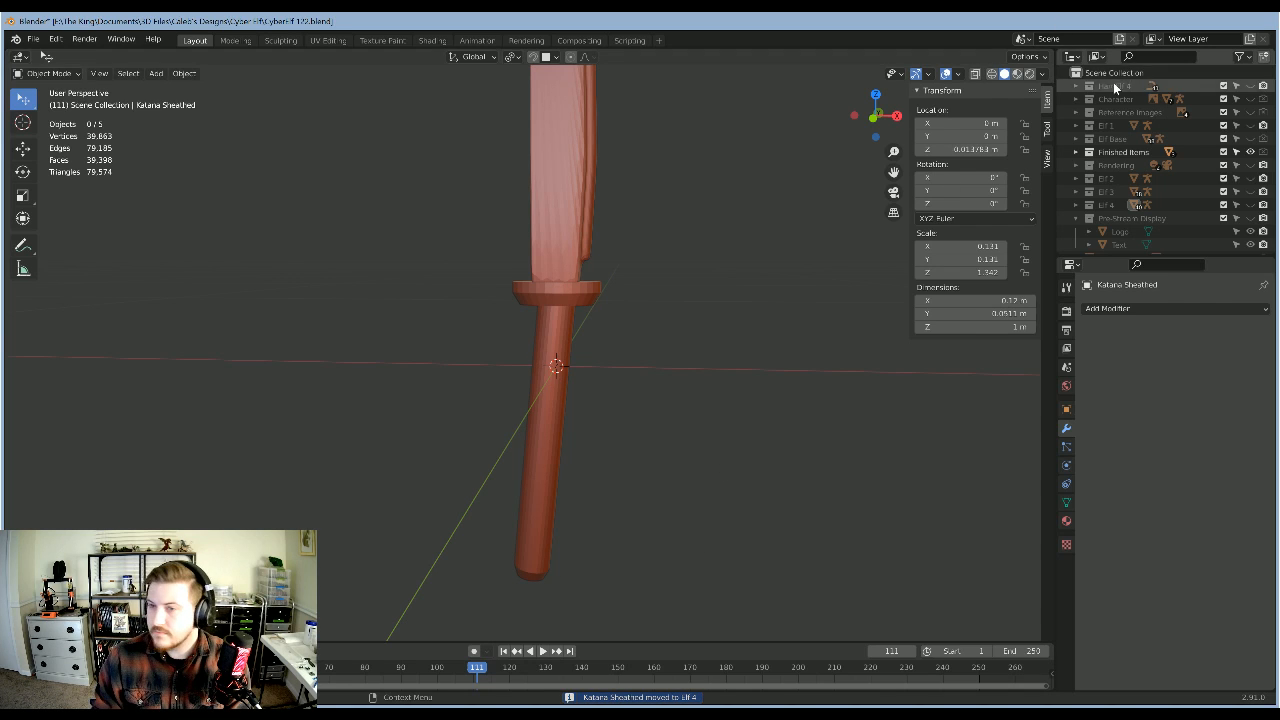
# Step: Hide the Finished Items collection and show the Hair Elf 4 and Elf 4 collections in the viewport
pyautogui.click(1249, 151)
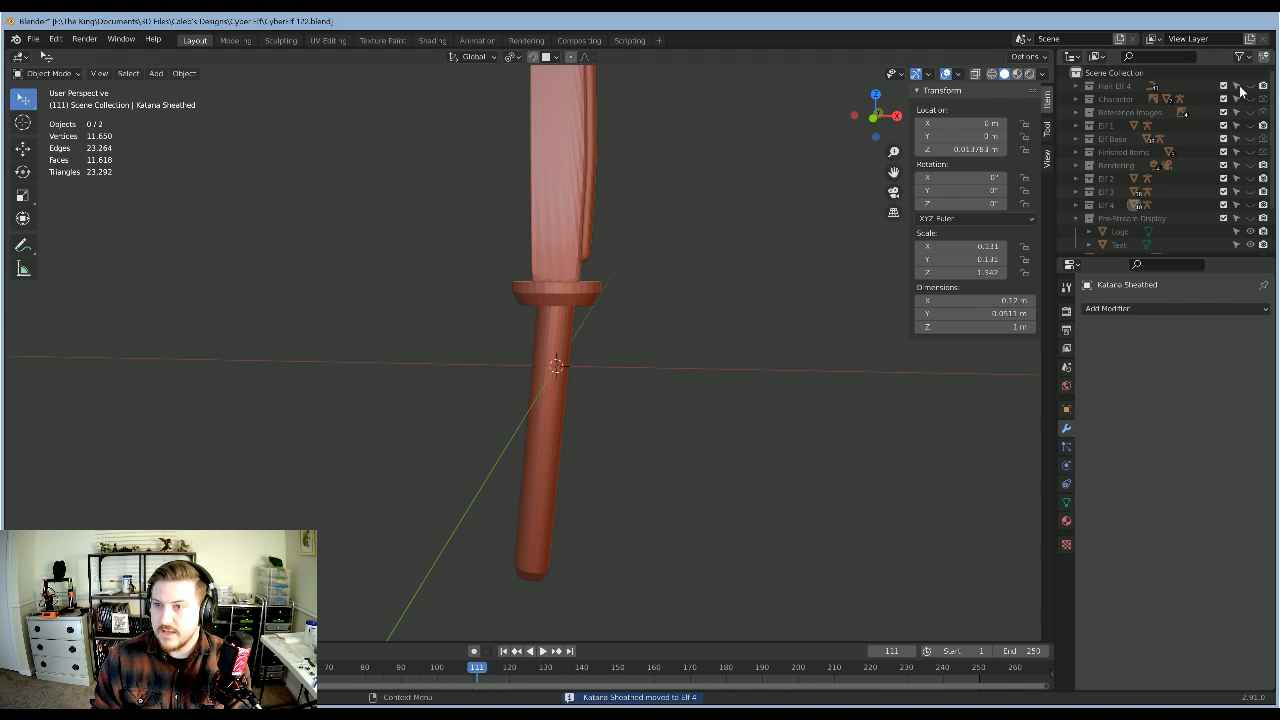
pyautogui.click(1249, 86)
pyautogui.click(1250, 204)
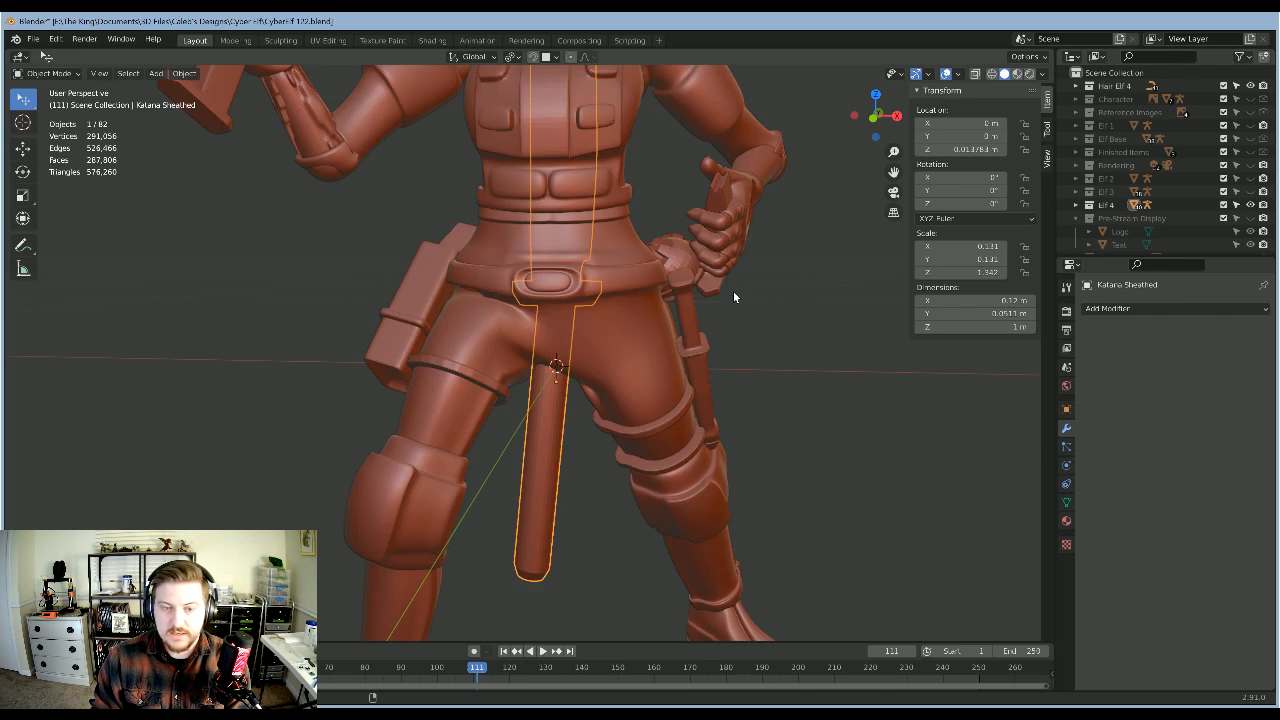
pyautogui.scroll(-6, 733, 291)
pyautogui.moveTo(646, 316); pyautogui.dragTo(727, 233, button='middle')
pyautogui.scroll(3, 435, 309)
pyautogui.scroll(-5, 720, 280)
pyautogui.moveTo(720, 280); pyautogui.dragTo(684, 302, button='middle')
pyautogui.scroll(8, 703, 249)
pyautogui.press('g')
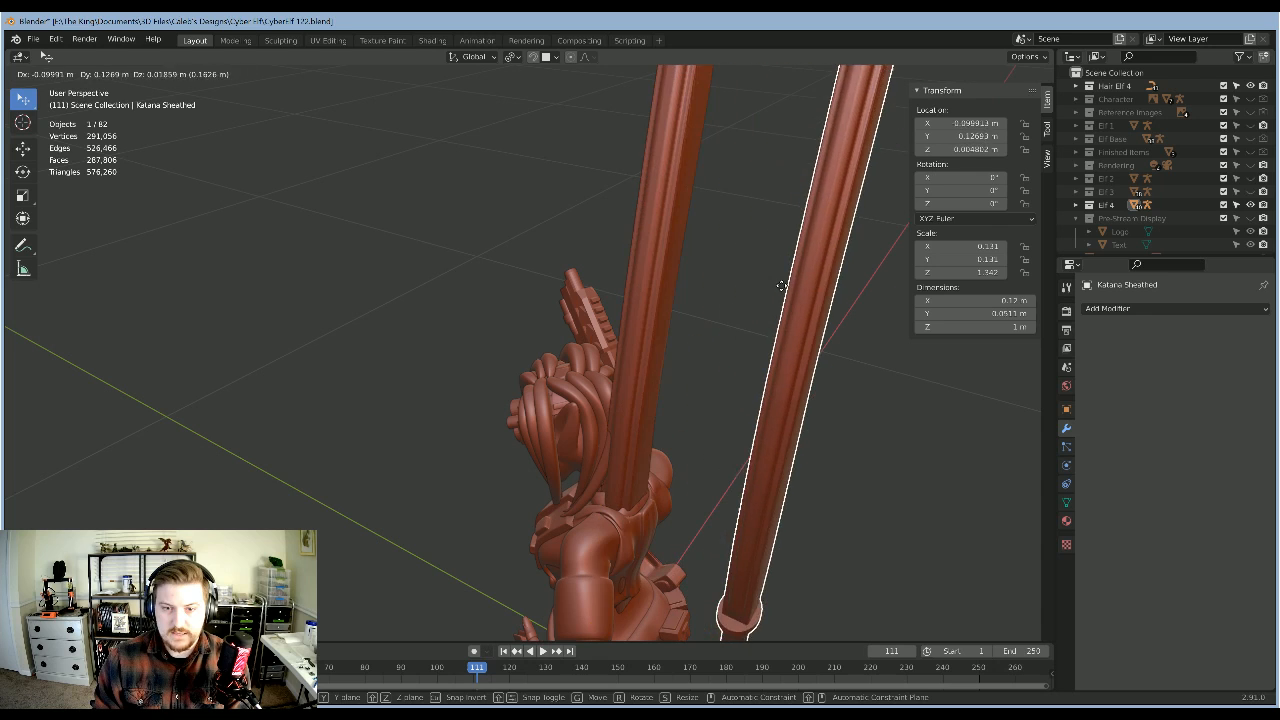
pyautogui.rightClick(775, 283)
pyautogui.press('g')
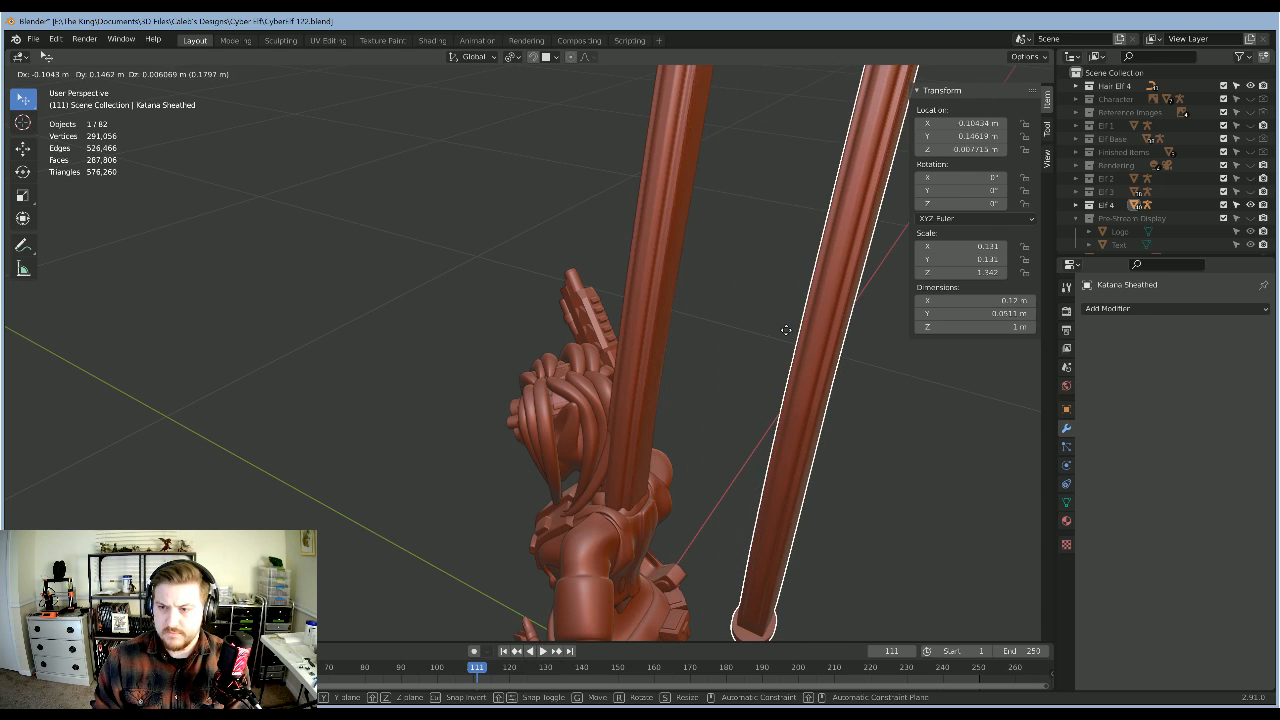
pyautogui.rightClick(786, 332)
# Step: Select the original separate Katana Sheath overlapping the sheathed katana and delete it
pyautogui.click(645, 305)
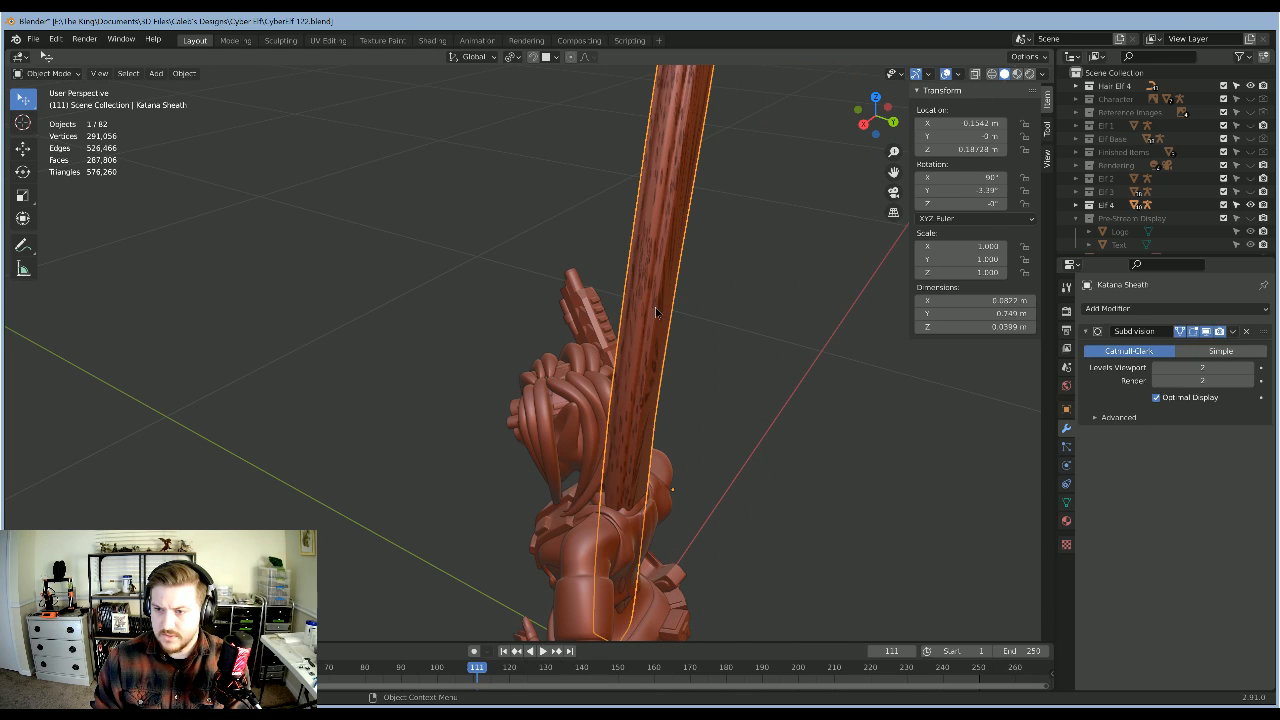
pyautogui.click(655, 307)
pyautogui.hotkey('shift', 'c')
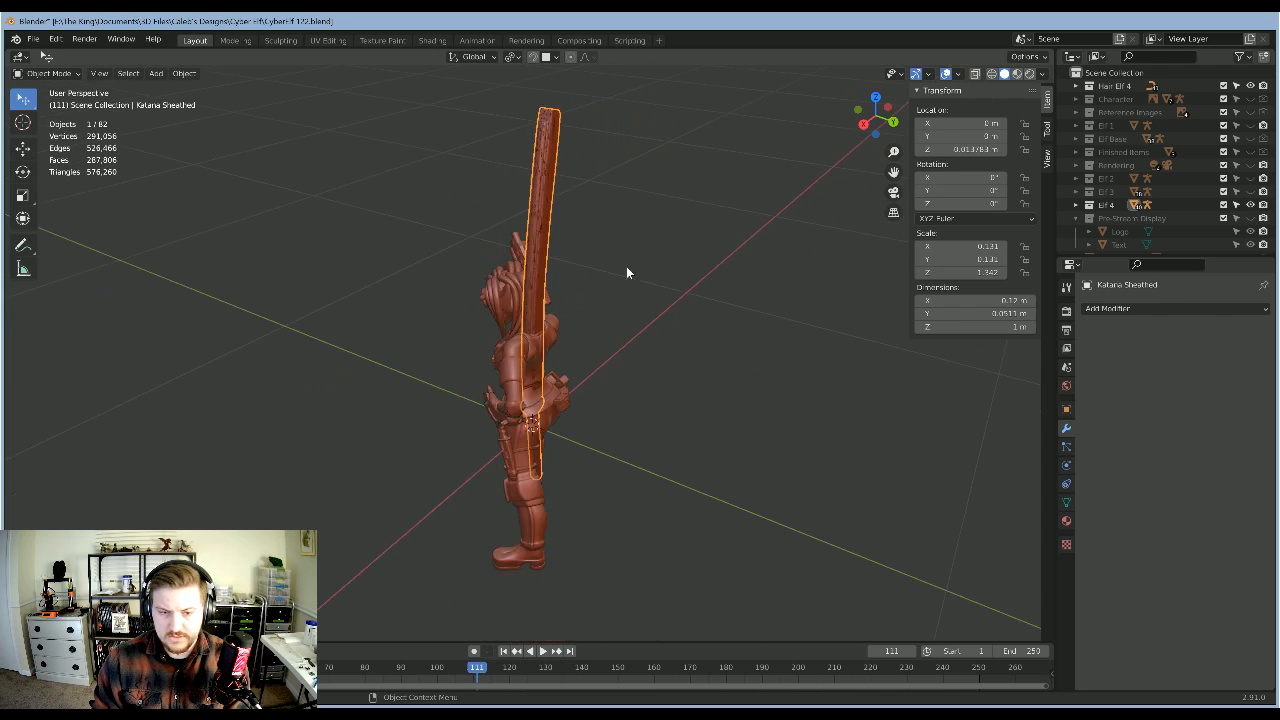
pyautogui.click(533, 255)
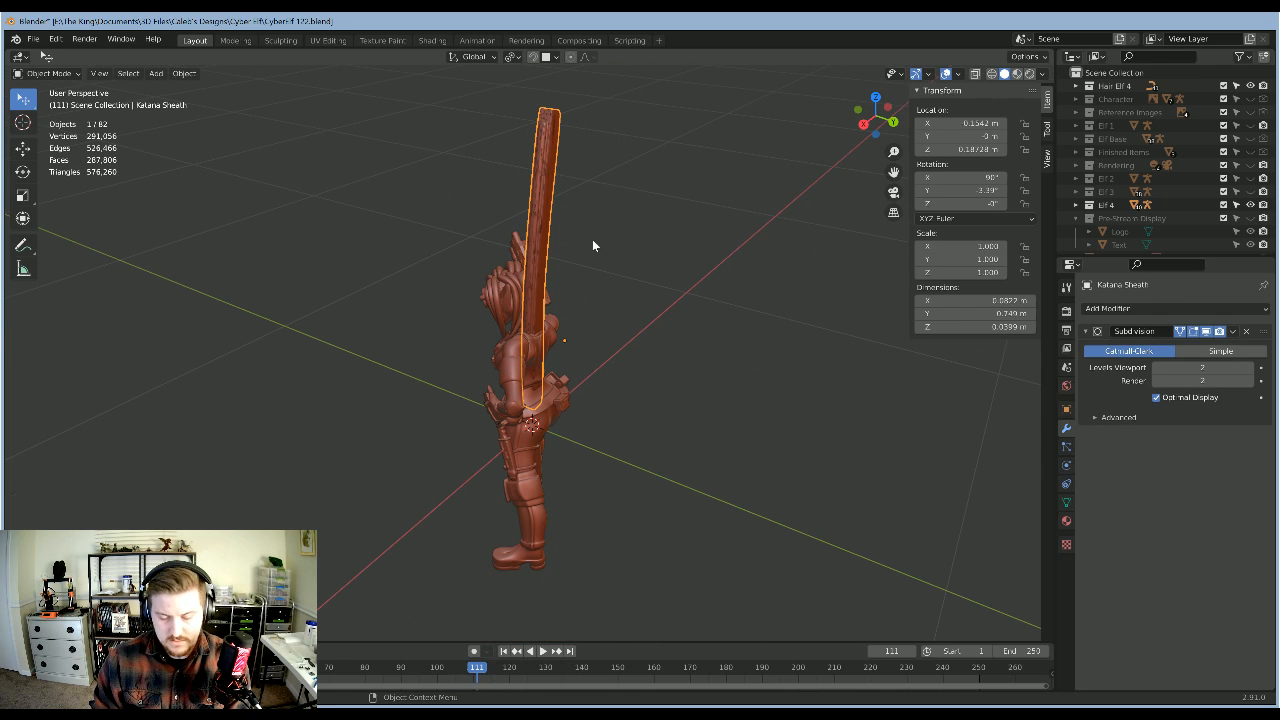
pyautogui.moveTo(600, 238); pyautogui.dragTo(649, 265, button='middle')
pyautogui.scroll(5, 531, 223)
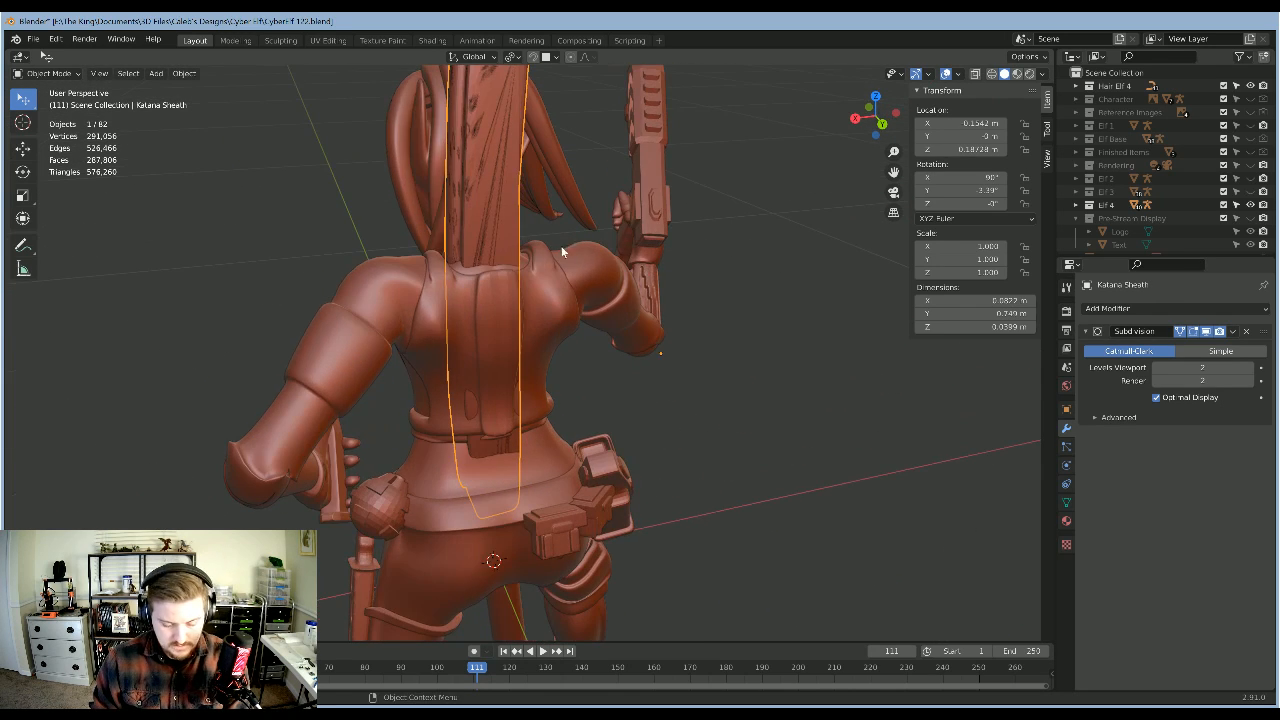
pyautogui.press('Delete')
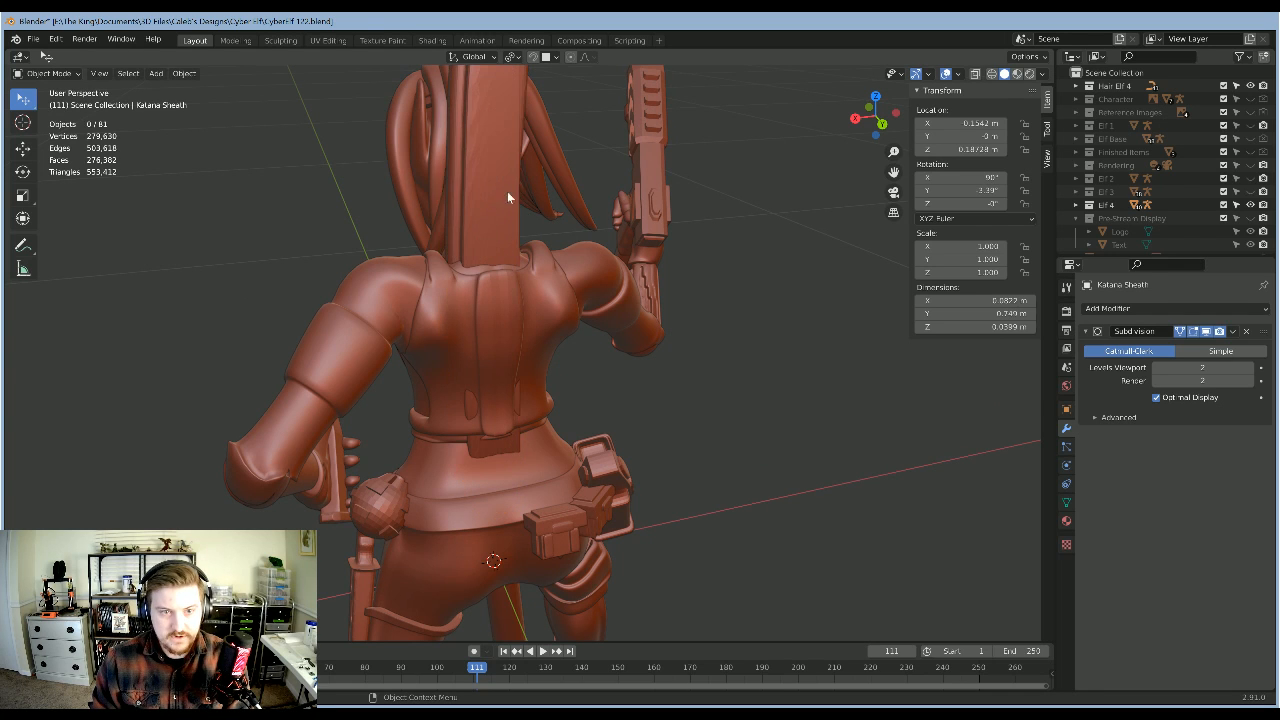
# Step: Scale the sheathed katana to 0.5 of its size
pyautogui.click(507, 191)
pyautogui.scroll(-5, 540, 210)
pyautogui.moveTo(586, 228)
pyautogui.mouseDown(button='middle')
pyautogui.moveTo(560, 200)
pyautogui.moveTo(600, 220)
pyautogui.moveTo(580, 205)
pyautogui.mouseUp(button='middle')
pyautogui.write('s.5')
pyautogui.press('Return')
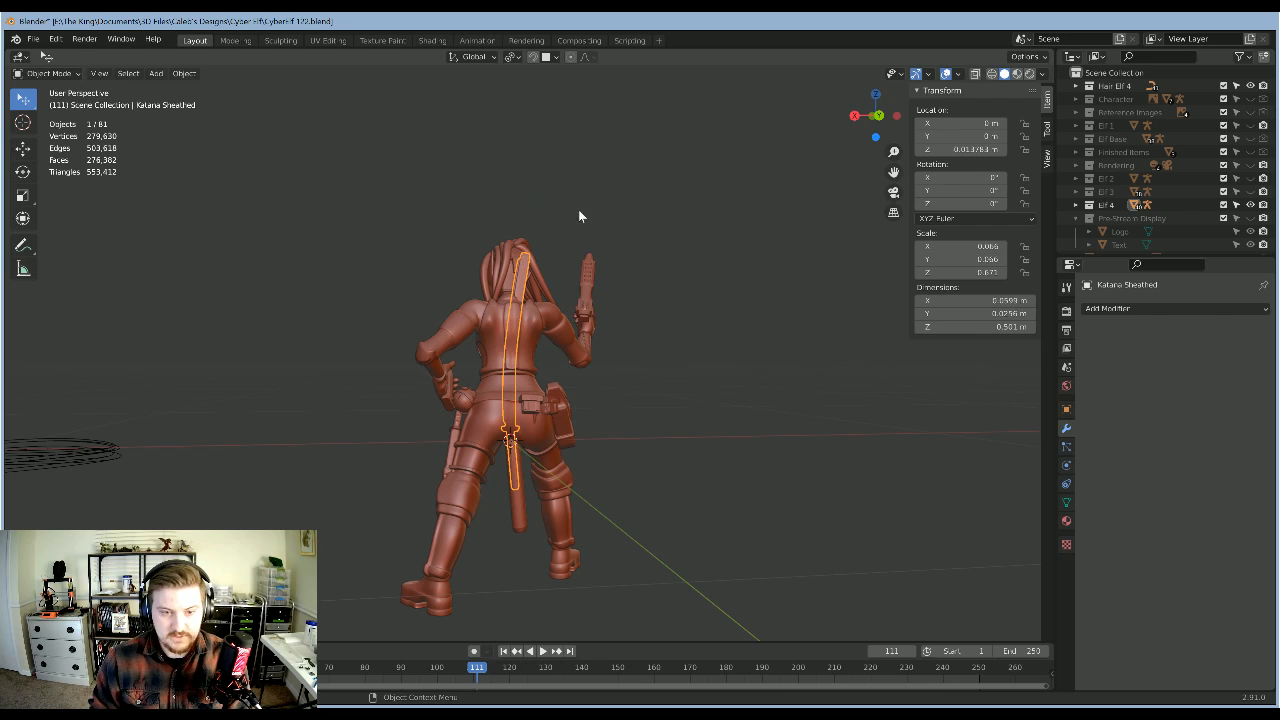
# Step: Delete the original full-size Katana Grip and select the scaled sheathed katana
pyautogui.click(521, 524)
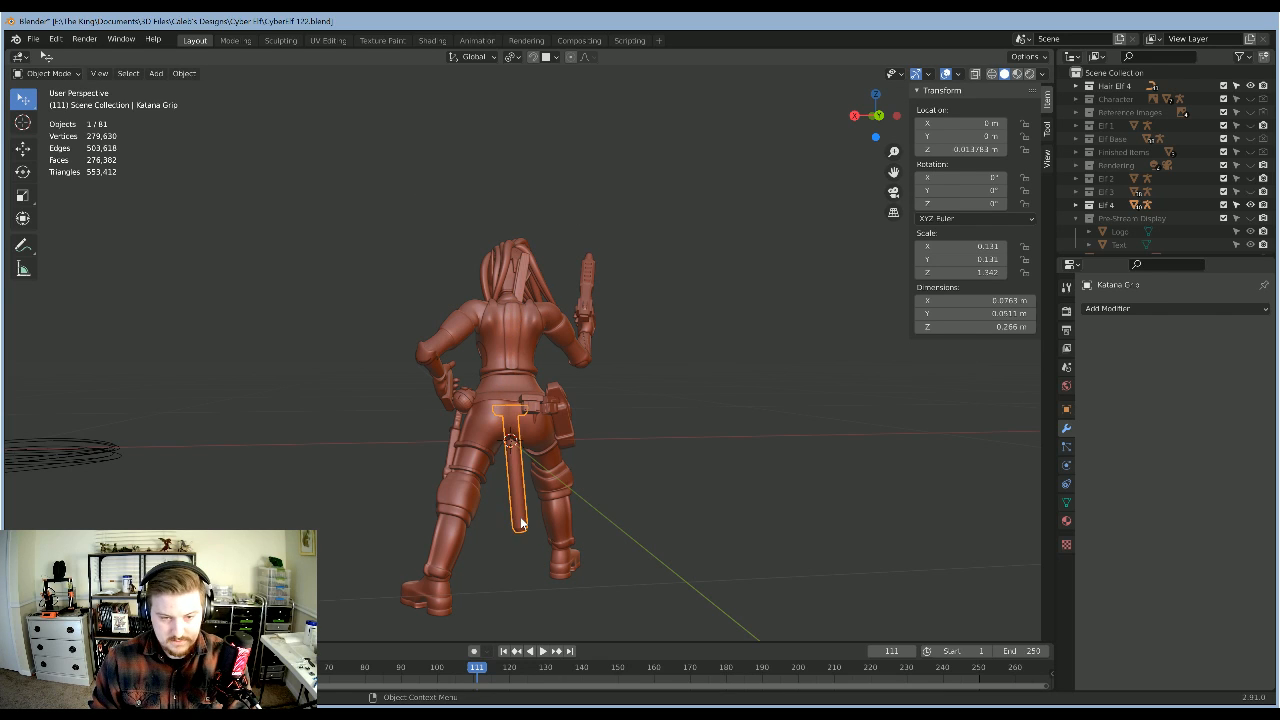
pyautogui.press('Delete')
pyautogui.click(513, 480)
# Step: Move the sheathed katana up from the pelvis to the height of the elf's hip hand in the right side view
pyautogui.press('KP_1')
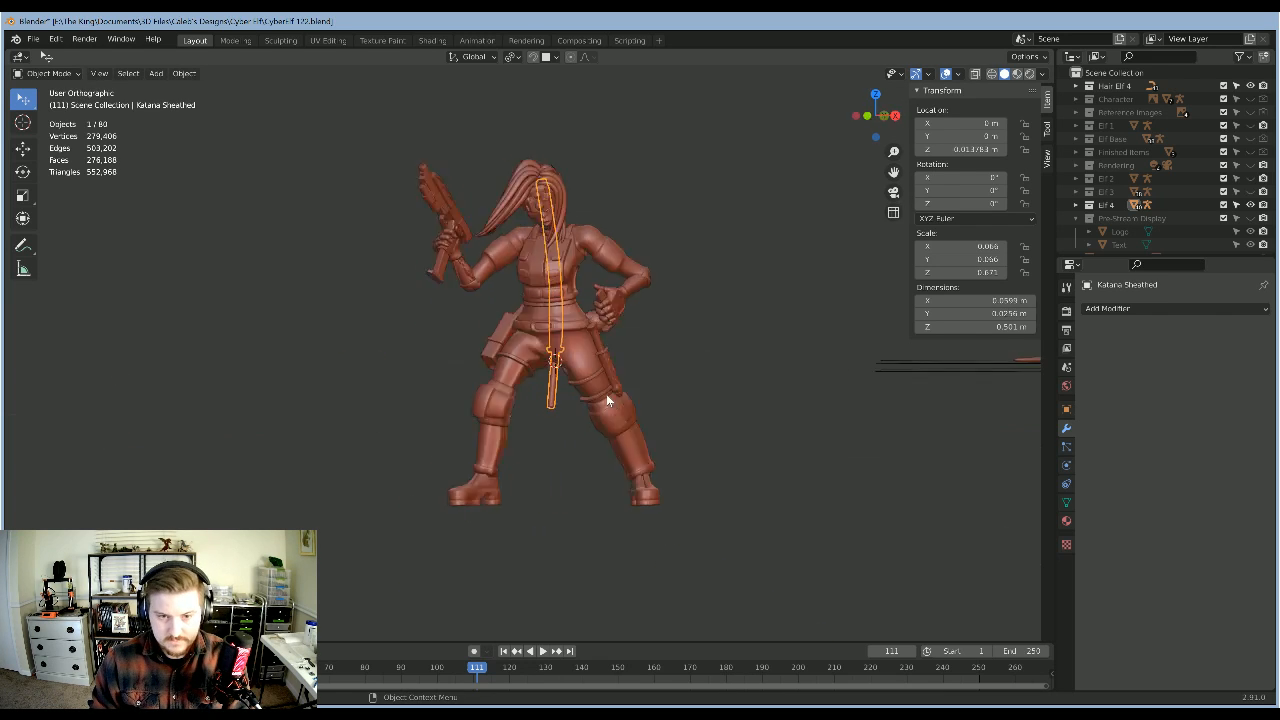
pyautogui.press('KP_1')
pyautogui.scroll(4, 616, 364)
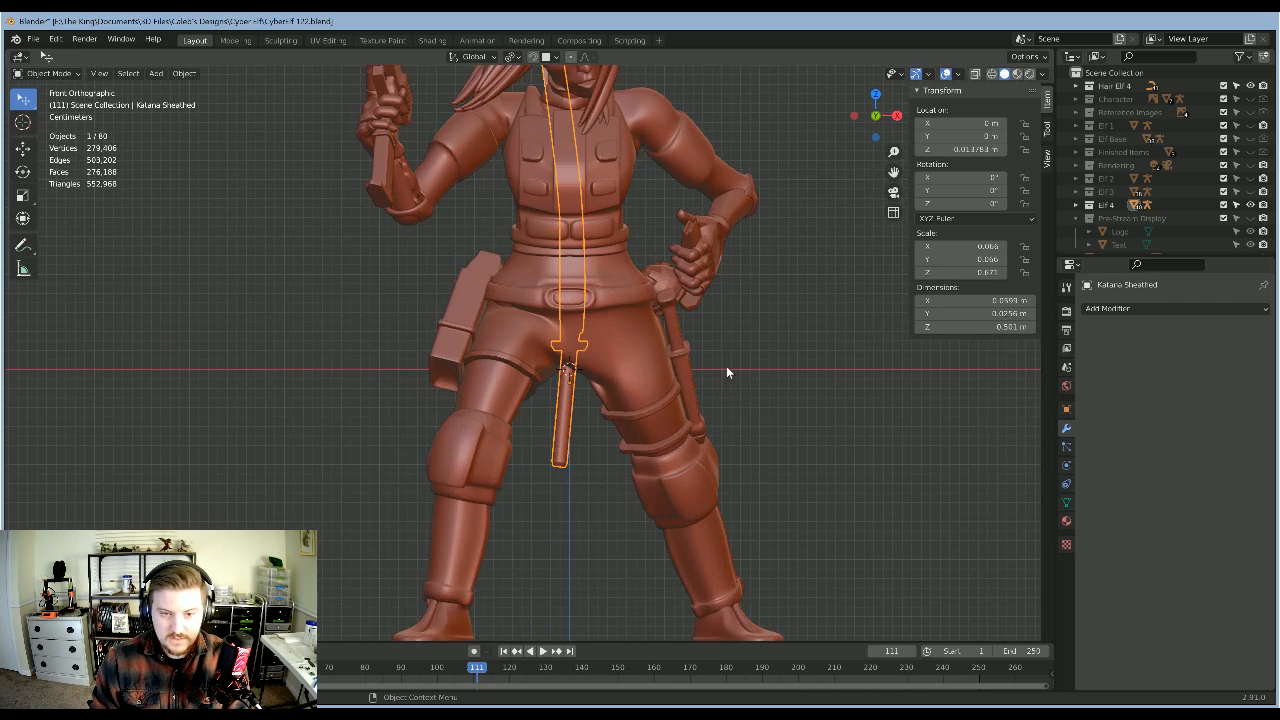
pyautogui.moveTo(741, 357); pyautogui.dragTo(713, 323, button='middle')
pyautogui.scroll(-5, 685, 370)
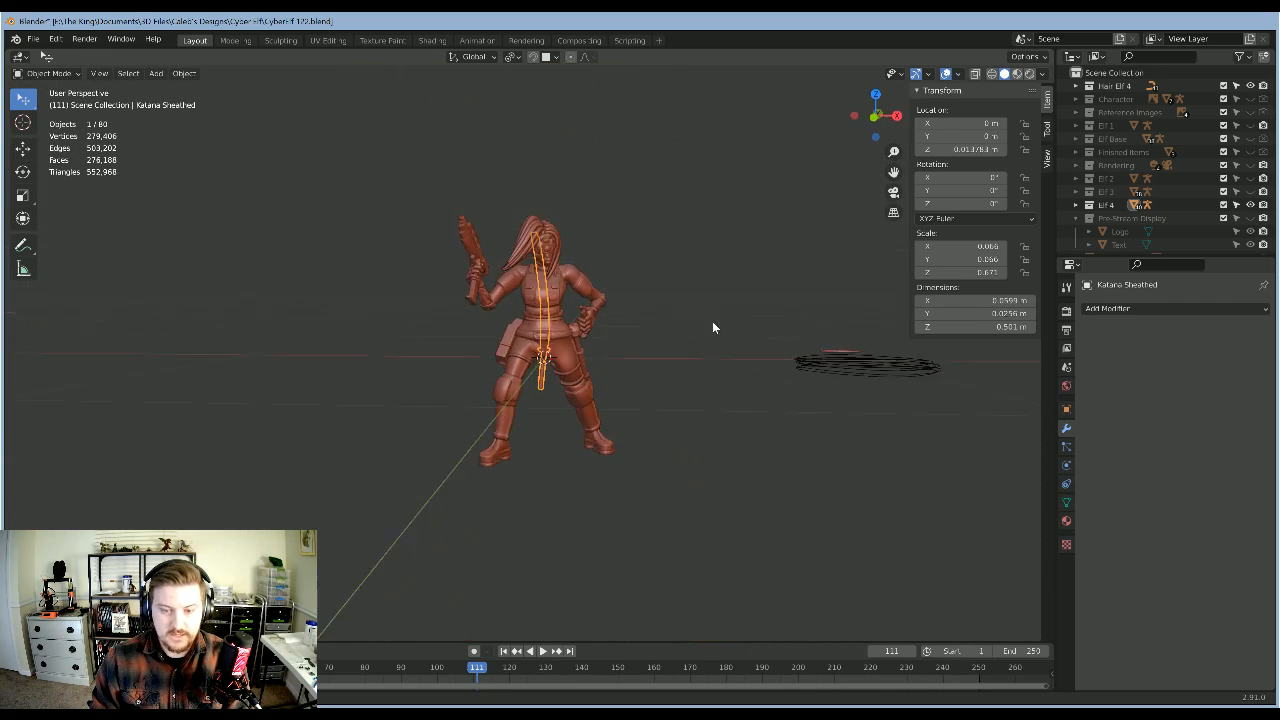
pyautogui.press('KP_1')
pyautogui.scroll(6, 691, 372)
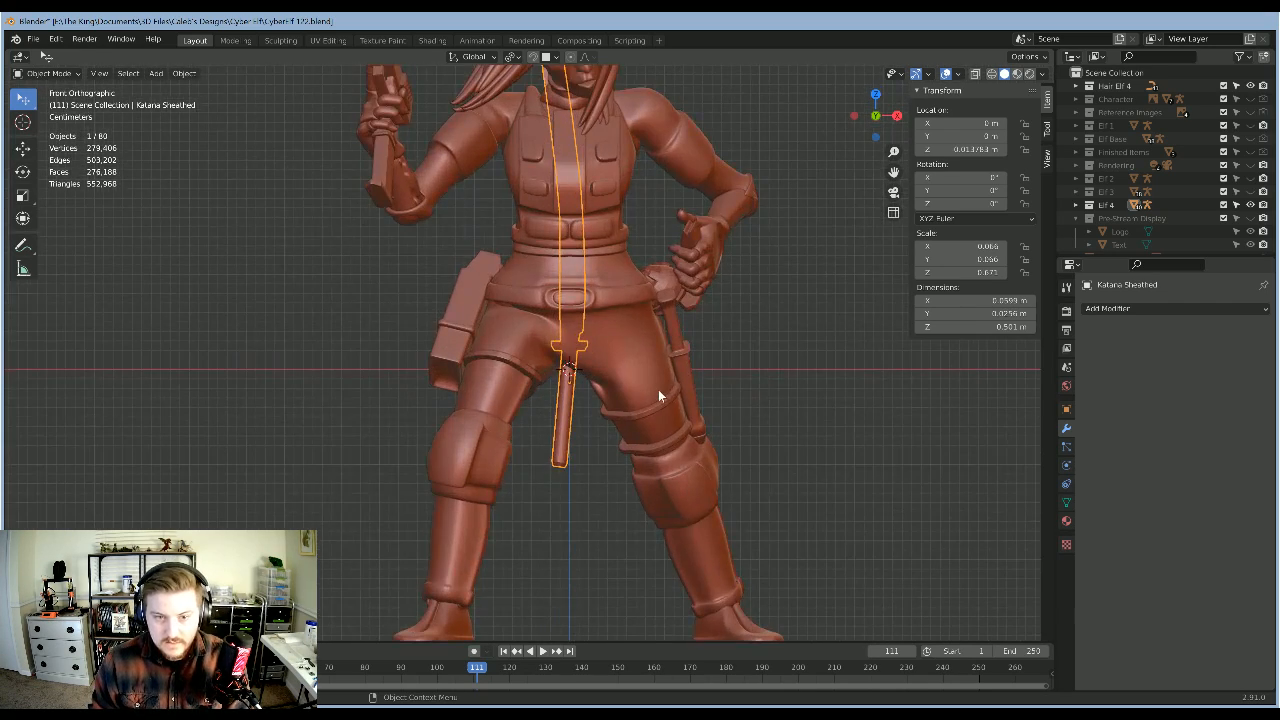
pyautogui.moveTo(619, 371); pyautogui.dragTo(686, 439, button='middle')
pyautogui.press('KP_3')
pyautogui.press('g')
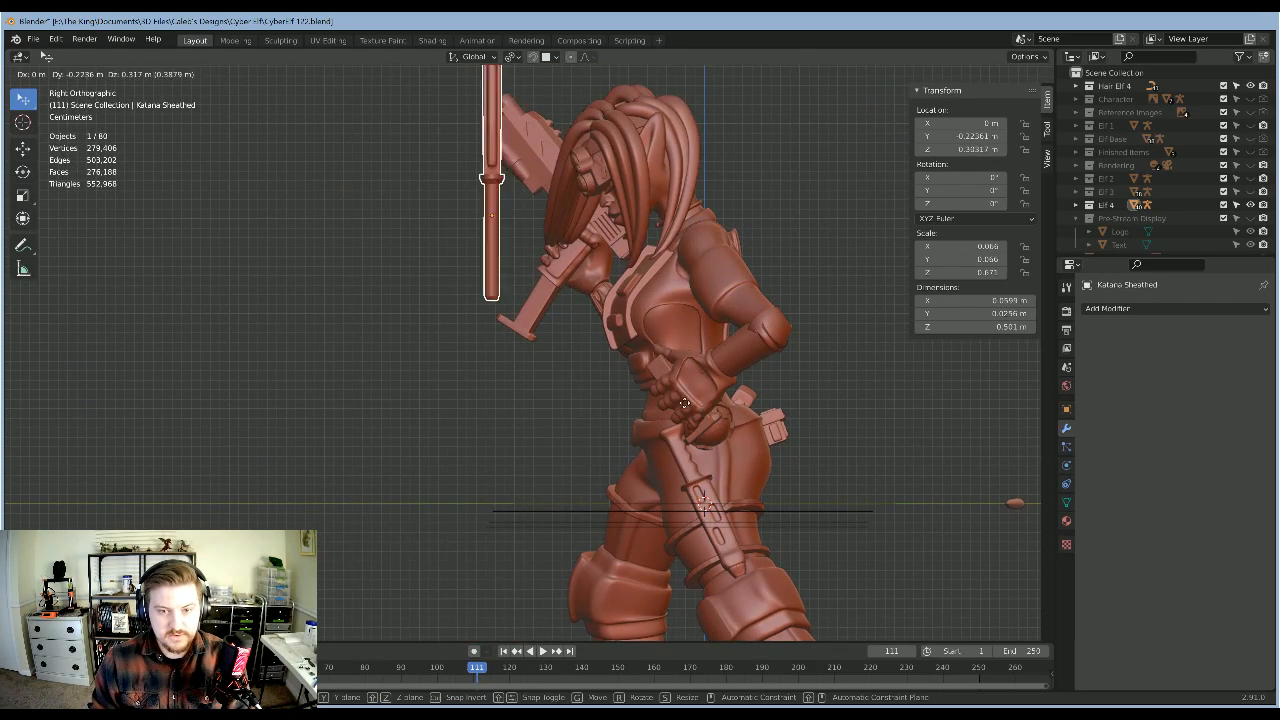
pyautogui.click(719, 405)
# Step: Tilt the sheathed katana to about 40° around X and nudge it so its grip lines up with the hand
pyautogui.press('r')
pyautogui.click(779, 323)
pyautogui.press('g')
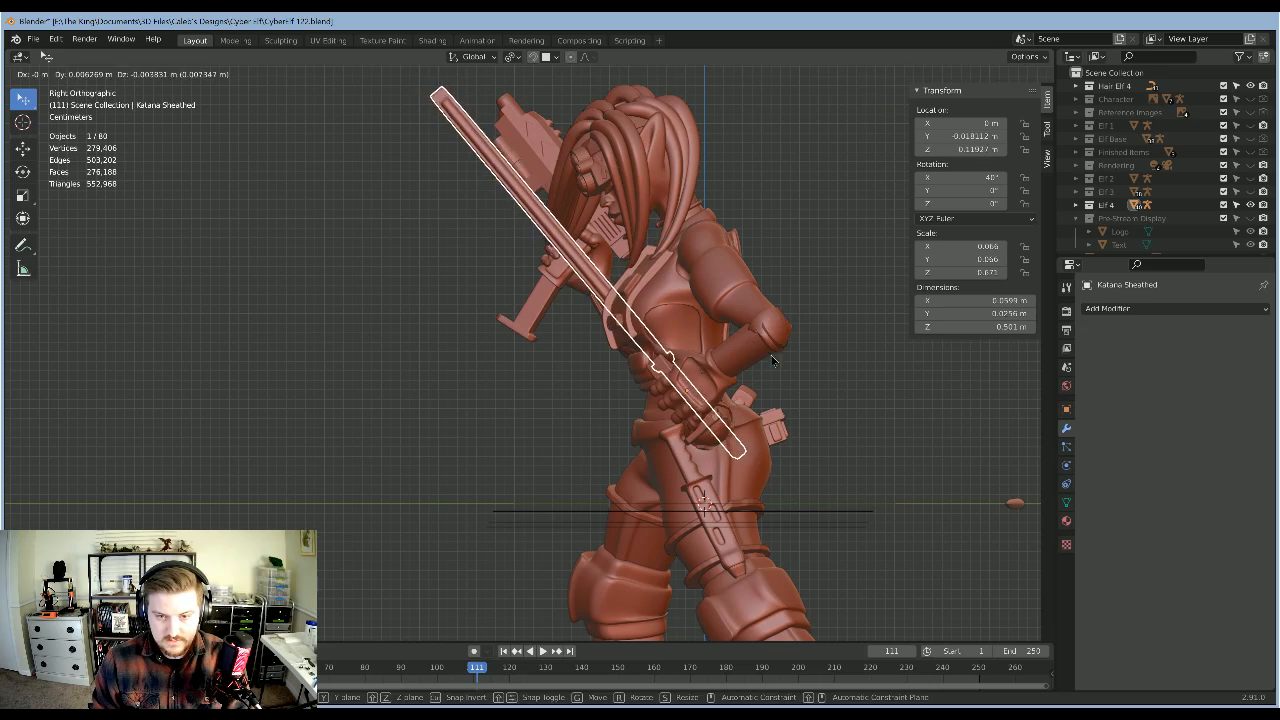
pyautogui.click(774, 362)
# Step: Move the sheathed katana about 0.13 m along X to the elf's hip hand and fine-tune its placement there
pyautogui.moveTo(776, 362); pyautogui.dragTo(928, 348, button='middle')
pyautogui.press('g')
pyautogui.press('x')
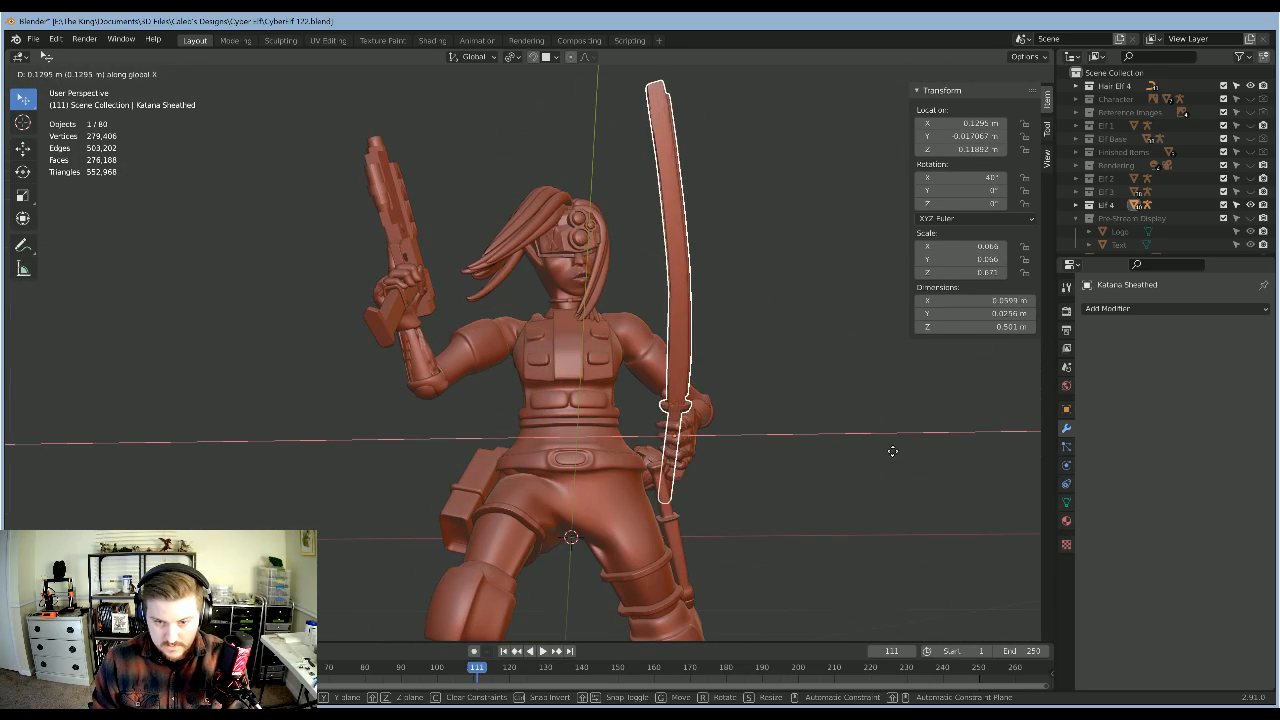
pyautogui.click(892, 451)
pyautogui.moveTo(890, 445); pyautogui.dragTo(766, 521, button='middle')
pyautogui.click(869, 376)
pyautogui.scroll(3, 870, 405)
pyautogui.click(766, 521)
pyautogui.moveTo(810, 494); pyautogui.dragTo(799, 357, button='middle')
pyautogui.scroll(-4, 815, 330)
pyautogui.moveTo(832, 297)
pyautogui.mouseDown(button='middle')
pyautogui.moveTo(871, 277)
pyautogui.moveTo(840, 292)
pyautogui.mouseUp(button='middle')
# Step: Reduce the sheathed katana's tilt to about 22° in the right side view, and rotate it a further 180° so the sheath points down
pyautogui.press('KP_1')
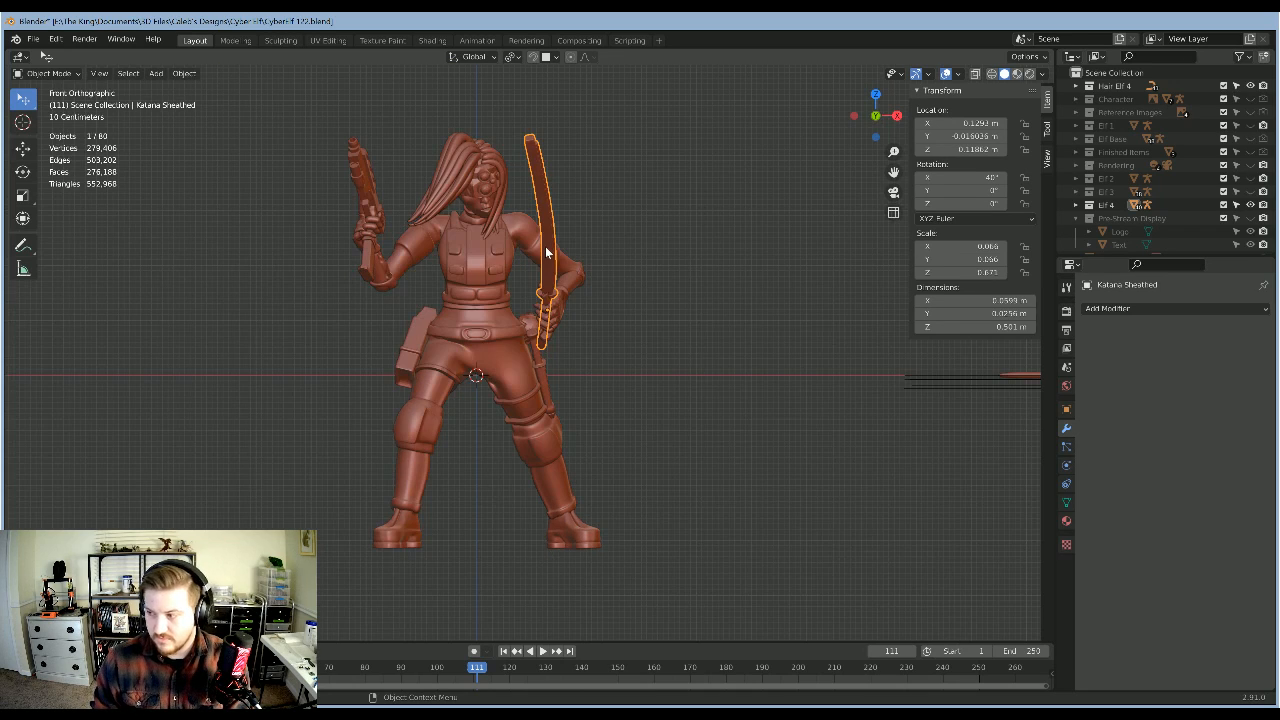
pyautogui.press('KP_3')
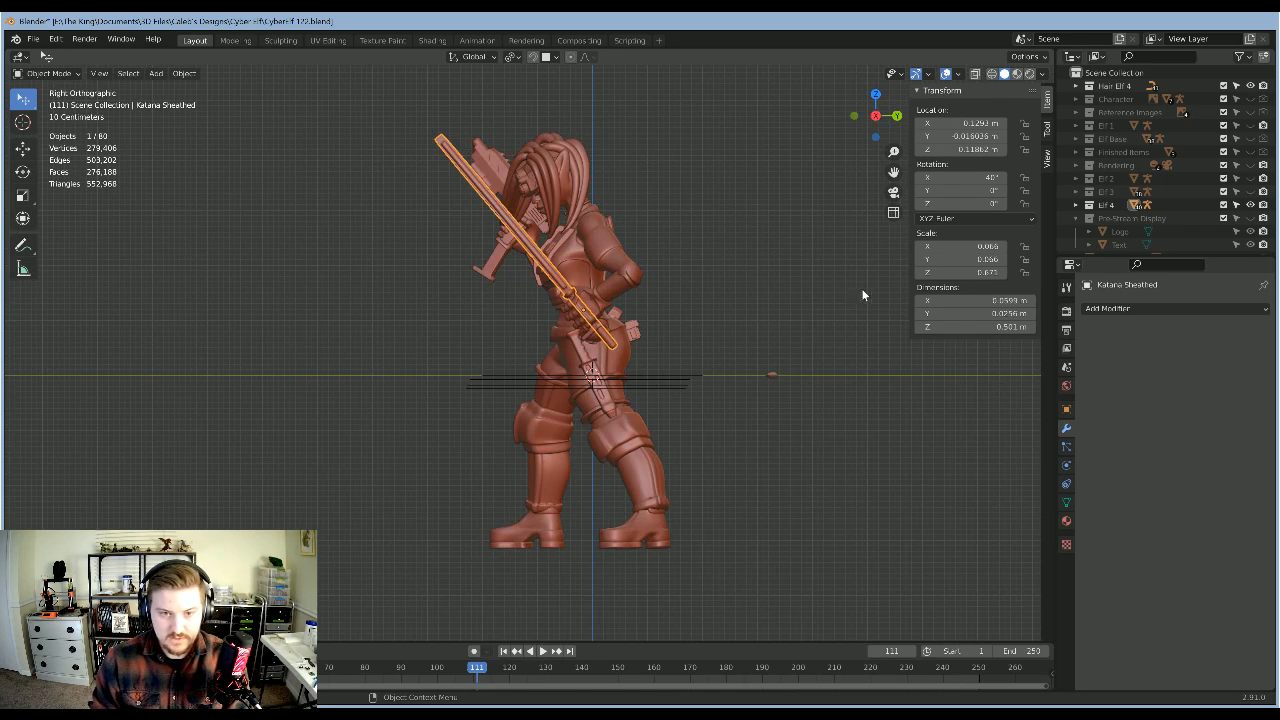
pyautogui.press('r')
pyautogui.click(794, 361)
pyautogui.write('r180')
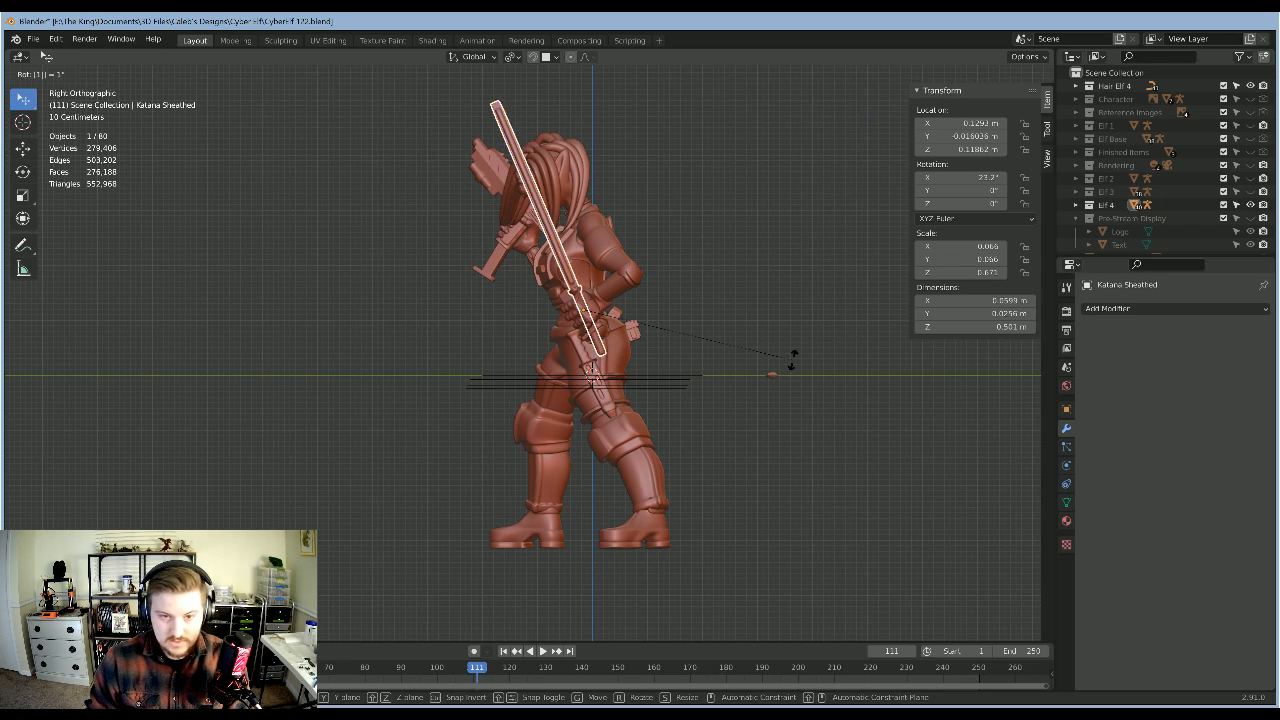
pyautogui.press('Return')
pyautogui.moveTo(678, 307); pyautogui.dragTo(446, 217, button='middle')
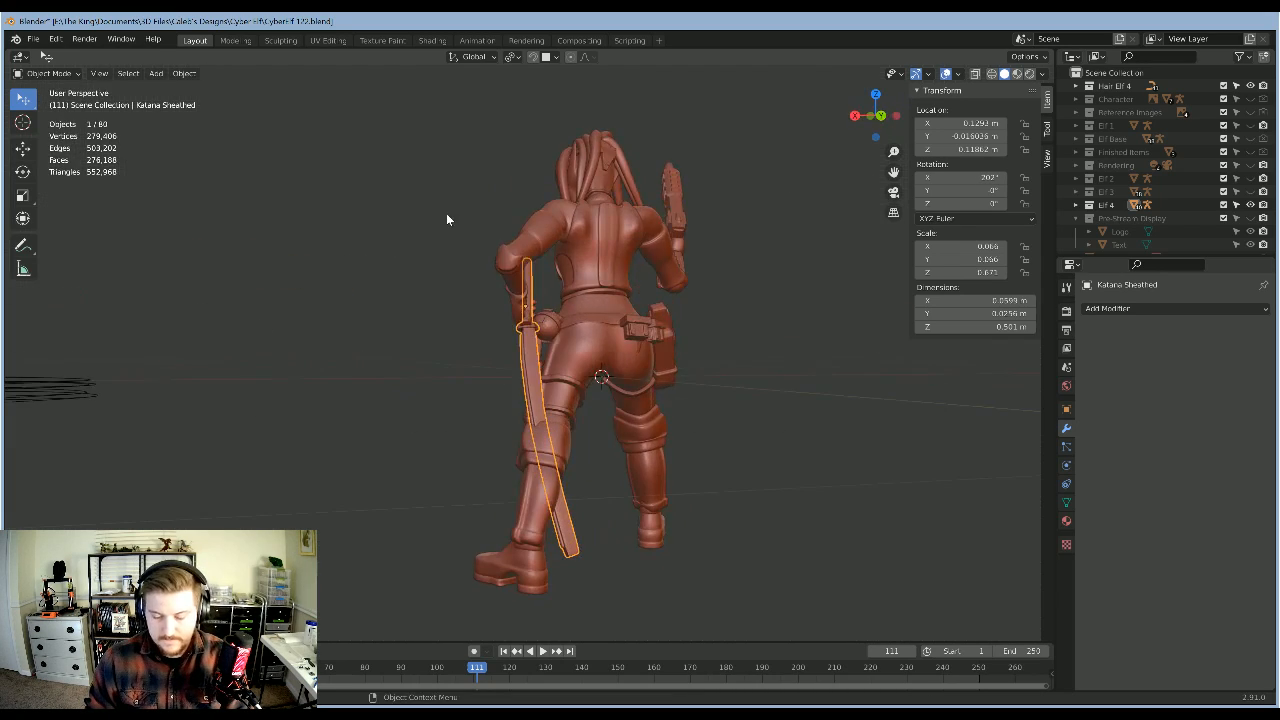
# Step: Tilt the sheathed katana to about 41° around Y in the back view and move it up diagonally across the elf's back
pyautogui.press('KP_1')
pyautogui.press('ctrl+KP_1')
pyautogui.press('r')
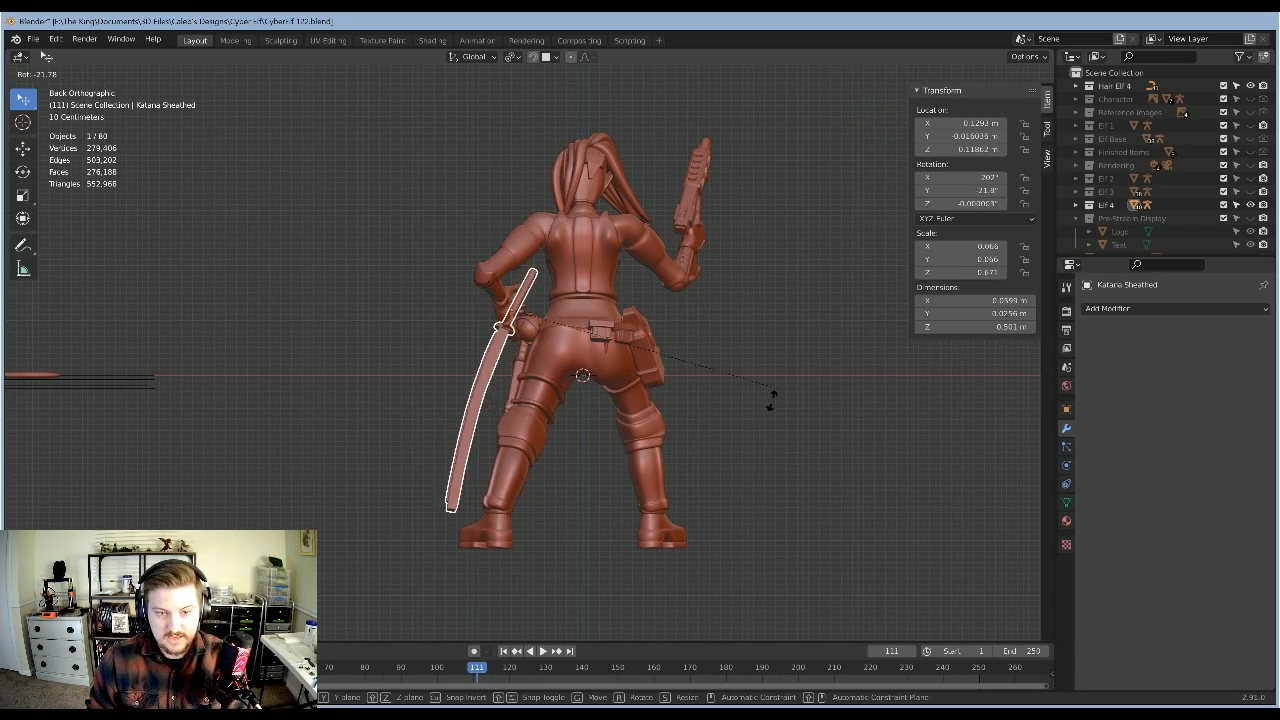
pyautogui.press('g')
pyautogui.click(685, 277)
pyautogui.moveTo(685, 277); pyautogui.dragTo(606, 299, button='middle')
pyautogui.scroll(5, 732, 317)
pyautogui.scroll(-8, 716, 318)
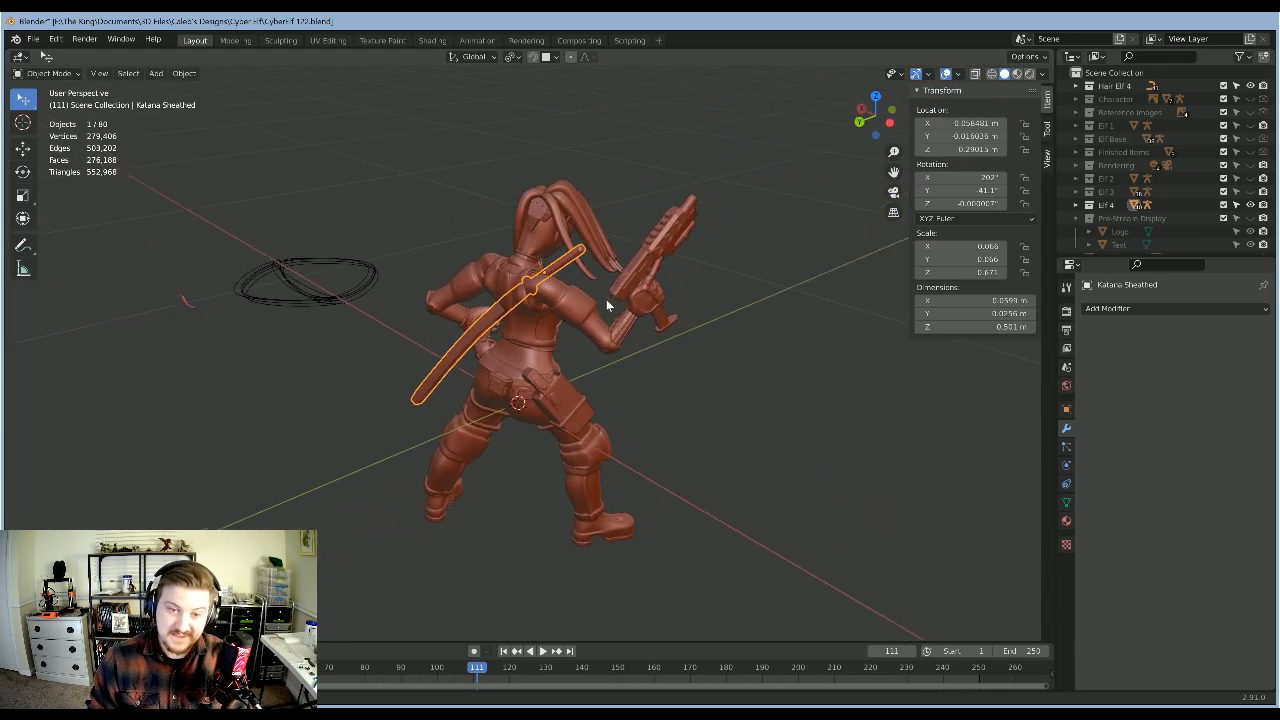
# Step: Lean the sheathed katana to about 191° around X in the right side view and move it against the upper back
pyautogui.press('KP_3')
pyautogui.press('r')
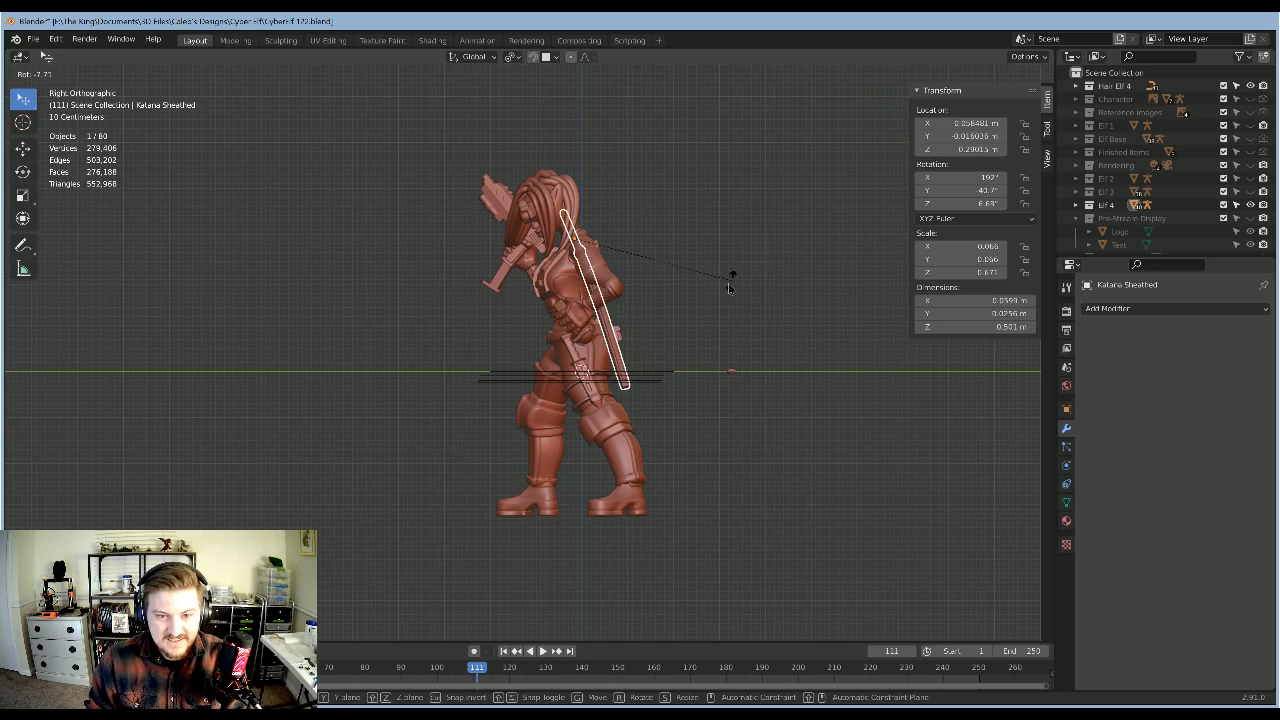
pyautogui.click(640, 290)
pyautogui.press('g')
pyautogui.click(653, 284)
pyautogui.moveTo(655, 318); pyautogui.dragTo(540, 295, button='middle')
pyautogui.click(731, 320)
pyautogui.scroll(4, 670, 335)
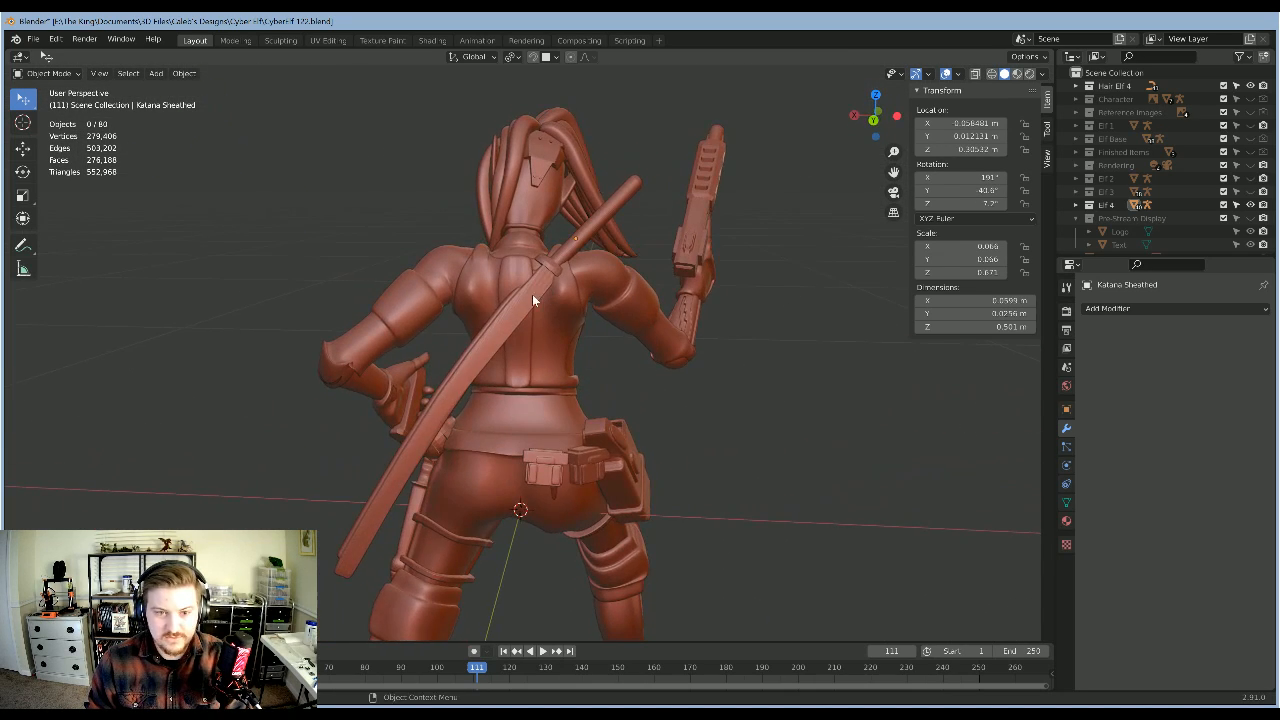
# Step: Rotate the sheathed katana to a steeper diagonal across the elf's back as seen from behind
pyautogui.click(540, 295)
pyautogui.press('r')
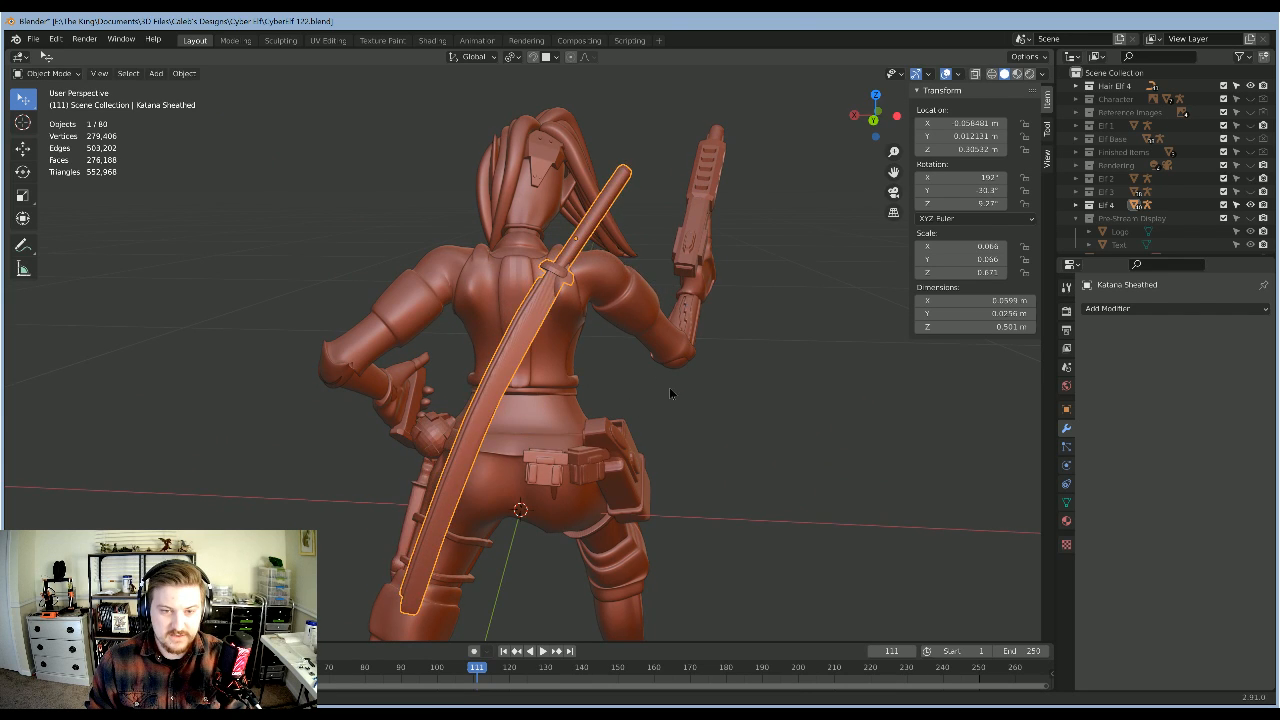
pyautogui.click(669, 387)
pyautogui.moveTo(669, 387); pyautogui.dragTo(590, 385, button='middle')
pyautogui.scroll(-4, 612, 382)
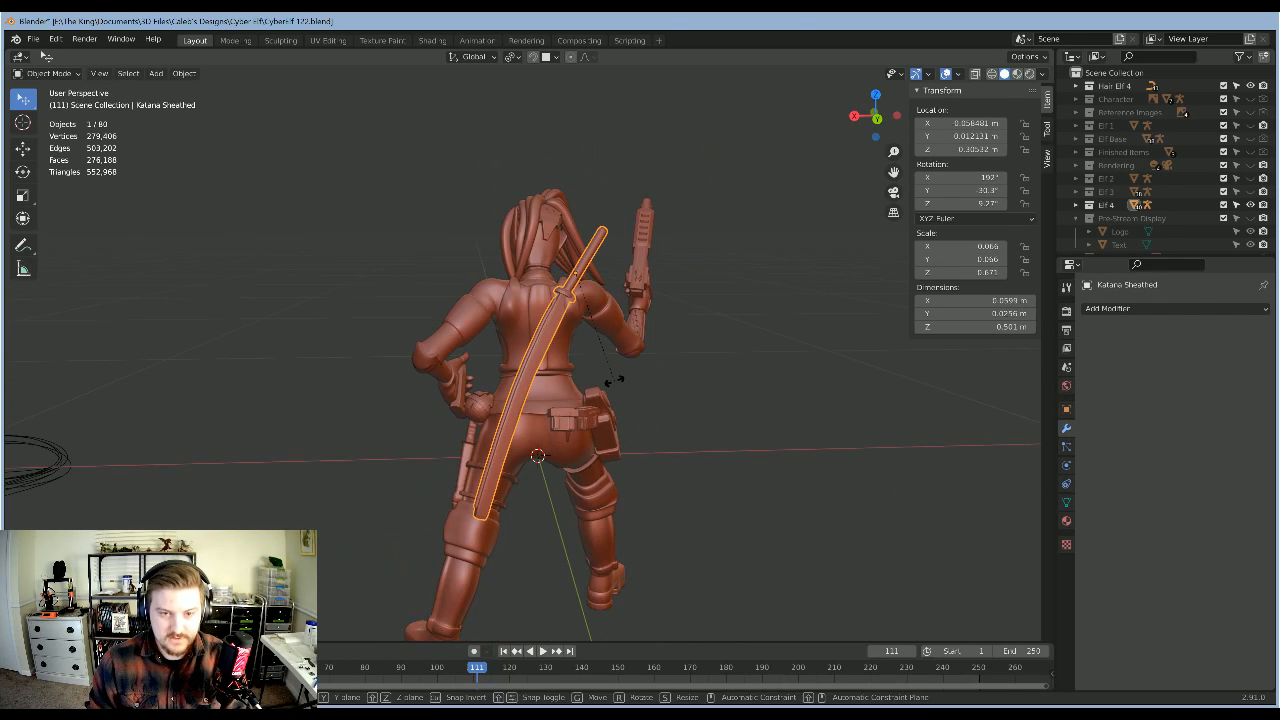
# Step: Rotate the sheathed katana 180° around its local Z axis
pyautogui.press('r')
pyautogui.press('z')
pyautogui.press('z')
pyautogui.write('180')
pyautogui.press('Return')
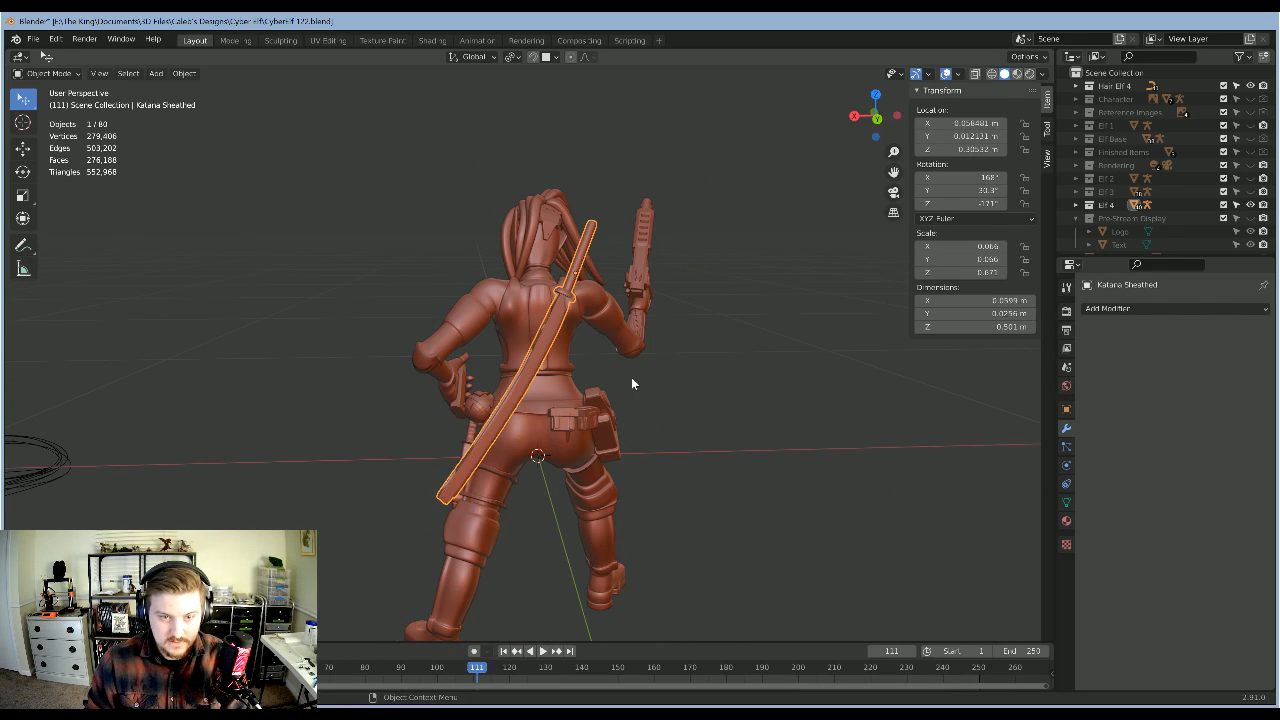
# Step: Rotate the sheathed katana to about 174° around X so it runs parallel to the elf's back when seen side-on
pyautogui.click(786, 377)
pyautogui.scroll(2, 690, 362)
pyautogui.moveTo(600, 345); pyautogui.dragTo(699, 349, button='middle')
pyautogui.click(533, 317)
pyautogui.scroll(4, 690, 470)
pyautogui.moveTo(791, 329); pyautogui.dragTo(751, 417, button='middle')
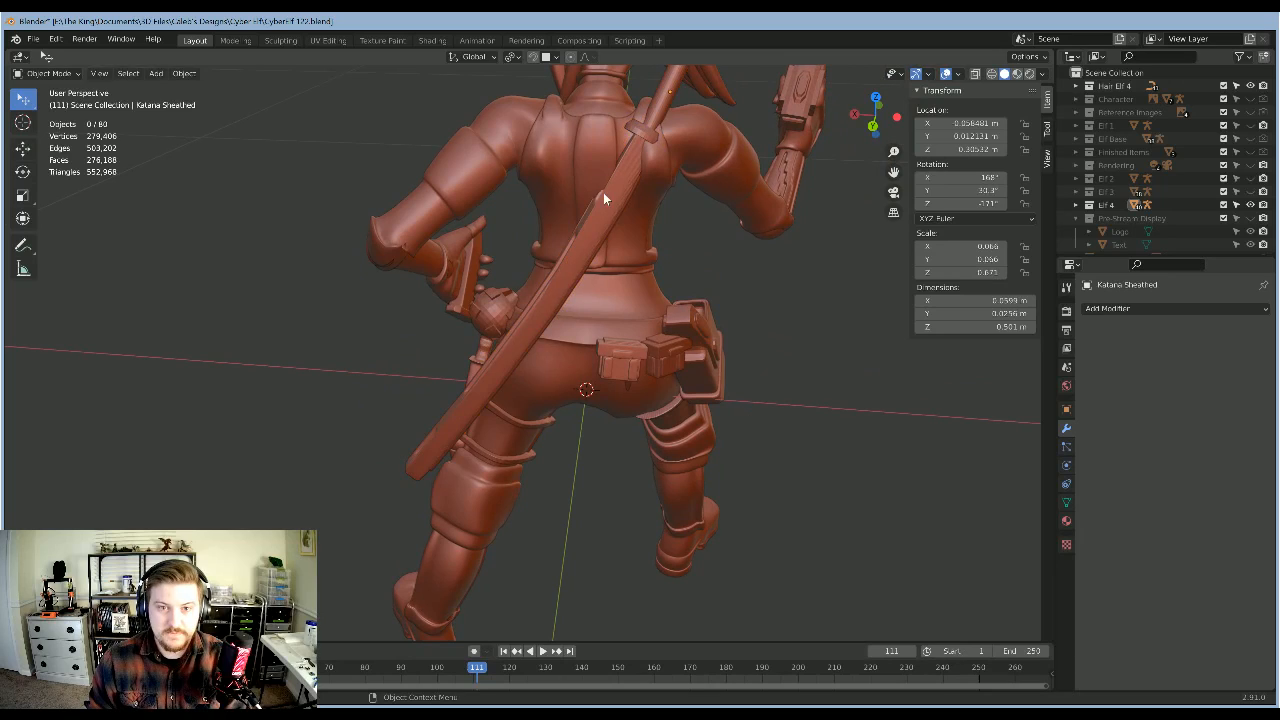
pyautogui.moveTo(626, 211); pyautogui.dragTo(752, 380, button='middle')
pyautogui.press('r')
pyautogui.click(771, 457)
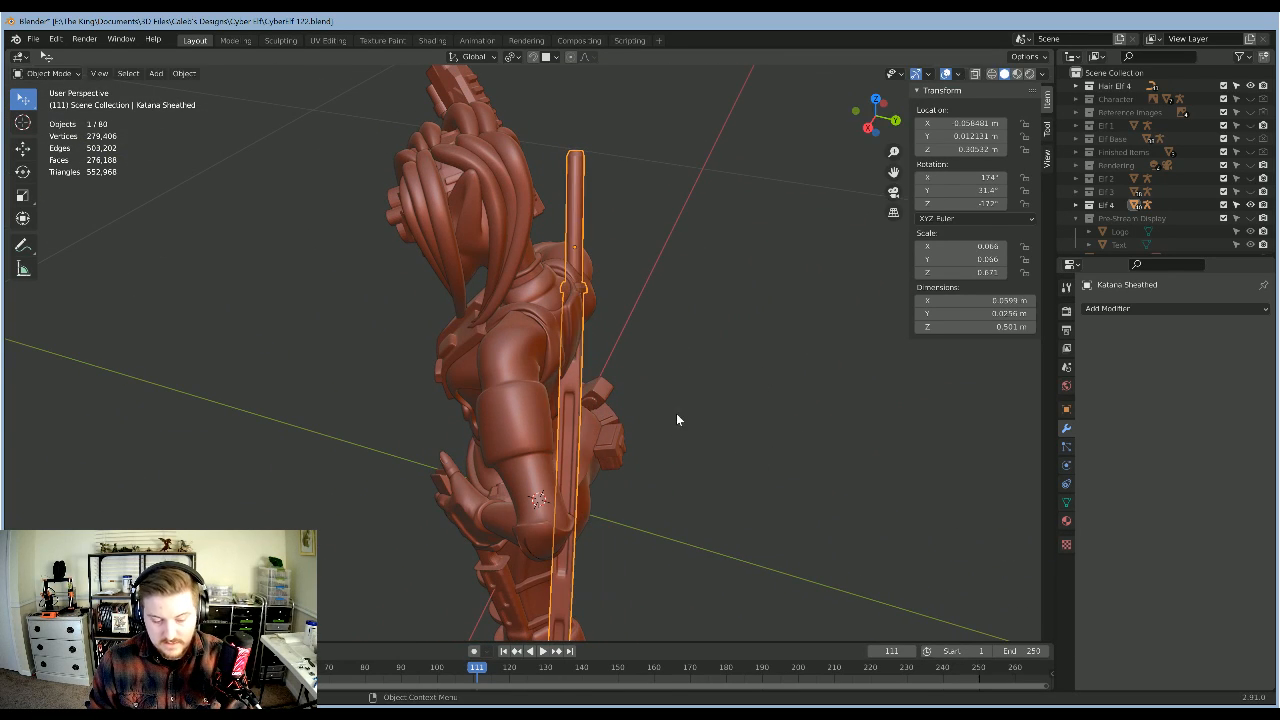
# Step: Shift the sheathed katana along Y off the elf's back and raise it to a height of about 0.33 m behind the shoulder
pyautogui.press('g')
pyautogui.press('y')
pyautogui.click(737, 410)
pyautogui.moveTo(737, 410); pyautogui.dragTo(737, 497, button='middle')
pyautogui.press('g')
pyautogui.click(554, 340)
pyautogui.scroll(4, 720, 249)
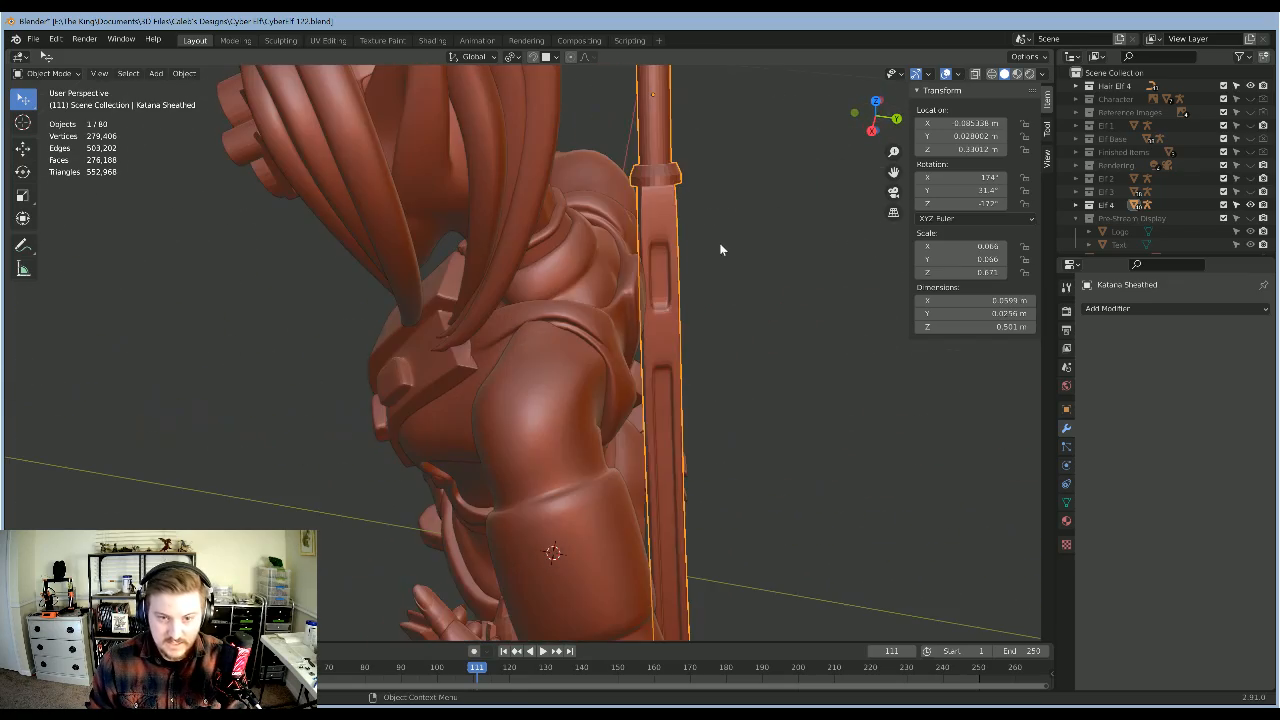
# Step: Nudge the sheathed katana toward the shoulder blade and adjust its rotation to about 179° around X
pyautogui.press('g')
pyautogui.click(704, 254)
pyautogui.moveTo(704, 254); pyautogui.dragTo(489, 296, button='middle')
pyautogui.scroll(4, 717, 349)
pyautogui.press('r')
pyautogui.click(700, 357)
pyautogui.press('g')
pyautogui.press('r')
pyautogui.click(747, 345)
pyautogui.click(747, 345)
pyautogui.scroll(-7, 567, 377)
pyautogui.scroll(6, 594, 257)
pyautogui.click(452, 176)
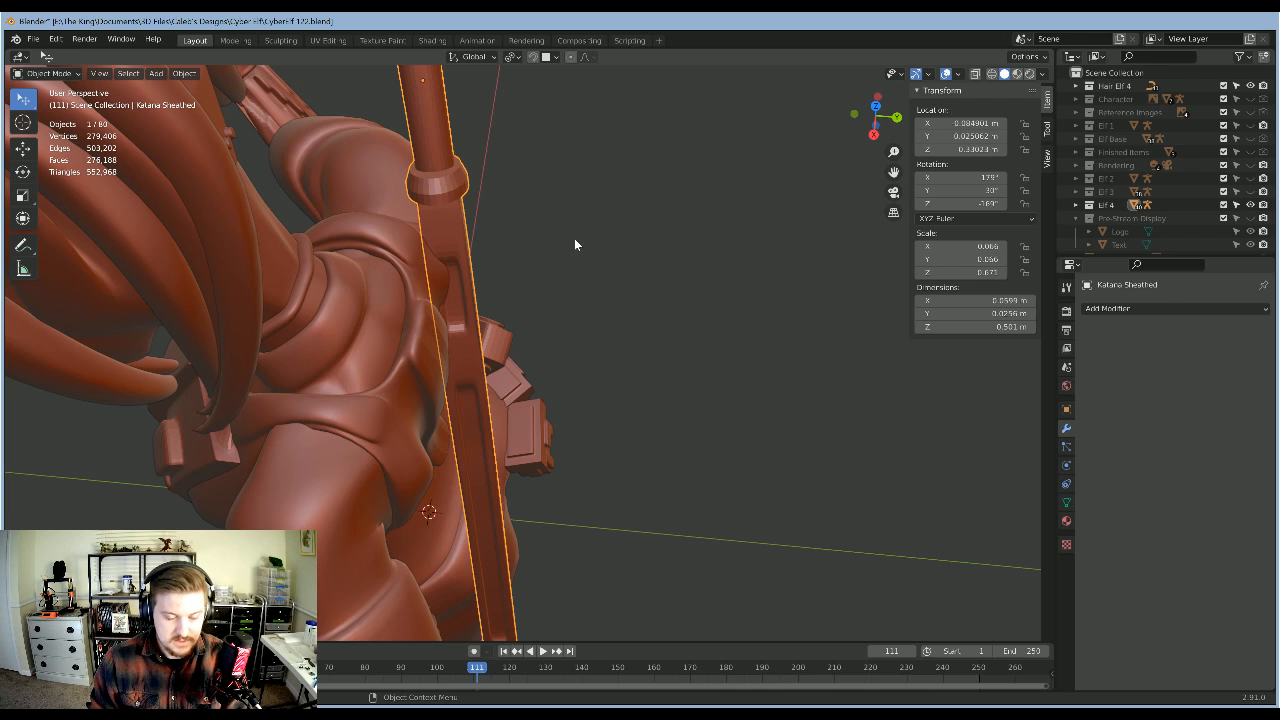
# Step: Move the sheathed katana slightly outward to about 0.033 m in Y and fine-tune its rotation to 180° around X
pyautogui.press('g')
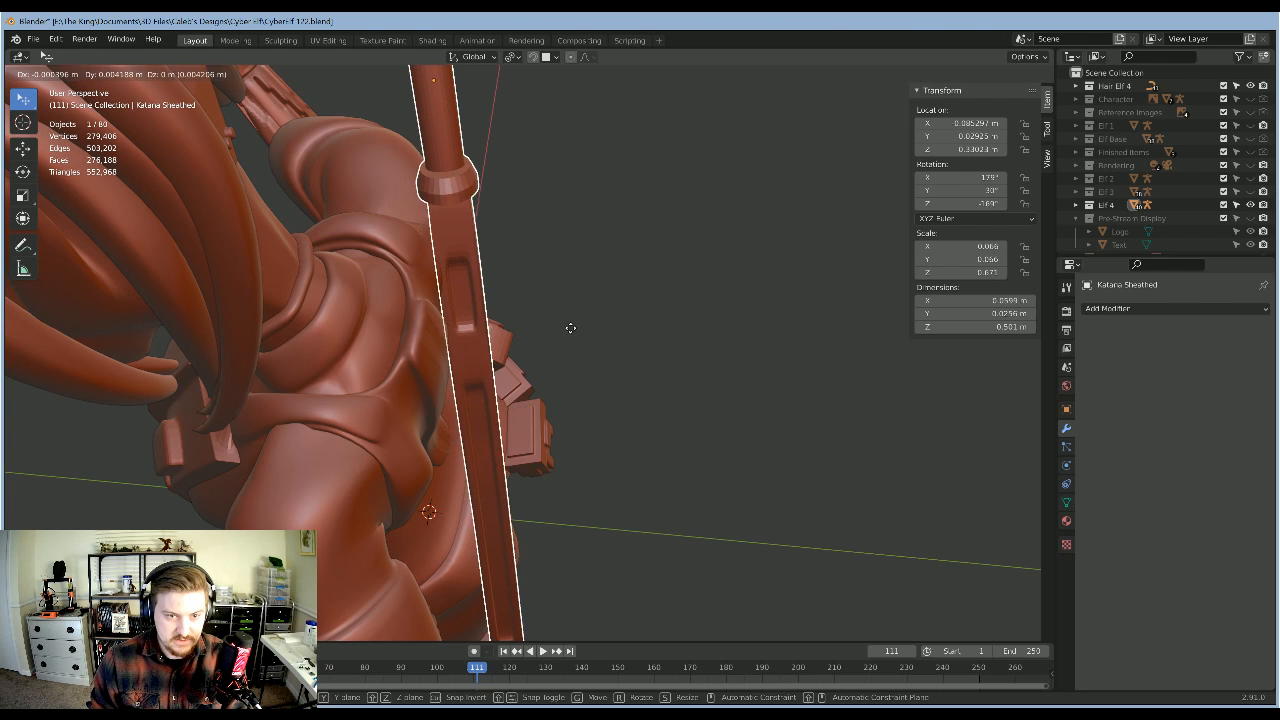
pyautogui.click(590, 331)
pyautogui.press('r')
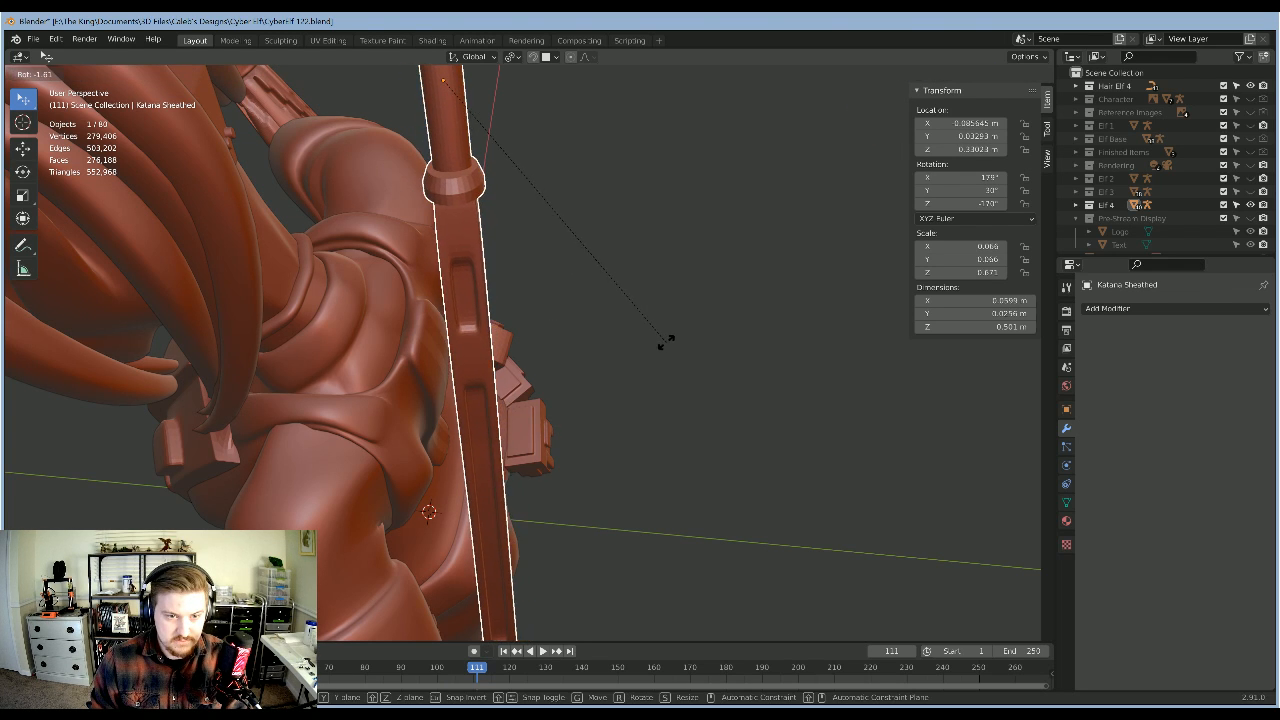
pyautogui.click(661, 343)
pyautogui.moveTo(661, 343); pyautogui.dragTo(813, 494, button='middle')
pyautogui.scroll(-5, 812, 493)
pyautogui.click(799, 492)
# Step: Examine the sheath's lower end and its clearance to the elf's thigh straps and the knife at the hip
pyautogui.moveTo(706, 521); pyautogui.dragTo(667, 437, button='middle')
pyautogui.scroll(-2, 667, 434)
pyautogui.keyDown('shift'); pyautogui.moveTo(480, 130); pyautogui.dragTo(546, 236, button='middle'); pyautogui.keyUp('shift')
pyautogui.scroll(4, 546, 236)
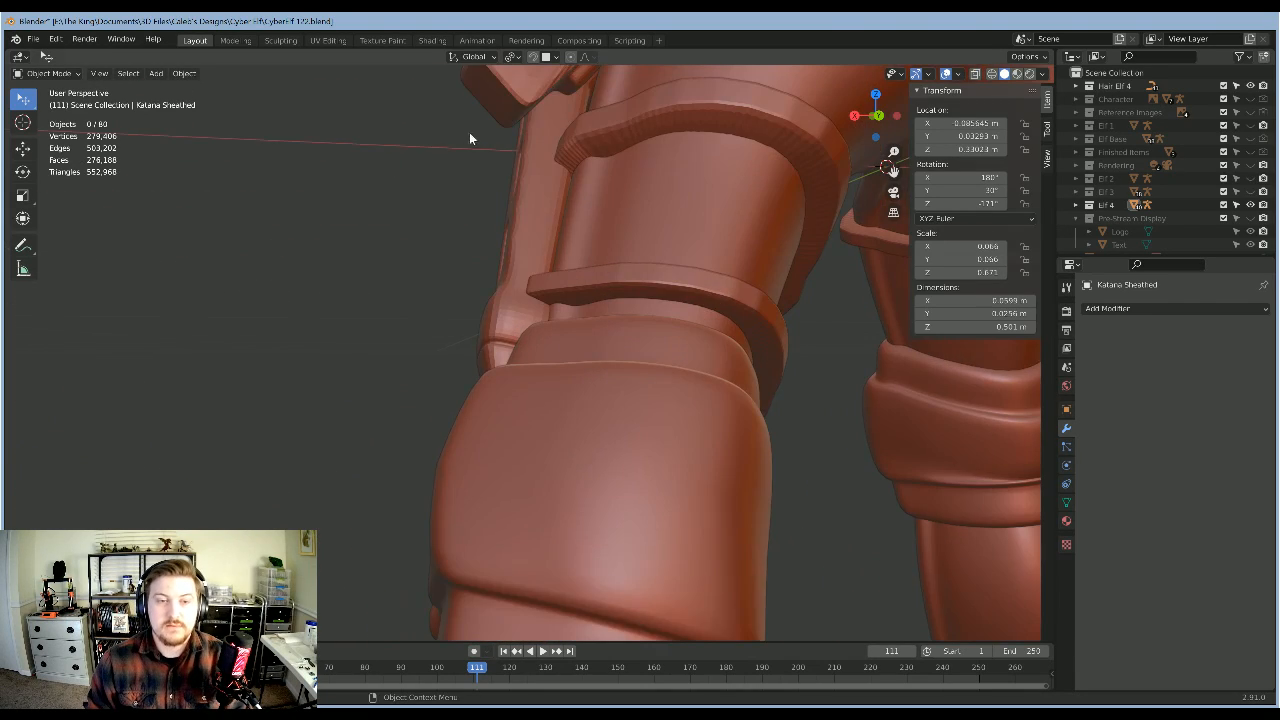
pyautogui.scroll(-1, 469, 134)
pyautogui.keyDown('shift'); pyautogui.moveTo(448, 184); pyautogui.dragTo(361, 382, button='middle'); pyautogui.keyUp('shift')
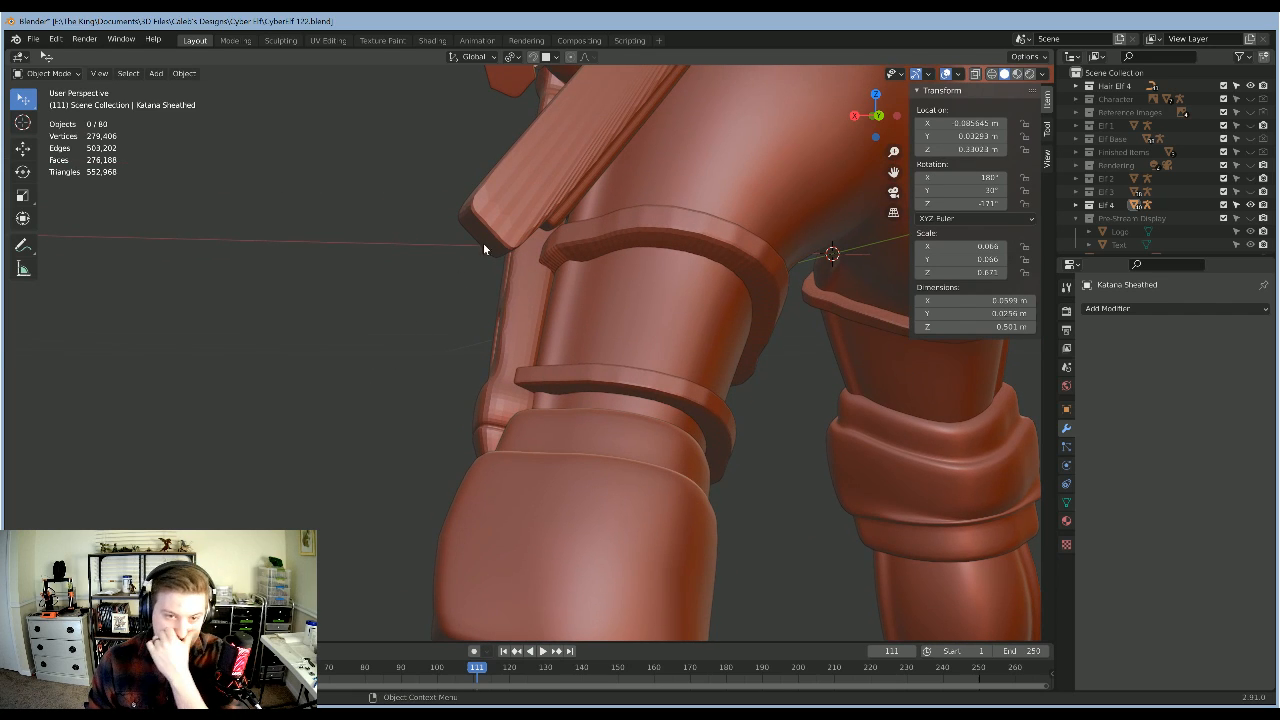
pyautogui.moveTo(380, 434); pyautogui.dragTo(545, 417, button='middle')
pyautogui.scroll(1, 640, 290)
pyautogui.keyDown('shift'); pyautogui.moveTo(686, 246); pyautogui.dragTo(562, 326, button='middle'); pyautogui.keyUp('shift')
pyautogui.scroll(3, 664, 330)
pyautogui.scroll(-4, 730, 342)
pyautogui.scroll(3, 629, 355)
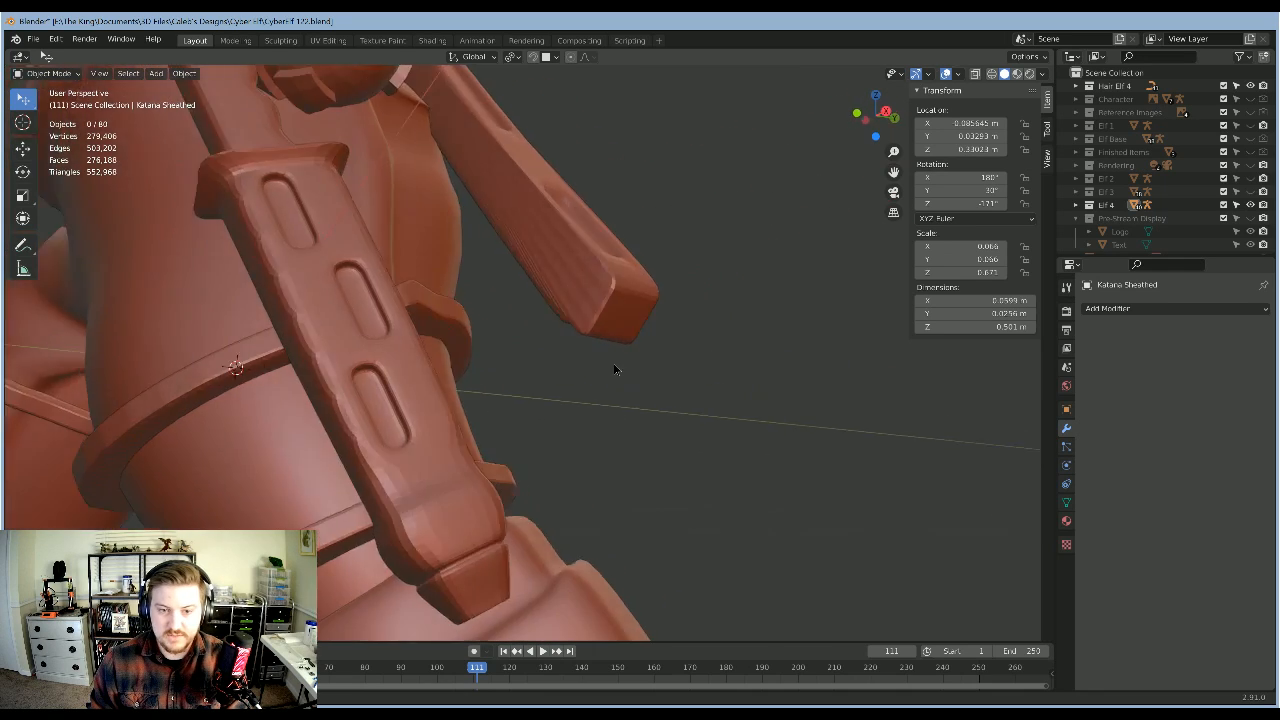
pyautogui.moveTo(611, 366); pyautogui.dragTo(544, 400, button='middle')
pyautogui.scroll(-5, 665, 375)
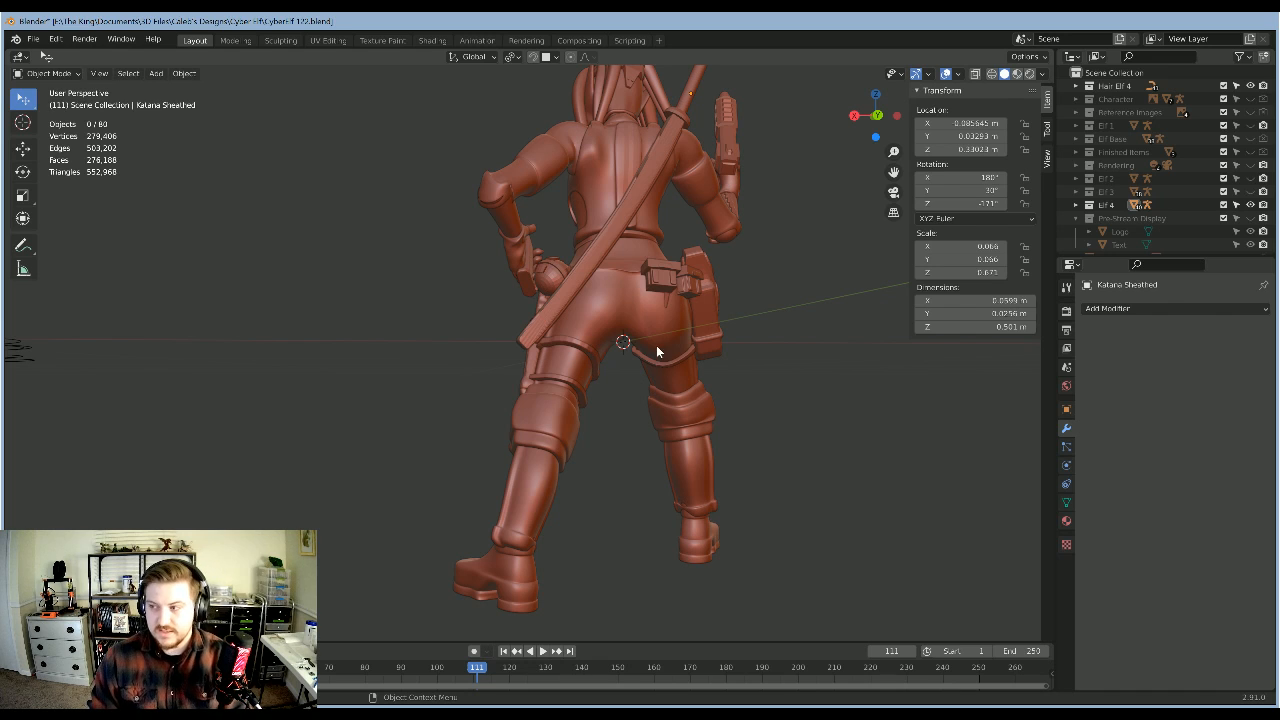
# Step: Examine the whole elf from behind and from the front to judge how the slung katana sits
pyautogui.moveTo(749, 277); pyautogui.dragTo(749, 323, button='middle')
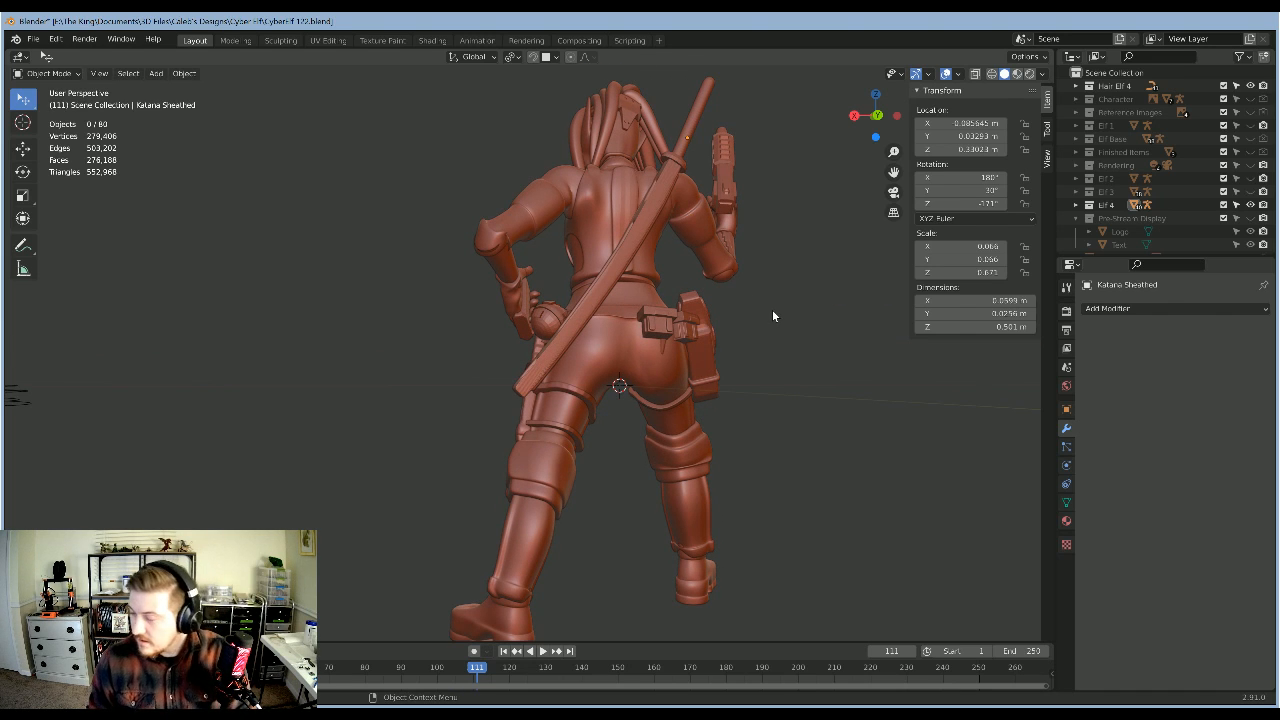
pyautogui.scroll(-4, 783, 309)
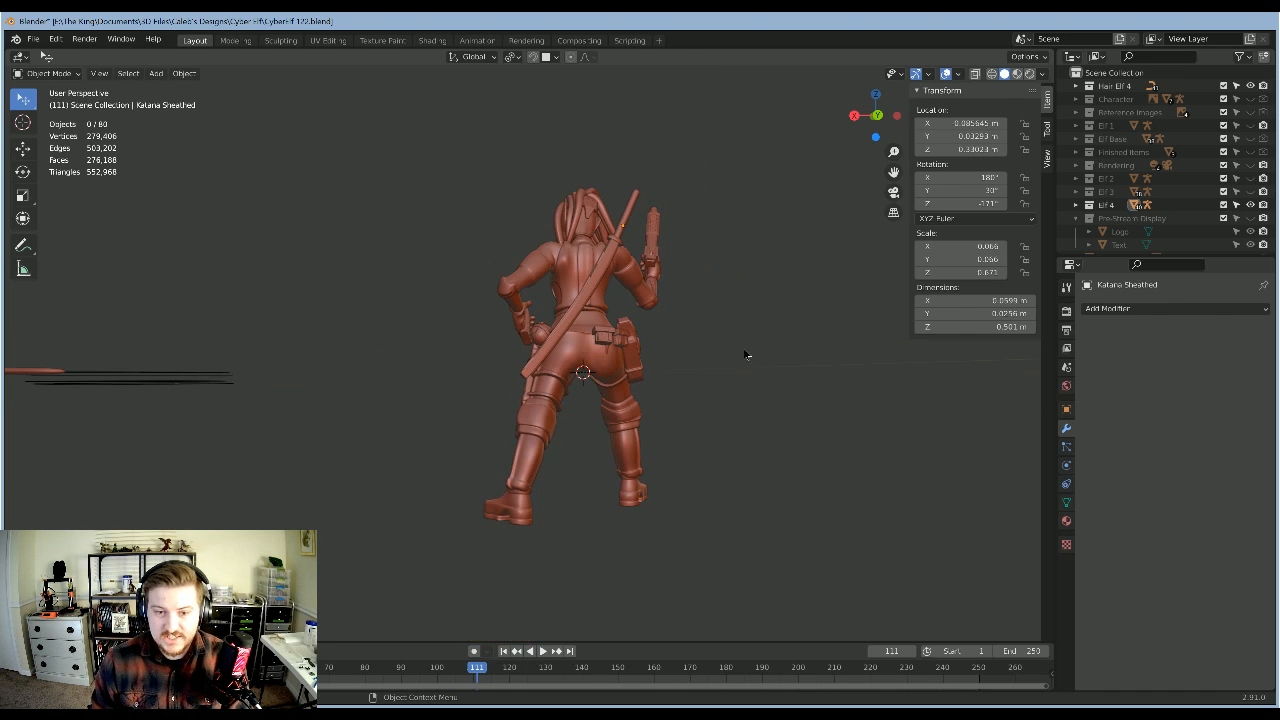
pyautogui.moveTo(743, 354); pyautogui.dragTo(732, 329, button='middle')
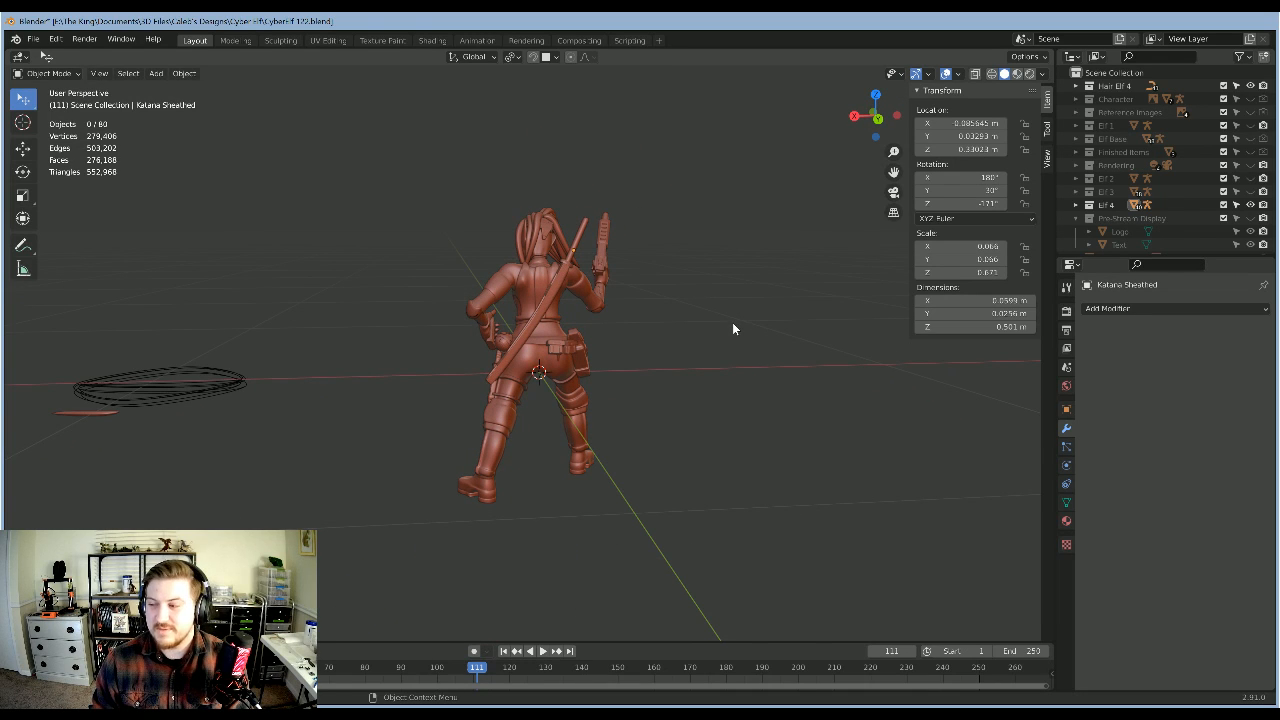
pyautogui.moveTo(635, 327)
pyautogui.mouseDown(button='middle')
pyautogui.moveTo(642, 316)
pyautogui.moveTo(627, 365)
pyautogui.moveTo(677, 331)
pyautogui.moveTo(632, 328)
pyautogui.mouseUp(button='middle')
pyautogui.scroll(-1, 662, 330)
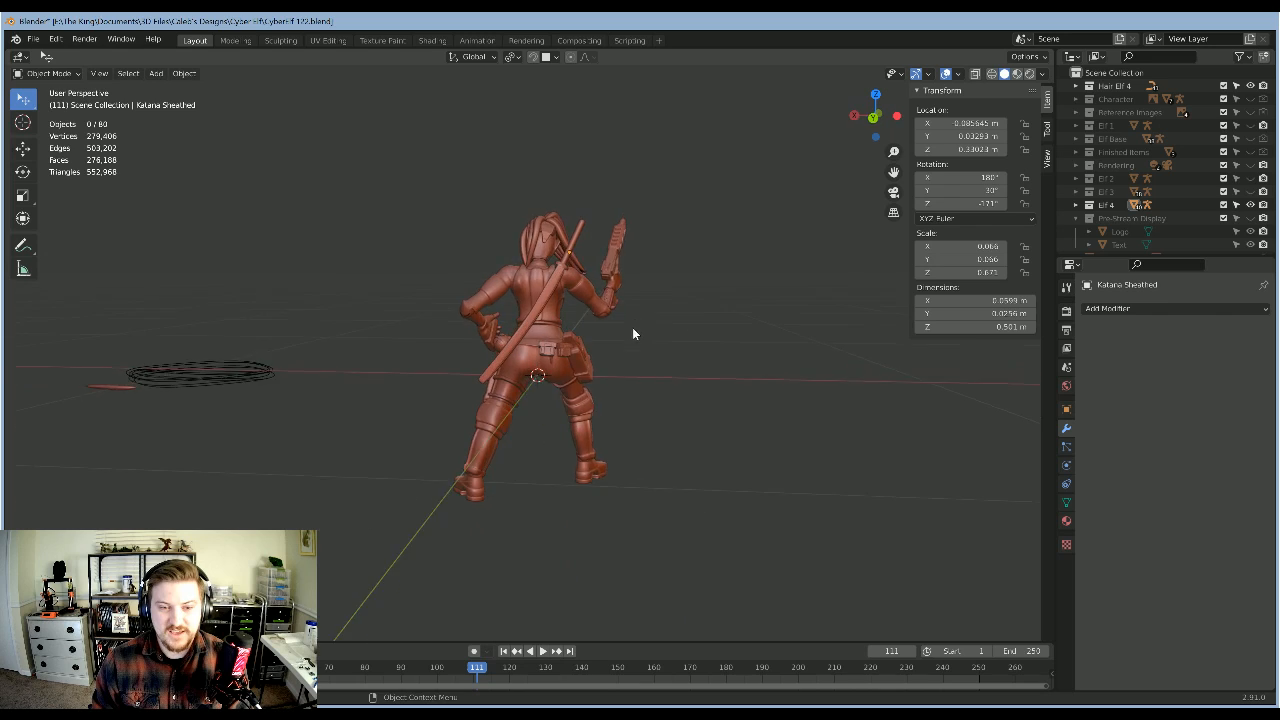
pyautogui.scroll(5, 632, 328)
pyautogui.moveTo(644, 267); pyautogui.dragTo(766, 191, button='middle')
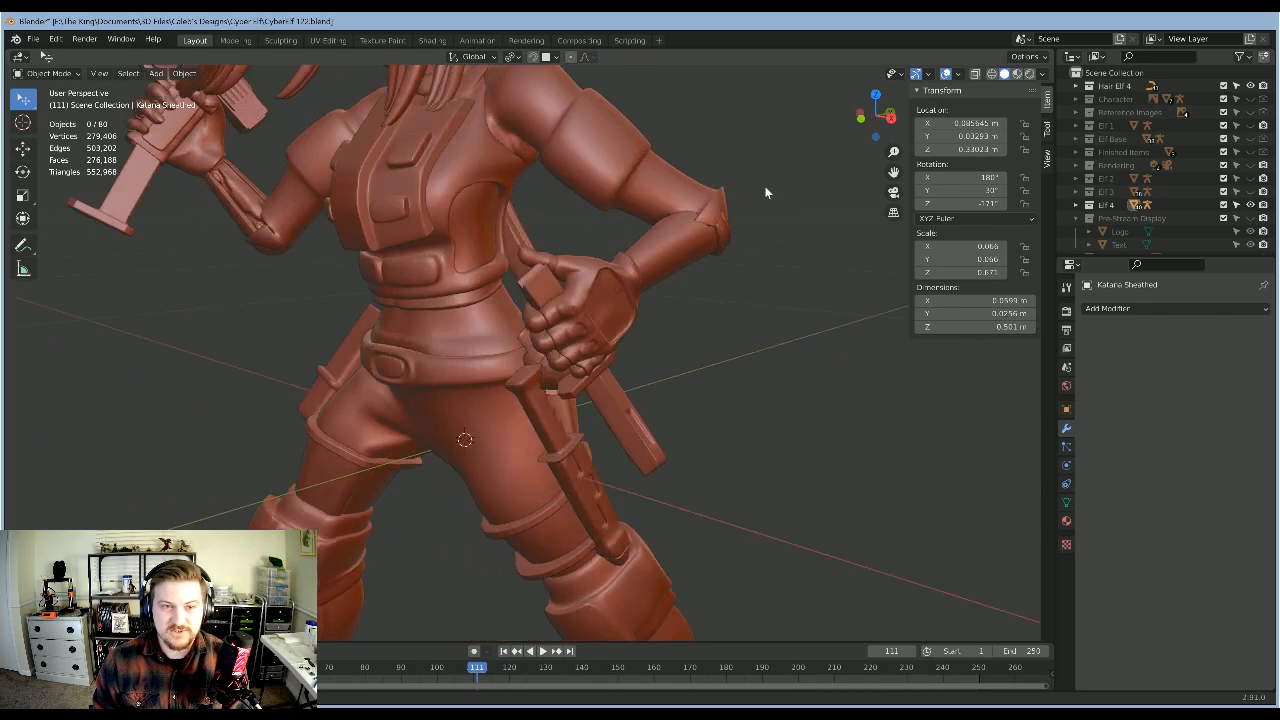
pyautogui.keyDown('shift'); pyautogui.moveTo(703, 484); pyautogui.dragTo(681, 353, button='middle'); pyautogui.keyUp('shift')
pyautogui.scroll(-6, 681, 358)
pyautogui.moveTo(717, 306); pyautogui.dragTo(375, 490, button='middle')
pyautogui.scroll(5, 626, 406)
pyautogui.scroll(-6, 634, 371)
pyautogui.scroll(6, 606, 384)
pyautogui.scroll(3, 544, 306)
pyautogui.keyDown('shift'); pyautogui.moveTo(548, 330); pyautogui.dragTo(571, 442, button='middle'); pyautogui.keyUp('shift')
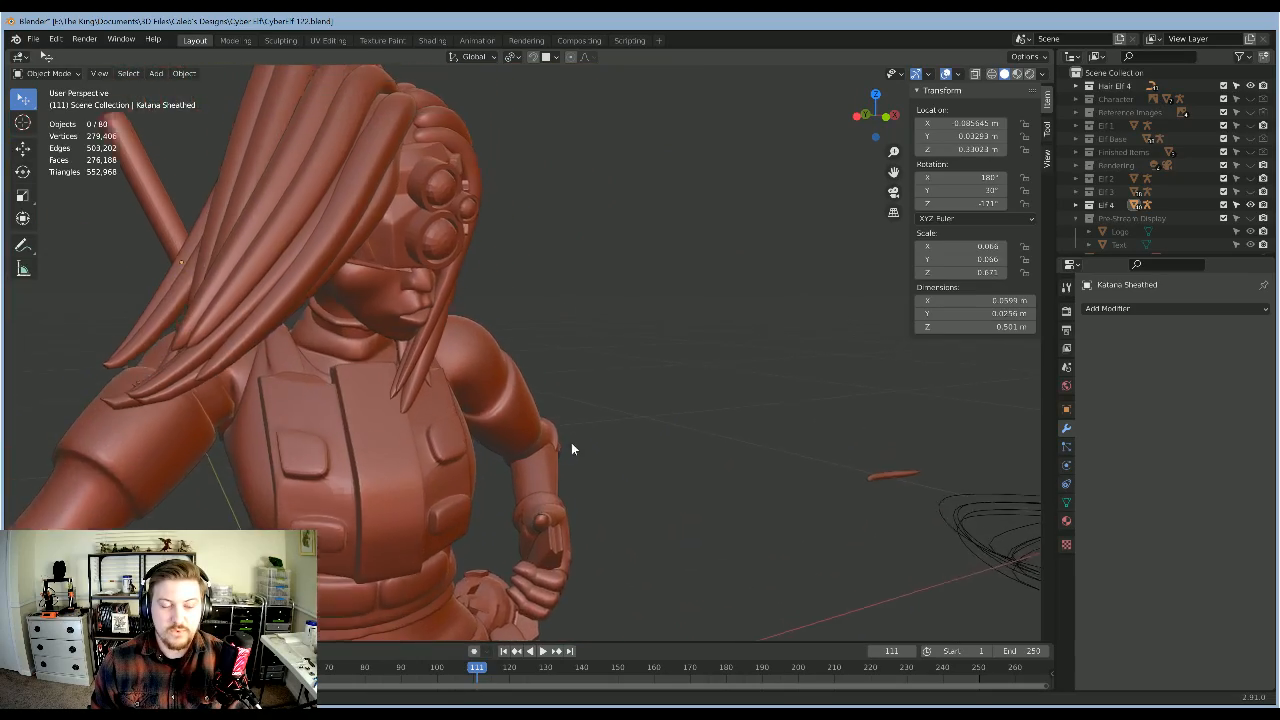
# Step: Examine the head, hair and chest armour around the katana's grip from the front and from behind
pyautogui.scroll(3, 565, 400)
pyautogui.keyDown('shift'); pyautogui.moveTo(545, 300); pyautogui.dragTo(621, 333, button='middle'); pyautogui.keyUp('shift')
pyautogui.scroll(-3, 463, 392)
pyautogui.scroll(-2, 503, 398)
pyautogui.scroll(-2, 528, 376)
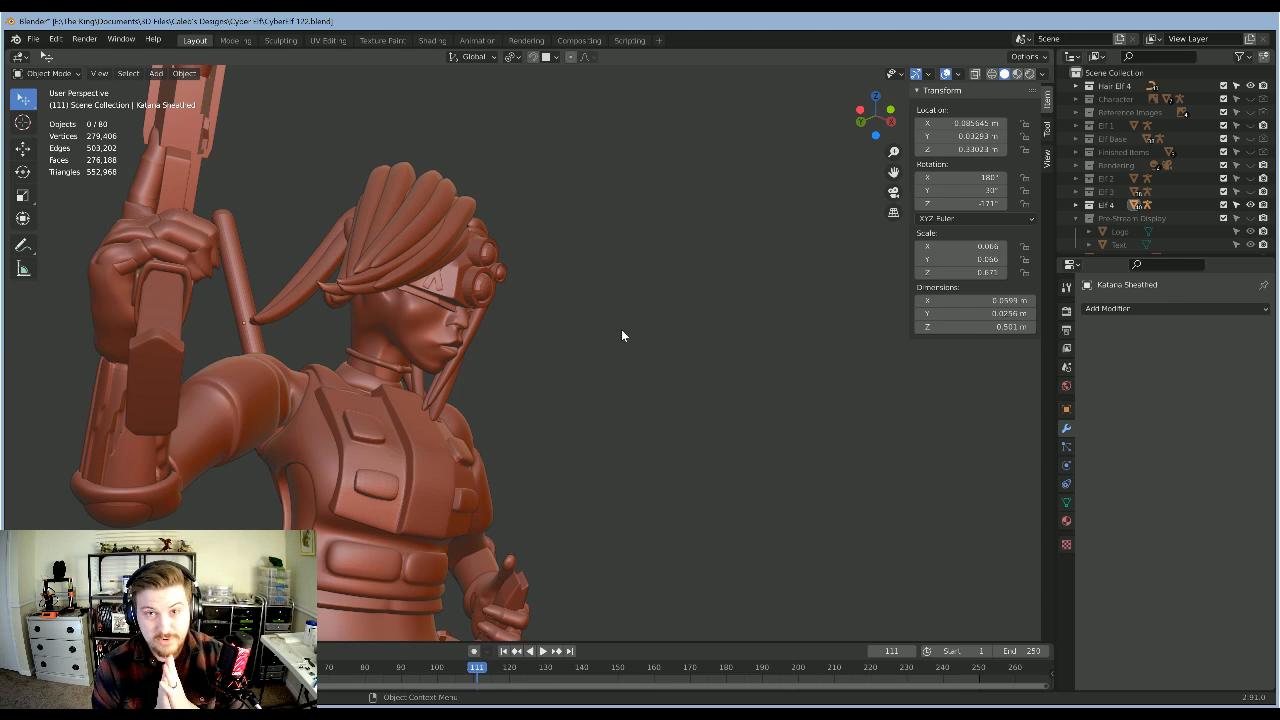
pyautogui.moveTo(621, 333); pyautogui.dragTo(557, 236, button='middle')
pyautogui.scroll(2, 585, 342)
pyautogui.scroll(3, 551, 334)
pyautogui.scroll(-2, 491, 328)
pyautogui.scroll(2, 550, 291)
pyautogui.scroll(-5, 579, 361)
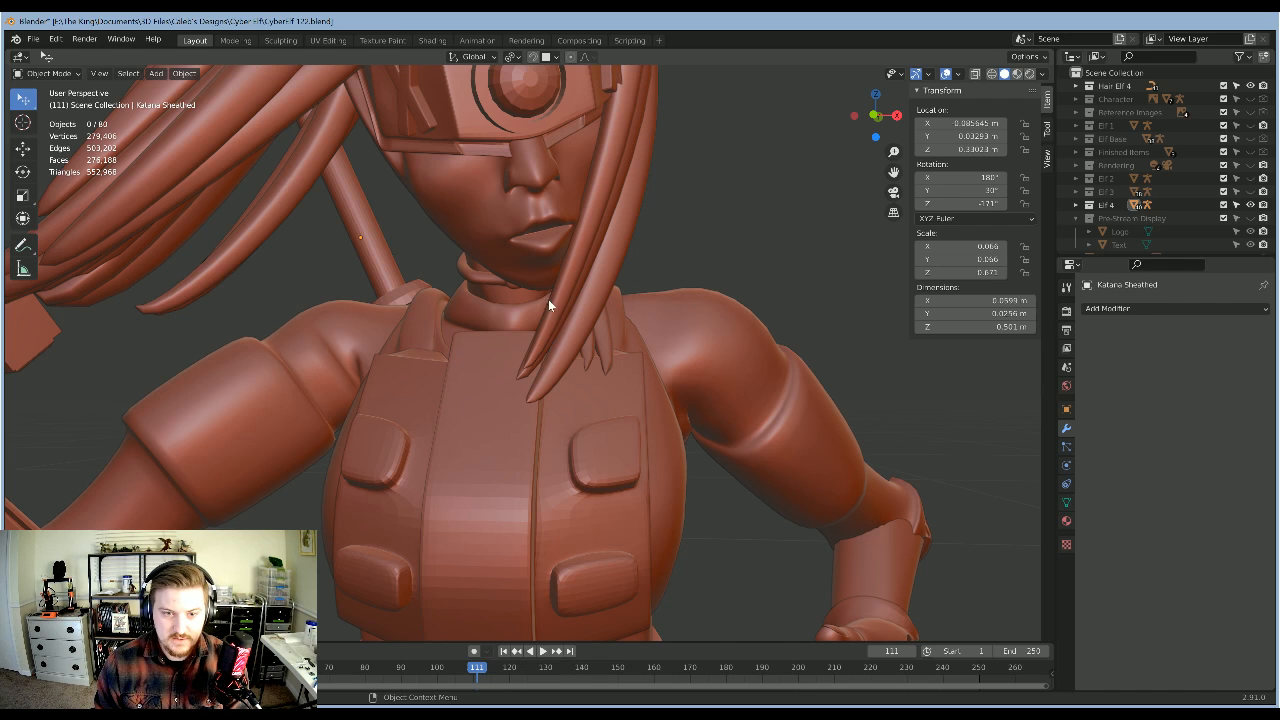
pyautogui.moveTo(604, 275); pyautogui.dragTo(839, 454, button='middle')
pyautogui.scroll(-7, 525, 365)
pyautogui.scroll(-8, 575, 446)
pyautogui.scroll(4, 528, 423)
pyautogui.scroll(-6, 836, 452)
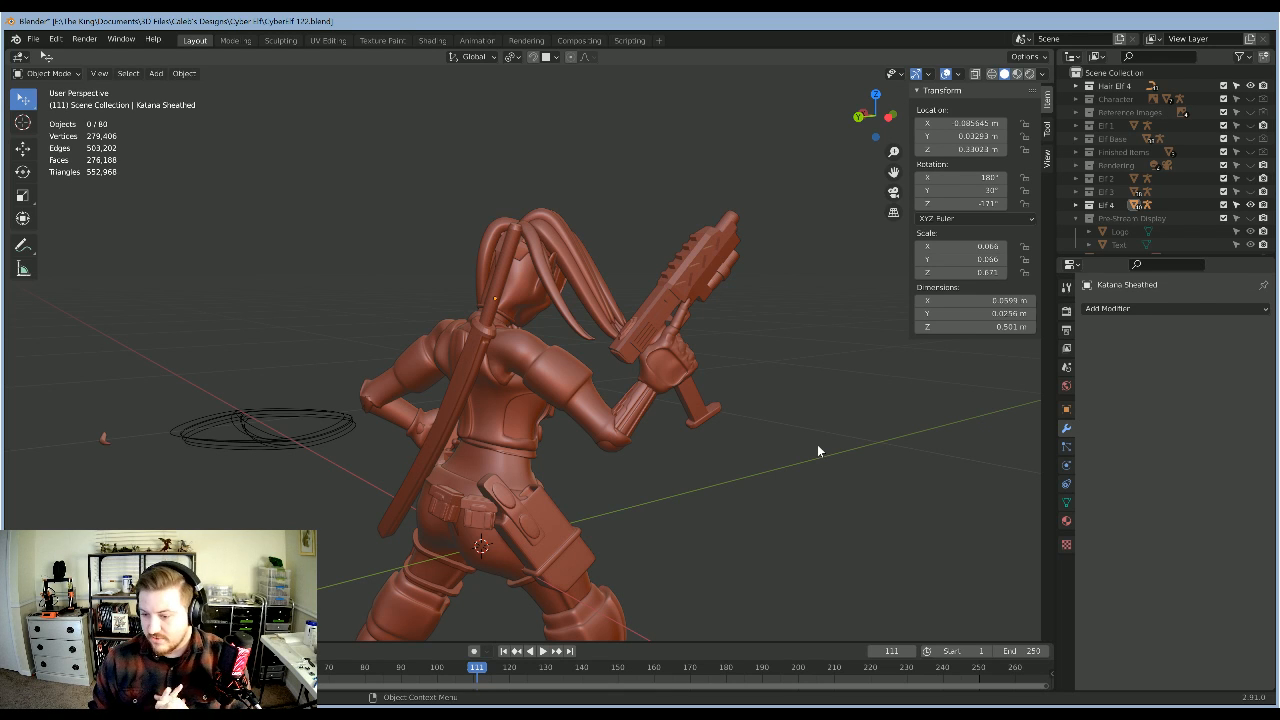
# Step: Examine the front of the elf and the gap between the katana's grip and the shoulder of the gun arm
pyautogui.moveTo(817, 447); pyautogui.dragTo(625, 340, button='middle')
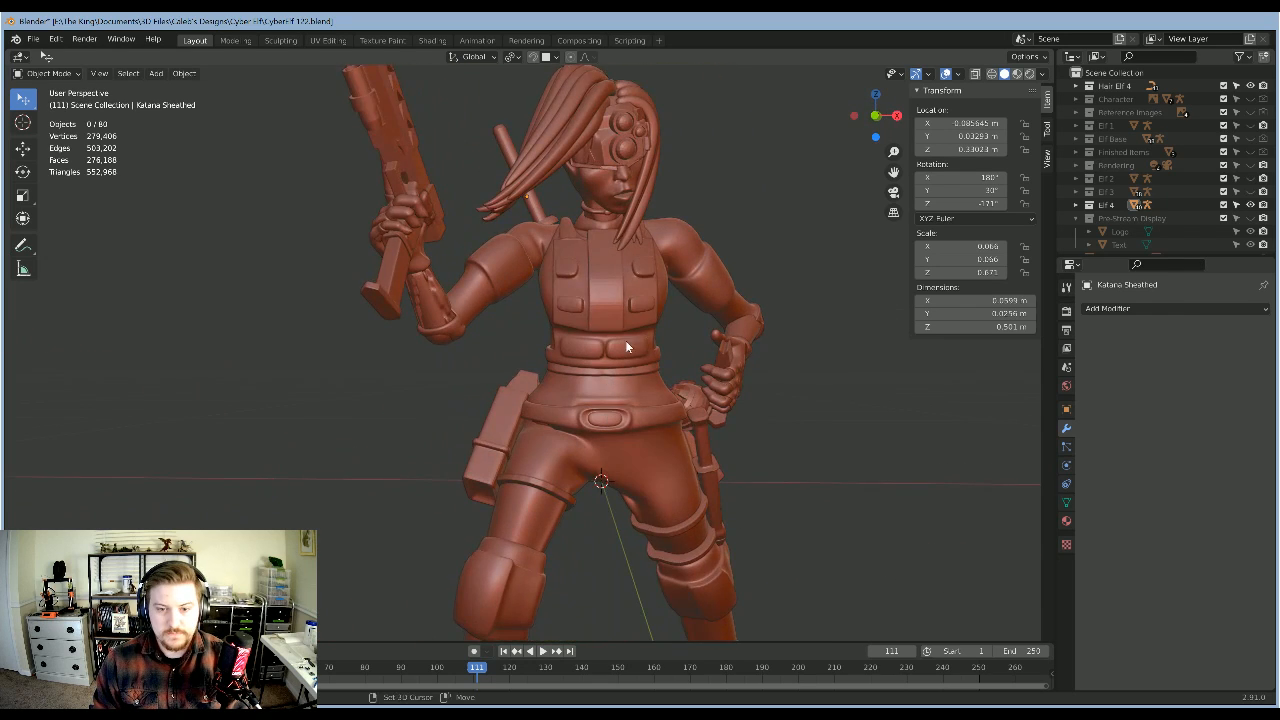
pyautogui.scroll(-4, 625, 340)
pyautogui.scroll(6, 605, 370)
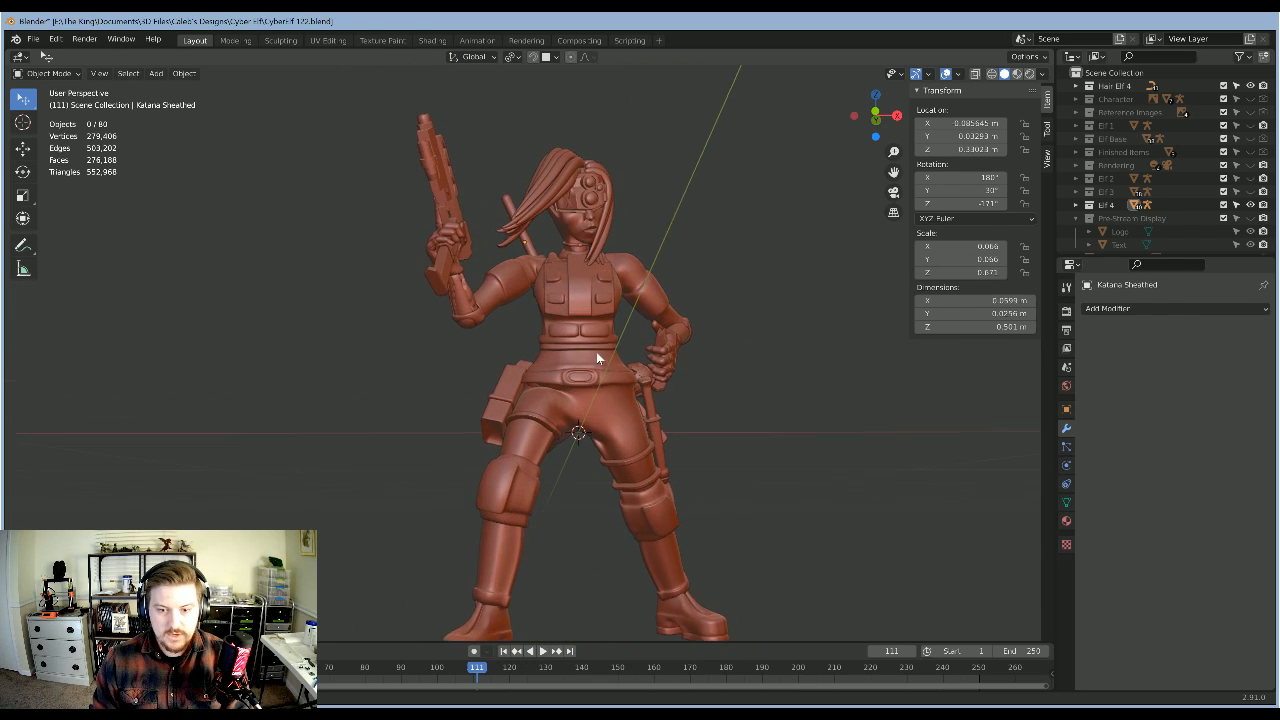
pyautogui.scroll(5, 520, 436)
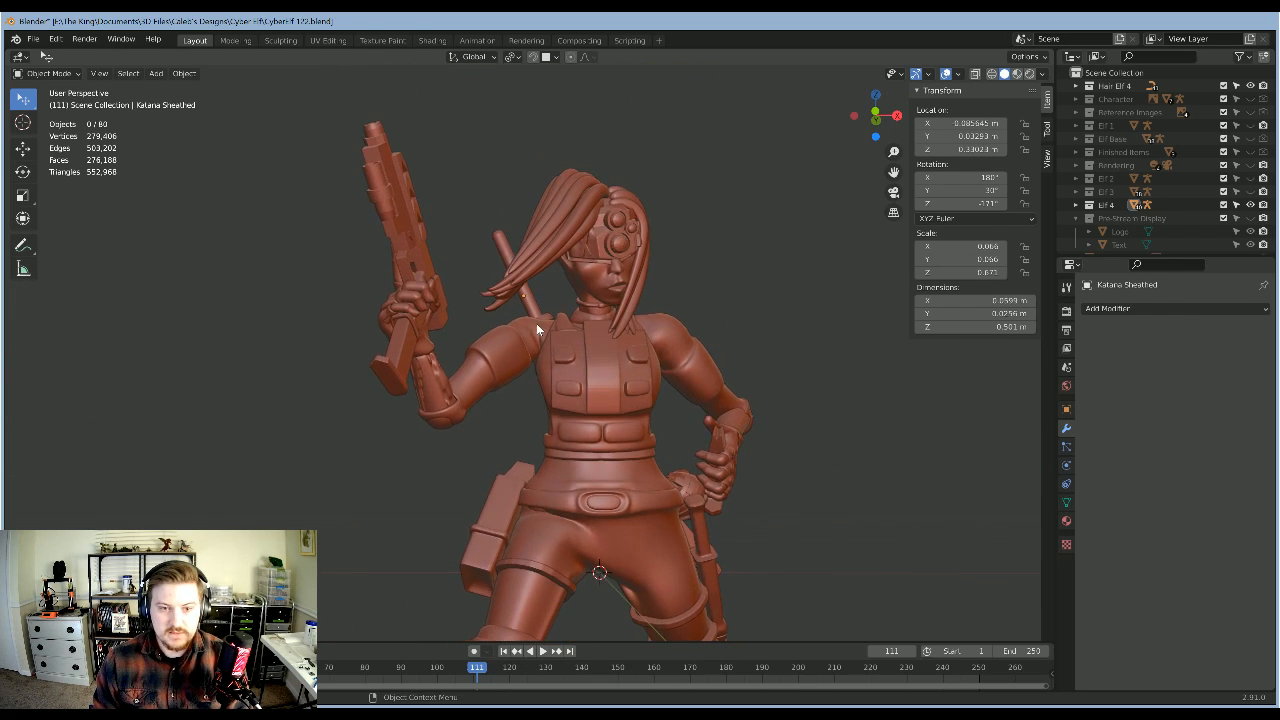
pyautogui.moveTo(541, 426); pyautogui.dragTo(667, 399, button='middle')
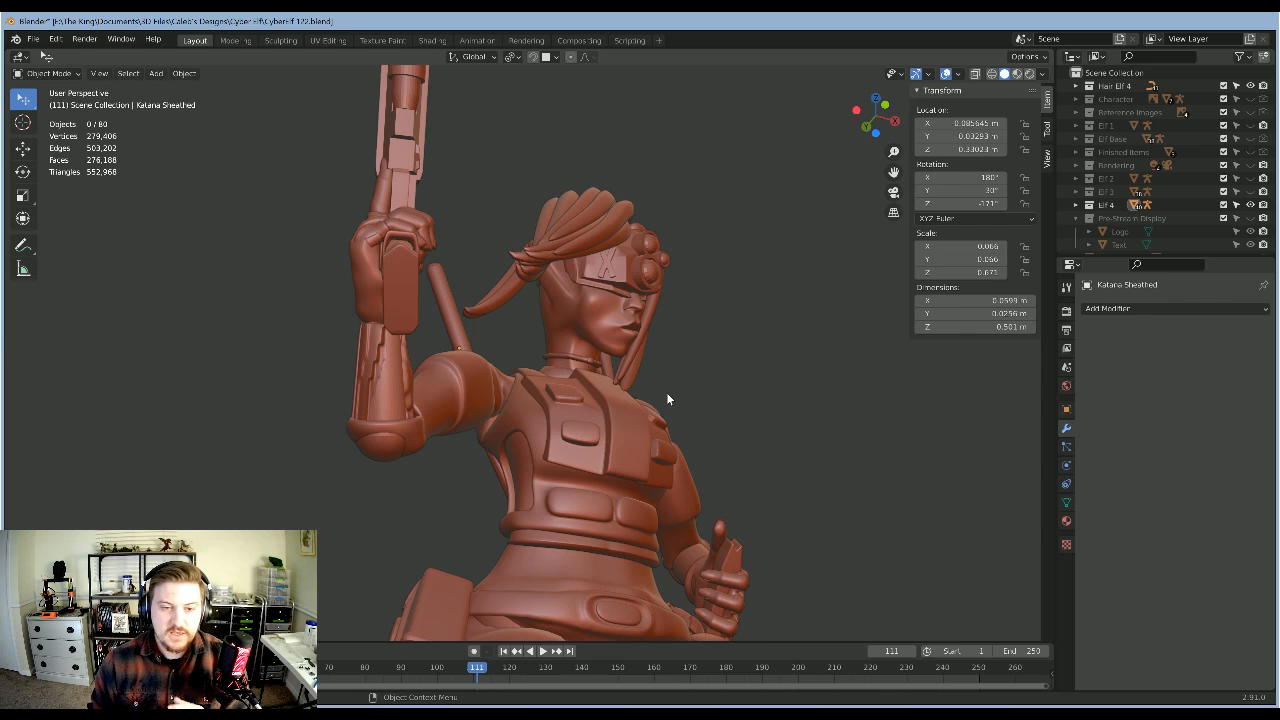
pyautogui.moveTo(667, 399); pyautogui.dragTo(524, 313, button='middle')
pyautogui.scroll(2, 704, 449)
pyautogui.scroll(3, 508, 400)
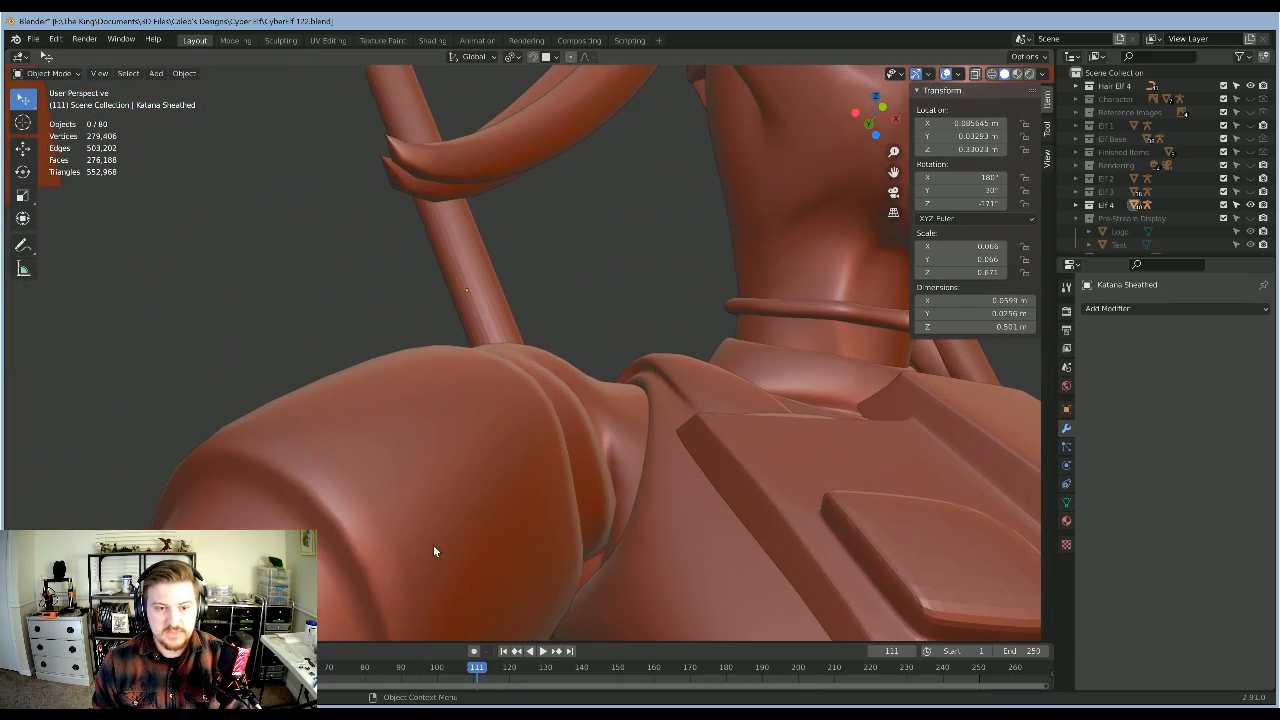
pyautogui.moveTo(450, 288); pyautogui.dragTo(374, 378, button='middle')
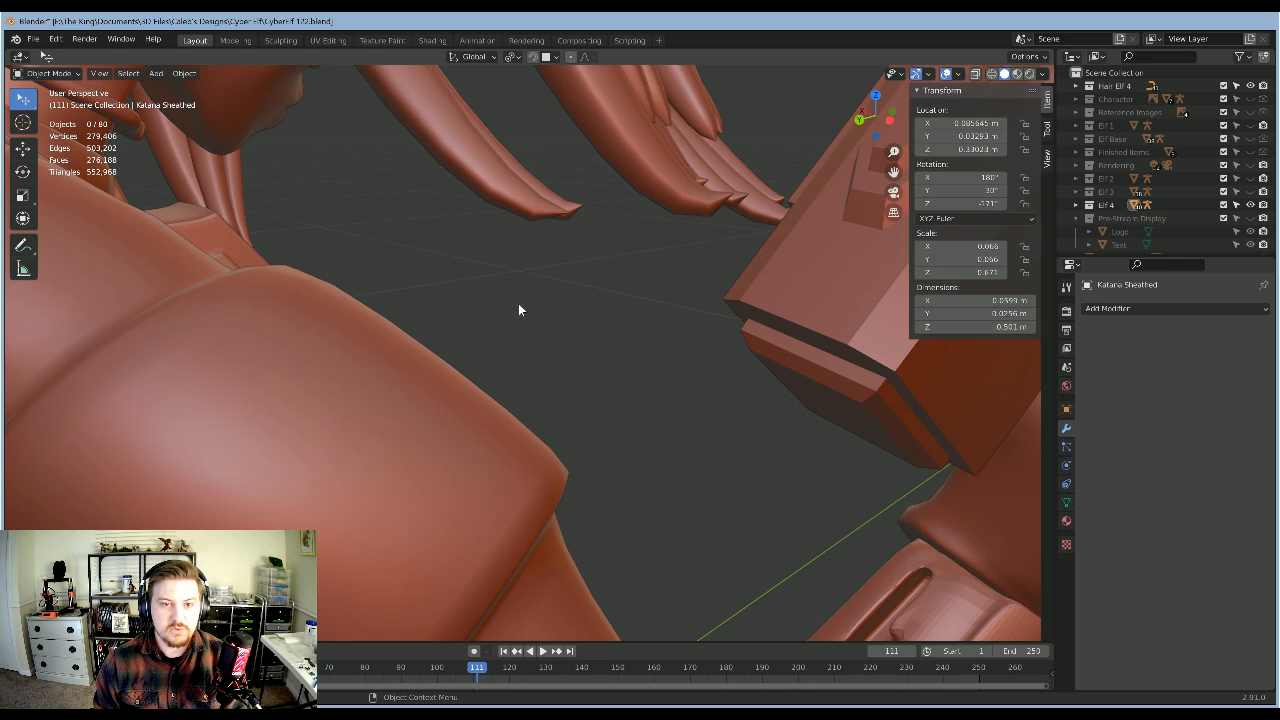
pyautogui.scroll(-8, 645, 339)
pyautogui.moveTo(640, 338); pyautogui.dragTo(428, 352, button='middle')
pyautogui.moveTo(450, 492); pyautogui.dragTo(557, 511, button='middle')
pyautogui.scroll(-3, 511, 469)
# Step: Add a cylinder mesh with 32 vertices, 0.1 m radius and 0.1 m depth at the elf's pelvis
pyautogui.hotkey('shift', 'a')
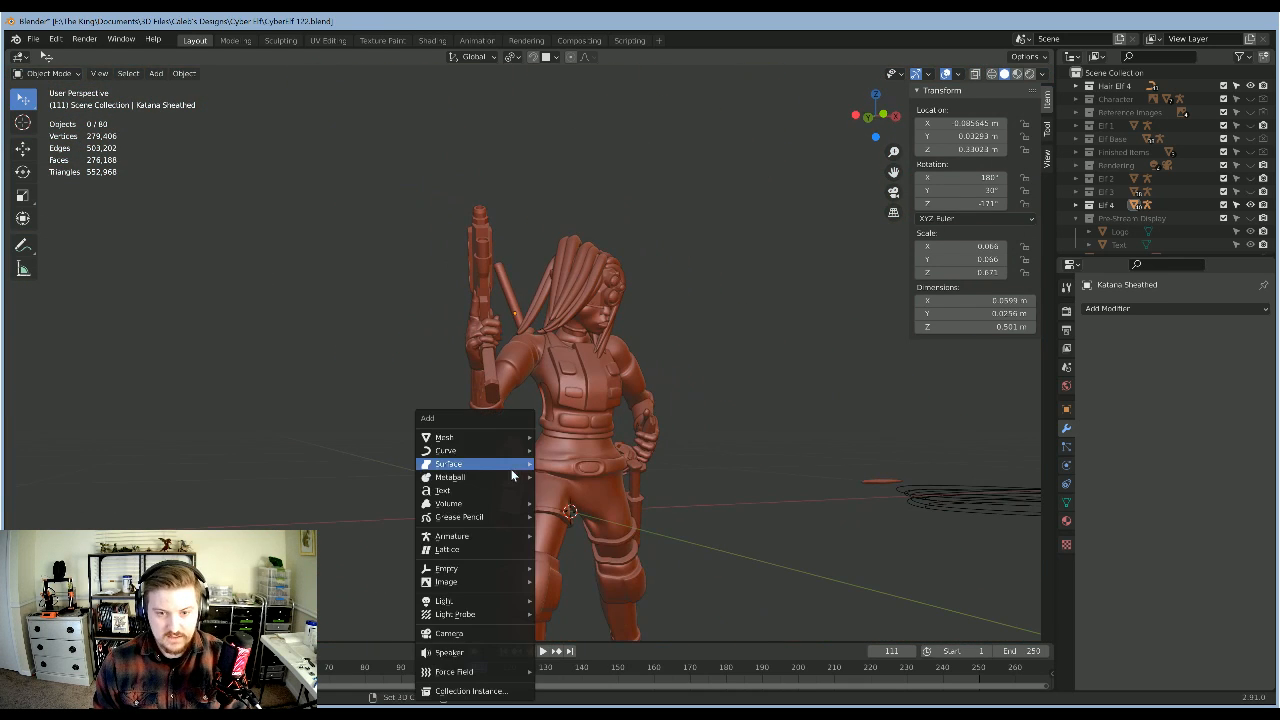
pyautogui.moveTo(470, 437)
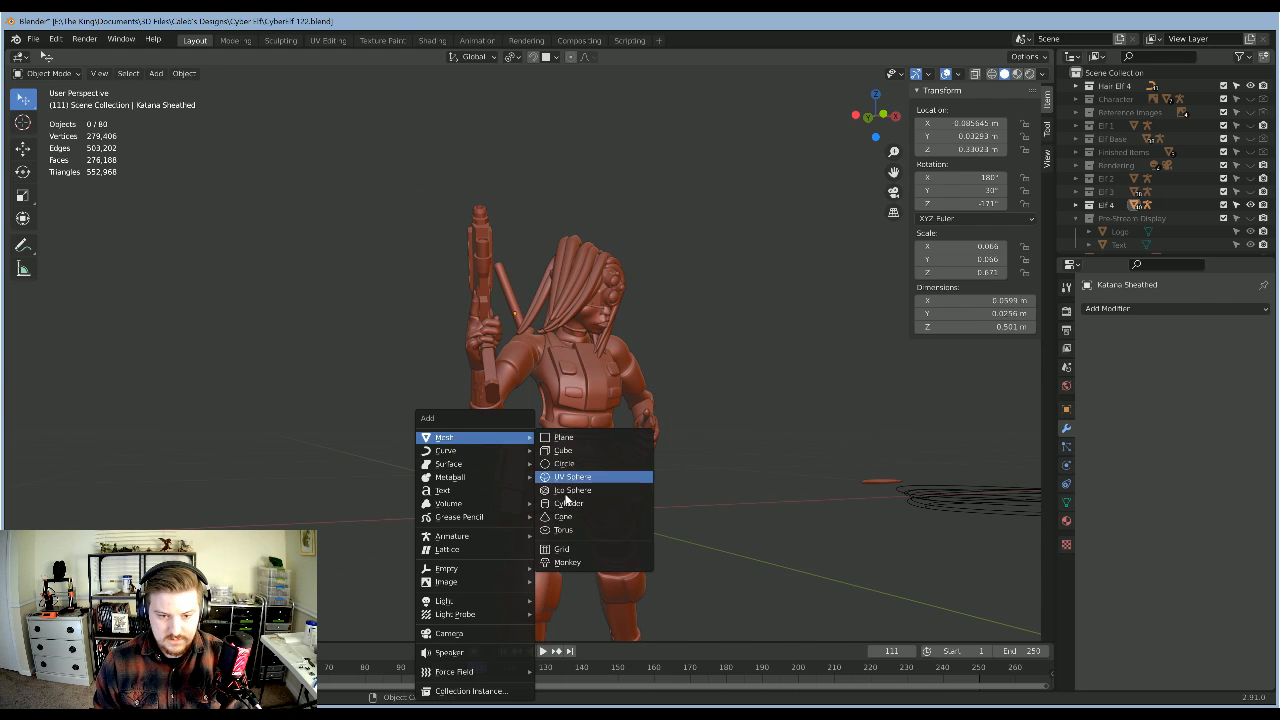
pyautogui.click(583, 503)
pyautogui.moveTo(726, 491); pyautogui.dragTo(837, 470, button='middle')
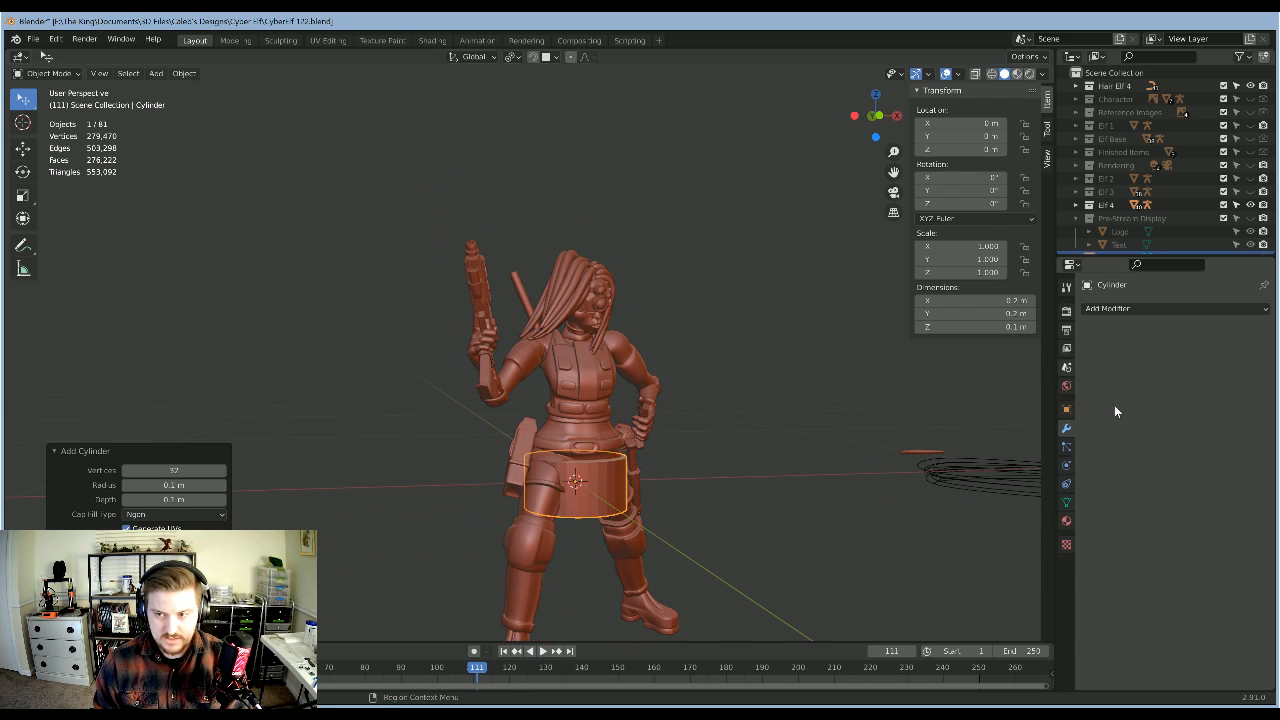
# Step: Rename the cylinder as Elf 4 Support 1 and thin it to a scale of 0.051 in X and Y
pyautogui.click(1067, 410)
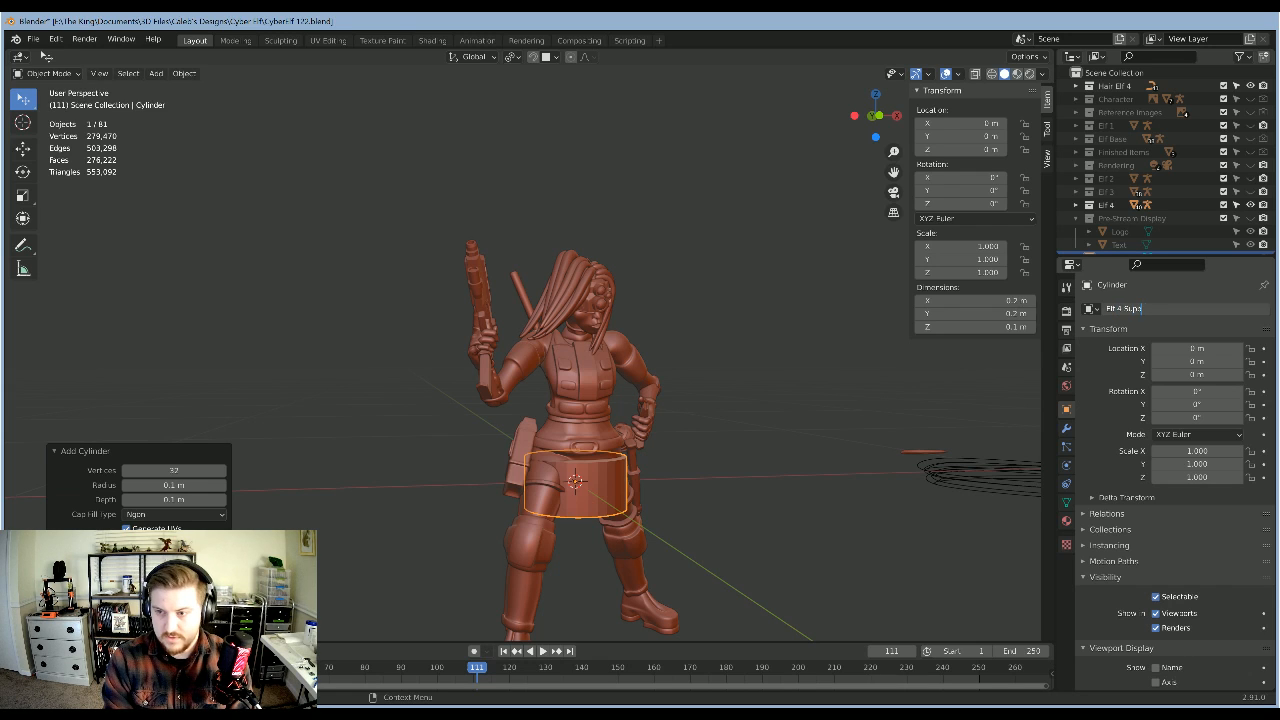
pyautogui.scroll(3, 840, 457)
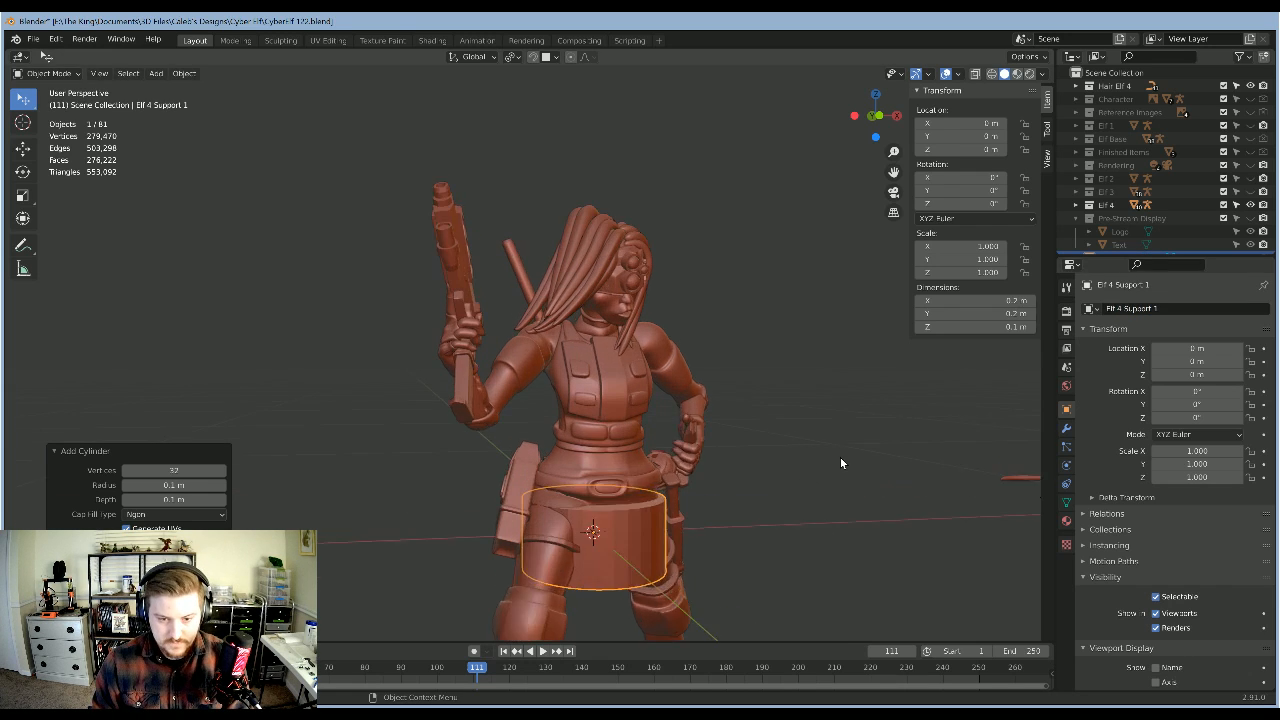
pyautogui.press('s')
pyautogui.hotkey('shift', 'z')
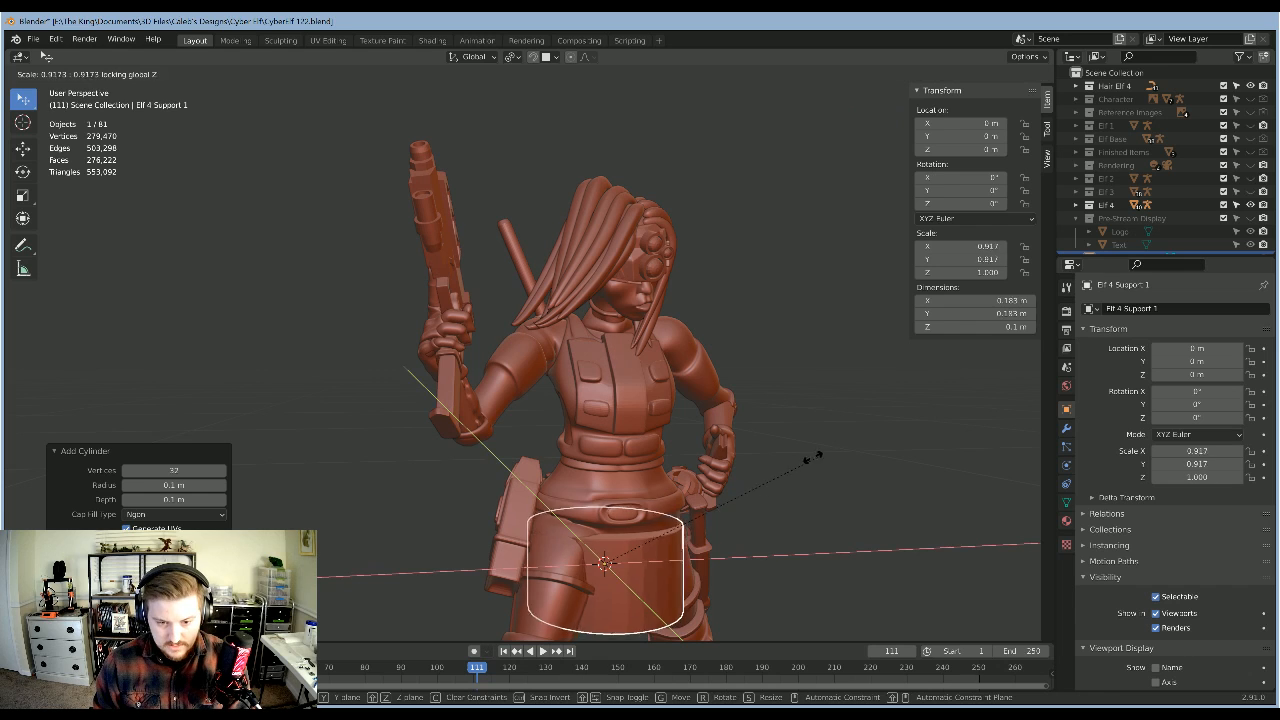
pyautogui.click(661, 542)
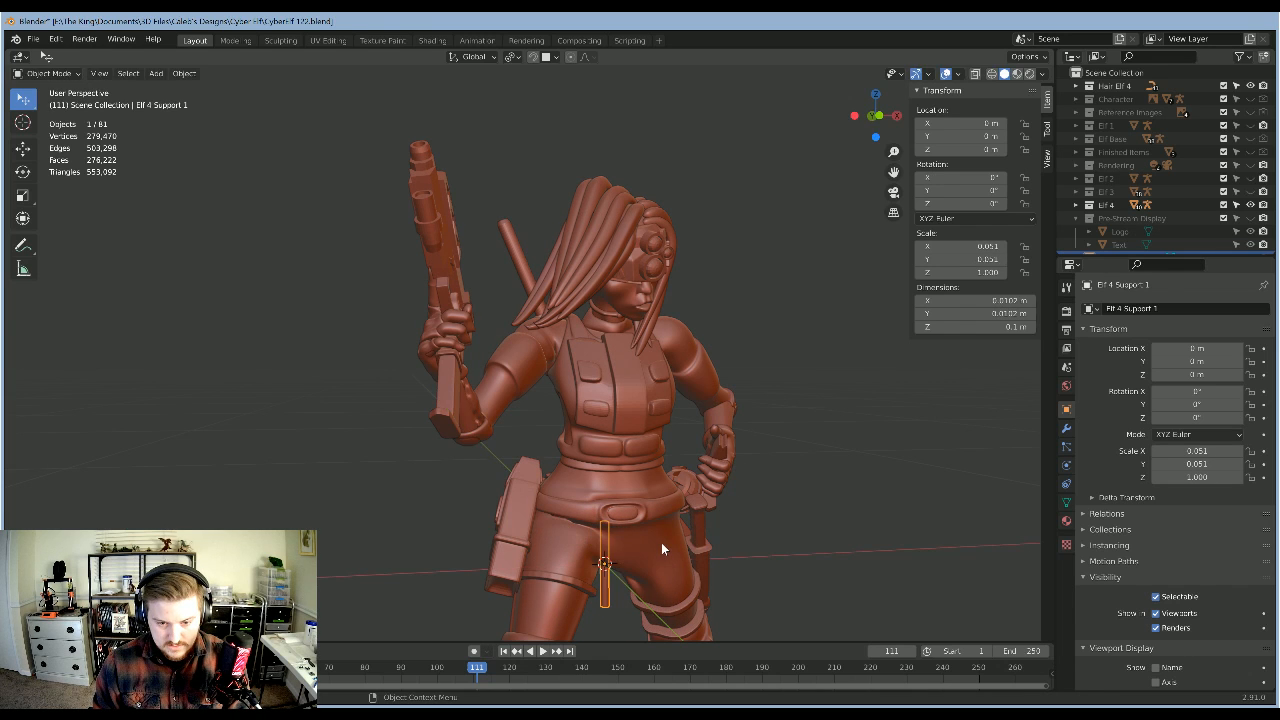
# Step: Move the support up to the gun arm's shoulder and shorten it to a Z scale of 0.496
pyautogui.press('KP_1')
pyautogui.press('g')
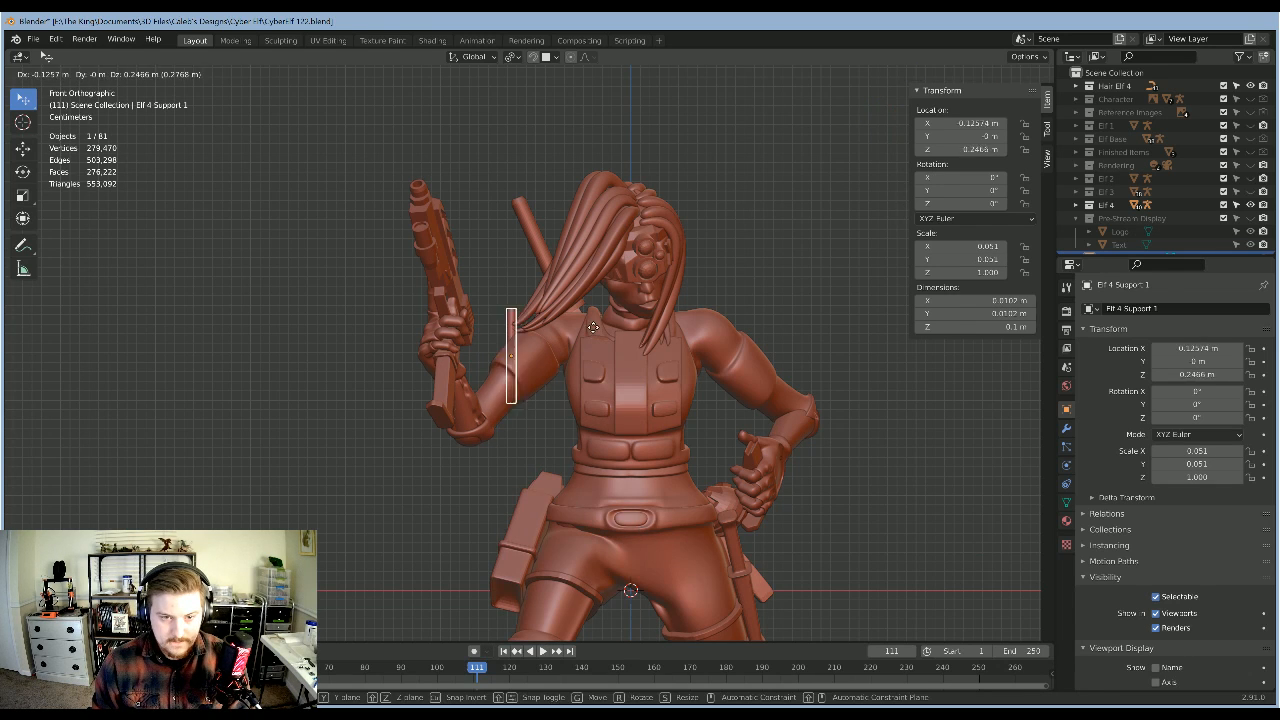
pyautogui.scroll(6, 561, 384)
pyautogui.moveTo(561, 384); pyautogui.dragTo(697, 345, button='middle')
pyautogui.scroll(-5, 632, 366)
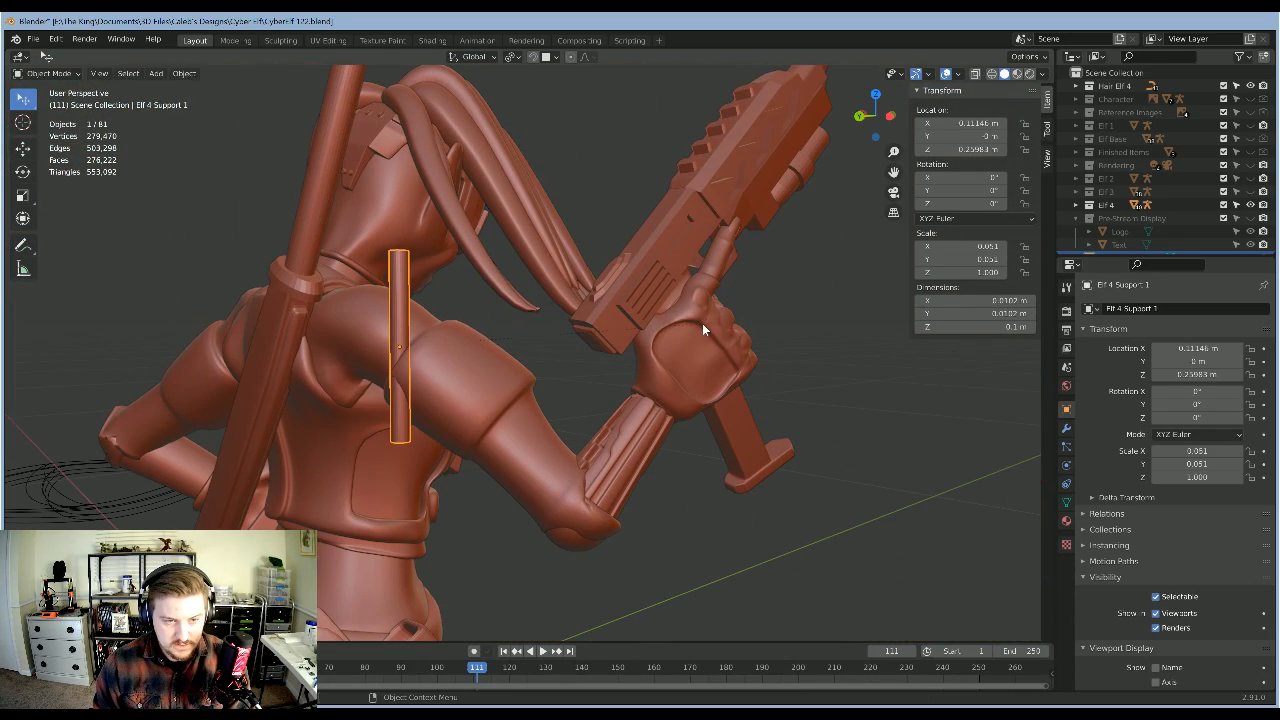
pyautogui.press('z')
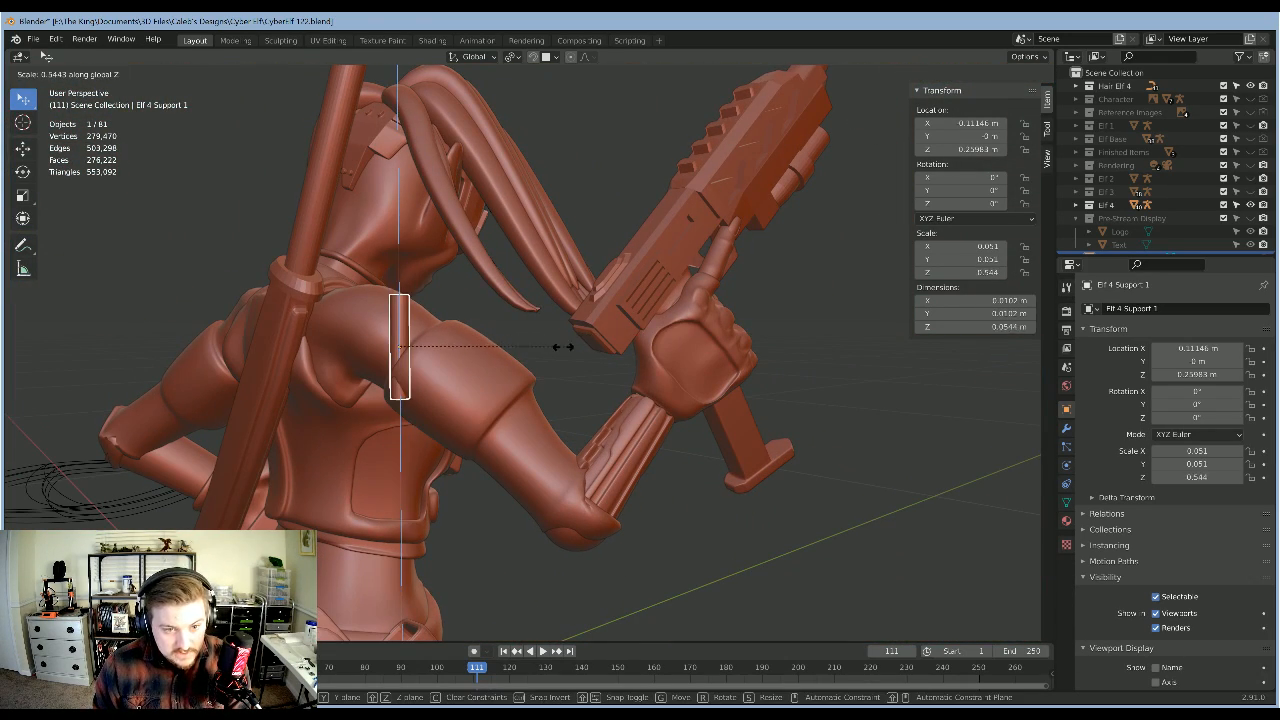
pyautogui.press('g')
pyautogui.click(625, 350)
pyautogui.scroll(6, 640, 380)
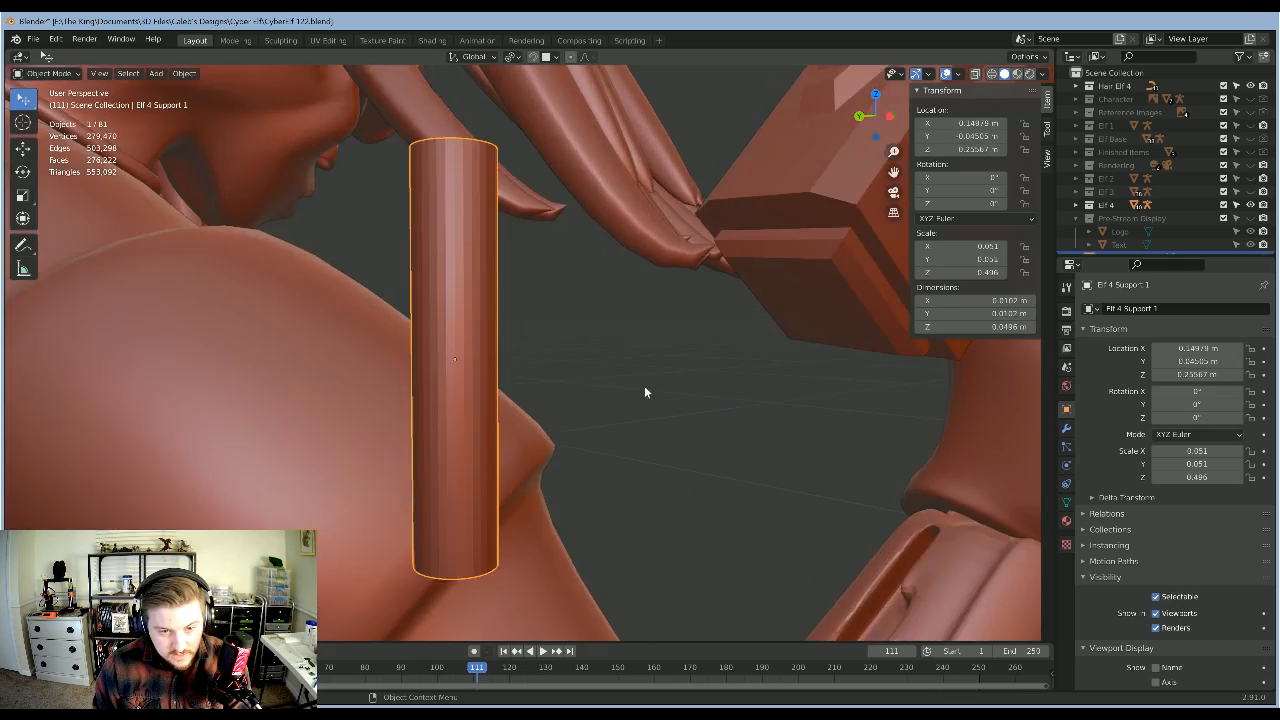
# Step: Set the support into the gun arm's upper-arm armour and rotate it 45° about X
pyautogui.moveTo(644, 385); pyautogui.dragTo(365, 367, button='middle')
pyautogui.moveTo(660, 362); pyautogui.dragTo(528, 358, button='middle')
pyautogui.press('g')
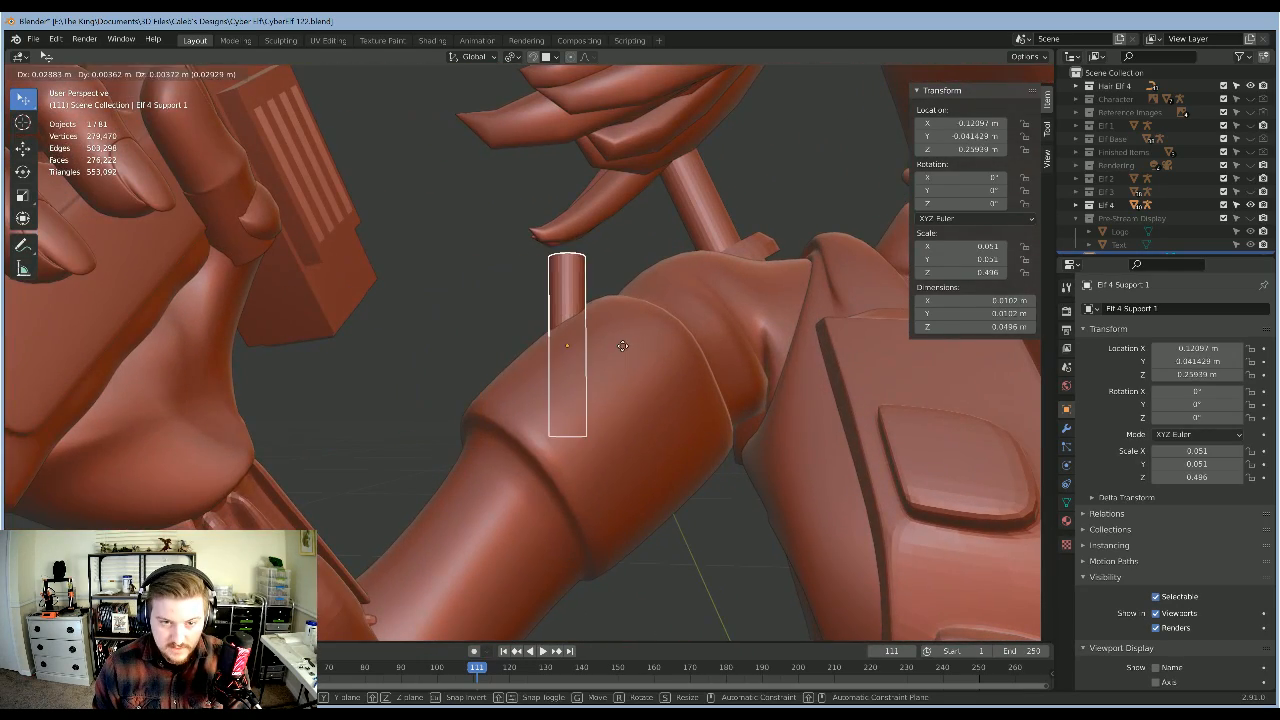
pyautogui.moveTo(627, 350); pyautogui.dragTo(521, 305, button='middle')
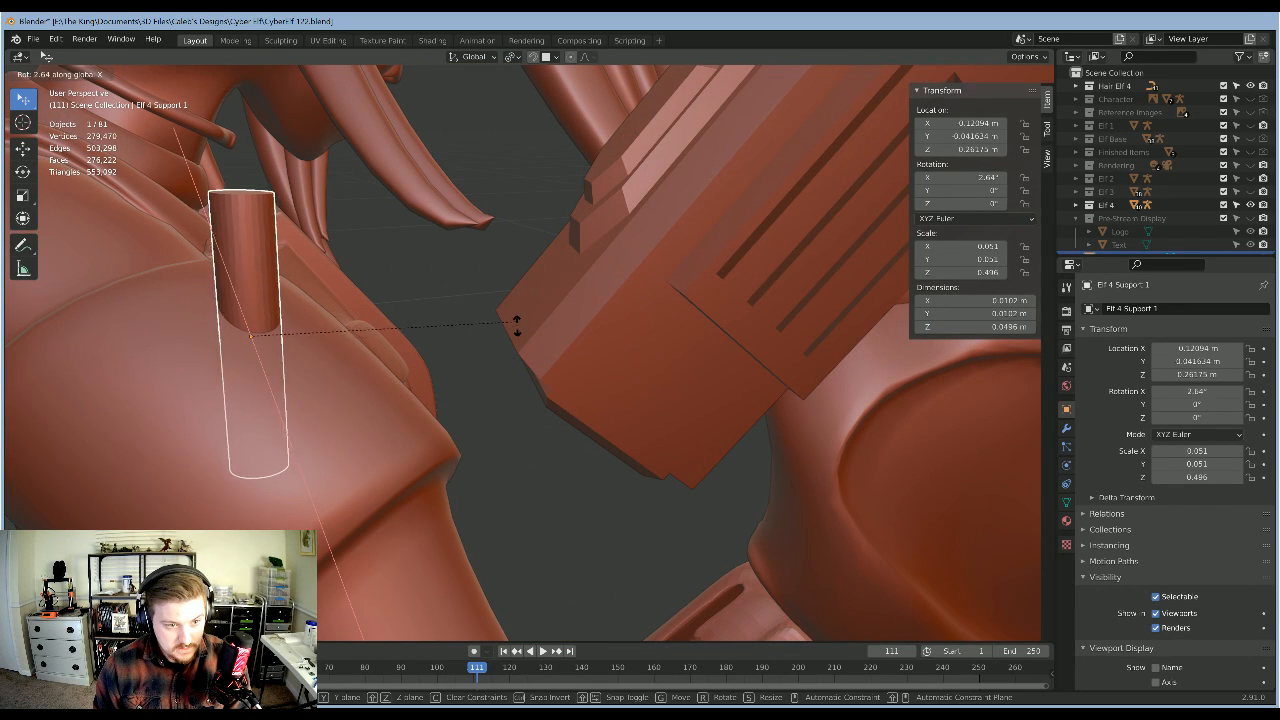
pyautogui.press('Escape')
pyautogui.write('45')
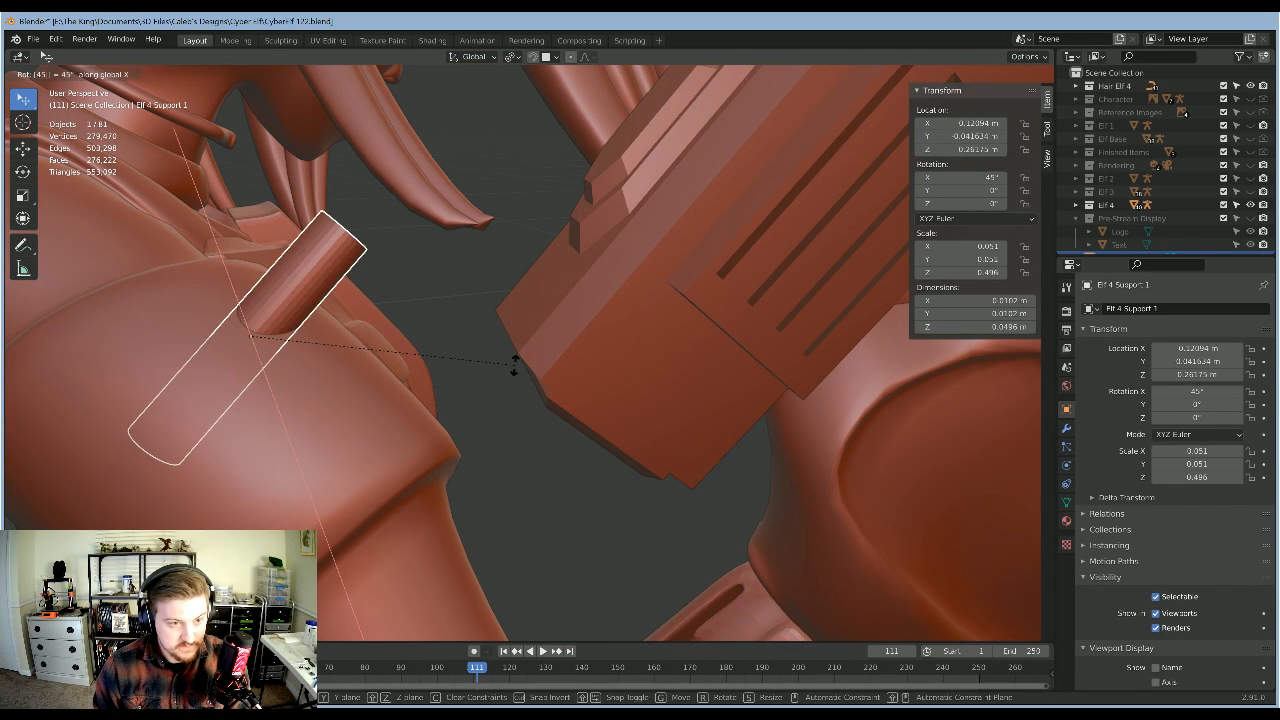
# Step: Shift the tilted support along the upper arm so its upper end meets the tip of the hanging hair strand
pyautogui.write('g')
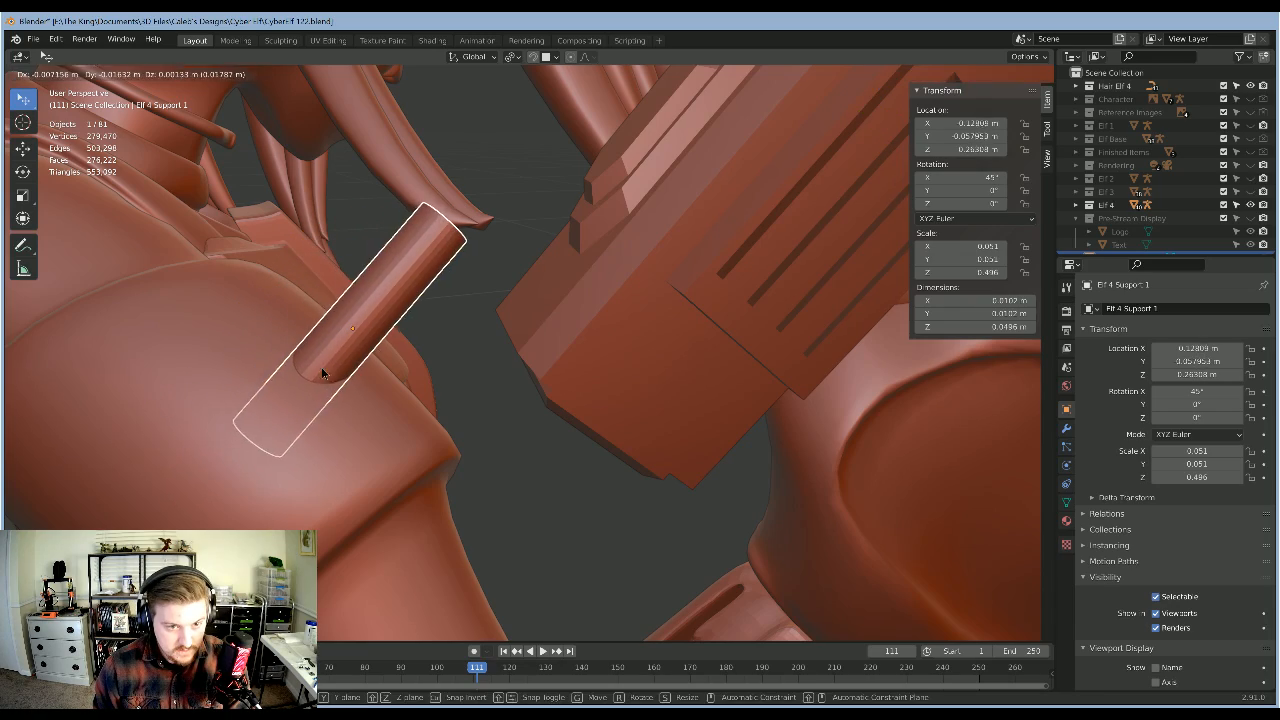
pyautogui.click(452, 400)
pyautogui.moveTo(452, 400); pyautogui.dragTo(377, 373, button='middle')
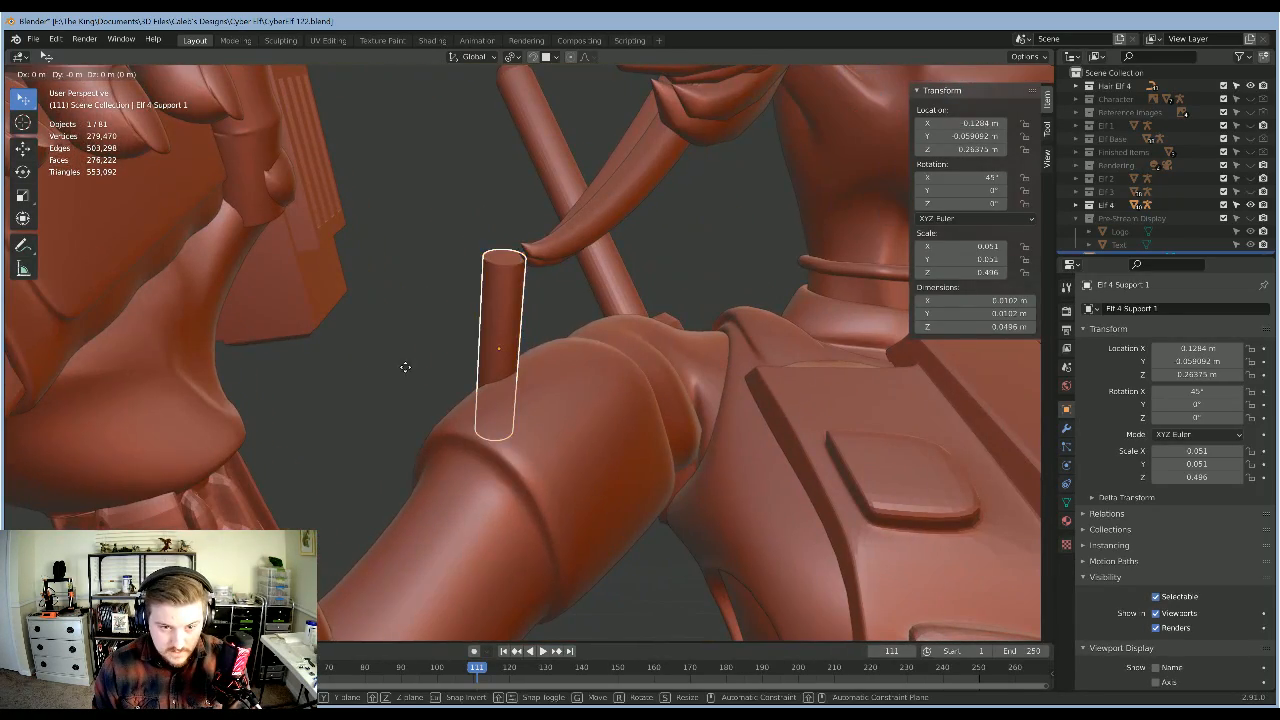
pyautogui.press('x')
pyautogui.moveTo(599, 443); pyautogui.dragTo(658, 536, button='middle')
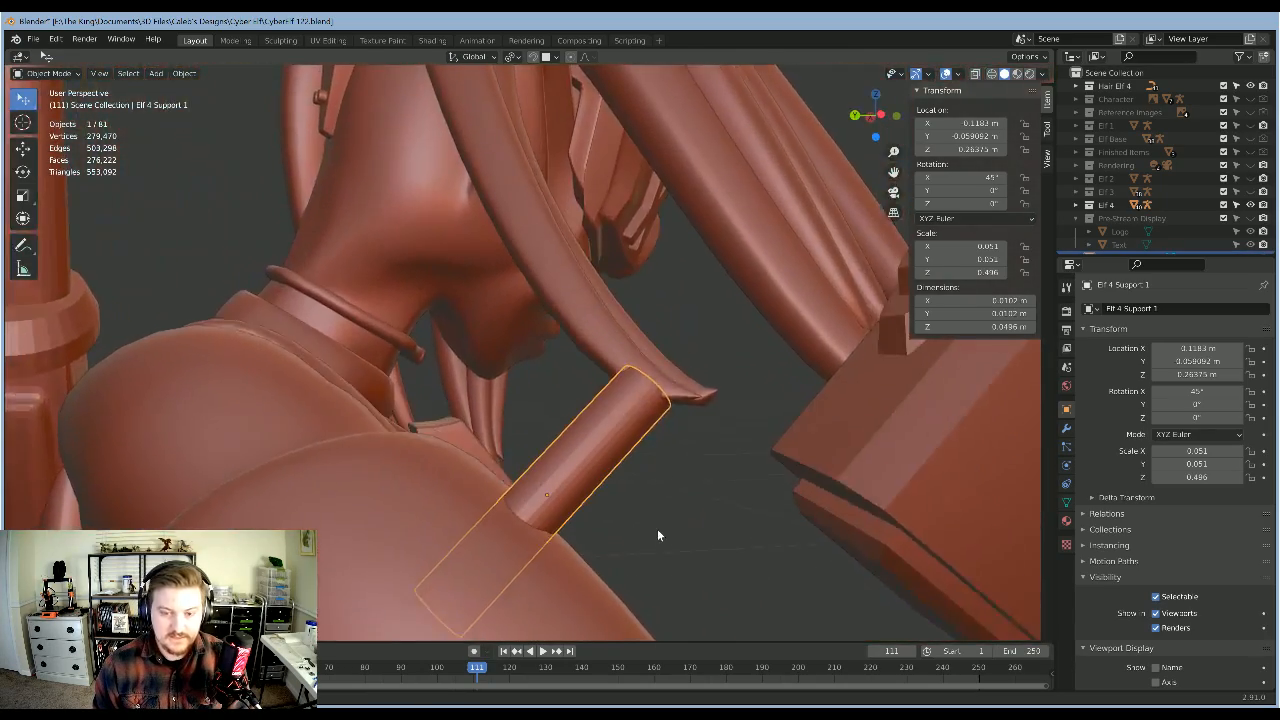
# Step: Reduce the support's X rotation to 31.1° and reposition it between the upper arm and the hair tip
pyautogui.scroll(-1, 657, 529)
pyautogui.press('KP_3')
pyautogui.press('r')
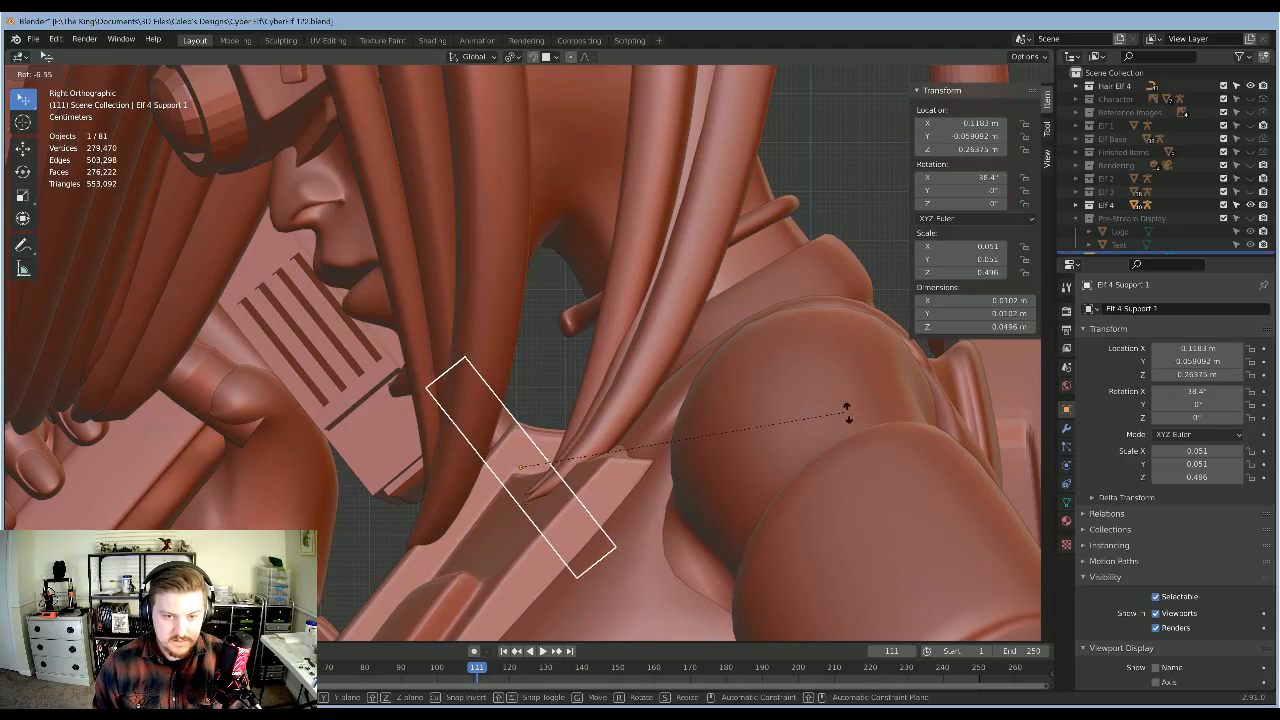
pyautogui.moveTo(449, 478); pyautogui.dragTo(611, 396, button='middle')
pyautogui.press('y')
pyautogui.press('g')
pyautogui.press('z')
pyautogui.click(727, 423)
# Step: Raise the support's upper end face towards the hair strand and tilt it about X to follow the strand's underside
pyautogui.press('Tab')
pyautogui.scroll(4, 617, 357)
pyautogui.click(620, 391)
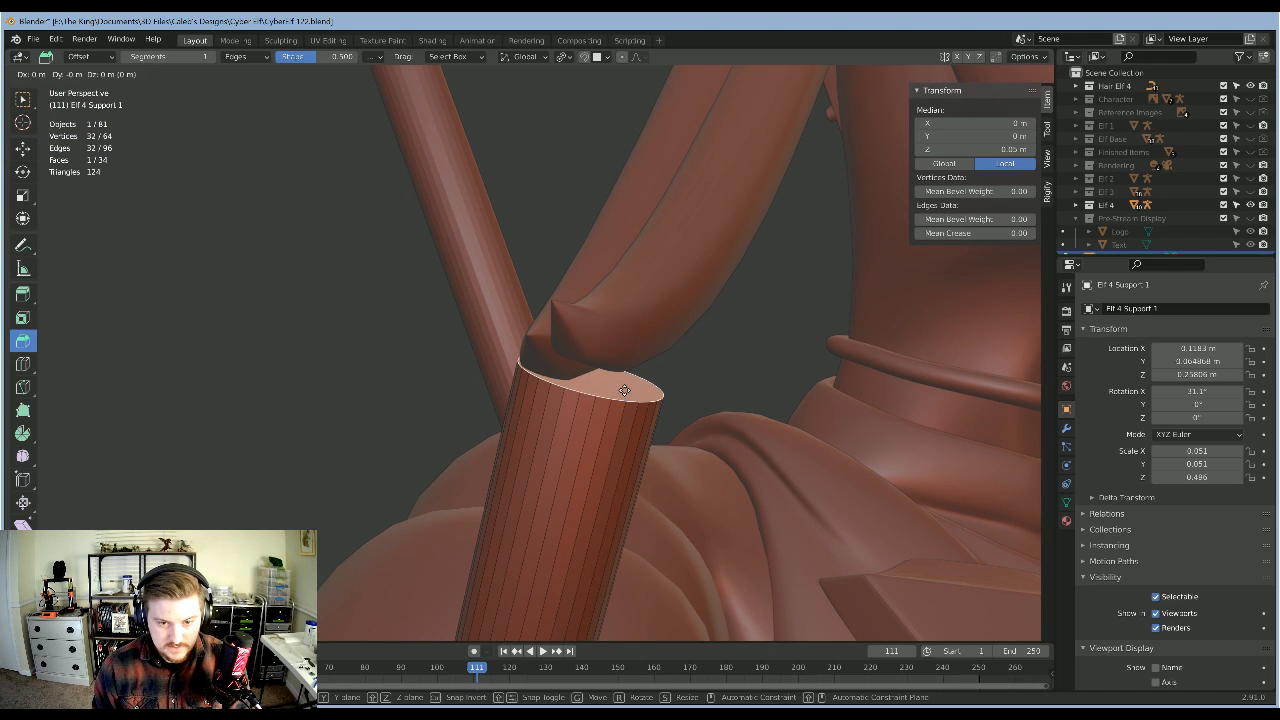
pyautogui.click(640, 361)
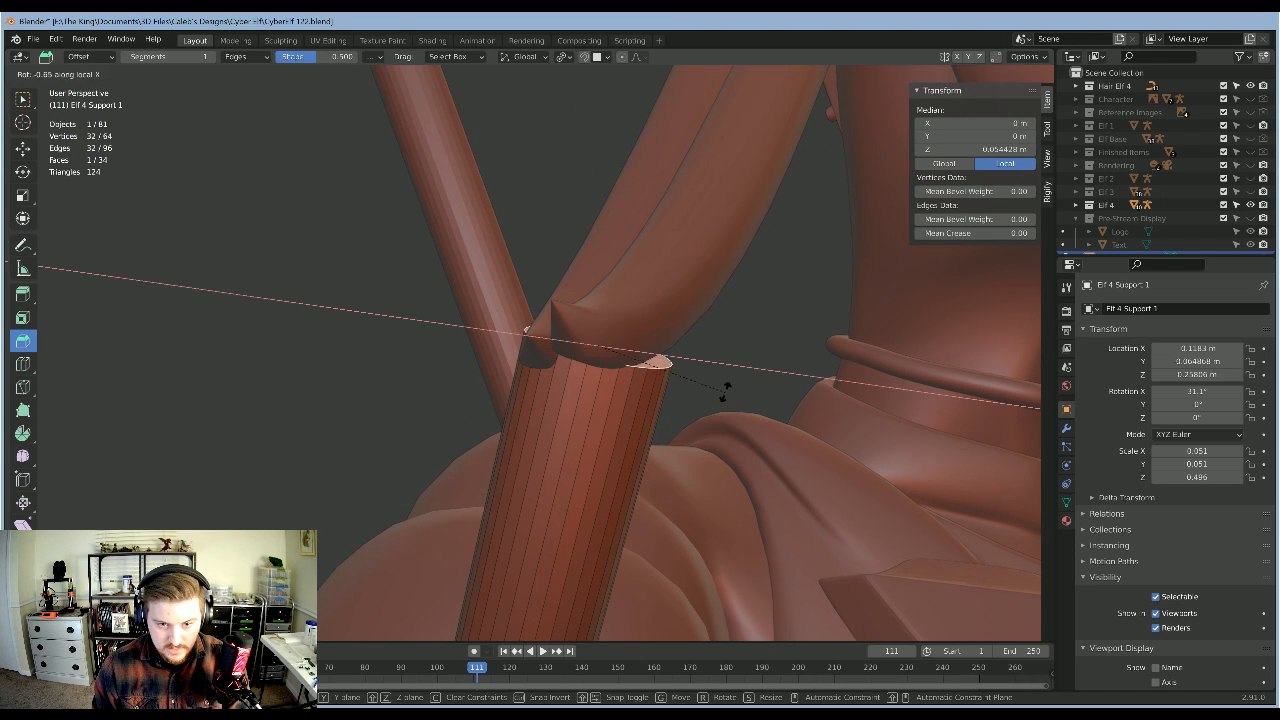
pyautogui.click(710, 331)
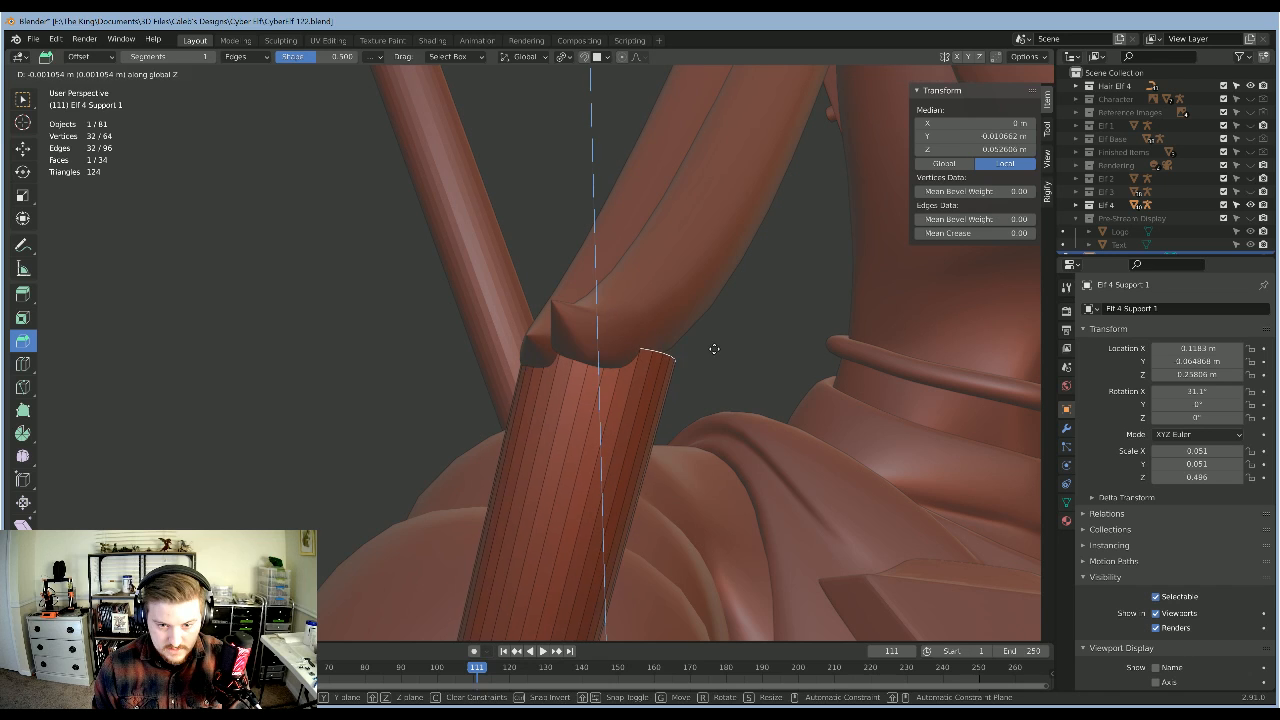
# Step: Shrink the support's upper end face and adjust its height so it sinks into the hair tip
pyautogui.click(715, 360)
pyautogui.press('s')
pyautogui.click(735, 382)
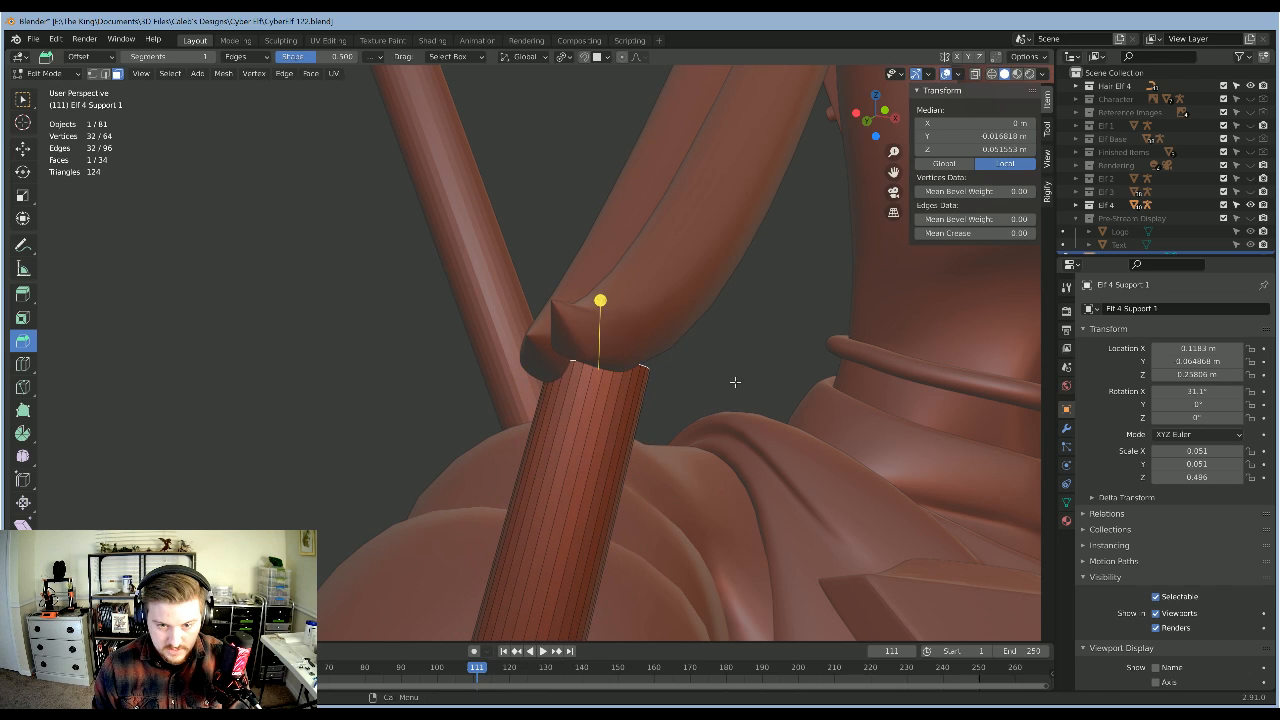
pyautogui.press('g')
pyautogui.press('z')
pyautogui.click(735, 352)
pyautogui.press('Tab')
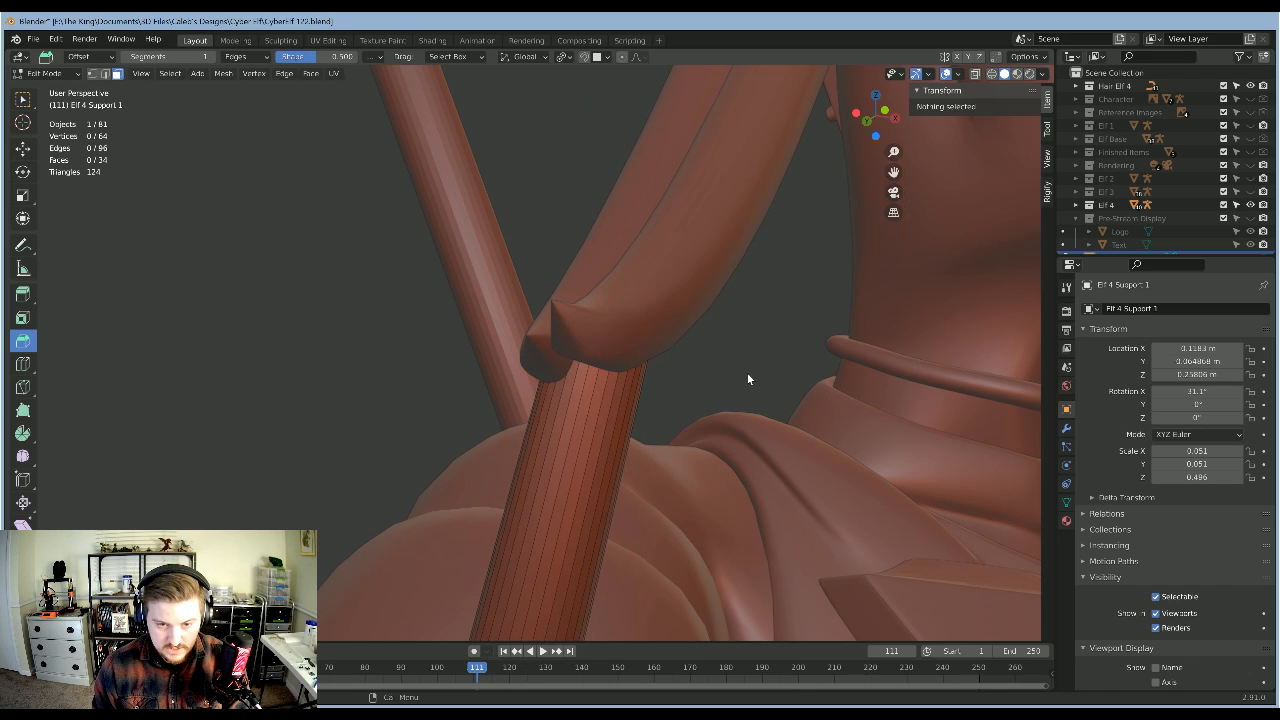
# Step: Examine the hair support from the front and below, including how it reads against the whole figure
pyautogui.scroll(-6, 747, 373)
pyautogui.moveTo(609, 372); pyautogui.dragTo(532, 377, button='middle')
pyautogui.scroll(-5, 631, 378)
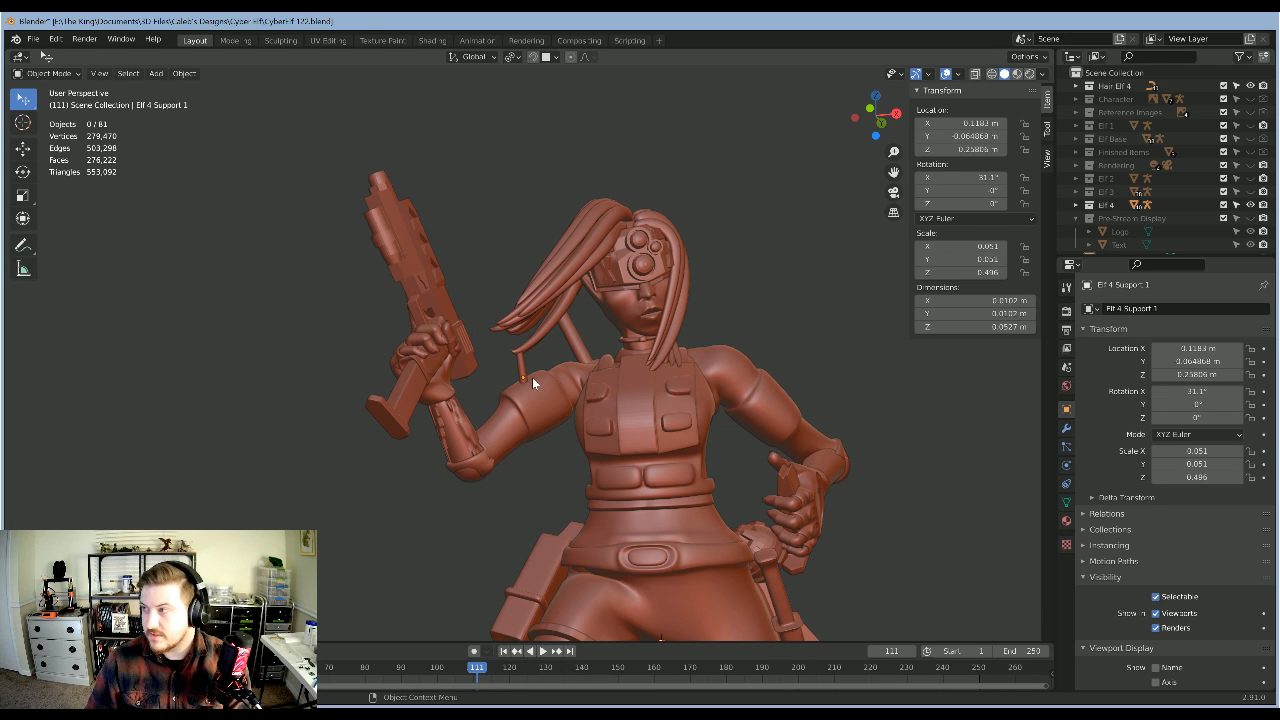
pyautogui.scroll(-4, 585, 383)
pyautogui.scroll(4, 539, 401)
pyautogui.moveTo(587, 376); pyautogui.dragTo(549, 259, button='middle')
pyautogui.scroll(-7, 682, 426)
pyautogui.scroll(8, 641, 312)
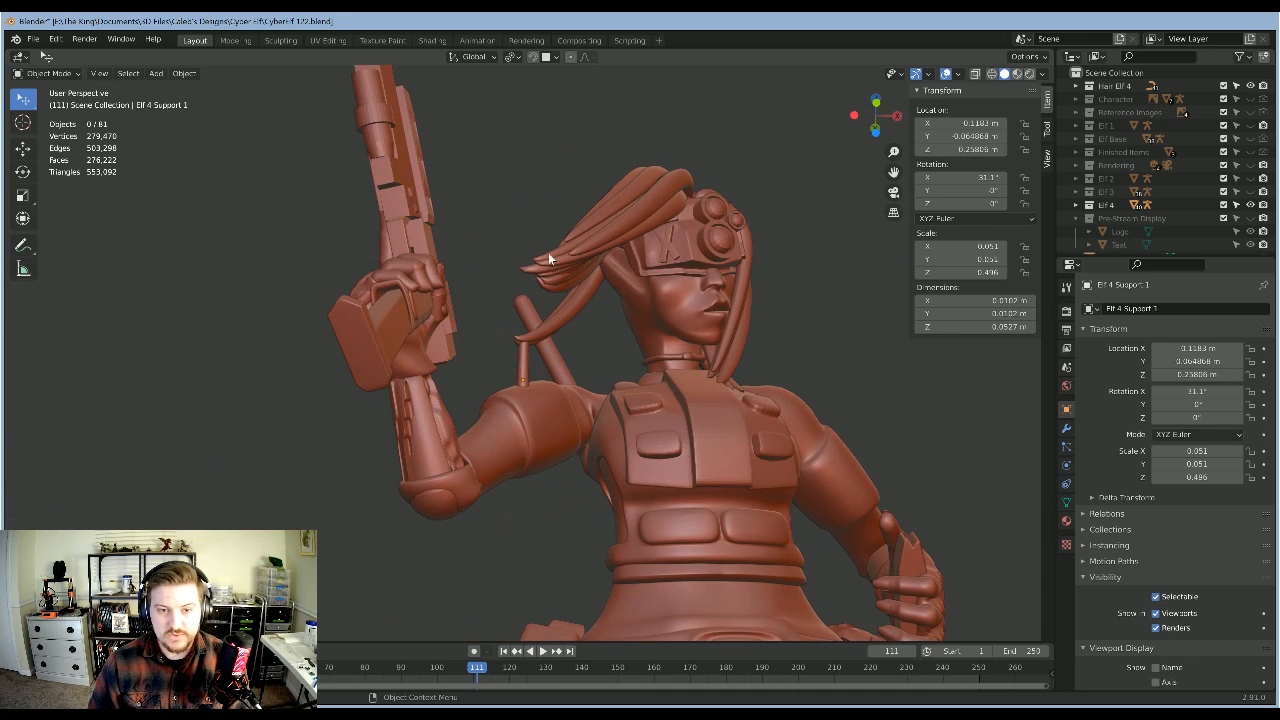
pyautogui.moveTo(591, 435); pyautogui.dragTo(406, 318, button='middle')
pyautogui.scroll(-8, 590, 428)
pyautogui.moveTo(590, 428); pyautogui.dragTo(444, 378, button='middle')
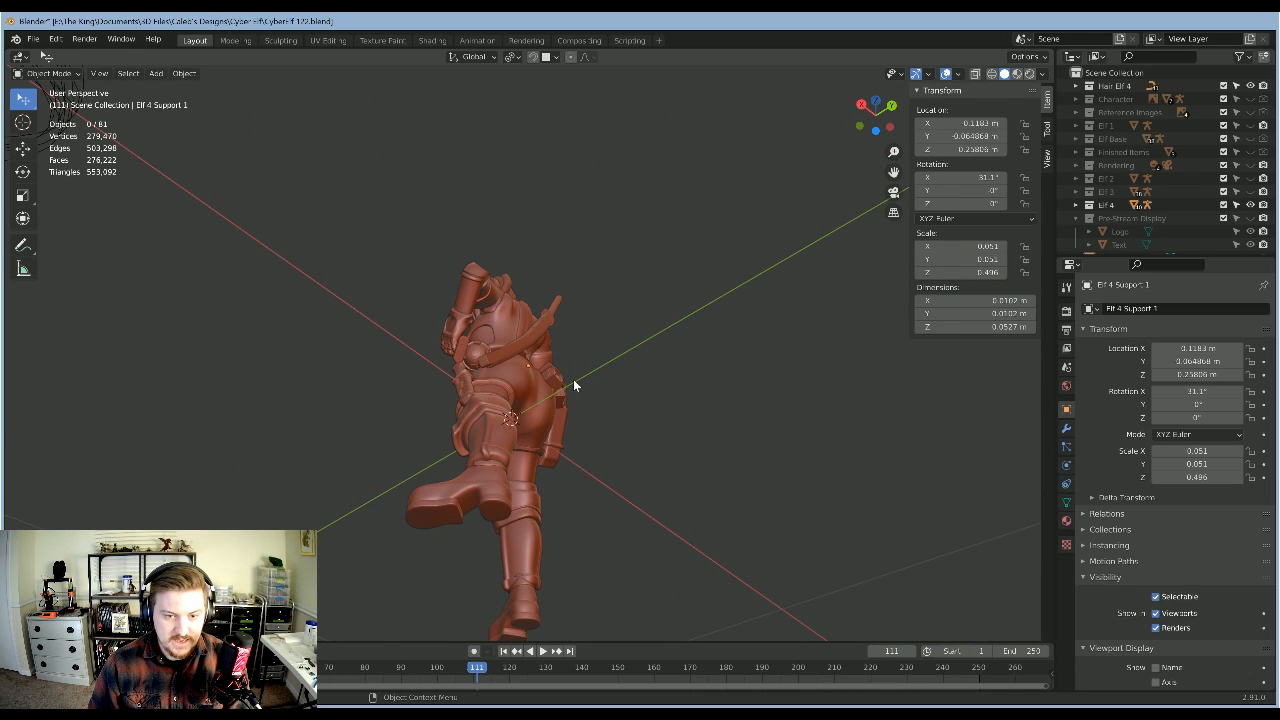
# Step: Examine the elf's legs, boots and hips from below, the front and behind for overhanging areas
pyautogui.moveTo(623, 409); pyautogui.dragTo(528, 480, button='middle')
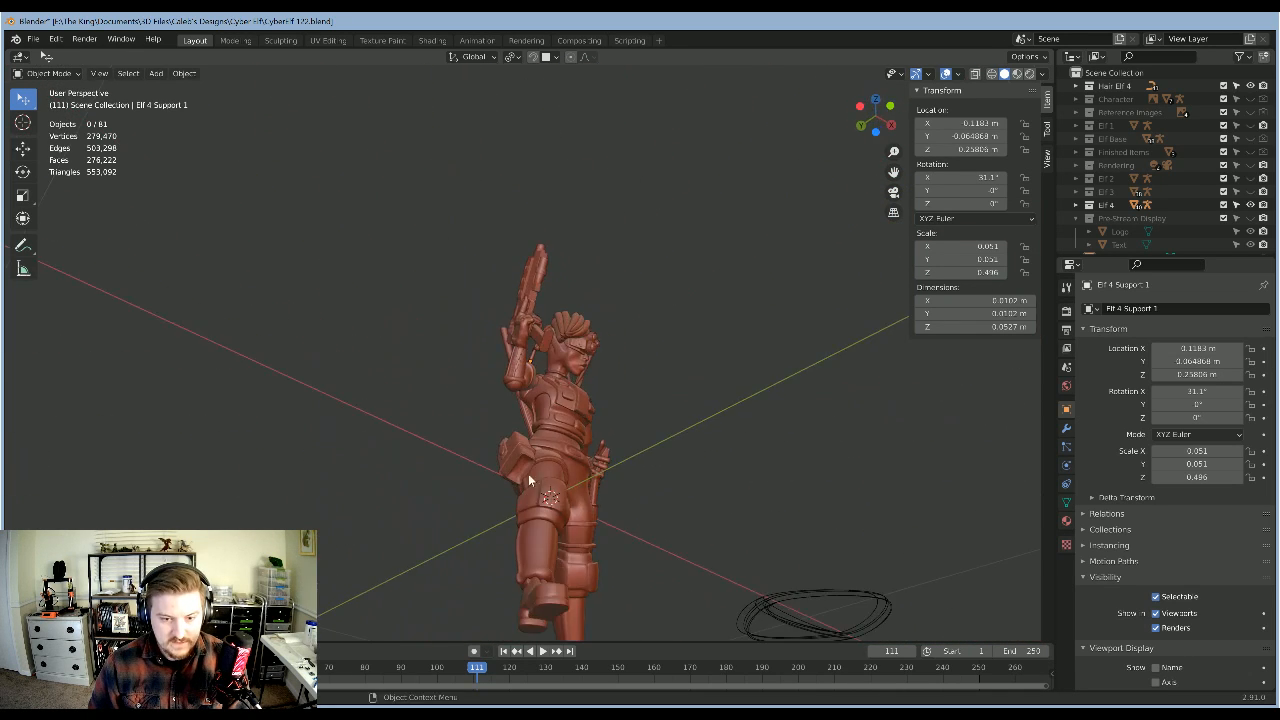
pyautogui.keyDown('shift'); pyautogui.moveTo(660, 548); pyautogui.dragTo(674, 448, button='middle'); pyautogui.keyUp('shift')
pyautogui.scroll(3, 674, 448)
pyautogui.moveTo(694, 305); pyautogui.dragTo(696, 268, button='middle')
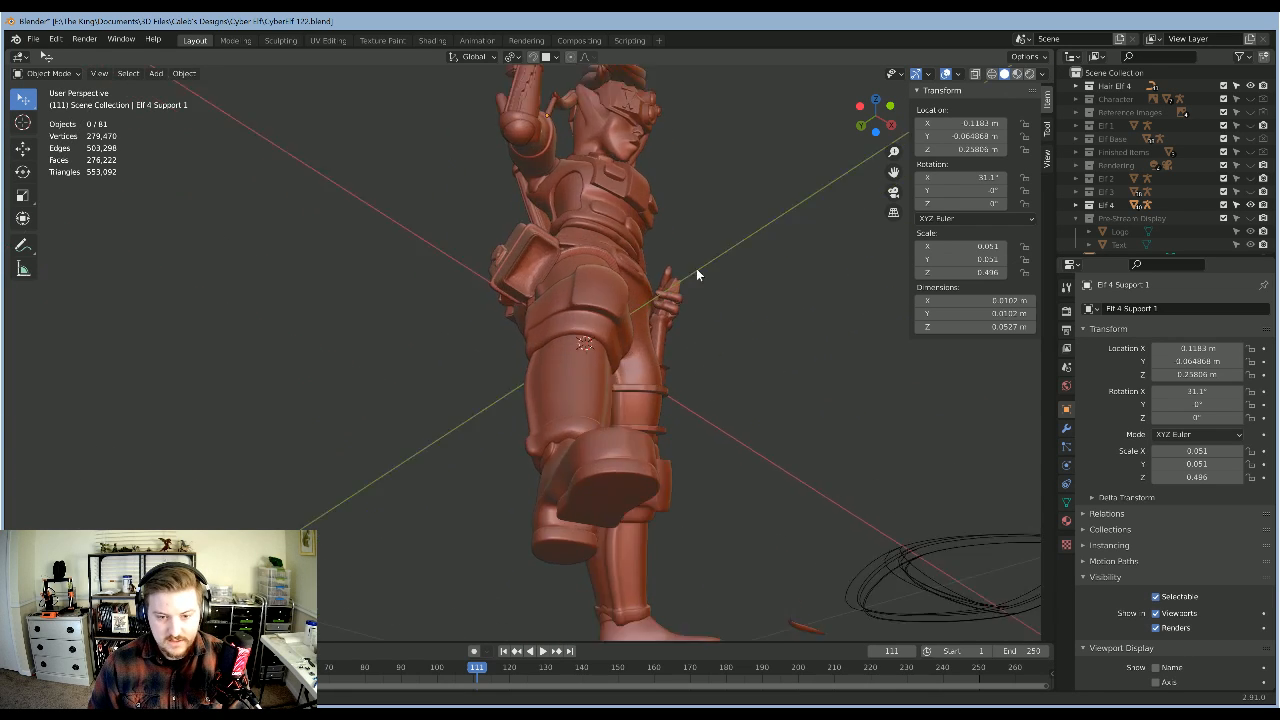
pyautogui.keyDown('shift'); pyautogui.moveTo(690, 550); pyautogui.dragTo(626, 399, button='middle'); pyautogui.keyUp('shift')
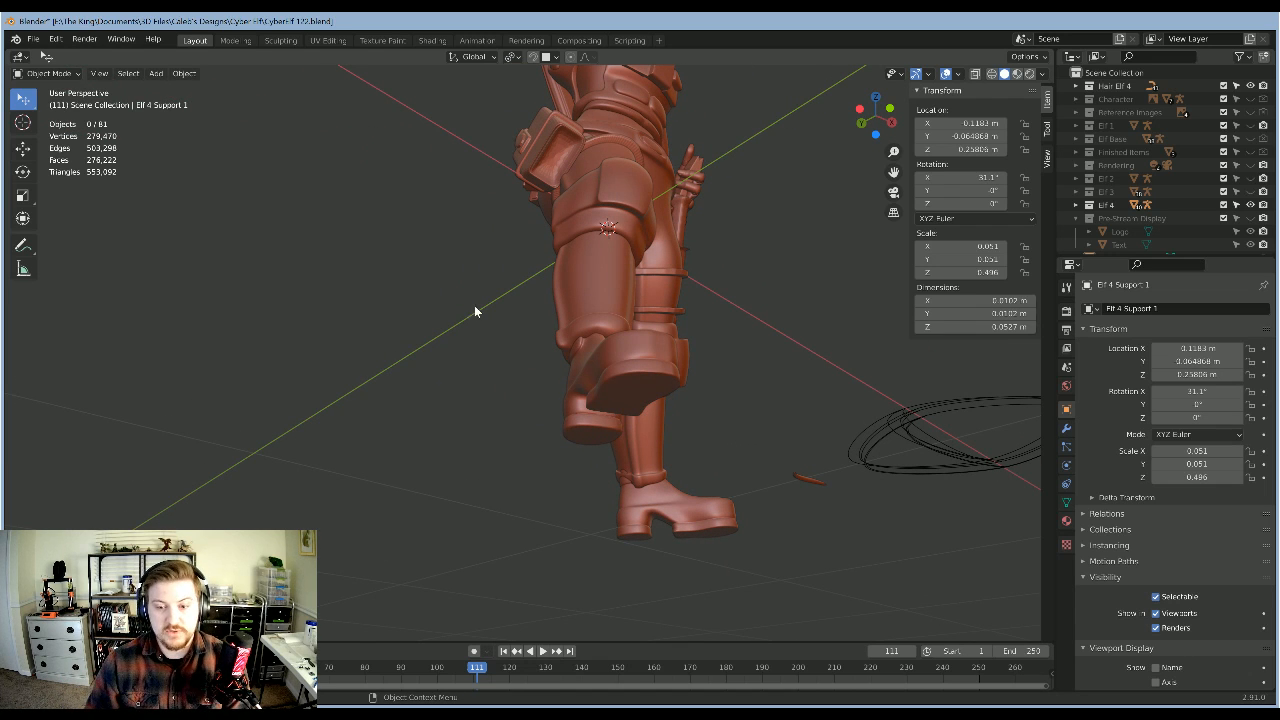
pyautogui.moveTo(845, 385); pyautogui.dragTo(508, 354, button='middle')
pyautogui.press('Tab')
pyautogui.scroll(5, 516, 344)
pyautogui.scroll(-8, 523, 334)
pyautogui.press('Tab')
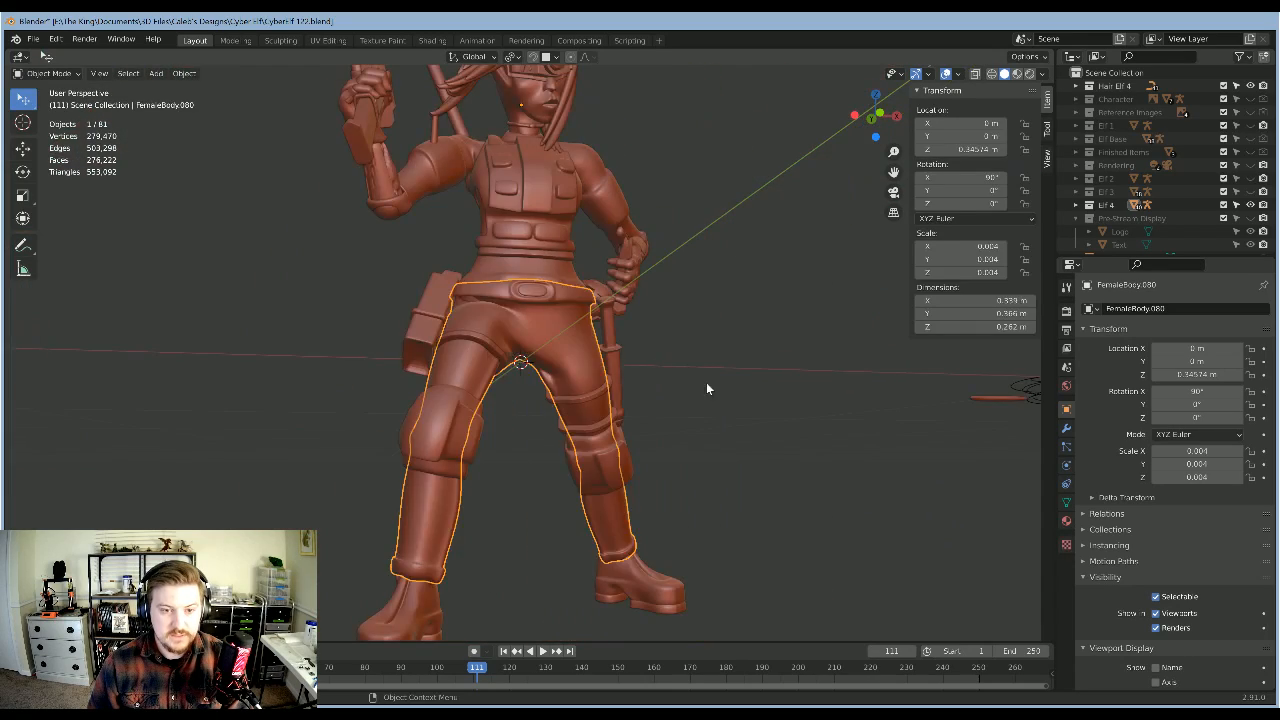
pyautogui.moveTo(706, 382); pyautogui.dragTo(757, 357, button='middle')
pyautogui.scroll(6, 735, 400)
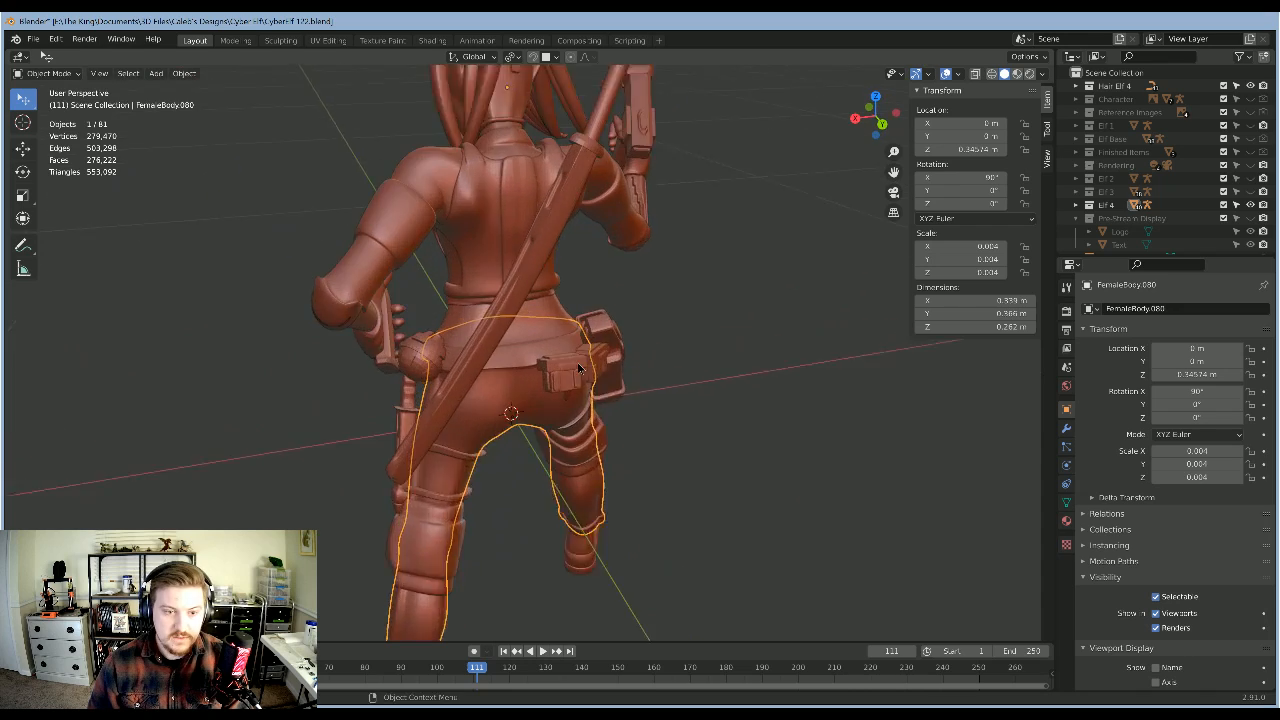
# Step: Examine the undersides of the arm armour and the elbow pad up close for overhangs and seams
pyautogui.moveTo(716, 435); pyautogui.dragTo(87, 312, button='middle')
pyautogui.scroll(7, 660, 446)
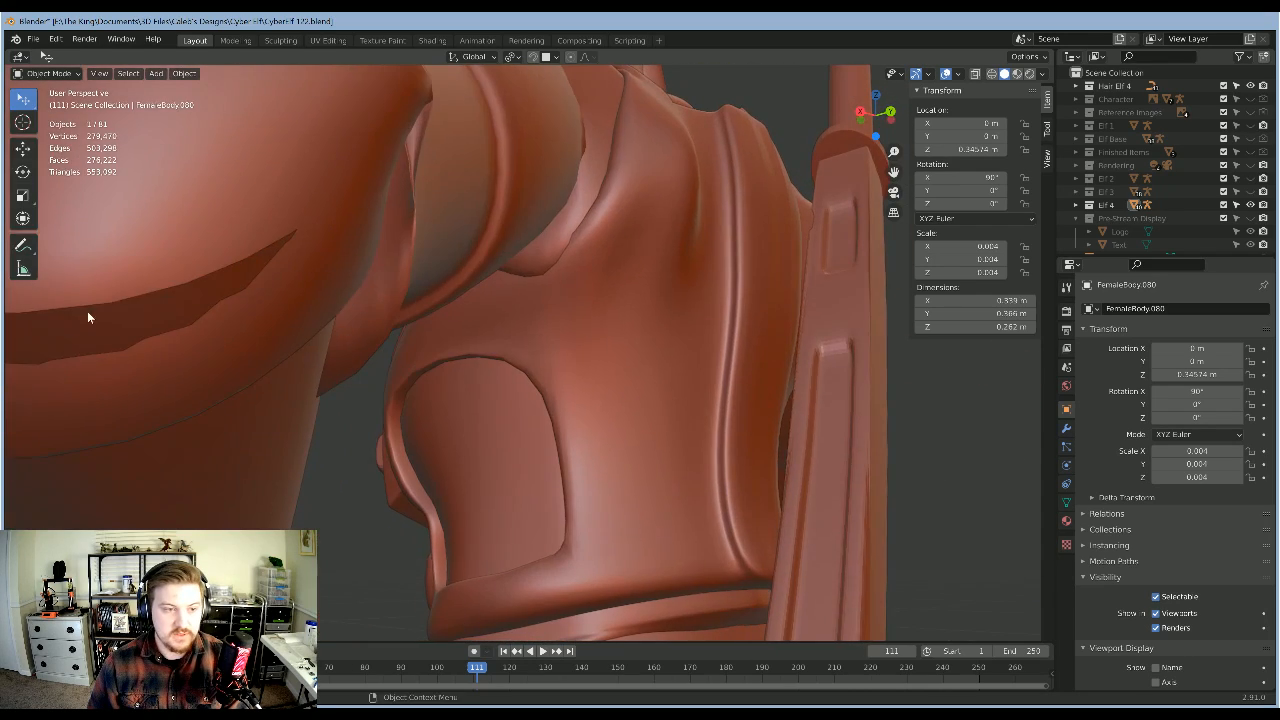
pyautogui.moveTo(281, 340); pyautogui.dragTo(268, 397, button='middle')
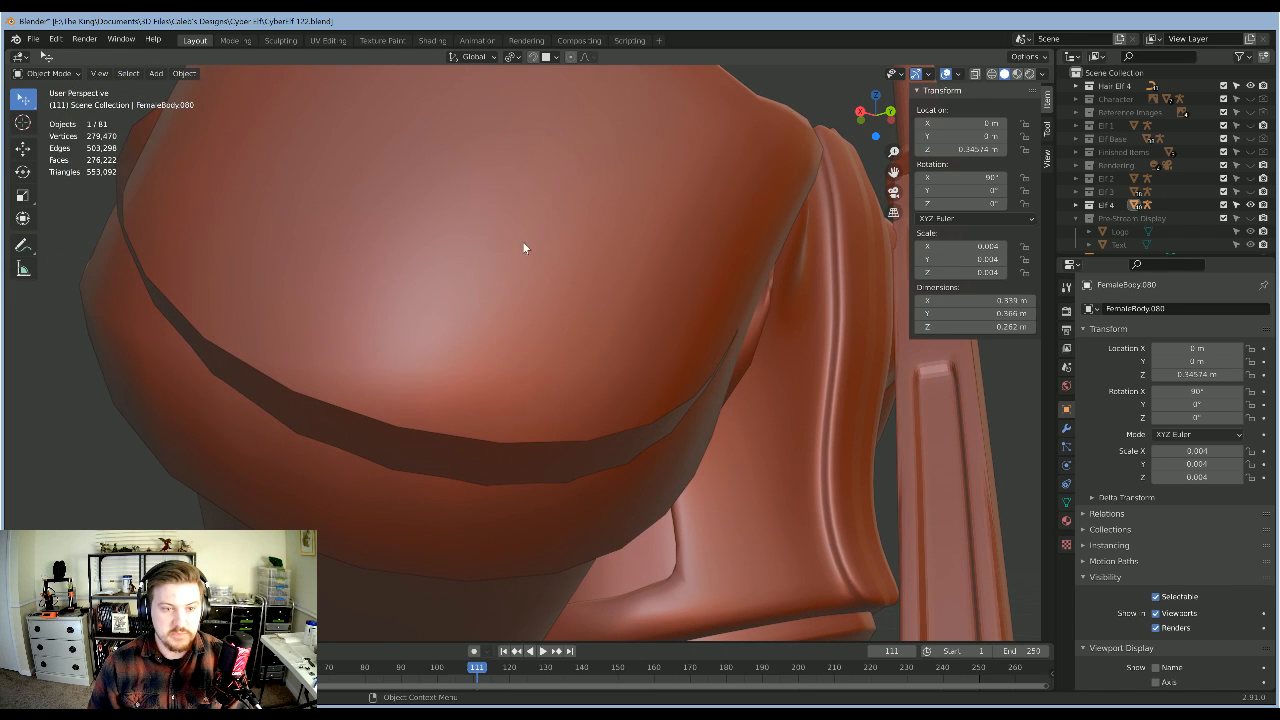
pyautogui.scroll(-9, 387, 348)
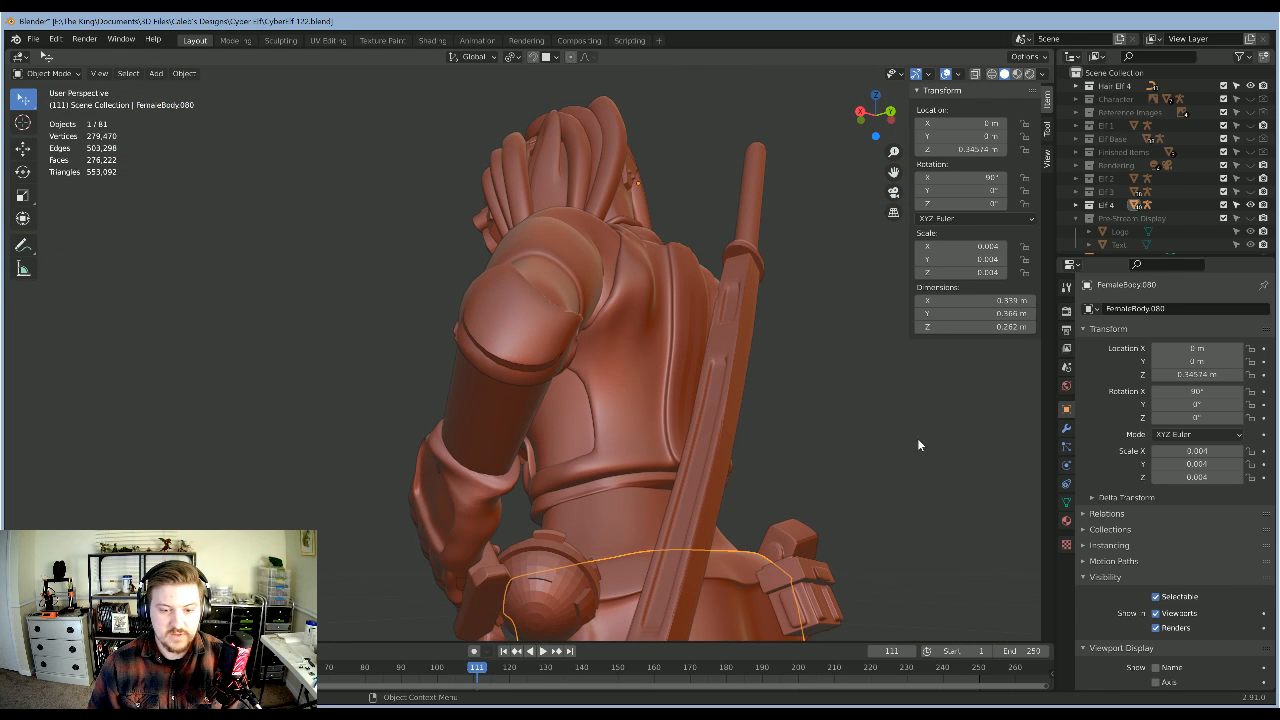
pyautogui.moveTo(910, 441); pyautogui.dragTo(690, 507, button='middle')
pyautogui.scroll(6, 692, 406)
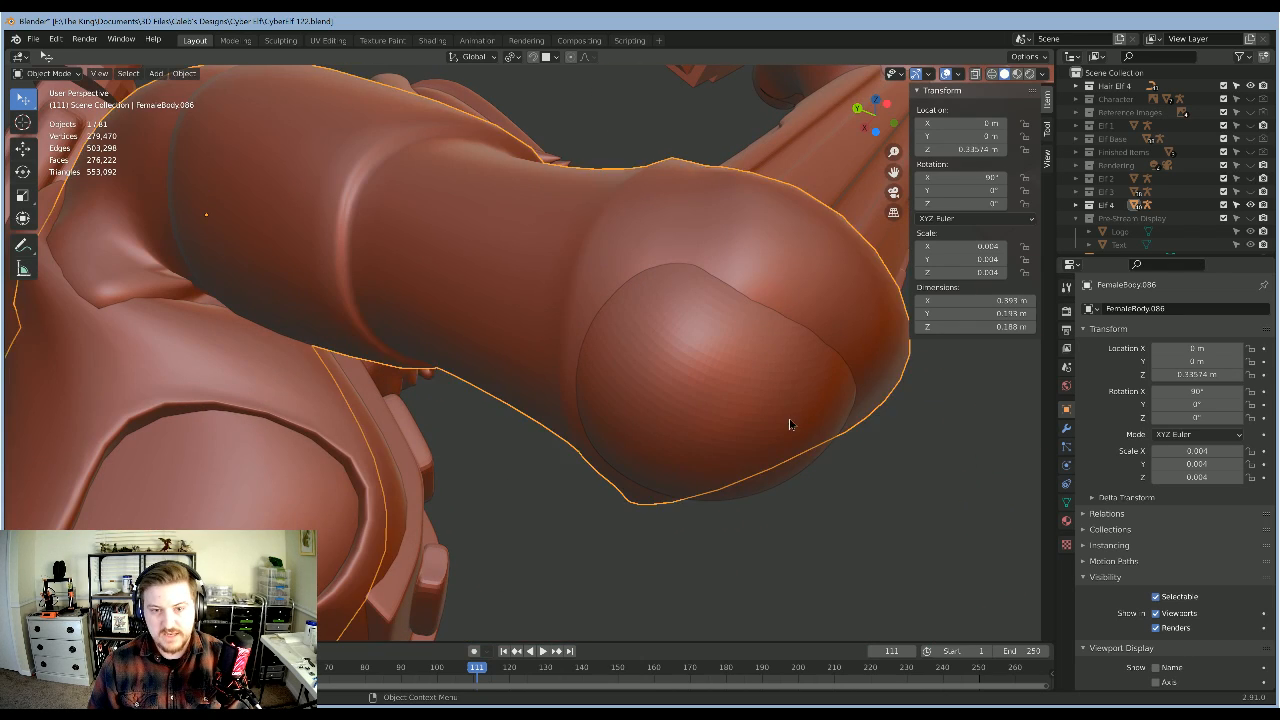
pyautogui.moveTo(790, 424); pyautogui.dragTo(389, 432, button='middle')
pyautogui.scroll(-4, 674, 432)
pyautogui.scroll(10, 675, 399)
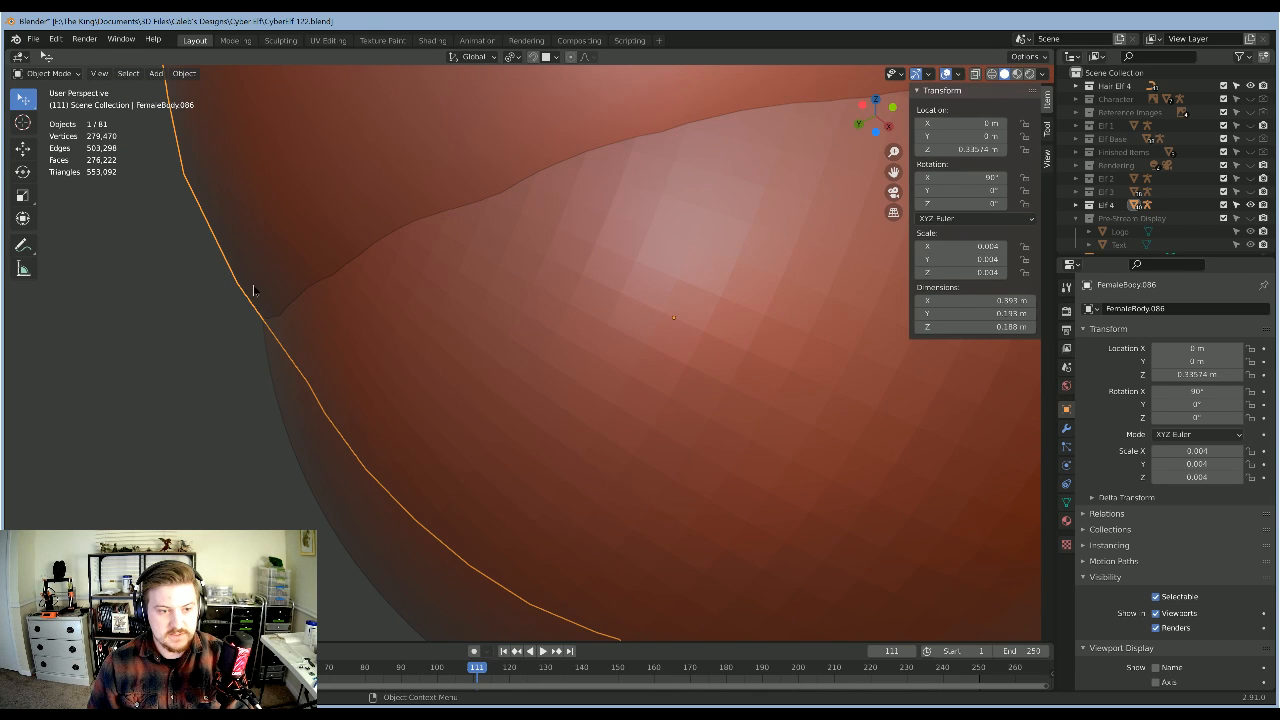
pyautogui.scroll(8, 229, 343)
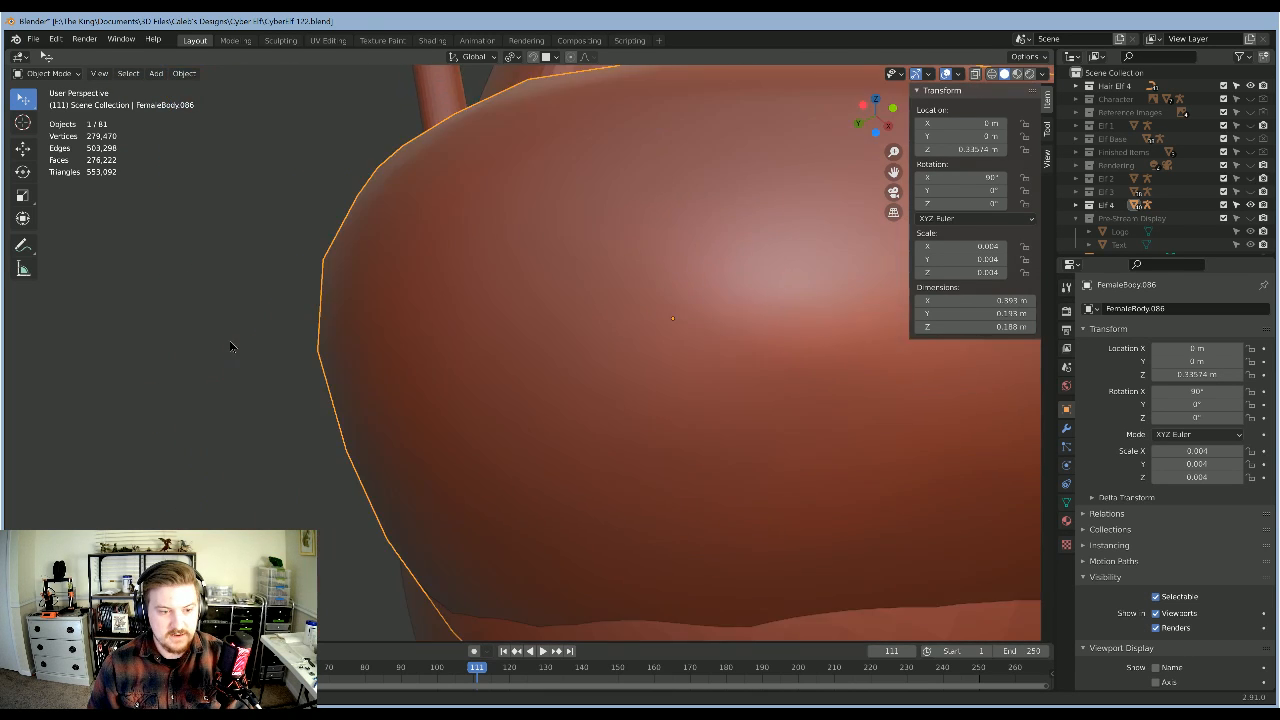
pyautogui.scroll(2, 229, 345)
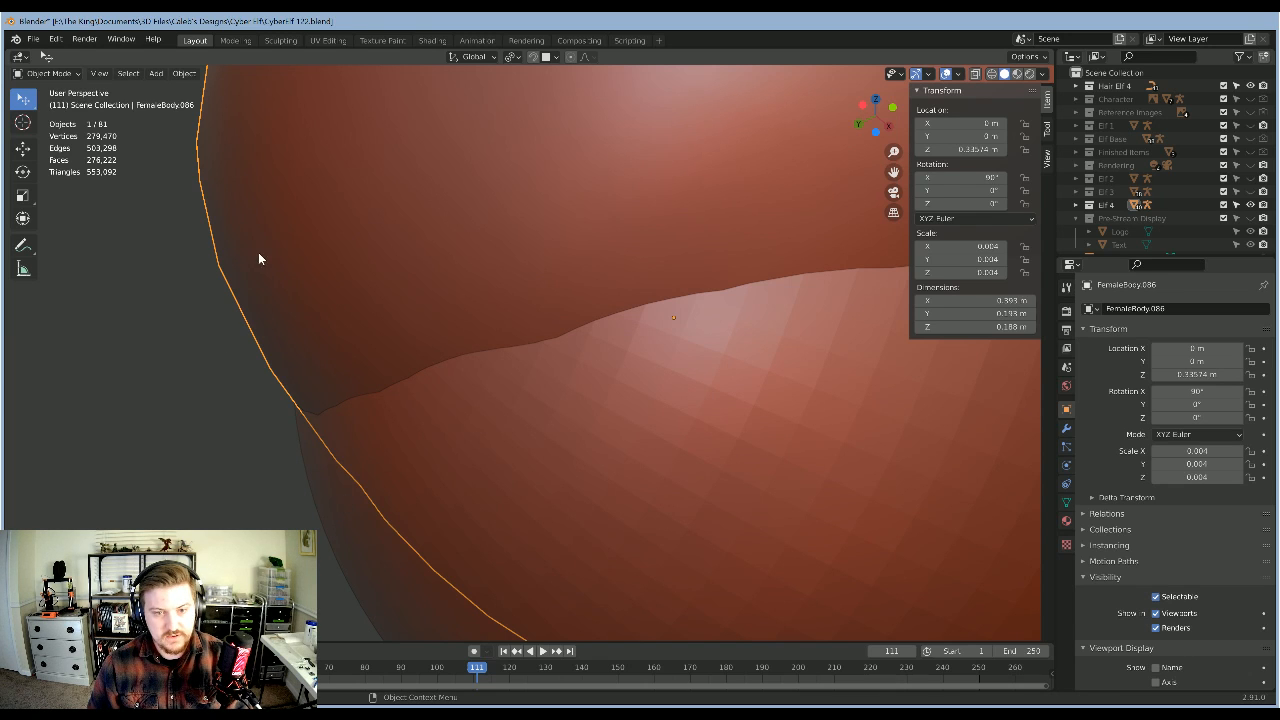
# Step: Examine the elf's upper body, arm armour and slung katana from the front and side, including the whole figure
pyautogui.scroll(-8, 258, 252)
pyautogui.moveTo(331, 341); pyautogui.dragTo(792, 323, button='middle')
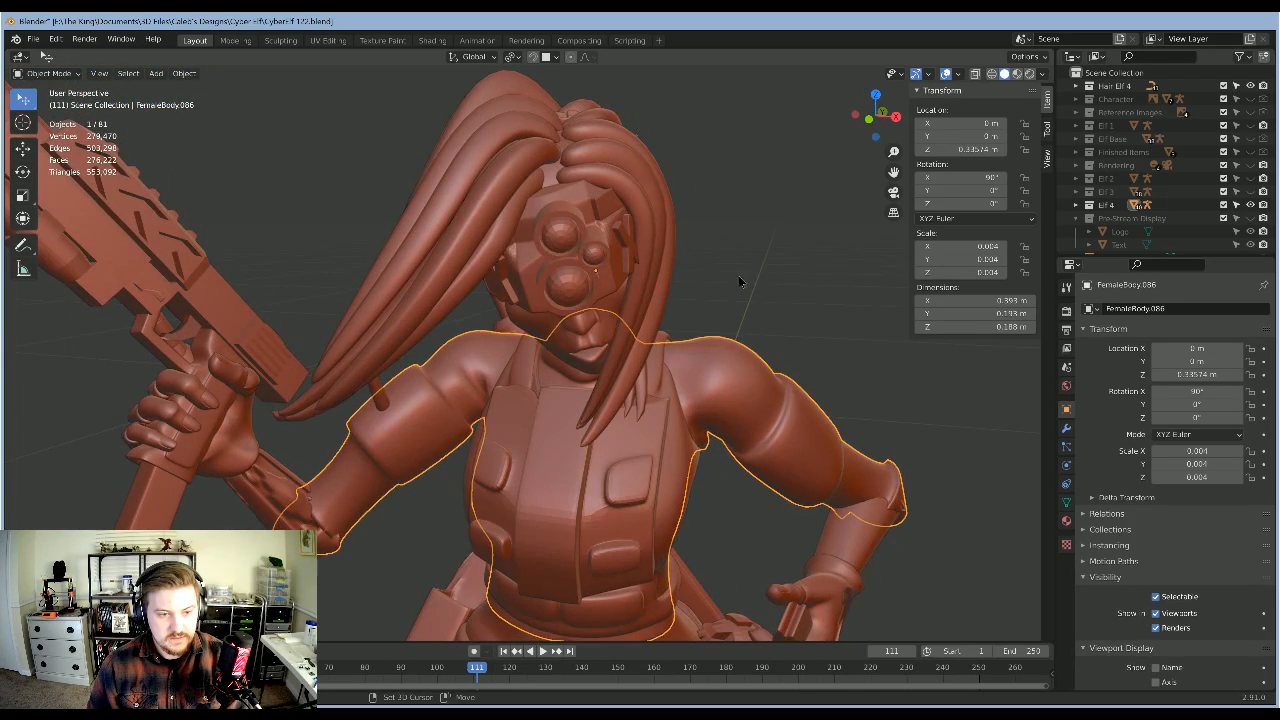
pyautogui.keyDown('shift'); pyautogui.moveTo(738, 276); pyautogui.dragTo(749, 134, button='middle'); pyautogui.keyUp('shift')
pyautogui.moveTo(927, 535); pyautogui.dragTo(805, 490, button='middle')
pyautogui.scroll(-6, 672, 425)
pyautogui.moveTo(669, 423); pyautogui.dragTo(585, 458, button='middle')
pyautogui.scroll(4, 601, 436)
pyautogui.moveTo(638, 480); pyautogui.dragTo(711, 475, button='middle')
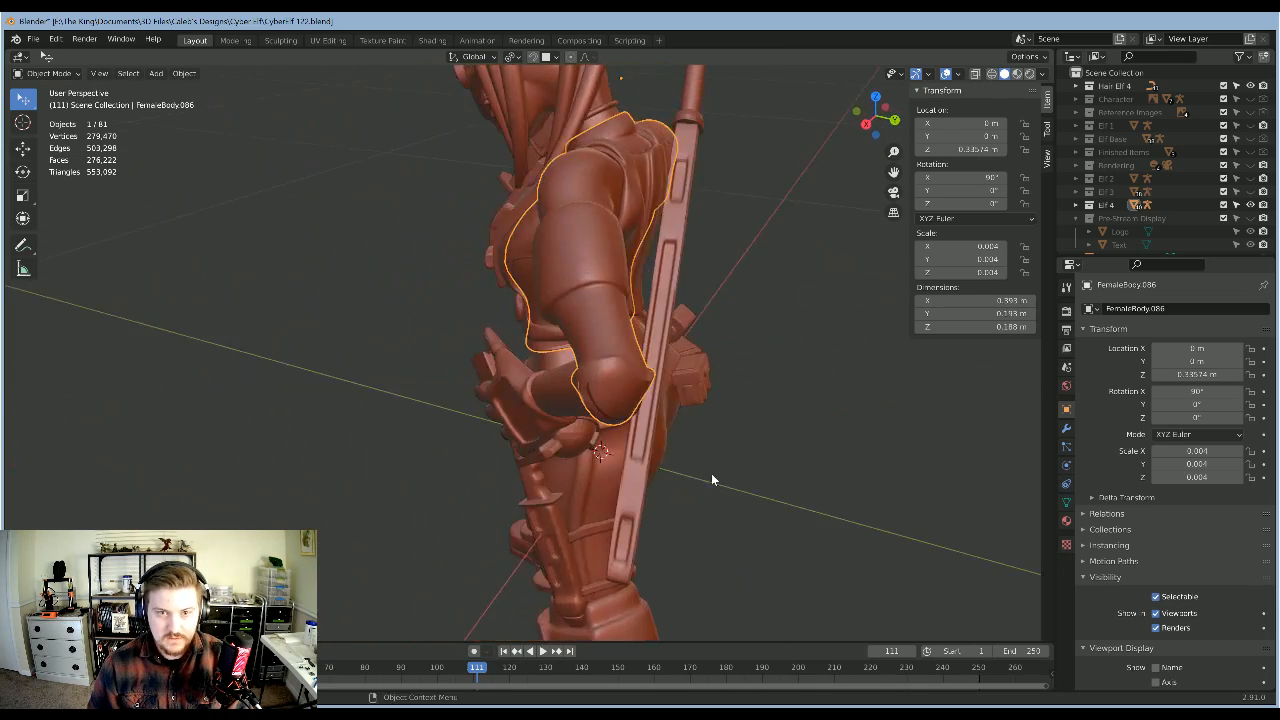
pyautogui.scroll(-7, 363, 469)
pyautogui.moveTo(512, 454); pyautogui.dragTo(706, 457, button='middle')
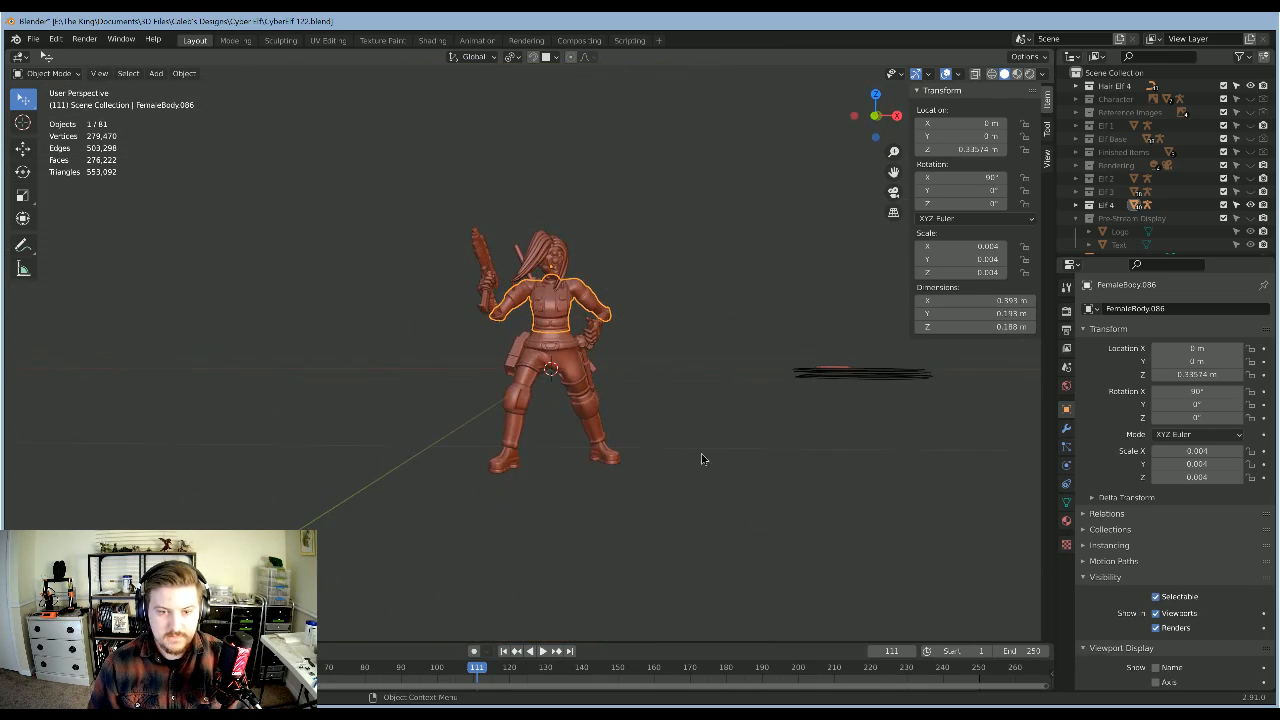
# Step: Select all parts of the elf figure and save the project as the new version CyberElf 123
pyautogui.click(561, 356)
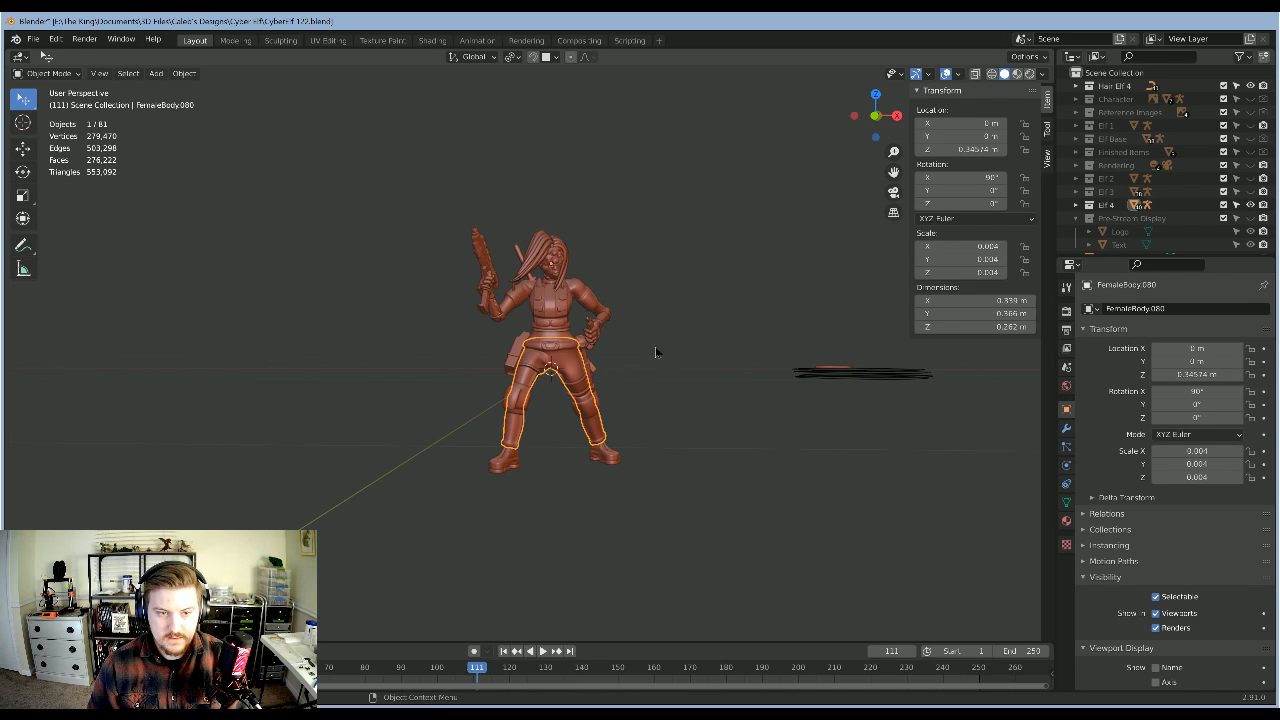
pyautogui.scroll(6, 665, 320)
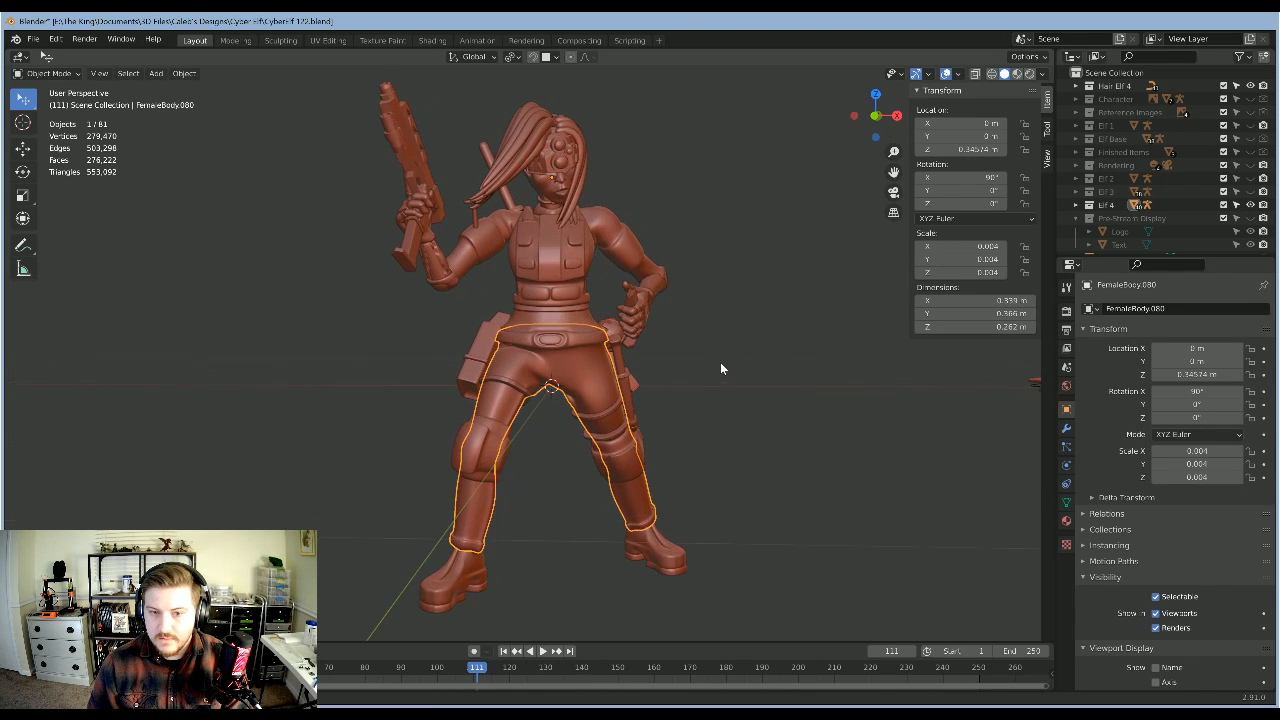
pyautogui.scroll(1, 711, 360)
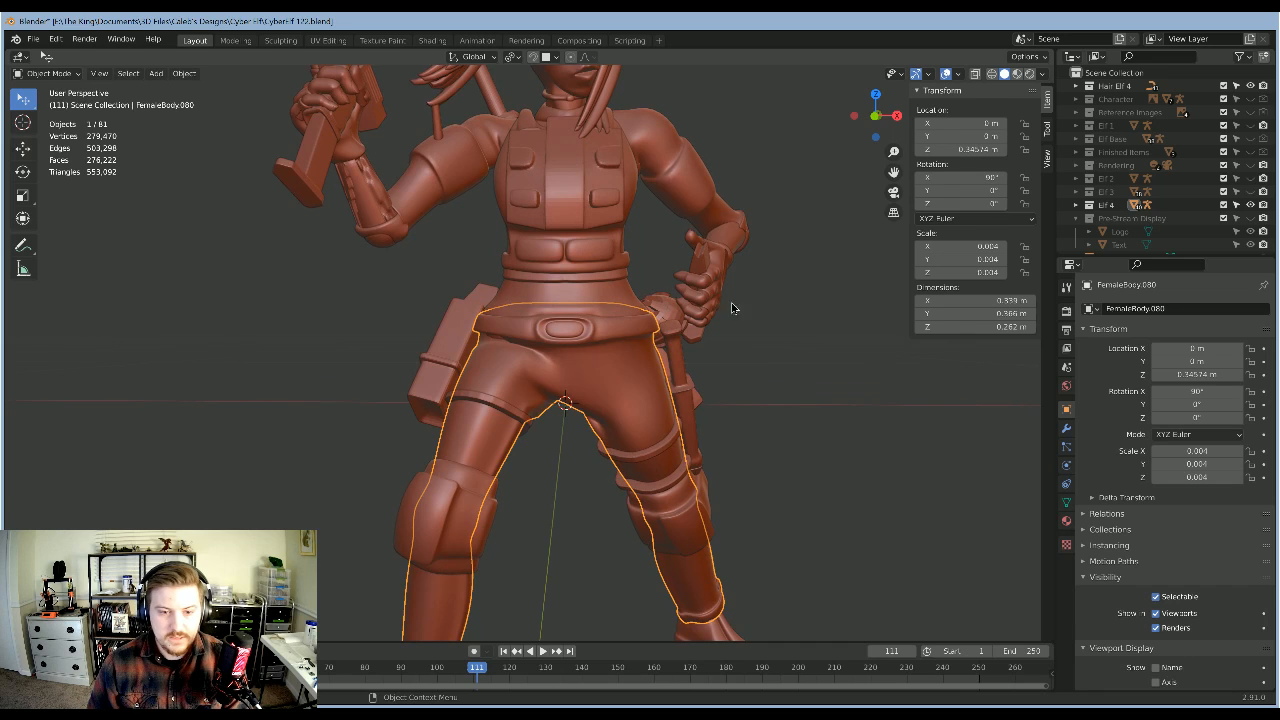
pyautogui.keyDown('shift'); pyautogui.moveTo(698, 405); pyautogui.dragTo(684, 338, button='middle'); pyautogui.keyUp('shift')
pyautogui.scroll(-3, 684, 338)
pyautogui.scroll(-2, 690, 352)
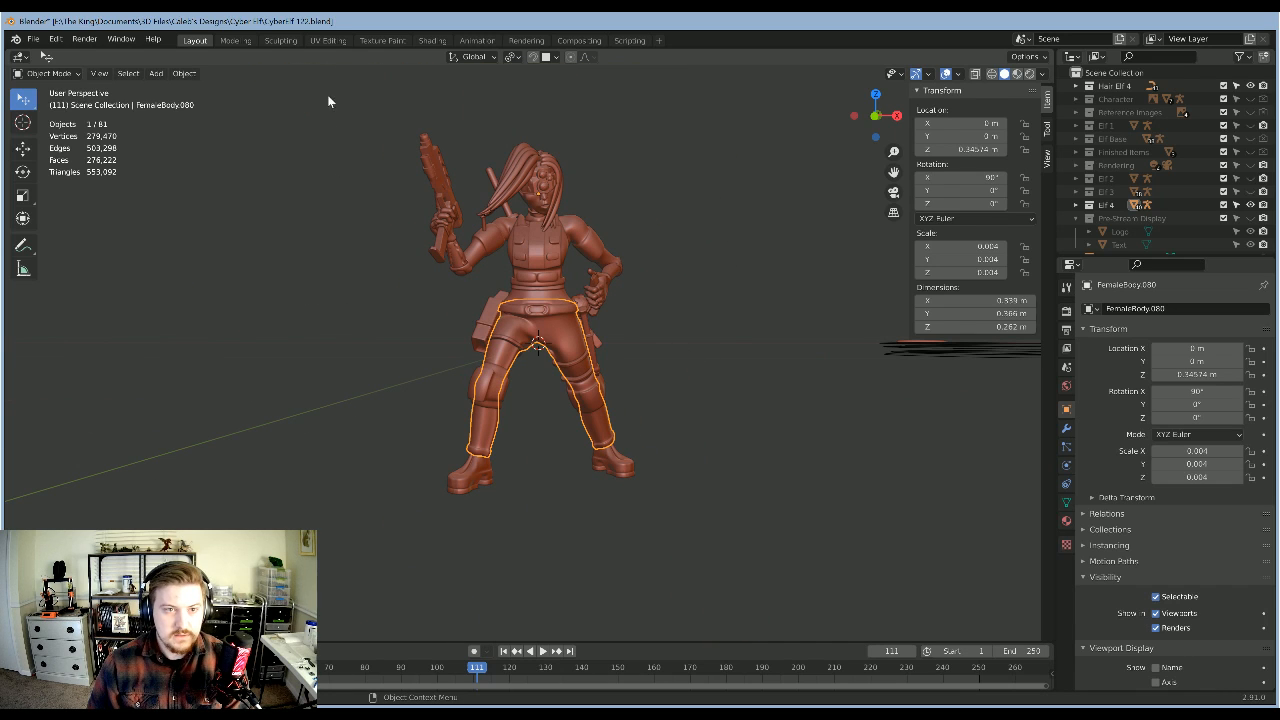
pyautogui.moveTo(327, 94); pyautogui.dragTo(734, 528)
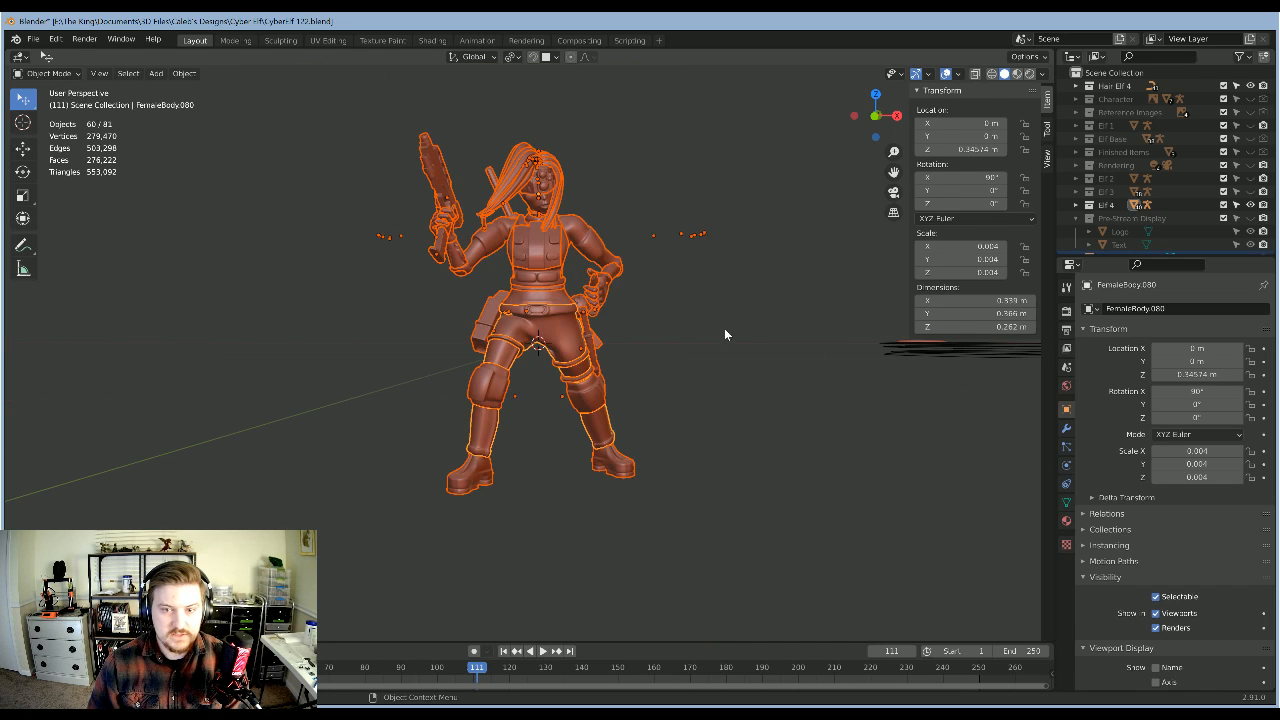
pyautogui.moveTo(726, 335); pyautogui.dragTo(695, 342, button='middle')
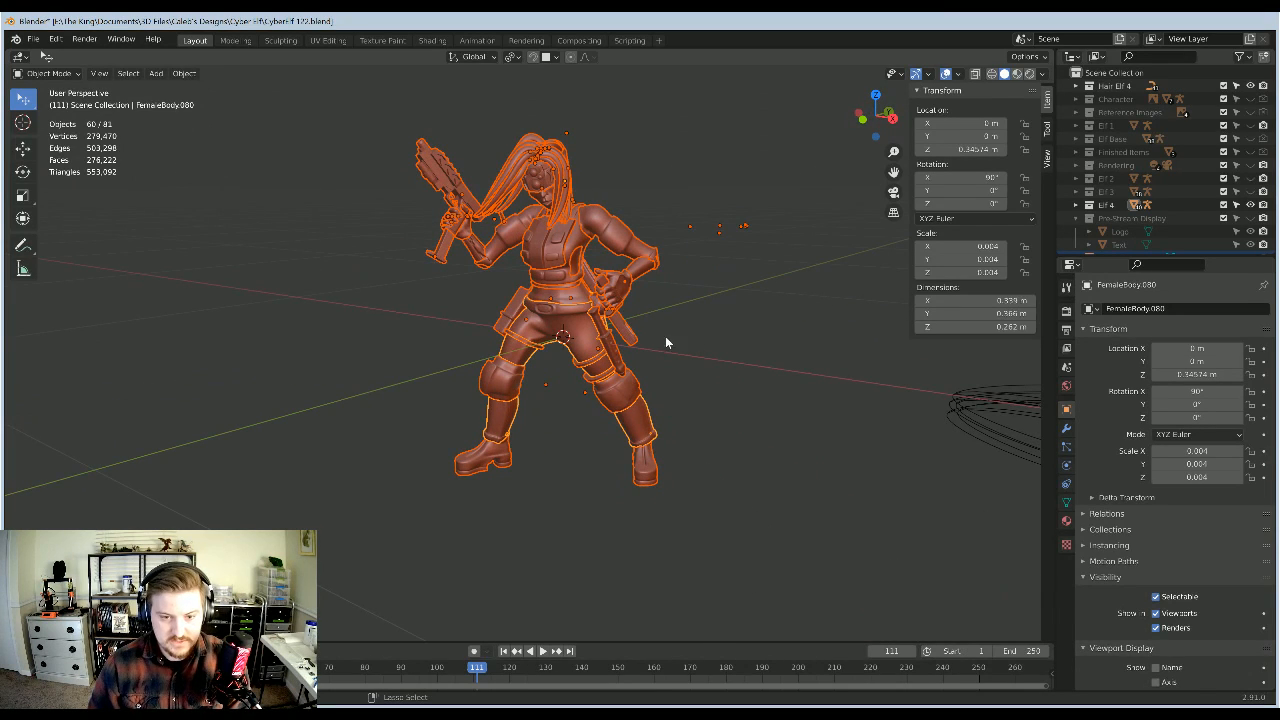
pyautogui.hotkey('ctrl', 's')
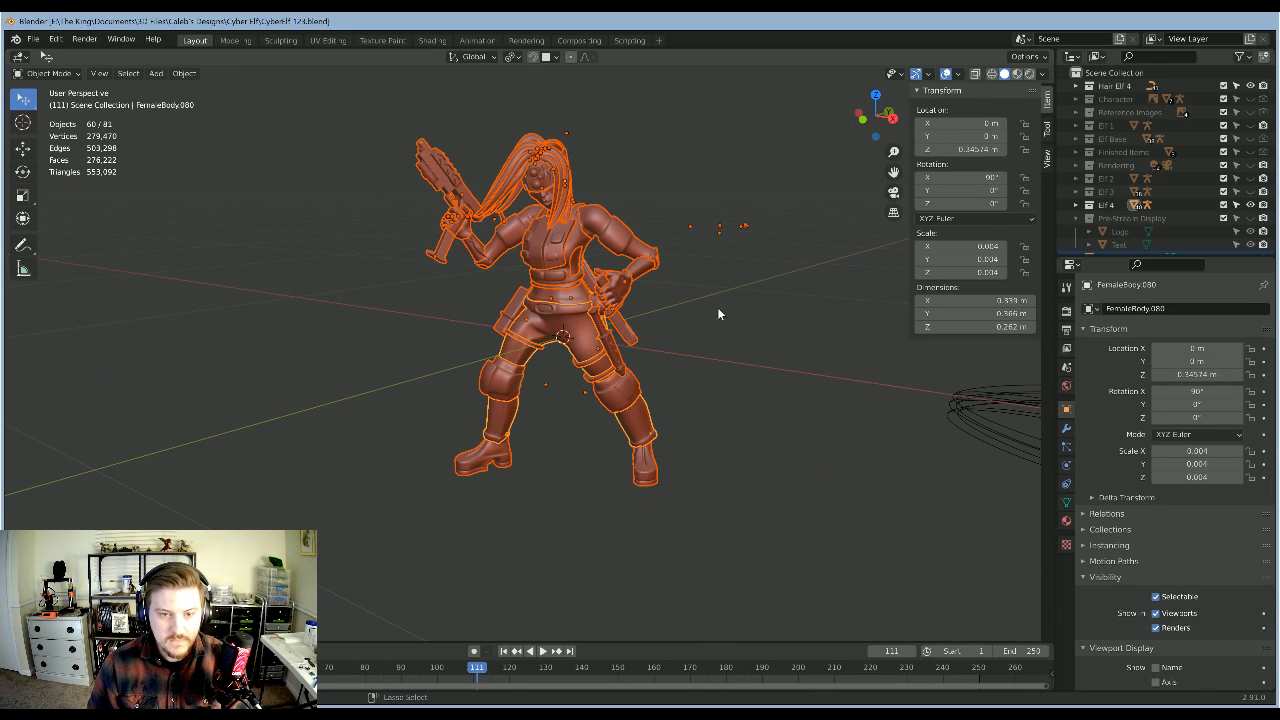
# Step: Reselect the whole elf figure and export the selection as the STL file CyberElf 123 Test
pyautogui.moveTo(717, 313)
pyautogui.mouseDown(button='middle')
pyautogui.moveTo(760, 303)
pyautogui.moveTo(703, 326)
pyautogui.moveTo(628, 312)
pyautogui.mouseUp(button='middle')
pyautogui.click(703, 326)
pyautogui.press('b')
pyautogui.moveTo(324, 128); pyautogui.dragTo(722, 585)
pyautogui.moveTo(683, 477); pyautogui.dragTo(760, 370, button='middle')
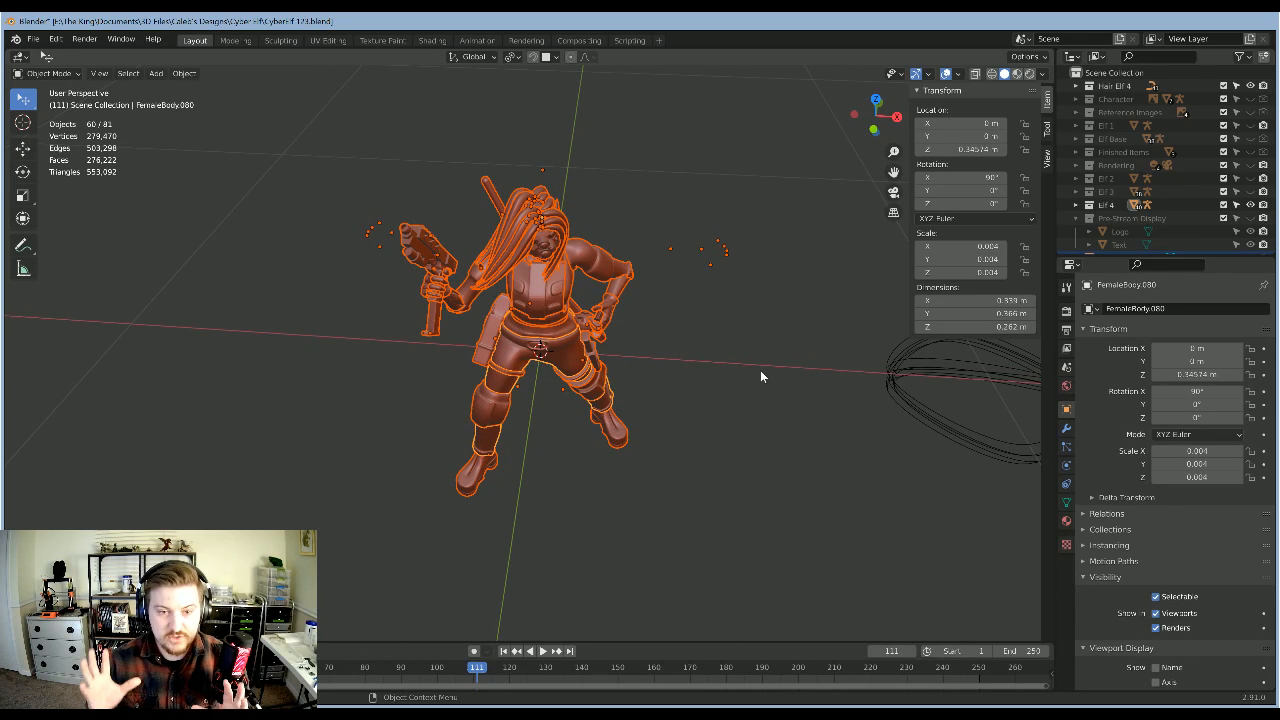
pyautogui.click(32, 40)
pyautogui.moveTo(32, 40)
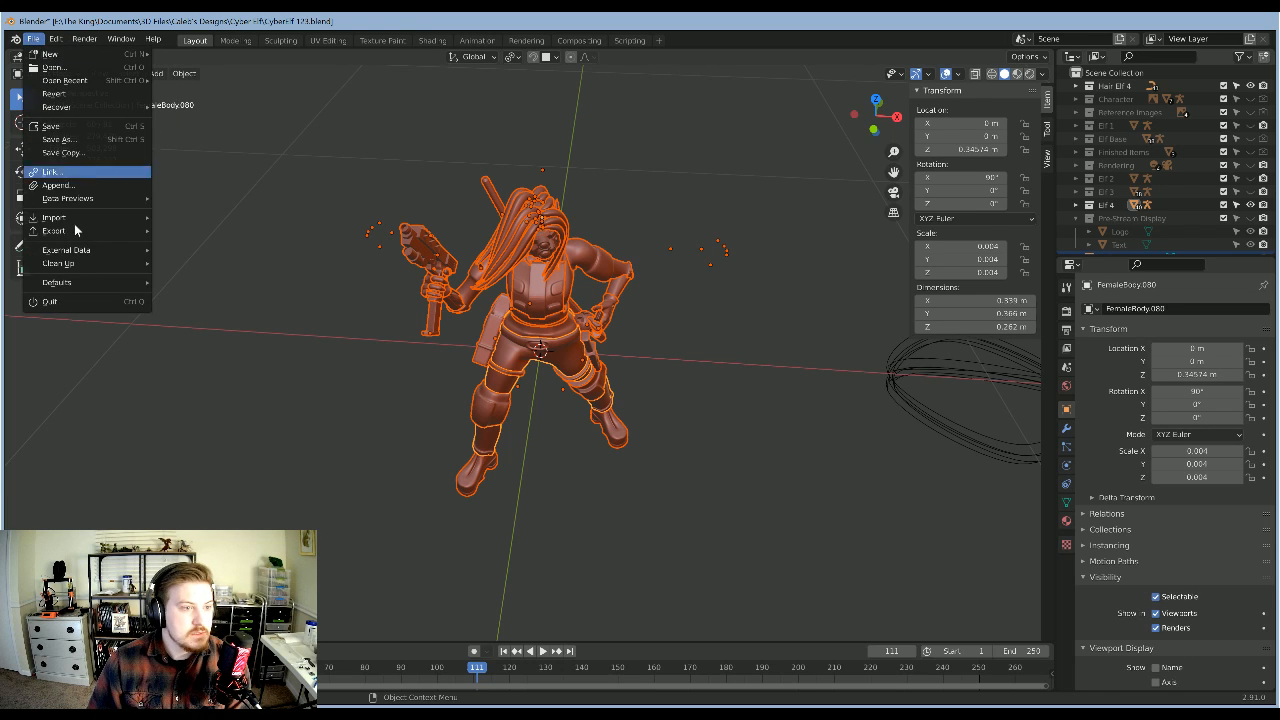
pyautogui.moveTo(78, 236)
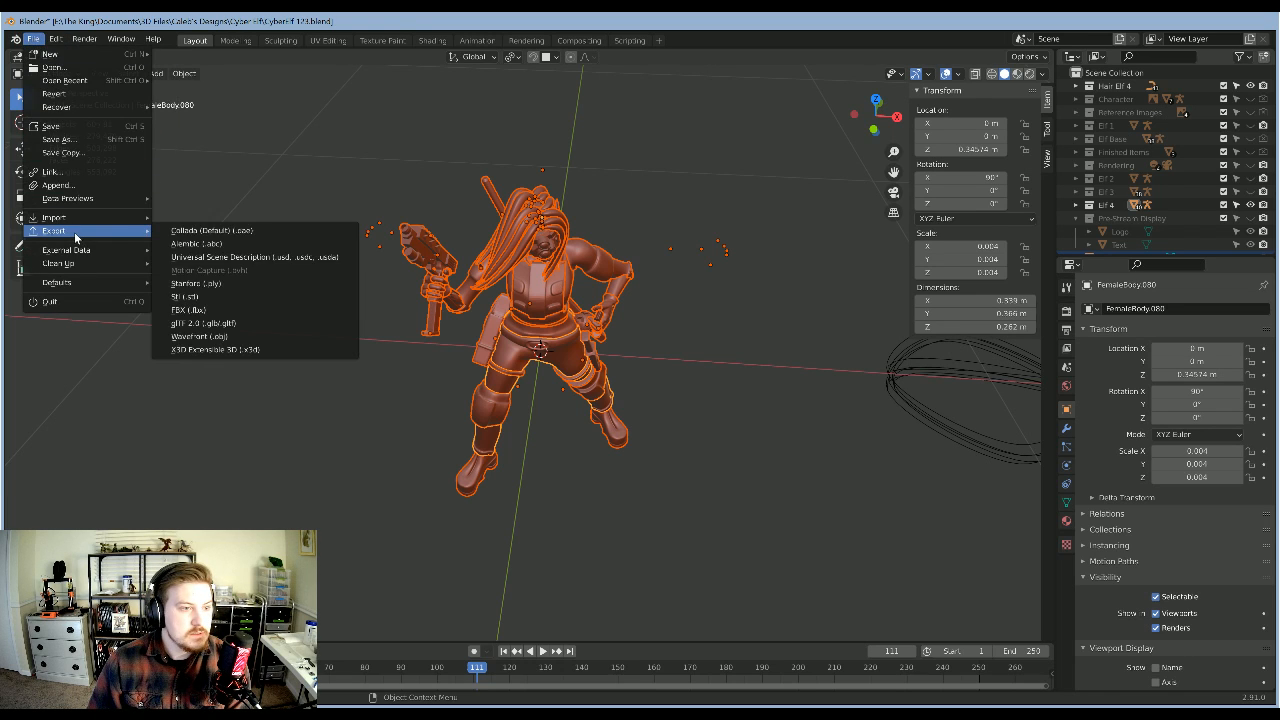
pyautogui.click(211, 299)
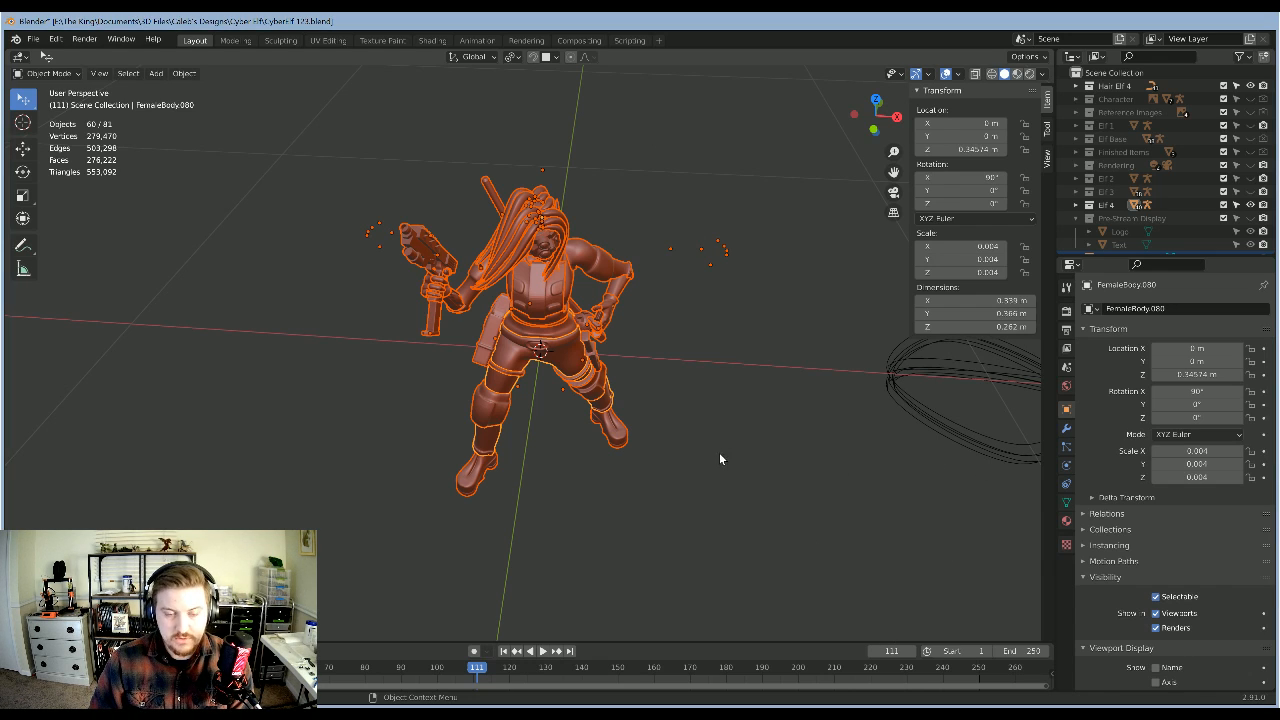
# Step: Shift the original figure parts slightly and import the CyberElf 123 Test STL back into the scene
pyautogui.scroll(-4, 682, 467)
pyautogui.press('g')
pyautogui.click(686, 458)
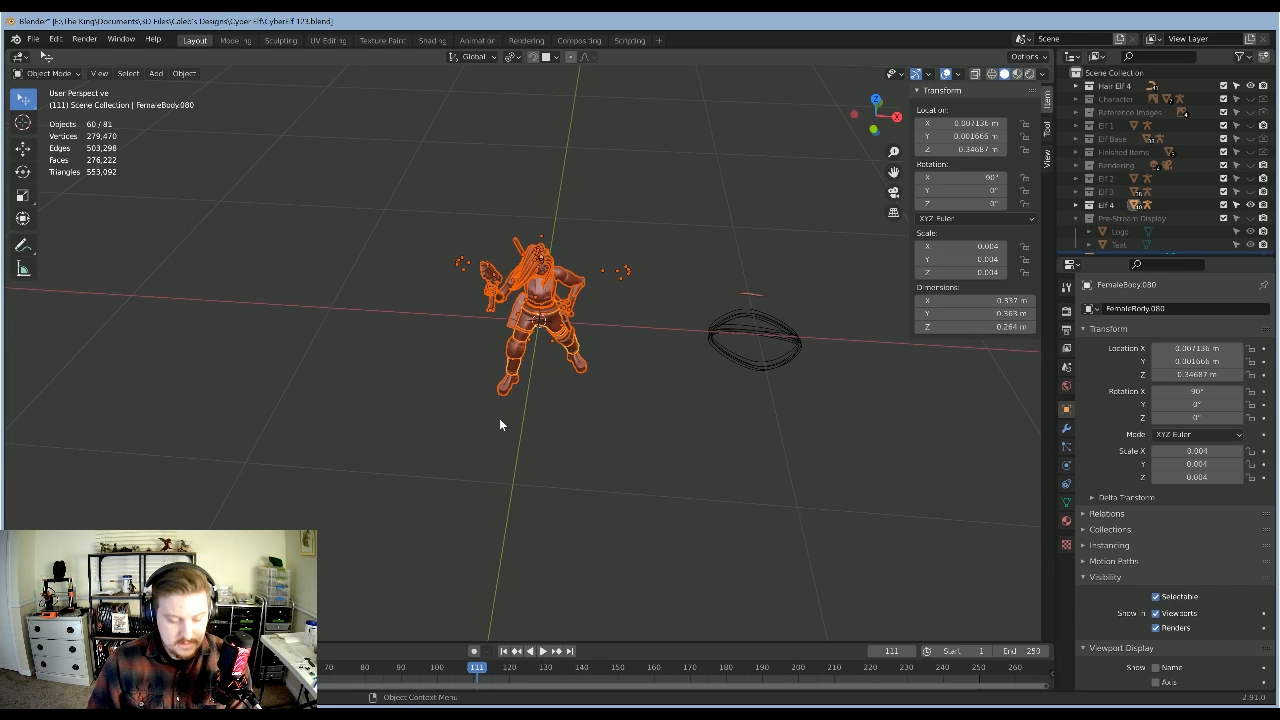
pyautogui.click(31, 40)
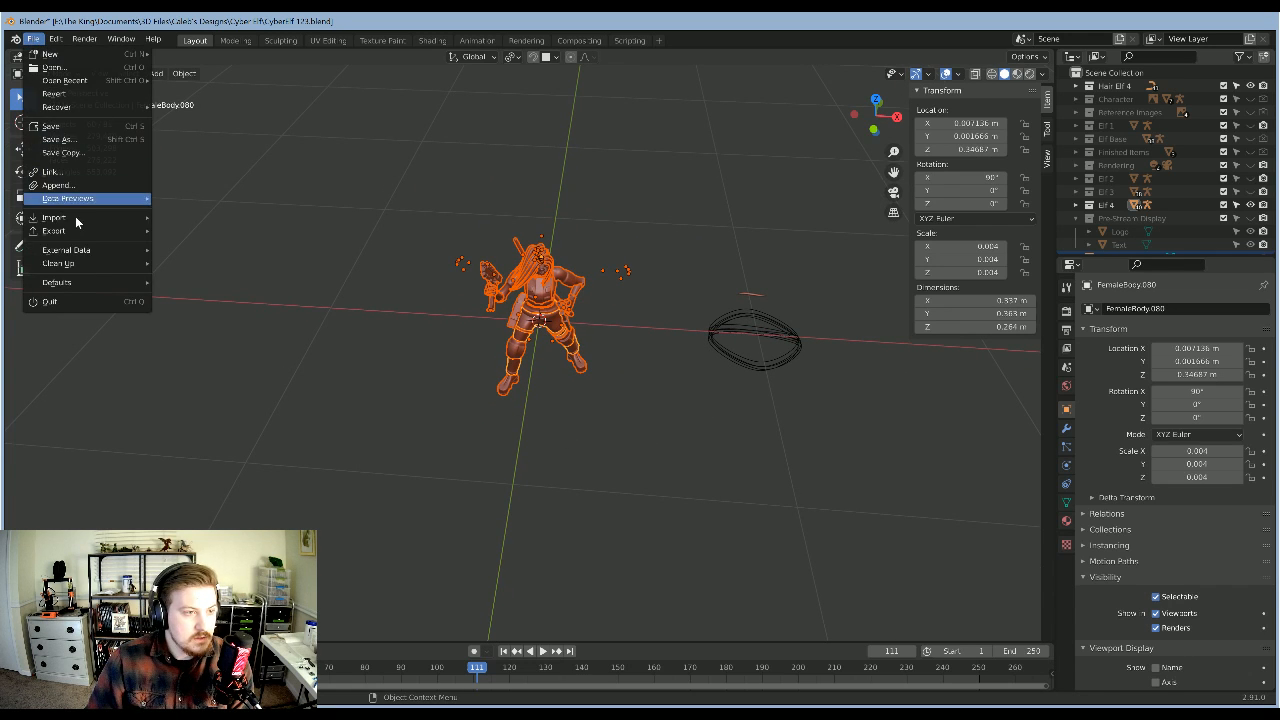
pyautogui.moveTo(80, 220)
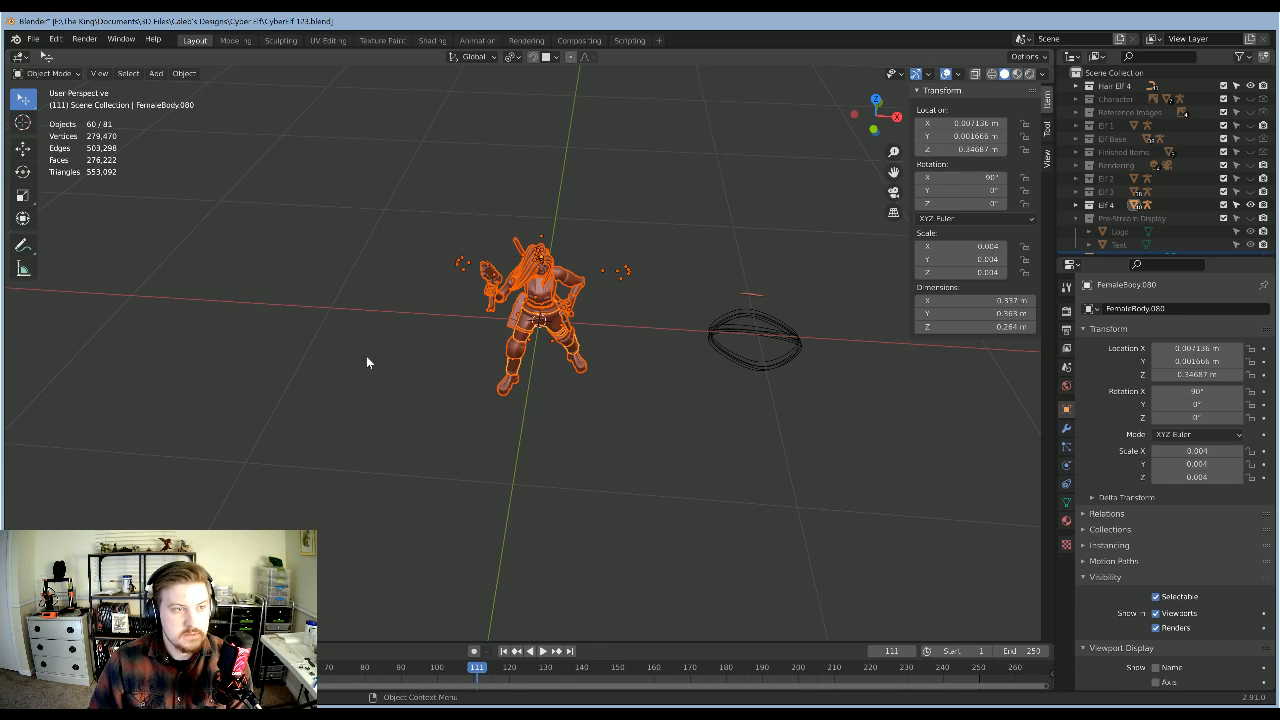
# Step: Move the imported CyberElf 123 Test mesh about 0.87 m along negative X, beside the original figure
pyautogui.click(636, 340)
pyautogui.moveTo(672, 343); pyautogui.dragTo(598, 301, button='middle')
pyautogui.scroll(4, 598, 301)
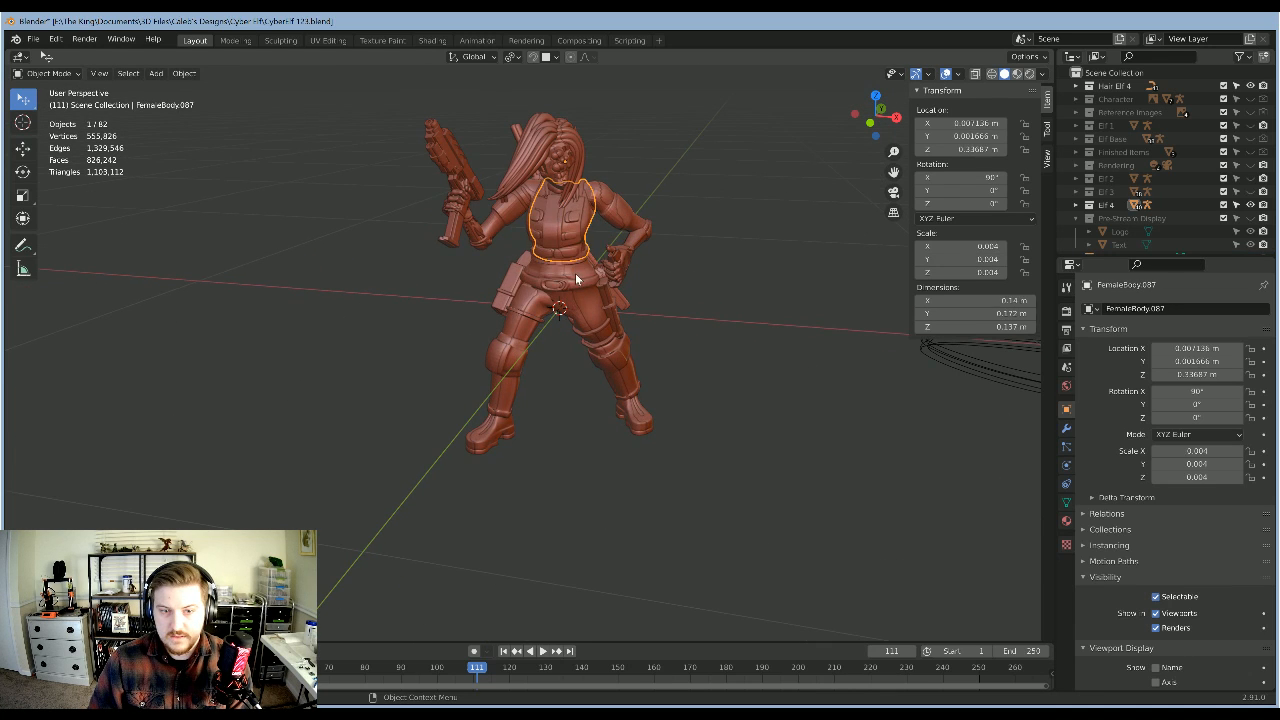
pyautogui.click(575, 273)
pyautogui.hotkey('shift', 'd')
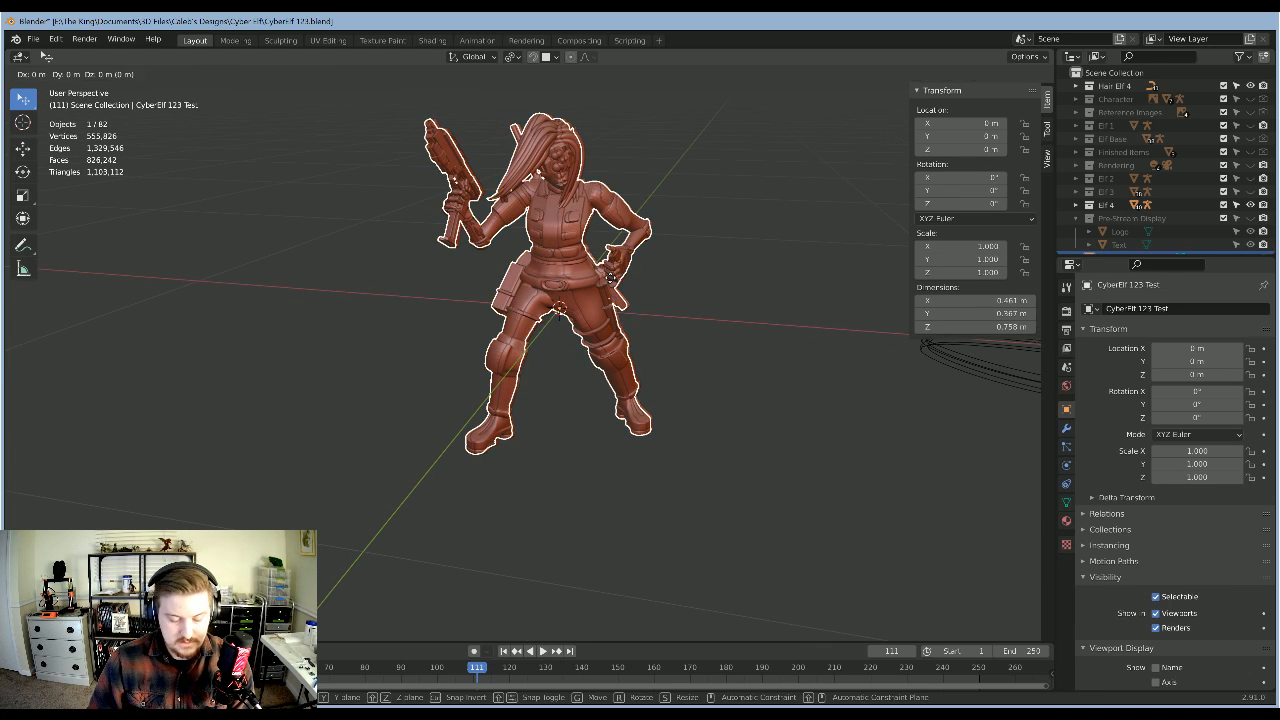
pyautogui.press('x')
pyautogui.click(293, 257)
pyautogui.moveTo(371, 320); pyautogui.dragTo(200, 263, button='middle')
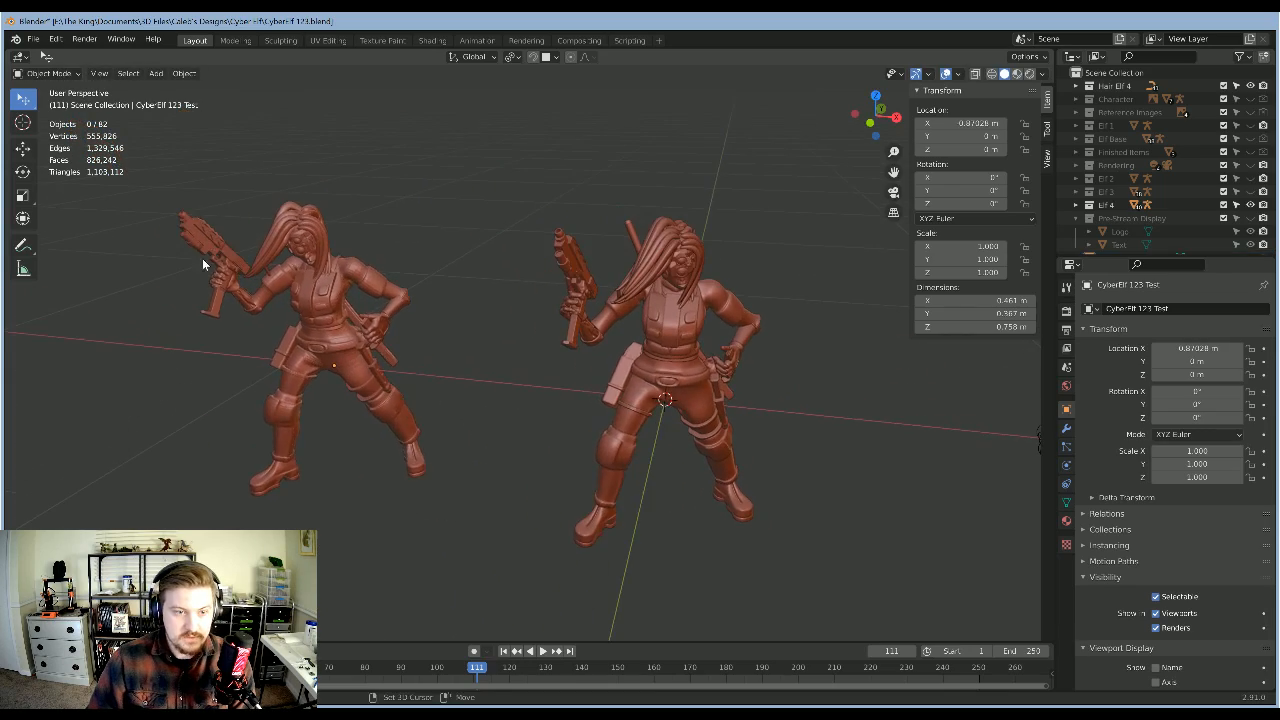
# Step: Examine the imported test mesh up close and from the front for export flaws
pyautogui.scroll(2, 644, 378)
pyautogui.moveTo(644, 378); pyautogui.dragTo(780, 348, button='middle')
pyautogui.scroll(4, 741, 399)
pyautogui.keyDown('shift'); pyautogui.moveTo(703, 333); pyautogui.dragTo(716, 307, button='middle'); pyautogui.keyUp('shift')
pyautogui.scroll(2, 593, 255)
pyautogui.scroll(-5, 682, 365)
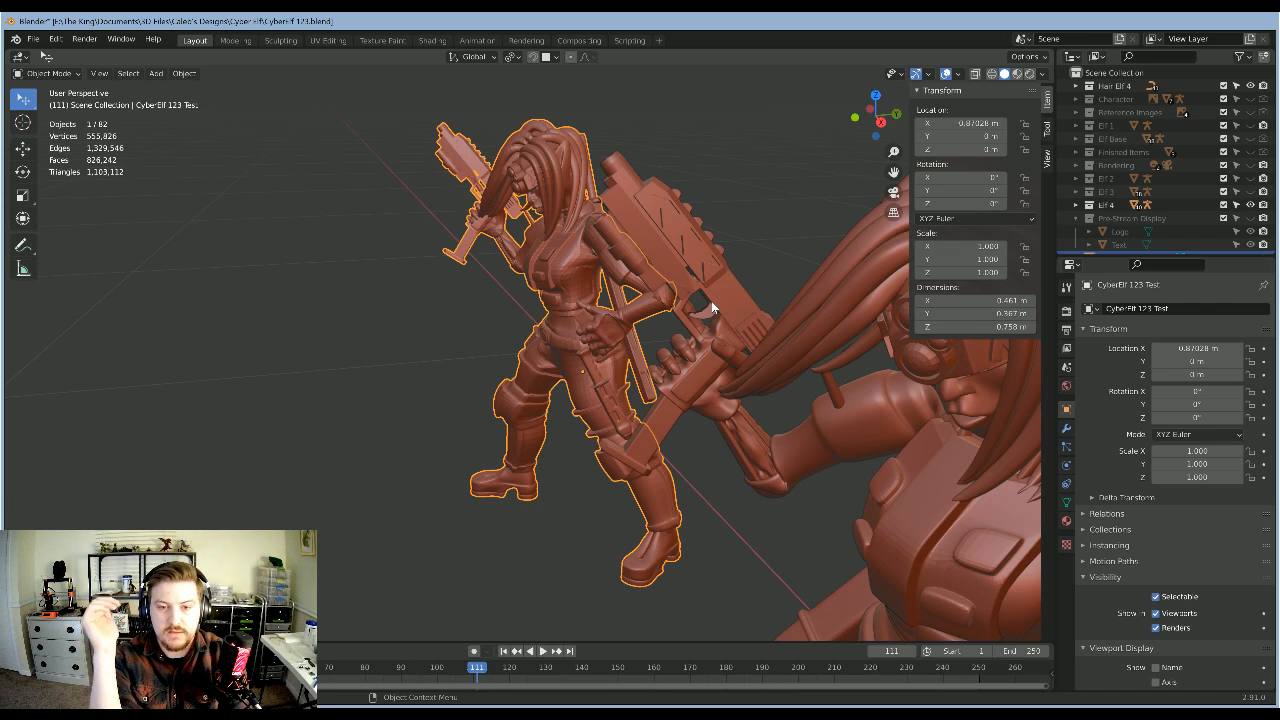
pyautogui.moveTo(457, 306); pyautogui.dragTo(759, 285, button='middle')
pyautogui.click(818, 303)
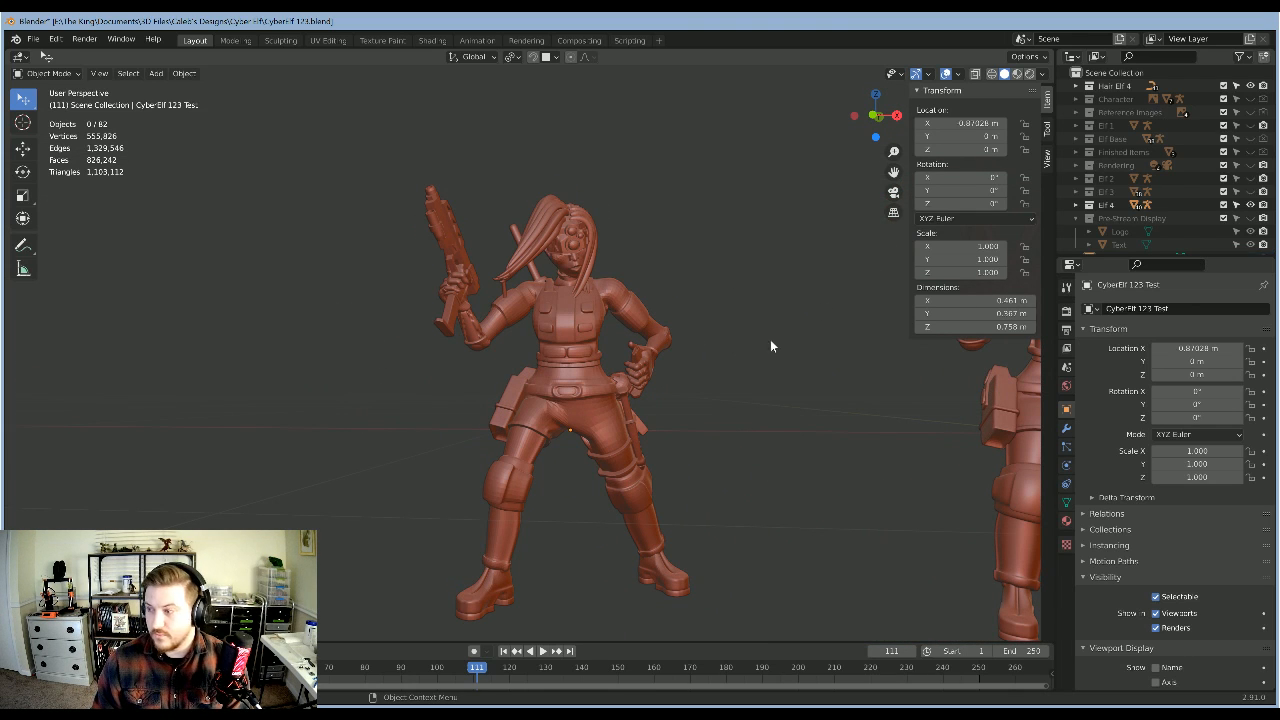
pyautogui.moveTo(802, 390); pyautogui.dragTo(694, 393, button='middle')
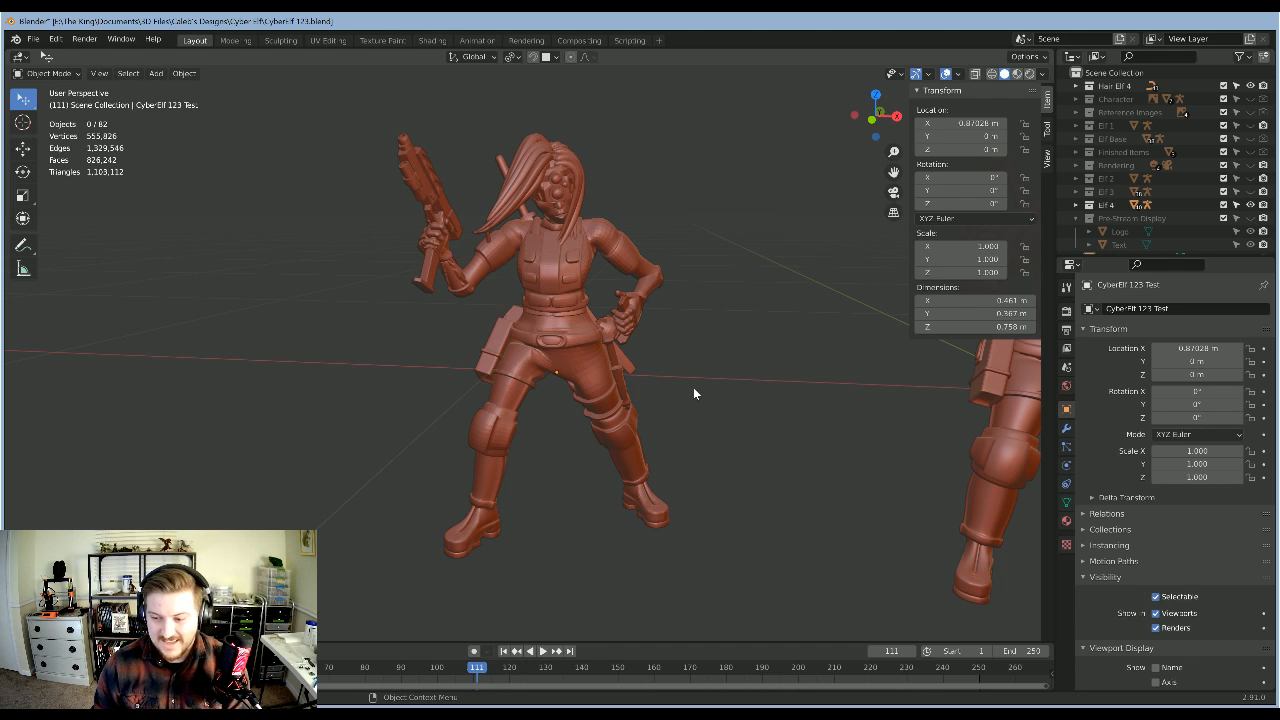
# Step: Compare the imported test mesh with the original figure from the front, side and behind
pyautogui.moveTo(717, 360); pyautogui.dragTo(270, 476, button='middle')
pyautogui.keyDown('shift'); pyautogui.moveTo(477, 451); pyautogui.dragTo(511, 477, button='middle'); pyautogui.keyUp('shift')
pyautogui.scroll(-3, 513, 475)
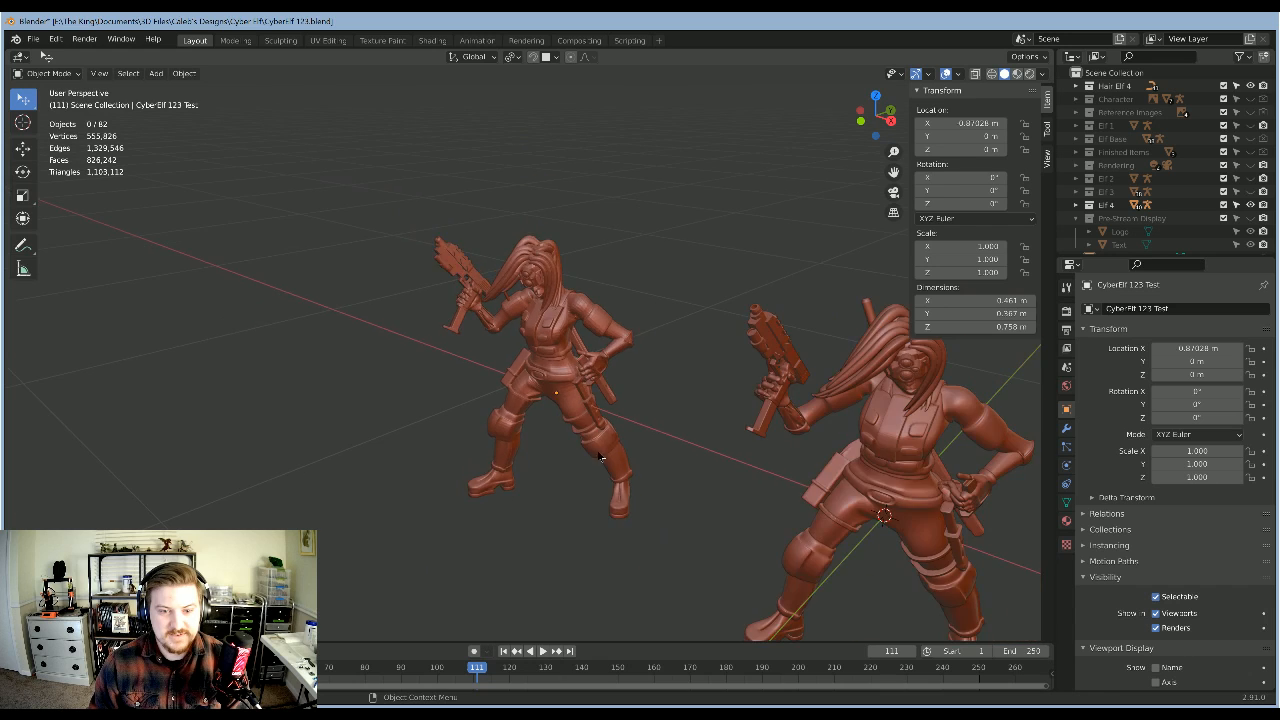
pyautogui.moveTo(600, 456); pyautogui.dragTo(611, 422, button='middle')
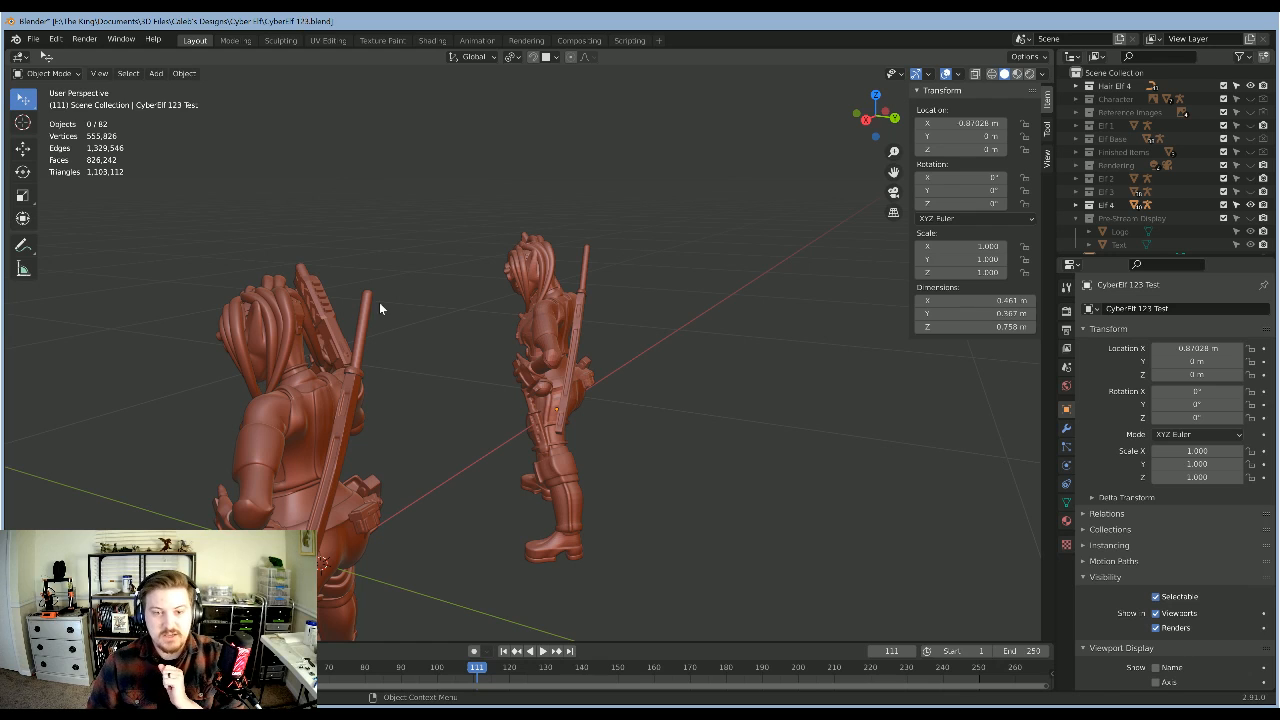
pyautogui.moveTo(380, 304); pyautogui.dragTo(606, 300, button='middle')
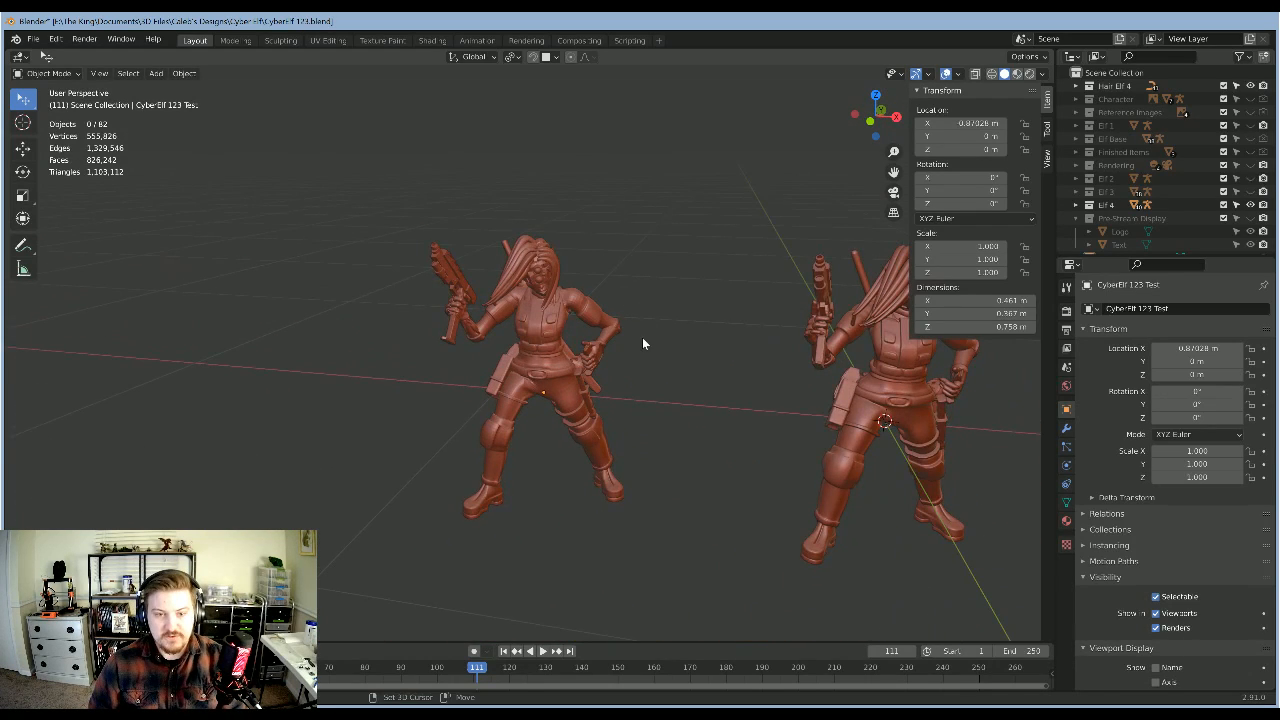
pyautogui.scroll(3, 643, 343)
pyautogui.moveTo(651, 351); pyautogui.dragTo(701, 322, button='middle')
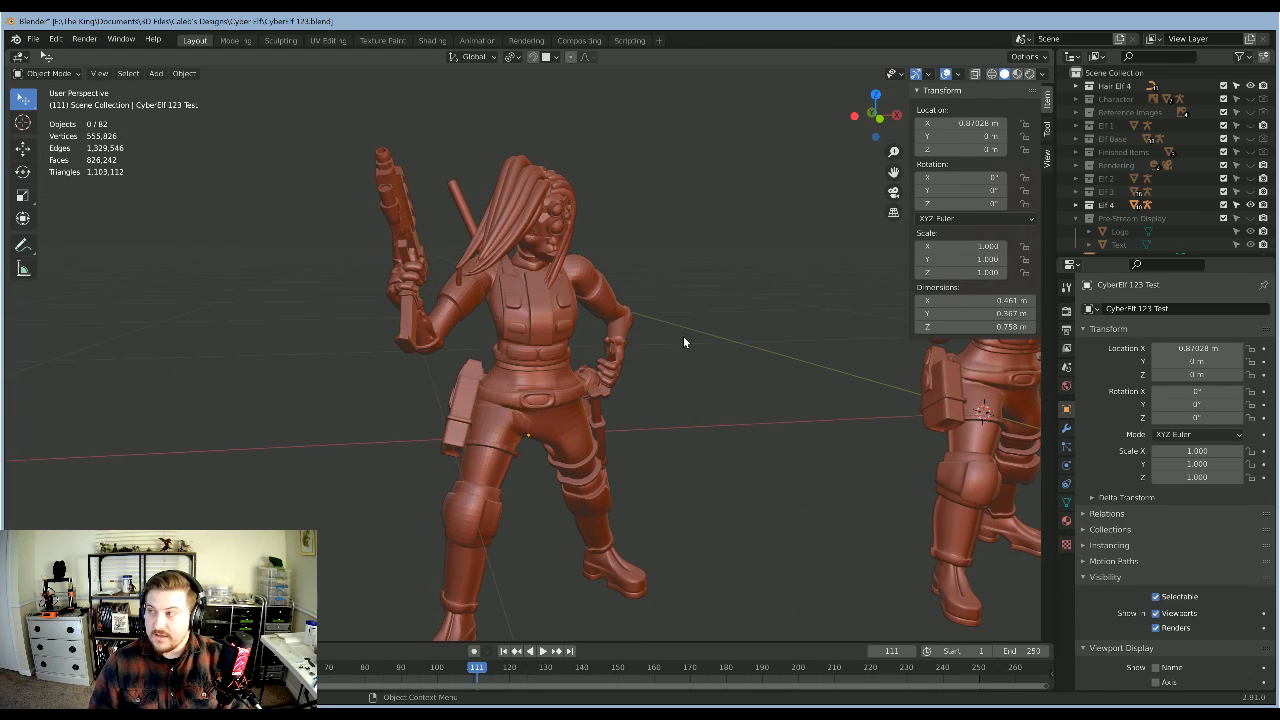